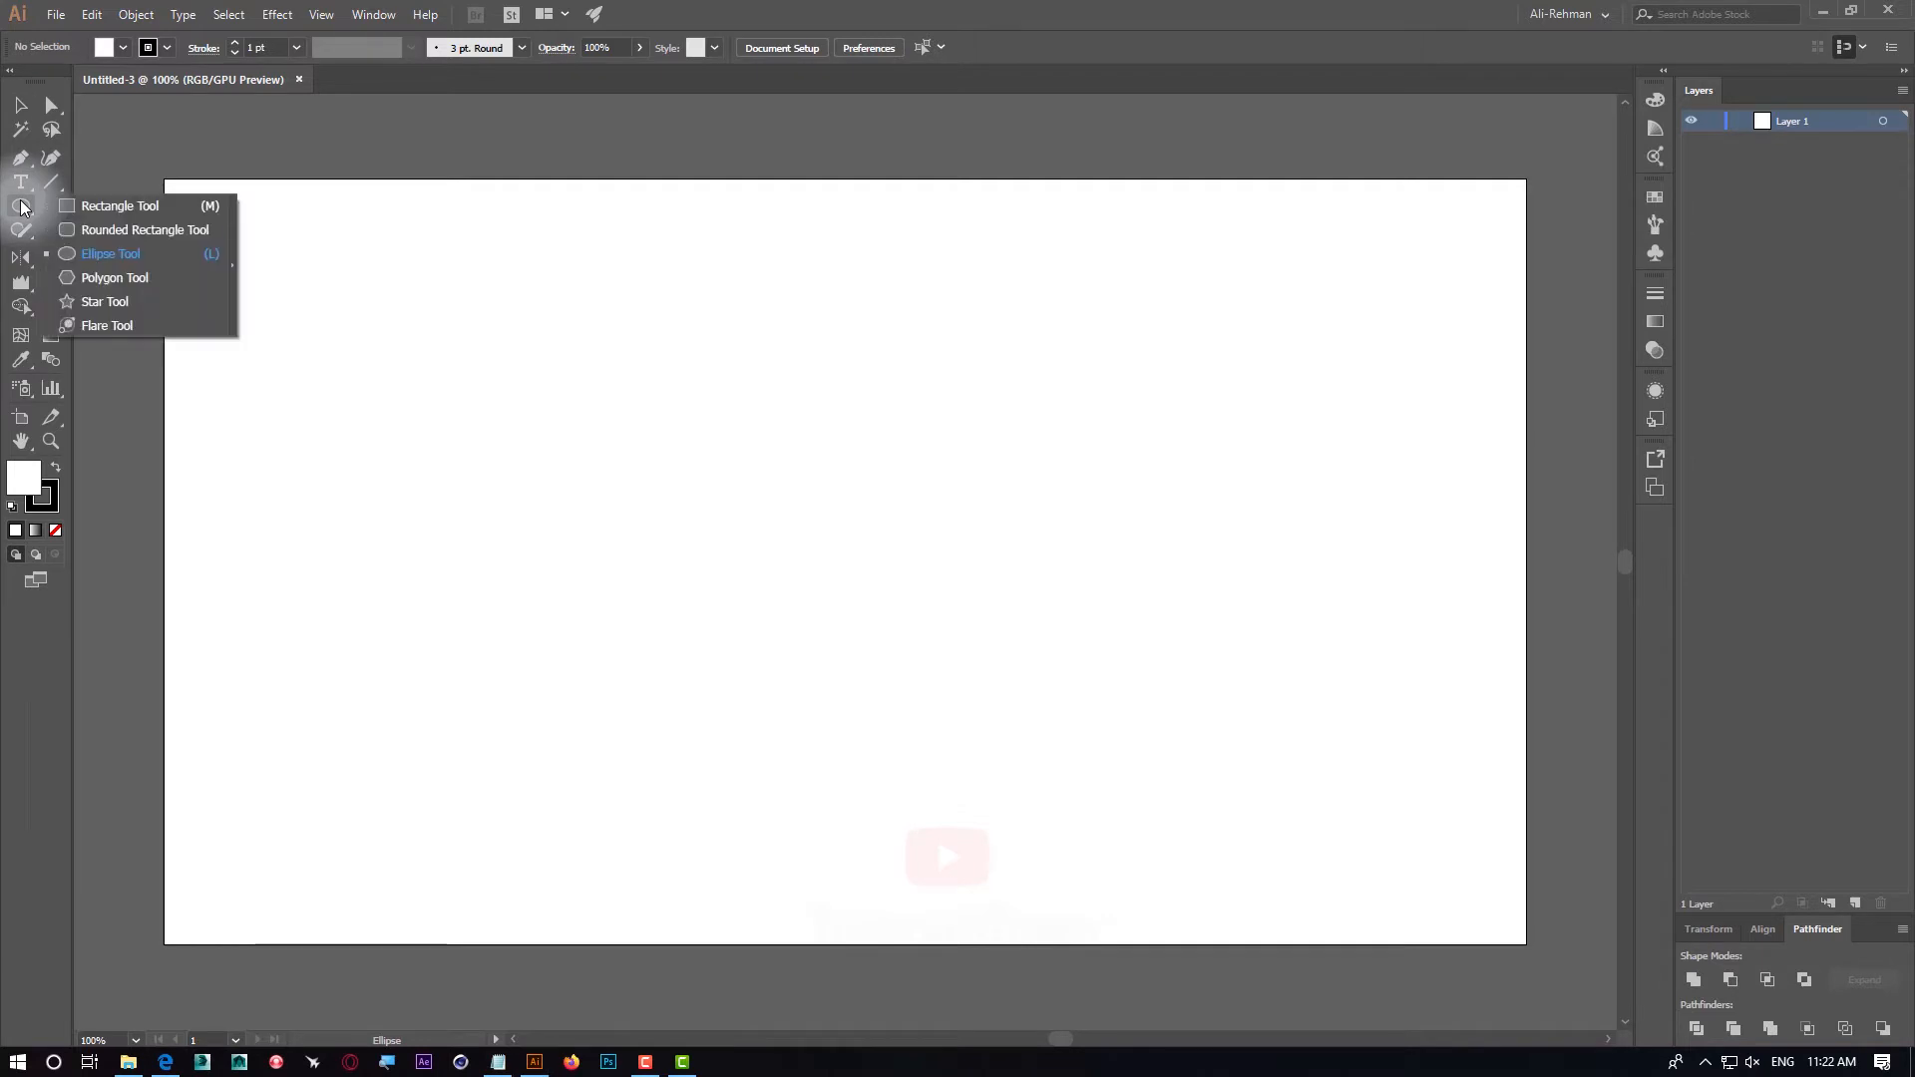
Draw a 225 px circle near the artboard's upper-left corner, filled yellow, and place an overlapping copy diagonally below and to its right
left_click(103, 257)
left_click_drag(275, 239, 500, 463)
left_click(21, 104)
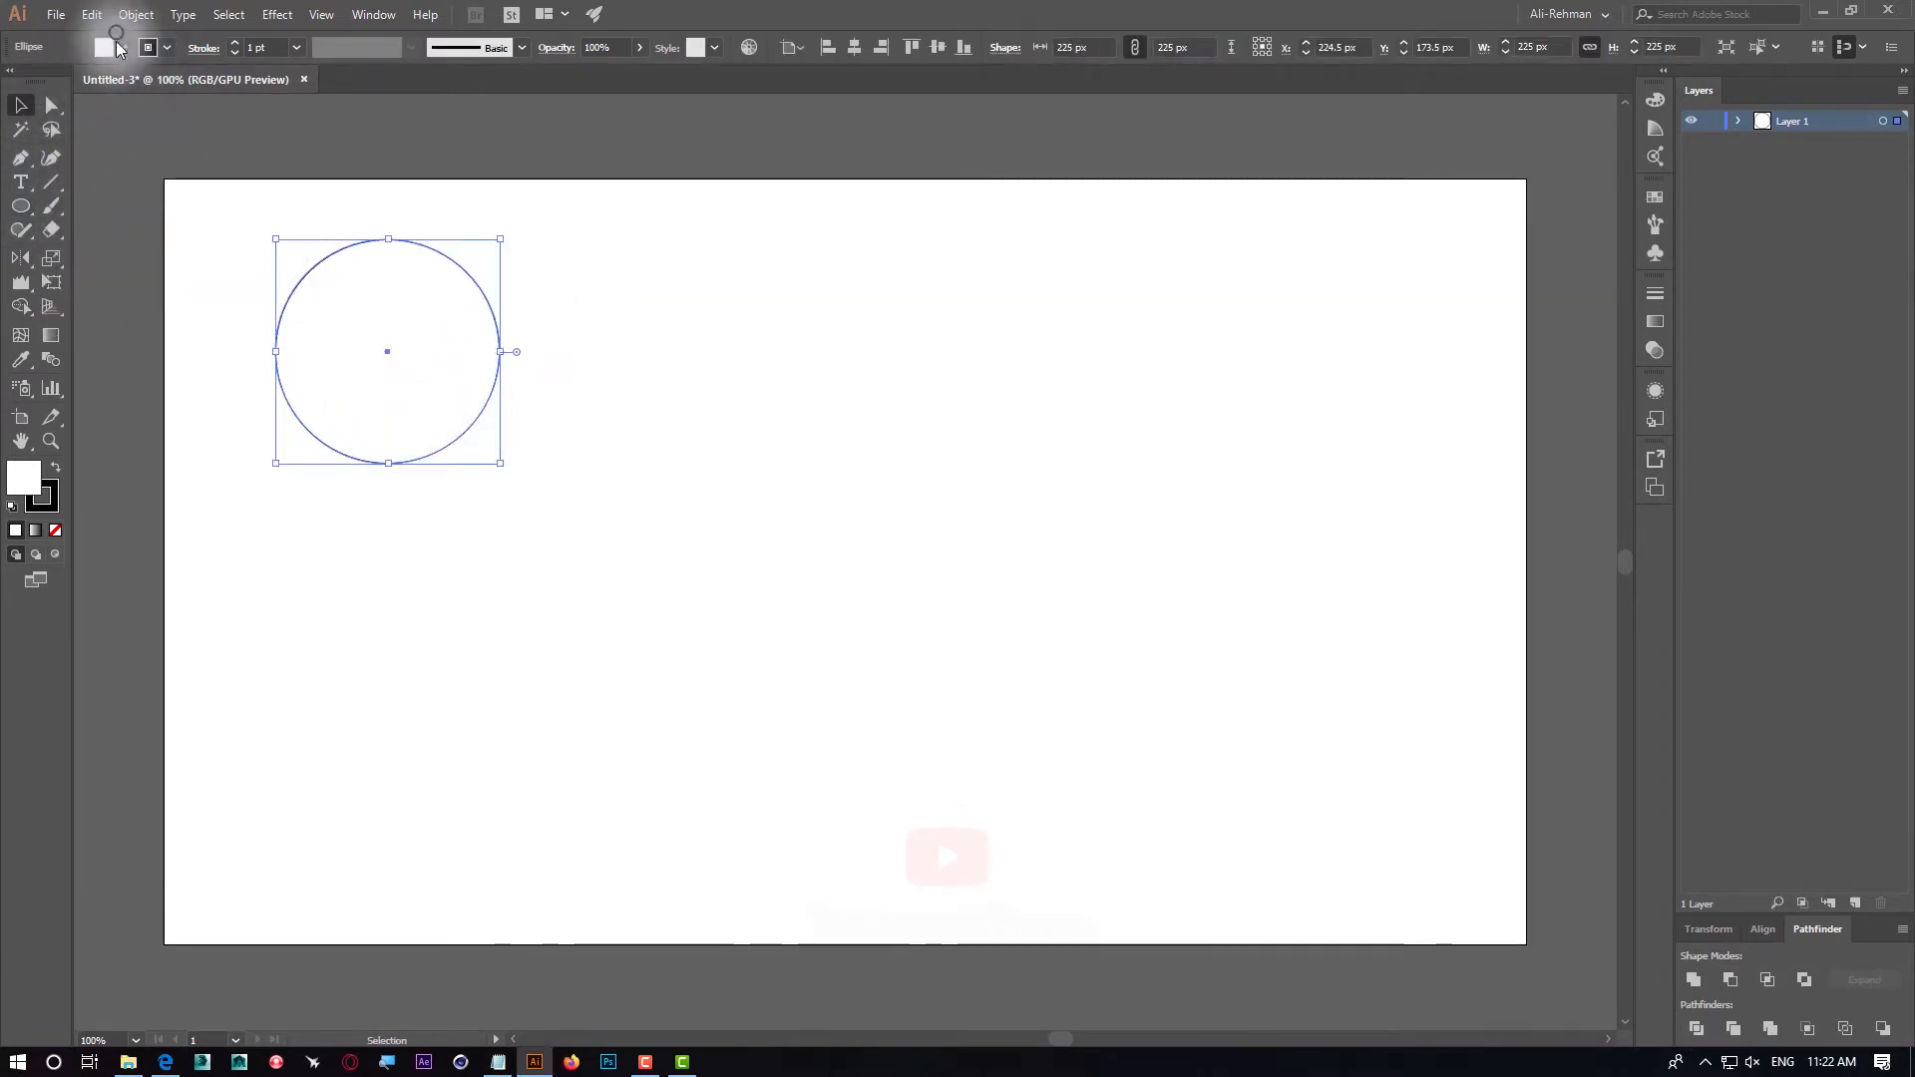
left_click(97, 82)
left_click_drag(392, 354, 474, 436)
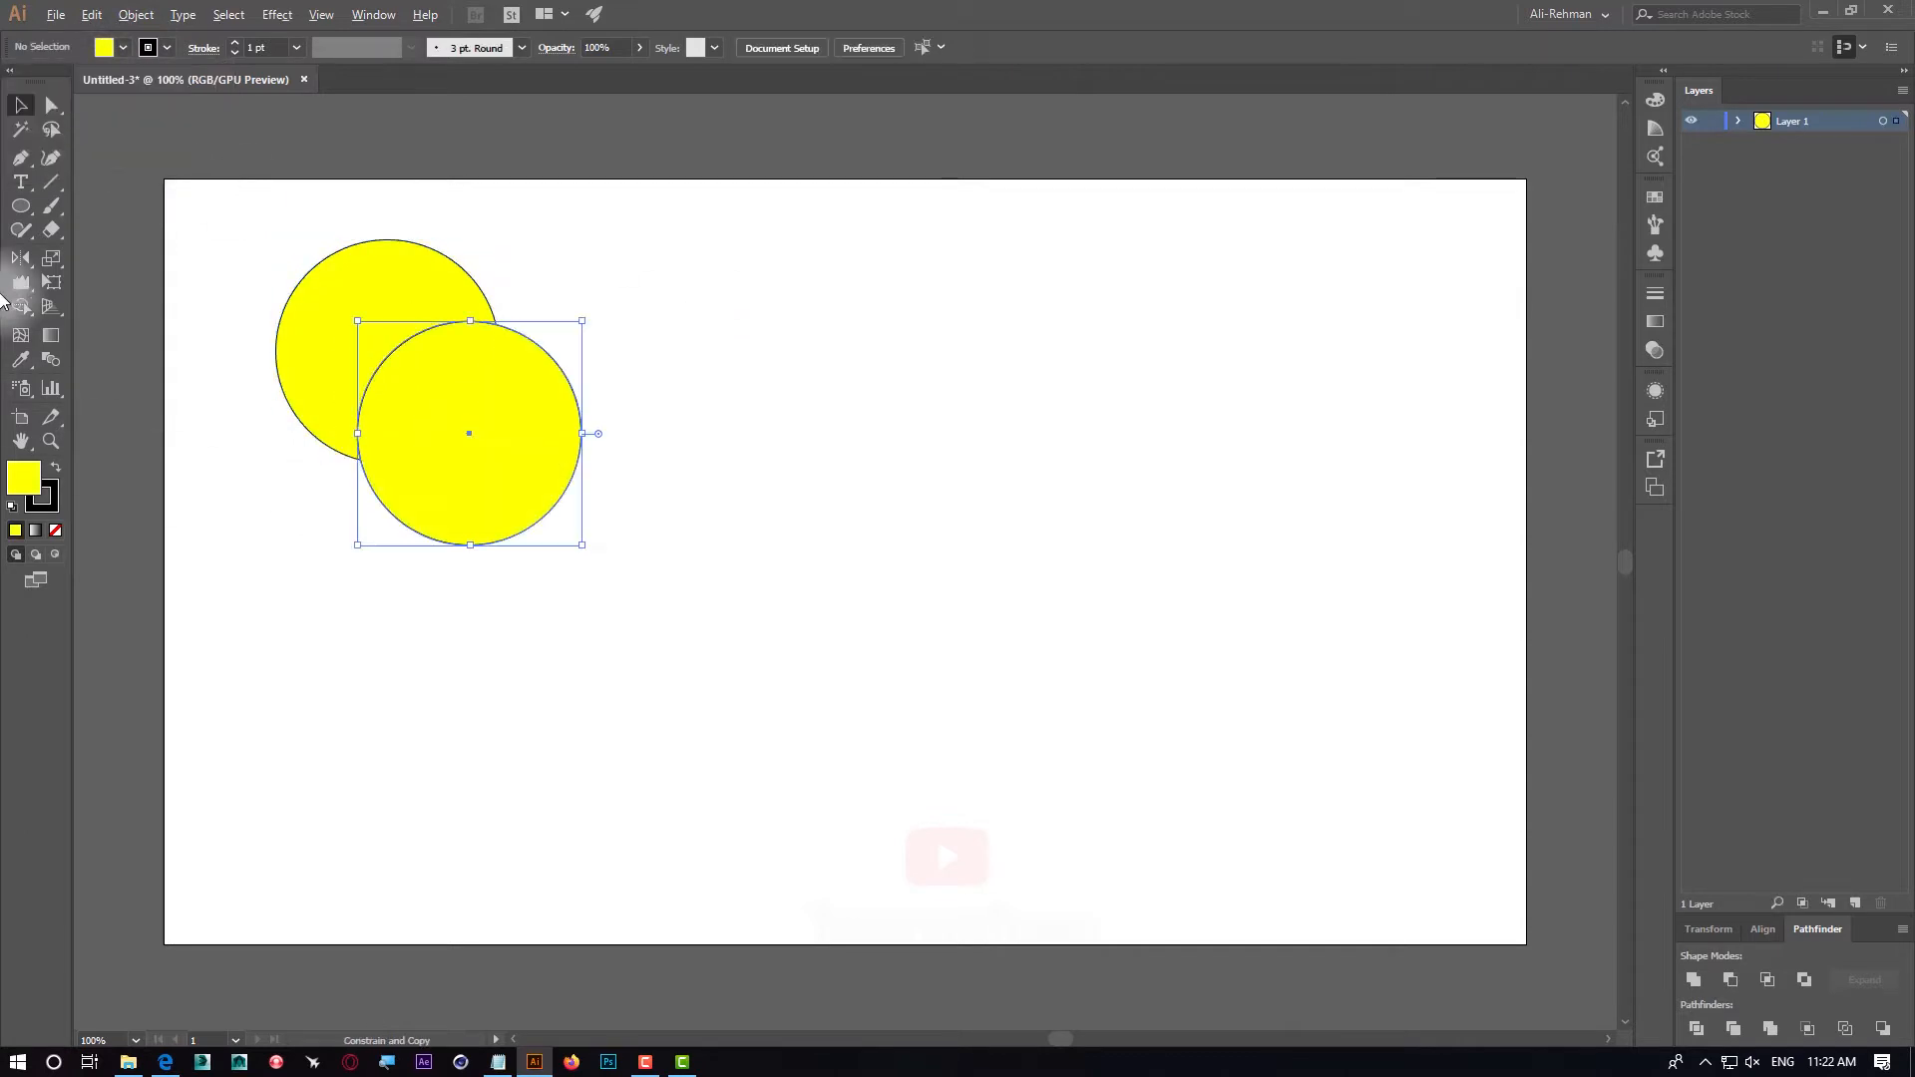
Draw a triangle about 305 by 264 px overlapping both circles and fill it with cyan
left_click(21, 206)
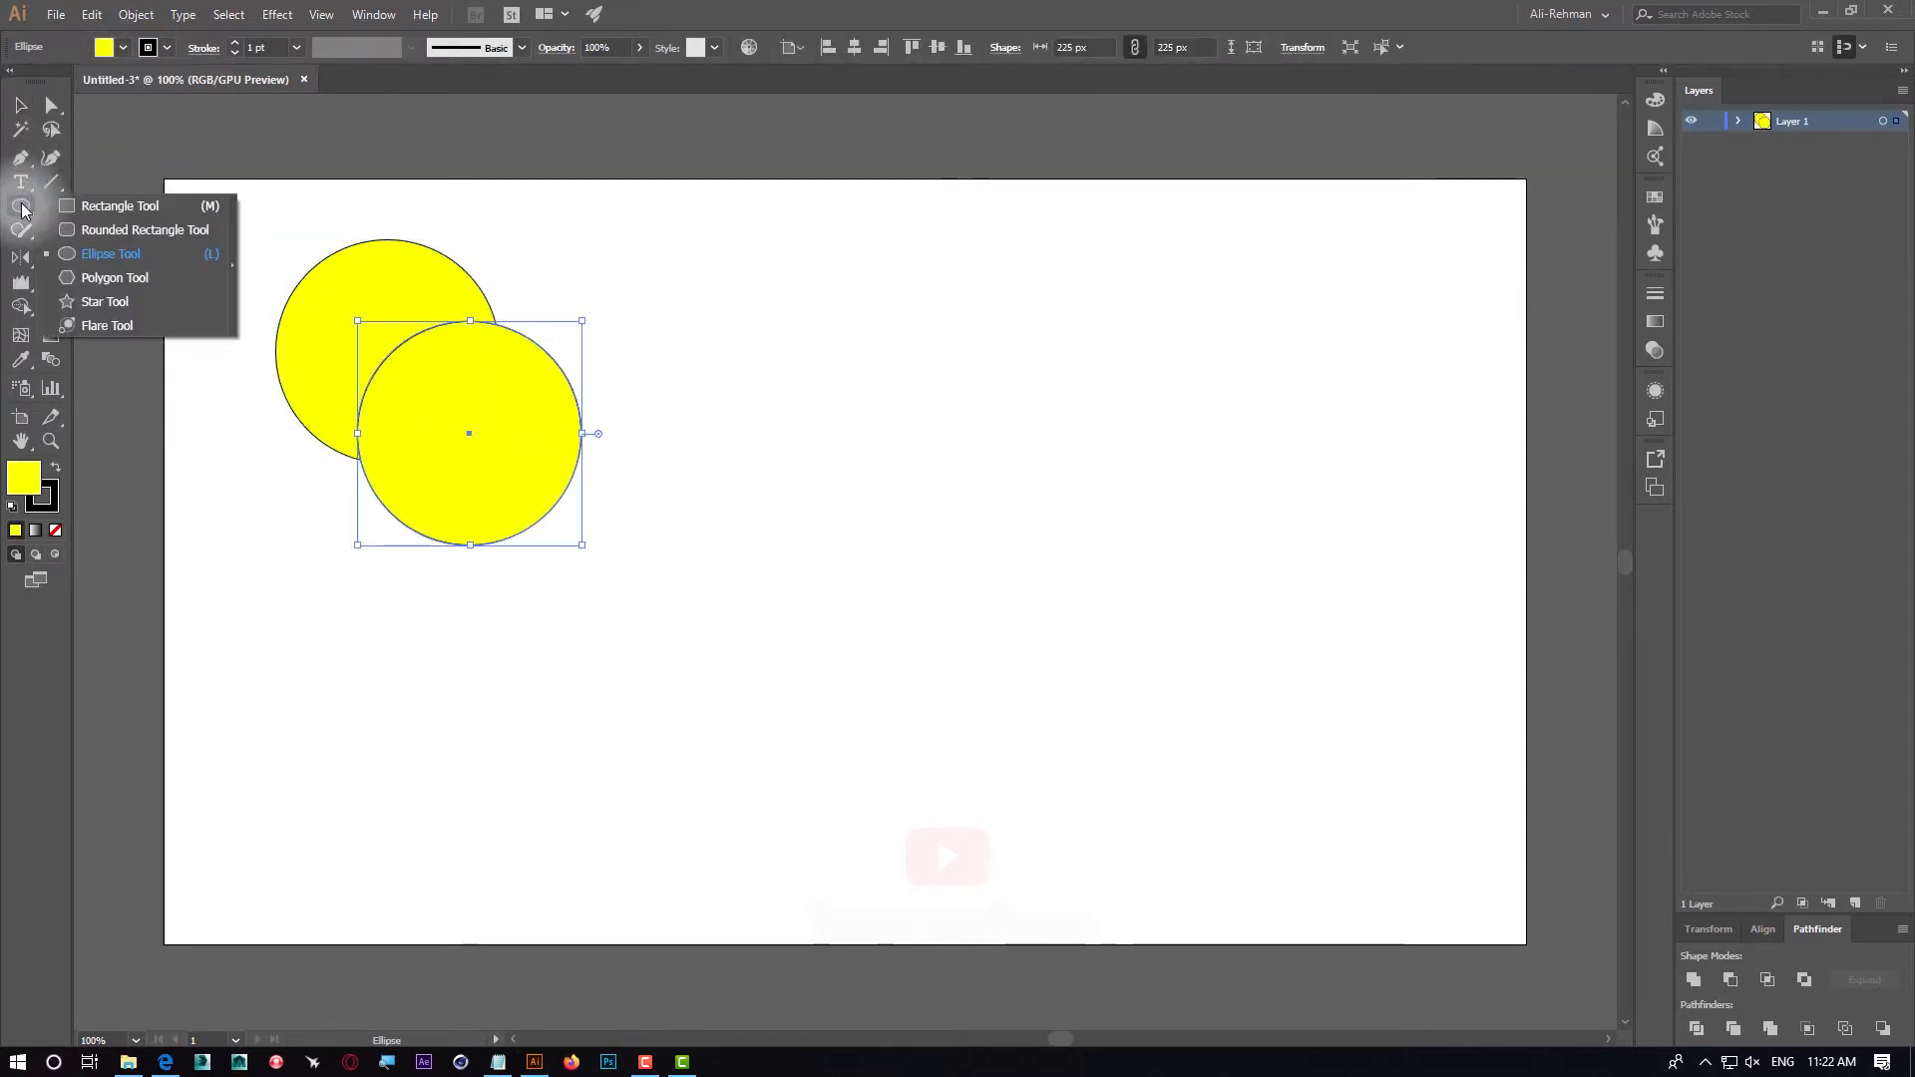
left_click(114, 278)
left_click_drag(418, 350, 579, 413)
left_click(121, 48)
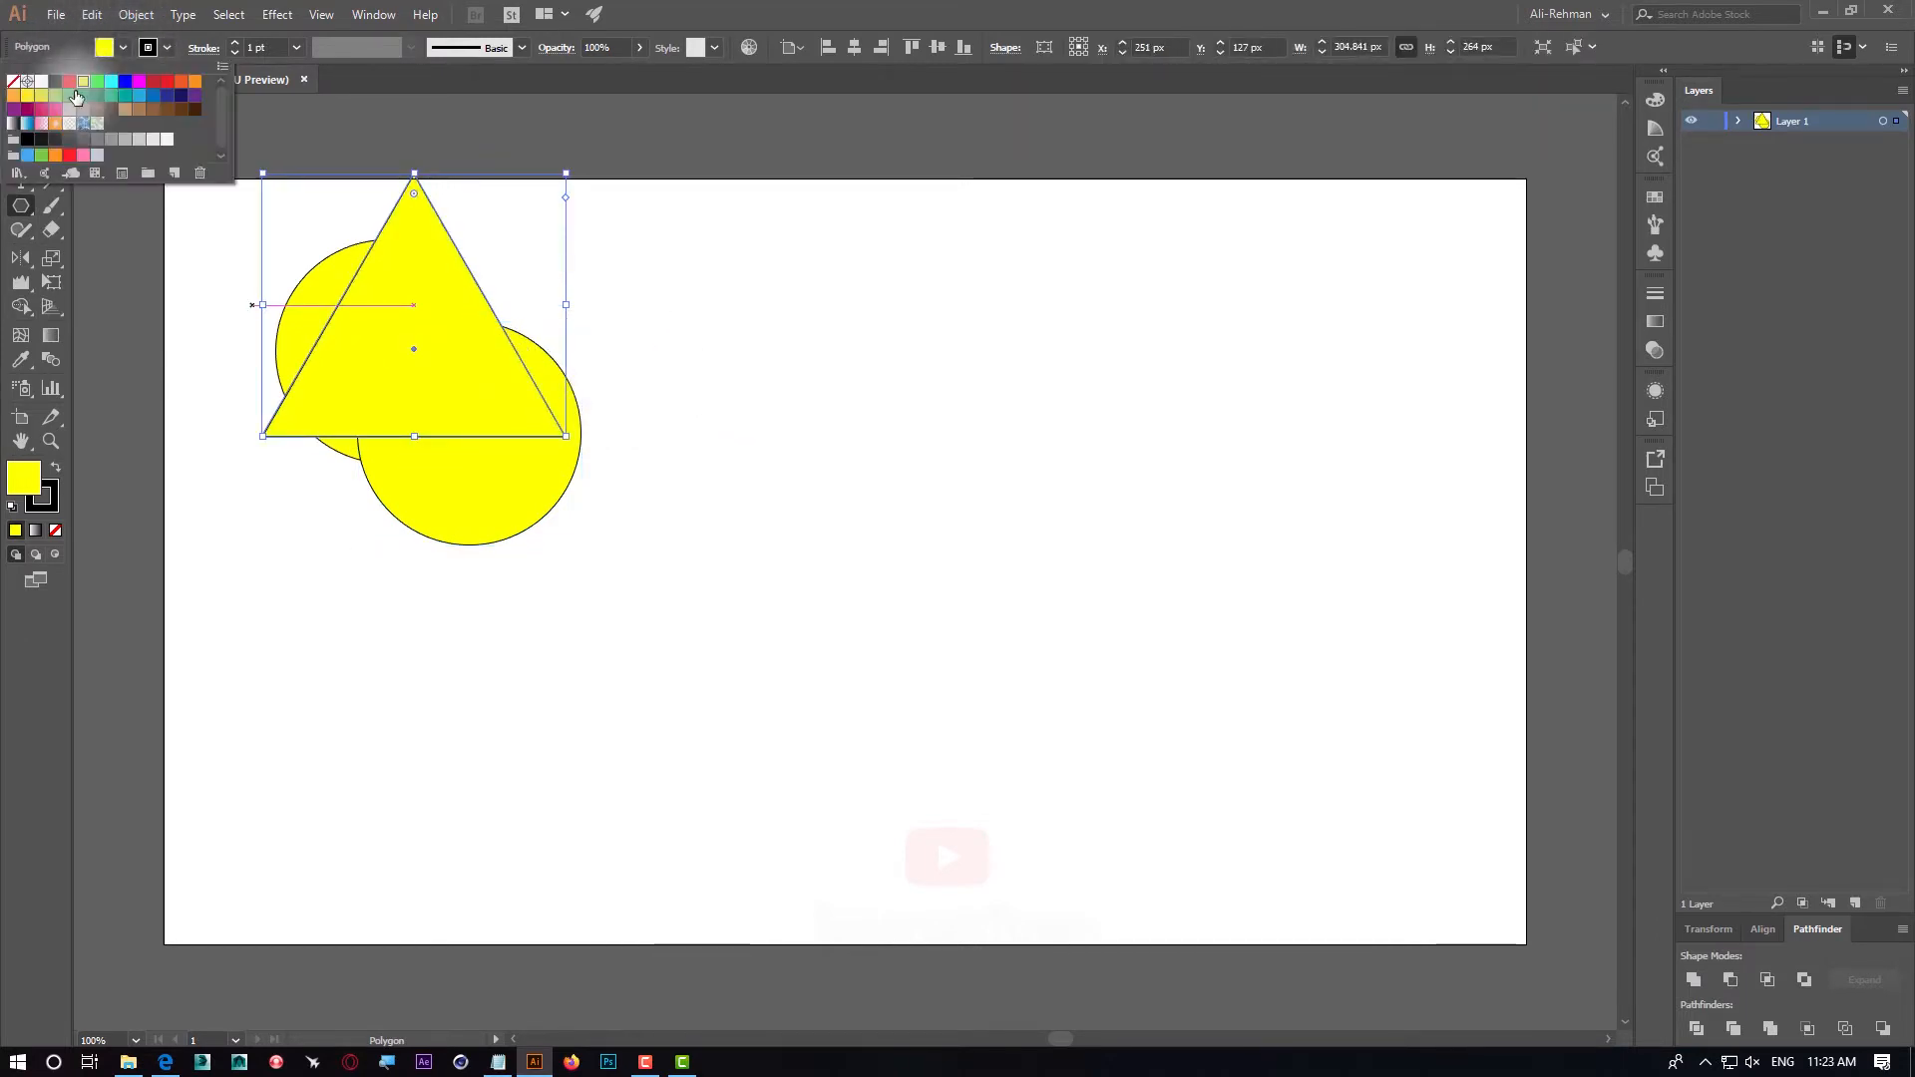
left_click(112, 87)
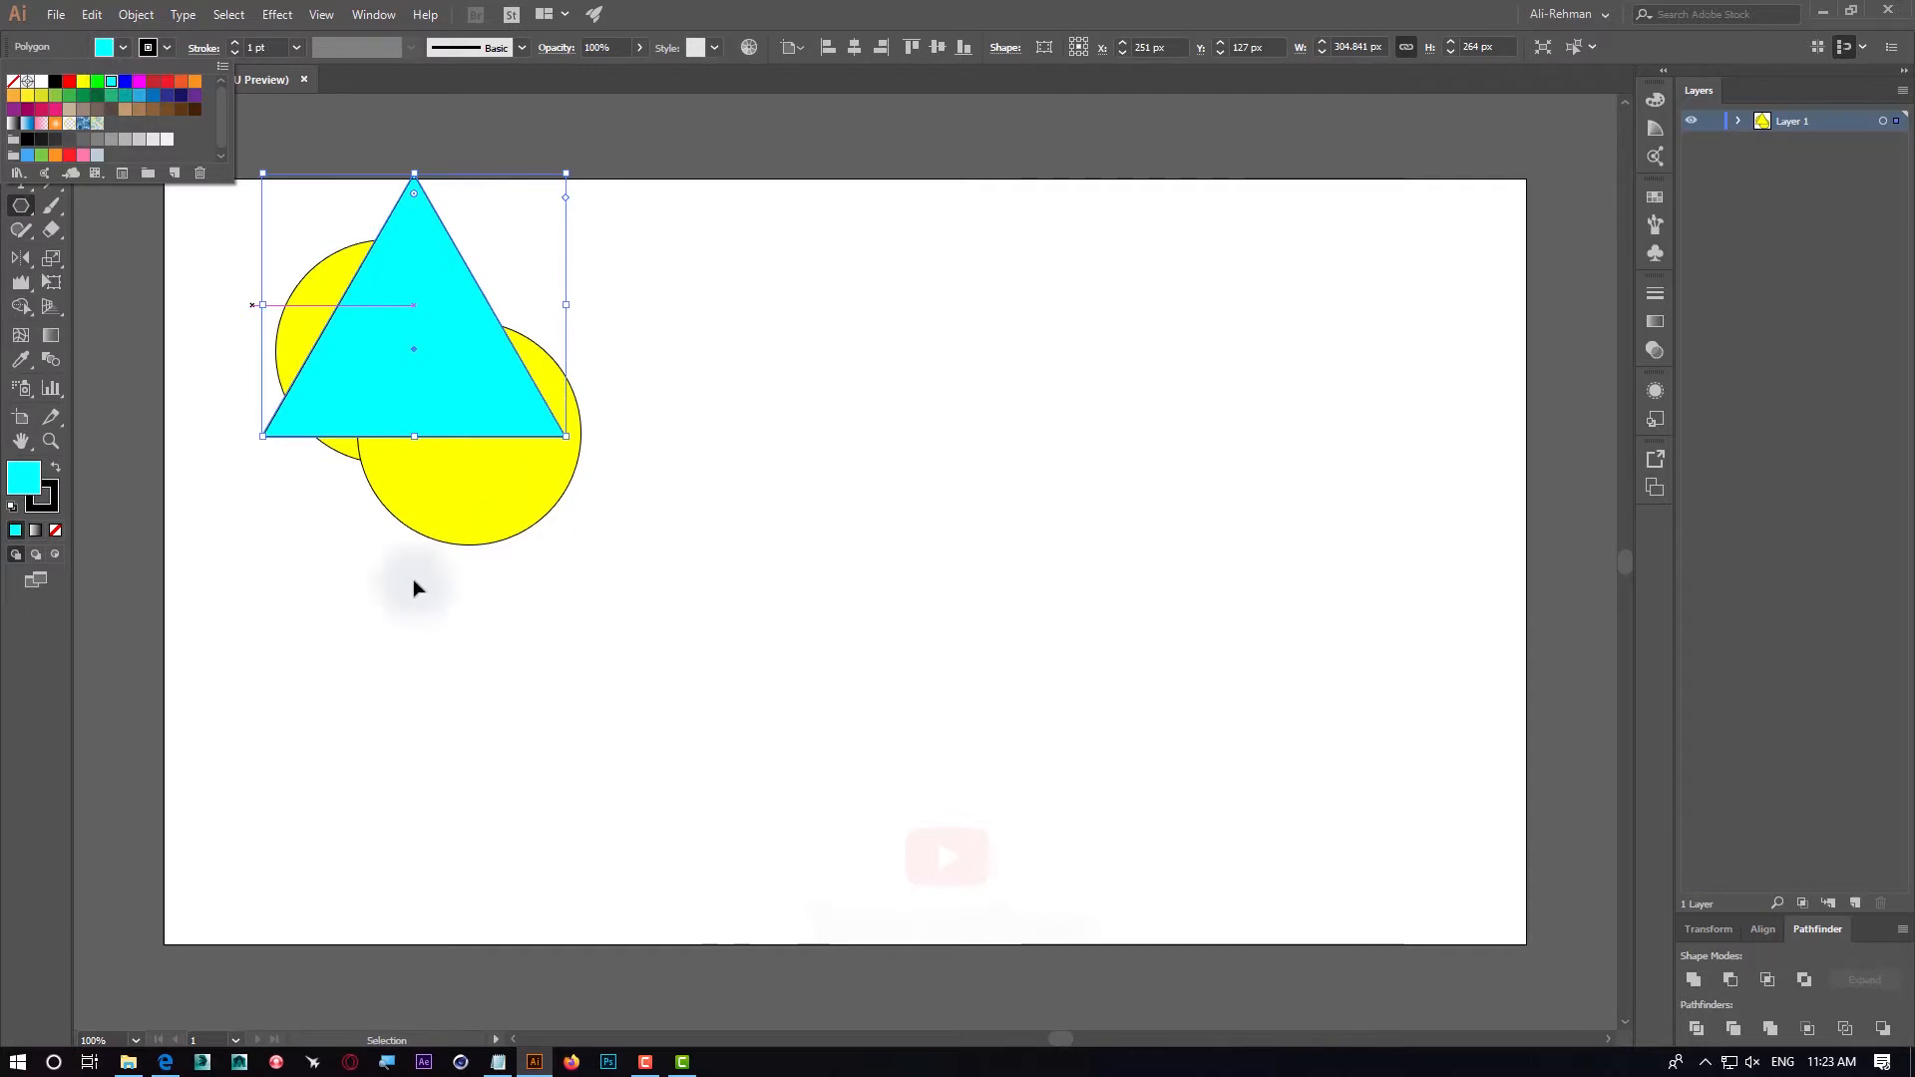
Fill the lower-right circle with orange
left_click(467, 499)
left_click(529, 515)
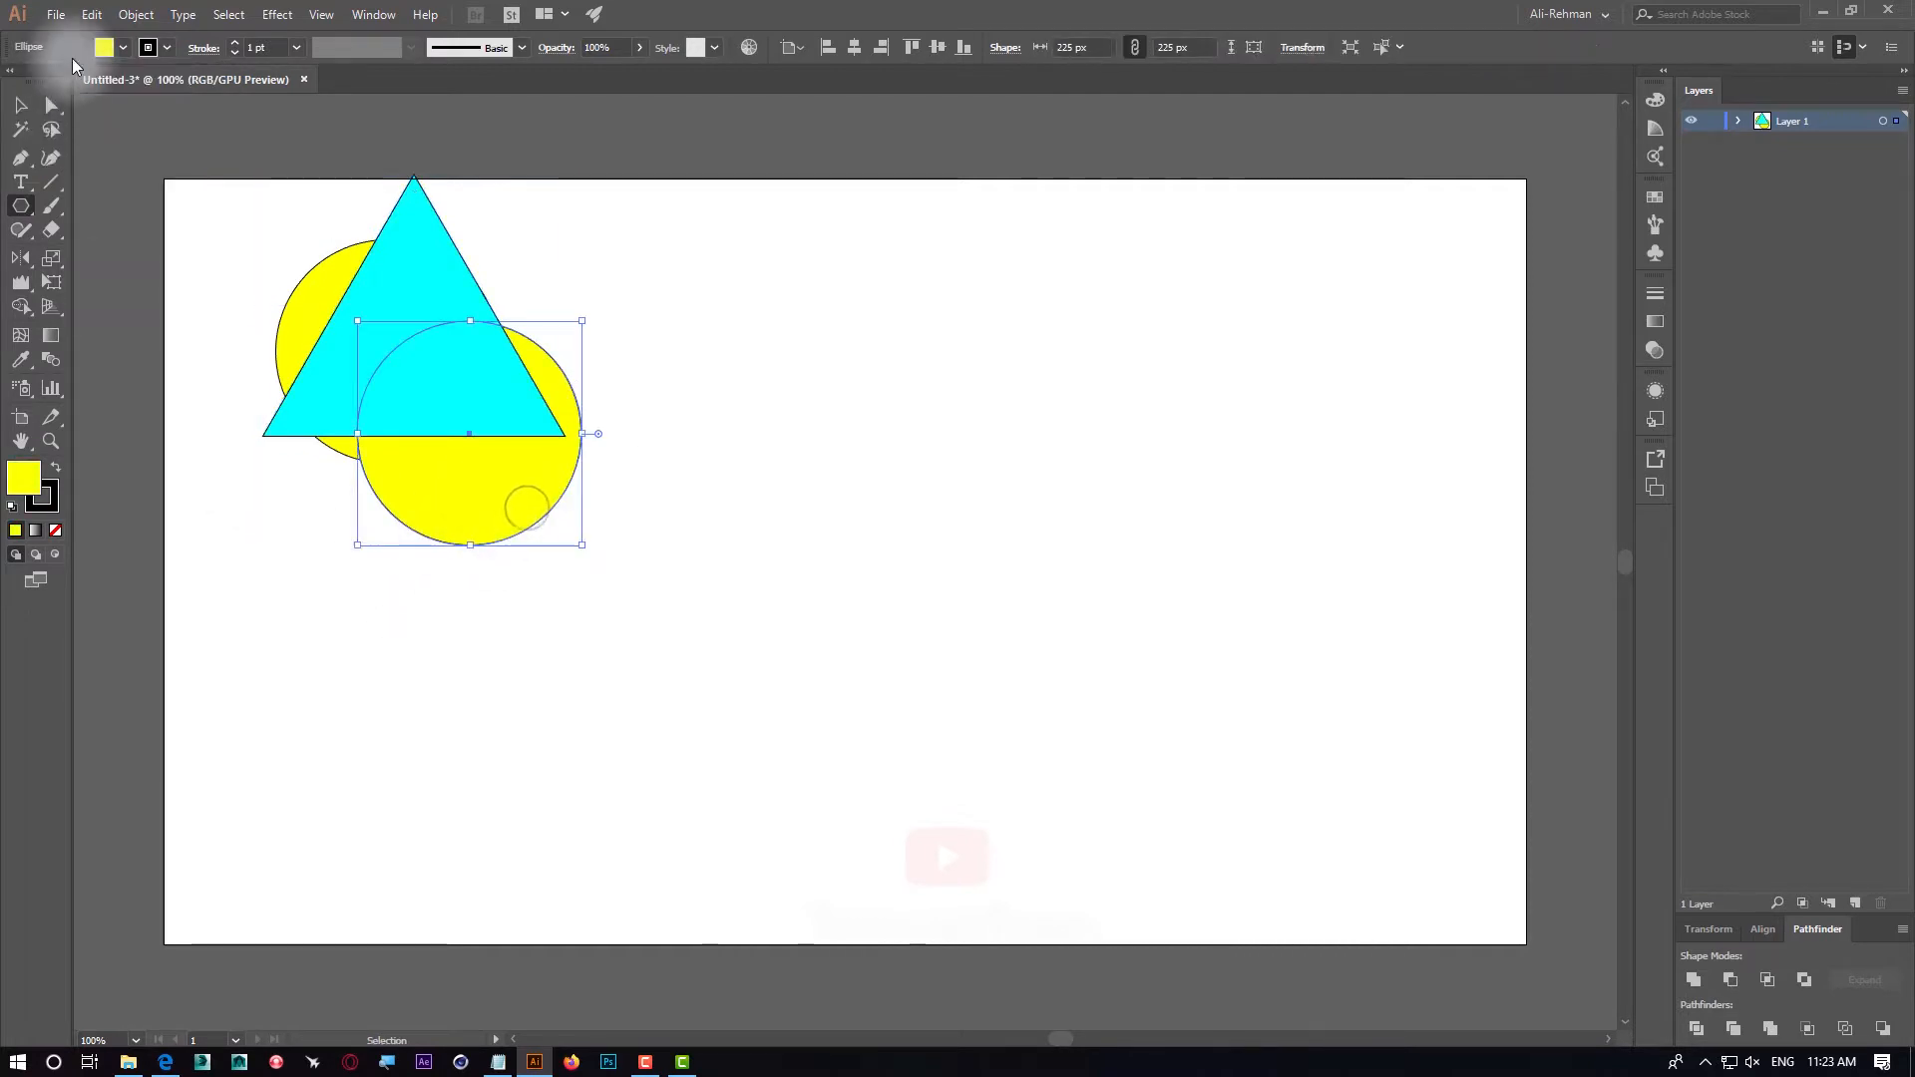
left_click(120, 48)
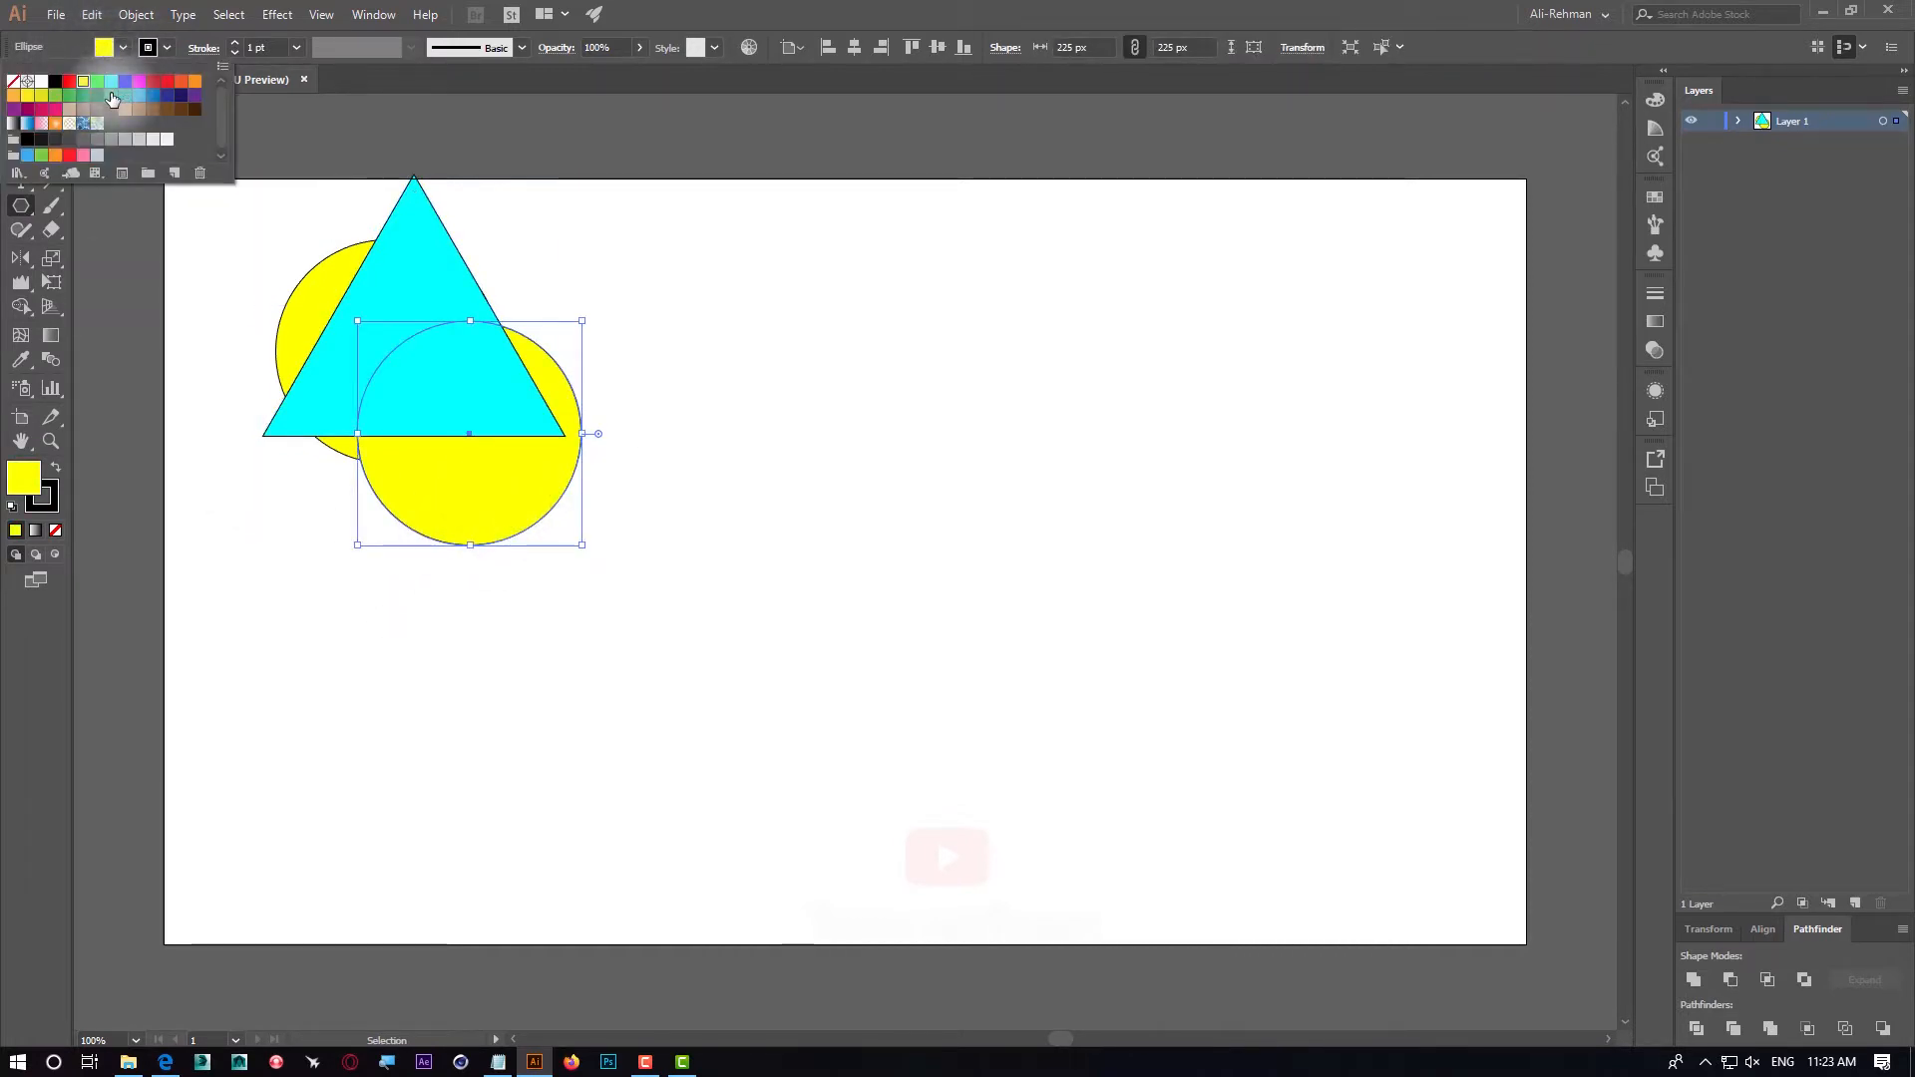
left_click(110, 95)
left_click(194, 81)
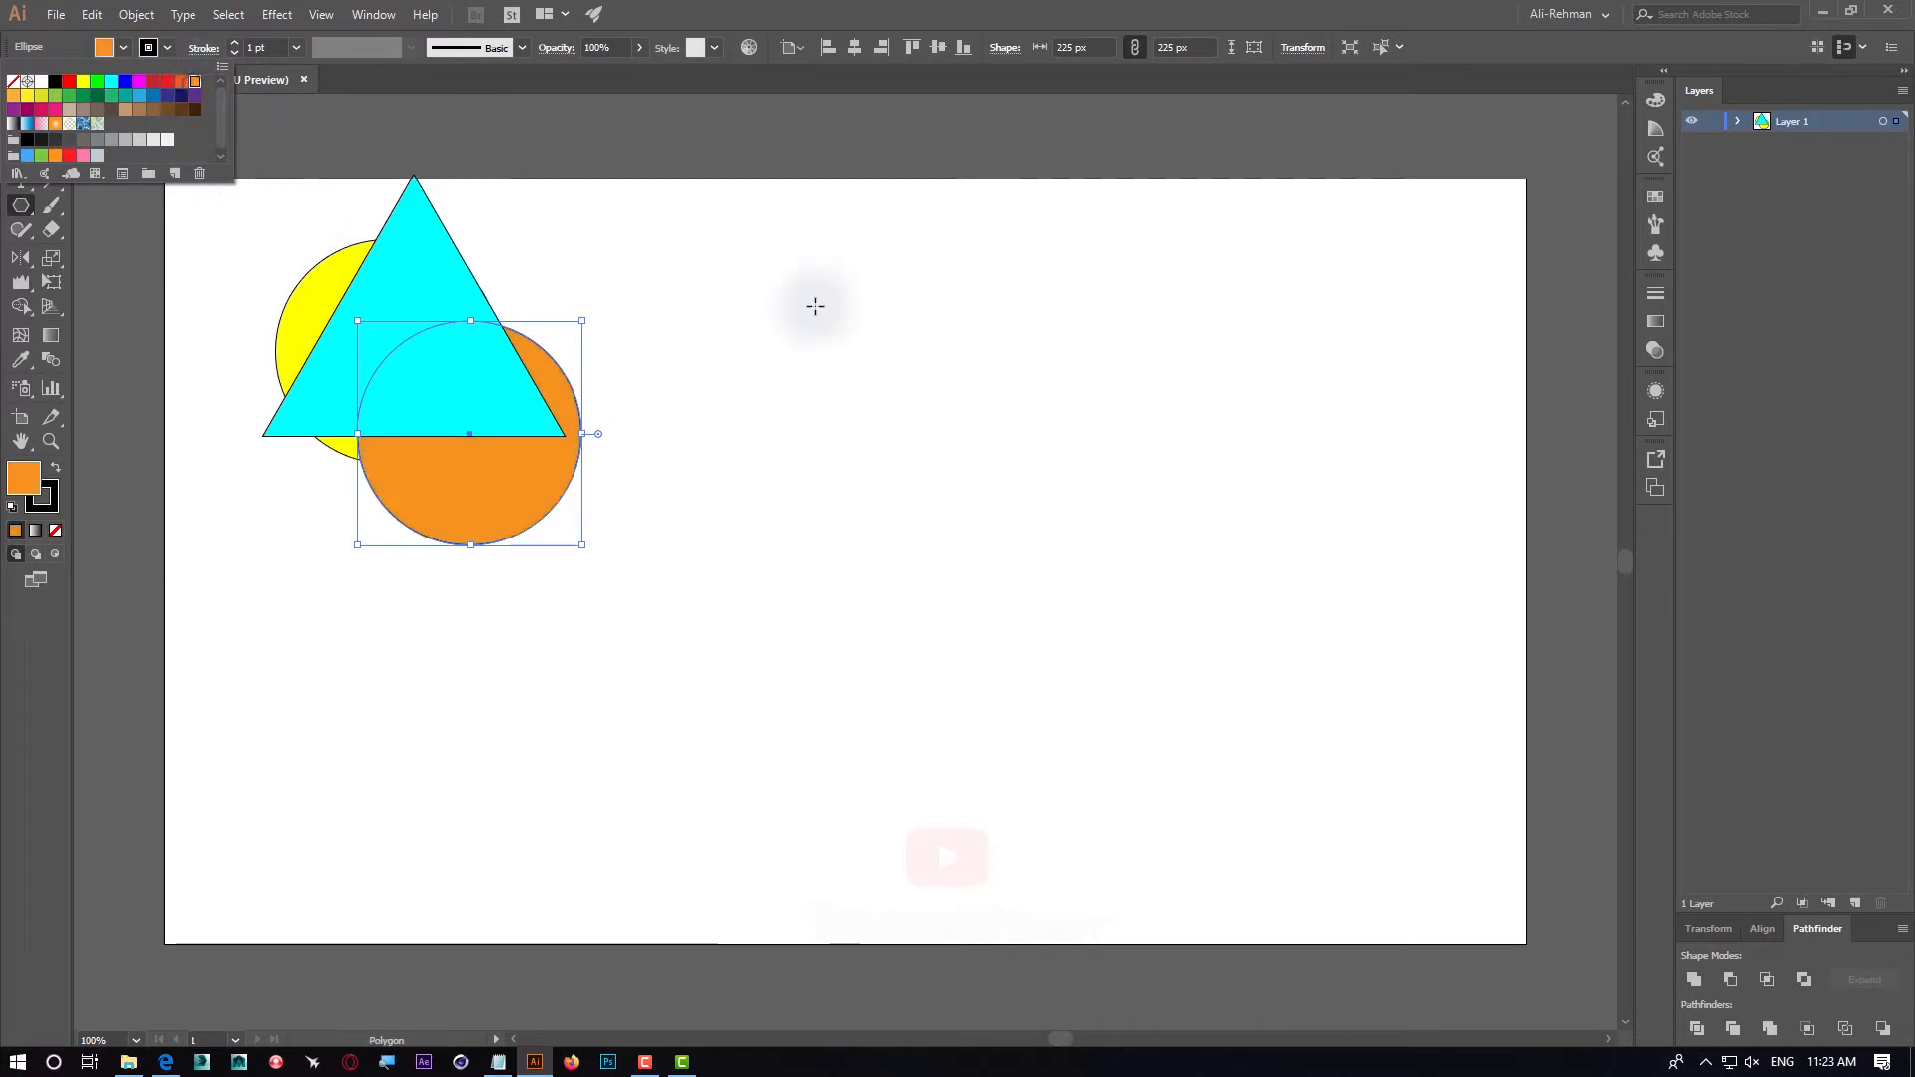
left_click(959, 300)
Duplicate the triangle and both circles twice to form a horizontal row of three equally spaced sets
left_click_drag(245, 222, 536, 503)
left_click_drag(445, 411, 824, 482)
key("ctrl+d")
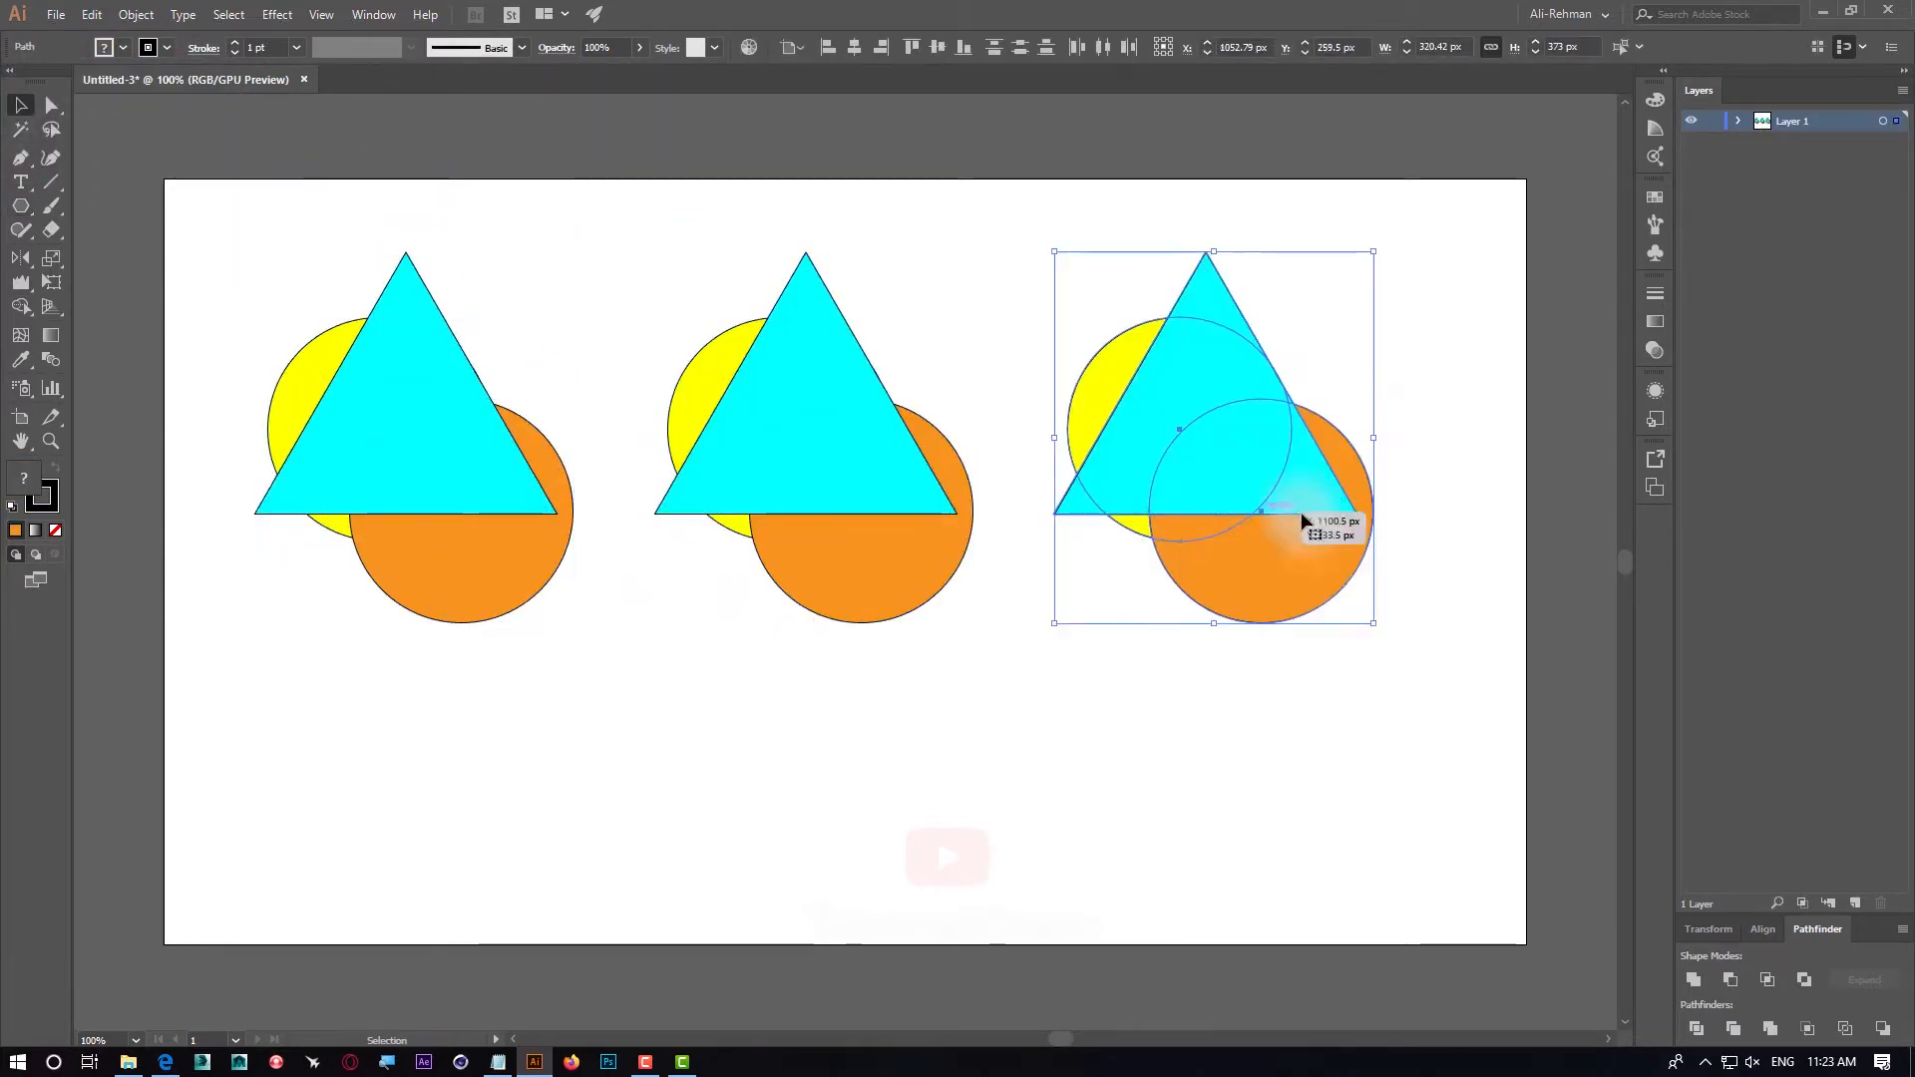
left_click(240, 429)
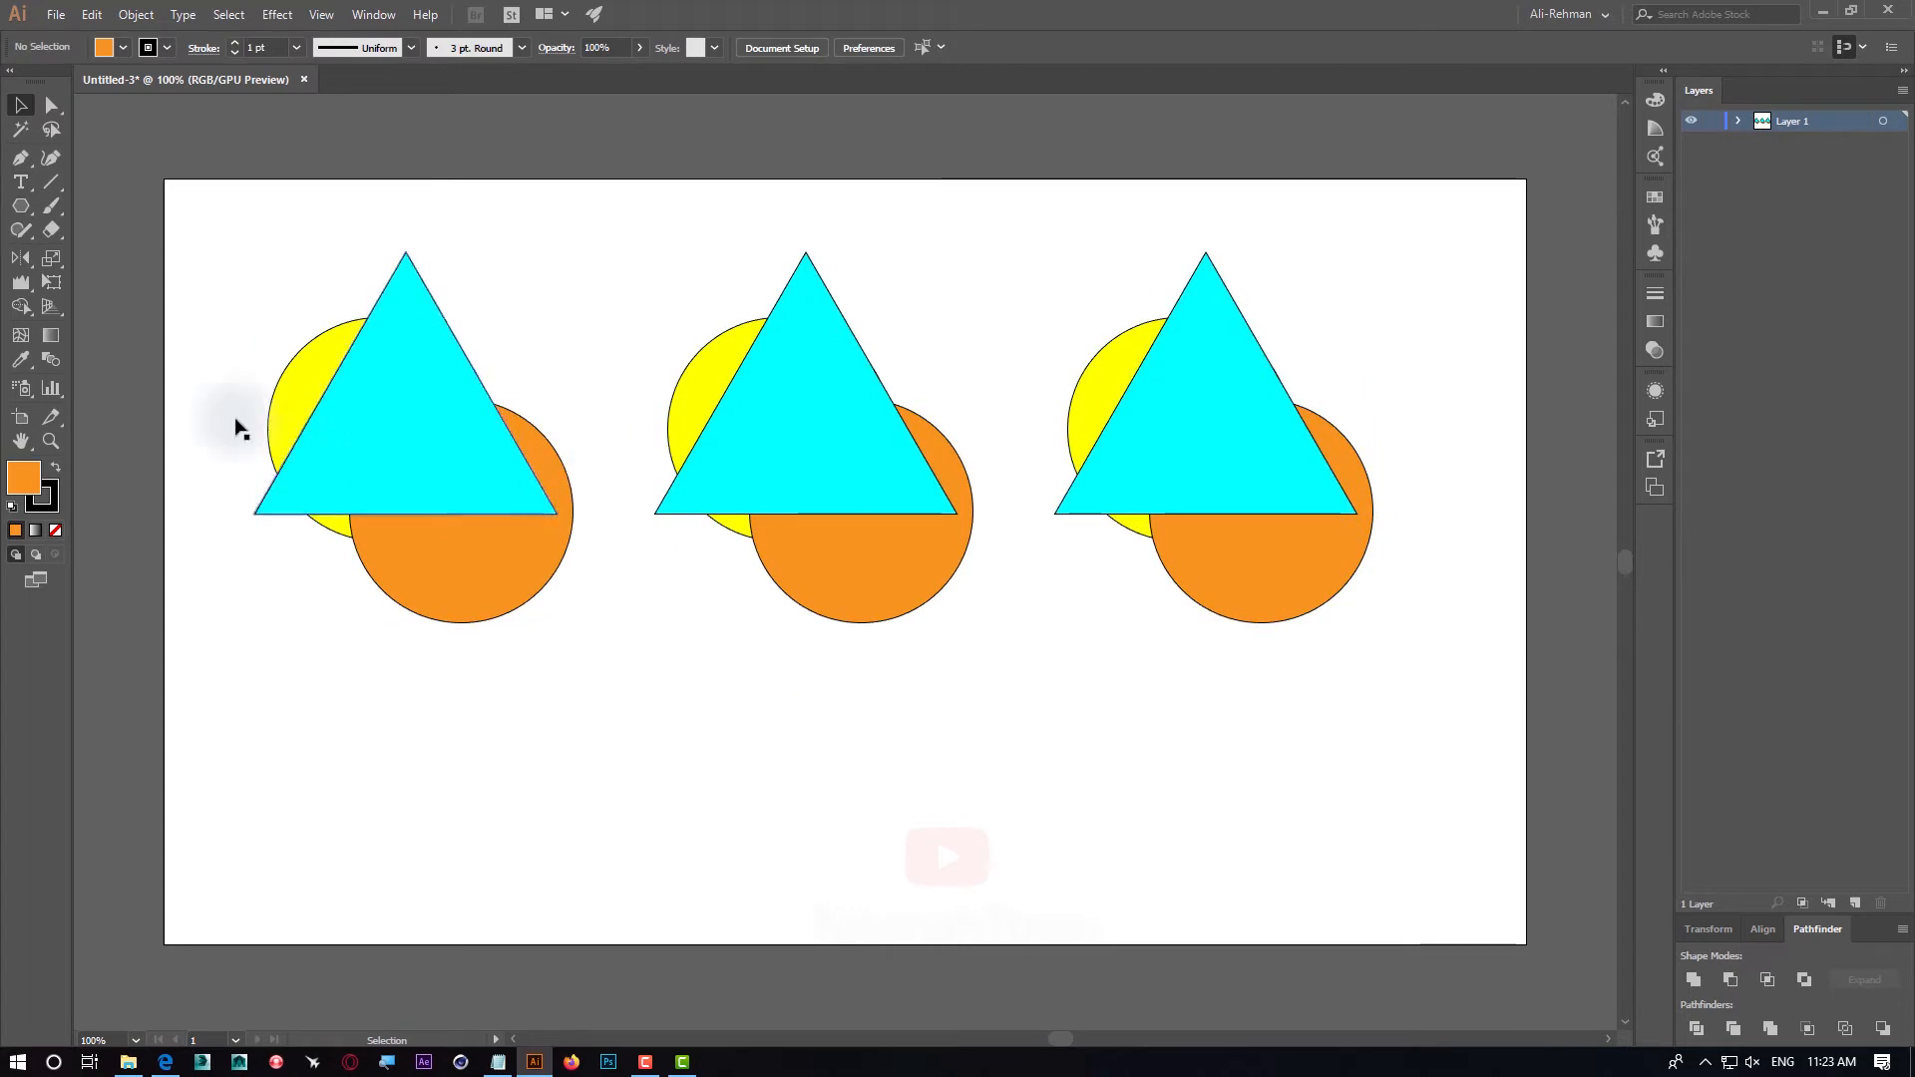
With the Shape Builder Tool, erase every region inside the triangle from the first set, leaving only the circle parts outside it
left_click(491, 569)
left_click_drag(570, 296, 249, 696)
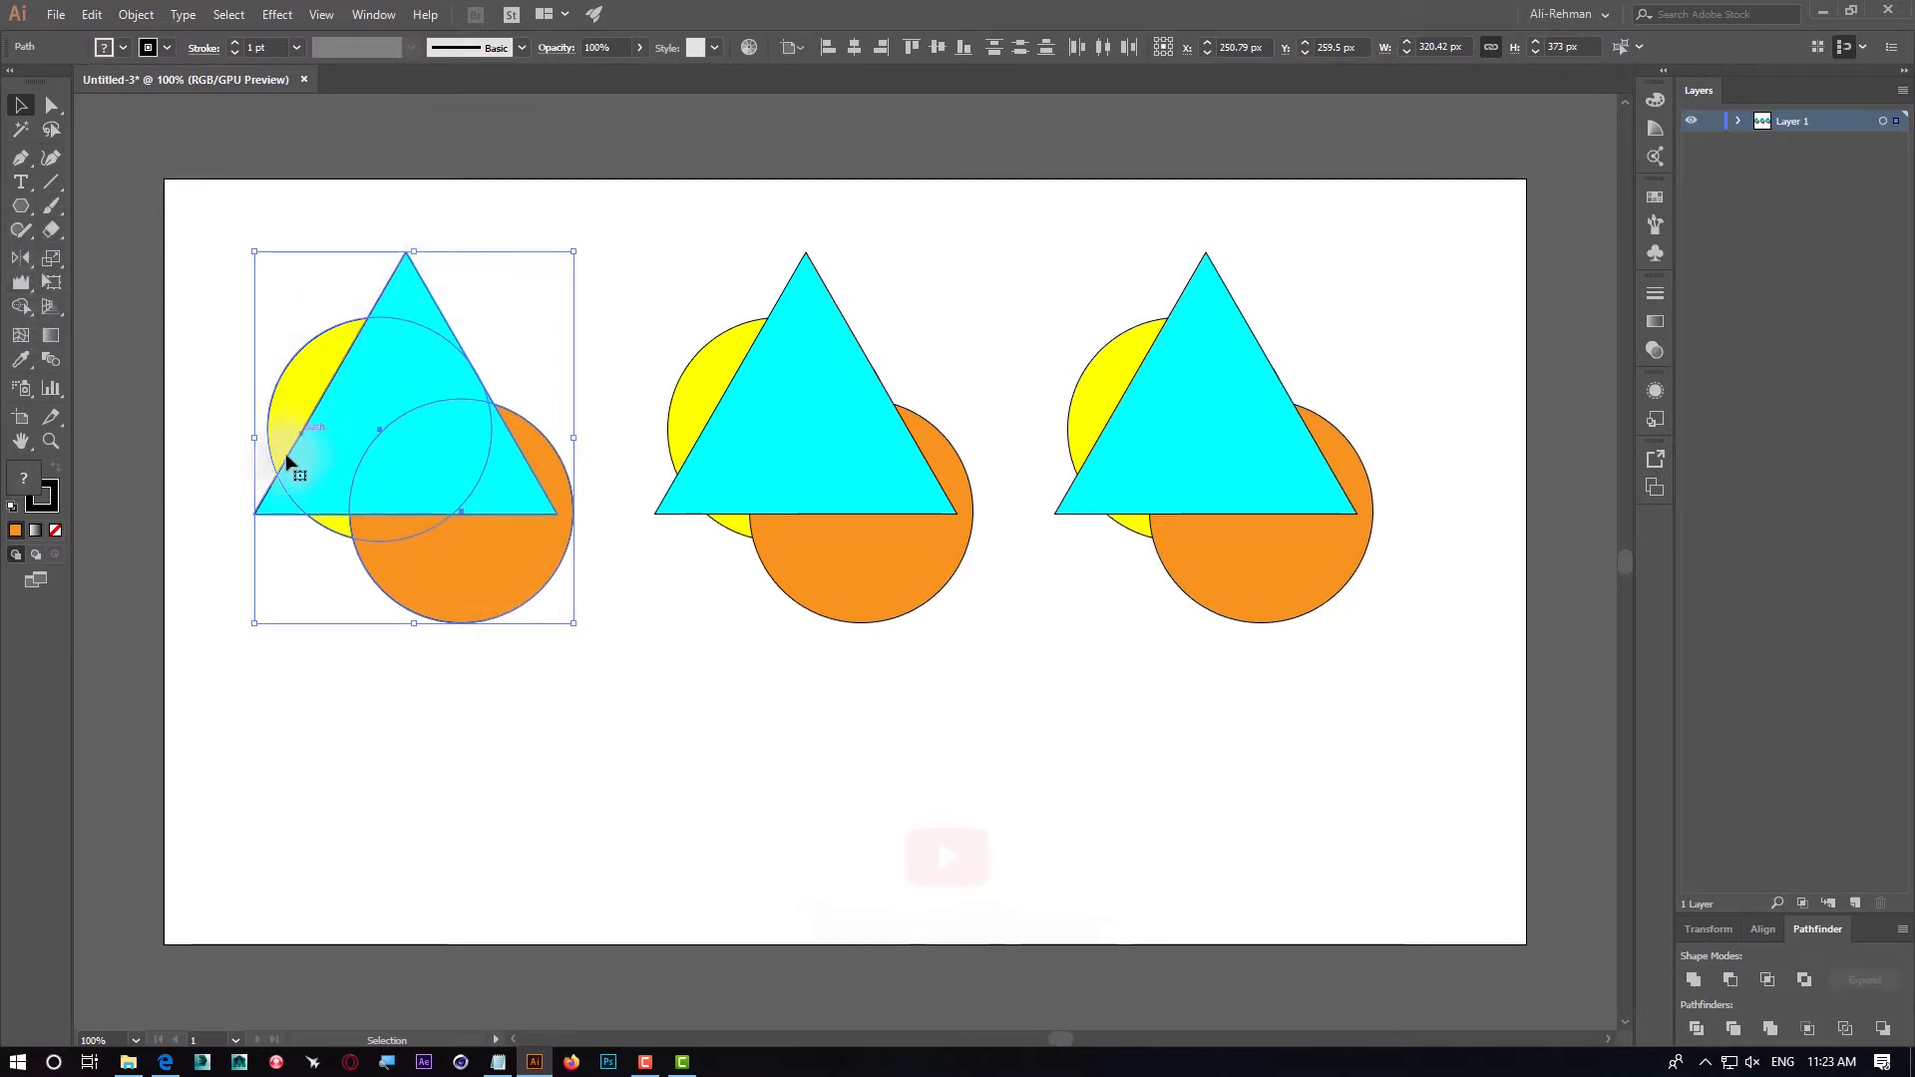
left_click(18, 311)
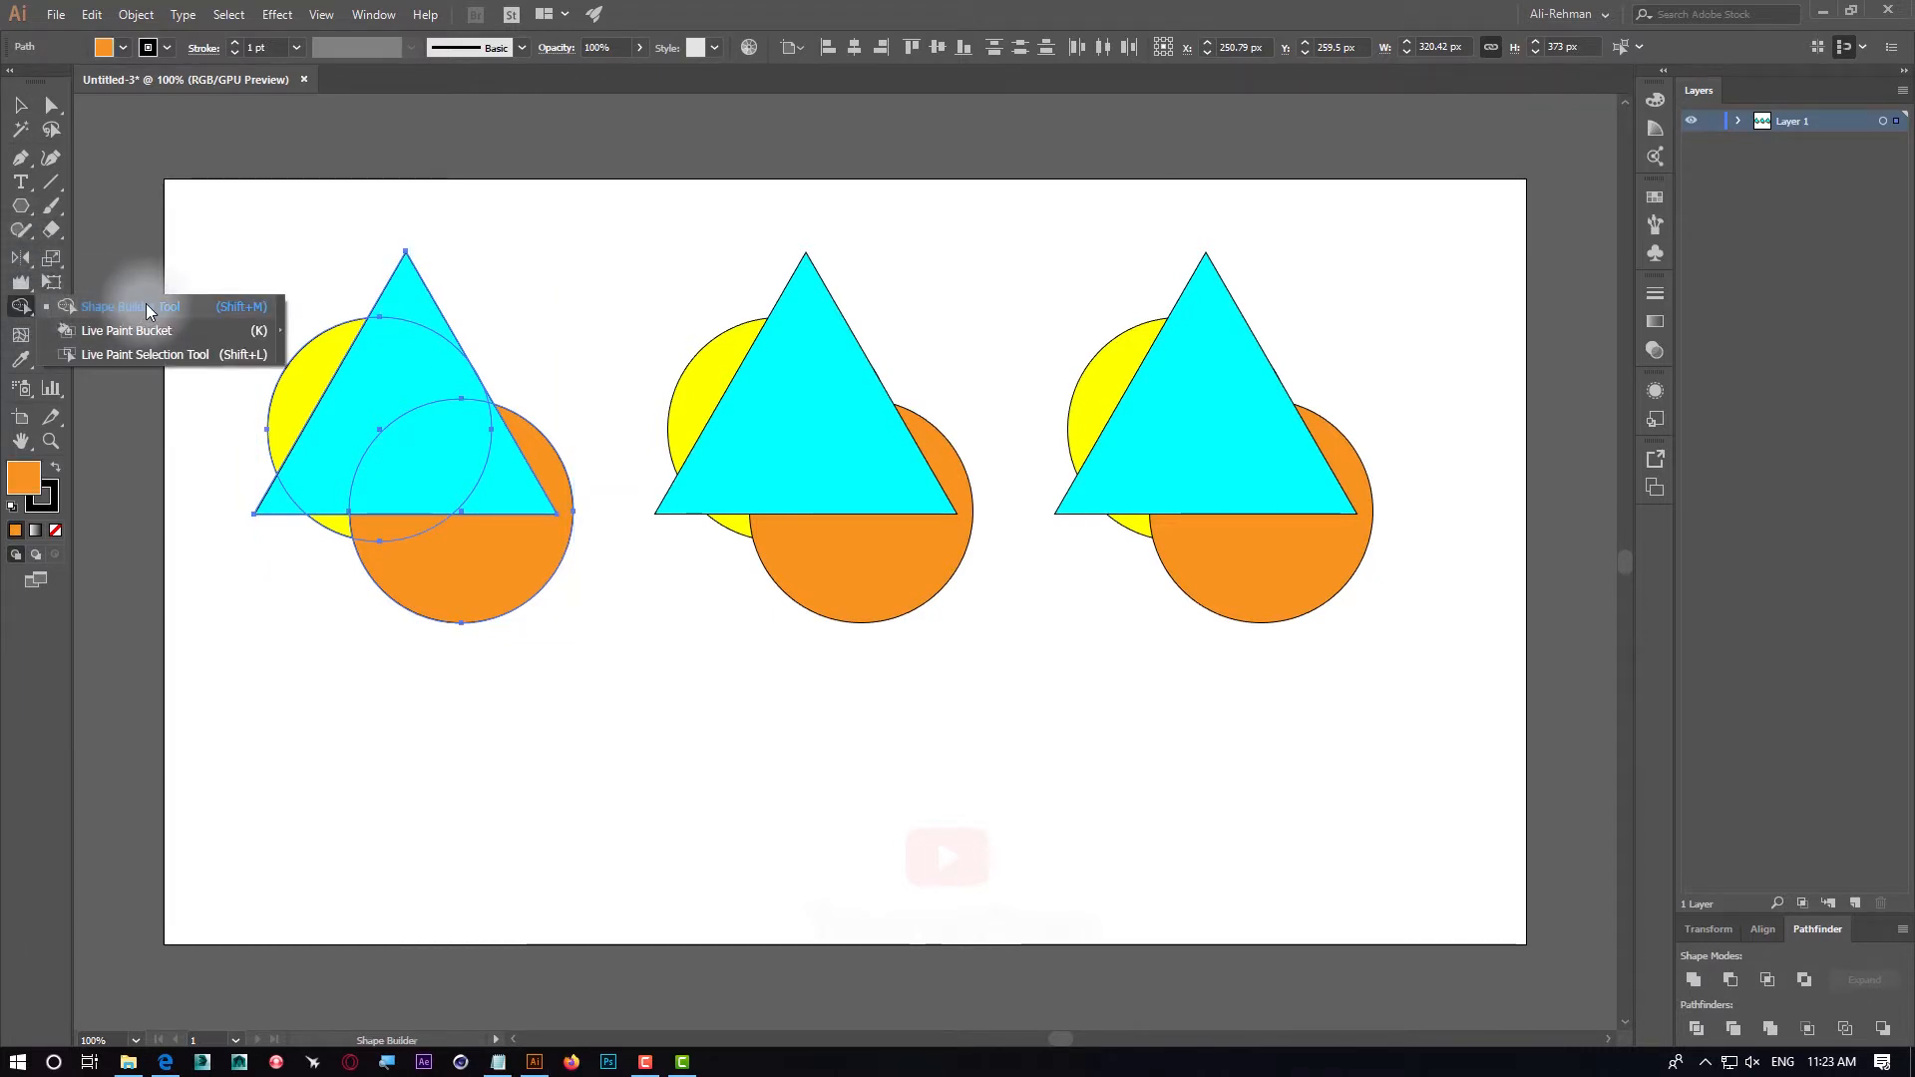
left_click(231, 309)
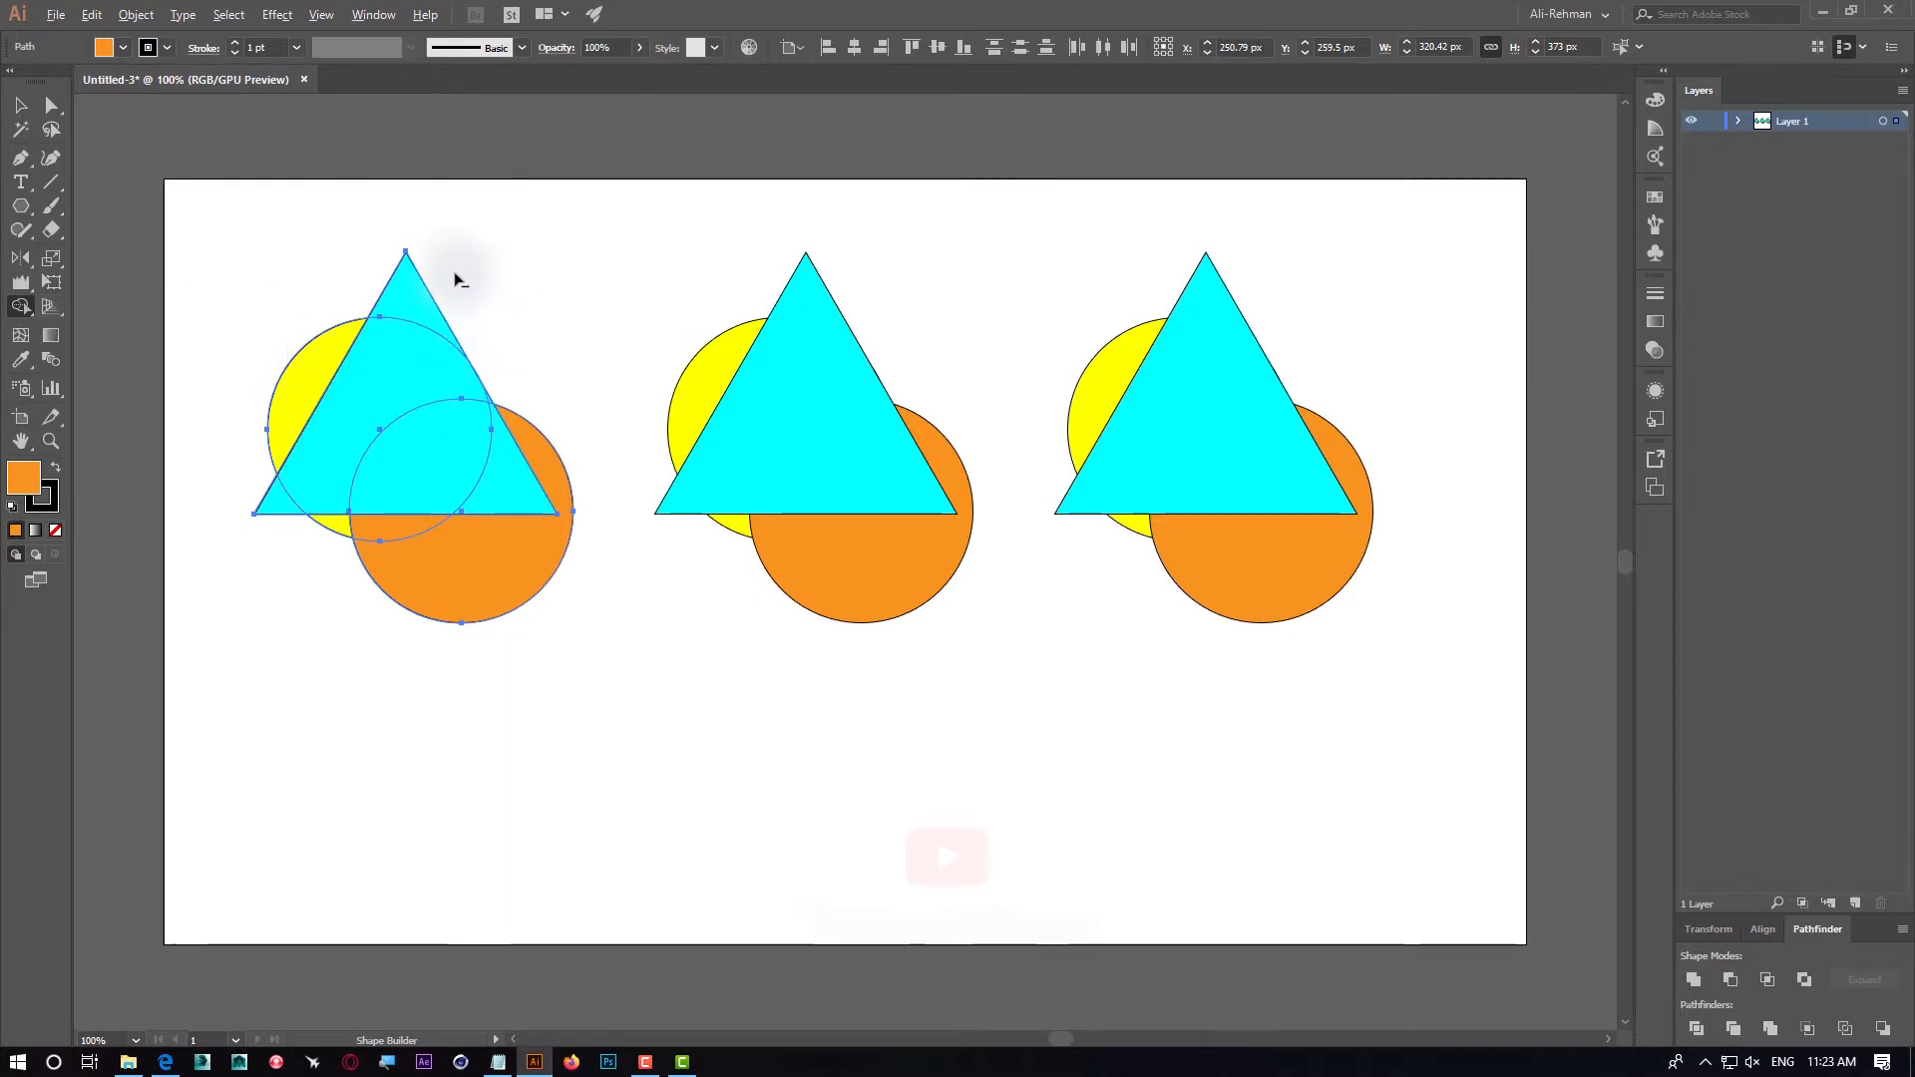
left_click(406, 294, "alt")
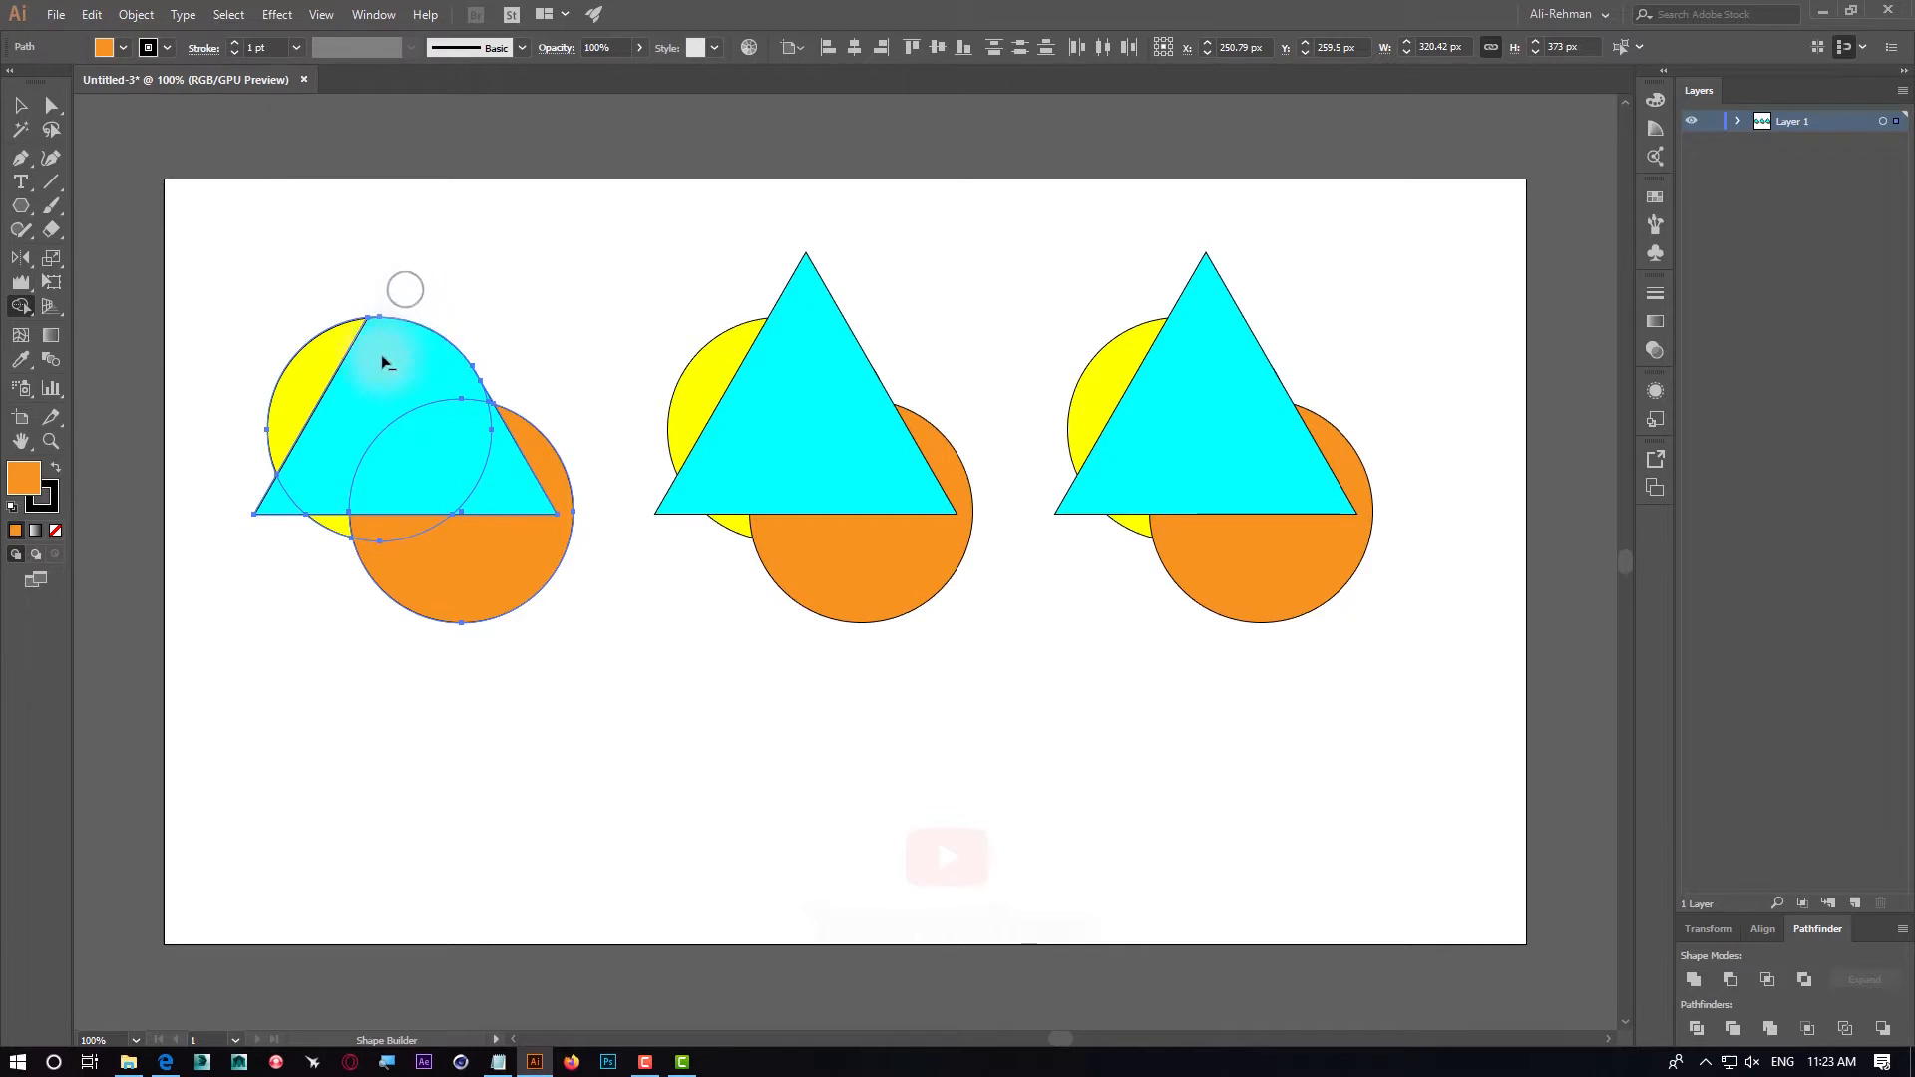
left_click(280, 501, "alt")
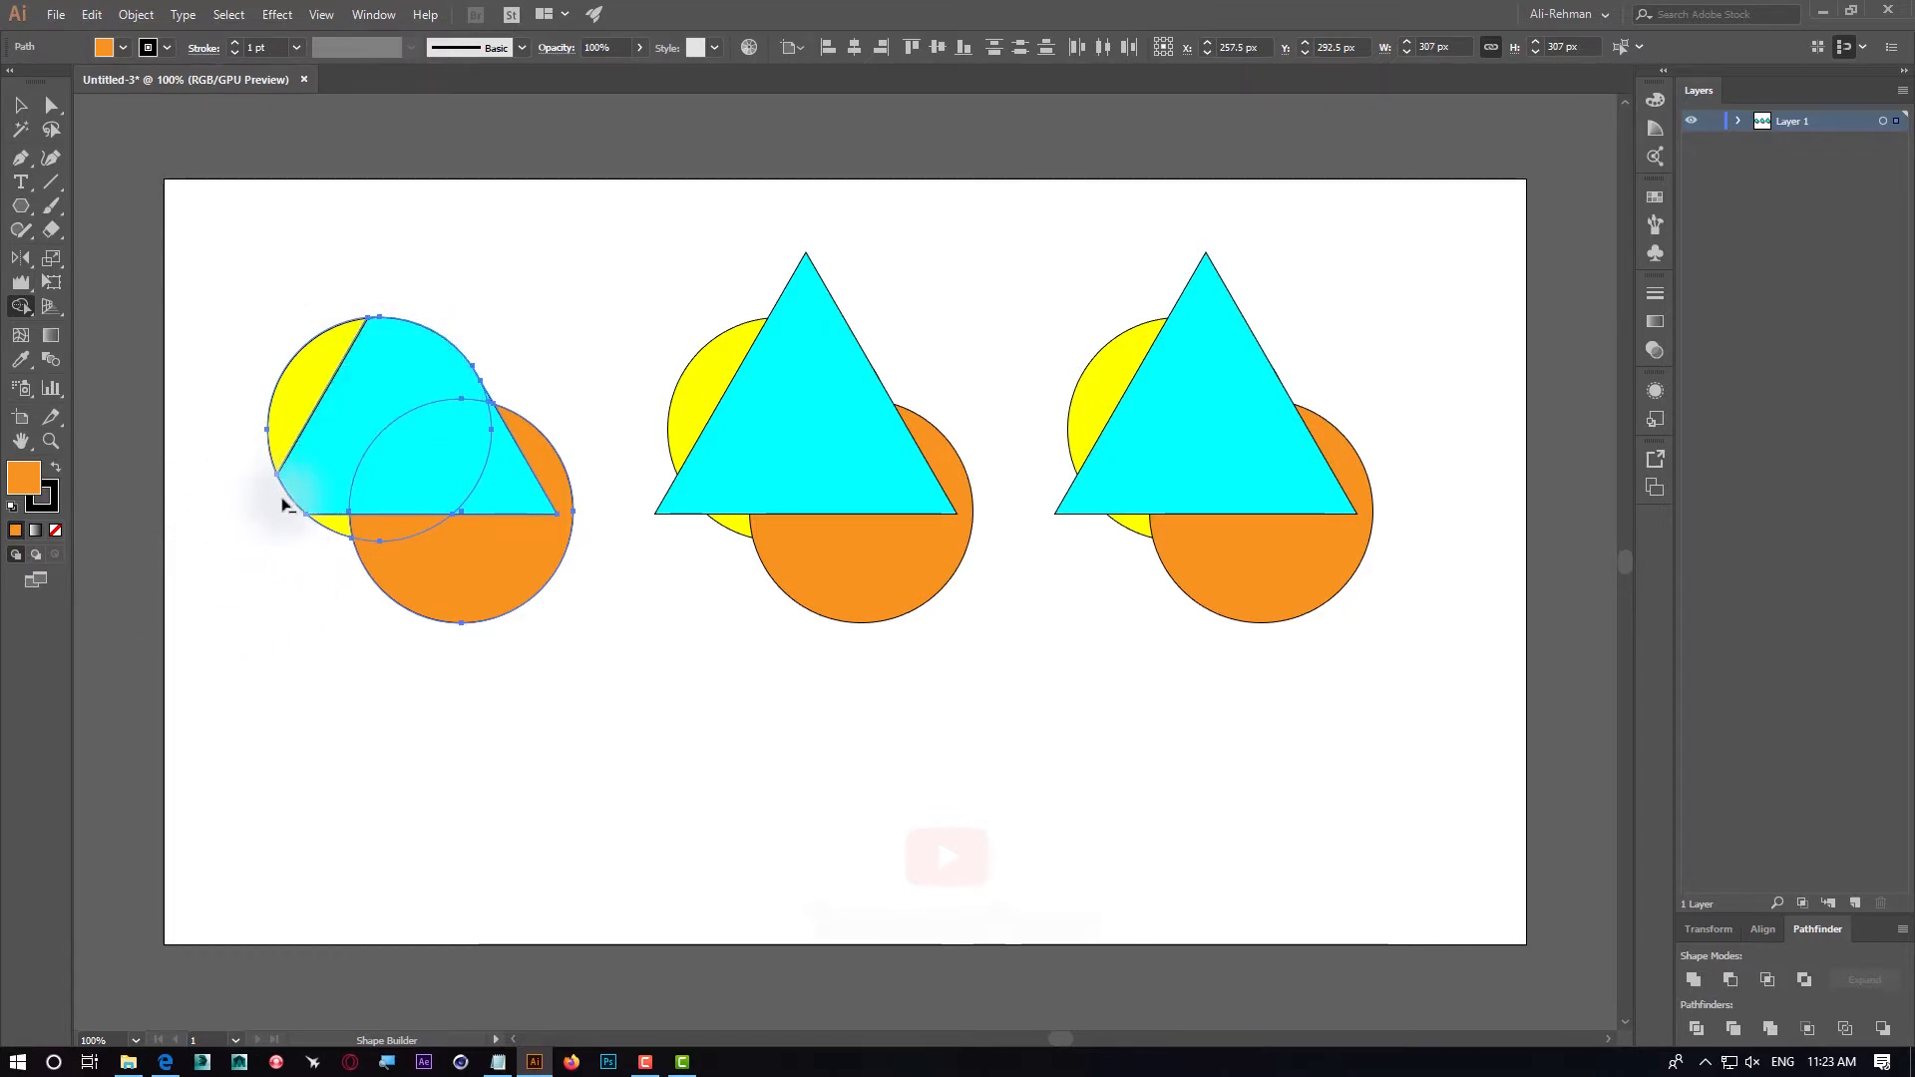
left_click_drag(283, 498, 405, 421)
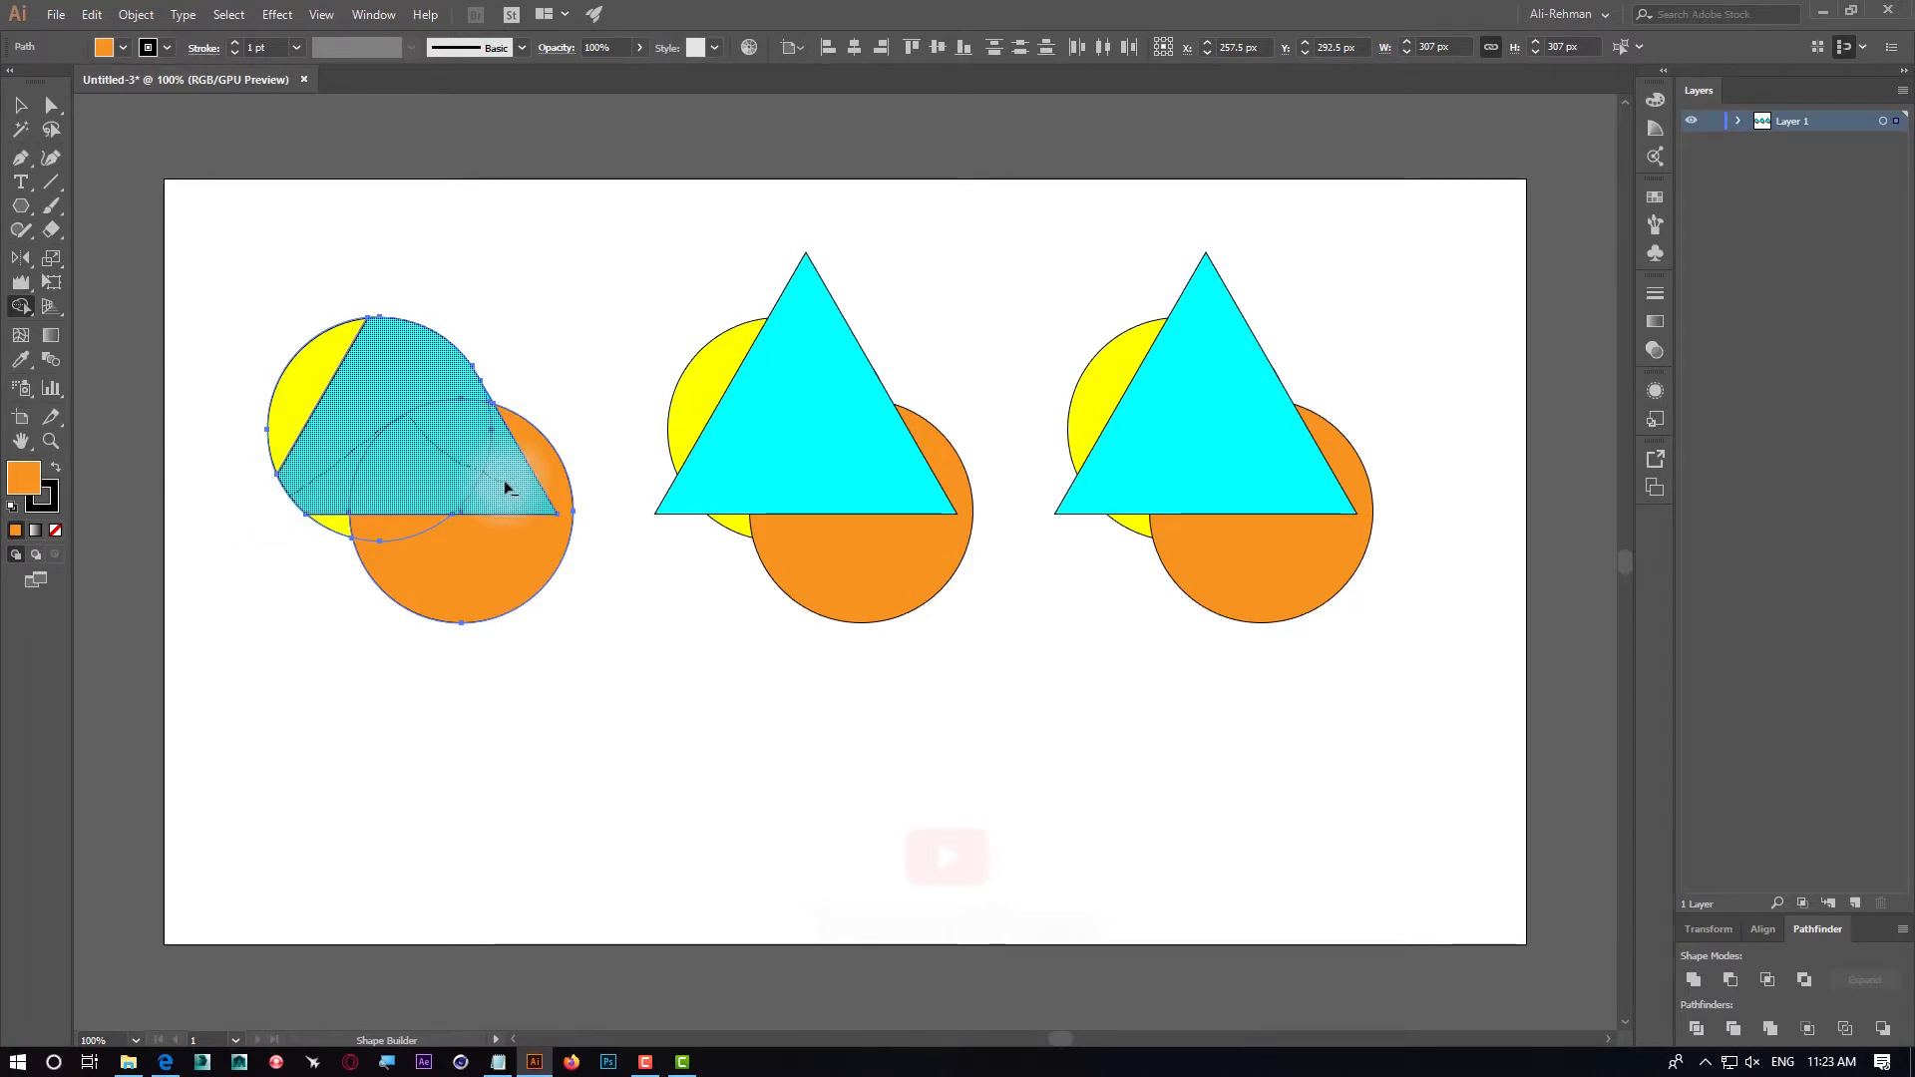
left_click_drag(505, 487, 512, 482)
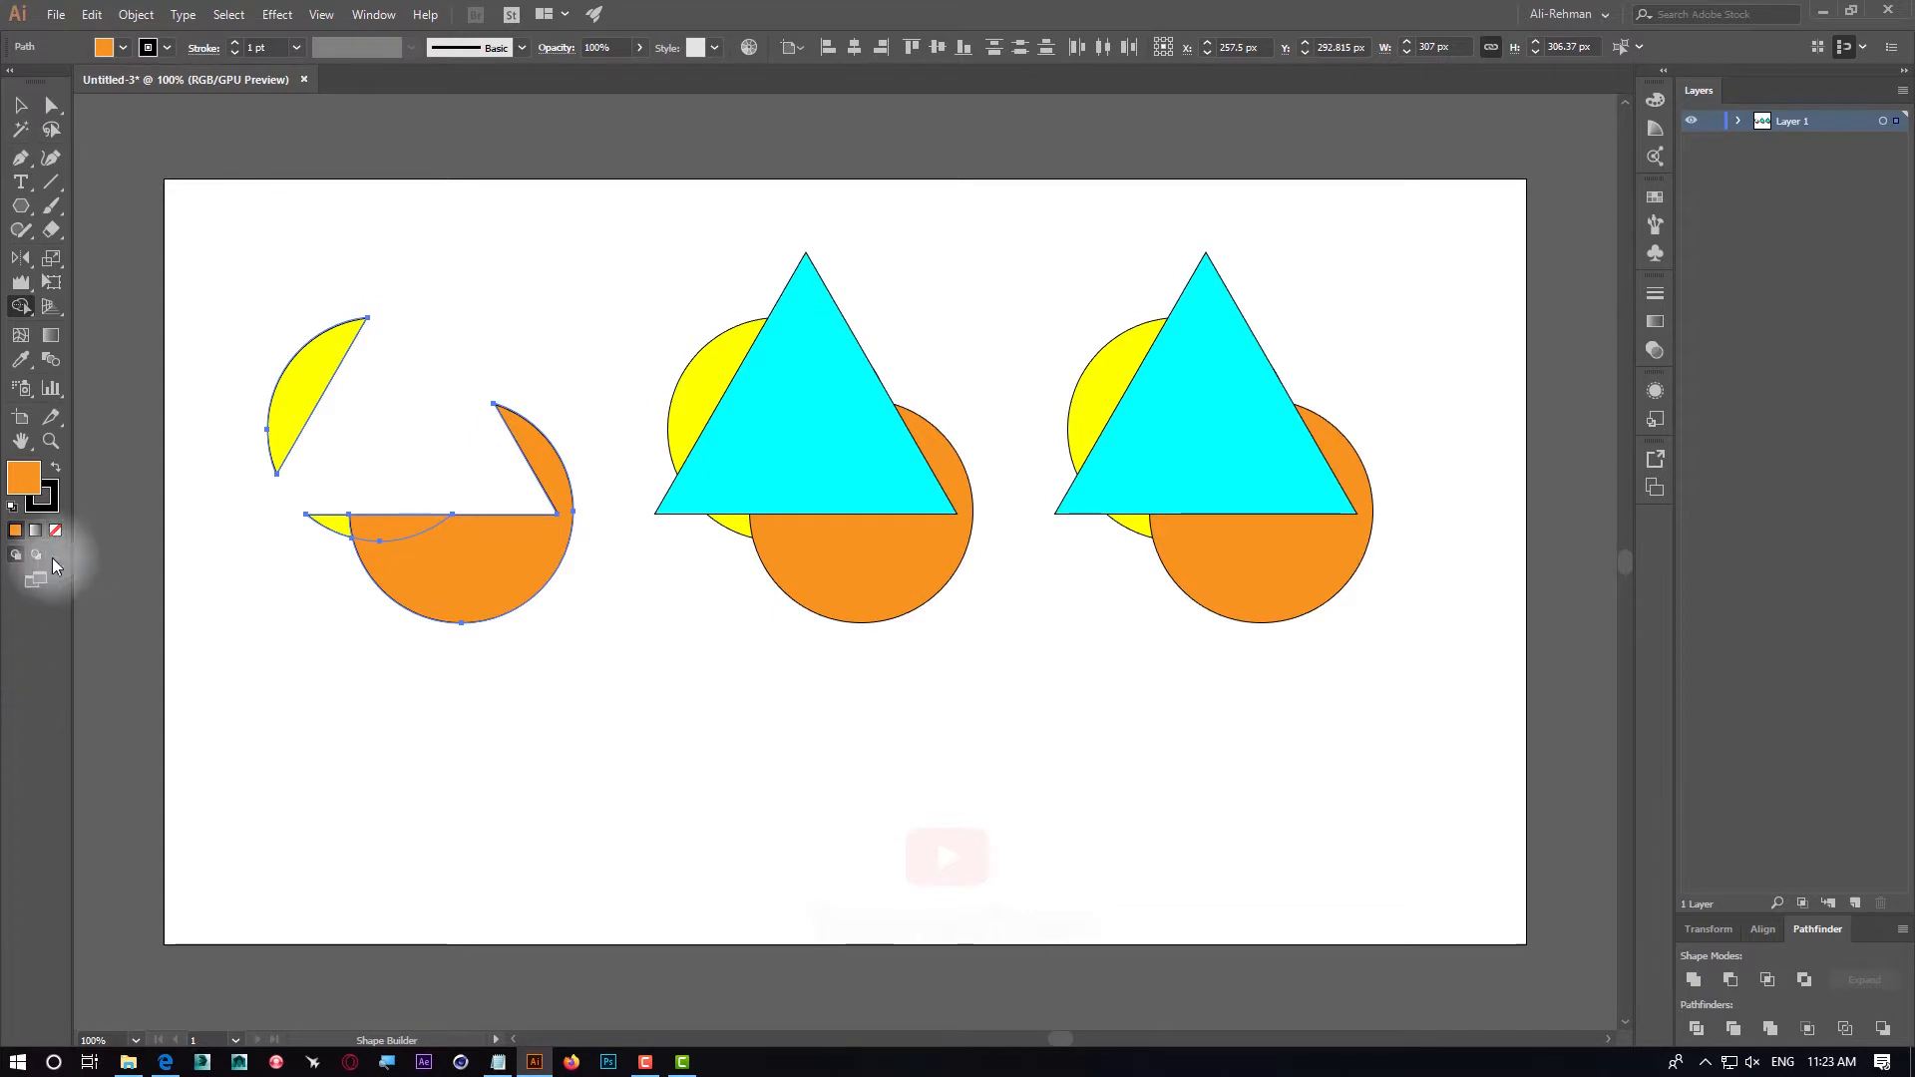
Test-move the leftover orange piece of the first set and undo the move
left_click(20, 105)
left_click(534, 245)
left_click_drag(510, 621, 557, 723)
key("ctrl+z")
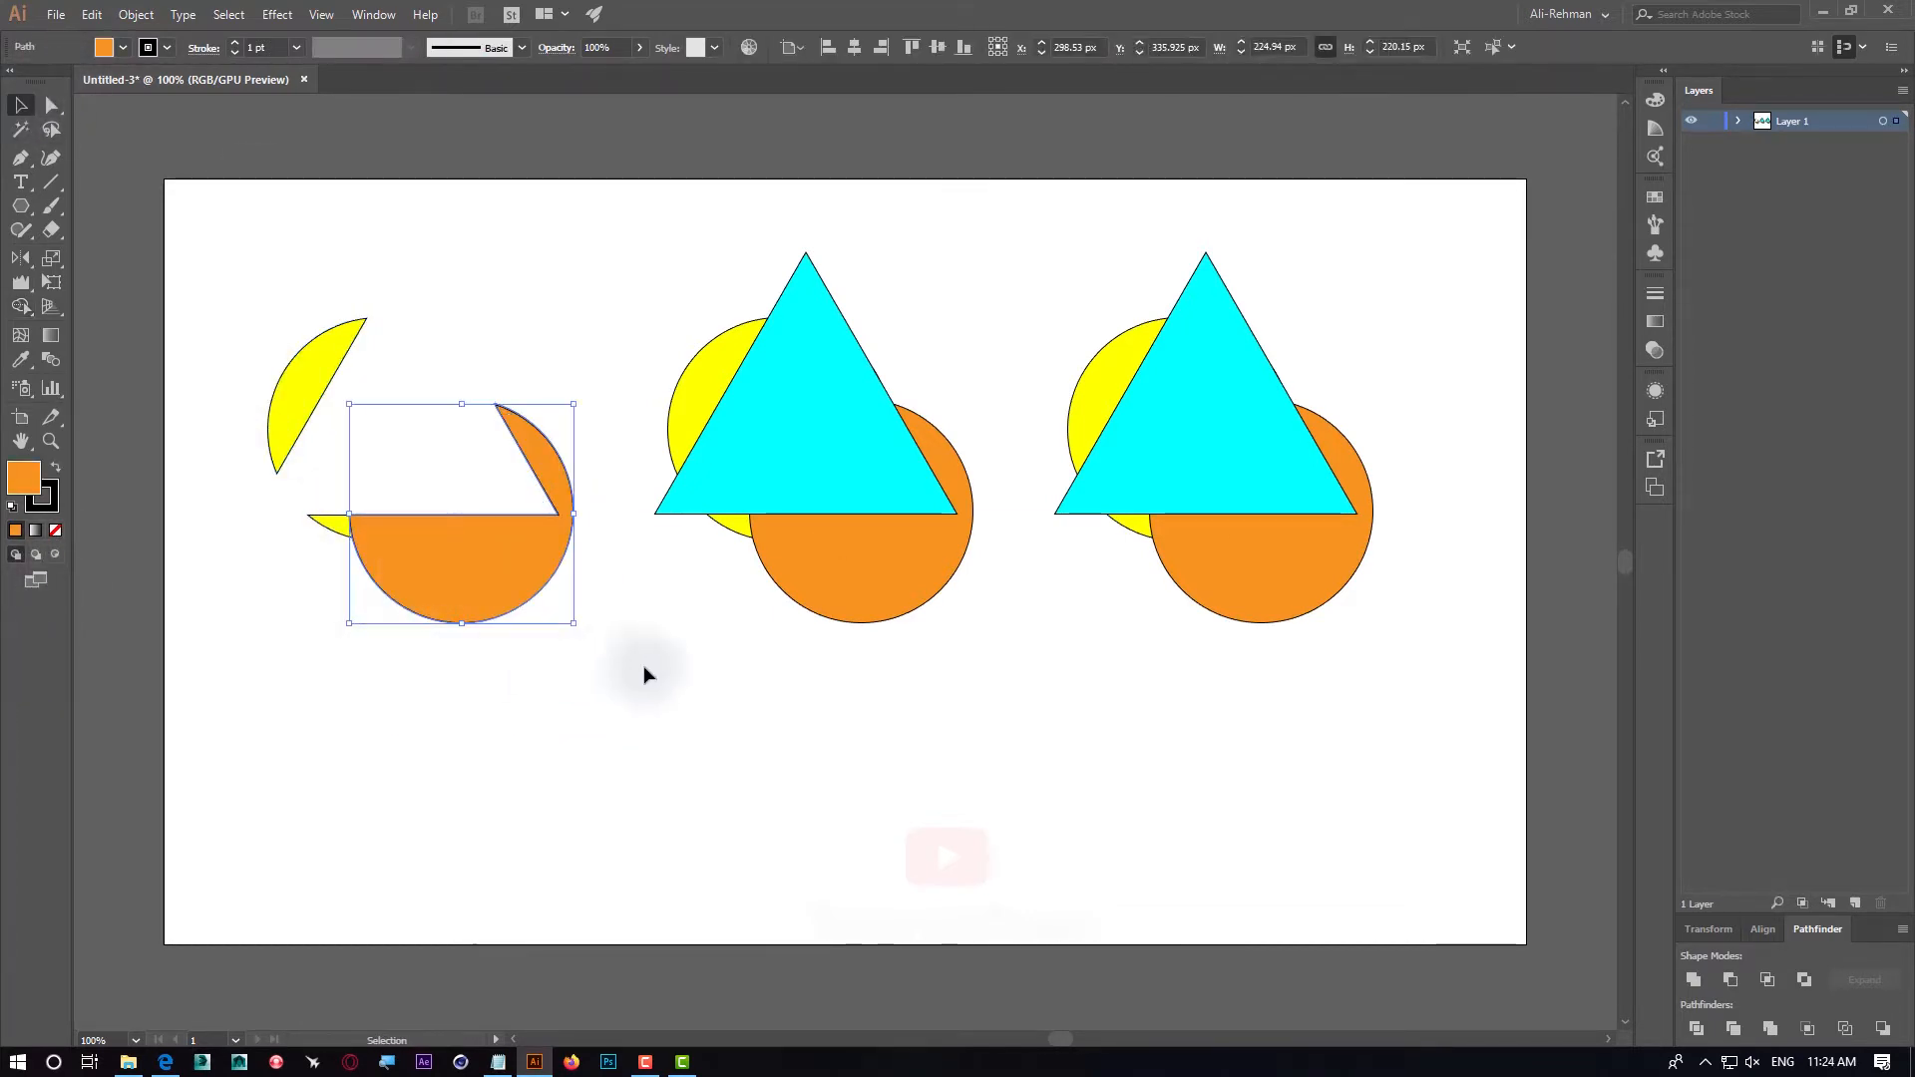
left_click(645, 668)
Merge the triangle and the orange circle of the second set into one orange shape with the Shape Builder Tool
left_click_drag(737, 659, 508, 714)
left_click_drag(458, 548, 514, 438)
left_click_drag(803, 231, 578, 546)
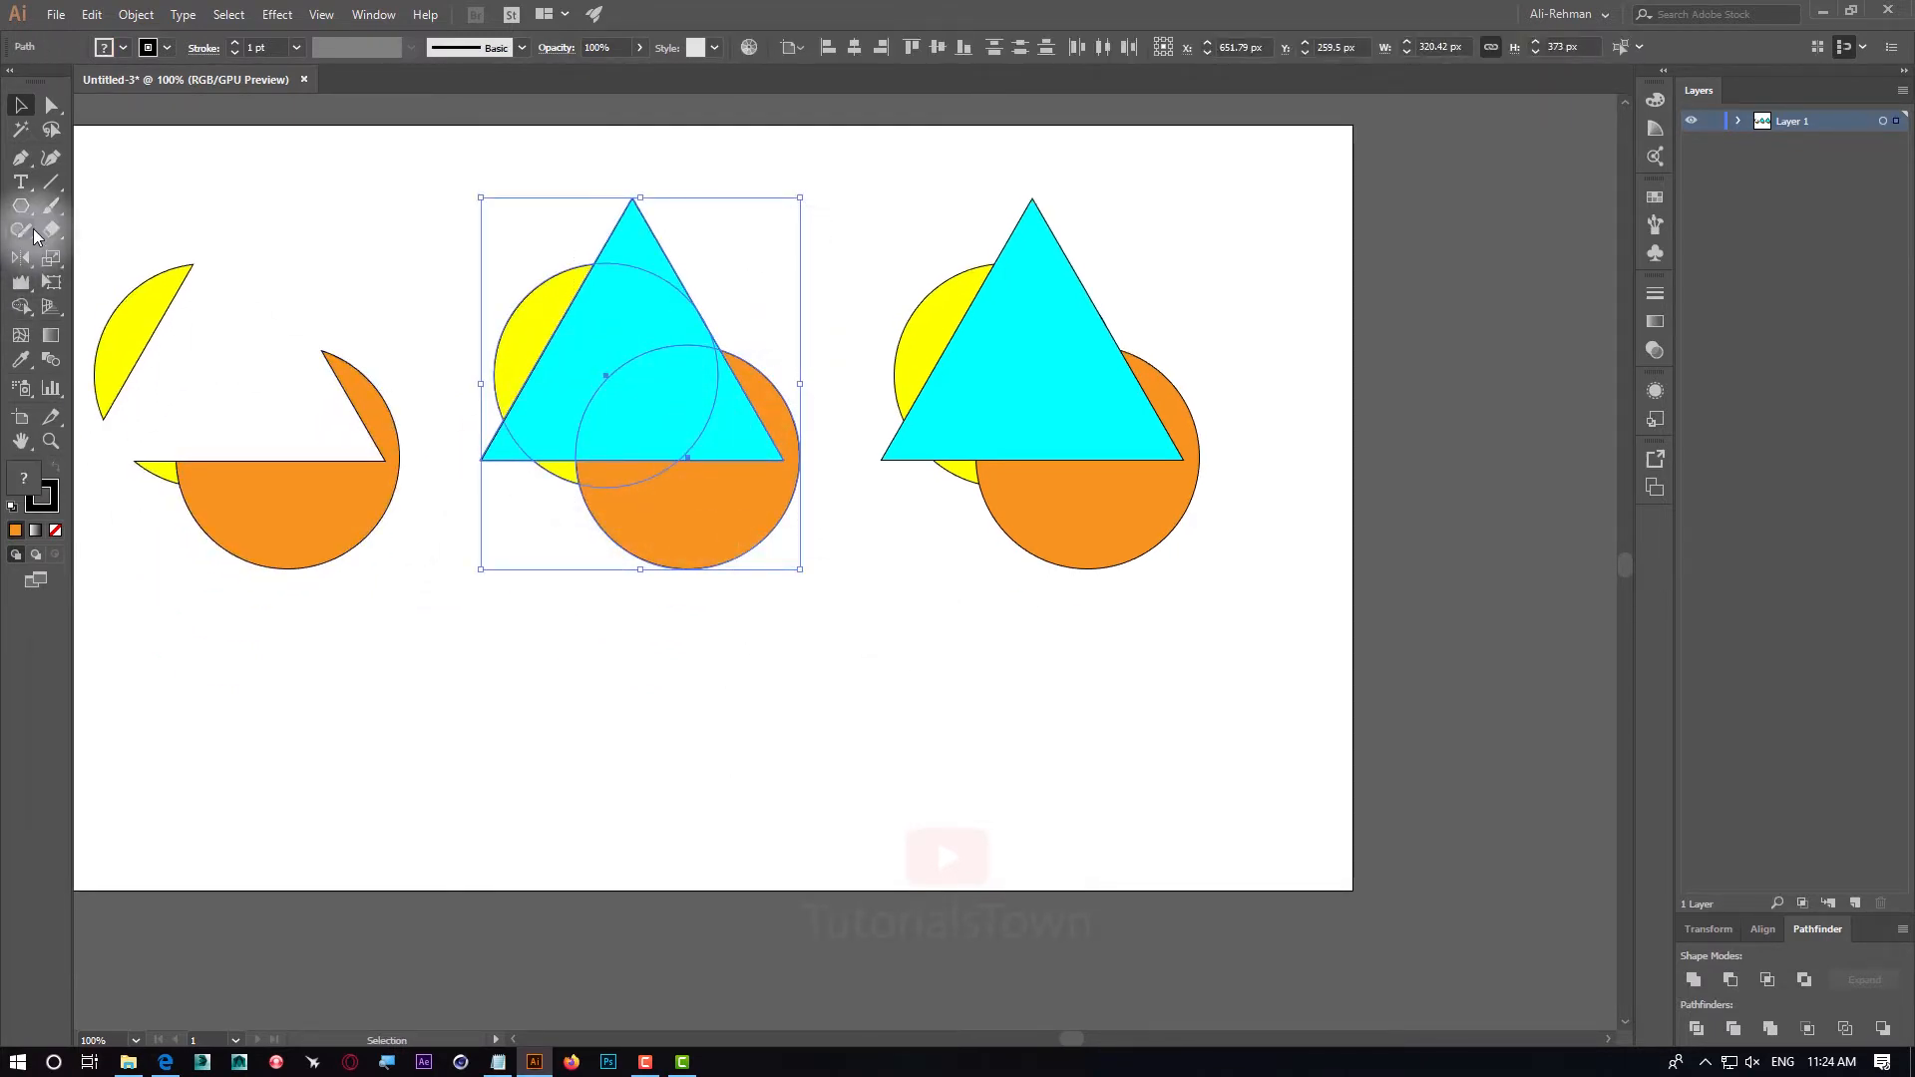
left_click(20, 315)
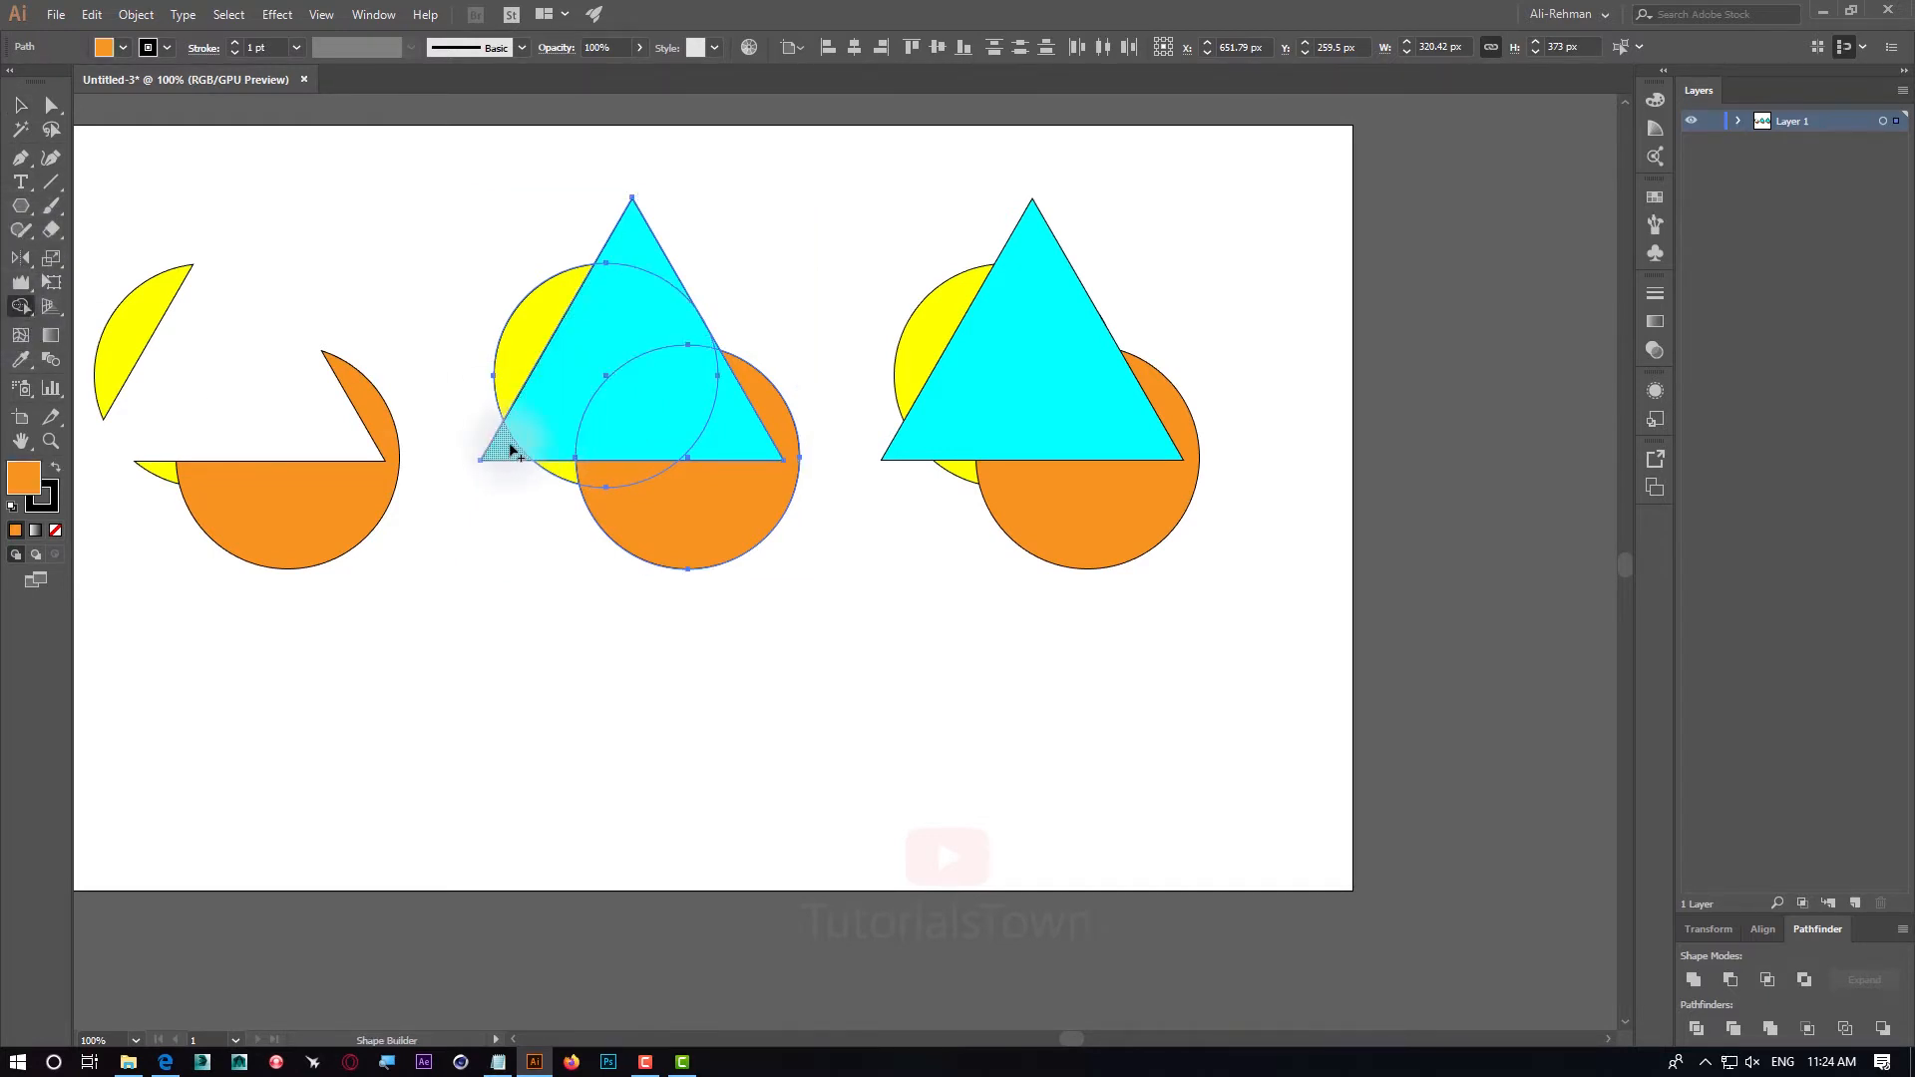
mouse_move(511, 451)
left_mouse_down()
mouse_move(582, 385)
mouse_move(643, 249)
left_mouse_up()
mouse_move(632, 398)
left_mouse_down()
mouse_move(675, 392)
mouse_move(756, 439)
mouse_move(730, 539)
mouse_move(690, 552)
mouse_move(625, 460)
mouse_move(652, 512)
mouse_move(722, 351)
left_mouse_up()
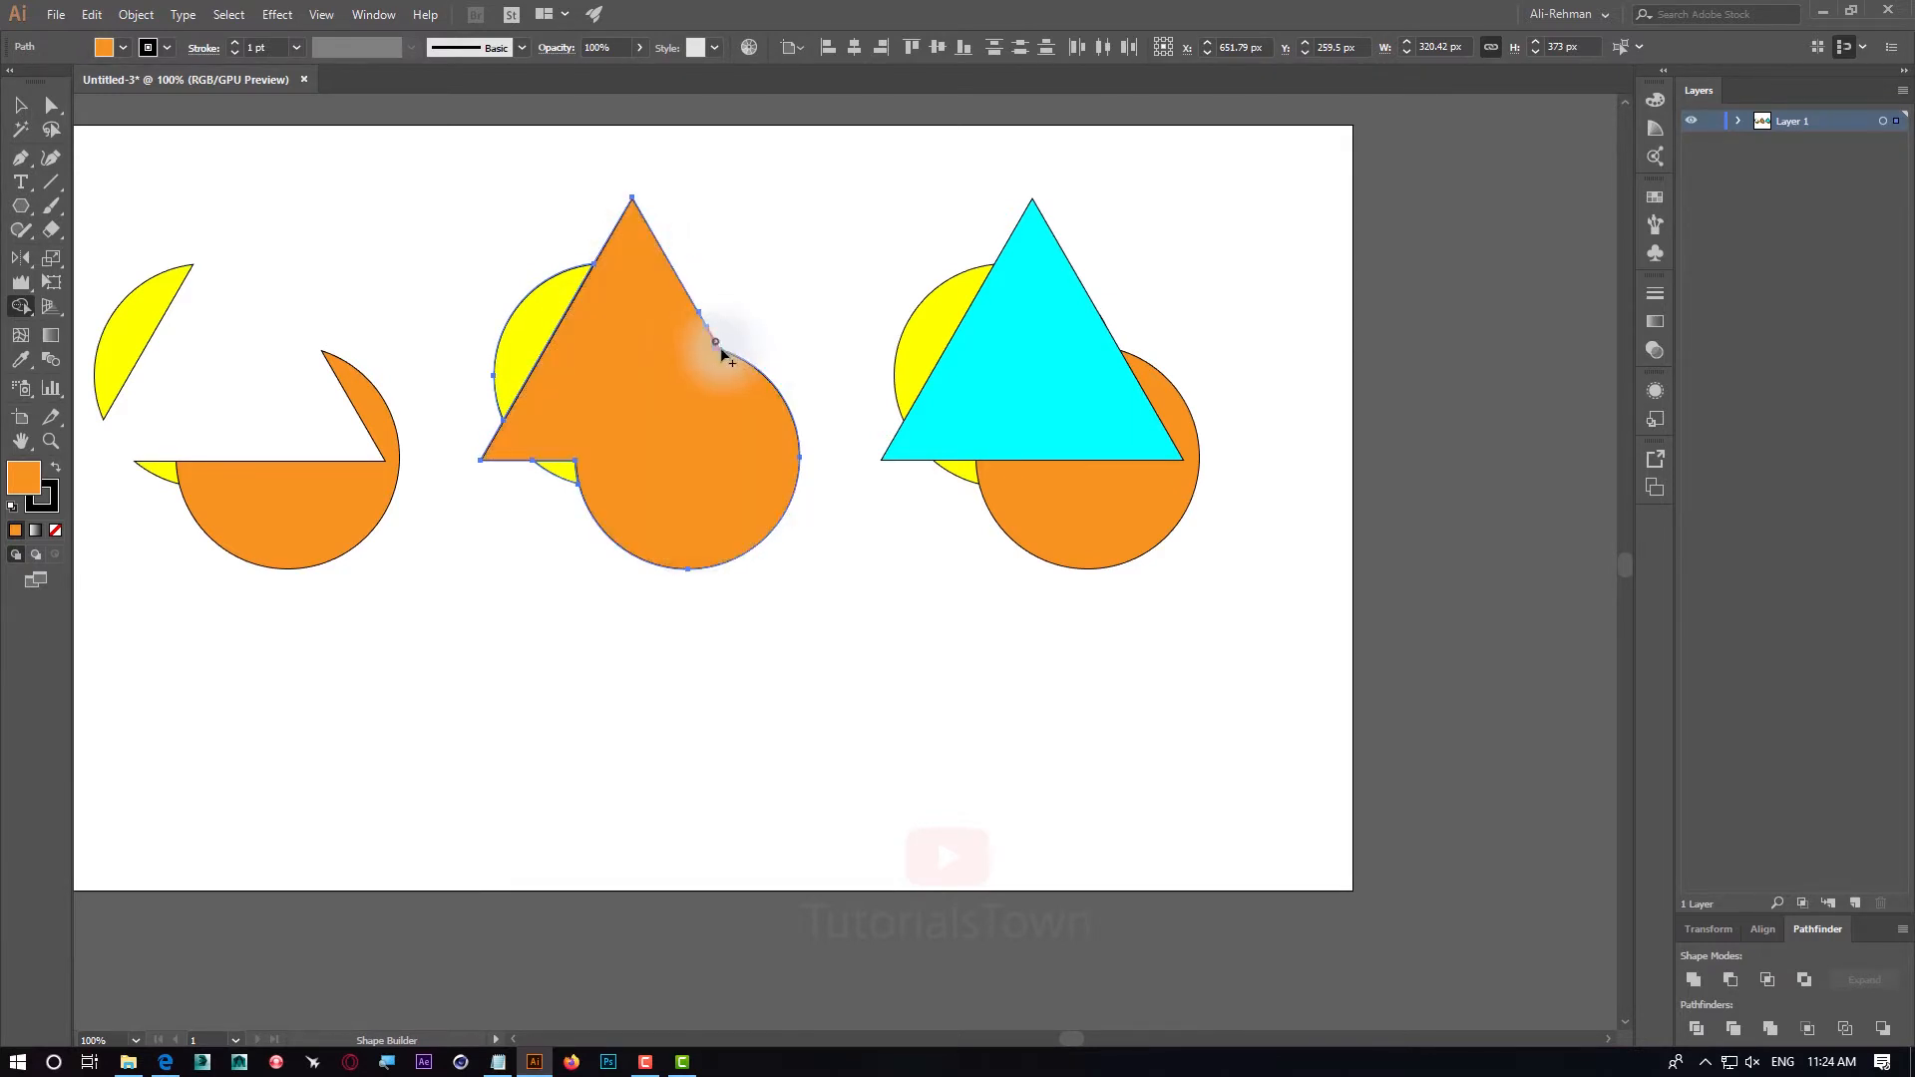
Test-move the merged orange shape of the second set and undo the move
left_click(20, 105)
left_click_drag(618, 404, 717, 355)
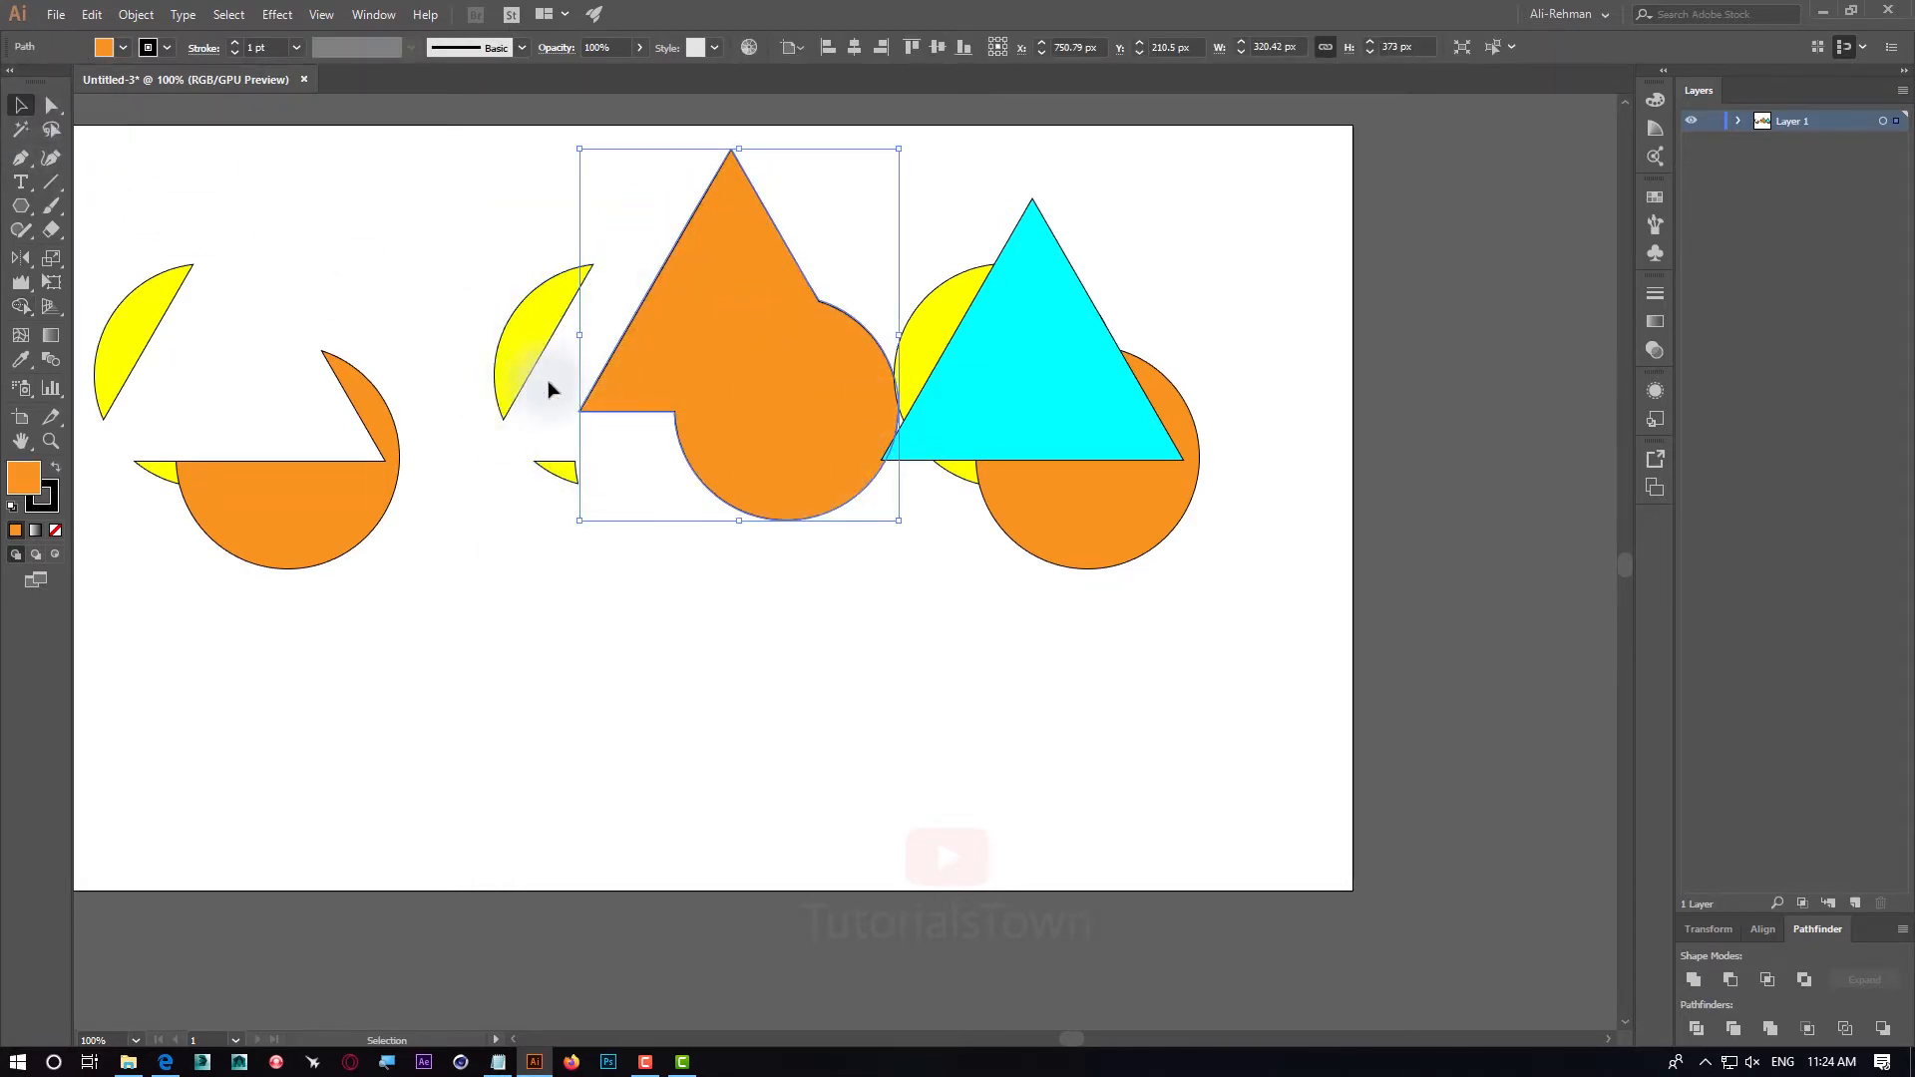
key("ctrl+z")
left_click(832, 634)
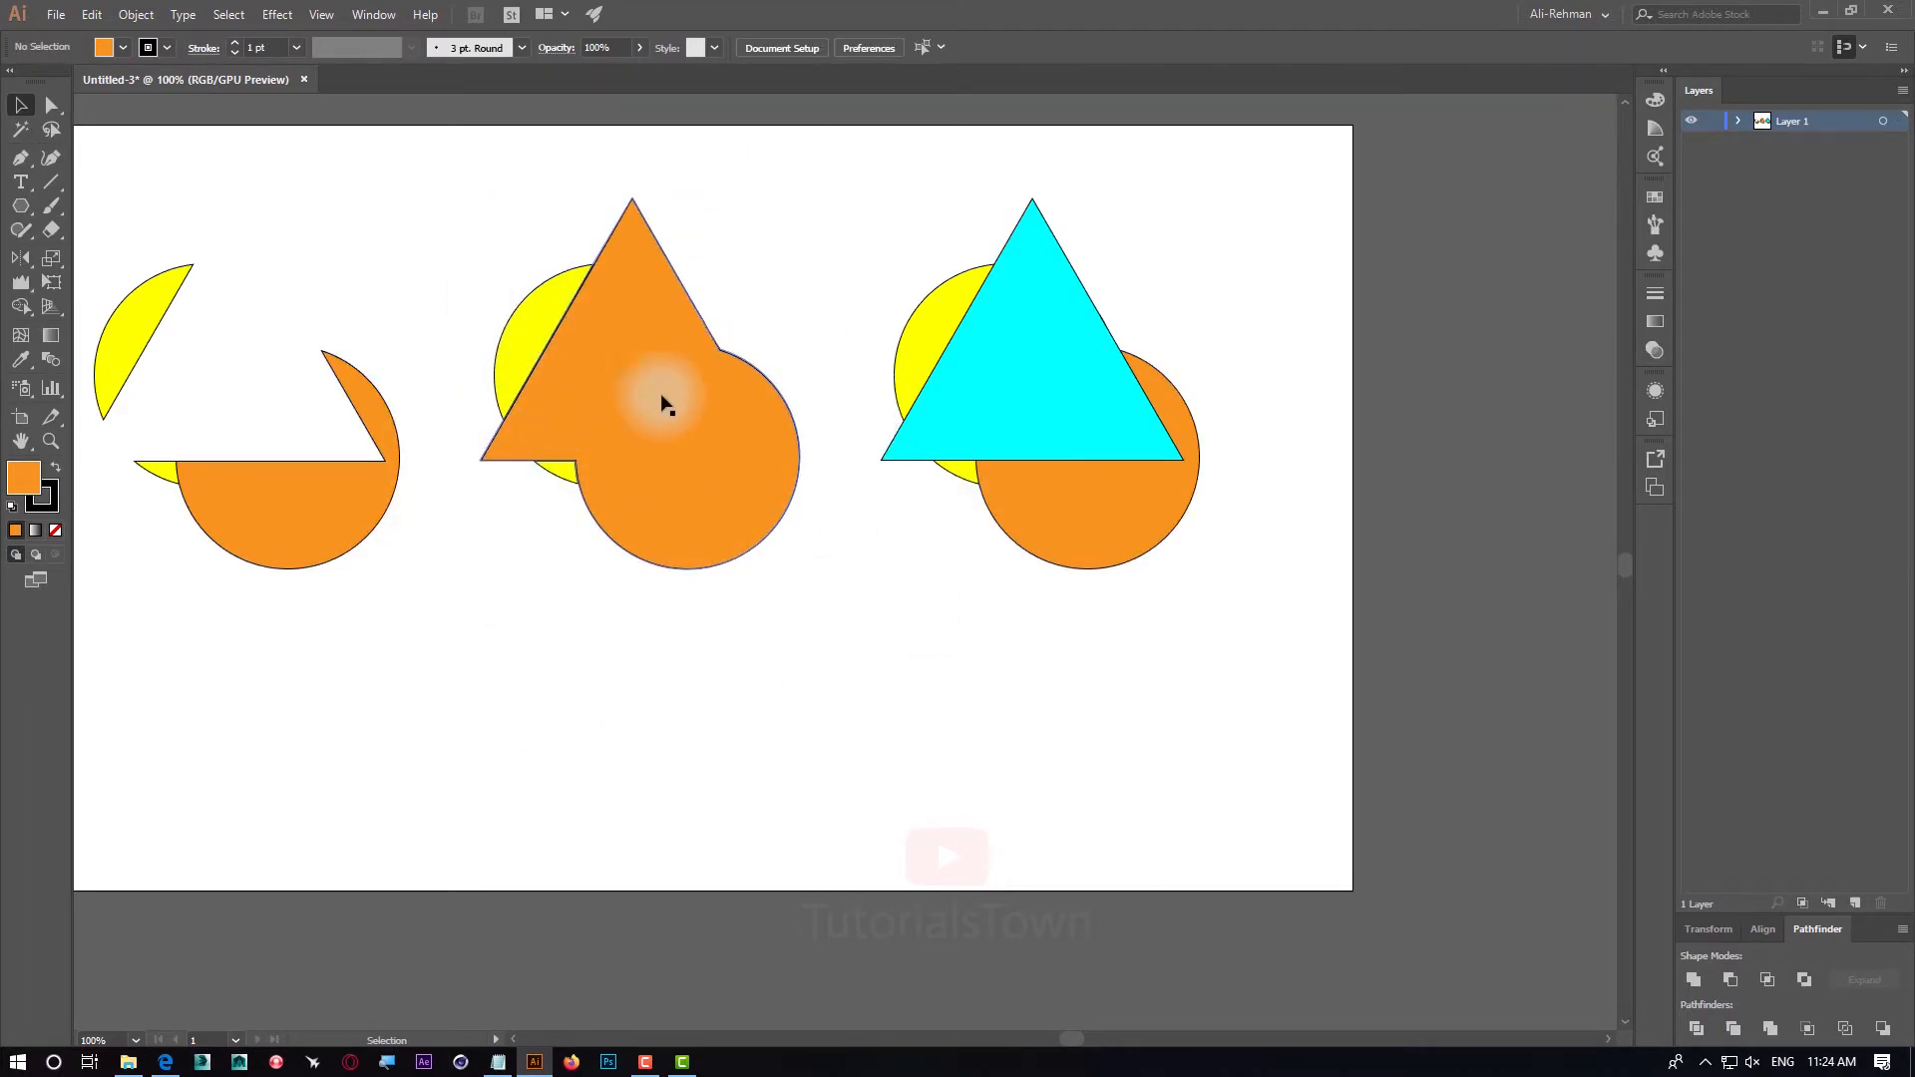
Use the Shape Builder Tool to turn the third set's yellow circle regions outside the triangle into separate orange pieces
left_click_drag(891, 502, 548, 507)
left_click_drag(553, 209, 858, 442)
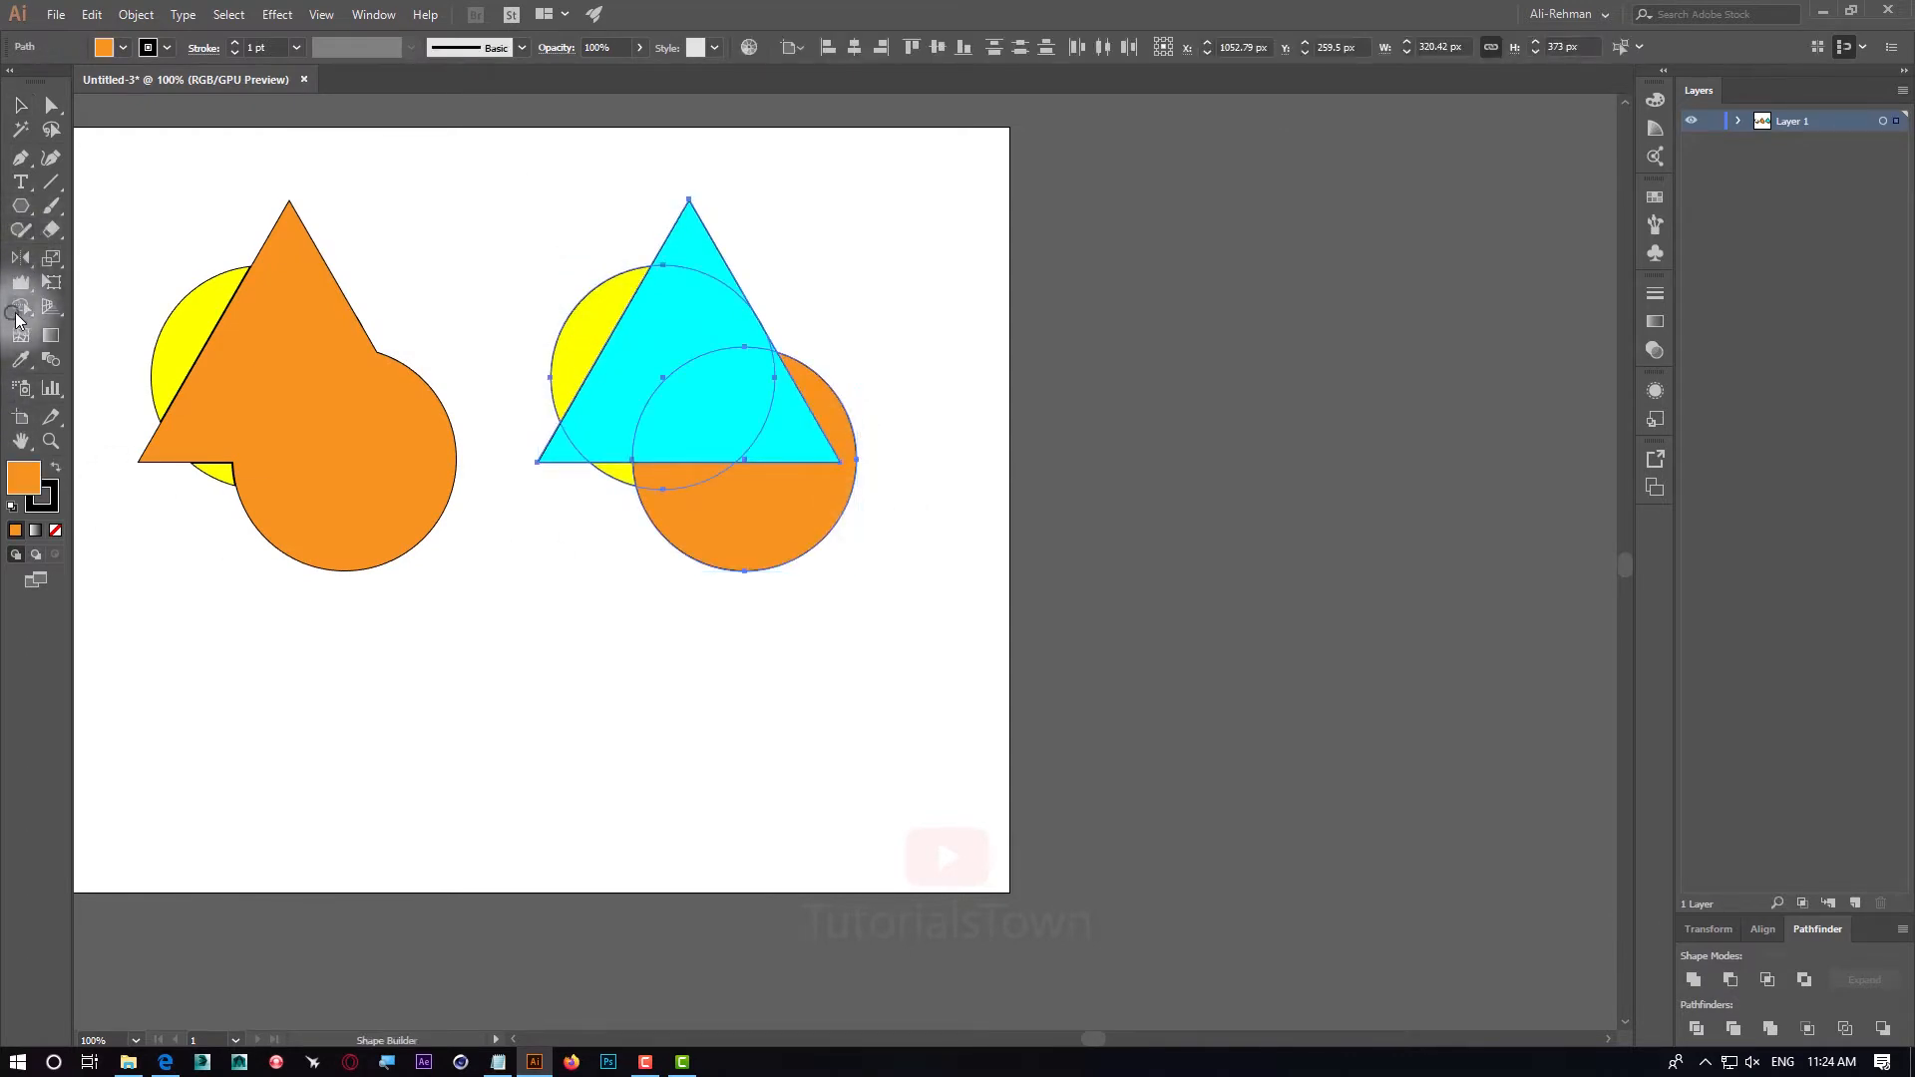
left_click(18, 309)
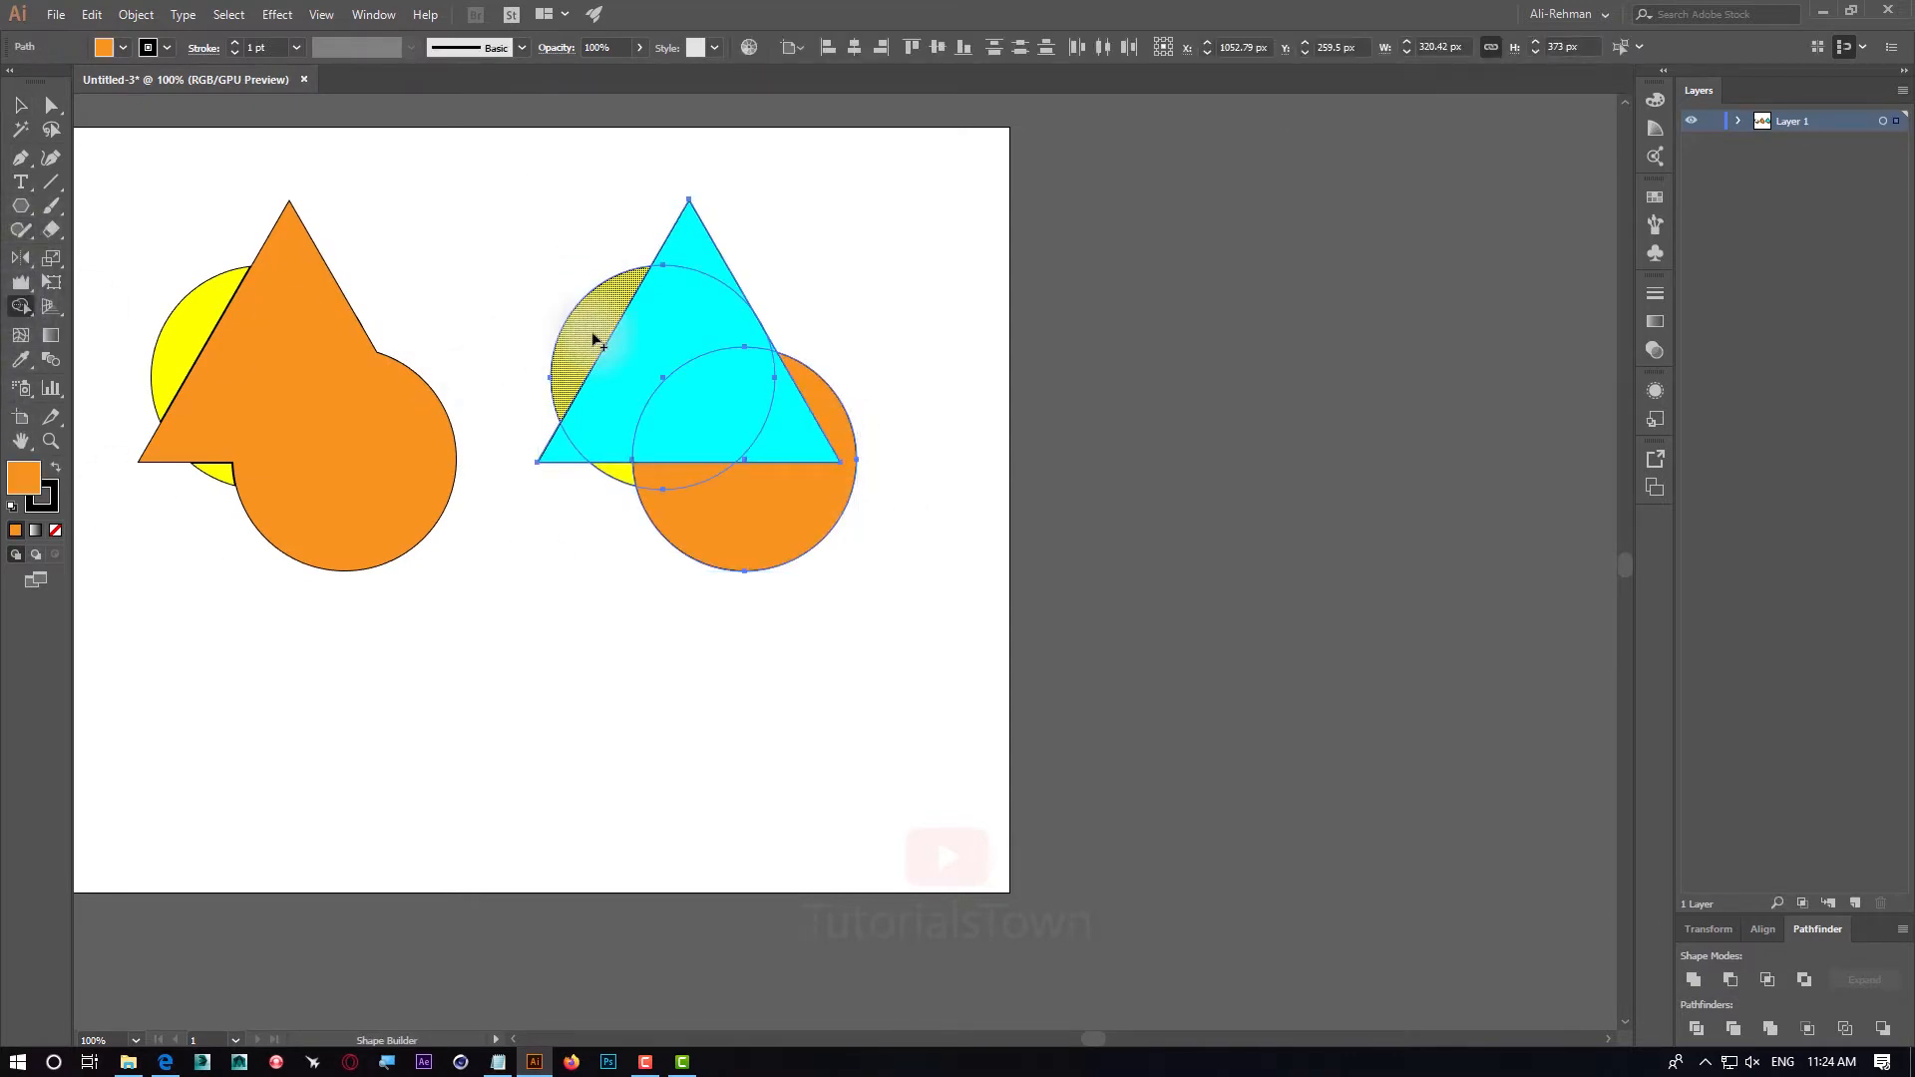
left_click_drag(593, 335, 632, 477)
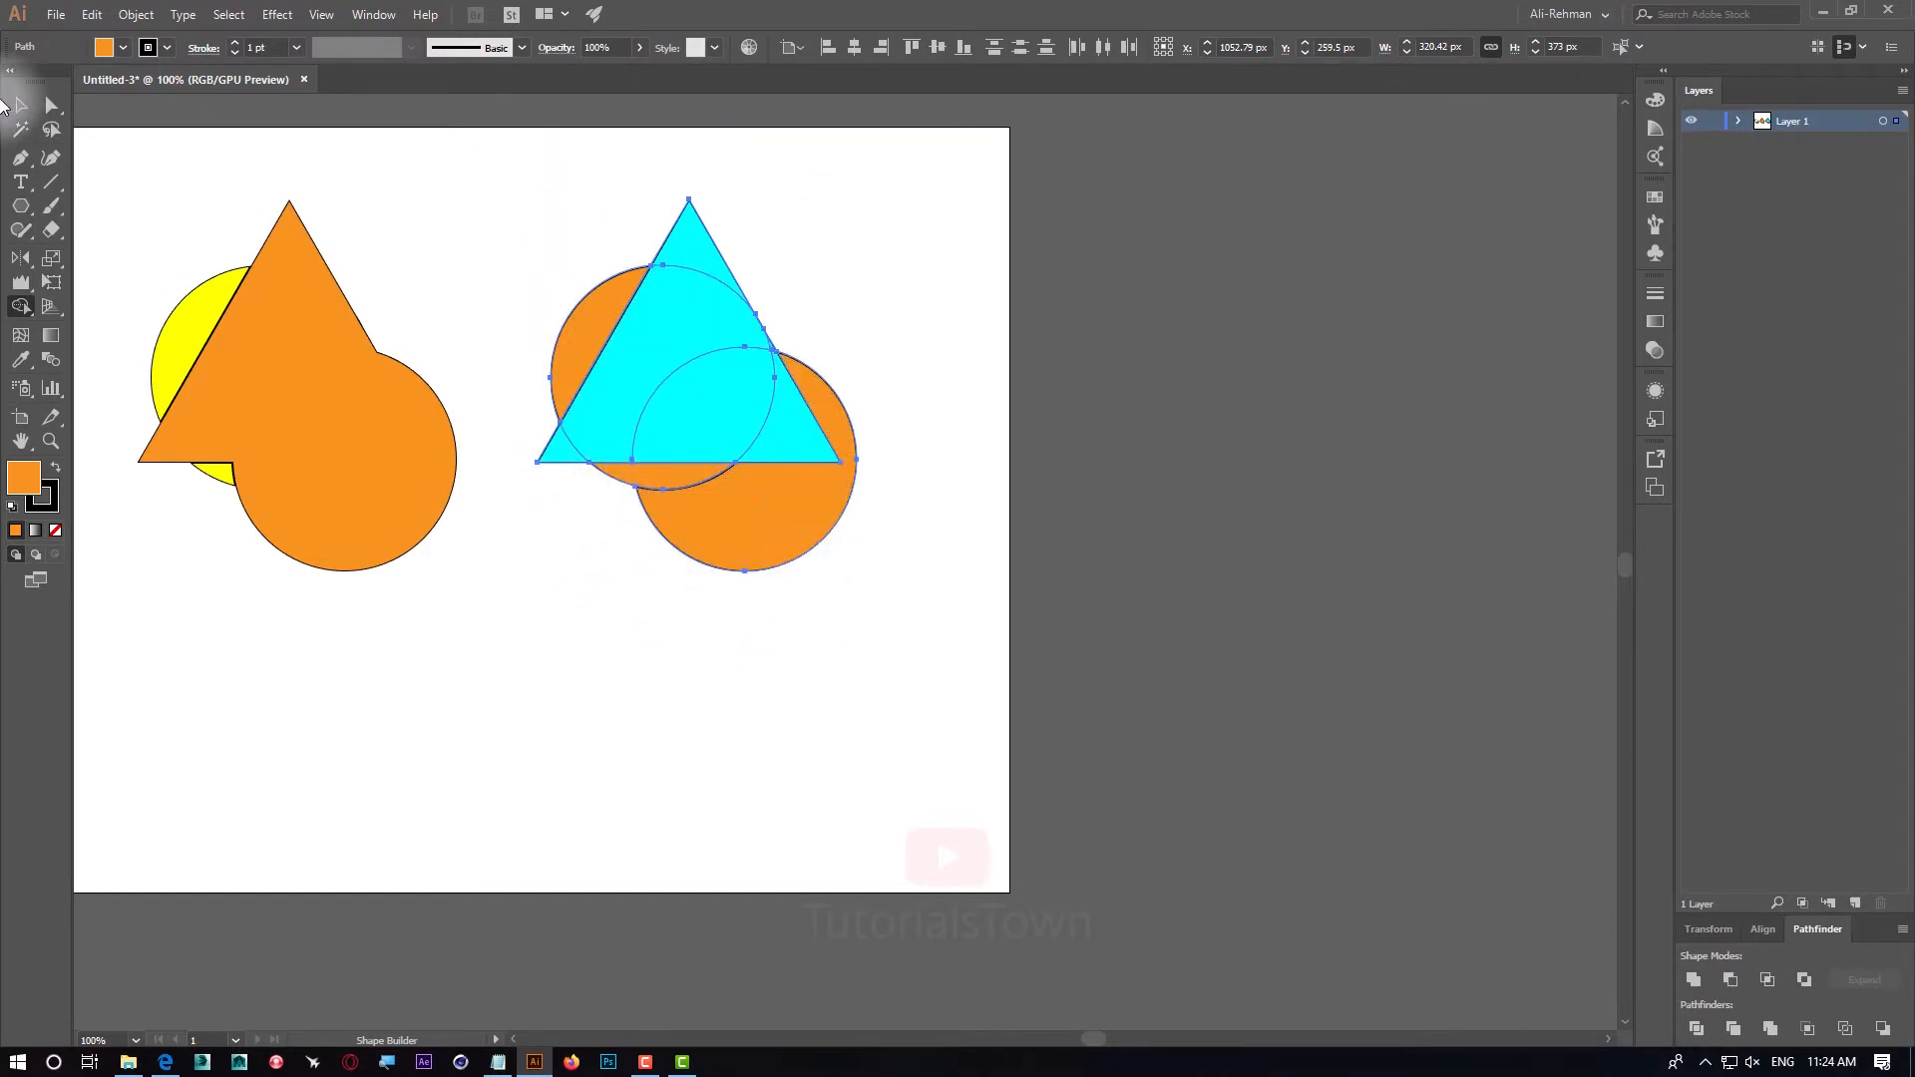
Test-move the third set's triangle, crescent pieces and lower circle one by one, undoing each move
left_click(21, 105)
left_click(508, 256)
left_click_drag(705, 406, 914, 288)
key("ctrl+z")
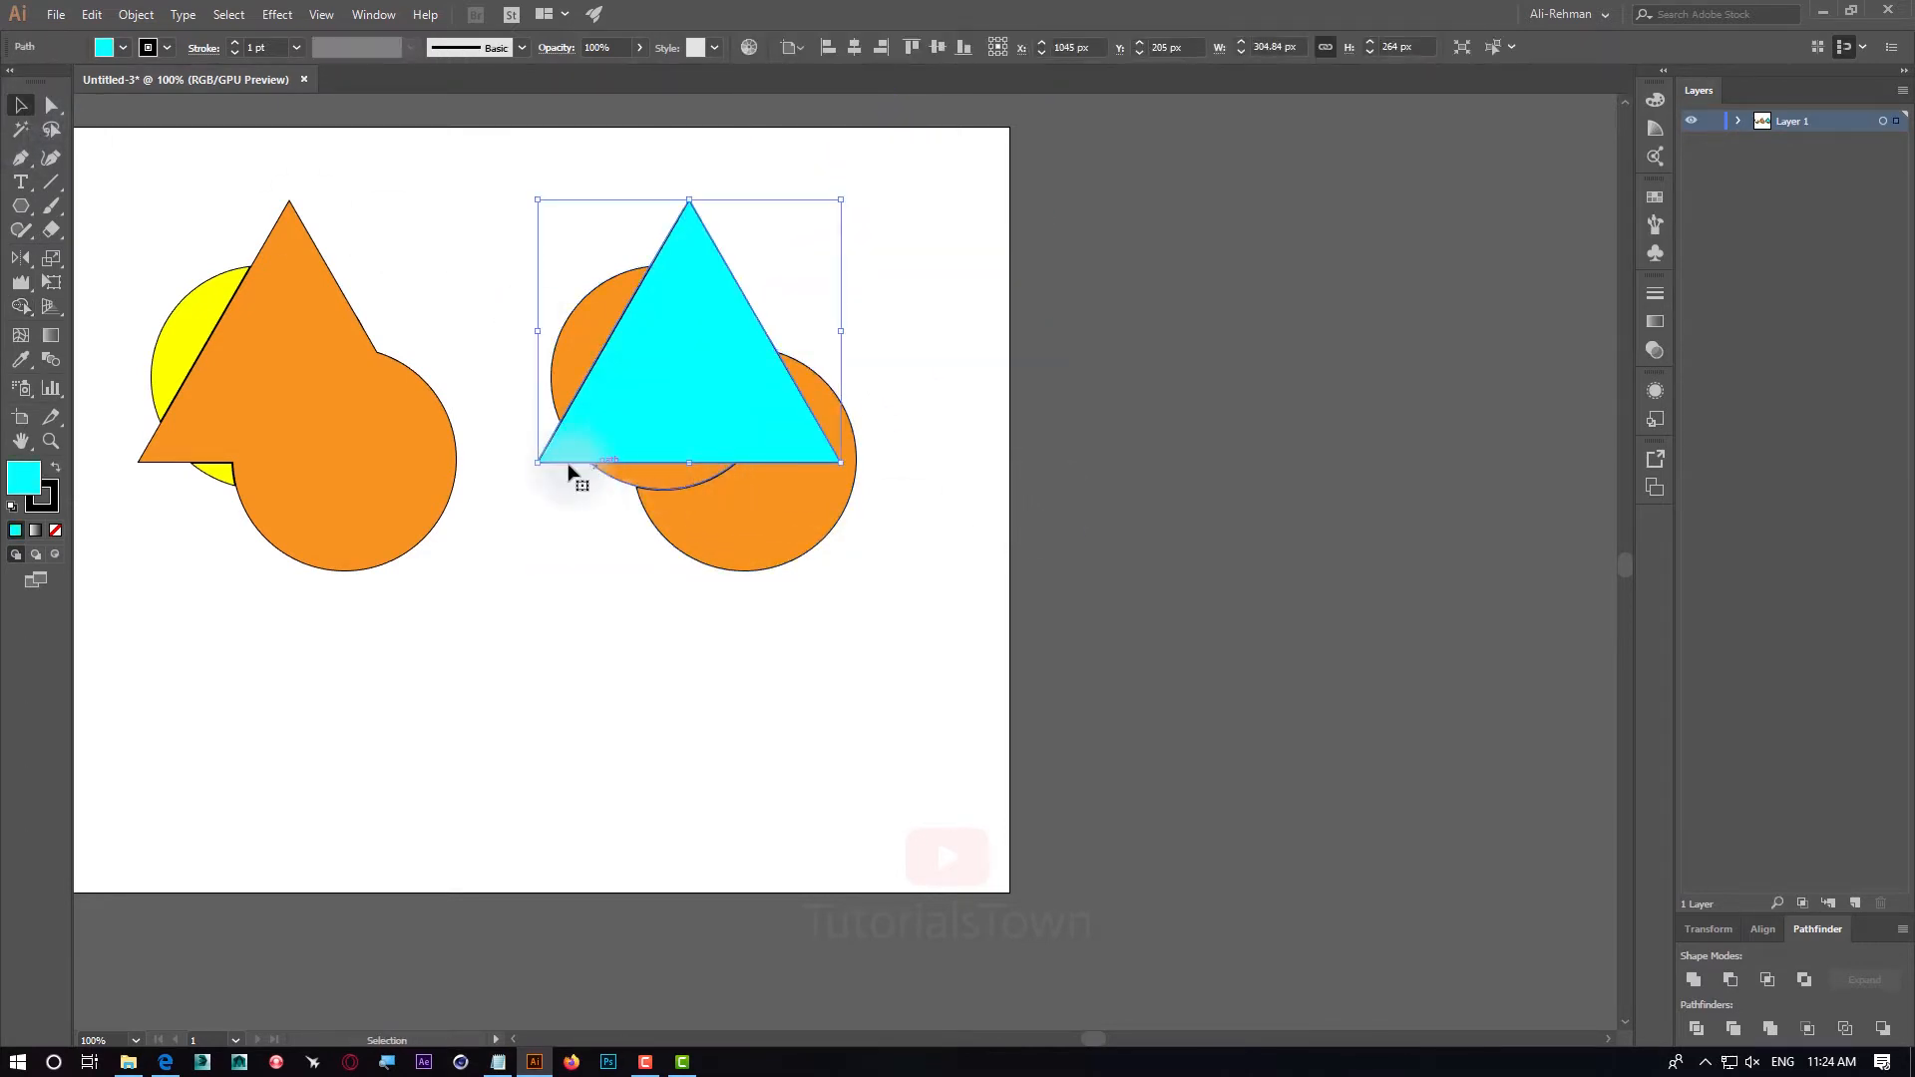
left_click_drag(564, 345, 494, 296)
key("ctrl+z")
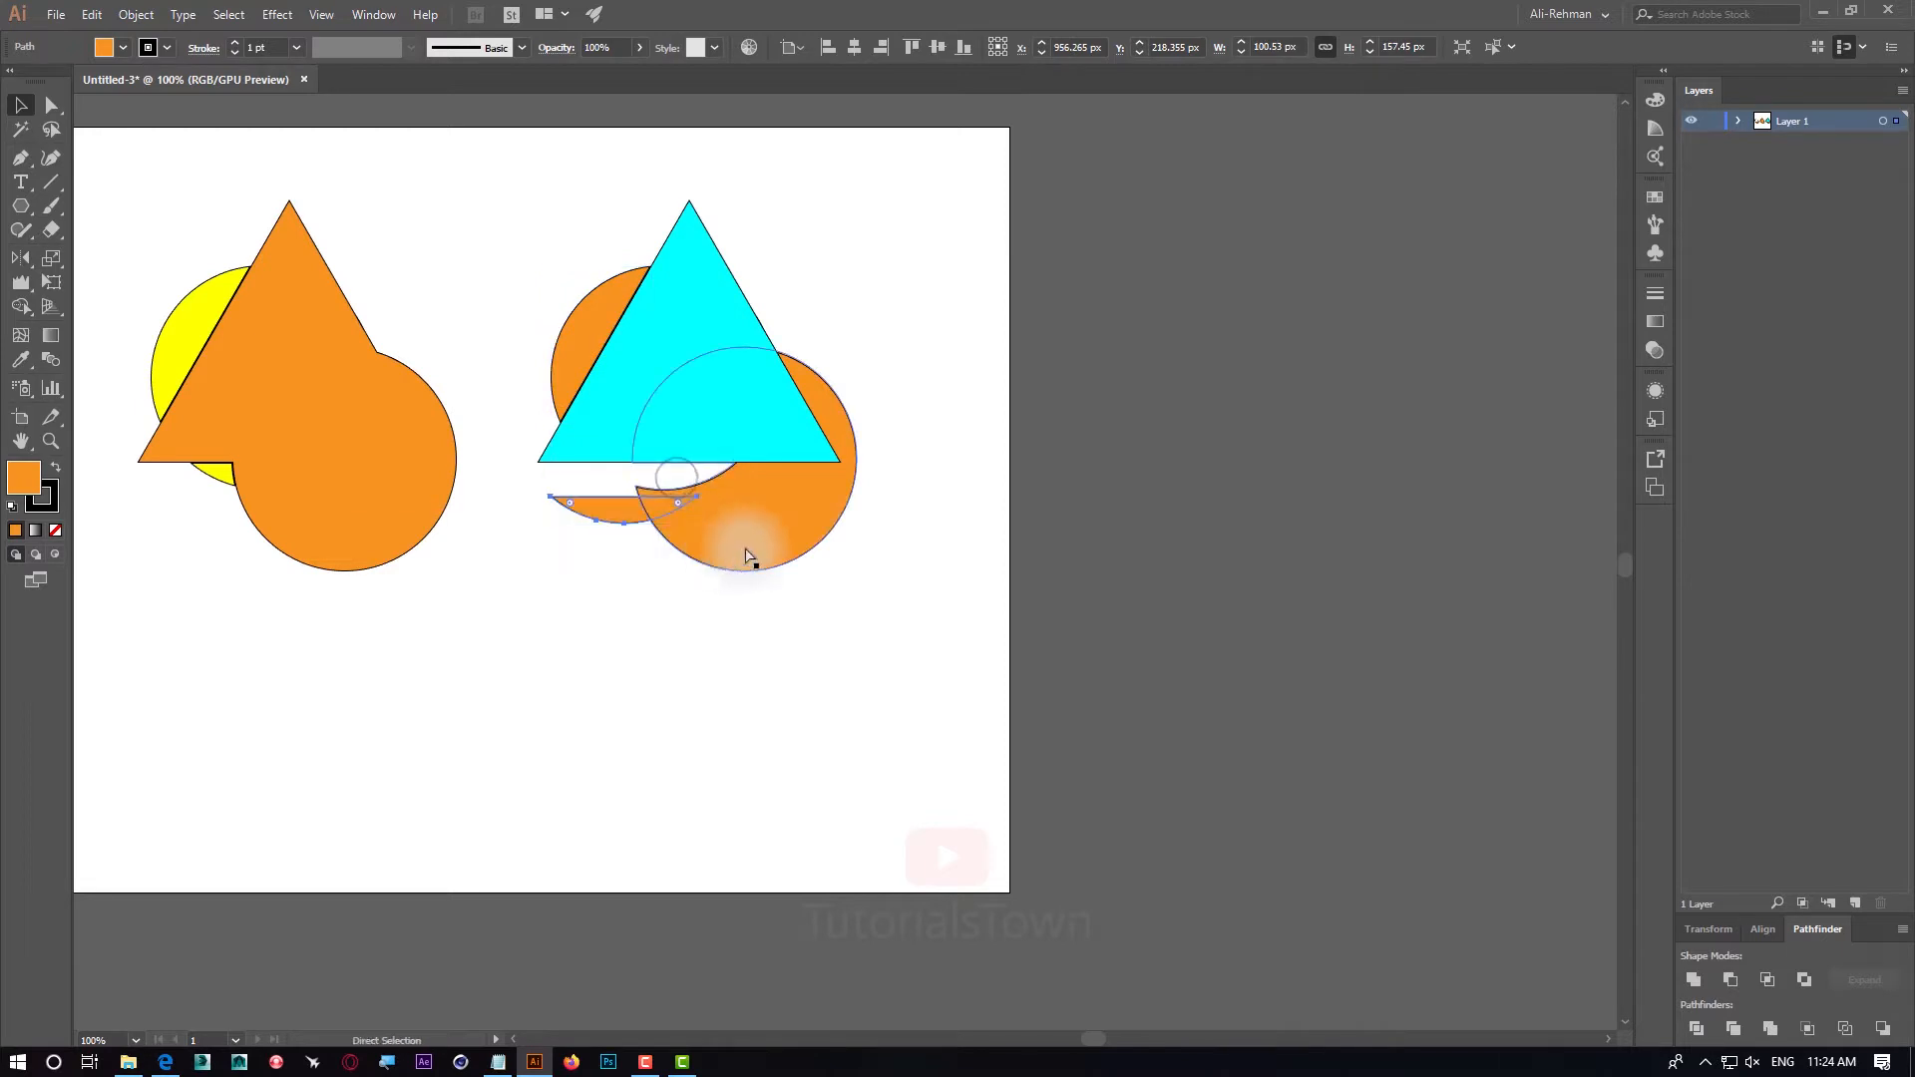
left_click_drag(846, 547, 883, 589)
key("ctrl+z")
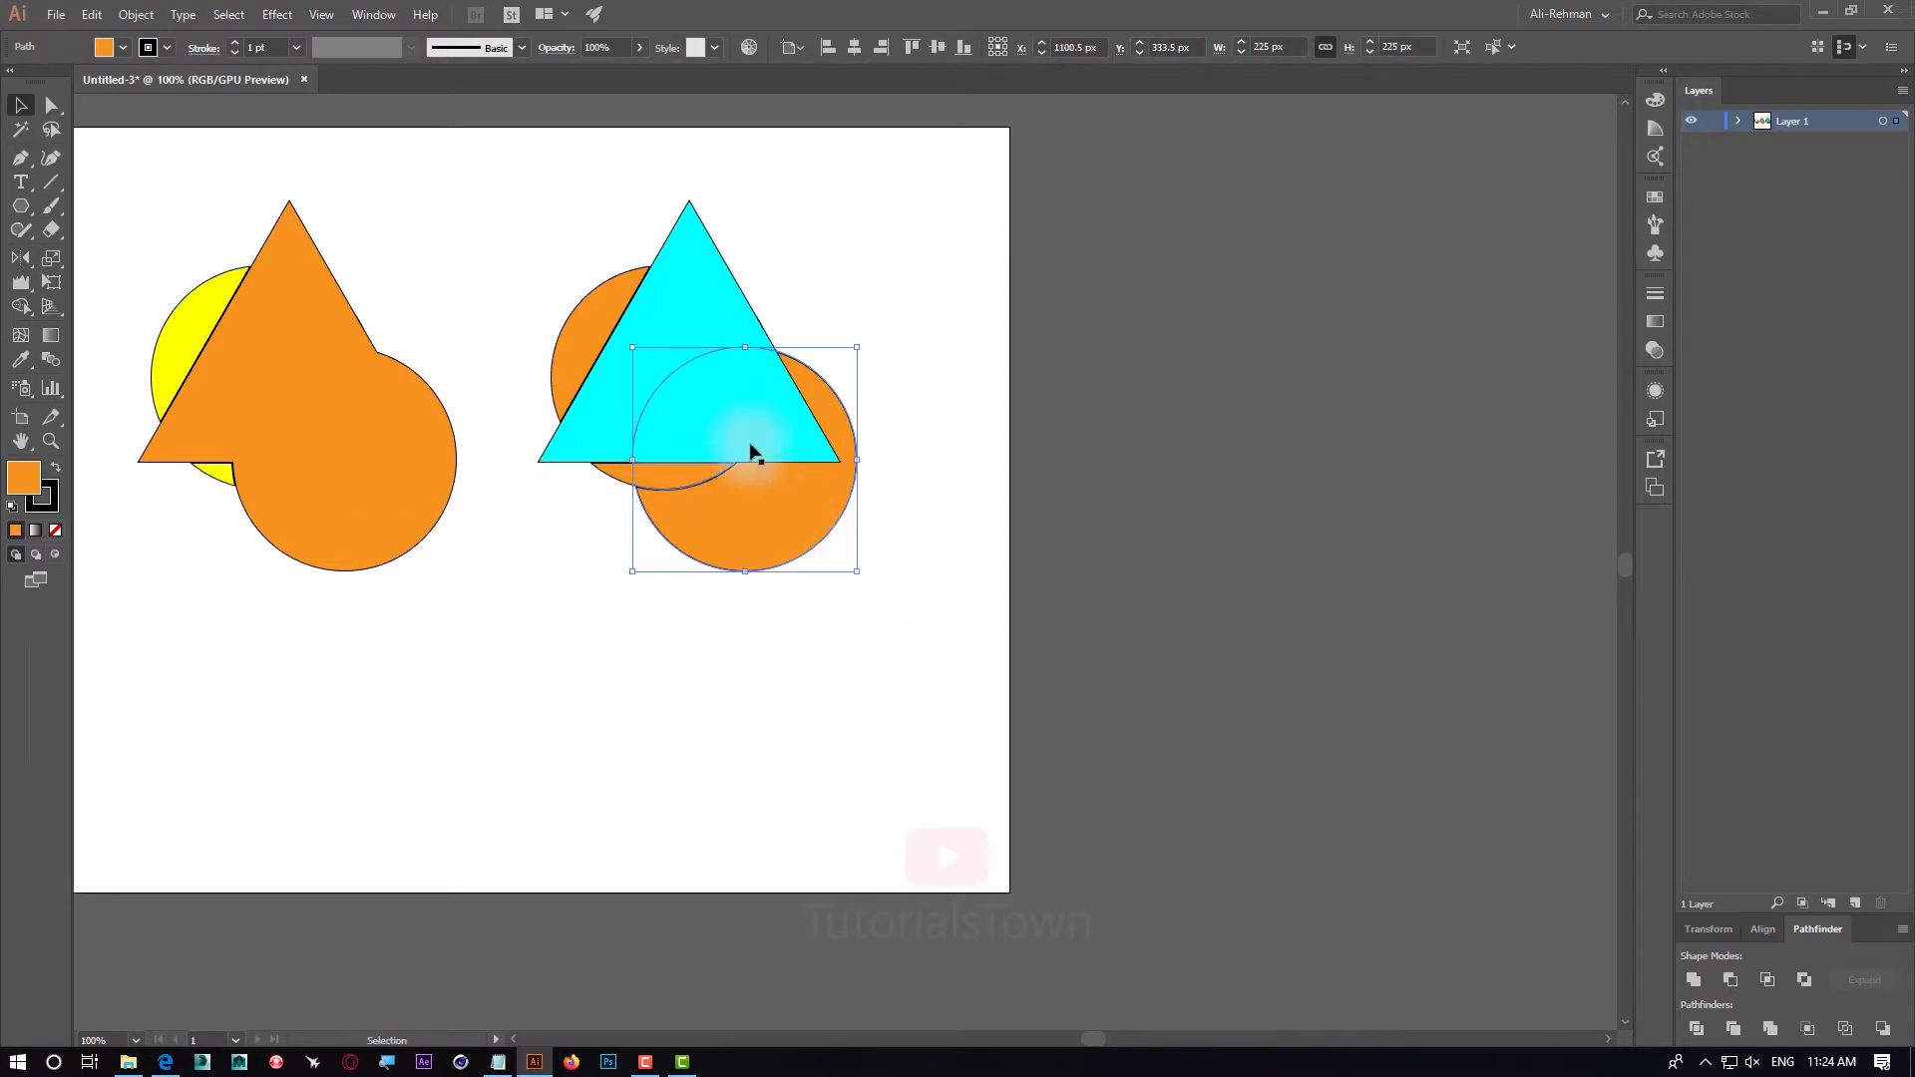
Select the third set's triangle and lower circle and extract the circle's area outside the triangle as a cyan piece with the Shape Builder Tool
left_click(20, 308)
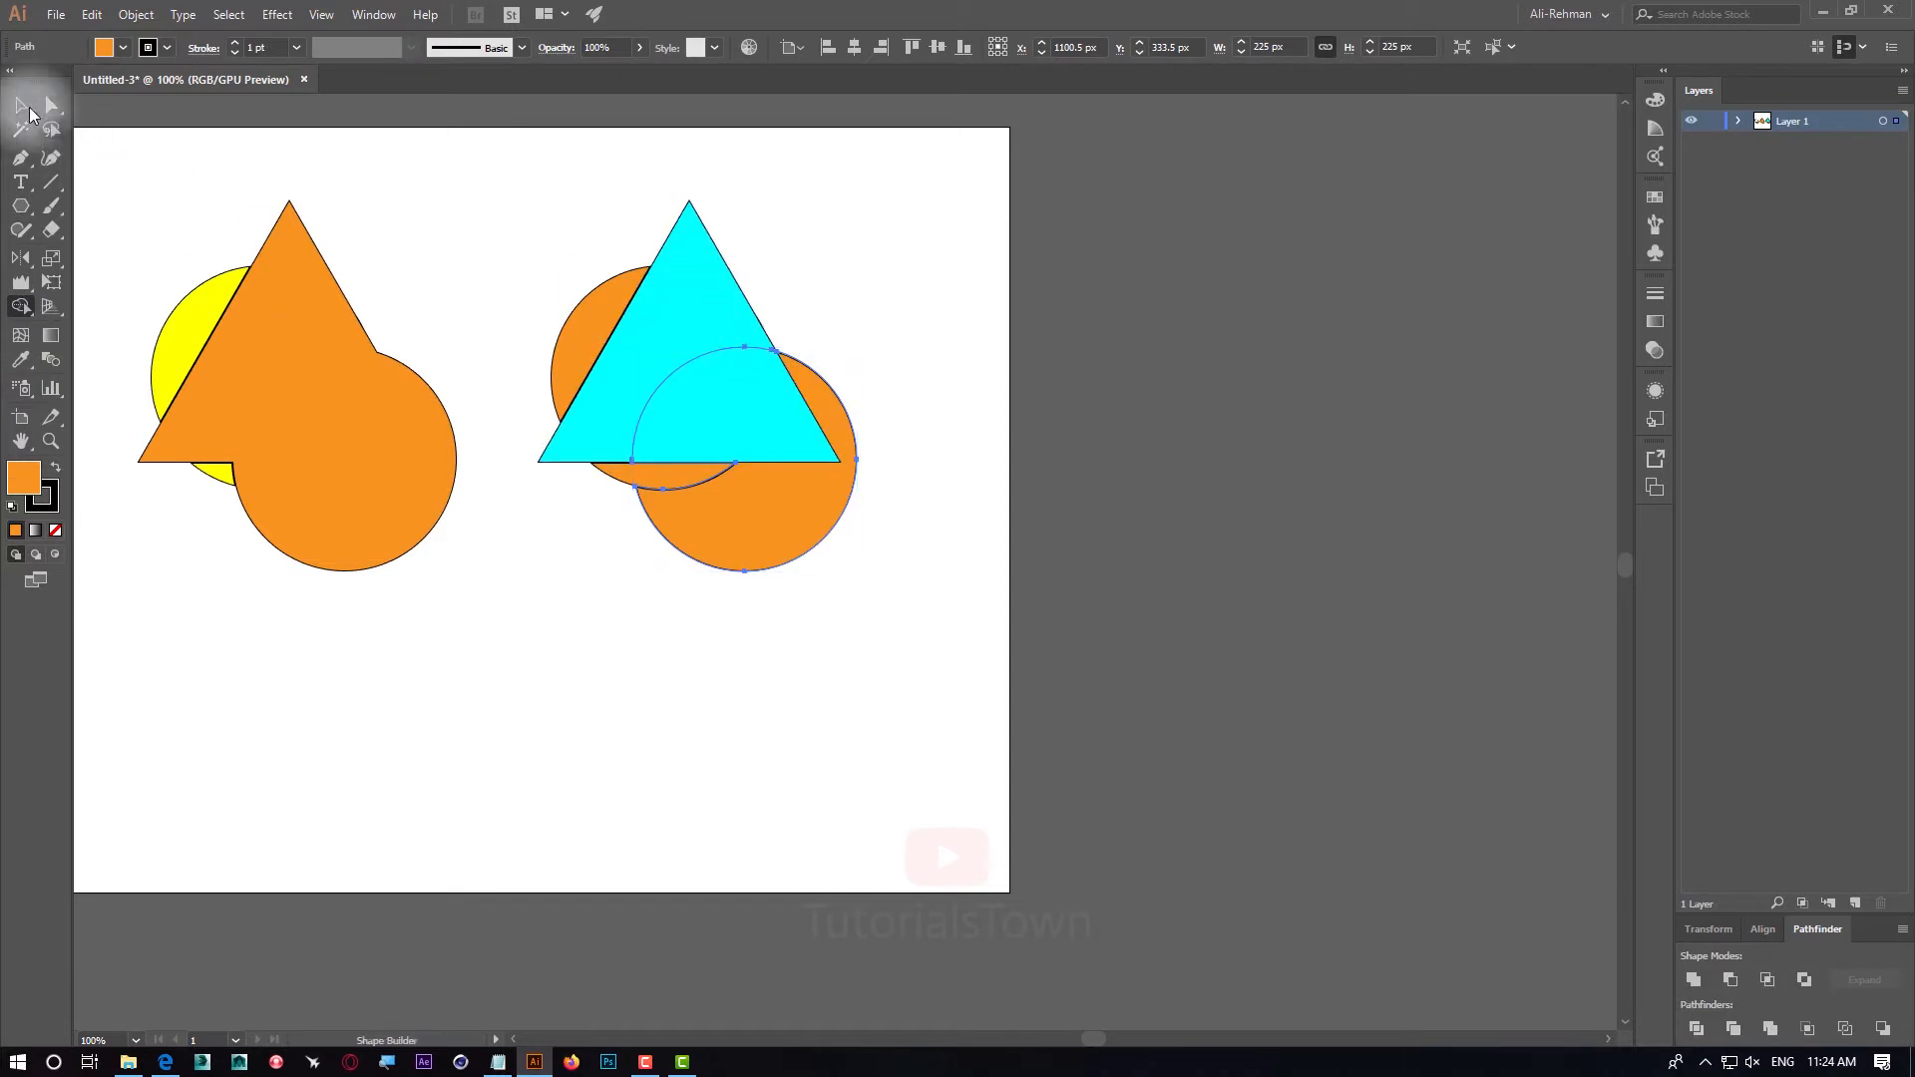
left_click(29, 111)
left_click(709, 336)
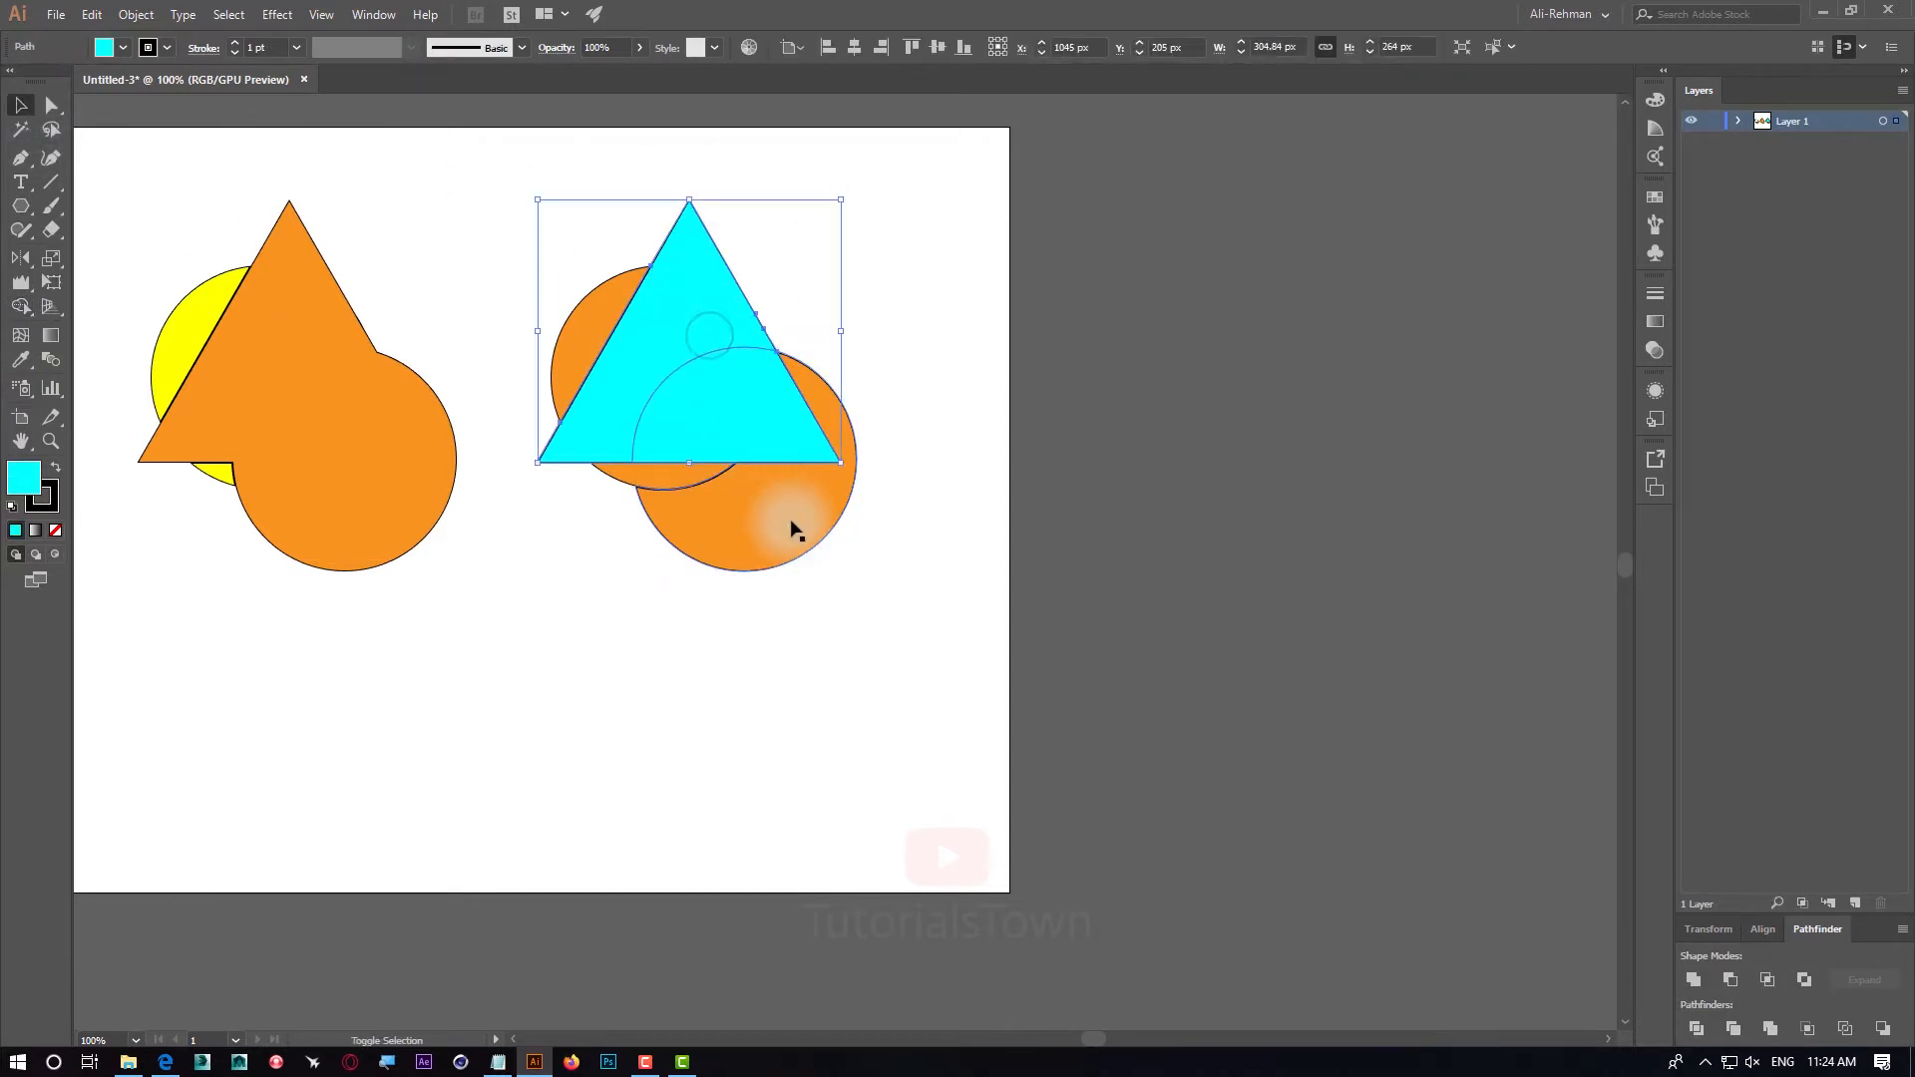
left_click(793, 529, "shift")
left_click(18, 310)
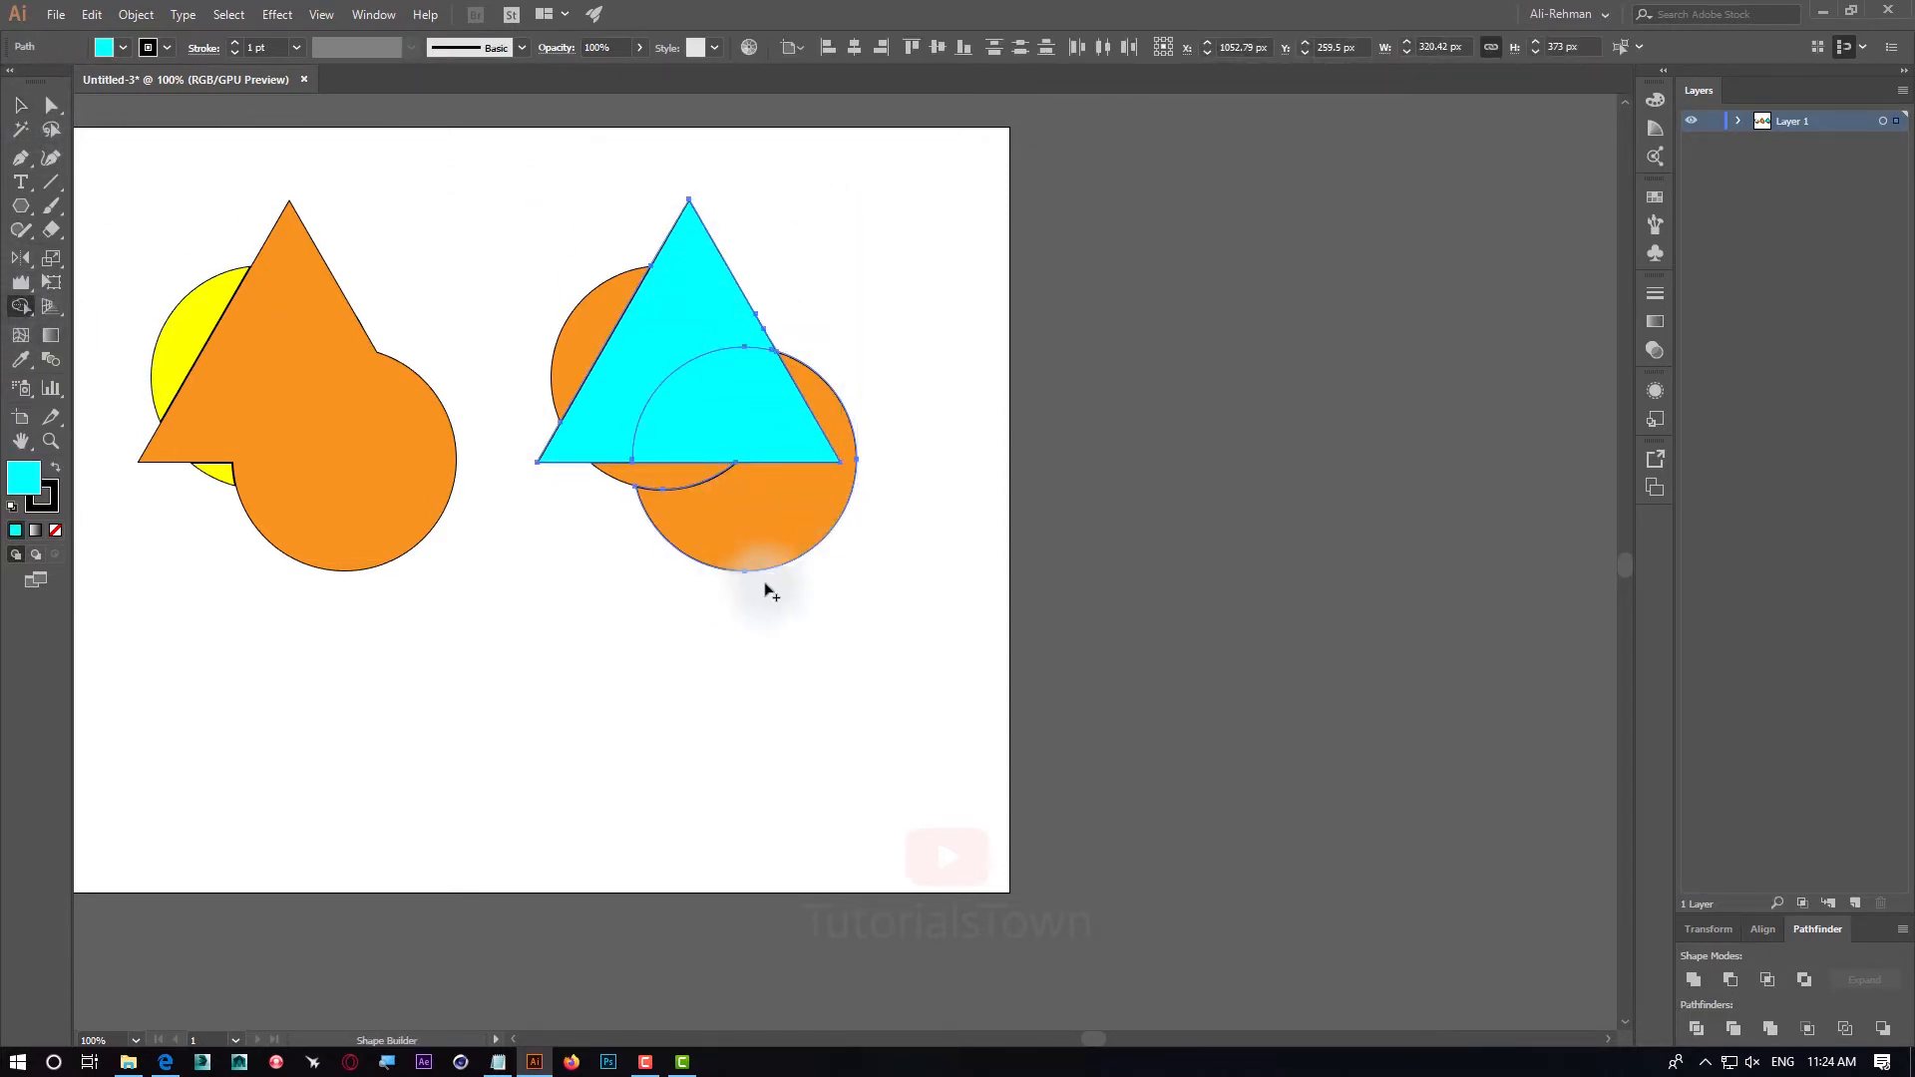
left_click(786, 529)
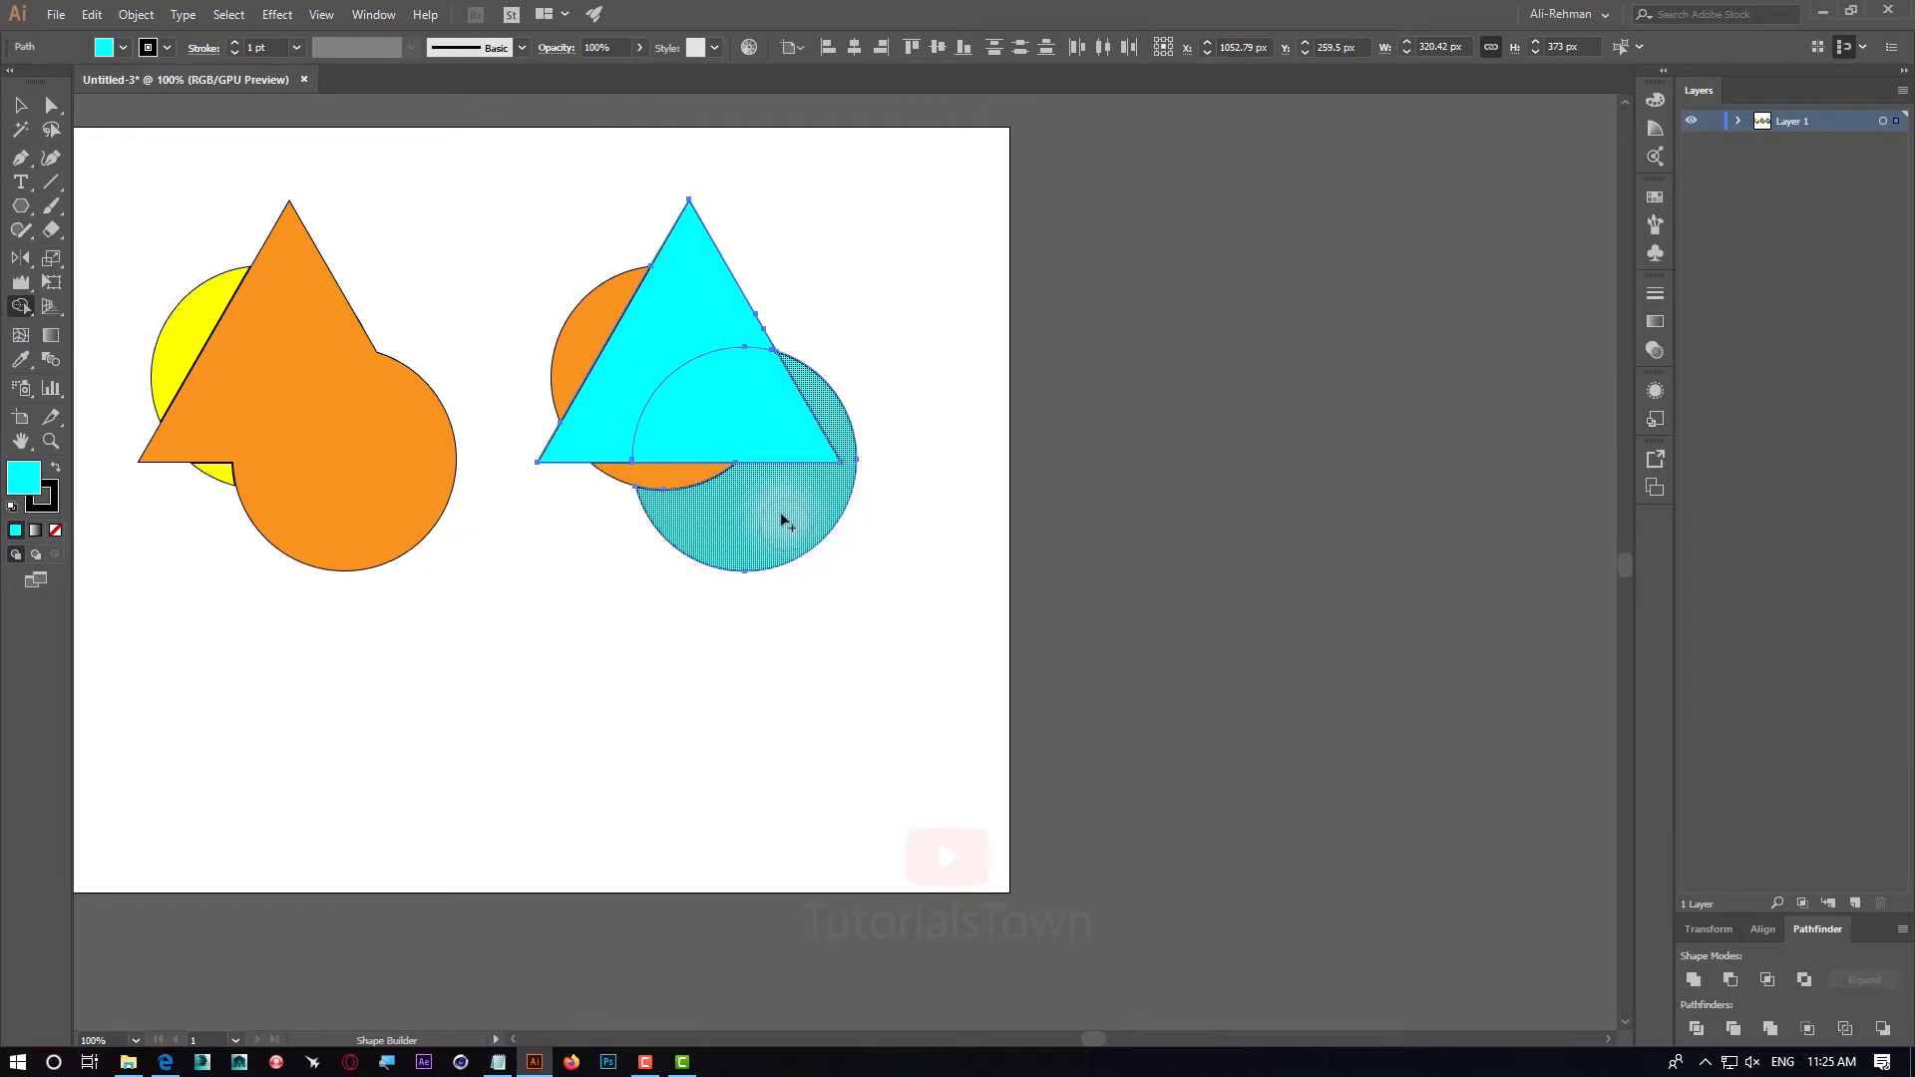
Pull the third set's separated pieces apart, moving the lower circle piece down-right, the bottom crescent down and the side crescent up-left
left_click(20, 105)
left_click(529, 230)
left_click_drag(782, 504, 911, 615)
left_click_drag(649, 475, 610, 562)
left_click_drag(562, 355, 492, 305)
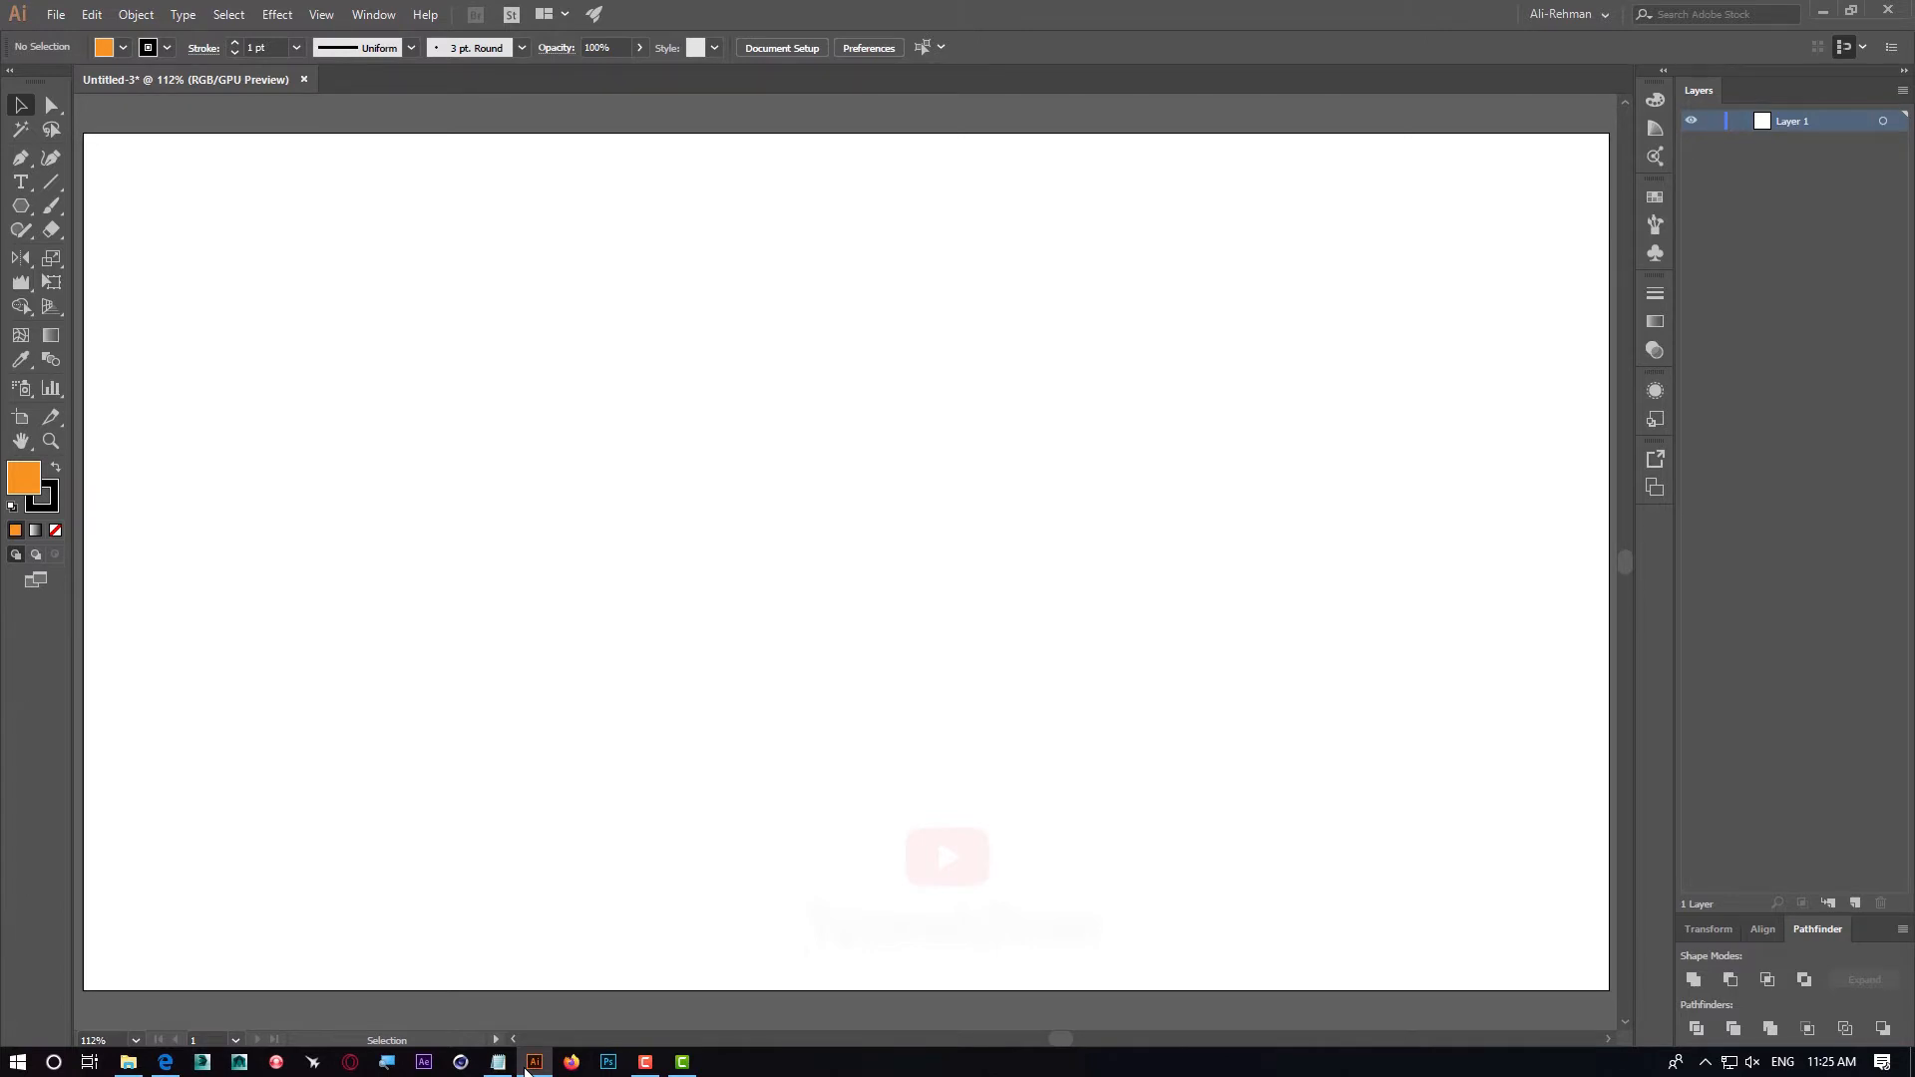
Switch to Firefox and open the forbes.com image from the Master Card Logo search results as a reference
left_click(327, 357)
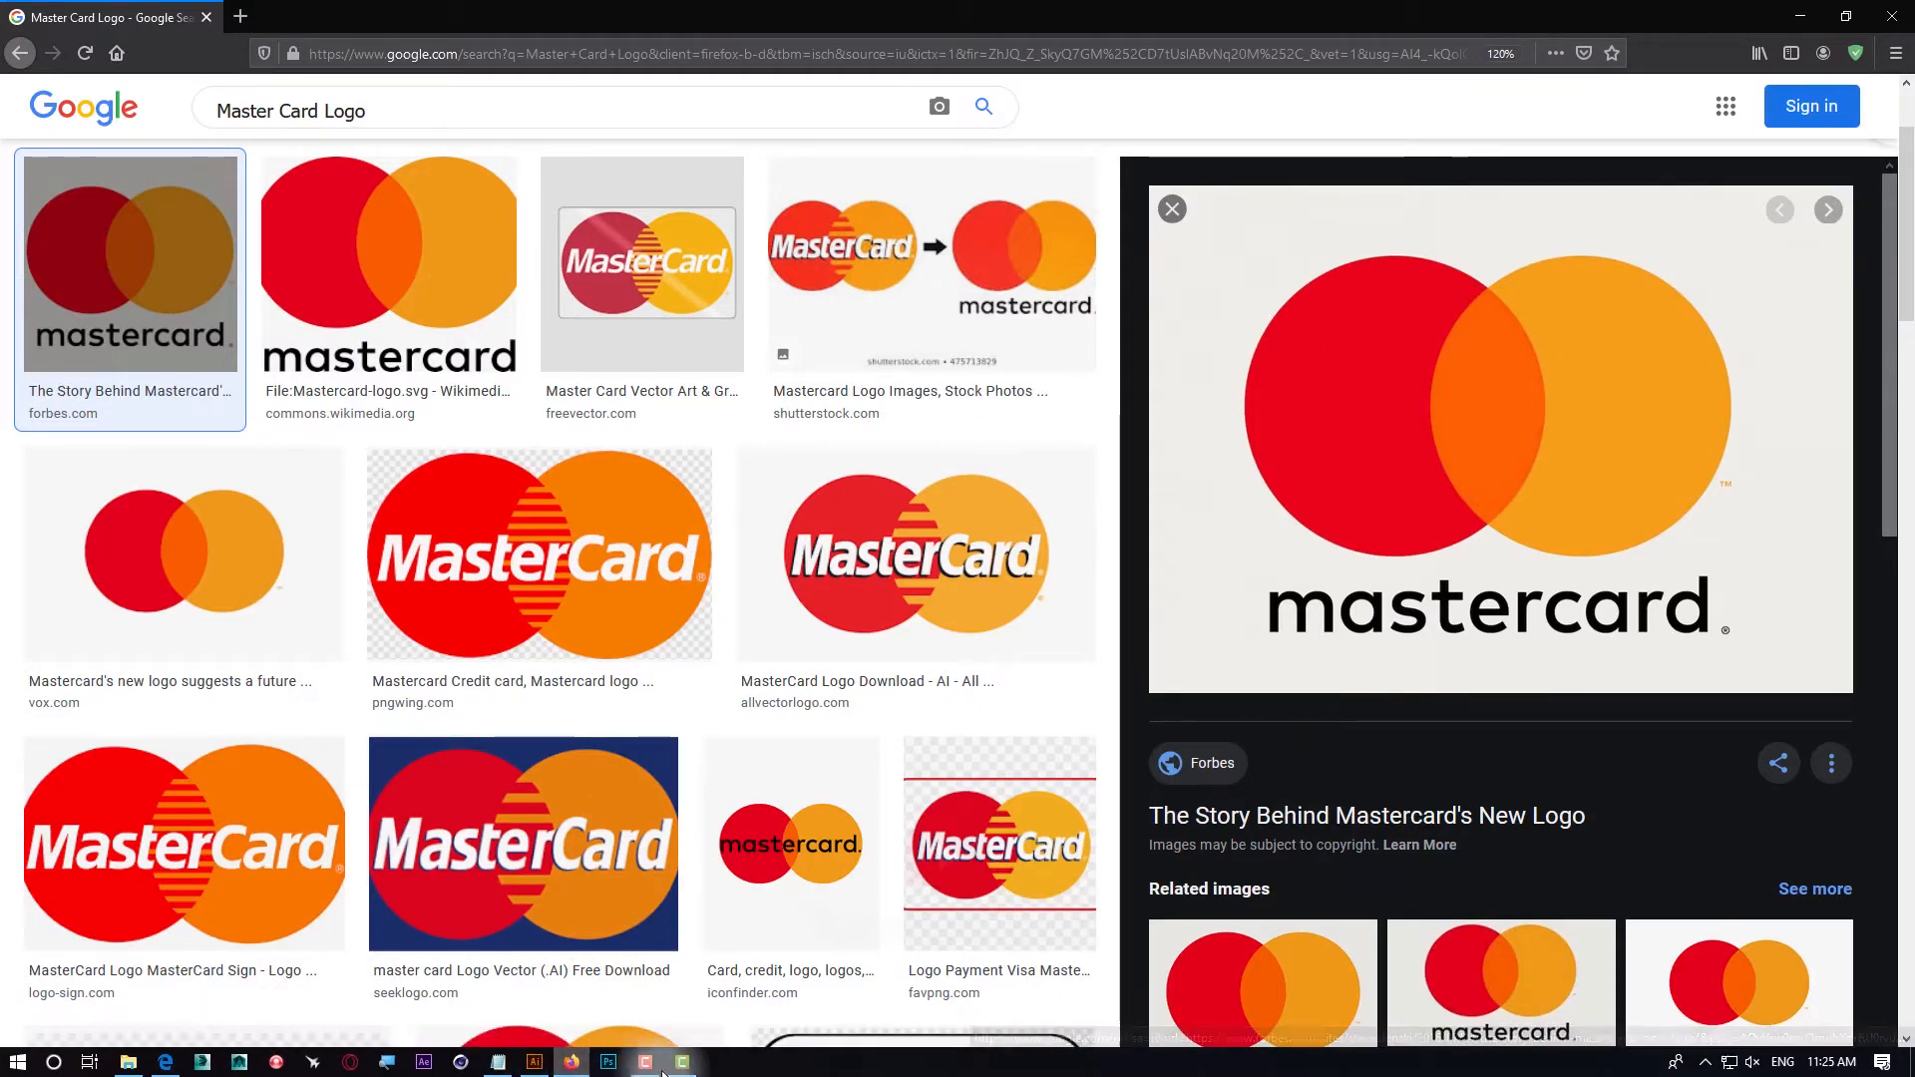
Copy the forbes.com Mastercard logo image from Firefox and paste it into the blank Illustrator document
left_click(533, 1063)
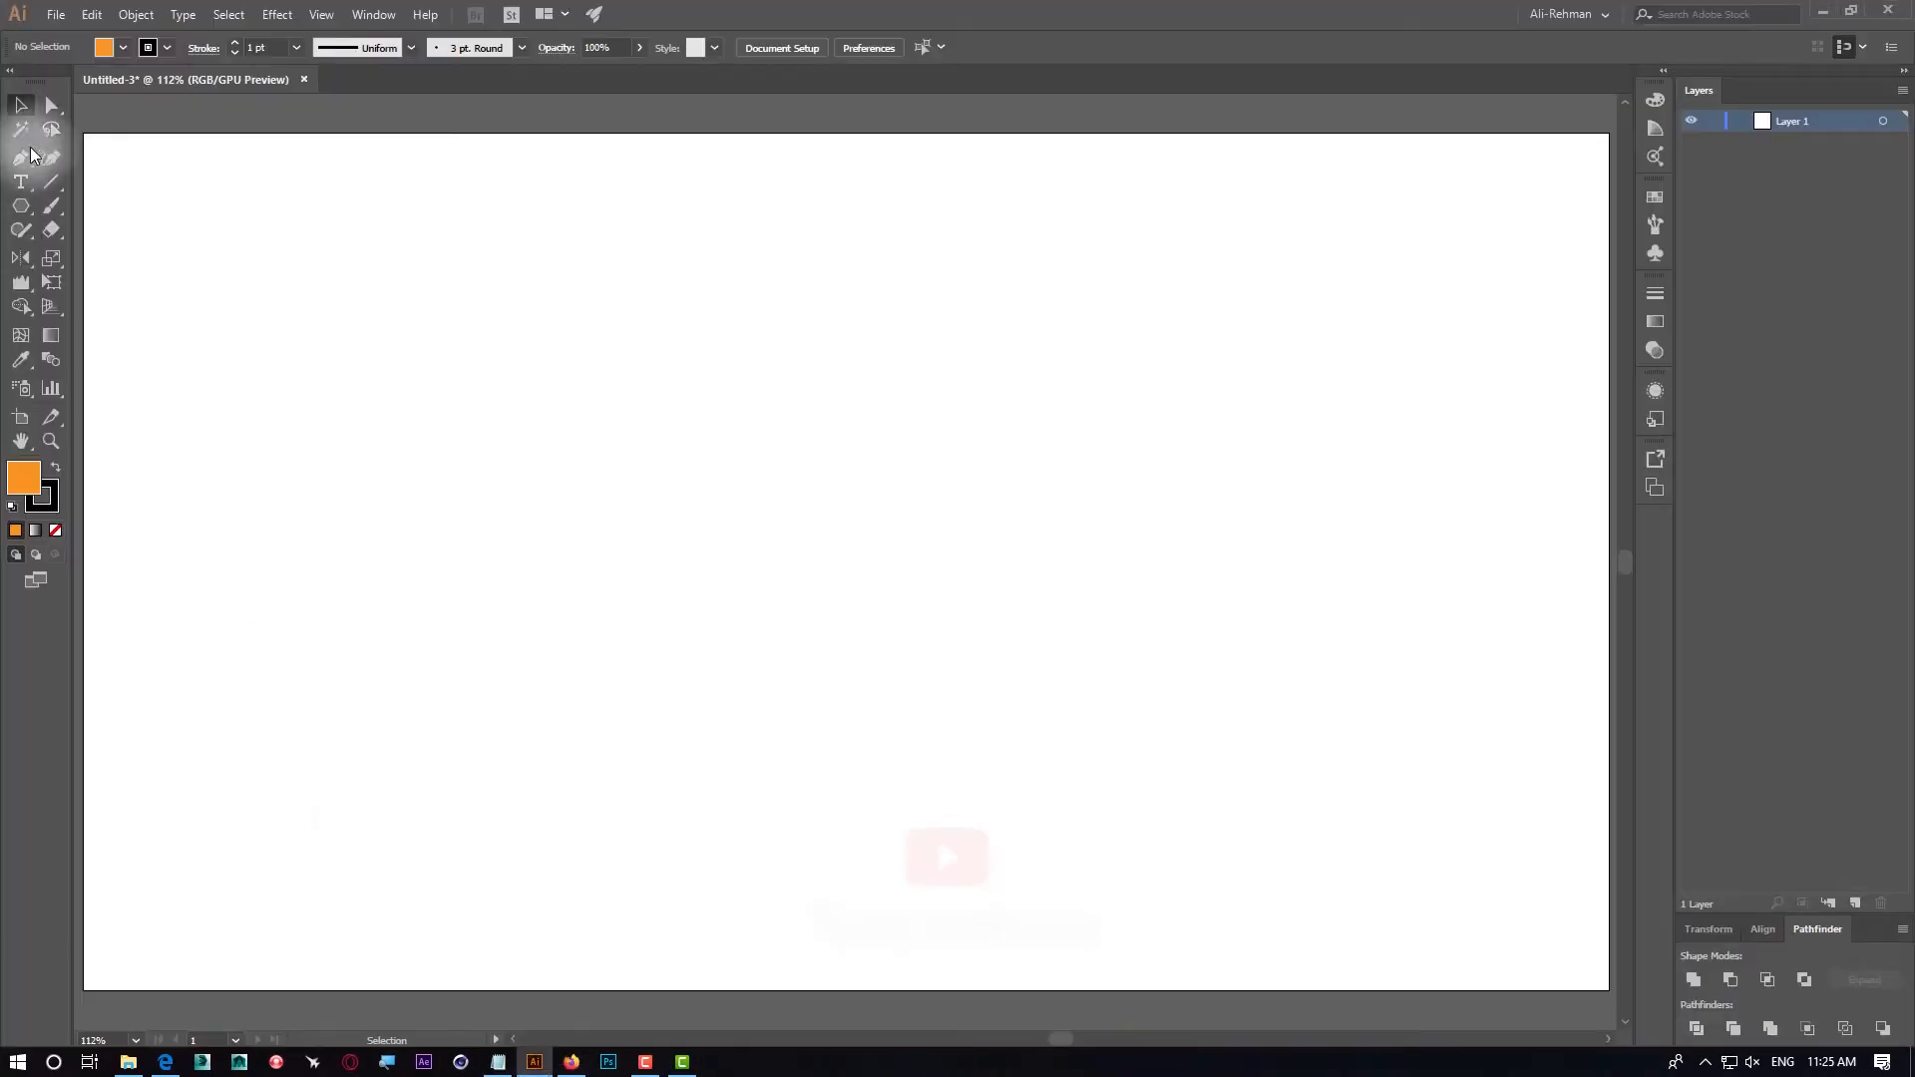
left_click_drag(28, 217, 90, 255)
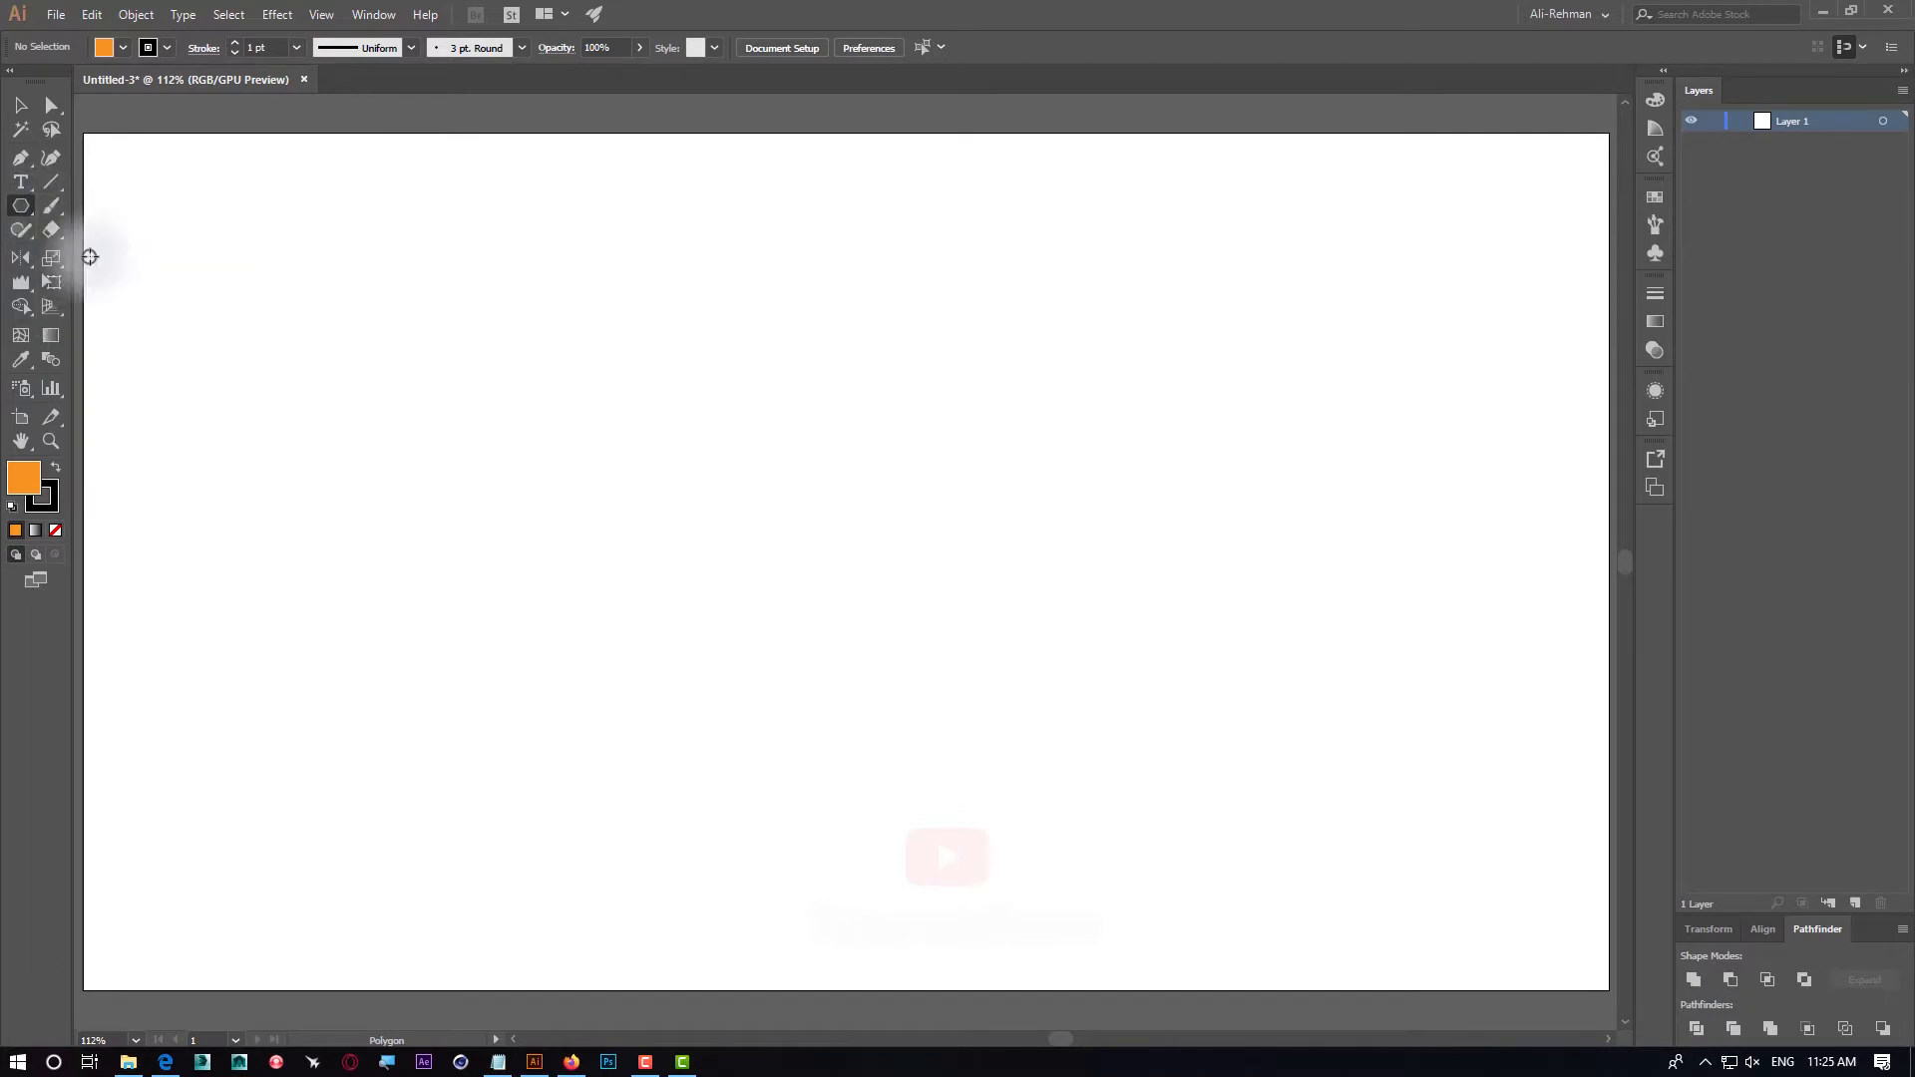
left_click(571, 1063)
right_click(1419, 414)
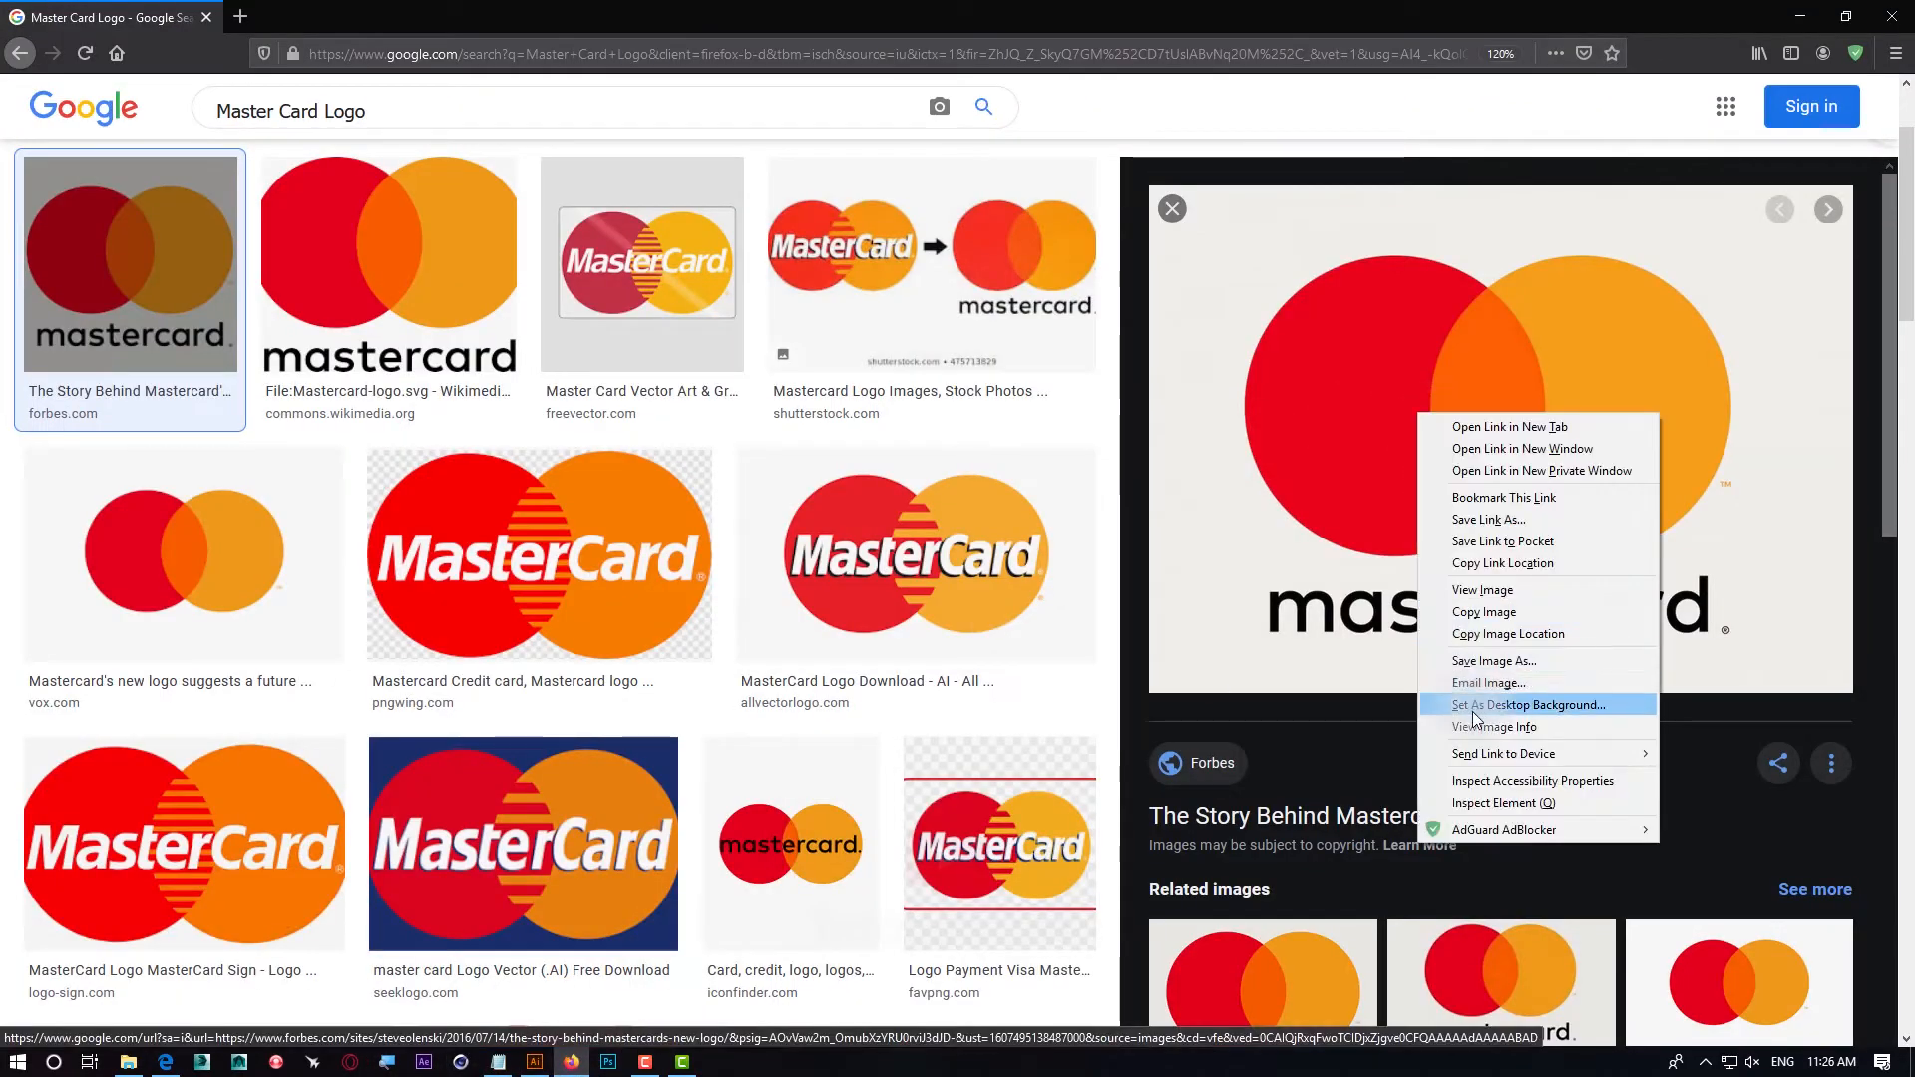
left_click(1485, 613)
key("alt+Tab")
key("ctrl+v")
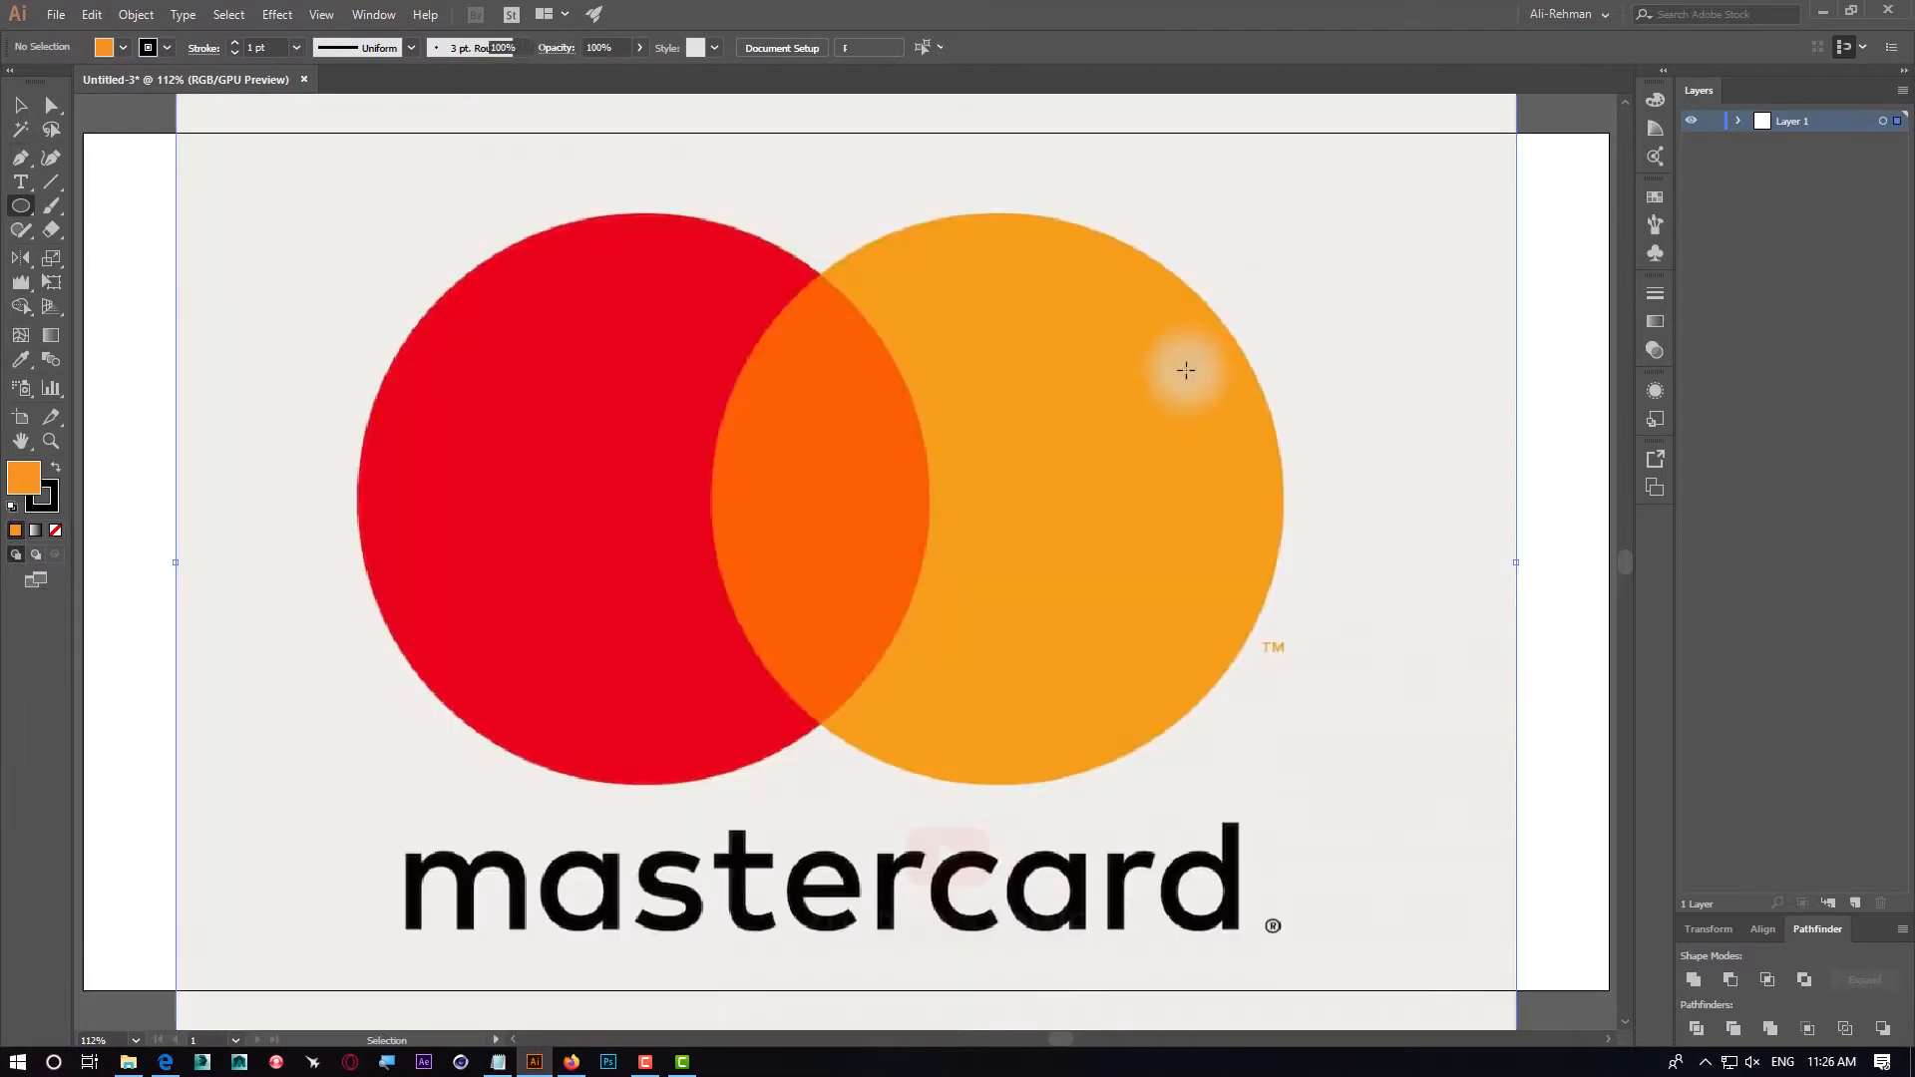
Scale the pasted logo image down to about 480 × 346 px and place it in the artboard's upper-right area
left_click_drag(364, 187, 415, 376)
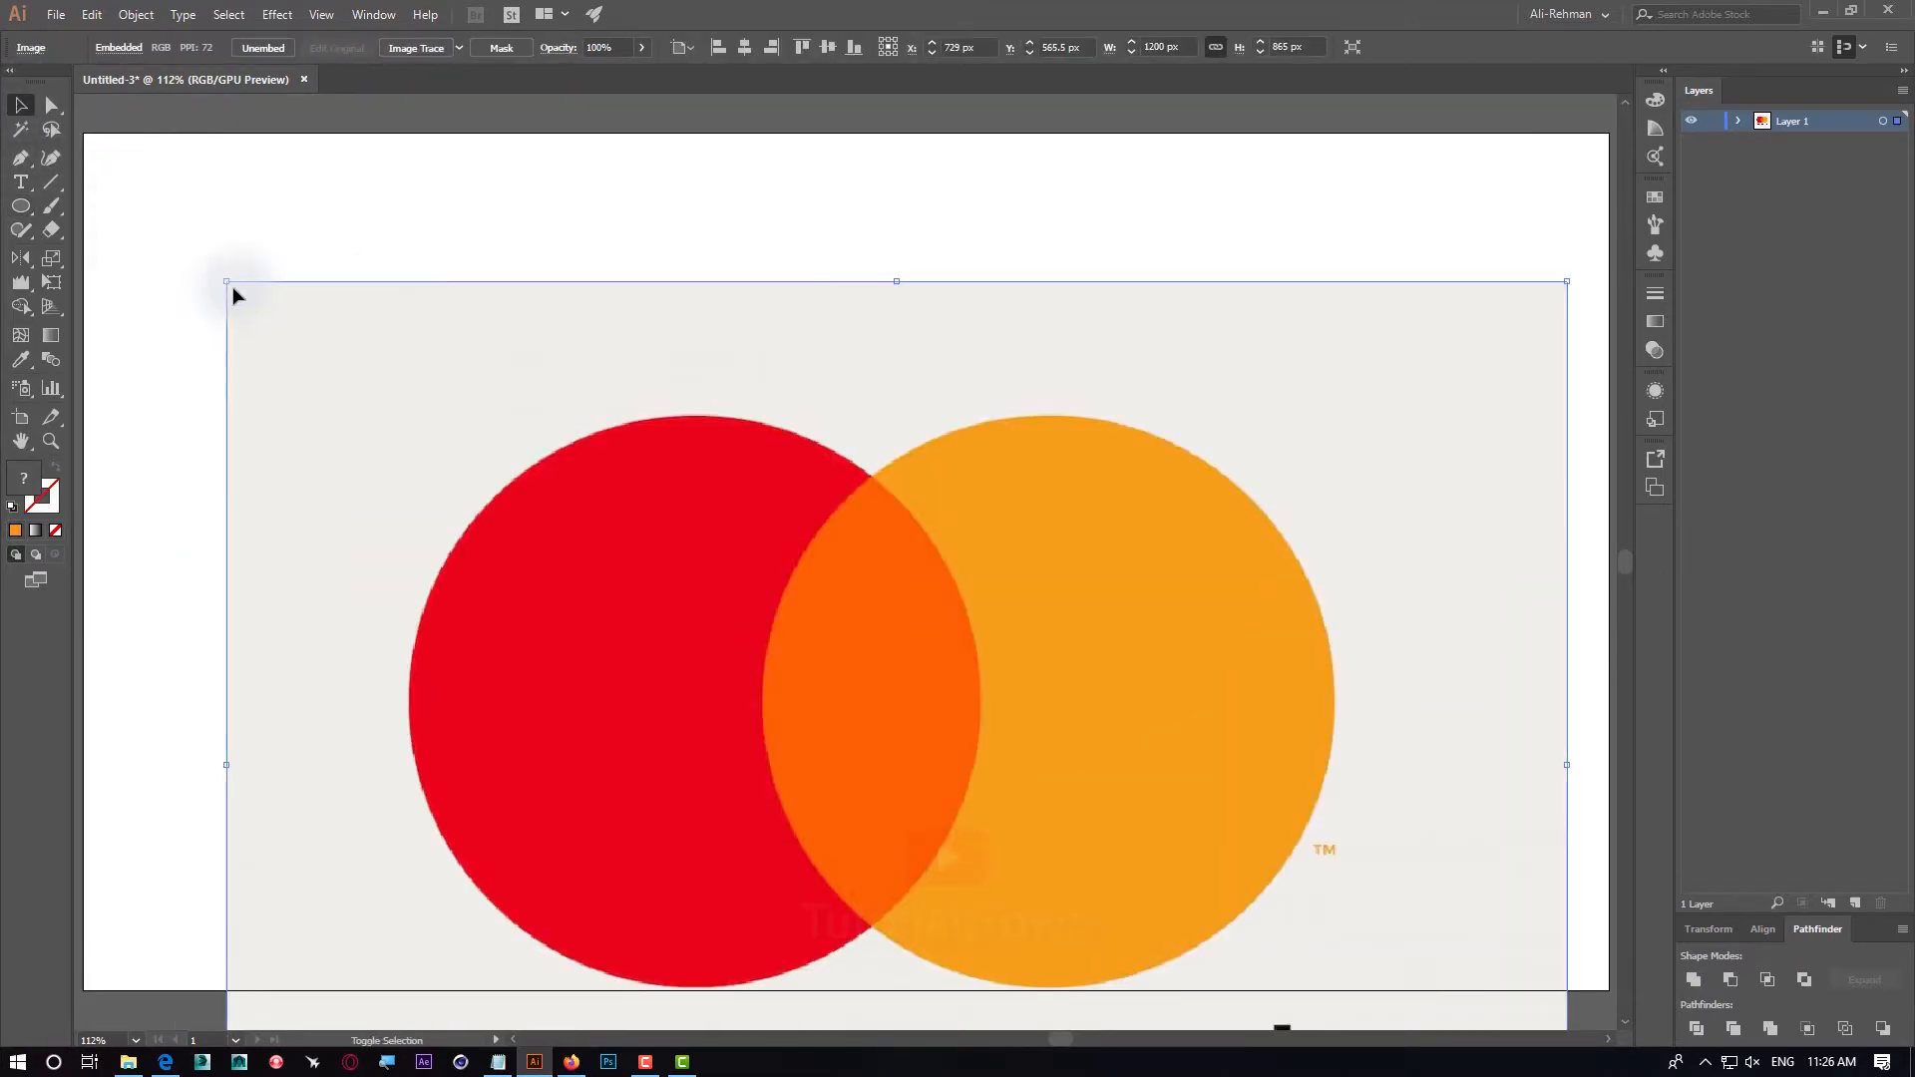
left_click_drag(235, 290, 1030, 855)
left_click_drag(1217, 939, 1198, 256)
Draw a circle about 279 px across on the artboard's left side and duplicate it horizontally so the copies overlap
left_click(20, 206)
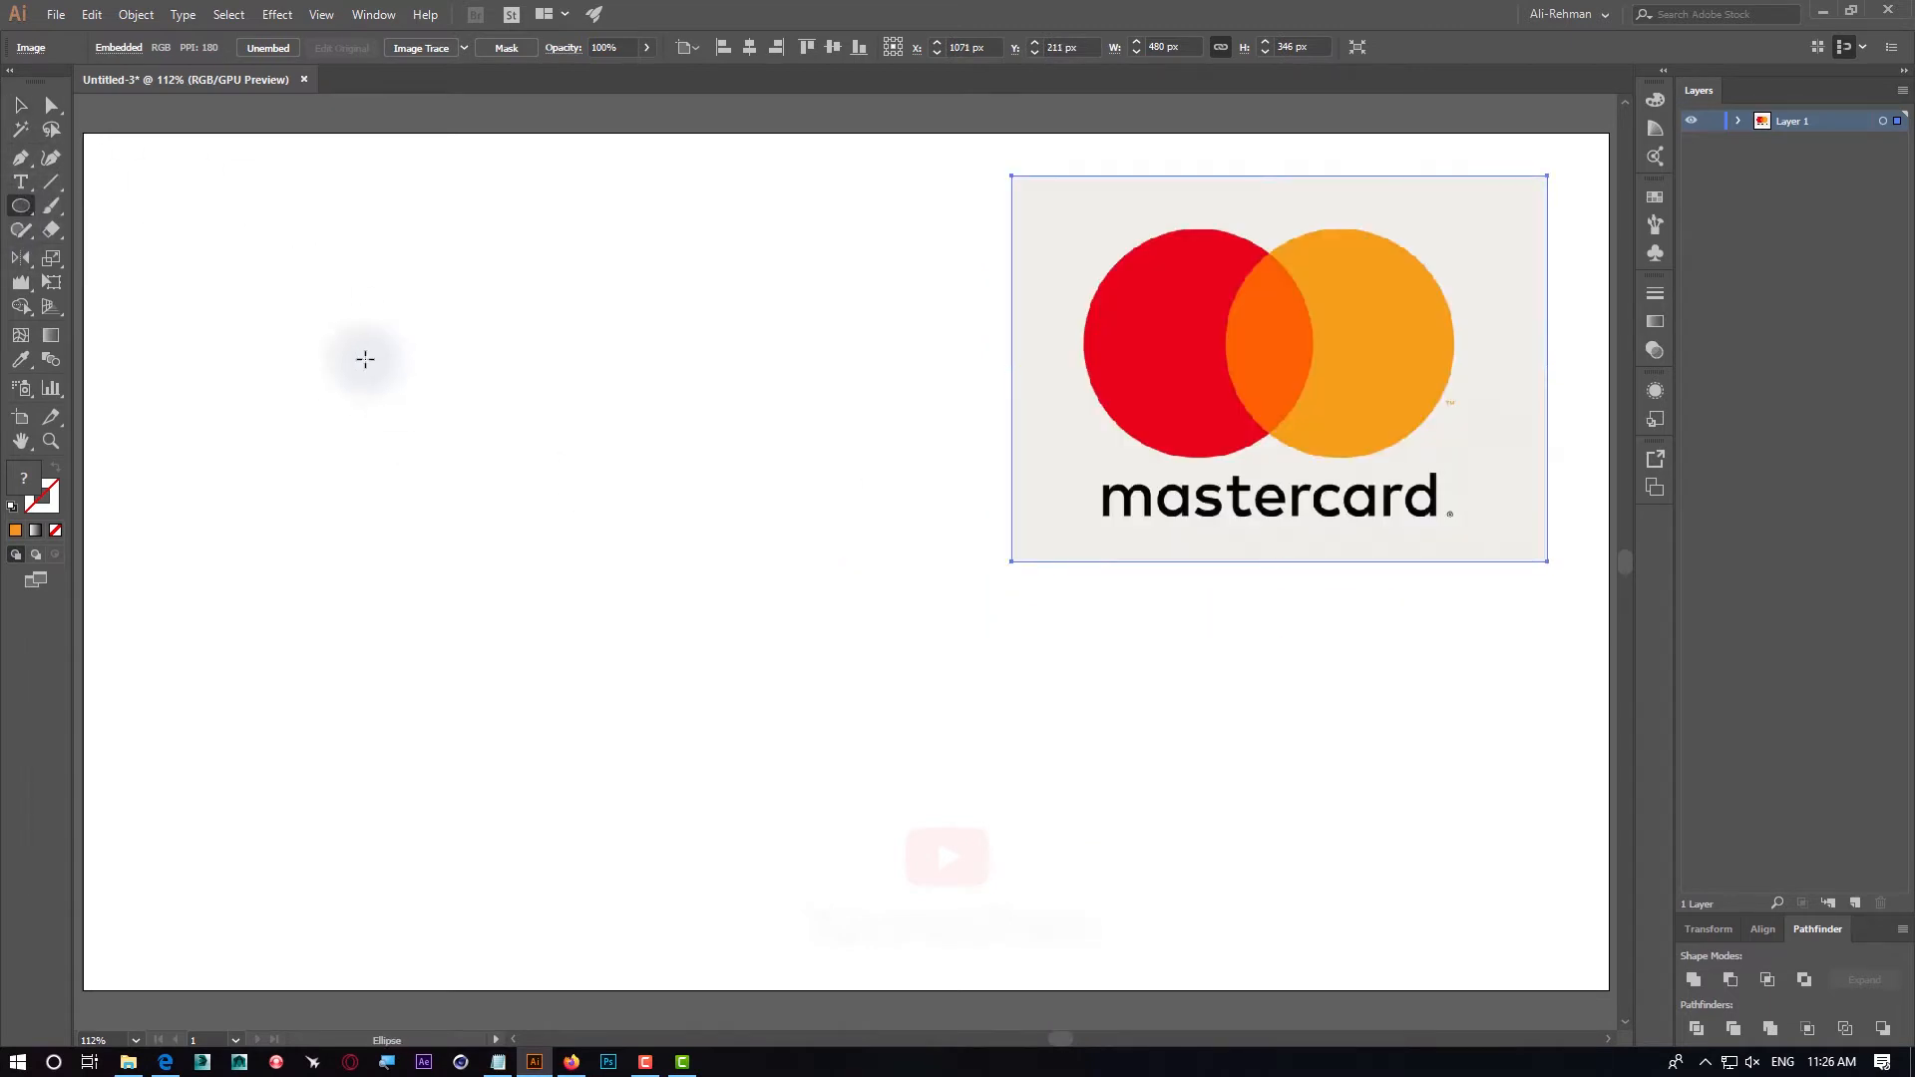
left_click_drag(183, 269, 496, 580)
left_click(20, 104)
left_click_drag(307, 449, 486, 451)
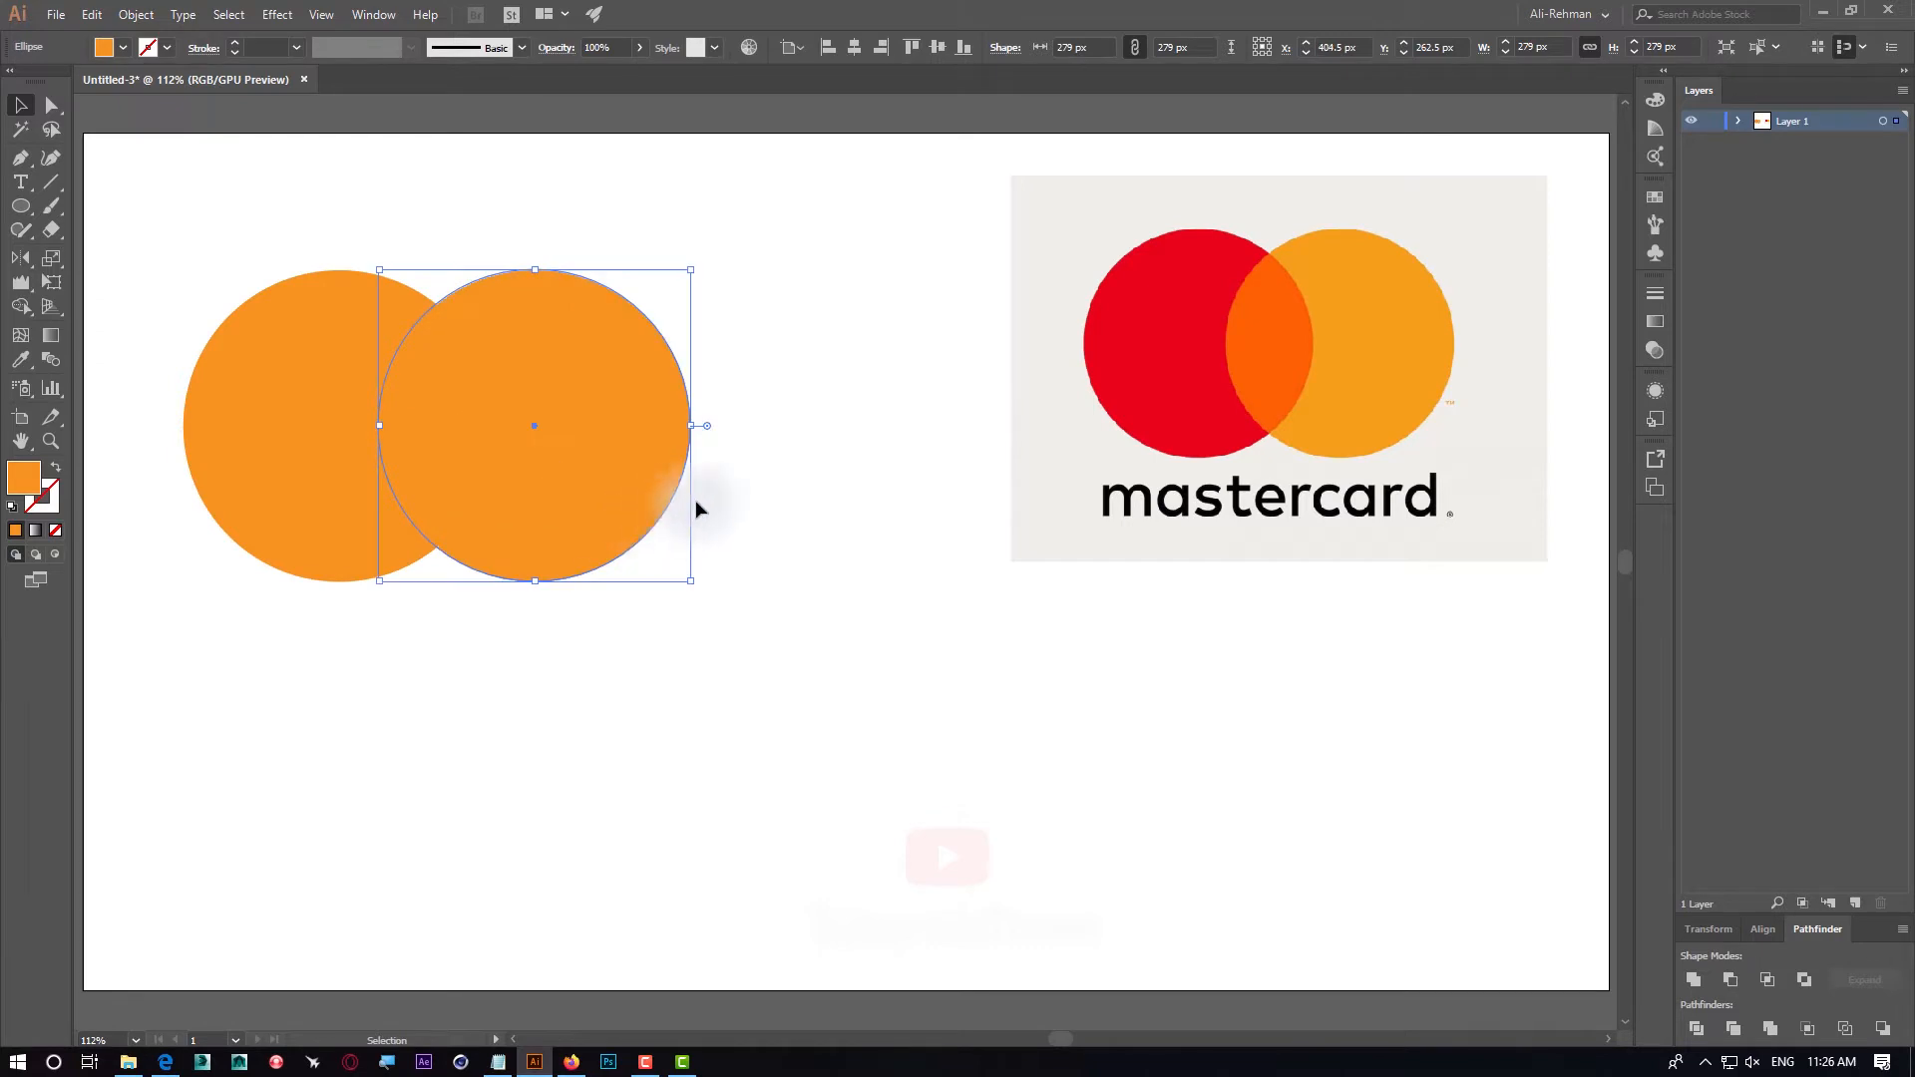
left_click(697, 505)
Color the left circle red and the right circle yellow-orange by sampling the reference logo with the Eyedropper
left_click(314, 328)
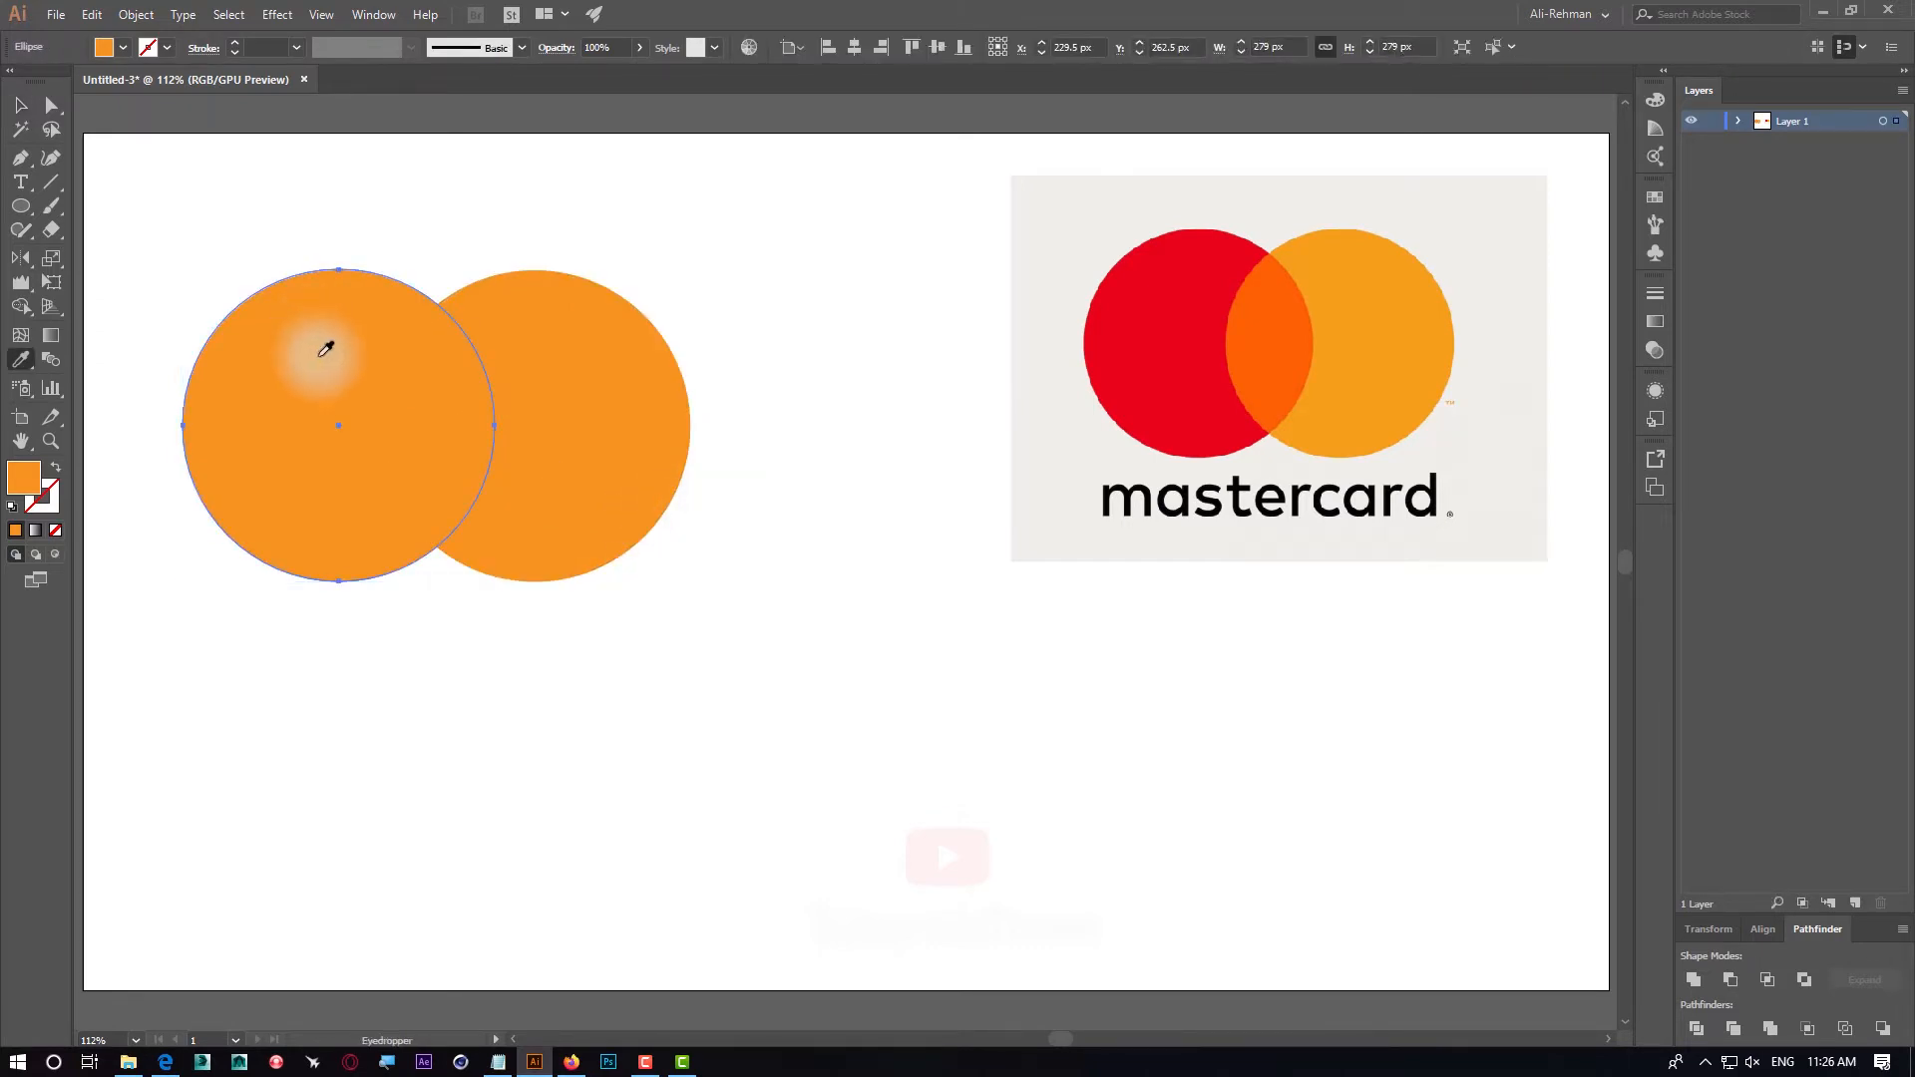
key("i")
left_click(1141, 320)
left_click(582, 425, "ctrl")
left_click(1367, 363)
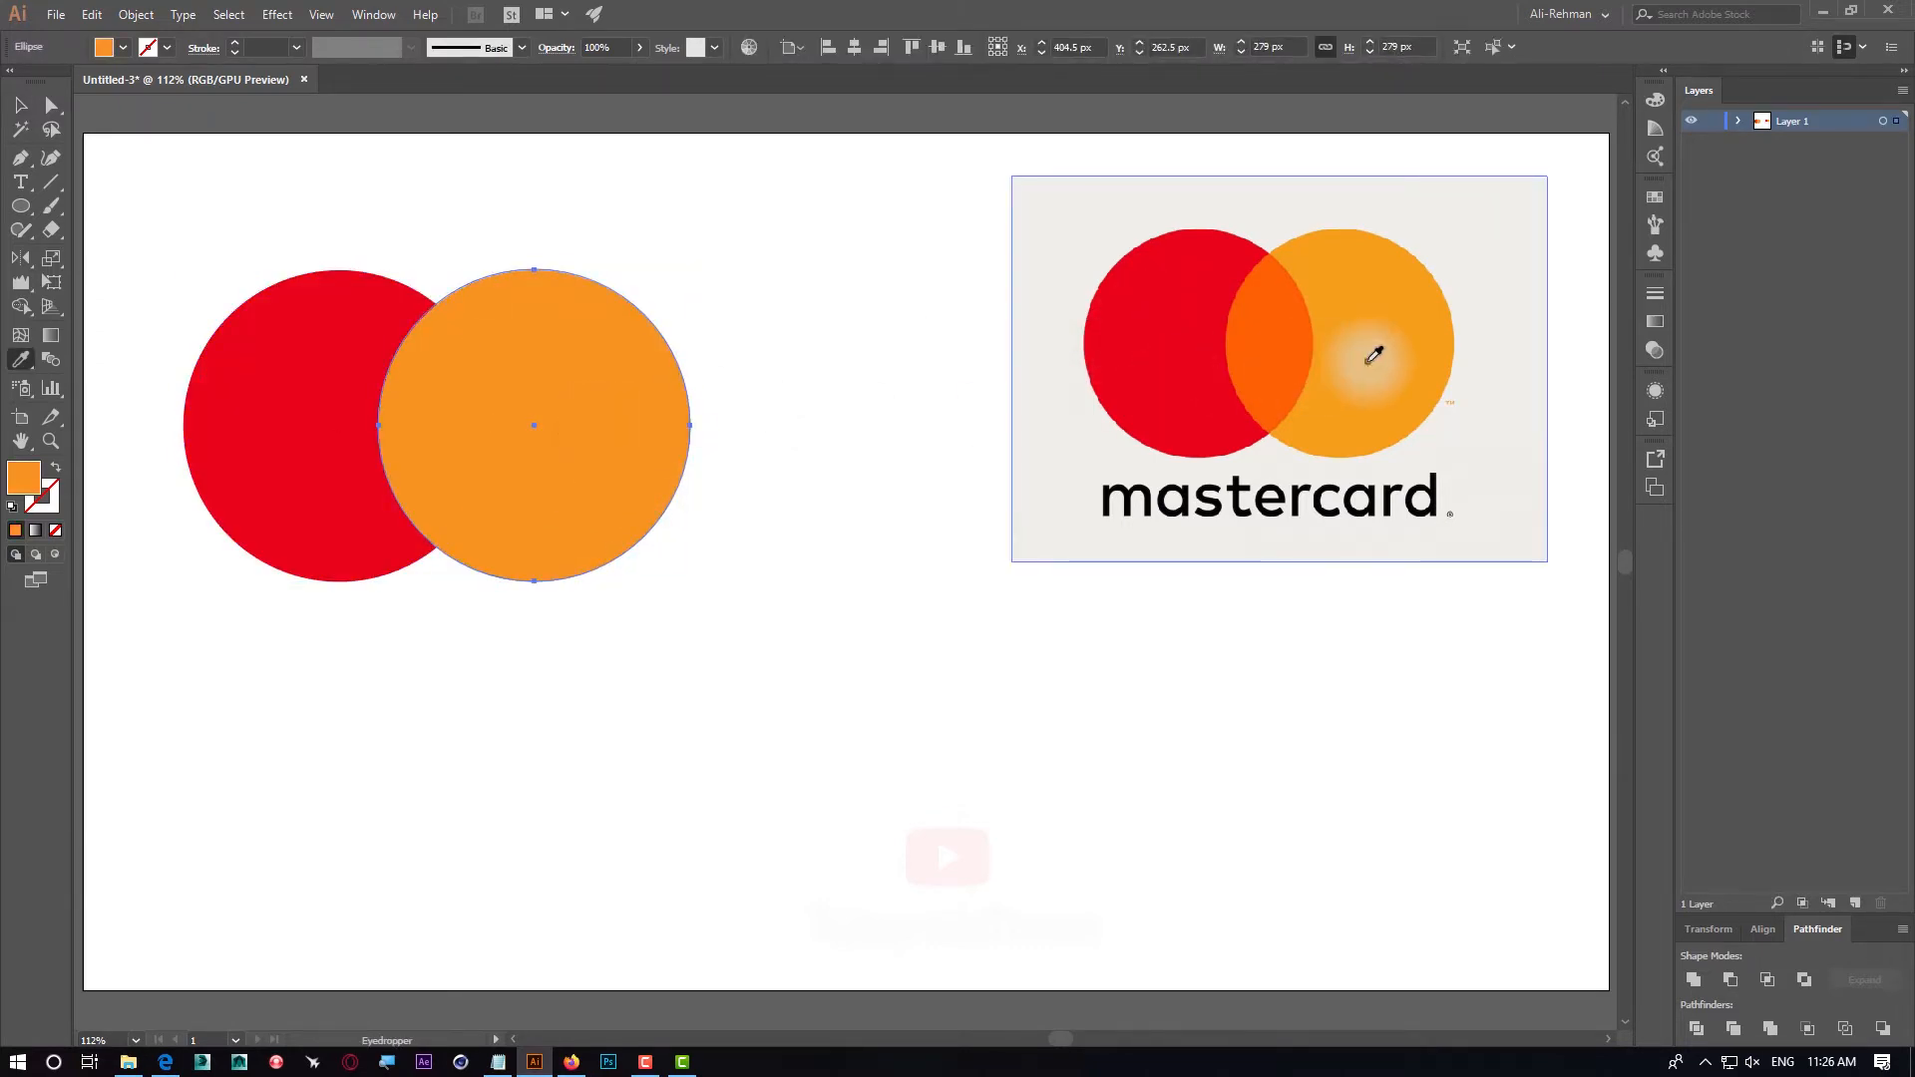
left_click(20, 105)
left_click(478, 242)
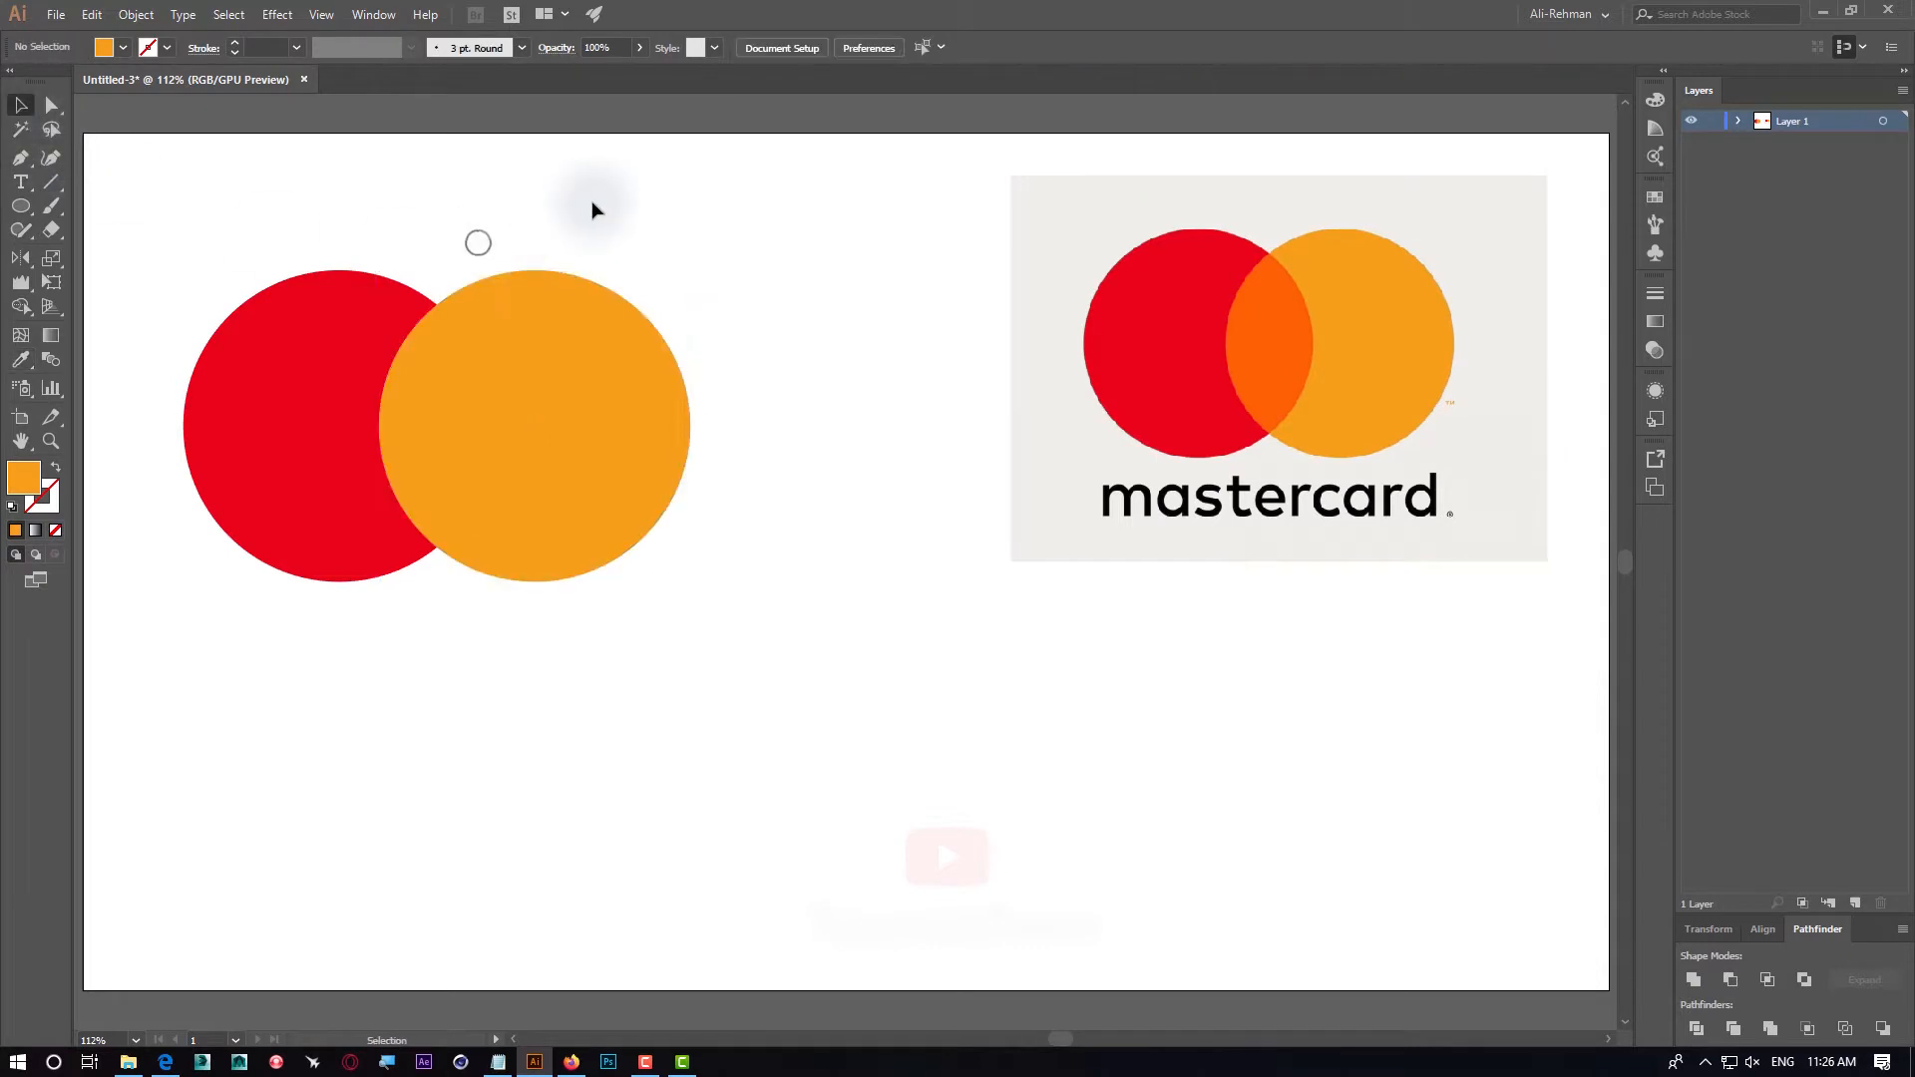
Select both circles and divide off their overlap as a separate piece with the Shape Builder Tool
left_click_drag(493, 461, 427, 343)
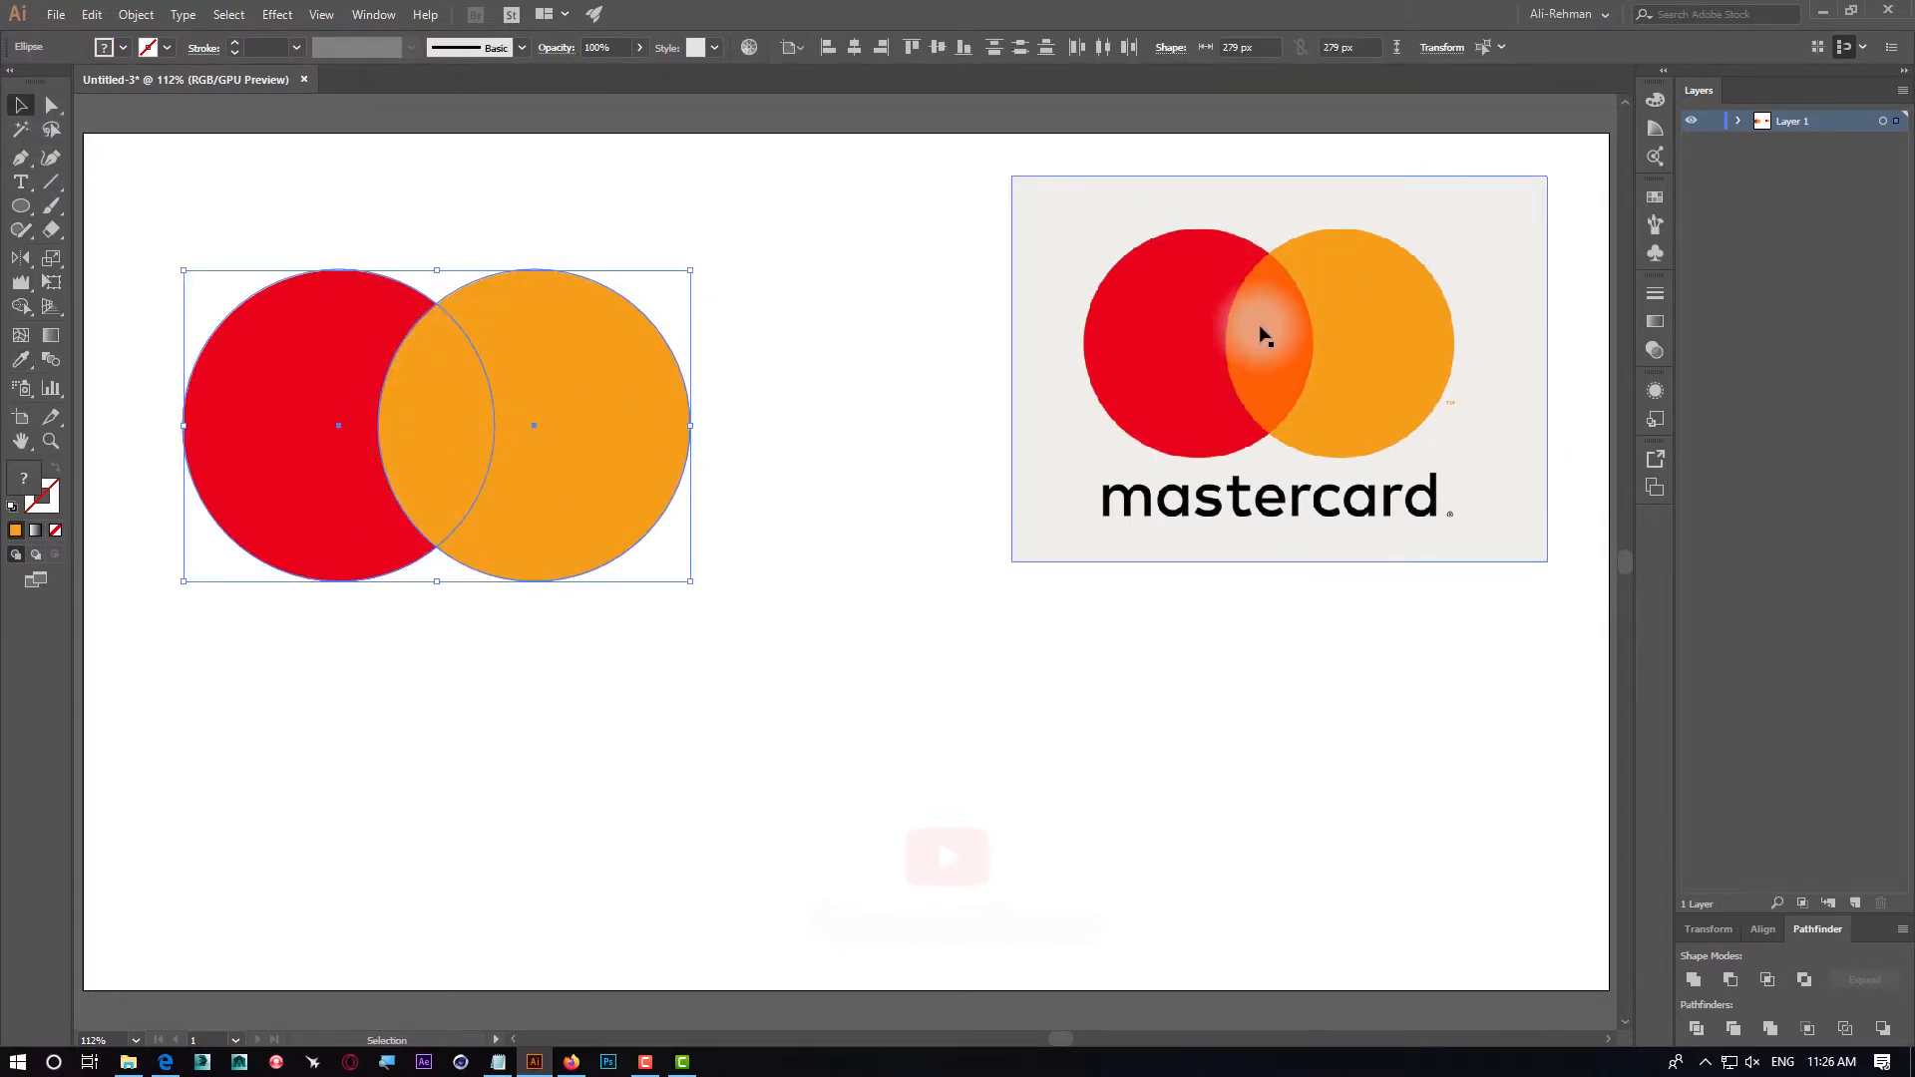
left_click(756, 195)
left_click_drag(265, 582, 265, 581)
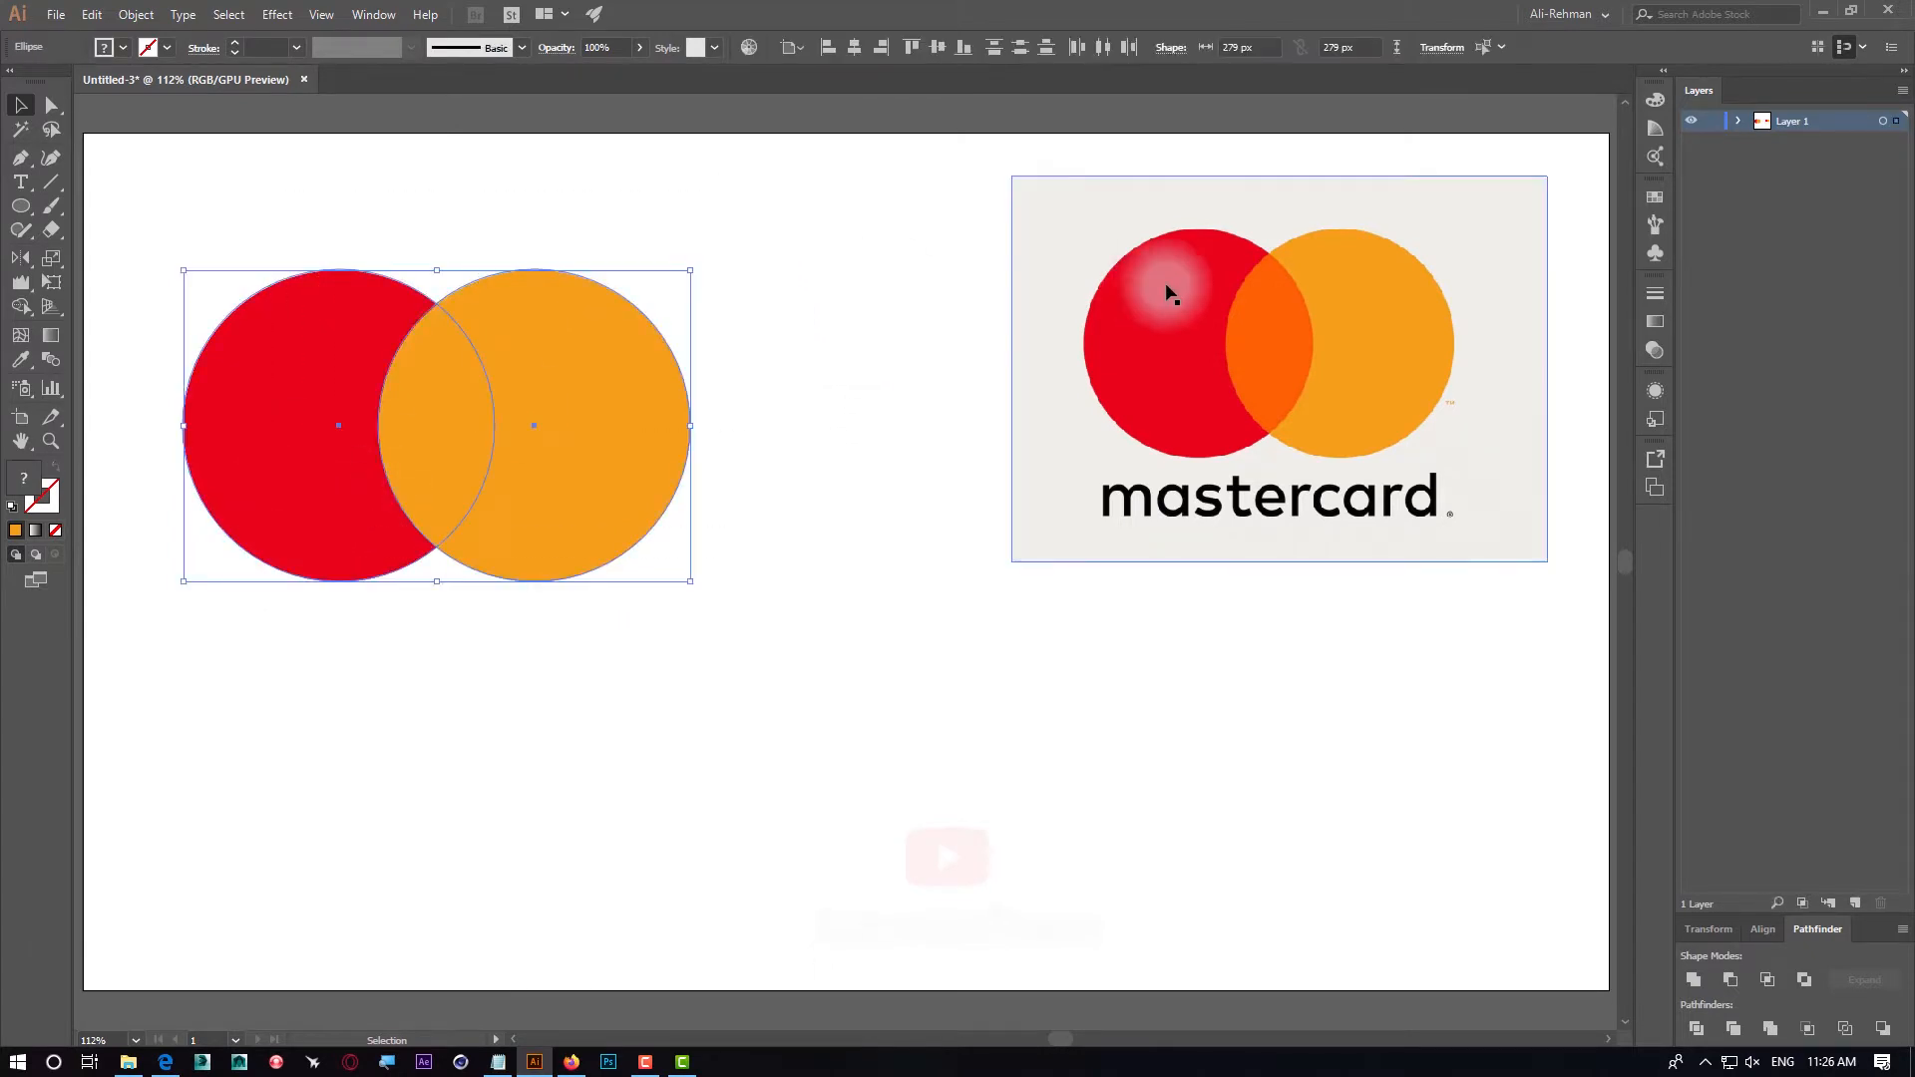
left_click(739, 257)
left_click_drag(815, 222, 334, 496)
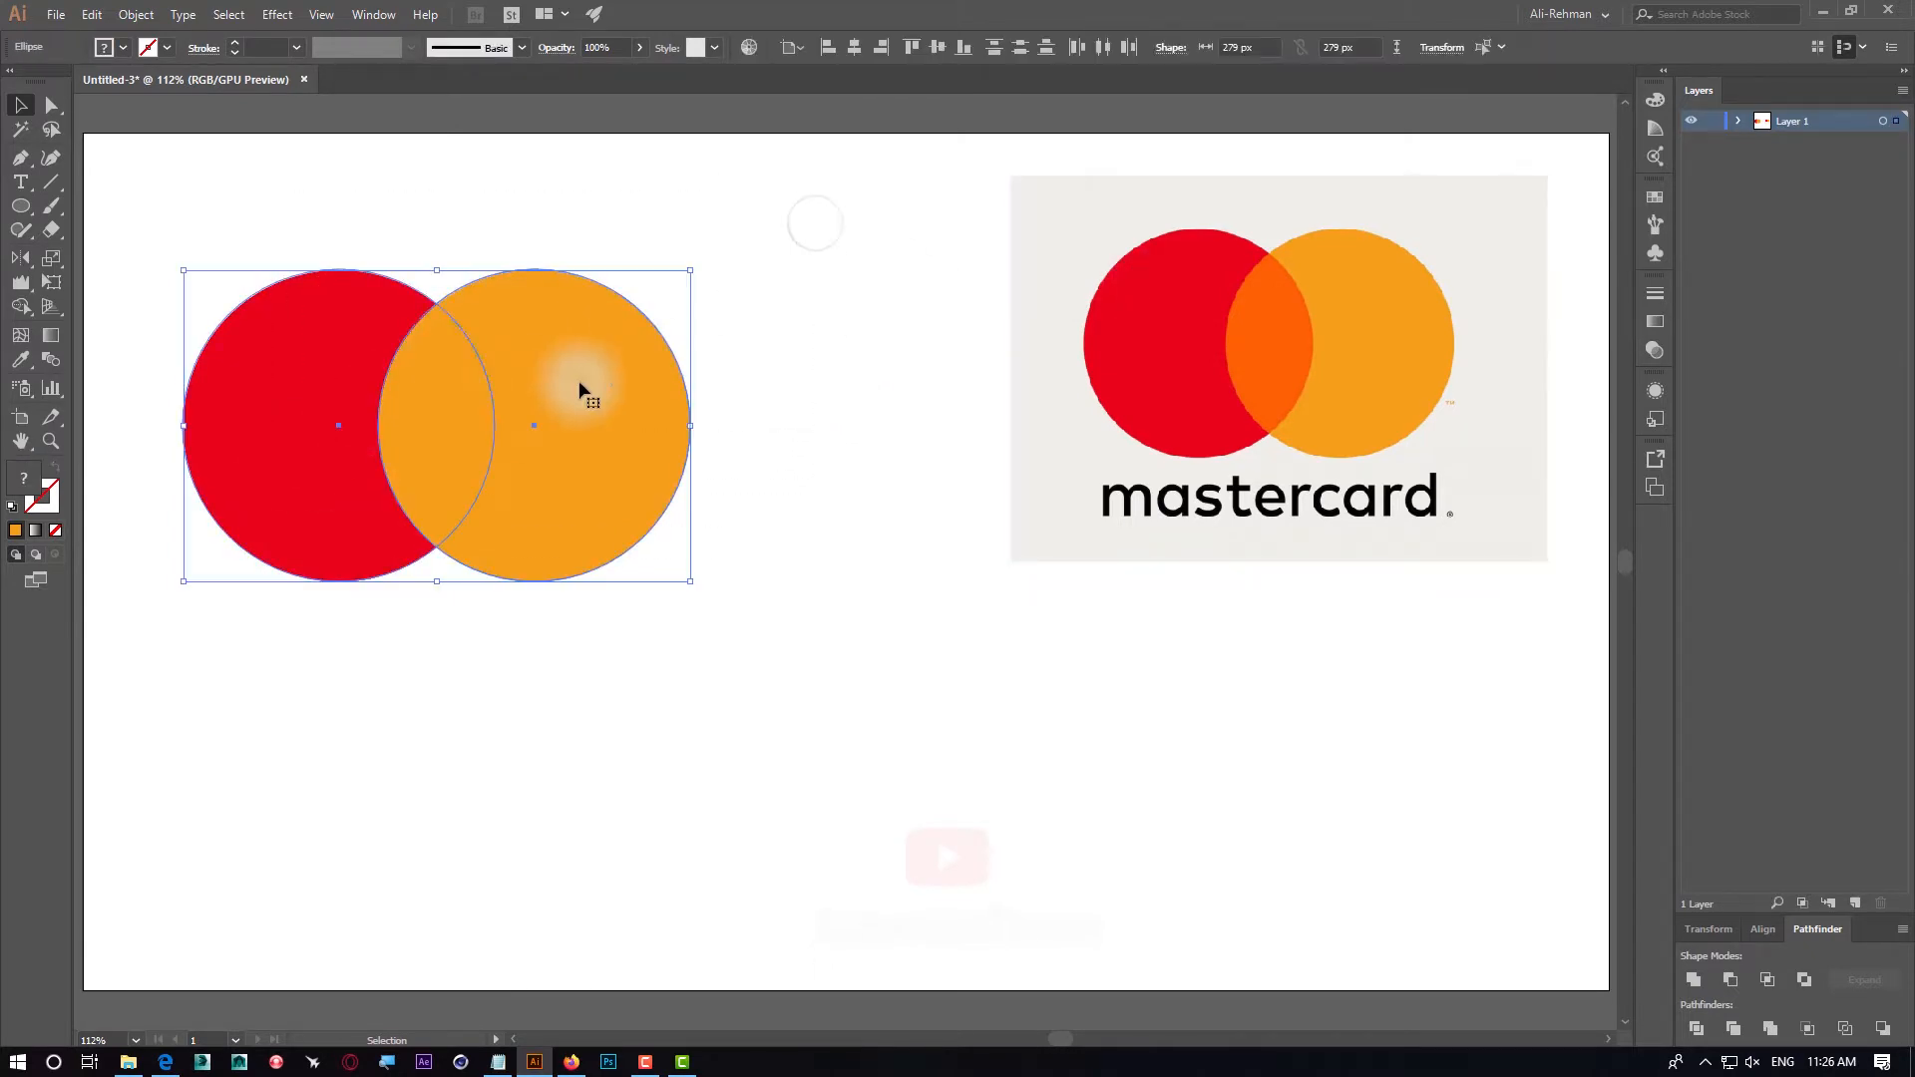
left_click(19, 309)
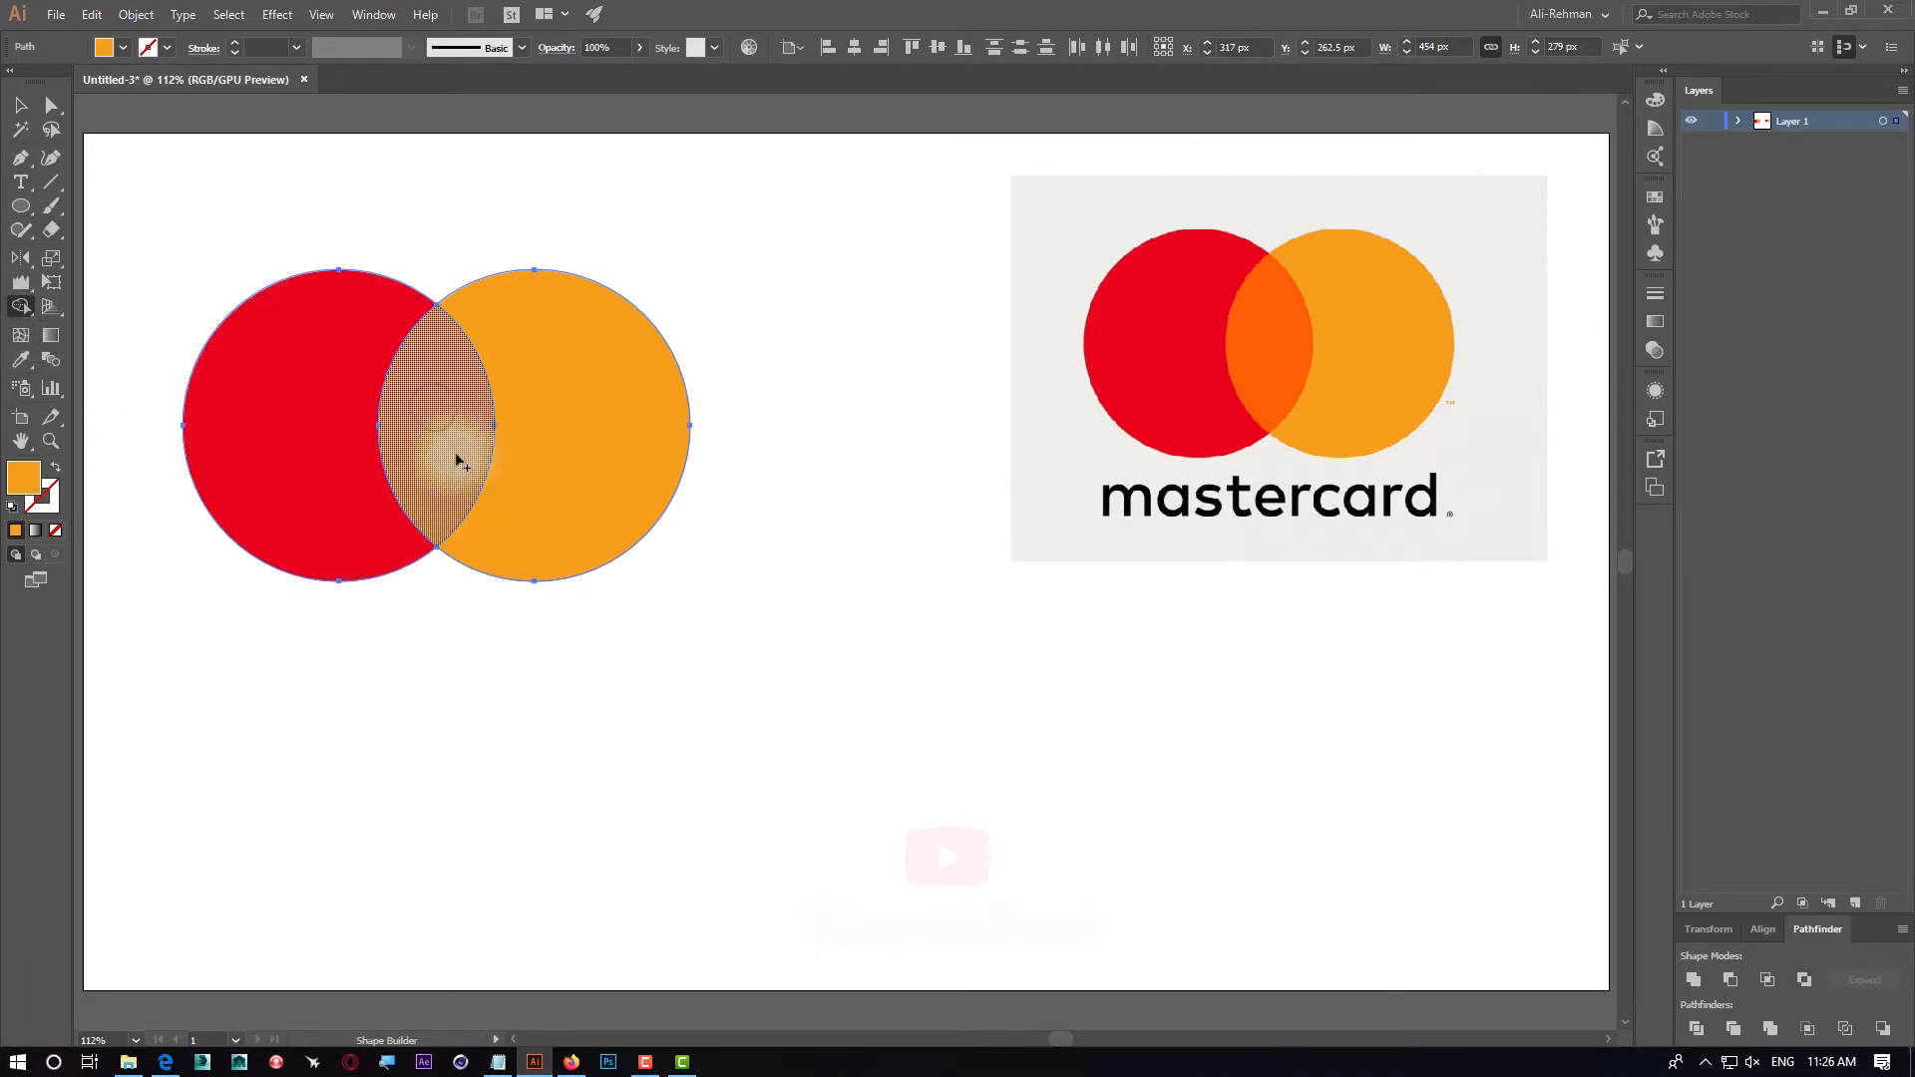
left_click(459, 453)
Test-move the overlap piece down-right out of the circles and undo the move
left_click(20, 105)
left_click(412, 168)
left_click_drag(451, 399, 611, 619)
key("ctrl+z")
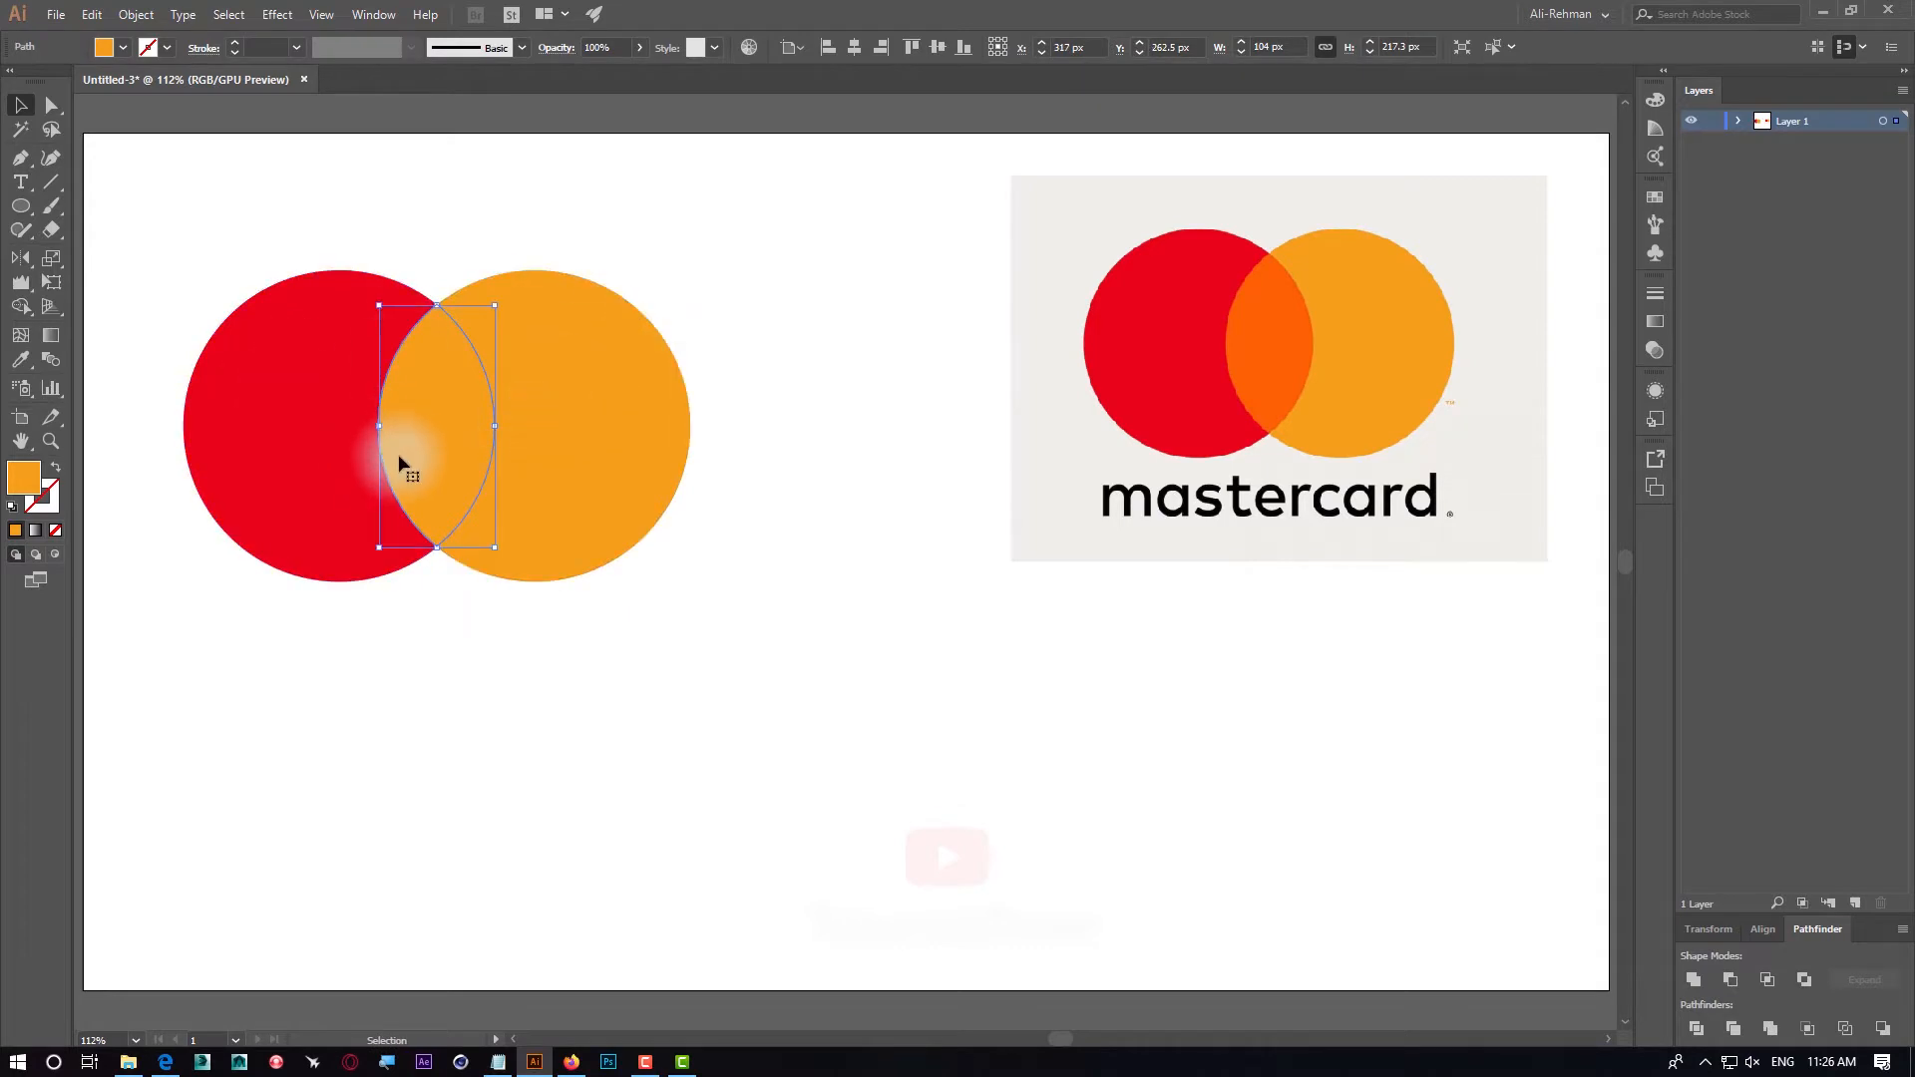
Fill the overlap piece with the deep orange sampled from the middle of the reference logo and deselect it
left_click(20, 359)
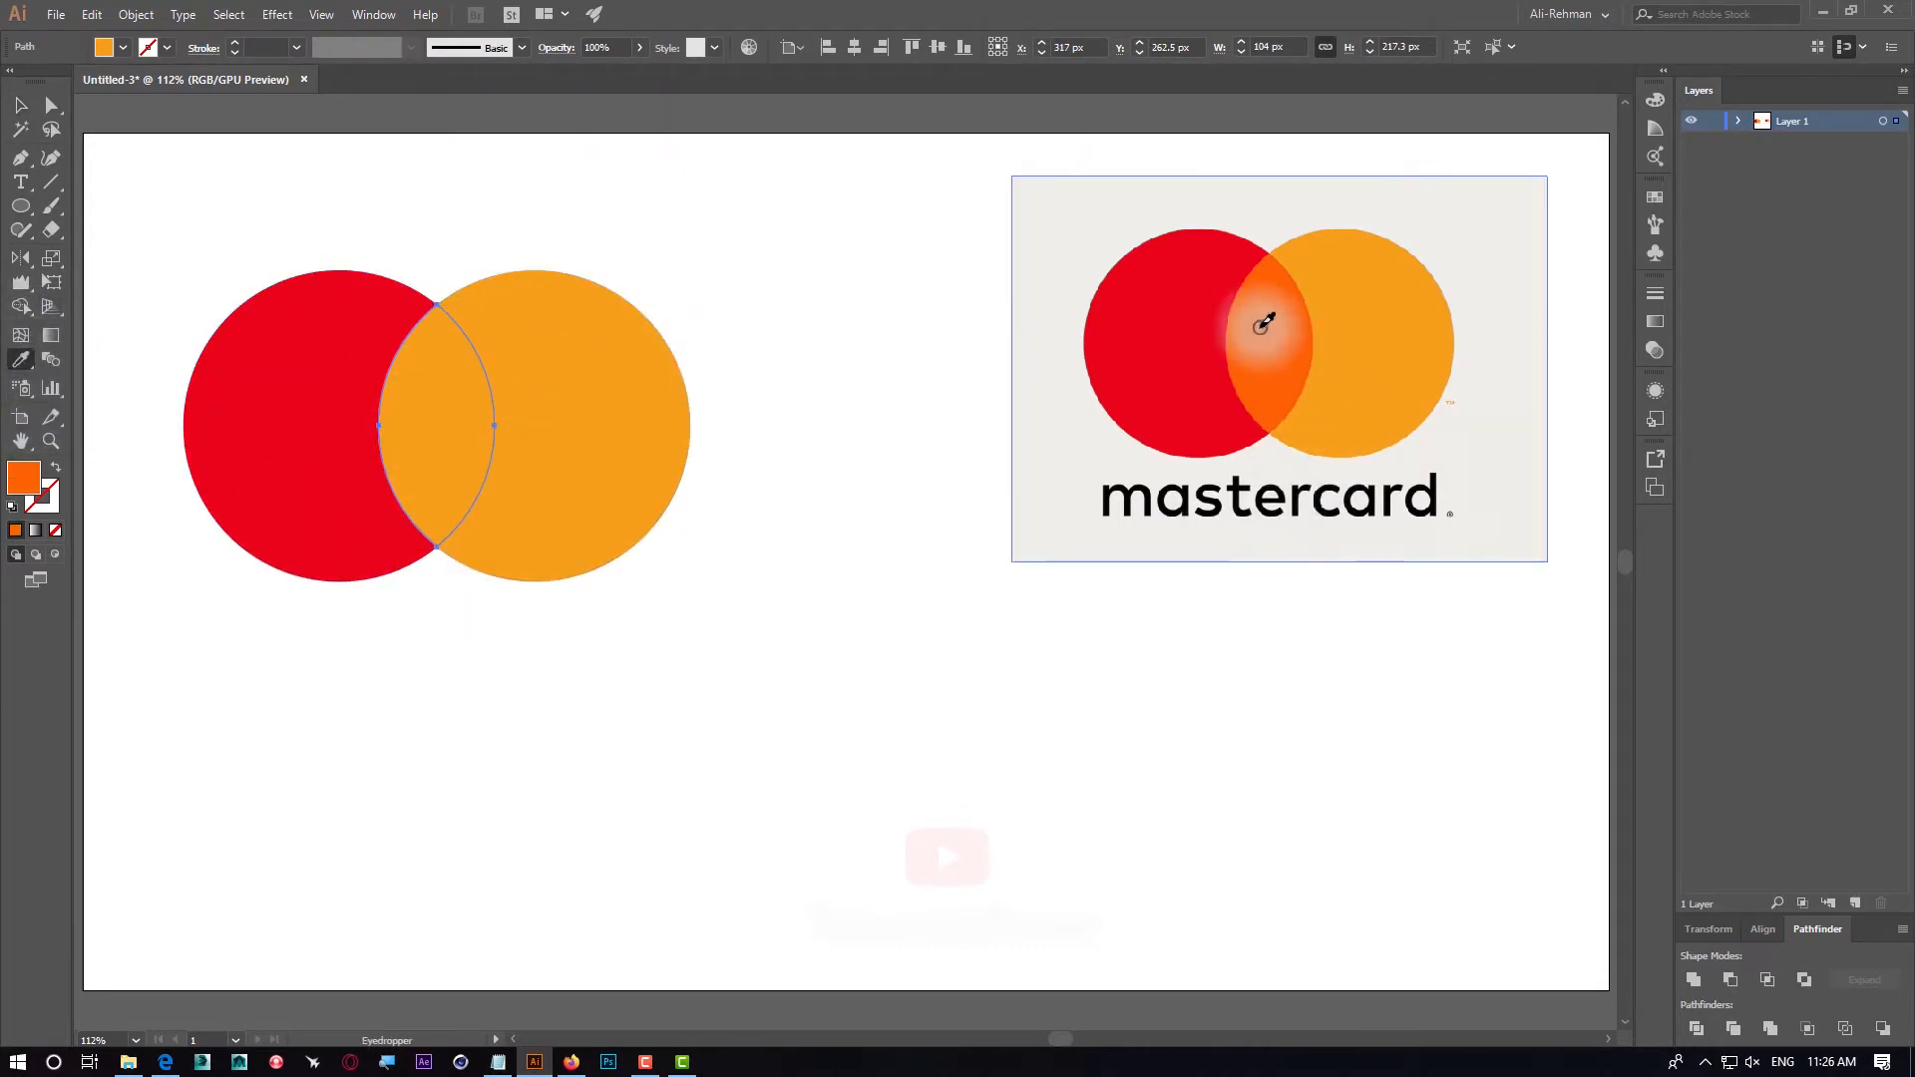
left_click(1265, 322)
key("ctrl+shift+a")
left_click(17, 109)
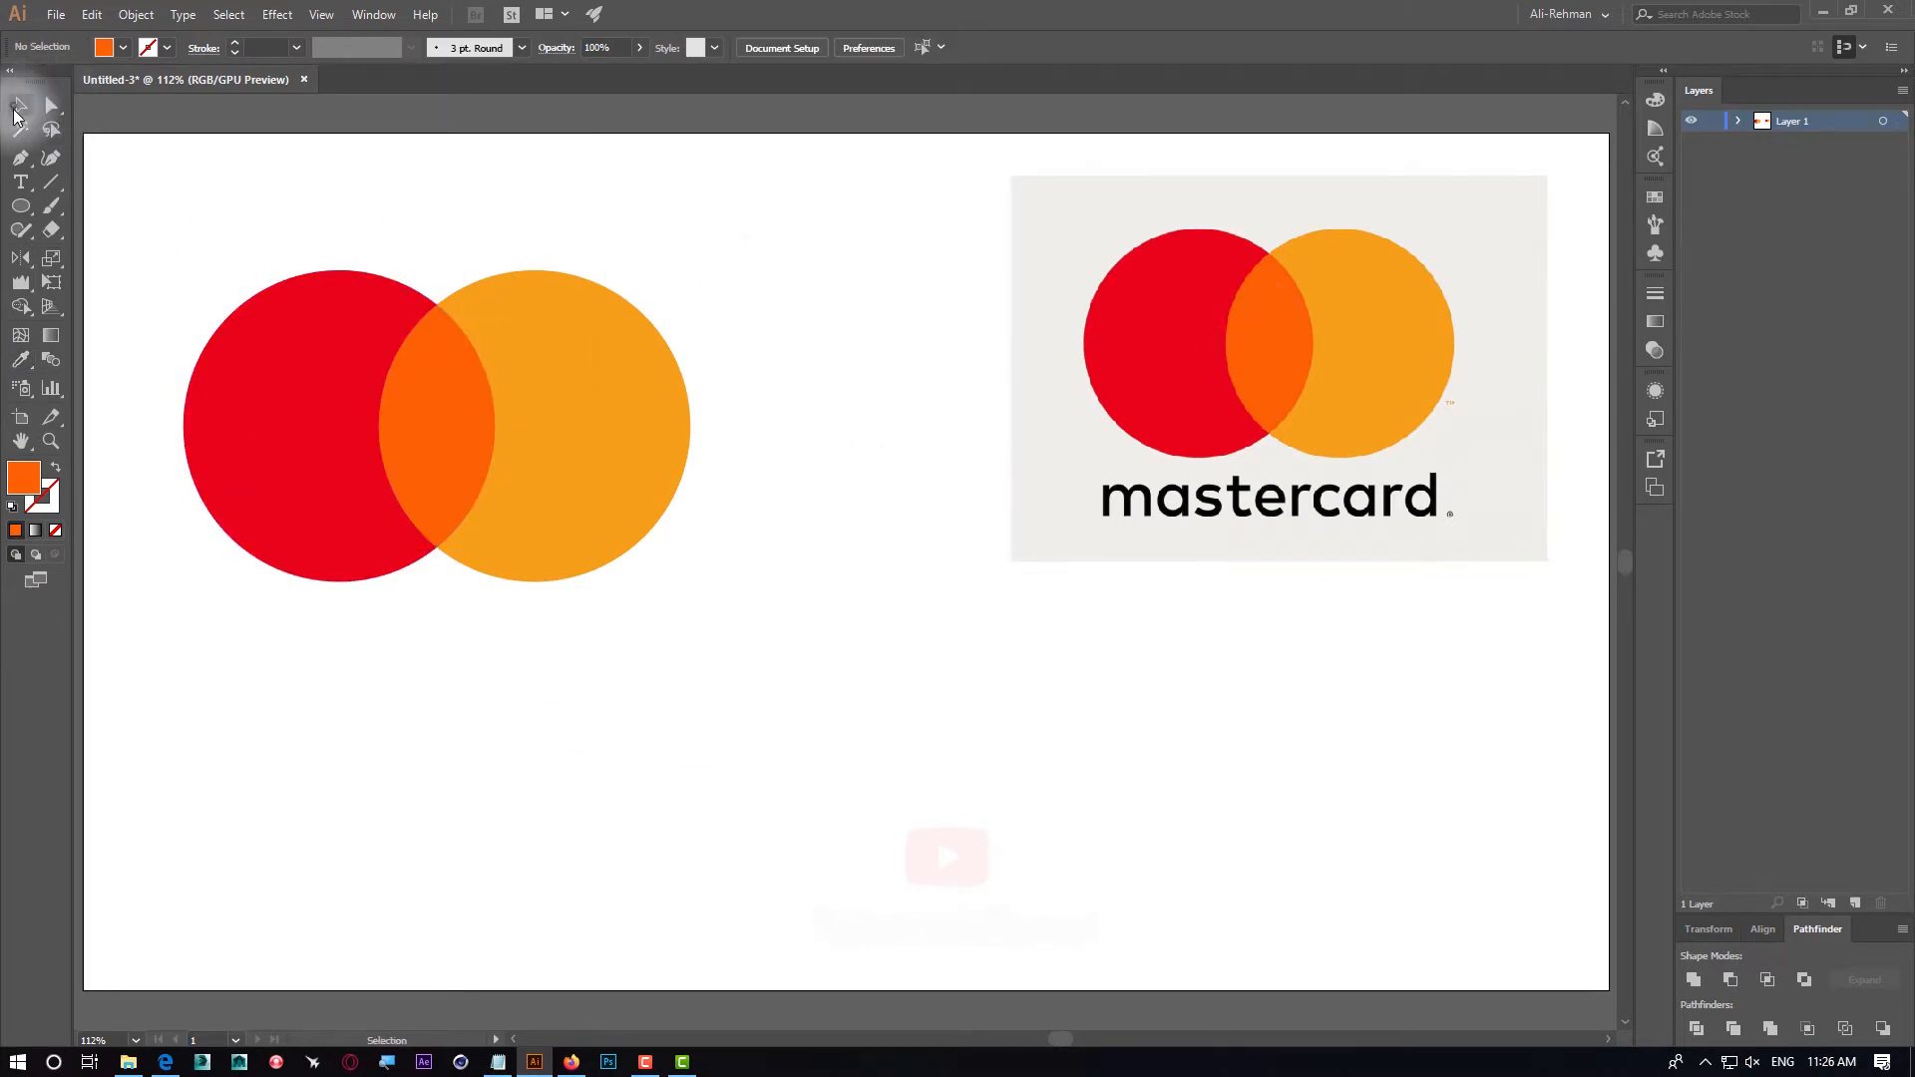
Select all three pieces of the recreated logo and group them
left_click_drag(573, 211, 401, 404)
right_click(511, 362)
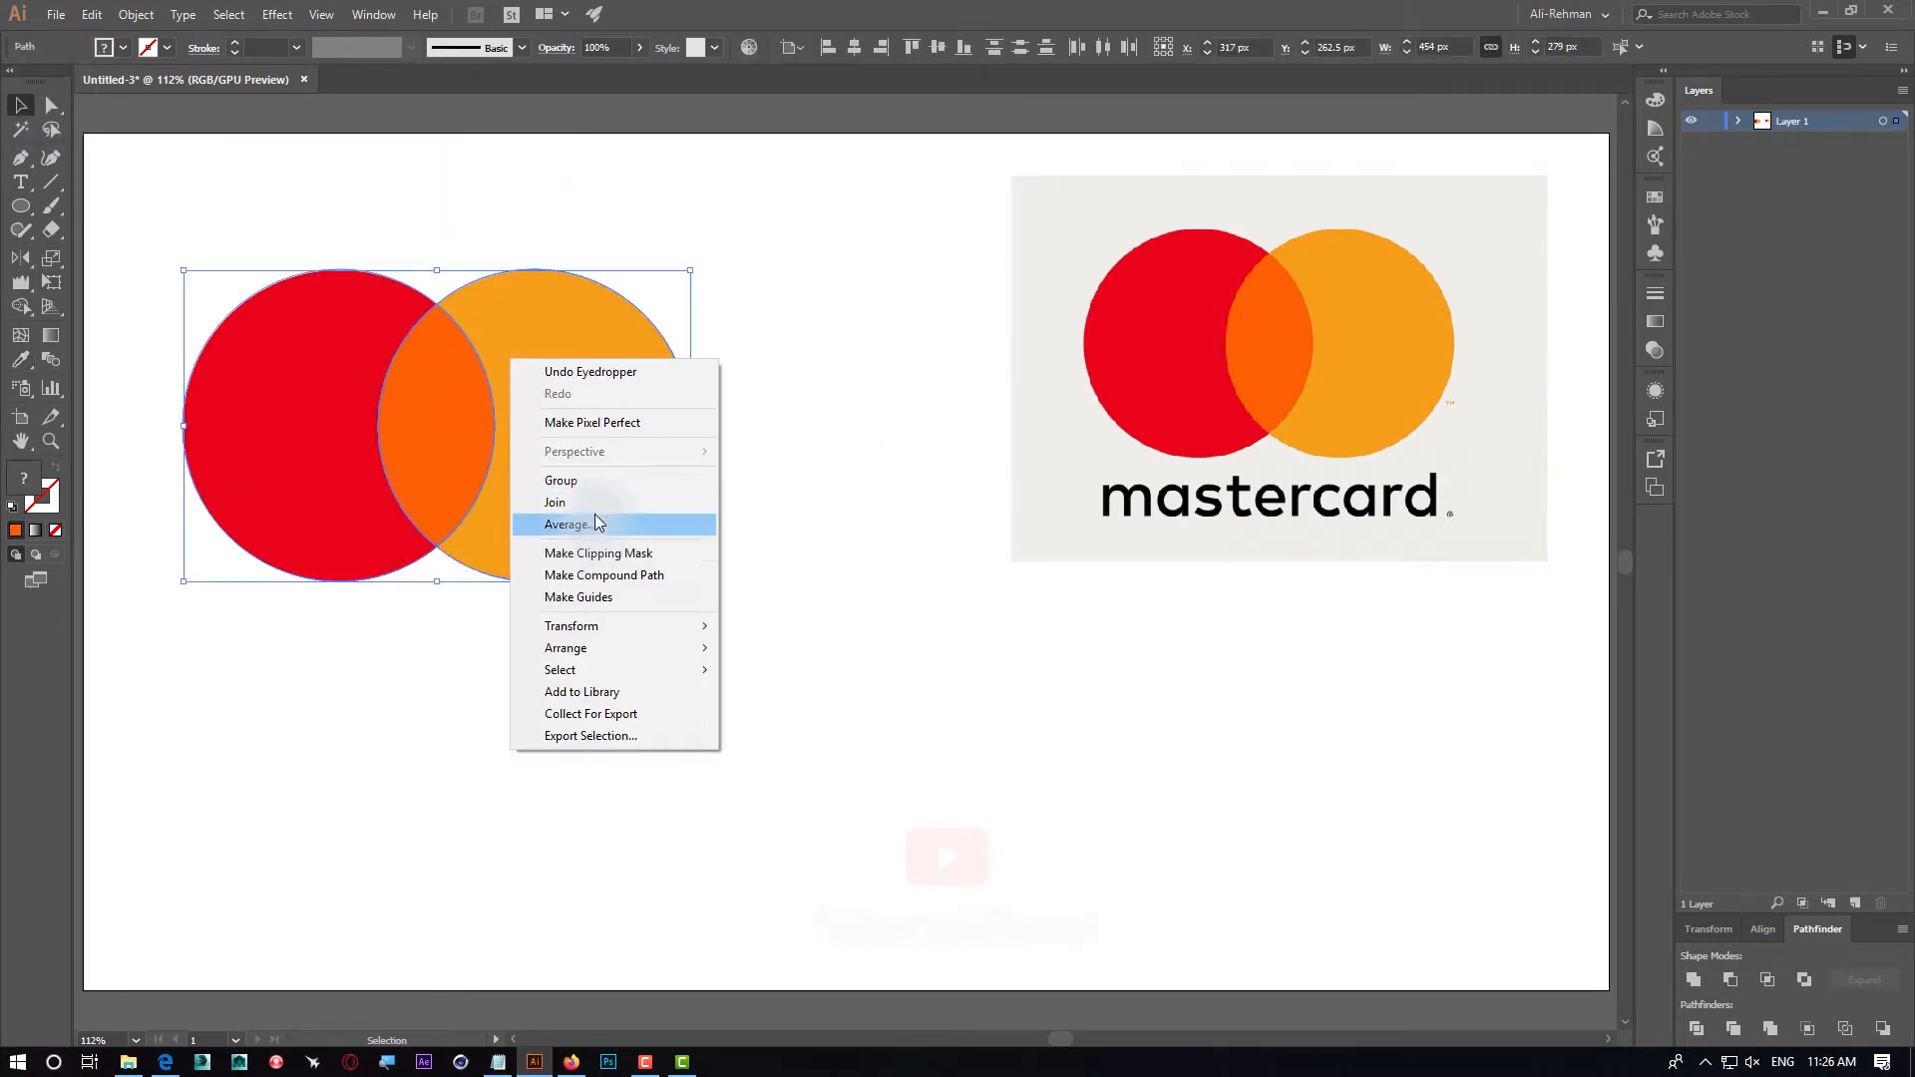
left_click(589, 480)
Switch to the Notepad notes and append "- New(CS5+++)" to the Class 15 "Shape Builder Tool" heading
left_click(498, 1062)
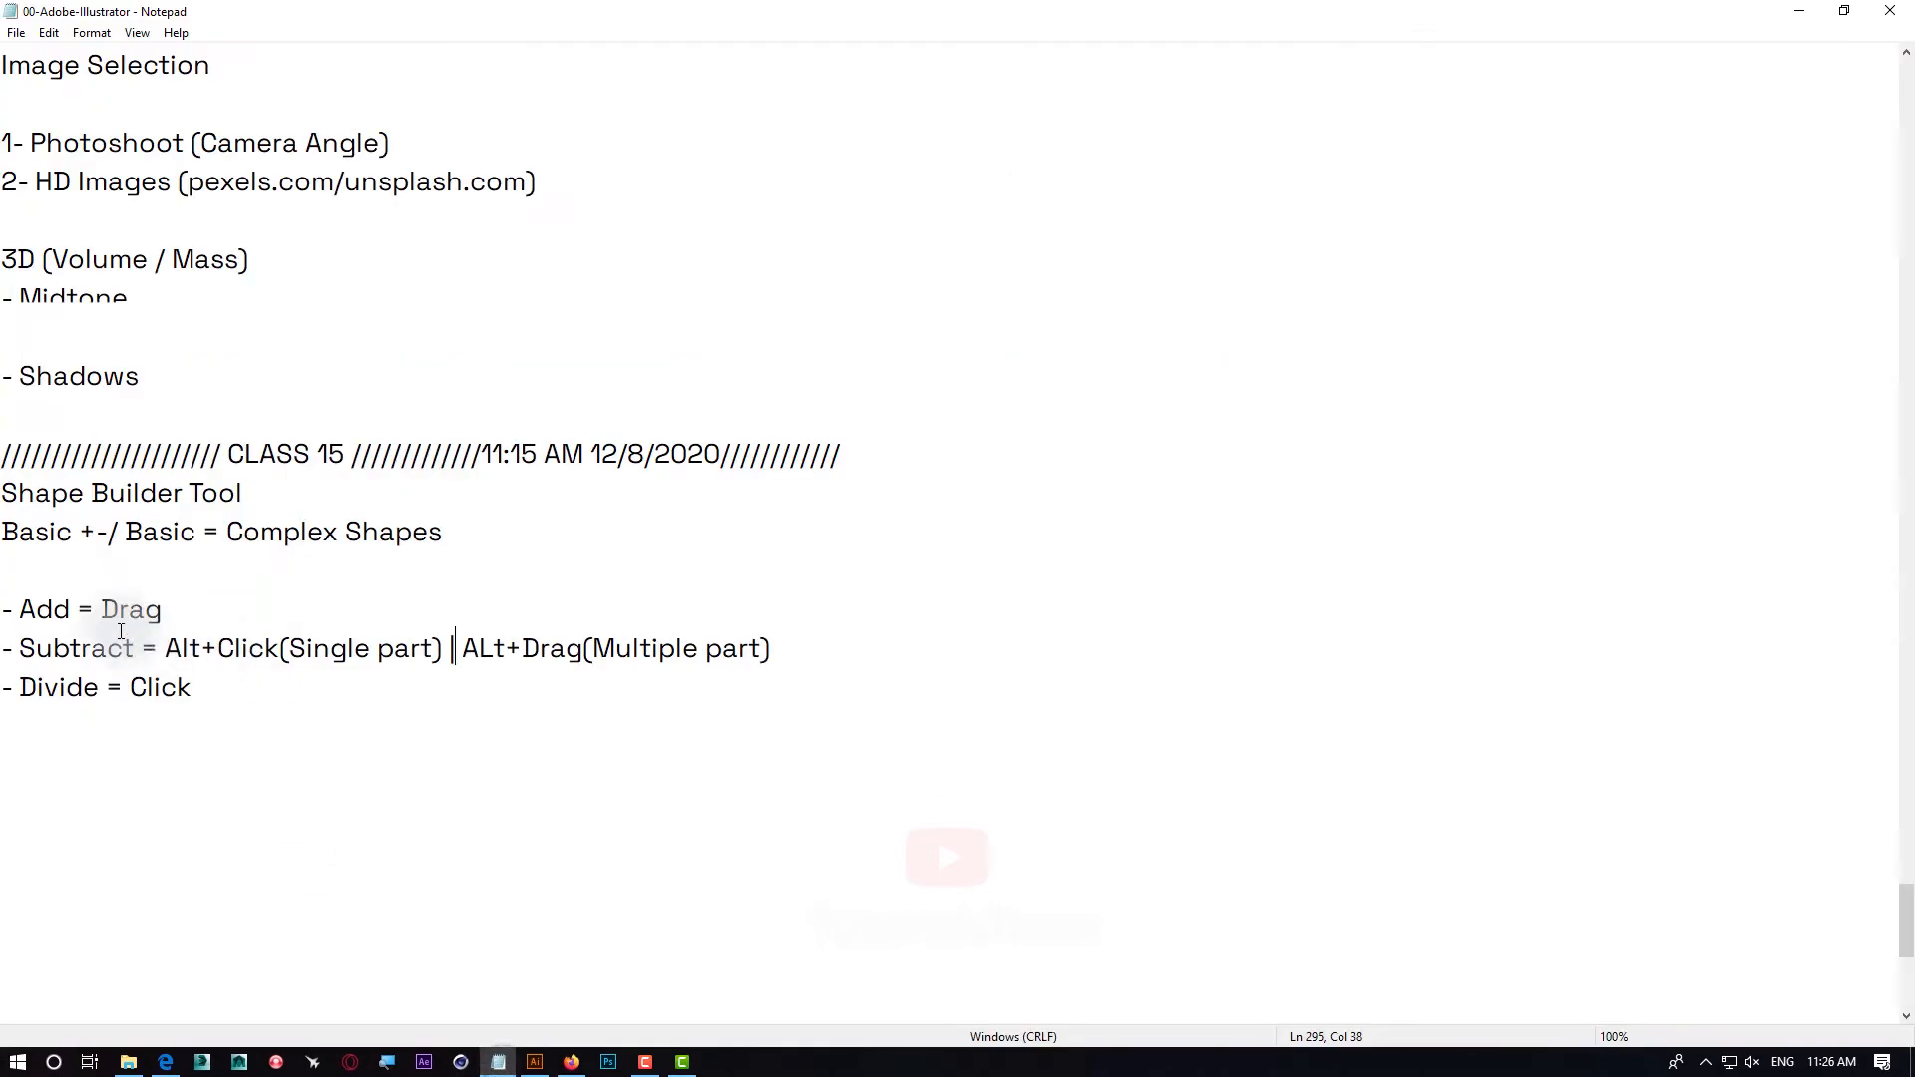
scroll(63, 506, "down", 4)
scroll(192, 361, "up", 3)
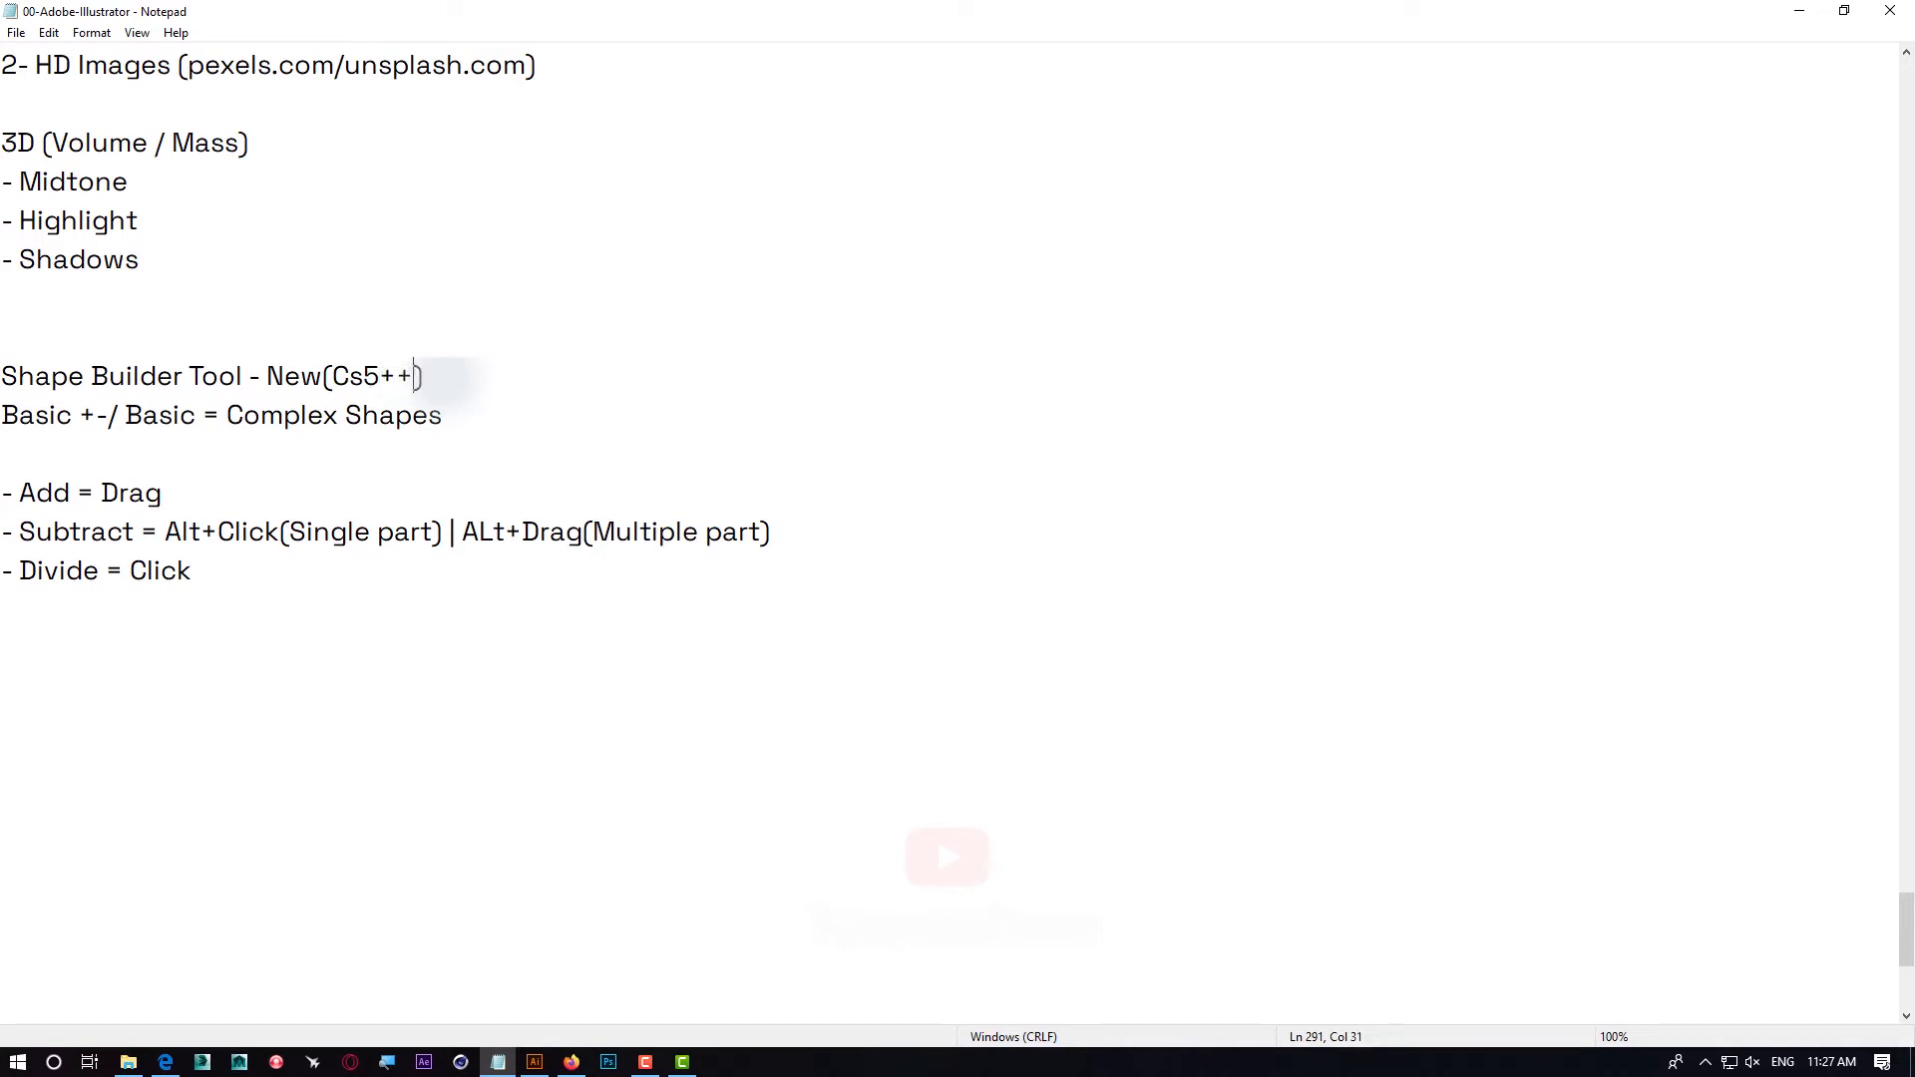
key("Left")
key("Left")
key("Left")
key("Left")
key("BackSpace")
type("S")
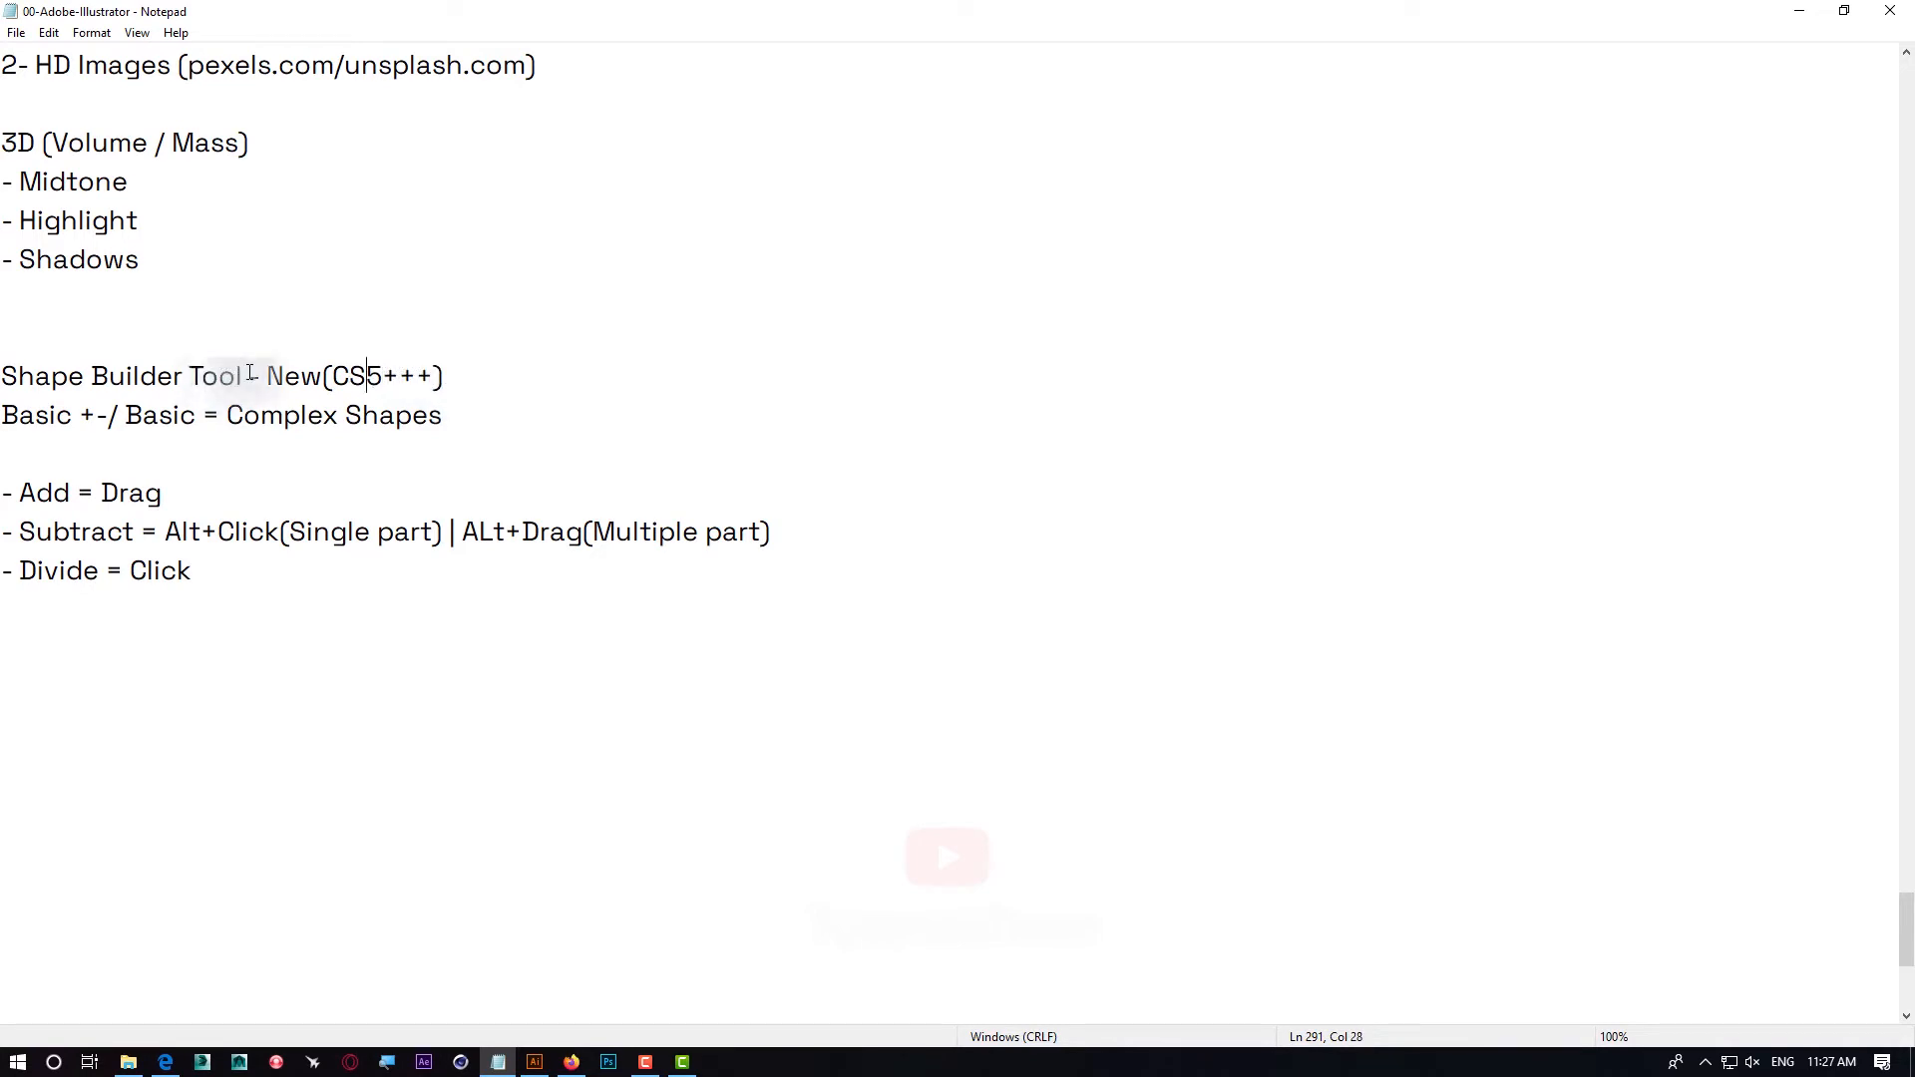
Add the heading "Pathfinder Panel -" beneath the Shape Builder Tool notes
left_click_drag(250, 374, 18, 374)
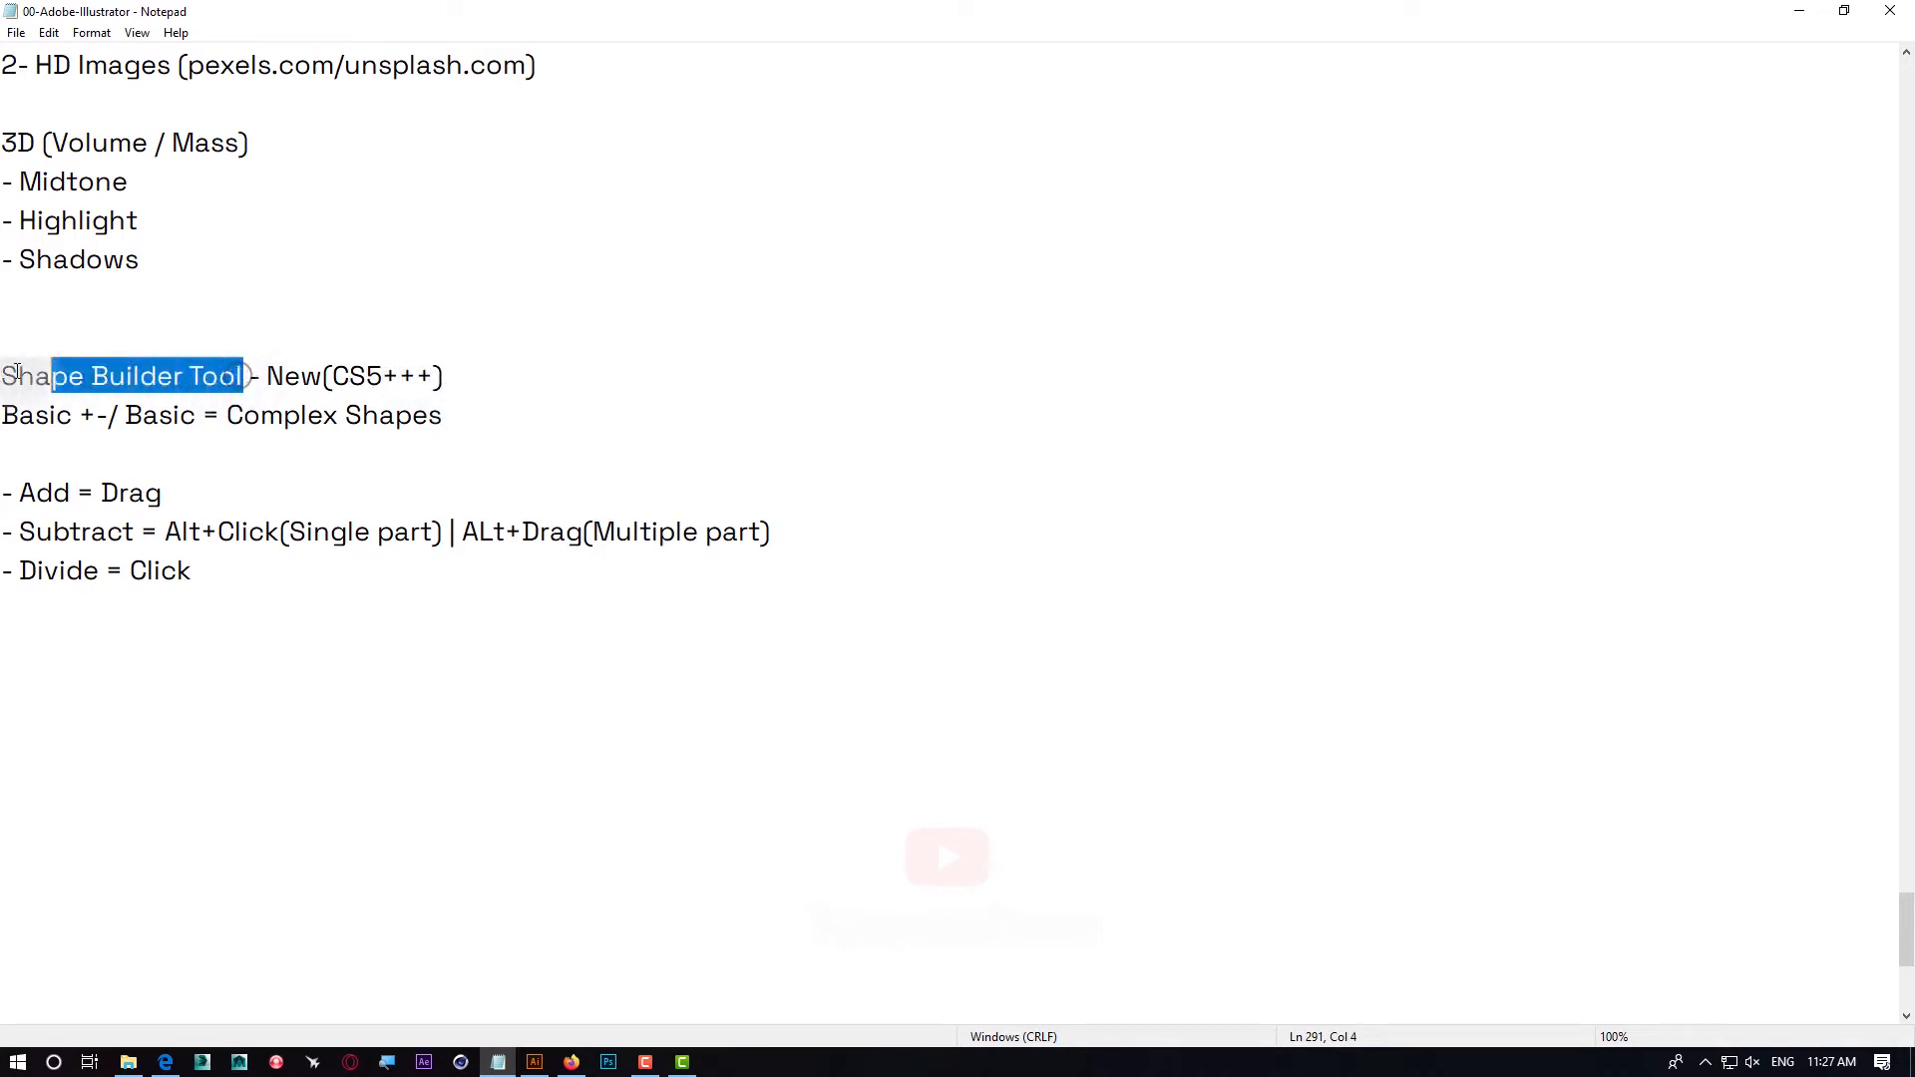
scroll(116, 596, "down", 4)
left_click(24, 204)
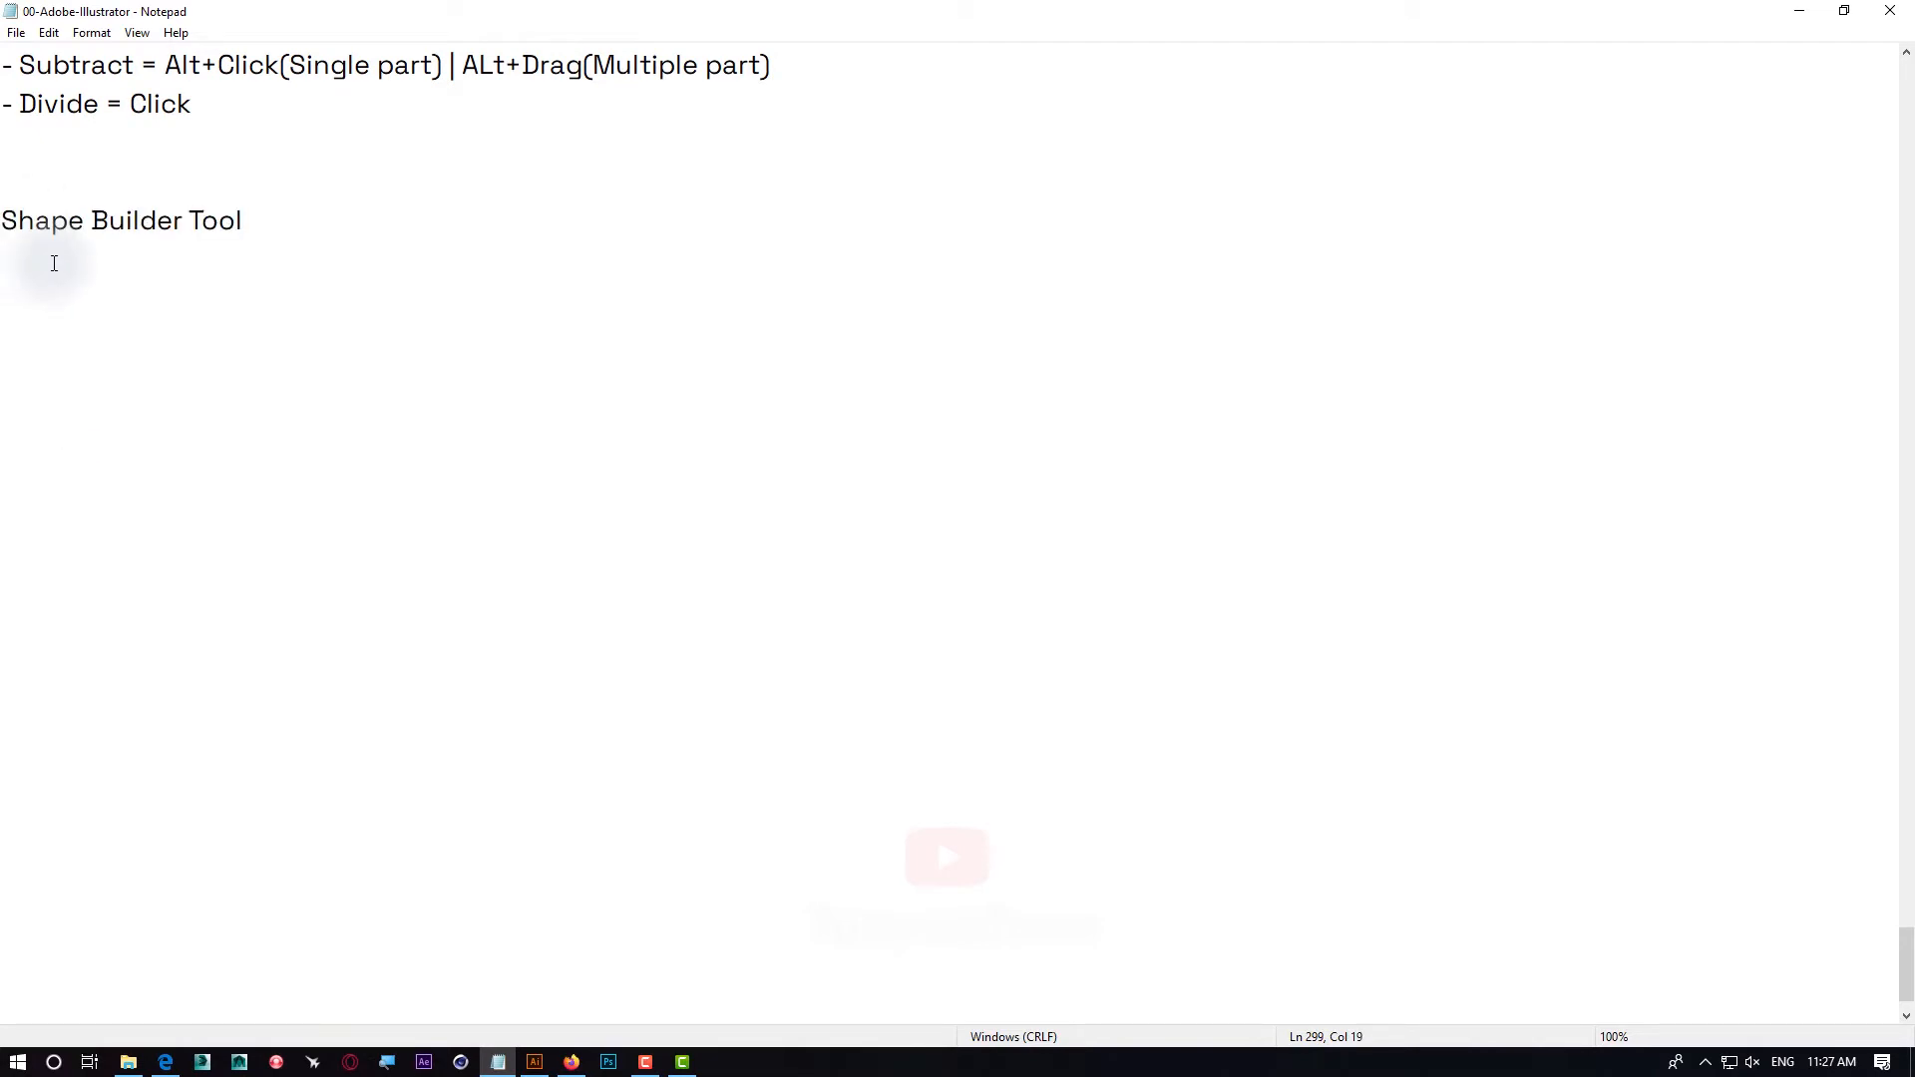
type("Pathfinder Panel -")
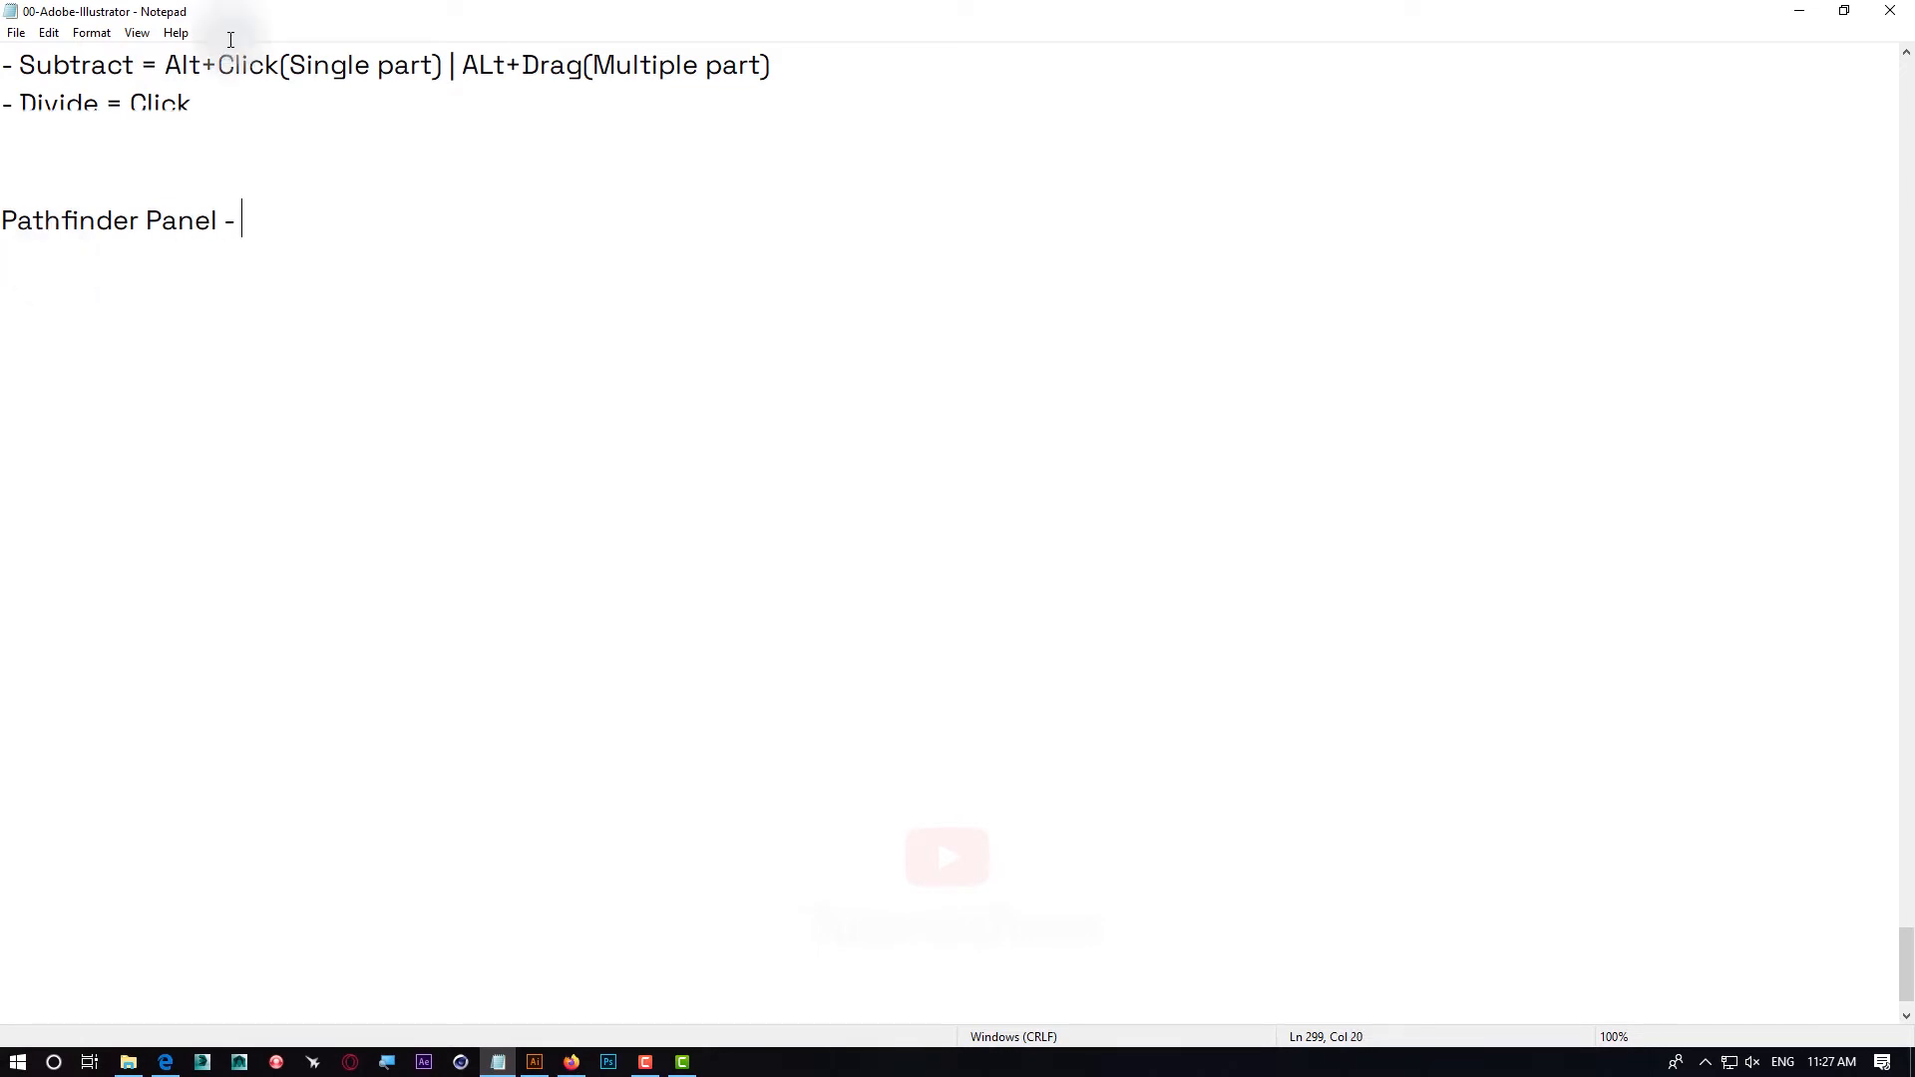
Review the Shape Builder Tool notes and insert a dashed separator line directly above the "Pathfinder Panel -" heading
scroll(274, 223, "up", 6)
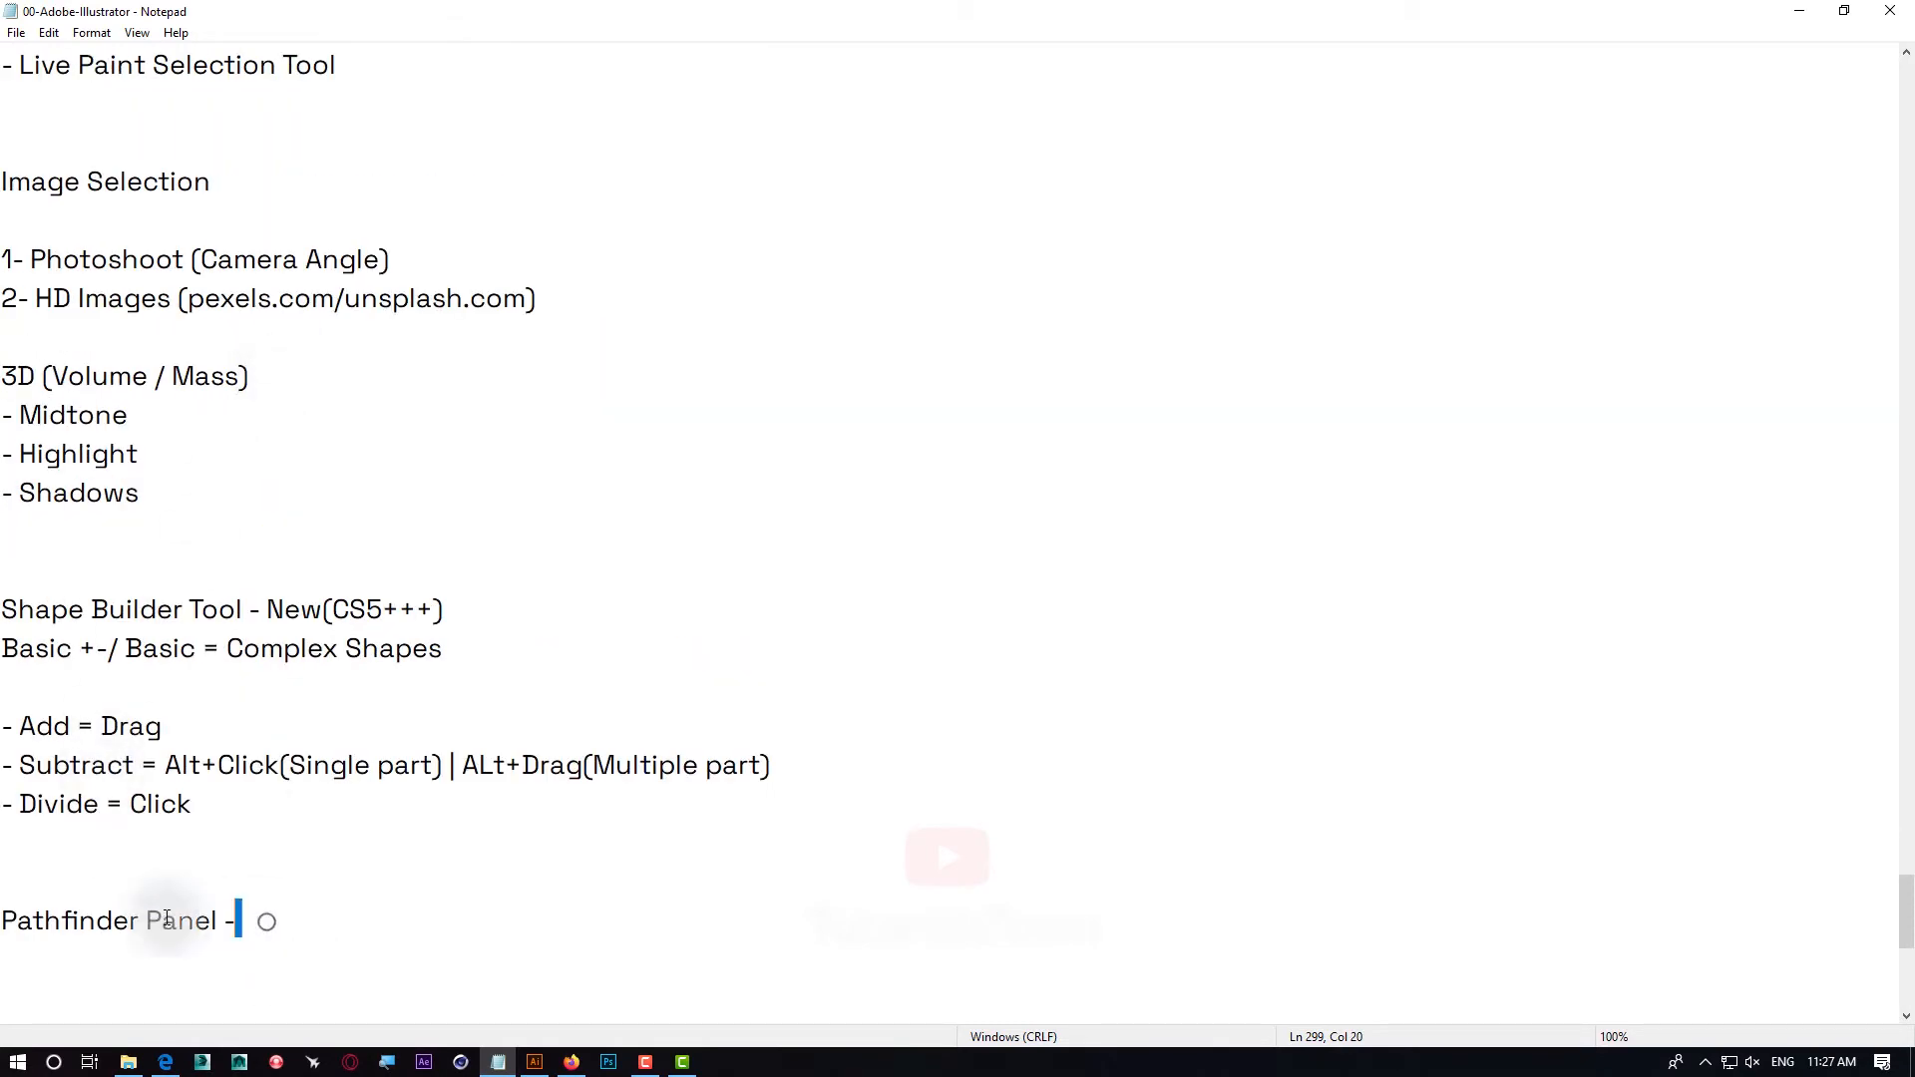
left_click_drag(265, 918, 2, 919)
left_click_drag(3, 611, 511, 633)
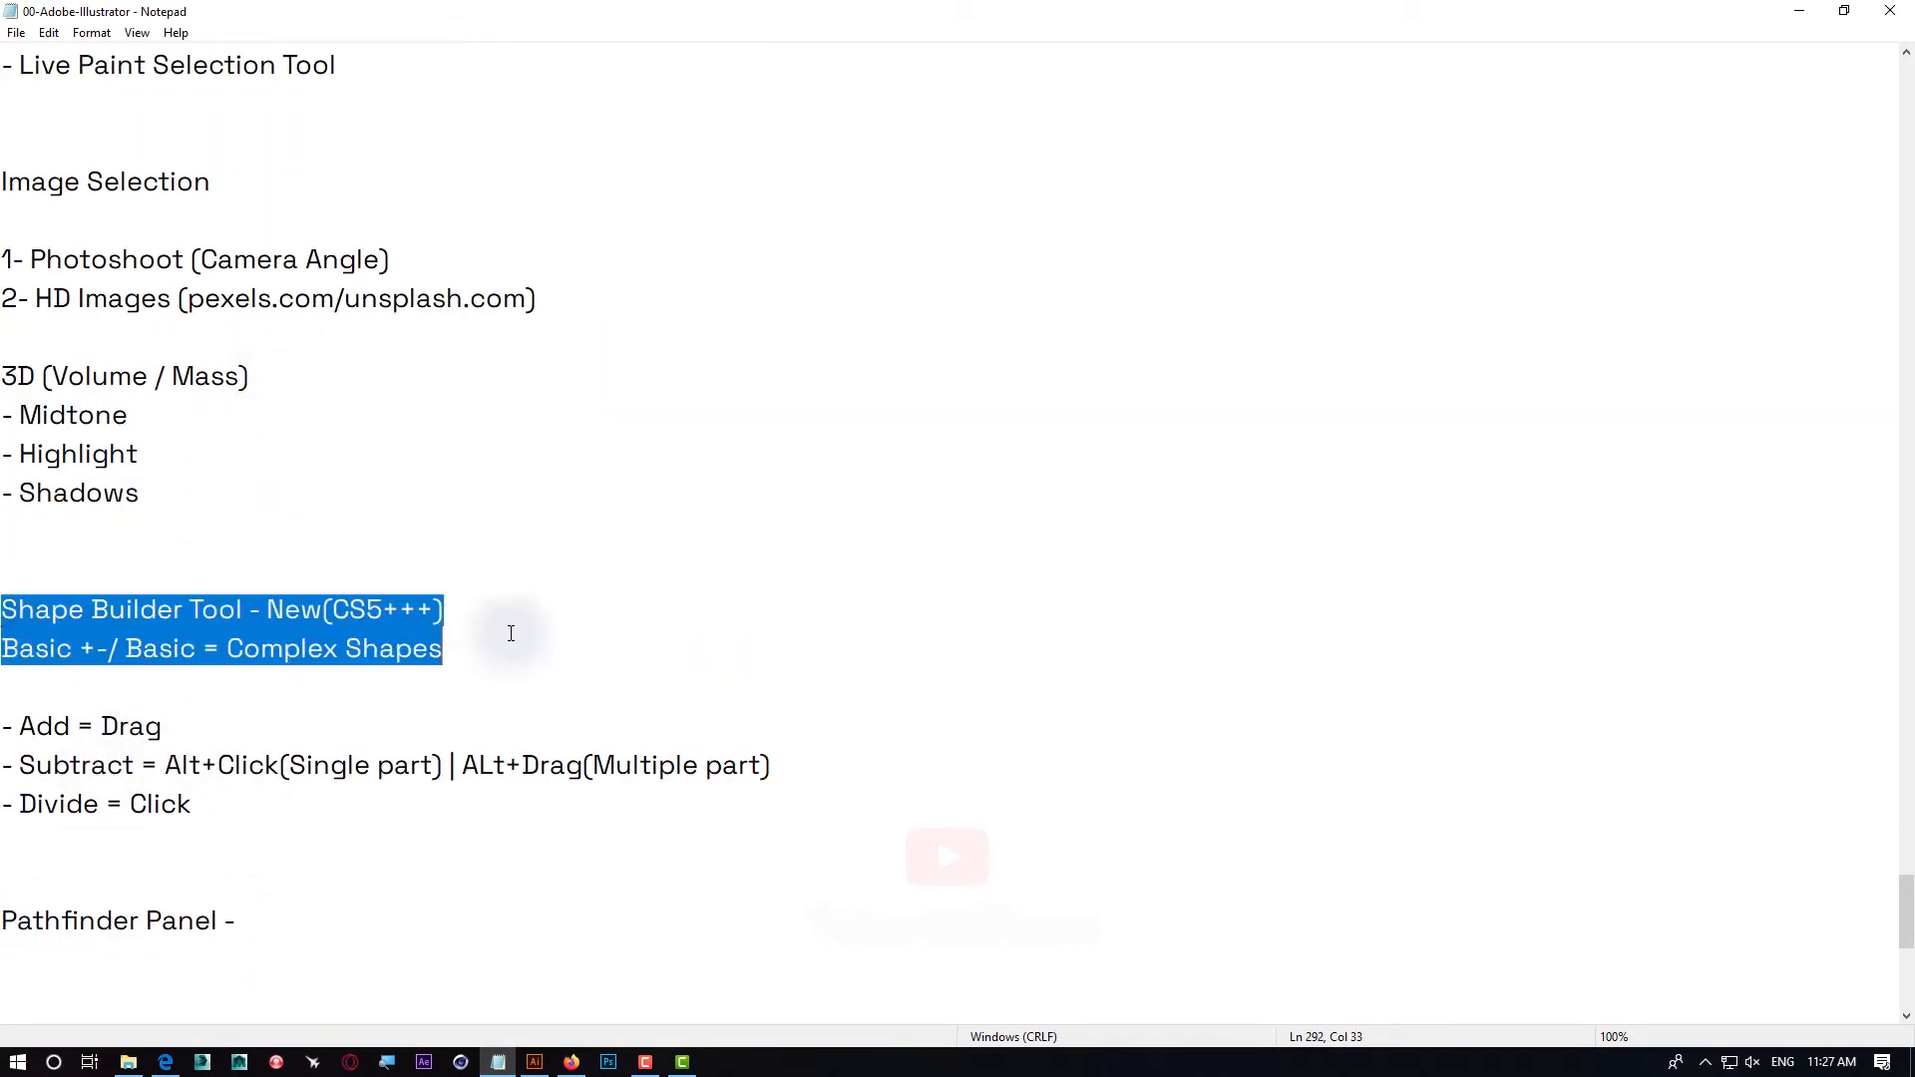
left_click(557, 651)
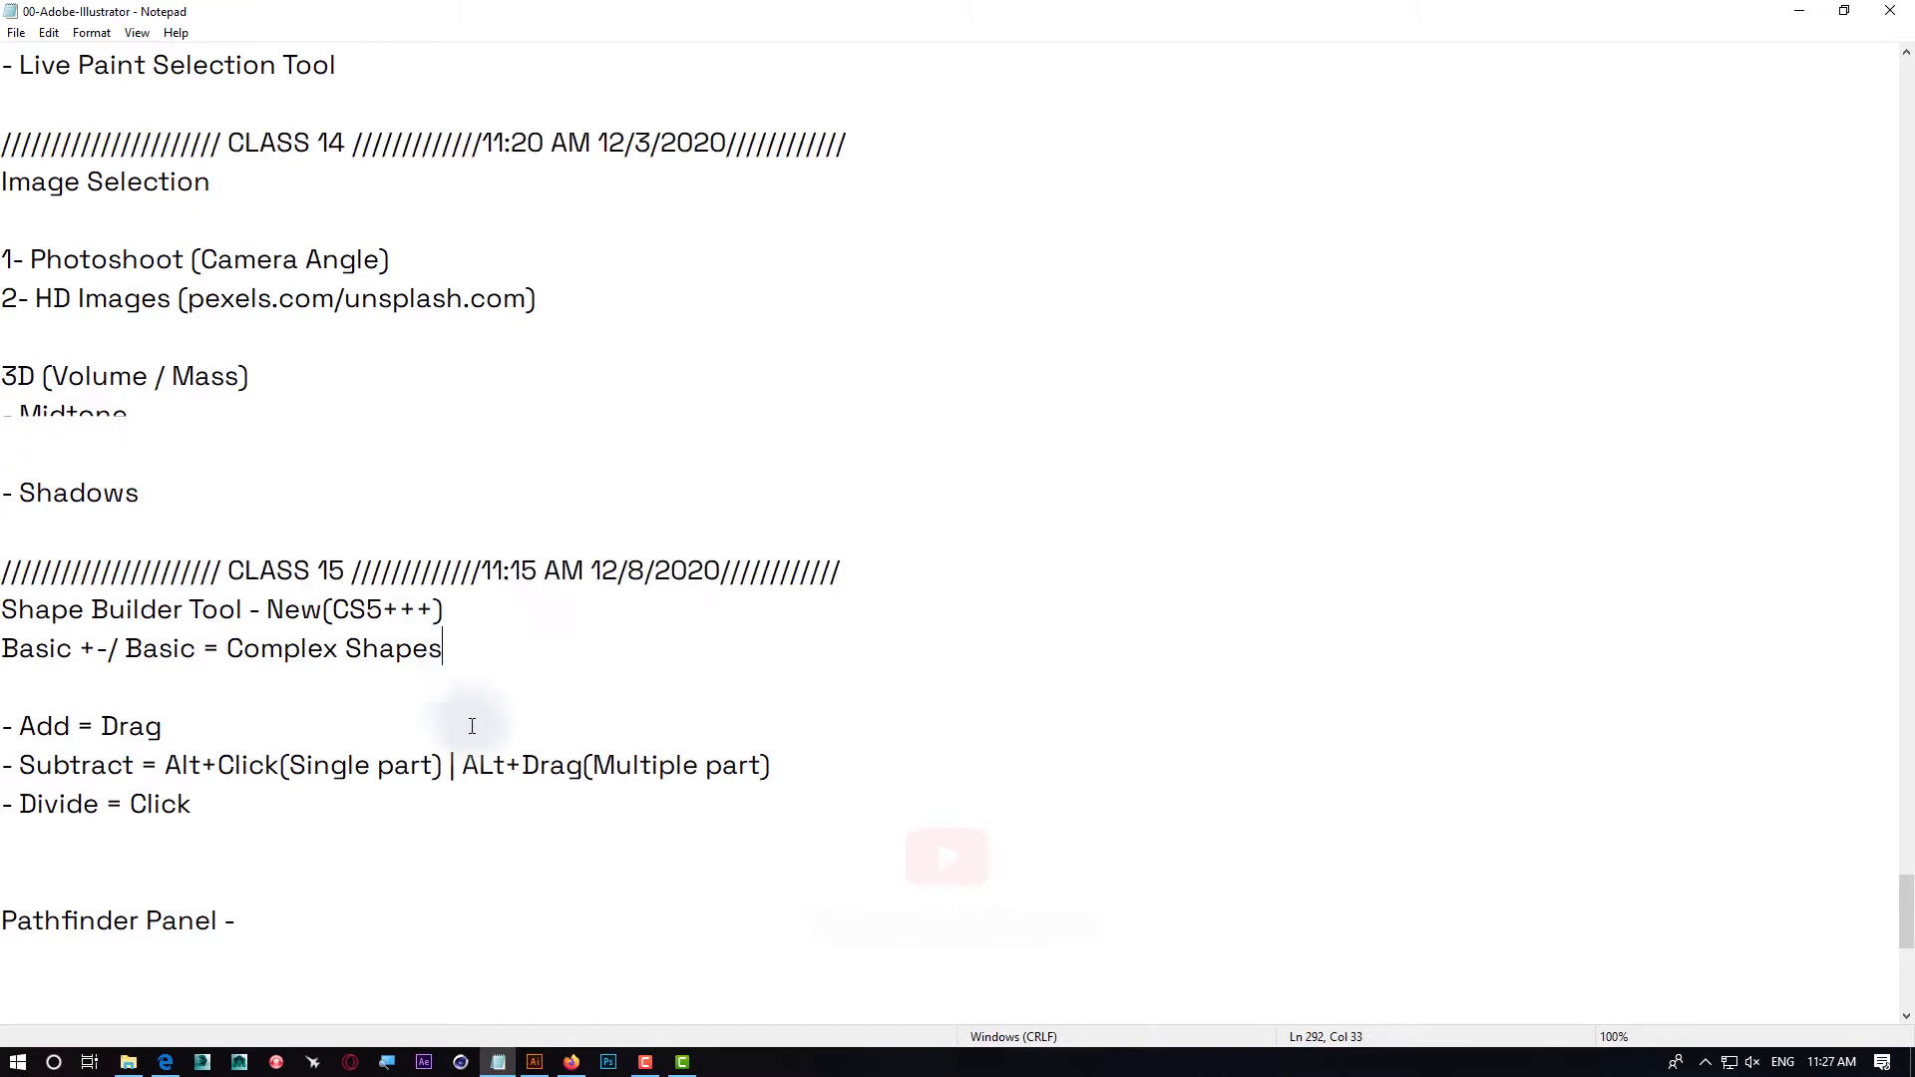
scroll(299, 738, "down", 1)
left_click(225, 755)
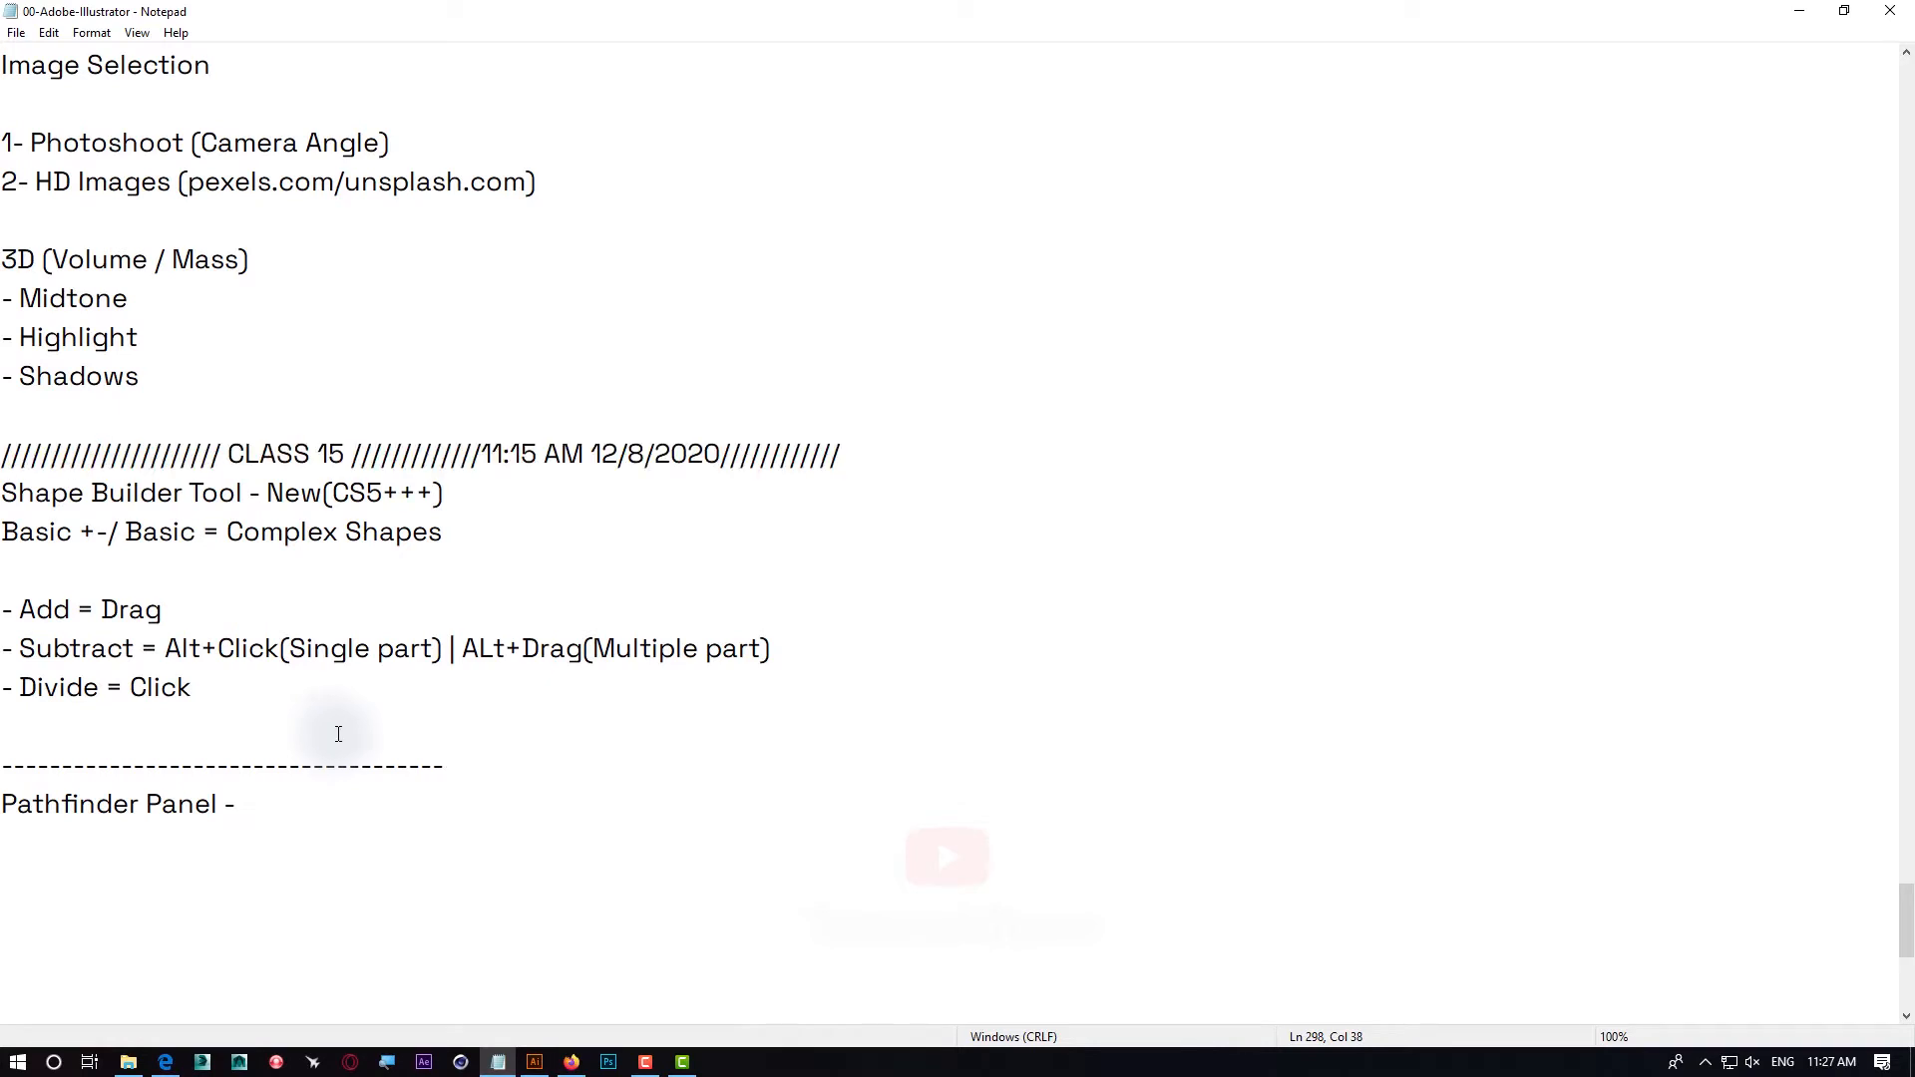
Switch to Illustrator, scale the logo group down to about 280 × 172 px and move it to the artboard's upper-left corner
left_click(535, 1063)
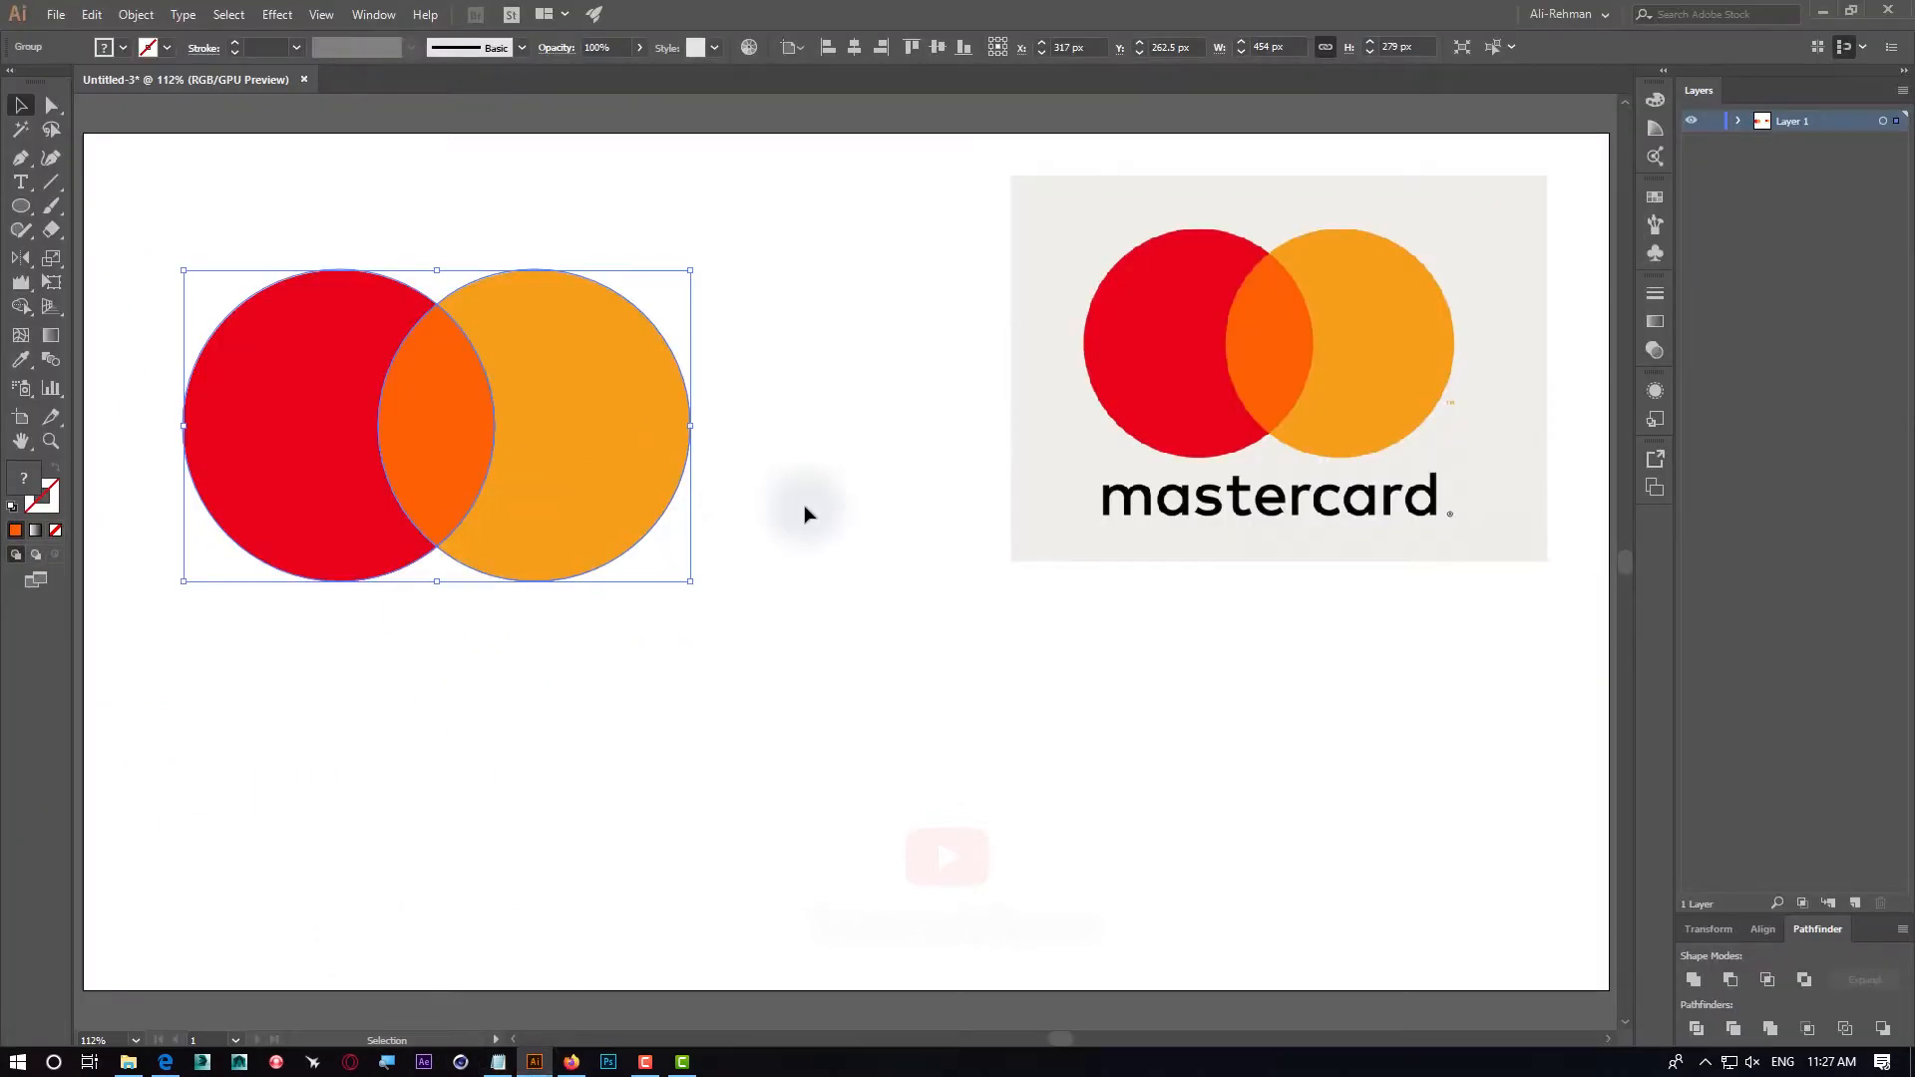
left_click(804, 509)
left_click(585, 482)
left_click_drag(694, 585, 496, 462)
left_click_drag(308, 402, 272, 299)
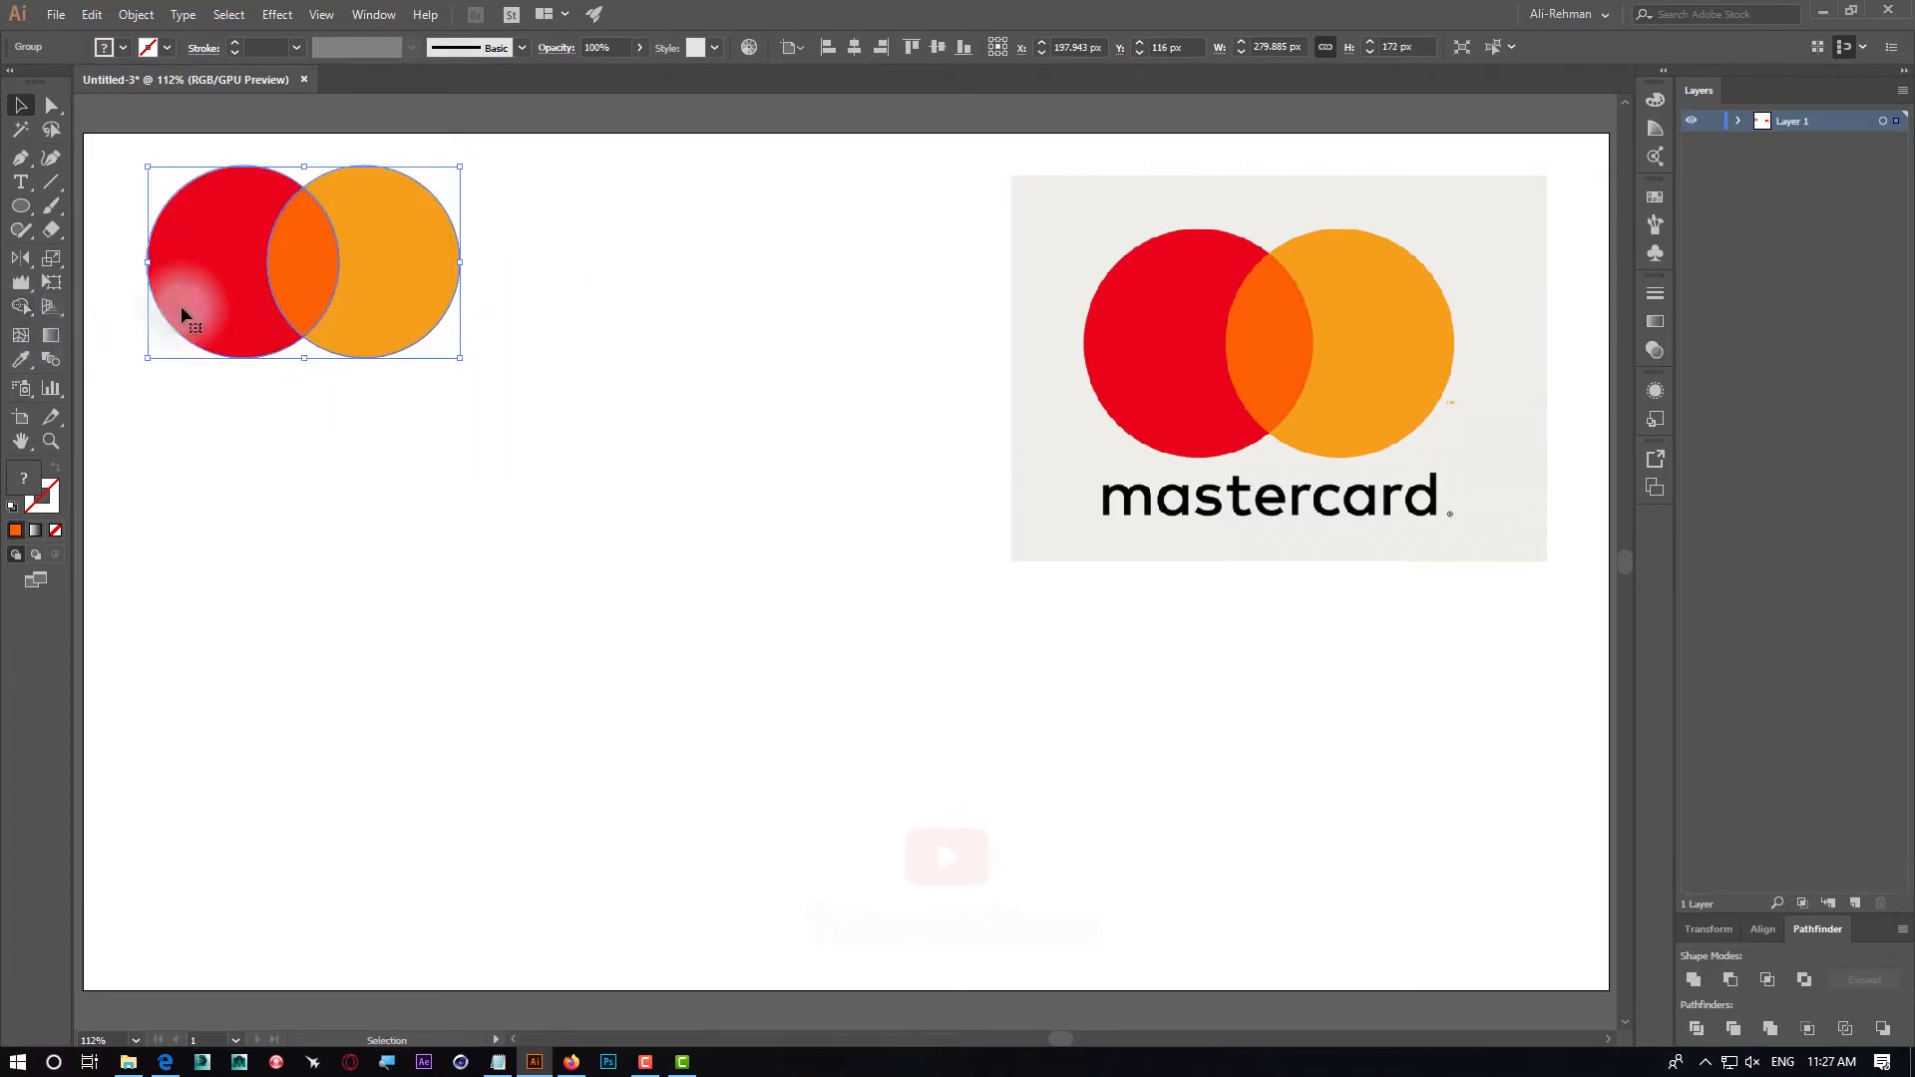
left_click(791, 573)
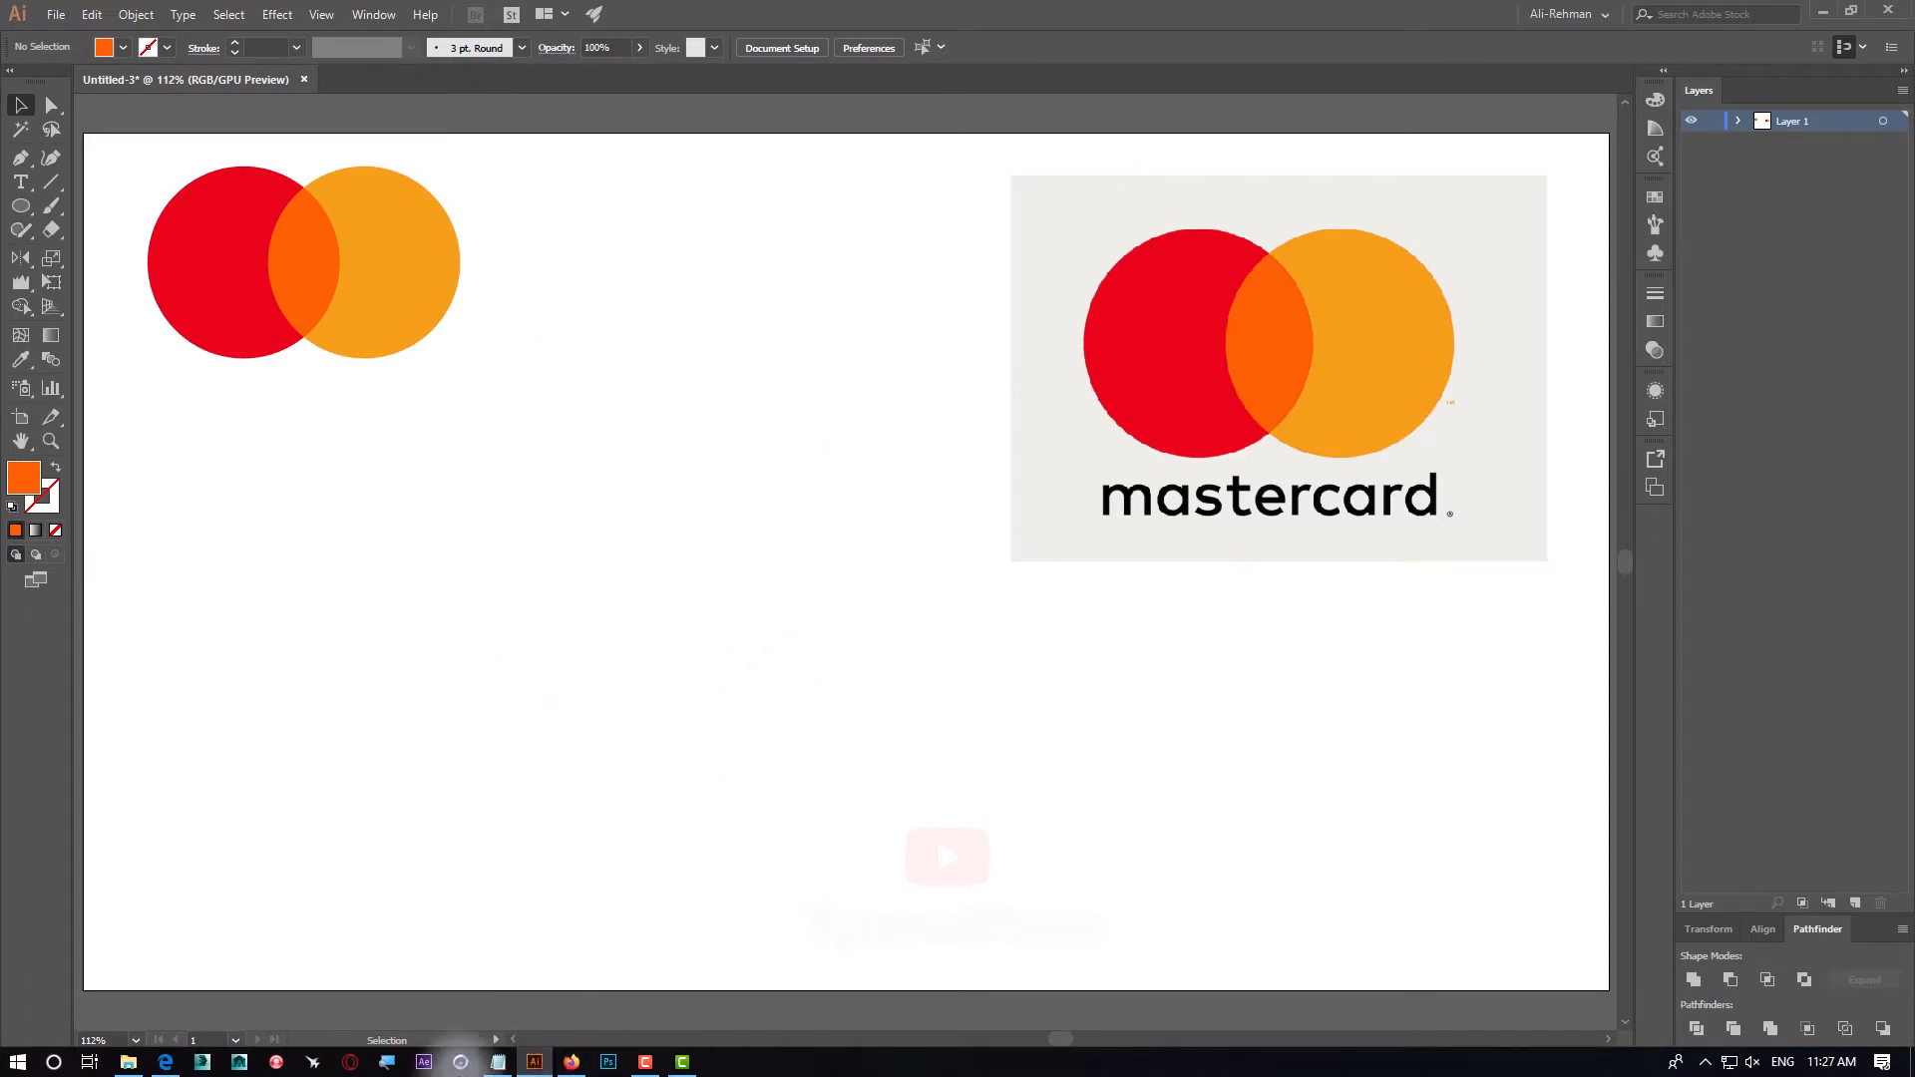
Draw an upright orange rectangle about 108 × 282 px below the logo group and round its corners to a 54 px radius
left_click(22, 208)
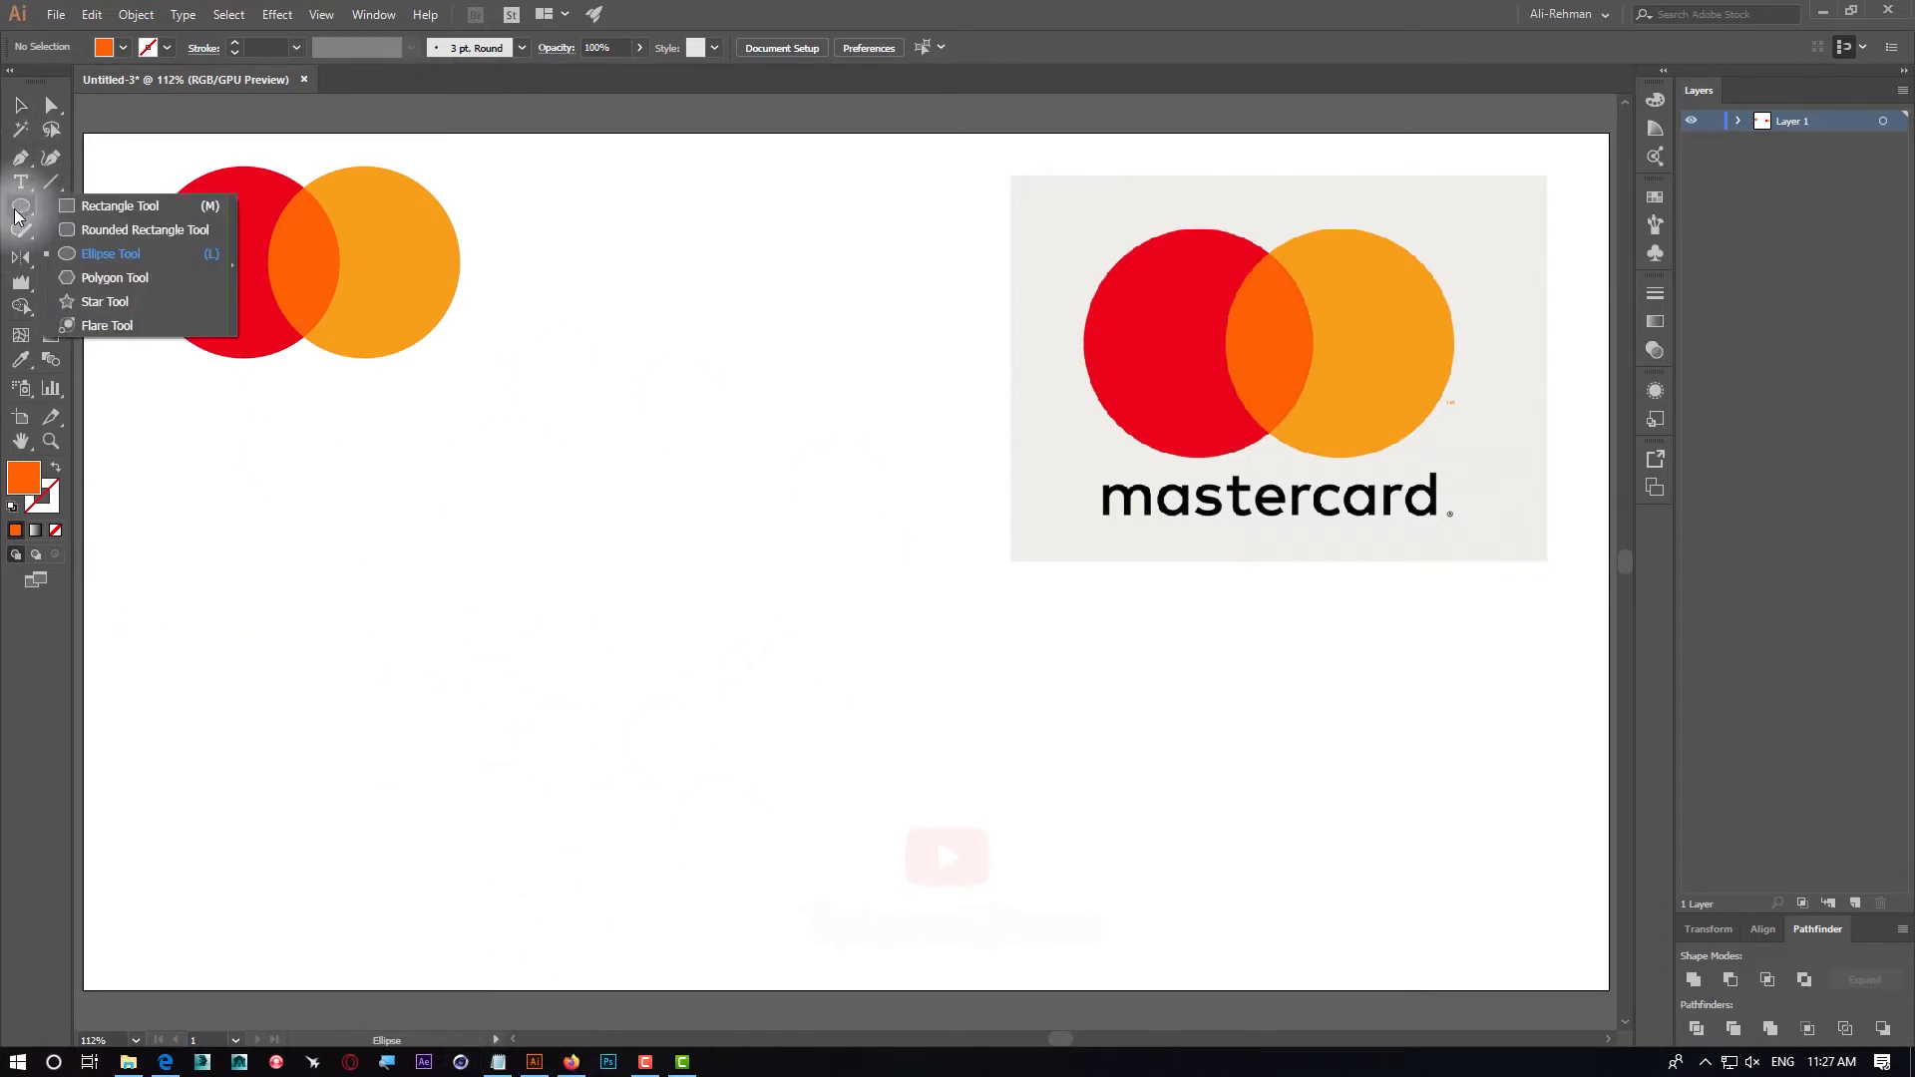
left_click(98, 206)
mouse_move(291, 453)
left_mouse_down()
mouse_move(437, 789)
mouse_move(414, 766)
left_mouse_up()
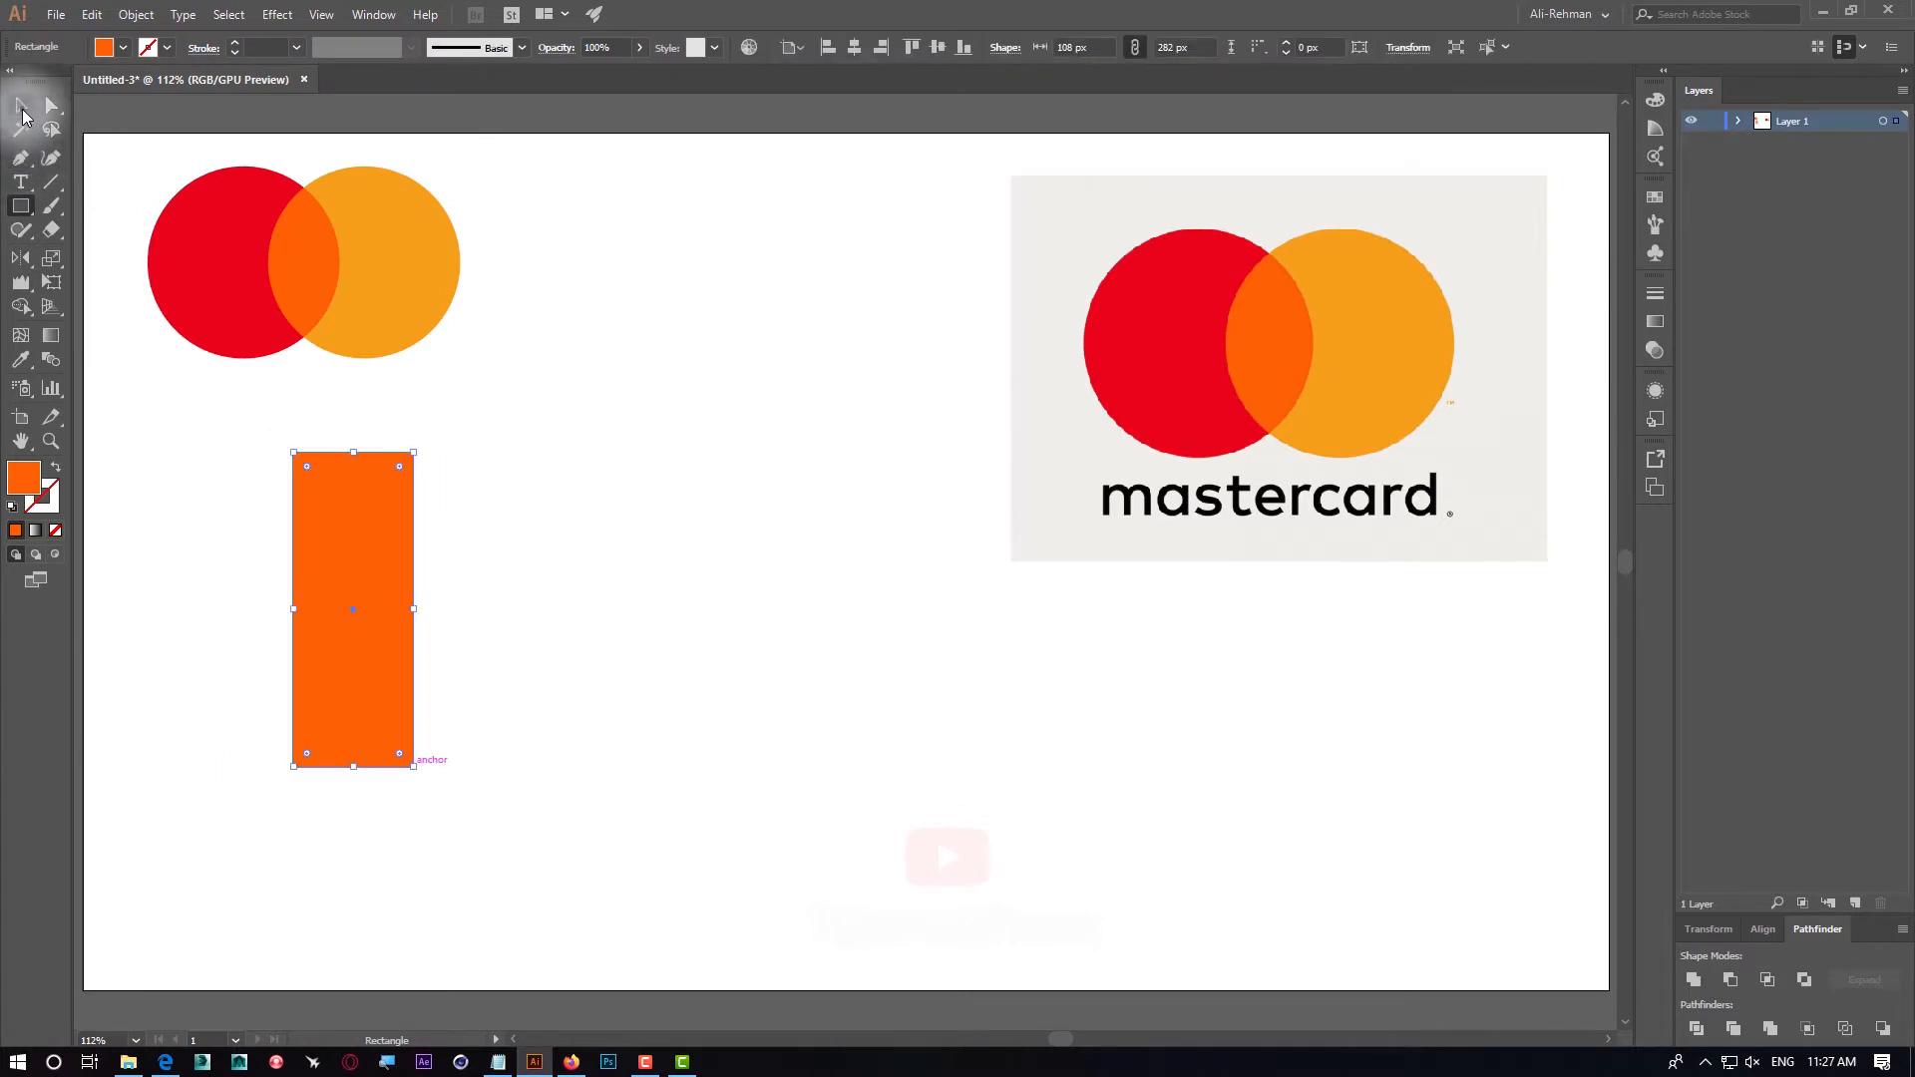
left_click(21, 107)
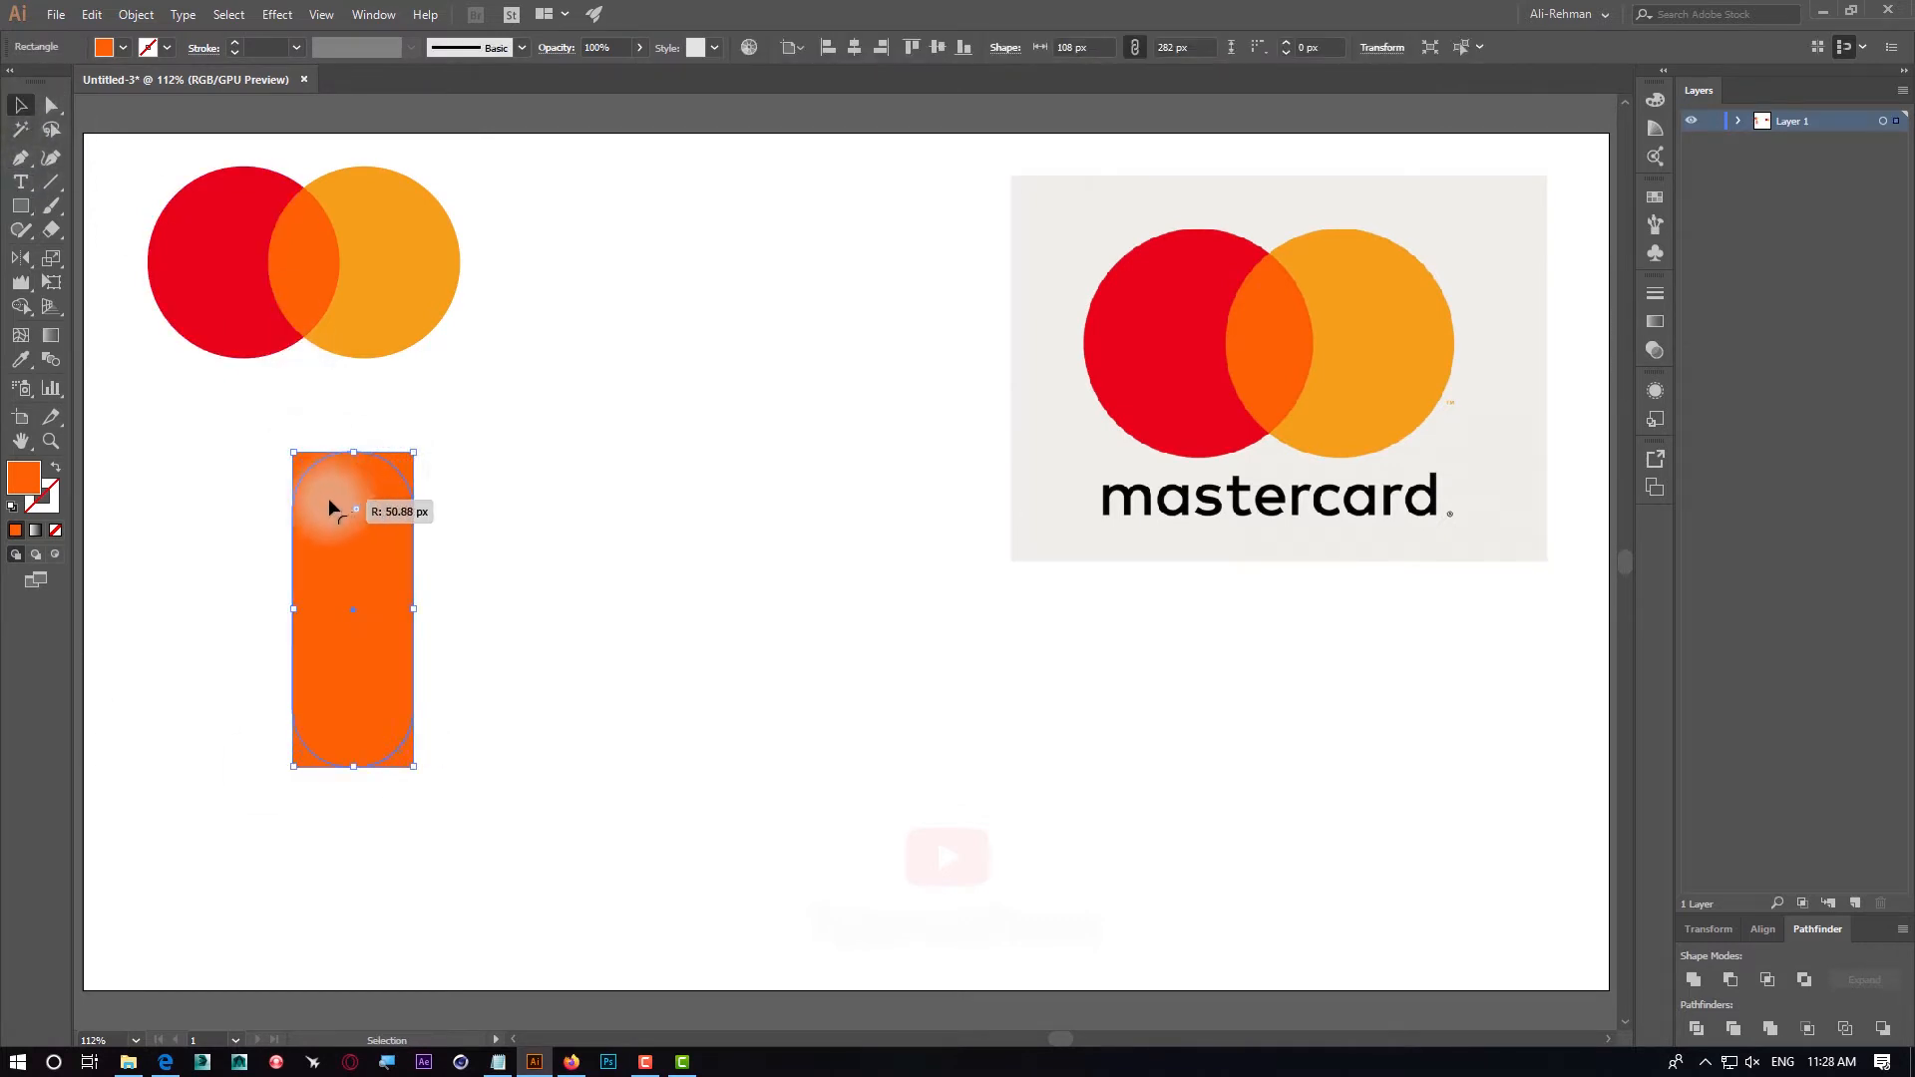
left_click_drag(220, 573, 221, 575)
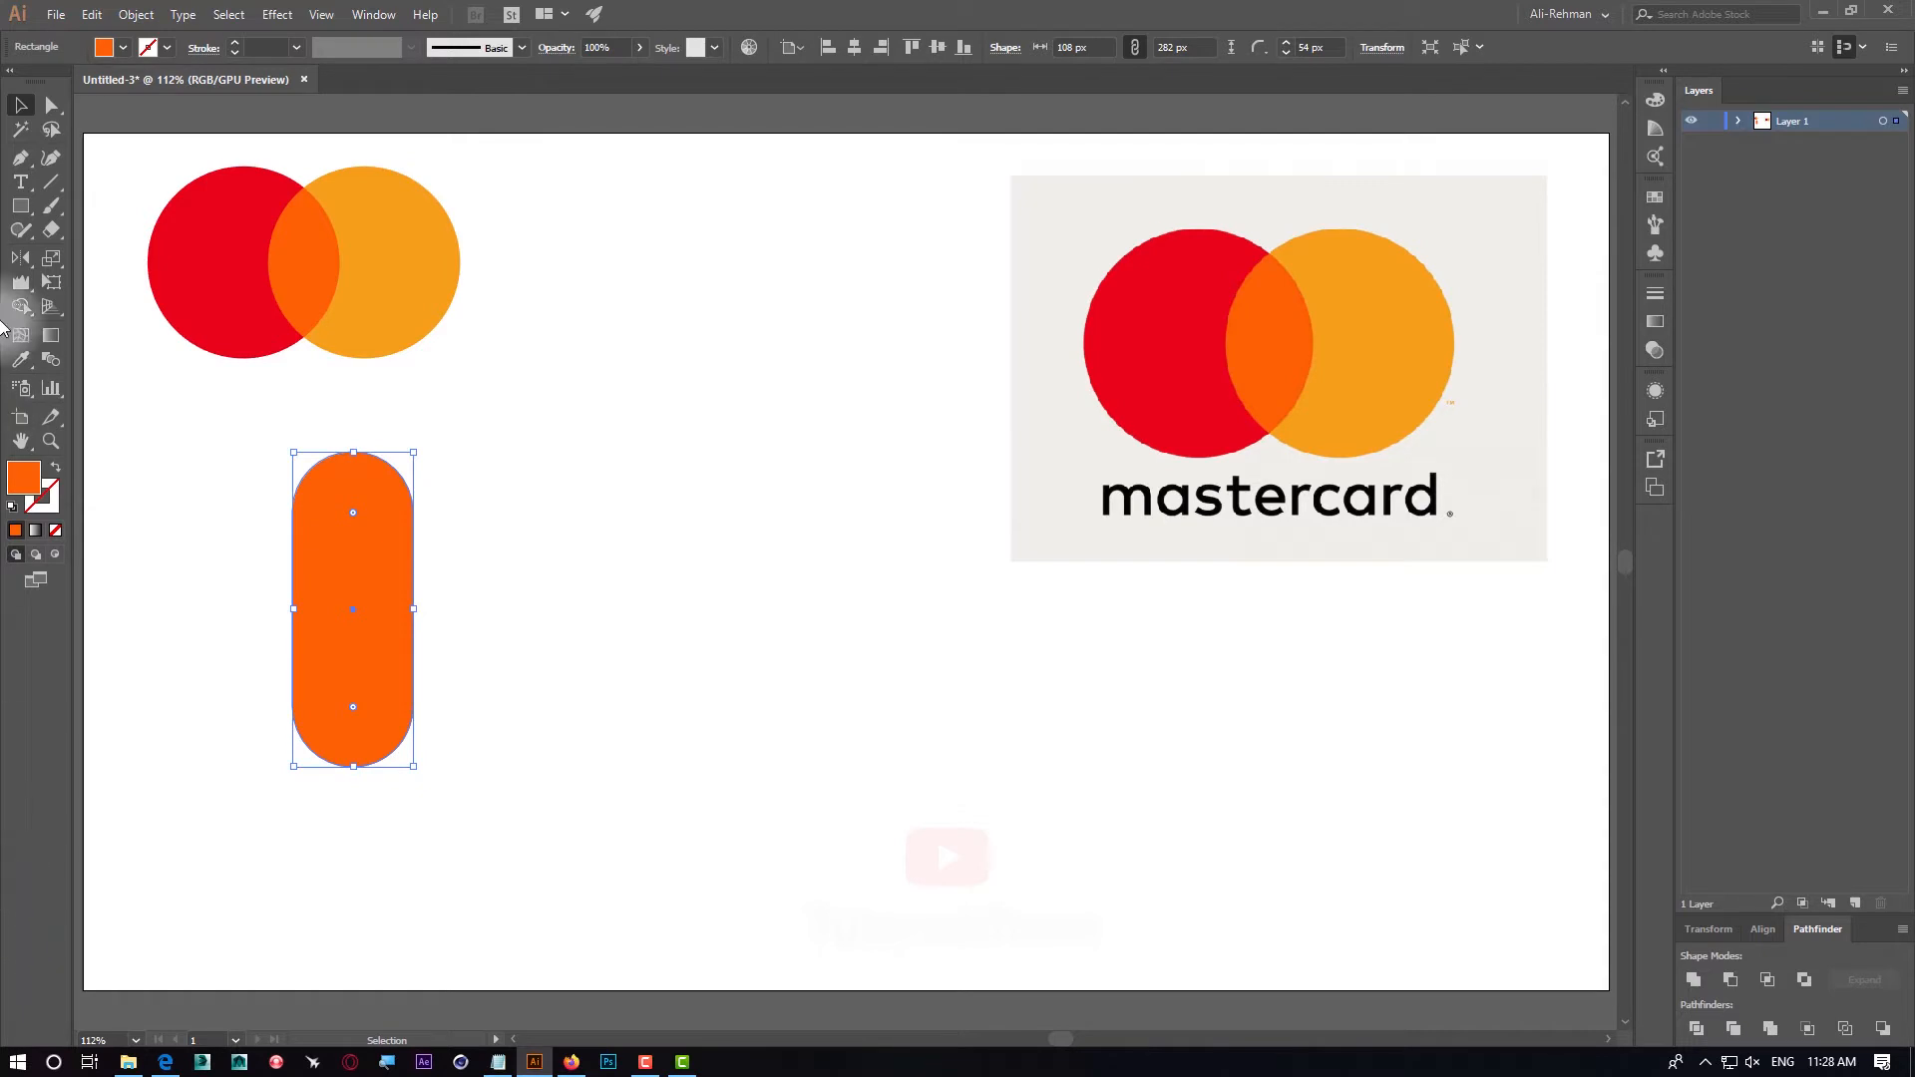
Rotate the orange rounded rectangle to a 45° diagonal and add a copy rotated the opposite way, forming an X
left_click(21, 106)
left_click(366, 489)
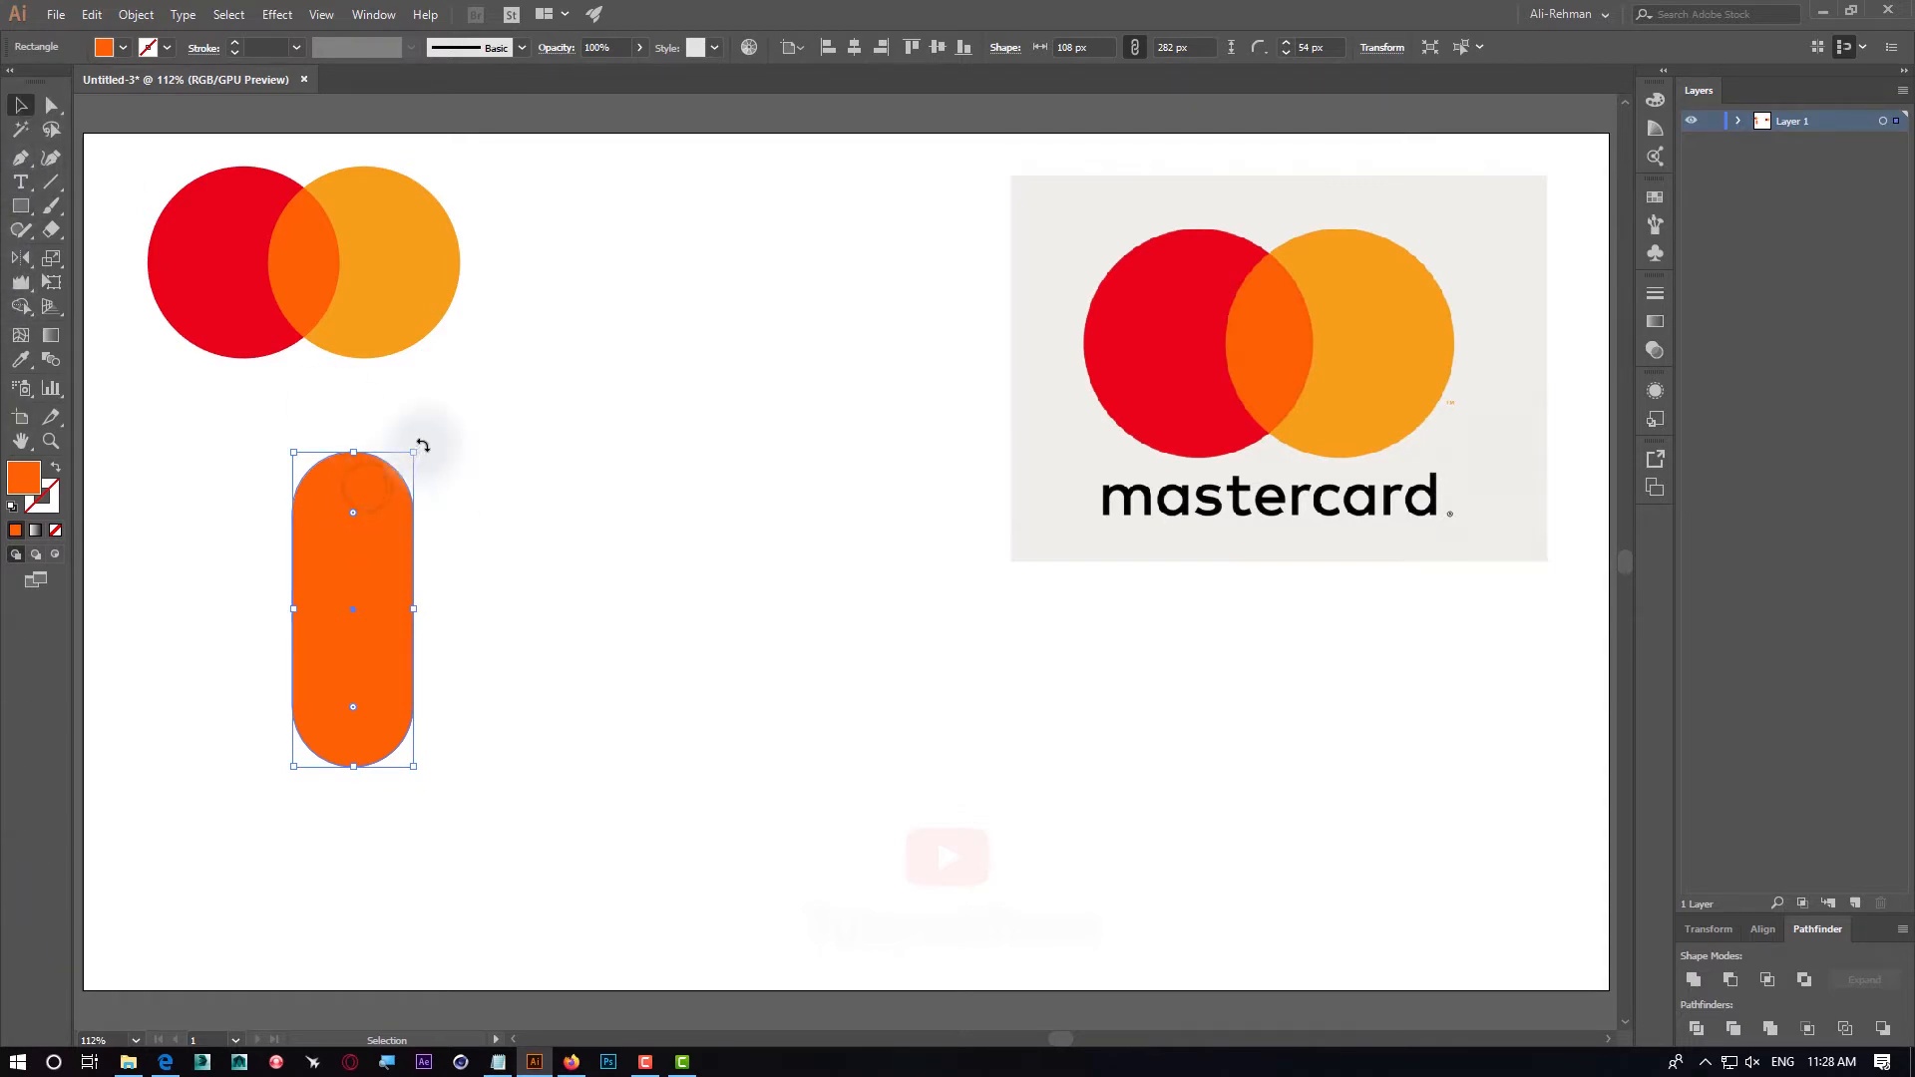
left_click_drag(423, 445, 296, 452)
left_click(282, 547)
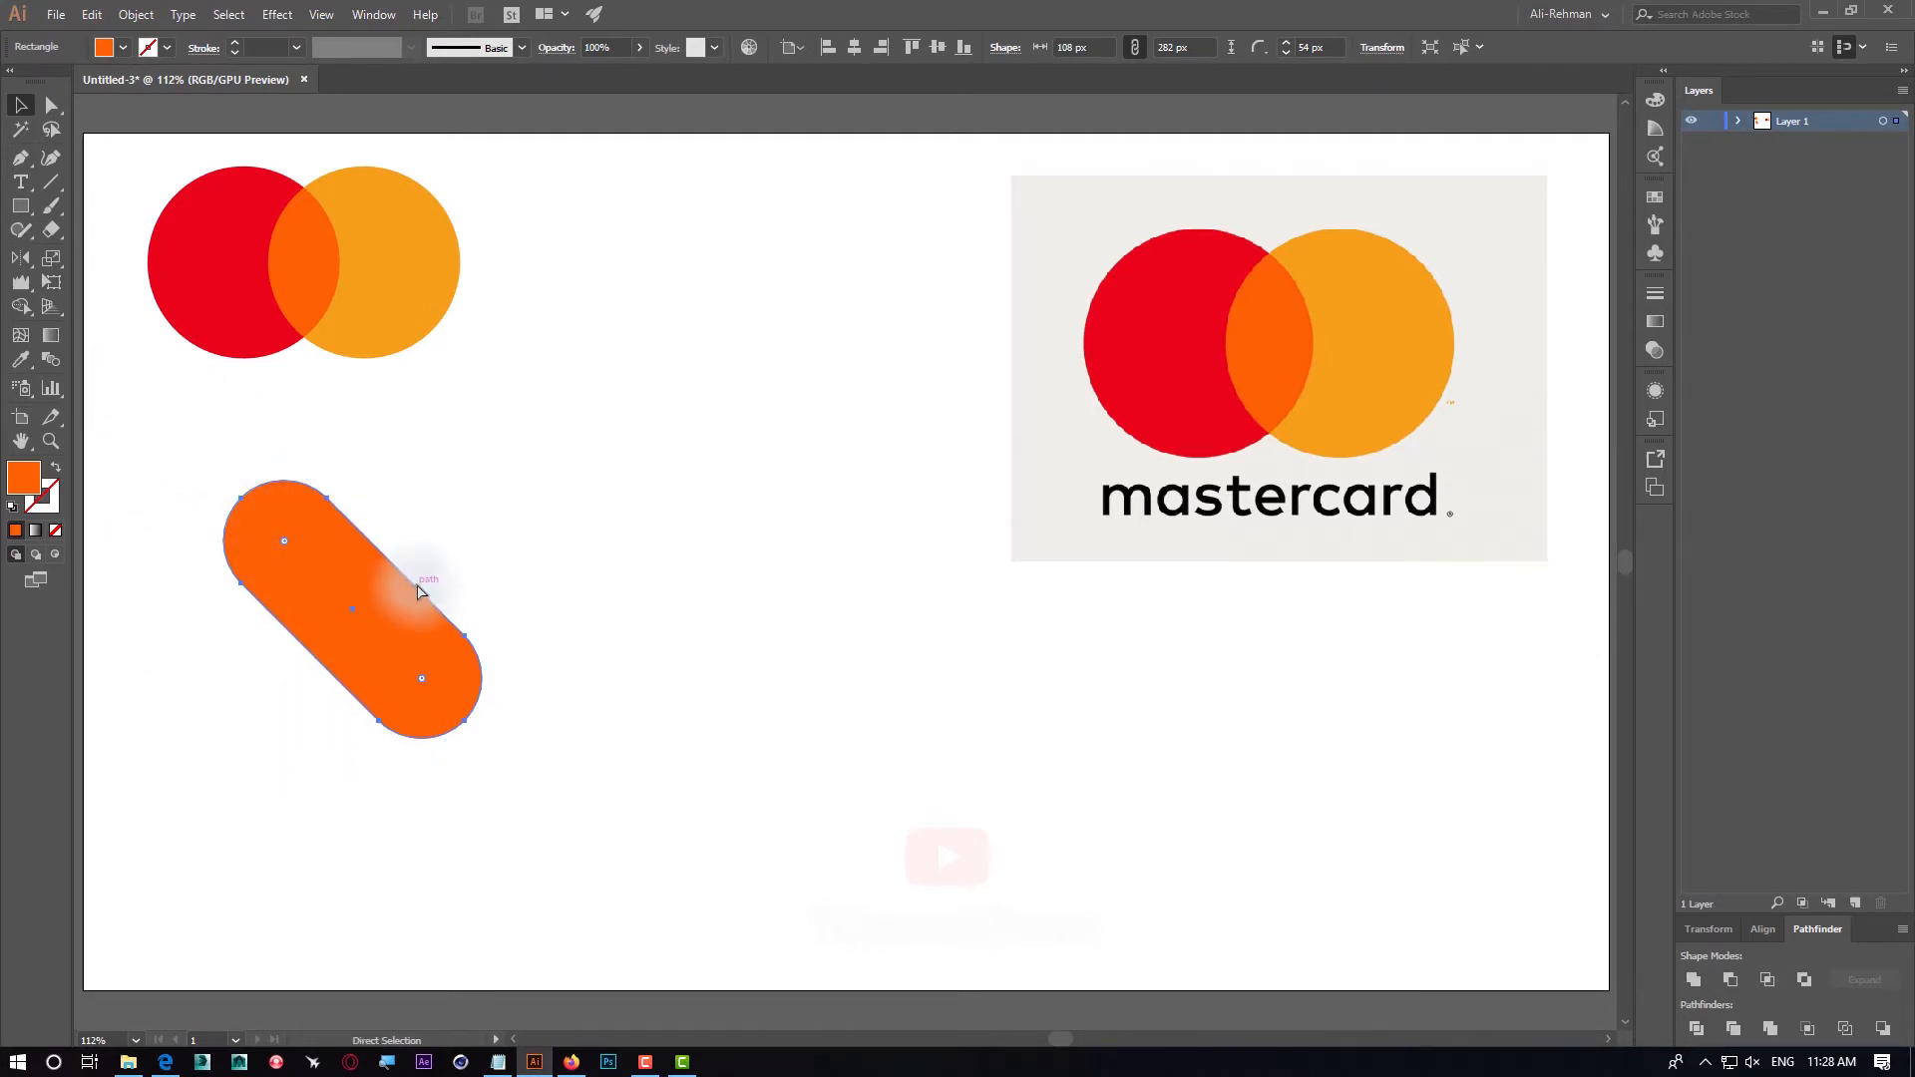
key("v")
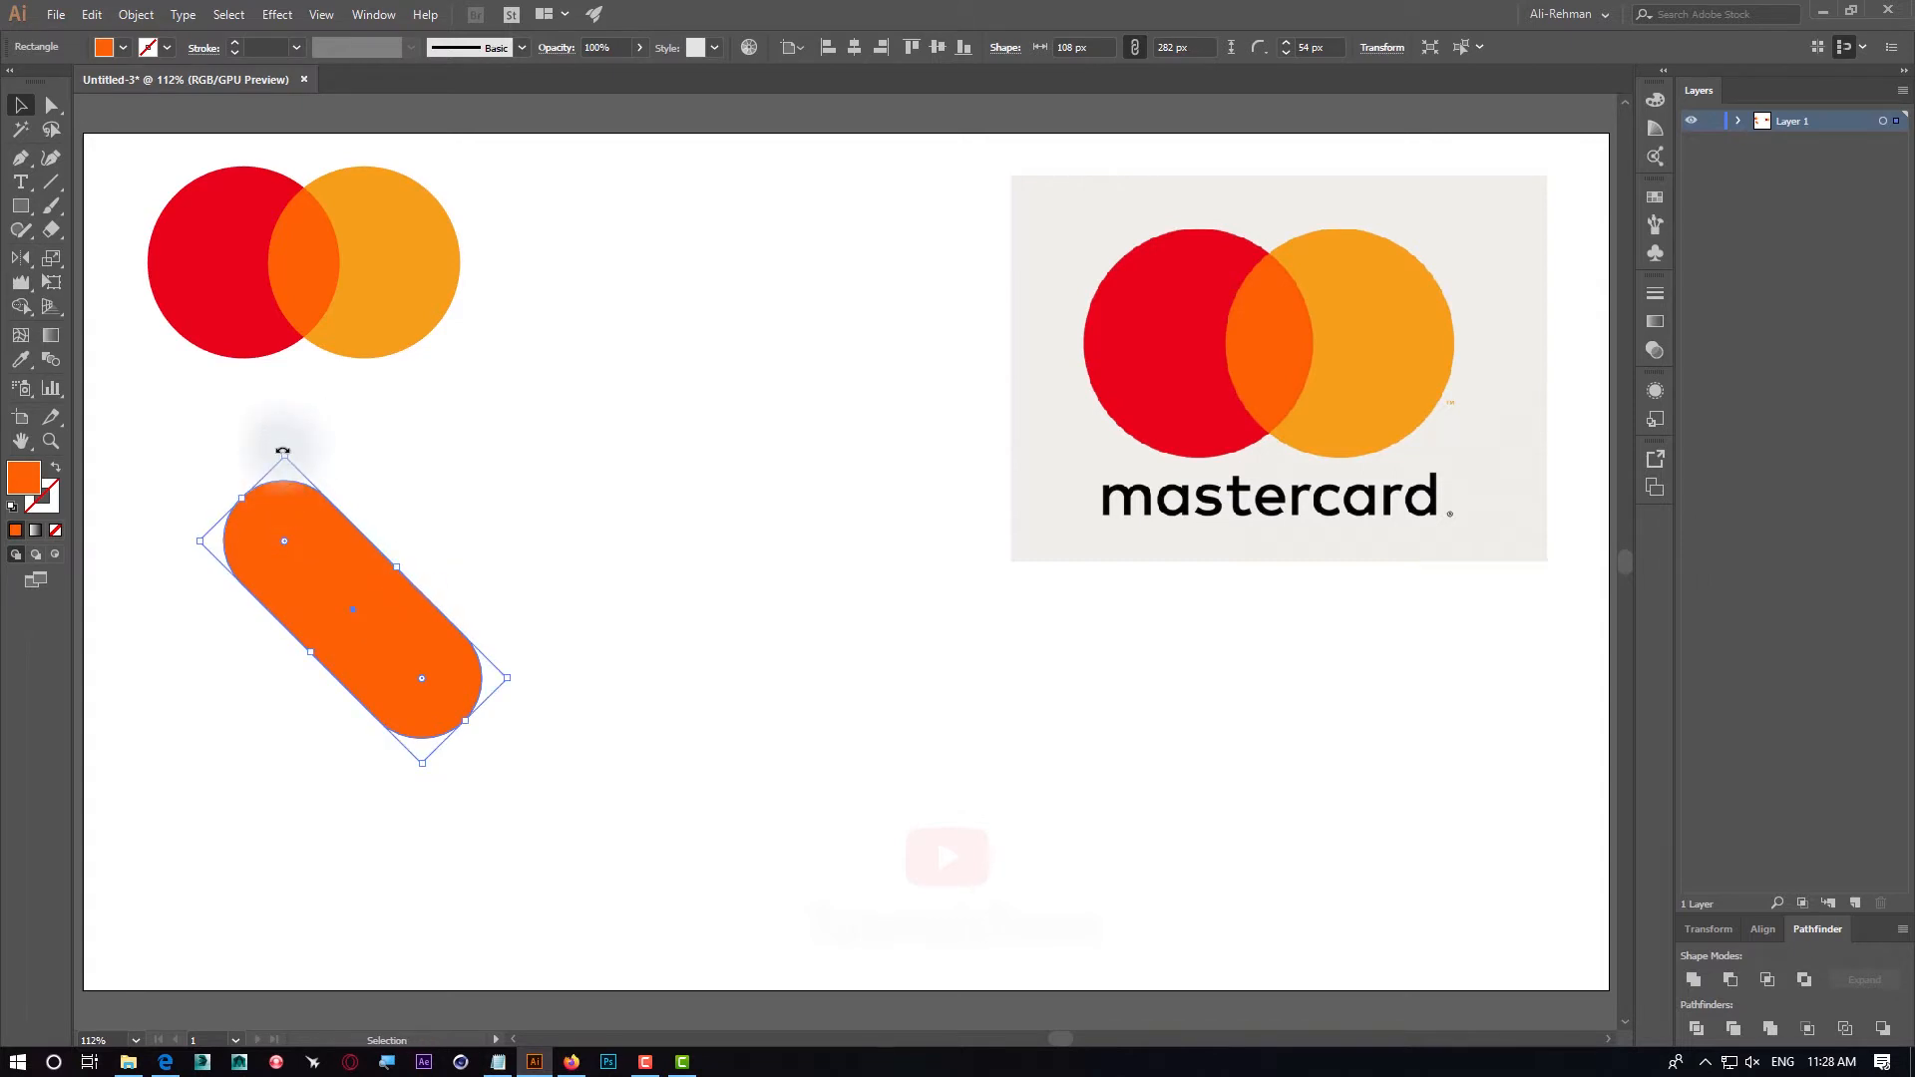
left_click_drag(291, 445, 519, 521)
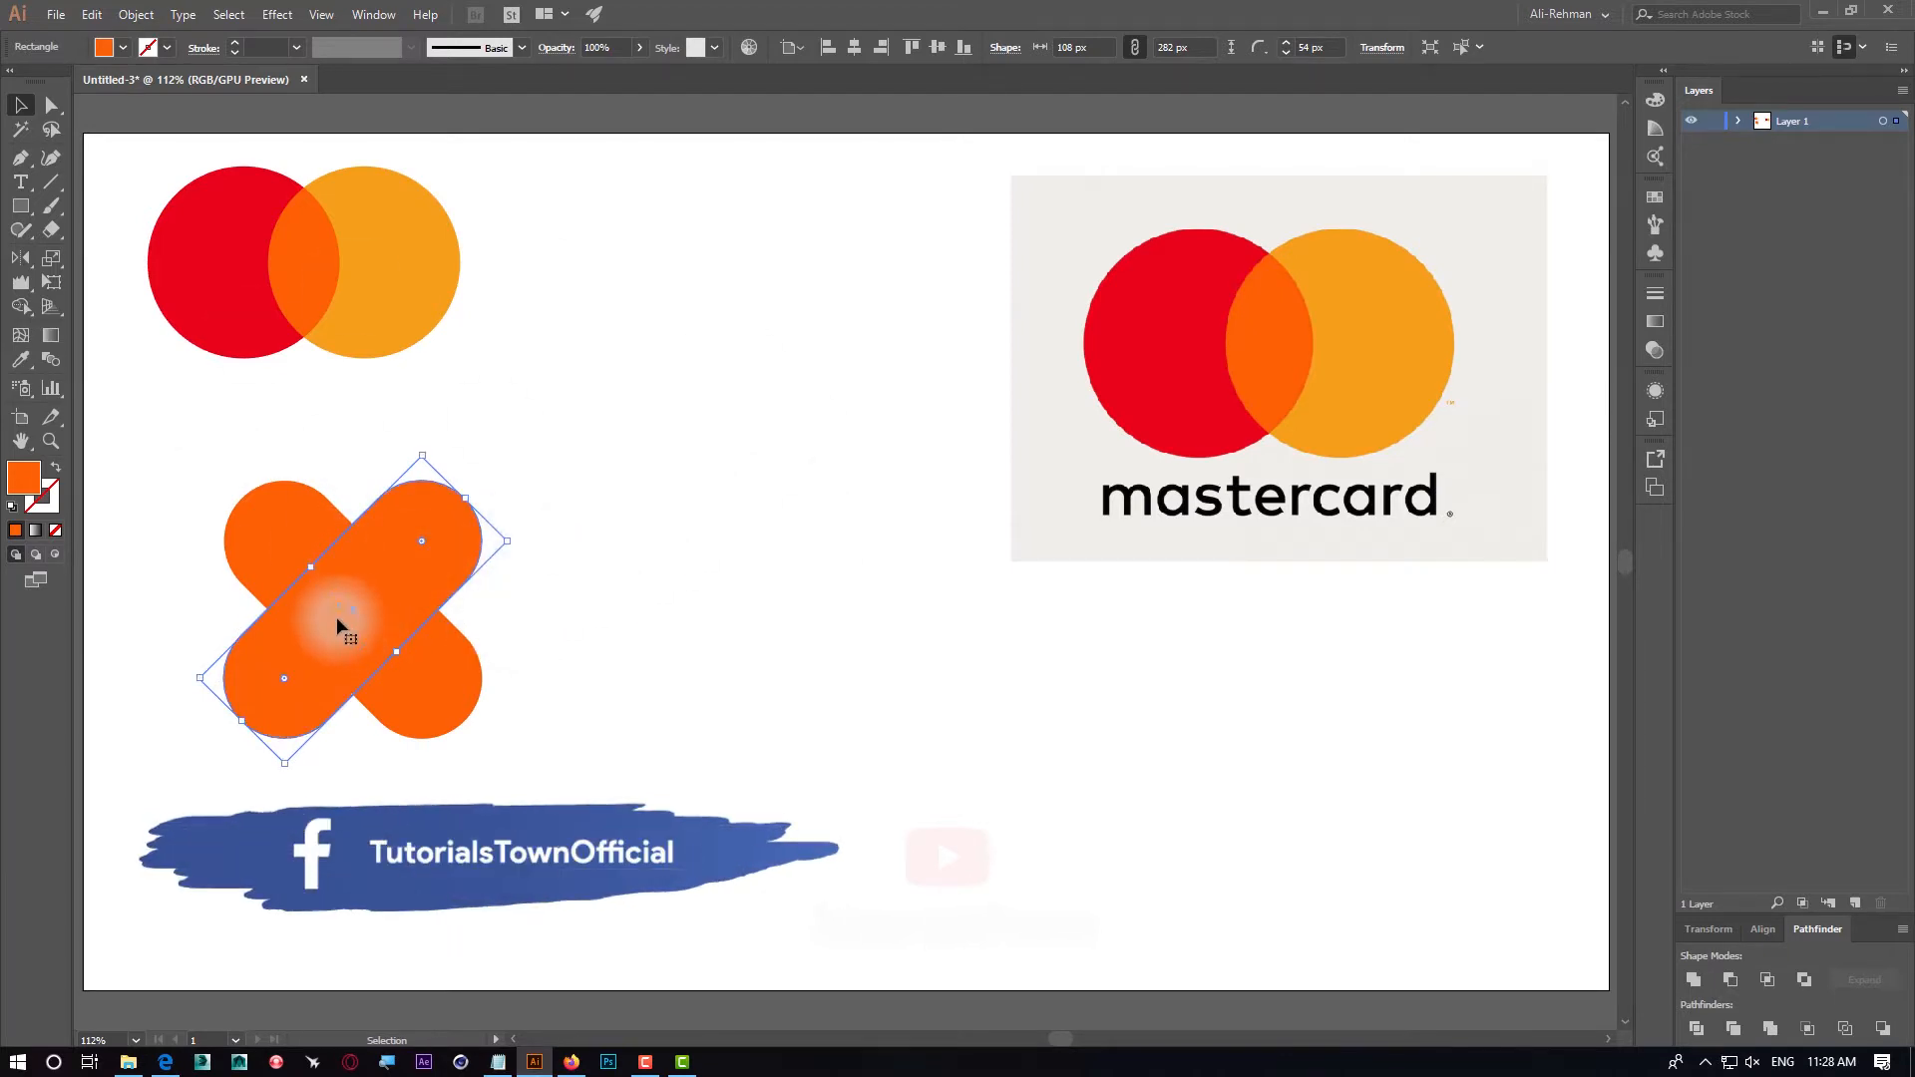
Shift the rotated copy sideways so the upper ends of the two rounded bars form the lobes of a heart
left_click_drag(246, 402, 459, 677)
left_click(760, 544)
left_click_drag(348, 747, 414, 414)
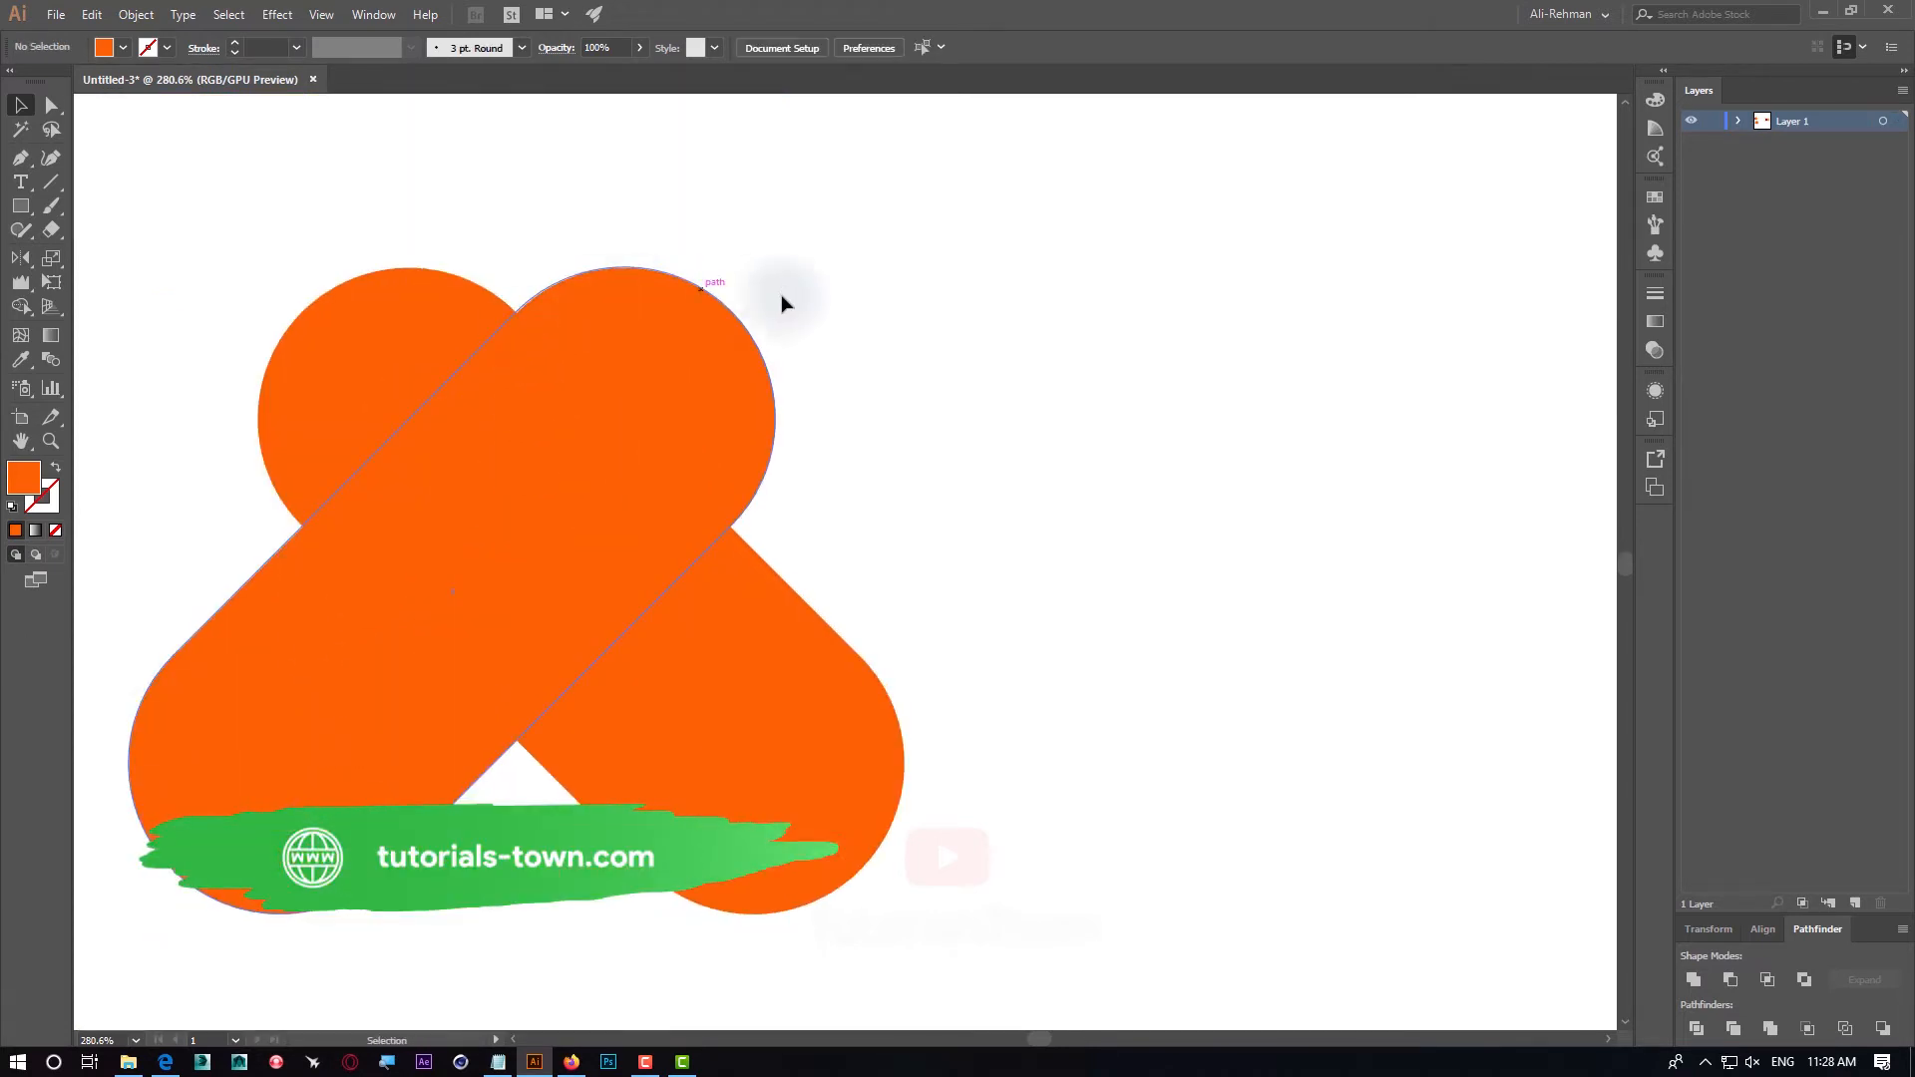
Select both crossed bars and remove their two protruding lower arms with the Shape Builder tool
left_click(612, 389)
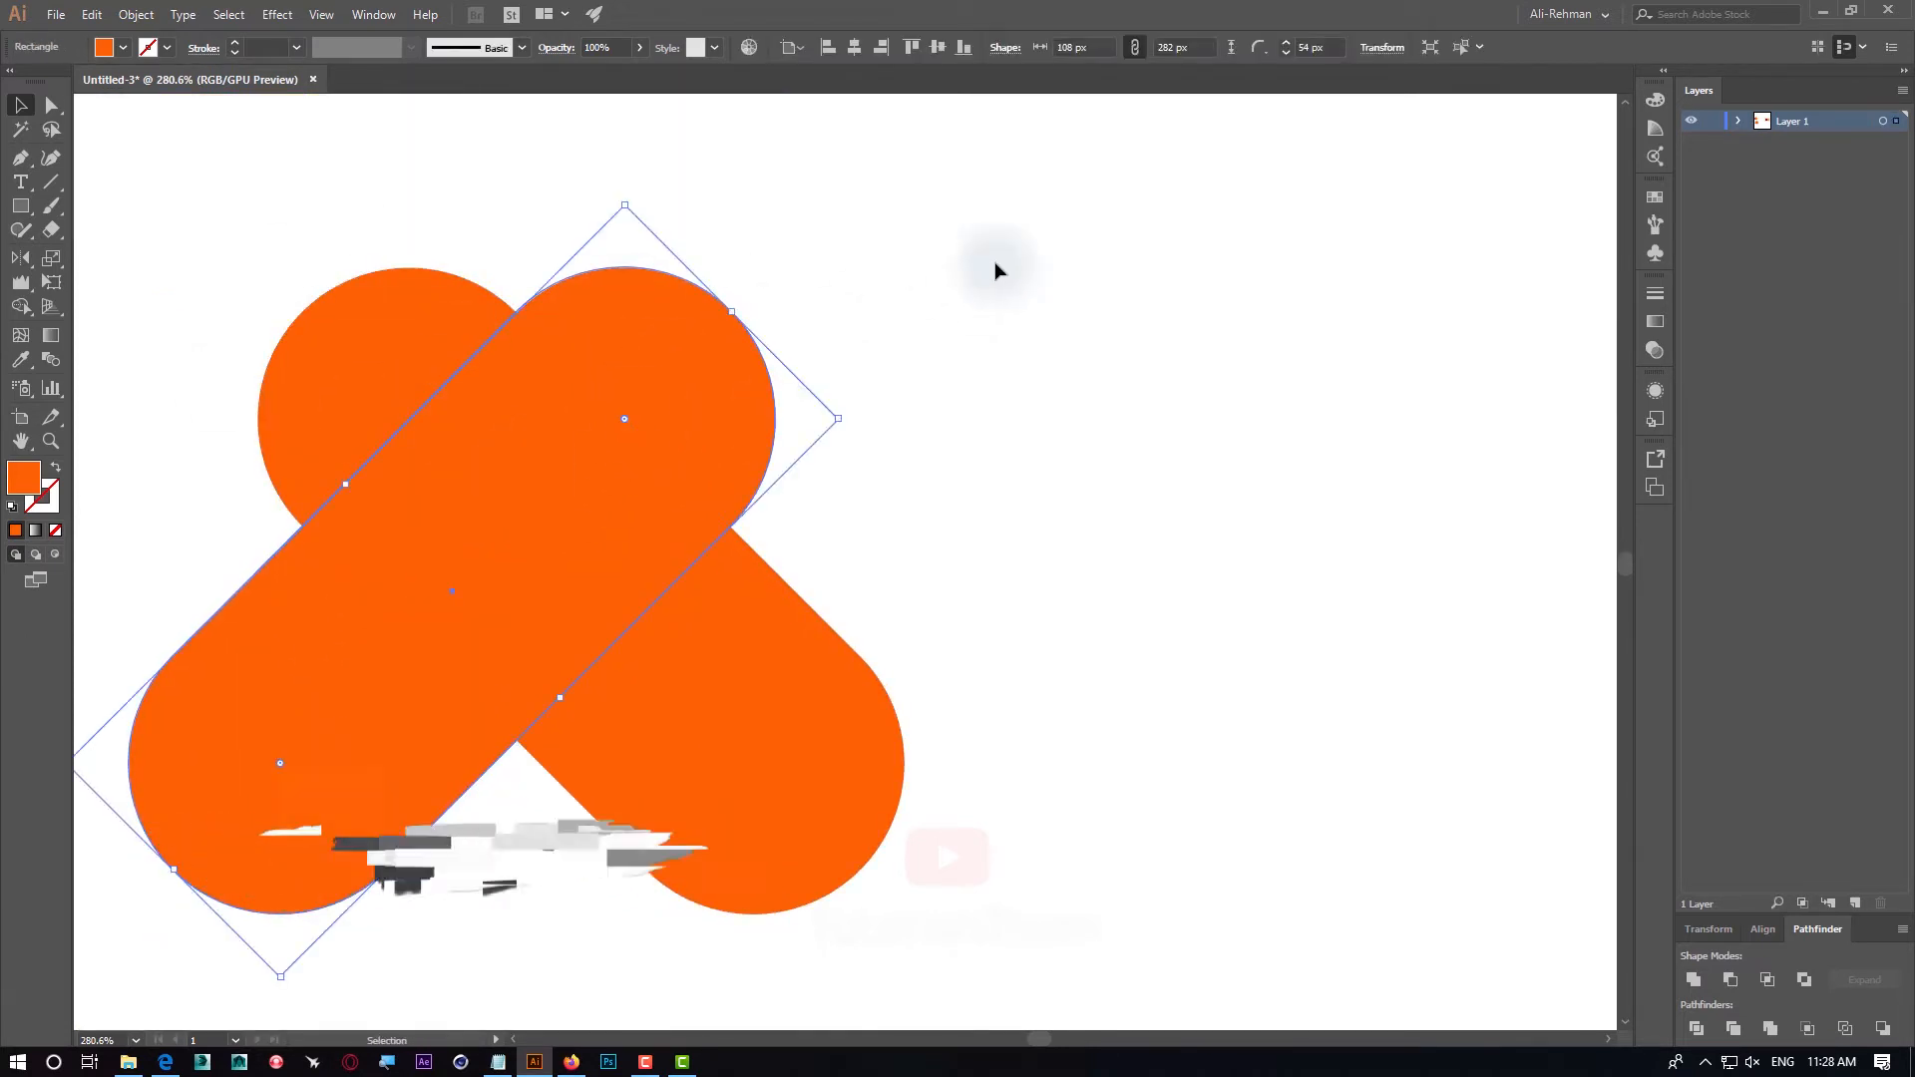
left_click_drag(998, 266, 382, 700)
left_click_drag(579, 694, 576, 581)
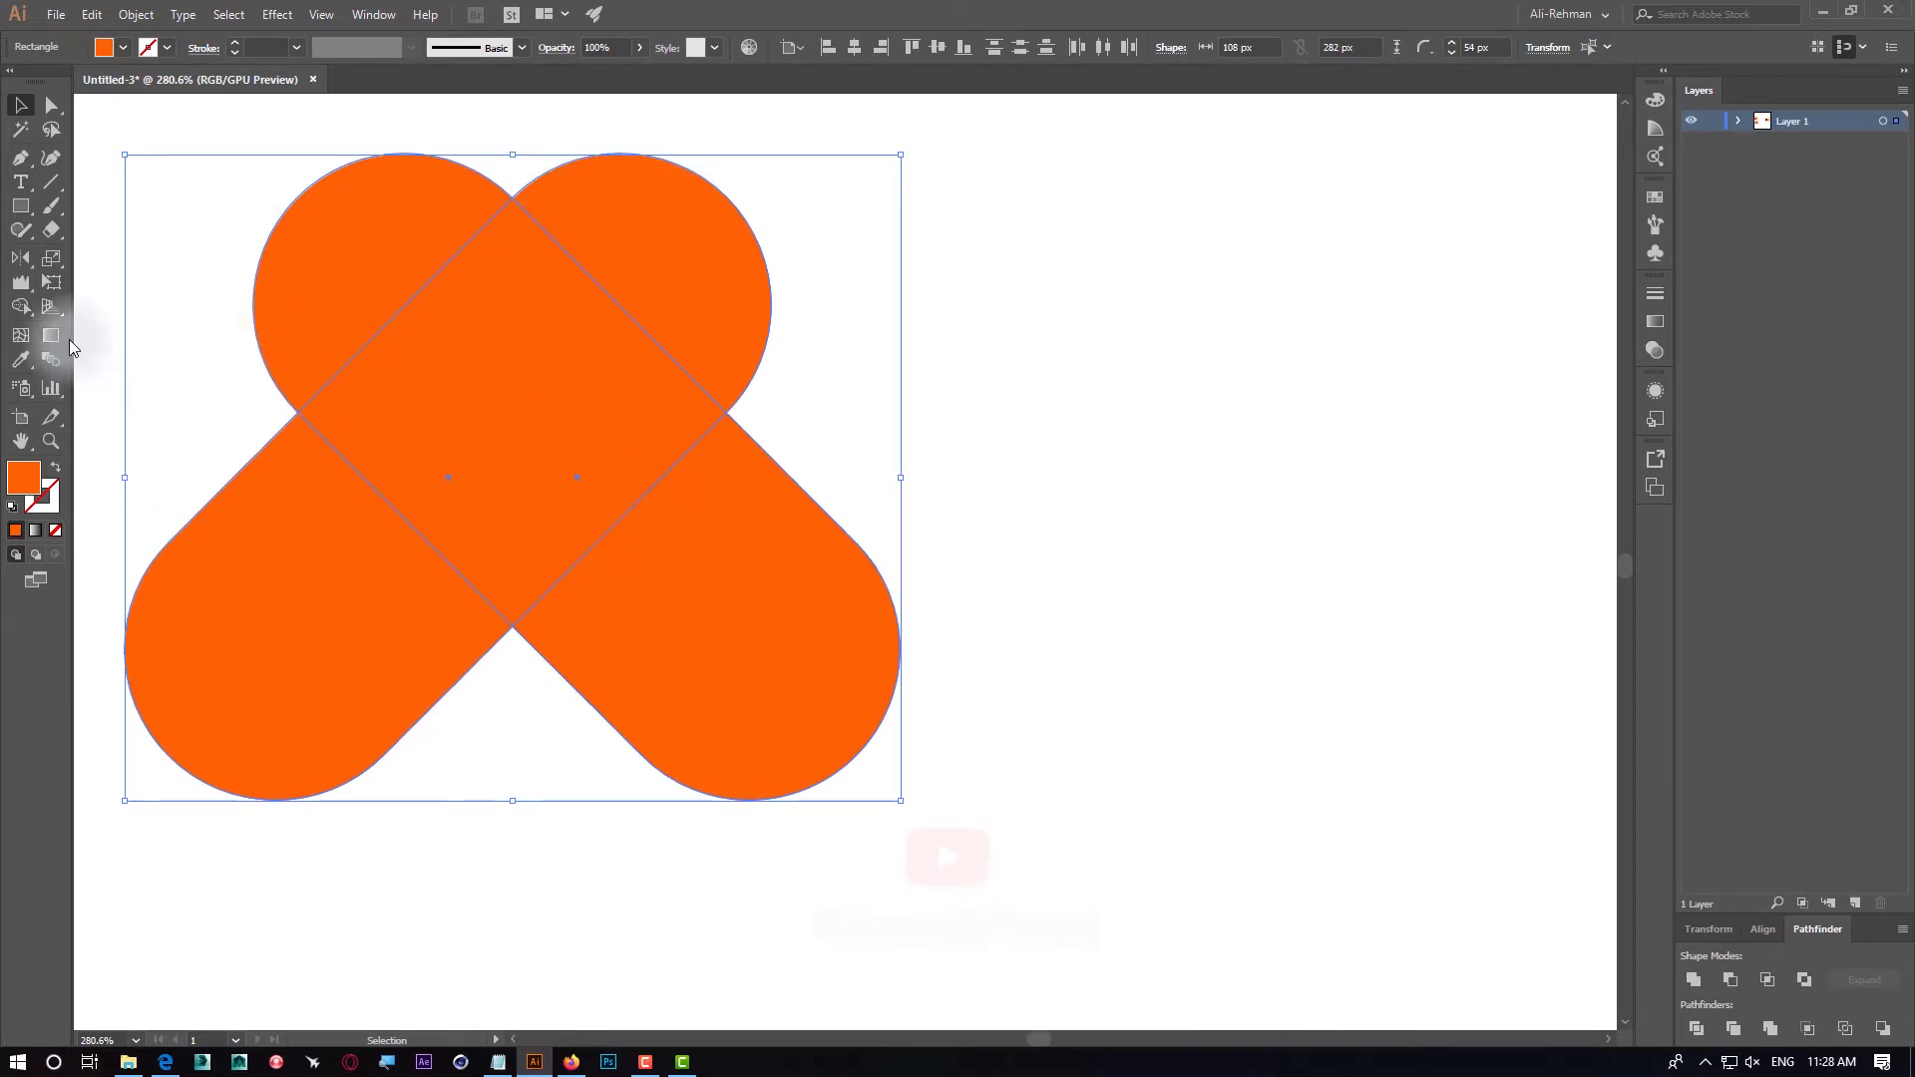
left_click(18, 308)
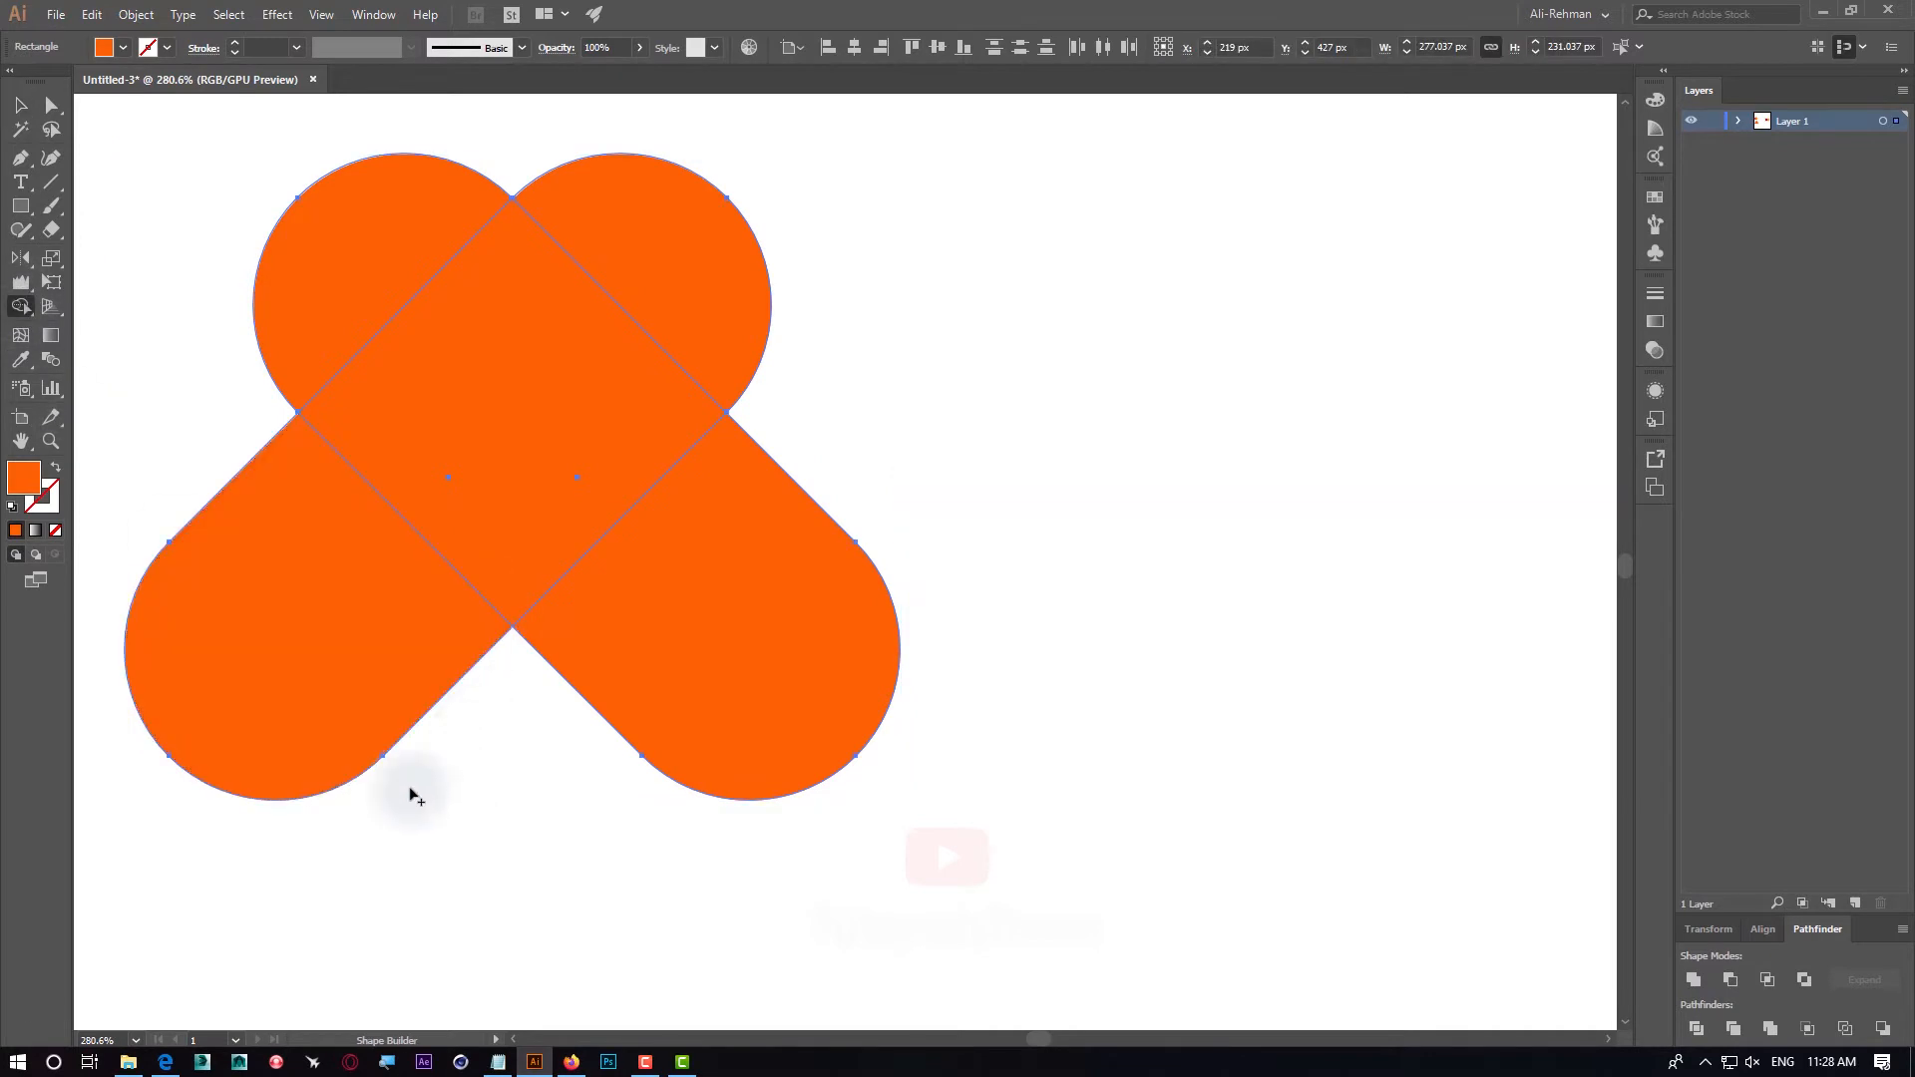
left_click(345, 692, "alt")
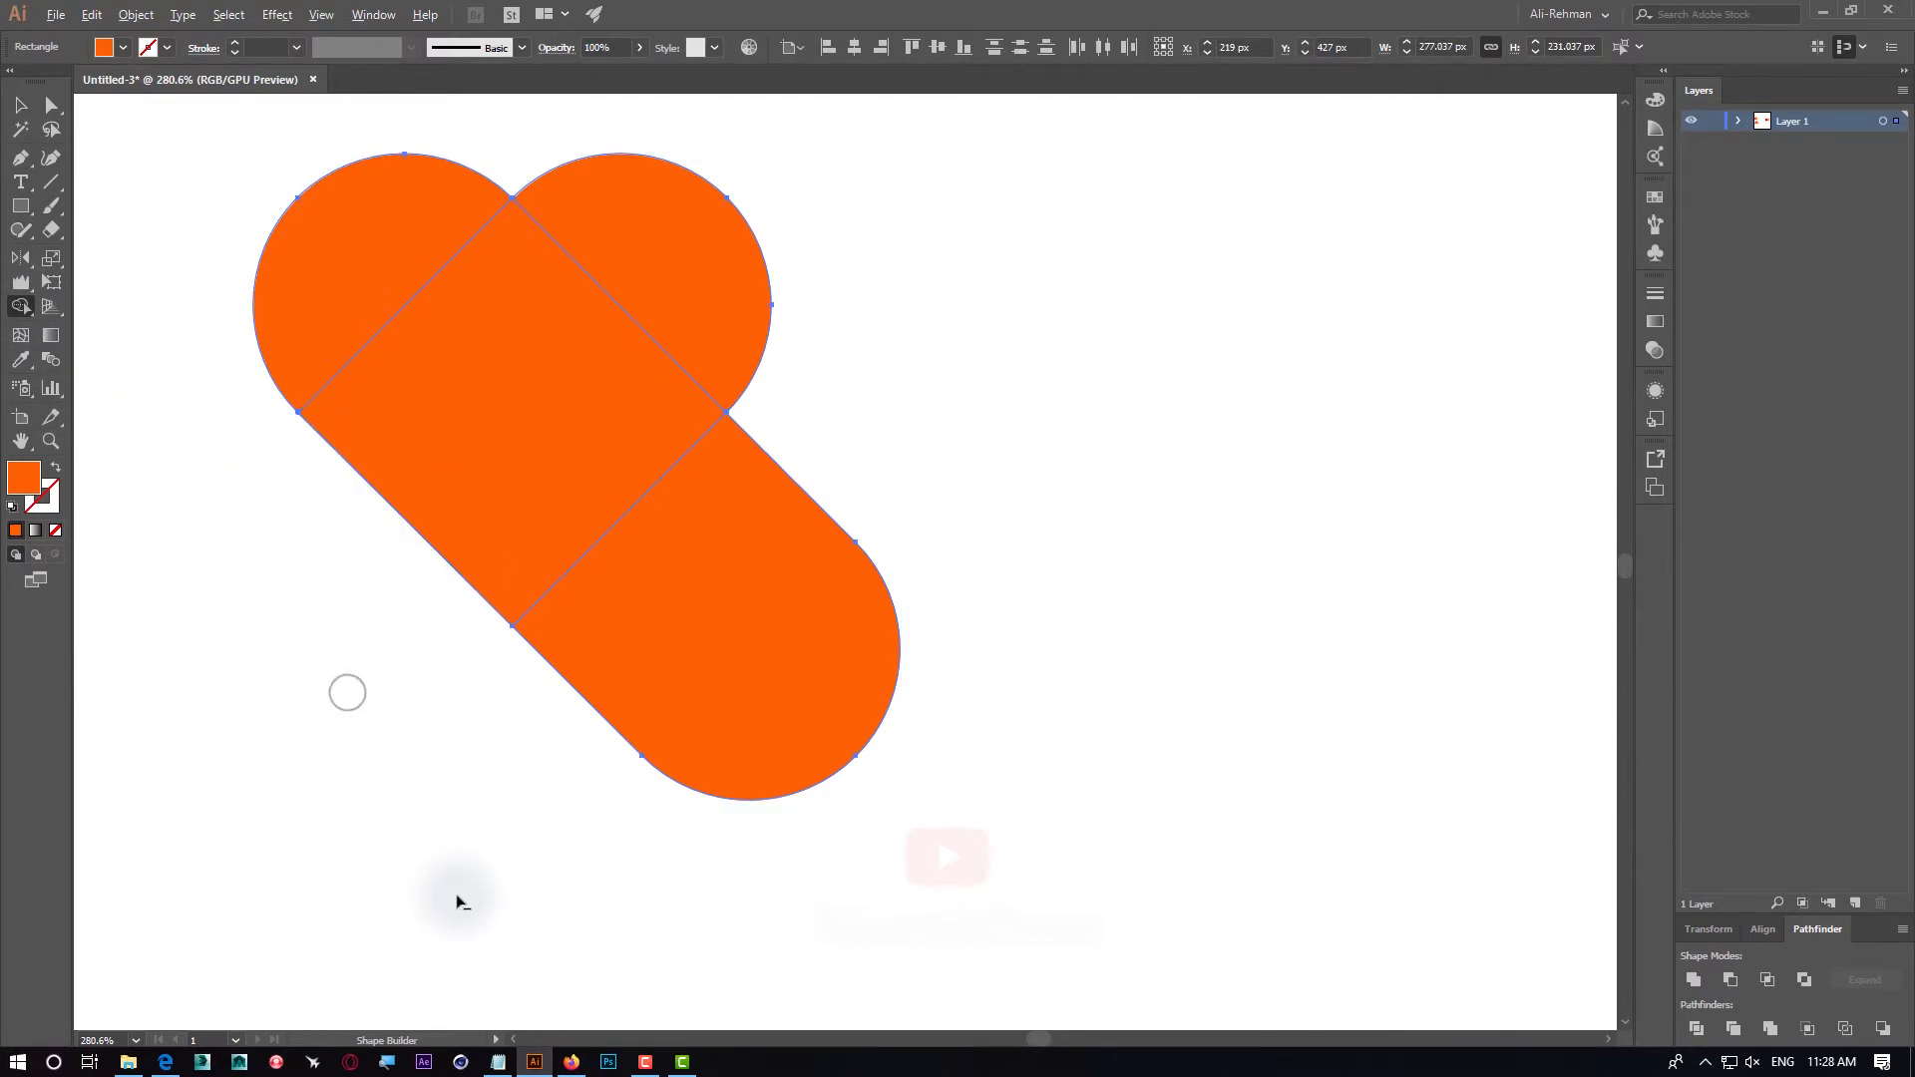
left_click(709, 686, "alt")
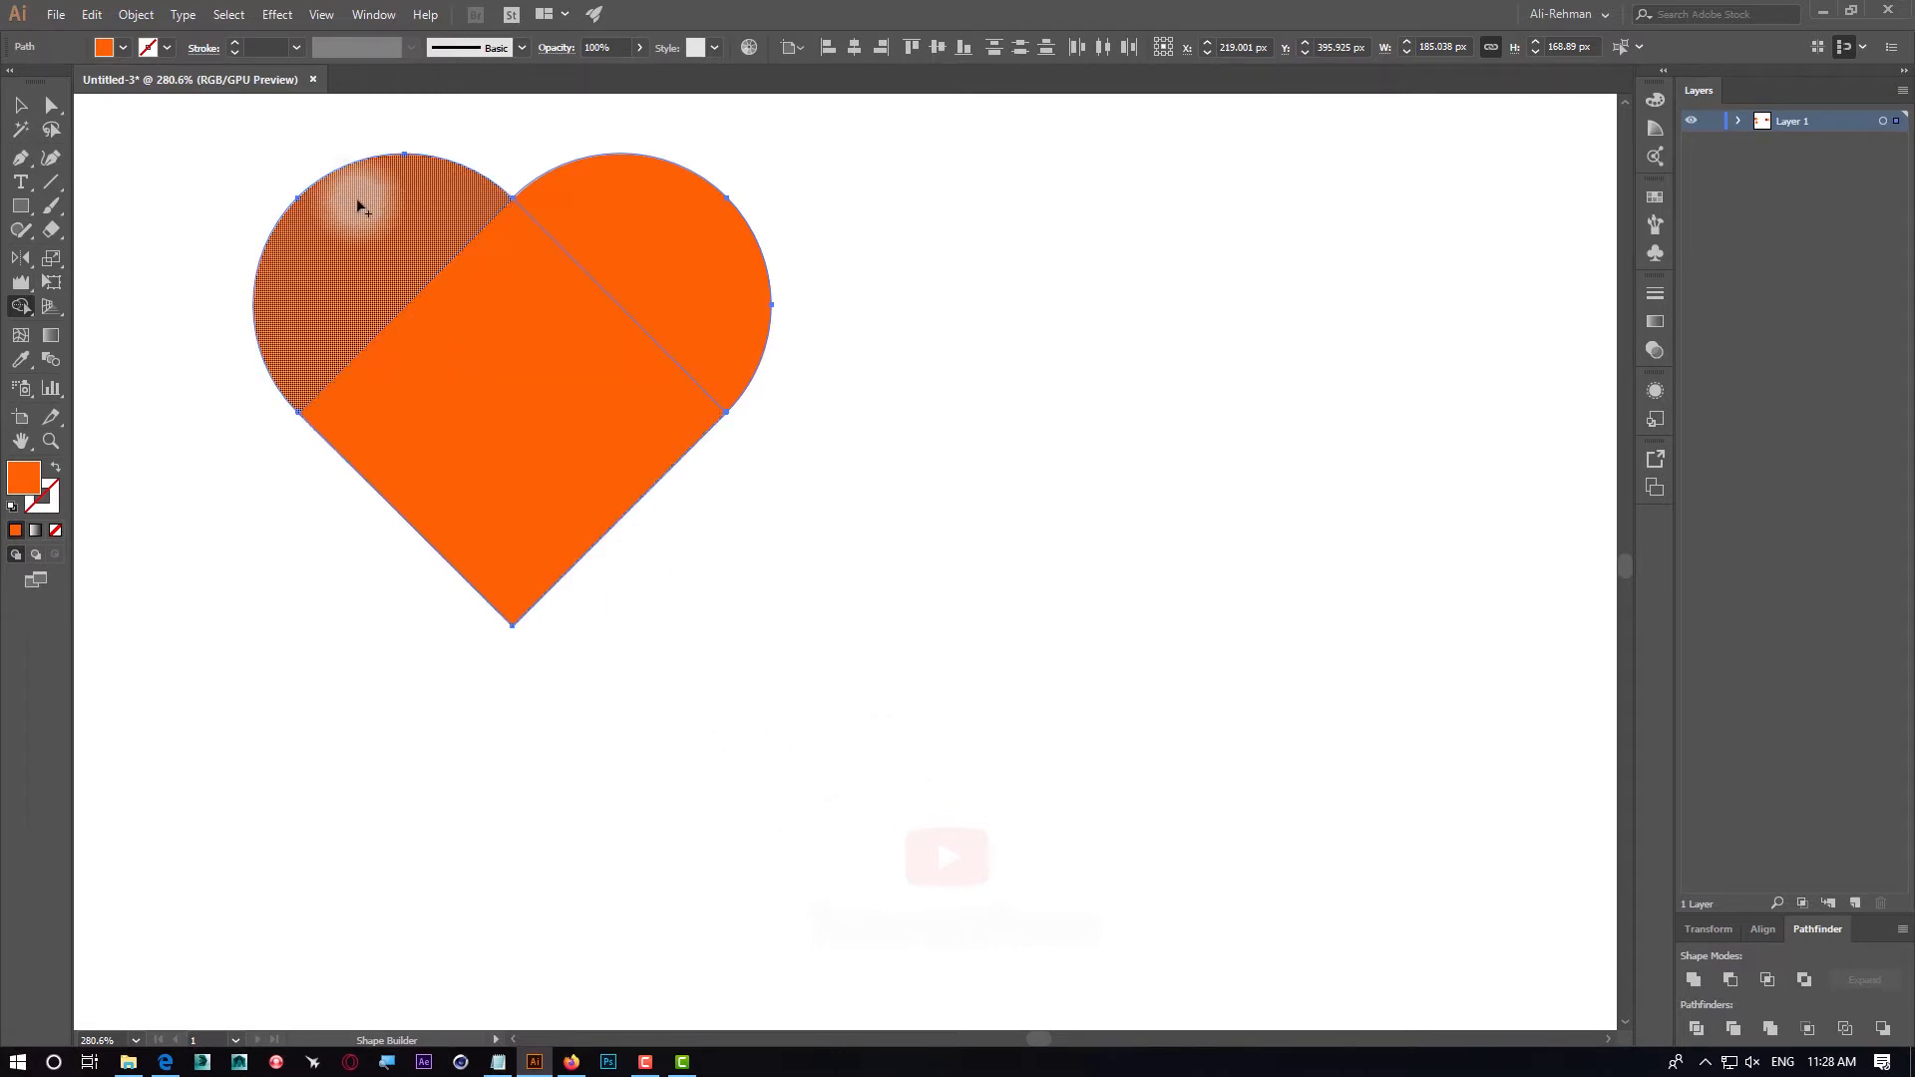
Pull the two overlapping pieces of the heart apart to inspect them, and undo the moves
left_click(927, 506)
left_click_drag(674, 263, 997, 362)
key("ctrl+z")
left_click(1184, 399, "ctrl")
left_click_drag(670, 264, 1120, 399)
left_click_drag(483, 253, 303, 252)
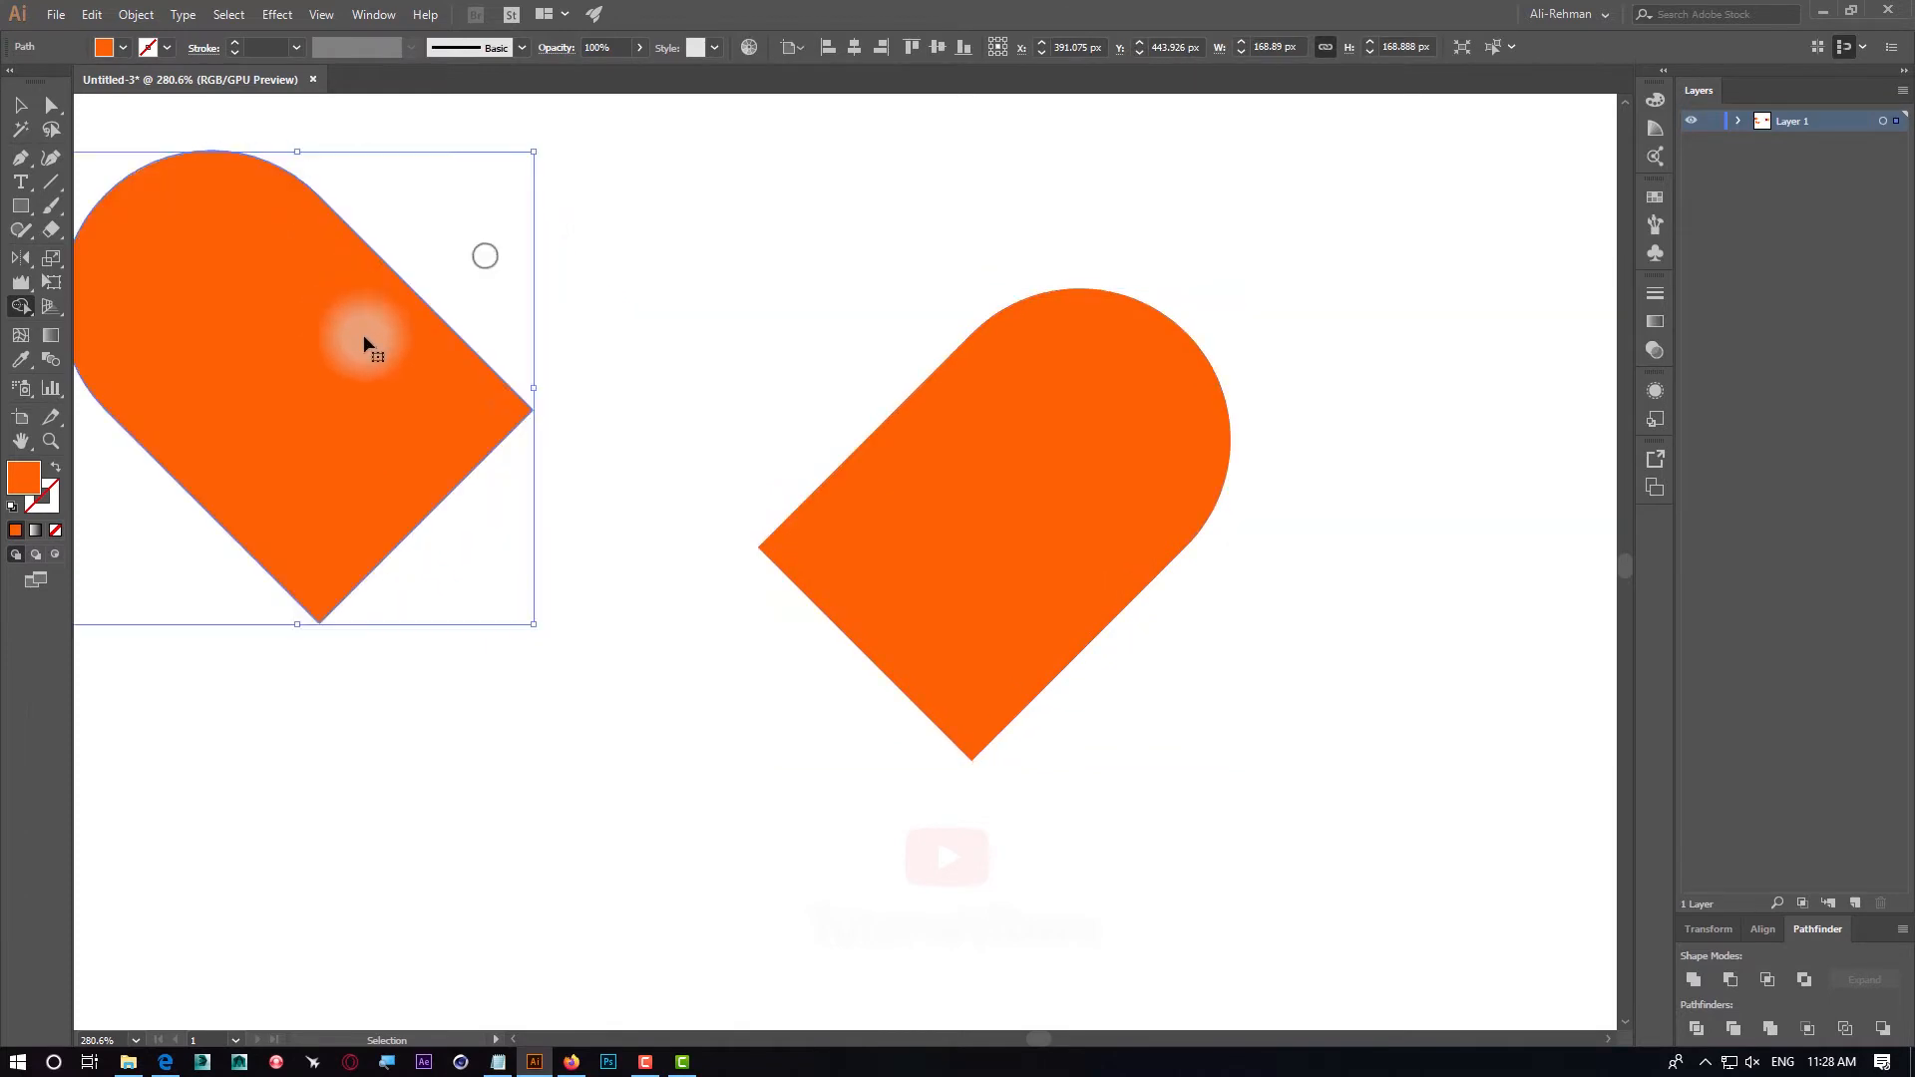
key("ctrl+z")
key("ctrl+z")
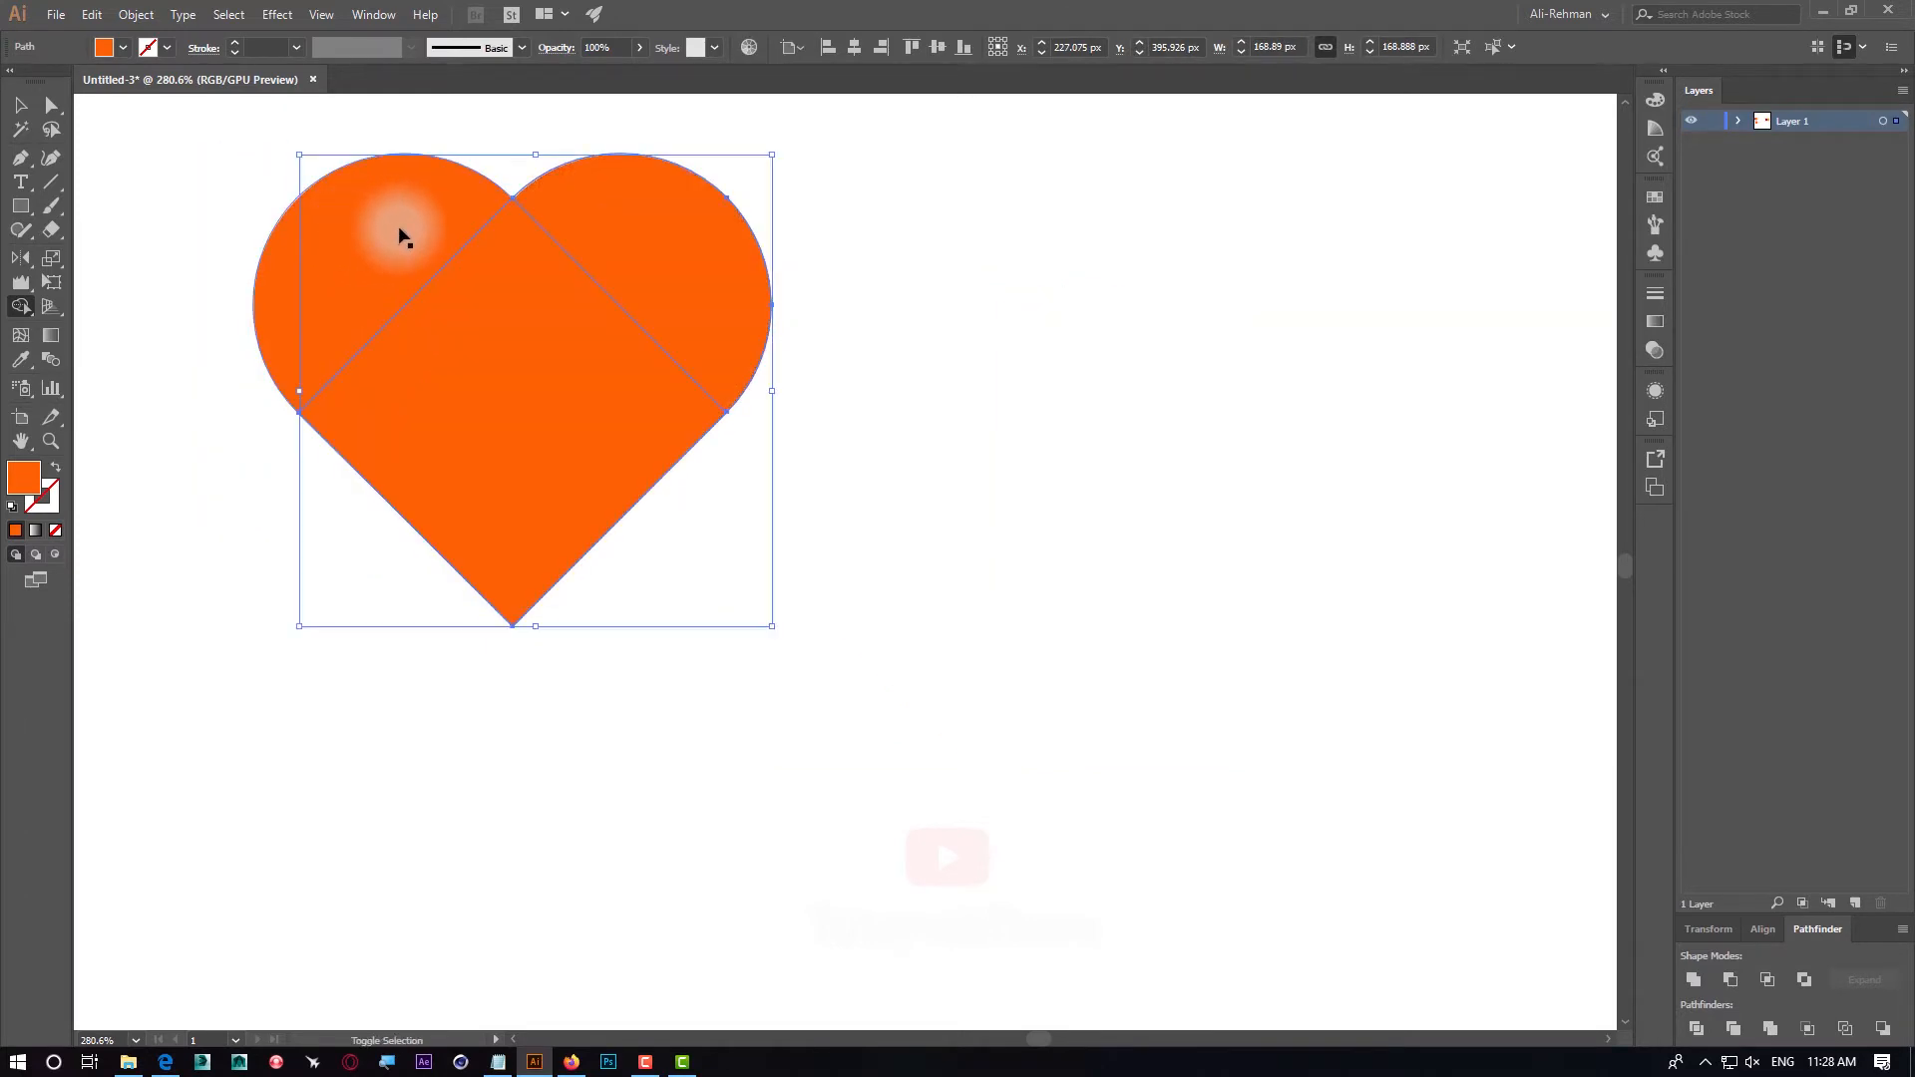
Select both heart pieces and merge all their regions into a single heart with the Shape Builder tool
left_click(399, 230, "ctrl+shift")
mouse_move(369, 356)
left_mouse_down()
mouse_move(370, 257)
mouse_move(515, 409)
mouse_move(643, 379)
mouse_move(689, 299)
left_mouse_up()
key("ctrl+minus")
key("ctrl+minus")
key("ctrl+minus")
key("ctrl+minus")
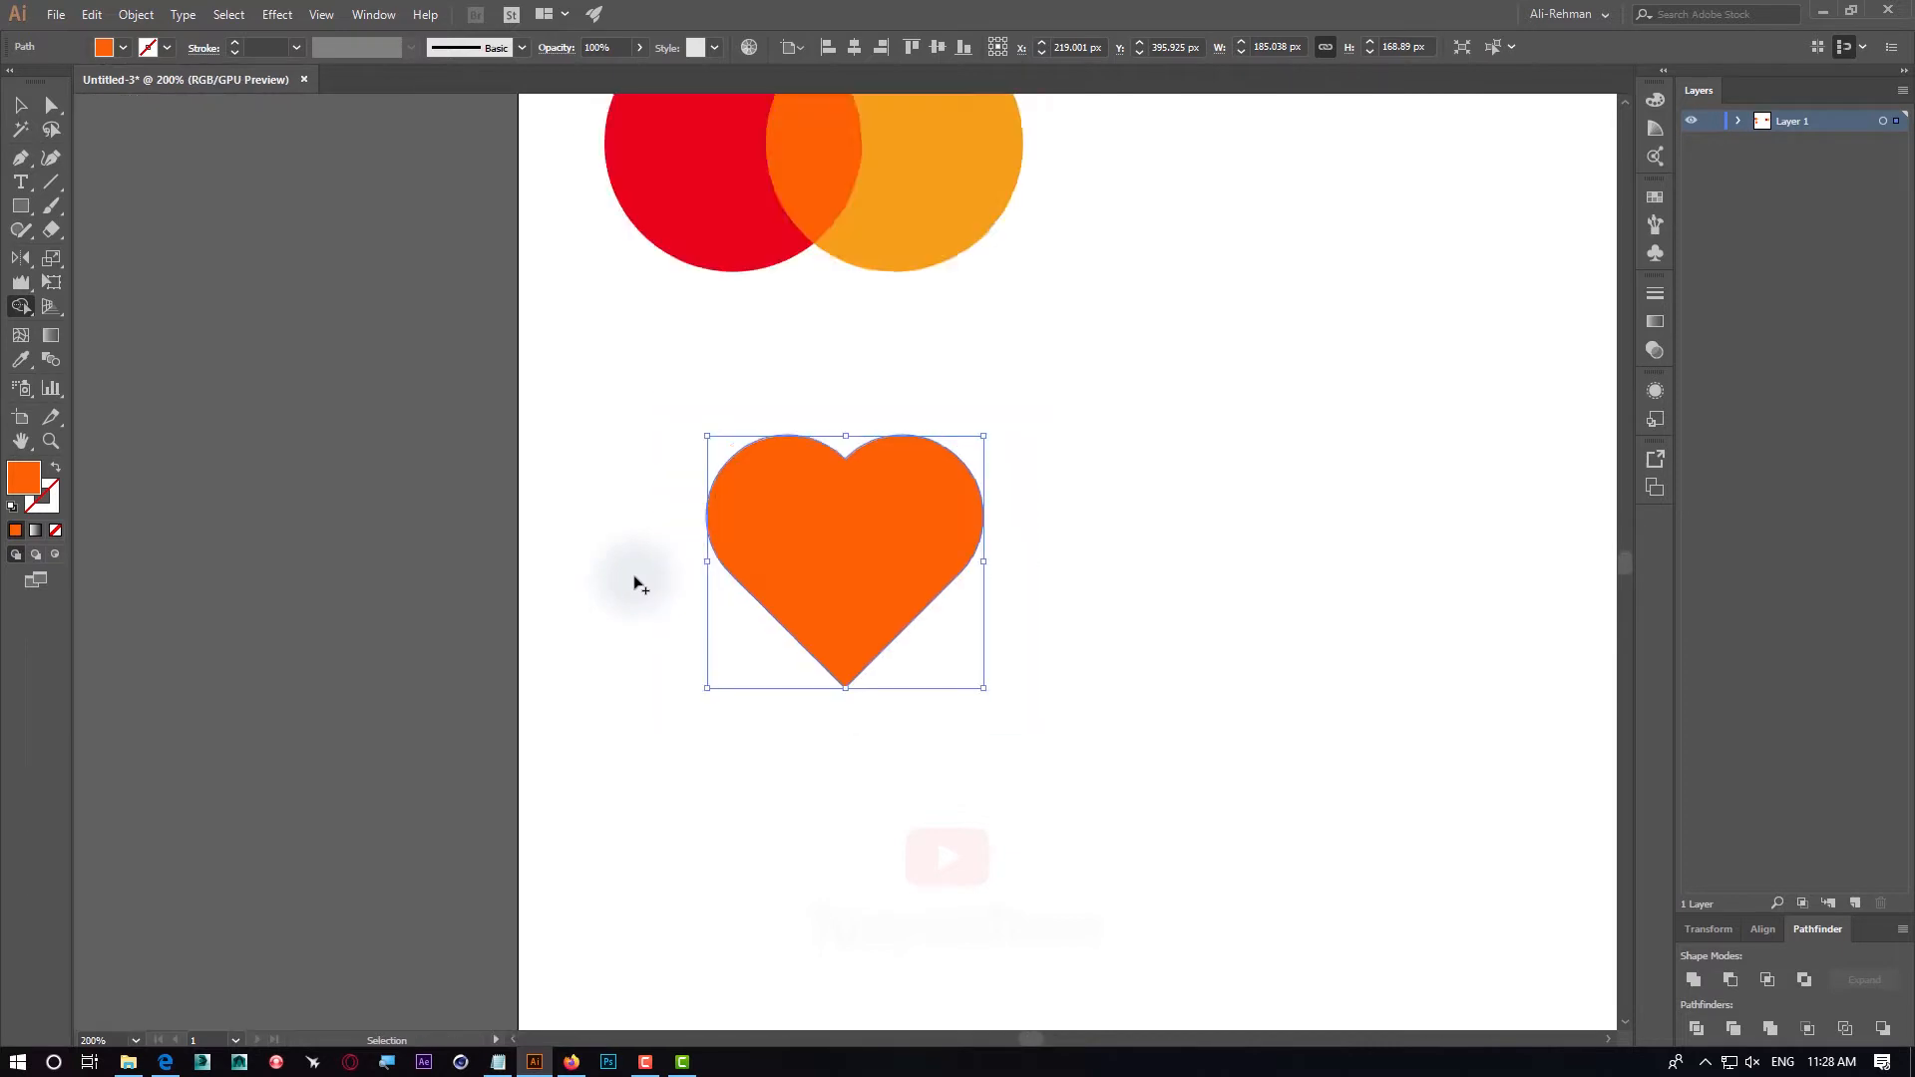
Move the orange heart up and left so it sits closely beneath the logo circles
left_click_drag(728, 483, 944, 530)
left_click_drag(1163, 569, 1284, 611)
left_click_drag(1134, 659, 869, 569)
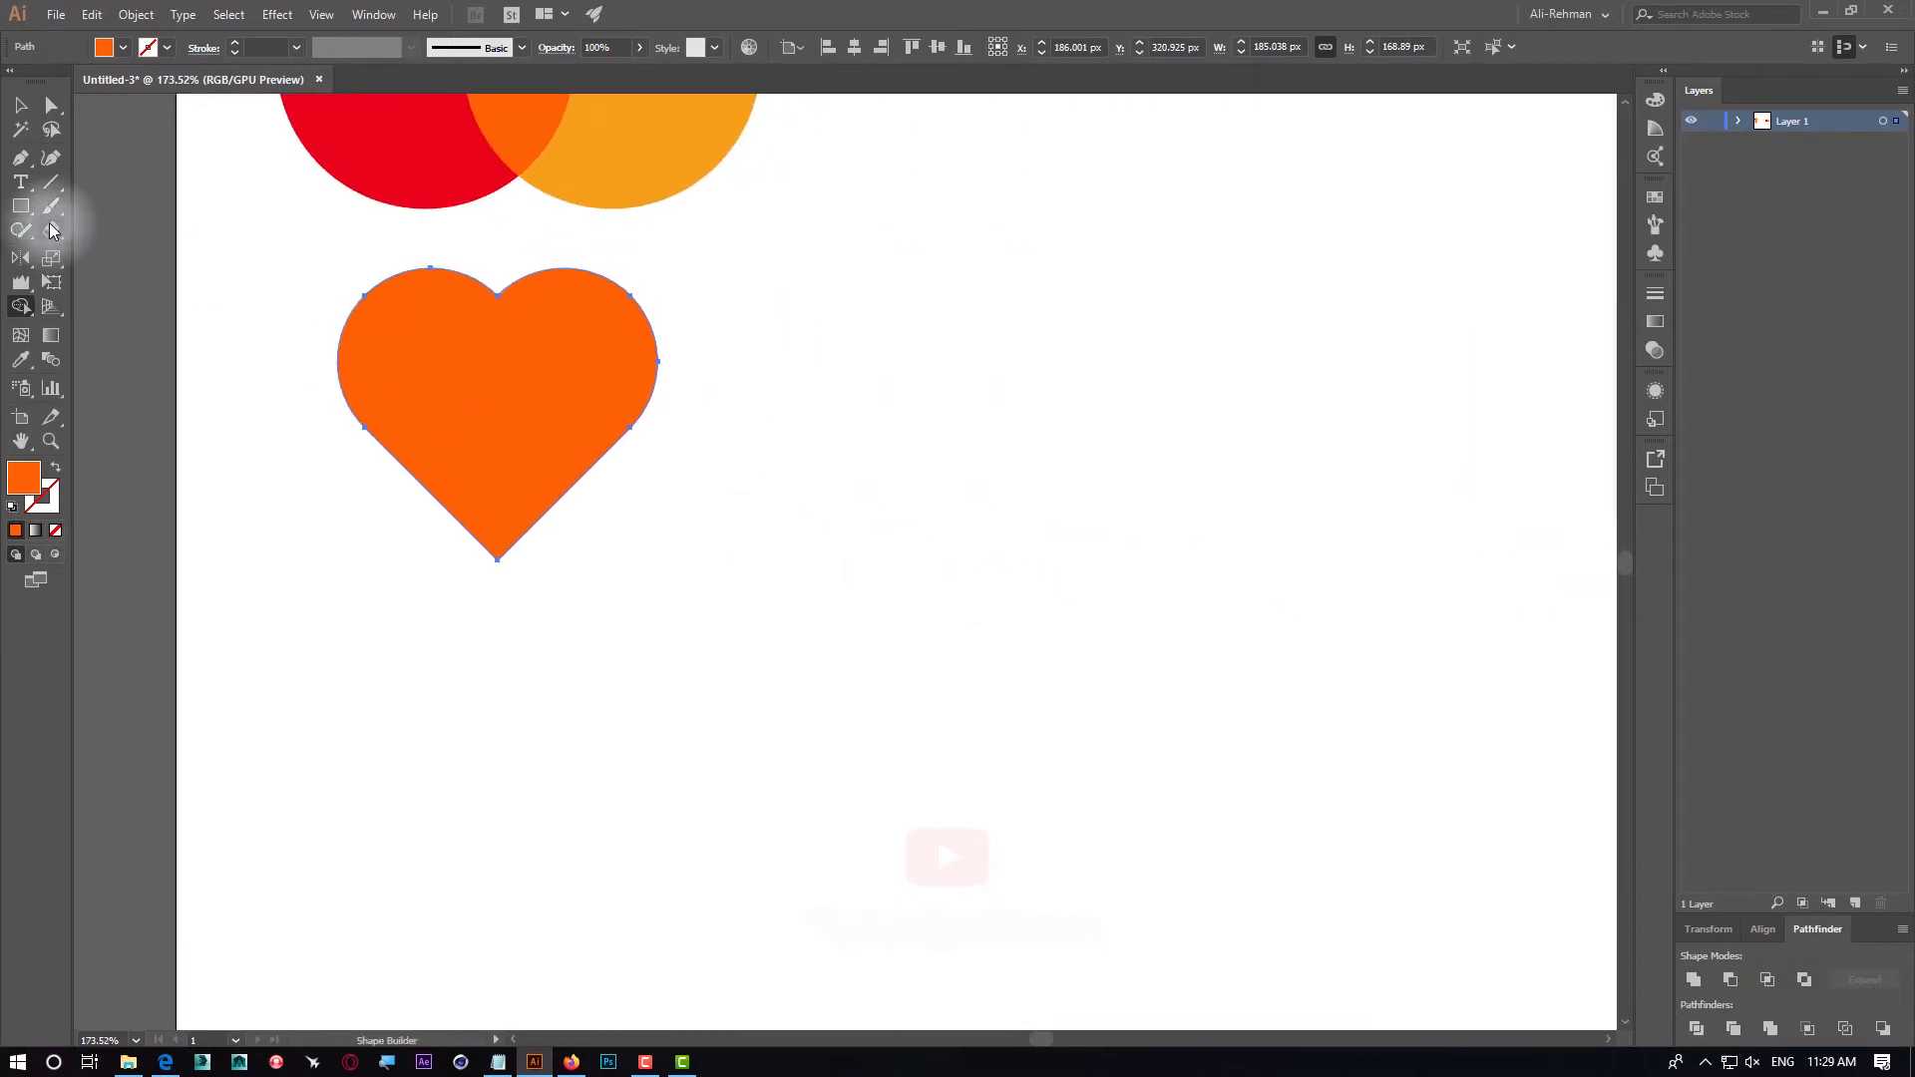
Draw a horizontal orange rounded rectangle about 266 × 88 px with a 44 px corner radius beside the heart
left_click(24, 207)
left_click_drag(47, 203, 115, 207)
left_click_drag(804, 538, 988, 591)
Draw a rectangle about 205 × 170 px covering the left half of the pill and fill it dark blue
left_click(16, 206)
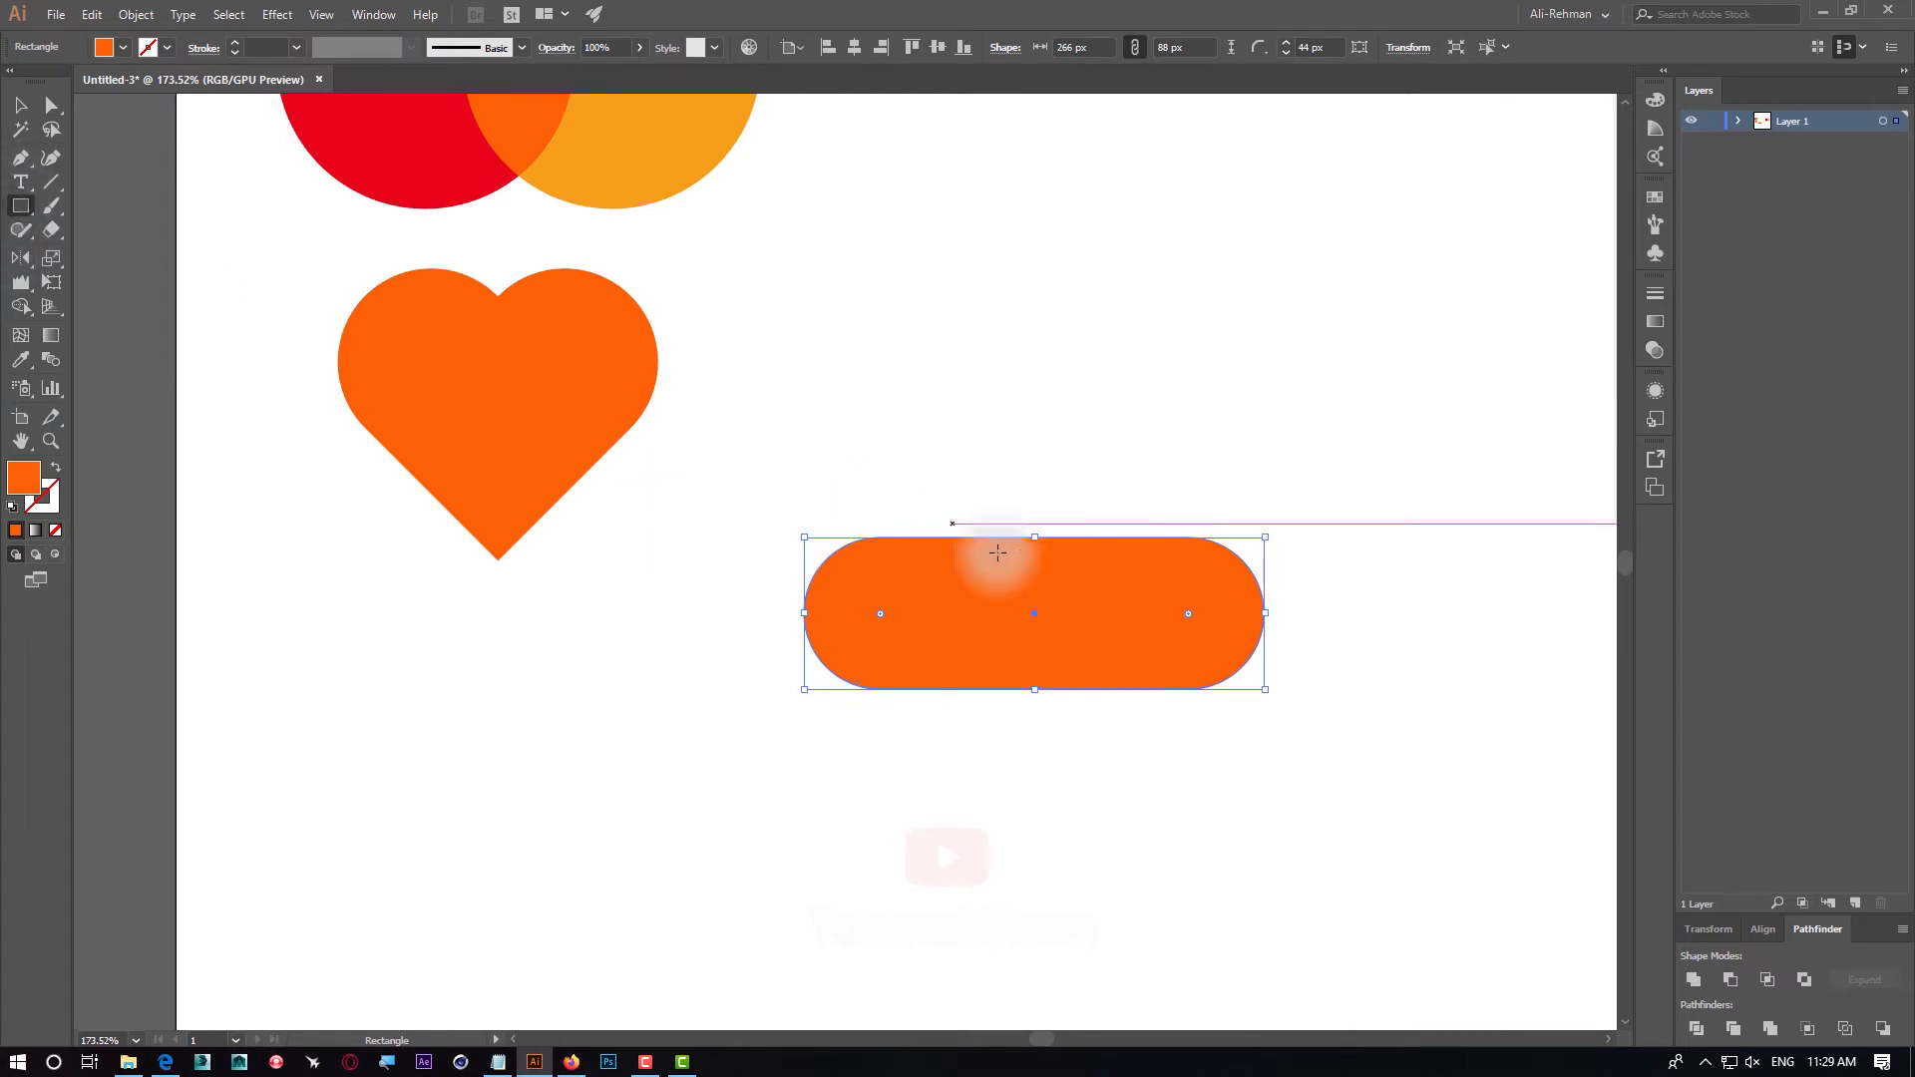
left_click_drag(1036, 502, 679, 795)
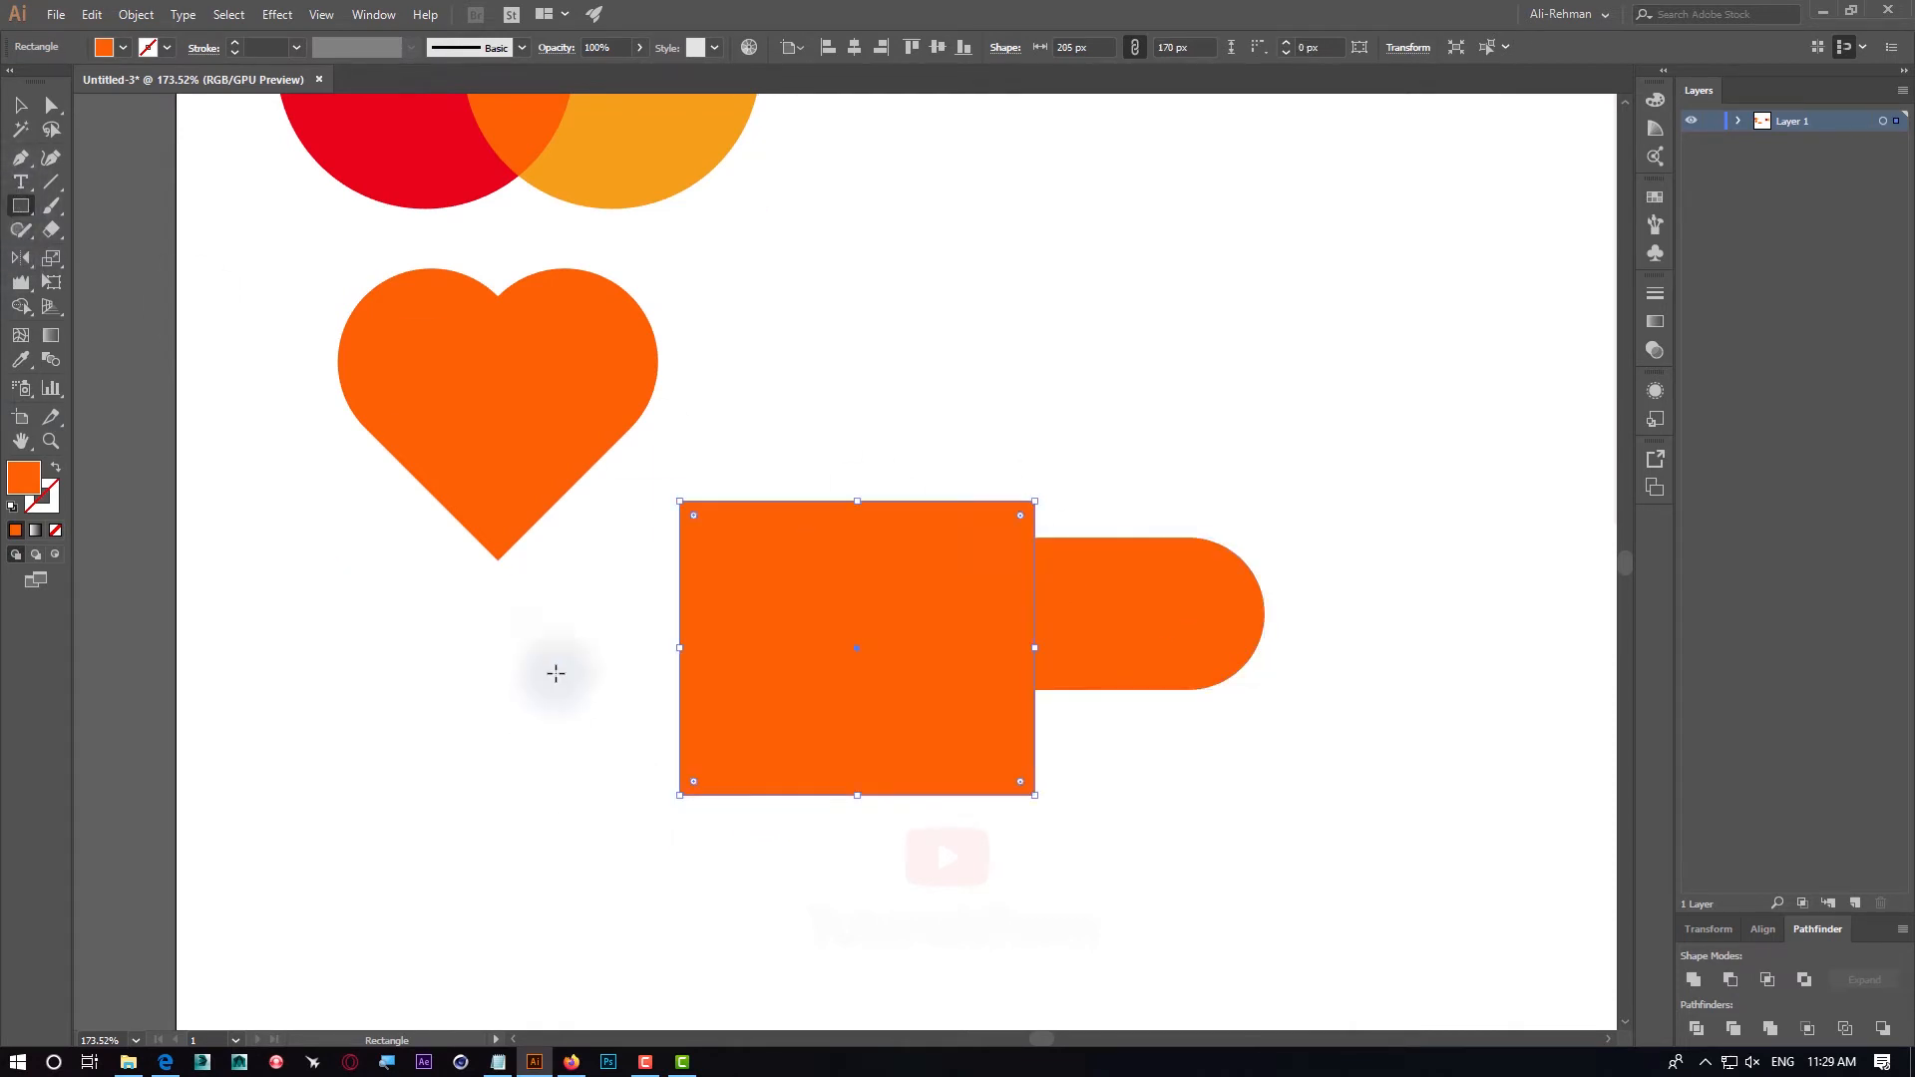
left_click(105, 47)
left_click(138, 81)
left_click(181, 95)
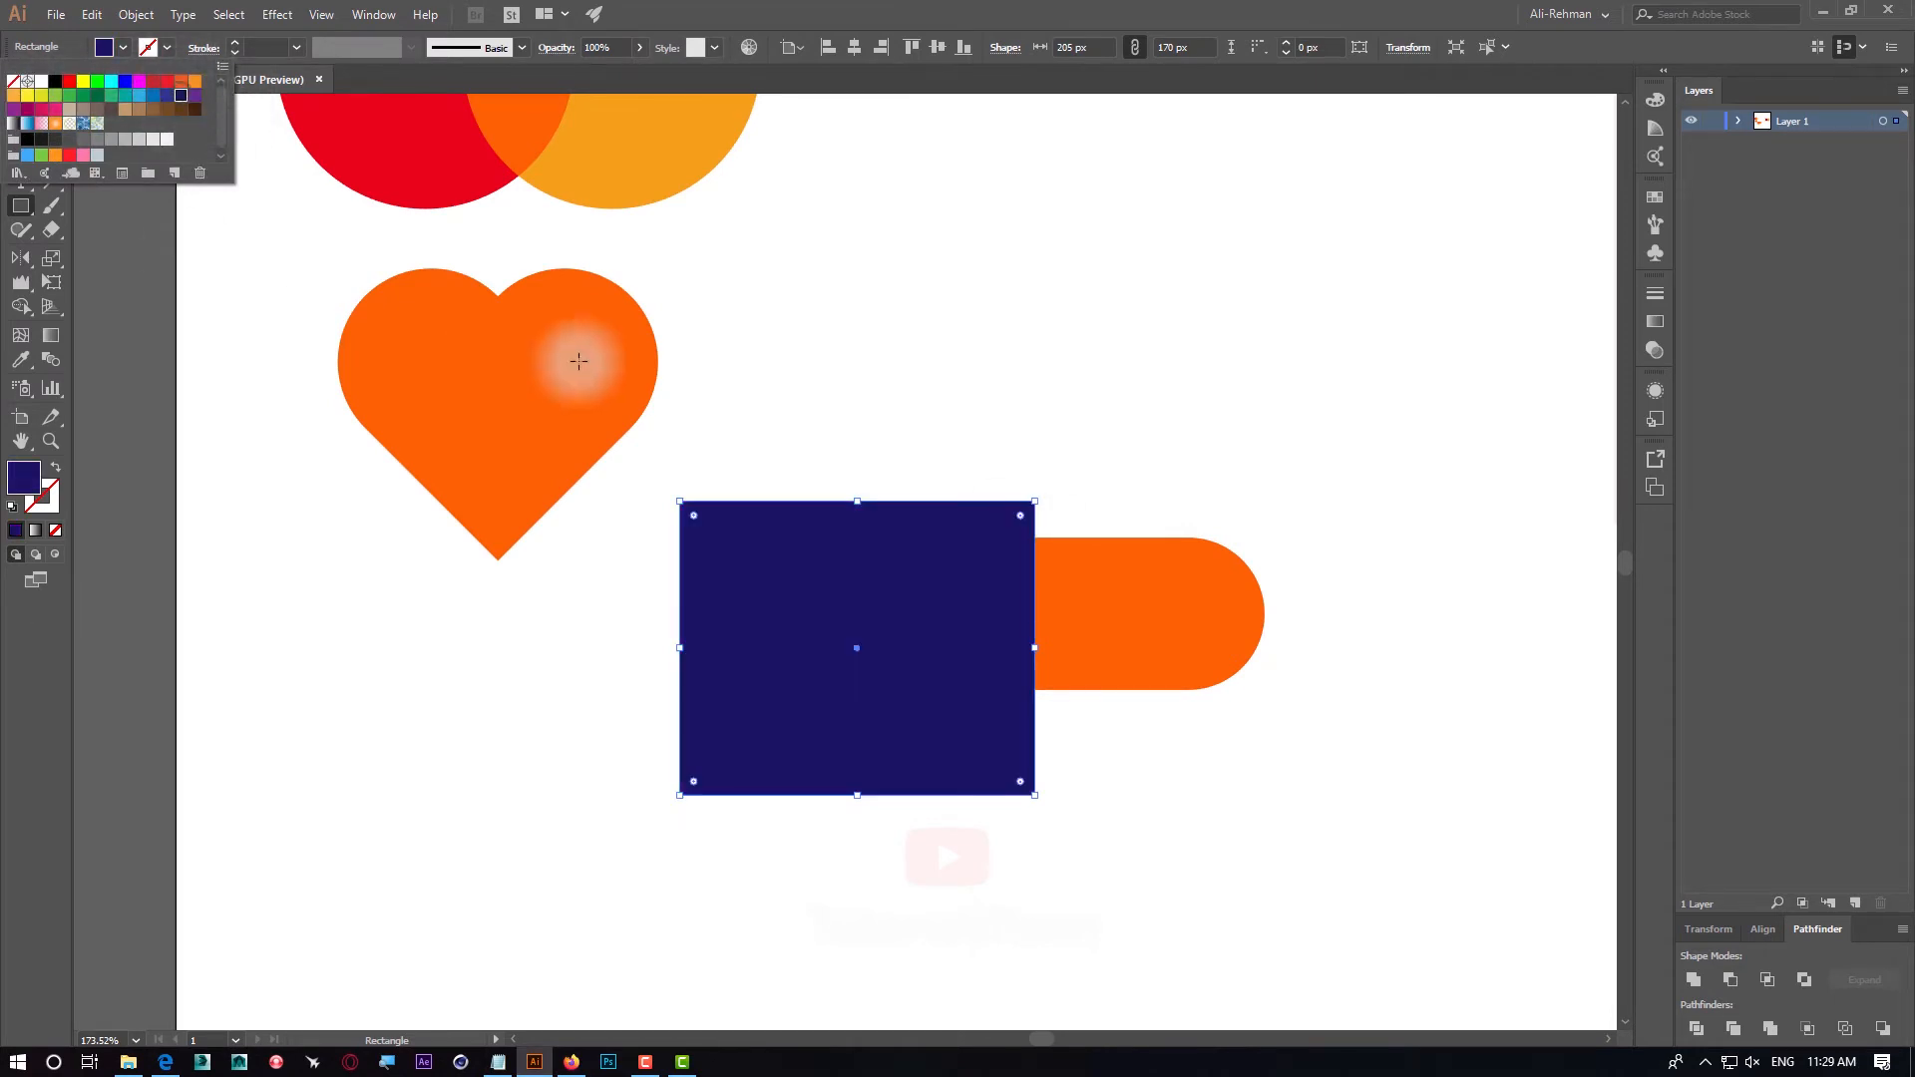
Select the blue rectangle and the pill, and remove the blue area outside the pill with the Shape Builder tool
left_click_drag(1184, 656, 709, 535)
left_click_drag(735, 372, 458, 522)
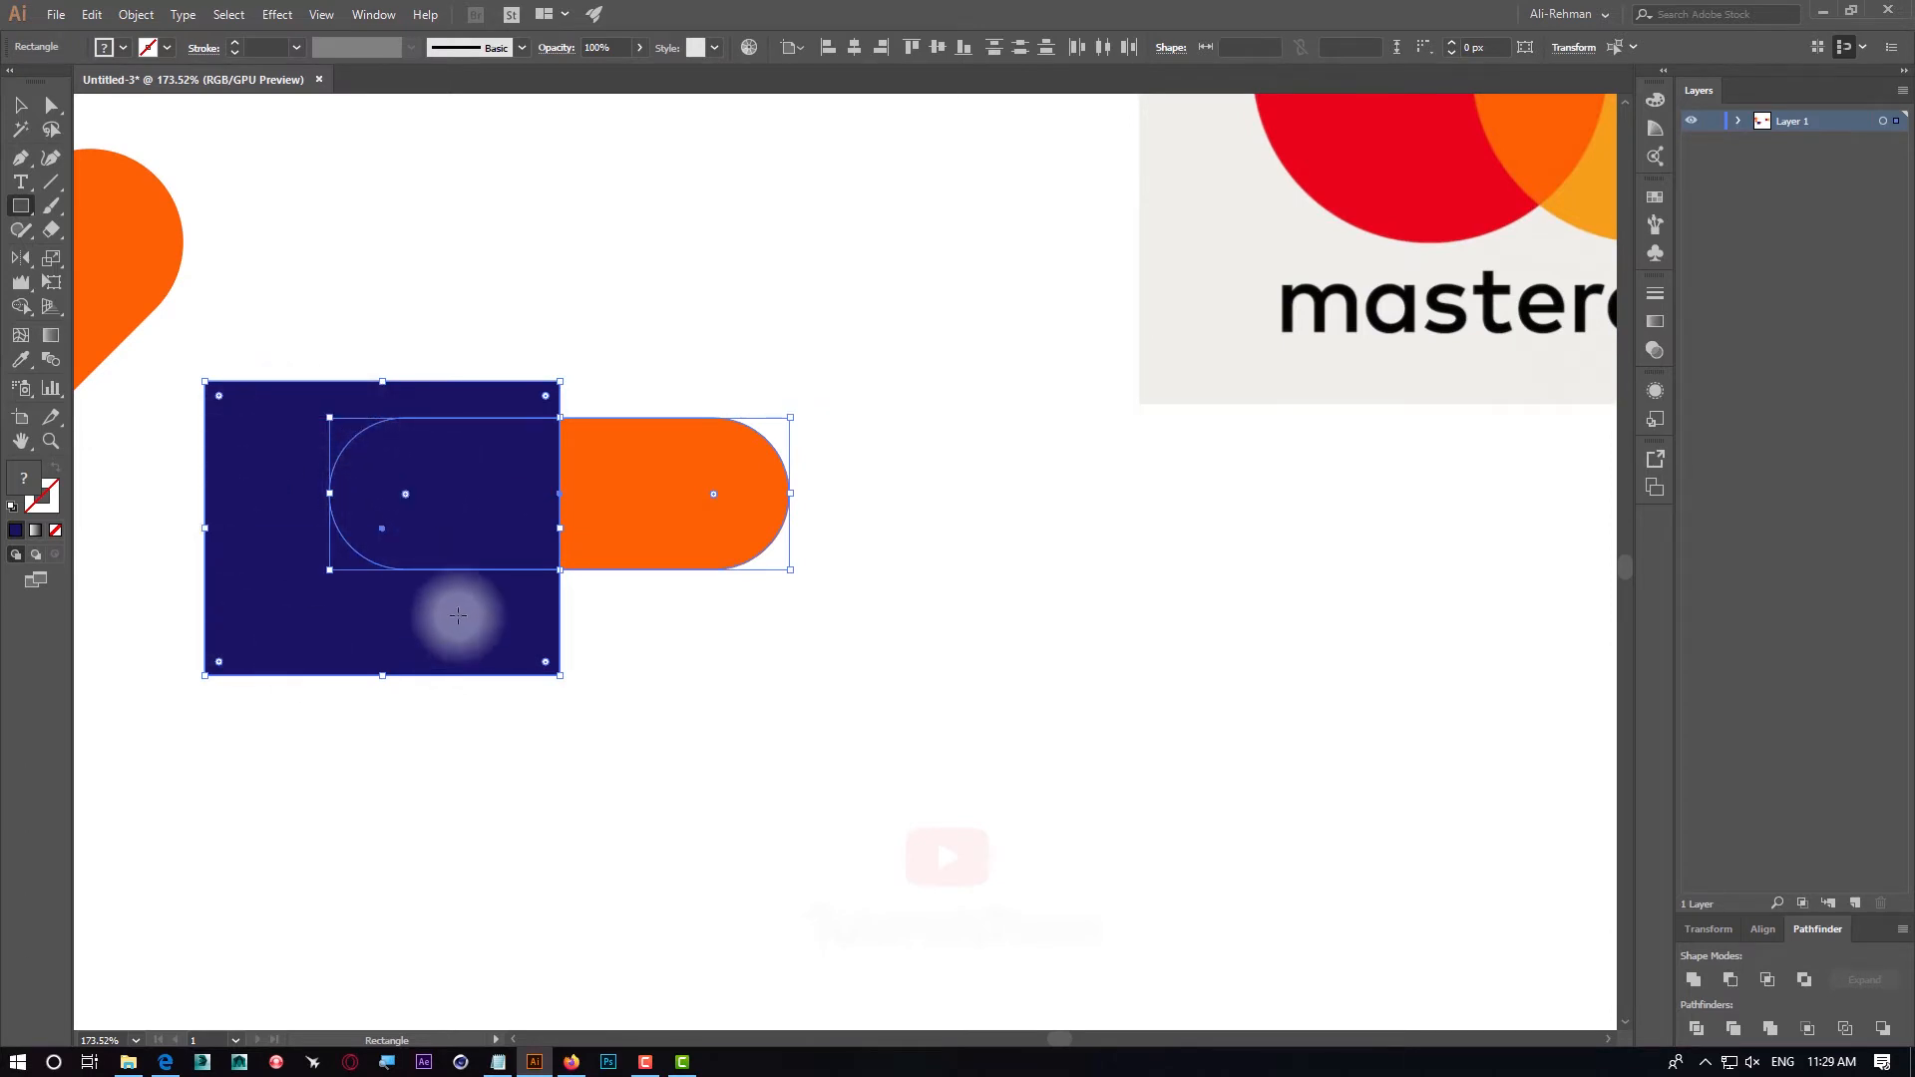
left_click(20, 311)
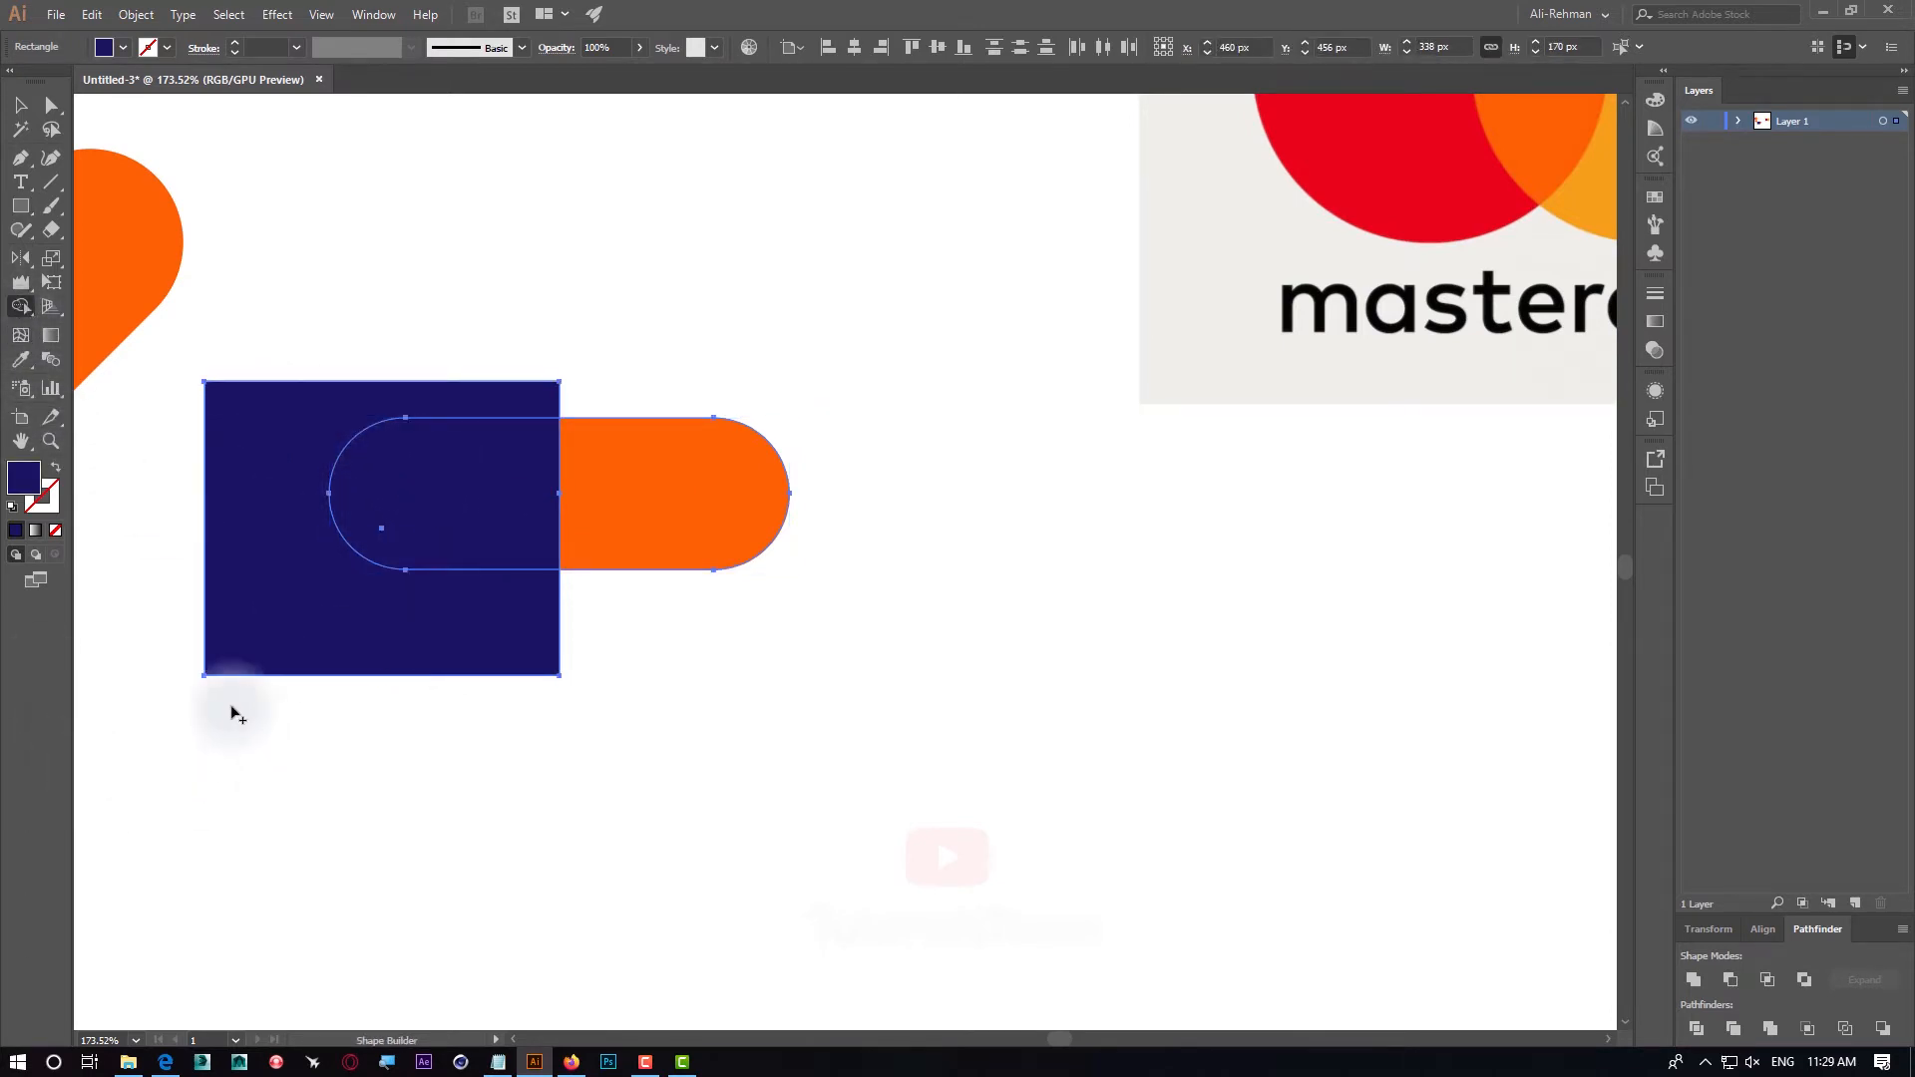
left_click(334, 618, "alt")
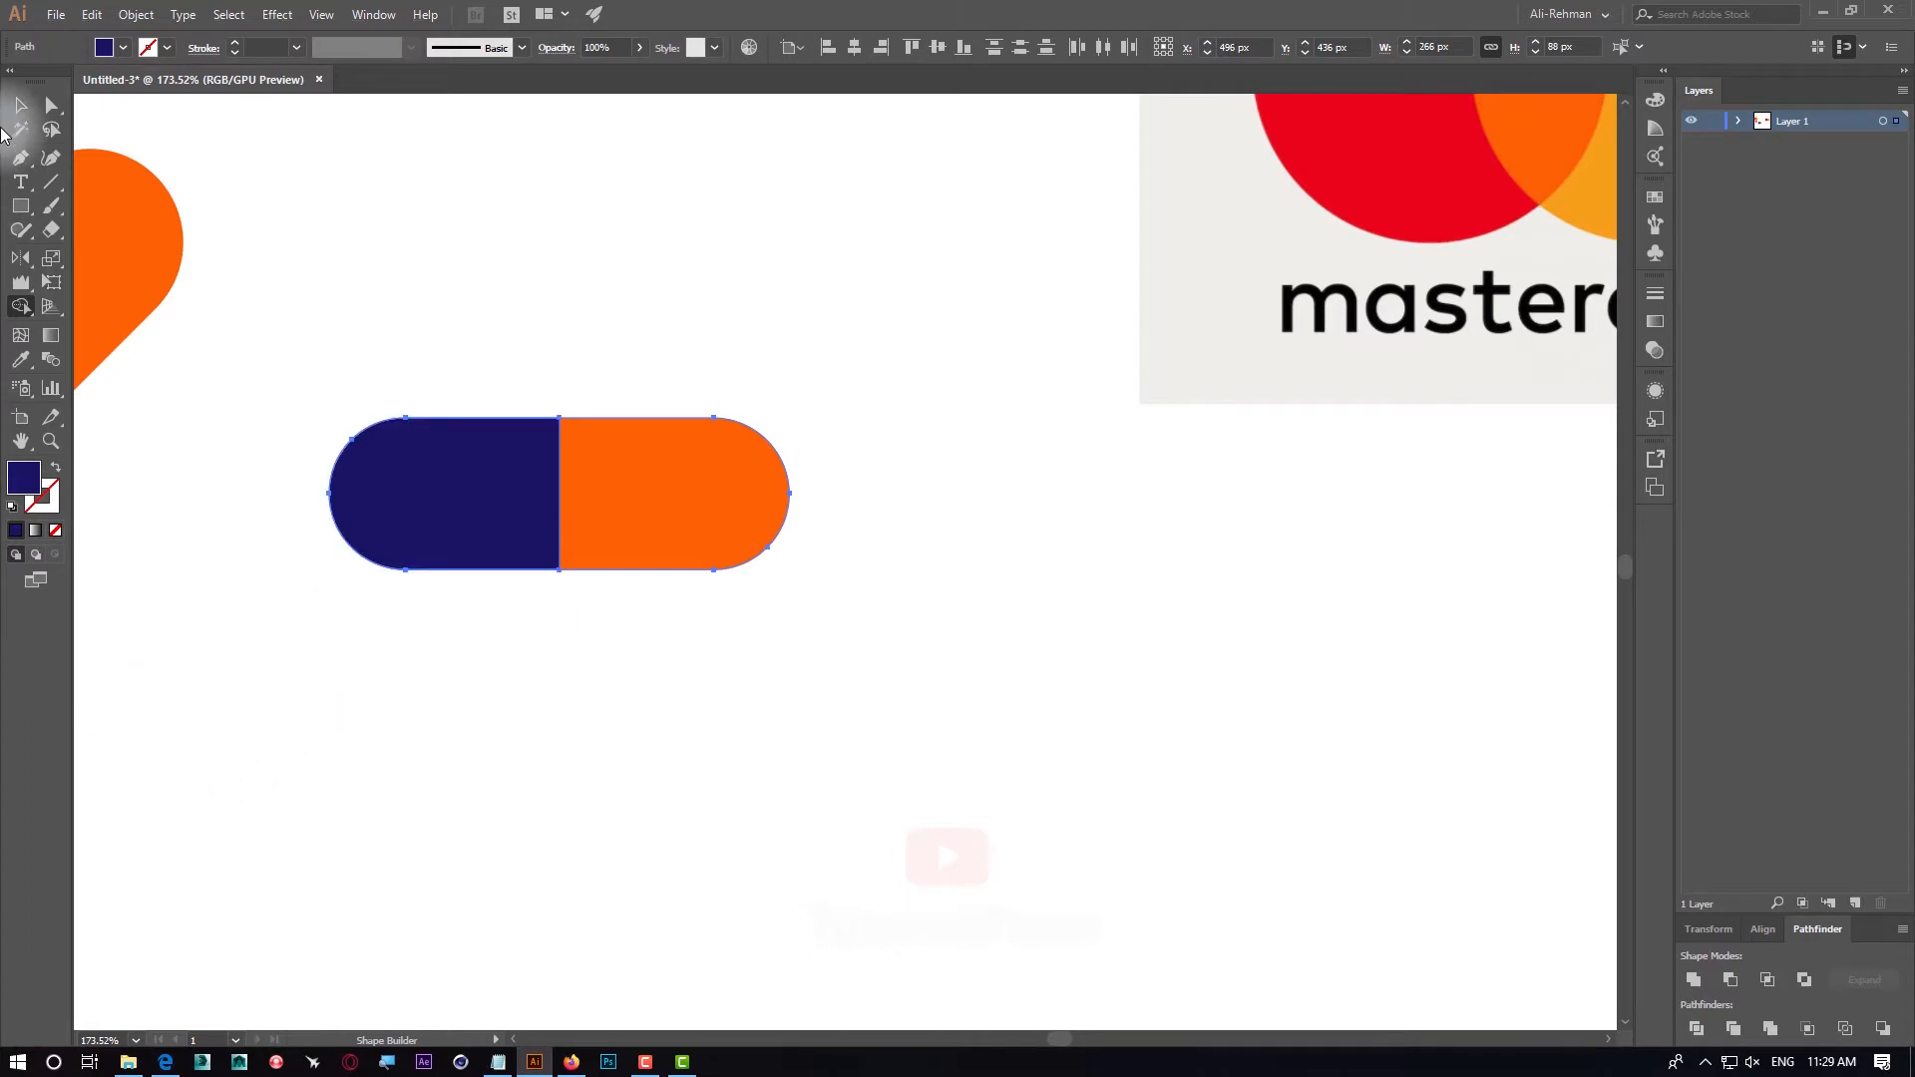
Move the dark blue half off the pill to check it, and undo the move
left_click(679, 398)
left_click_drag(415, 525, 263, 715)
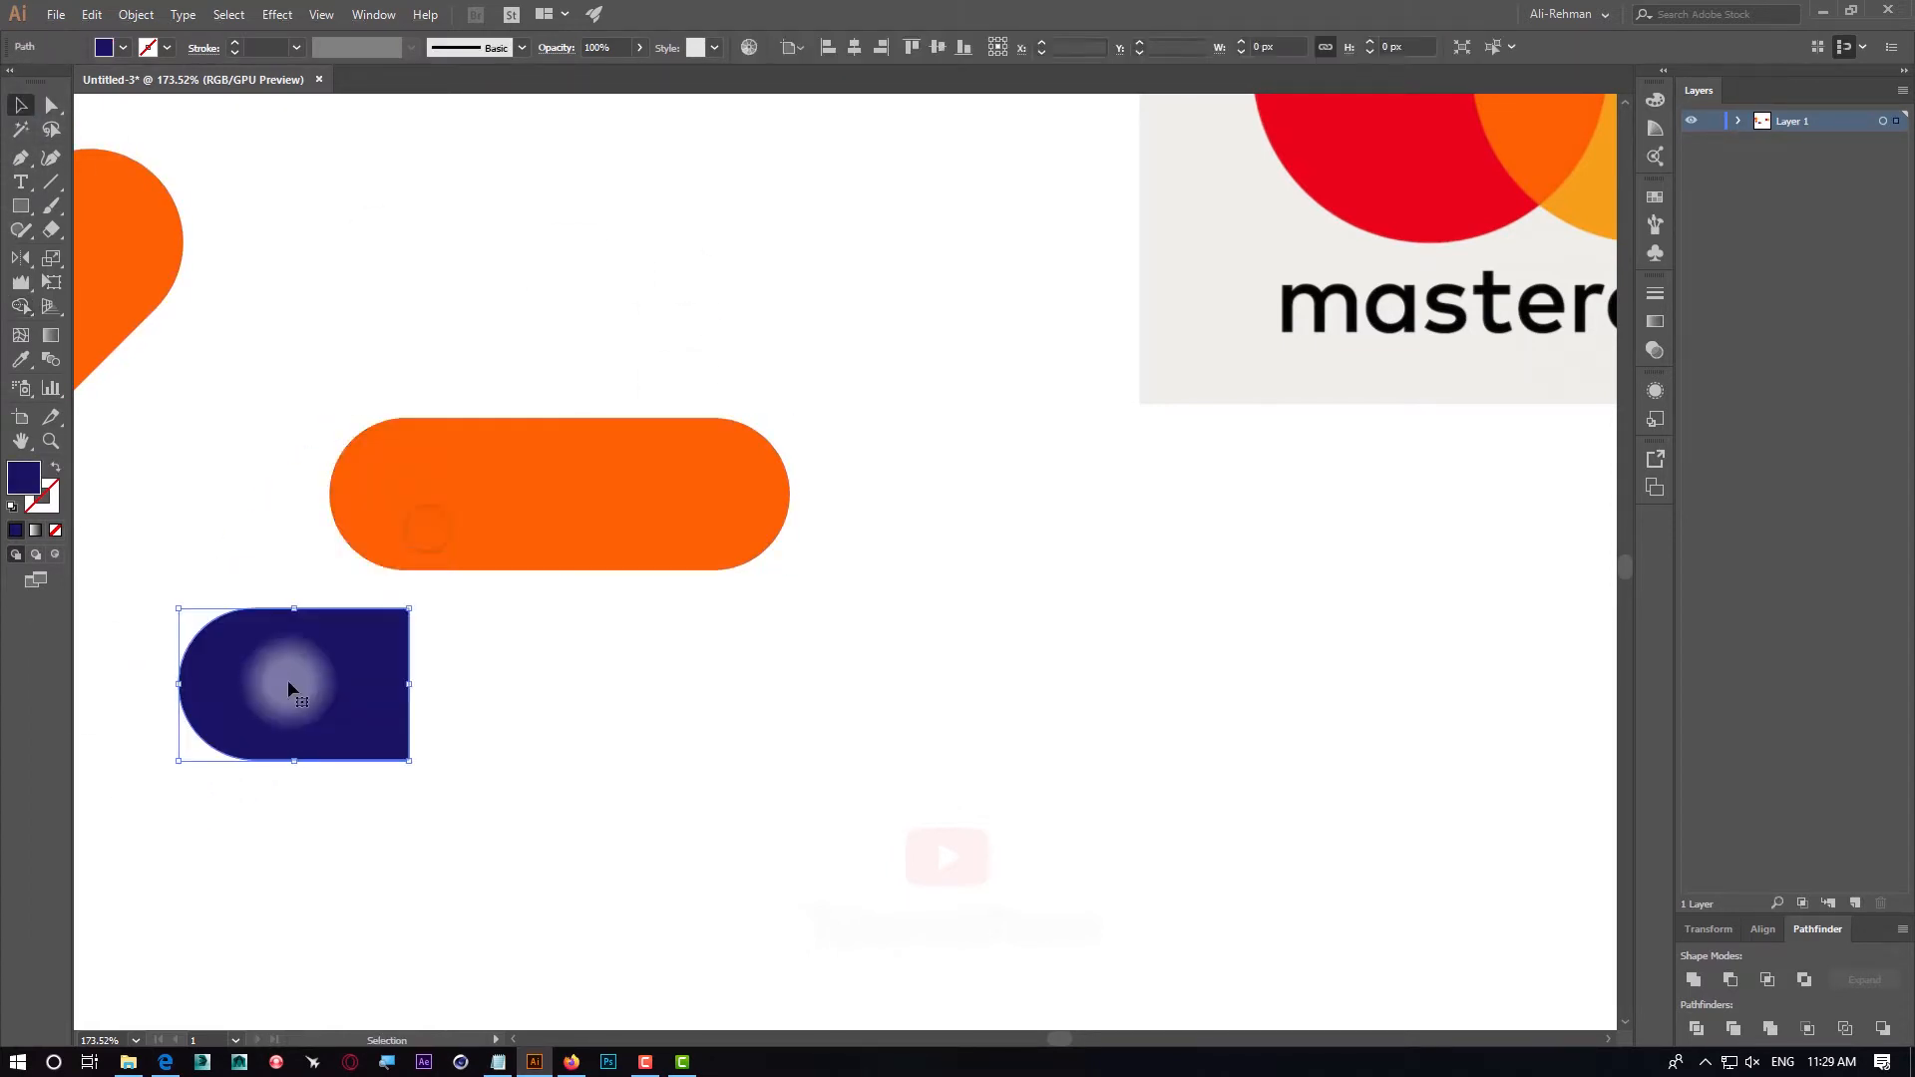
key("ctrl+z")
left_click(963, 642)
Give the orange pill shape a stroke in its own orange colour with a weight of 17 pt
left_click(727, 495)
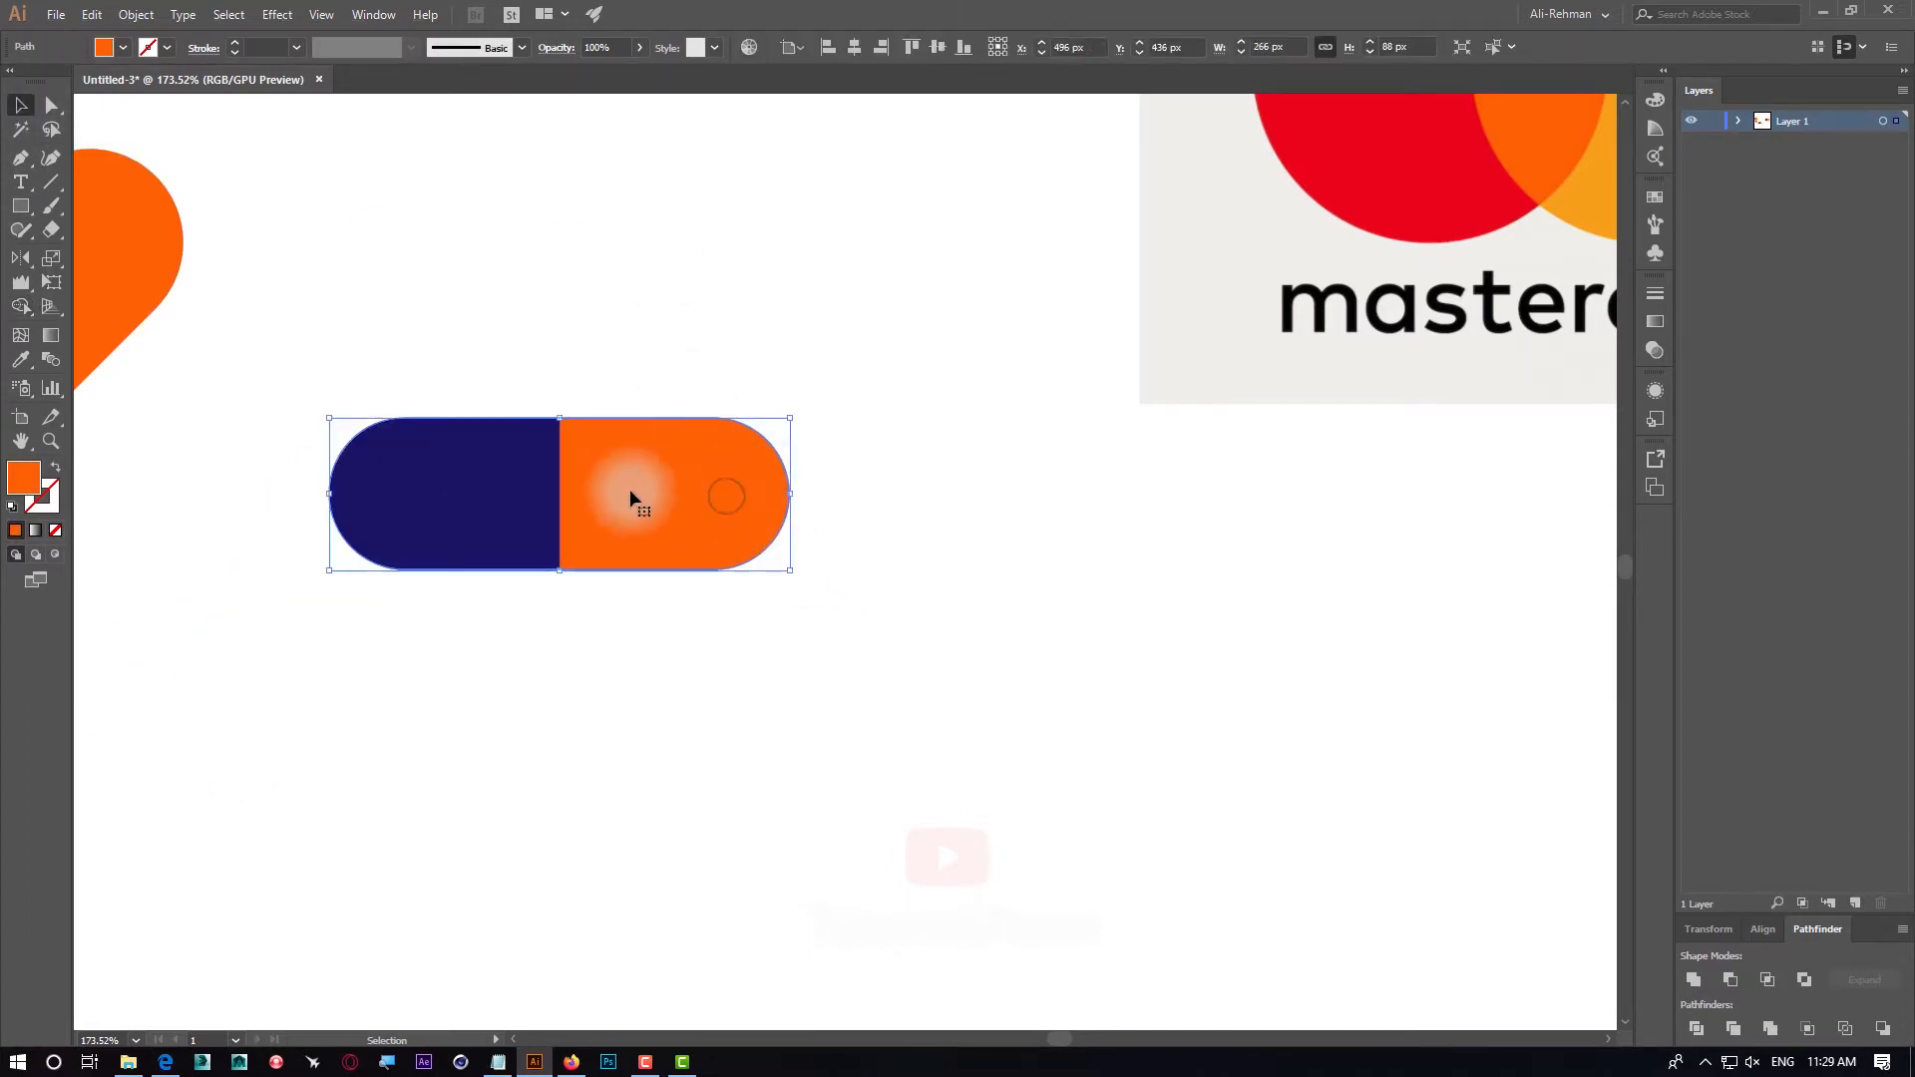
left_click(47, 480)
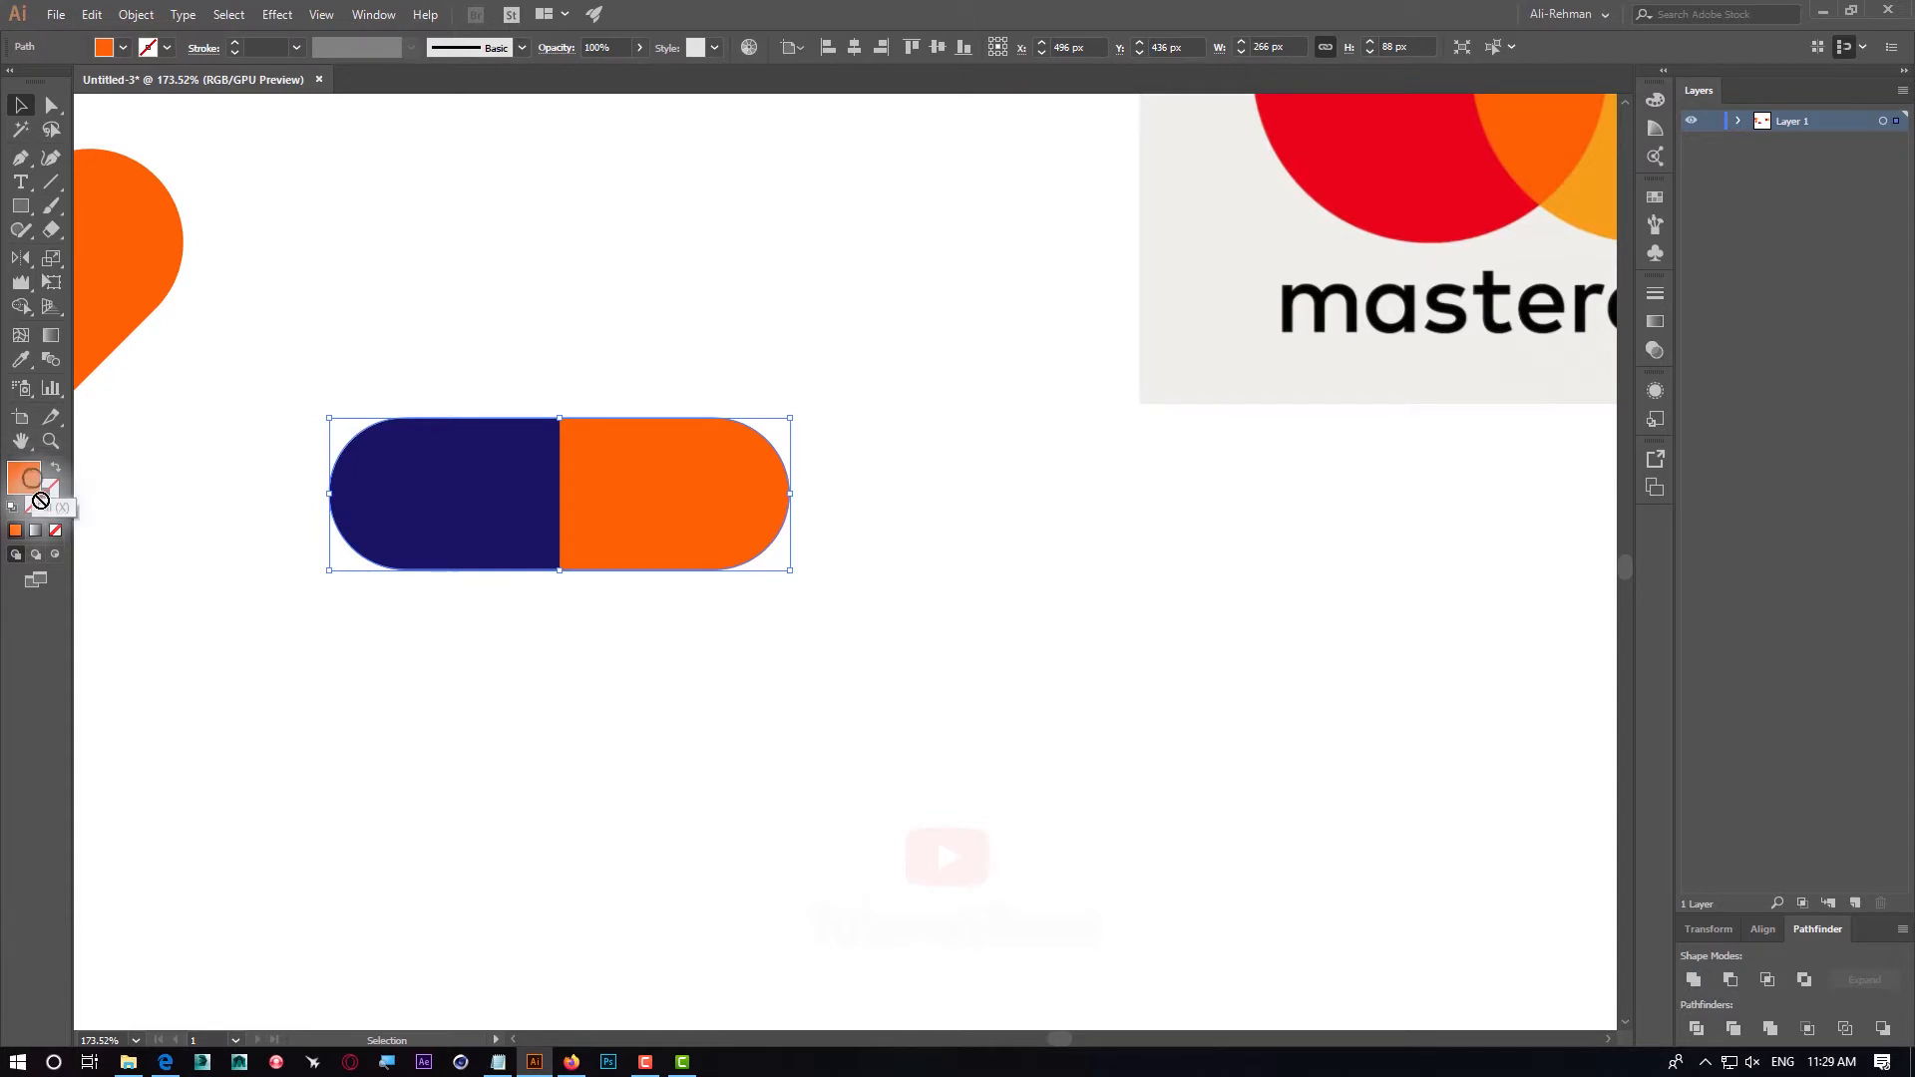
left_click_drag(32, 485, 46, 497)
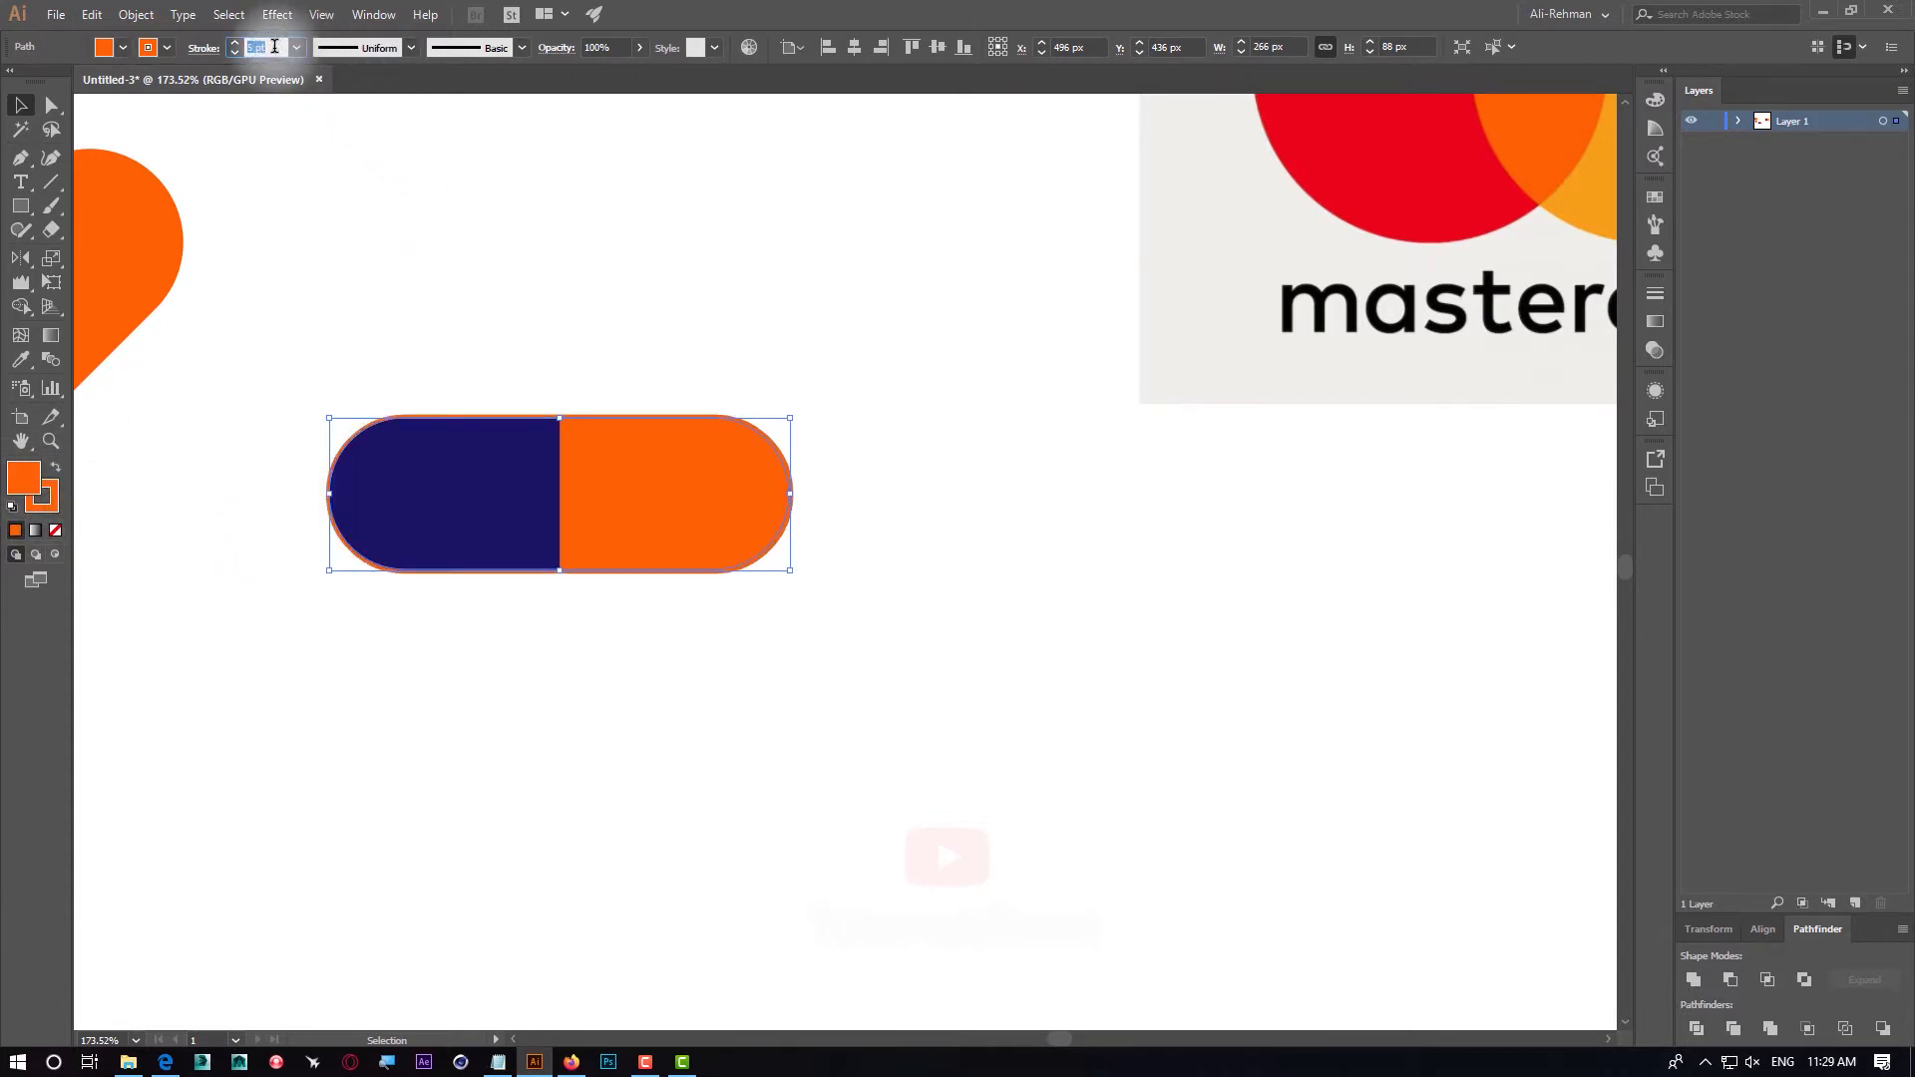
scroll(275, 46, "up", 16)
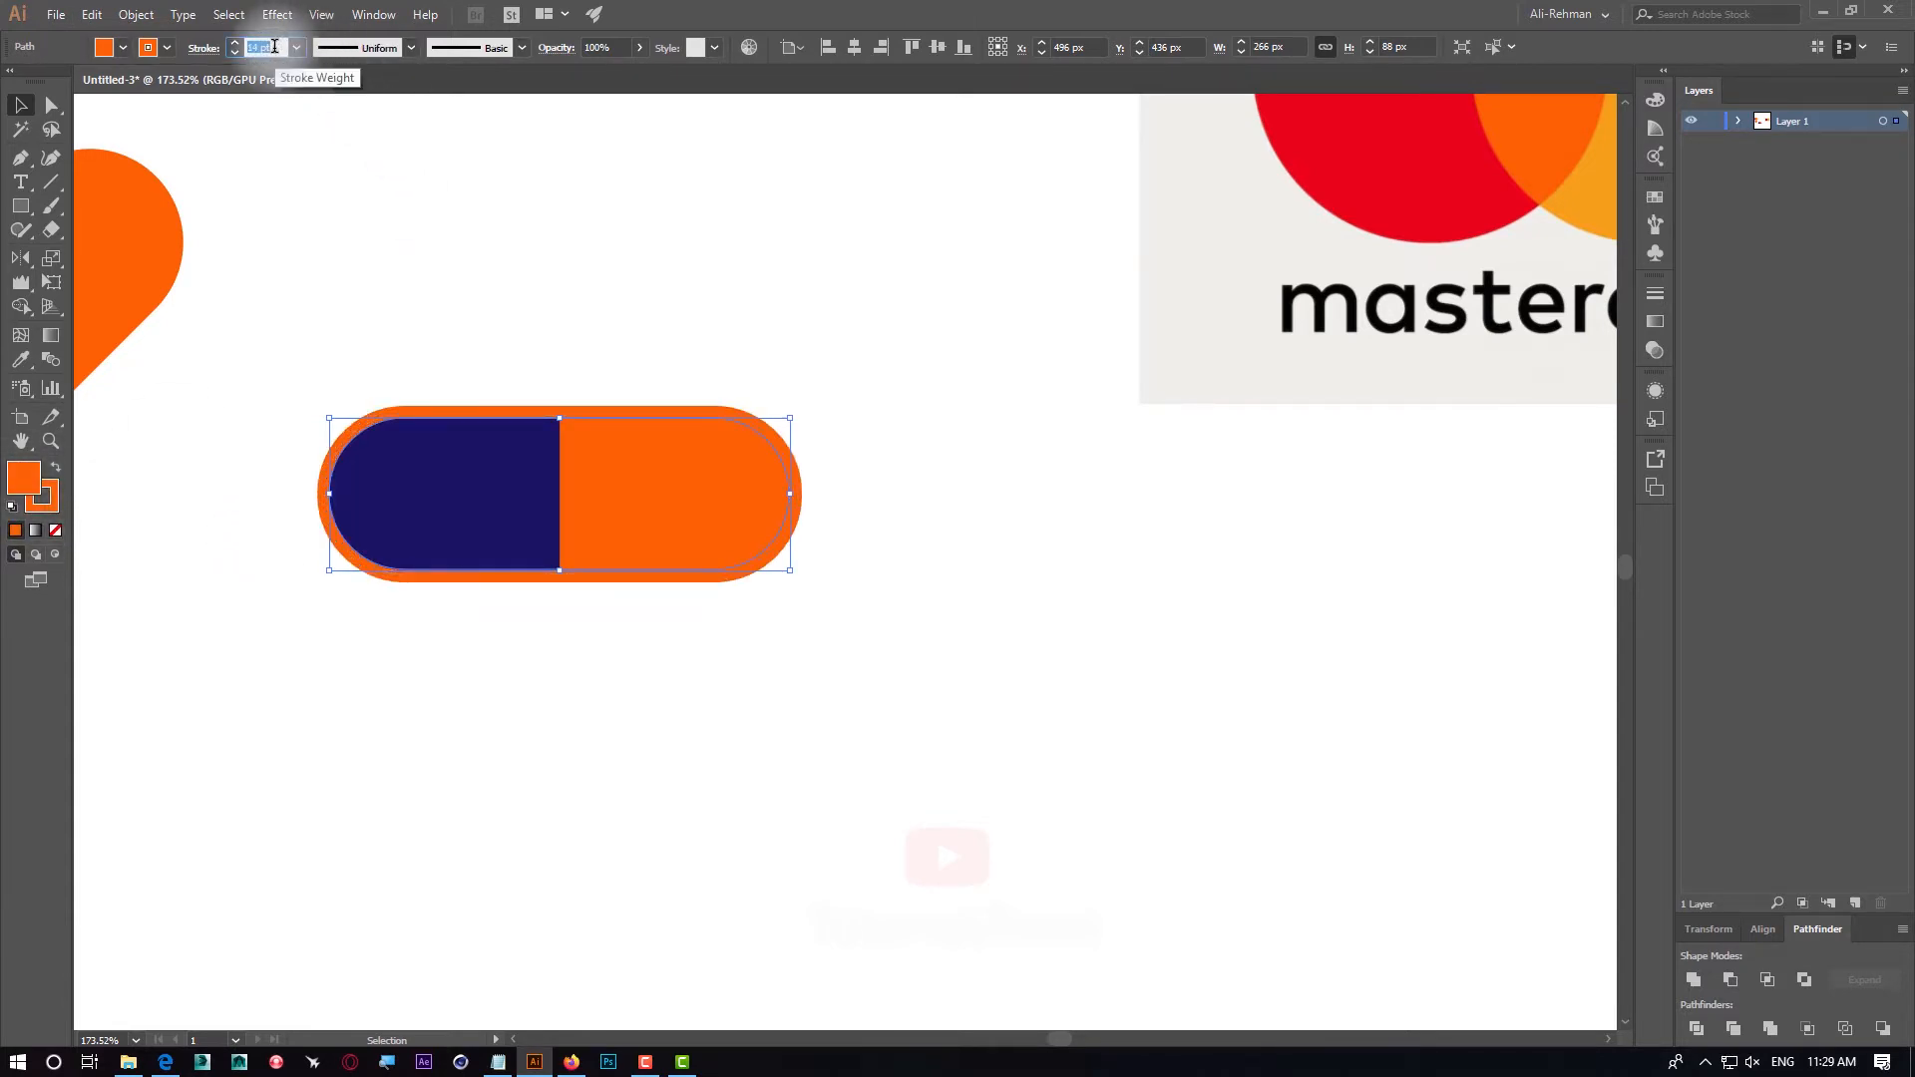
Align the pill's orange stroke to the outside and set its weight to 9 pt
left_click(203, 47)
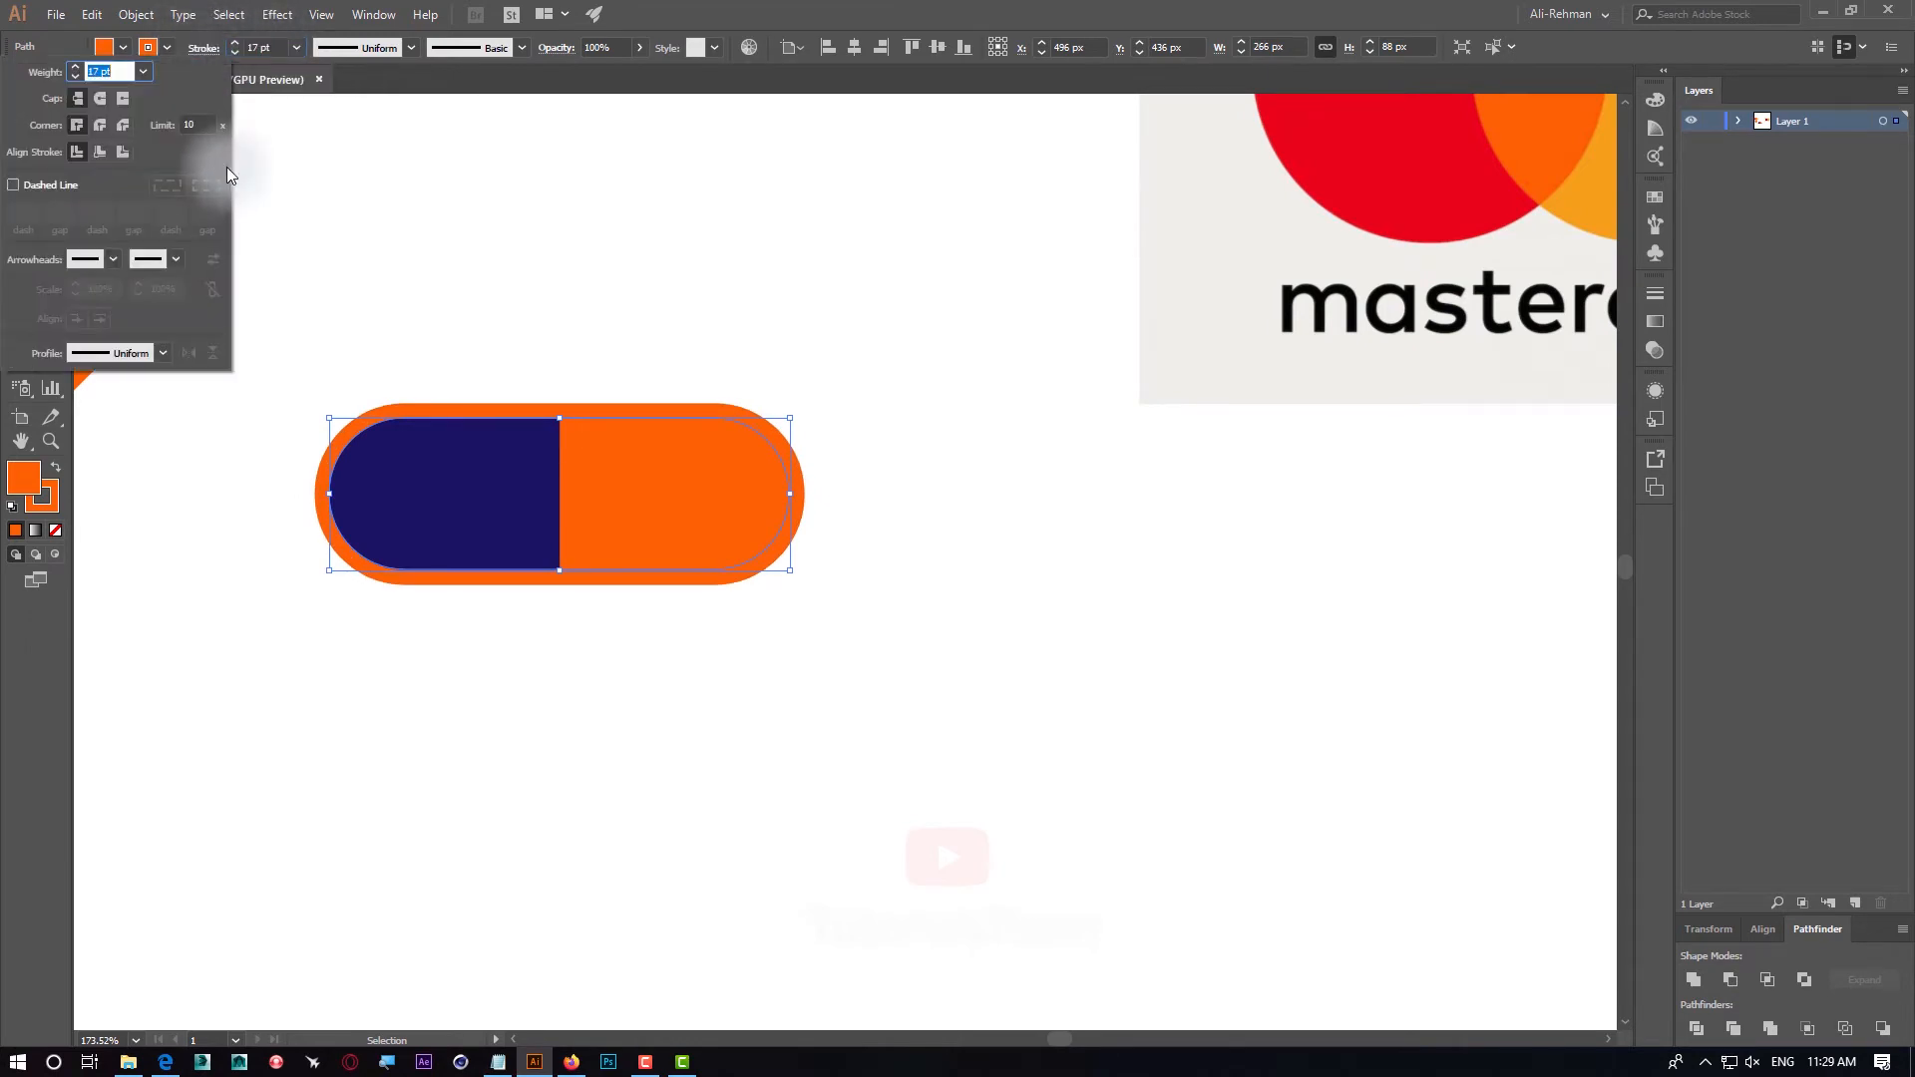
left_click(119, 152)
left_click(868, 337)
left_click(821, 259)
left_click(611, 479)
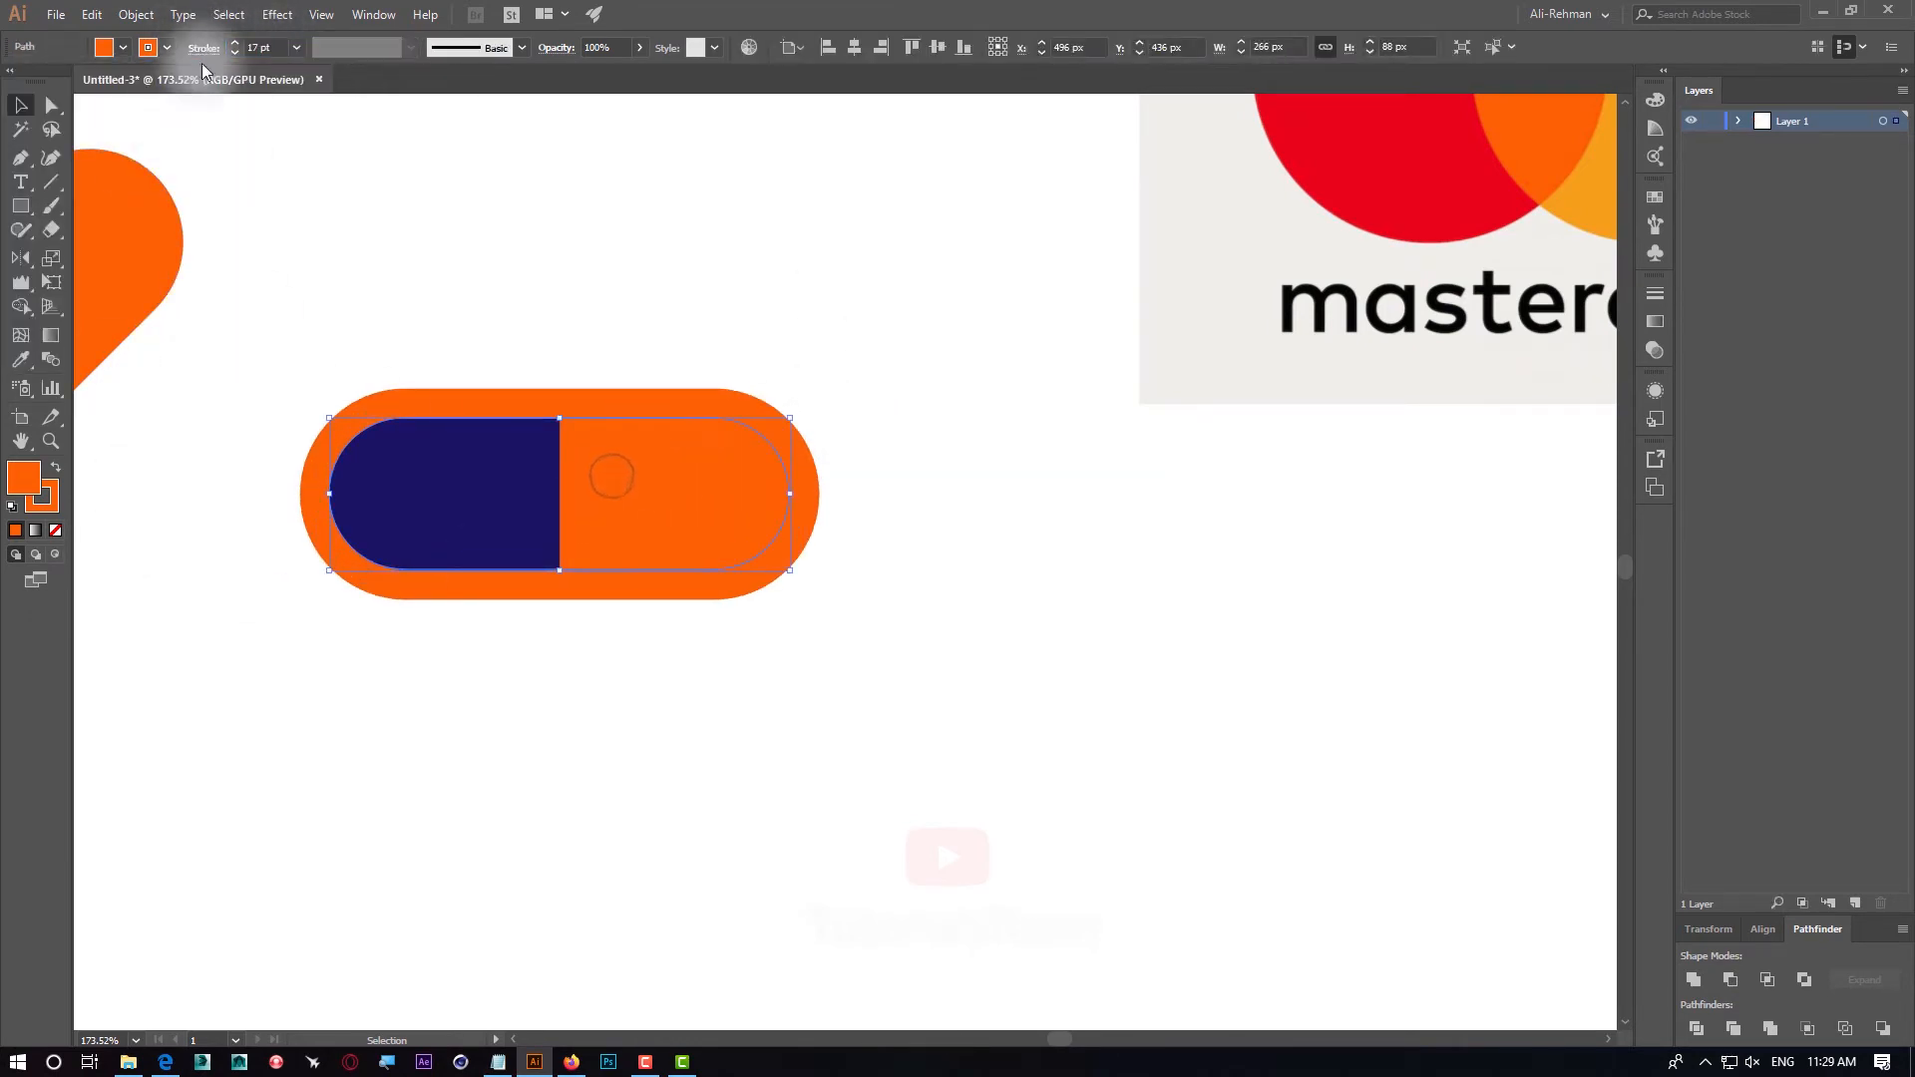
scroll(256, 47, "down", 8)
left_click(600, 184)
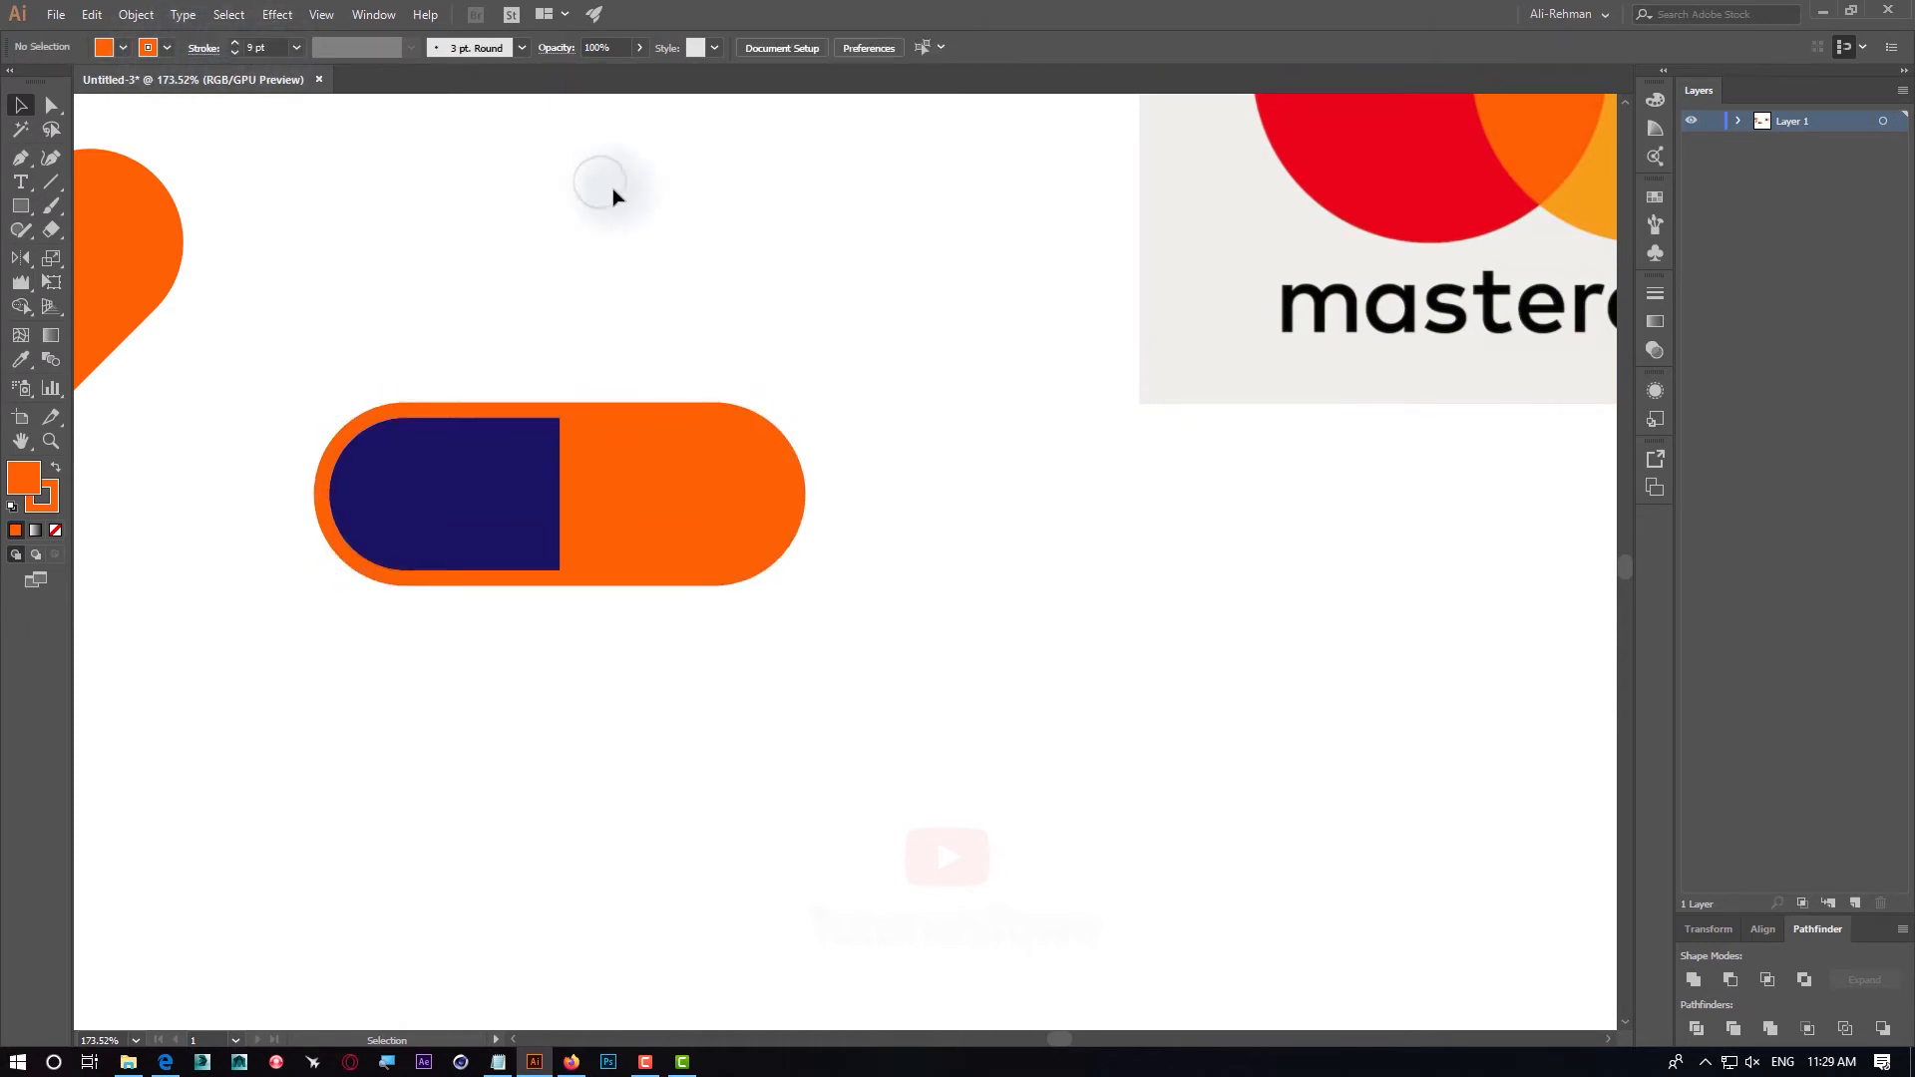
Duplicate the orange heart and place the copy below the pill, in the empty area of the artboard
key("ctrl+0")
left_click_drag(587, 595, 587, 449)
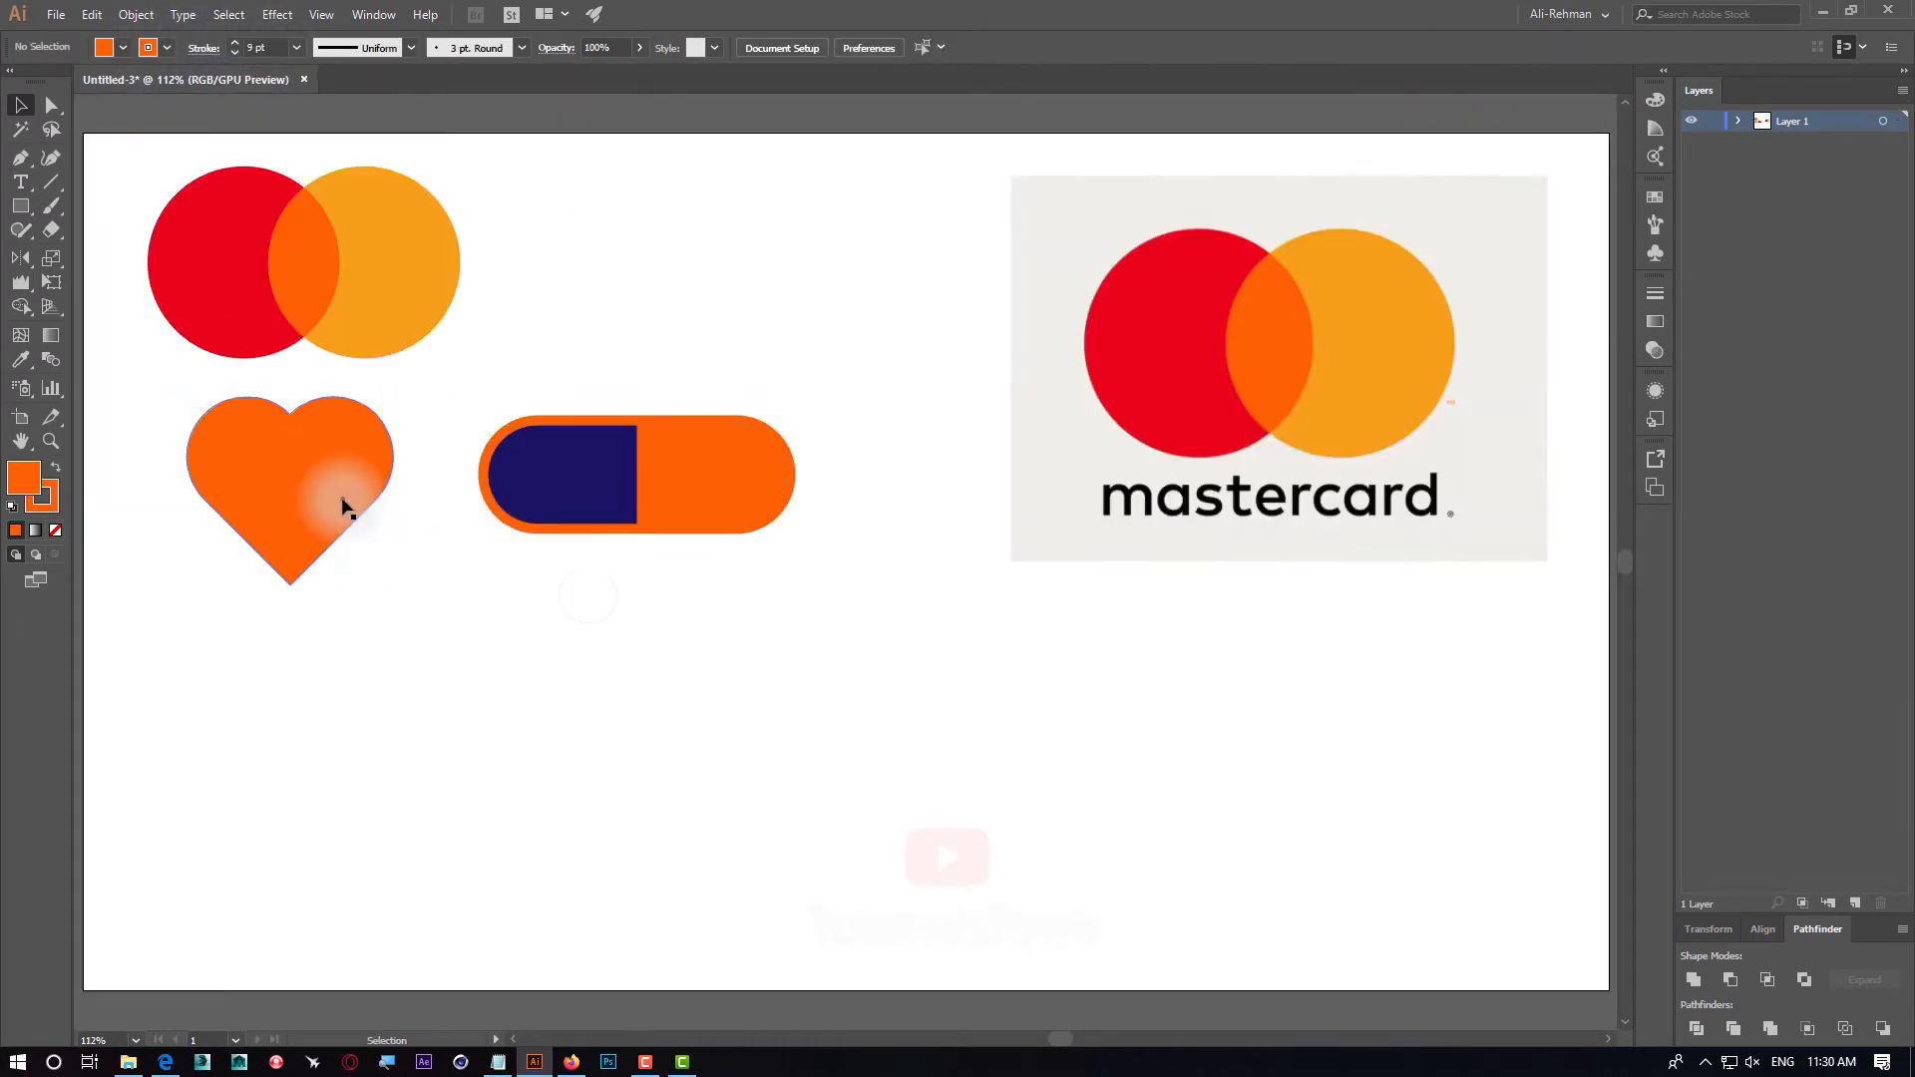
left_click_drag(326, 528, 496, 693)
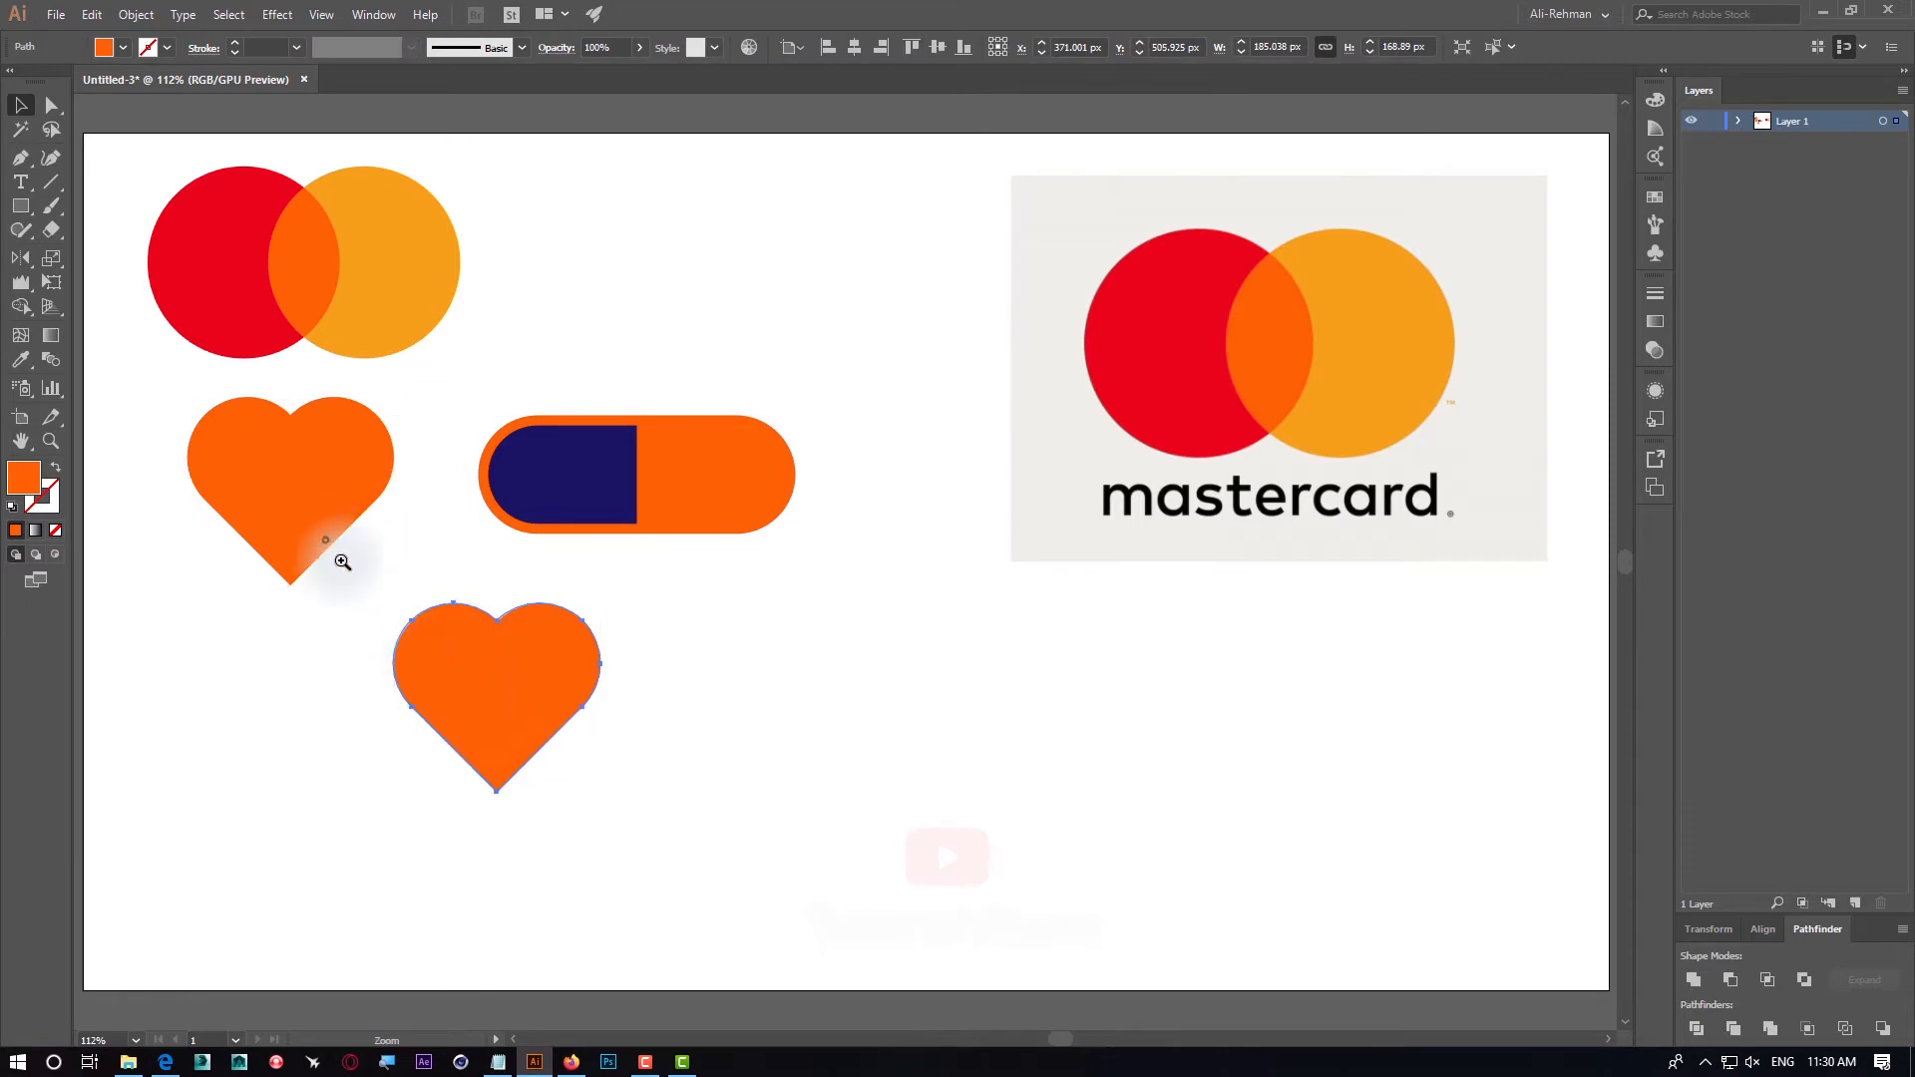
Draw a vertical line about 153 px long from the copied heart's upper notch to its bottom tip
scroll(583, 698, "up", 4)
left_click(51, 182)
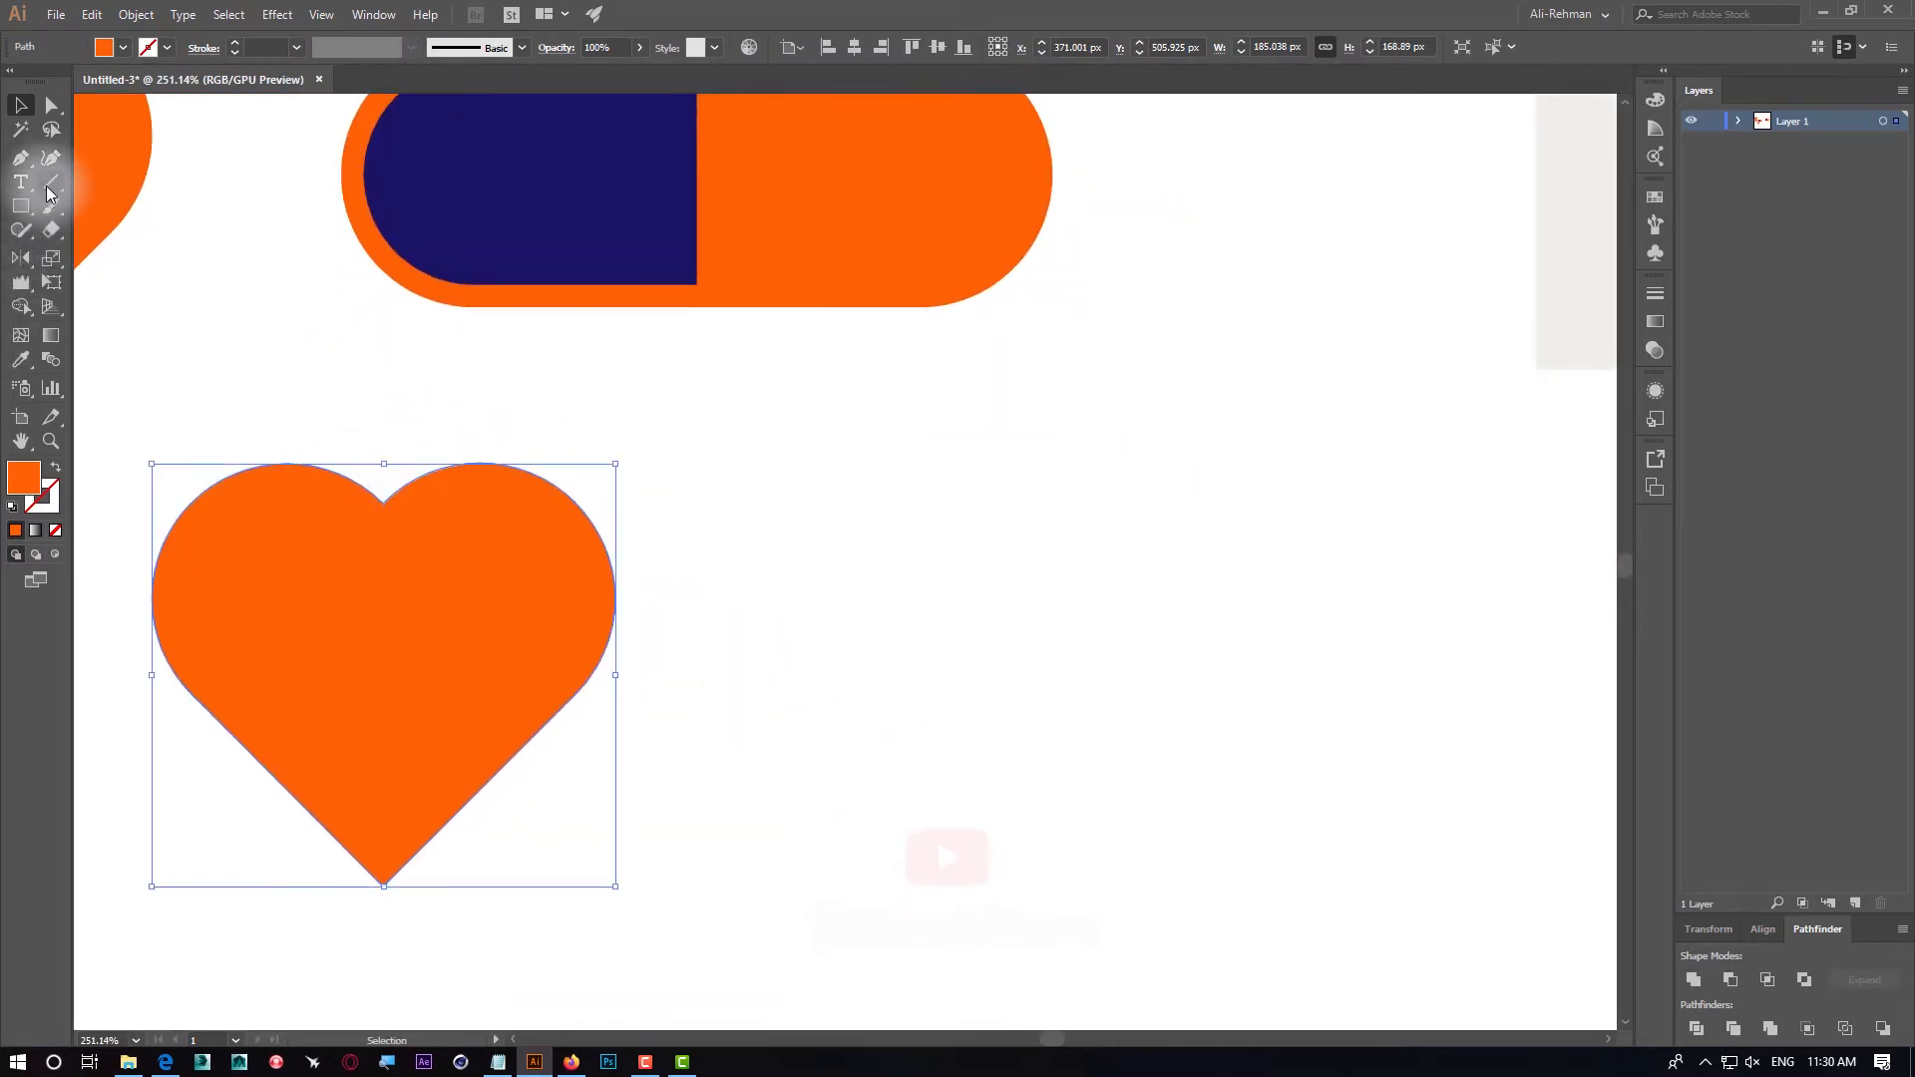
scroll(499, 550, "down", 2)
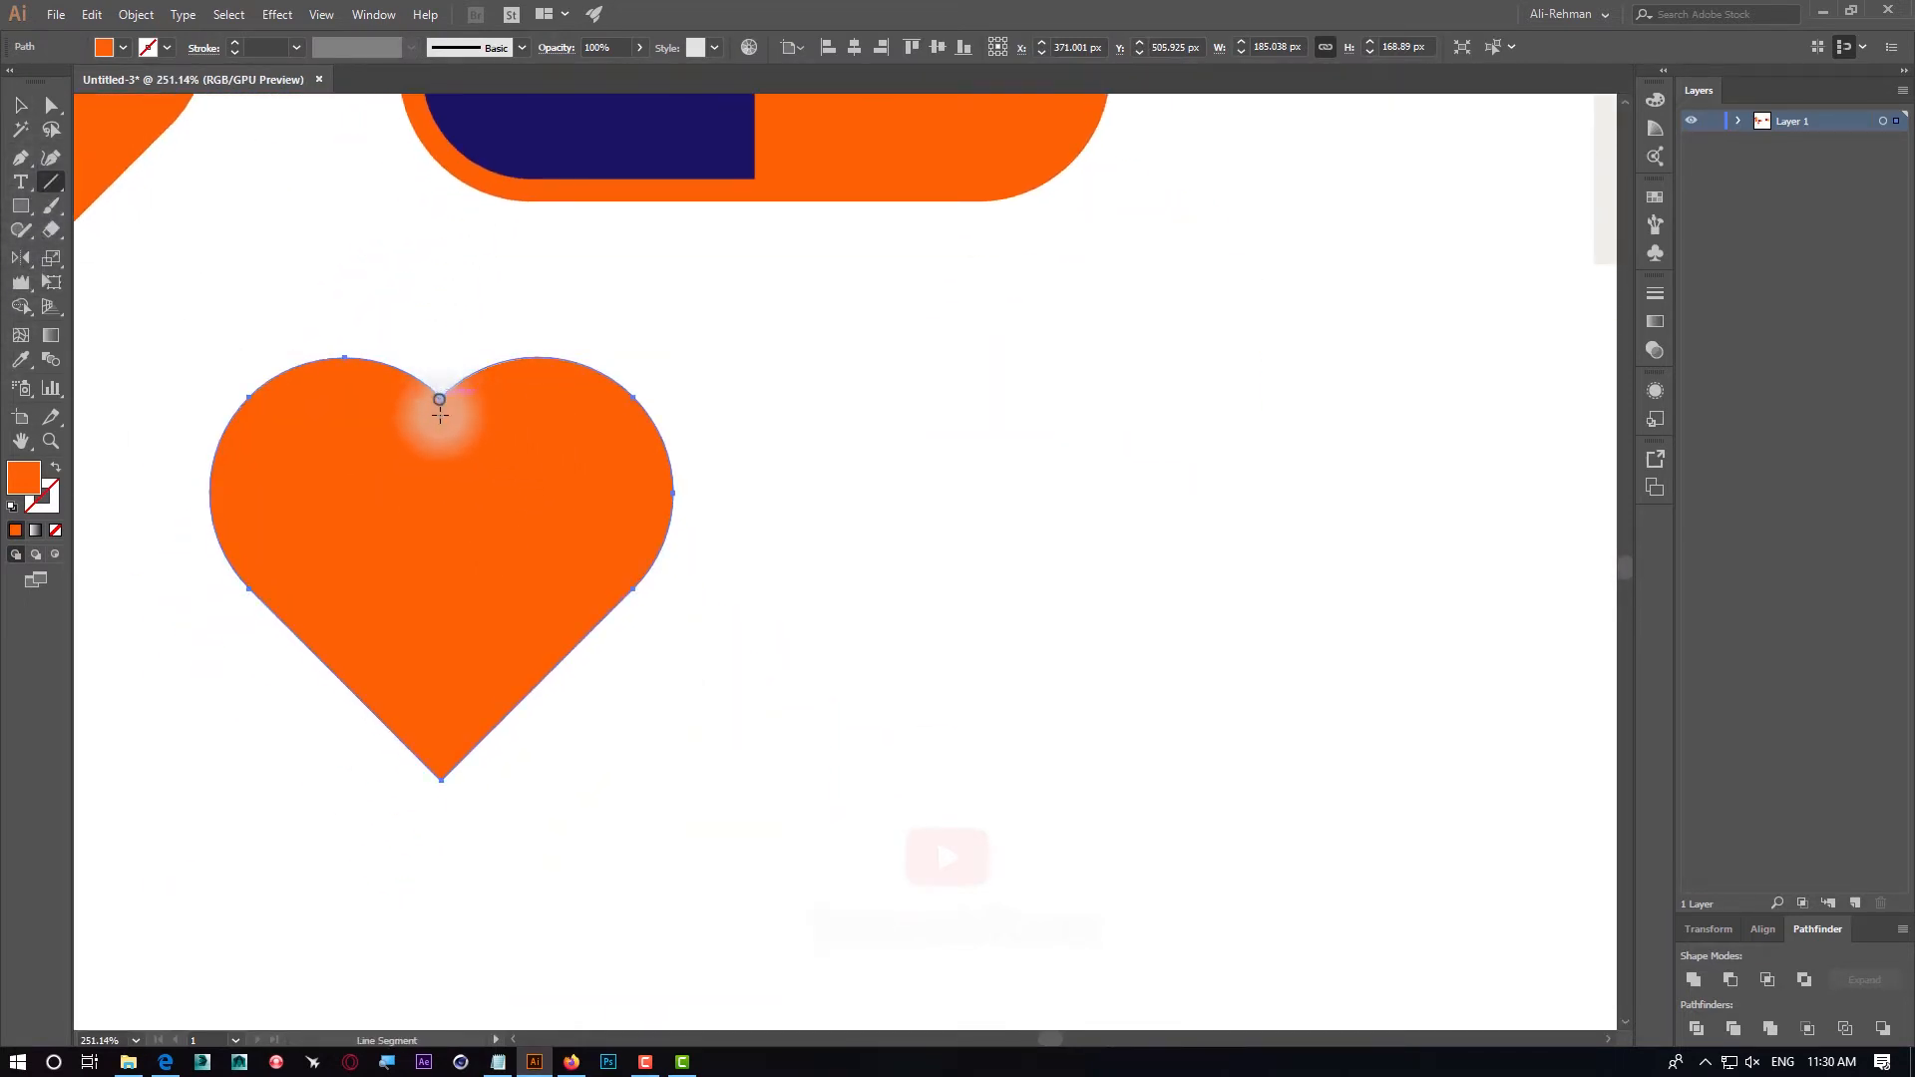
left_click_drag(439, 400, 442, 779)
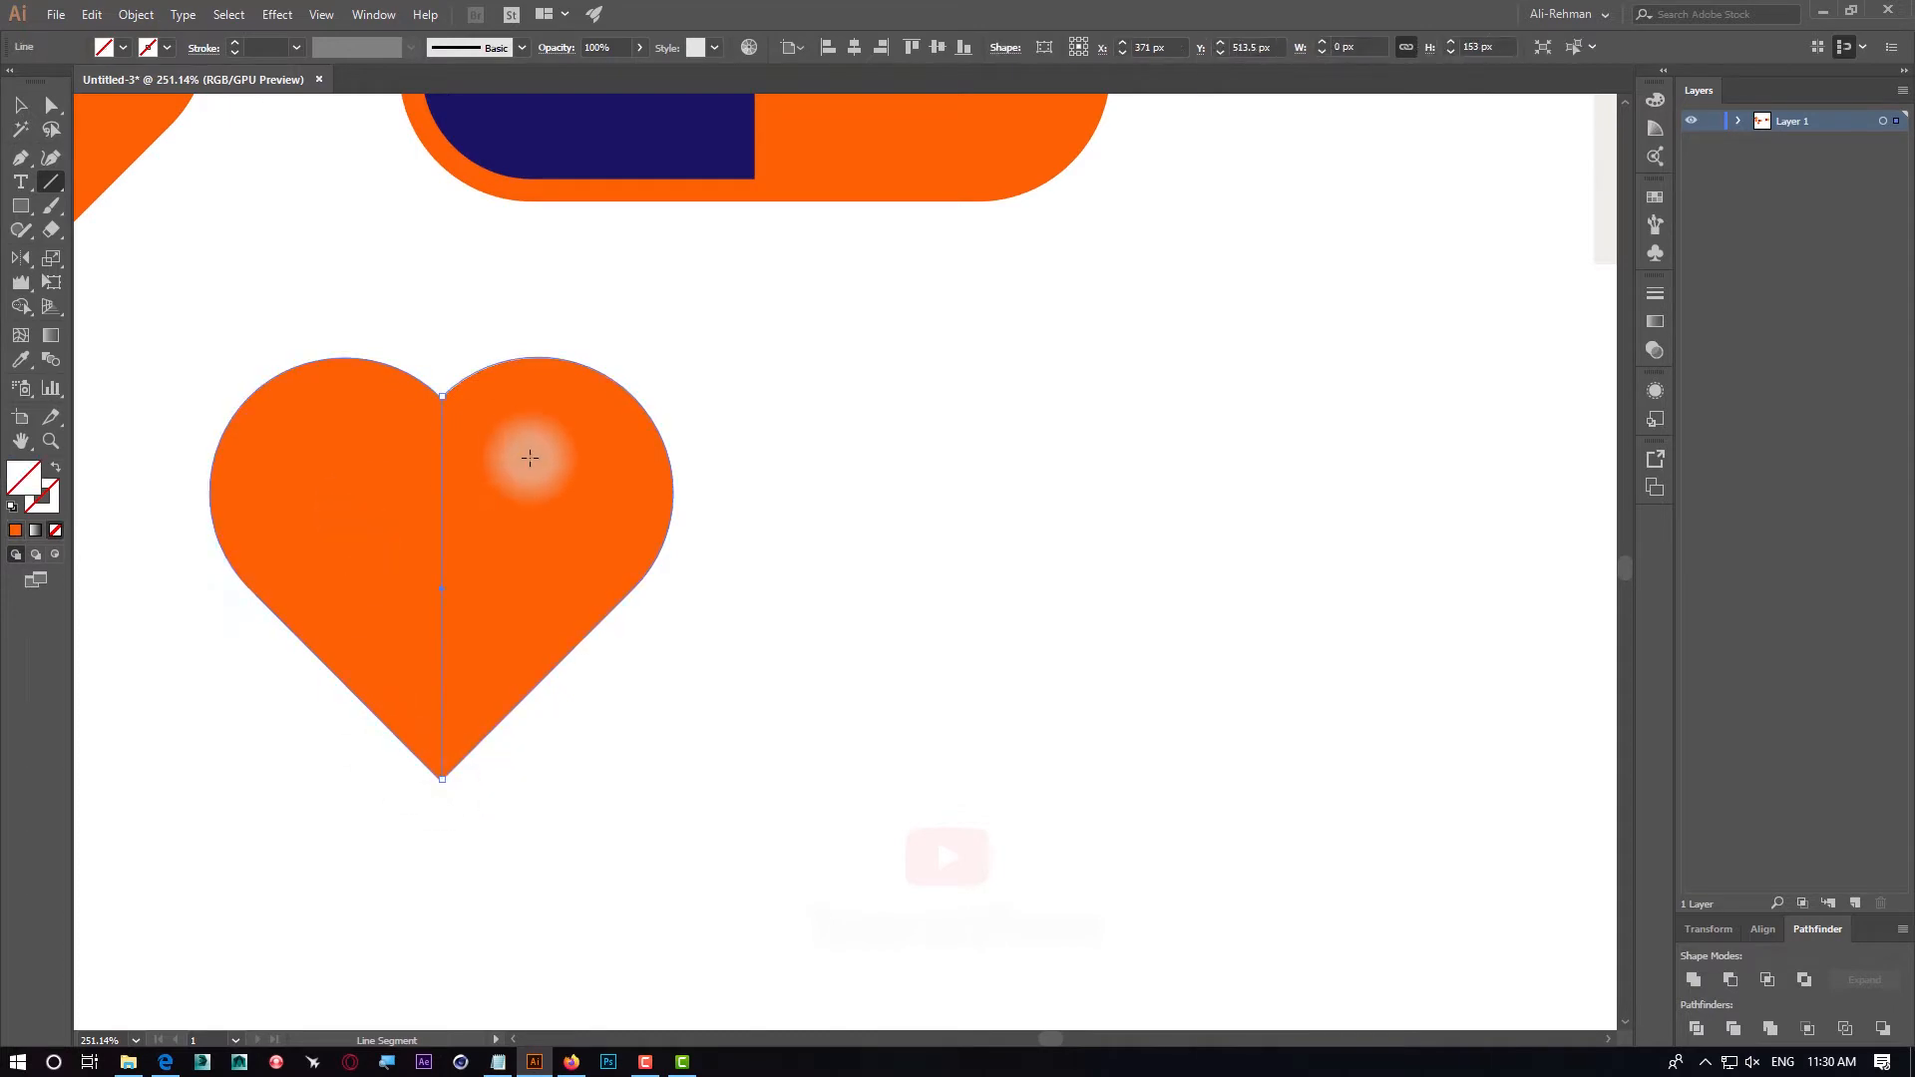
Give the heart's vertical centre line a blue 1 pt stroke and deselect it
left_click(55, 529)
left_click(166, 49)
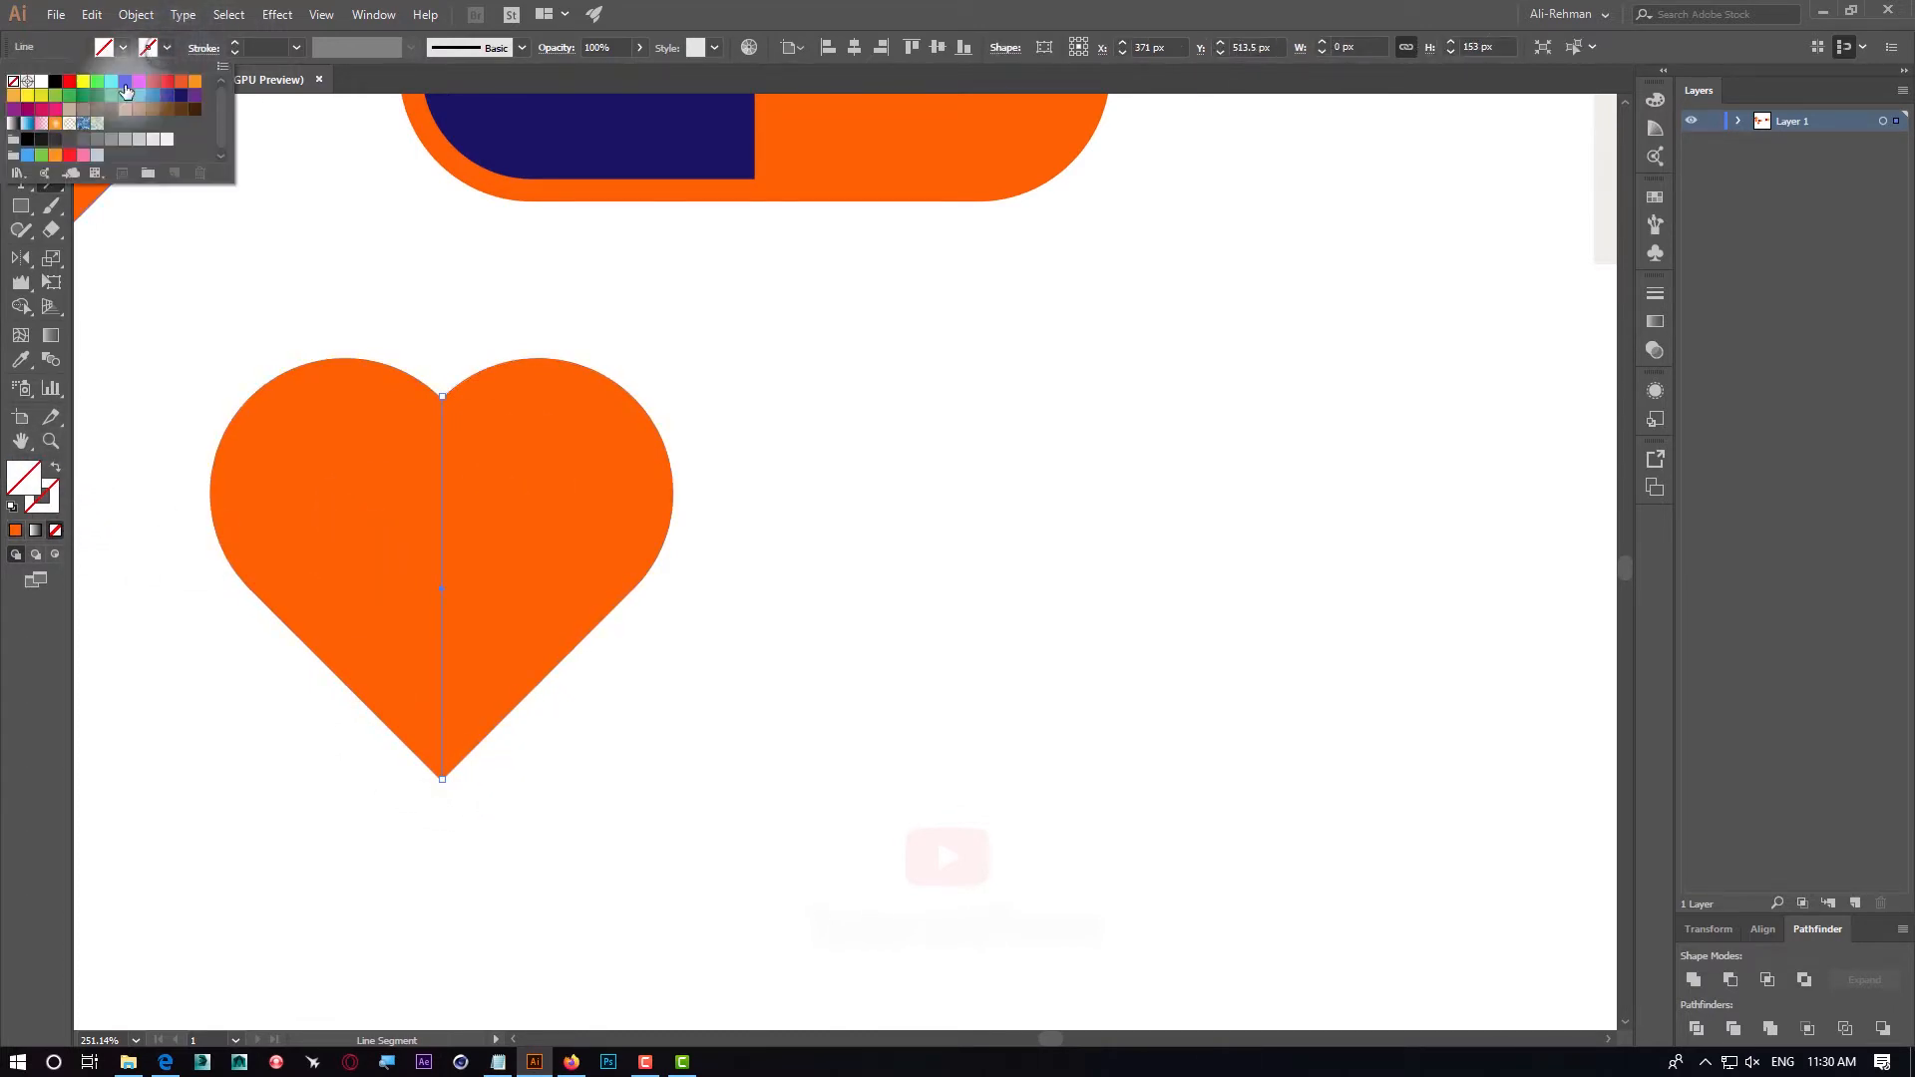
left_click(123, 90)
left_click(877, 479)
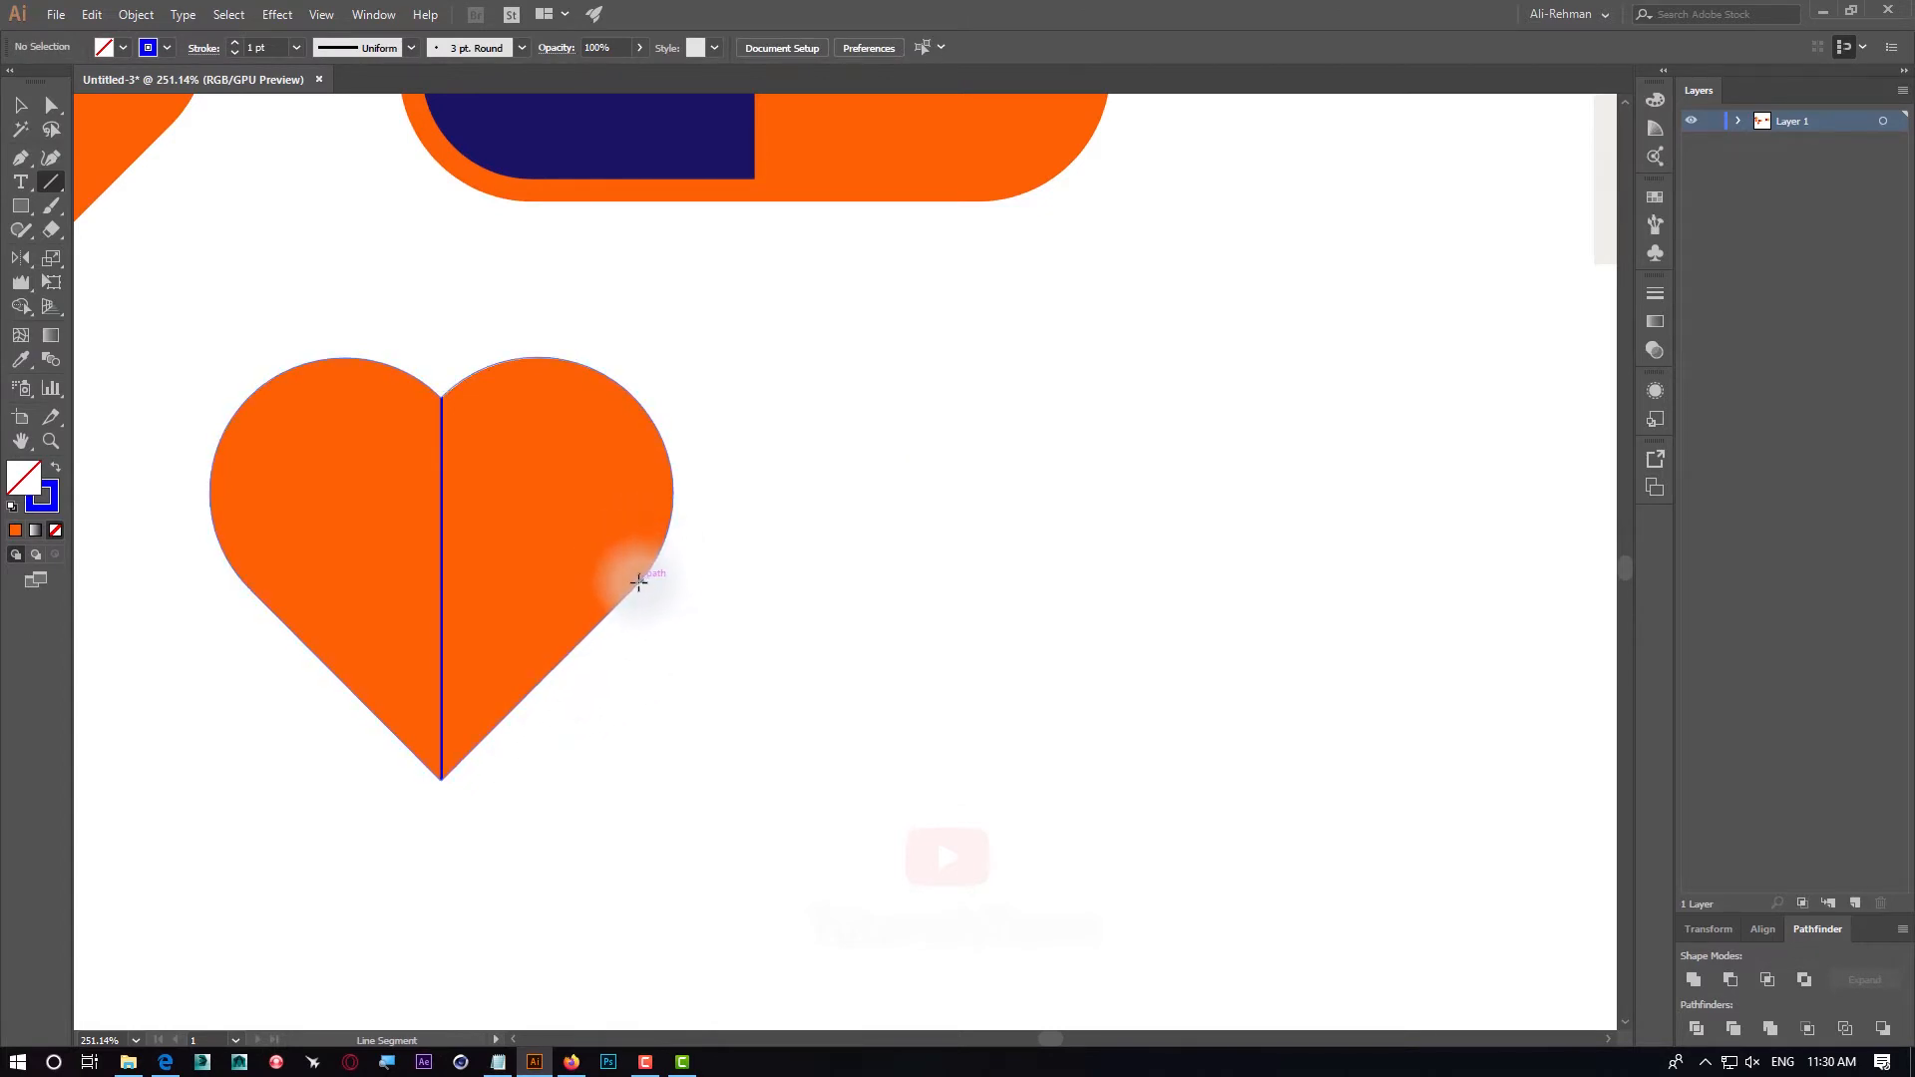
Draw two diagonal lines, each about 109 px long, between the copied heart's upper notch and its right and left side corners
left_click_drag(629, 592, 463, 432)
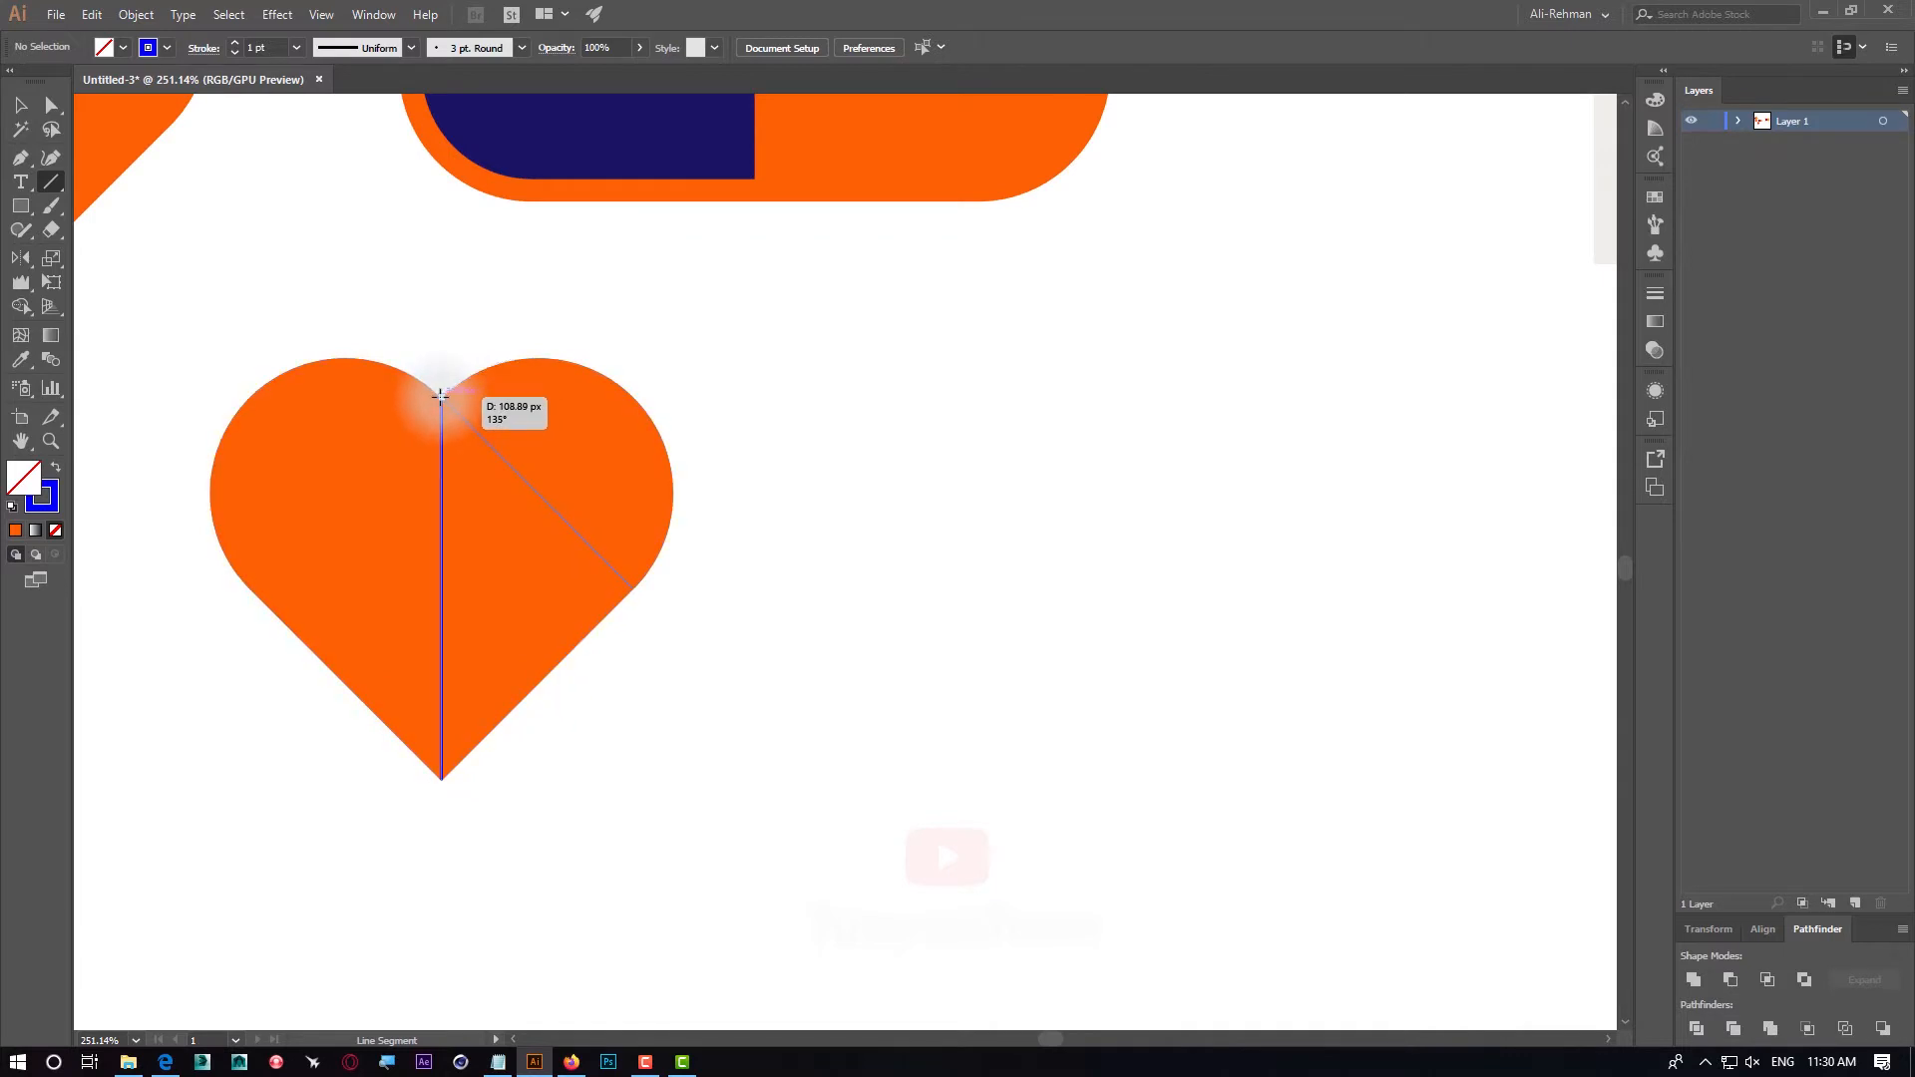
left_click_drag(440, 396, 440, 396)
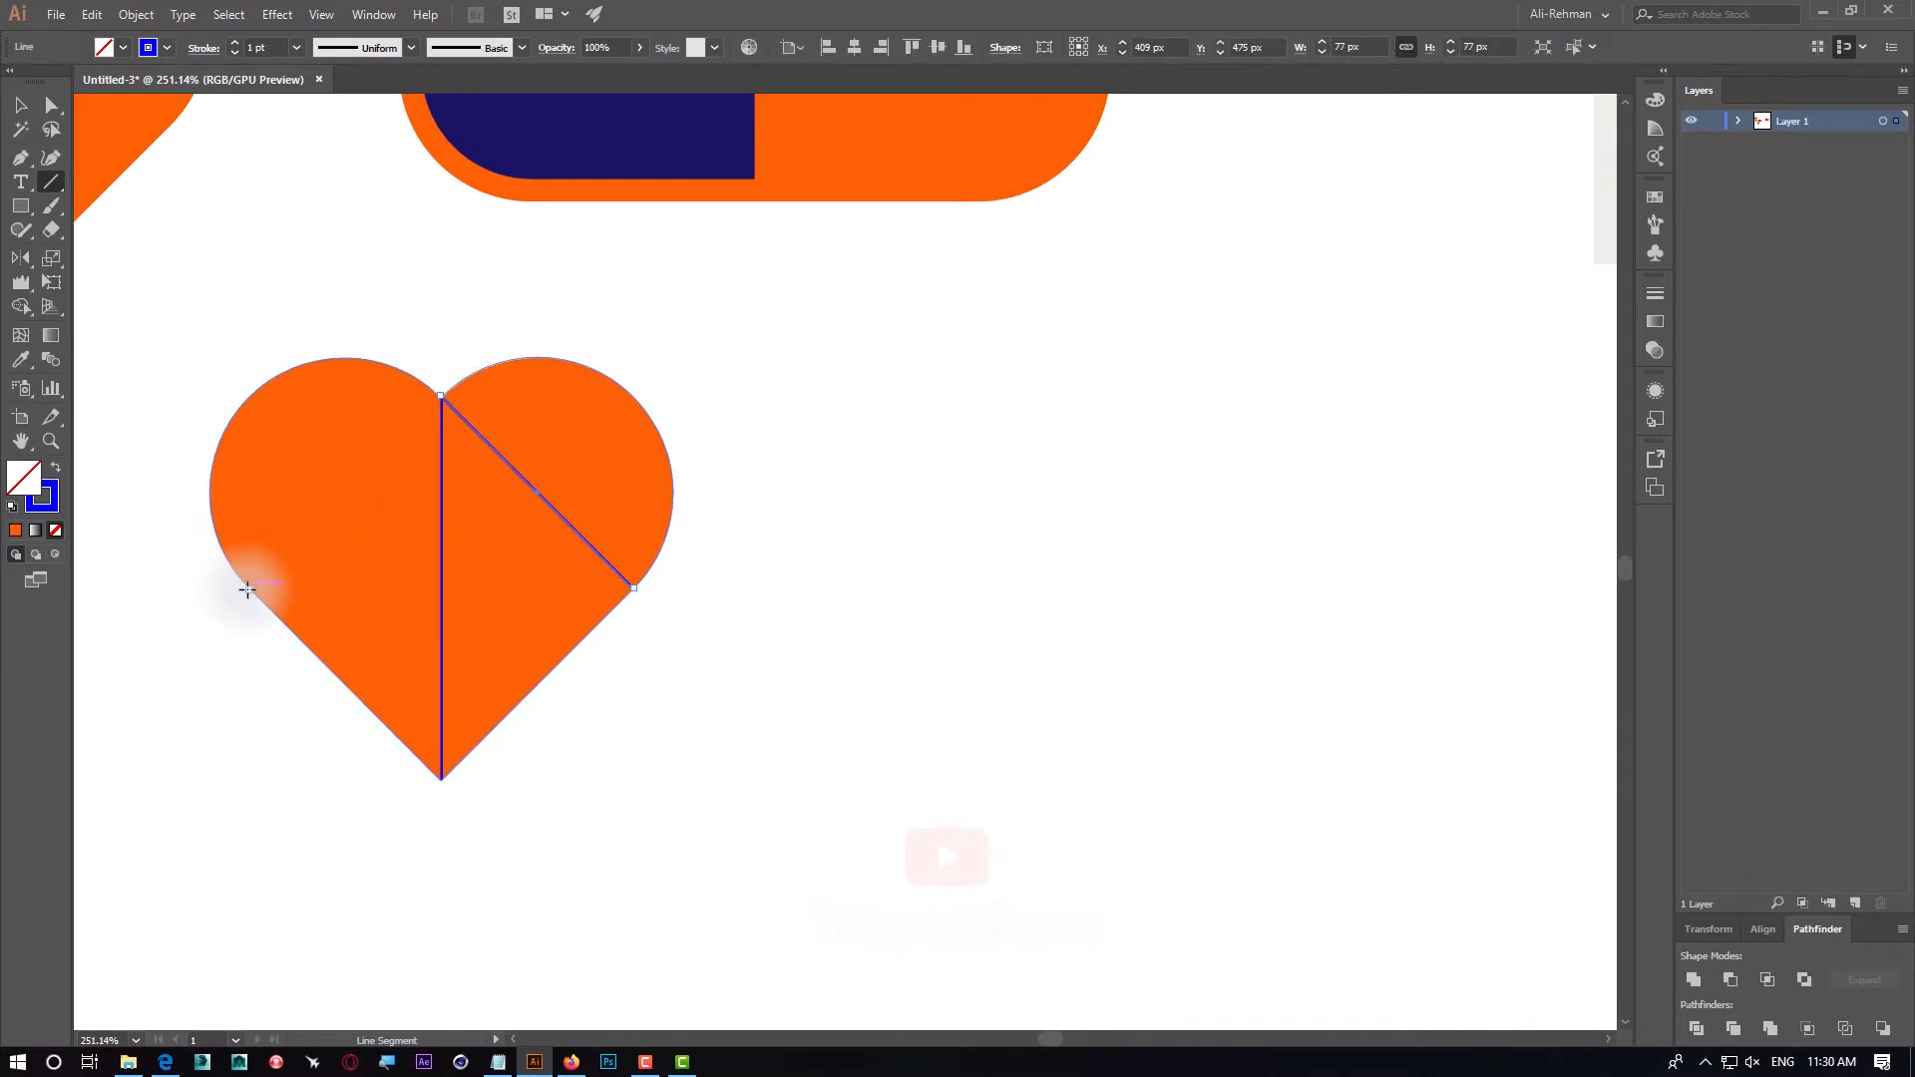
left_click_drag(282, 560, 439, 395)
left_click(839, 422, "ctrl")
Switch to outline view and try to move the lines' upper ends onto the heart's notch point
left_click_drag(401, 360, 1027, 739)
key("ctrl+y")
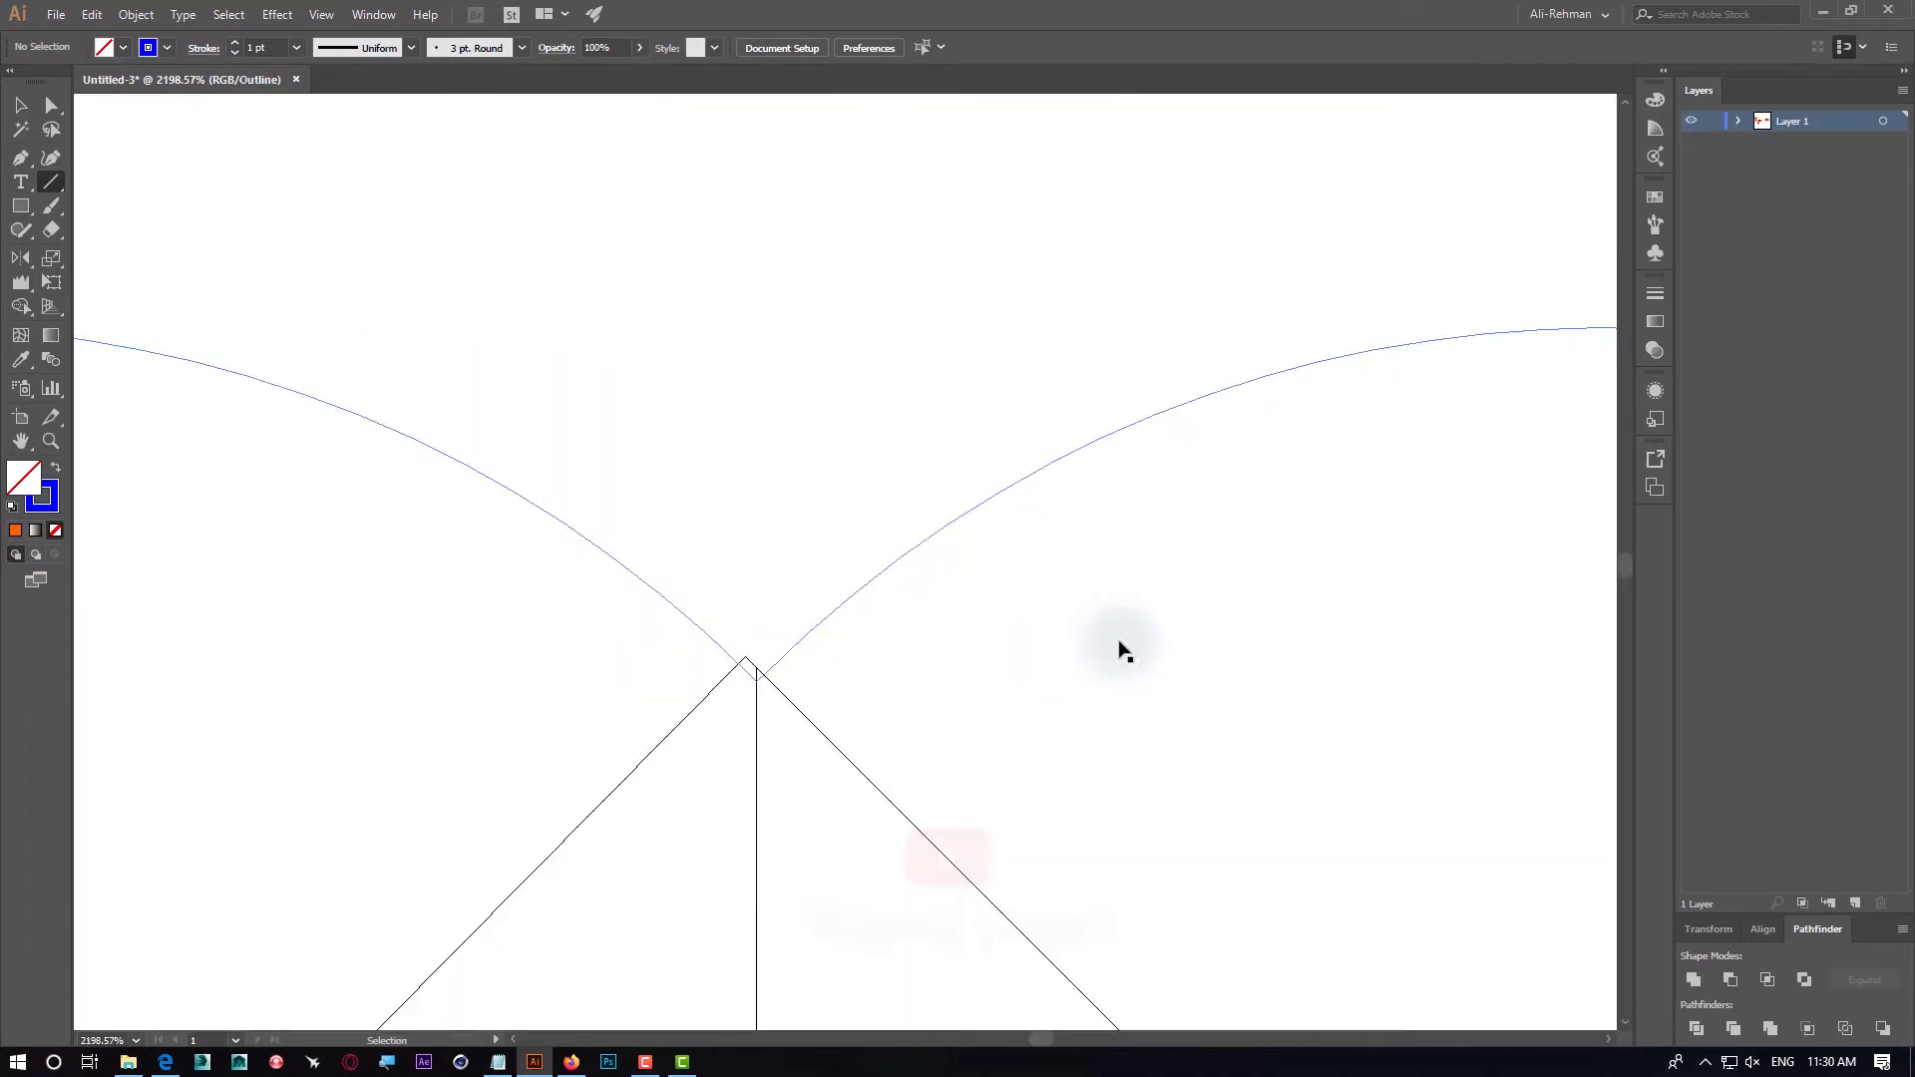
left_click_drag(698, 620, 897, 750)
left_click(46, 108)
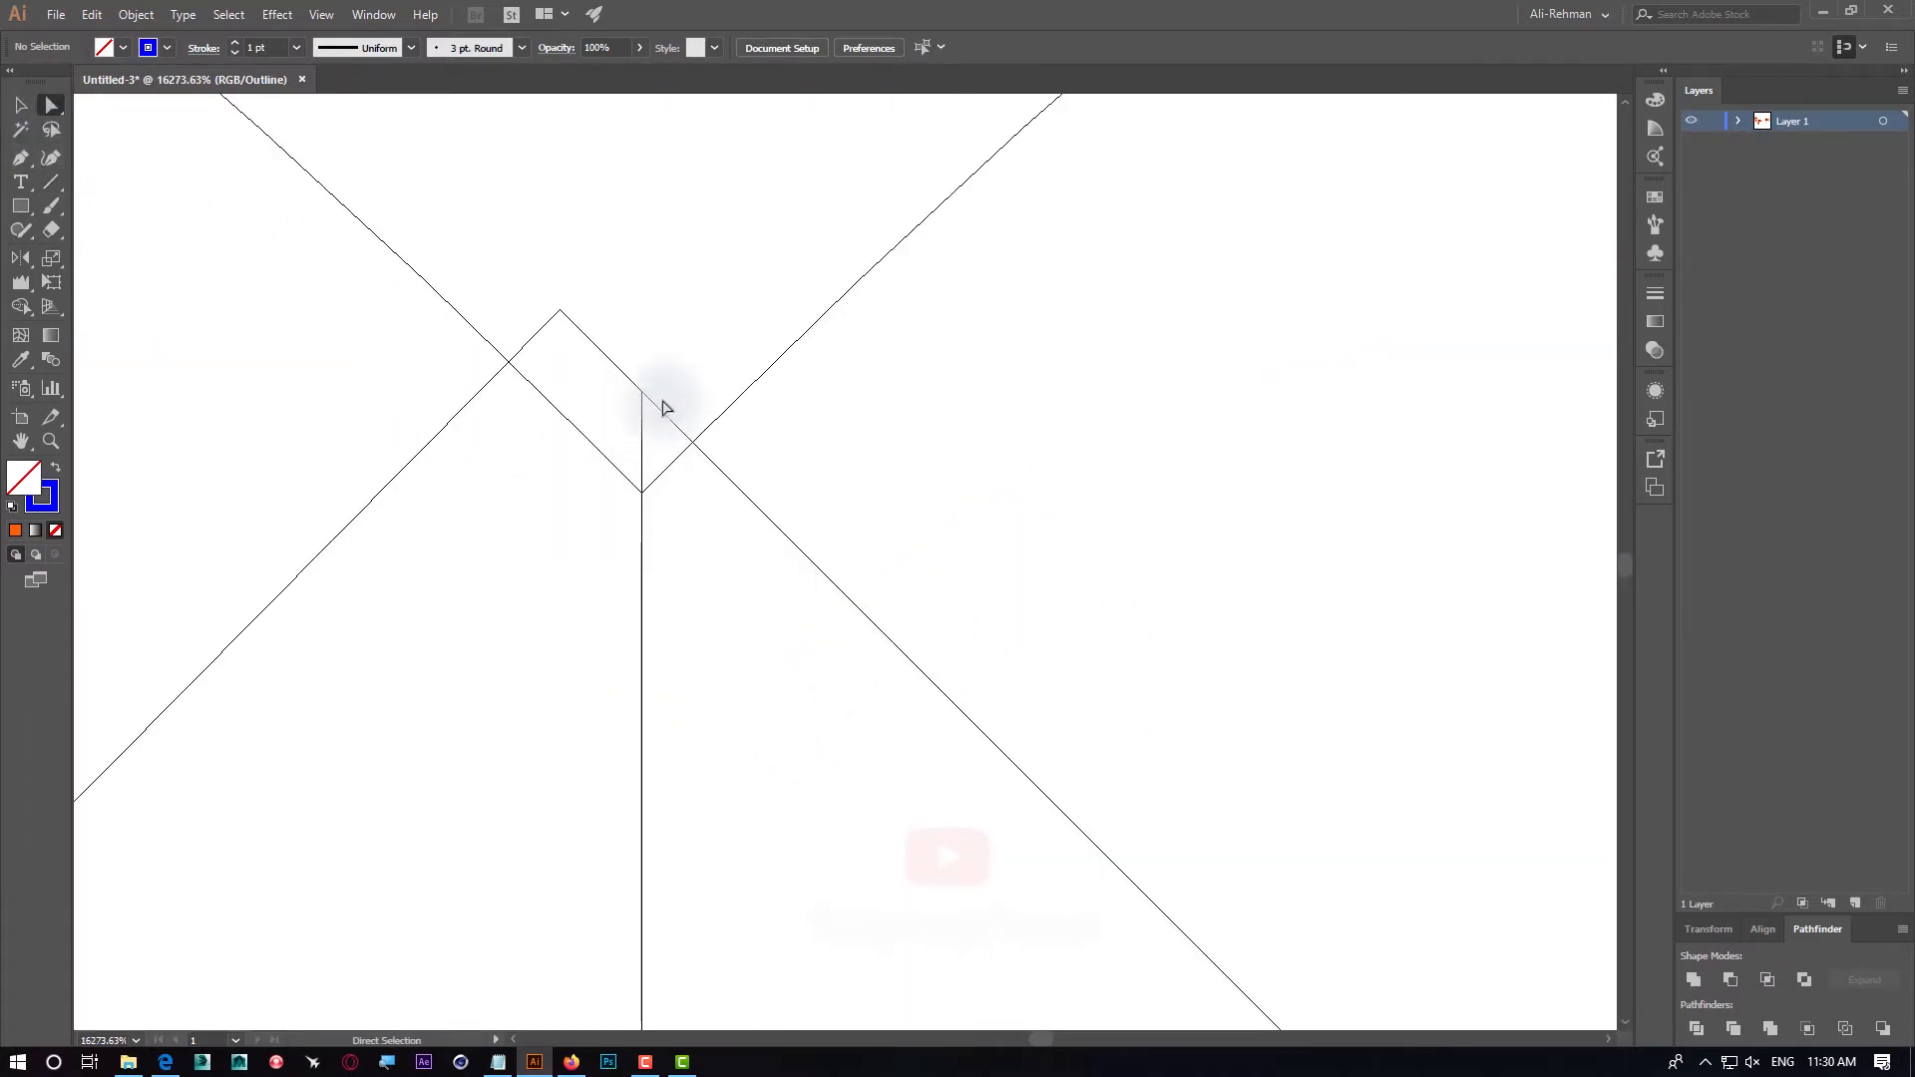
left_click_drag(641, 393, 643, 470)
left_click(562, 312)
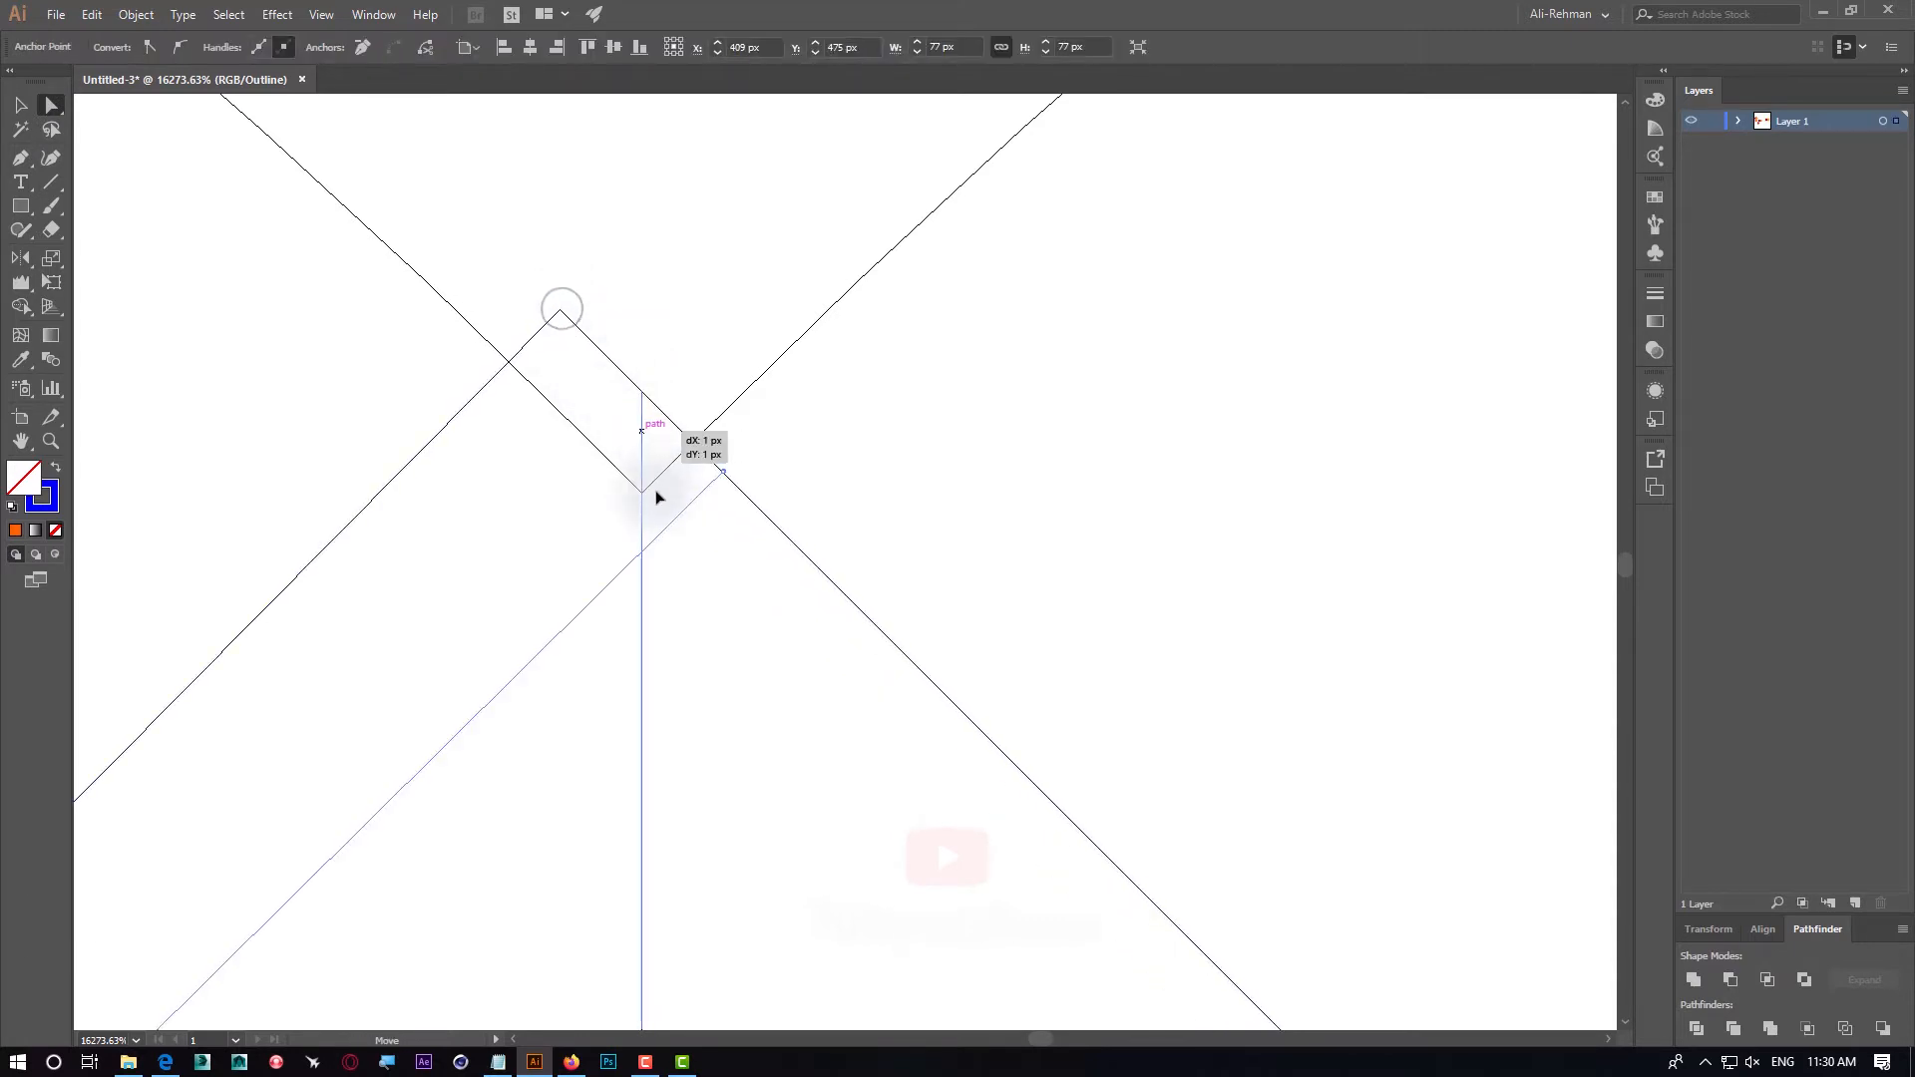
Turn off Snap to Pixel and move the upper ends of all three lines exactly onto the heart's notch point
left_click(321, 14)
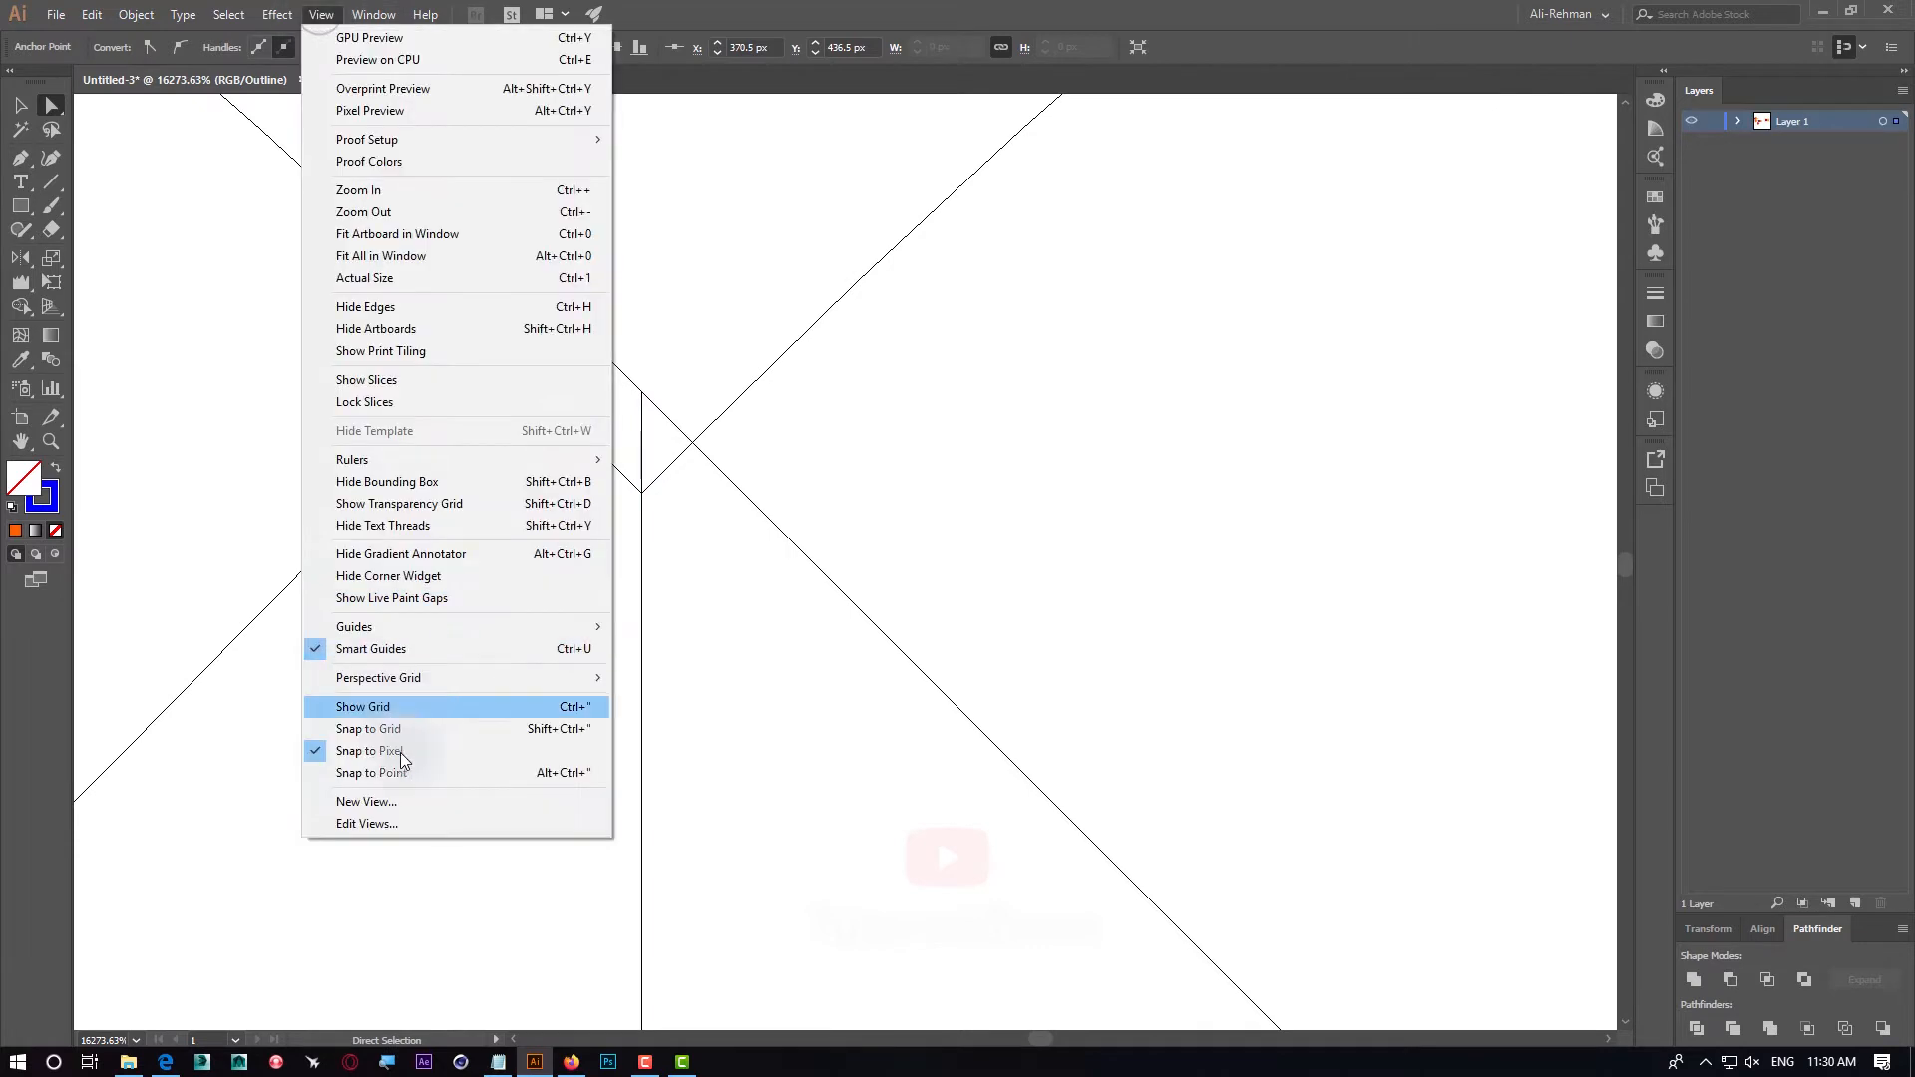
left_click(405, 755)
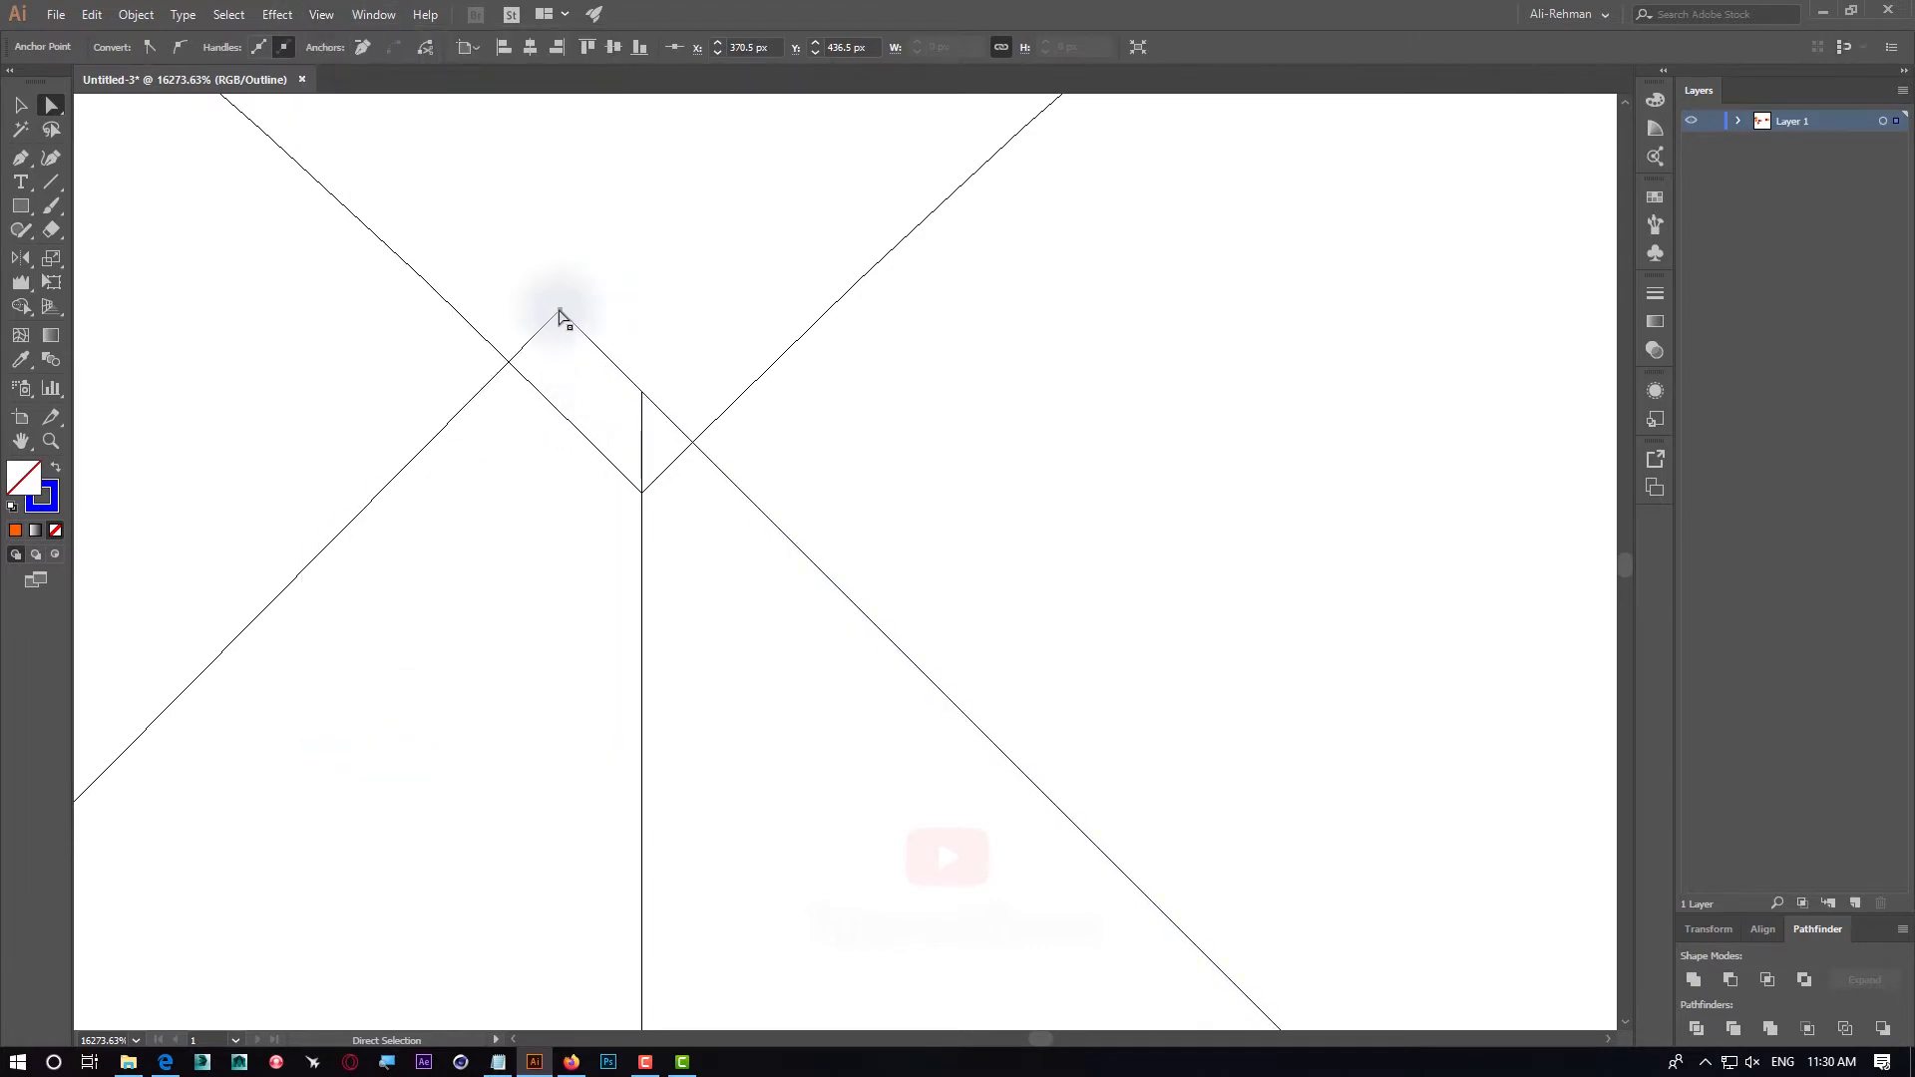
left_click_drag(560, 313, 641, 493)
left_click_drag(642, 397, 652, 486)
key("ctrl+z")
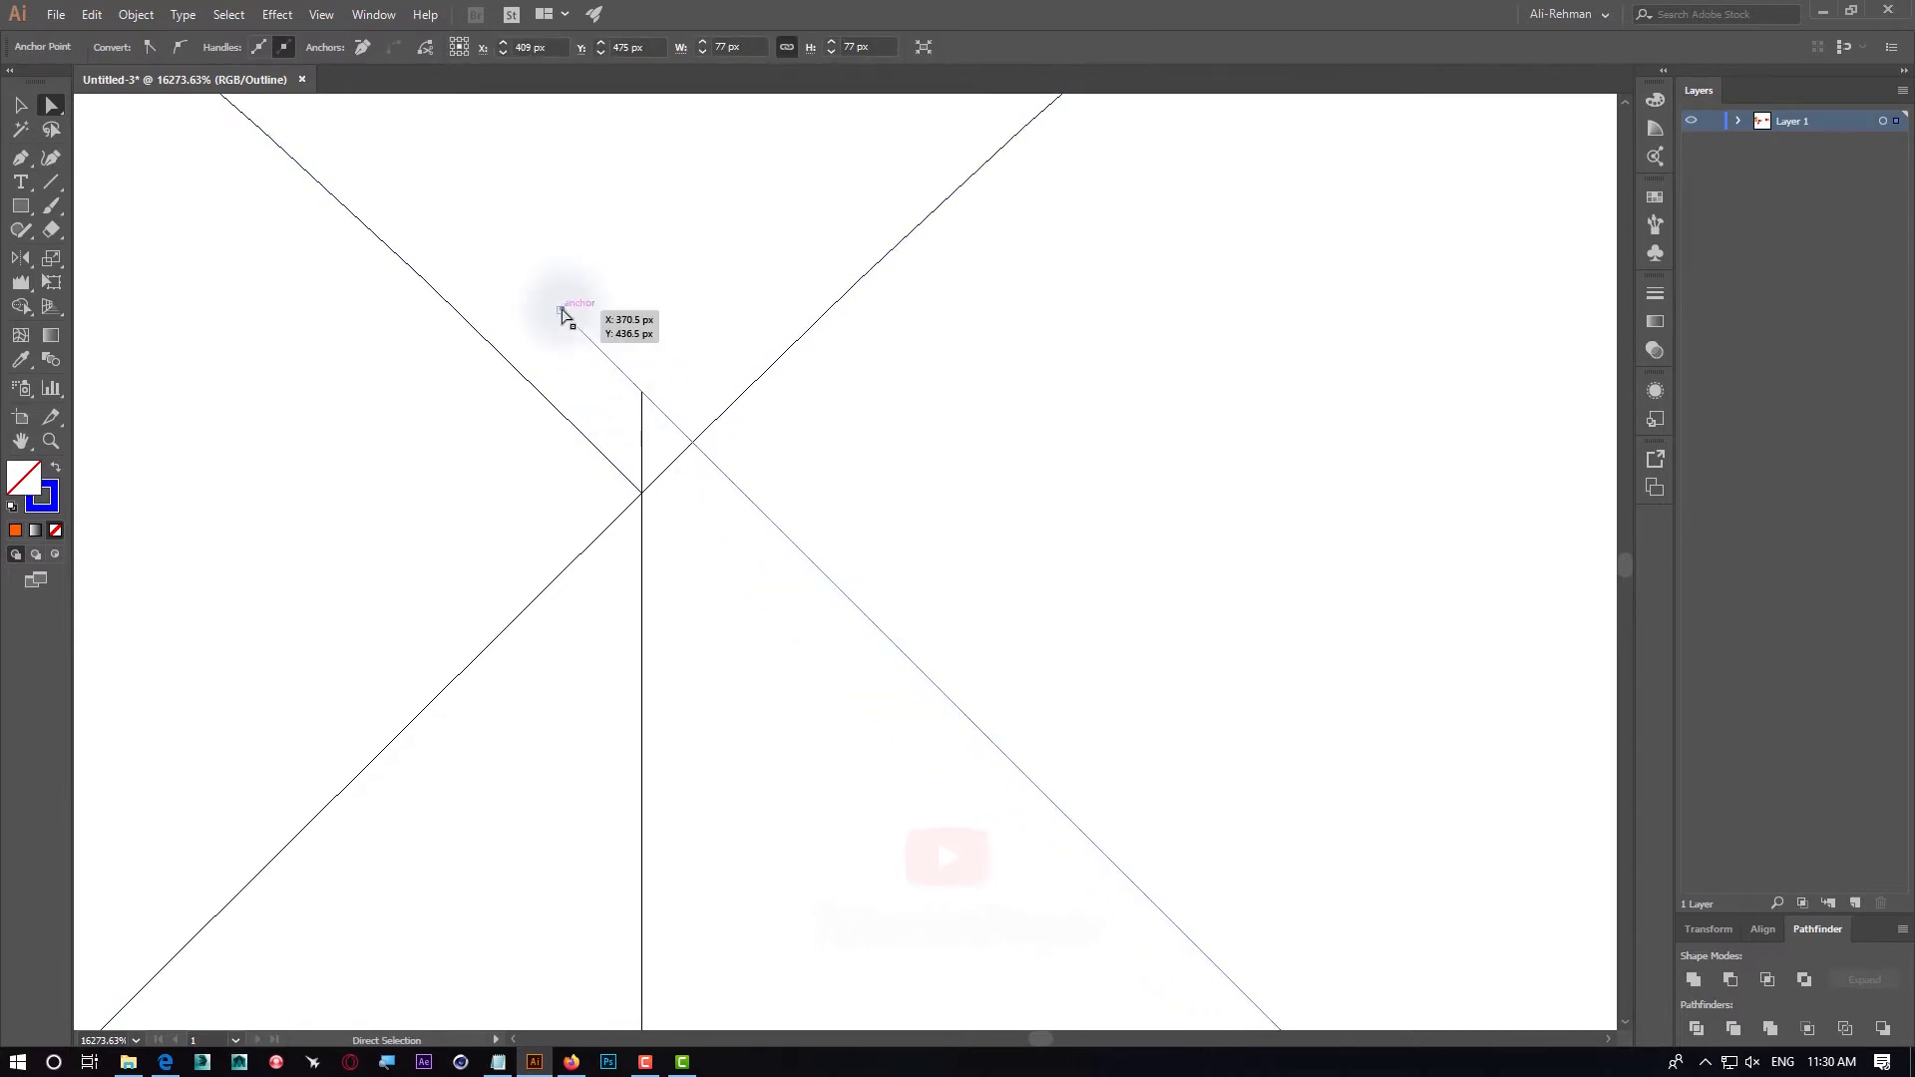
left_click_drag(562, 309, 642, 496)
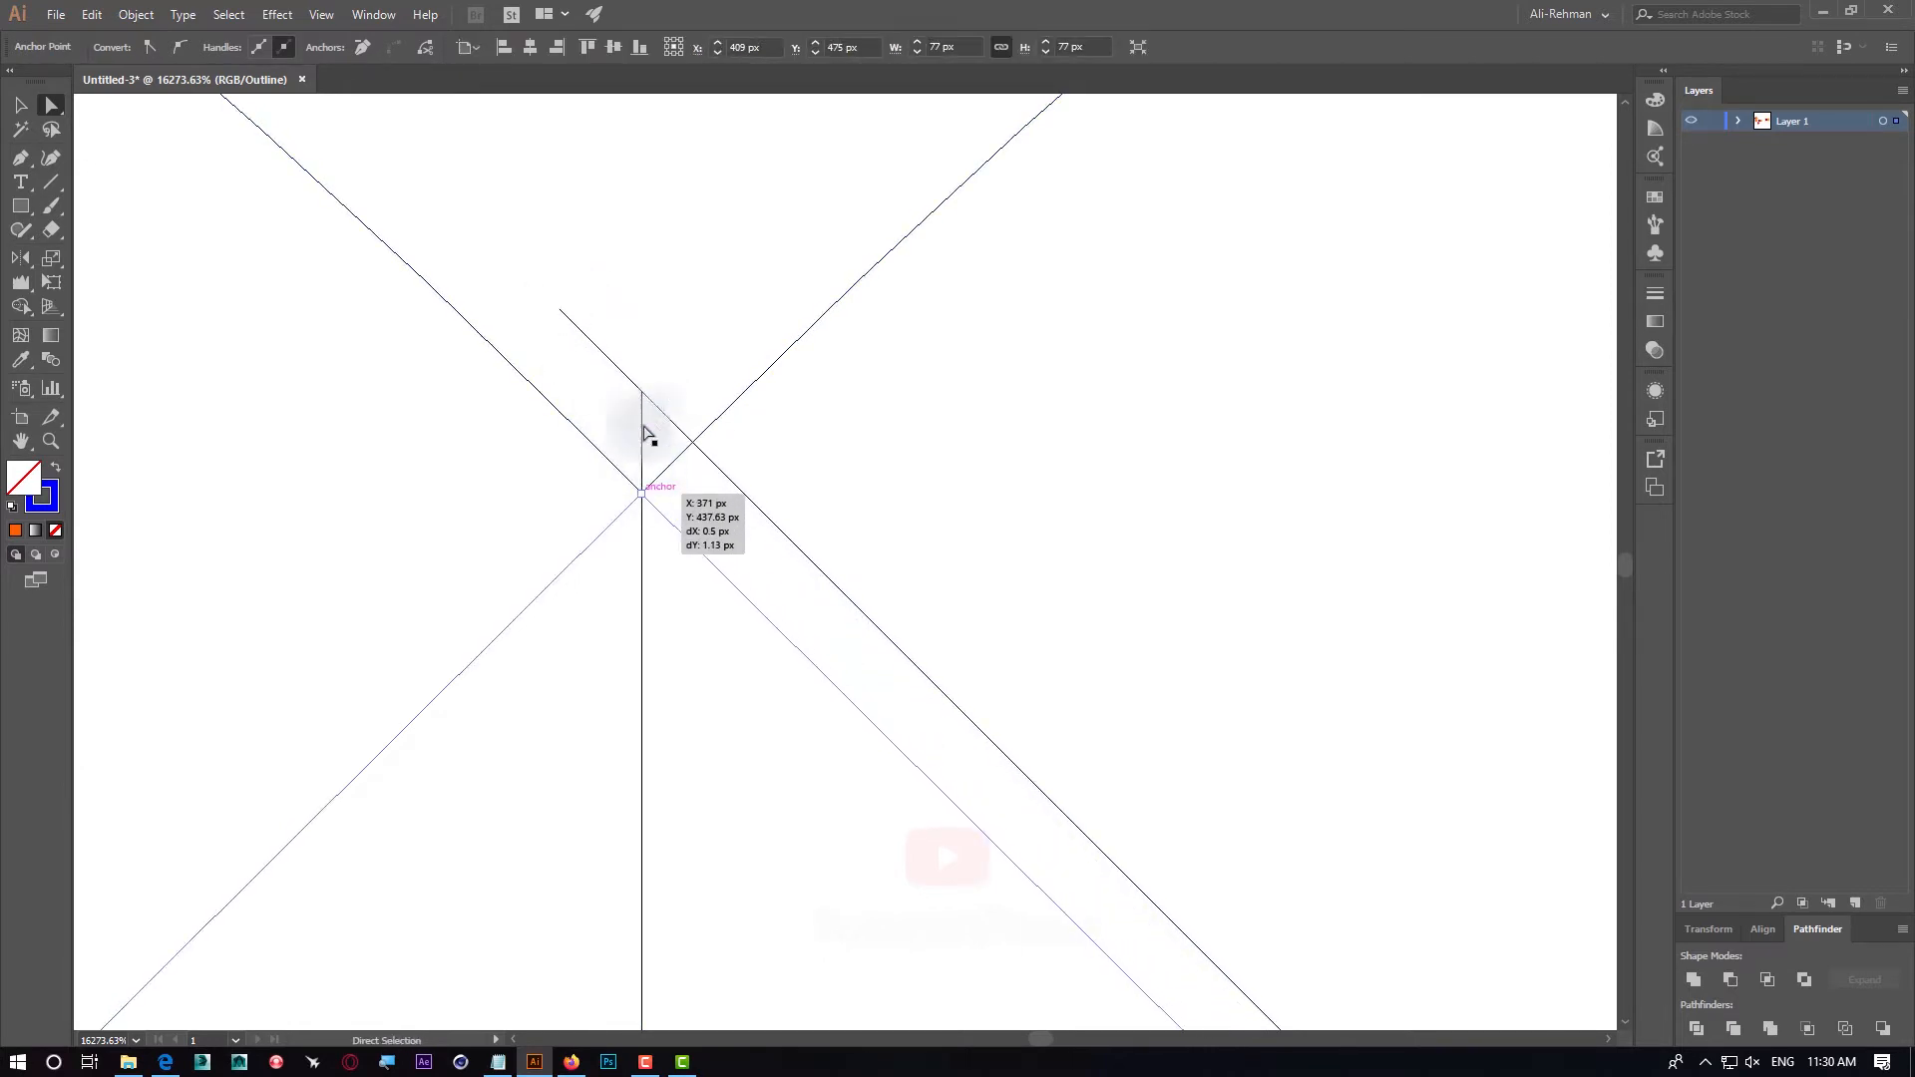
left_click(643, 400)
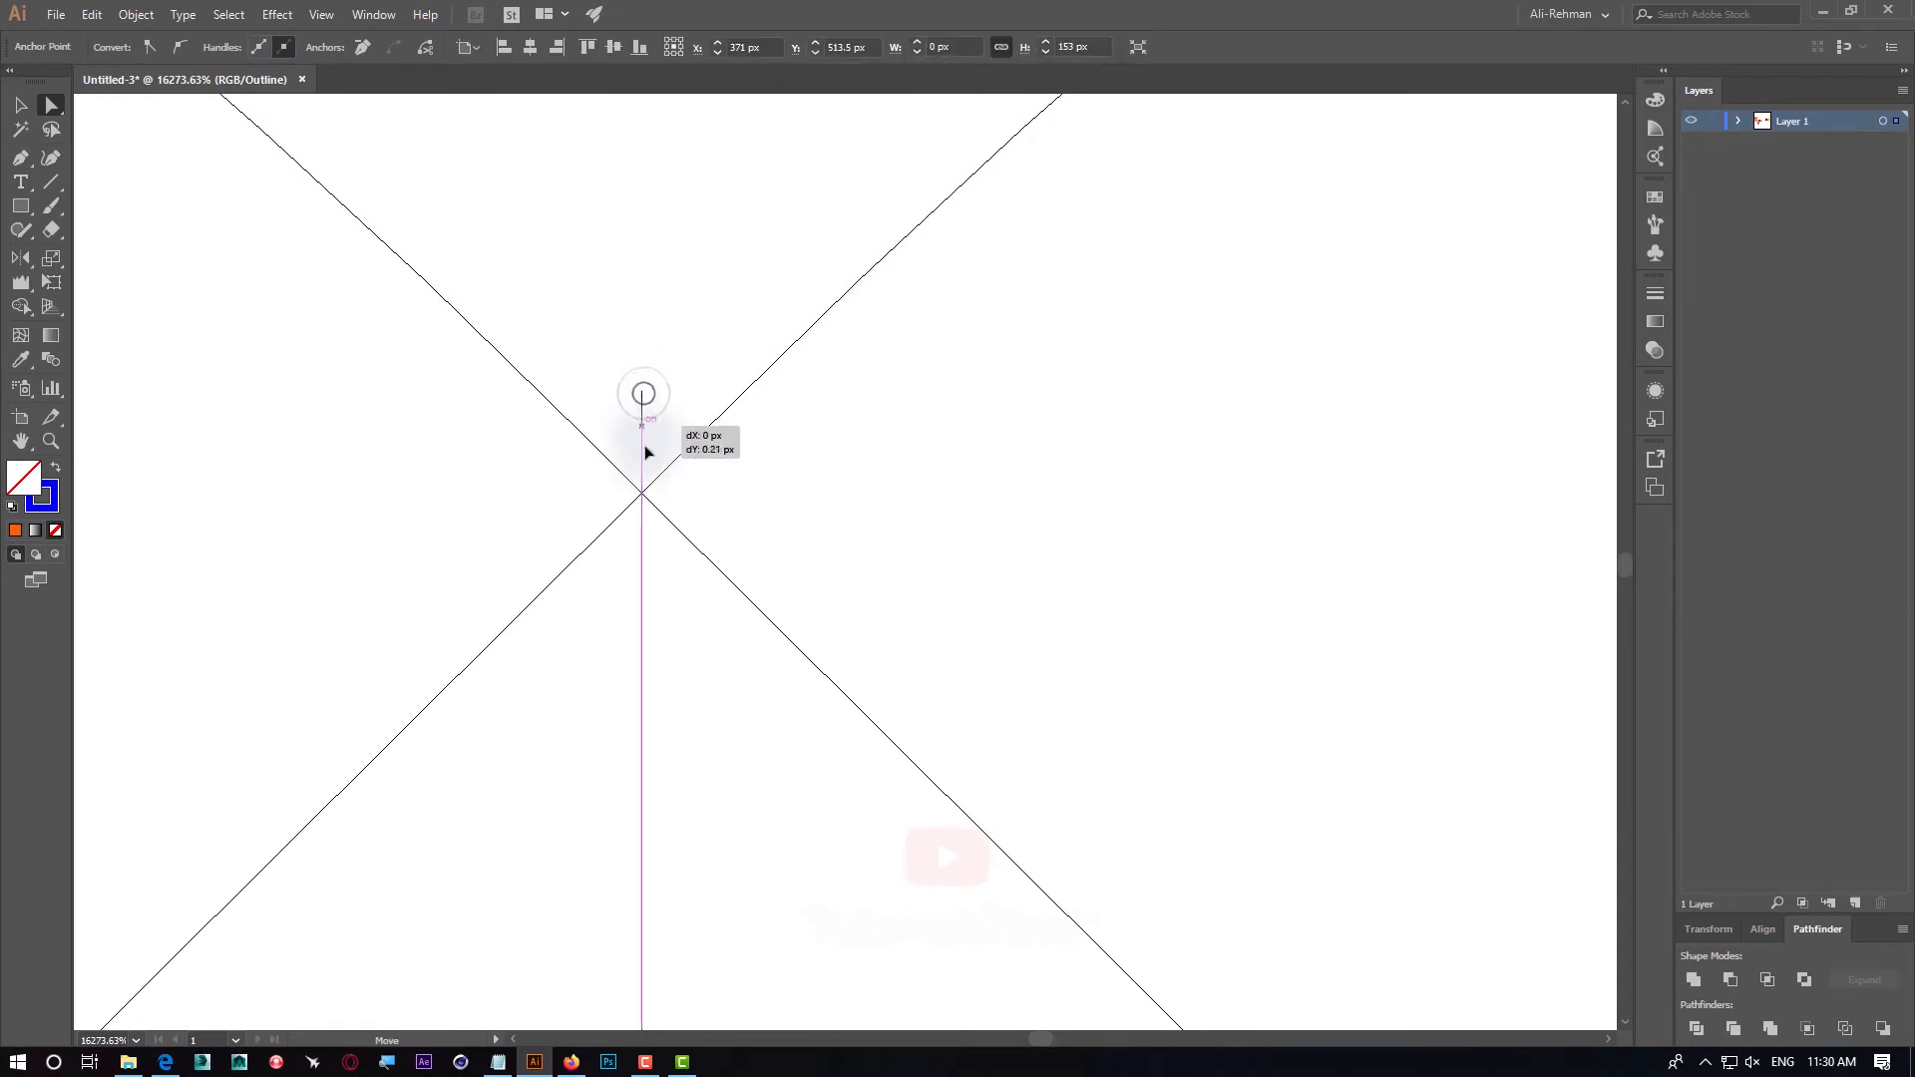
left_click_drag(643, 397, 649, 499)
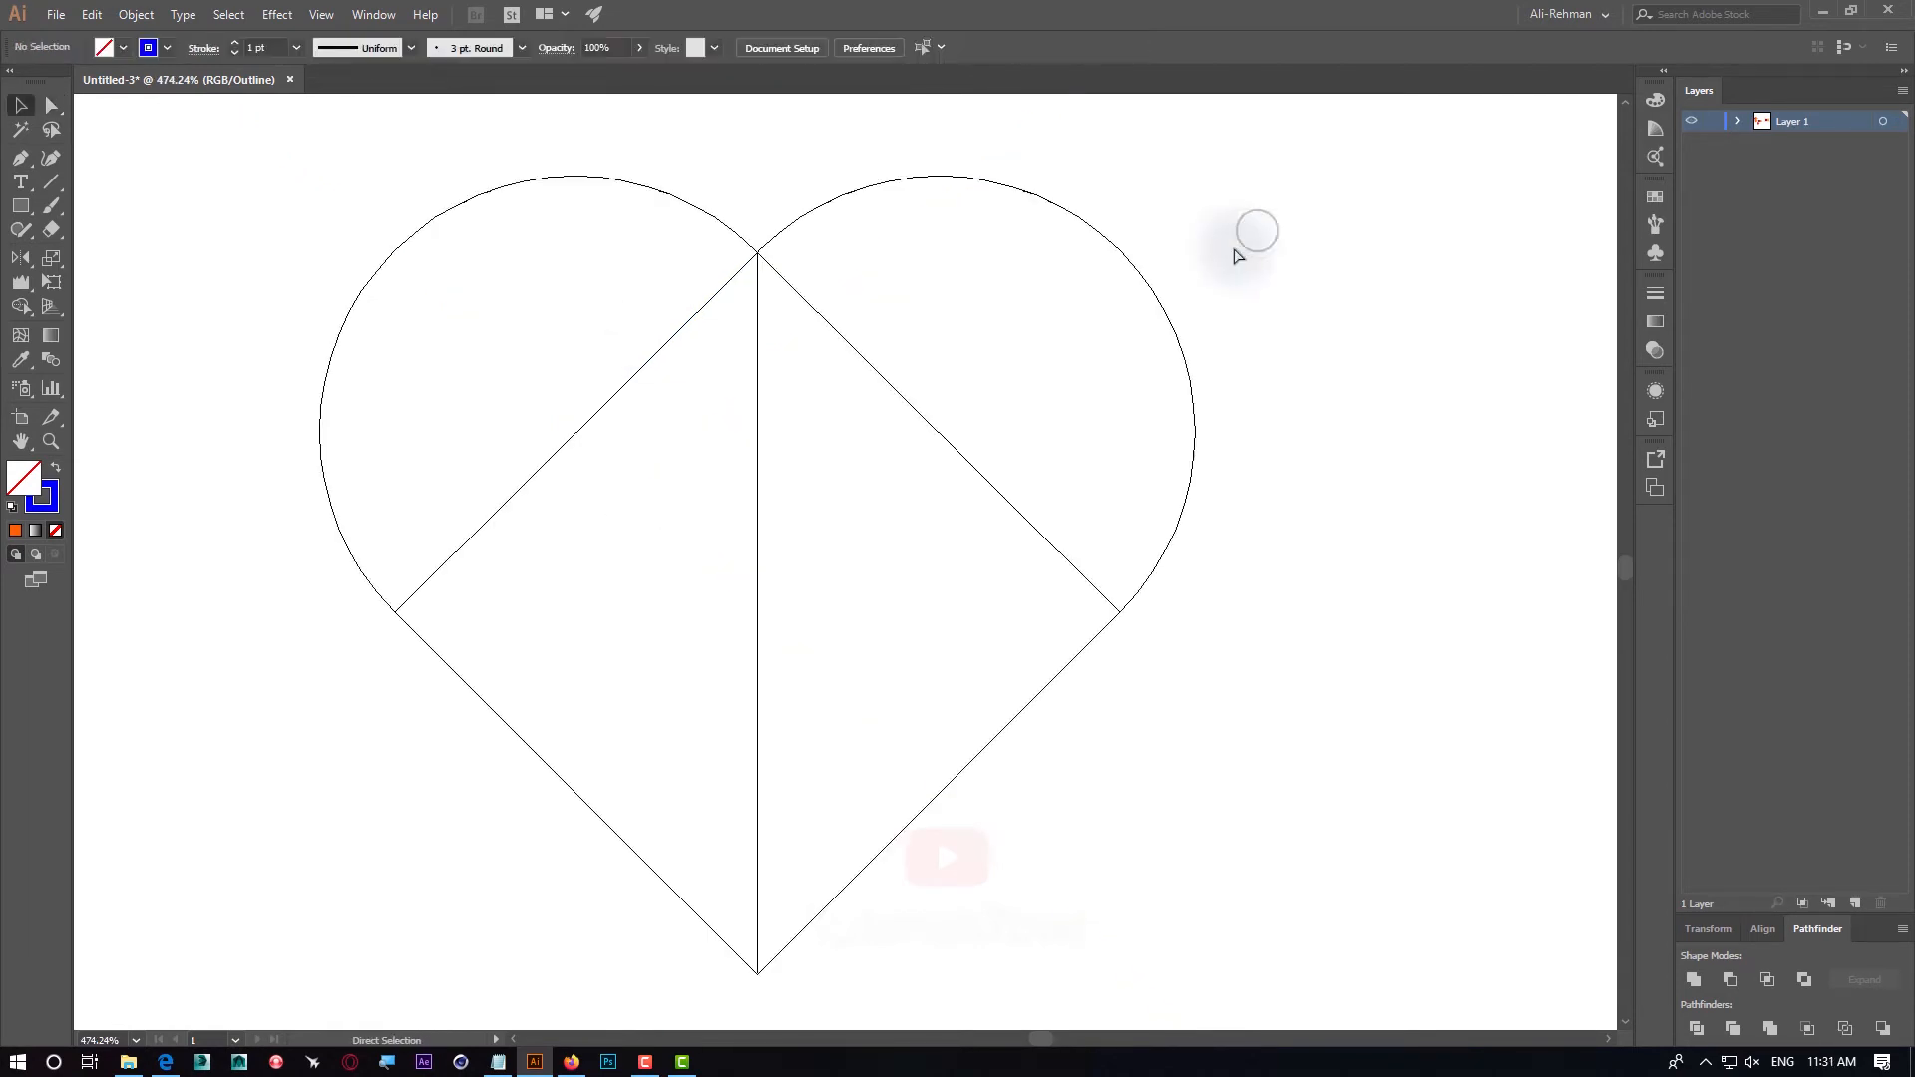
key("ctrl+y")
left_click_drag(1315, 173, 320, 910)
left_click_drag(1068, 291, 1526, 491)
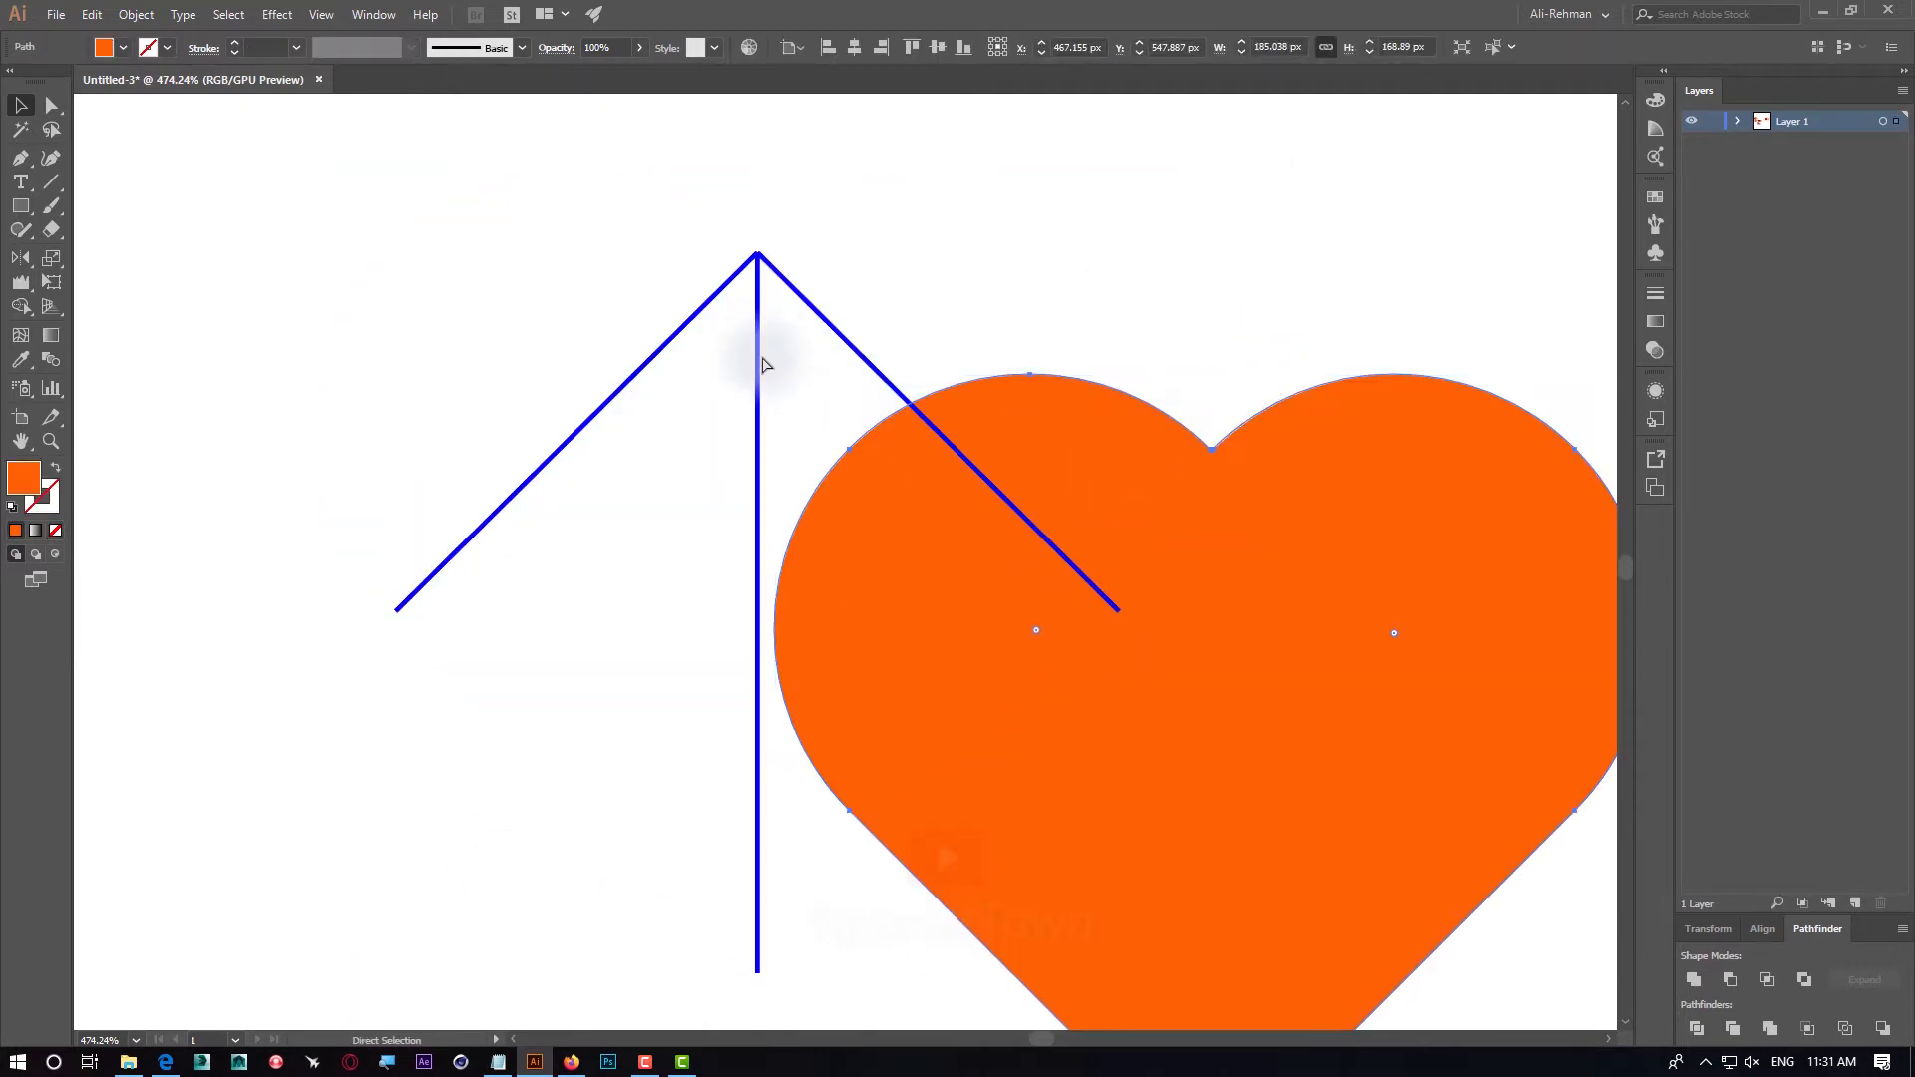
key("ctrl+z")
left_click_drag(1315, 234, 344, 890)
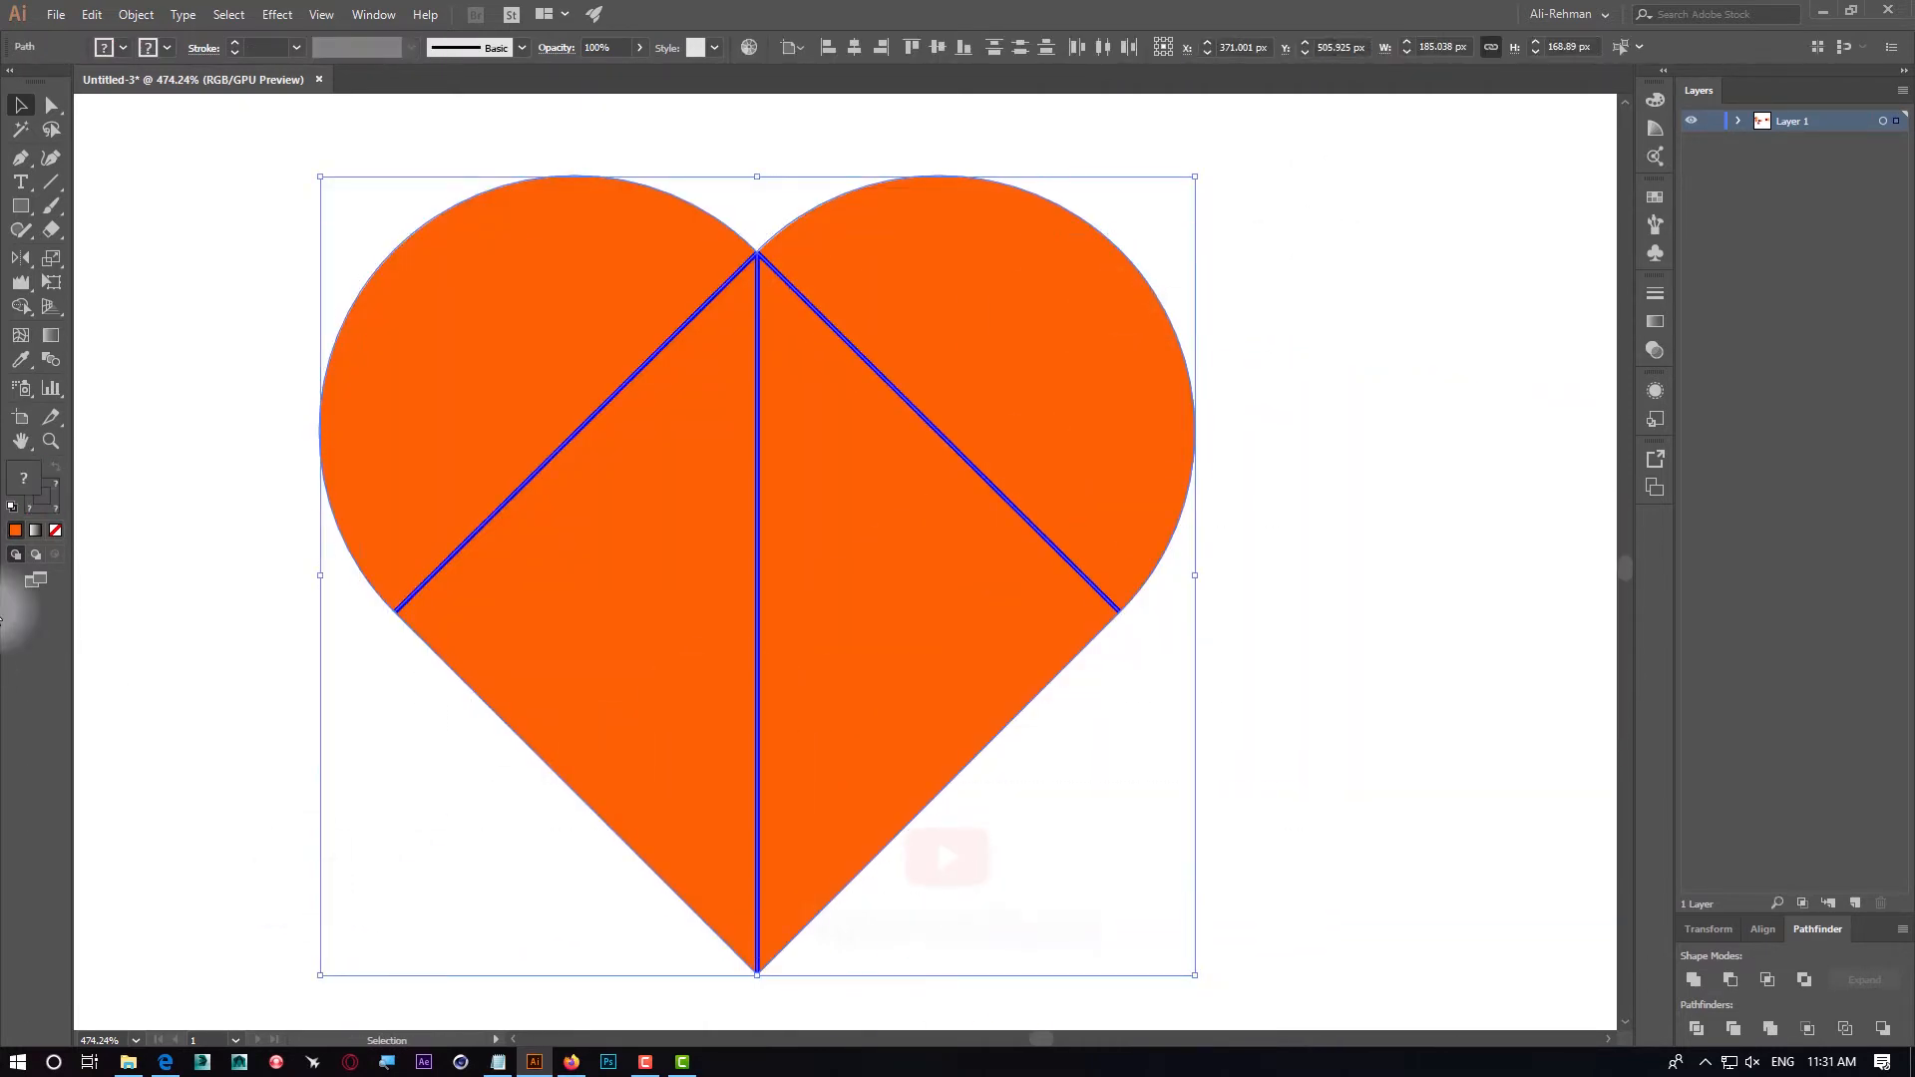
left_click(20, 309)
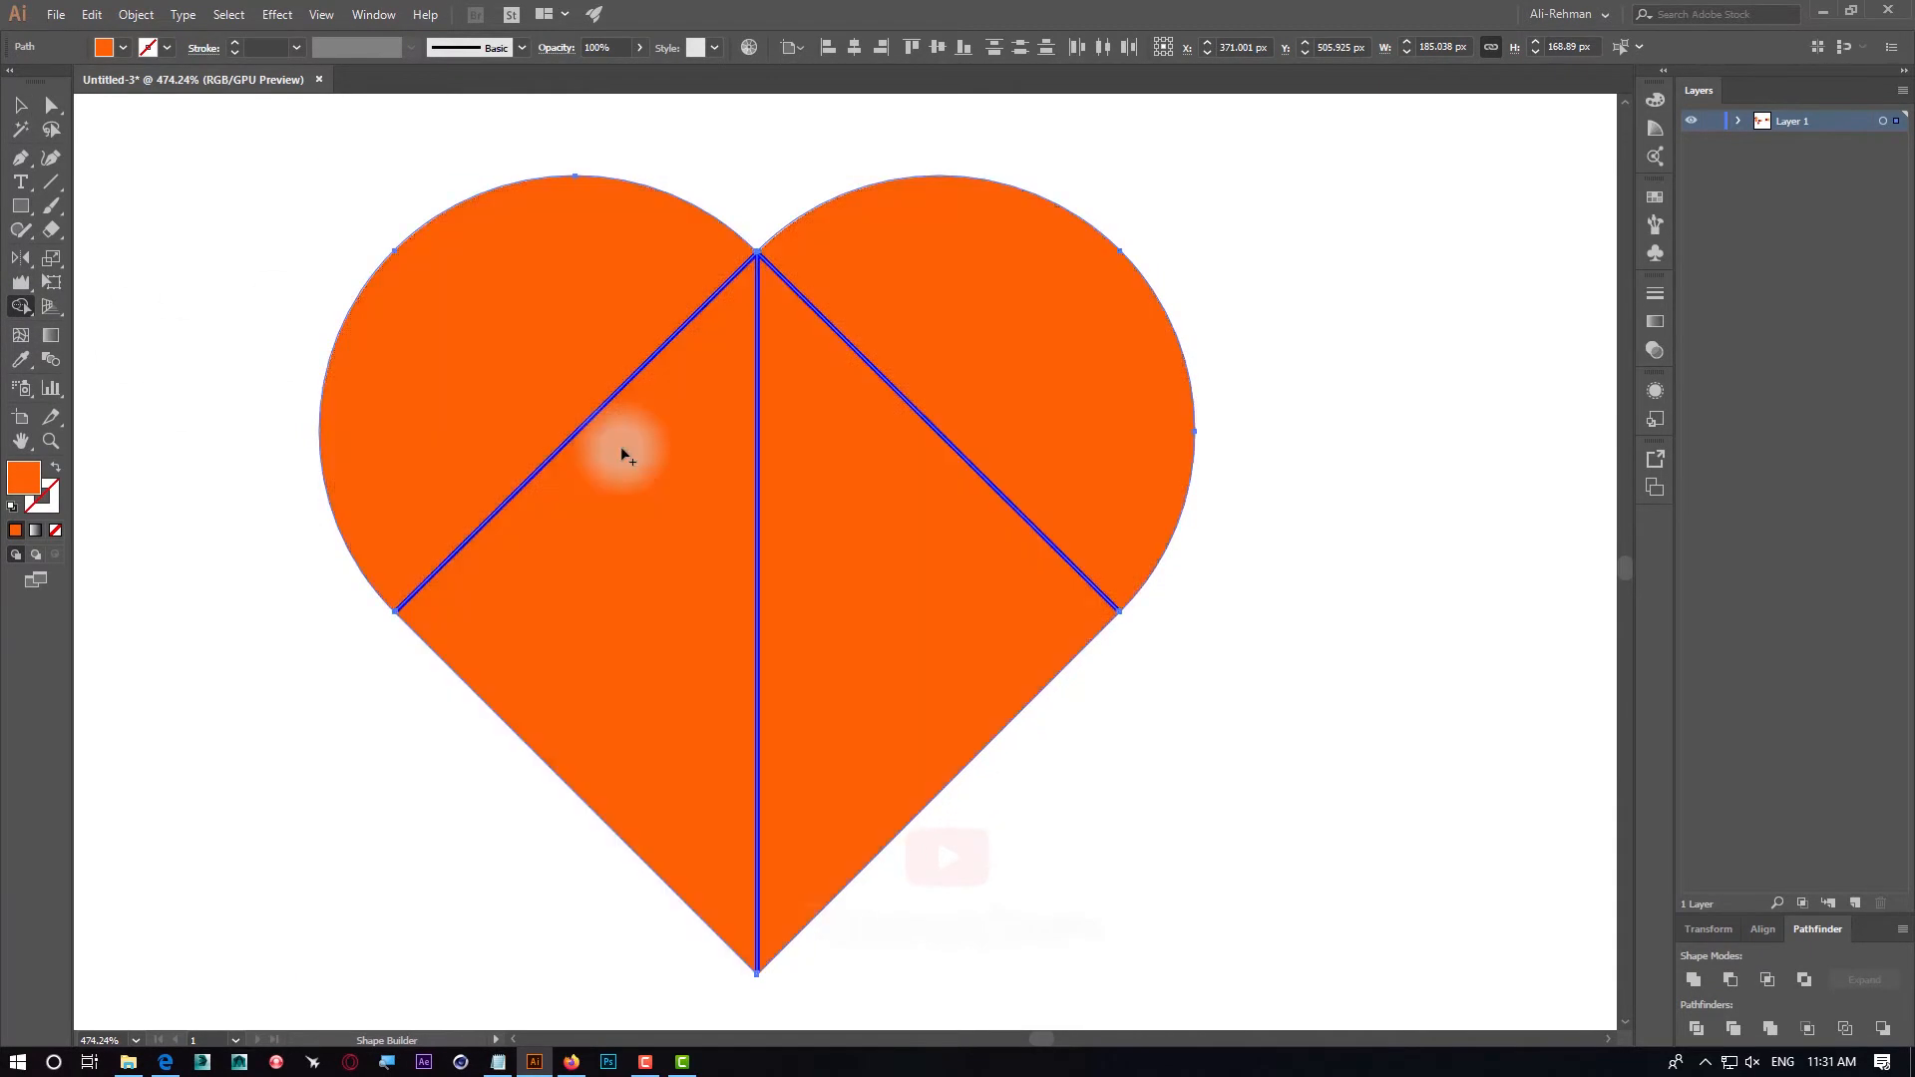
left_click(20, 106)
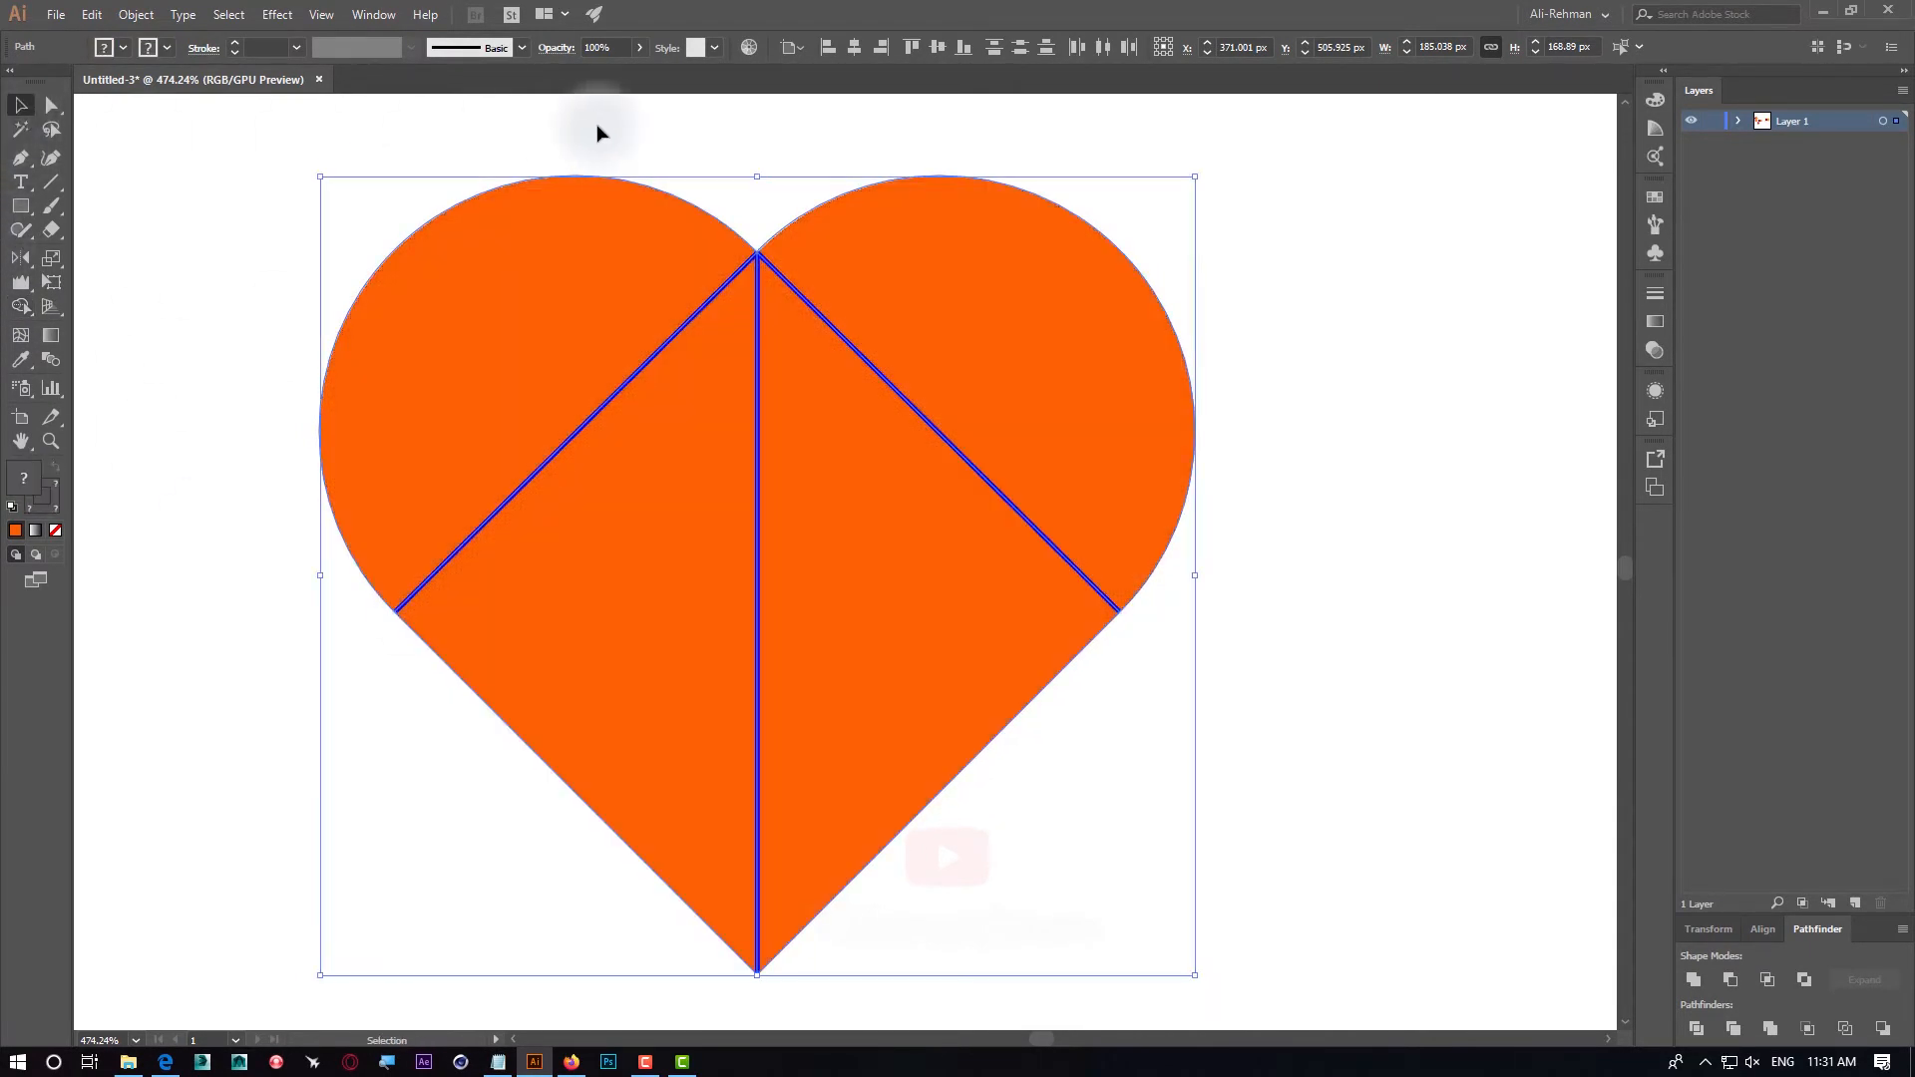
left_click(598, 126)
In outline view, move the left diagonal's lower end exactly onto the heart's left side corner
left_click_drag(352, 565, 962, 877)
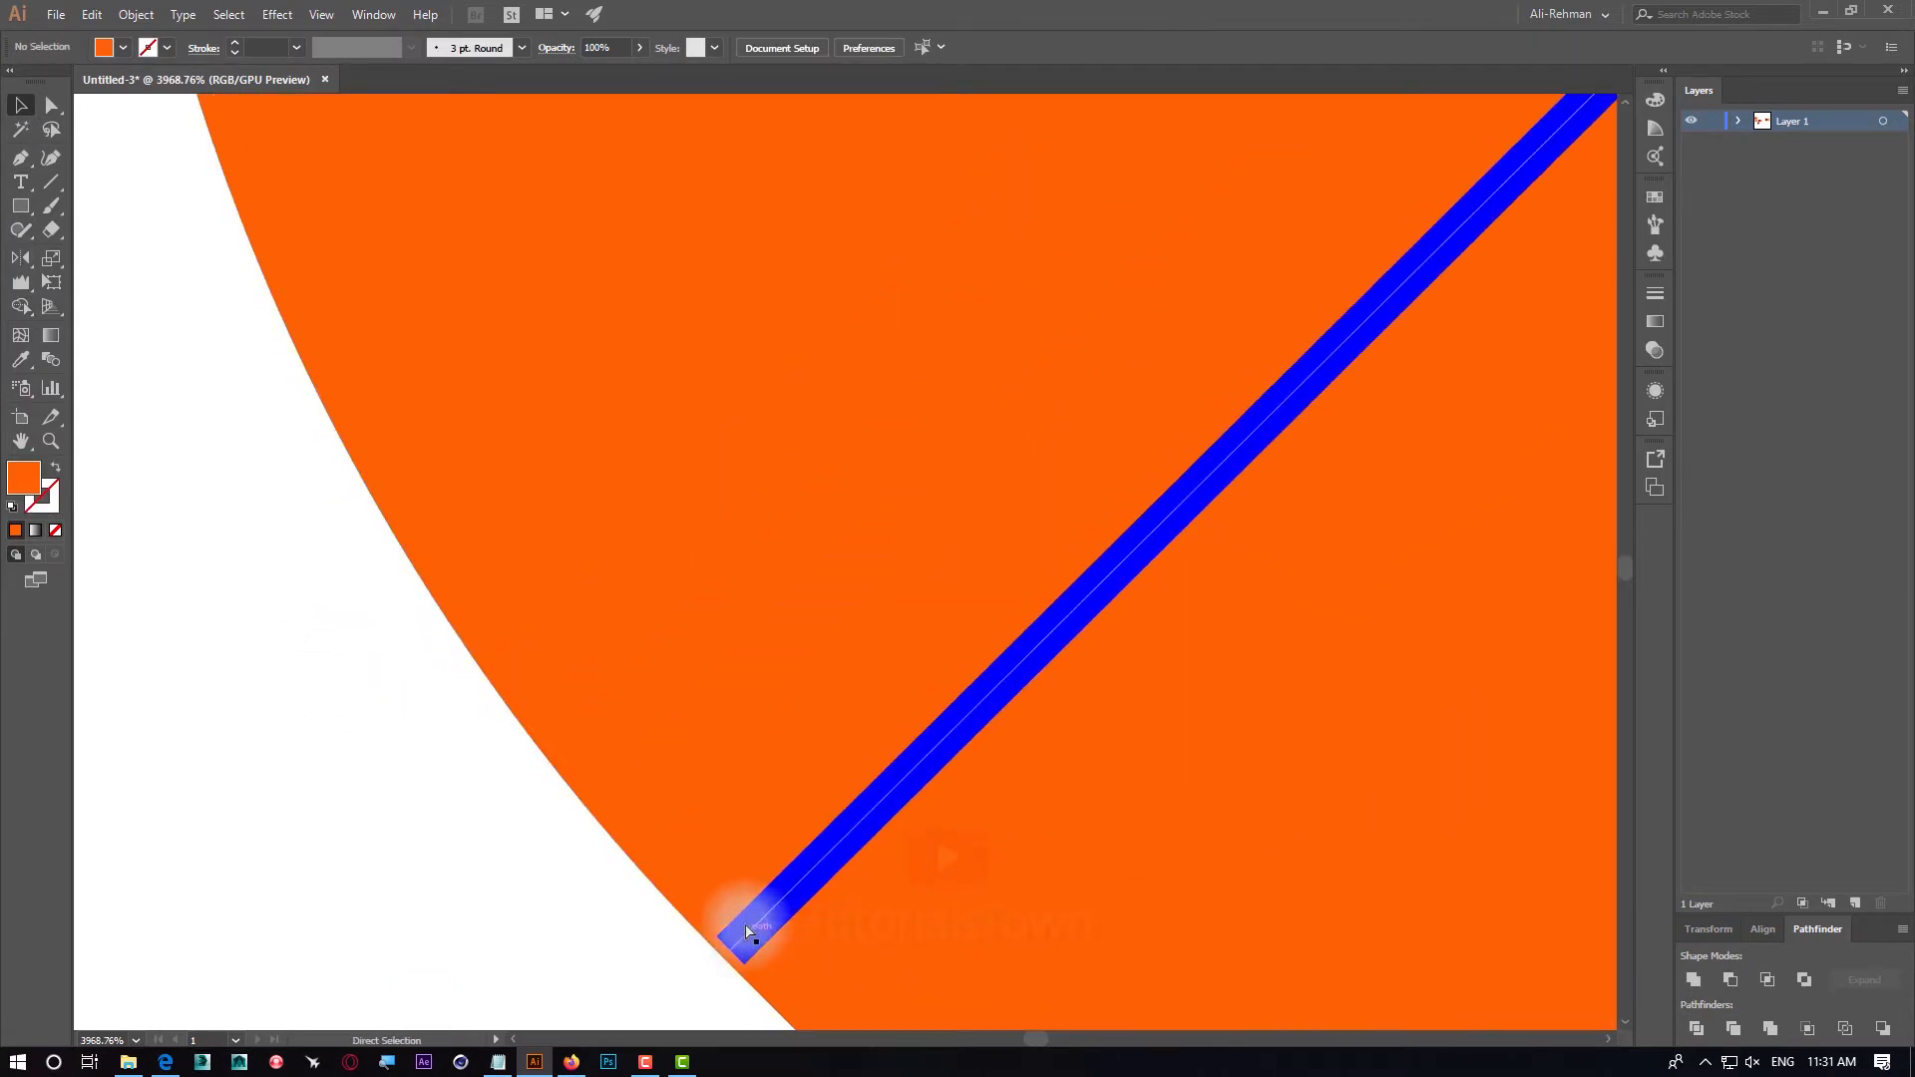
key("ctrl+y")
left_click_drag(738, 962, 666, 511)
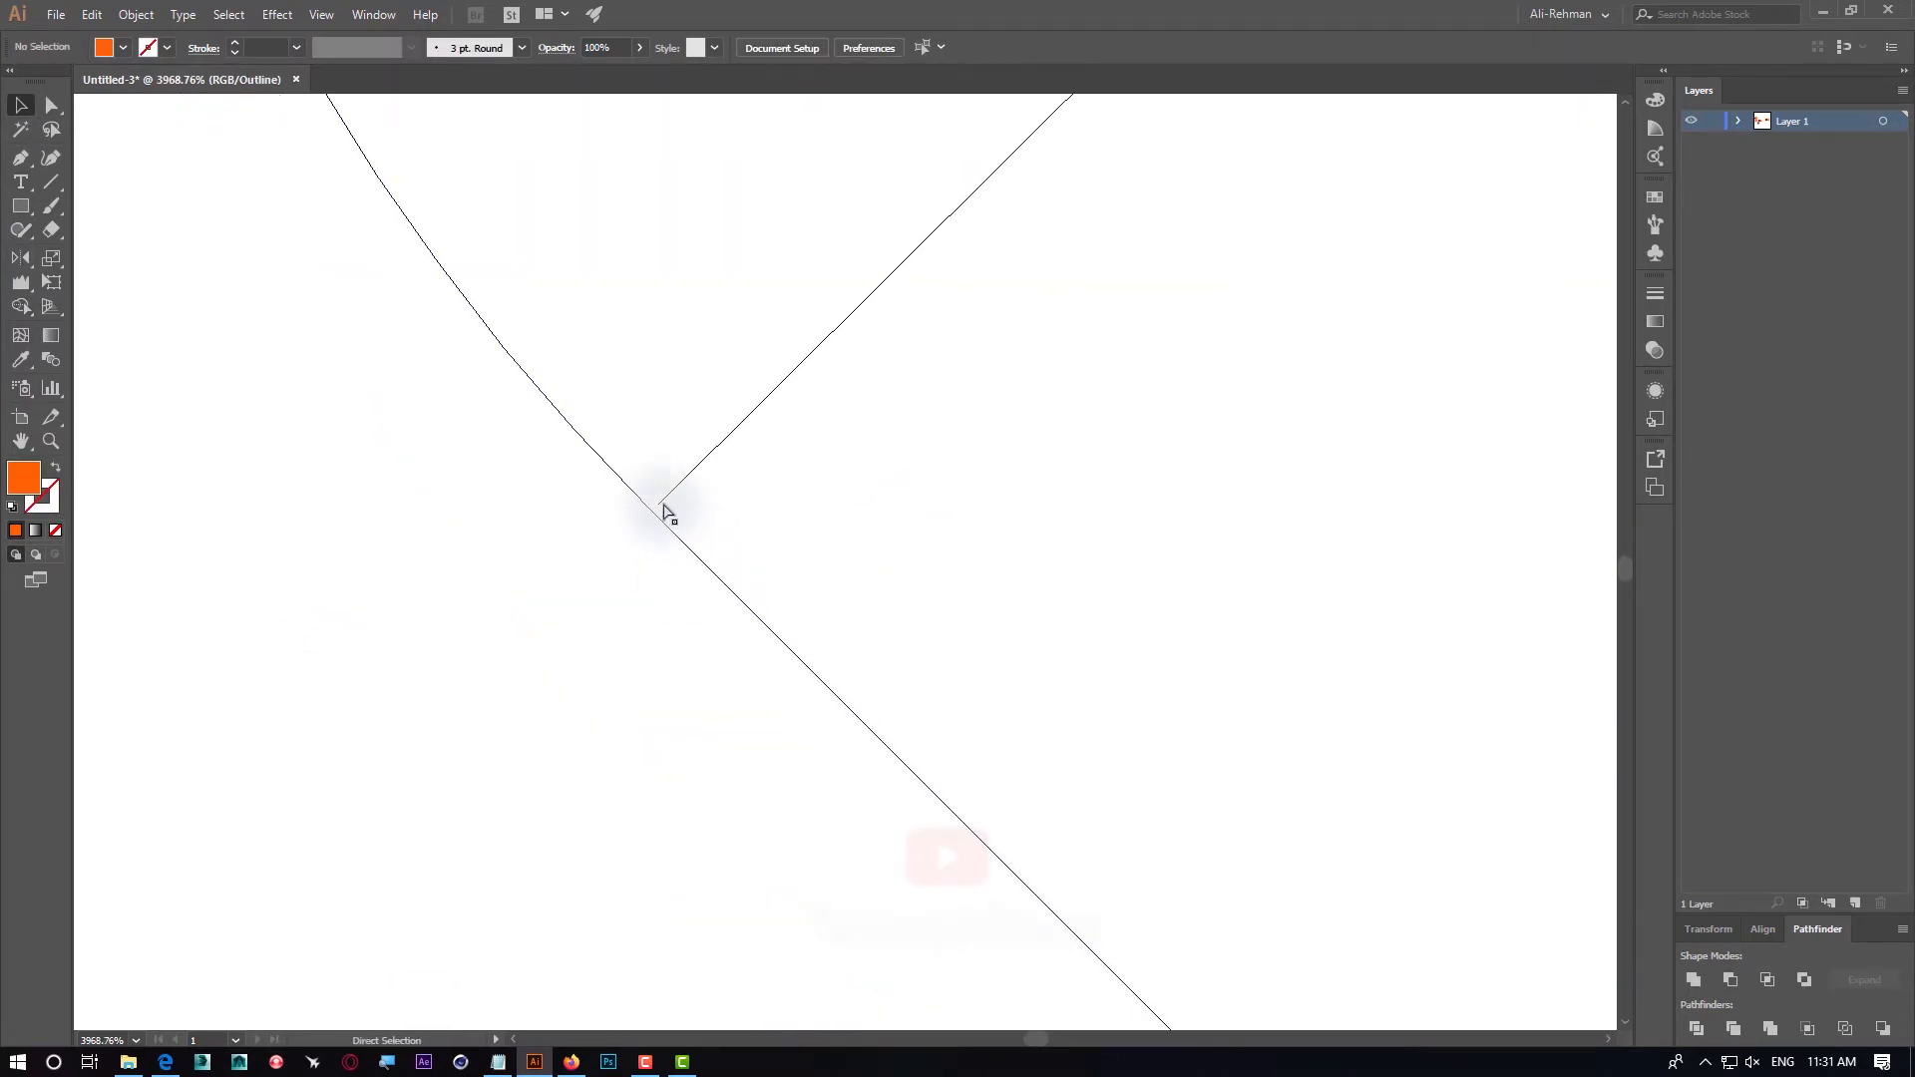
left_click(661, 506)
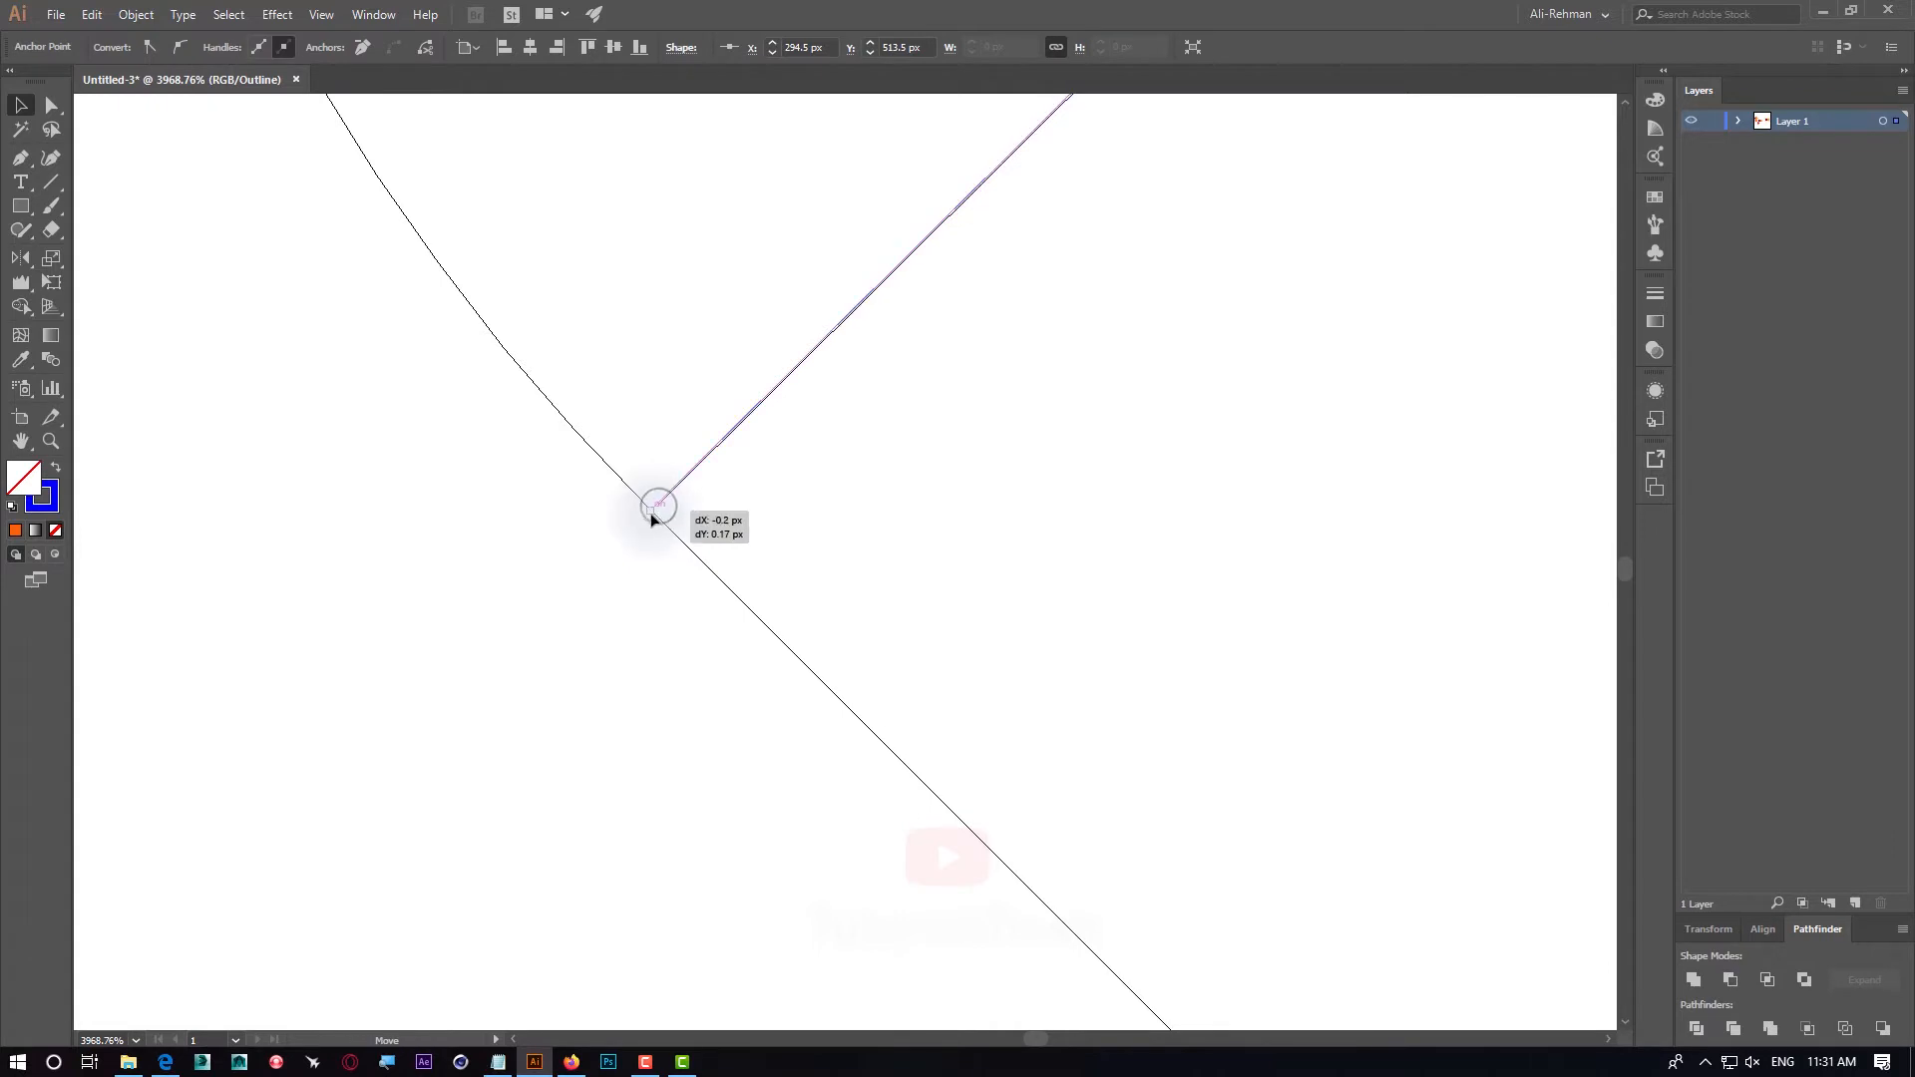
left_click_drag(651, 515, 652, 514)
Move the vertical line's lower end exactly onto the heart's bottom tip
left_click_drag(1244, 667, 389, 299)
left_click_drag(1128, 697, 457, 132)
left_click_drag(885, 851, 659, 372)
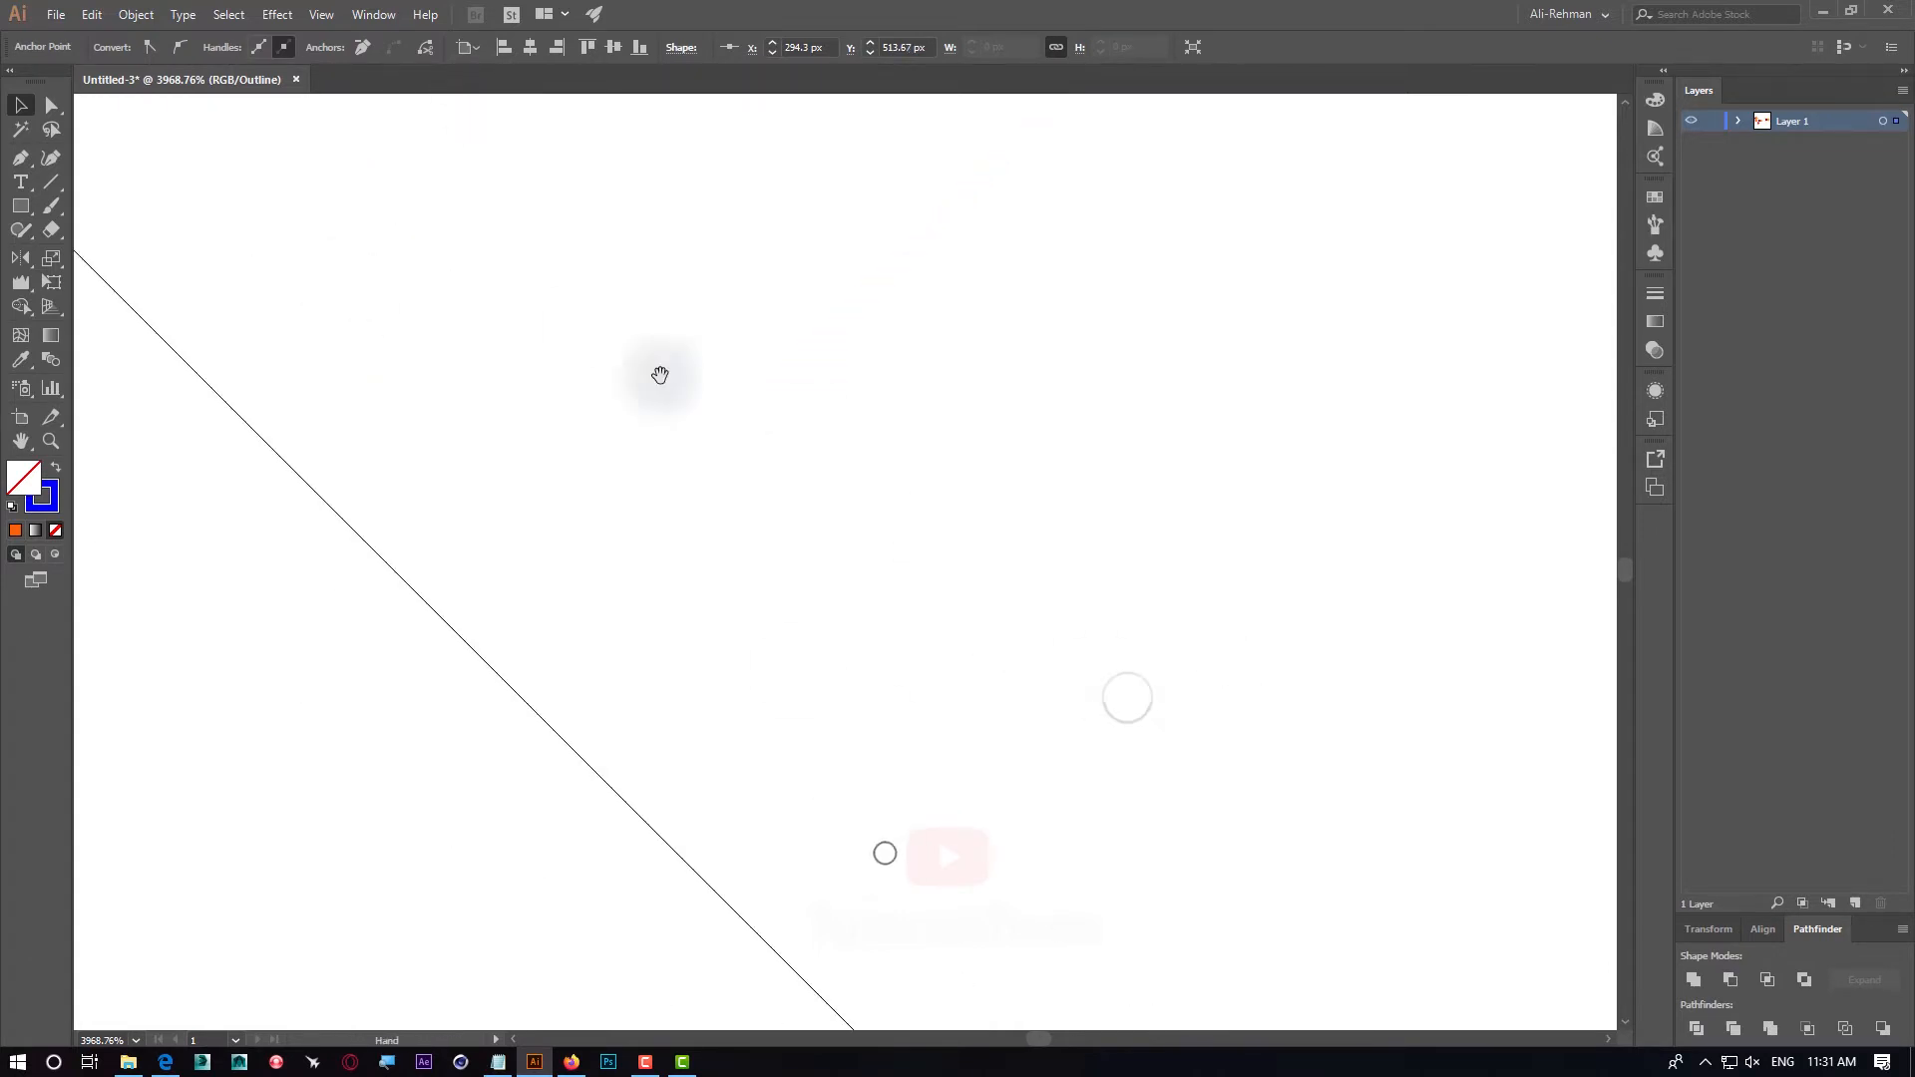
left_click_drag(1025, 737, 559, 259)
left_click_drag(1185, 809, 519, 440)
left_click_drag(876, 762, 818, 345)
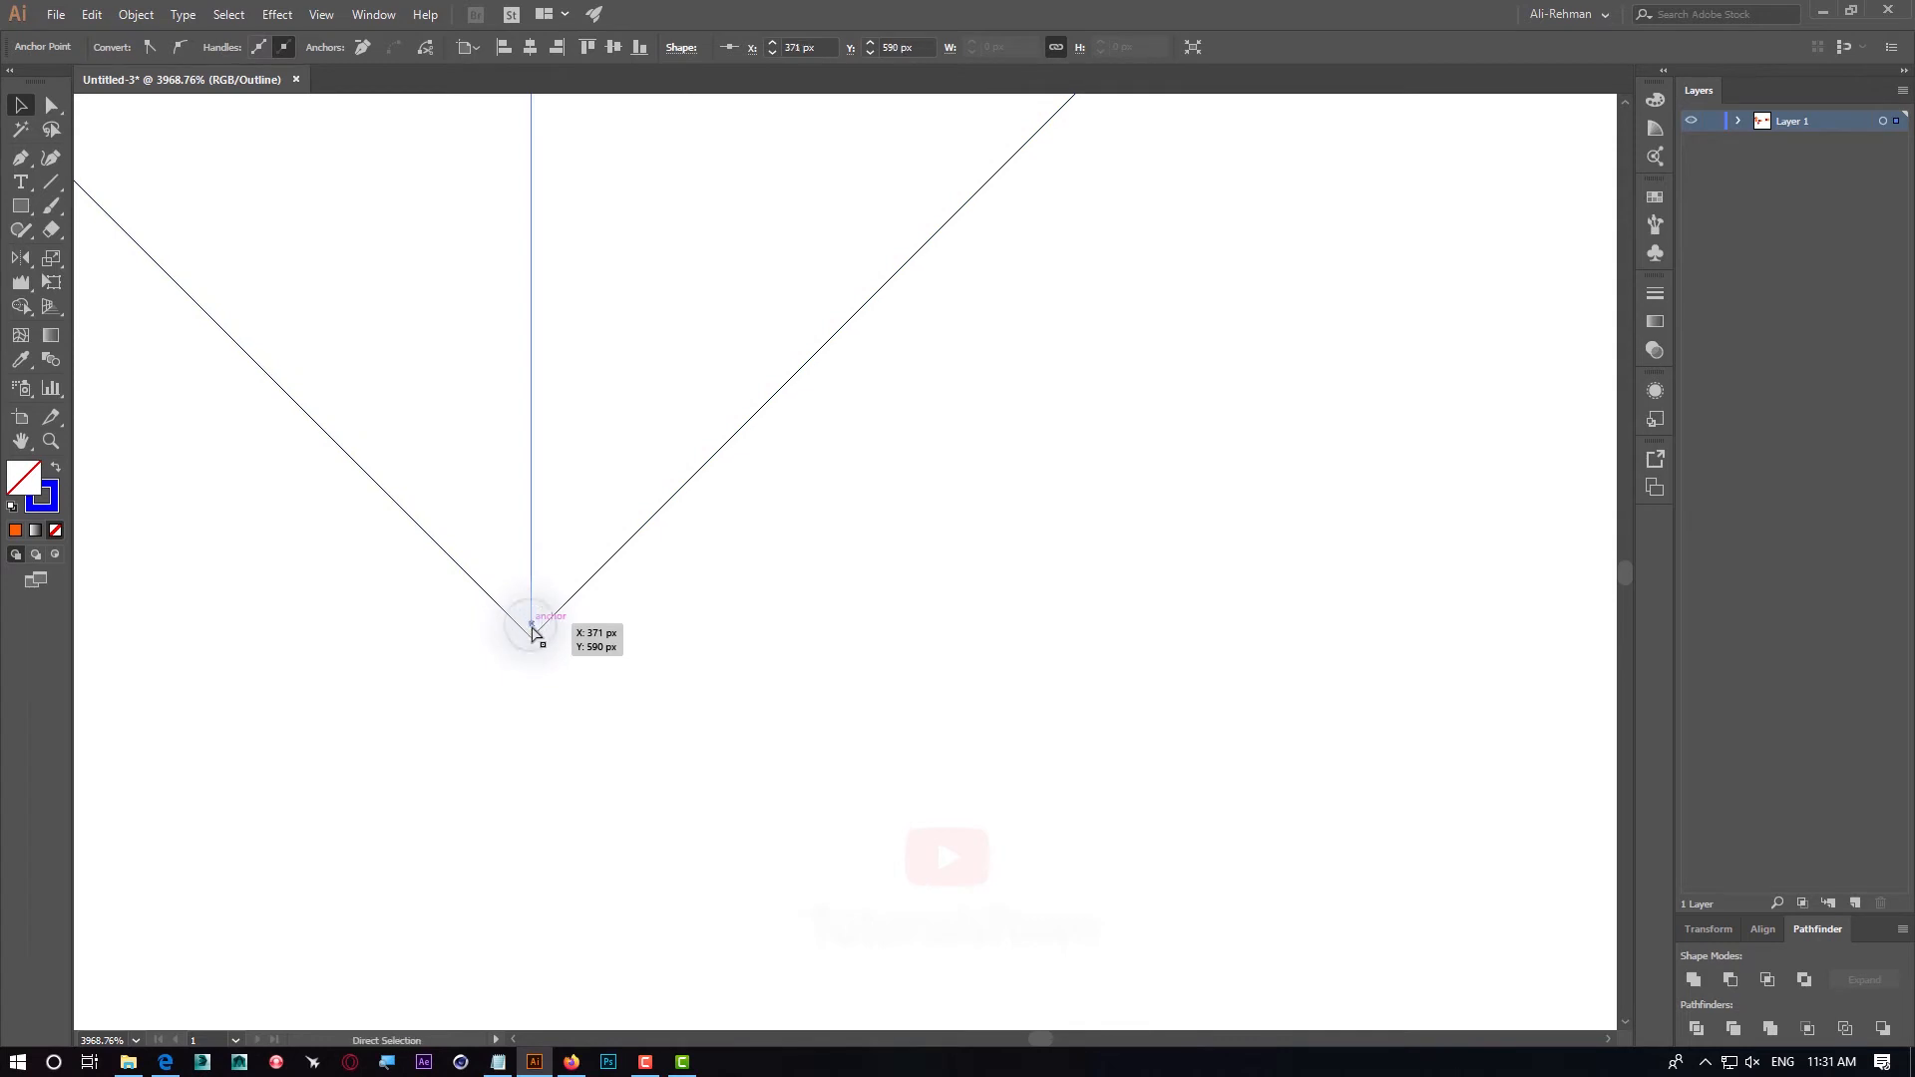
left_click_drag(533, 640, 533, 639)
Move the right diagonal's lower end exactly onto the heart's right side corner and deselect the line
left_click_drag(757, 377, 212, 894)
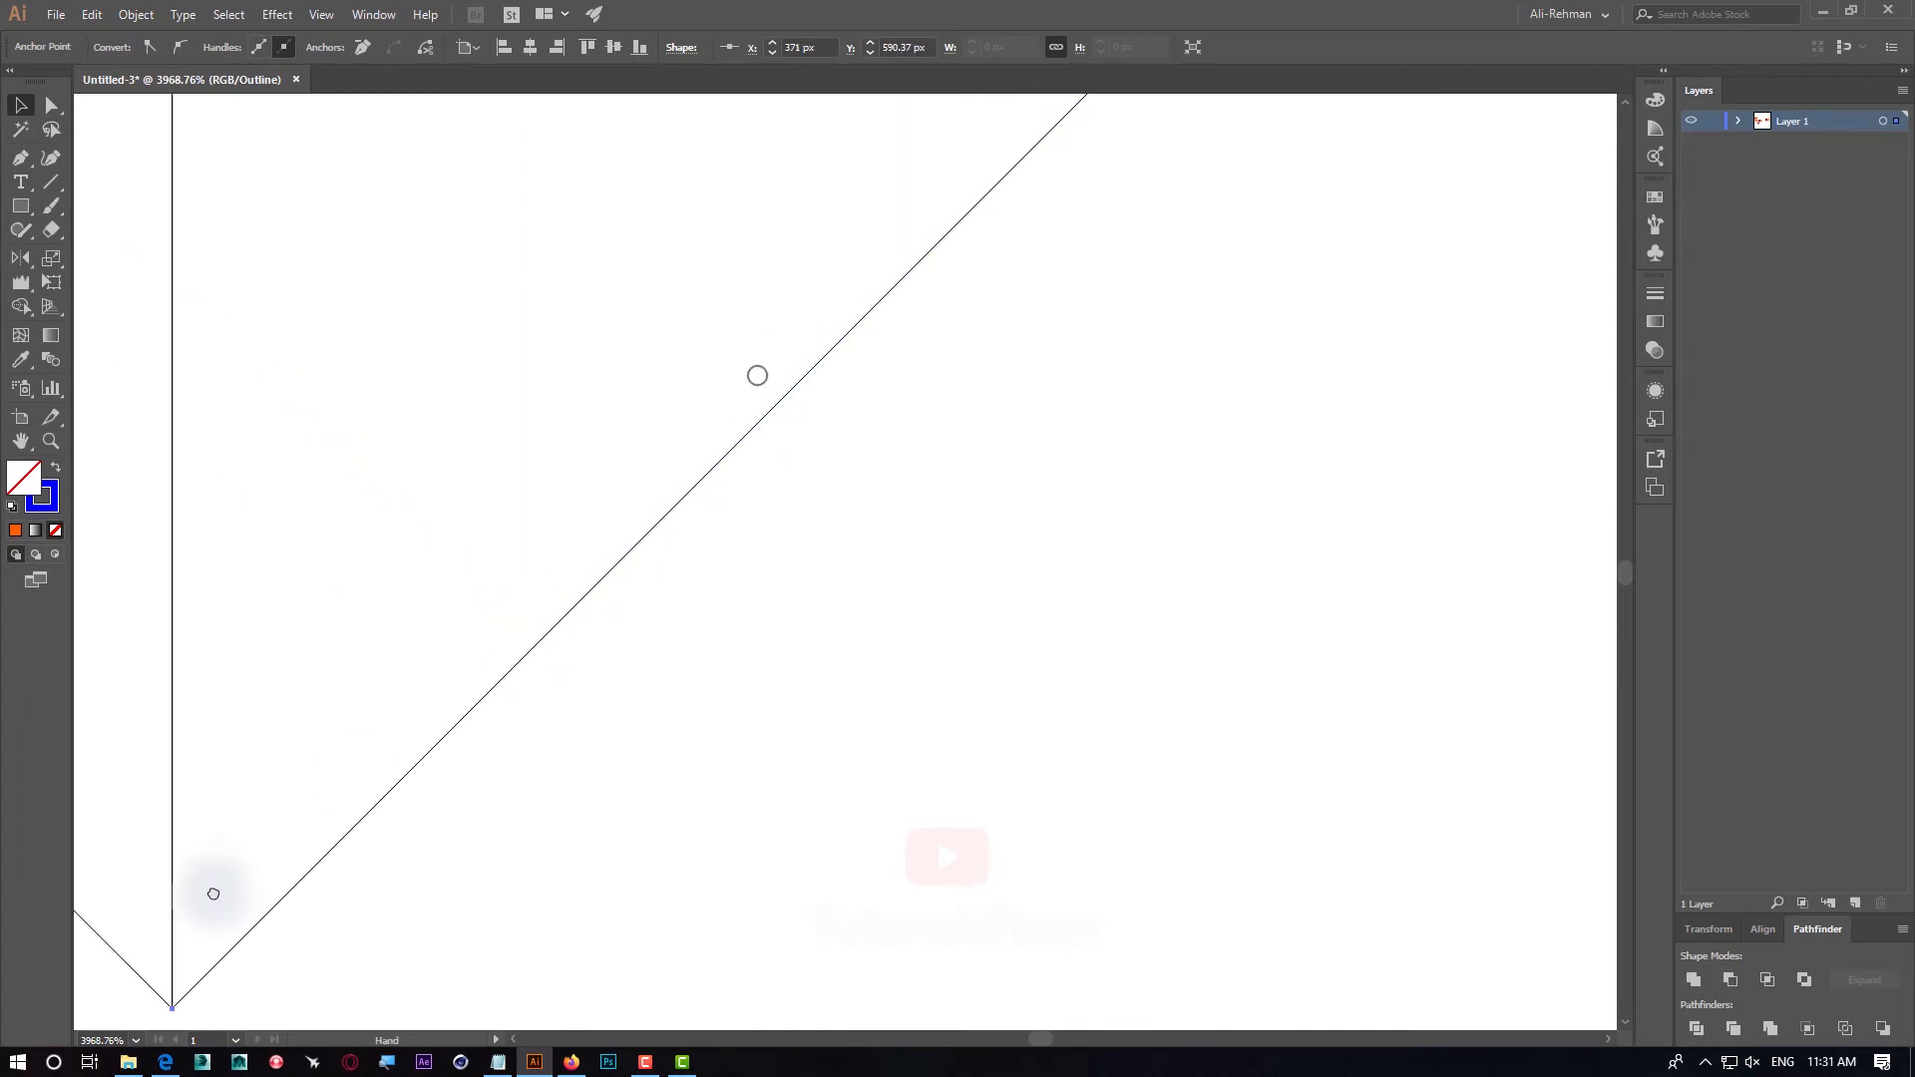
left_click_drag(1051, 303, 788, 913)
left_click_drag(894, 492, 473, 817)
left_click_drag(1195, 322, 923, 649)
left_click_drag(1179, 397, 595, 769)
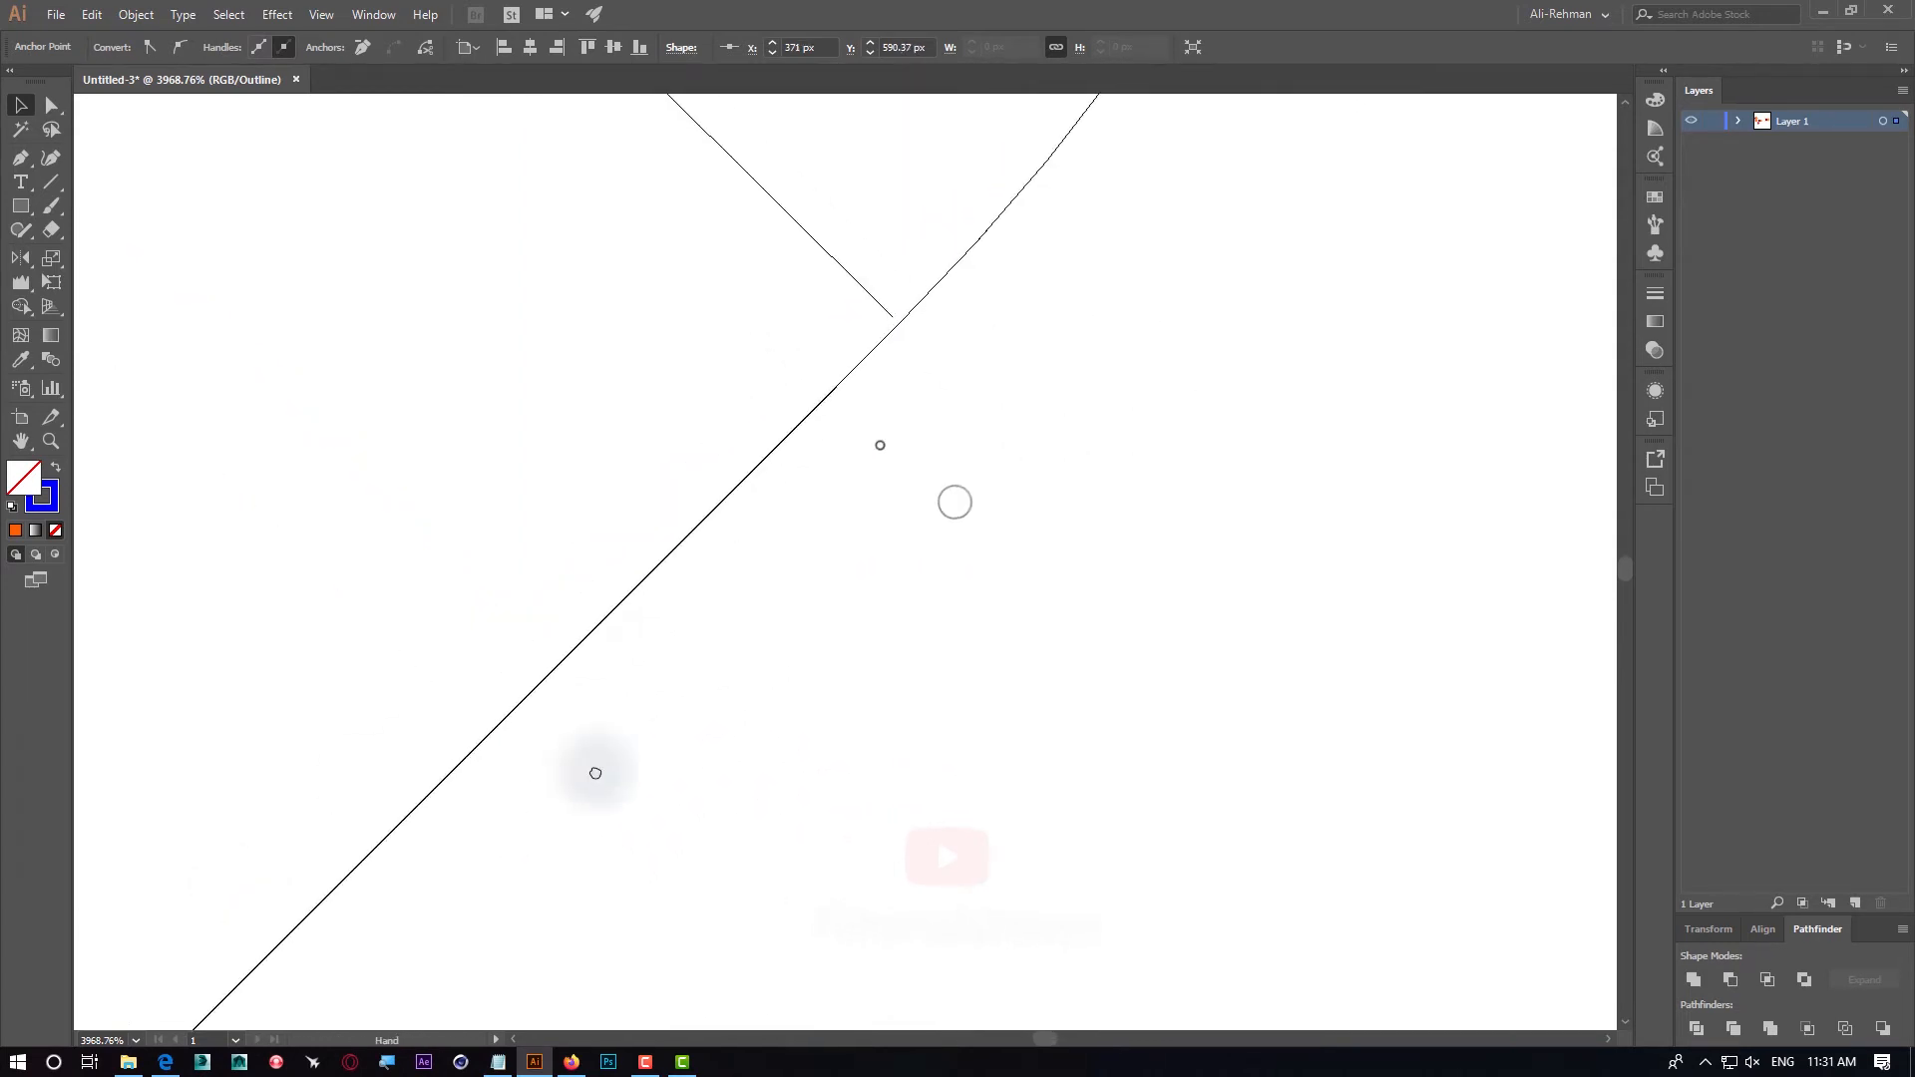
left_click_drag(889, 312, 594, 684)
left_click(771, 711)
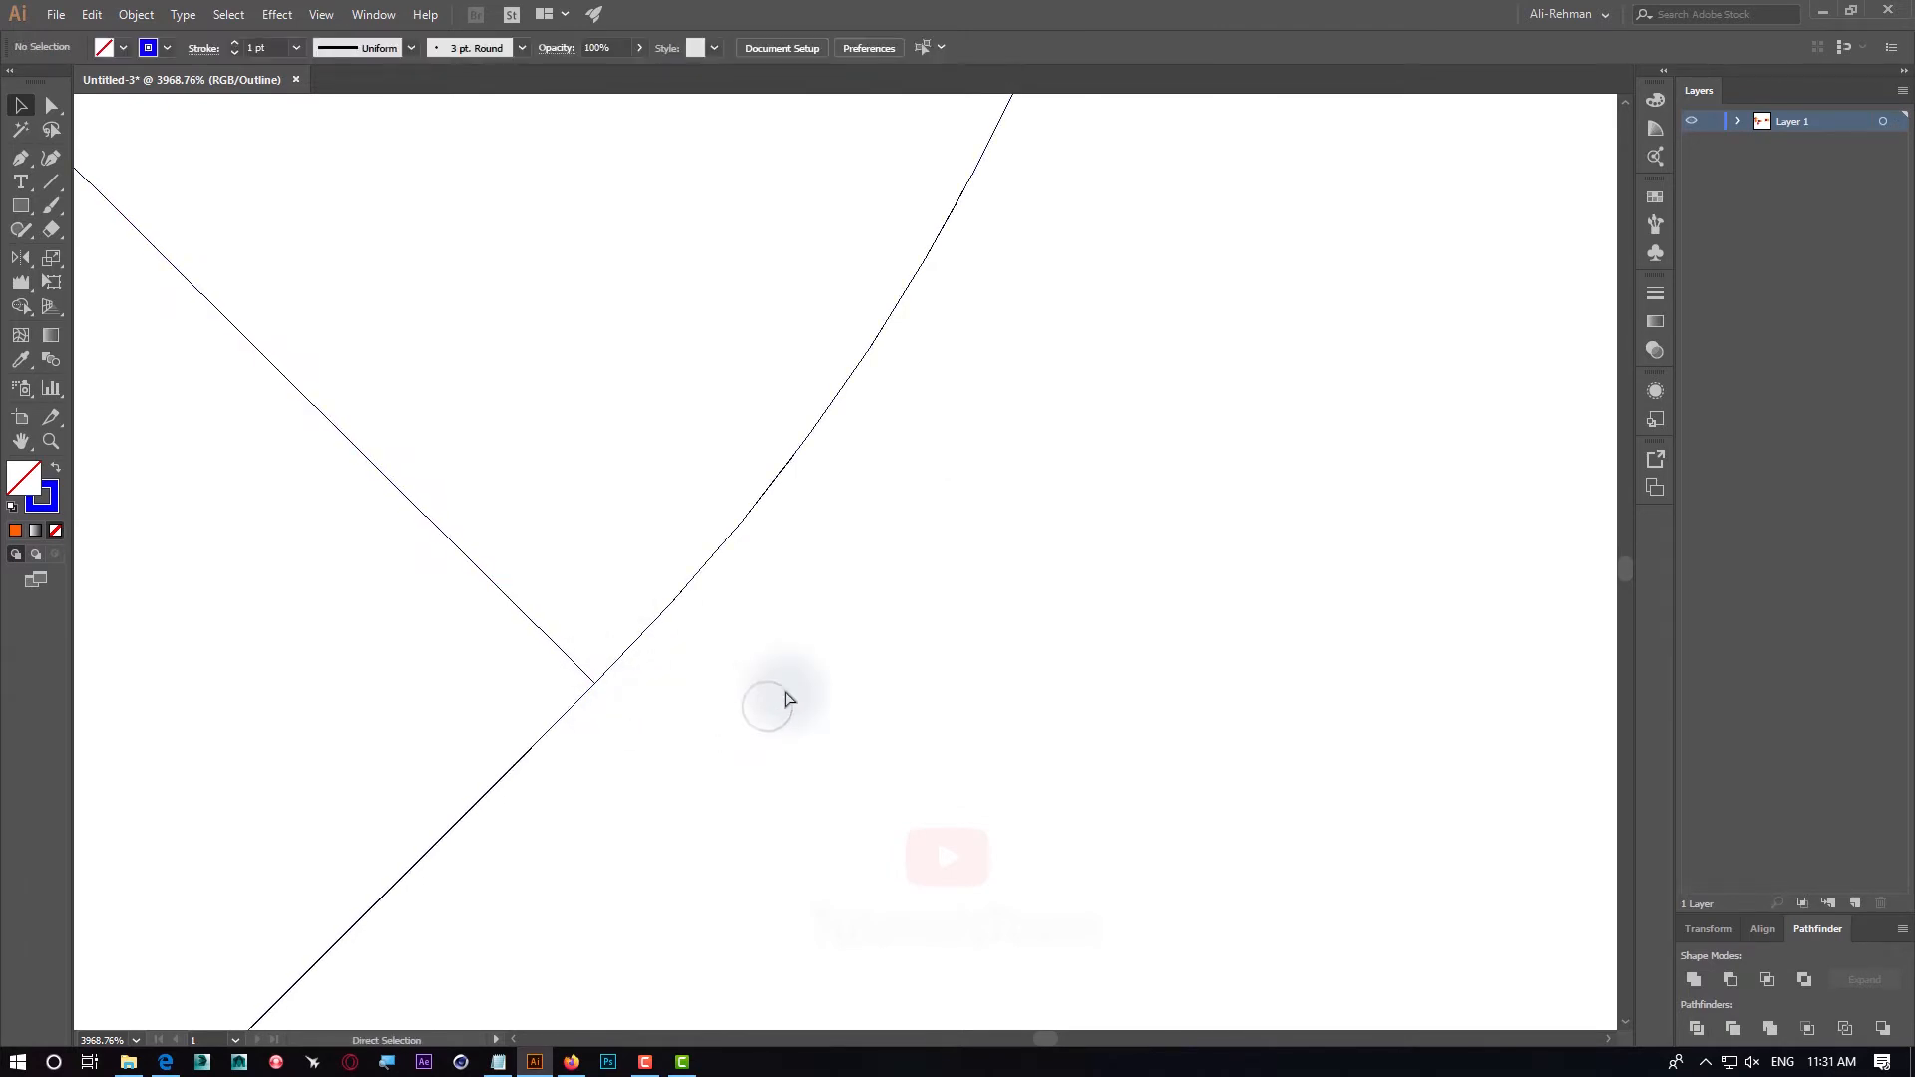
Select the copied heart with its three dividing lines and activate the Shape Builder tool
key("ctrl+minus")
key("ctrl+minus")
key("ctrl+minus")
key("ctrl+minus")
key("ctrl+minus")
key("ctrl+minus")
key("ctrl+minus")
key("ctrl+minus")
key("ctrl+minus")
key("ctrl+minus")
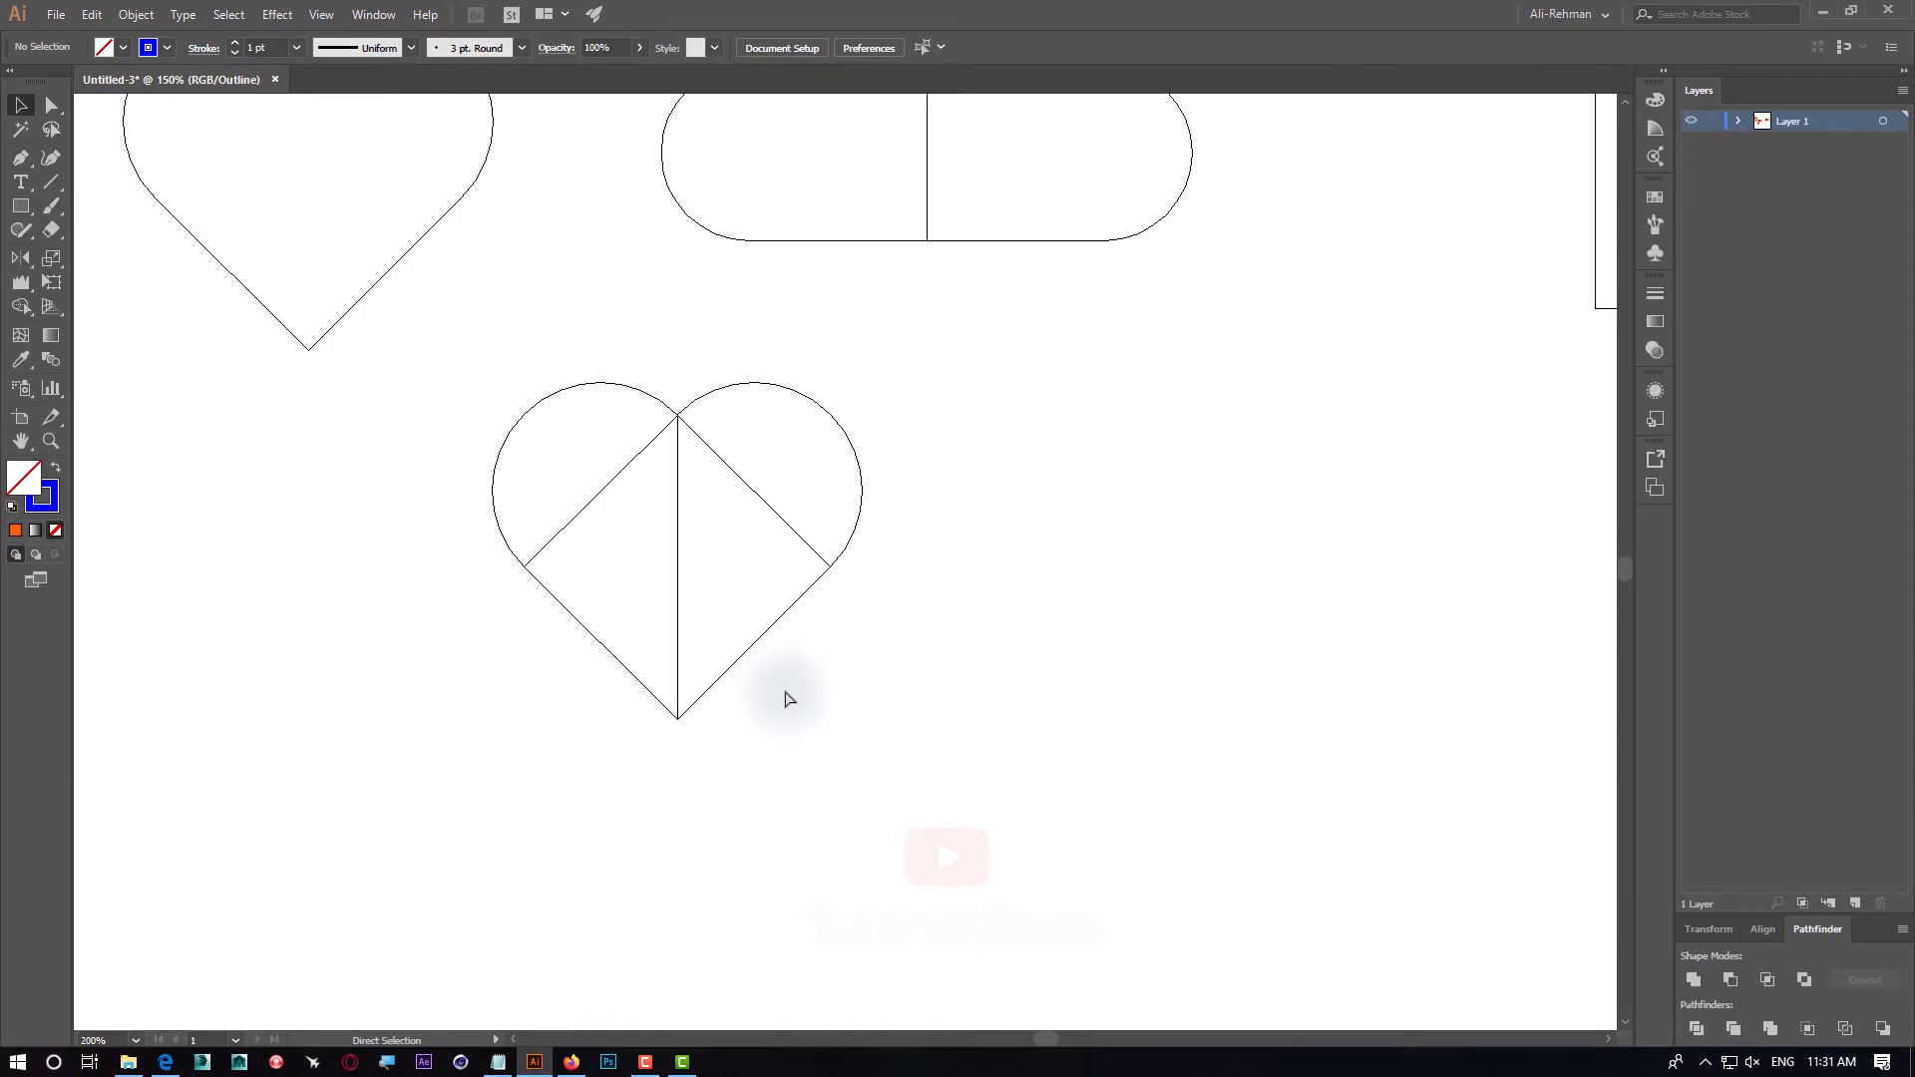
key("v")
left_click_drag(545, 417, 957, 676)
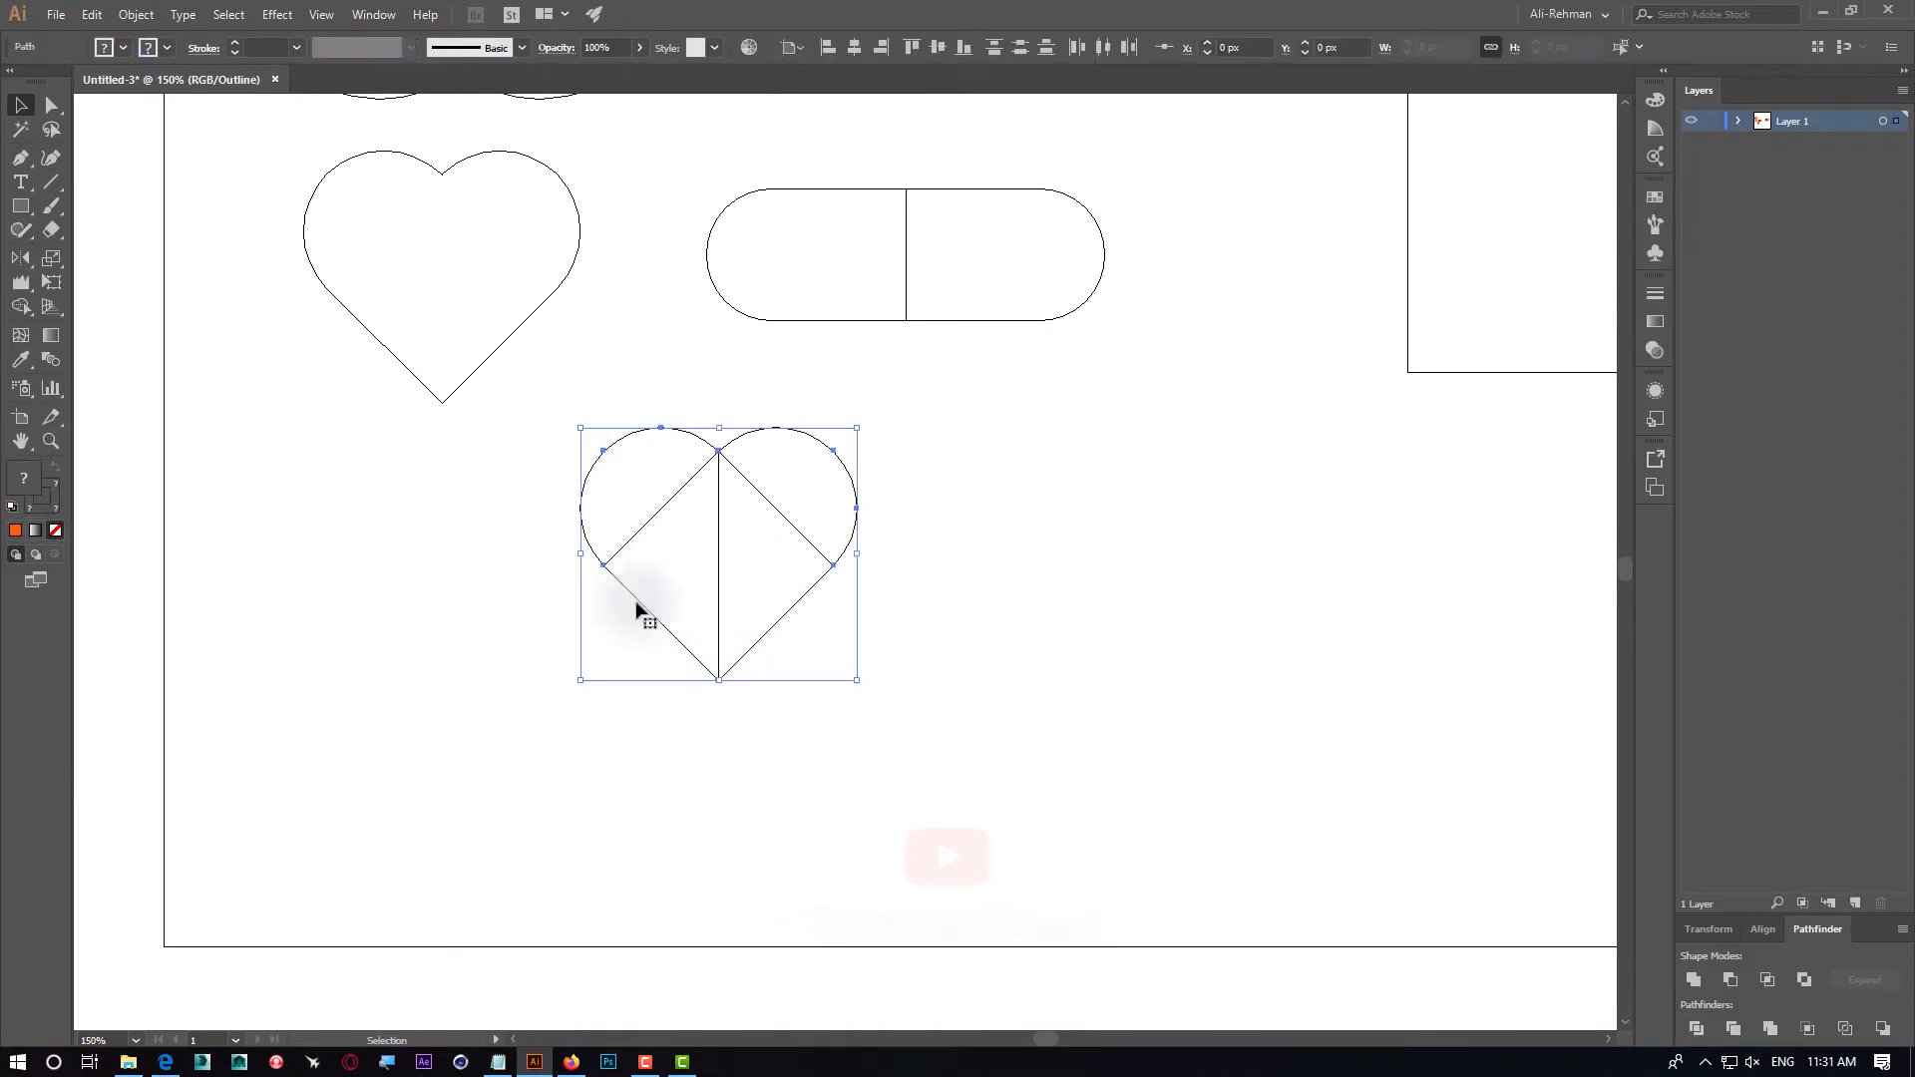
left_click(21, 307)
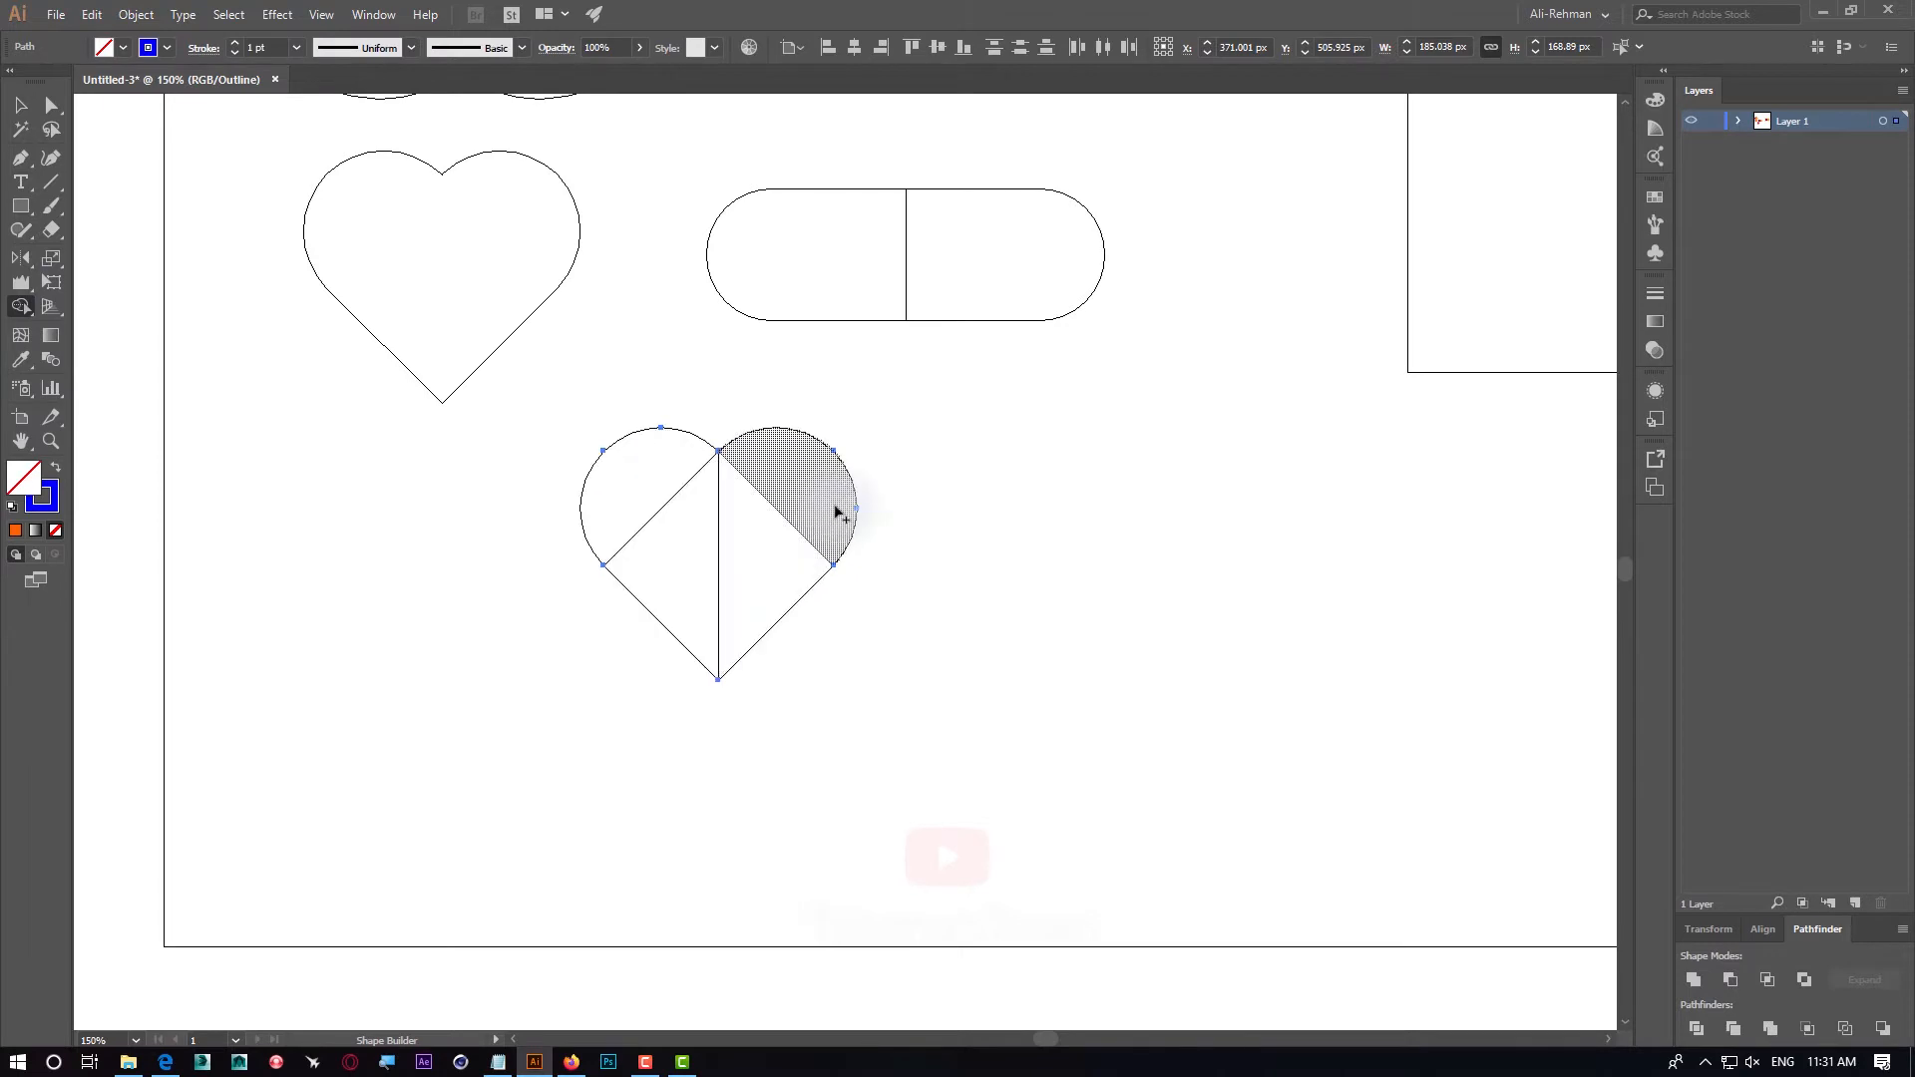
Try Shape Builder on the heart with the right diagonal's lower end pulled about 3 px short of the edge, and undo the move
key("ctrl+space")
left_click_drag(814, 550, 997, 657)
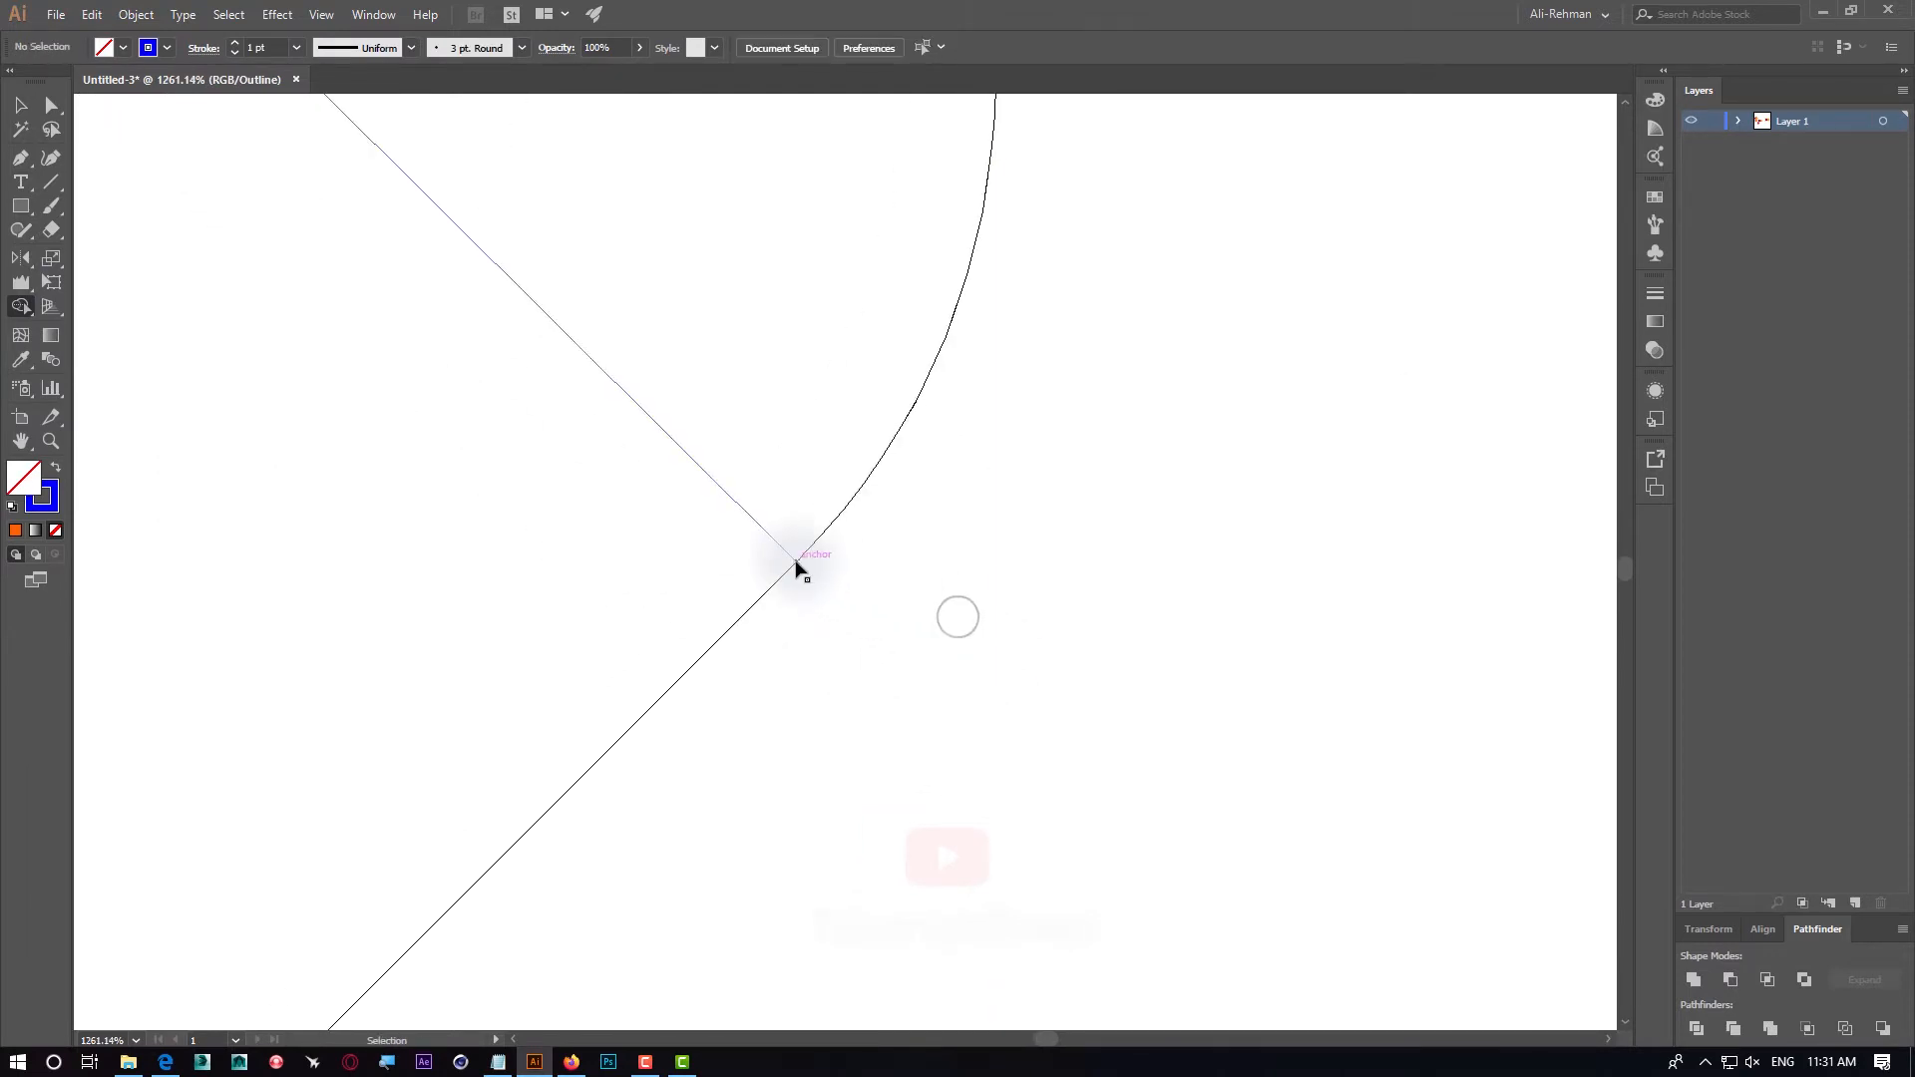
left_click(51, 105)
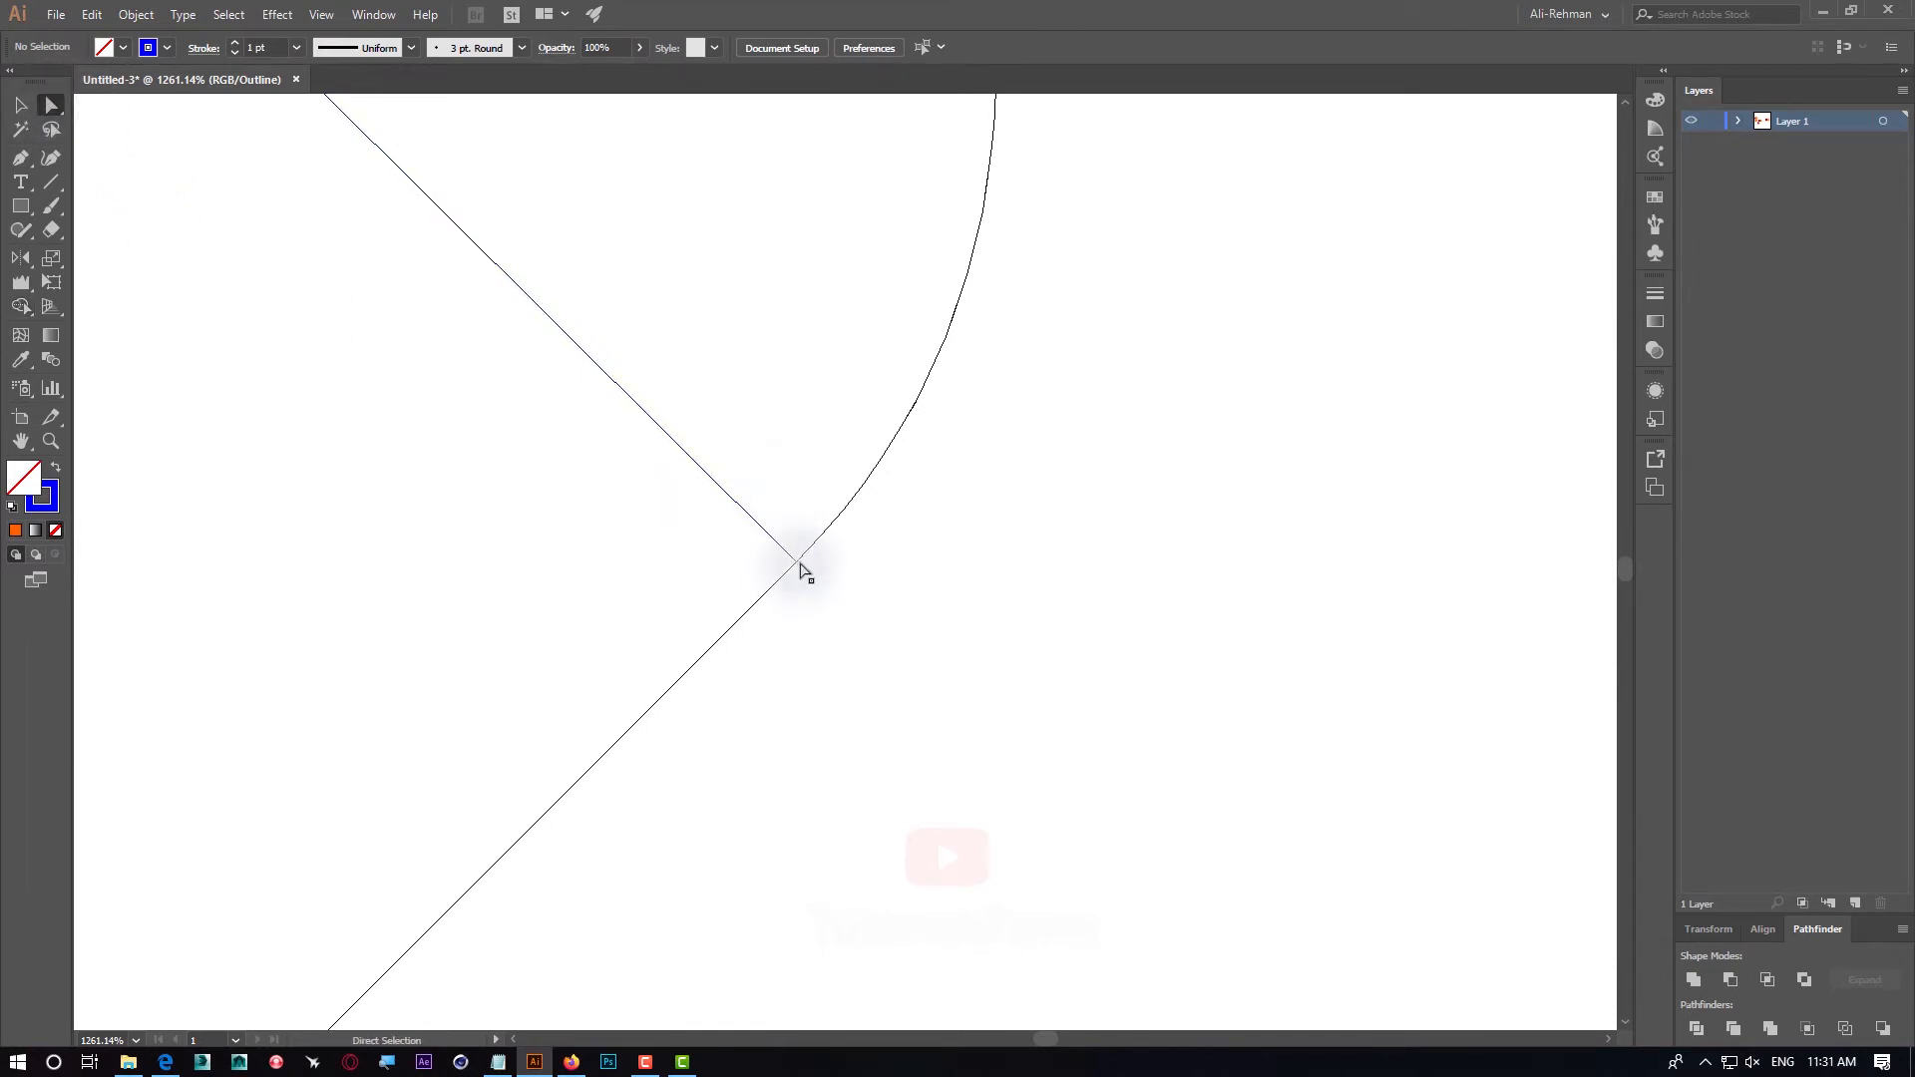
left_click_drag(798, 559, 760, 526)
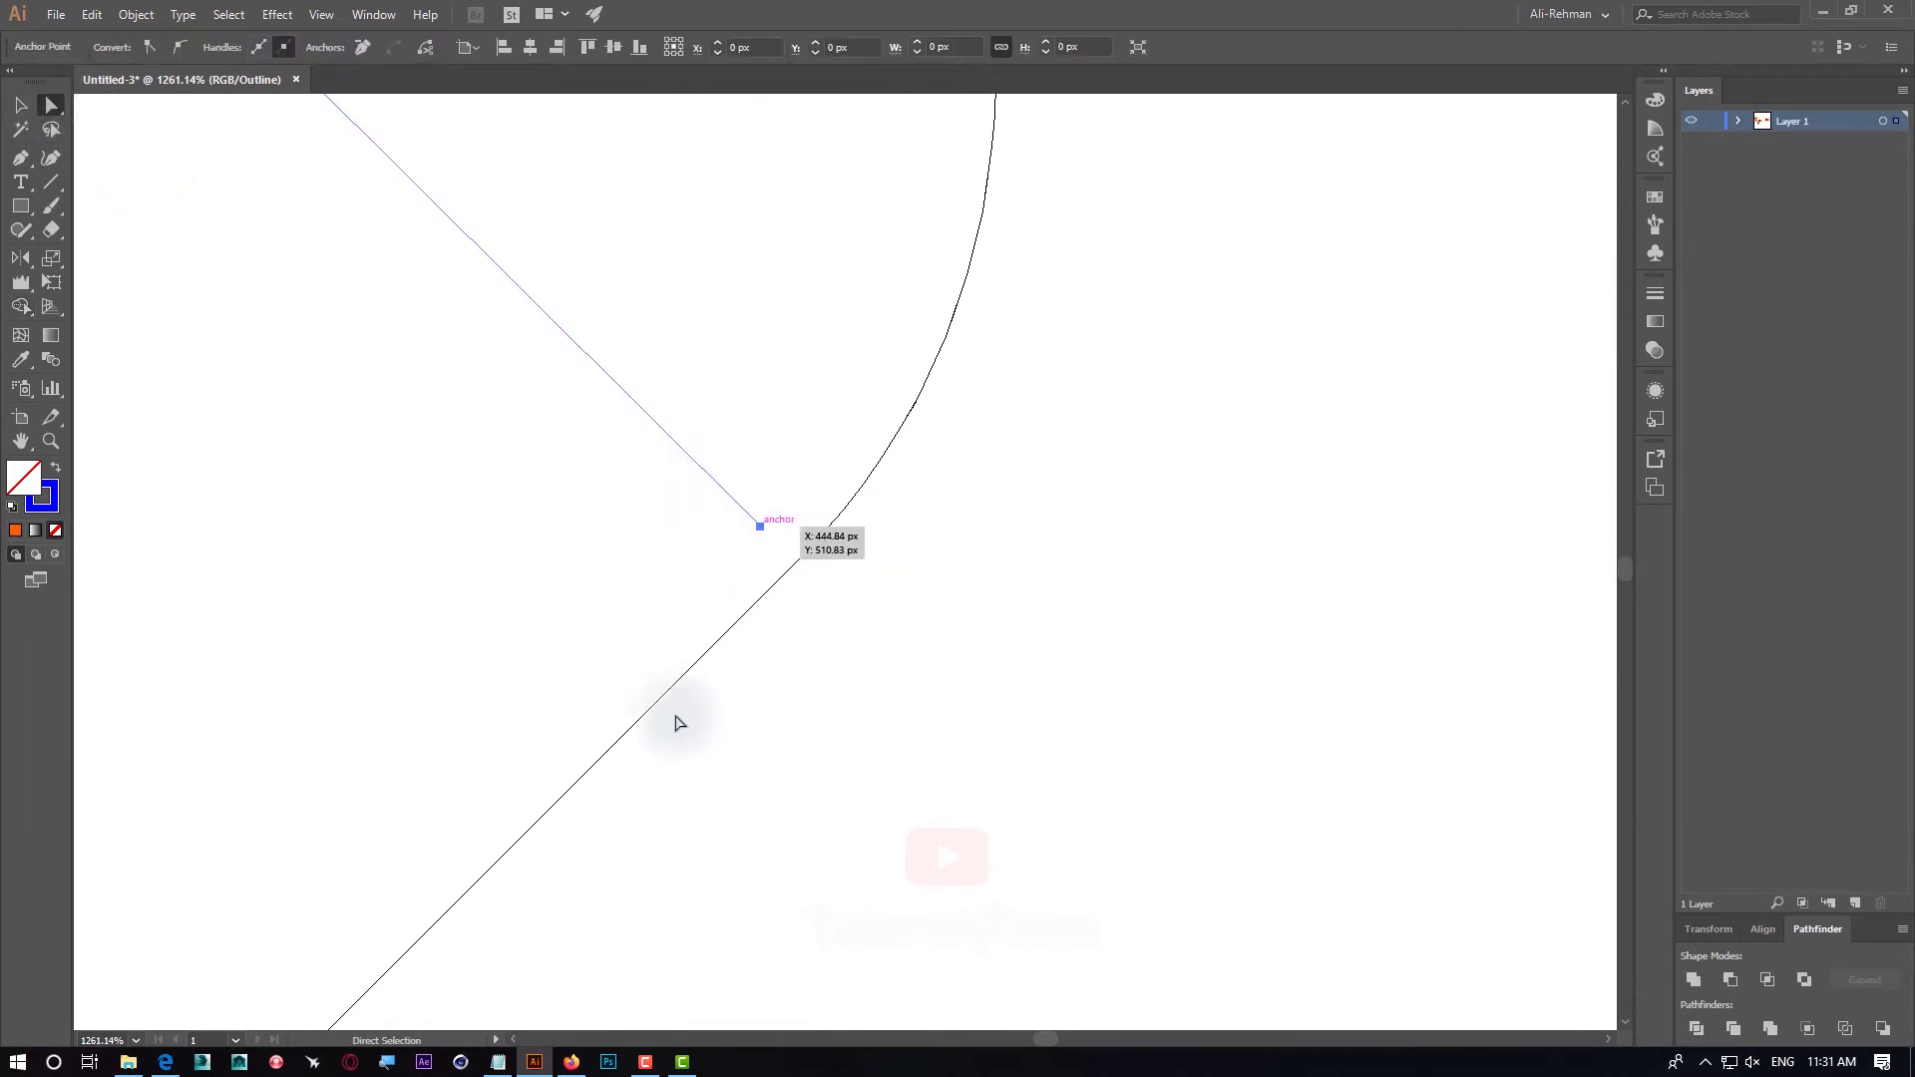
key("ctrl+minus")
key("ctrl+minus")
key("ctrl+minus")
key("ctrl+minus")
key("ctrl+minus")
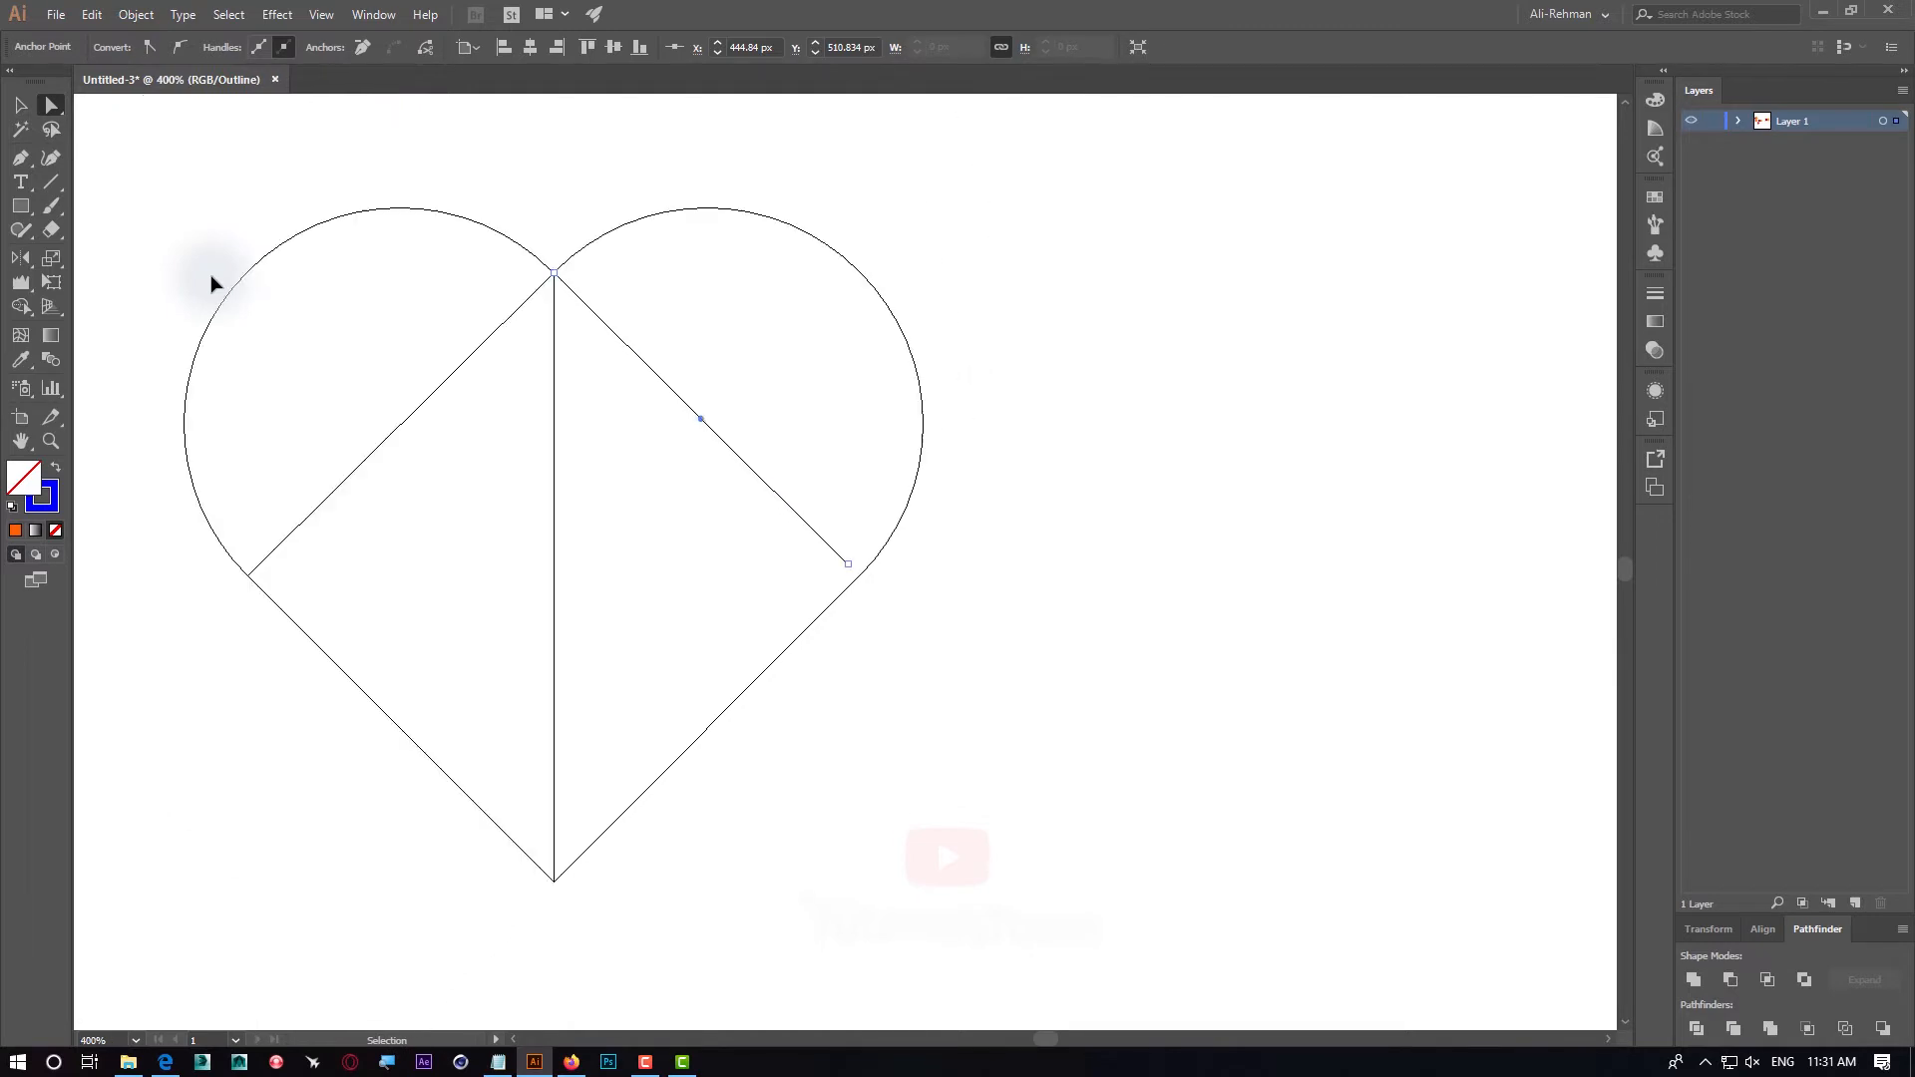
left_click_drag(269, 243, 1099, 838)
left_click(17, 309)
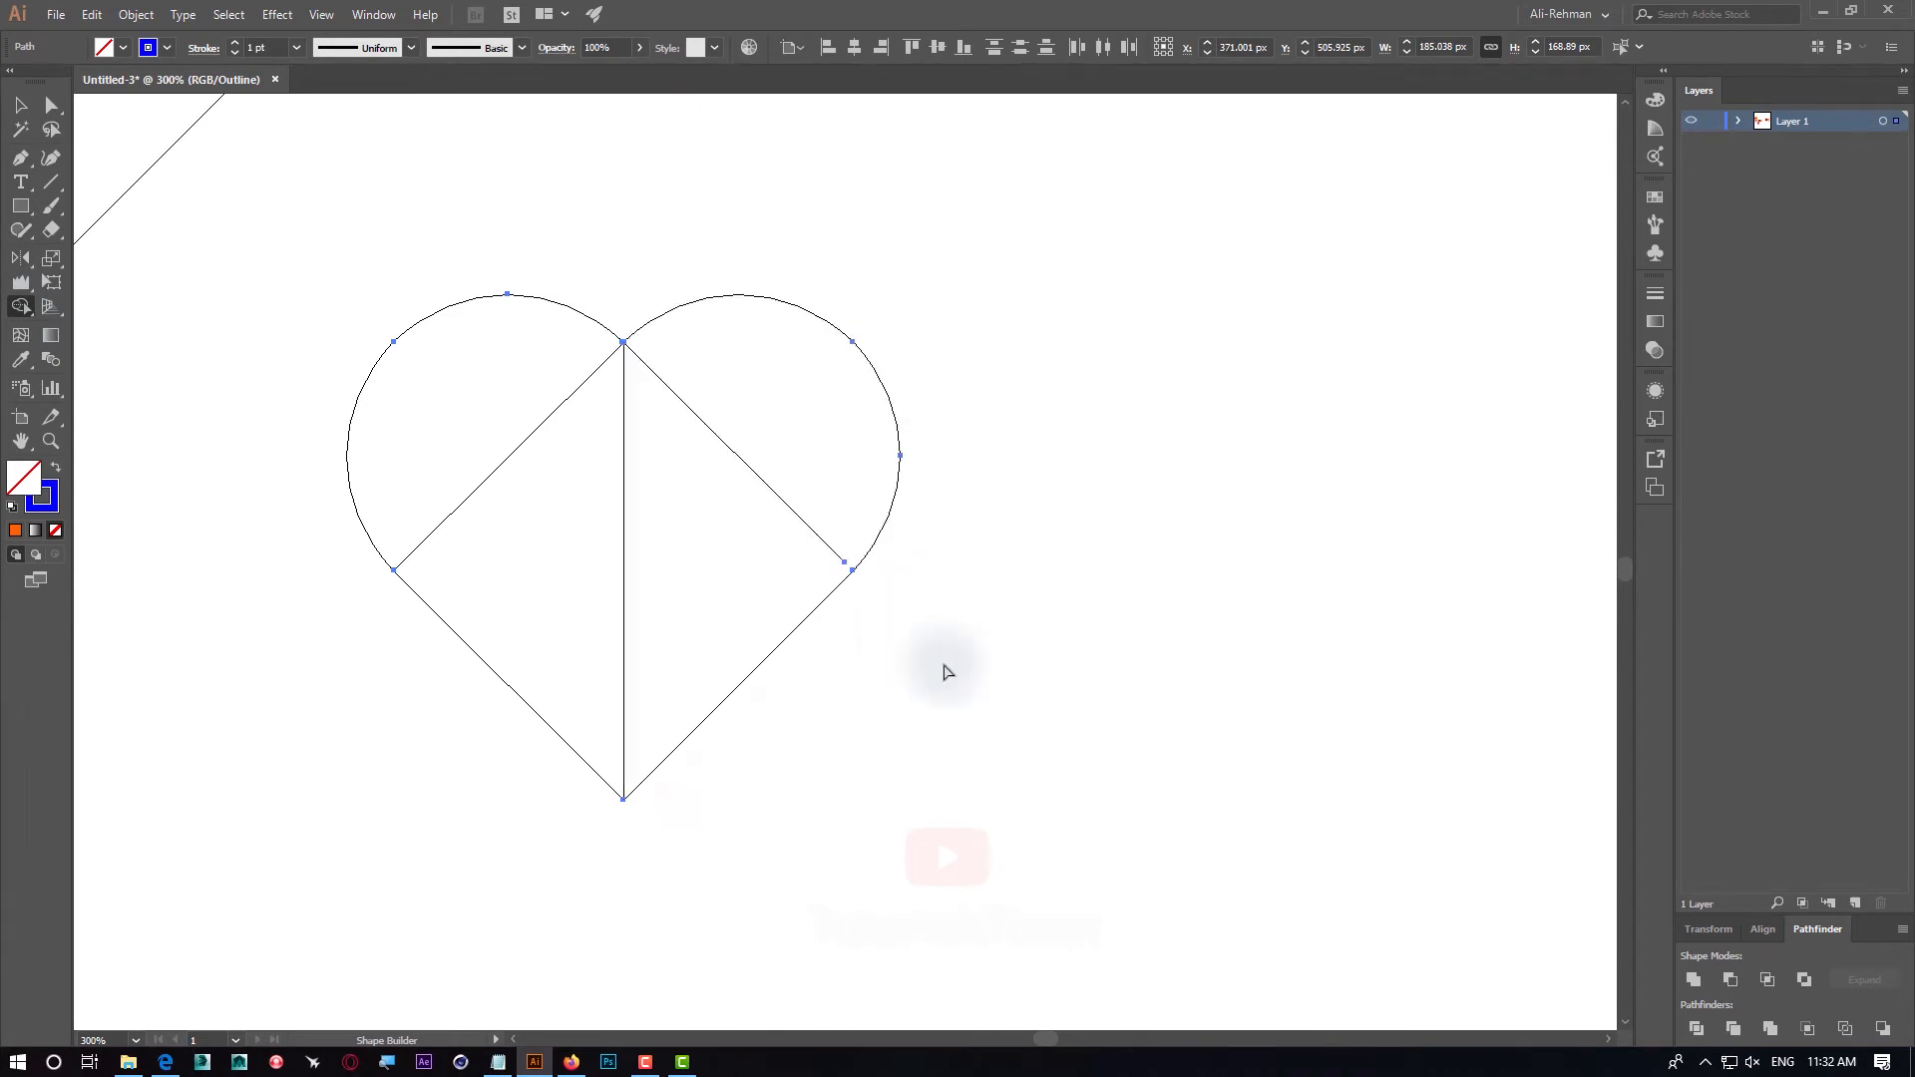
key("ctrl+z")
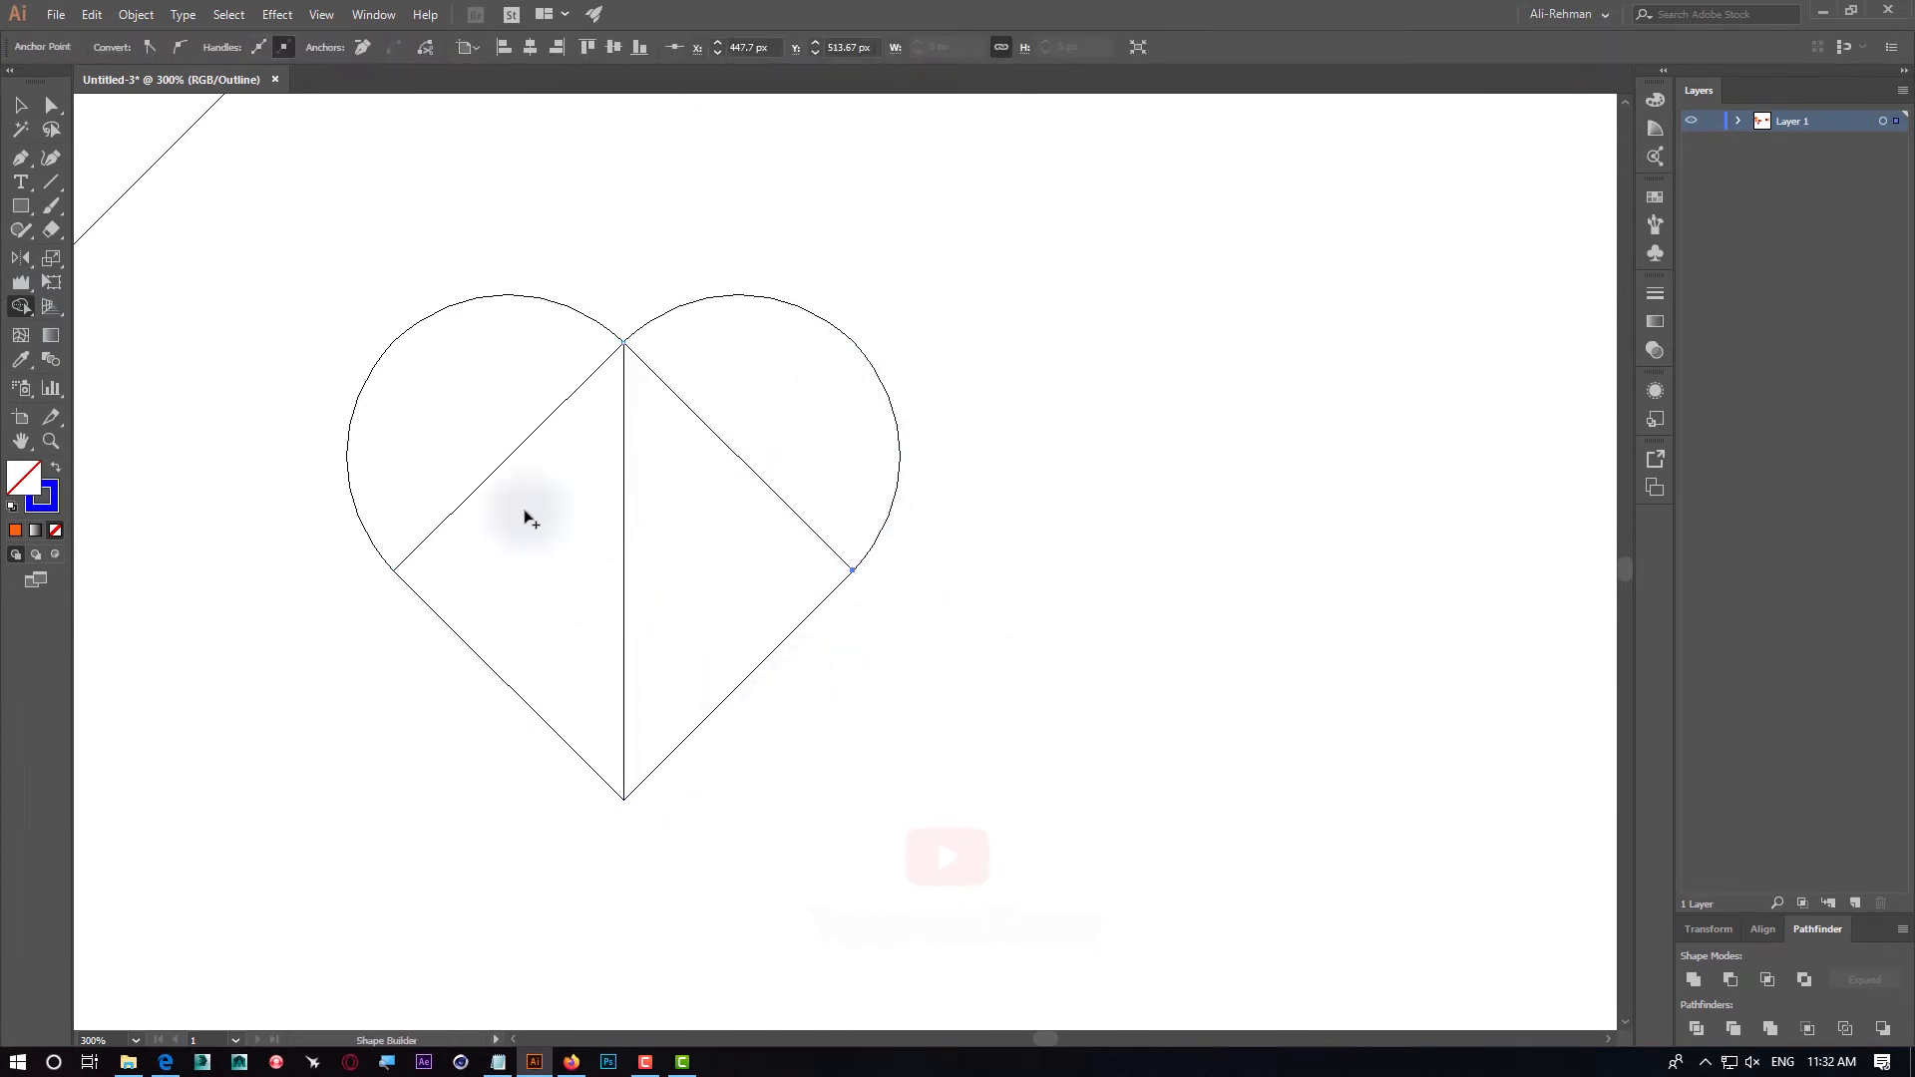
Select the heart with its three lines, return to preview, and remove the heart's upper-left lobe with Shape Builder
left_click_drag(290, 267, 1147, 898)
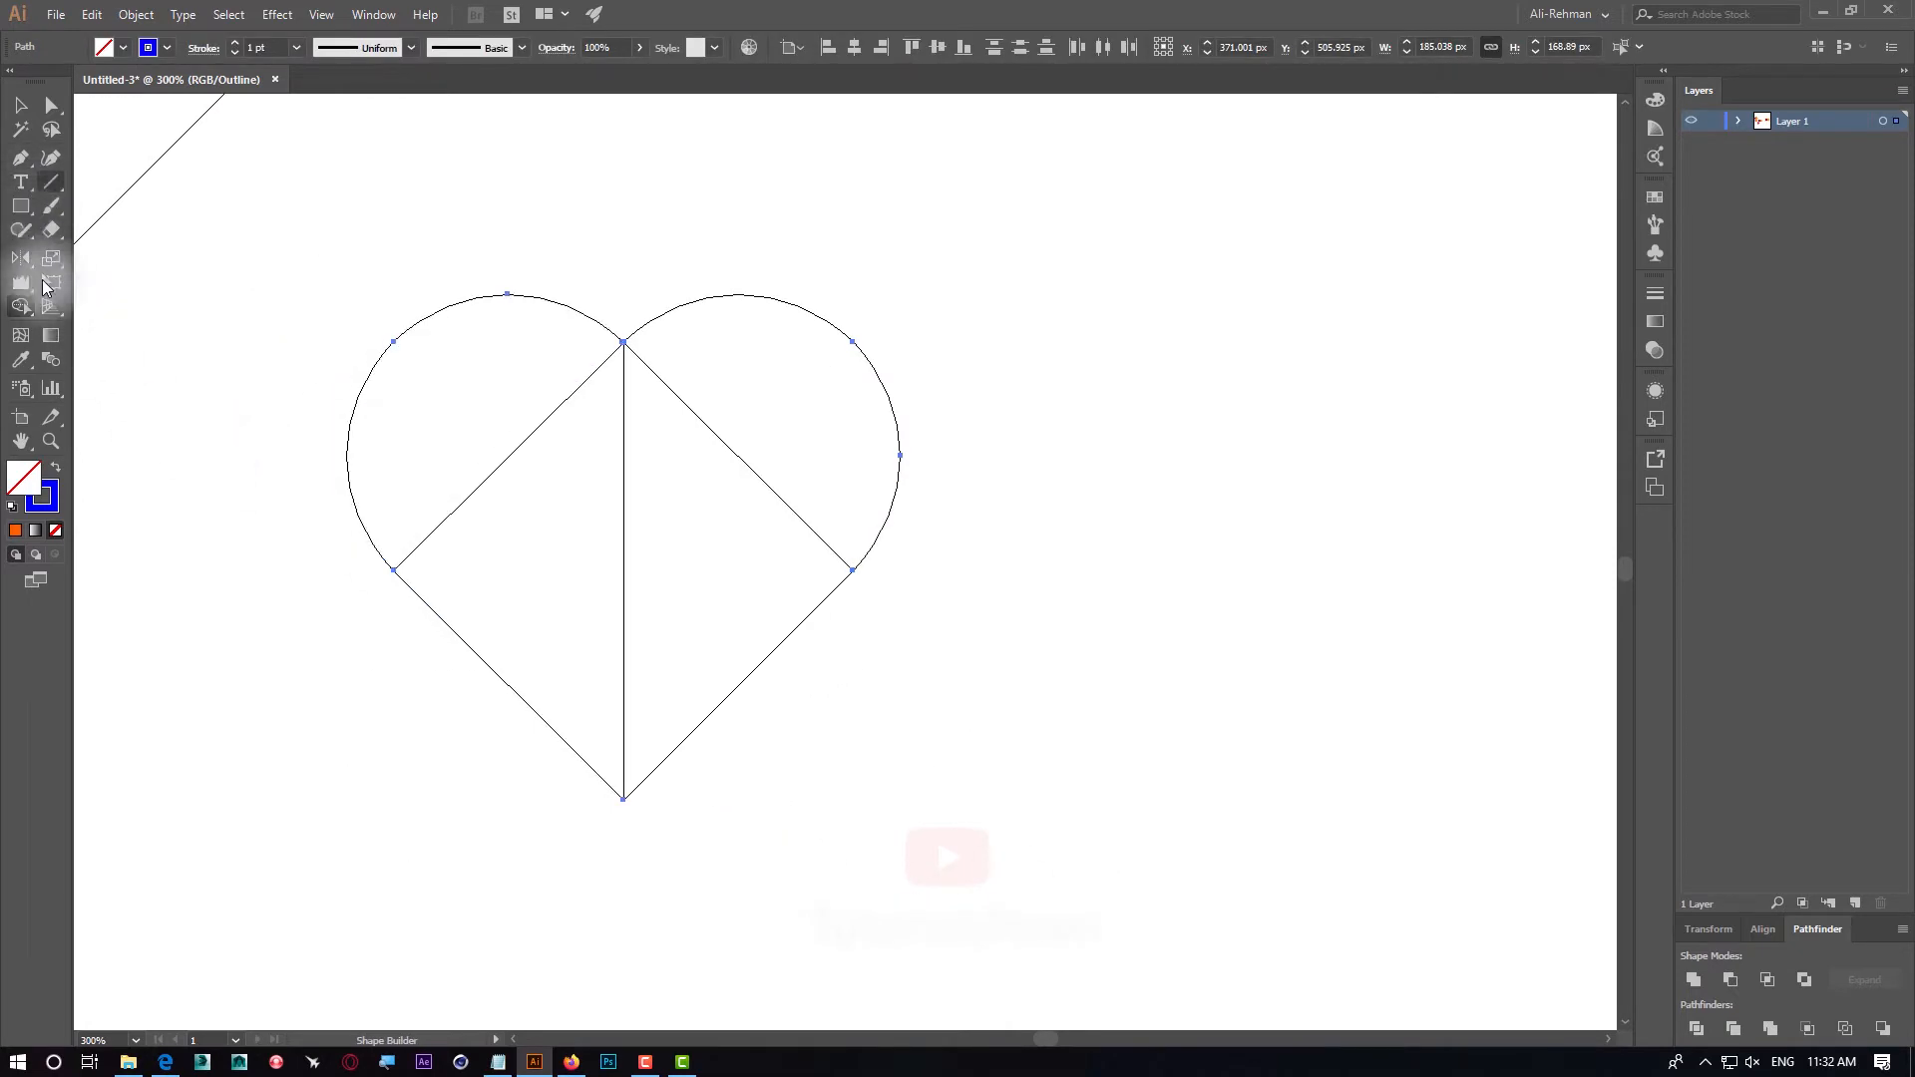
key("ctrl+y")
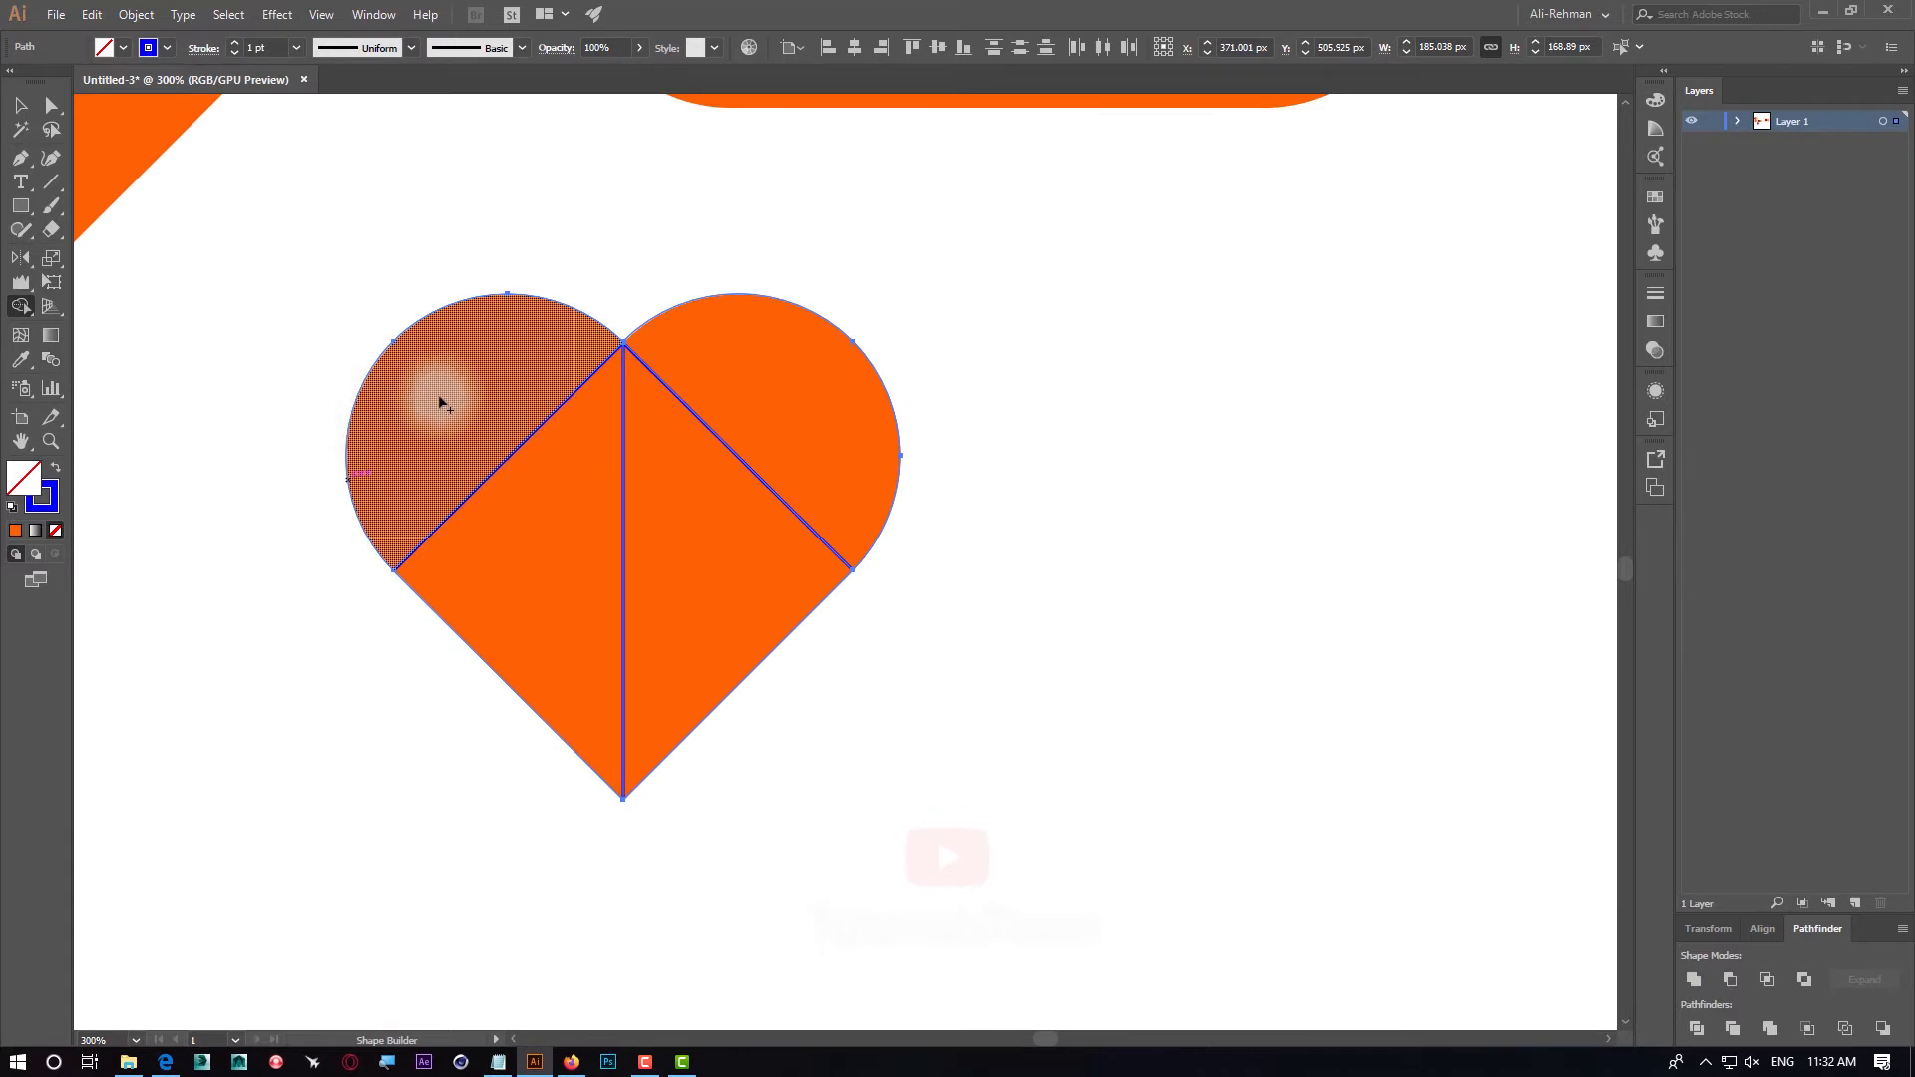
left_click(427, 402, "alt")
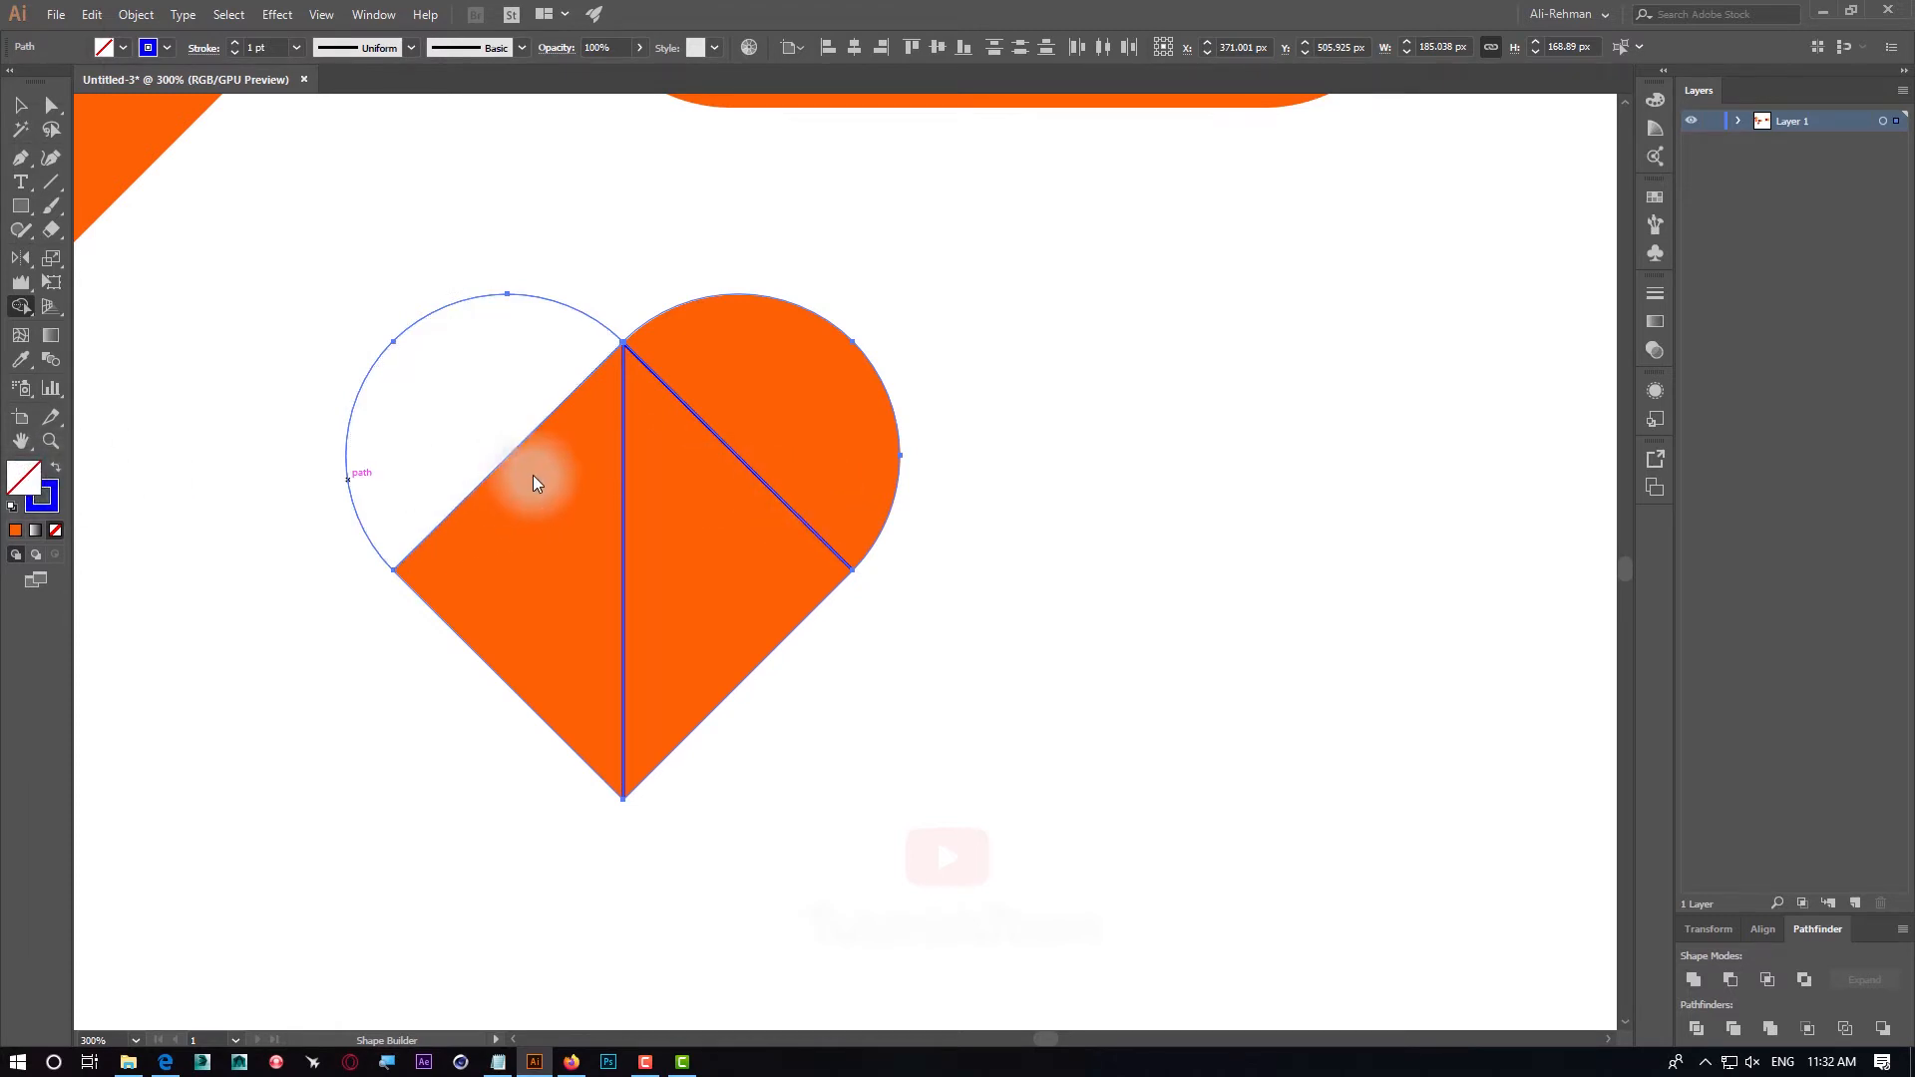
Choose a yellow fill and colour the heart's four regions with the Shape Builder tool
left_click(578, 243)
left_click(832, 197)
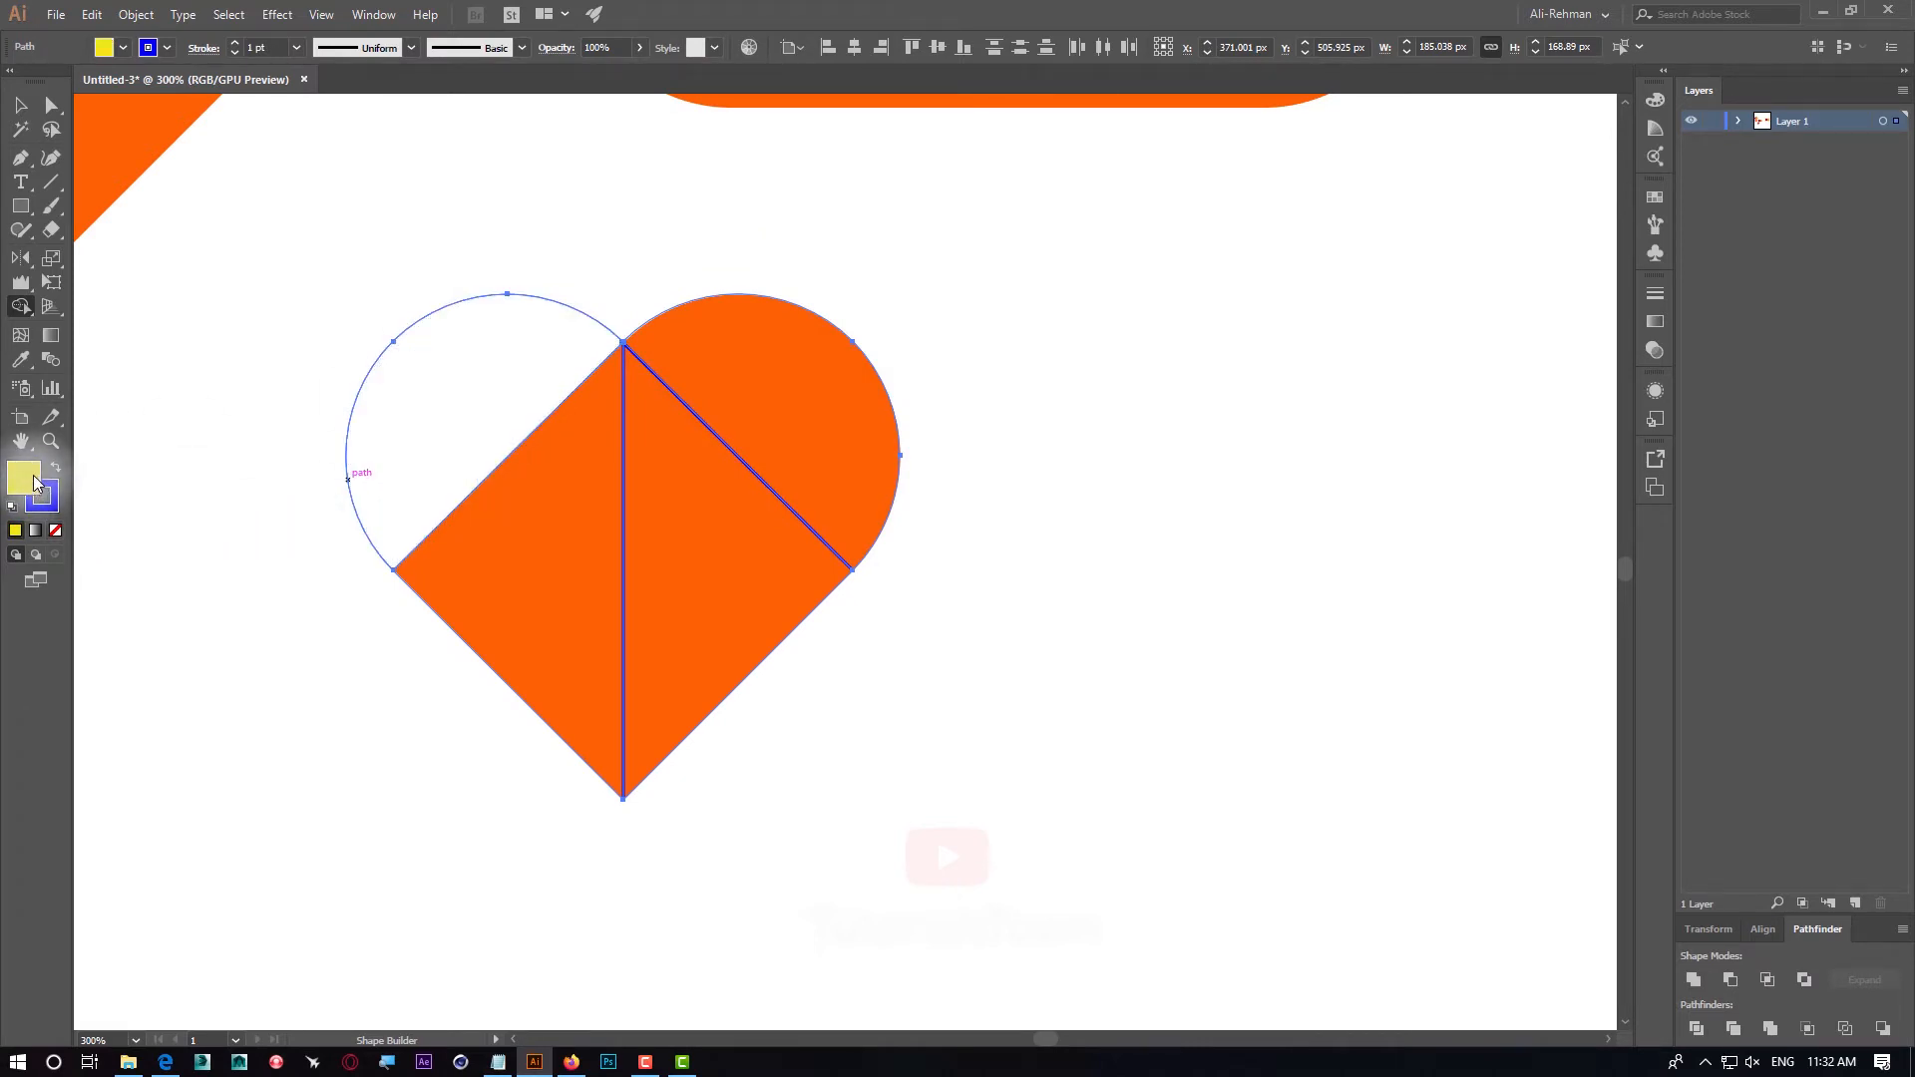
left_click(418, 397)
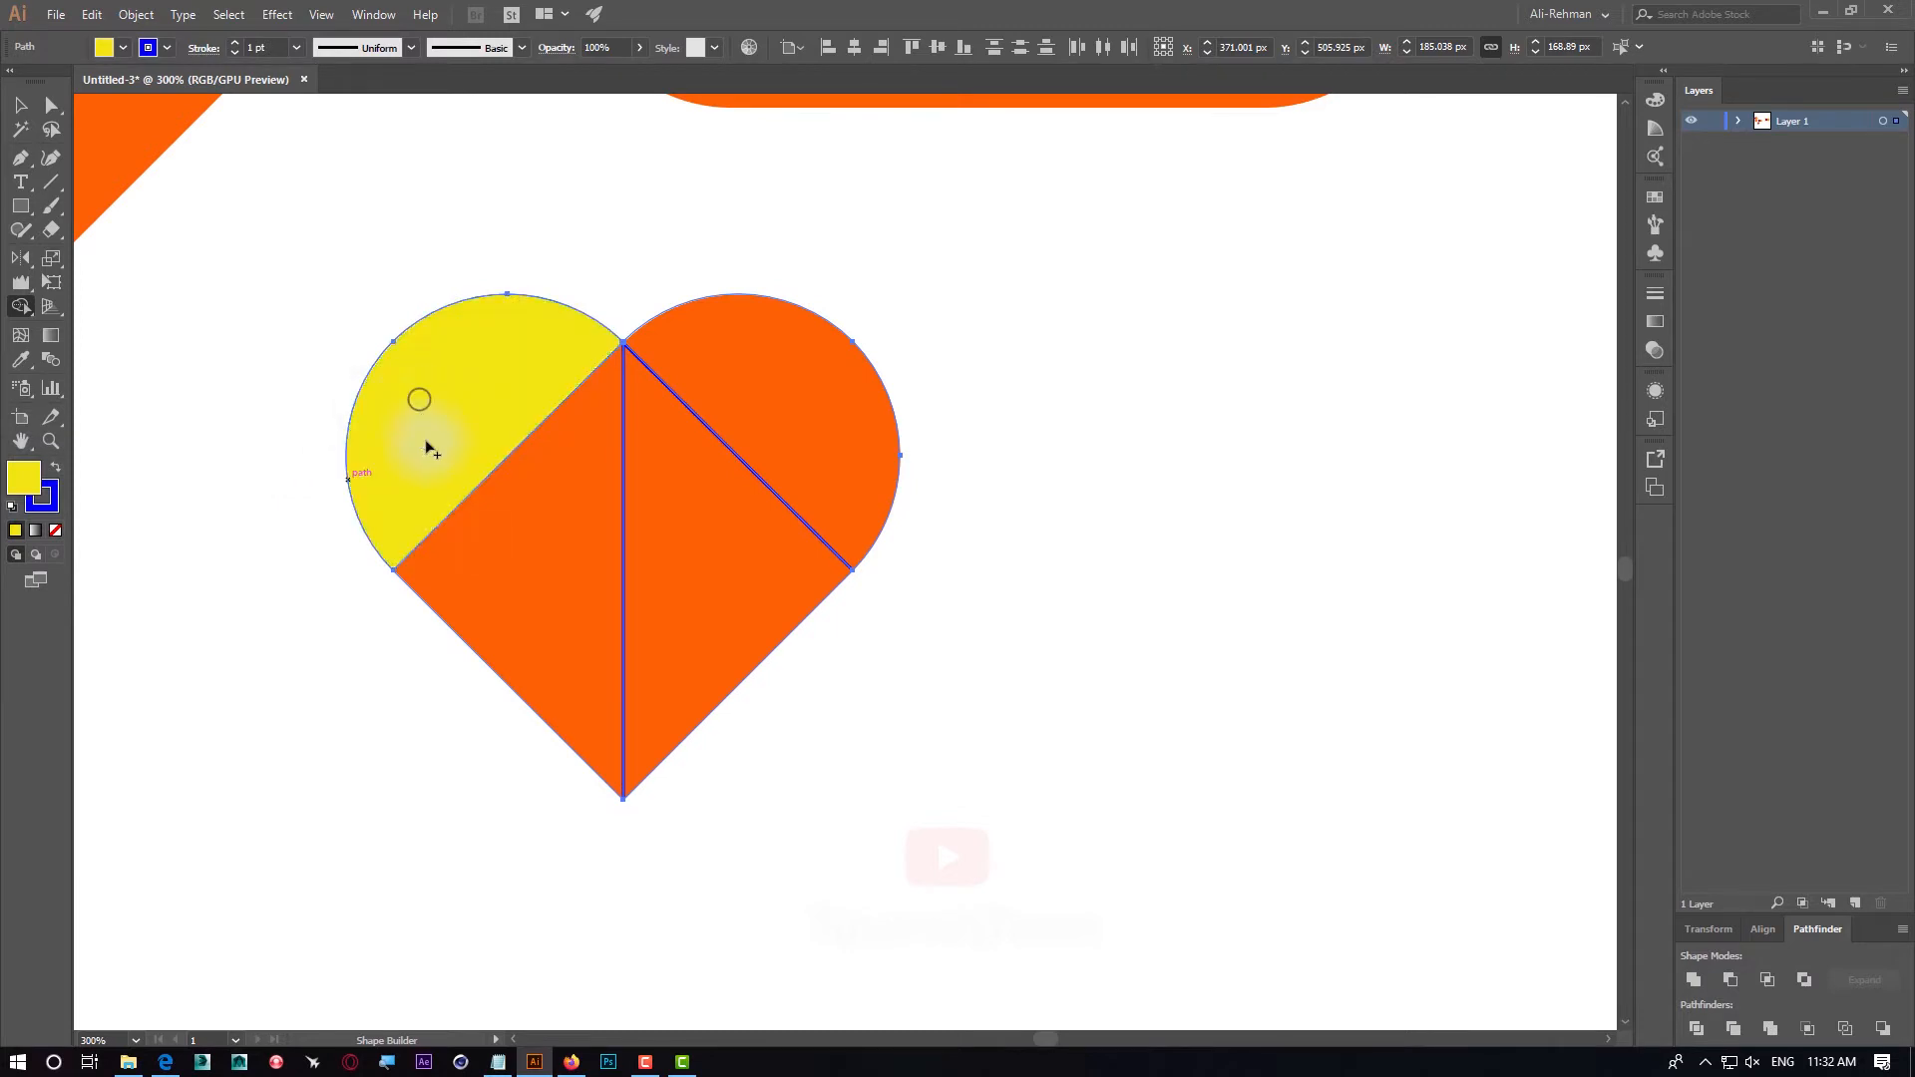
left_click(504, 587)
left_click(720, 586)
left_click(859, 454)
left_click(20, 105)
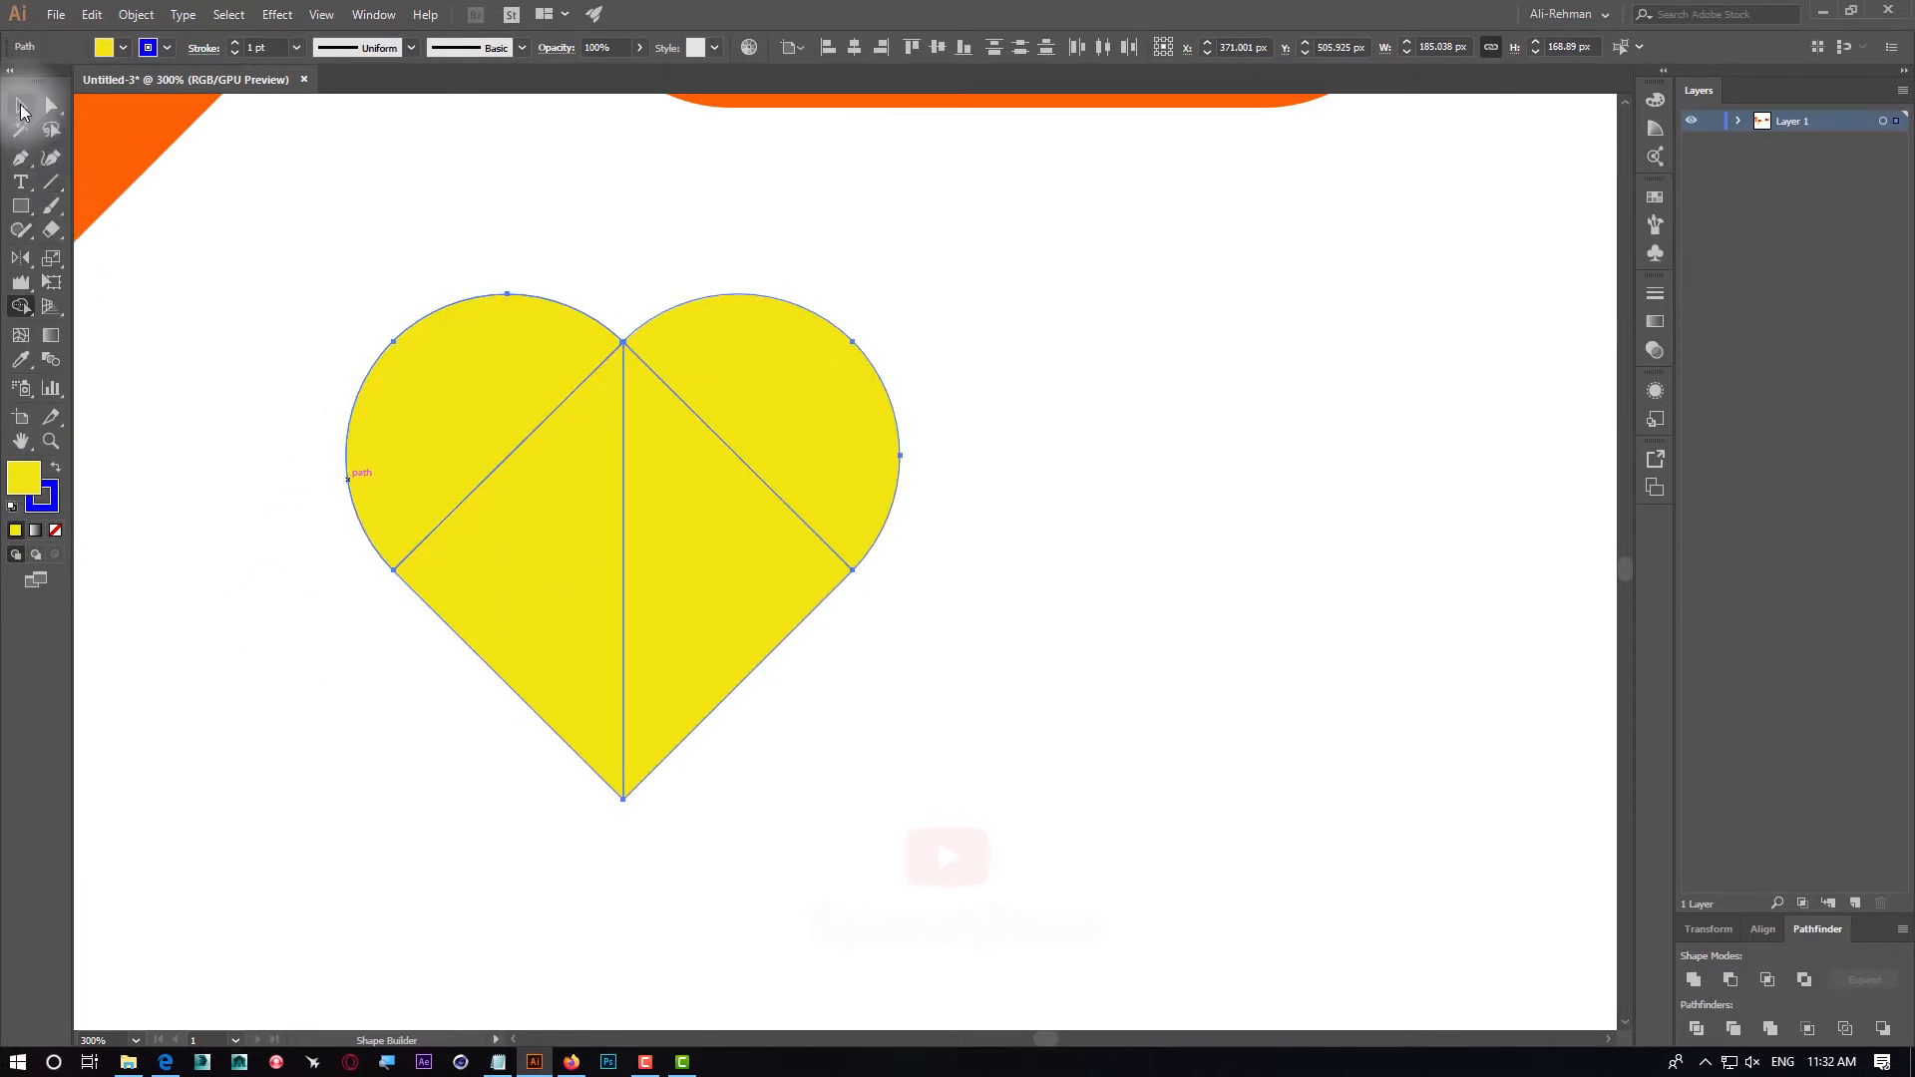
Deselect the heart and move its four pieces apart to check that each is a separate shape
left_click(542, 183)
left_click(505, 432)
left_click_drag(432, 462, 341, 338)
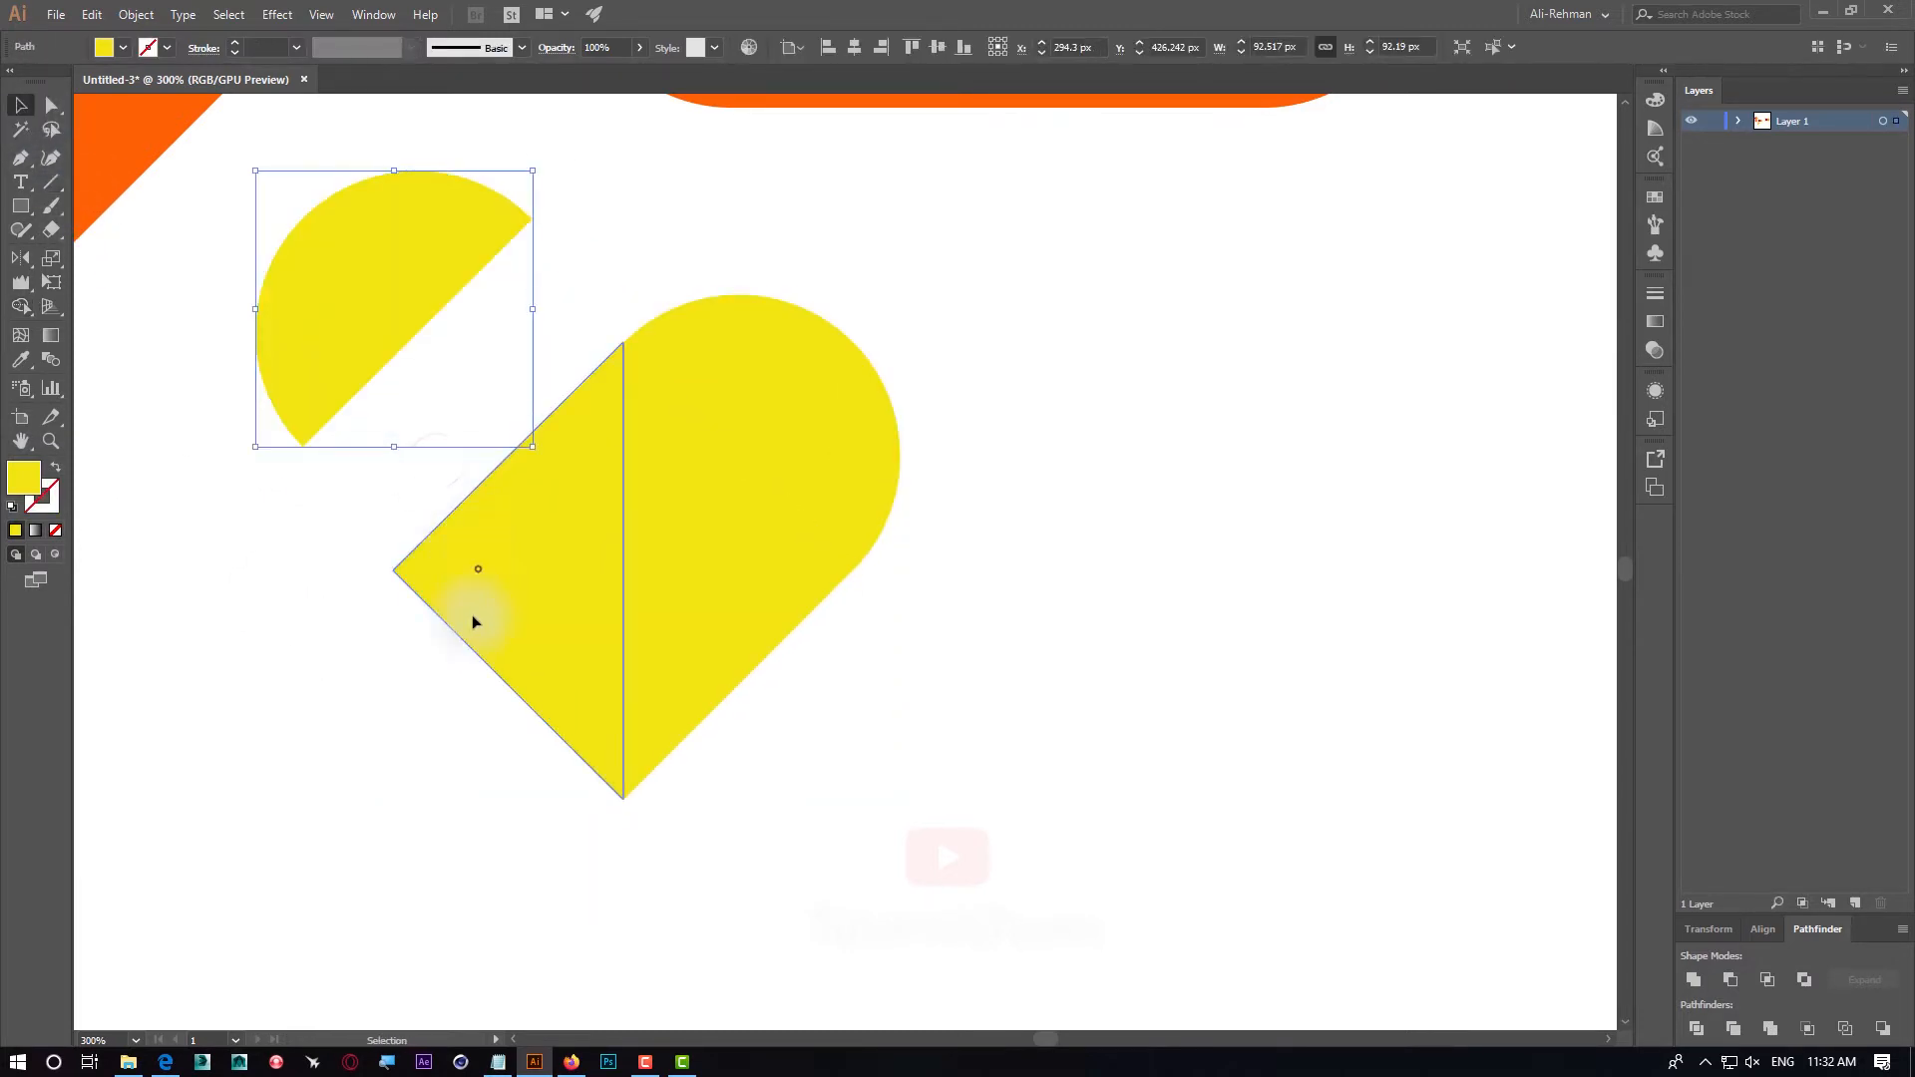
left_click_drag(479, 568, 356, 783)
left_click_drag(735, 586, 841, 668)
left_click_drag(836, 403, 1077, 298)
Undo the moves of the four heart pieces and deselect everything
key("ctrl+z")
key("ctrl+z")
key("ctrl+z")
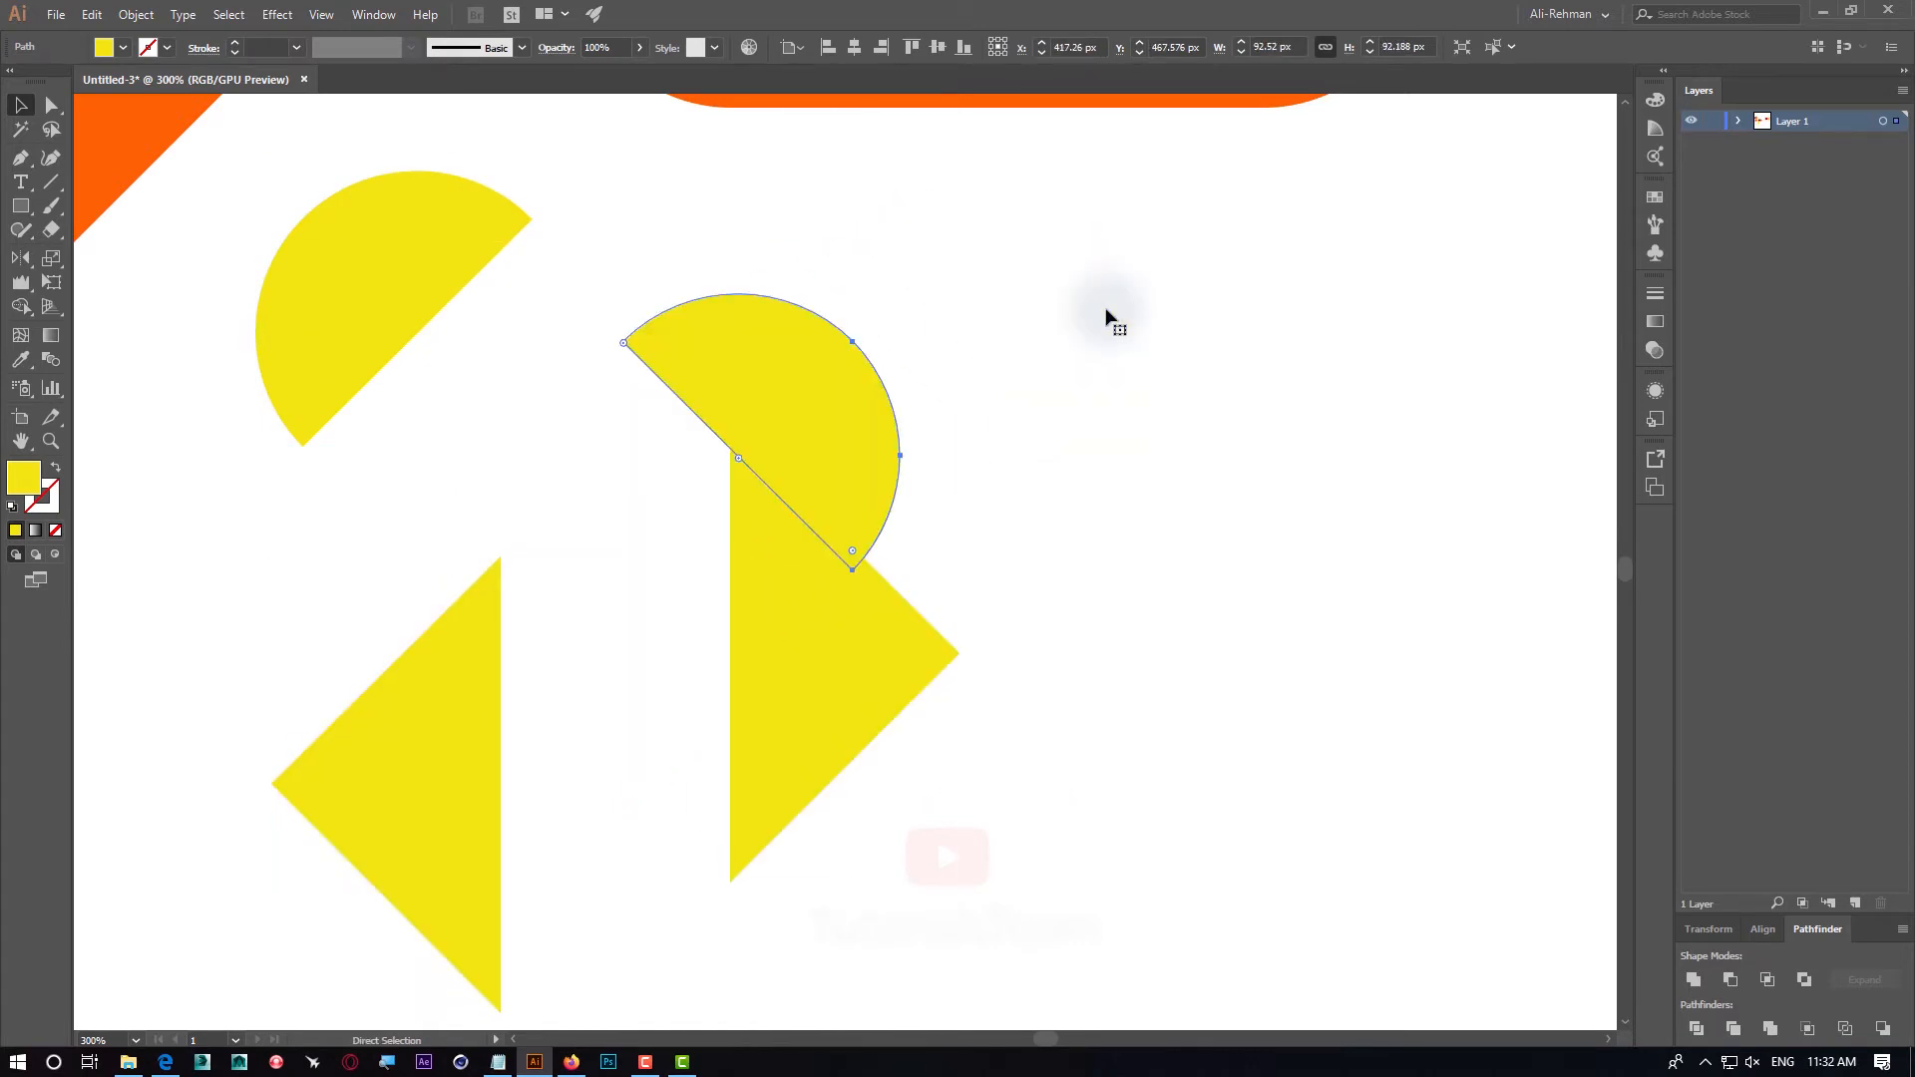
key("ctrl+z")
key("v")
left_click(1101, 443)
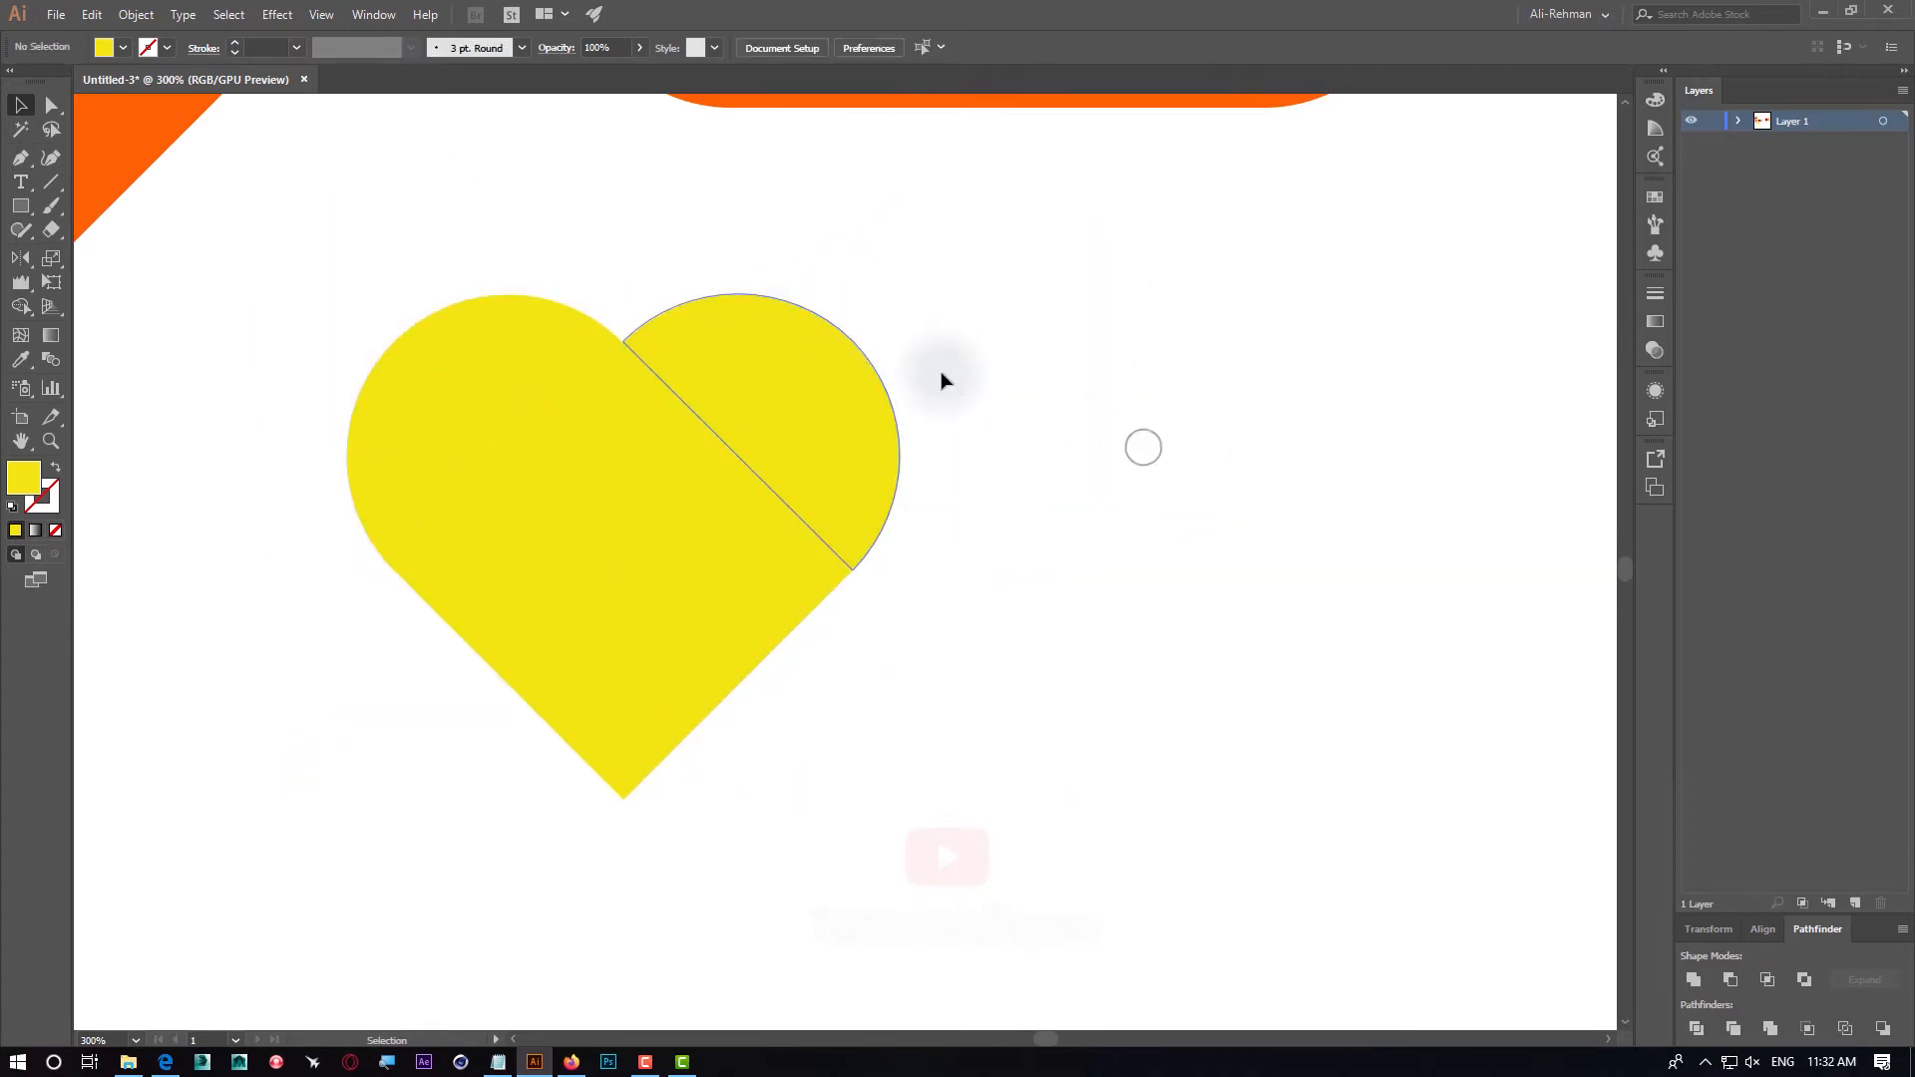
Recolour the heart's regions in different yellow shades and move the grouped heart directly below the orange heart
left_click(519, 593)
key("ctrl+minus")
key("ctrl+minus")
key("ctrl+minus")
key("ctrl+minus")
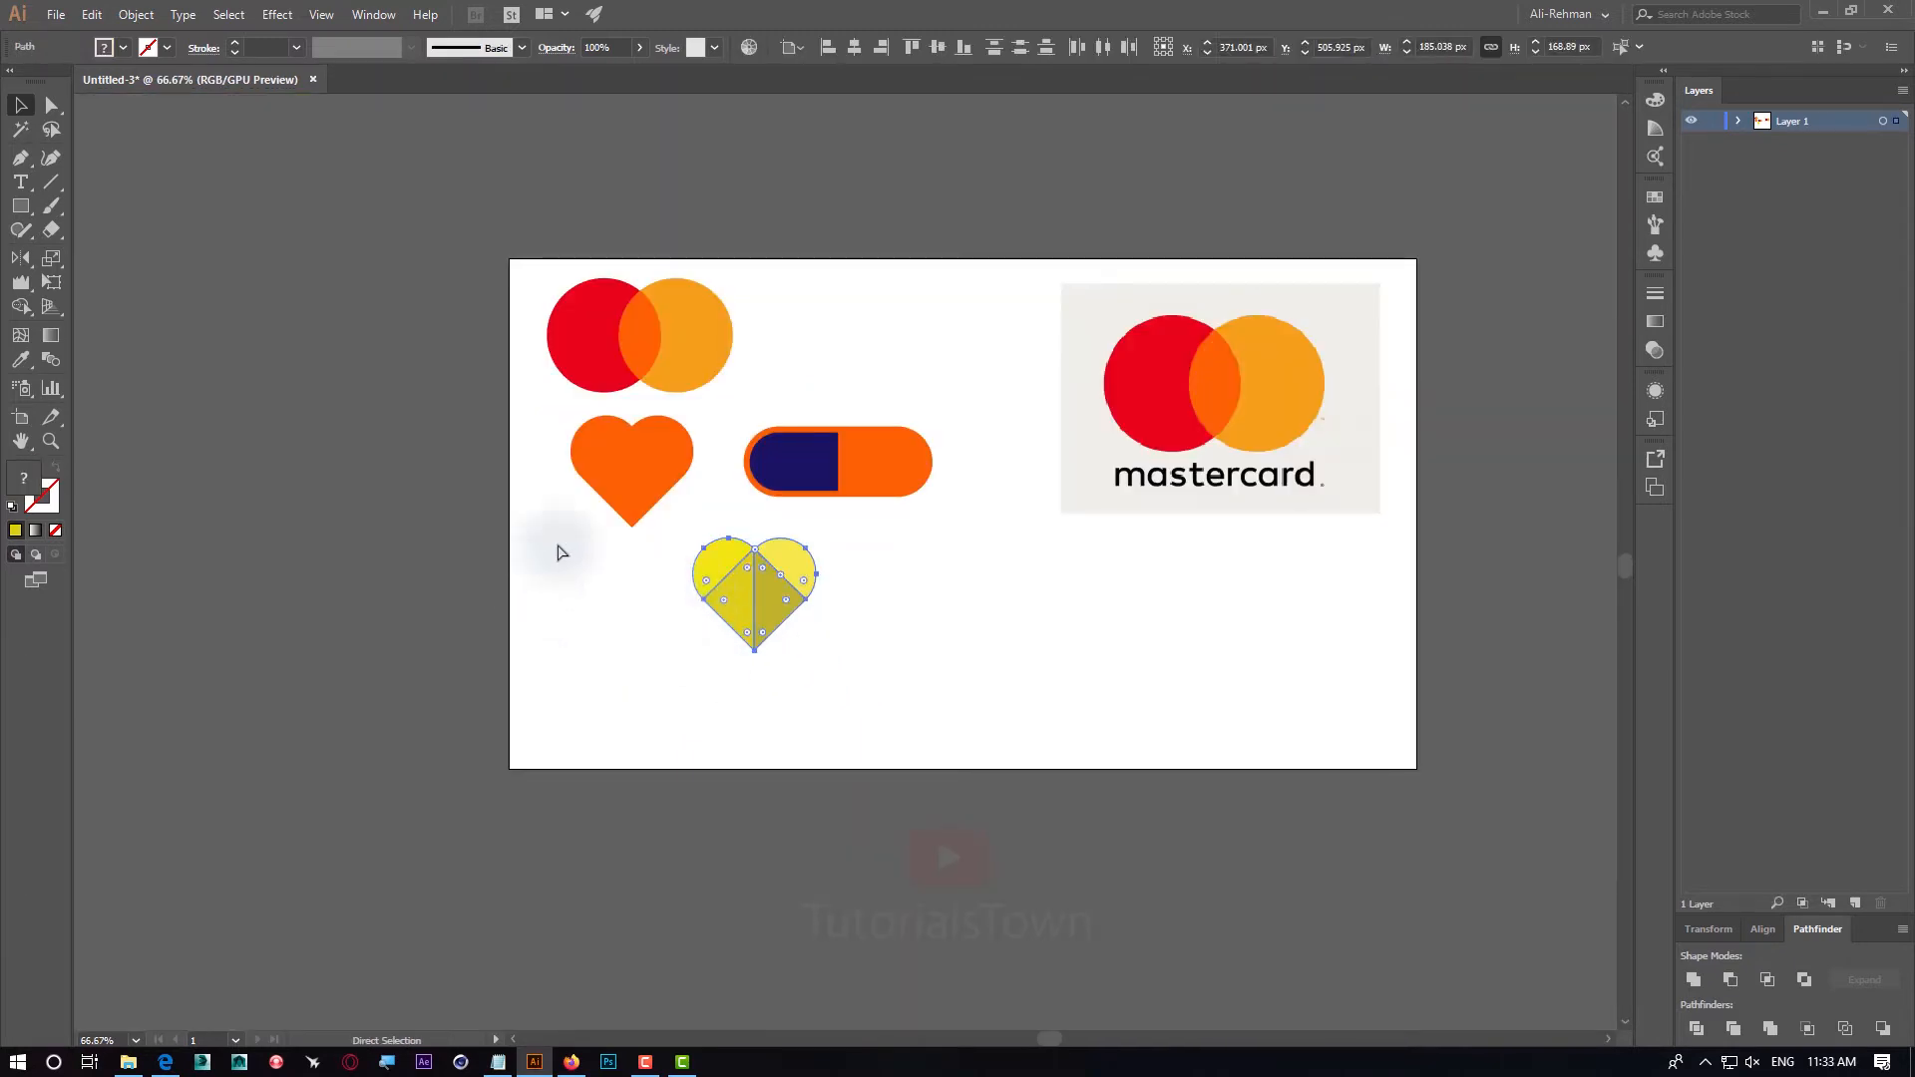
key("v")
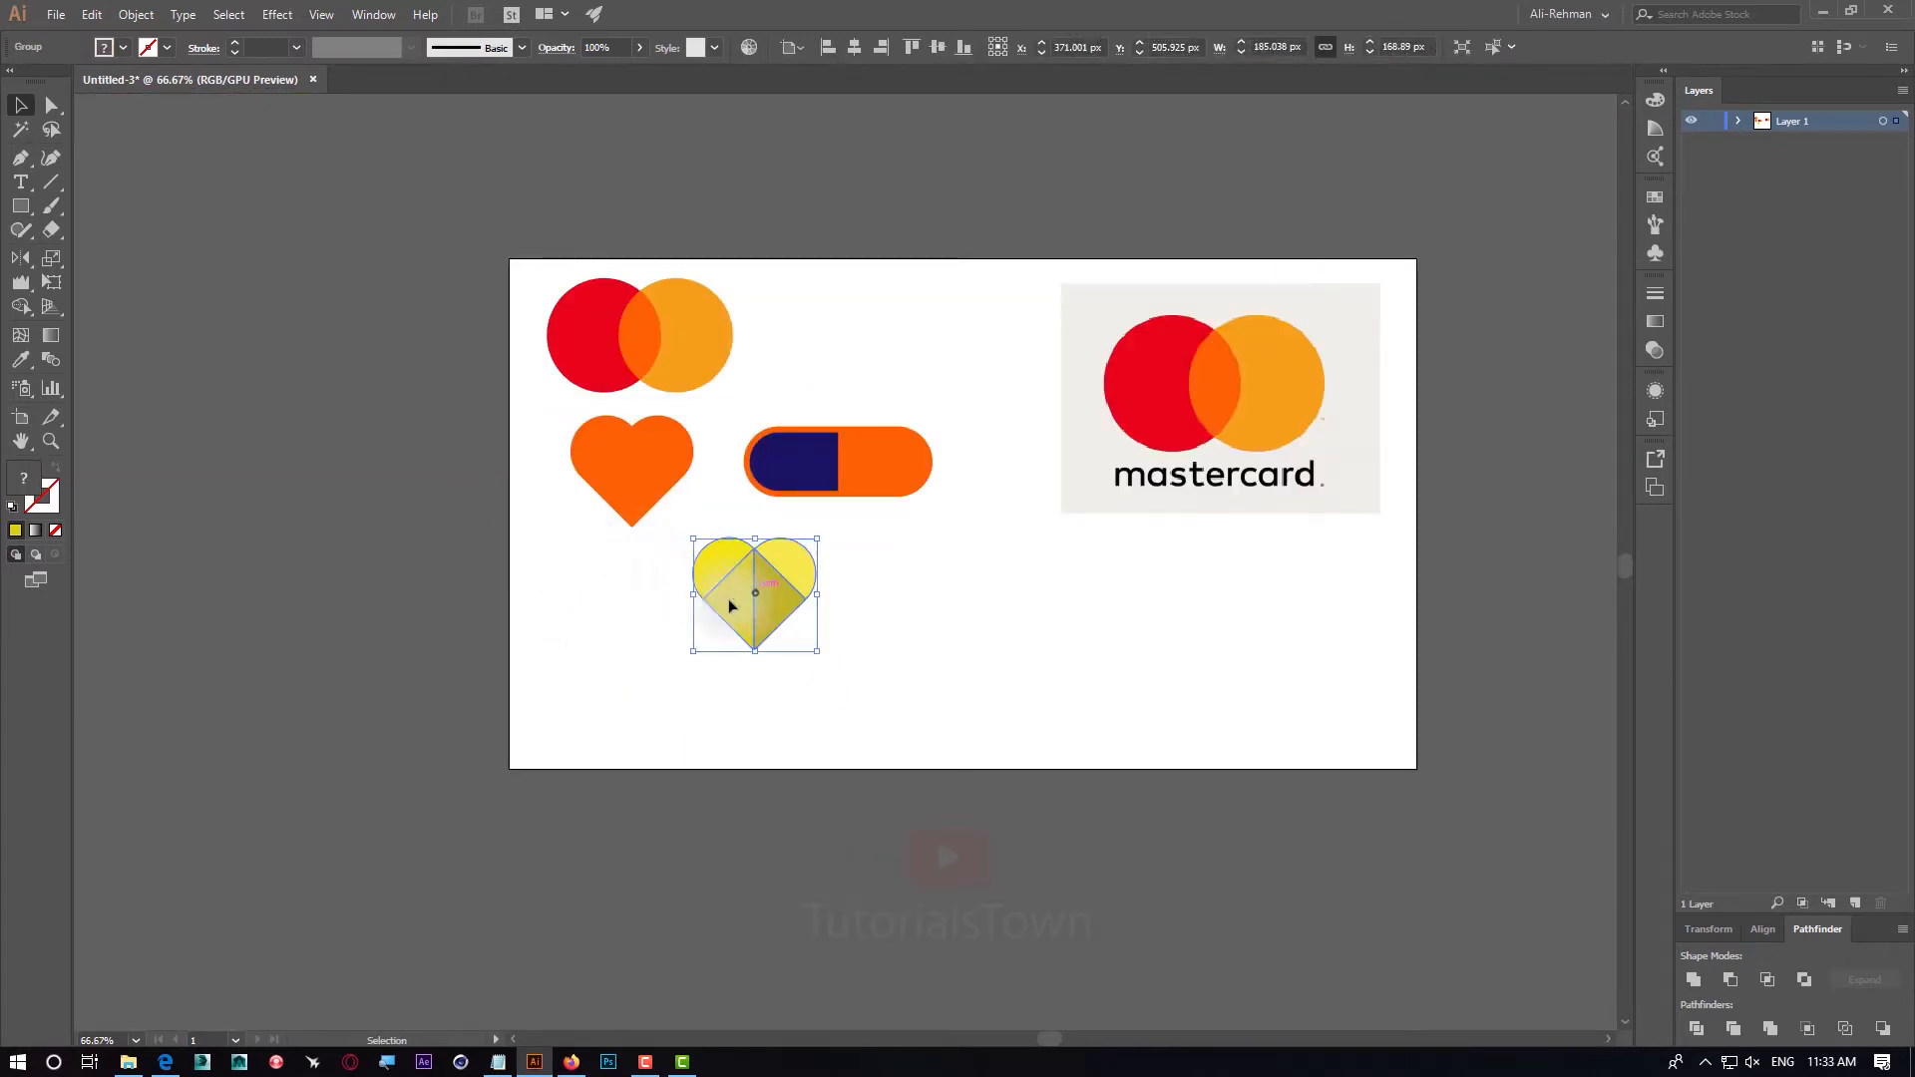
left_click_drag(728, 605, 604, 631)
left_click(832, 599)
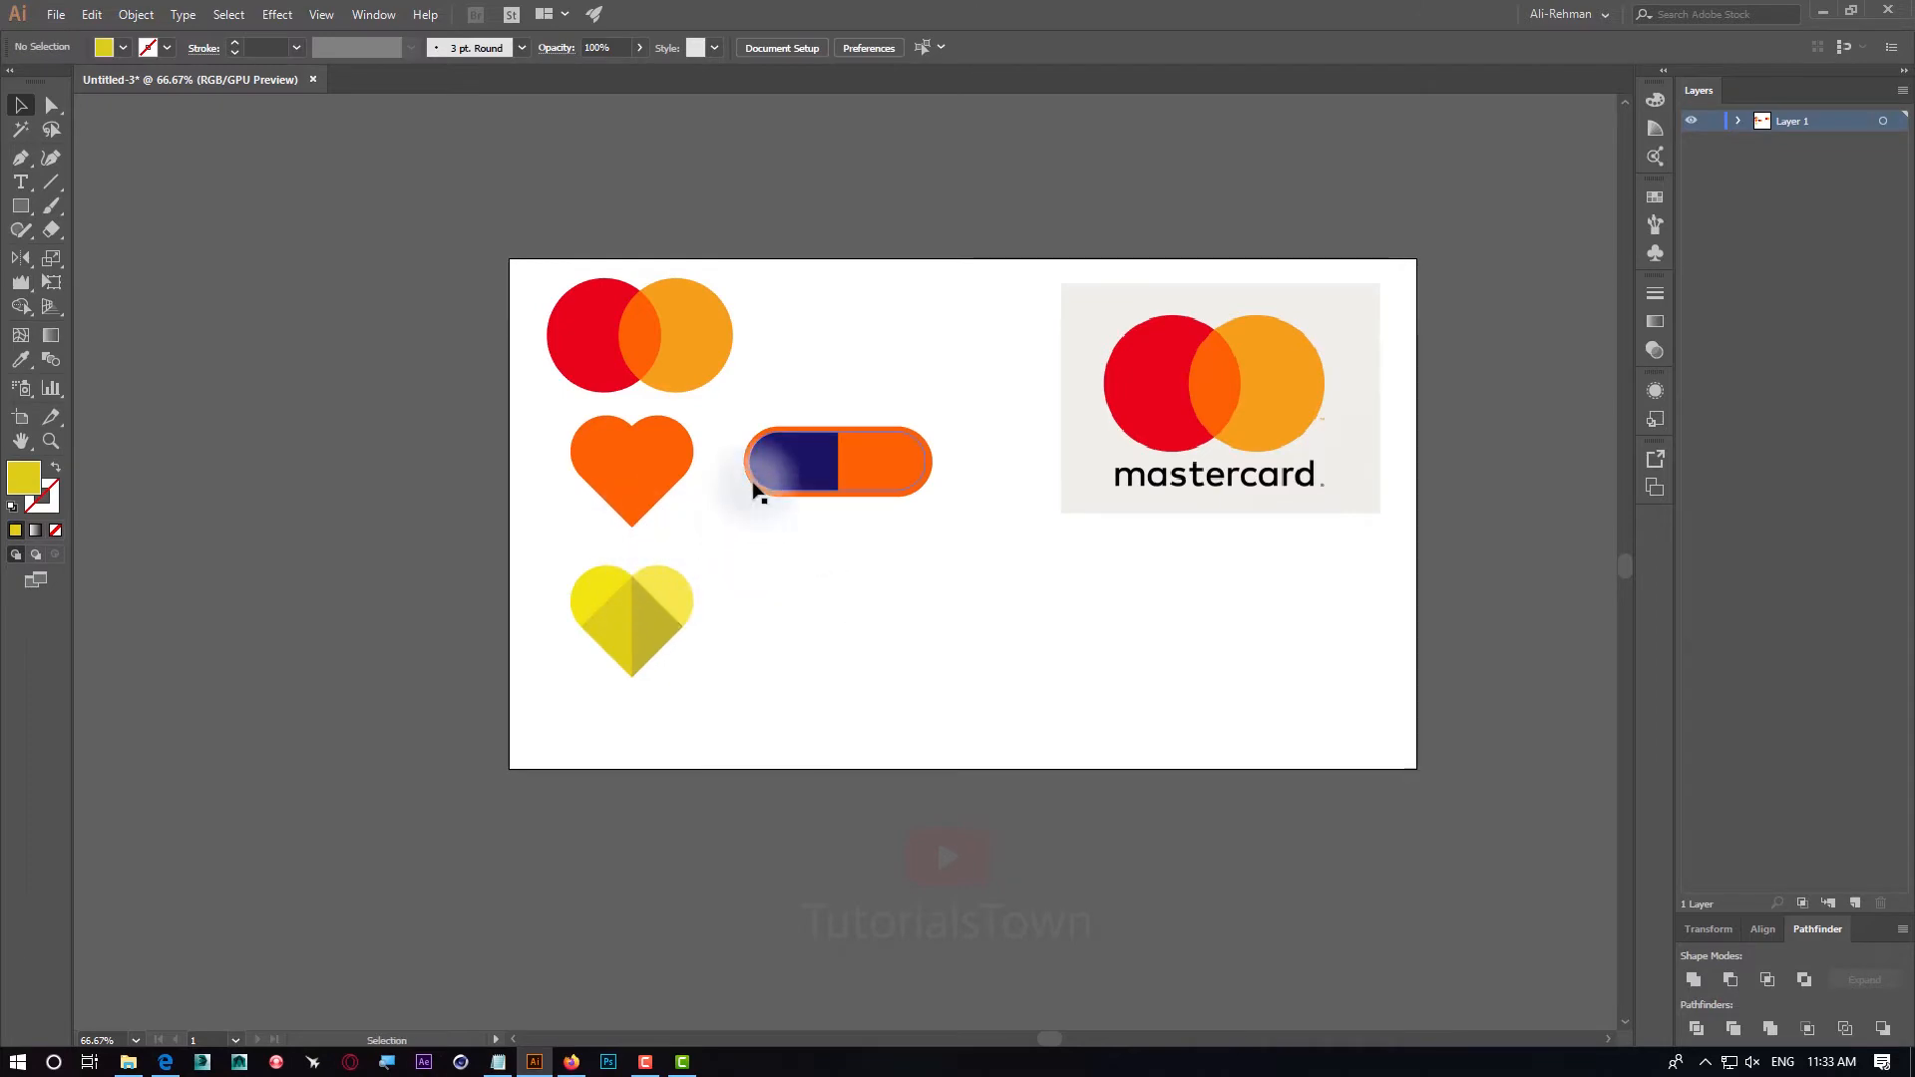
Switch to the browser, search Google Images for "kungfu sign", and open a yin-yang image as reference
key("alt+Tab")
scroll(267, 429, "up", 2)
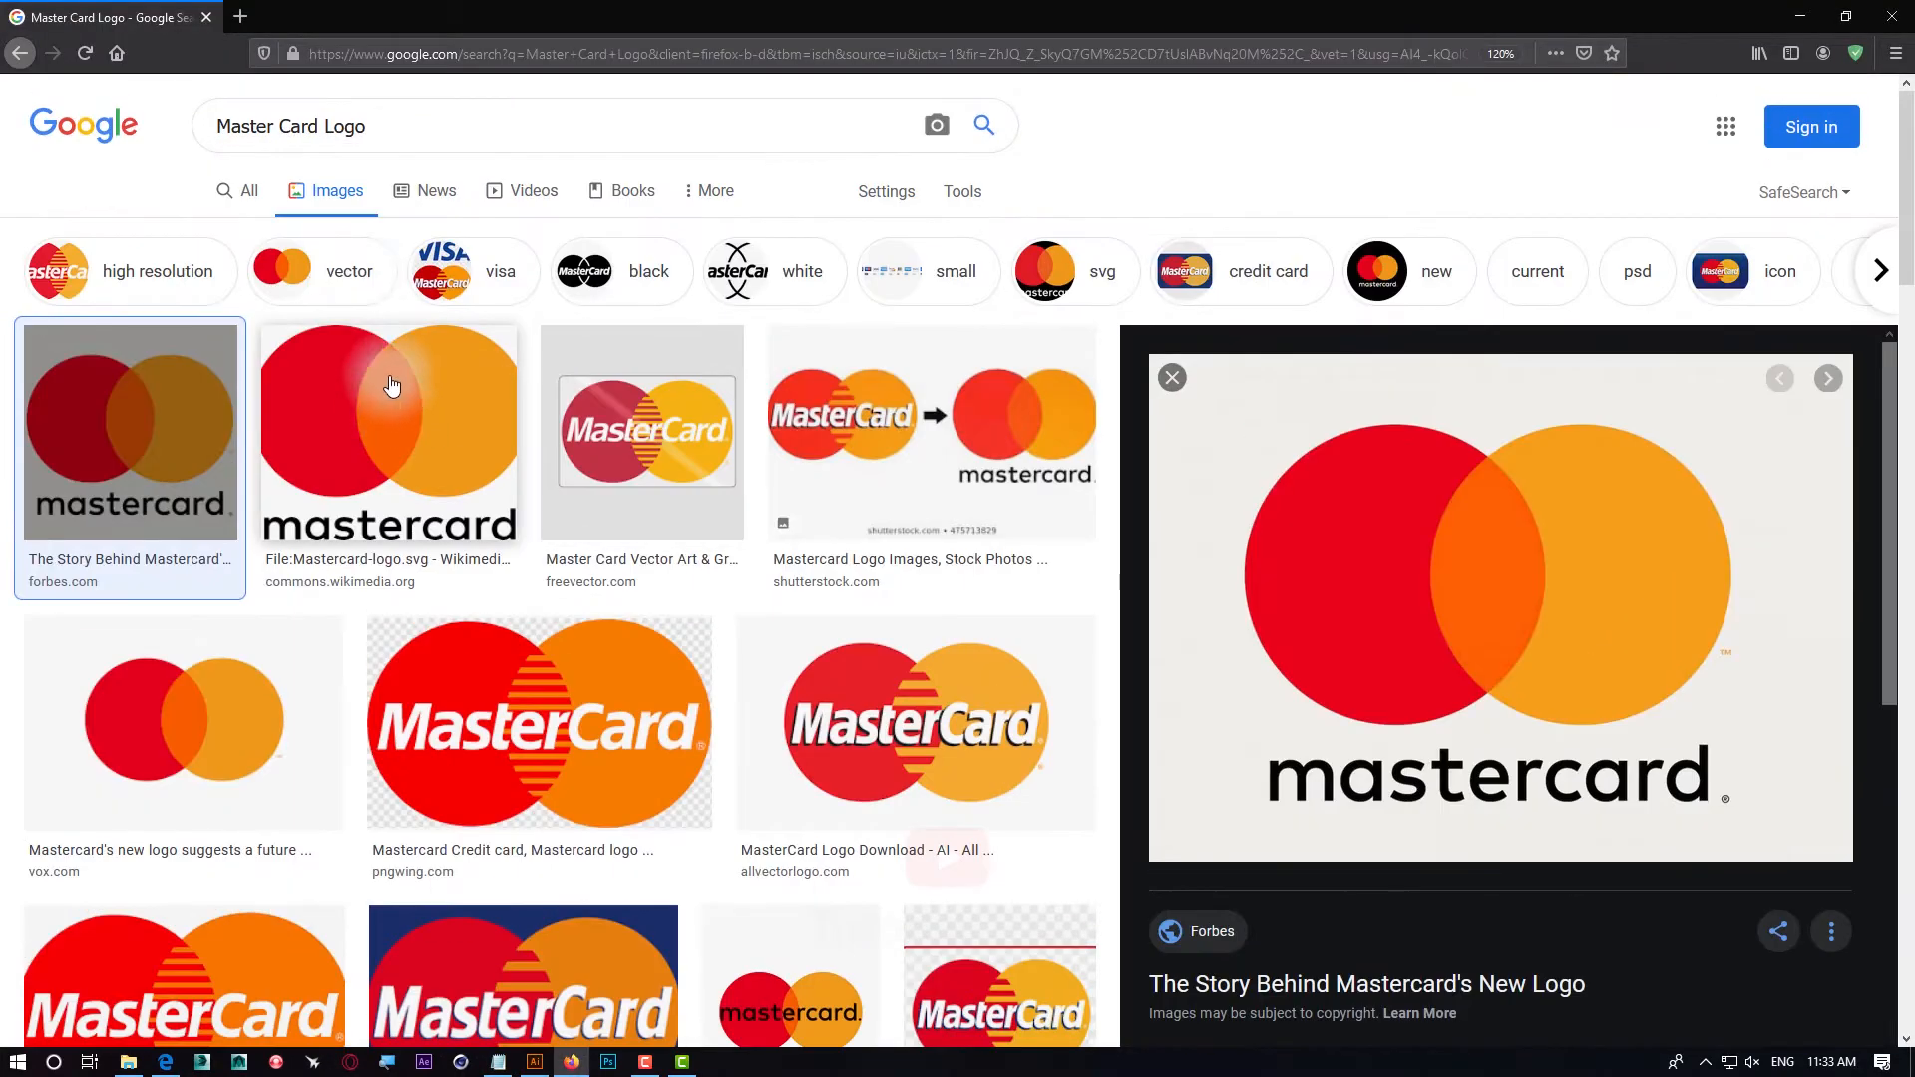
triple_click(393, 123)
type("kungfu sign")
key("Return")
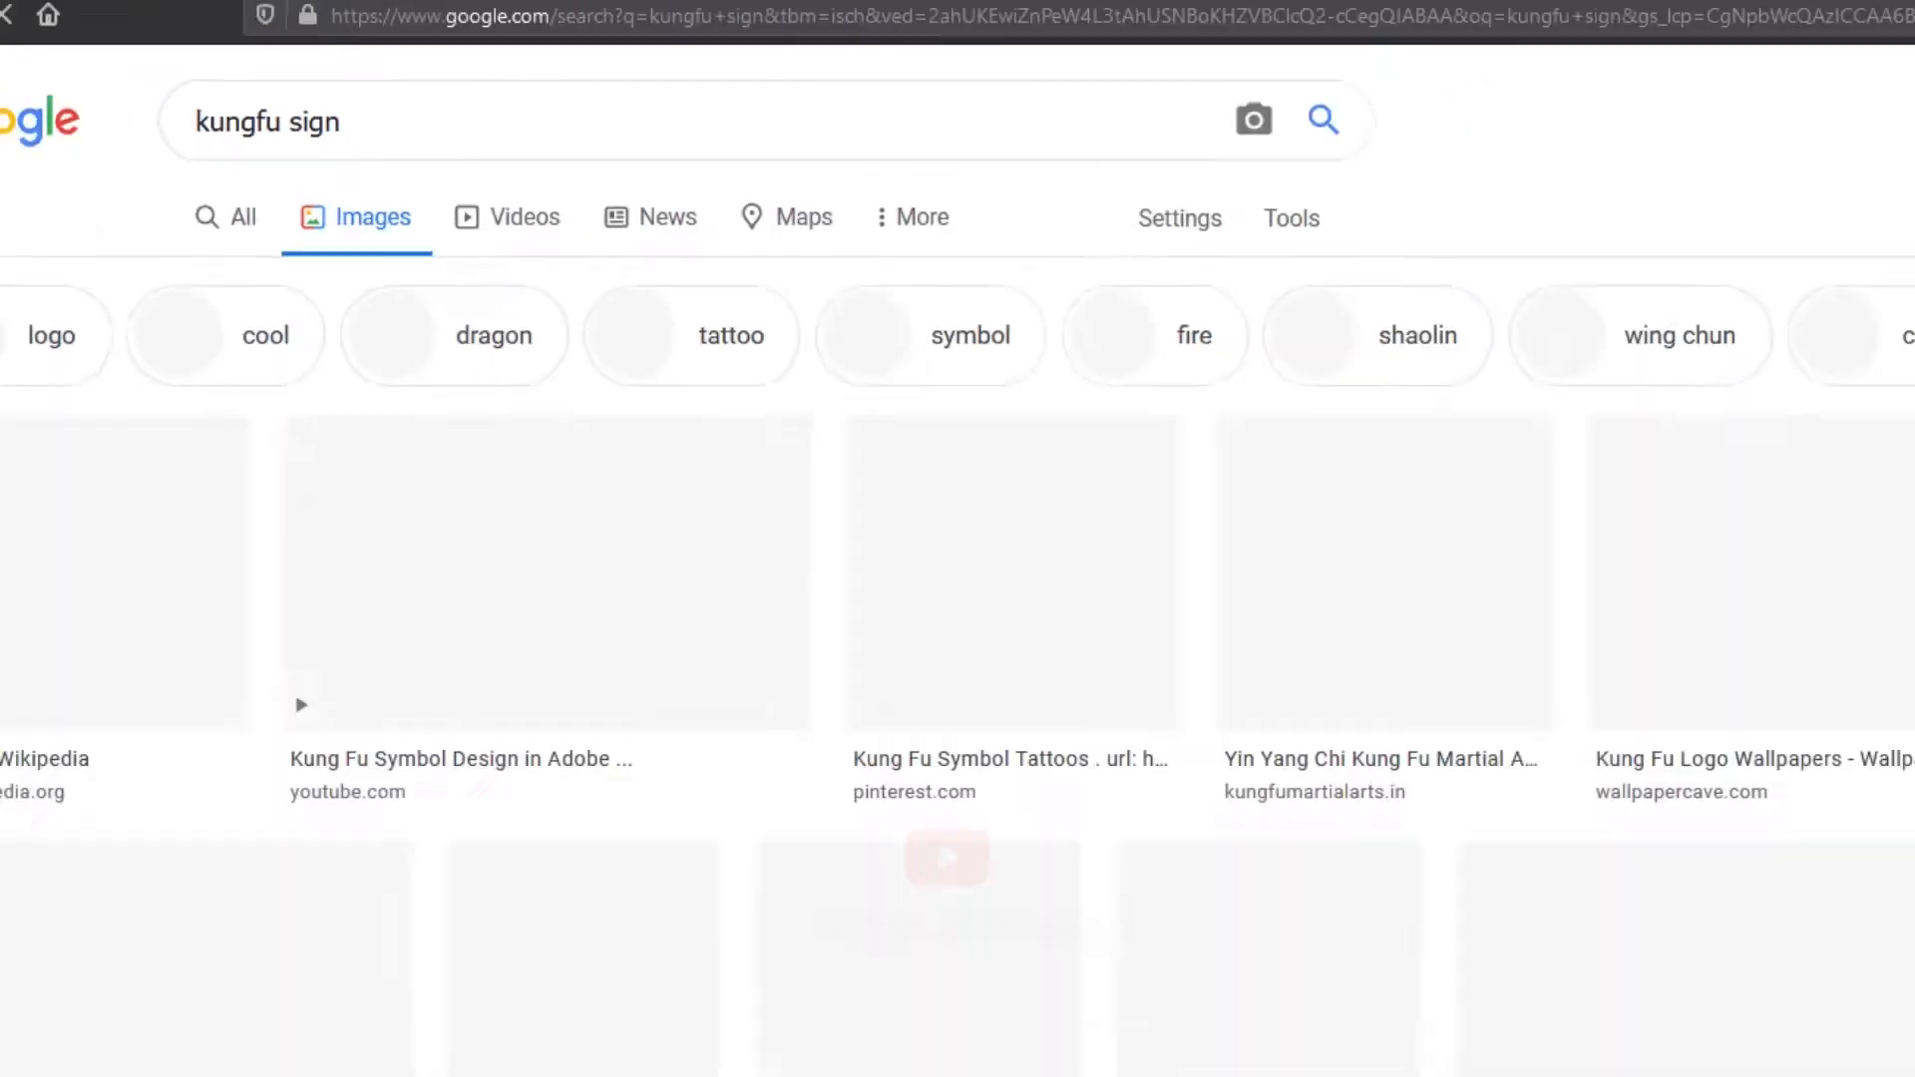
left_click(47, 560)
left_click(1337, 798)
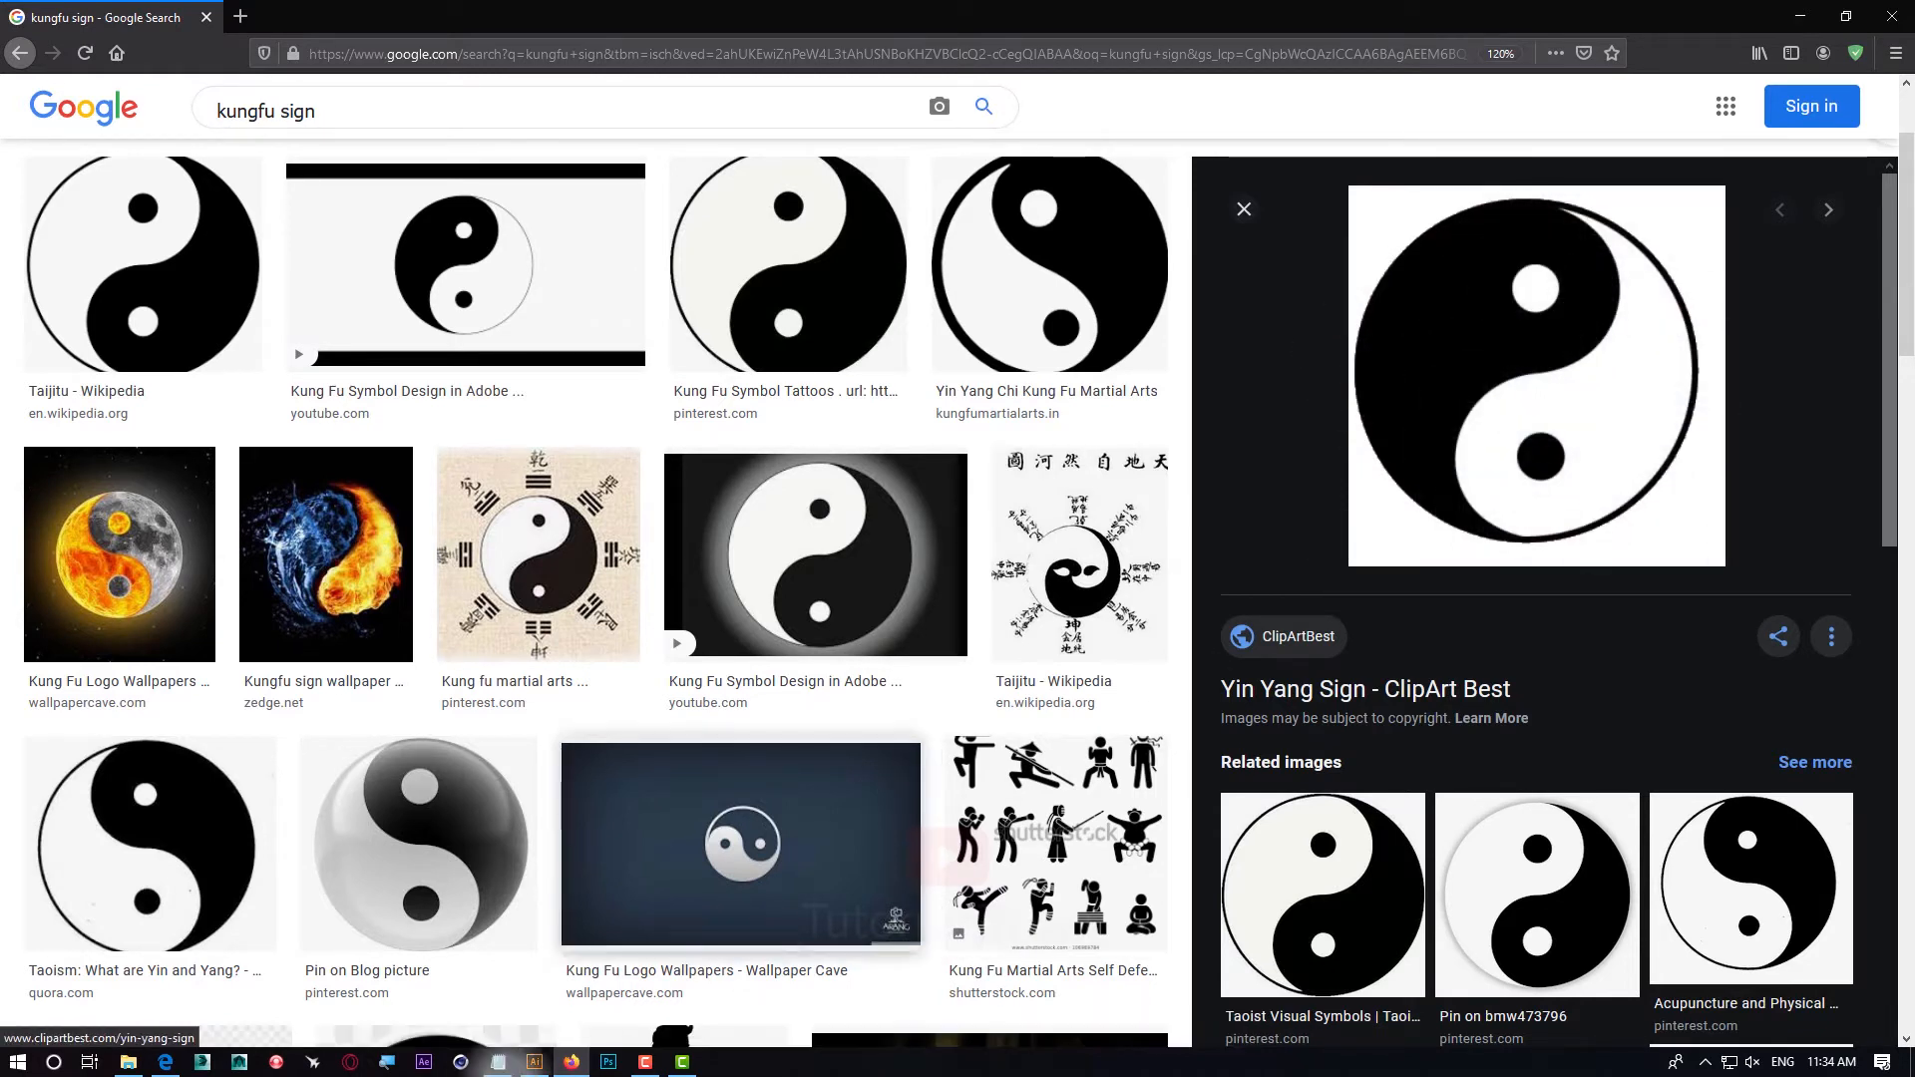
Switch back to Illustrator and draw a circle about 364 px across below the pill
left_click(535, 1061)
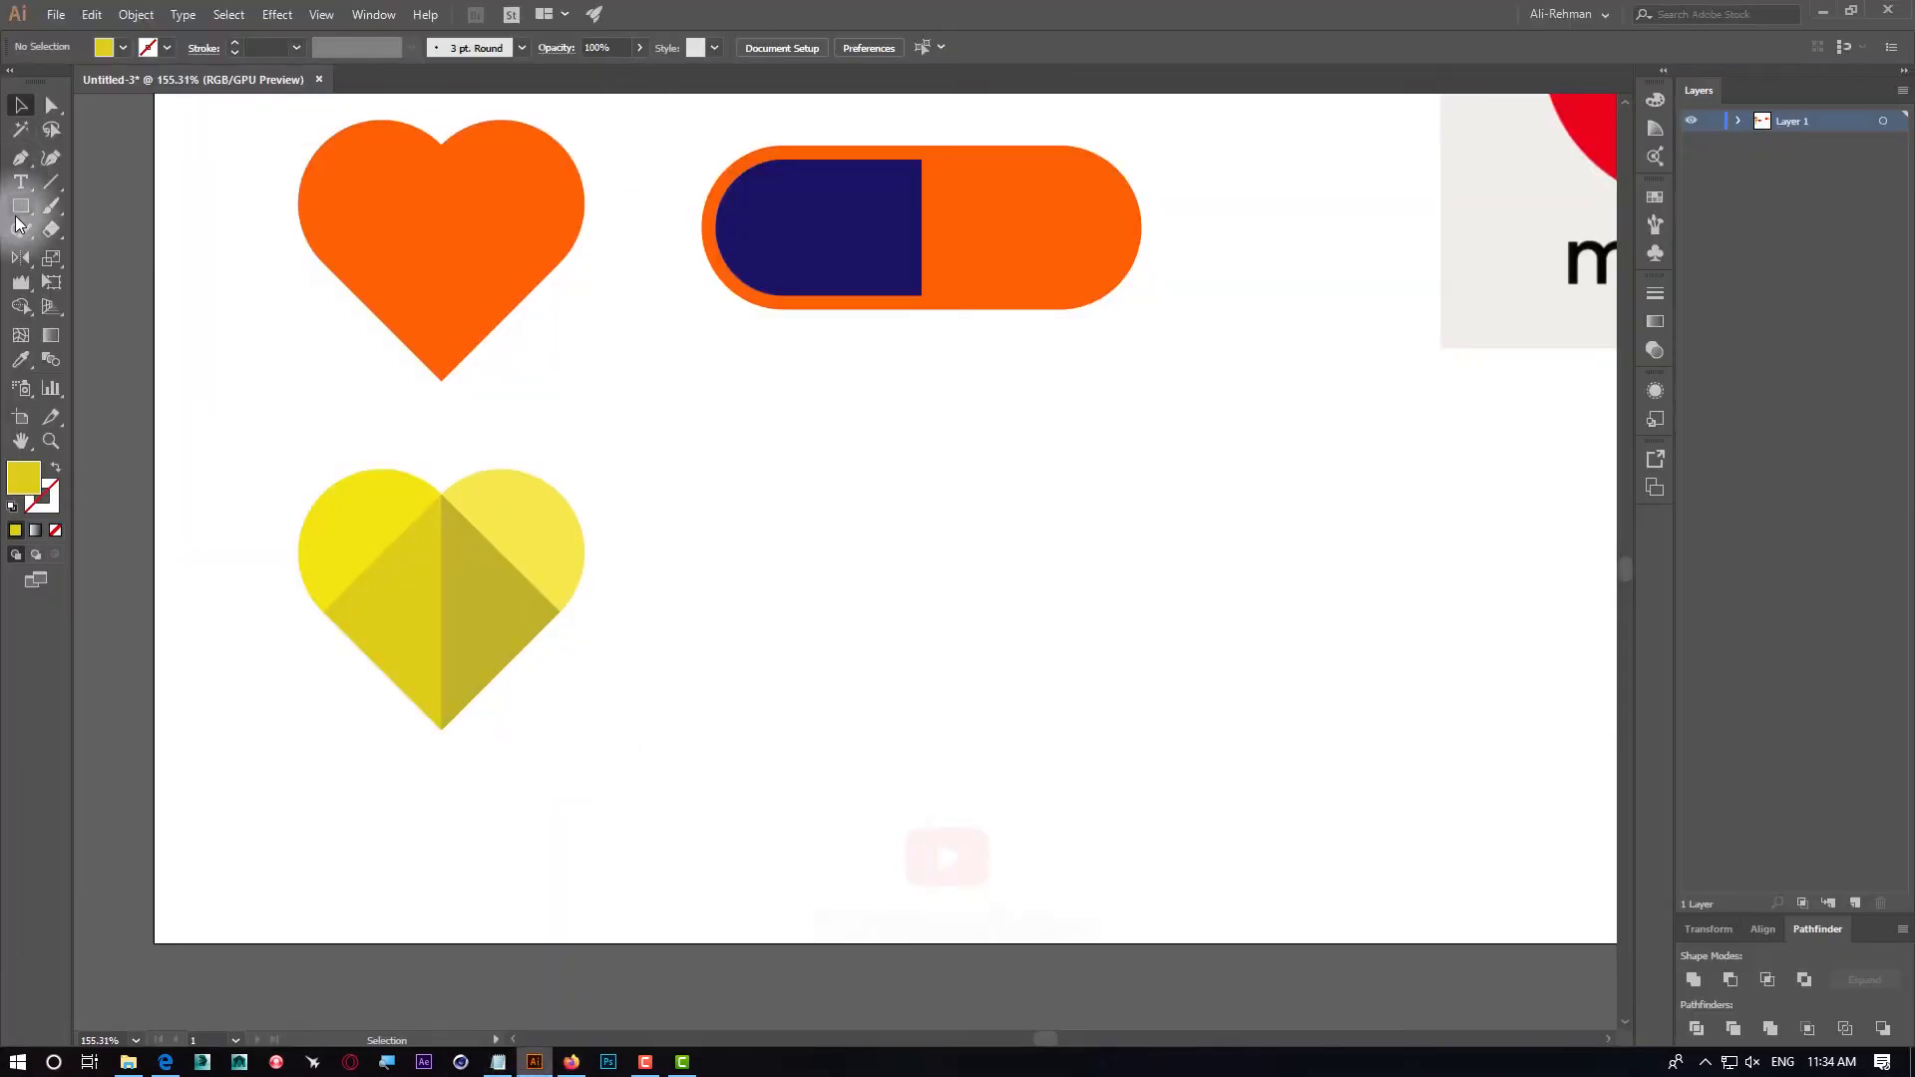
left_click_drag(15, 217, 127, 247)
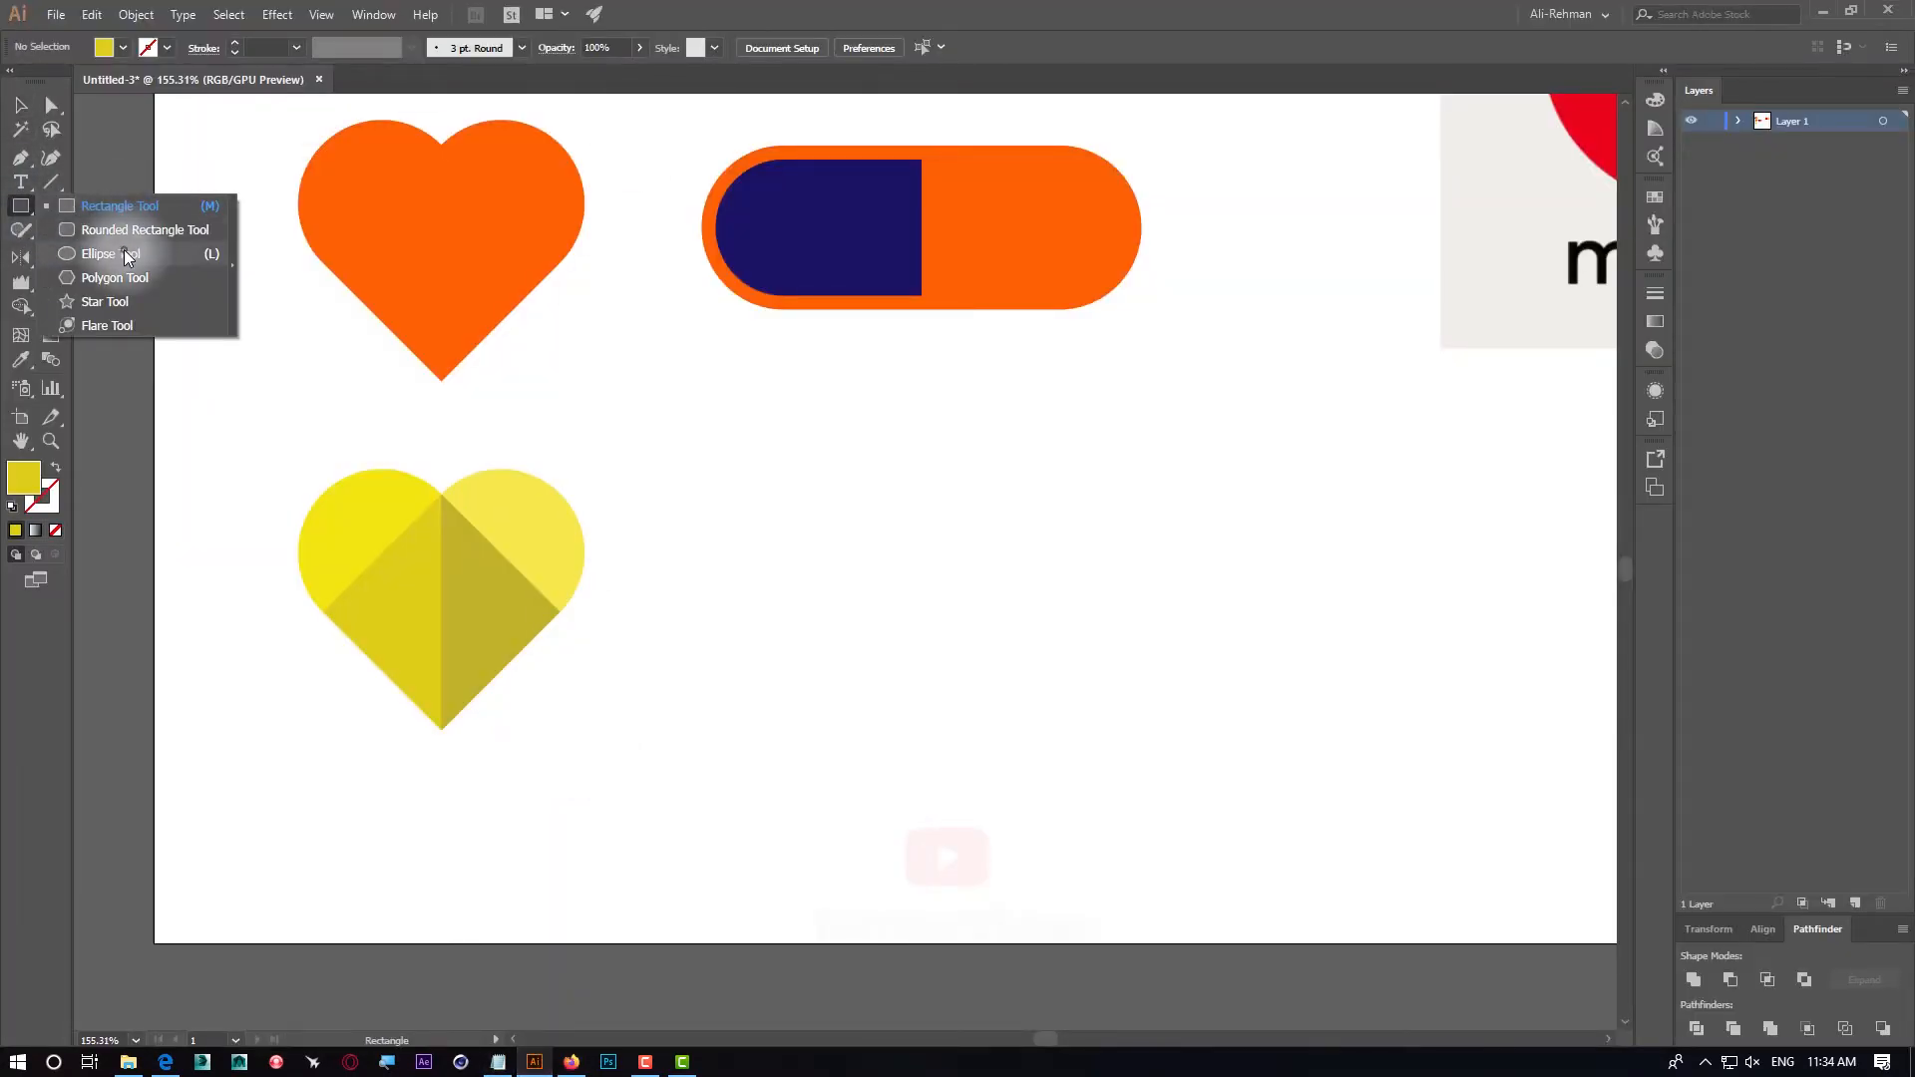
left_click_drag(735, 415, 1267, 911)
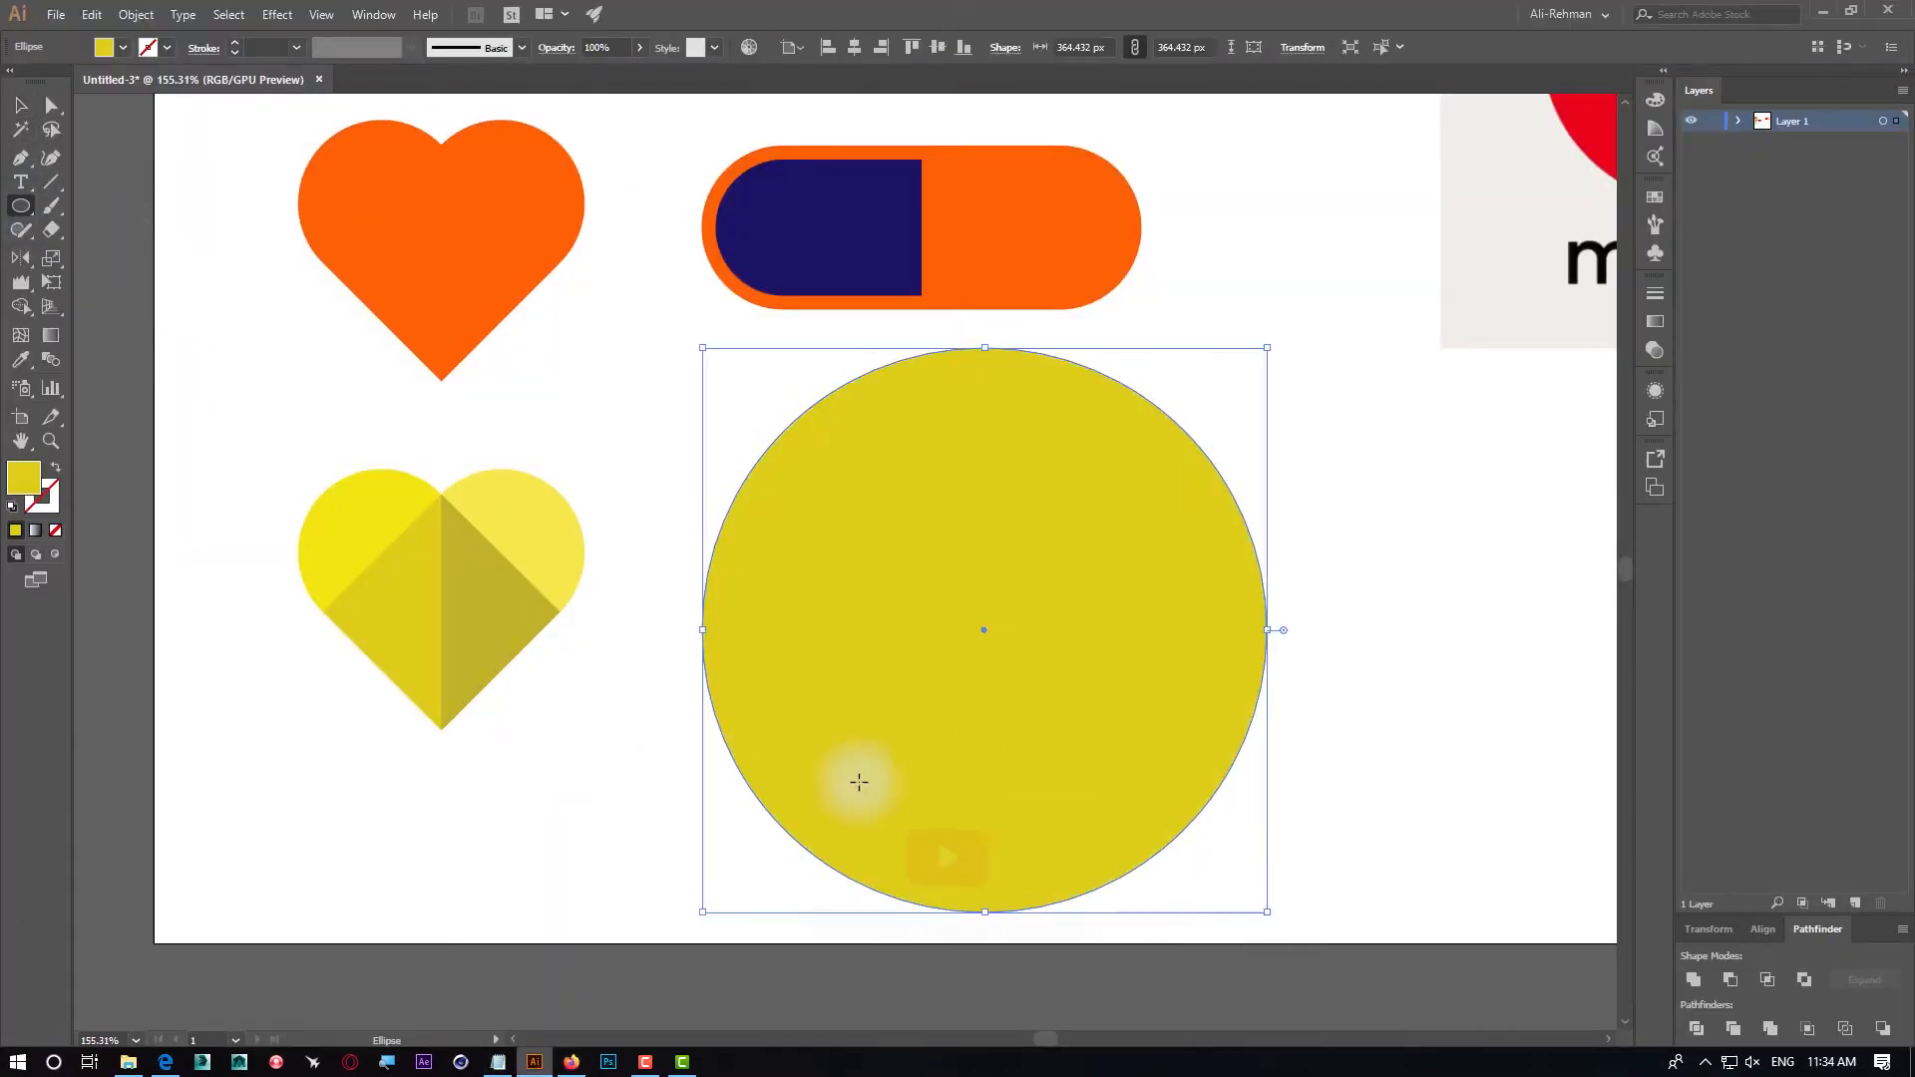
key("v")
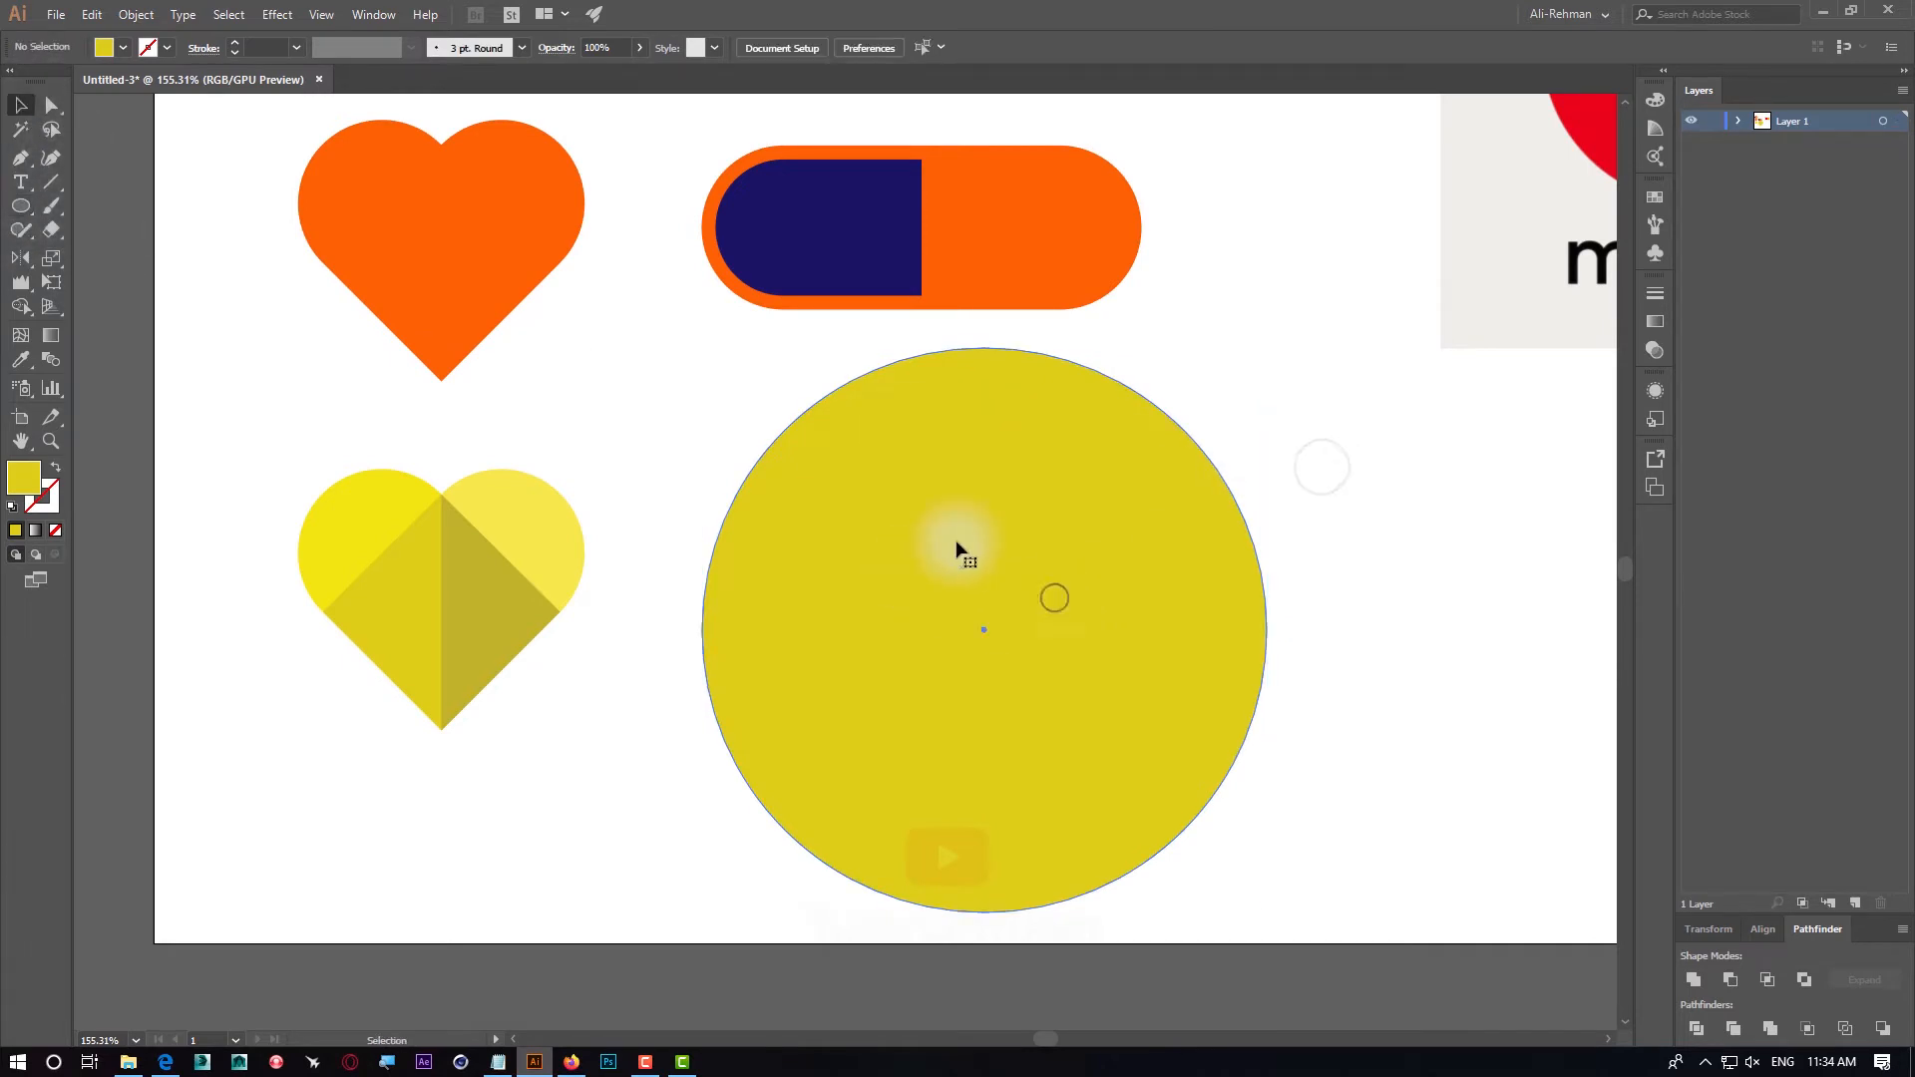
key("a")
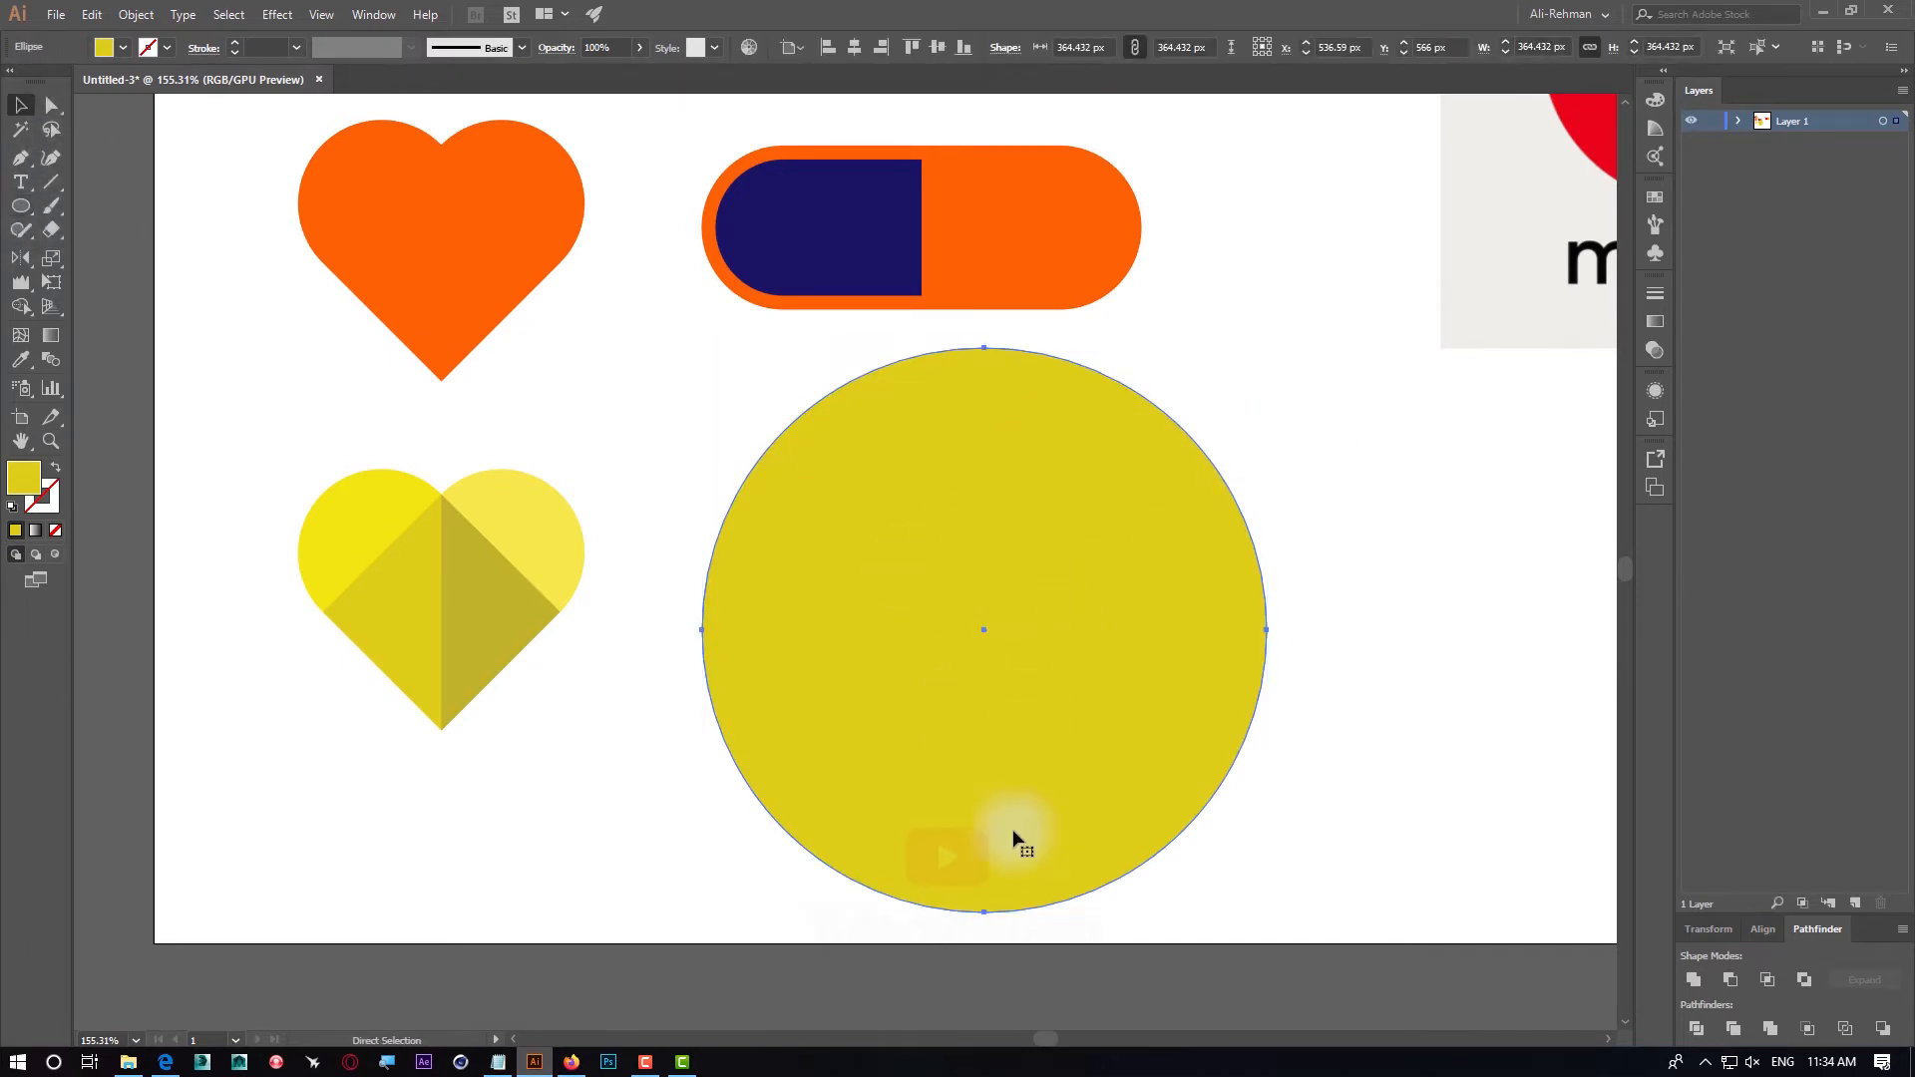
key("v")
Recheck the yin-yang reference and add a half-size circle, about 182 px across, resting on the large circle's bottom edge
left_click(584, 1065)
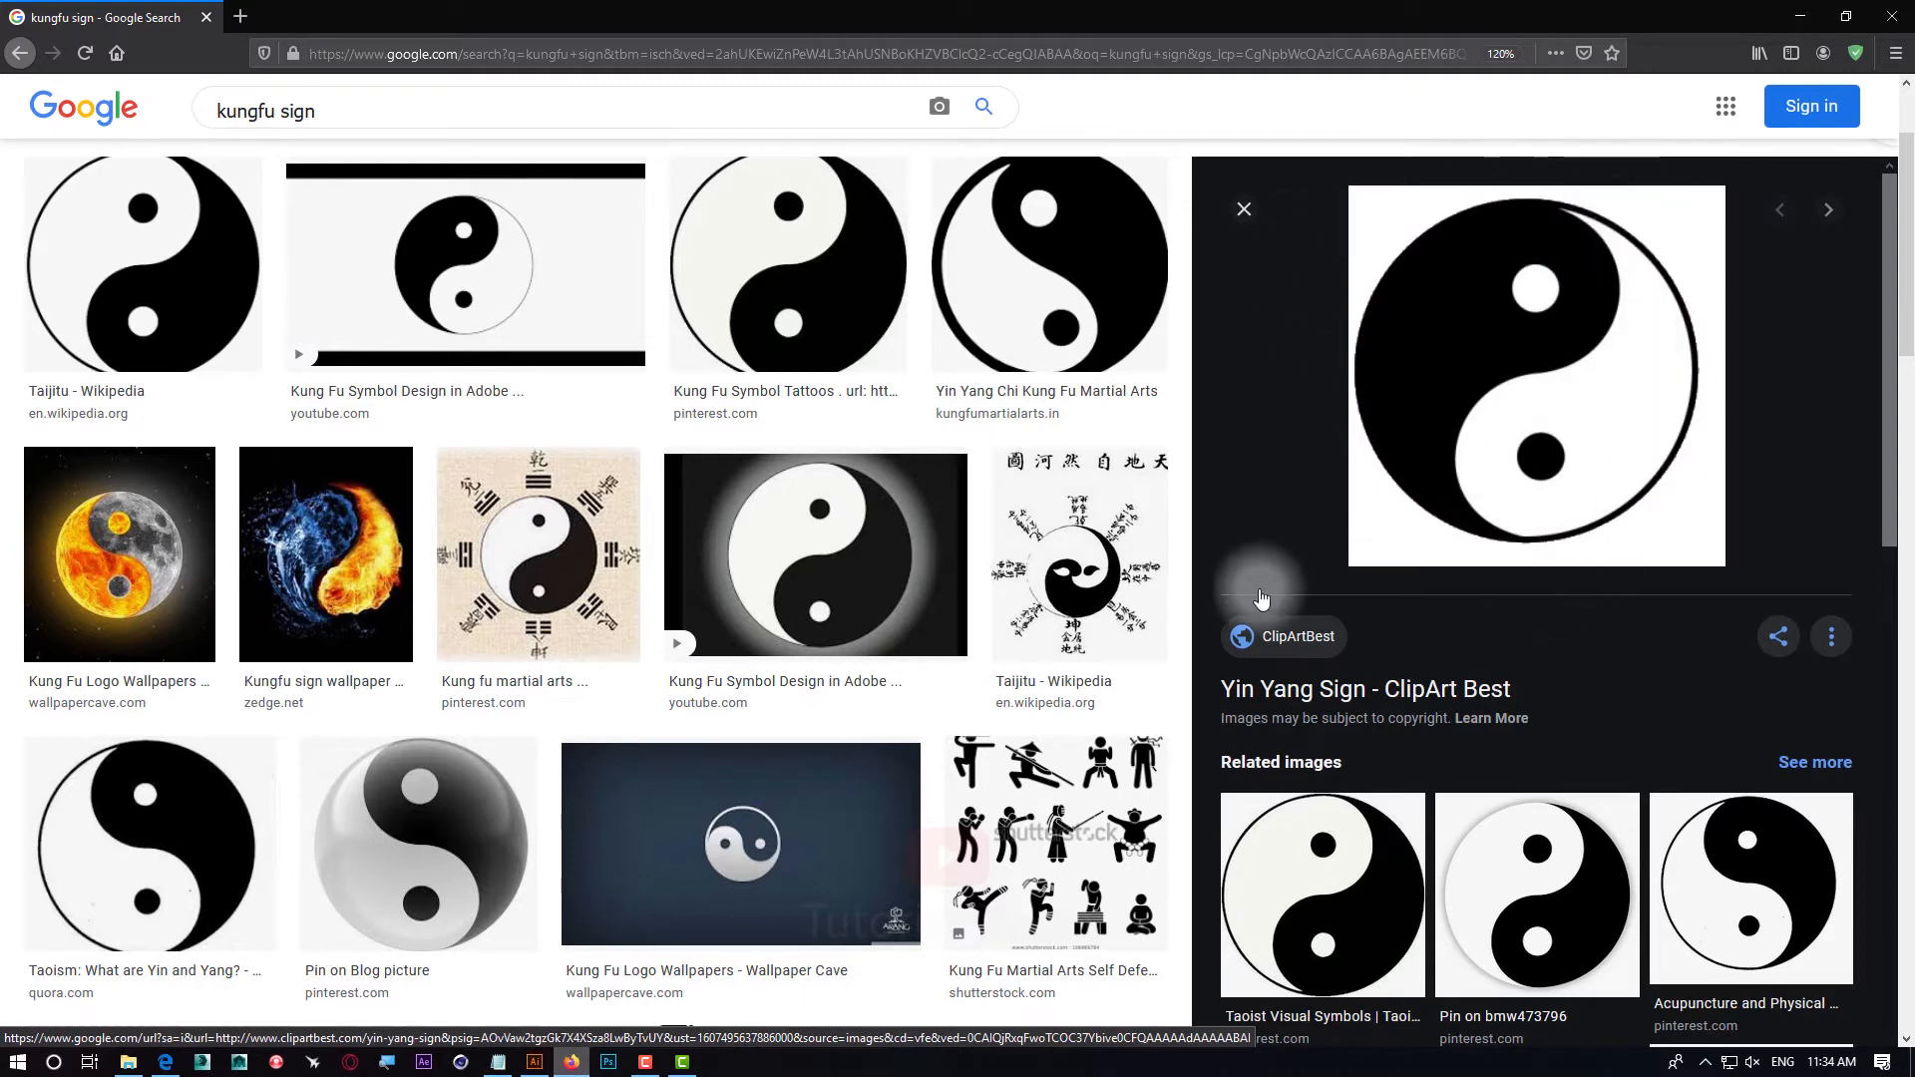
left_click(536, 1062)
left_click_drag(990, 448, 1167, 467)
key("ctrl+z")
left_click_drag(986, 345, 992, 630)
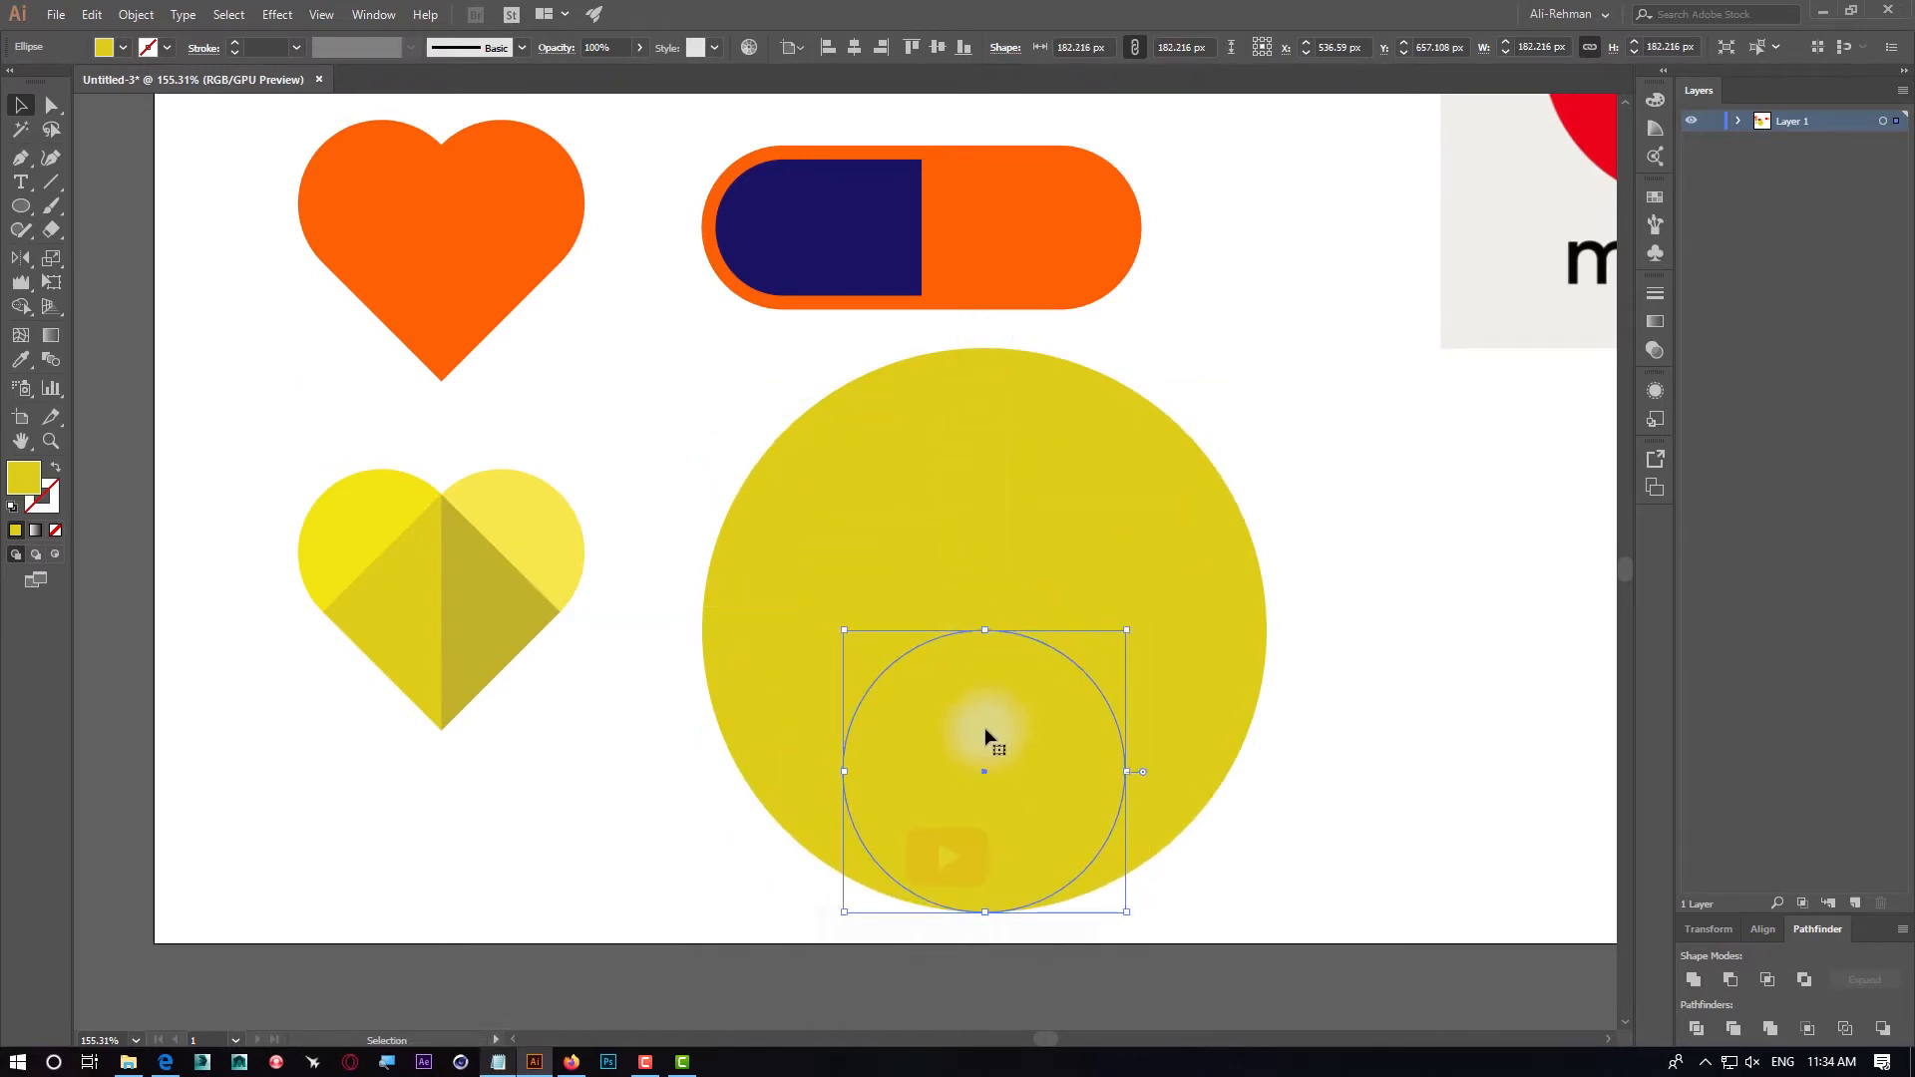
Fill the half-size circle red and copy it straight up to meet the large circle's top edge
left_click(103, 47)
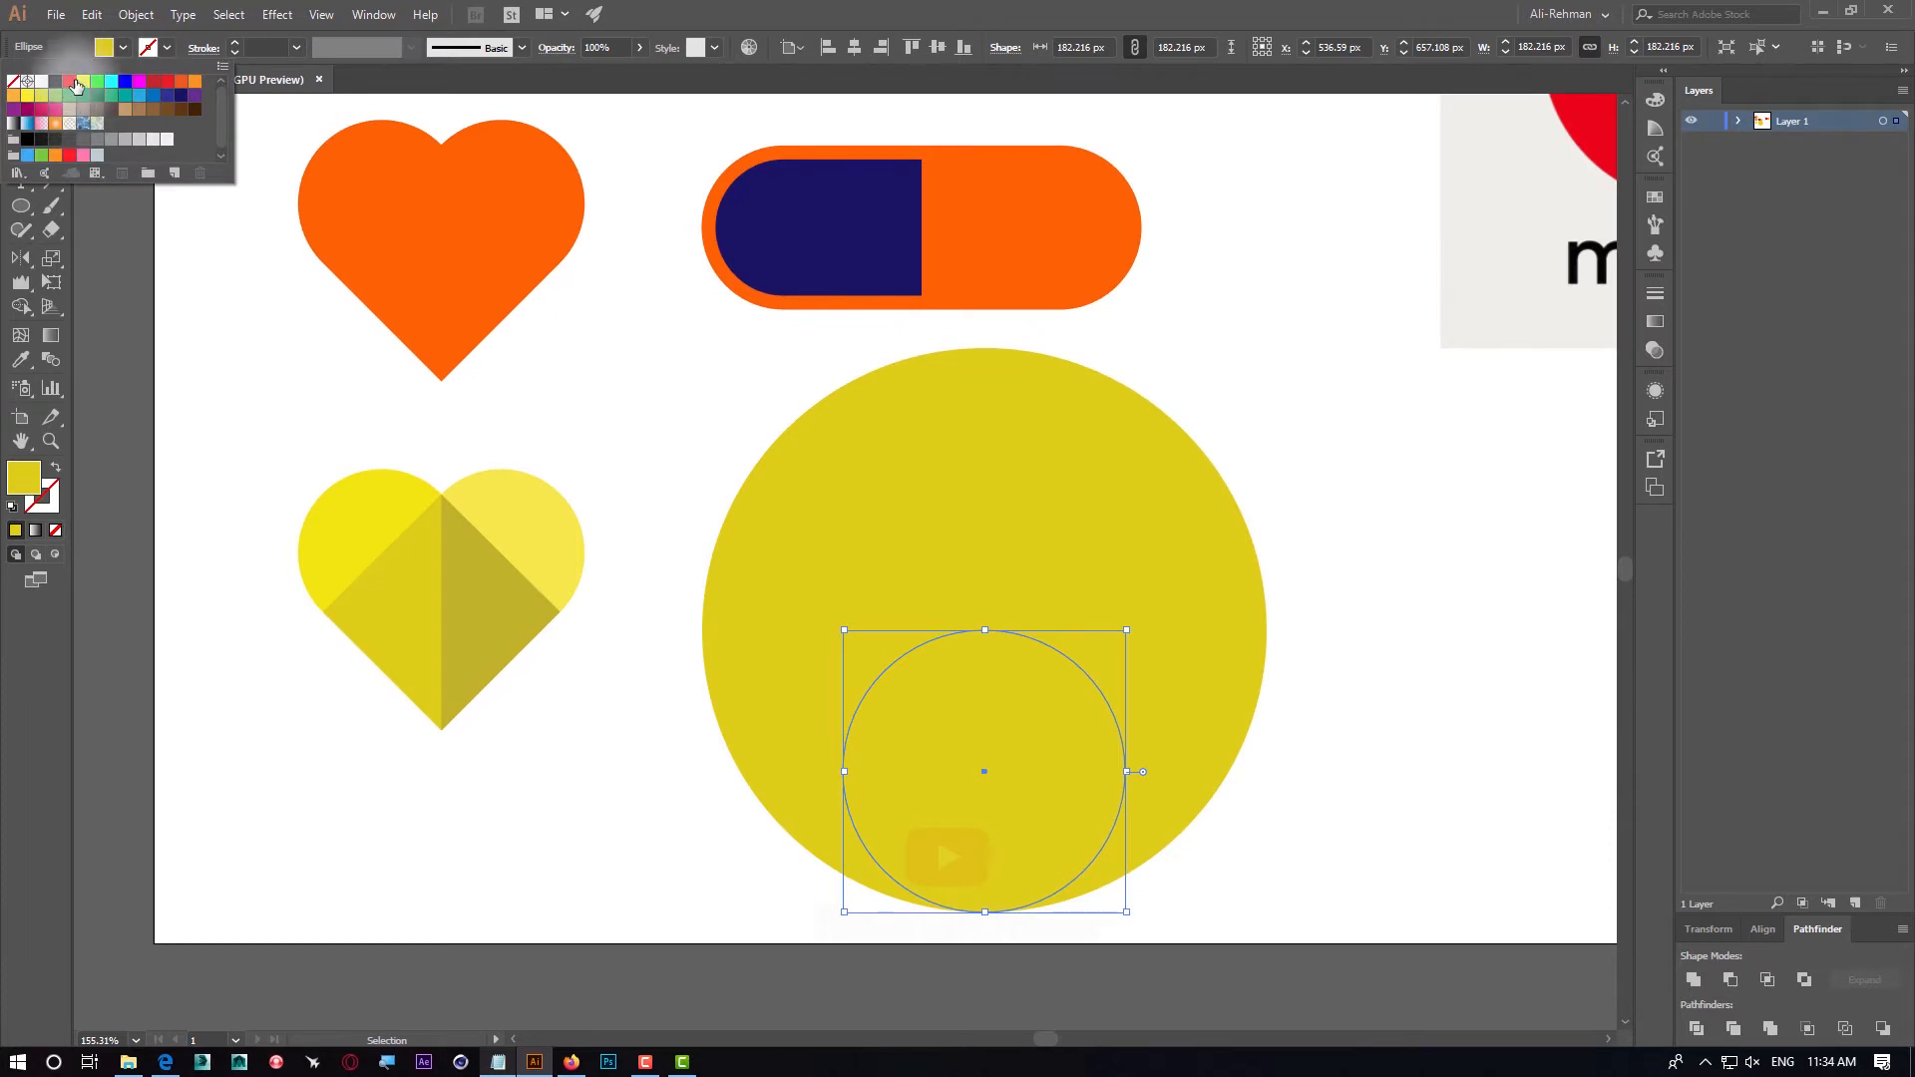
left_click(77, 86)
left_click(933, 725)
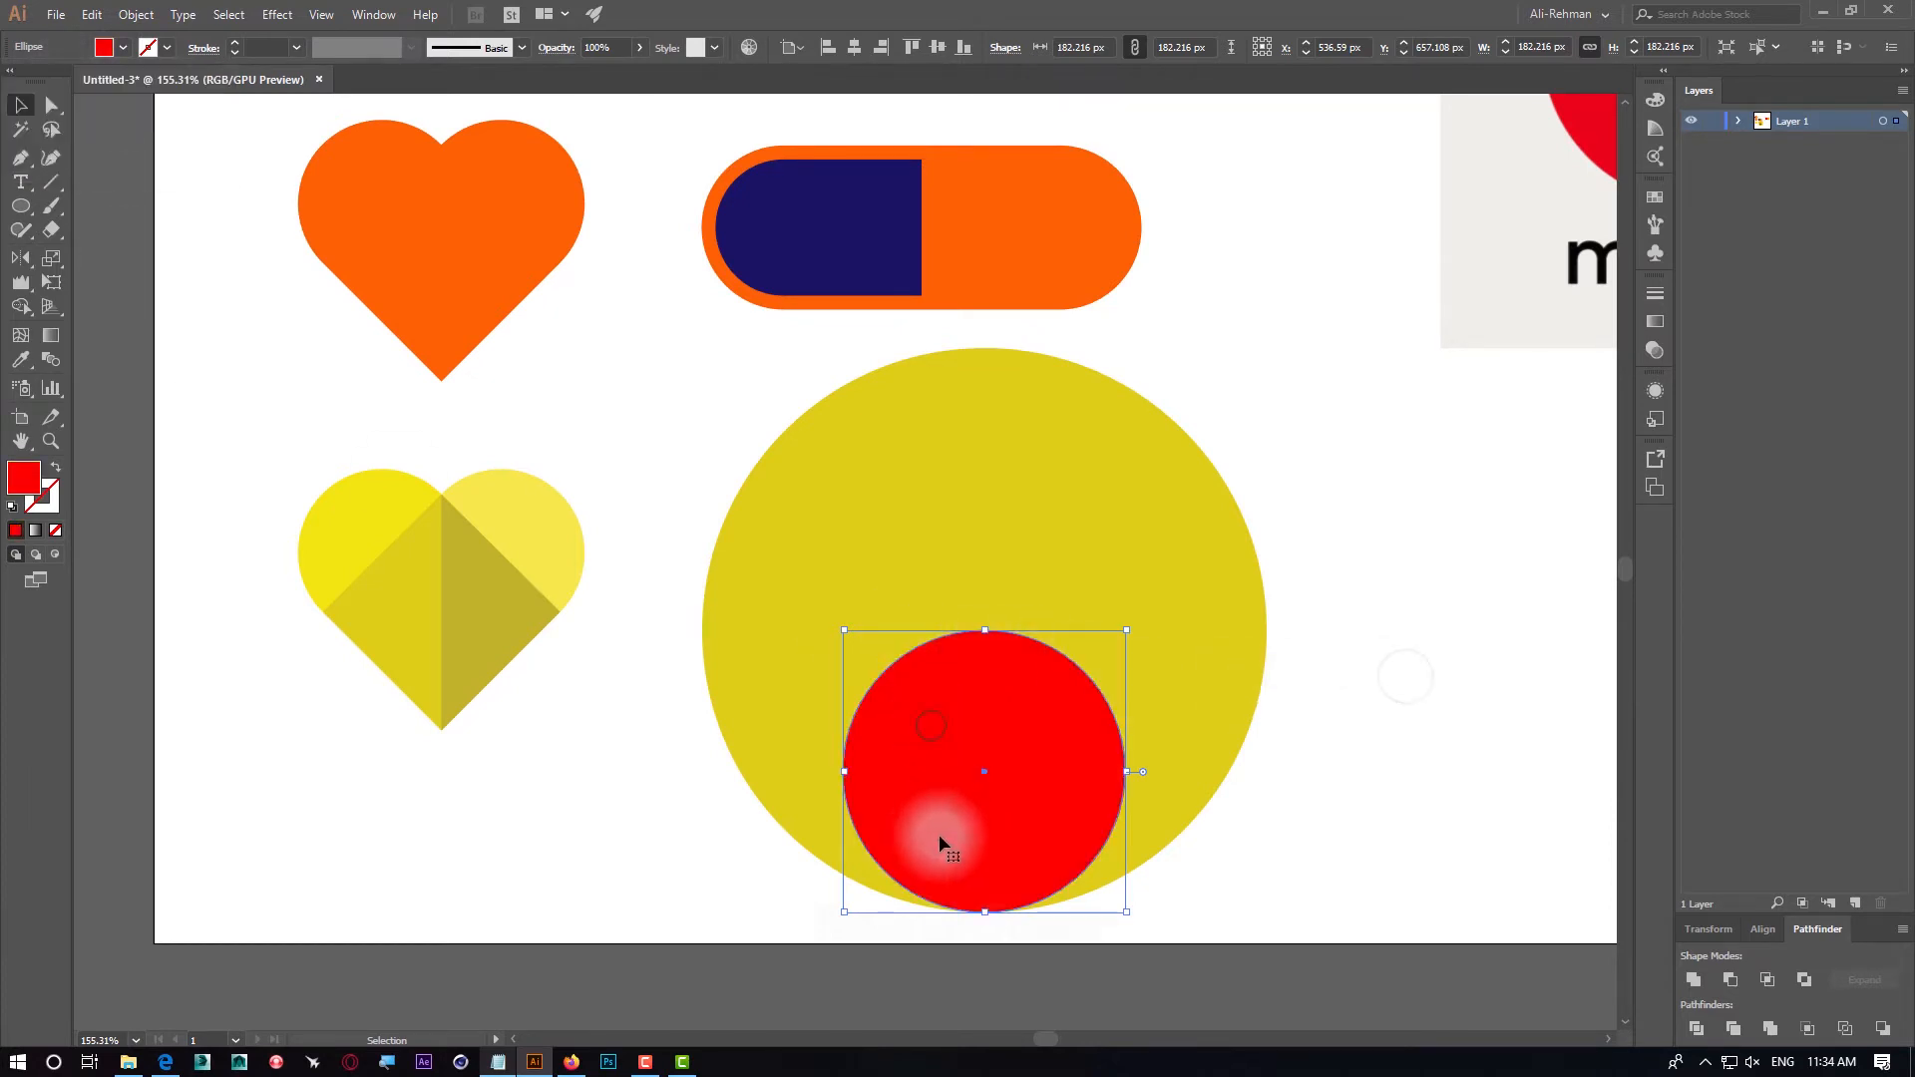
left_click_drag(979, 849, 978, 569)
key("ctrl+shift+a")
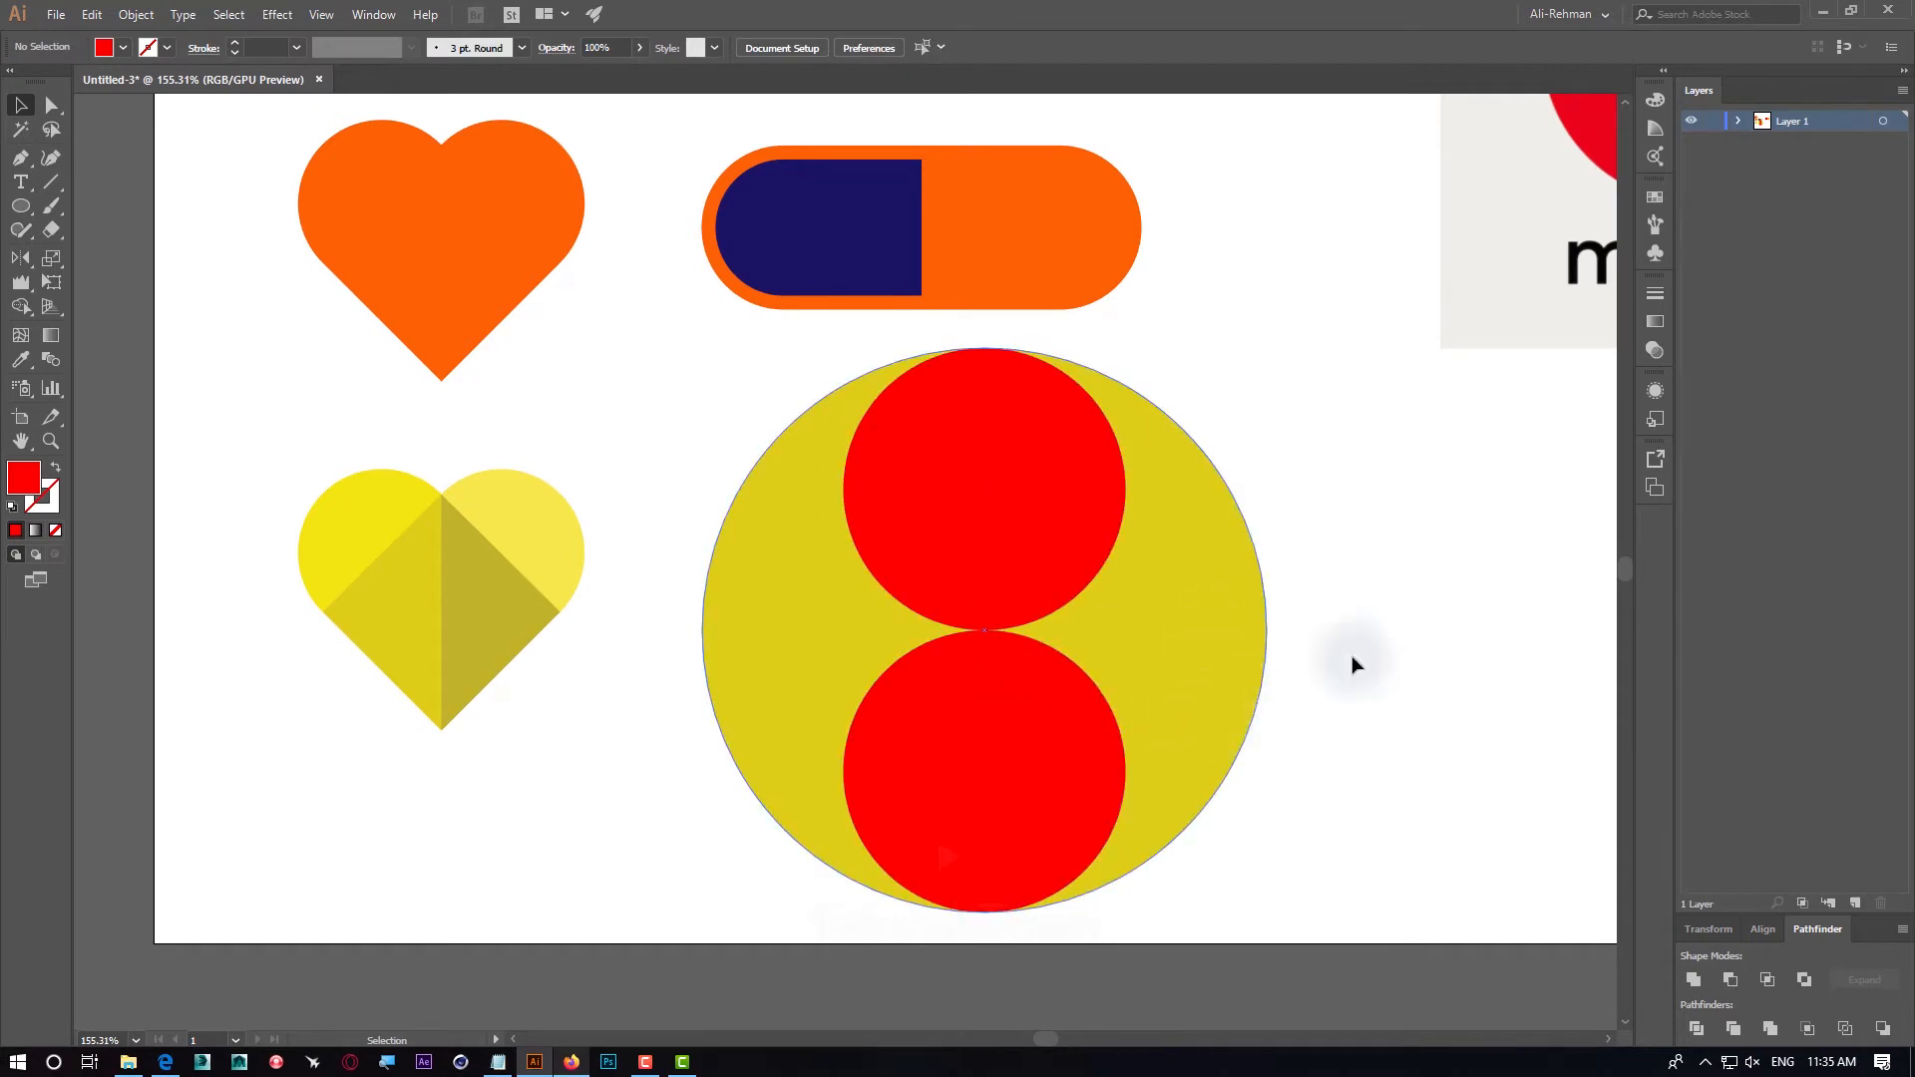
Add a concentric yellow circle about 44 px across at the centre of the upper red circle
left_click(1025, 478)
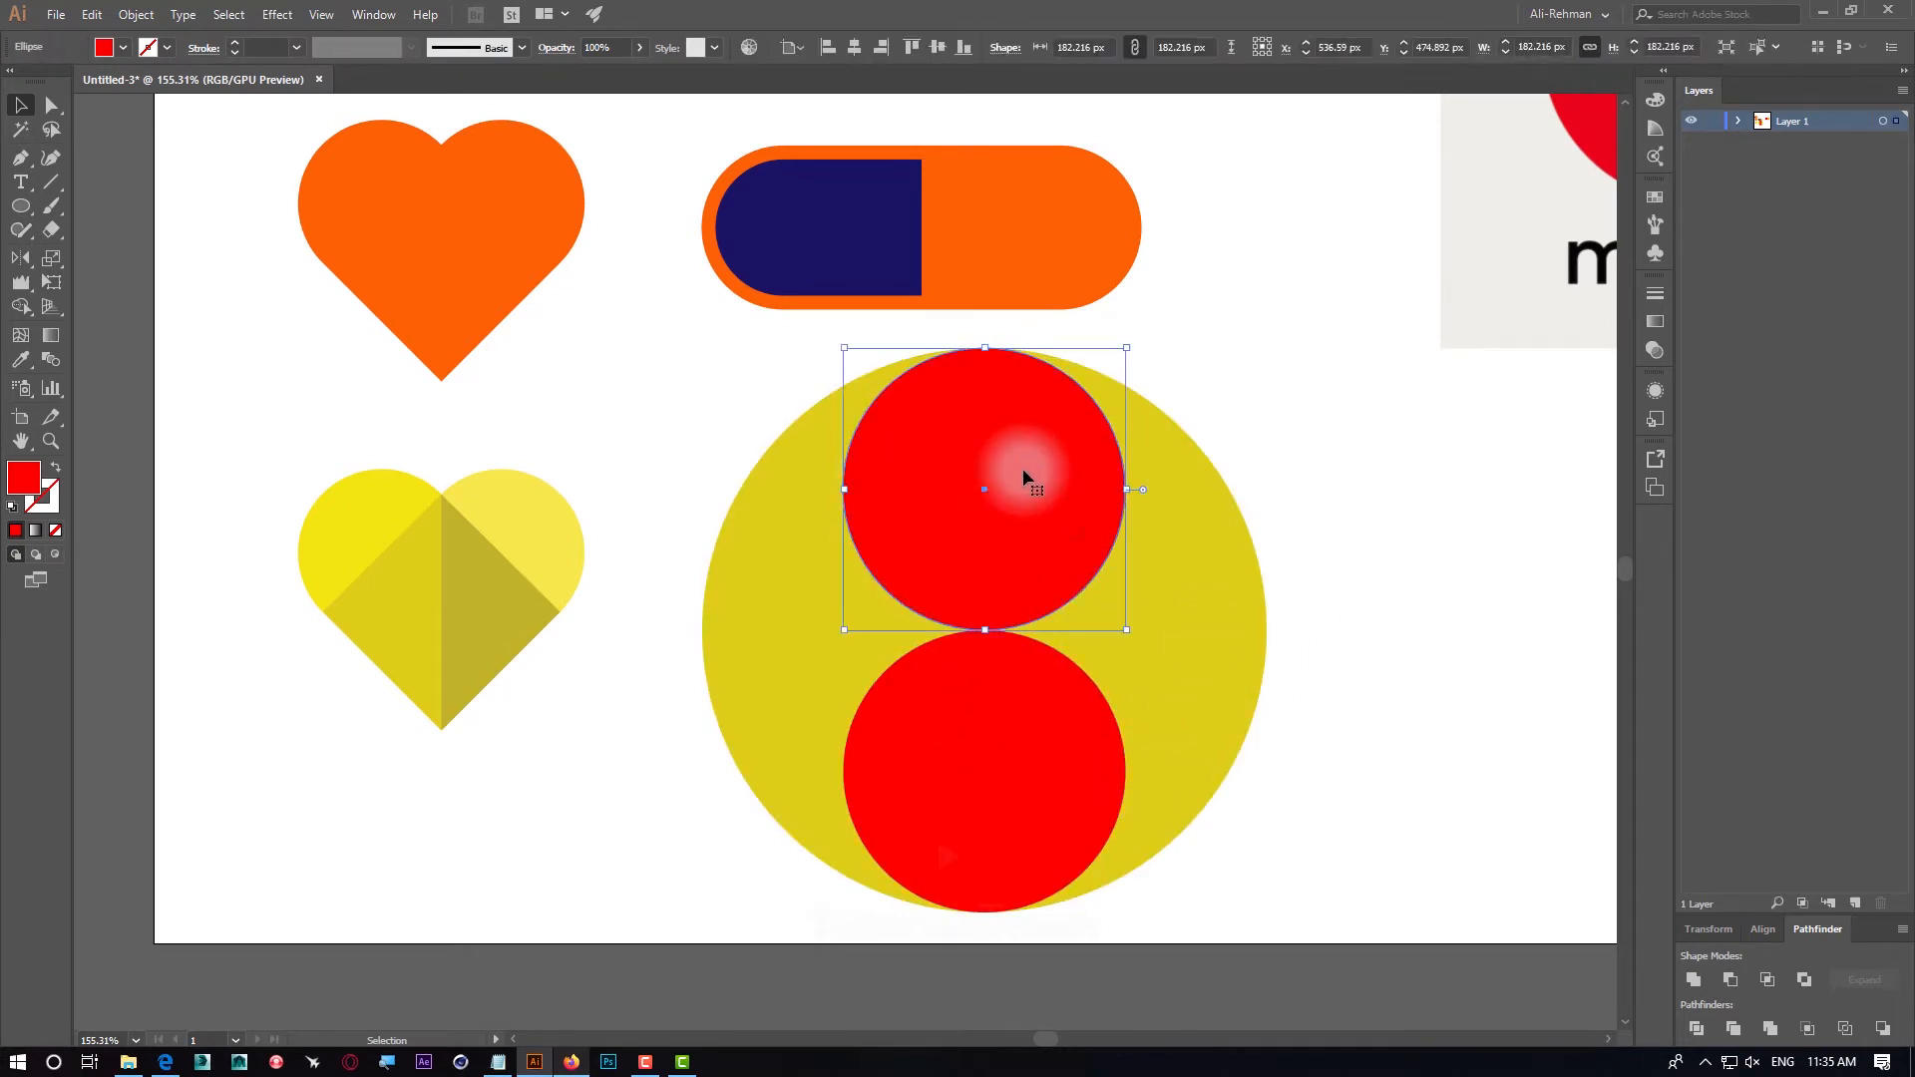
key("v")
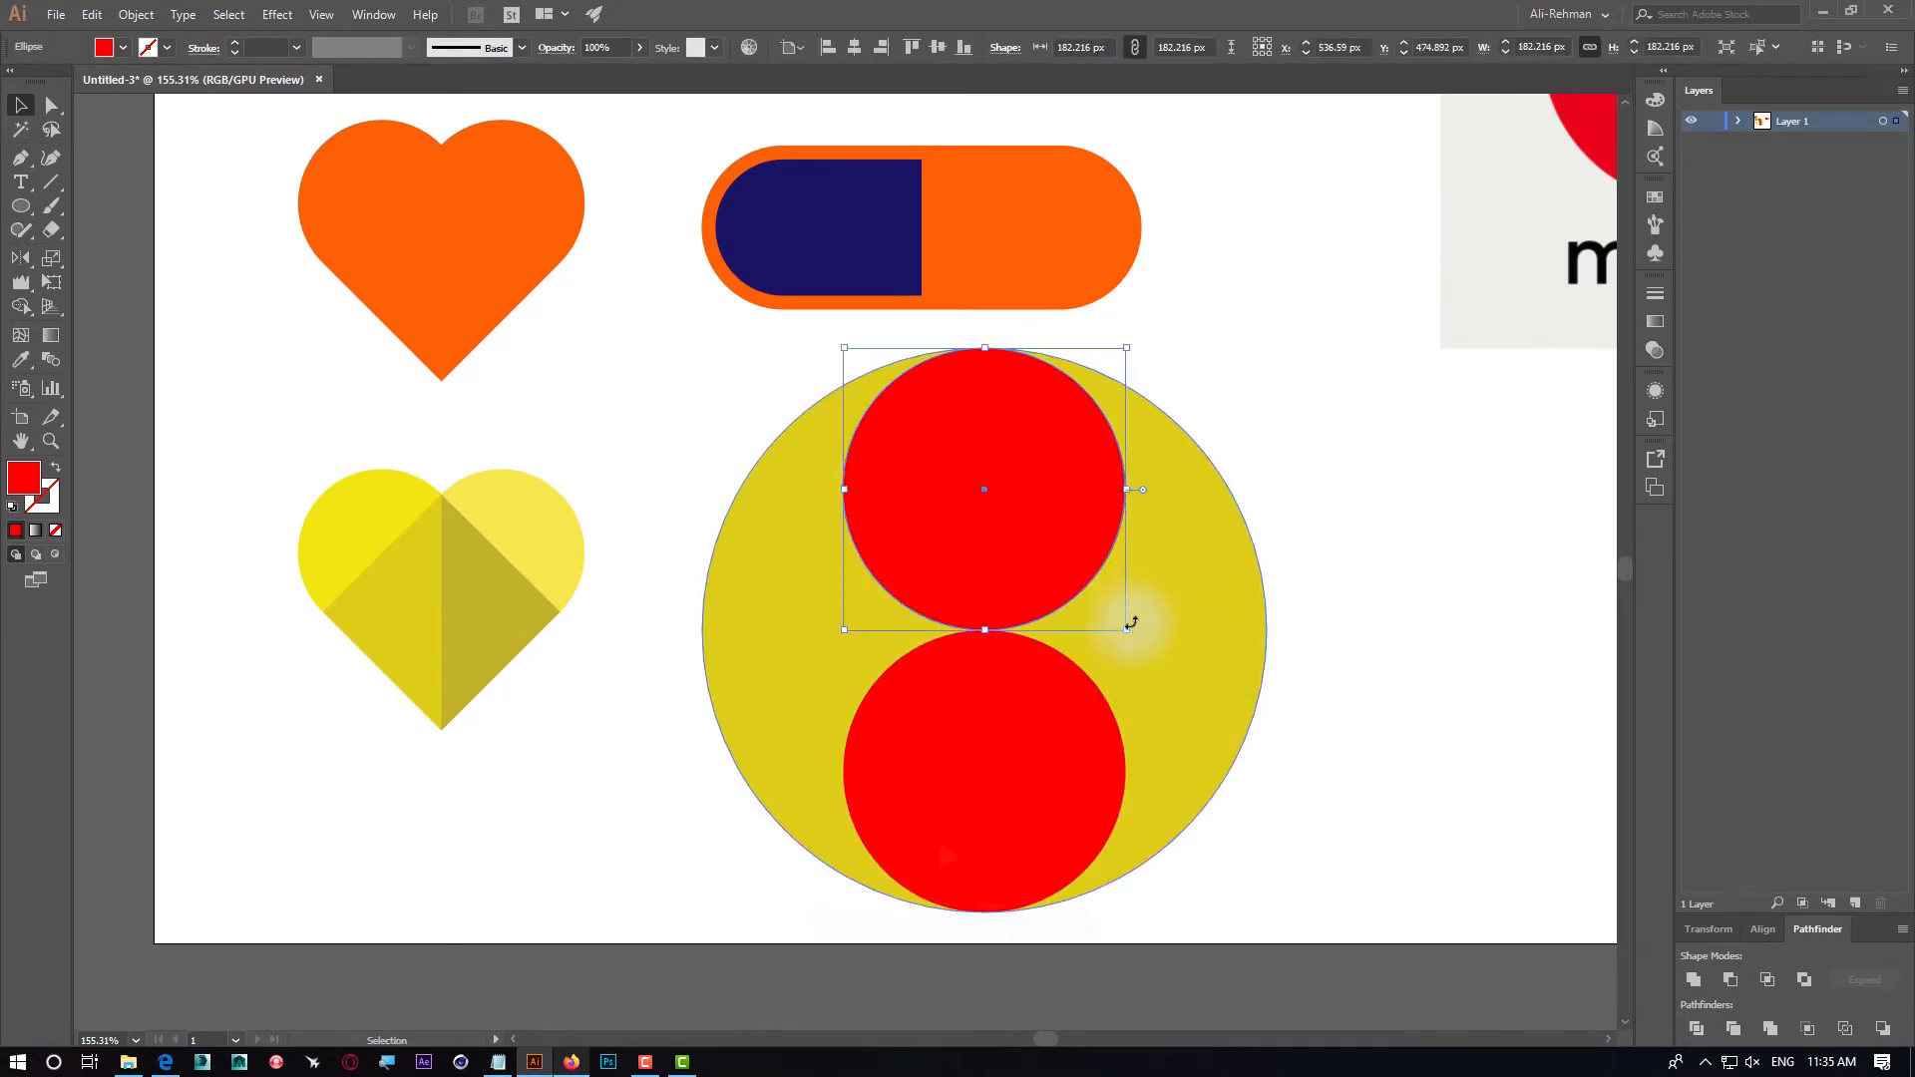
left_click_drag(1124, 629, 1034, 530)
left_click(103, 47)
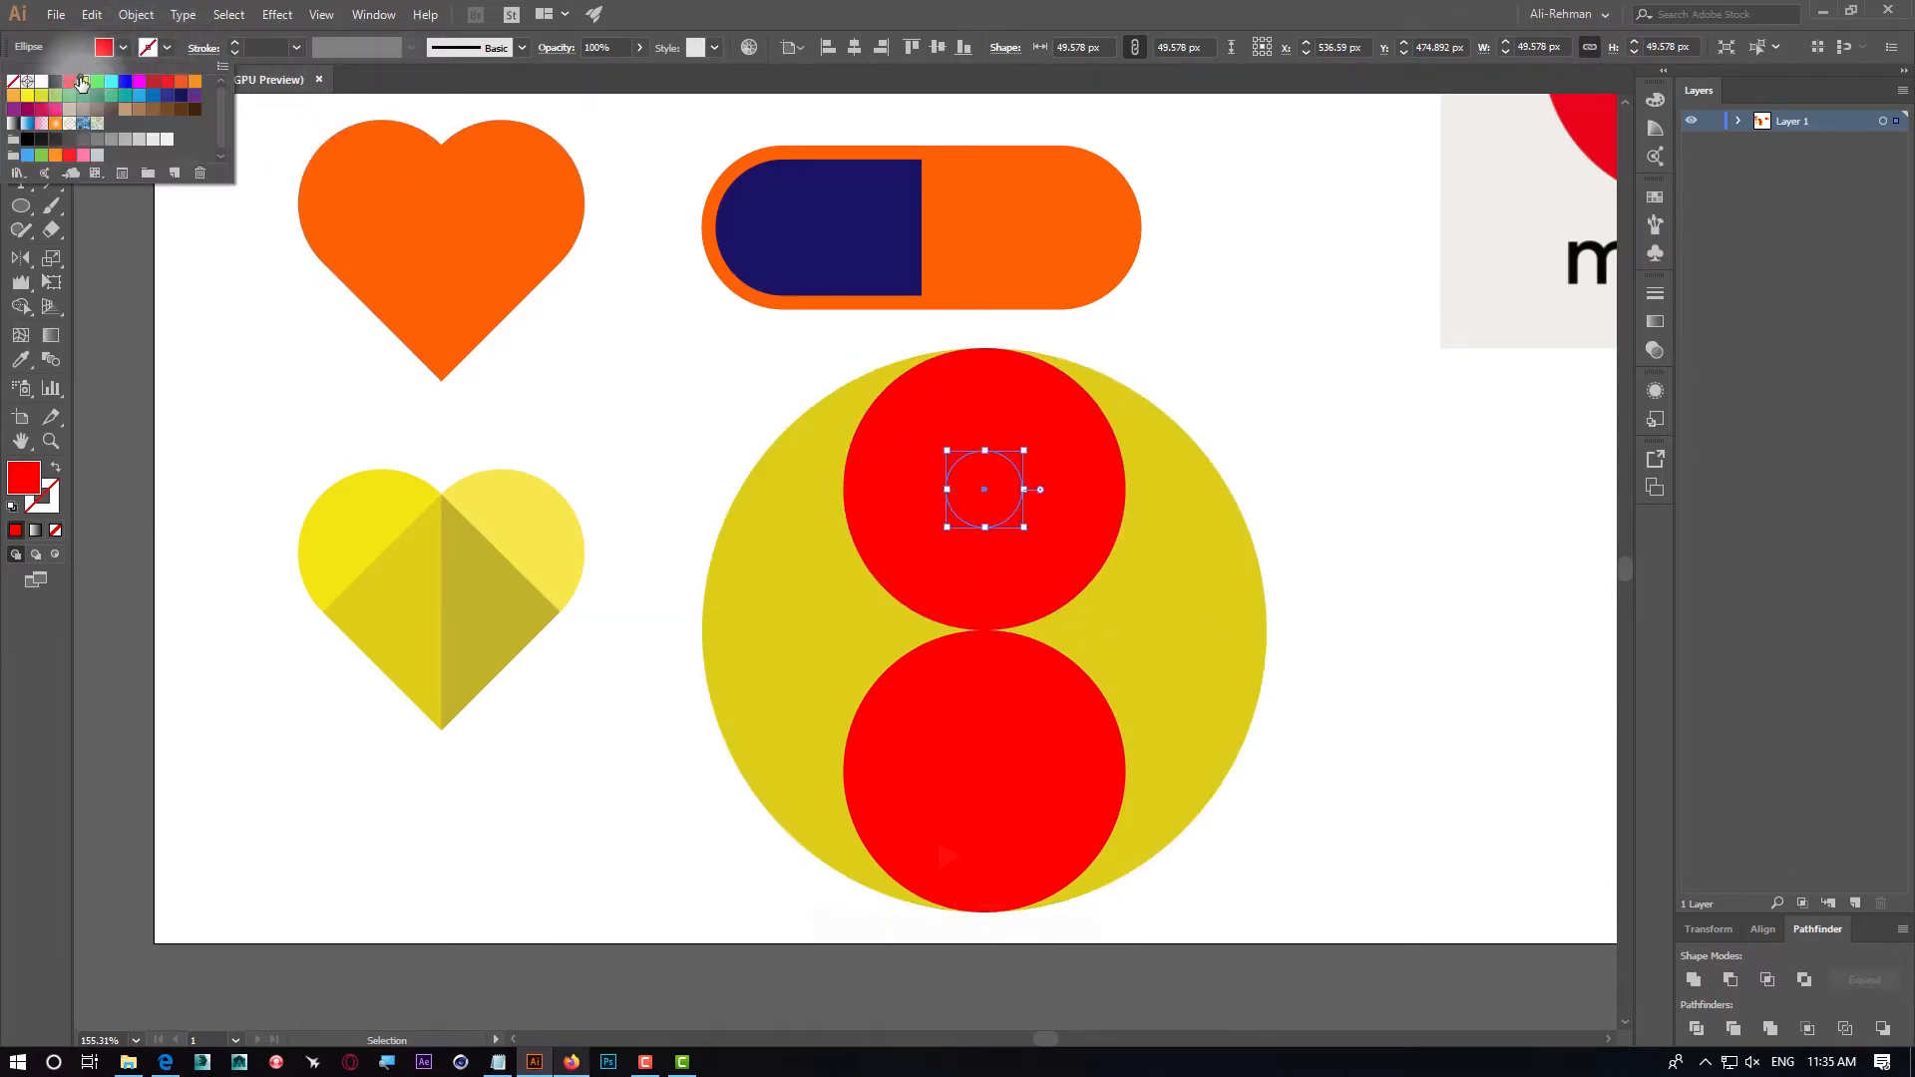
left_click(74, 79)
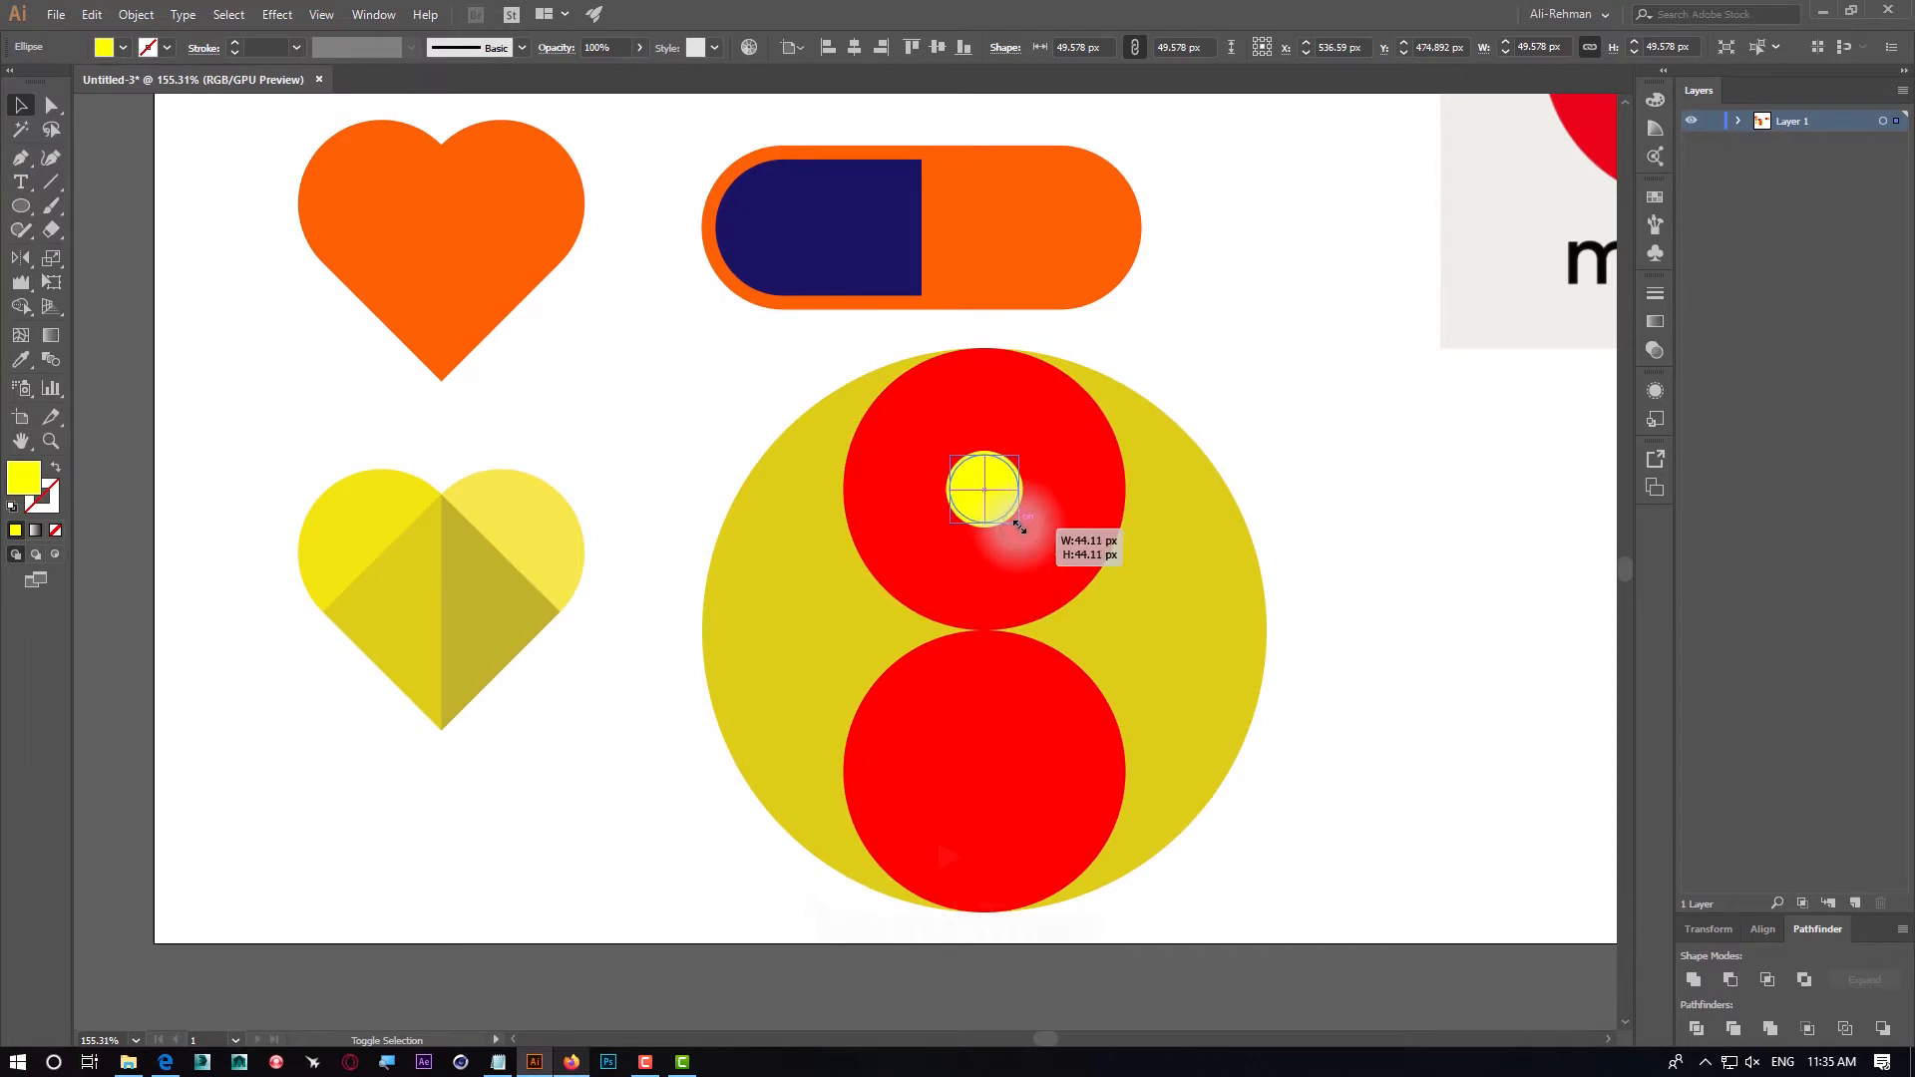
left_click_drag(1020, 526, 1020, 527)
Delete the lower red circle and replace it with a copy of the upper red circle and its yellow dot
left_click(995, 714)
key("Delete")
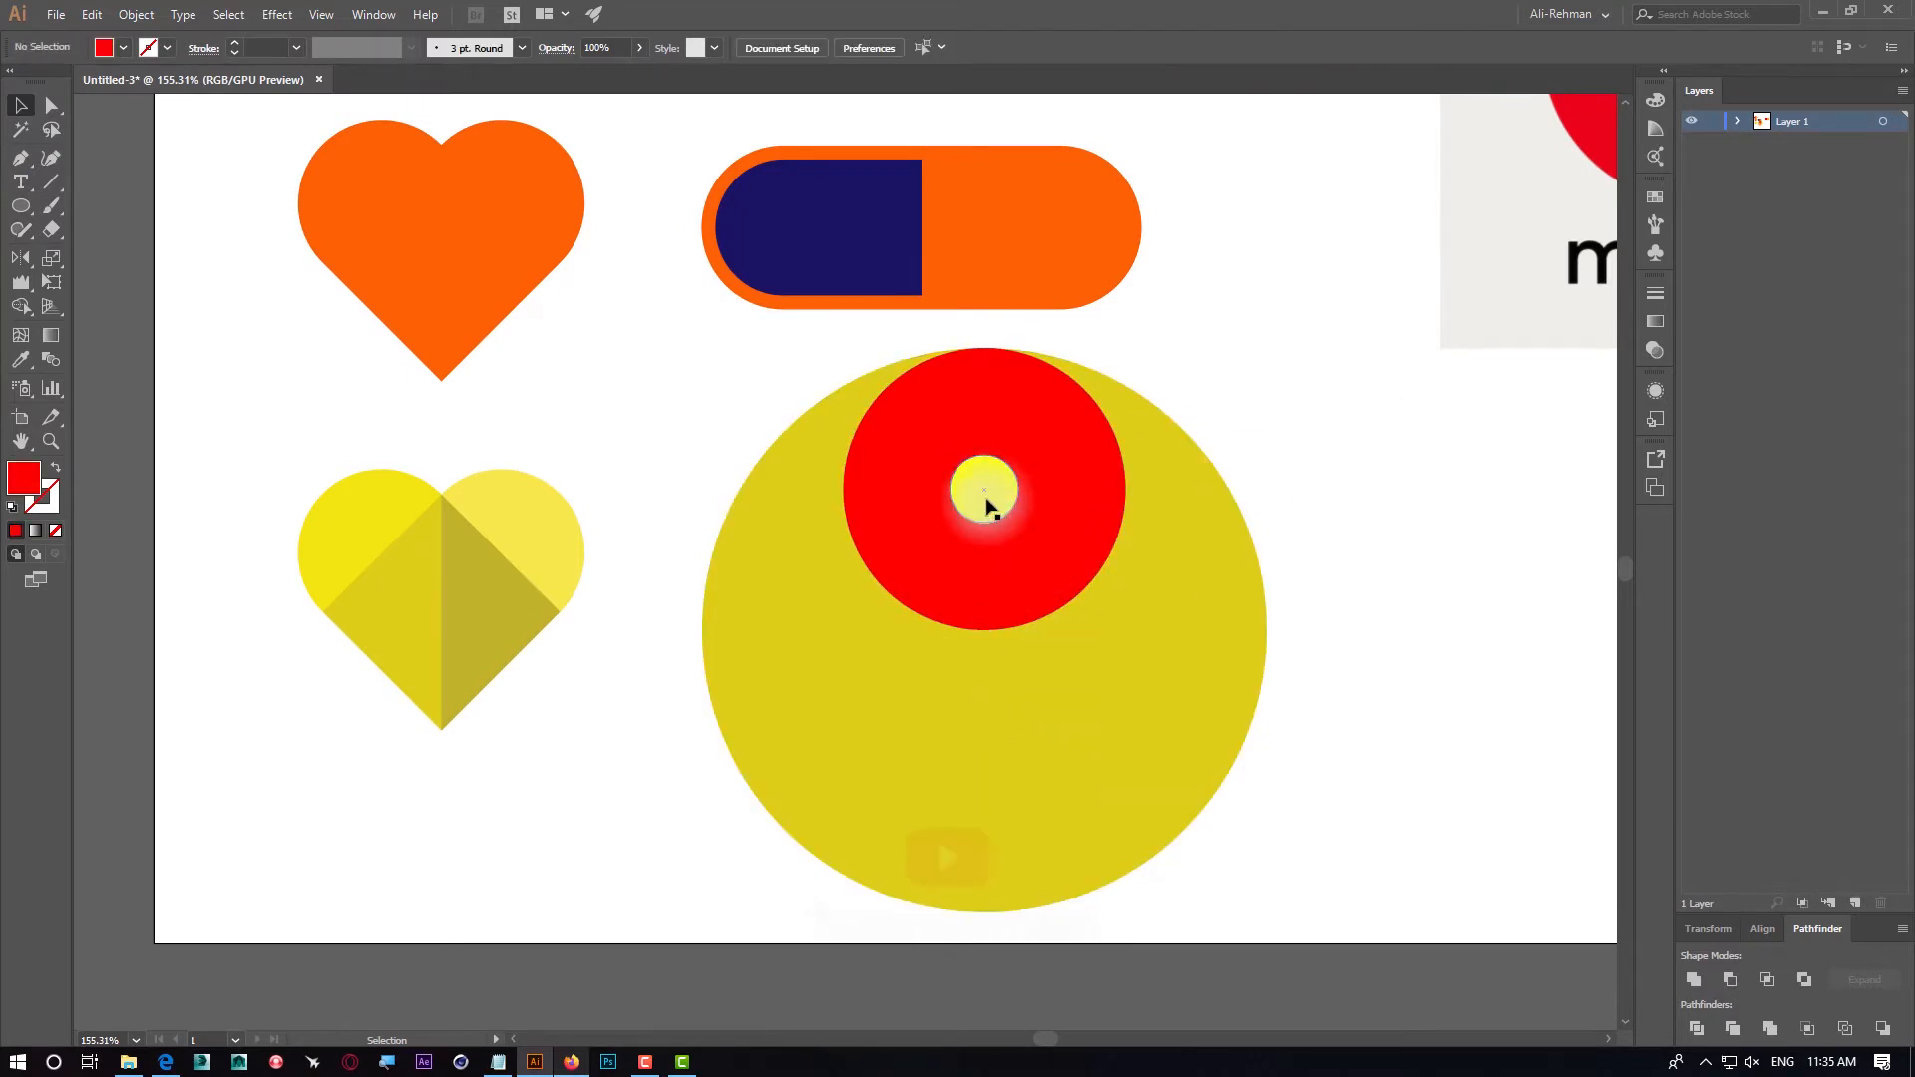
left_click(985, 494)
left_click(1044, 462, "shift")
left_click_drag(1042, 451, 1026, 731)
left_click(1450, 584)
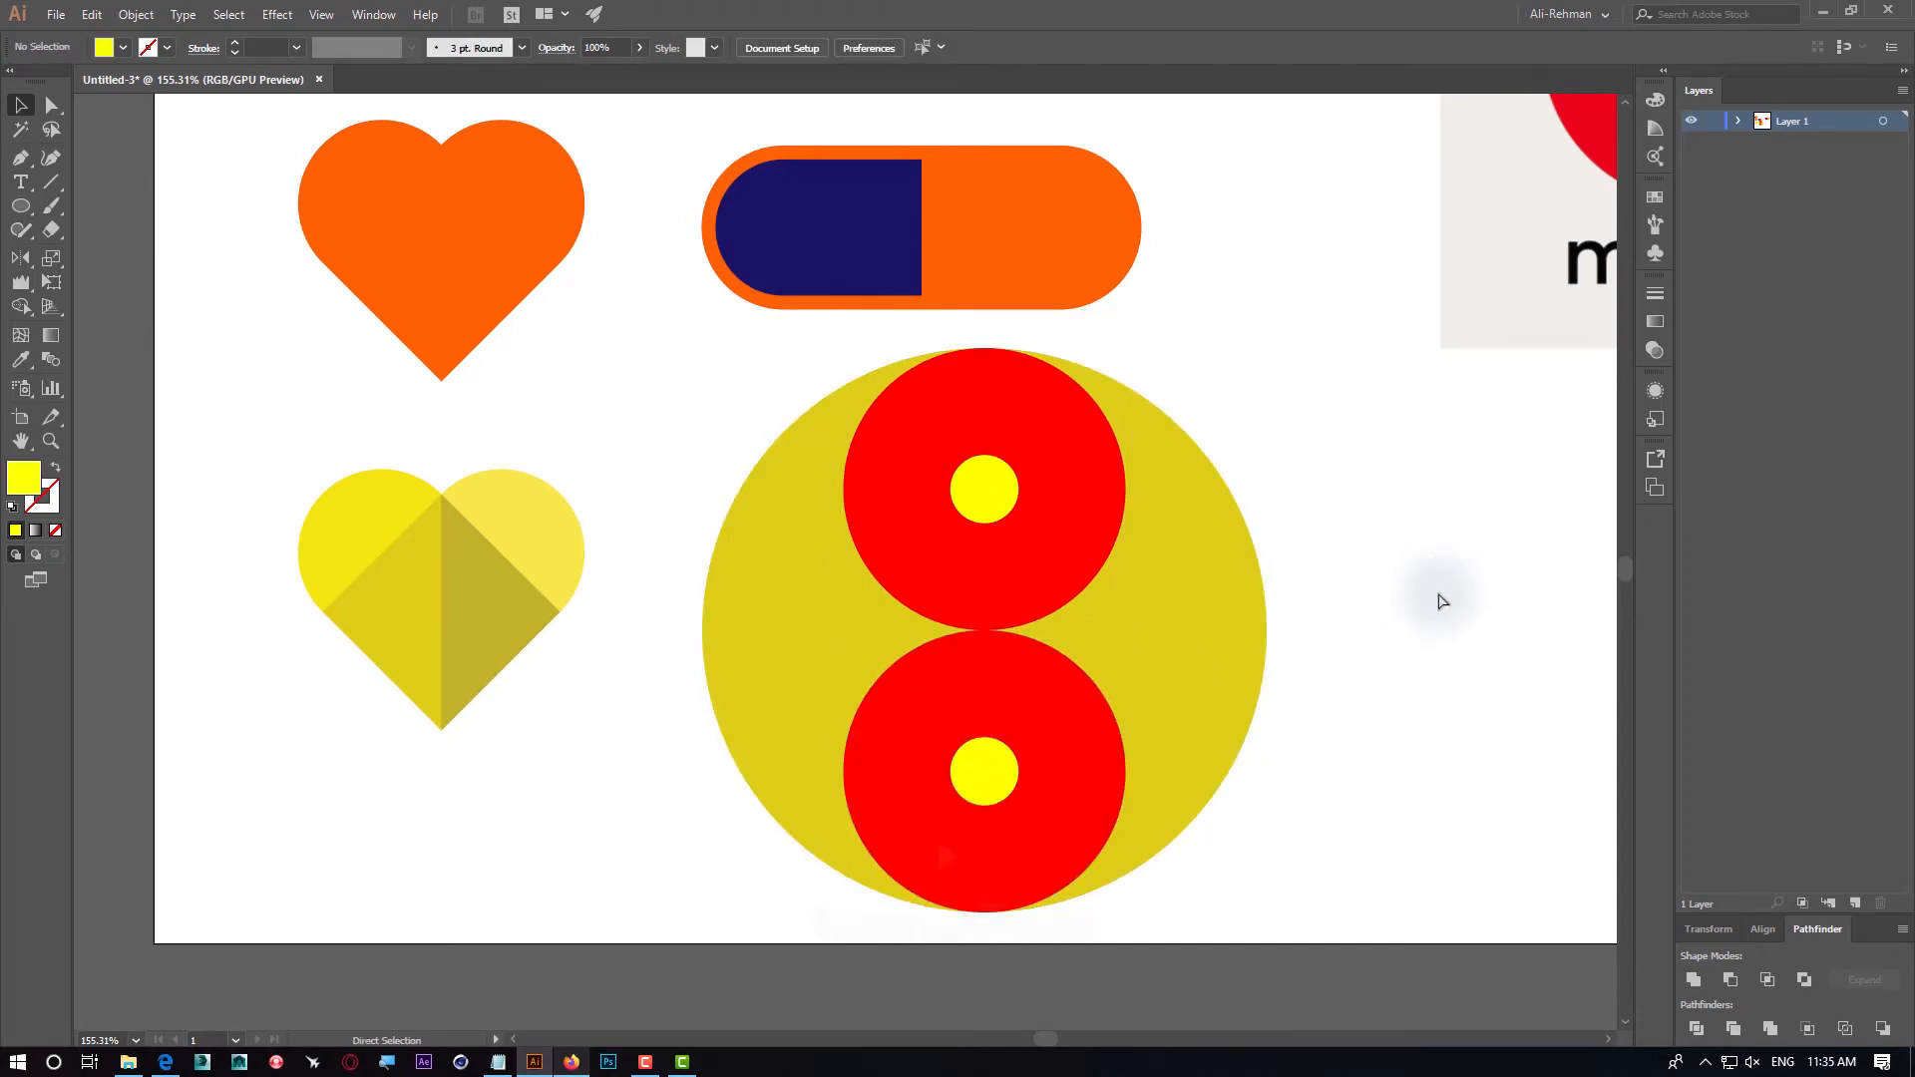
Switch to outline view and examine where the circles touch at the centre, top and bottom of the large circle
key("ctrl+y")
left_click_drag(1122, 700, 1147, 711)
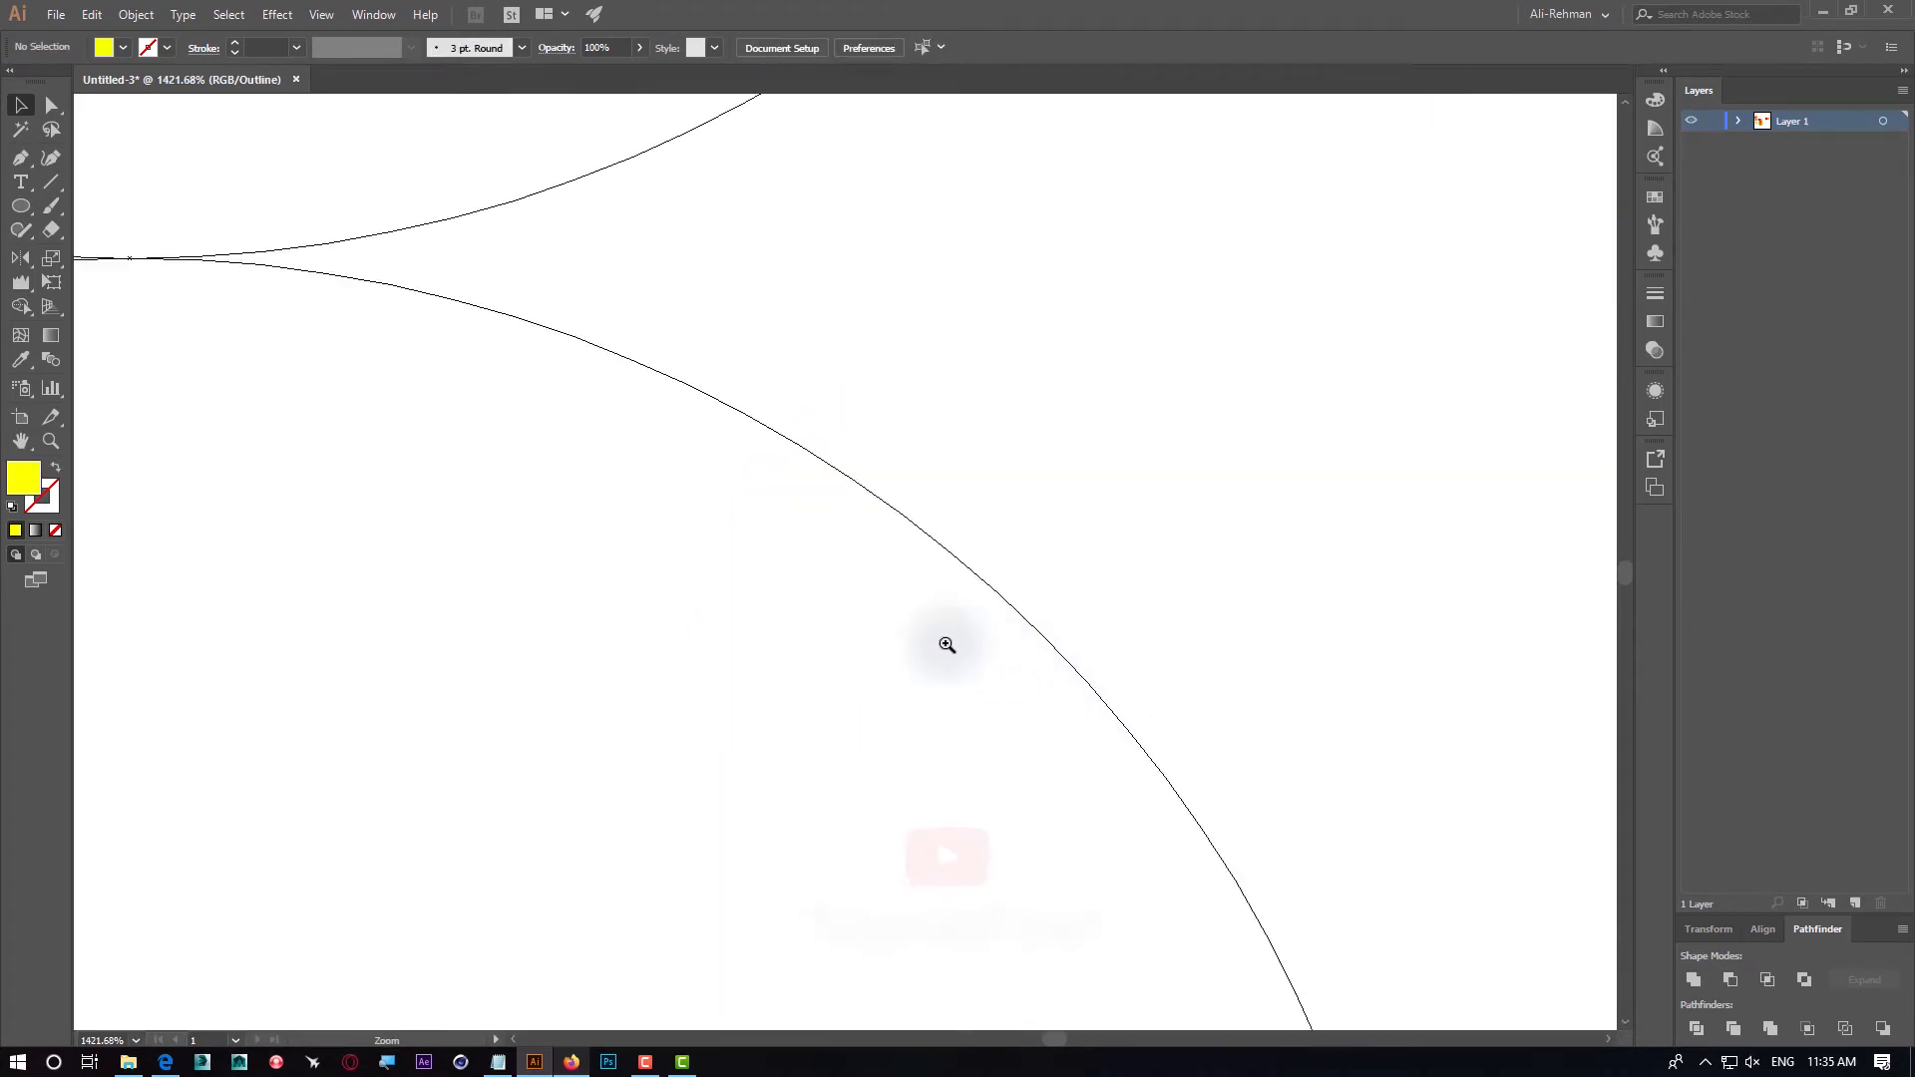
left_click_drag(499, 407, 1094, 589)
left_click_drag(492, 505, 1157, 586)
key("ctrl+0")
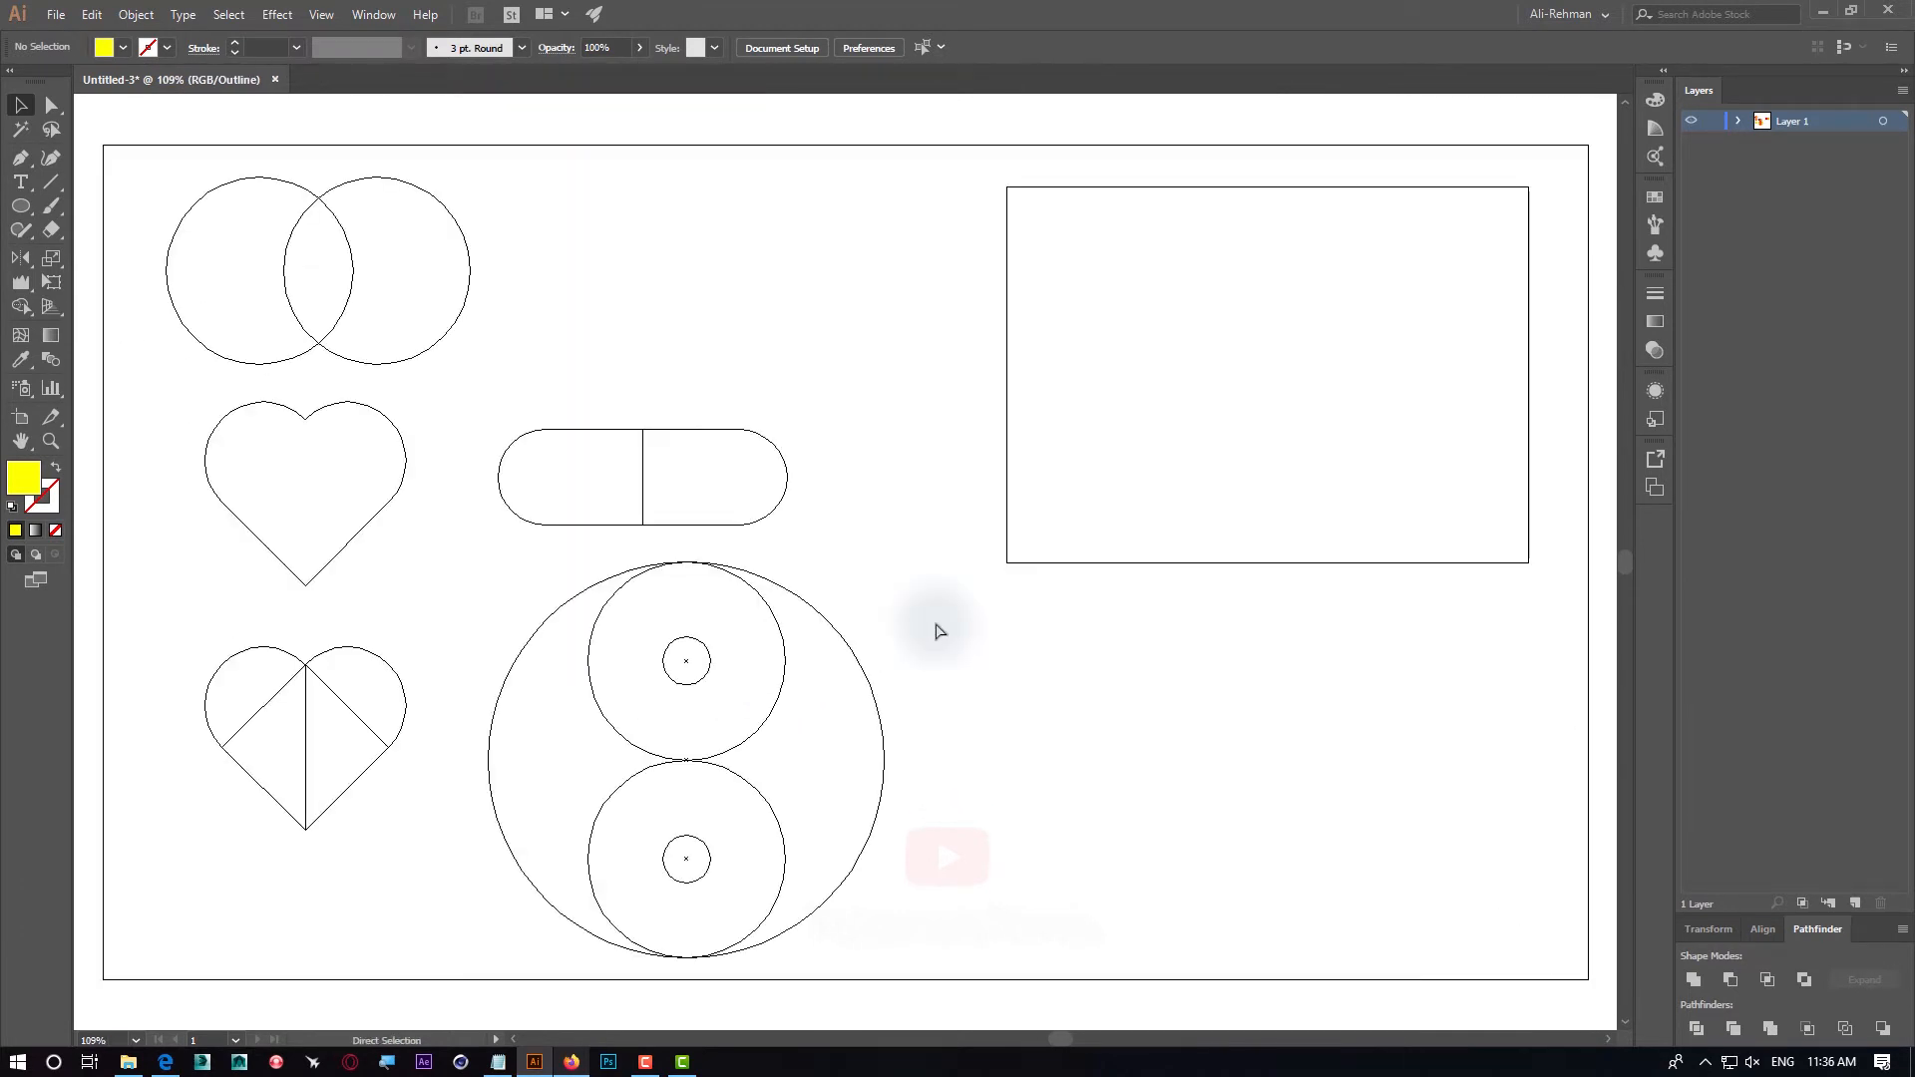
left_click_drag(687, 577, 690, 579)
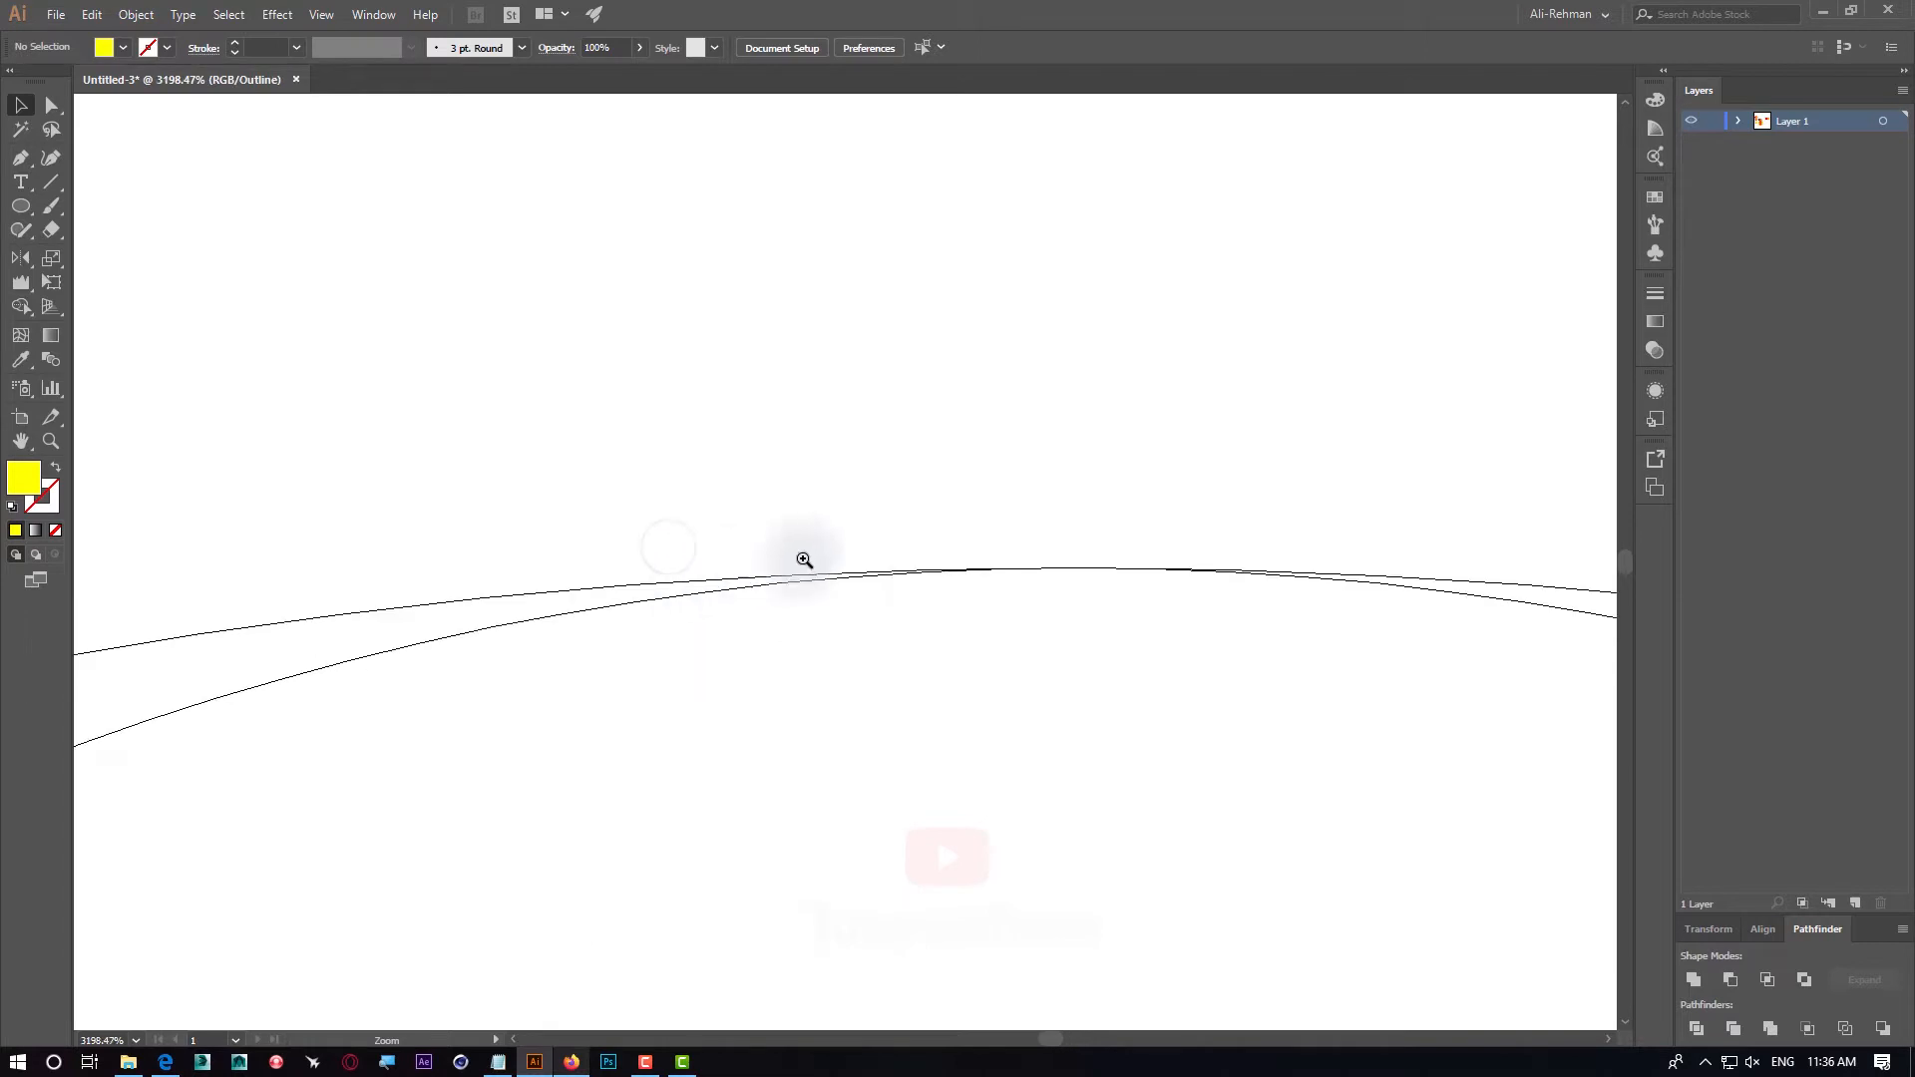
key("ctrl+0")
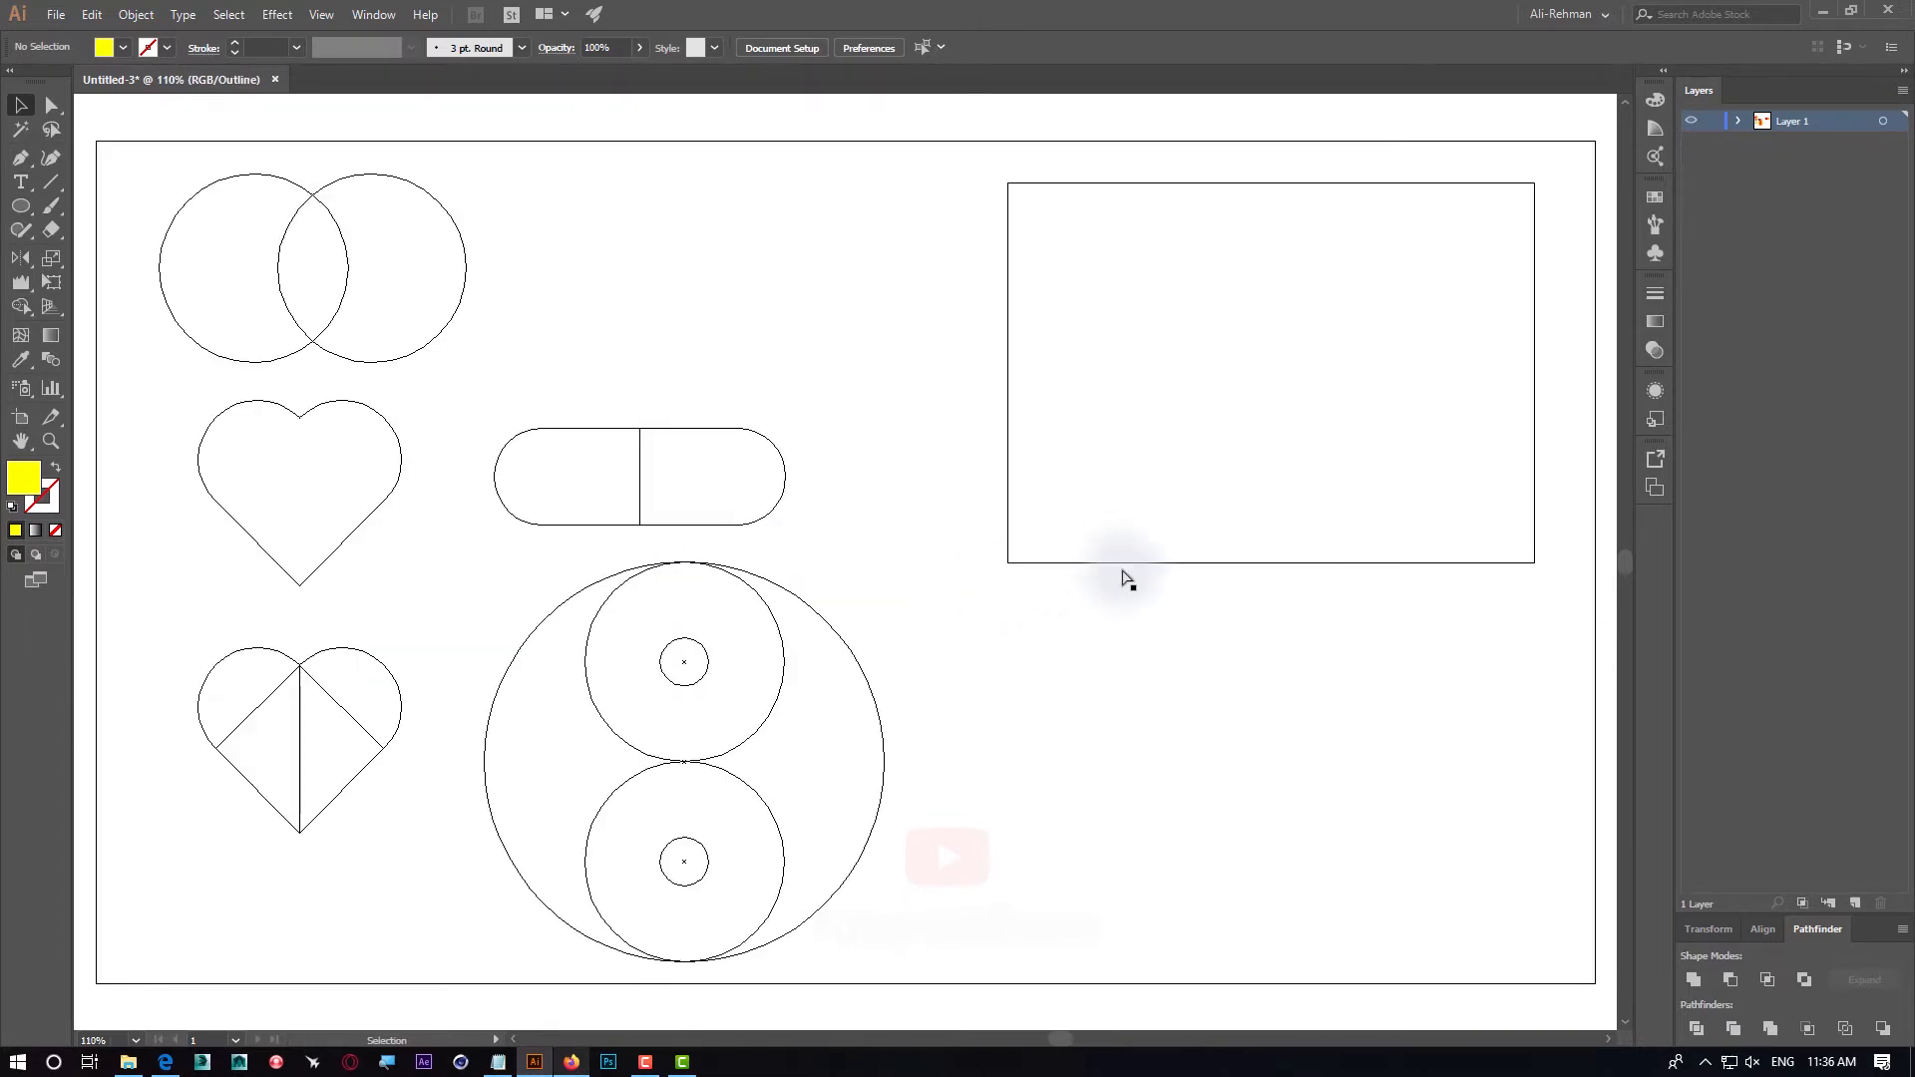
left_click_drag(680, 952, 711, 984)
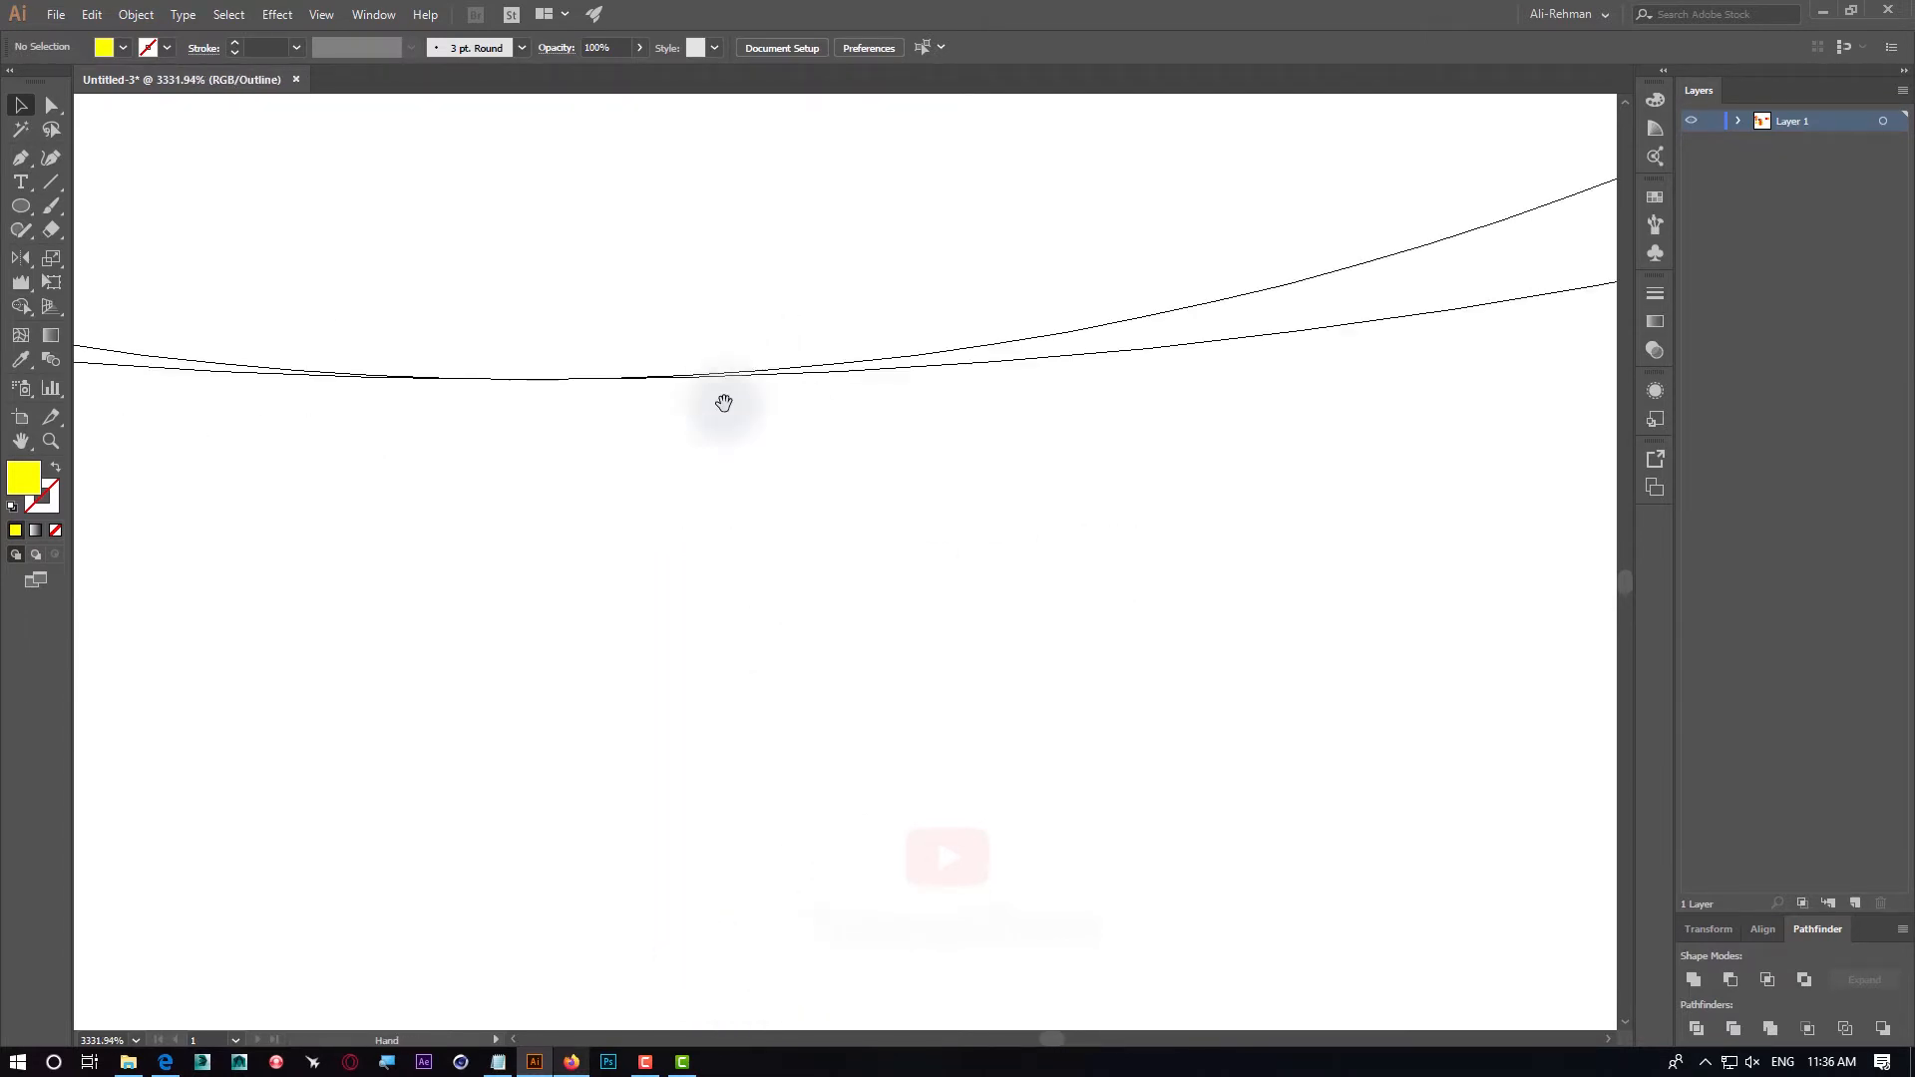
left_click_drag(614, 383, 844, 697)
Try moving the lower medium circle slightly up from the large circle's bottom edge, and undo the move
left_click_drag(1040, 689, 1028, 678)
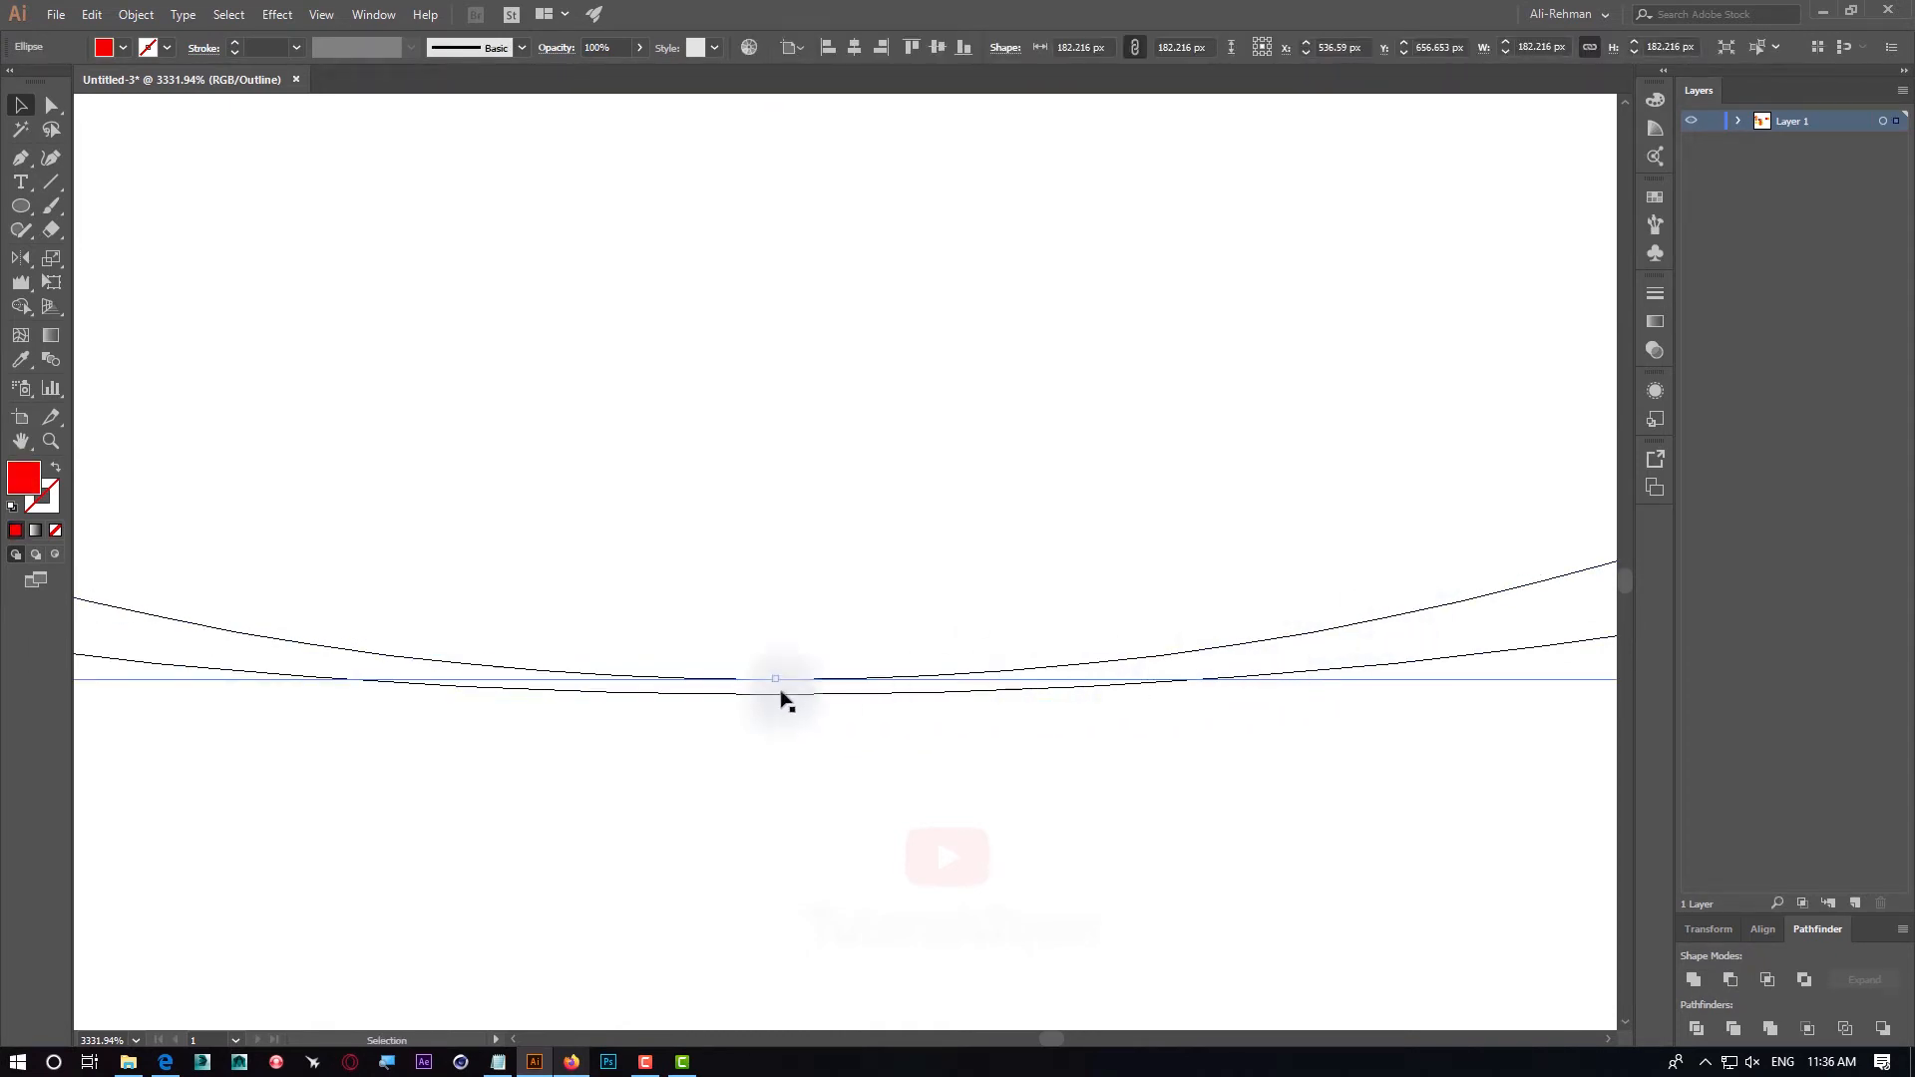
key("ctrl+z")
key("ctrl+minus")
key("ctrl+minus")
key("ctrl+minus")
key("ctrl+minus")
key("ctrl+minus")
key("ctrl+minus")
key("ctrl+minus")
key("ctrl+minus")
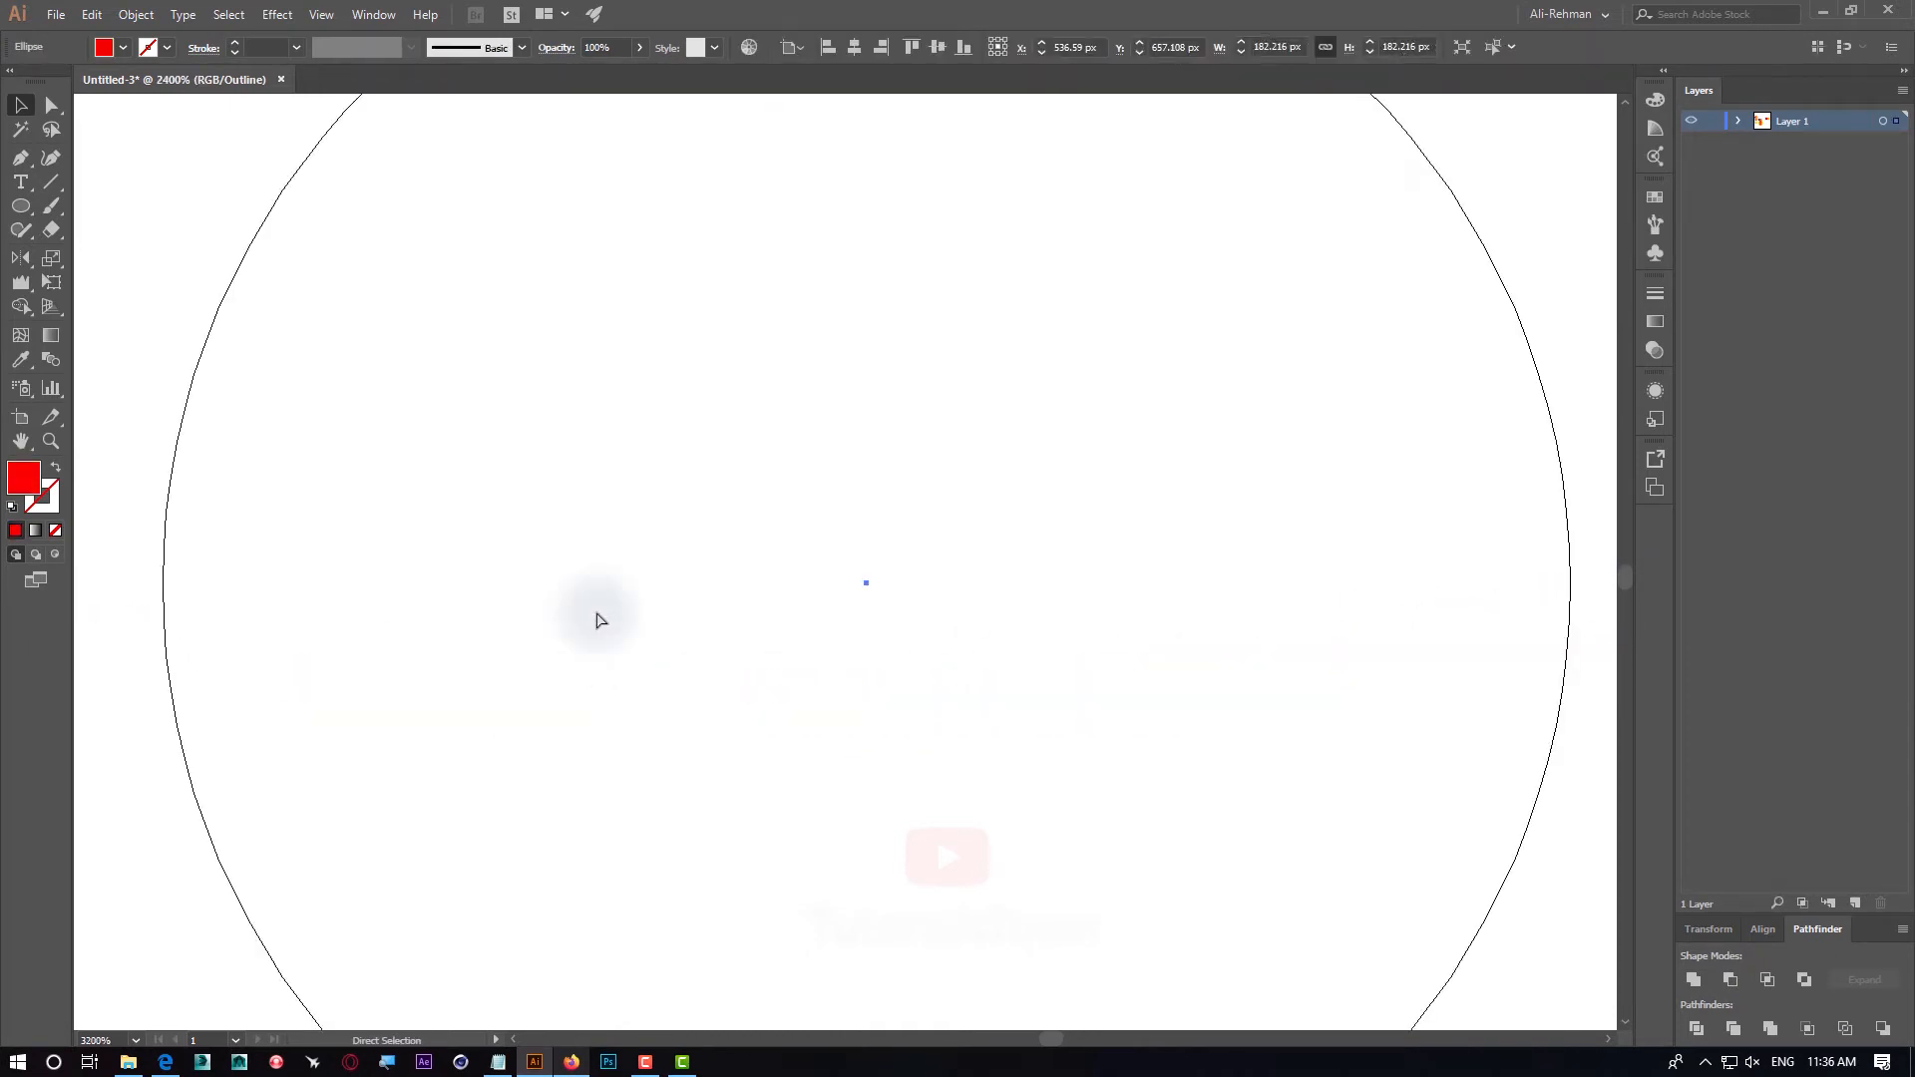
Check the yin-yang reference image in the browser, and return the Illustrator drawing from outline view to colour preview
key("ctrl+minus")
key("ctrl+minus")
key("ctrl+minus")
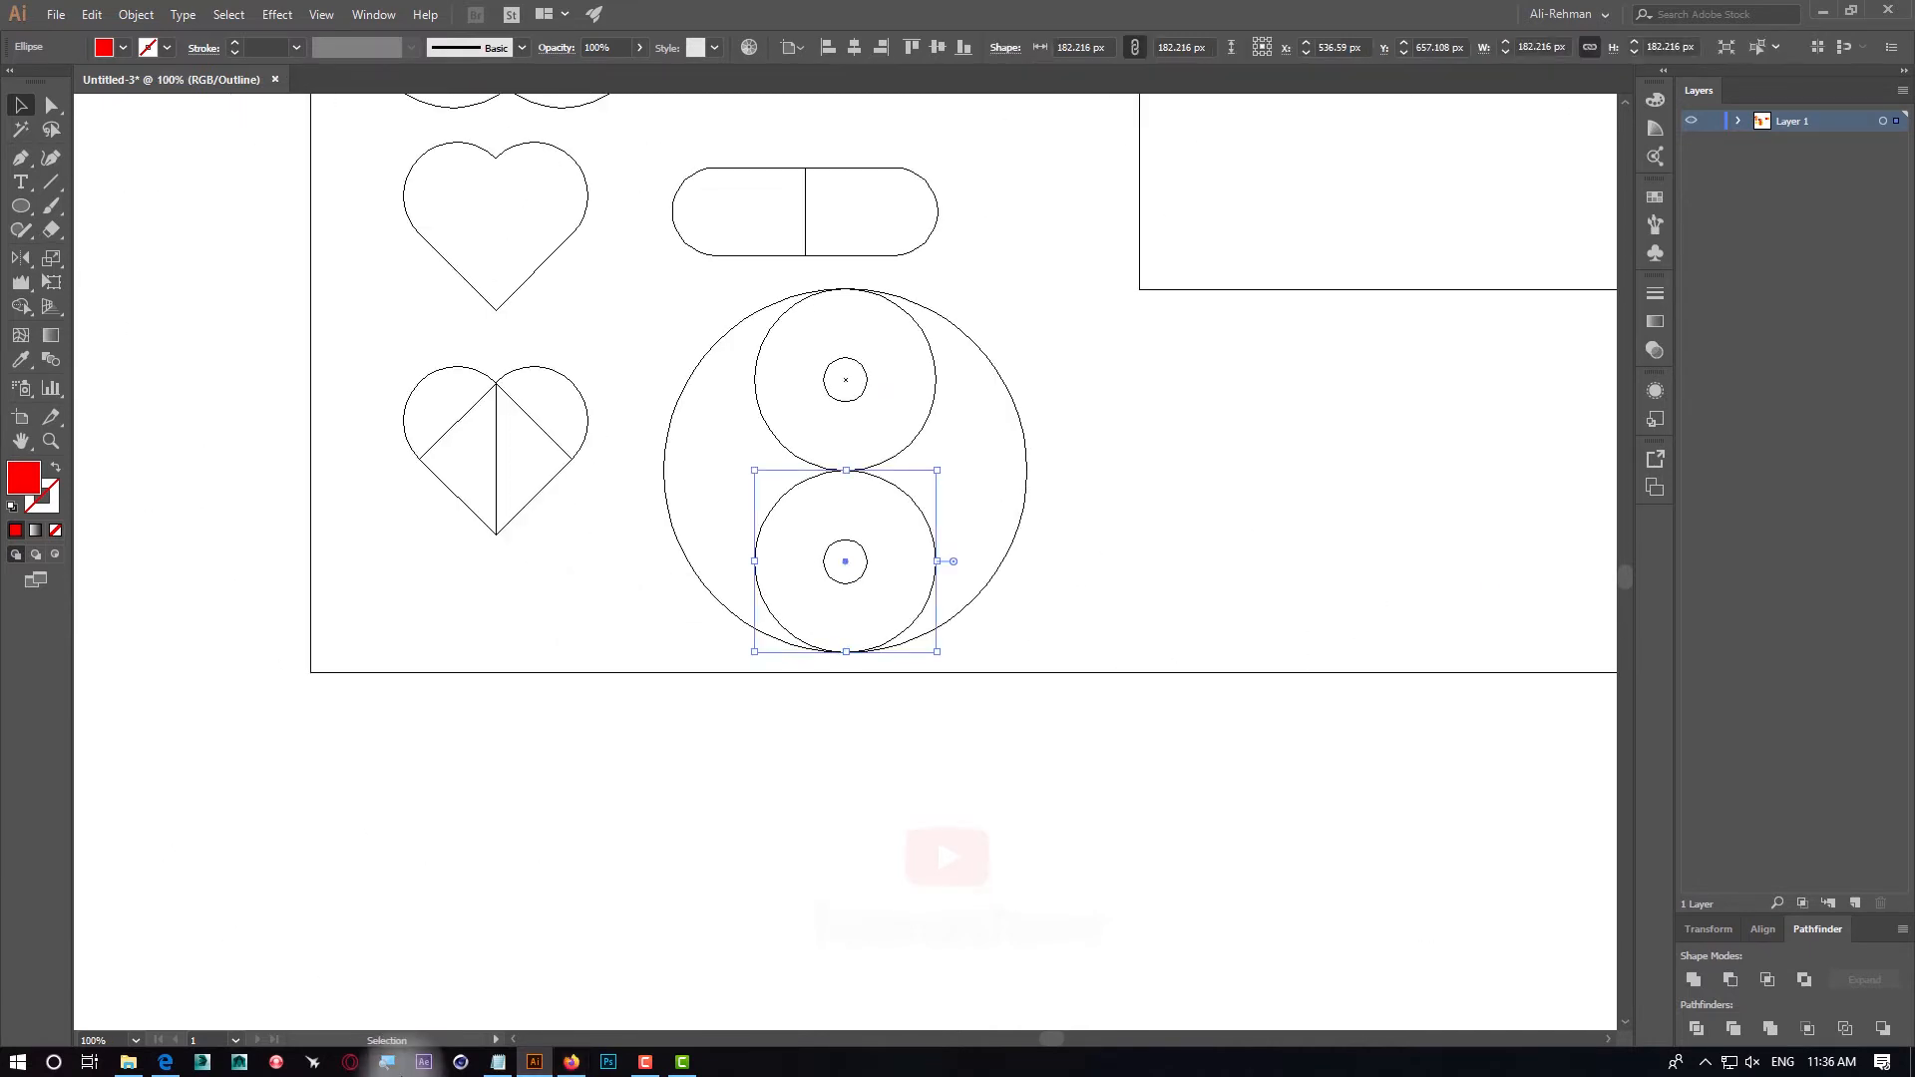
left_click(576, 1061)
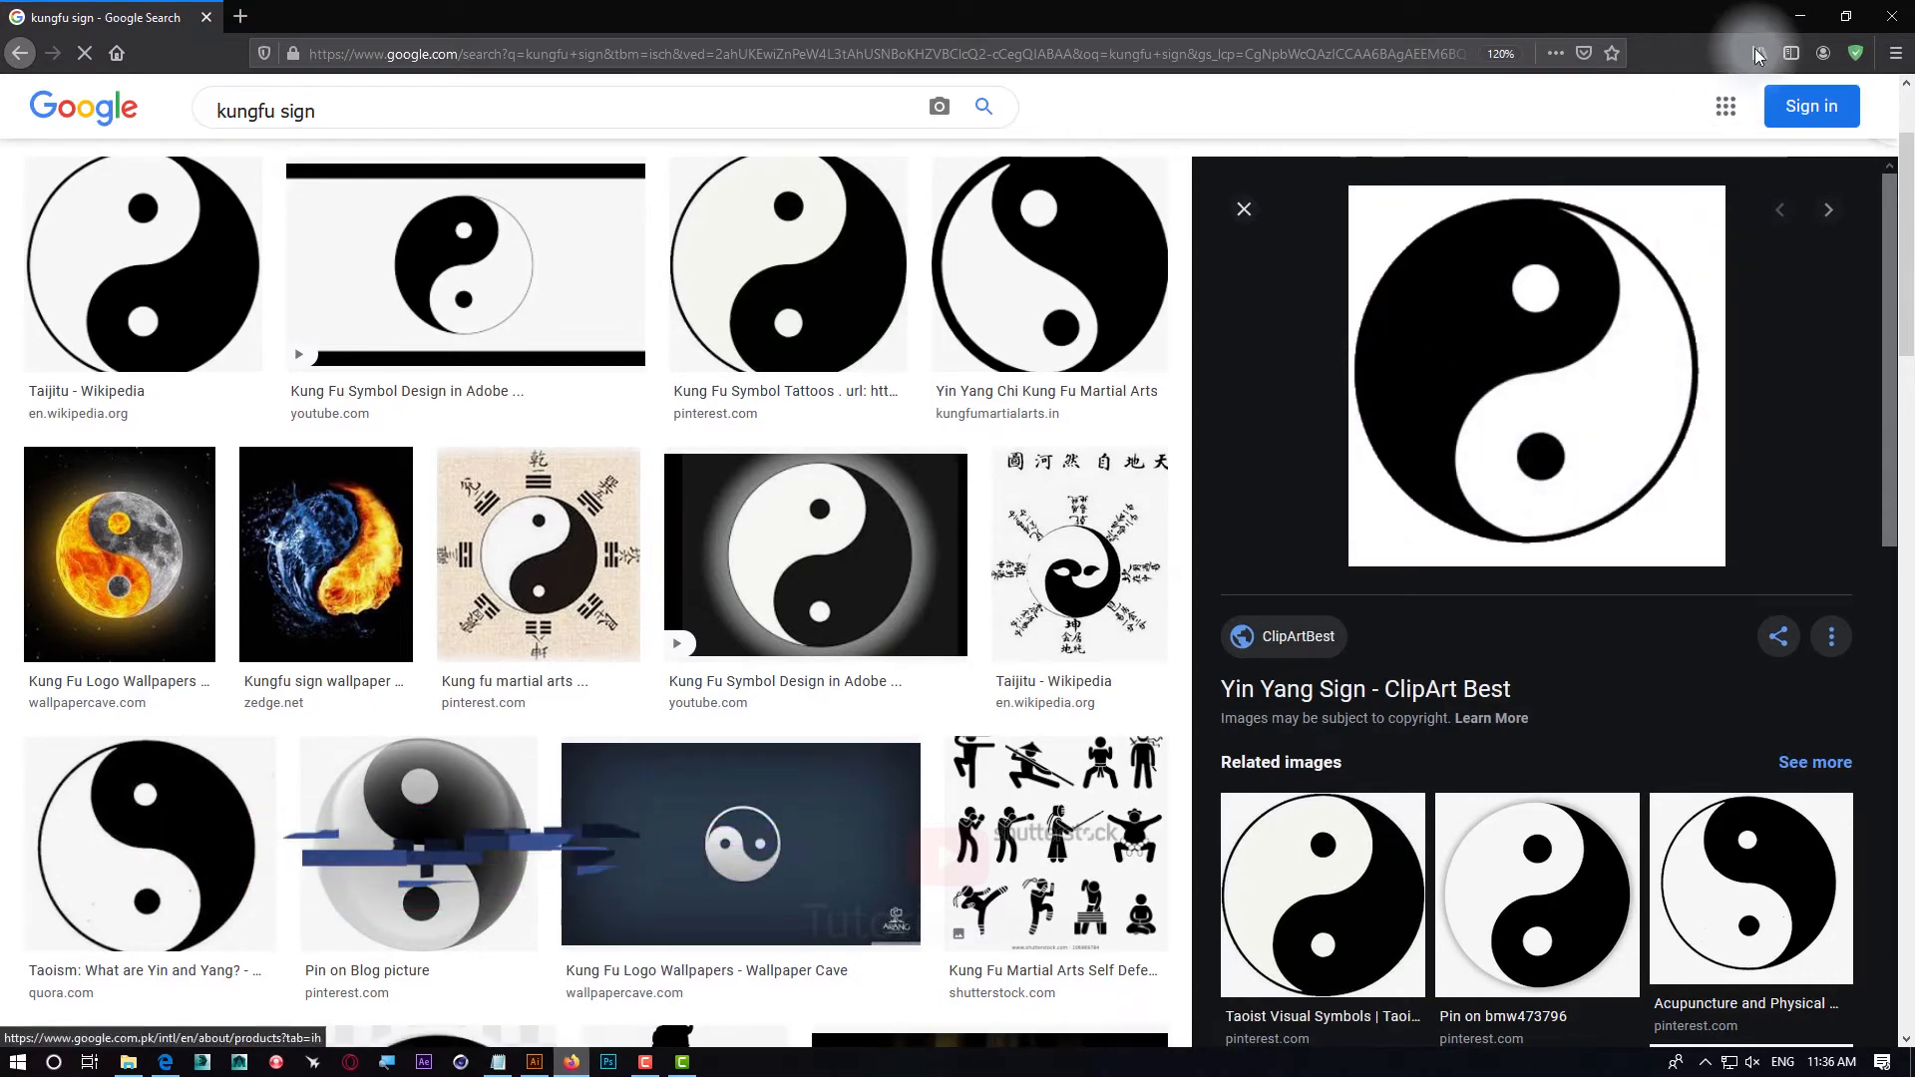
left_click(1800, 16)
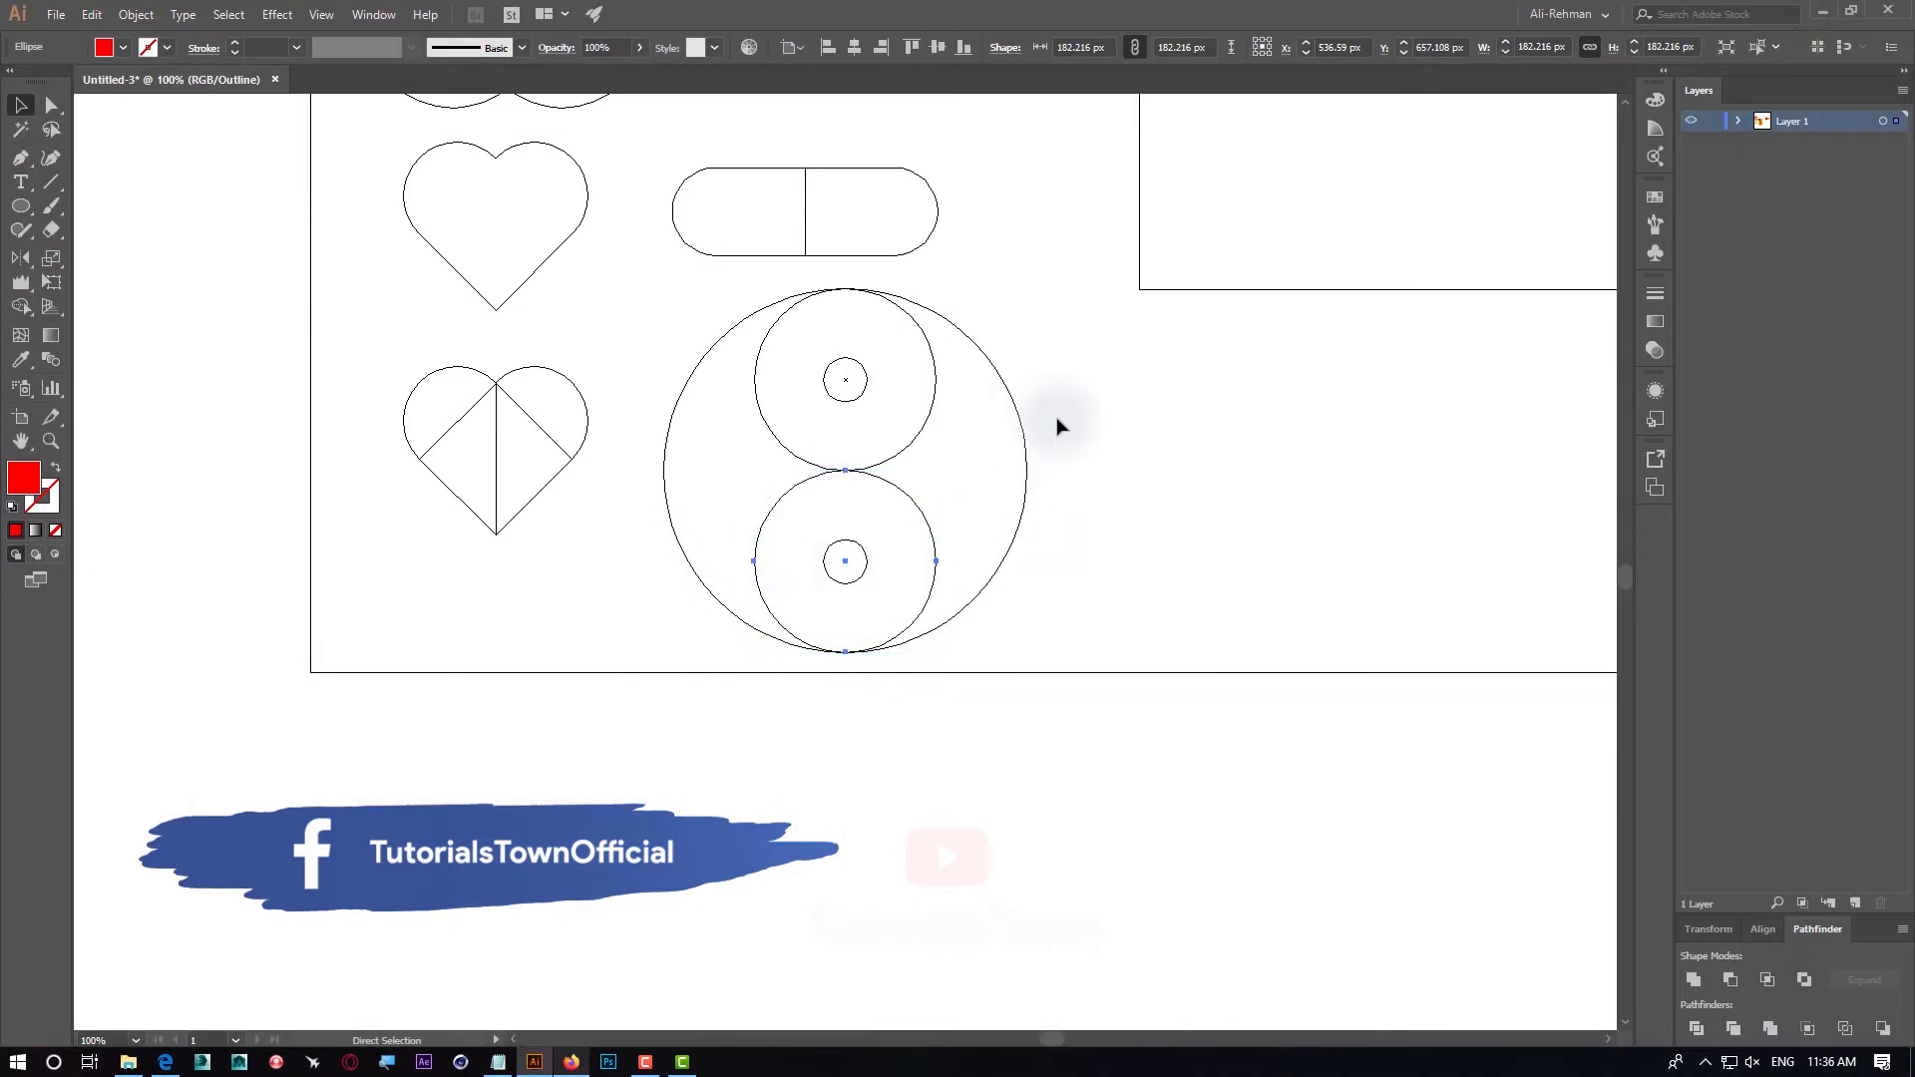
key("ctrl+y")
key("v")
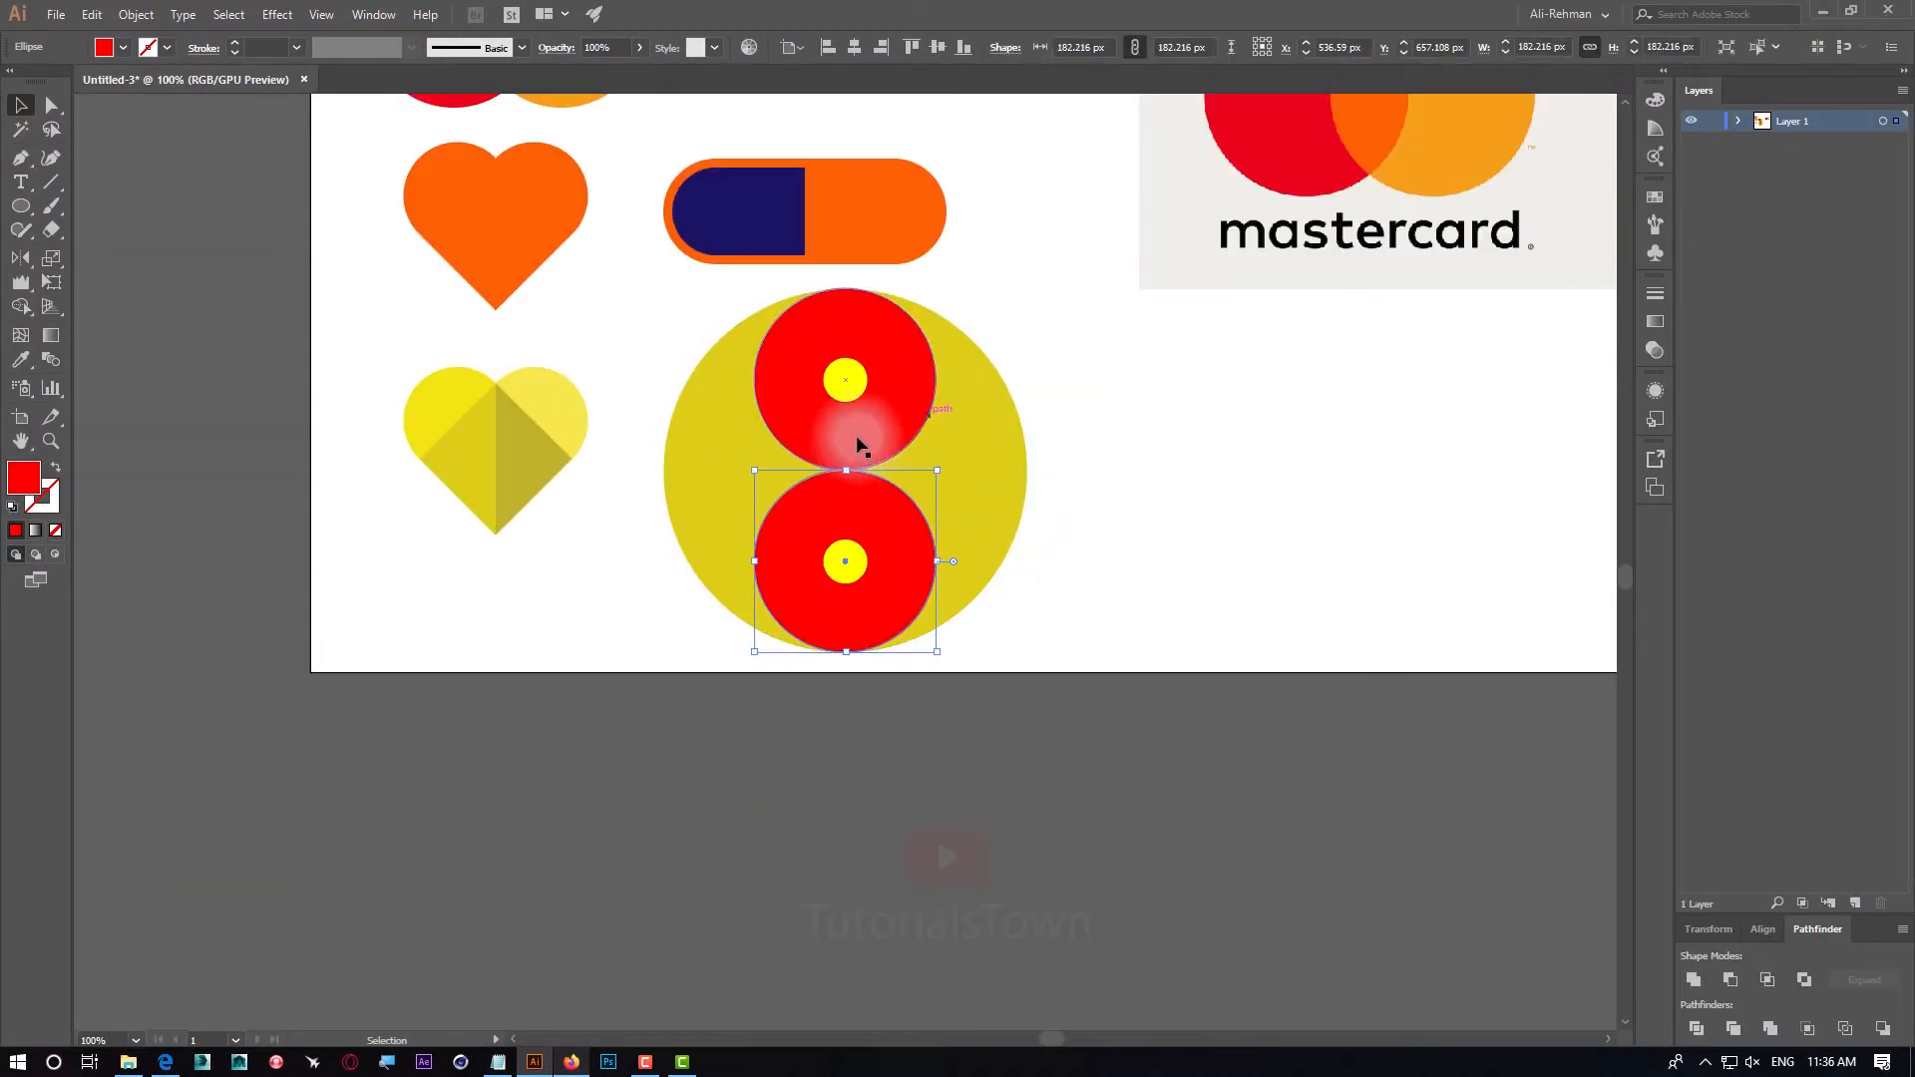
Use Shape Builder to merge the upper red circle with the large circle's left part and the lower red circle with its right part
left_click(894, 387)
left_click(847, 543, "shift")
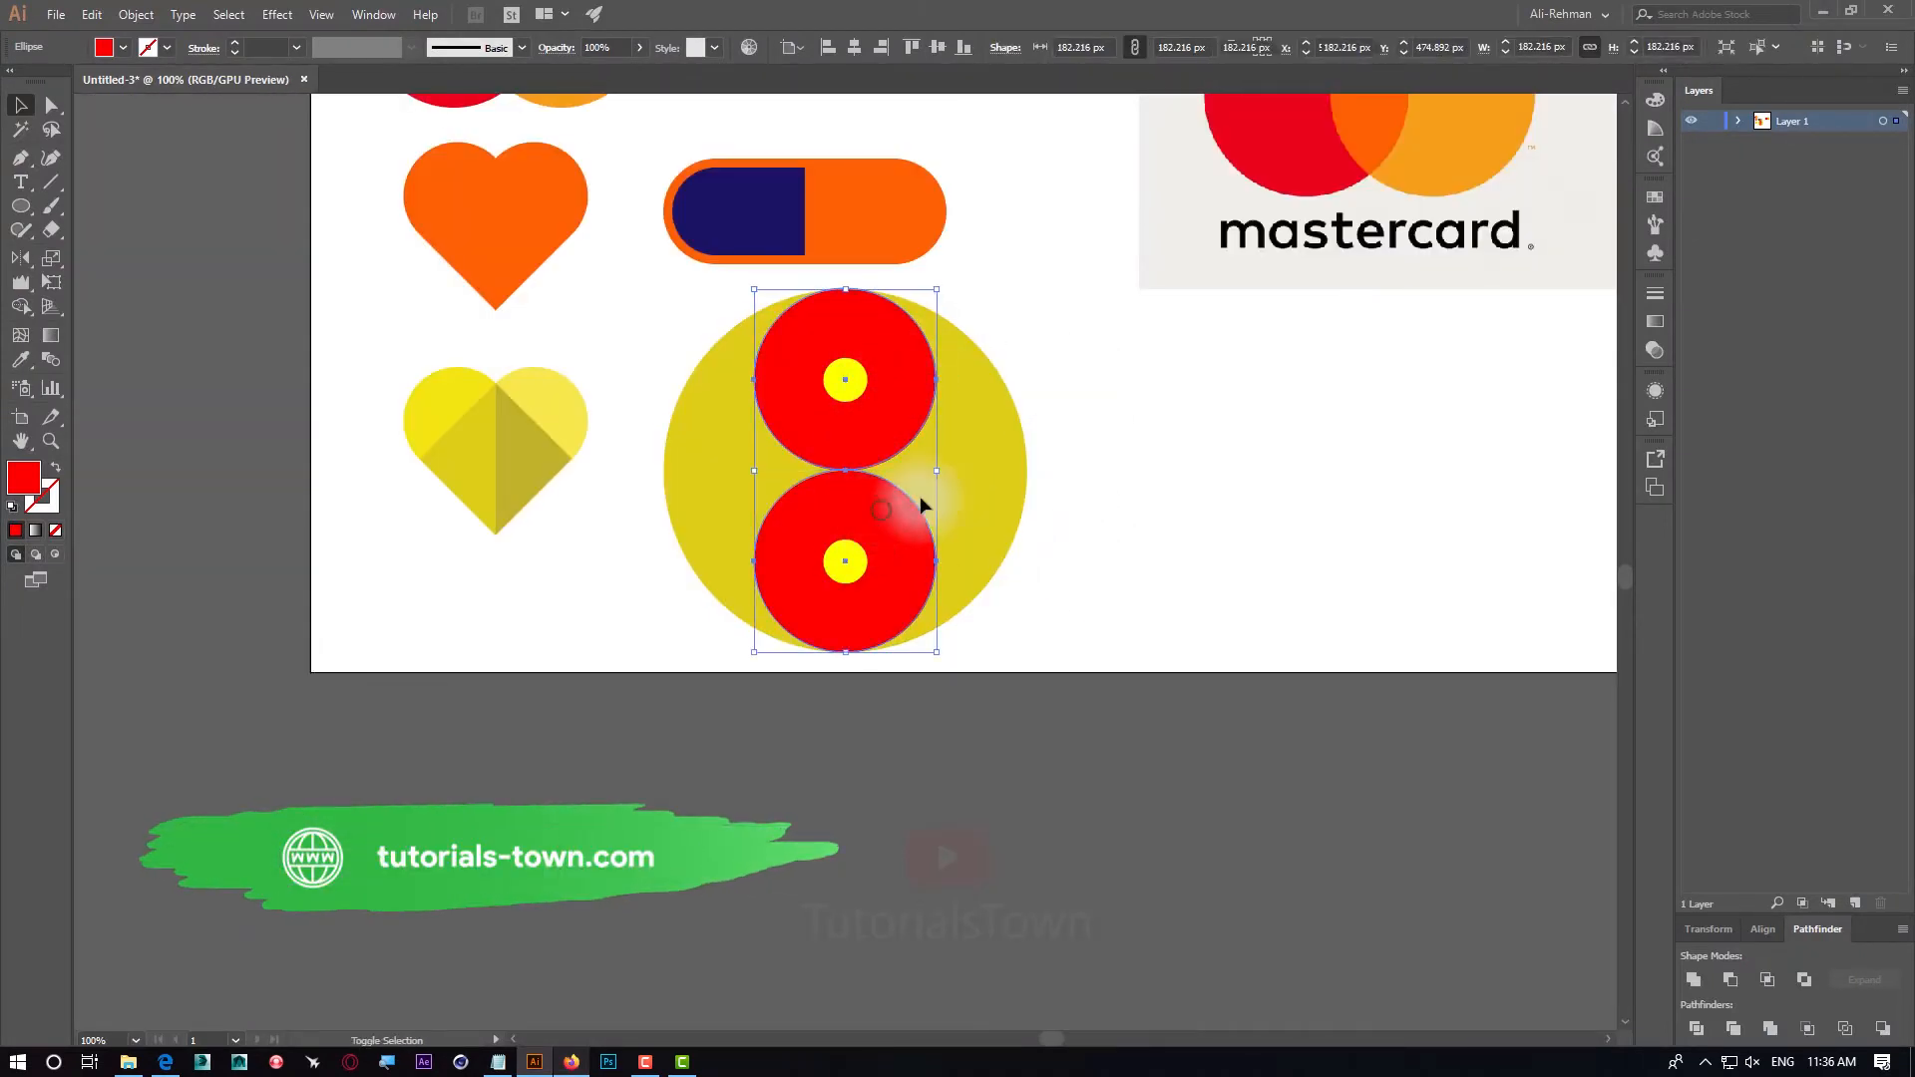
left_click(983, 469, "shift")
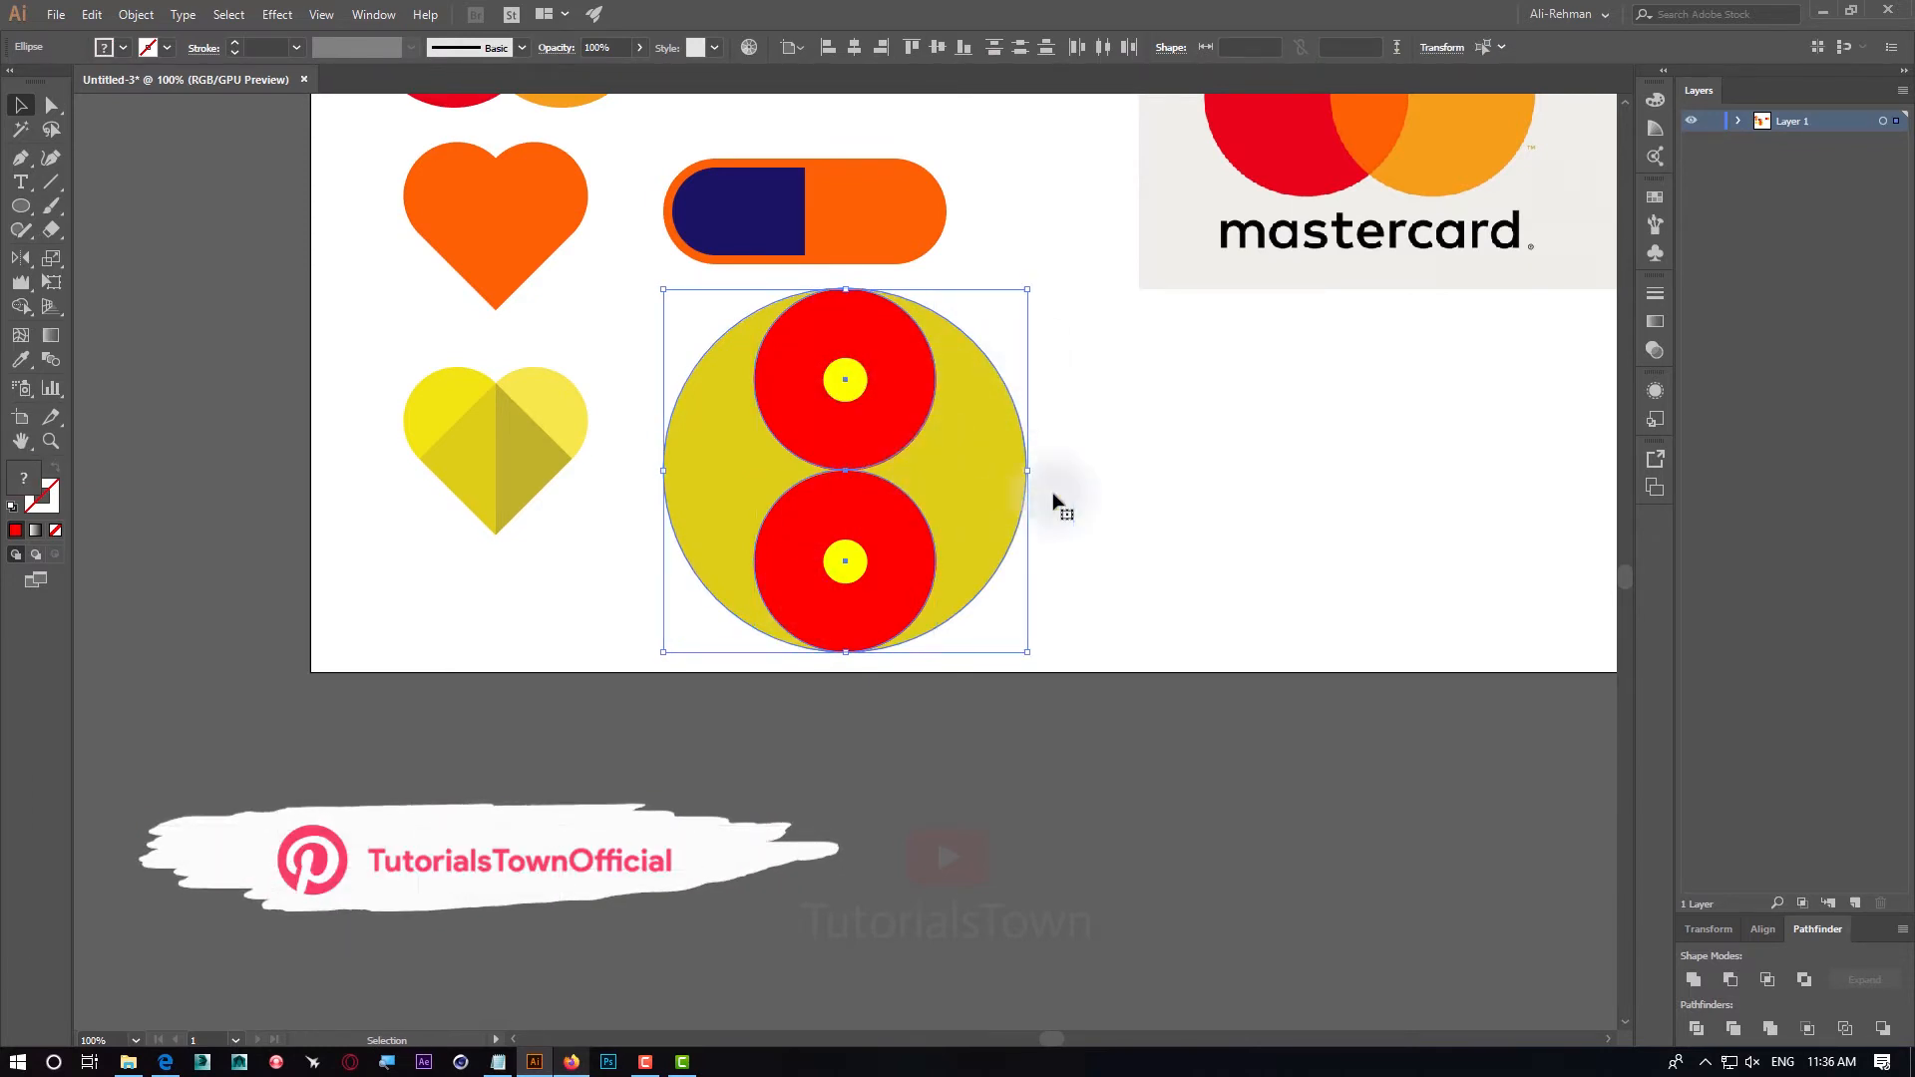
left_click(1134, 435)
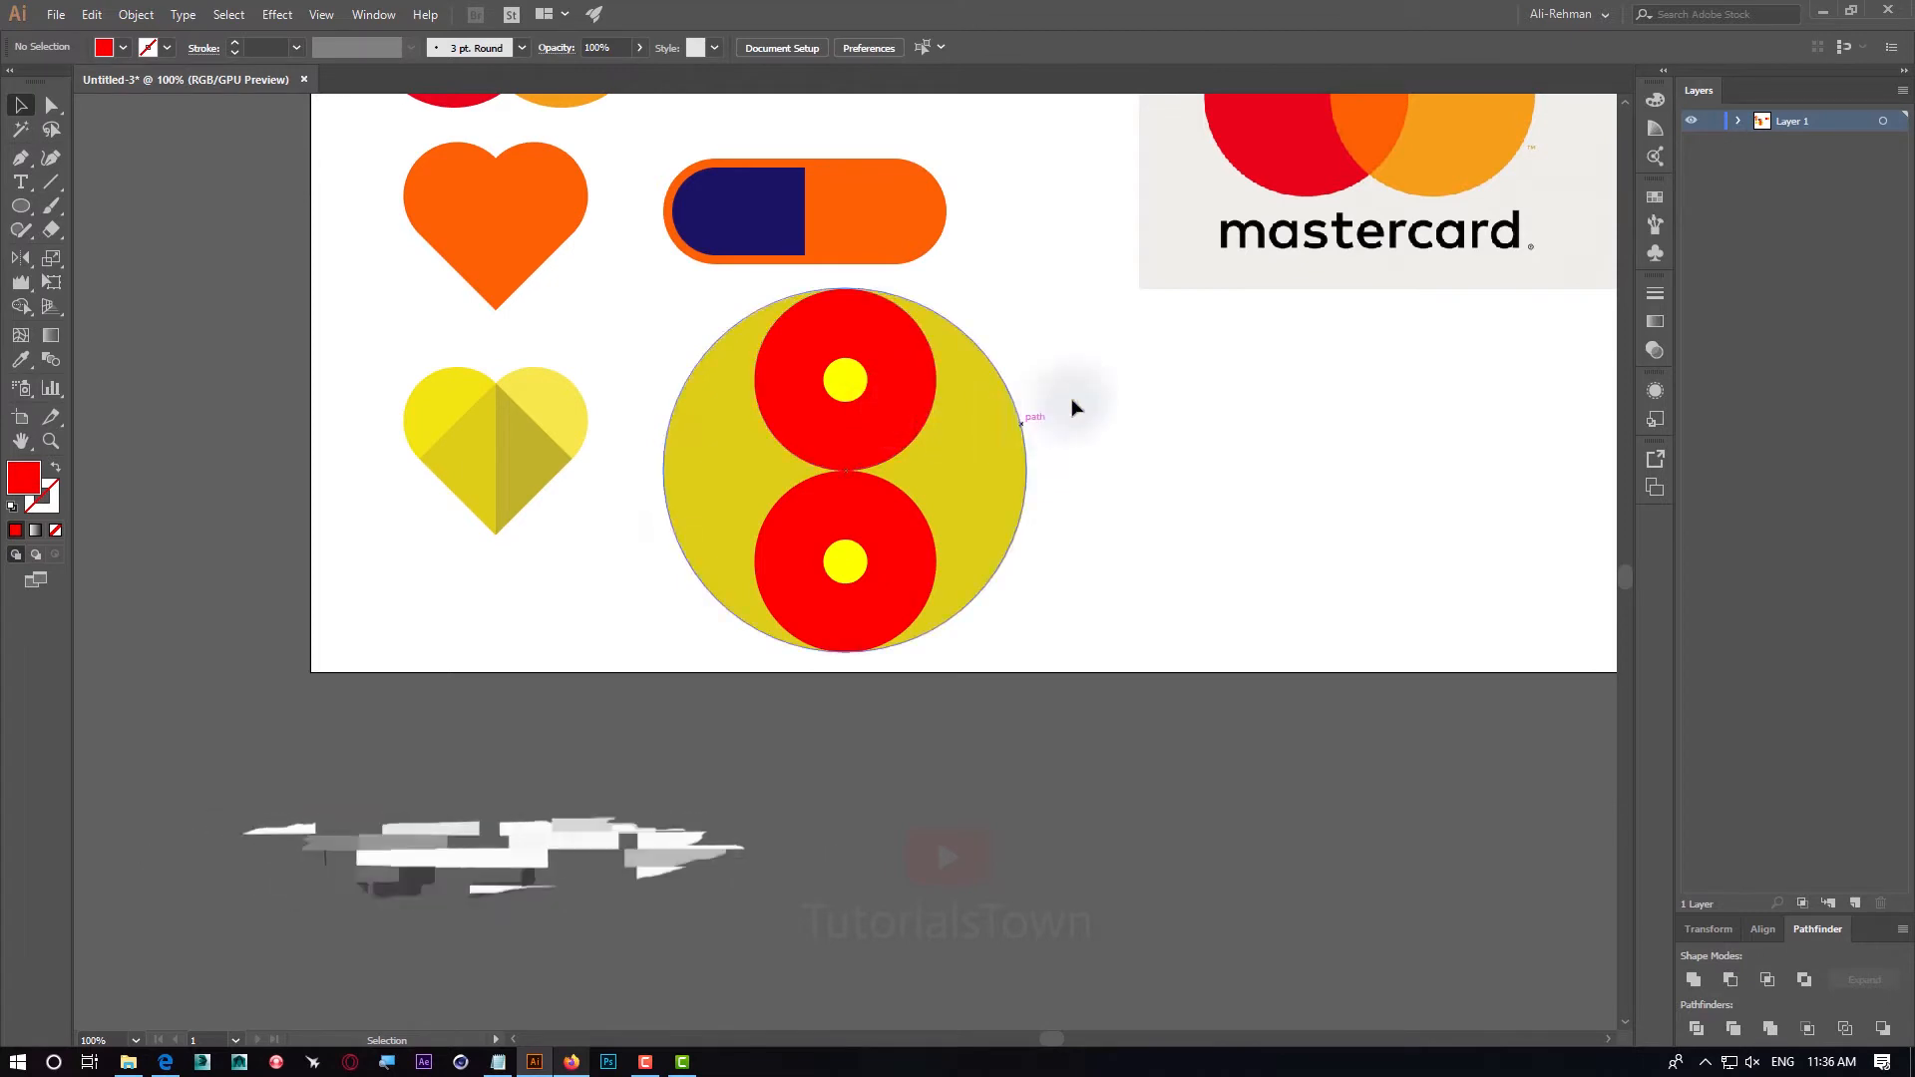
left_click_drag(1080, 400, 907, 462)
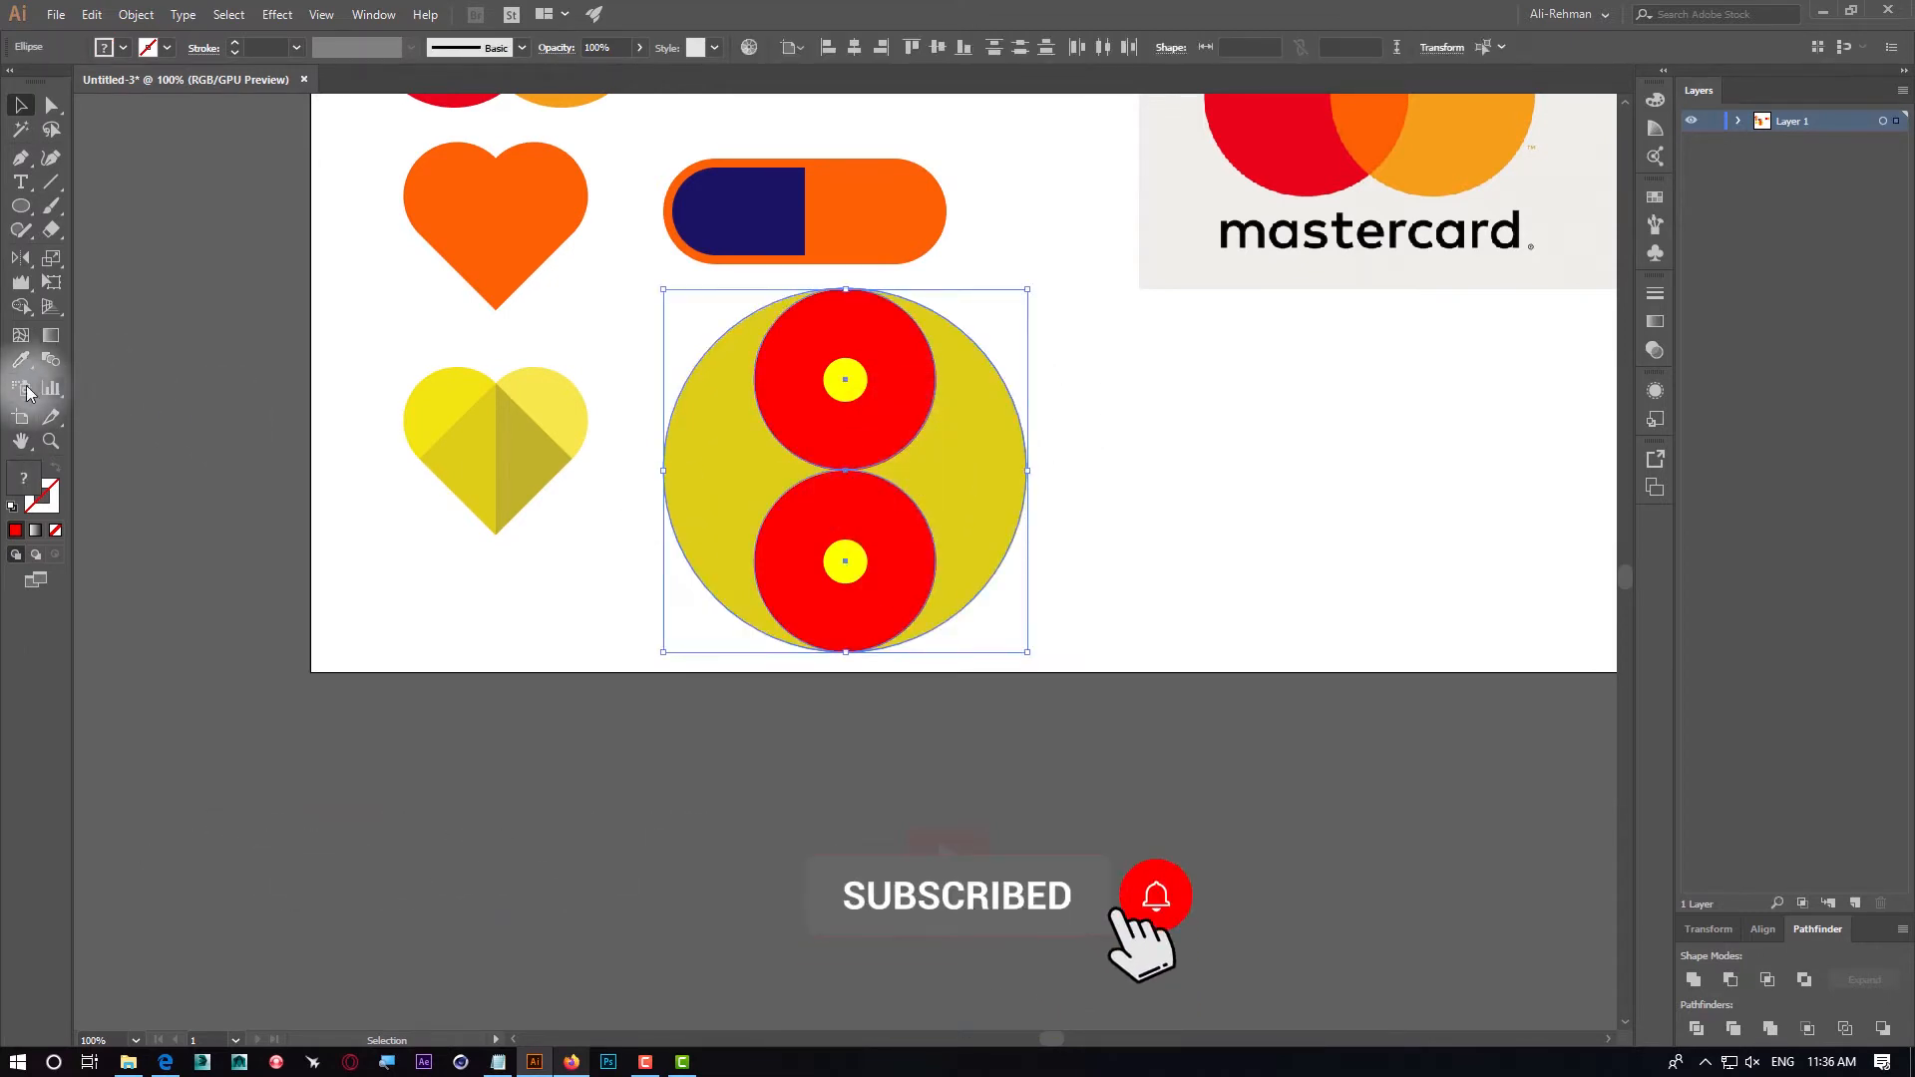
left_click(21, 308)
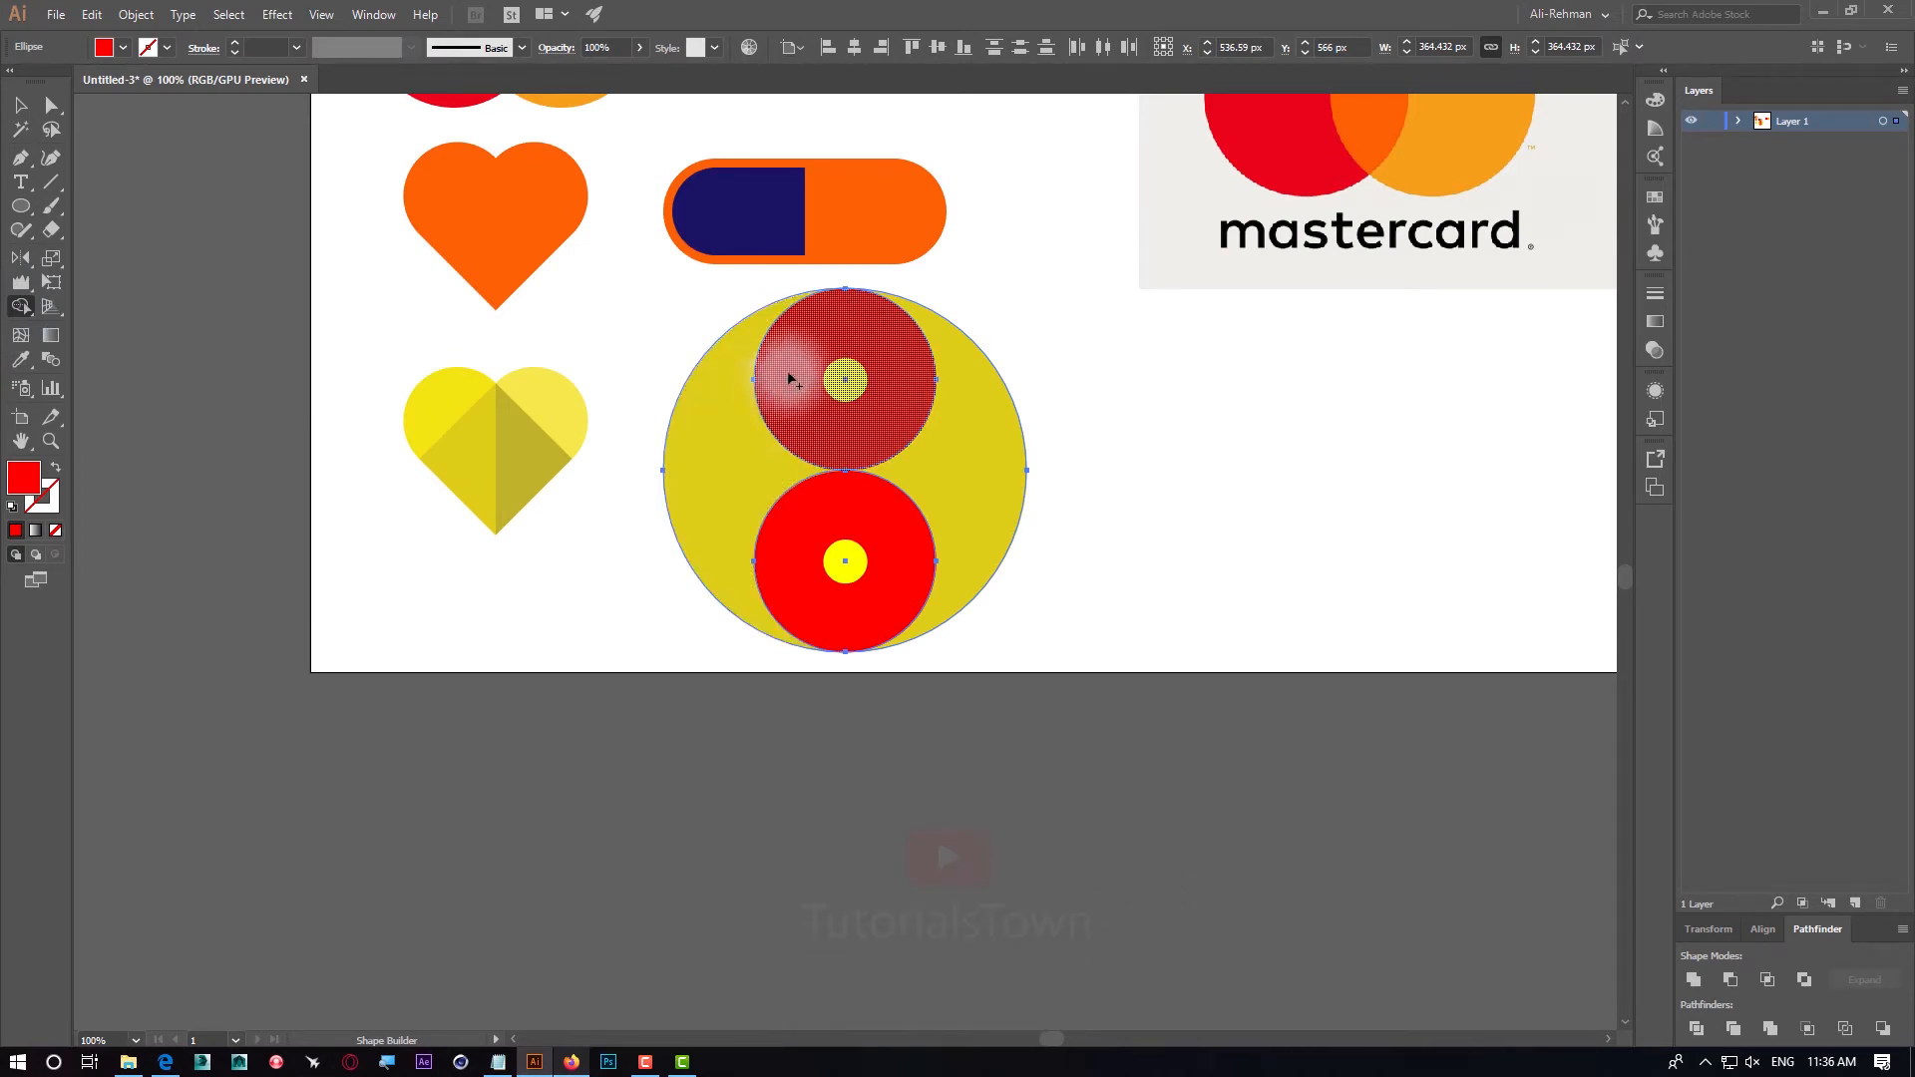
mouse_move(778, 389)
left_mouse_down()
mouse_move(733, 422)
mouse_move(724, 543)
left_mouse_up()
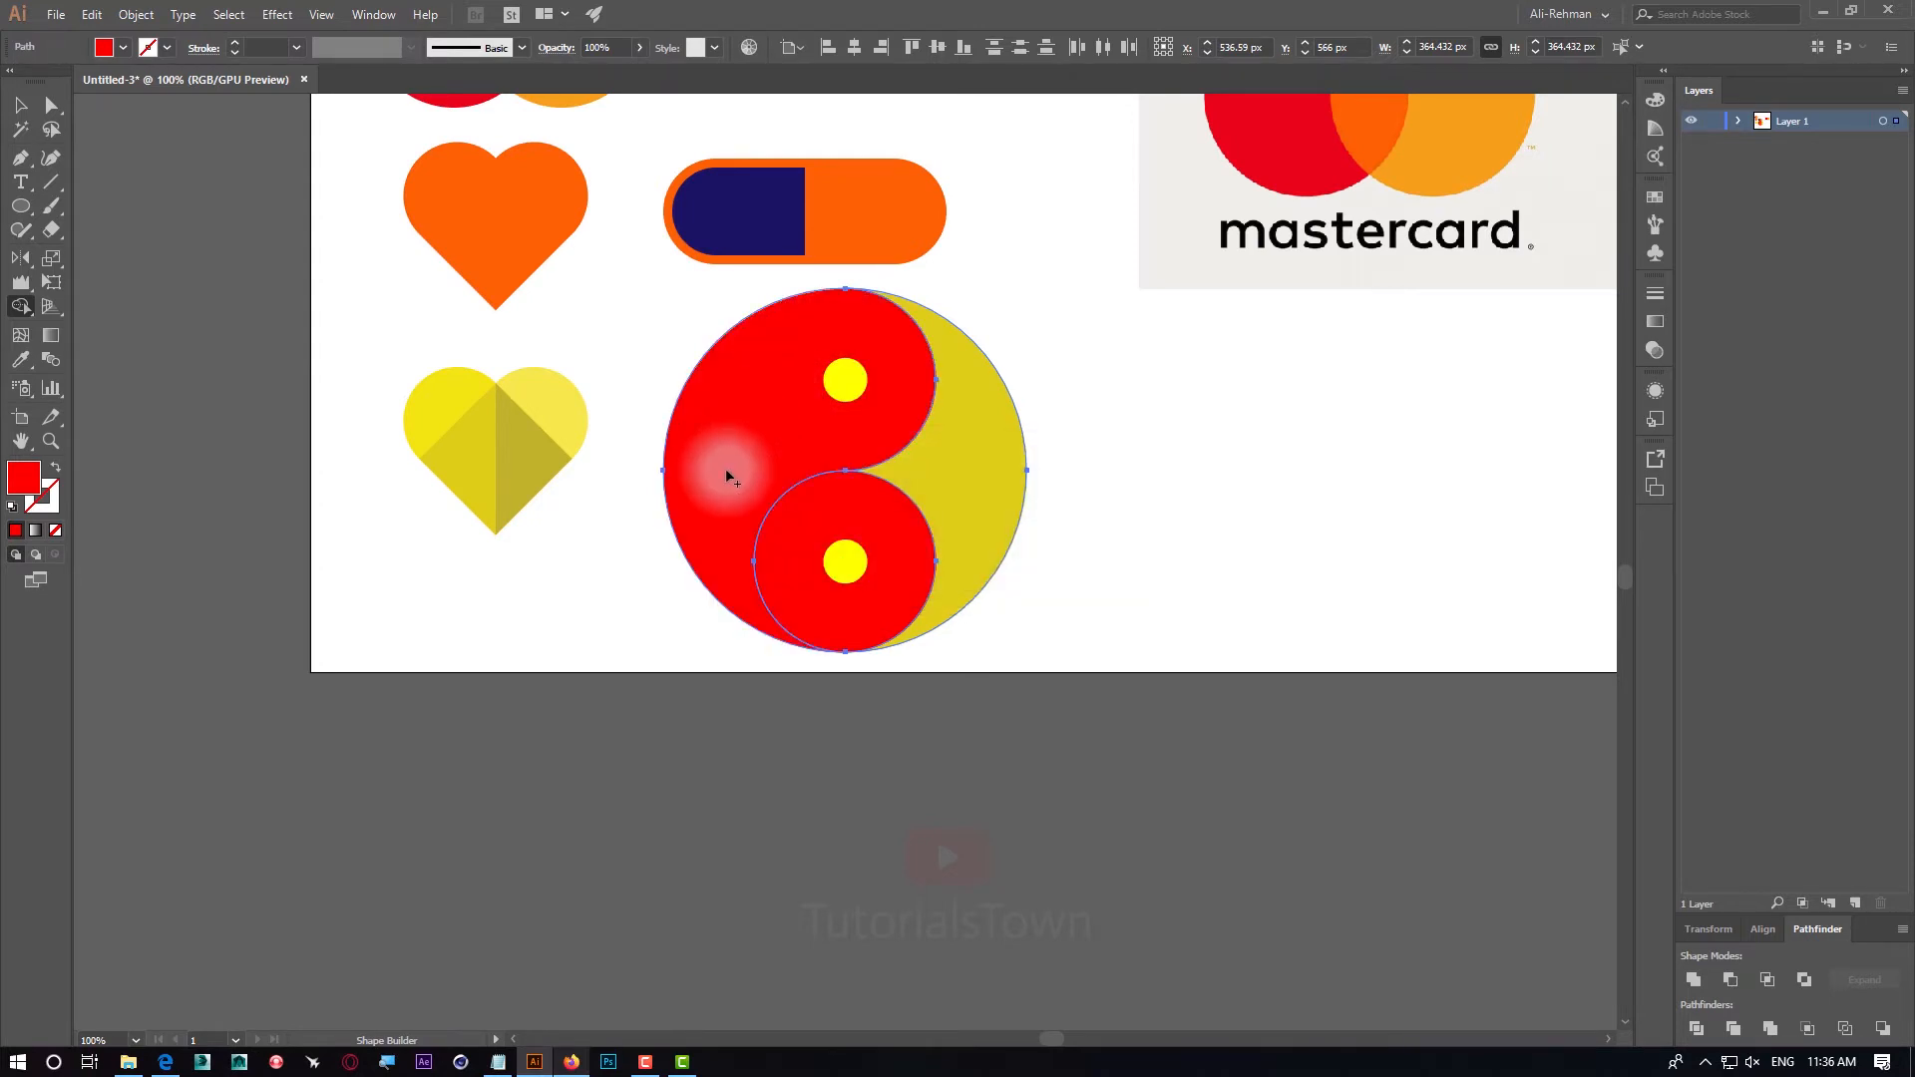
mouse_move(898, 561)
left_mouse_down()
mouse_move(975, 505)
mouse_move(799, 512)
left_mouse_up()
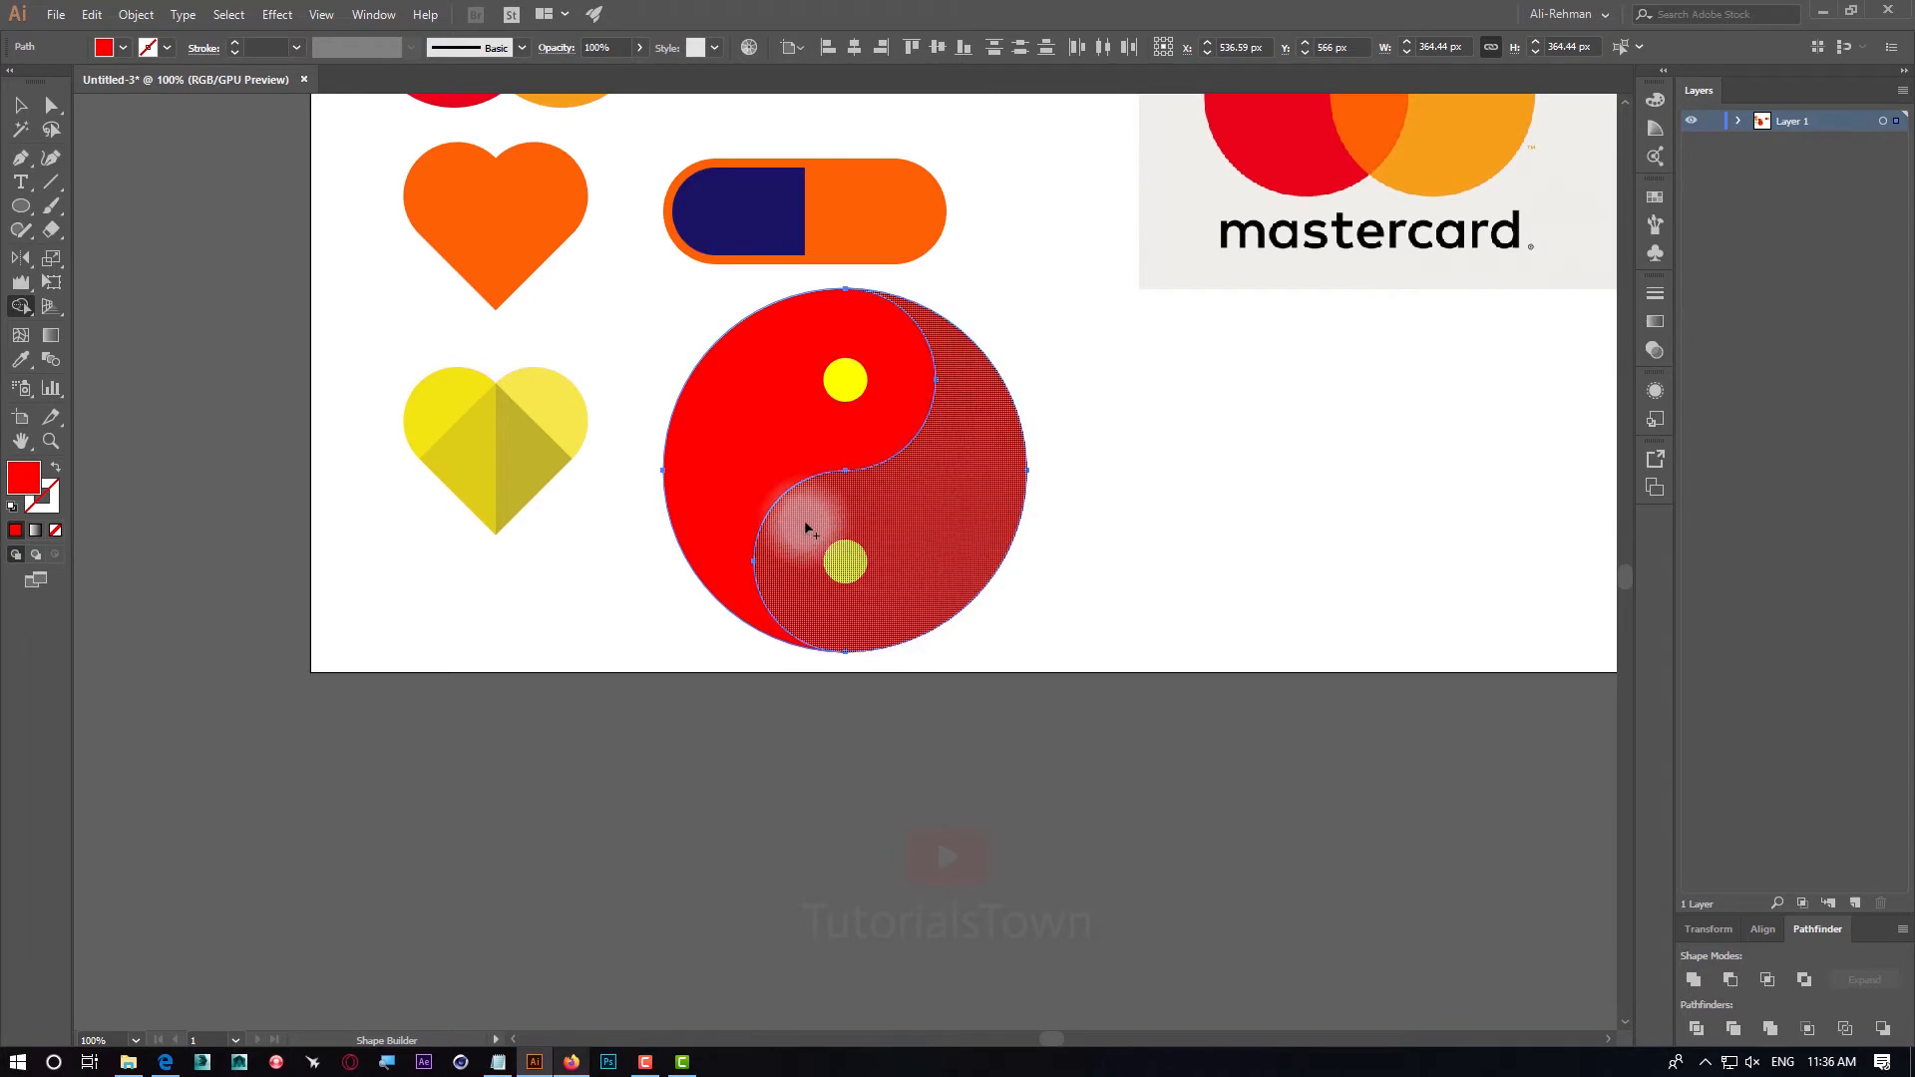
left_click(20, 105)
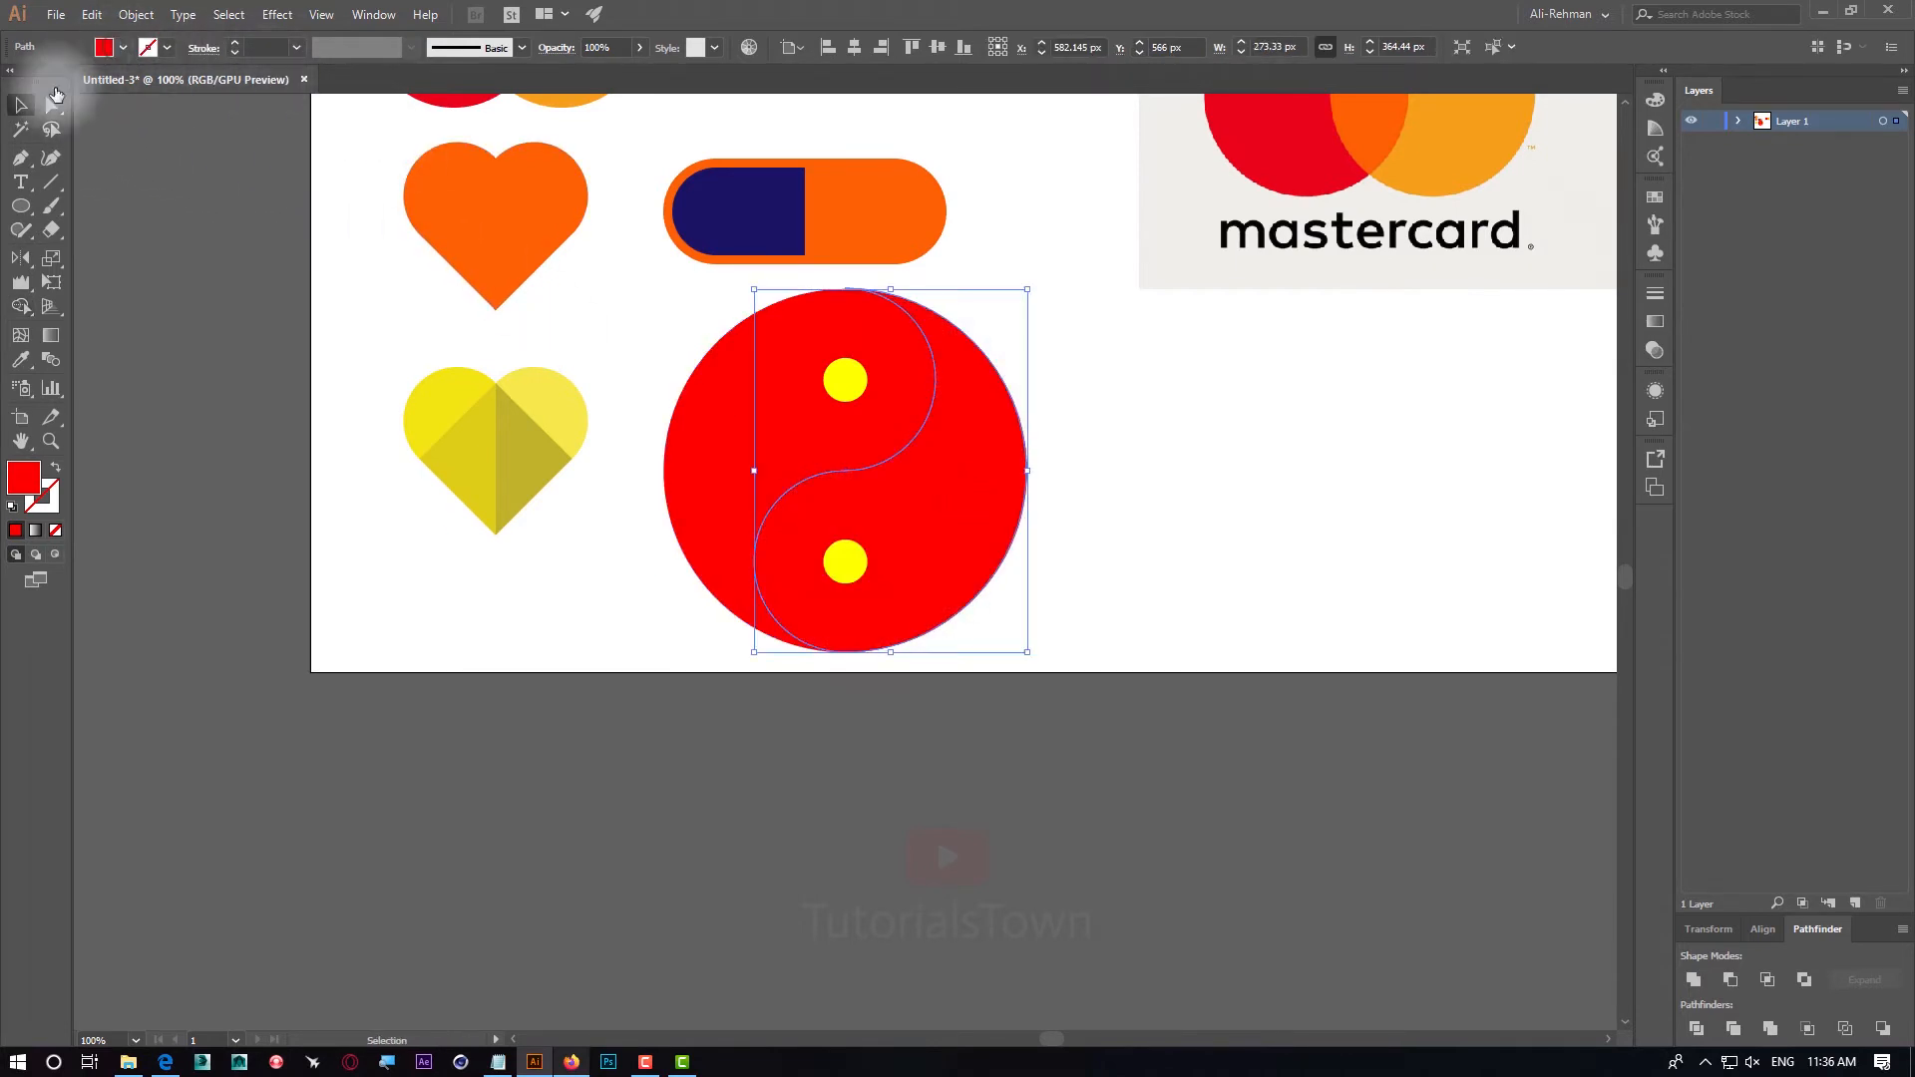
Fill the right half of the yin-yang sign with orange and the left half with light blue
left_click(104, 47)
left_click(82, 83)
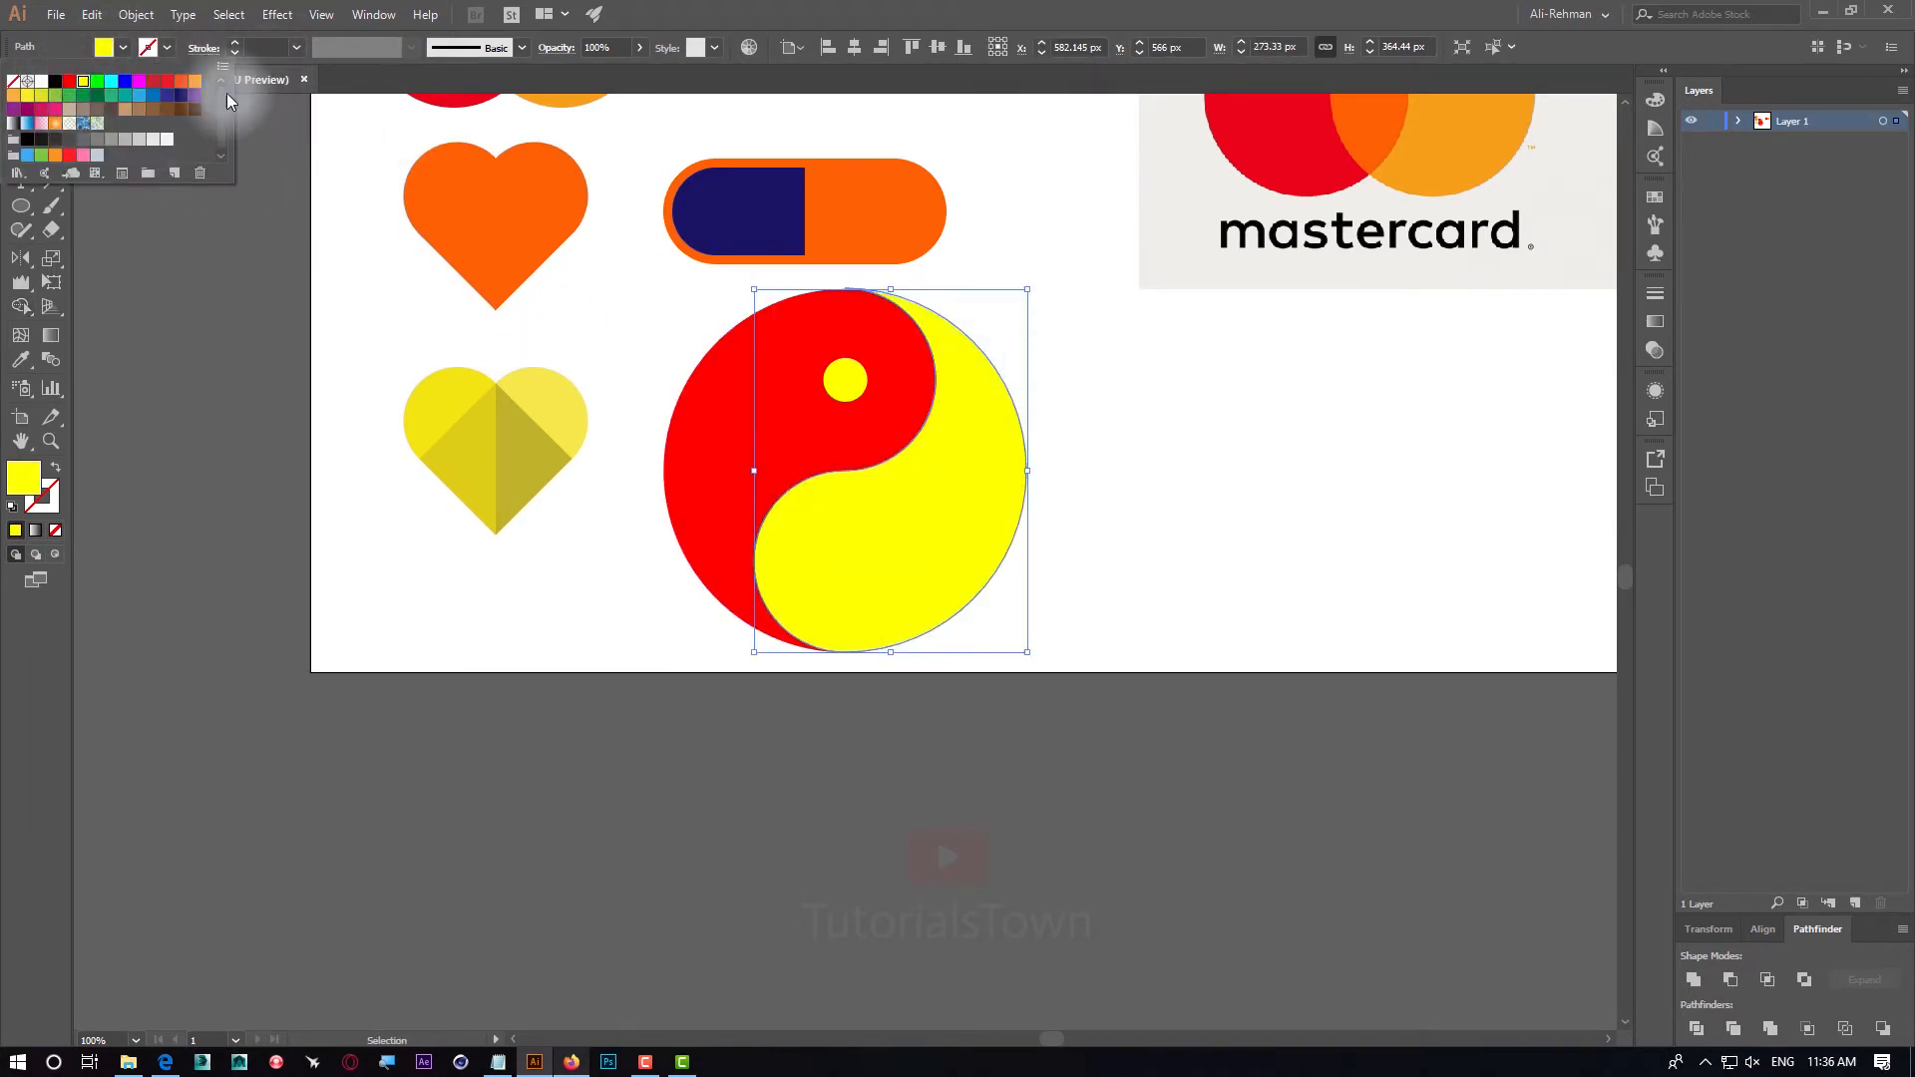
left_click(195, 82)
left_click(706, 457)
left_click(104, 47)
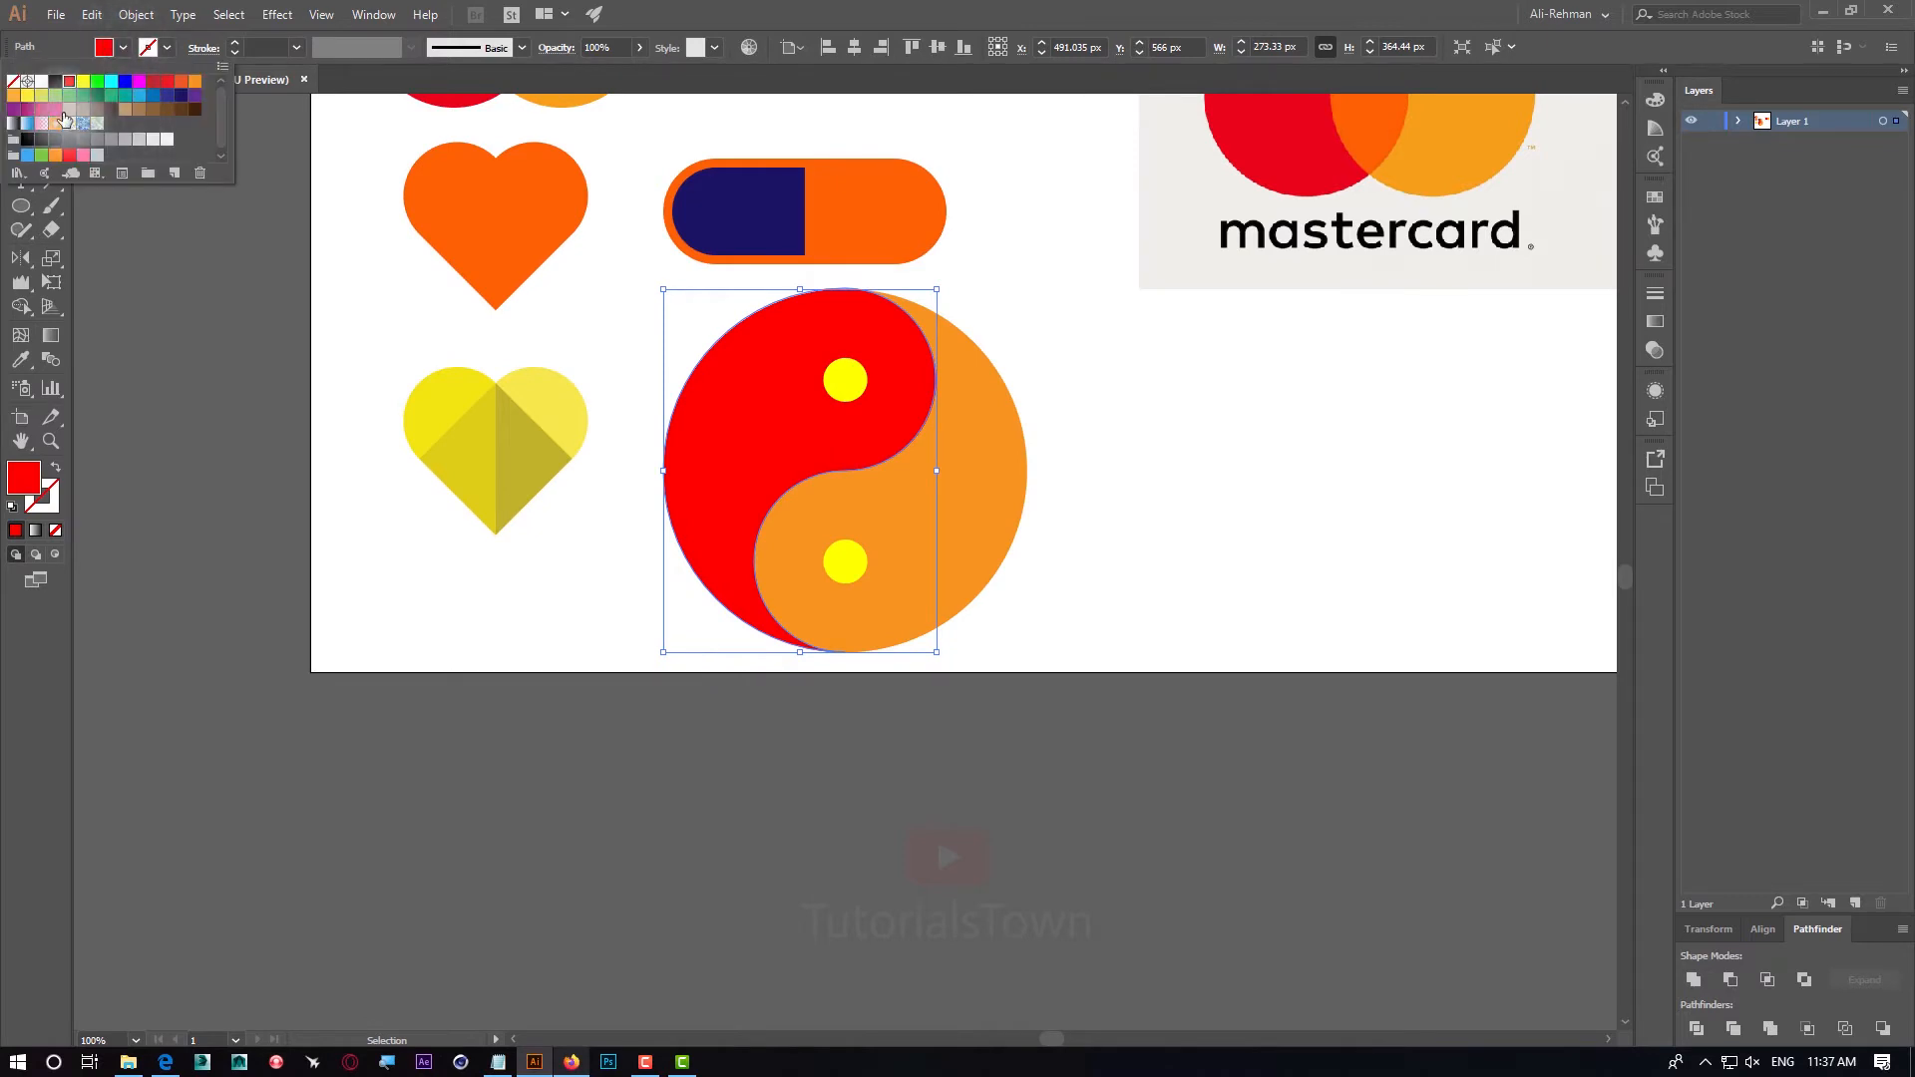
left_click(116, 82)
Recolour the lower dot with the left half's blue and the upper dot with the right half's orange, using the Eyedropper
left_click(846, 561)
key("i")
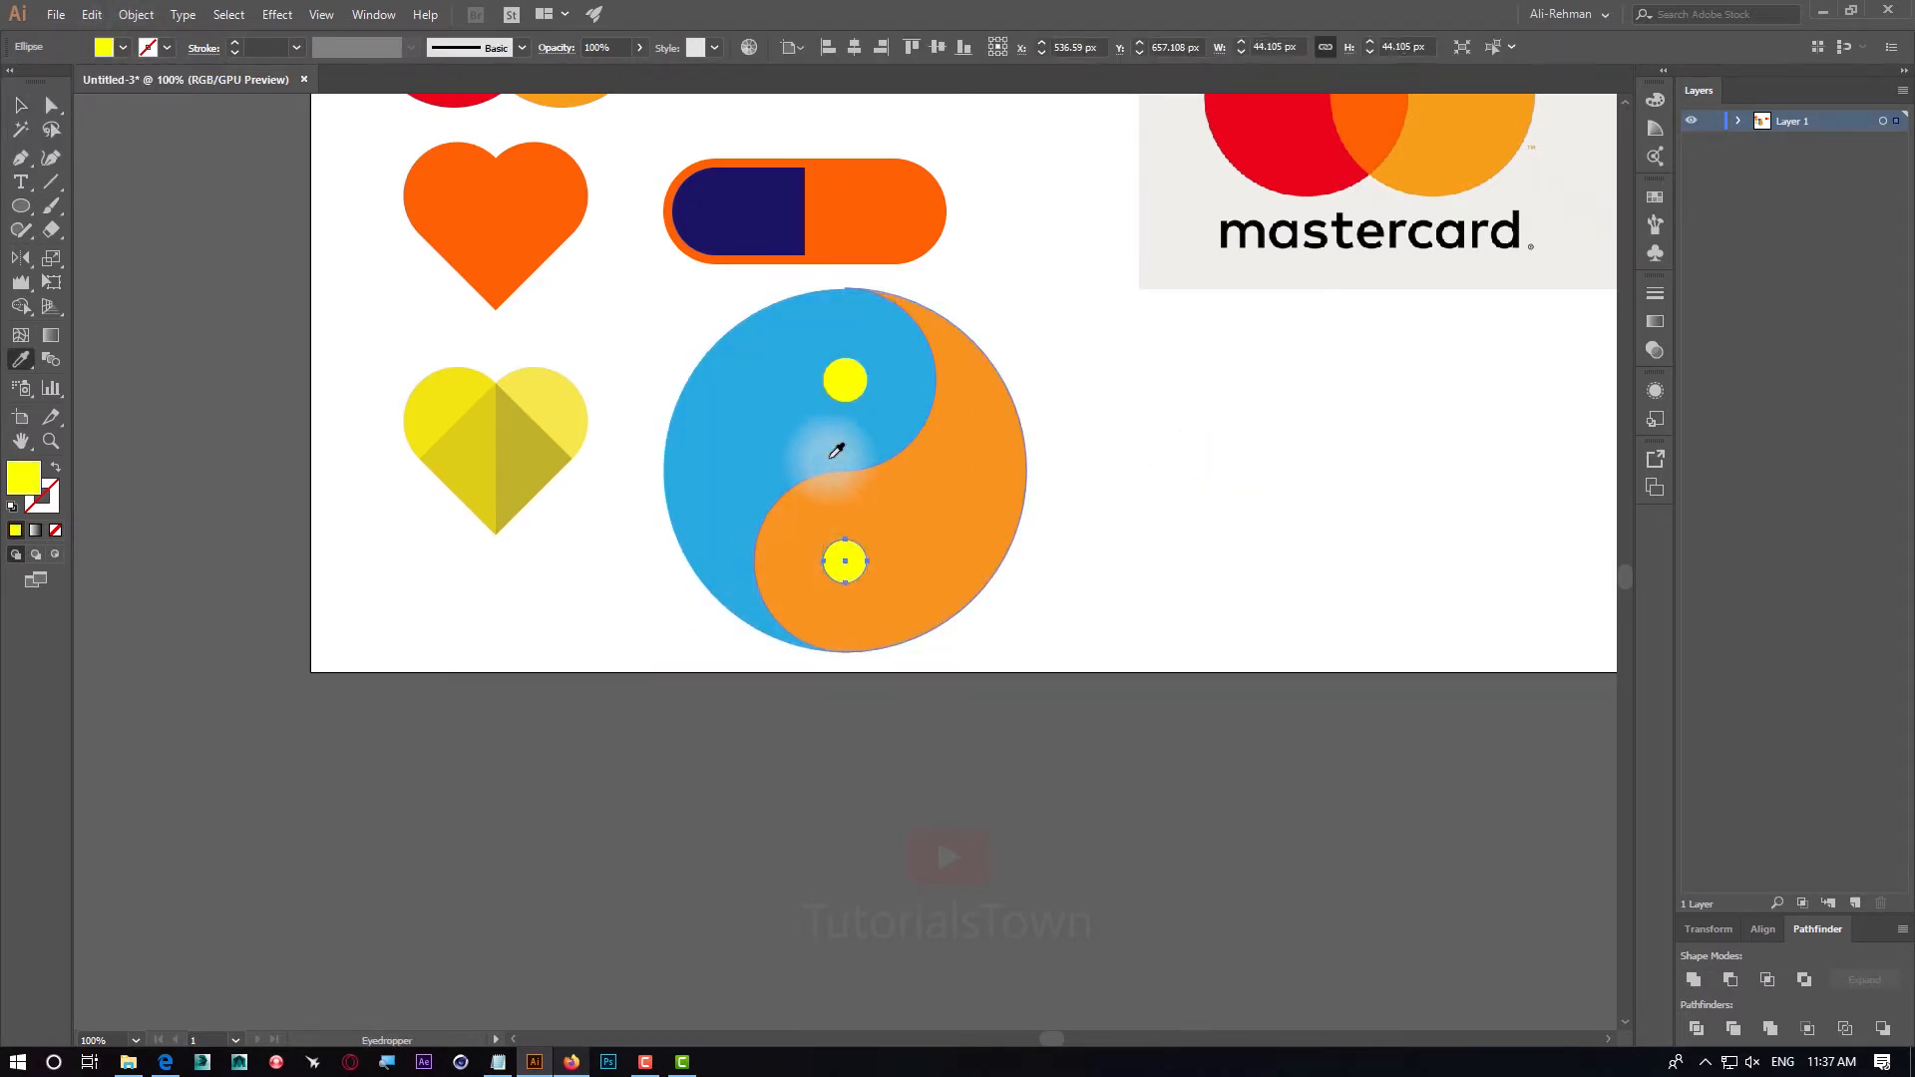
left_click(783, 384)
left_click(859, 379, "ctrl")
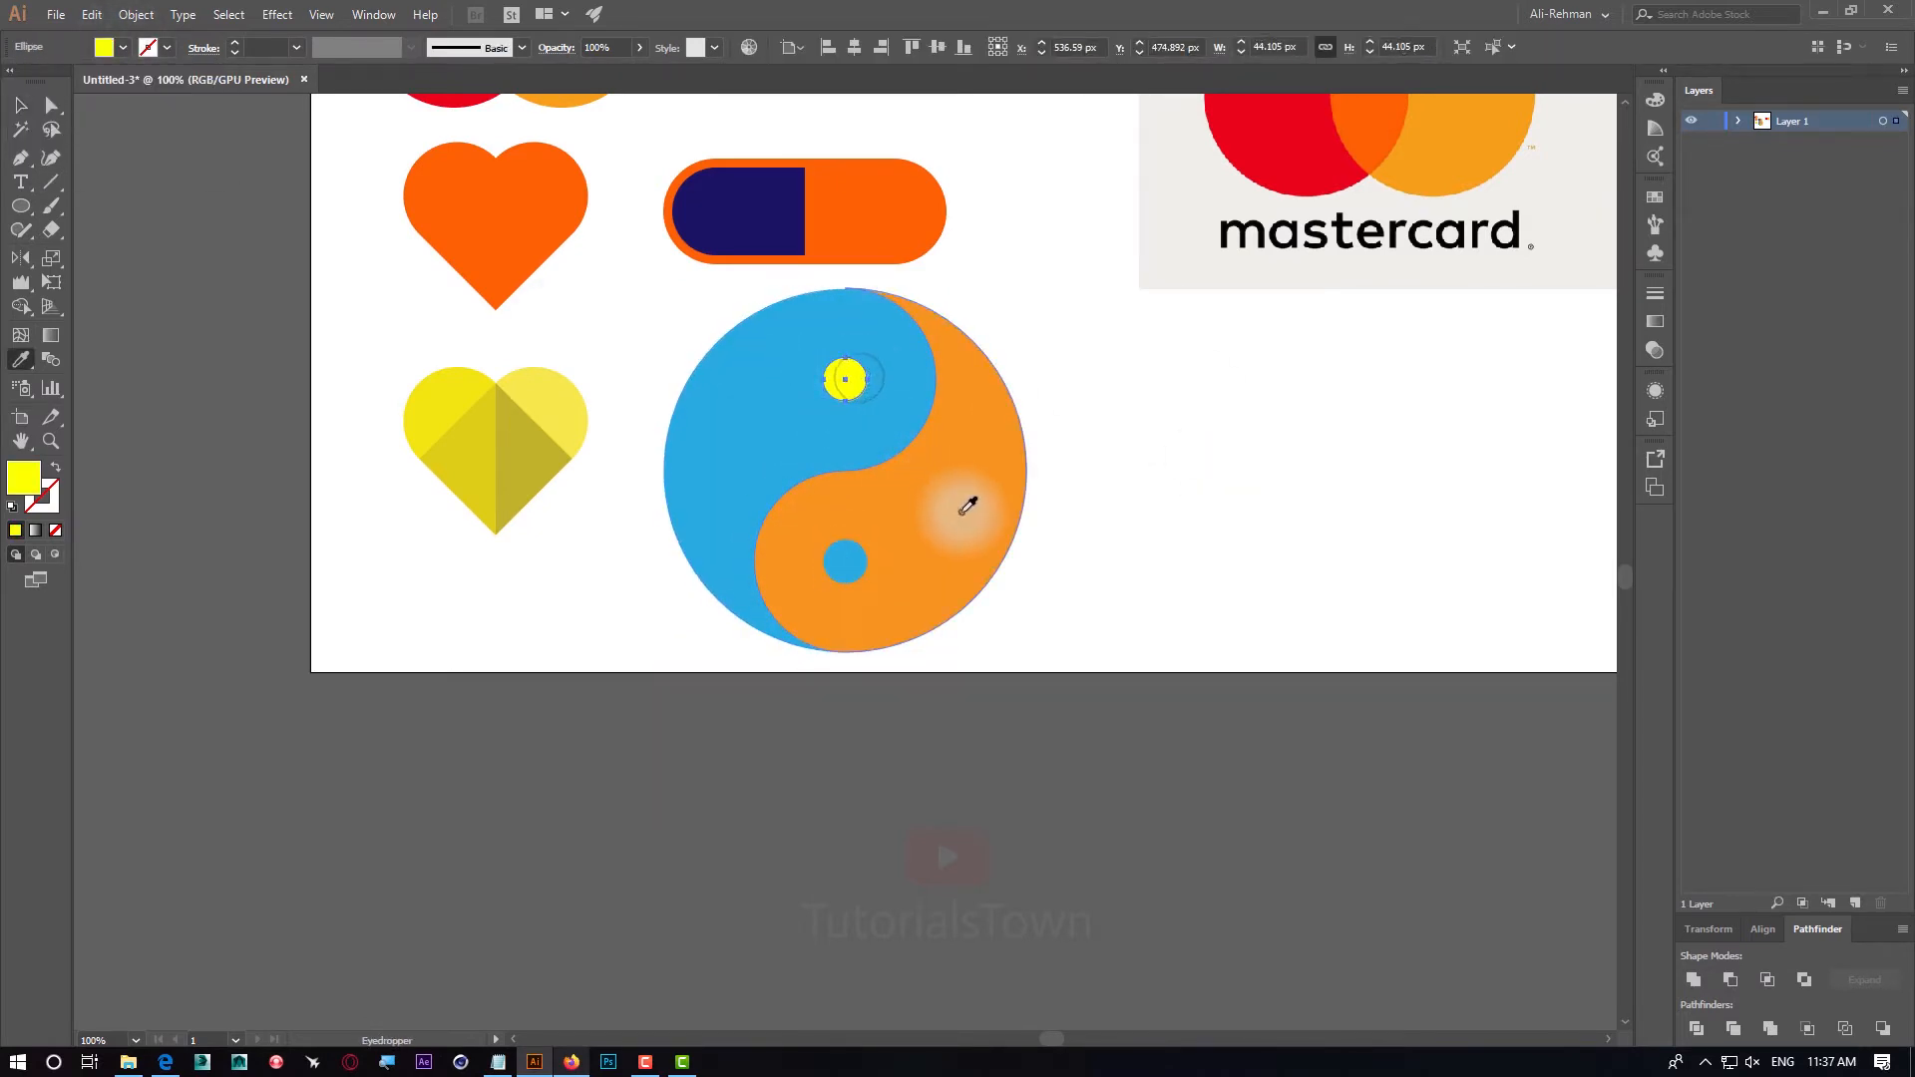
left_click(962, 511)
left_click(1234, 550, "ctrl")
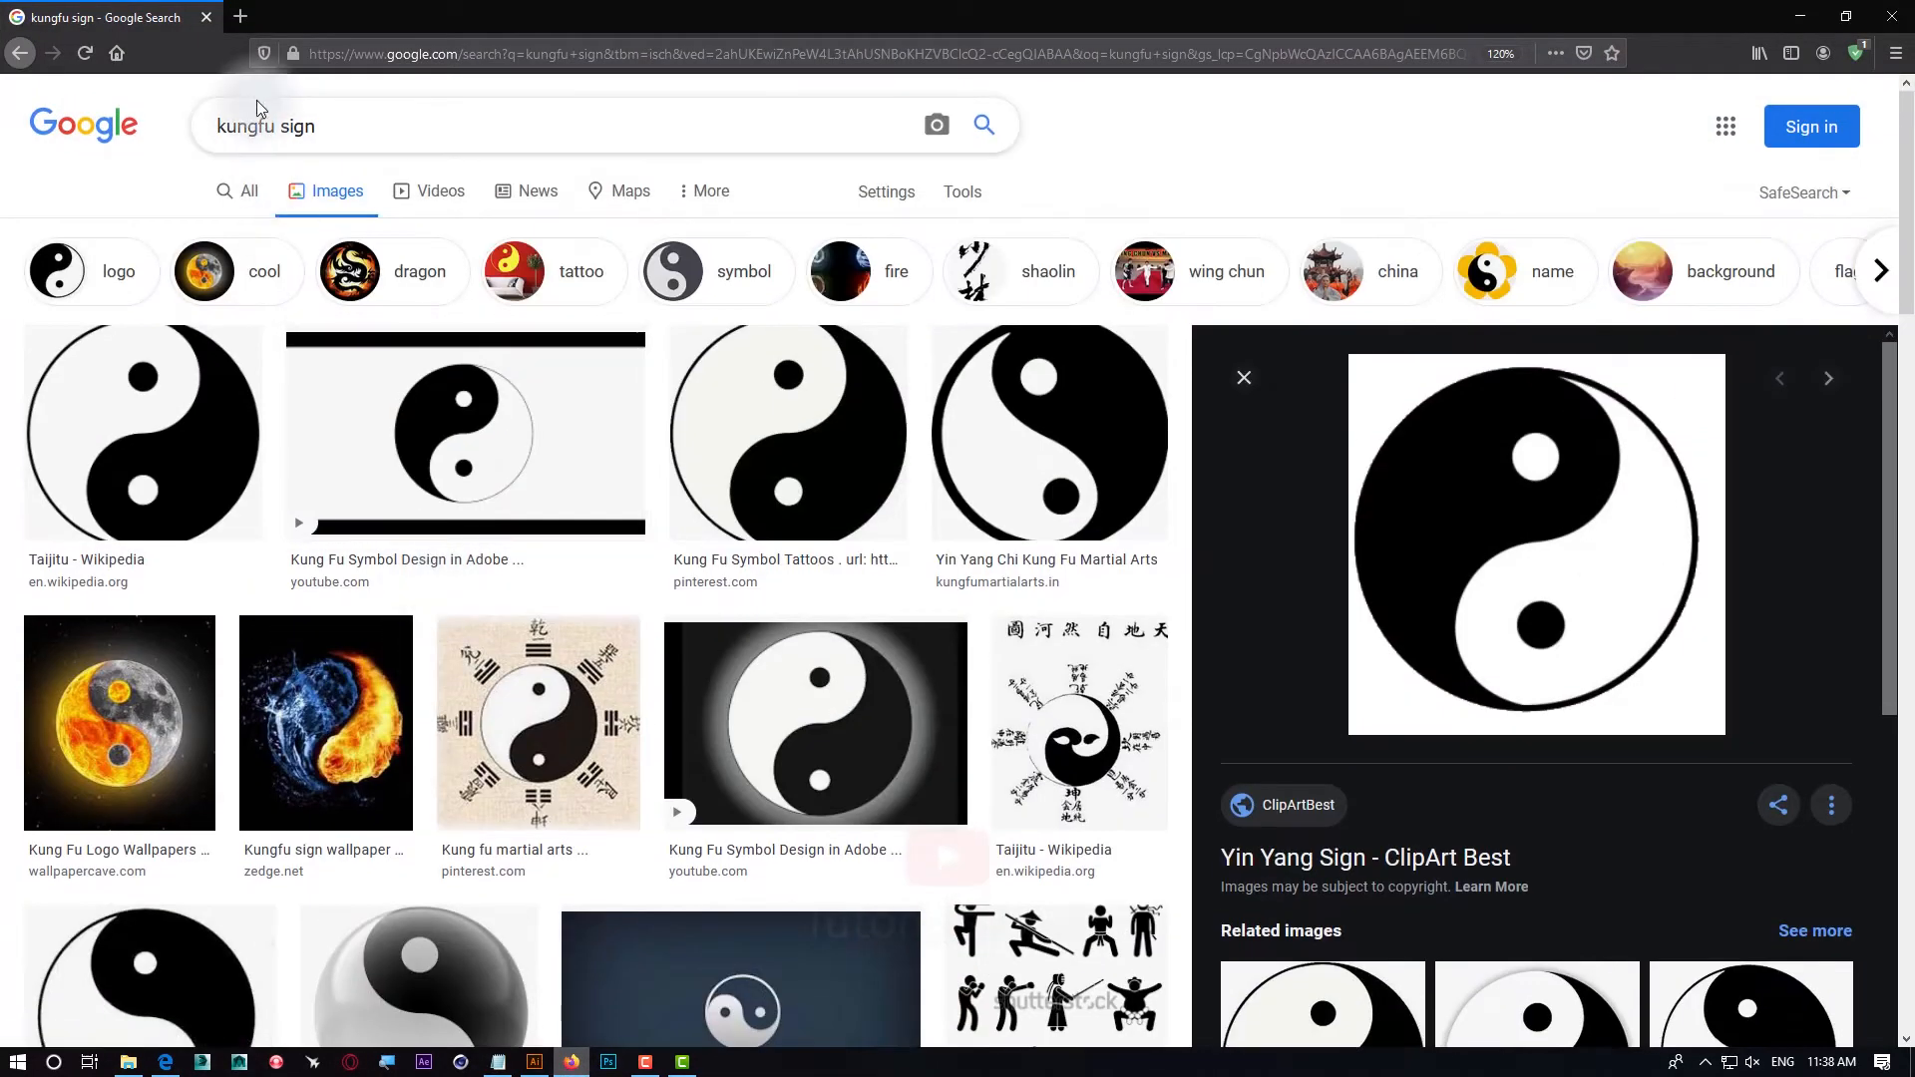
Search Google Images in the browser for "one drive logo"
left_click_drag(276, 121, 135, 131)
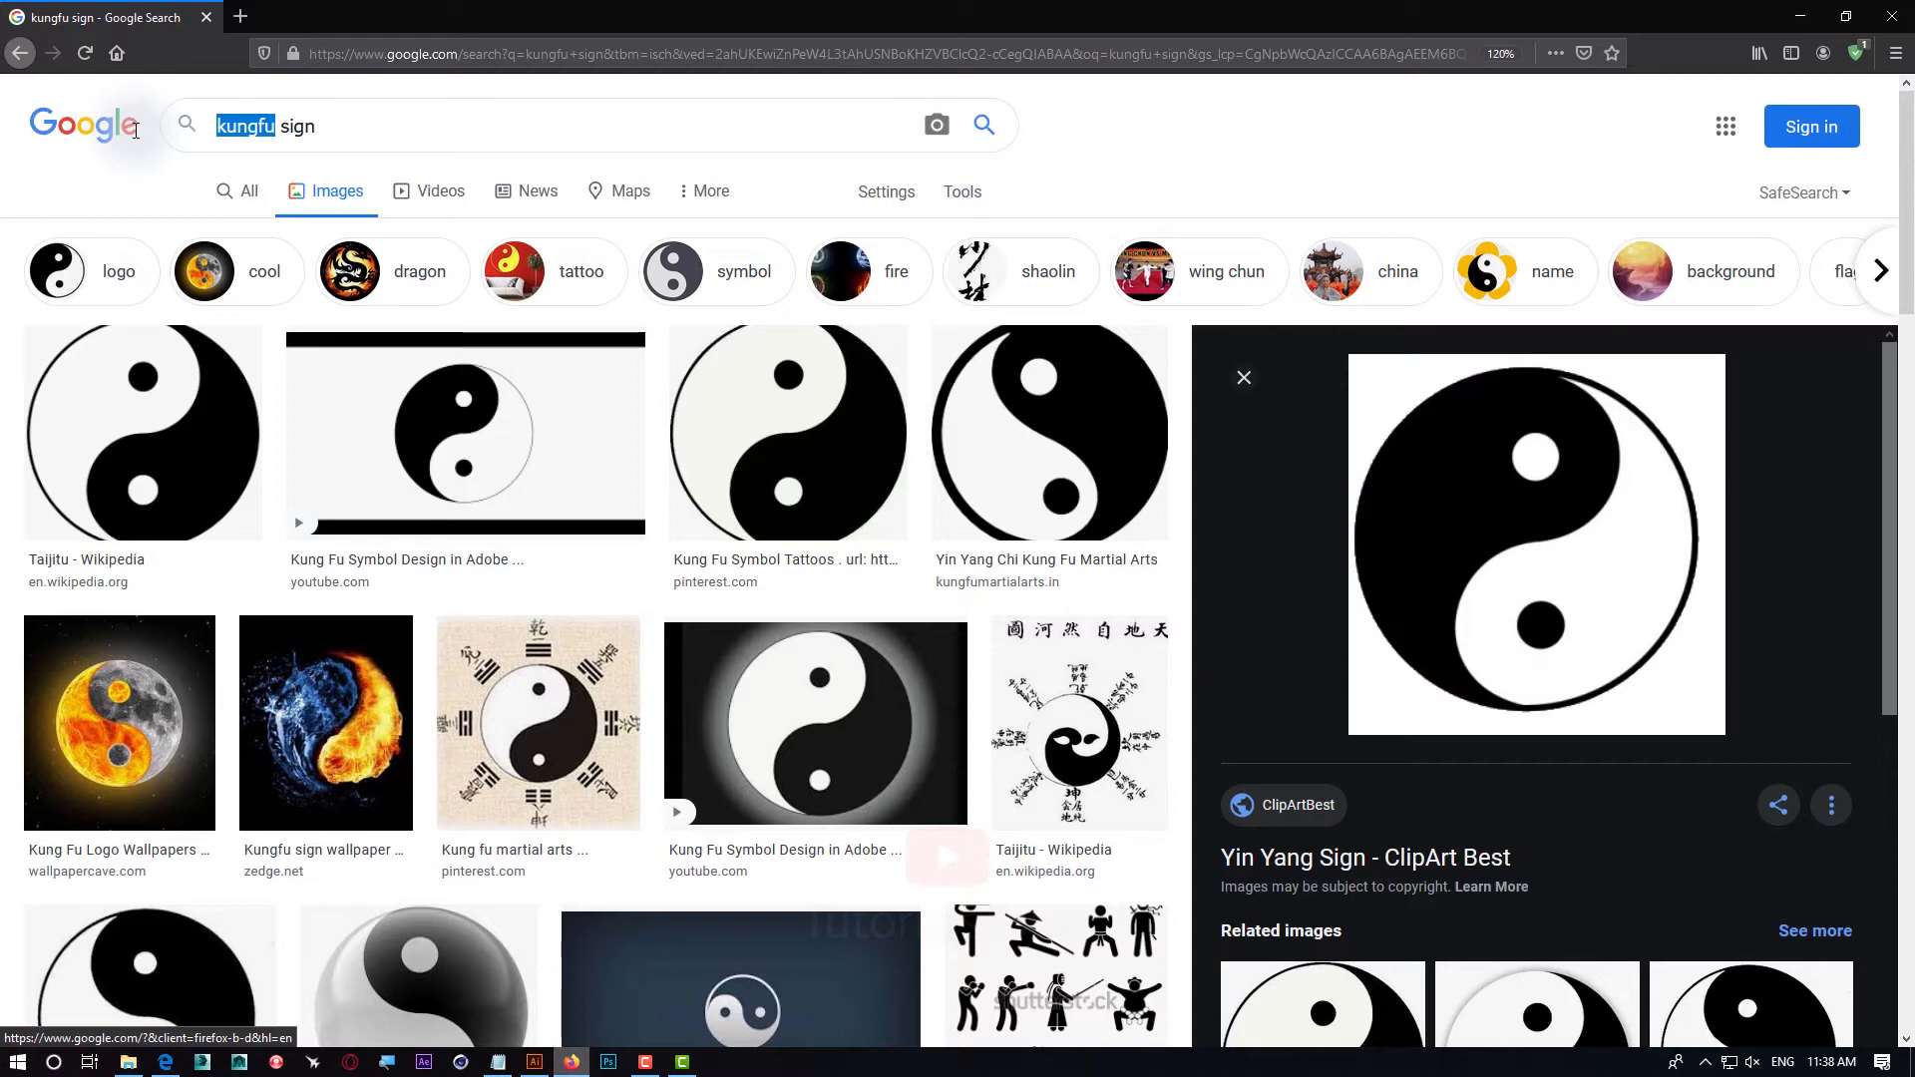
type("one drive")
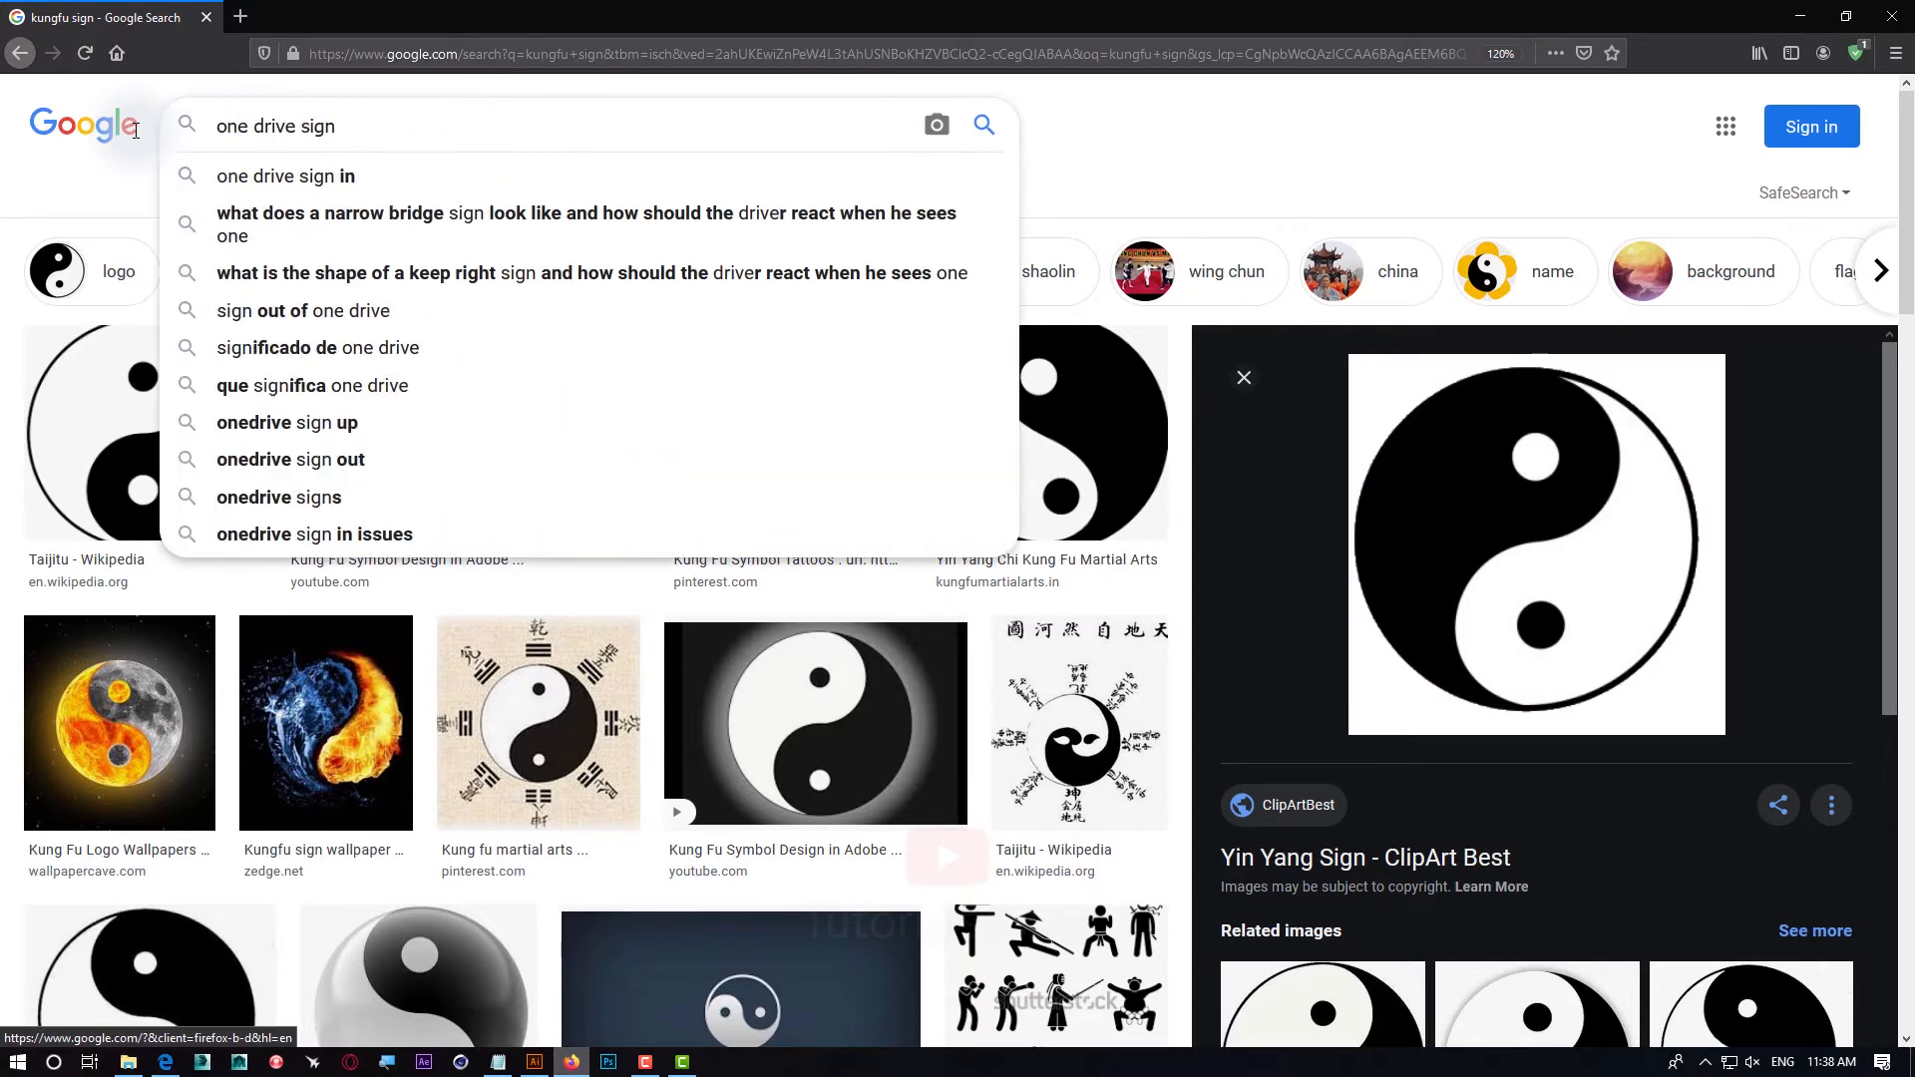
key("BackSpace")
key("BackSpace")
key("BackSpace")
key("BackSpace")
type("logo")
key("Return")
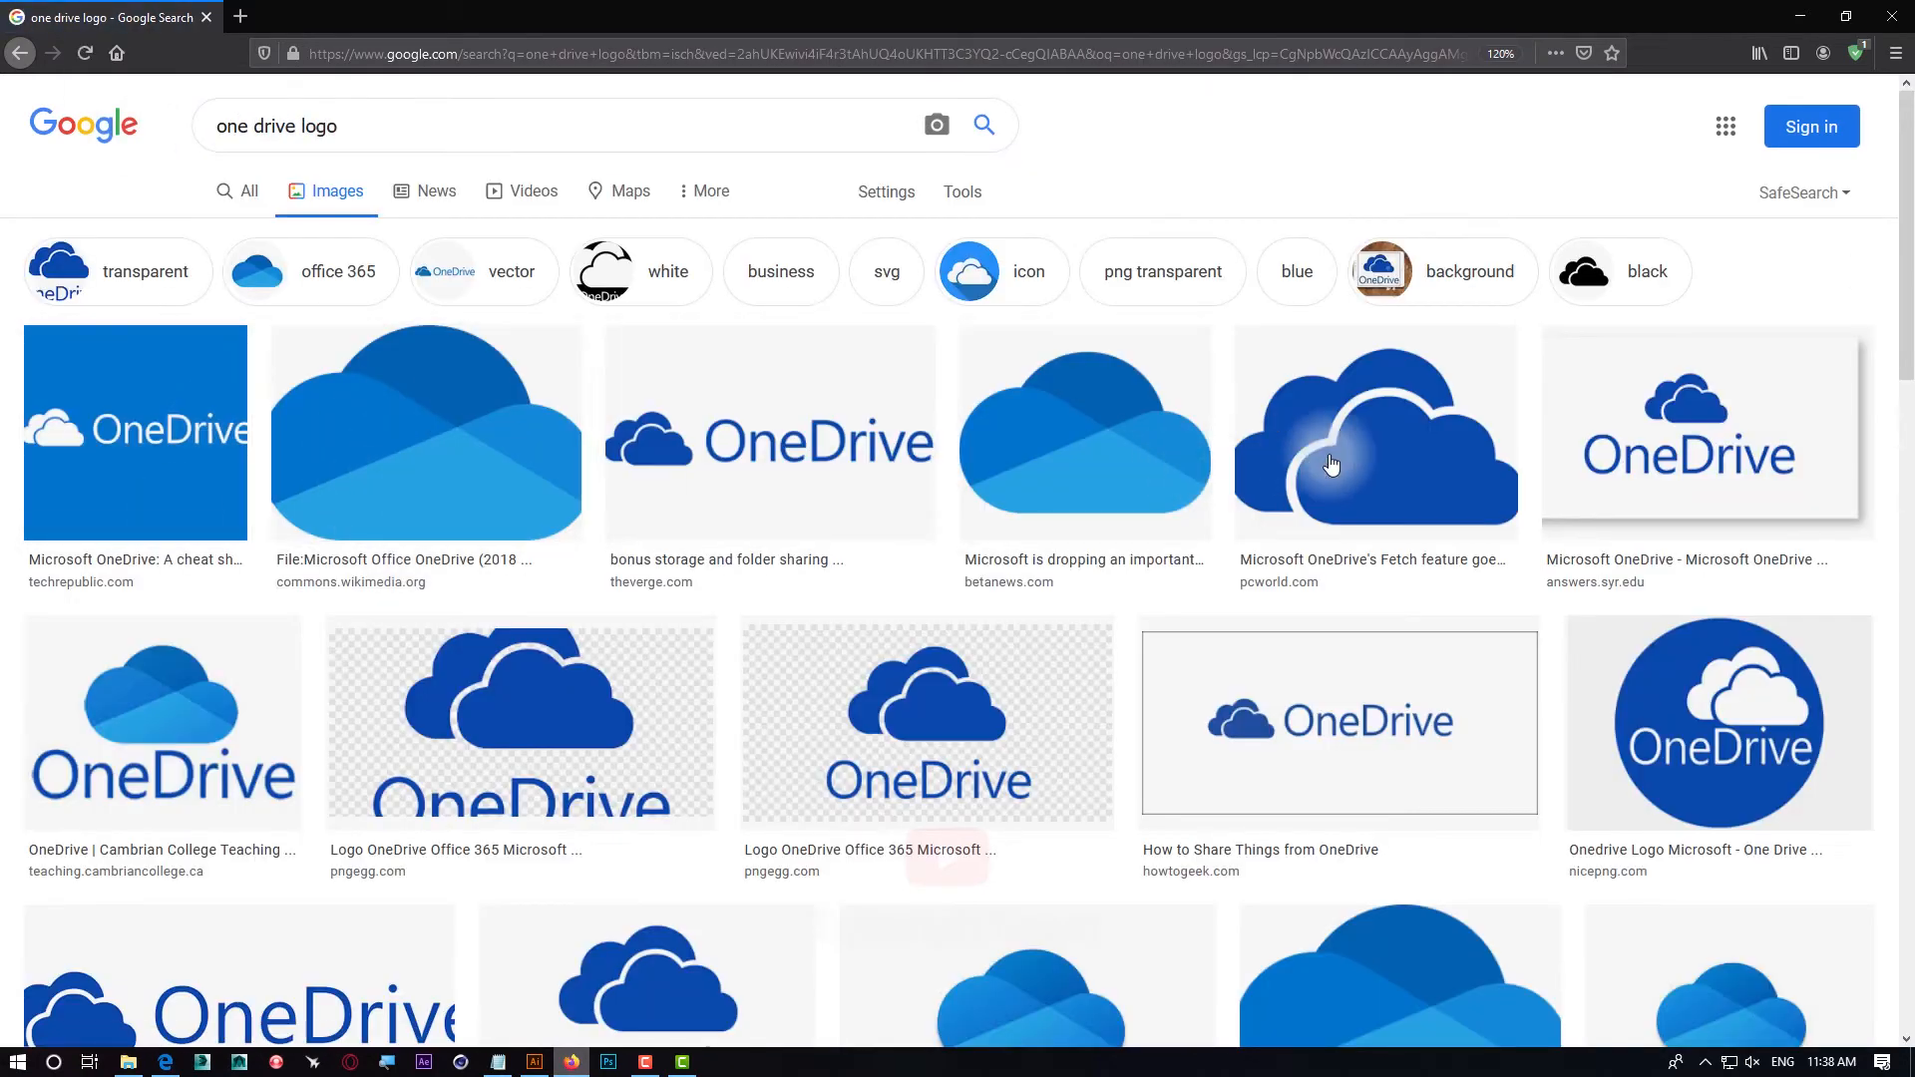
Copy the PCWorld image of the blue two-cloud OneDrive logo and paste it into the Illustrator document
left_click(1382, 448)
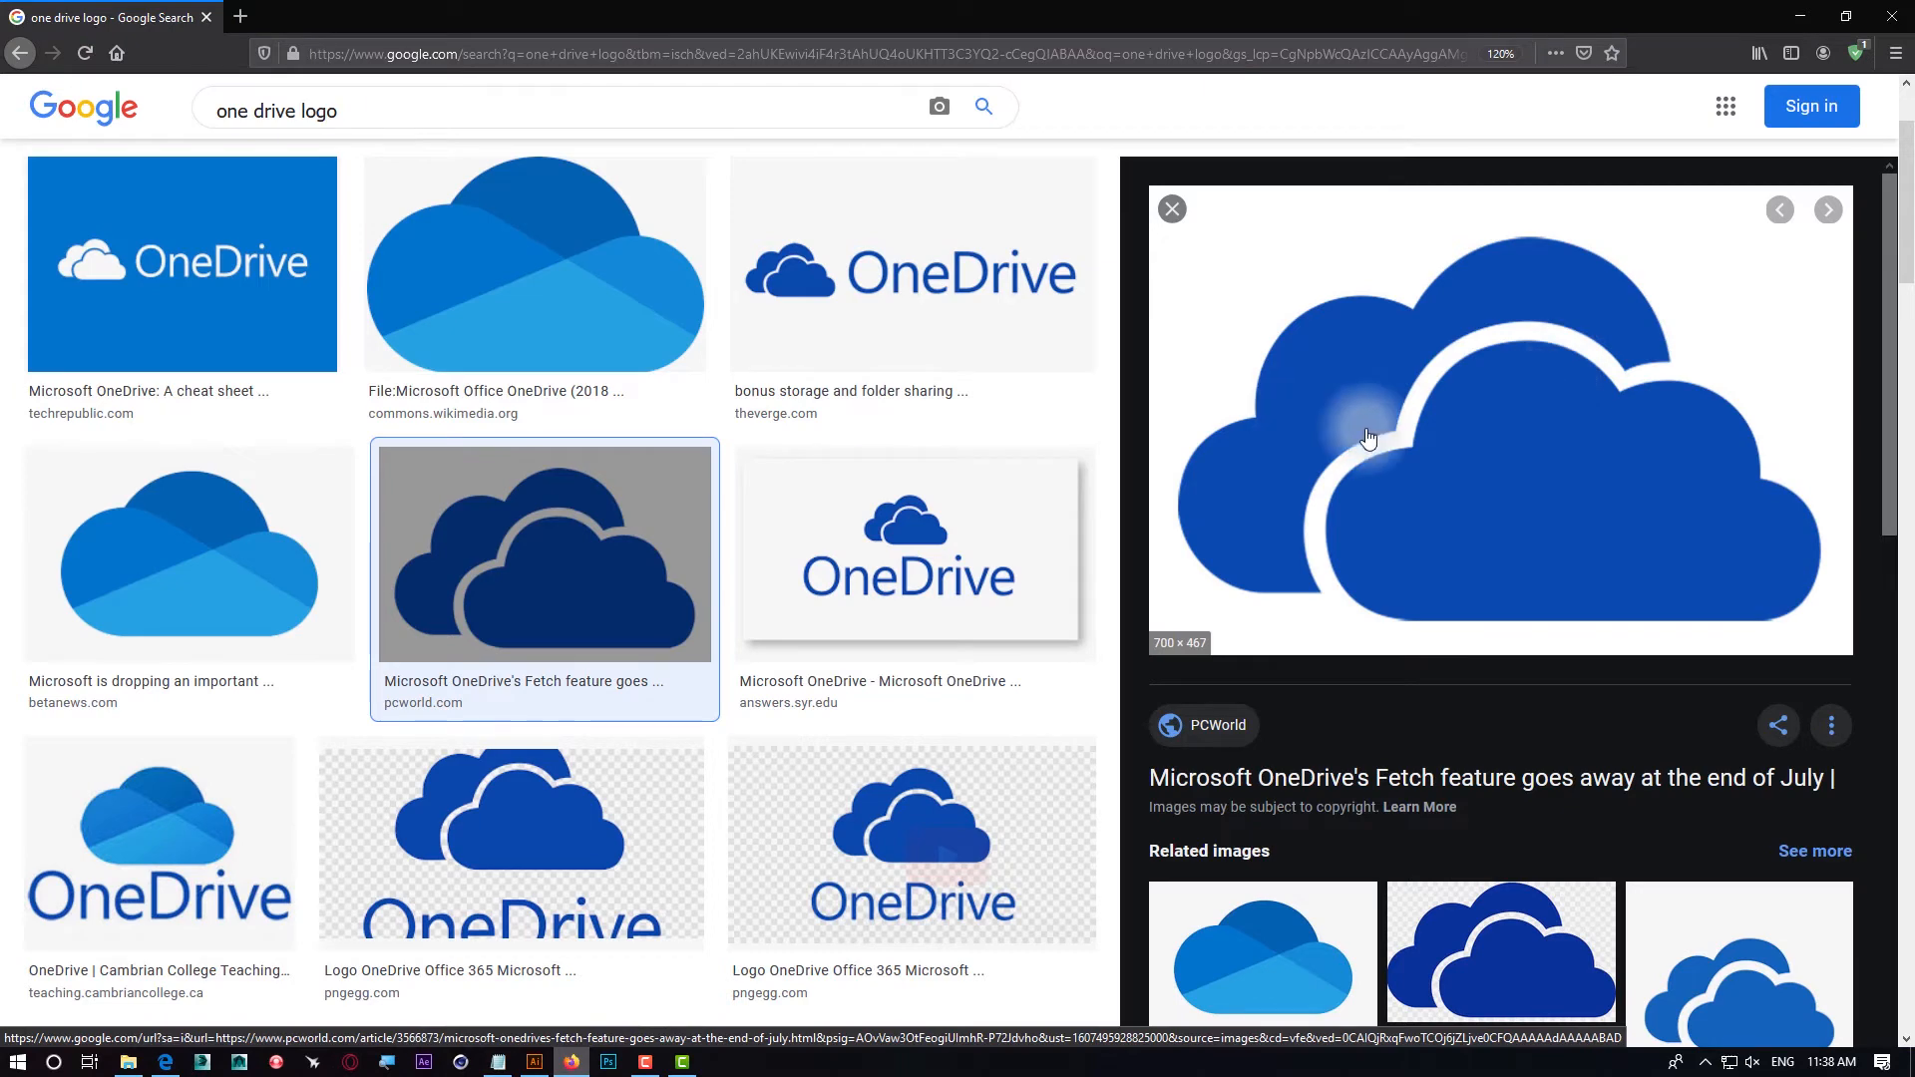
right_click(1294, 412)
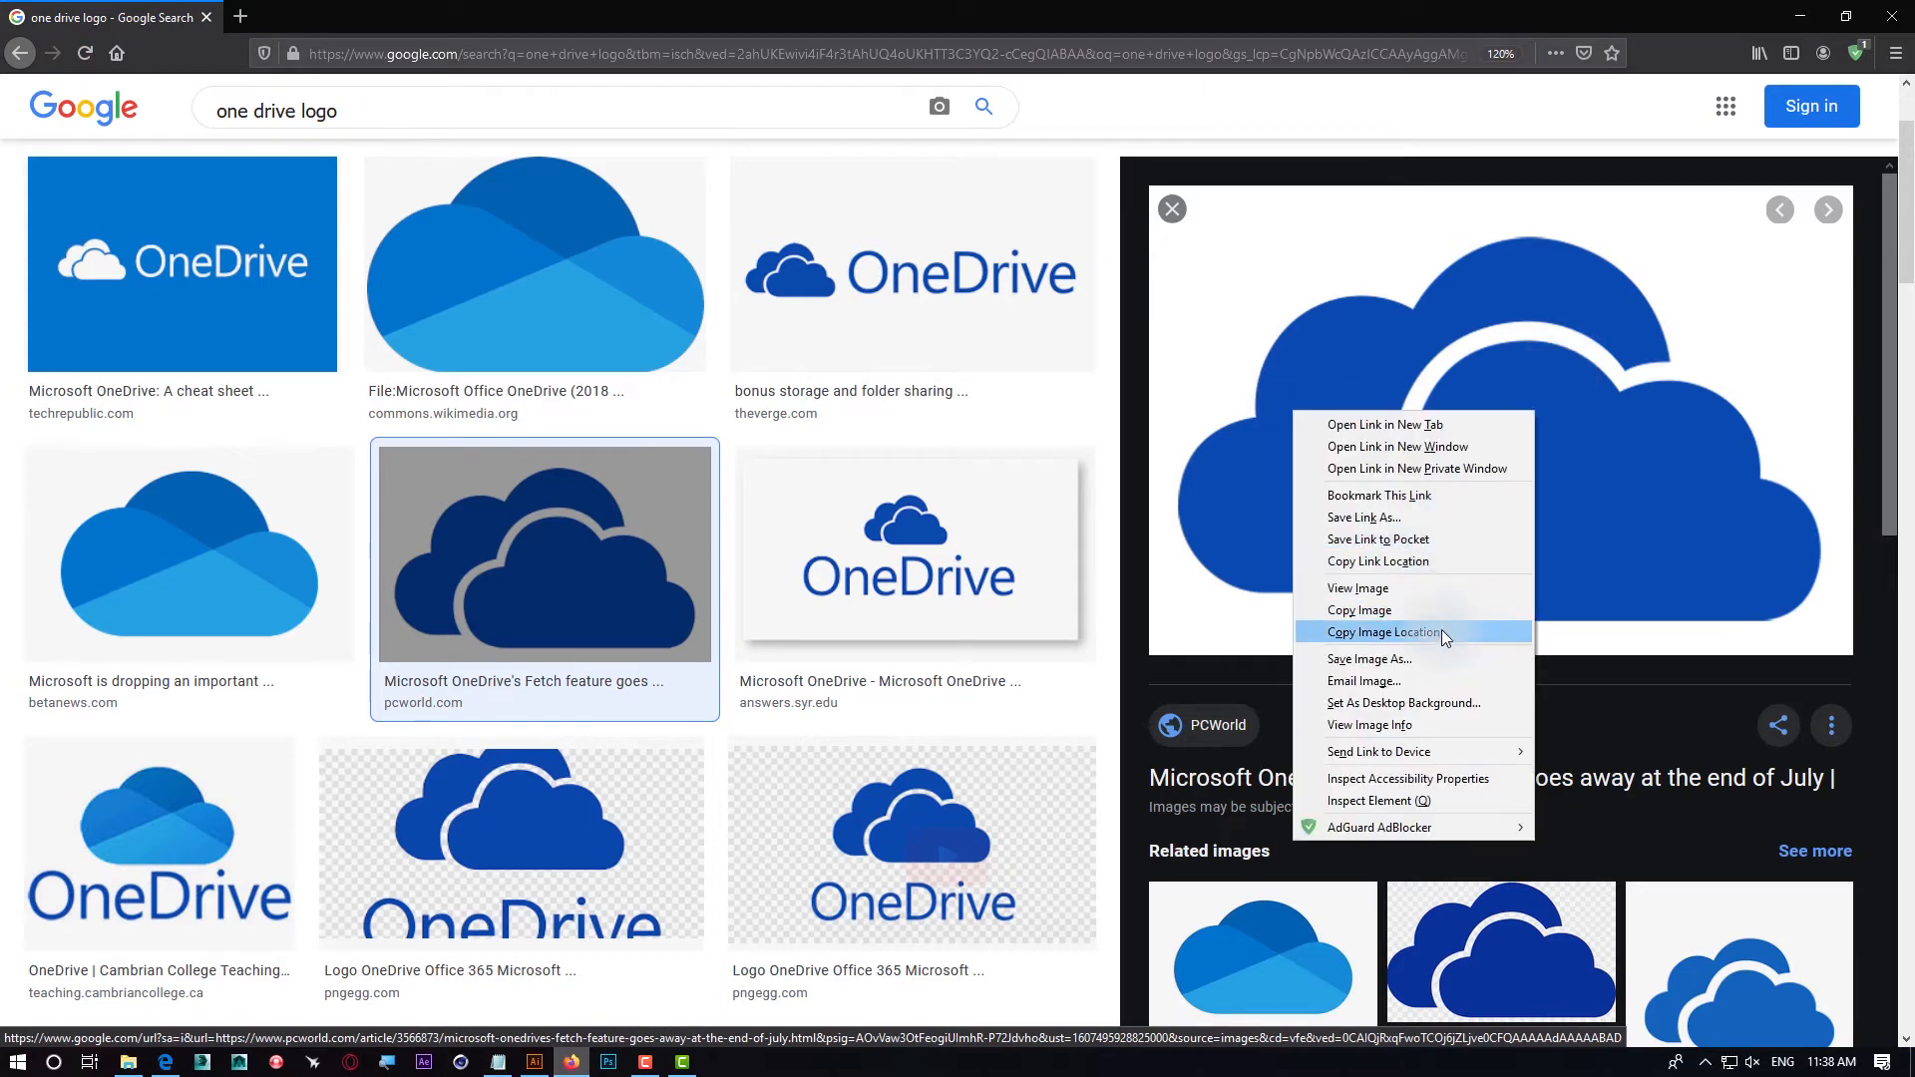
left_click(1357, 612)
left_click(534, 1064)
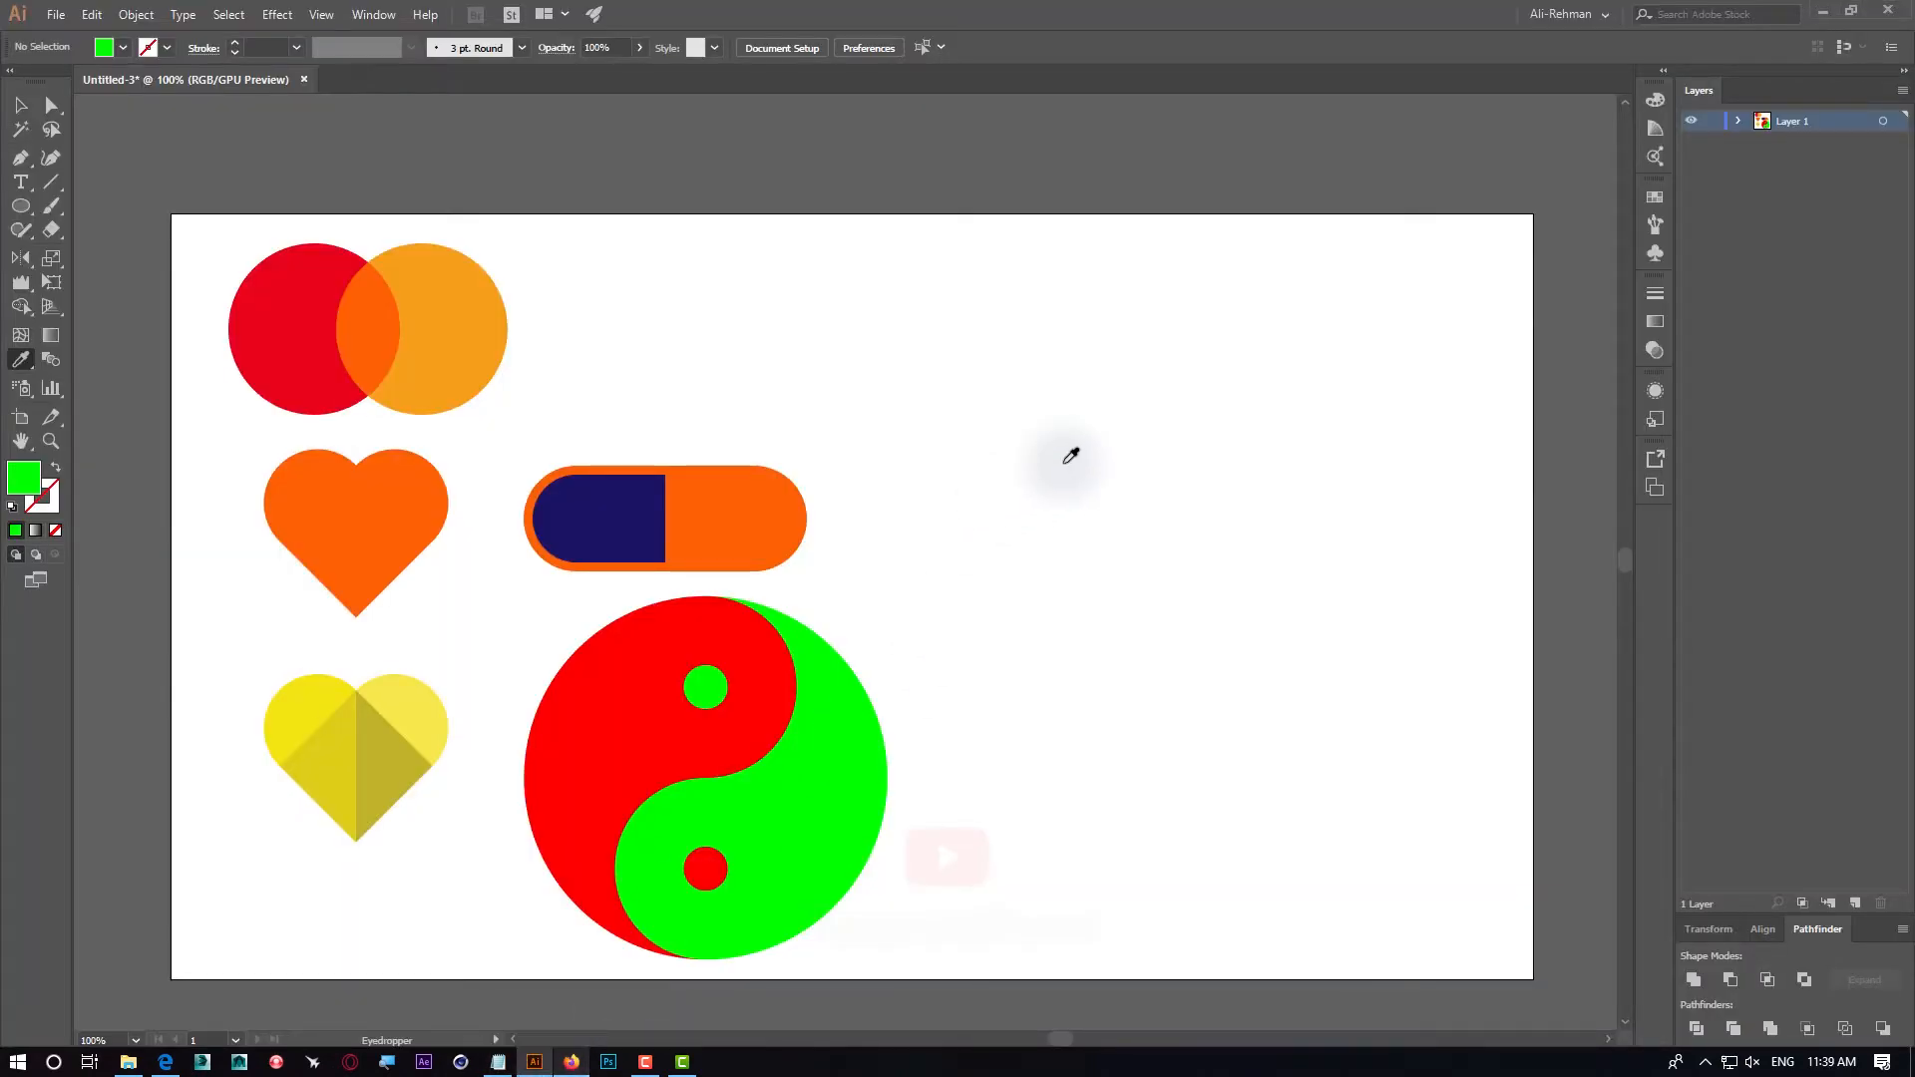
key("ctrl+v")
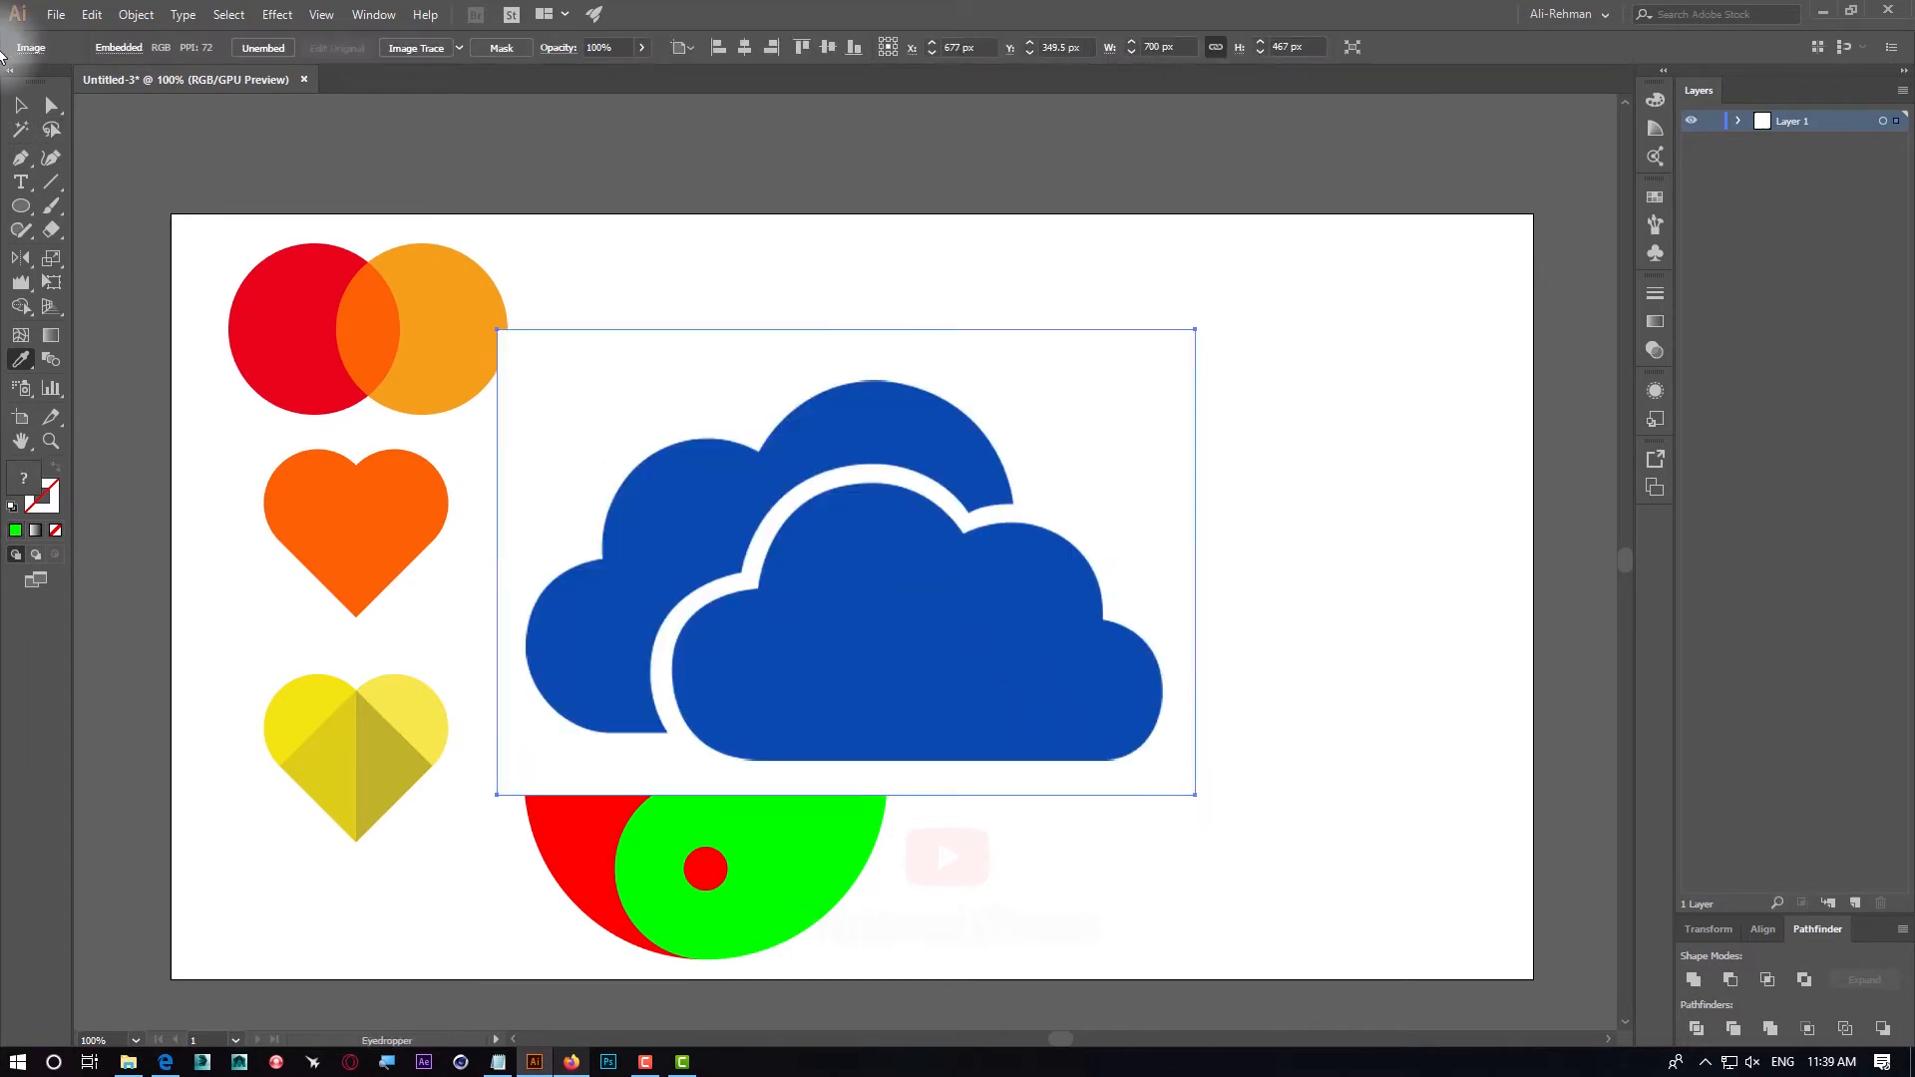
Scale the pasted OneDrive image down to about 433 px wide and place it in the artboard's upper right corner
left_click(20, 105)
left_click(21, 206)
left_click_drag(1141, 663, 1098, 483)
left_click_drag(1301, 252, 1096, 401)
left_click_drag(1397, 499, 1262, 409)
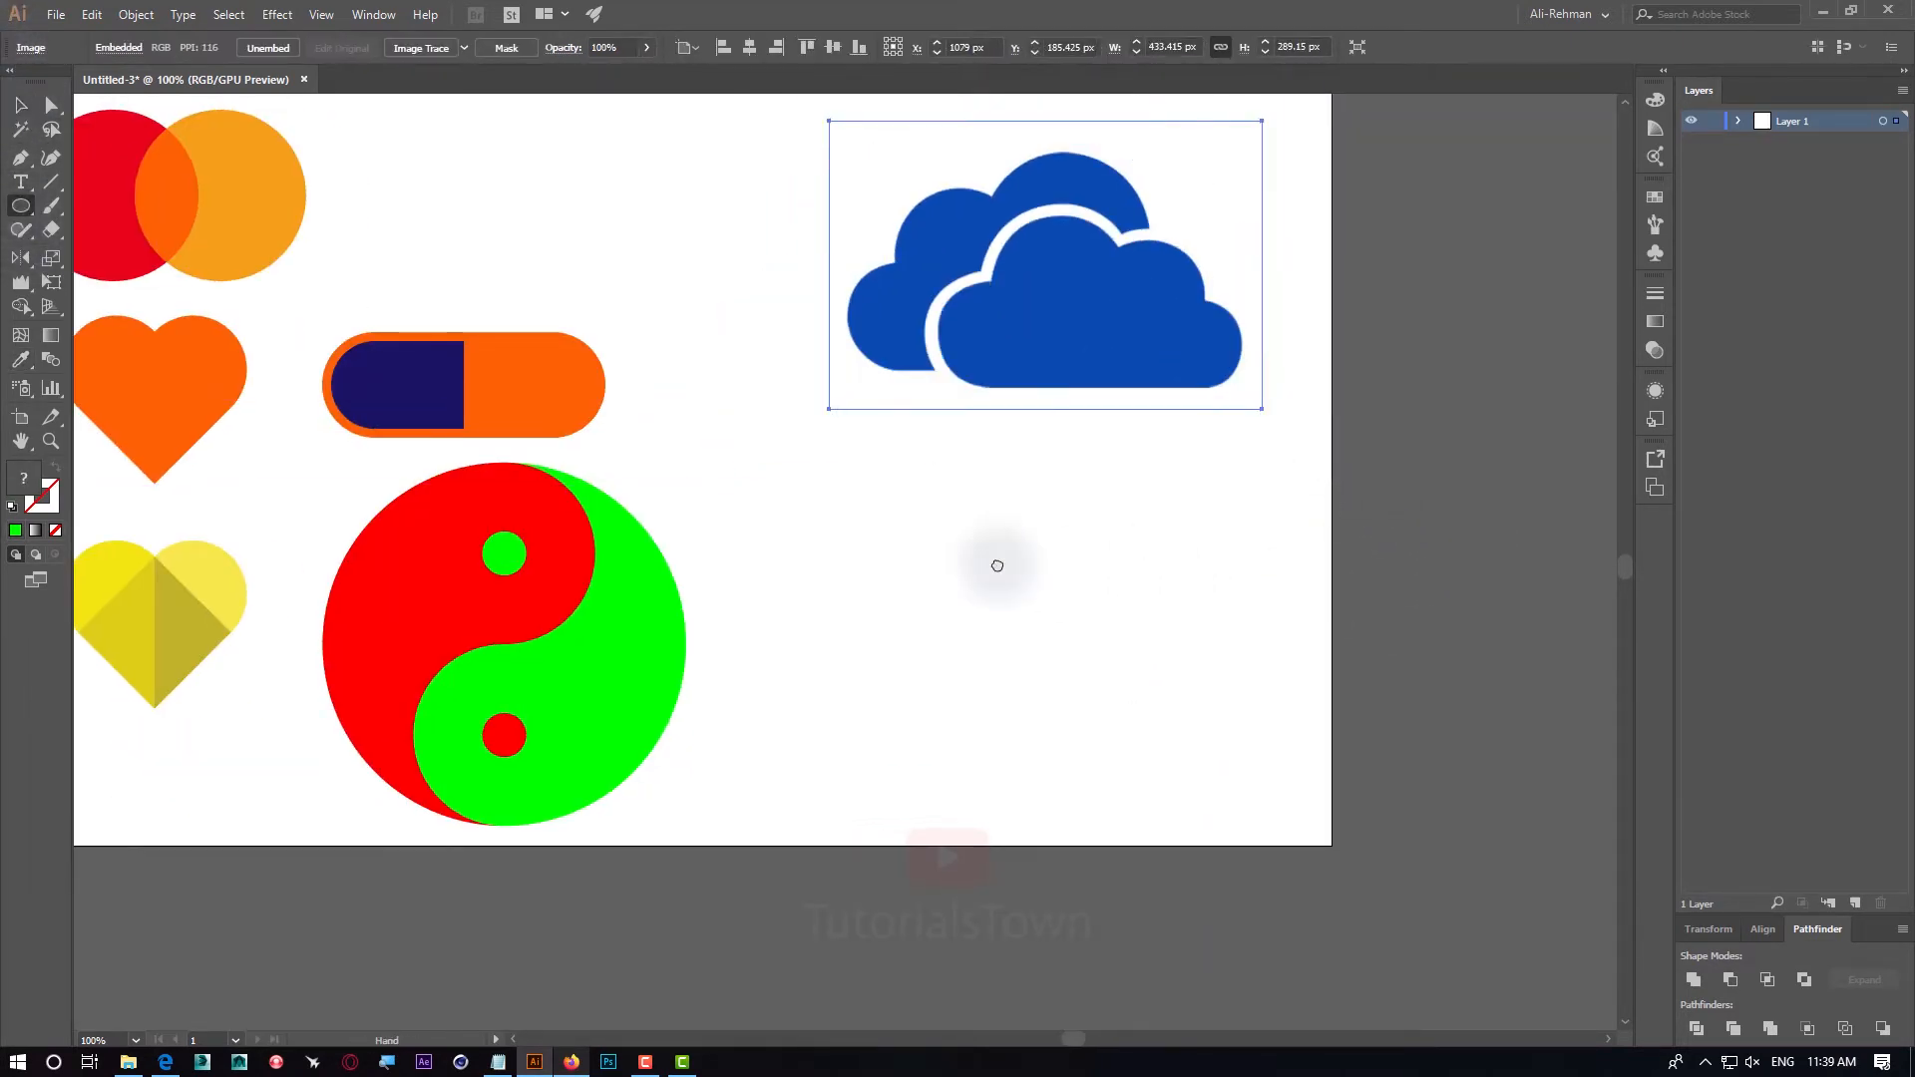
Draw a green circle about 200 px across below the logo and surround it with three smaller copies, one on its left and two on its right
left_click_drag(996, 565, 1080, 503)
mouse_move(965, 452)
left_mouse_down()
mouse_move(1098, 637)
mouse_move(1165, 650)
left_mouse_up()
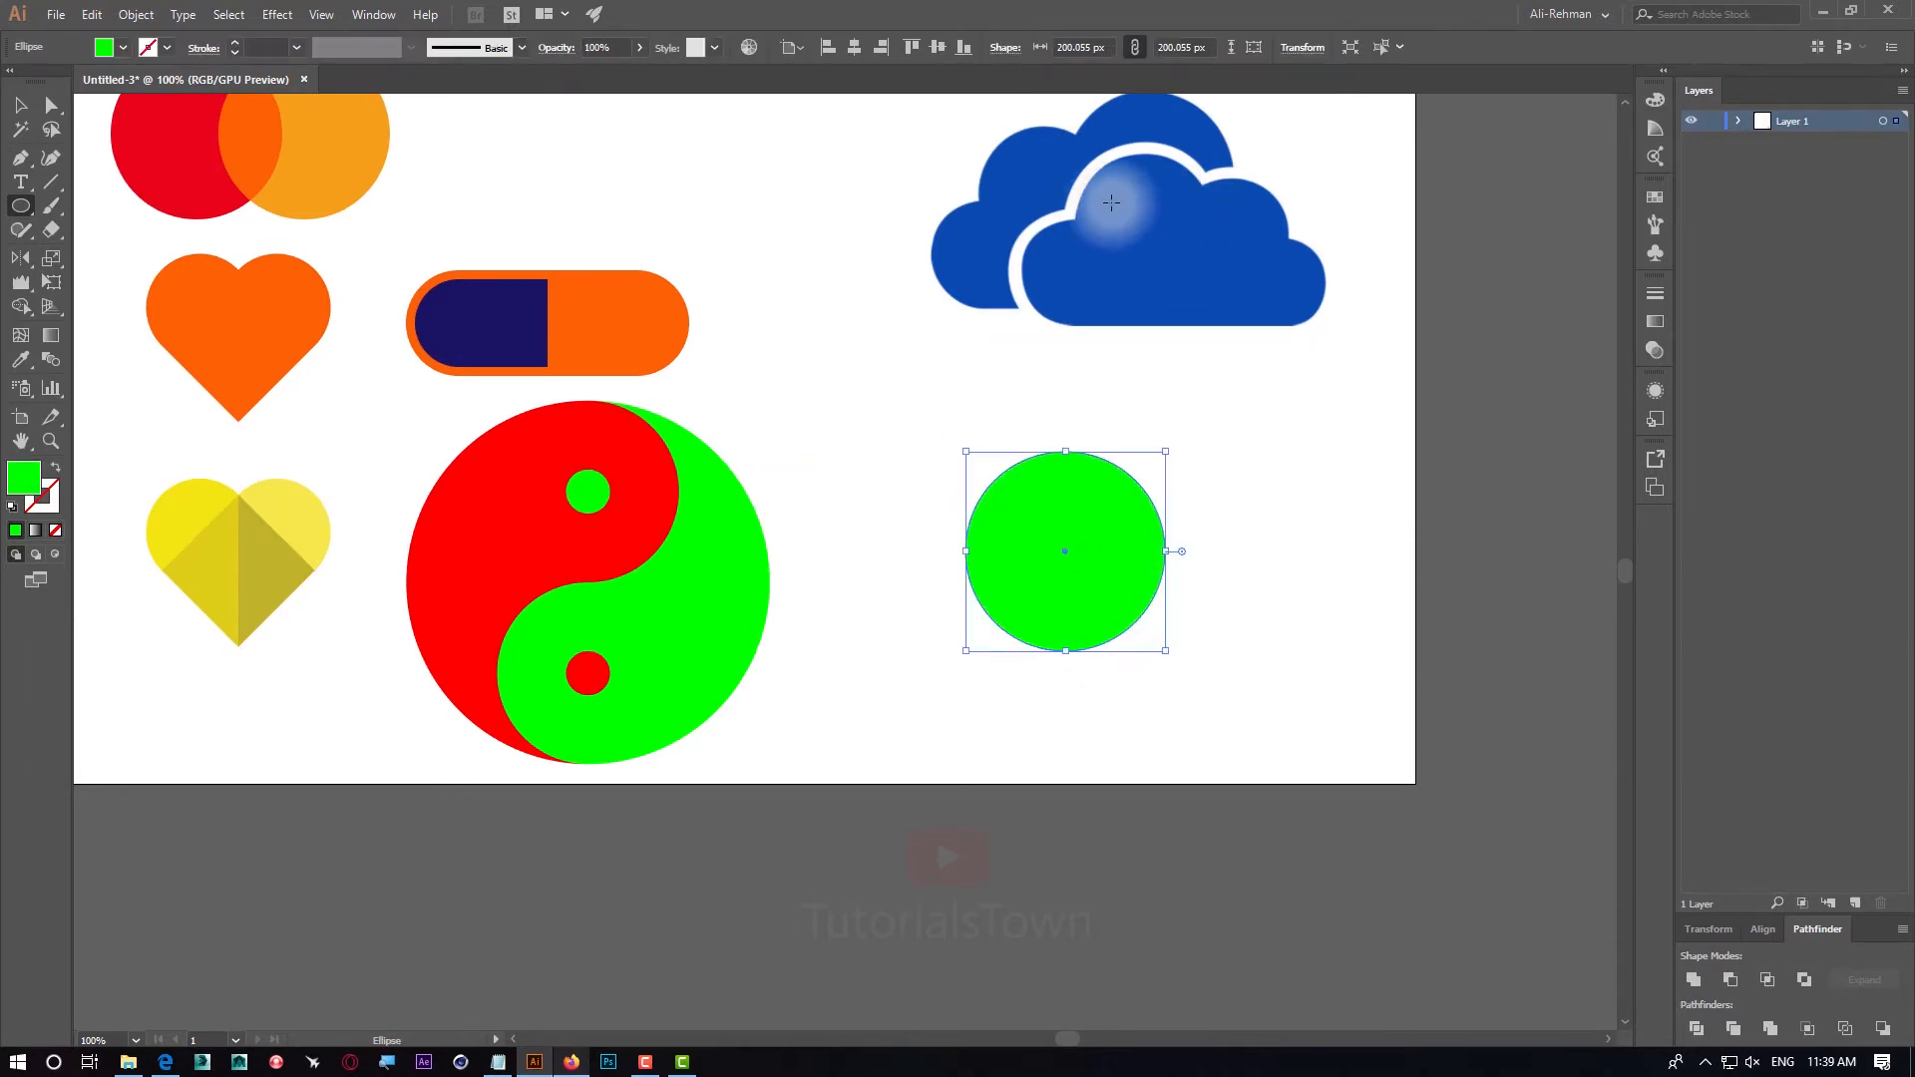
left_click(20, 105)
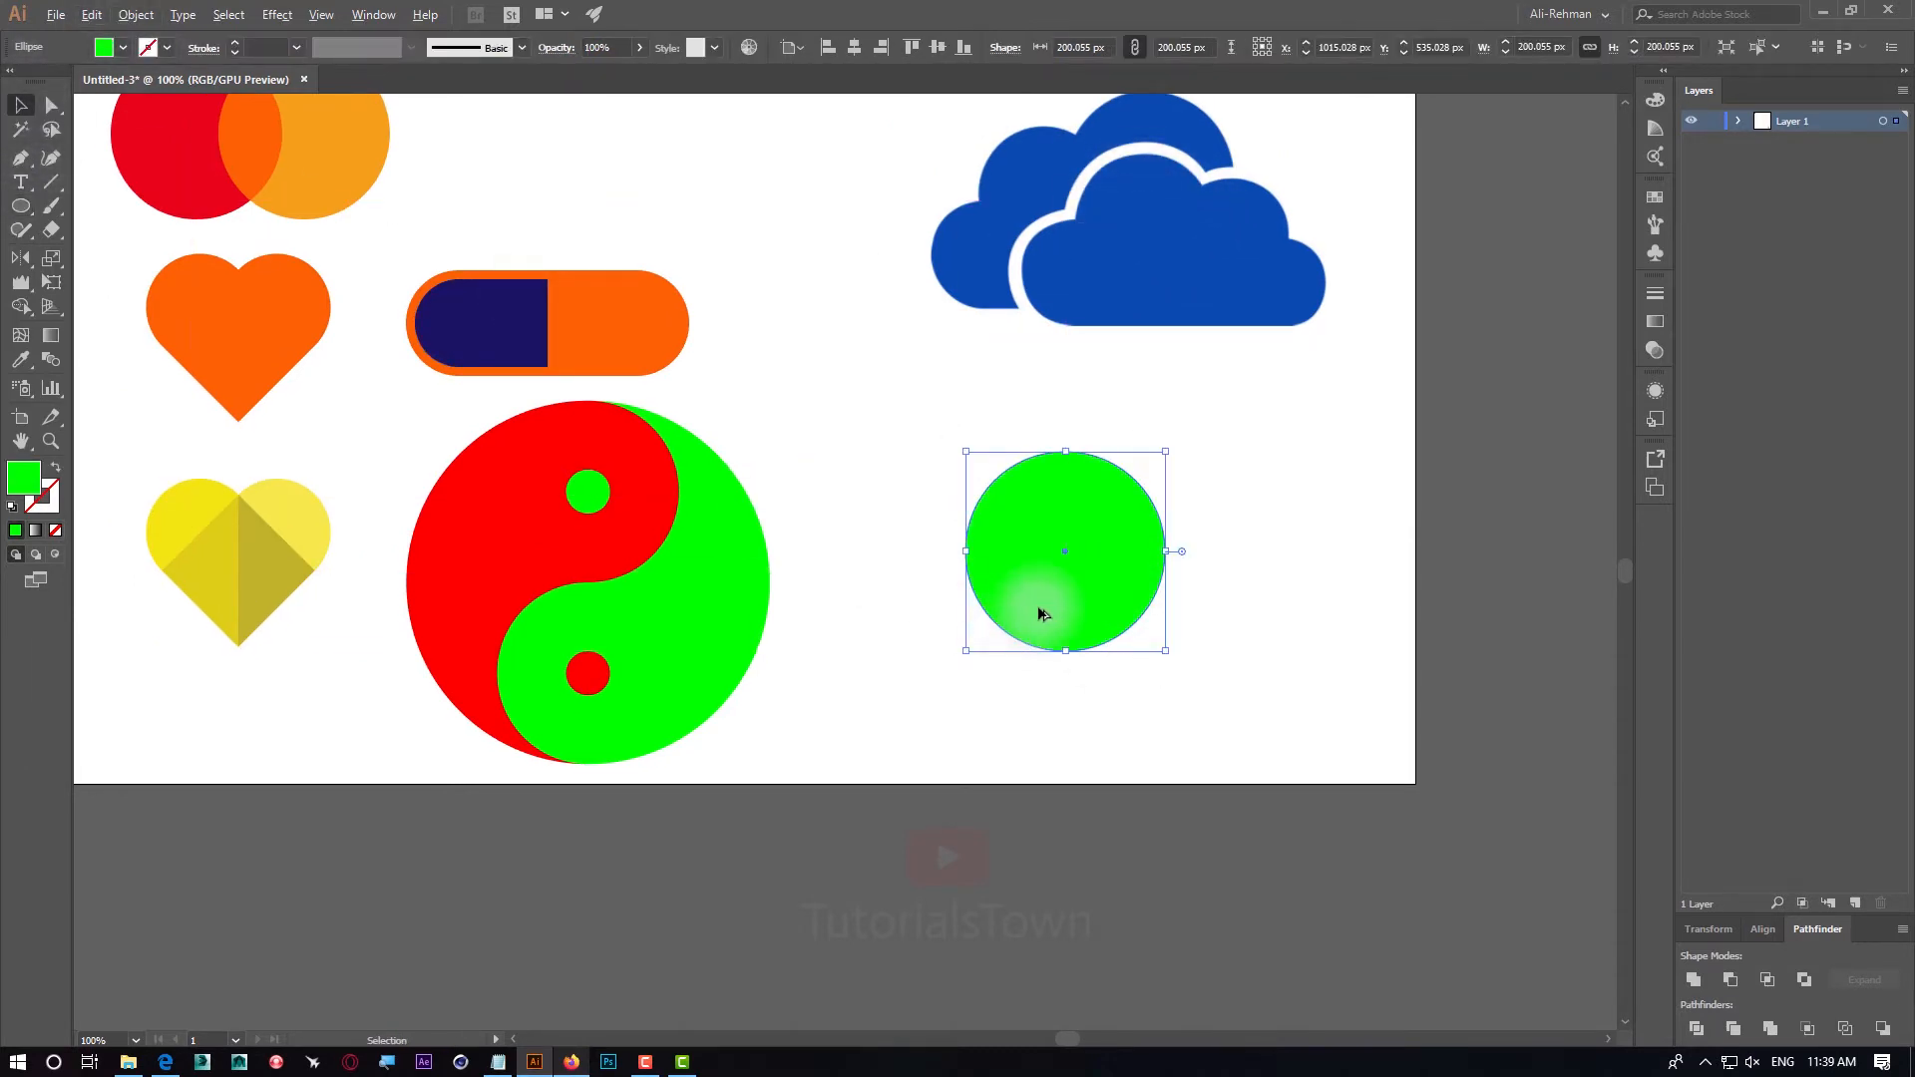
left_click_drag(1039, 611, 1209, 621)
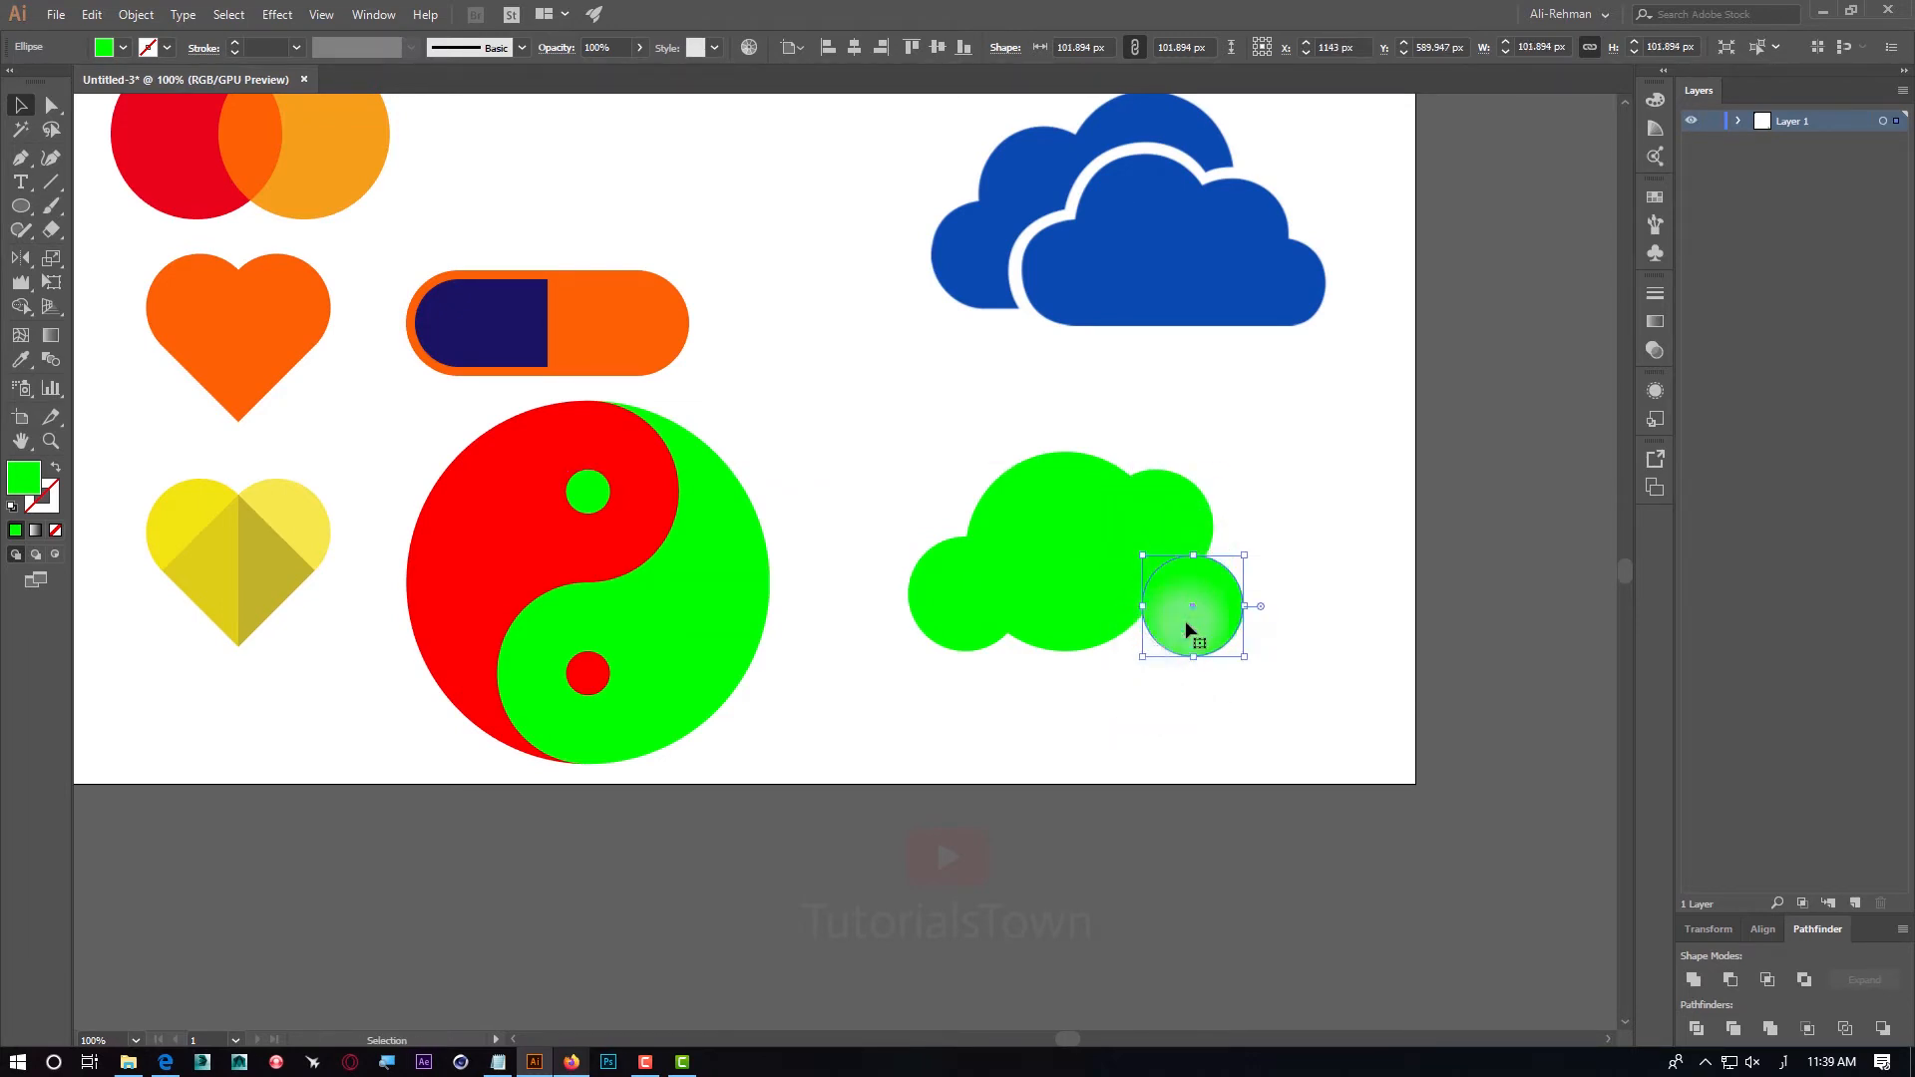
Align the lower right small circle's bottom edge to the left small circle, shift it slightly outward, and lower the upper right circle a little
left_click(976, 628, "shift")
left_click(975, 619)
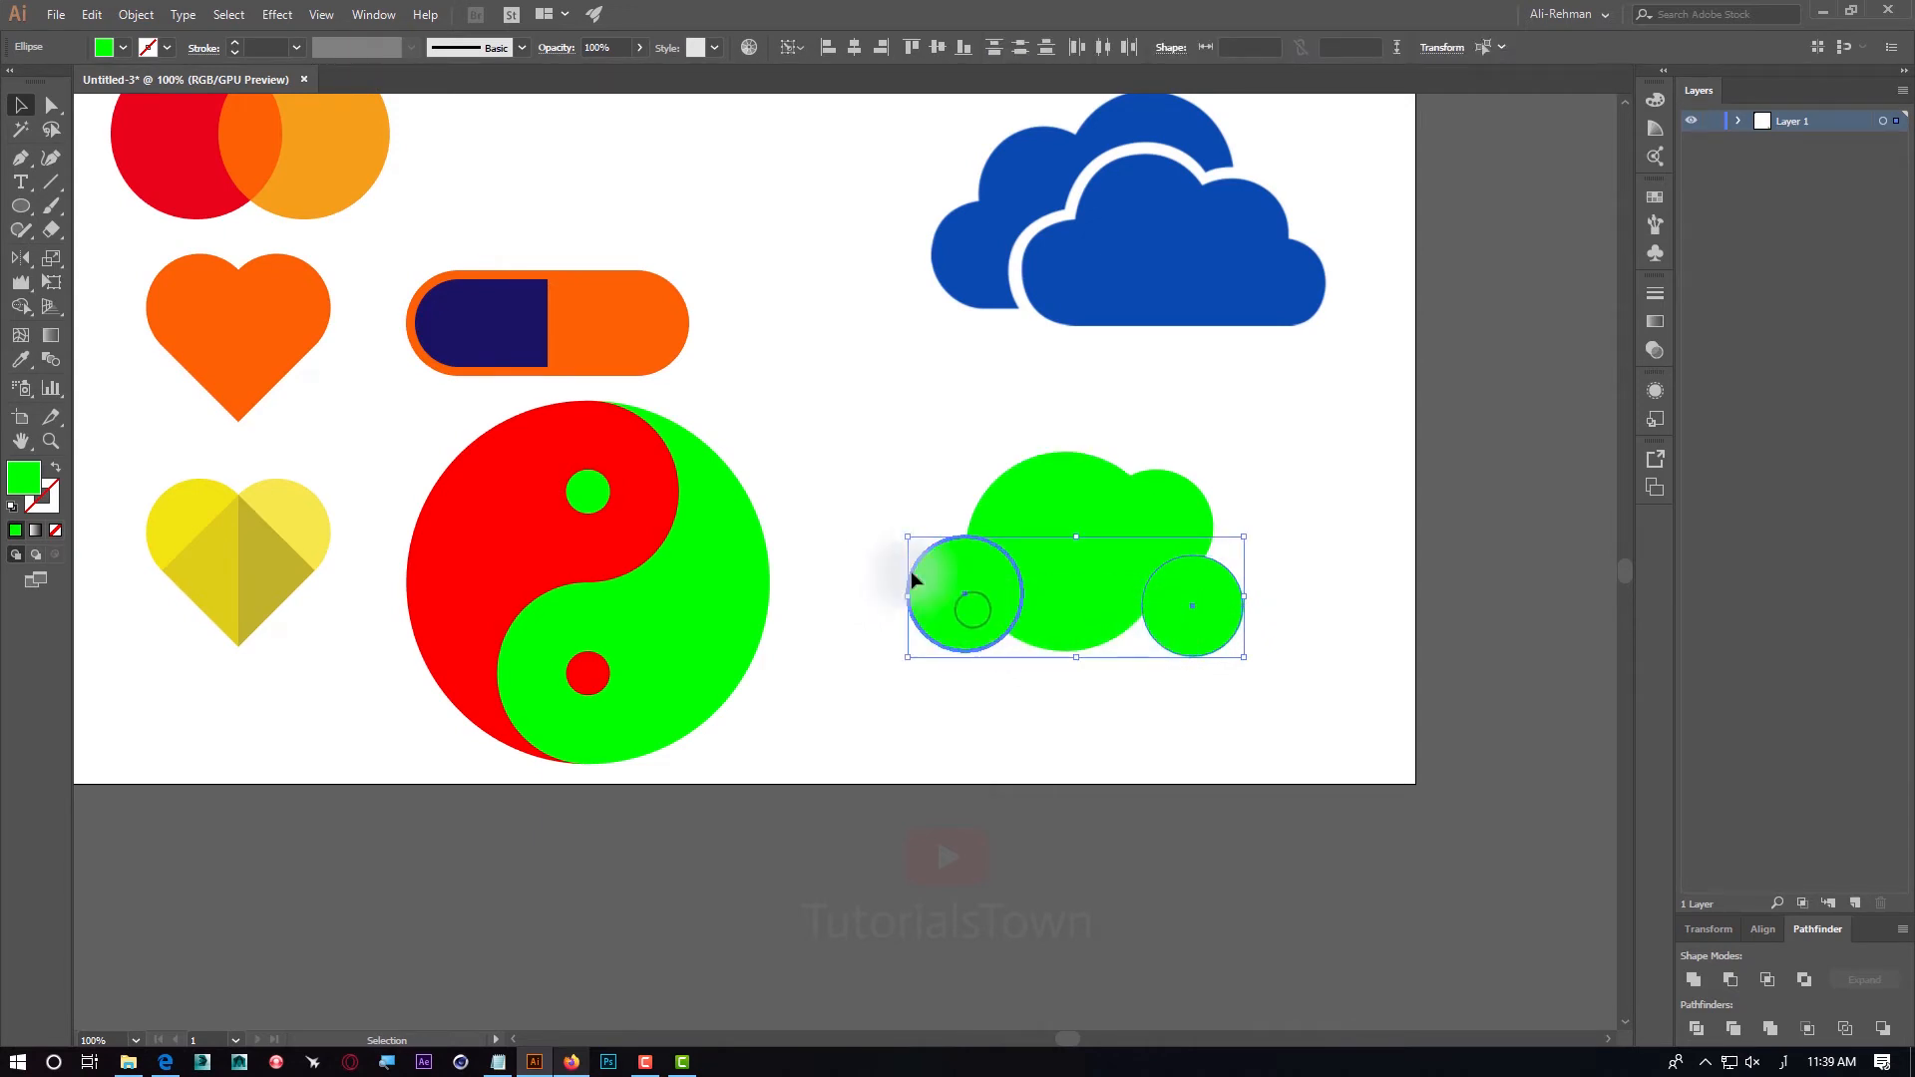
left_click(966, 49)
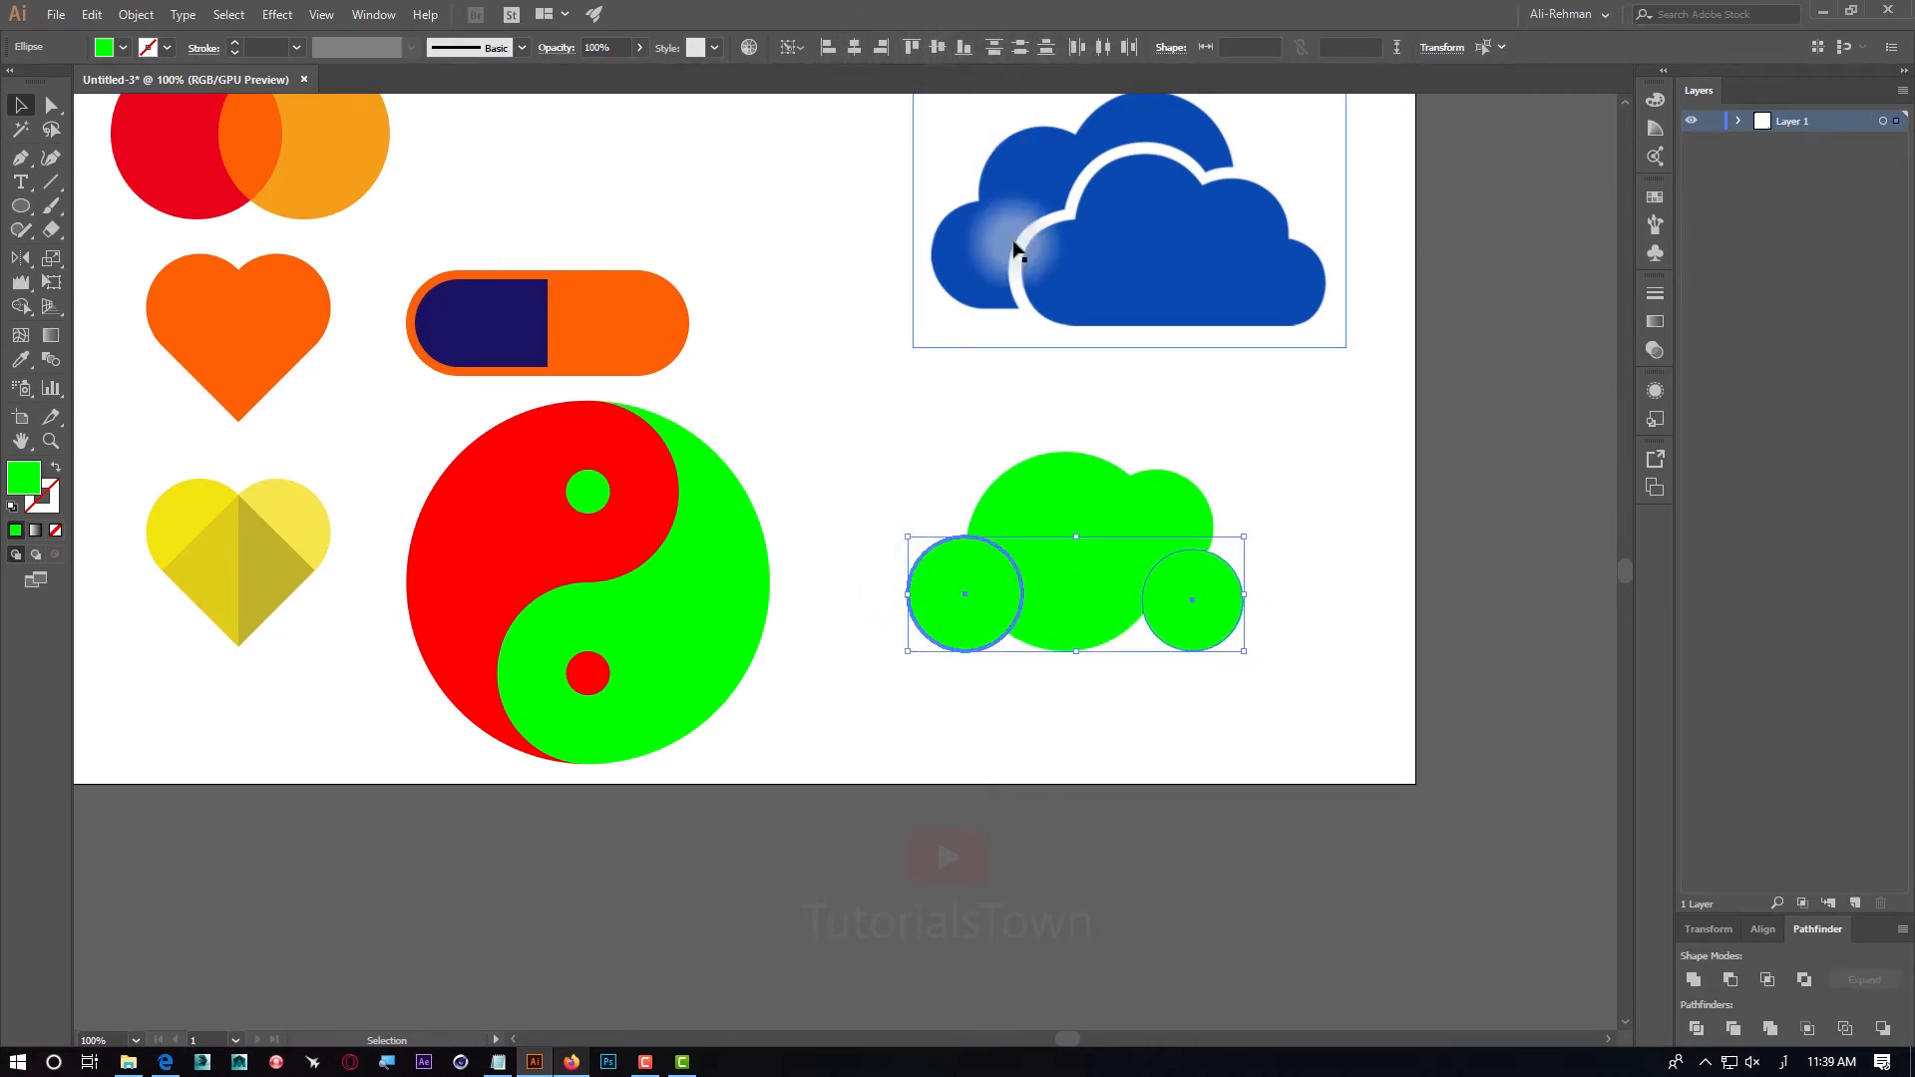
left_click(1299, 474)
left_click_drag(1194, 593, 1193, 545)
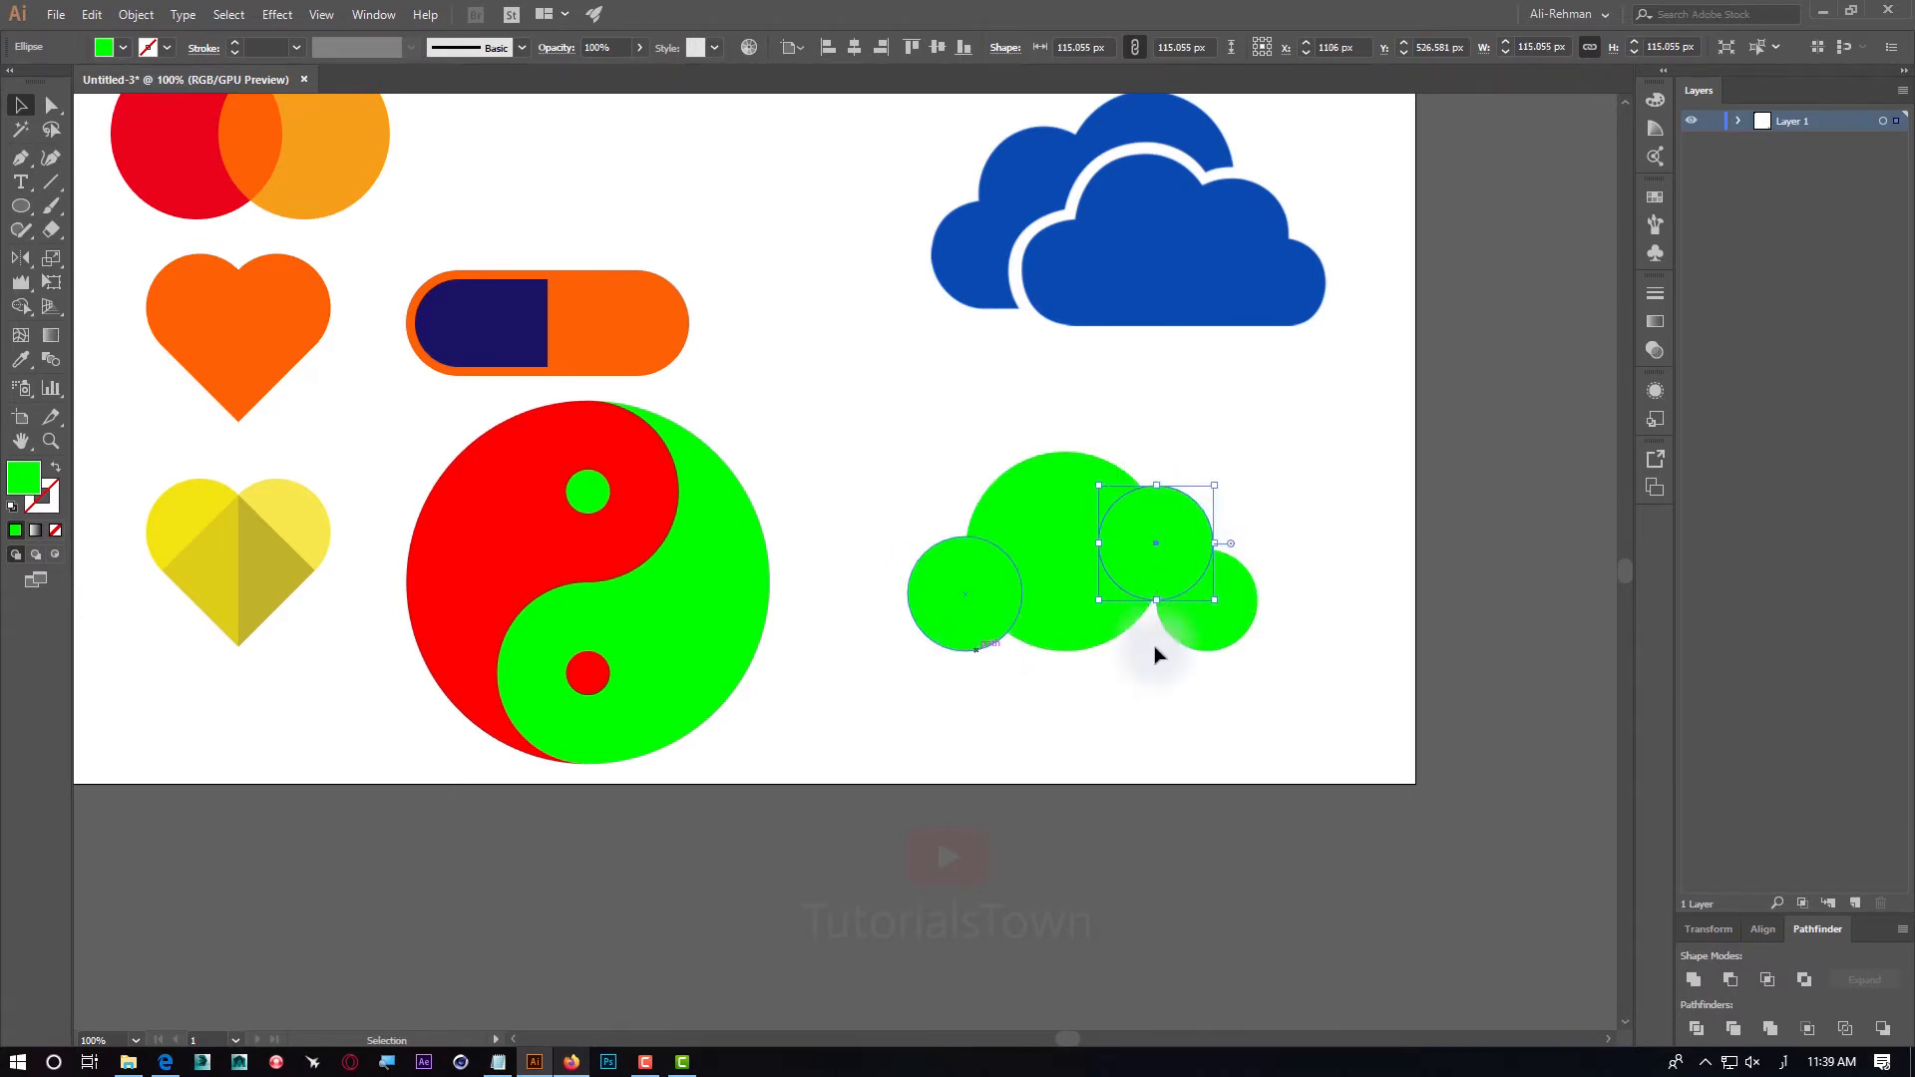
Draw a rectangle about 254 by 62 px along the cloud's base, spanning between the bottoms of the left and lower right circles
left_click(22, 207)
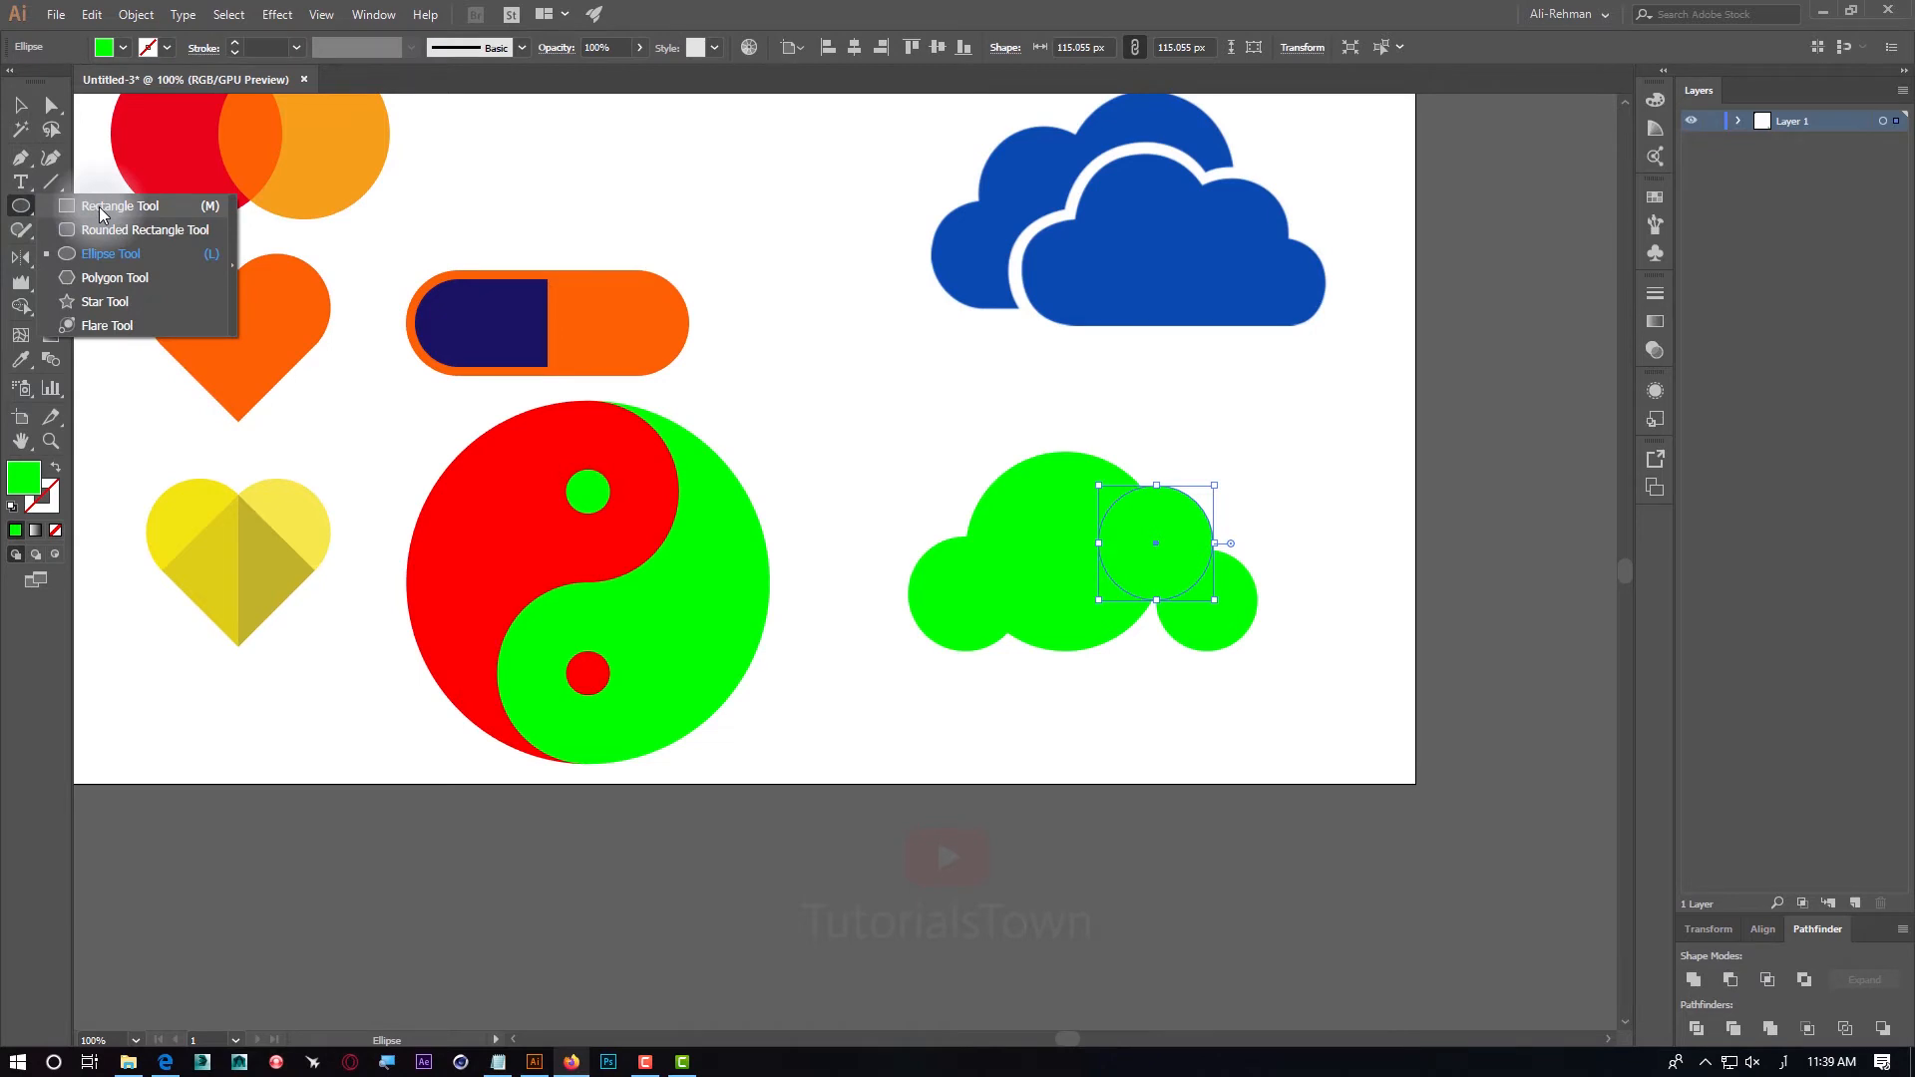
left_click(99, 207)
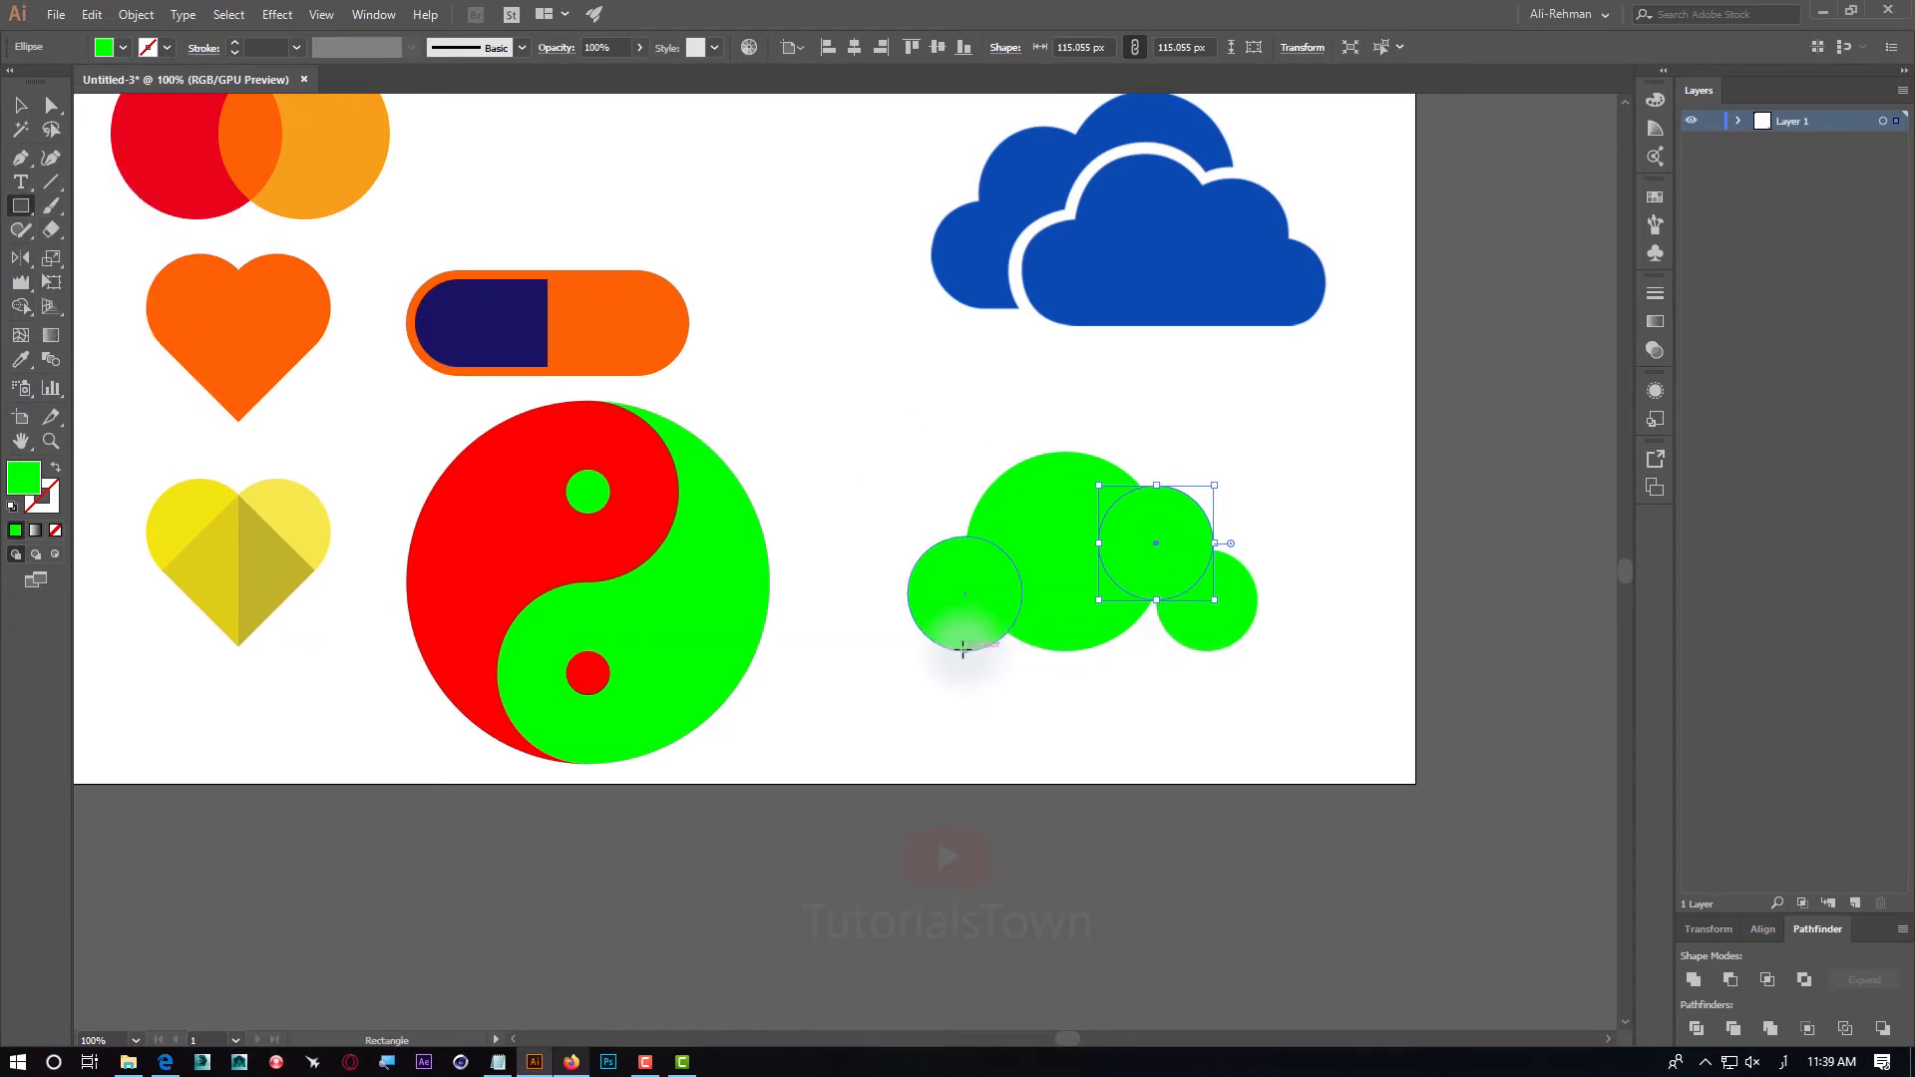
left_click_drag(960, 649, 1215, 587)
left_click(1300, 444, "ctrl")
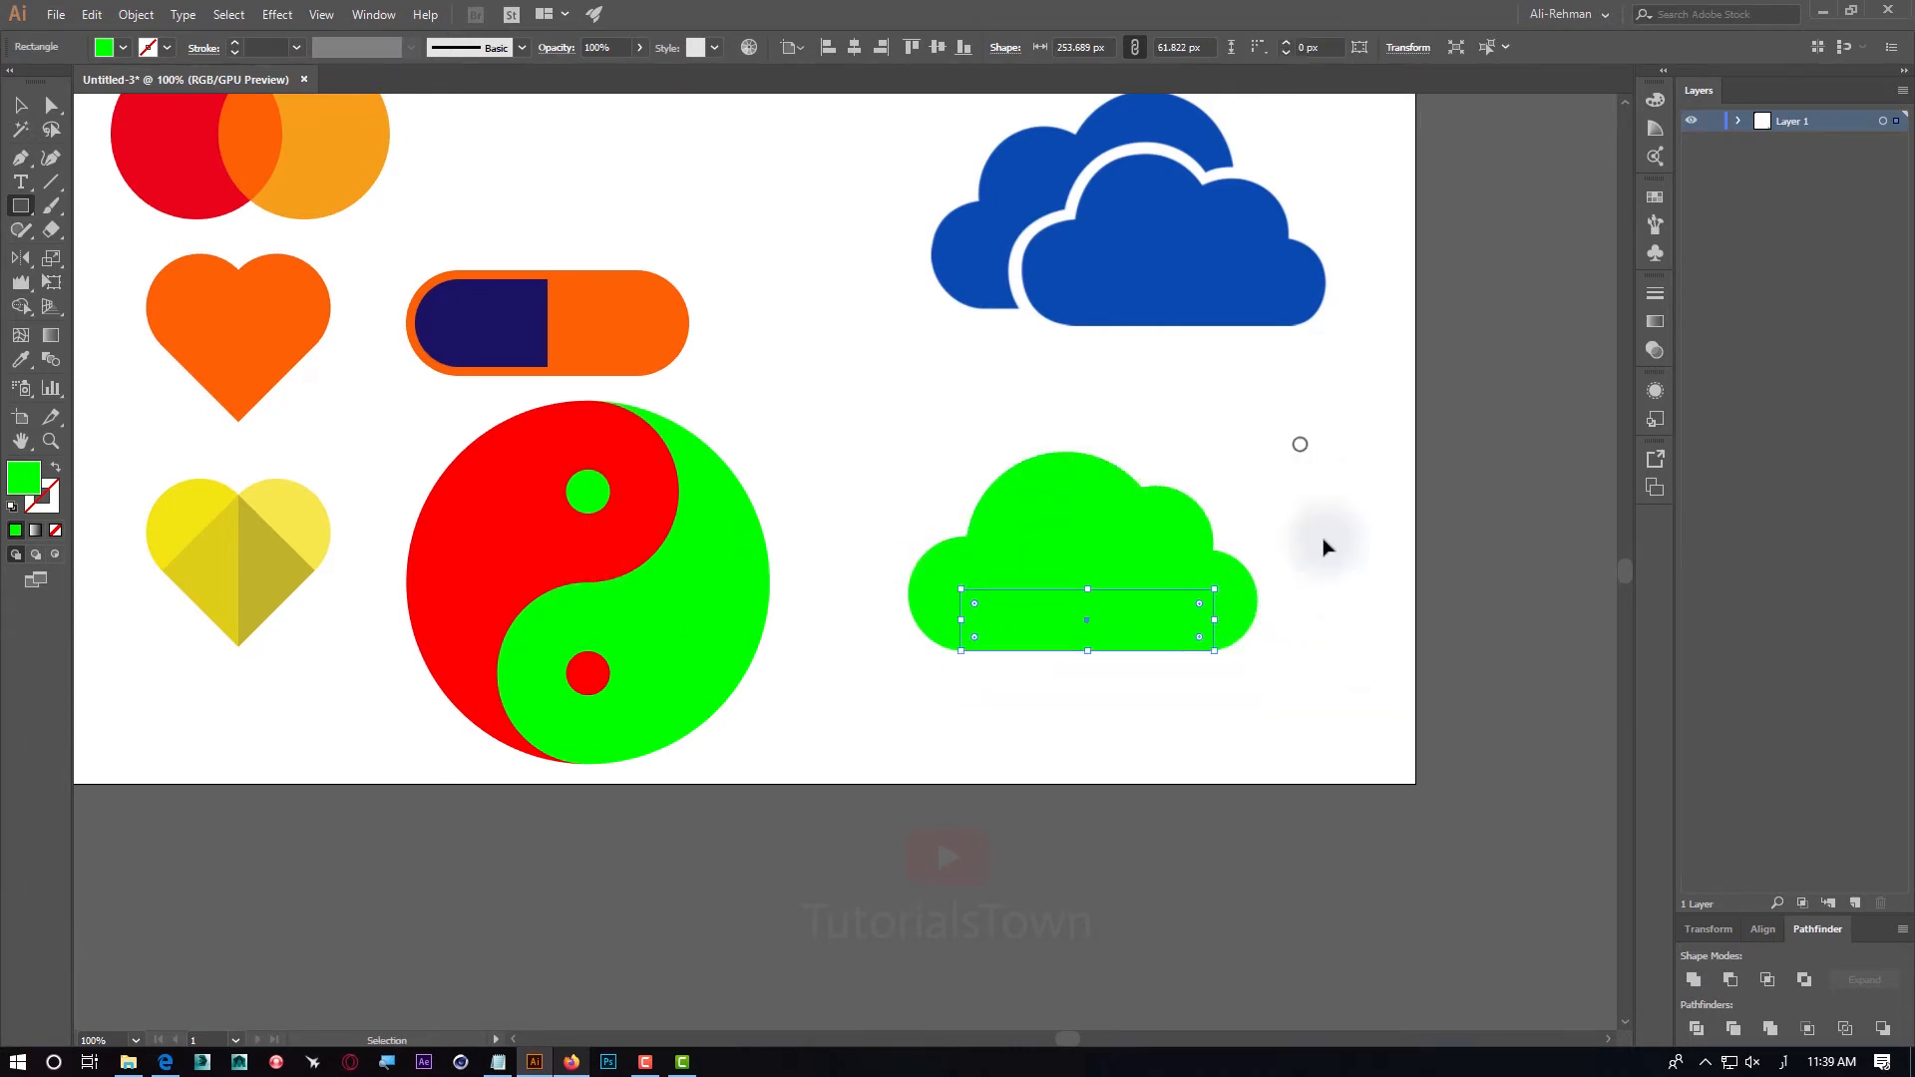
left_click(20, 105)
left_click(1277, 635)
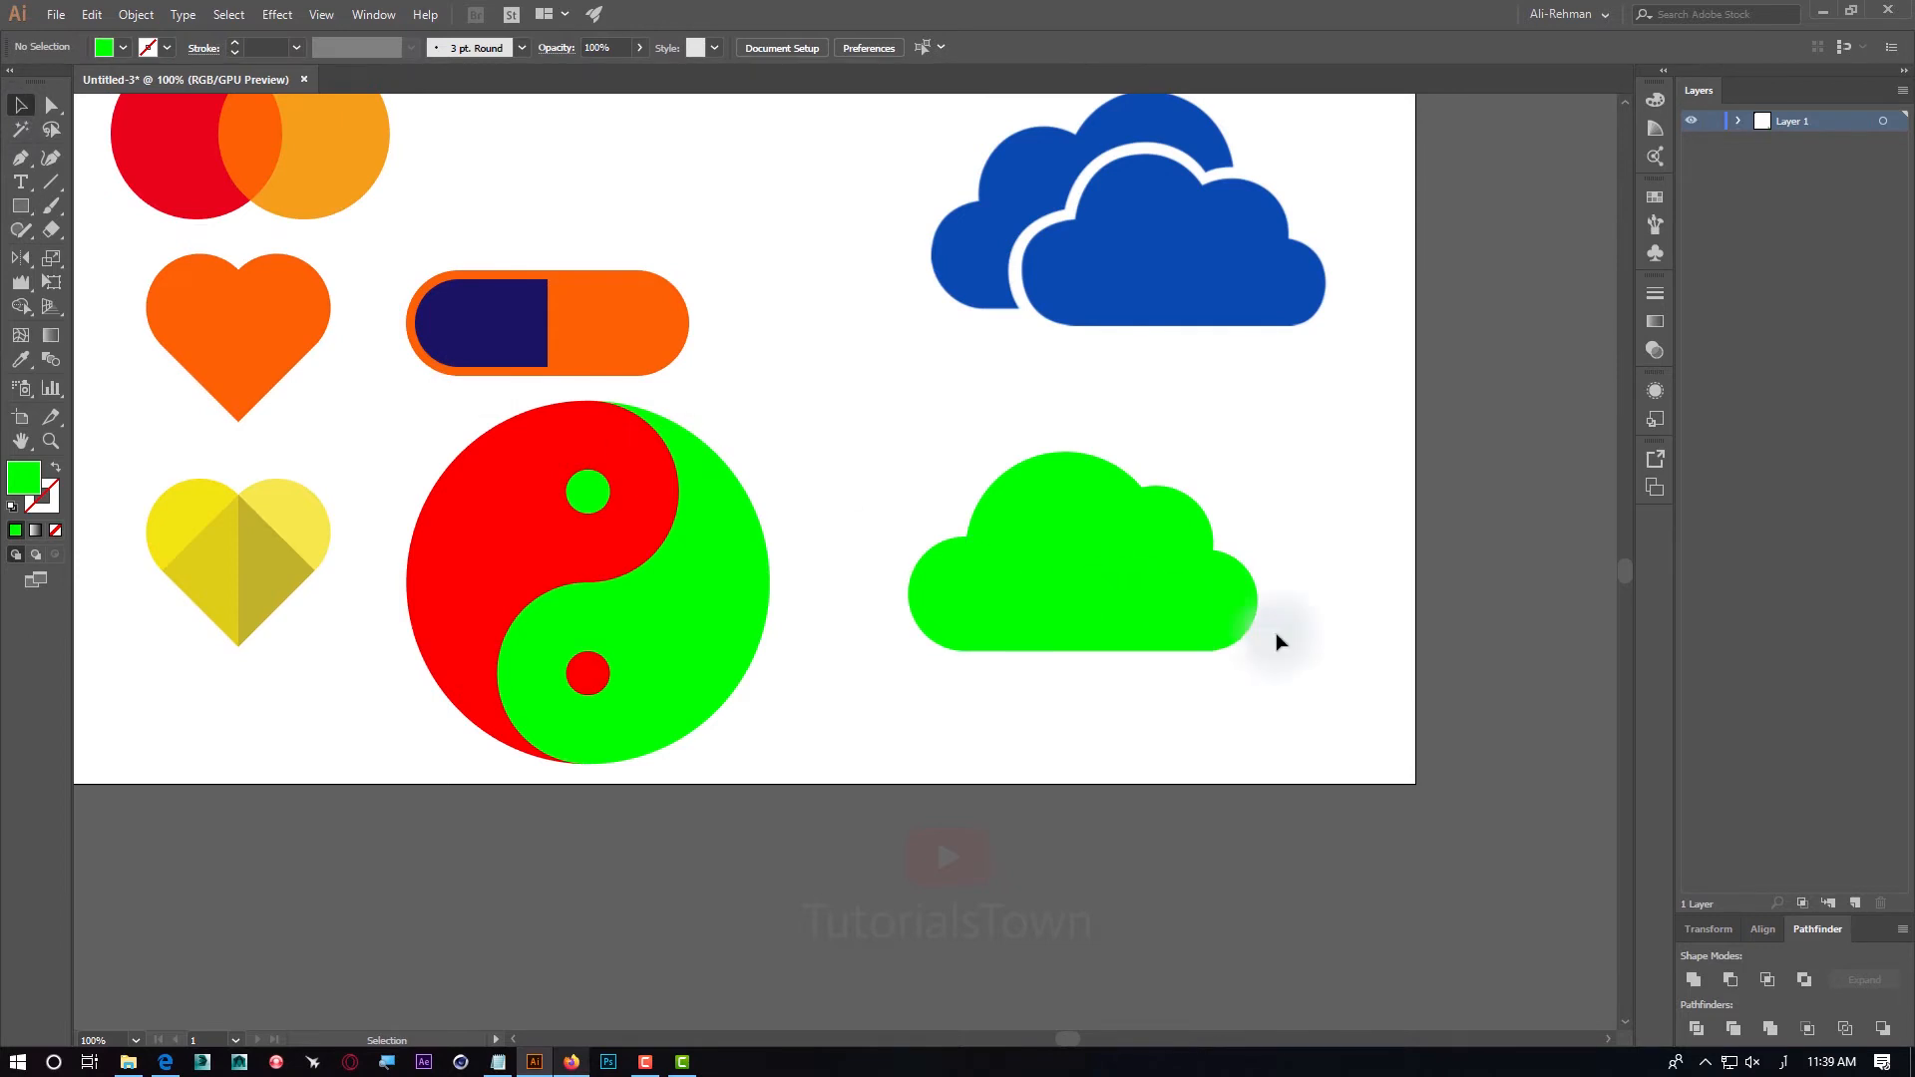
Check the cloud's overlapping paths in outline view, then select its four circles and base rectangle for the Shape Builder tool
key("ctrl+y")
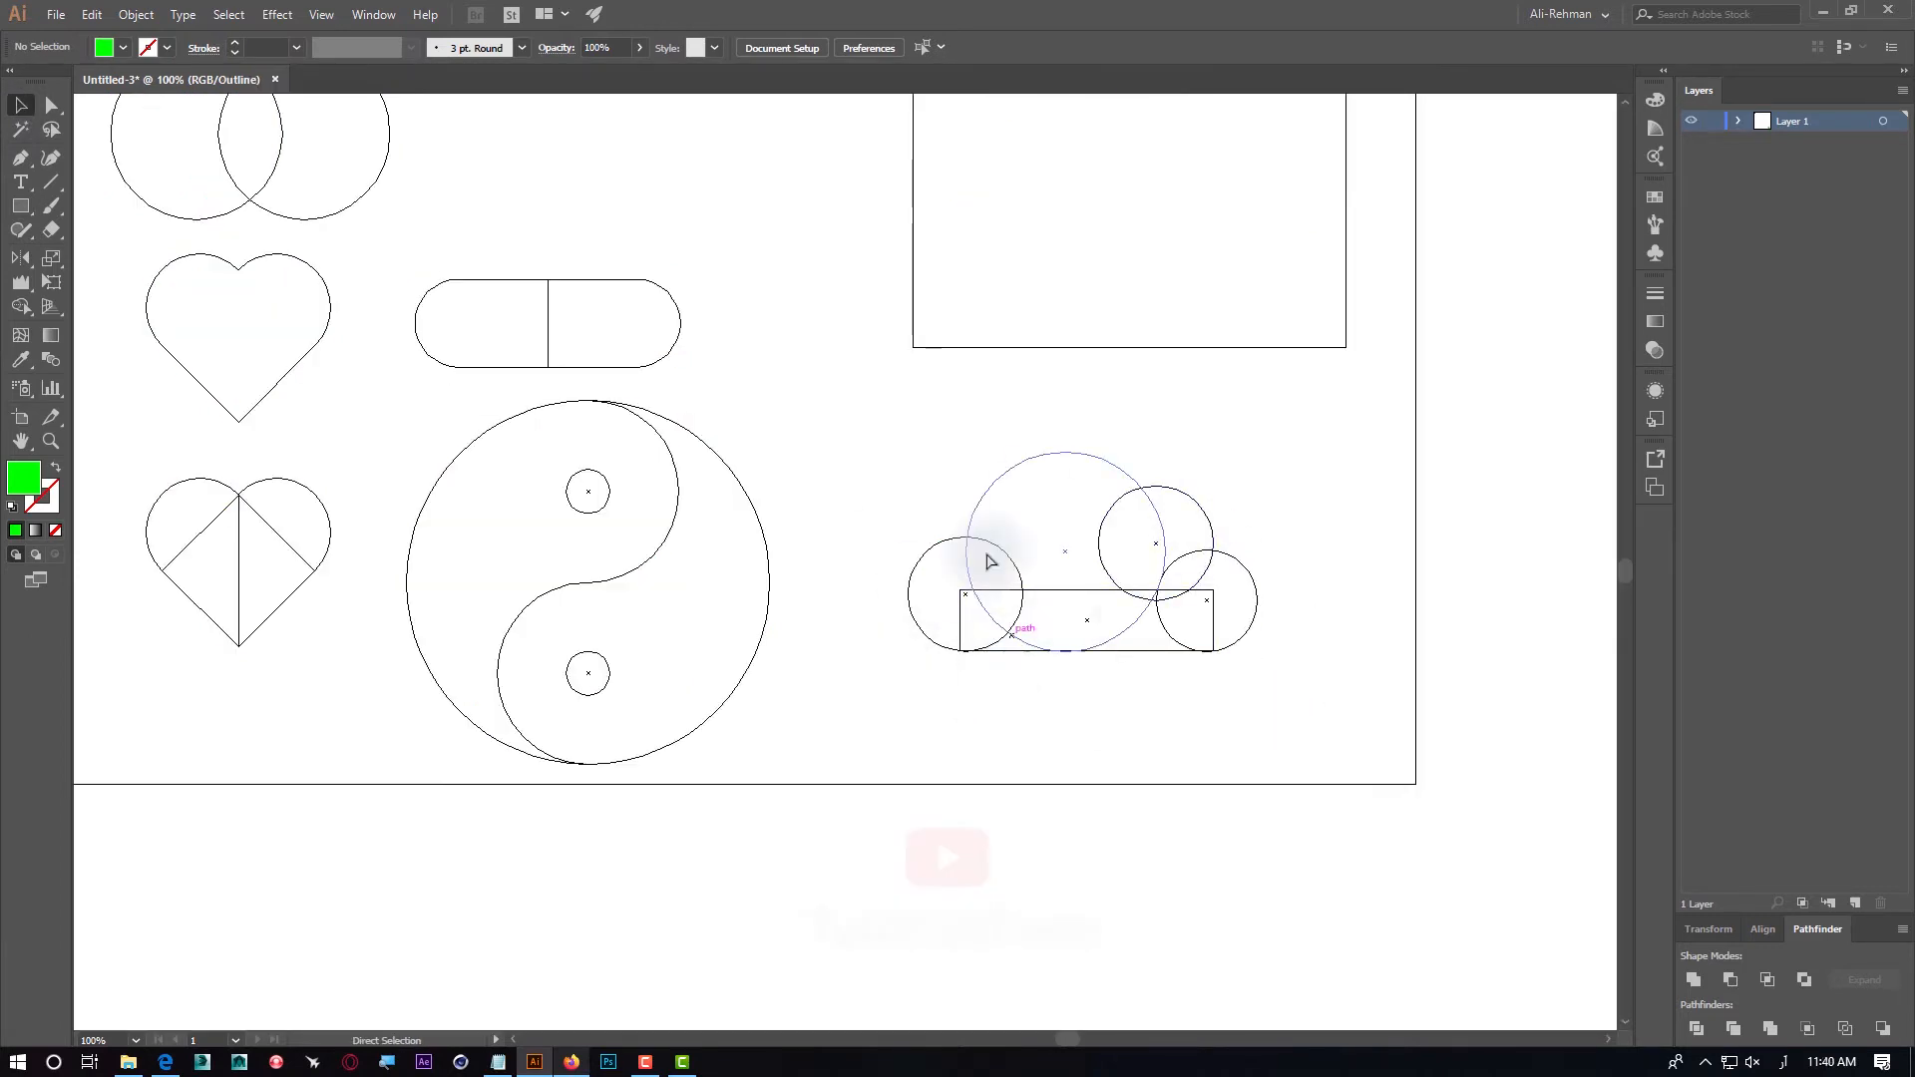
key("ctrl+y")
left_click_drag(1296, 462, 903, 723)
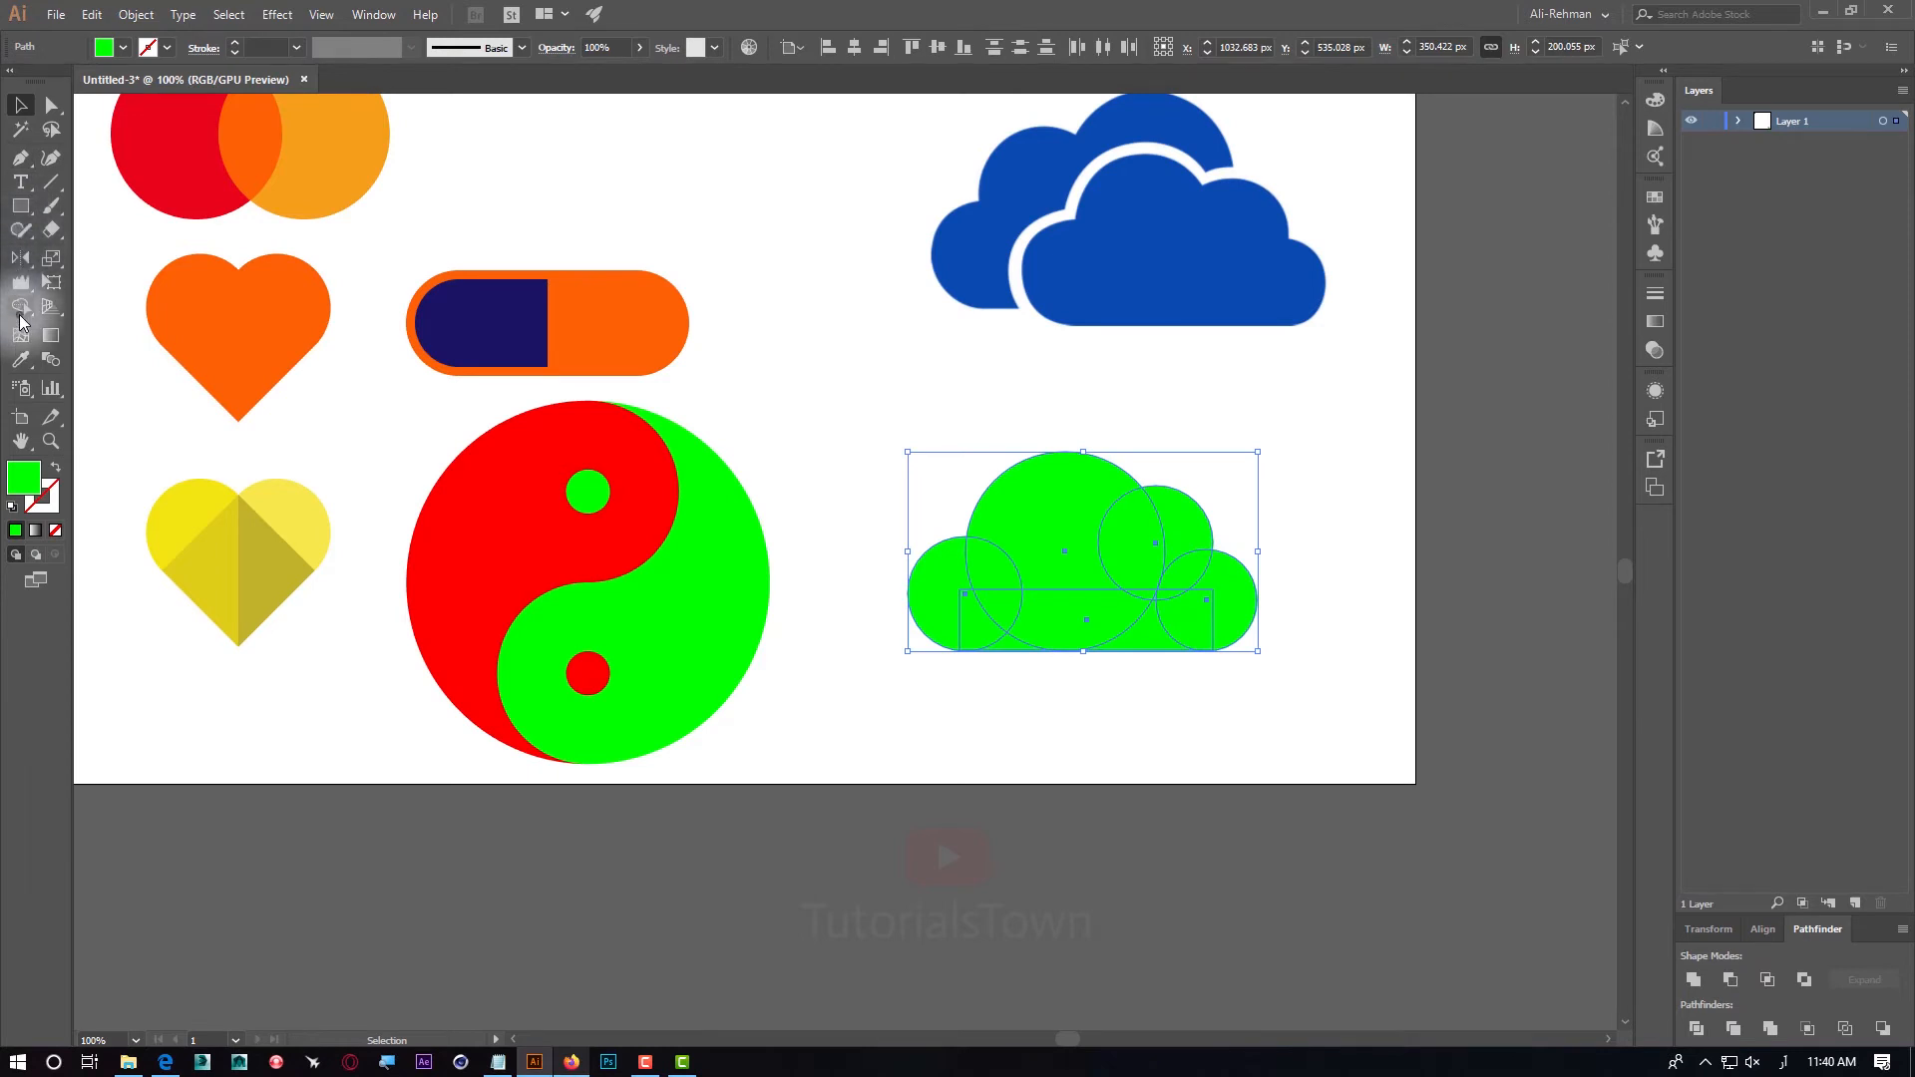
left_click(20, 312)
left_click(882, 433)
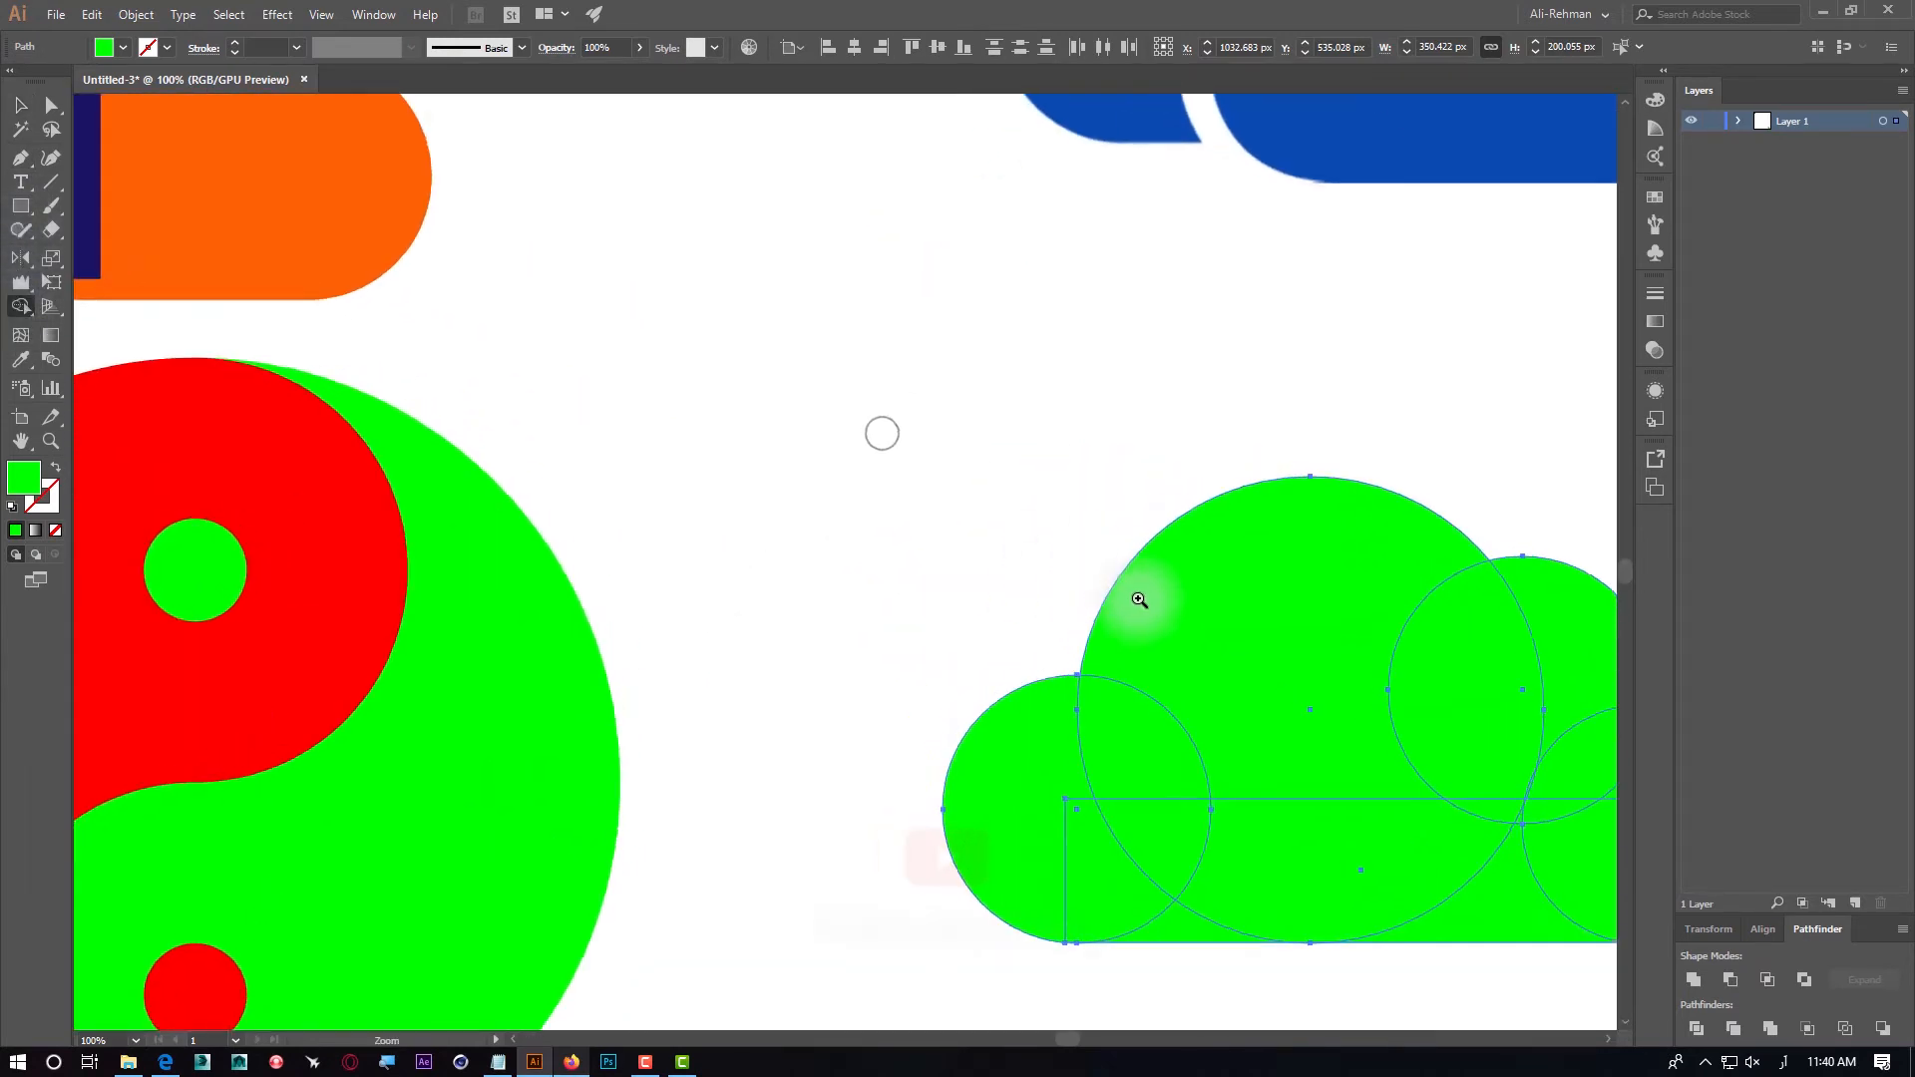
left_click_drag(1140, 600, 1152, 606)
left_click_drag(1321, 649, 754, 390)
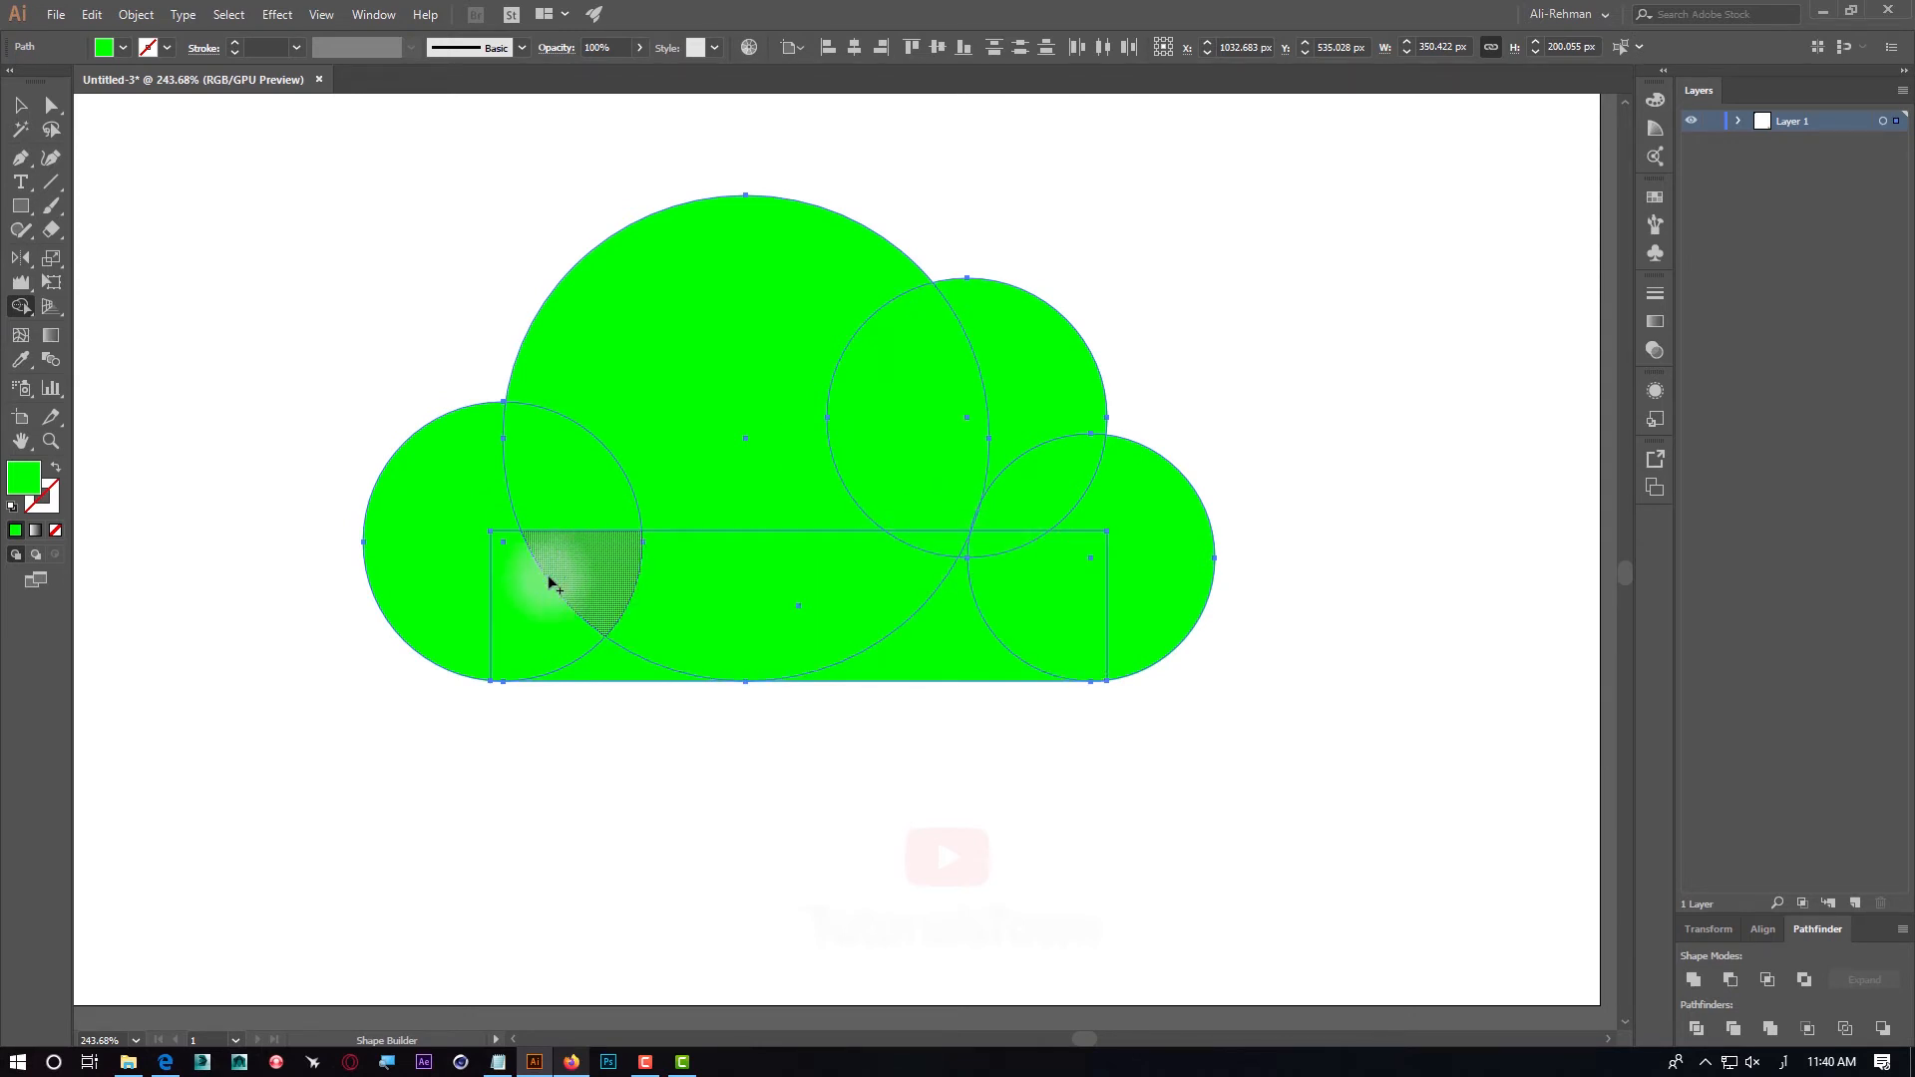
Try merging the cloud's regions with a freehand Shape Builder stroke, undo it, and try strokes outside the shapes
mouse_move(451, 563)
left_mouse_down()
mouse_move(520, 481)
mouse_move(759, 400)
mouse_move(945, 377)
mouse_move(1056, 425)
mouse_move(991, 508)
mouse_move(1082, 551)
mouse_move(1018, 588)
mouse_move(905, 562)
mouse_move(618, 597)
mouse_move(514, 583)
mouse_move(548, 626)
mouse_move(695, 650)
mouse_move(915, 587)
mouse_move(1011, 531)
mouse_move(893, 560)
mouse_move(965, 543)
left_mouse_up()
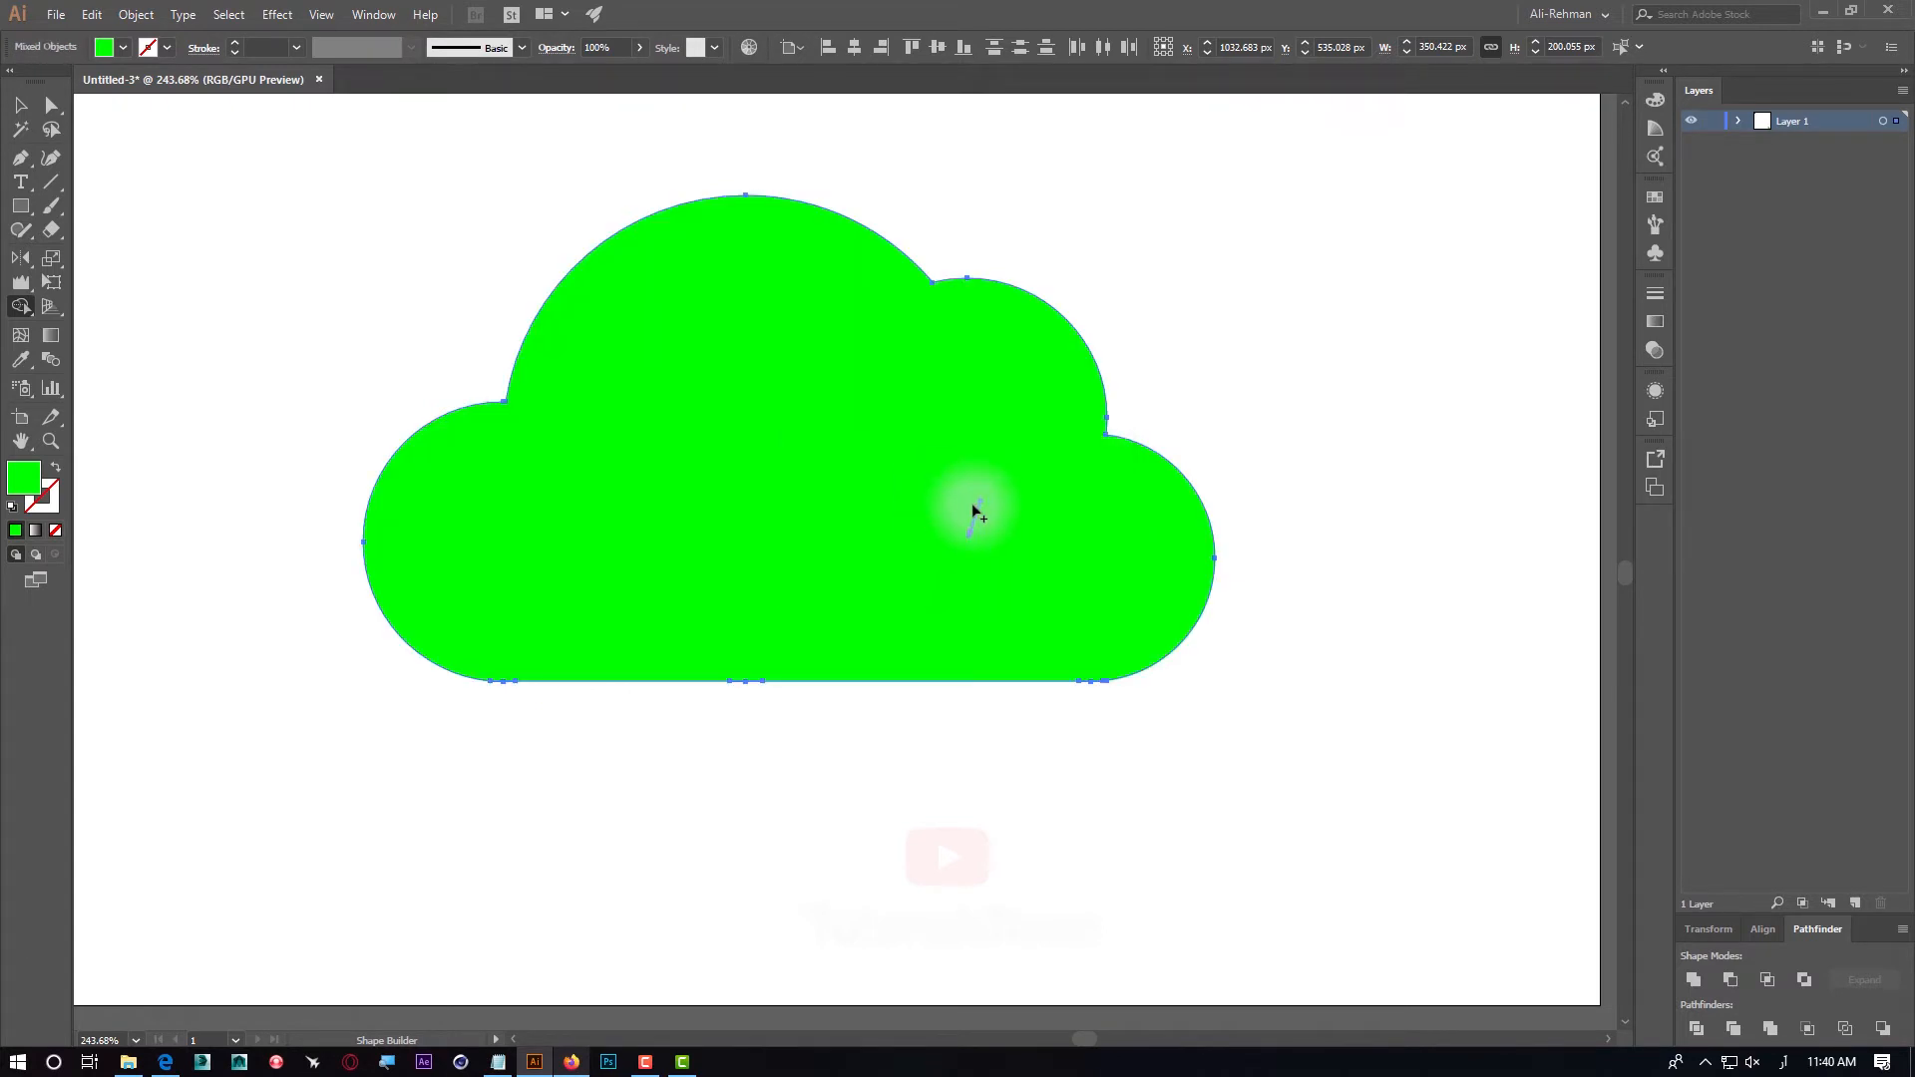
key("ctrl+z")
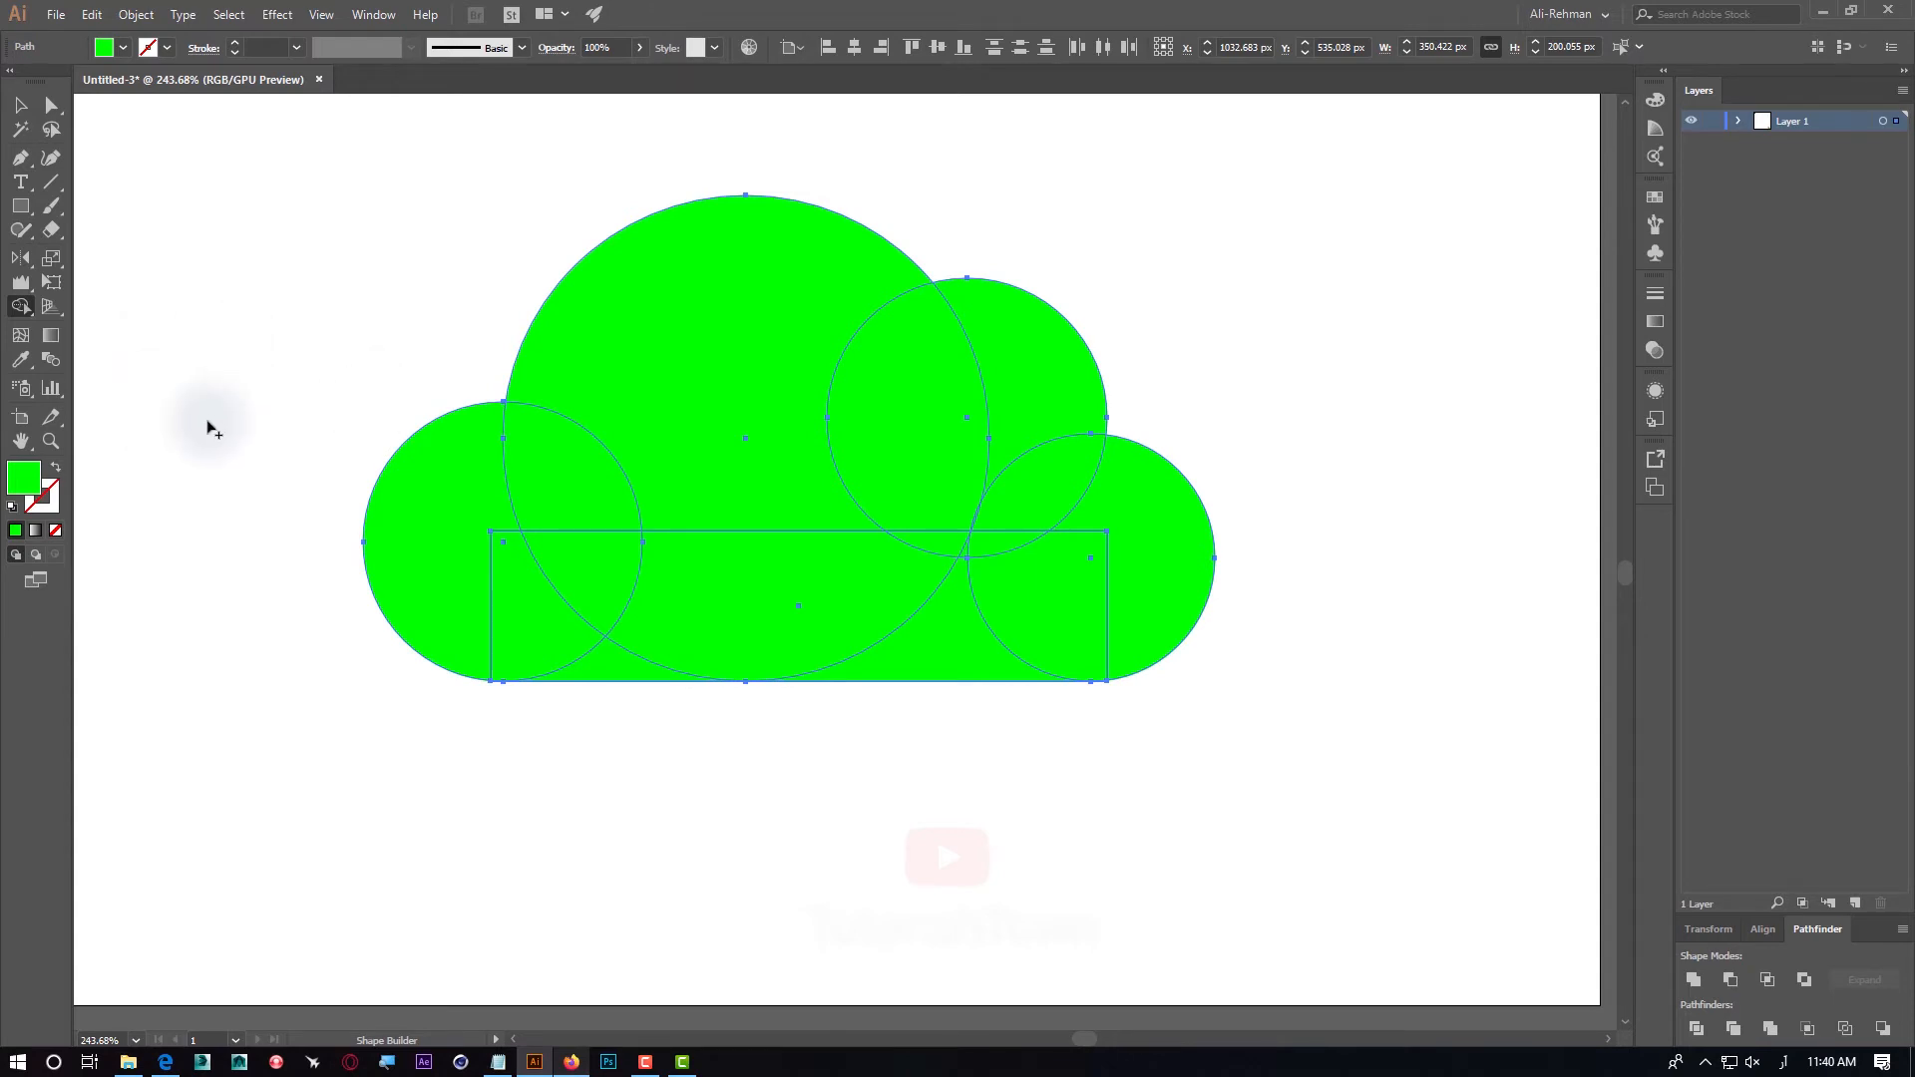
mouse_move(168, 419)
left_mouse_down()
mouse_move(204, 374)
mouse_move(297, 287)
mouse_move(233, 446)
mouse_move(375, 317)
mouse_move(317, 284)
mouse_move(217, 393)
mouse_move(429, 186)
mouse_move(444, 303)
mouse_move(654, 141)
mouse_move(923, 152)
mouse_move(1186, 214)
mouse_move(1362, 515)
left_mouse_up()
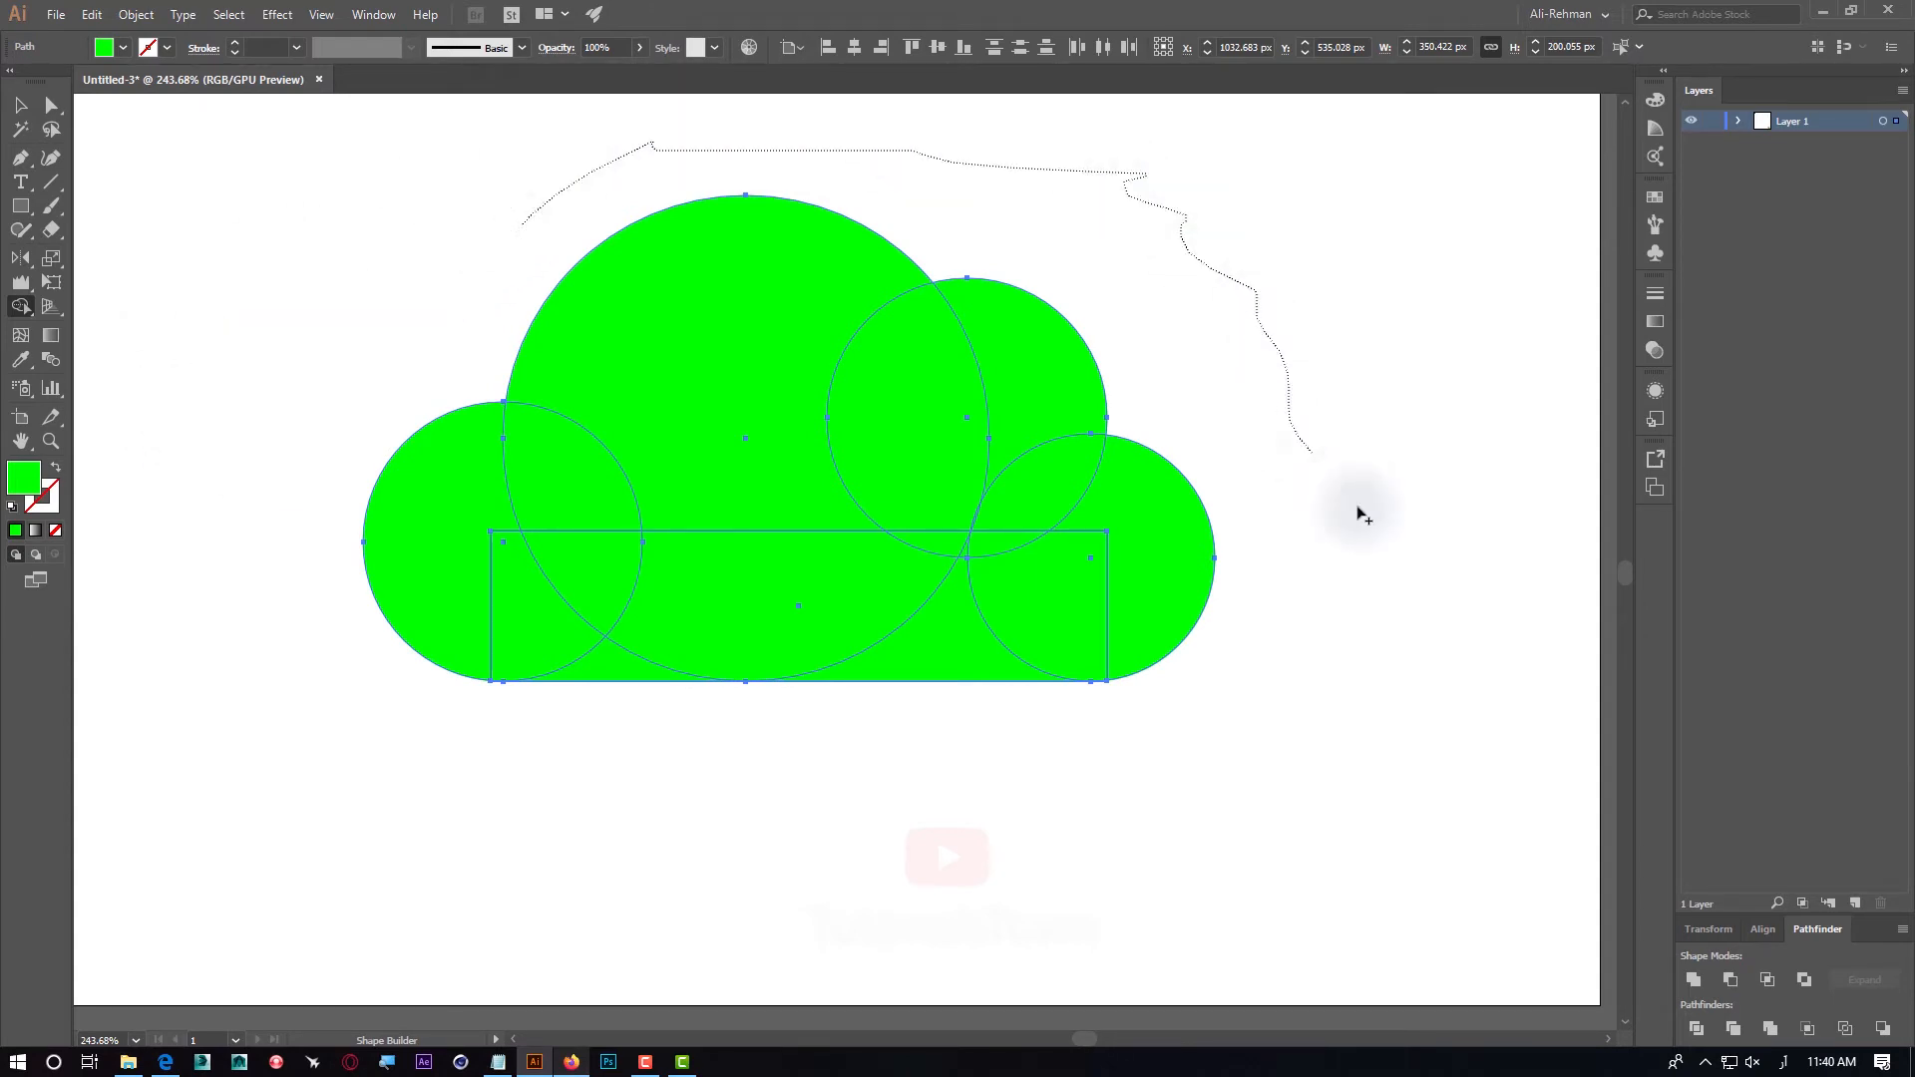
left_click_drag(1437, 444, 1416, 454)
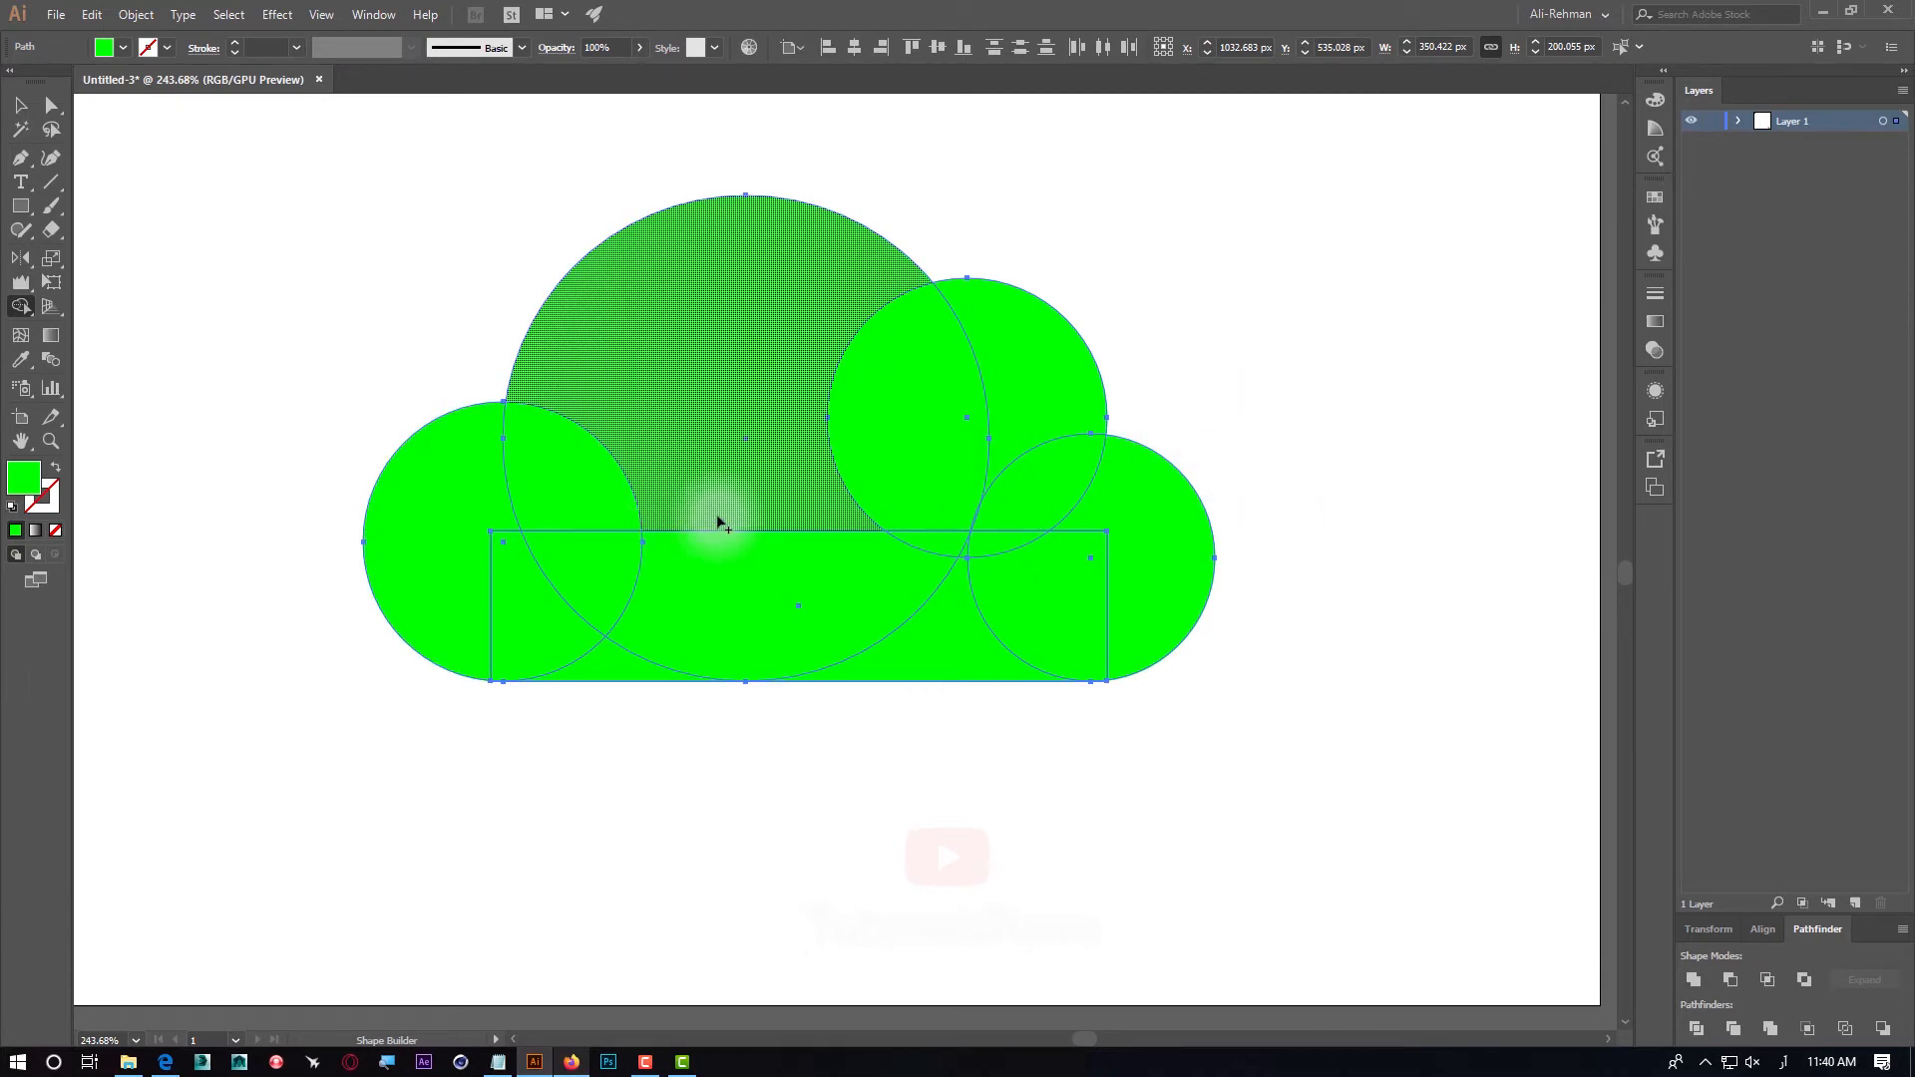
Merge the circles and rectangle into one cloud by marqueeing across all regions with Shape Builder, then deselect it
mouse_move(489, 477)
left_mouse_down()
mouse_move(1114, 630)
mouse_move(943, 629)
mouse_move(915, 653)
mouse_move(1095, 662)
left_mouse_up()
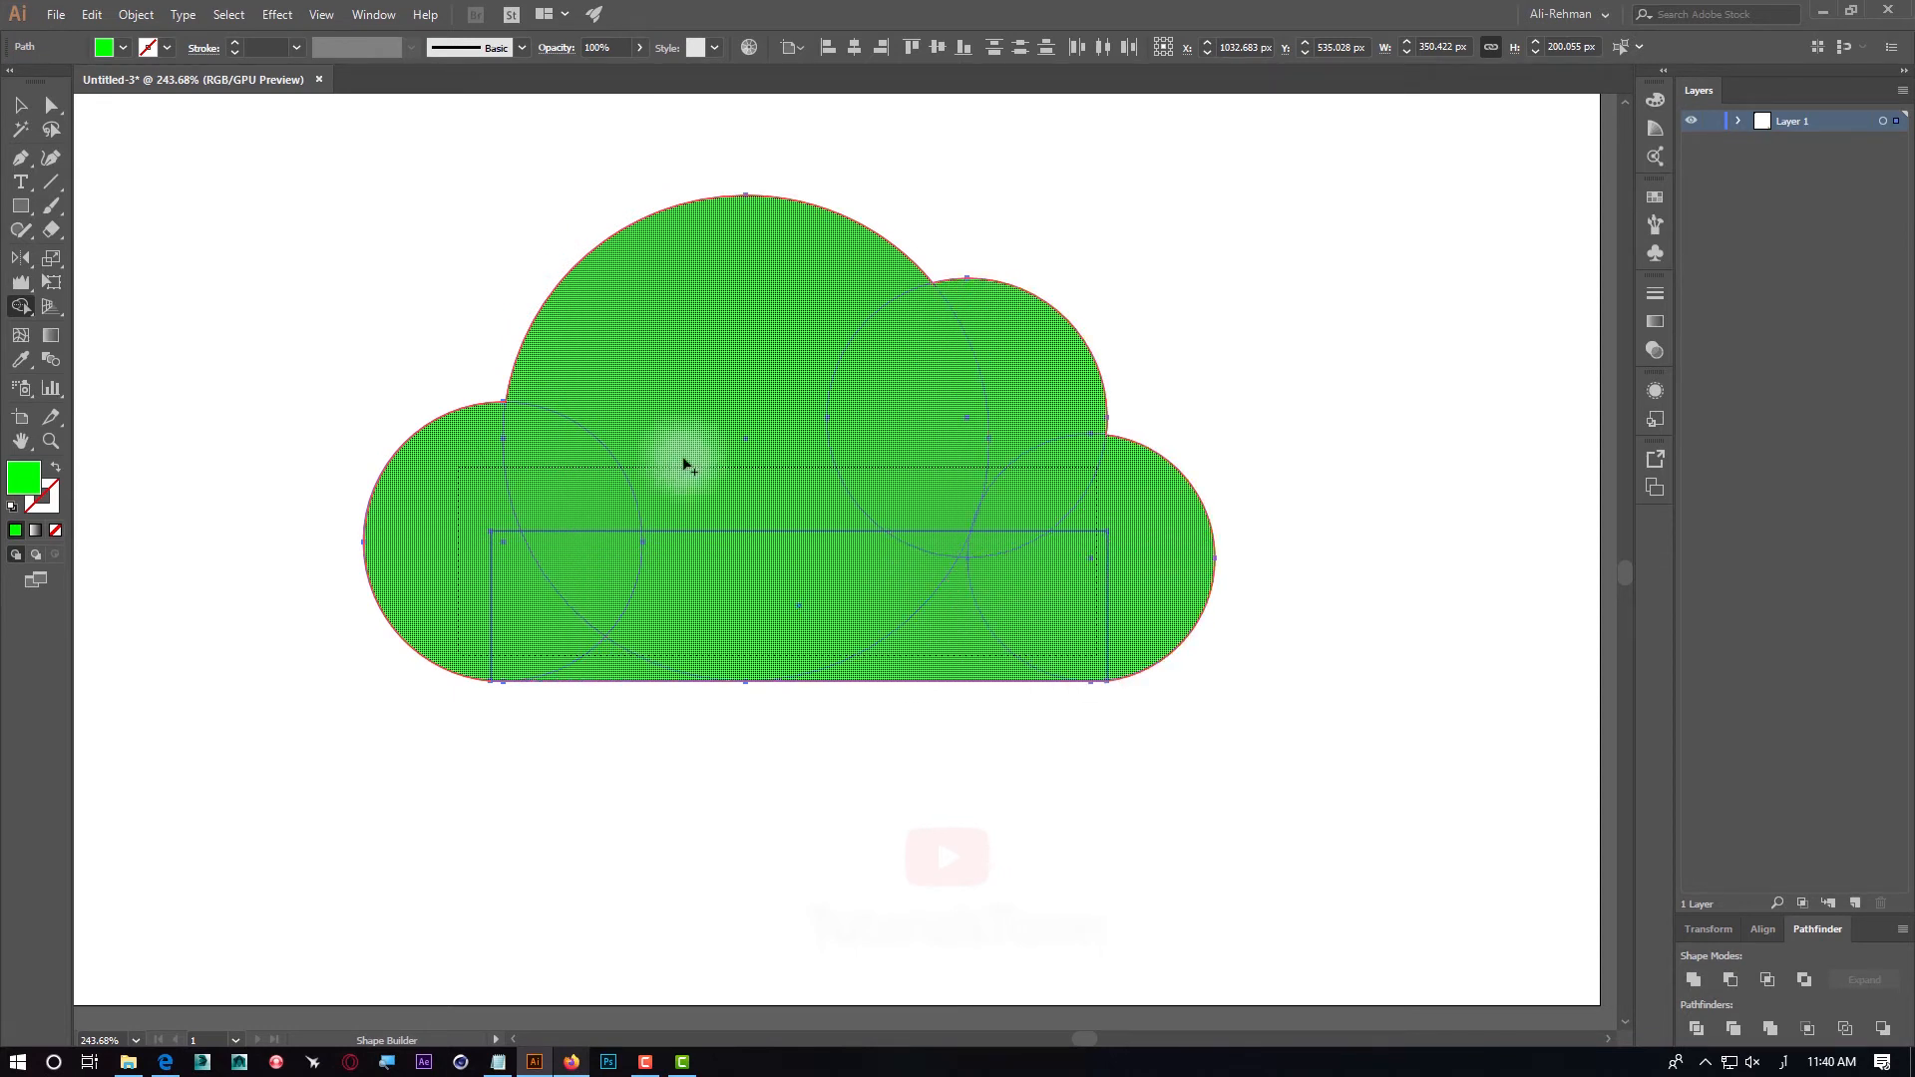
left_click_drag(141, 172, 441, 344)
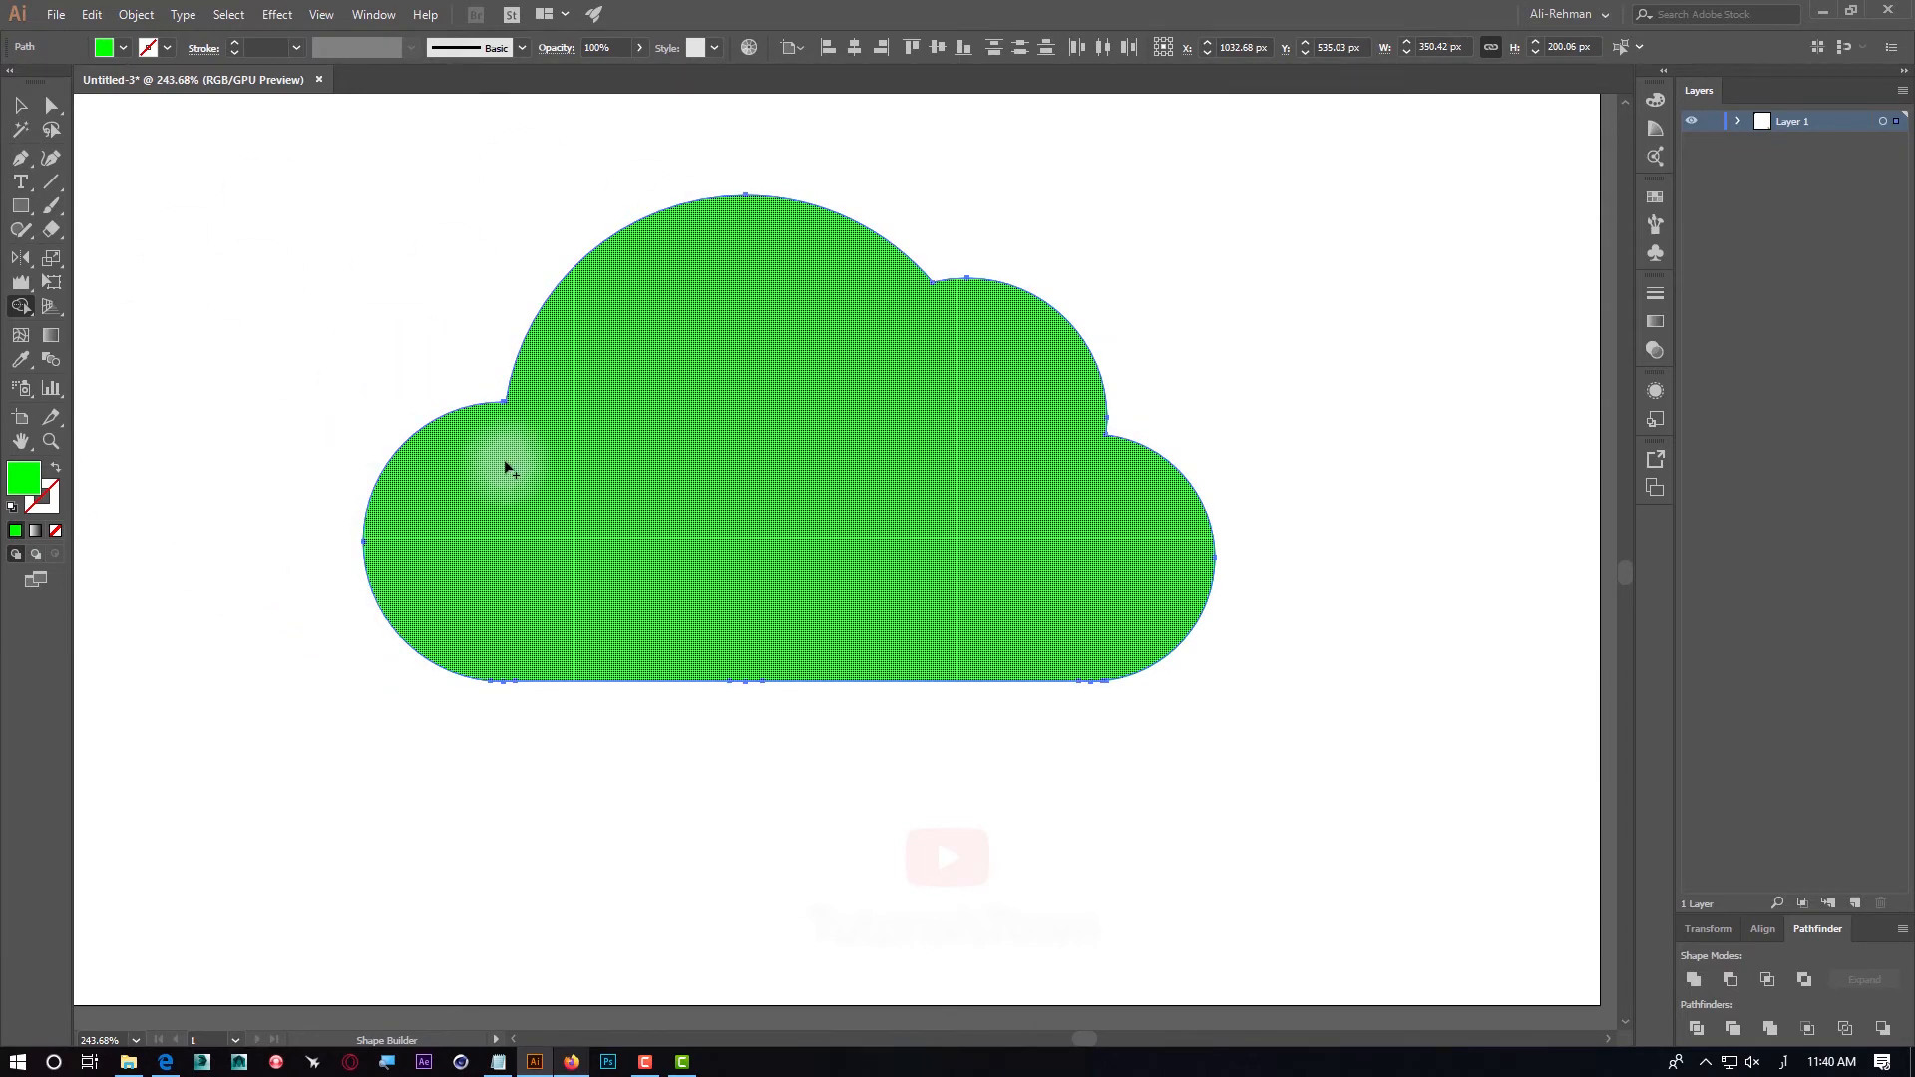
mouse_move(470, 445)
left_mouse_down()
mouse_move(953, 590)
mouse_move(1034, 649)
left_mouse_up()
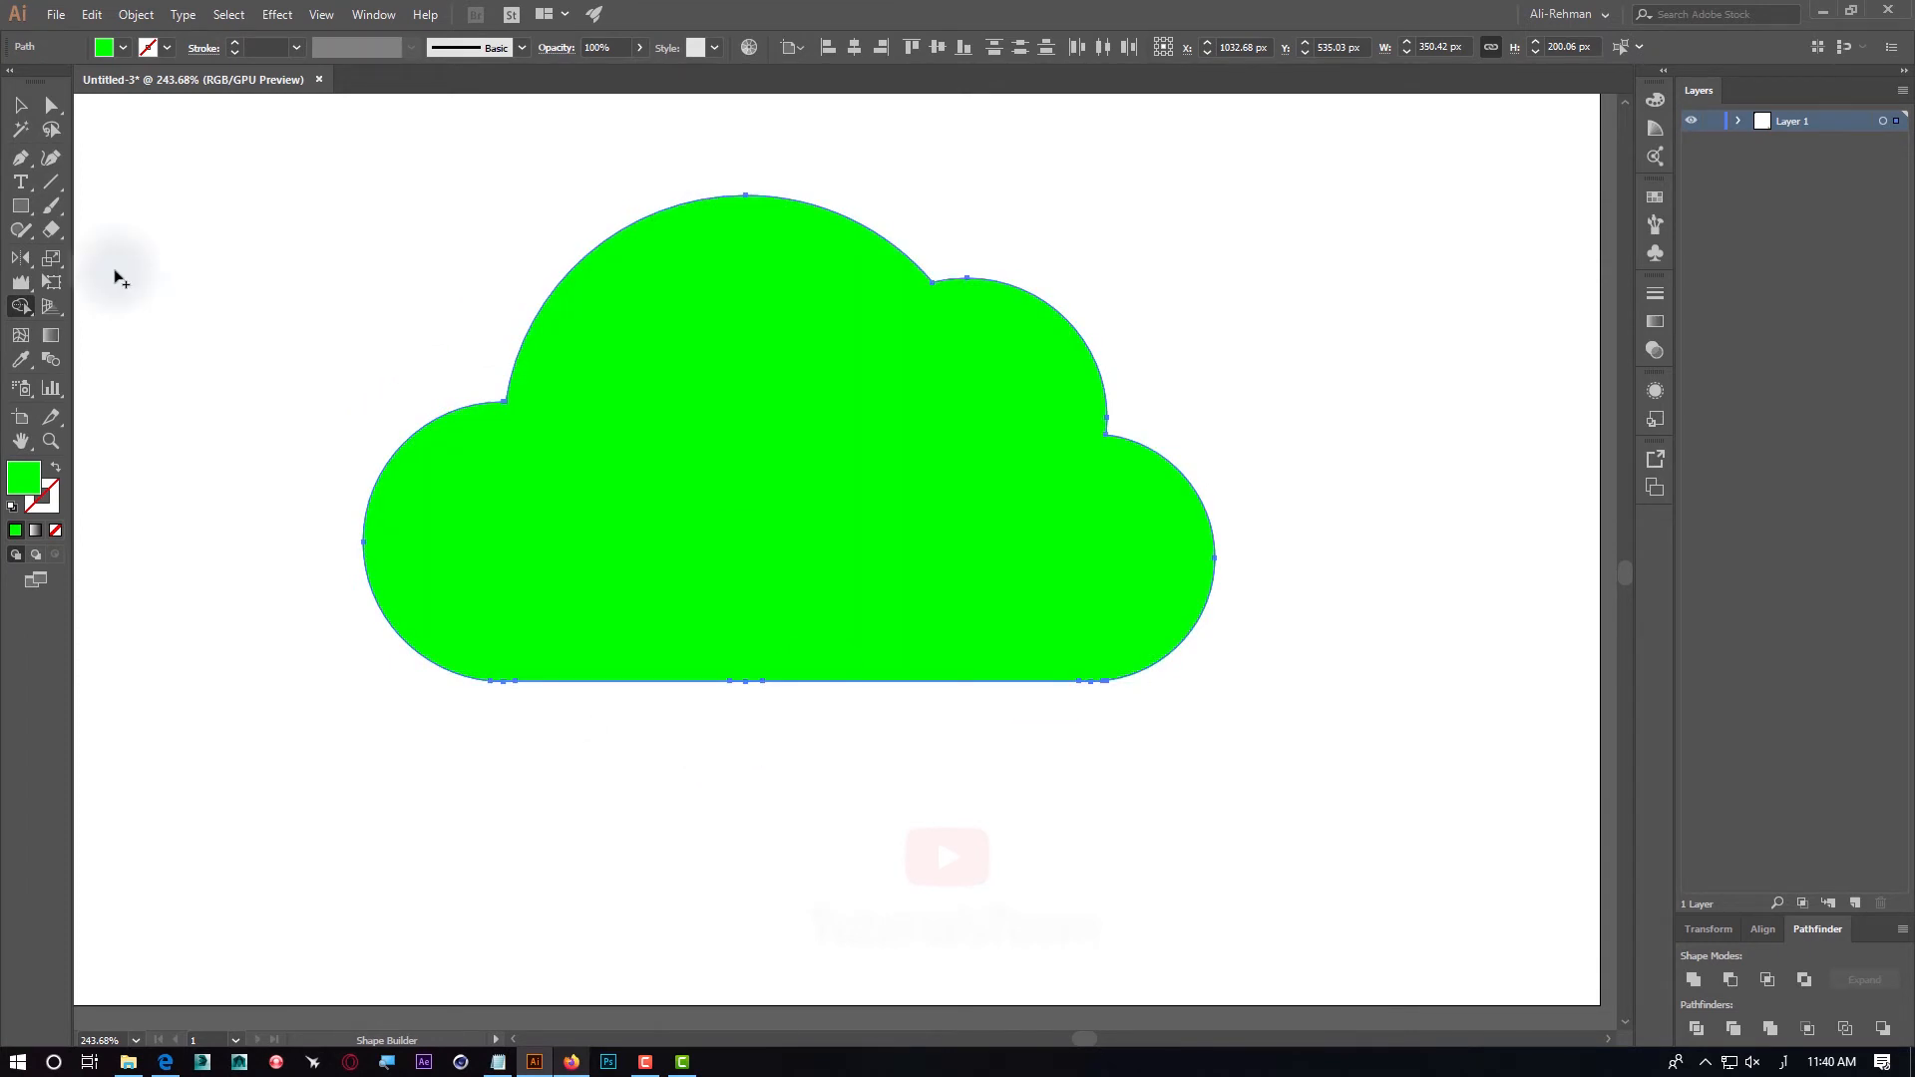
left_click(18, 110)
left_click(307, 235)
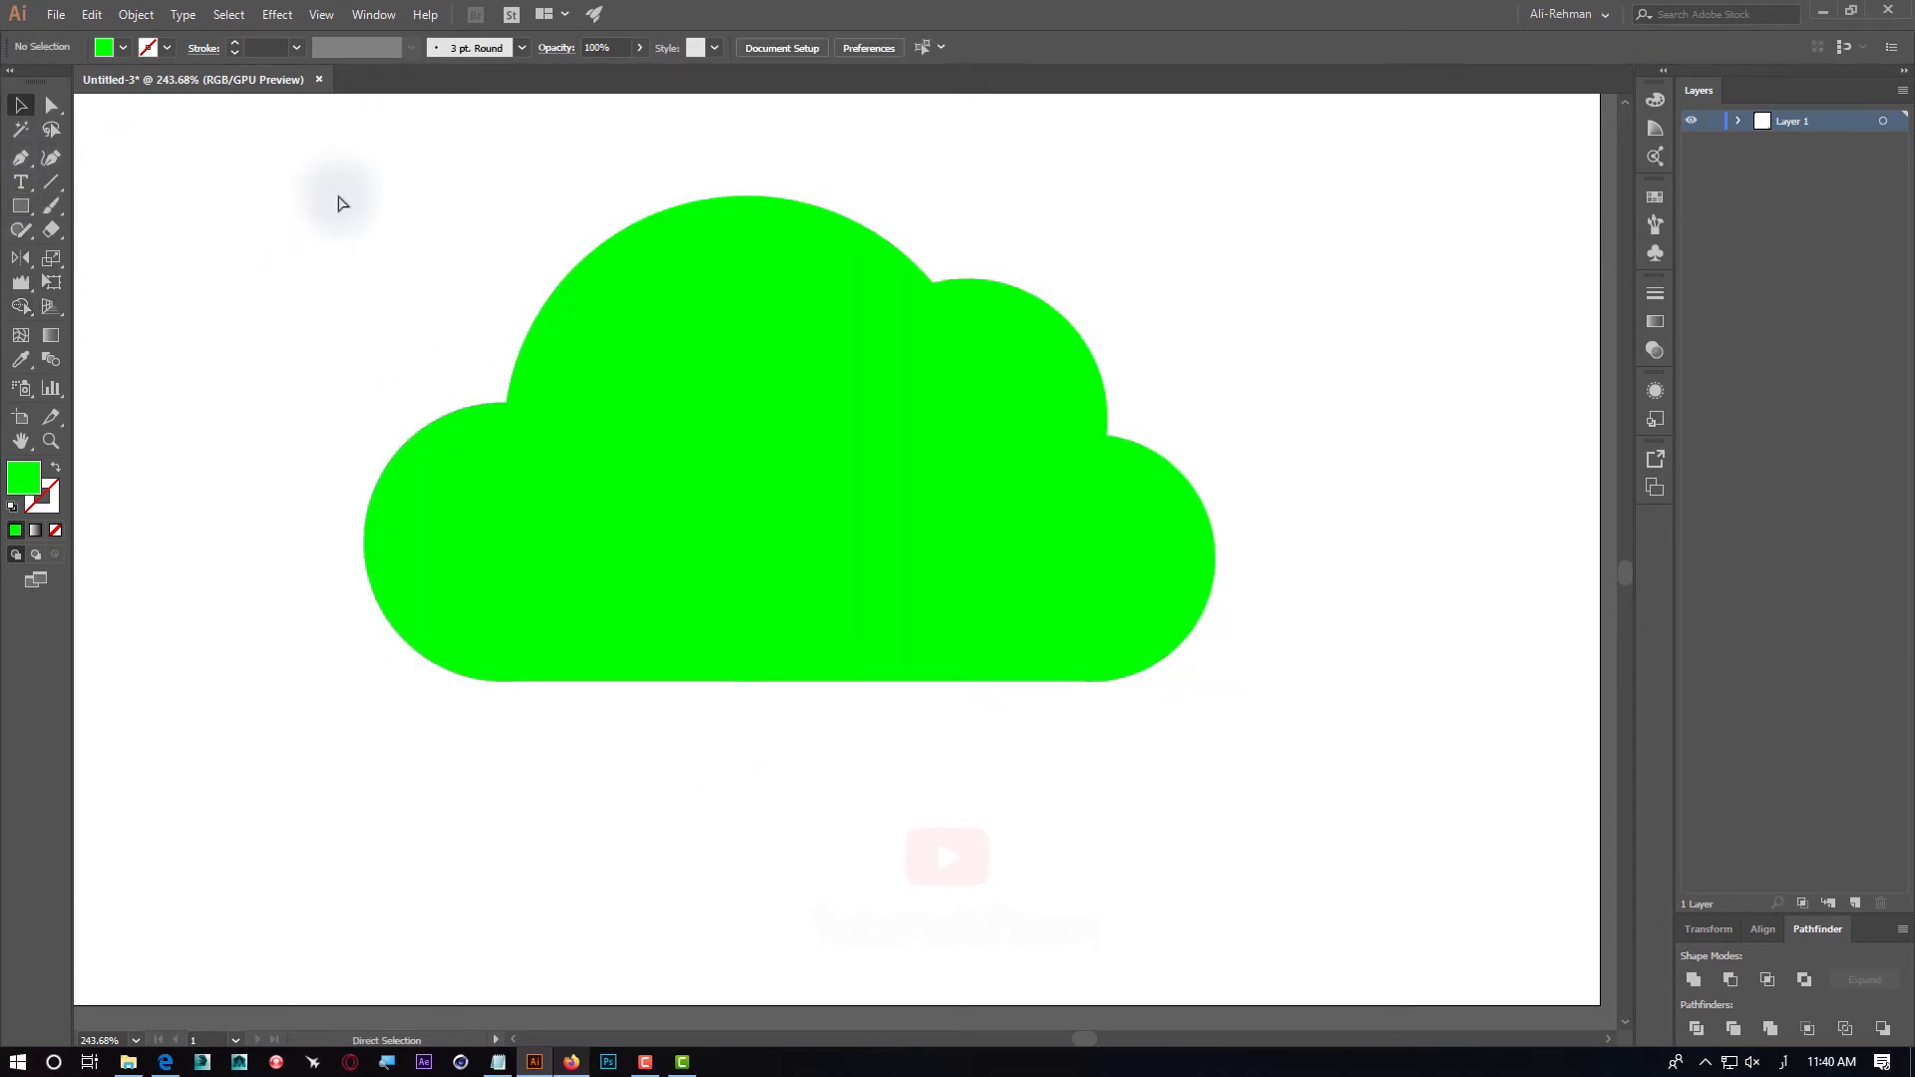
Shift the green cloud slightly down and right, and place an overlapping duplicate level with it on its left
key("ctrl+minus")
key("ctrl+minus")
key("ctrl+minus")
key("ctrl+minus")
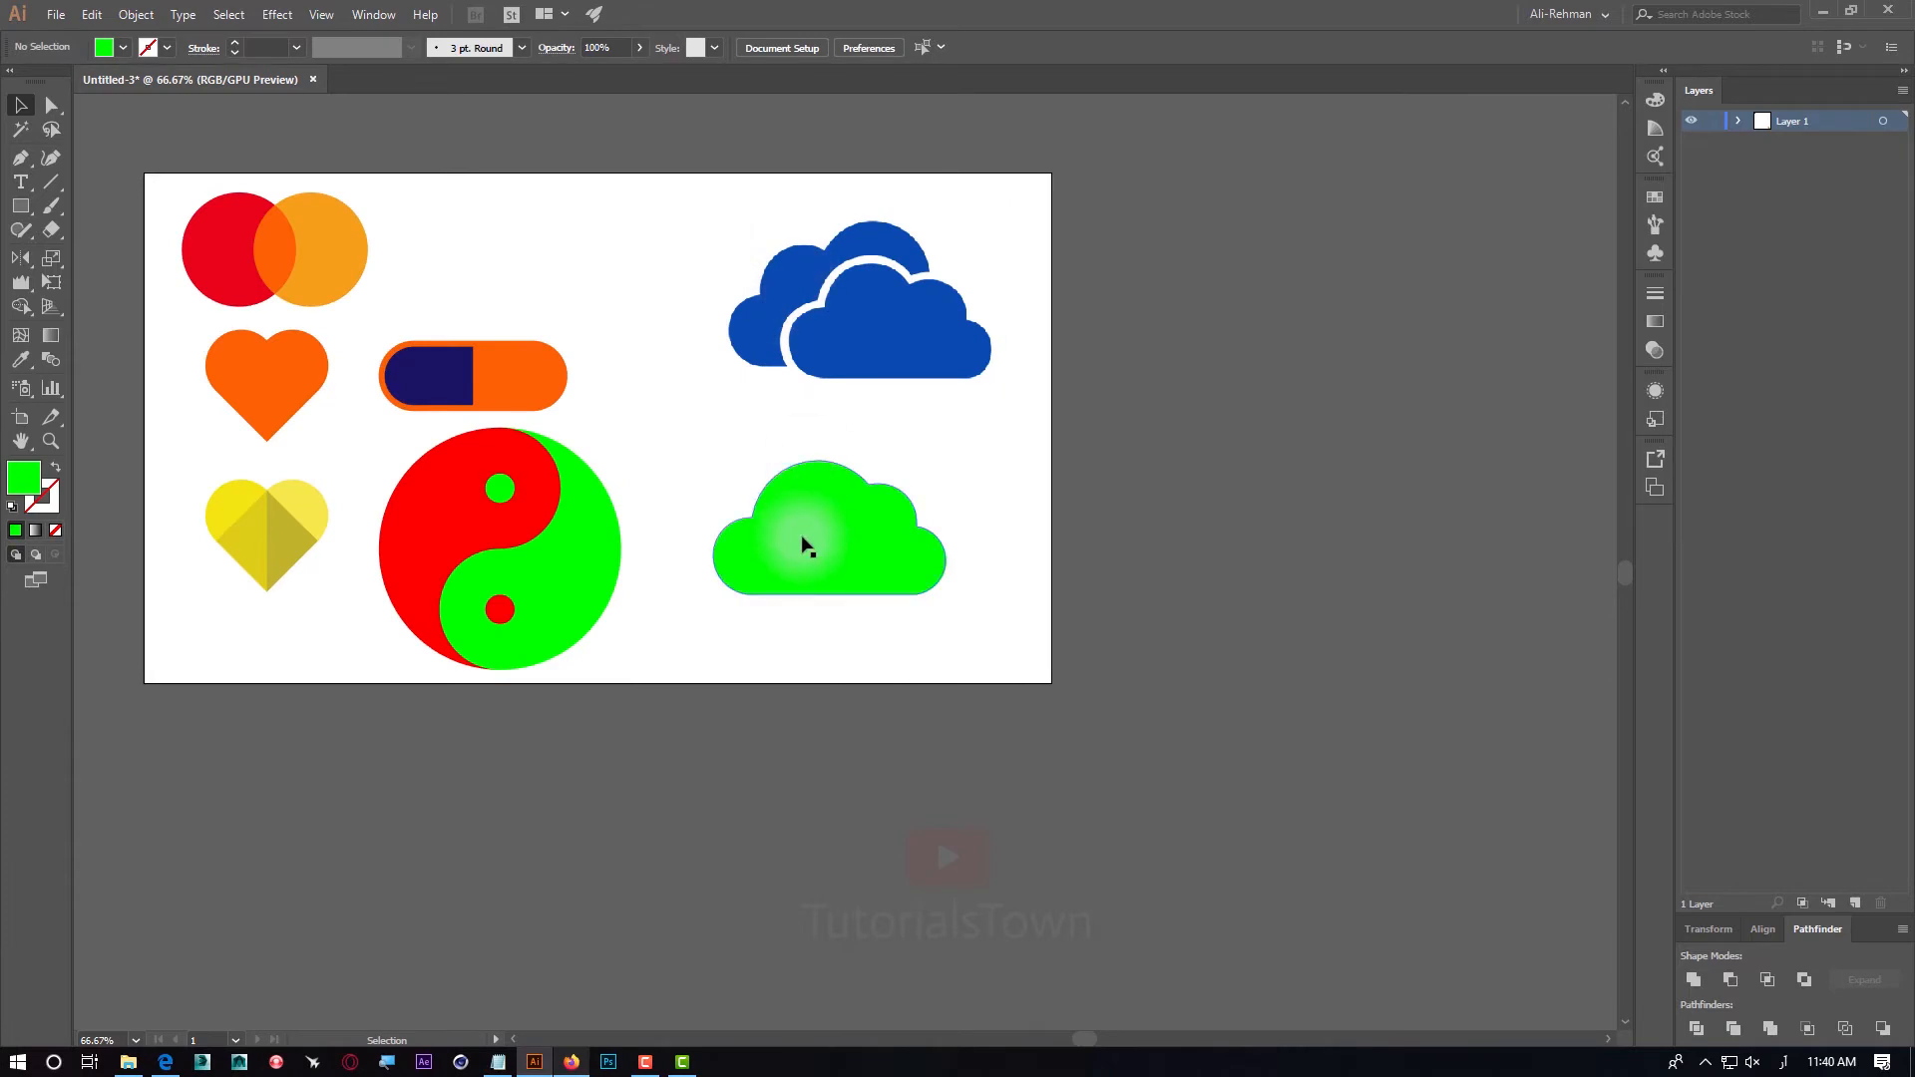
mouse_move(808, 546)
left_mouse_down()
mouse_move(871, 556)
mouse_move(816, 555)
left_mouse_up()
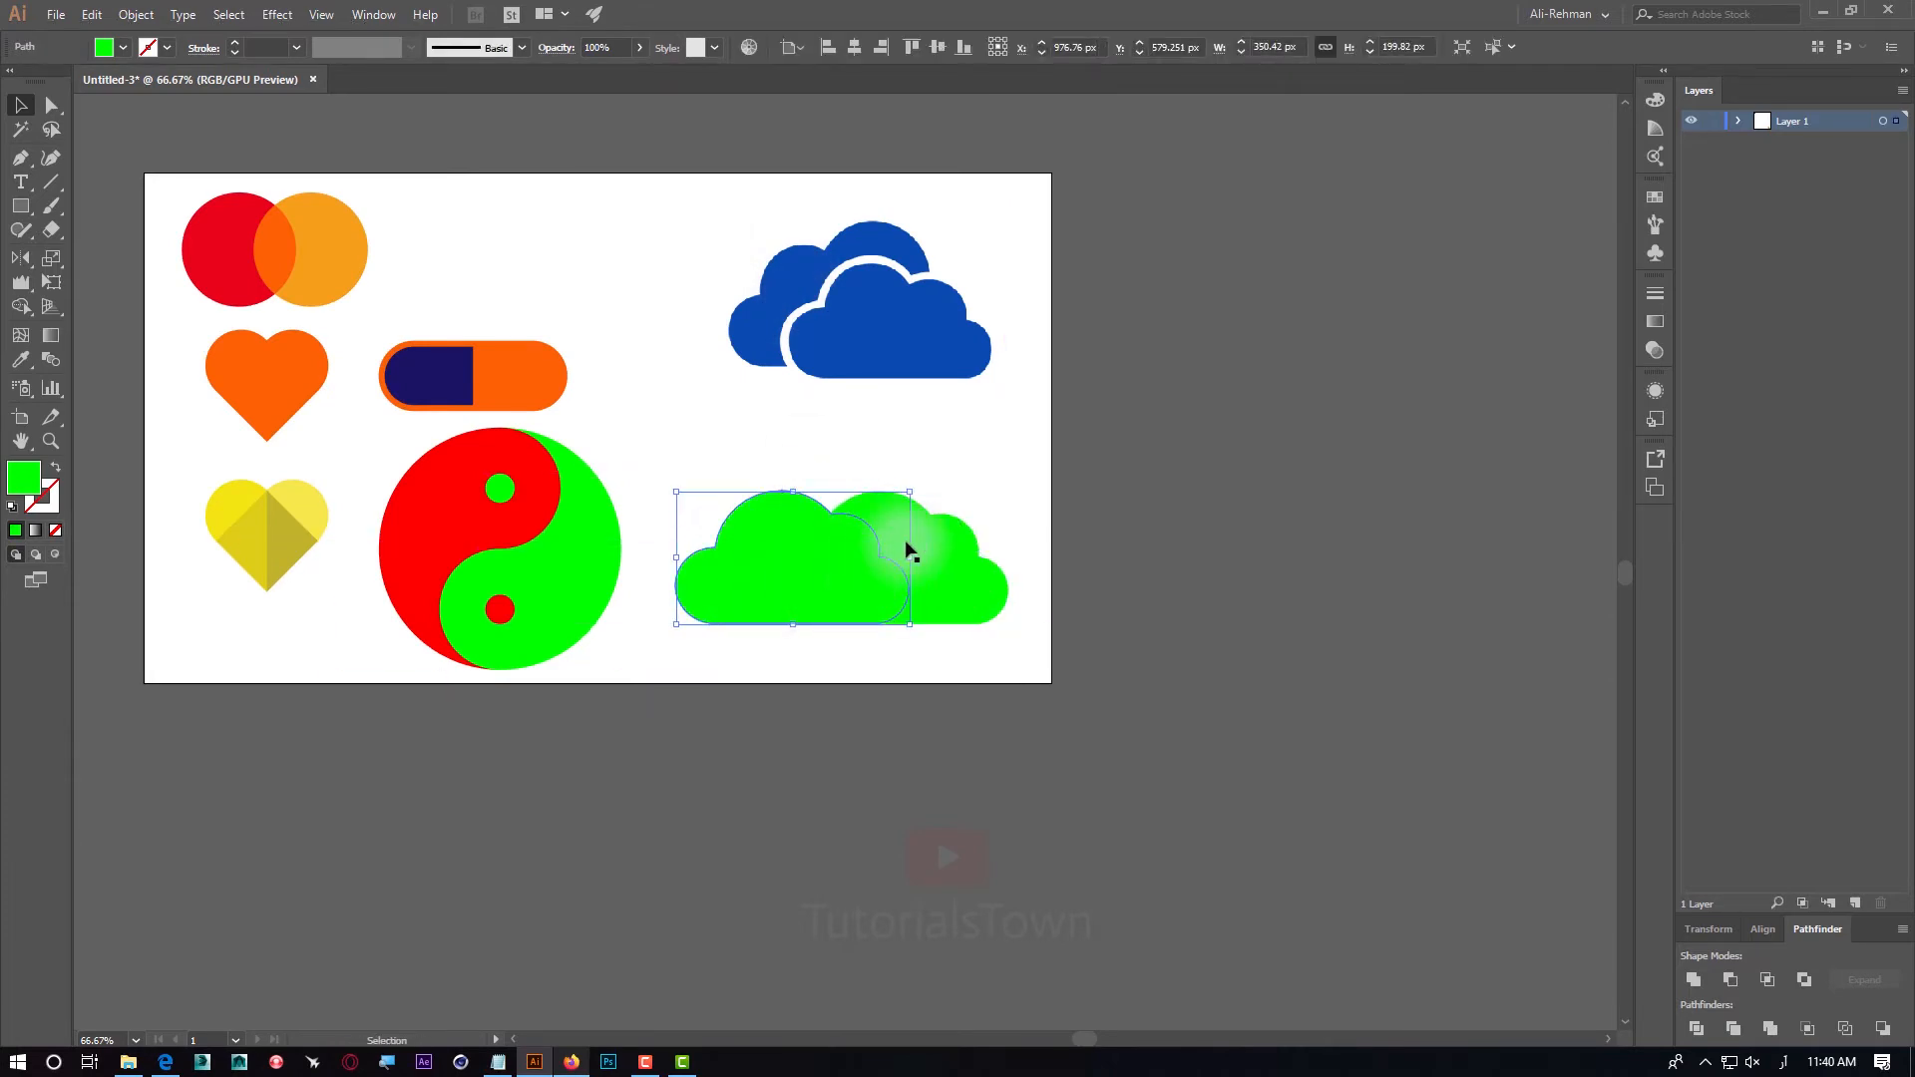
Reflect the left cloud across the vertical axis, enlarge it to about 423 by 241 px and raise it slightly
right_click(786, 561)
mouse_move(860, 846)
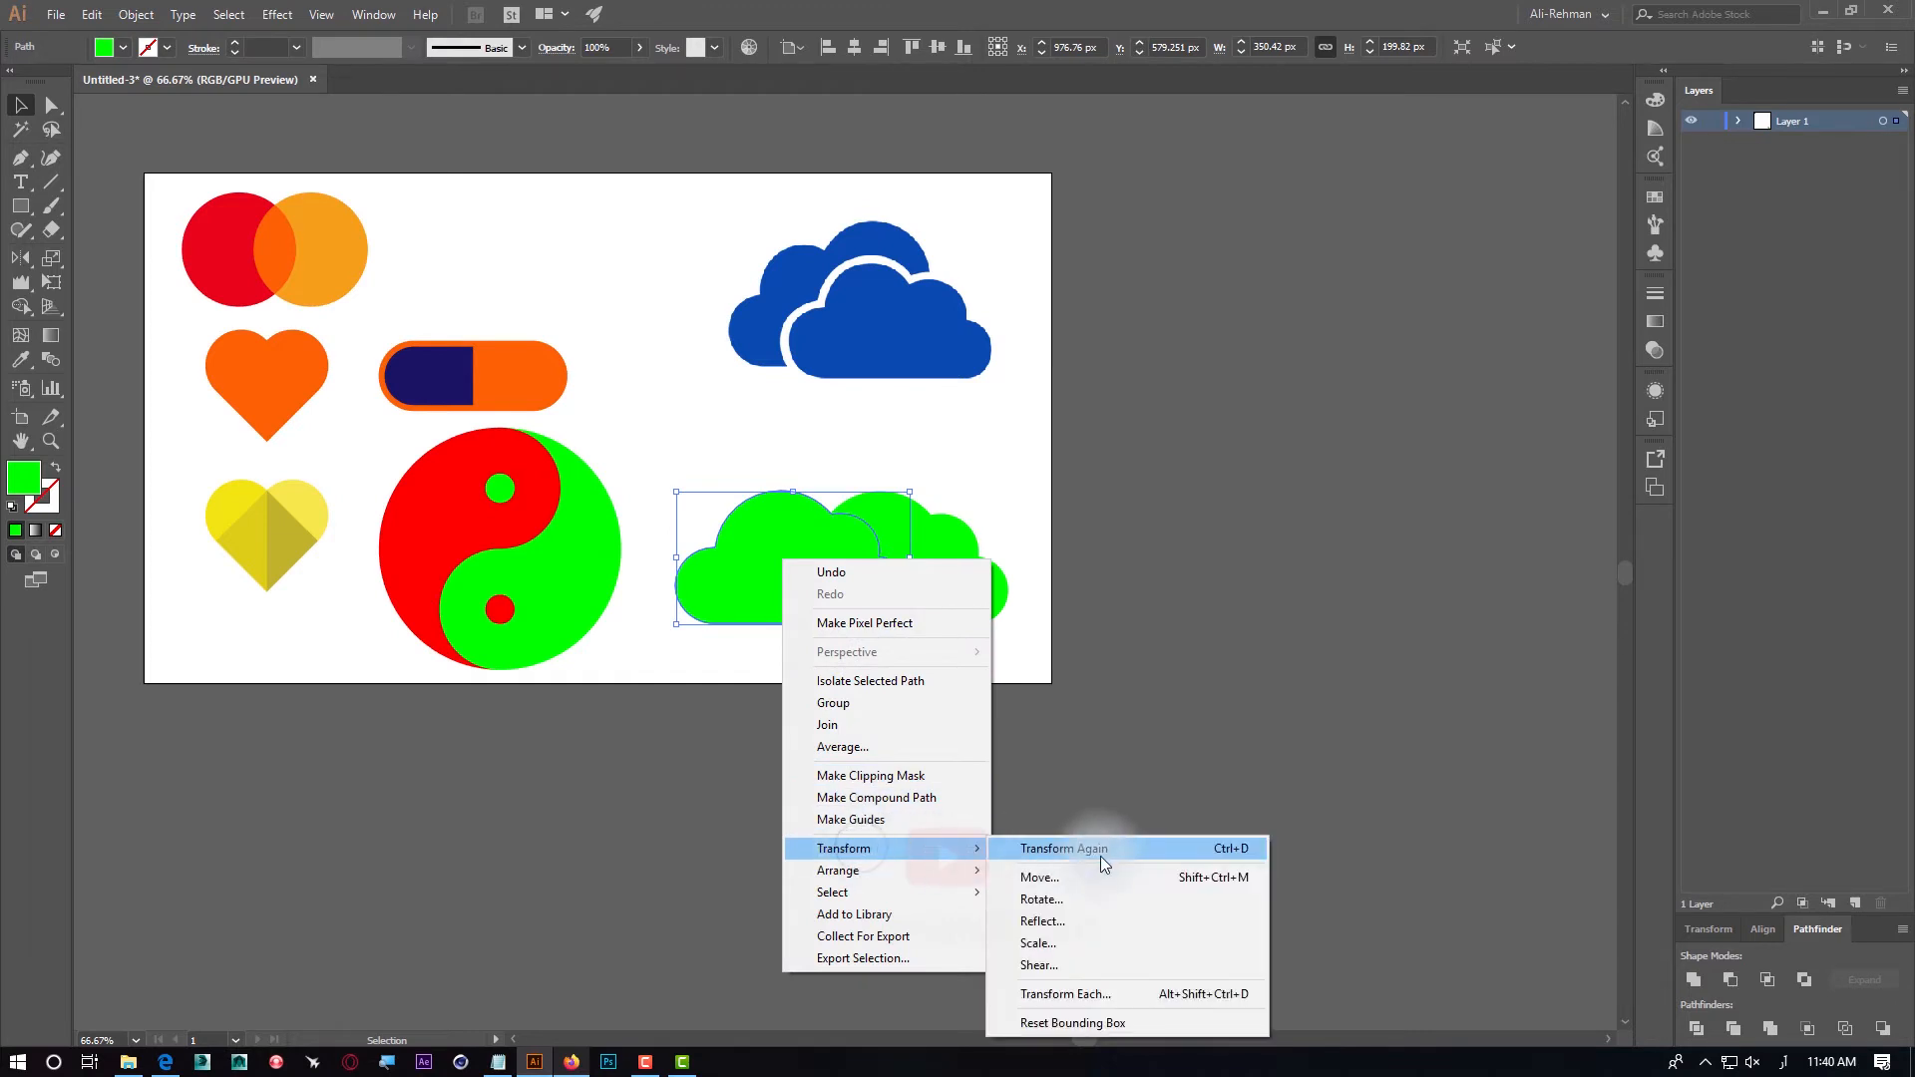
left_click(1105, 912)
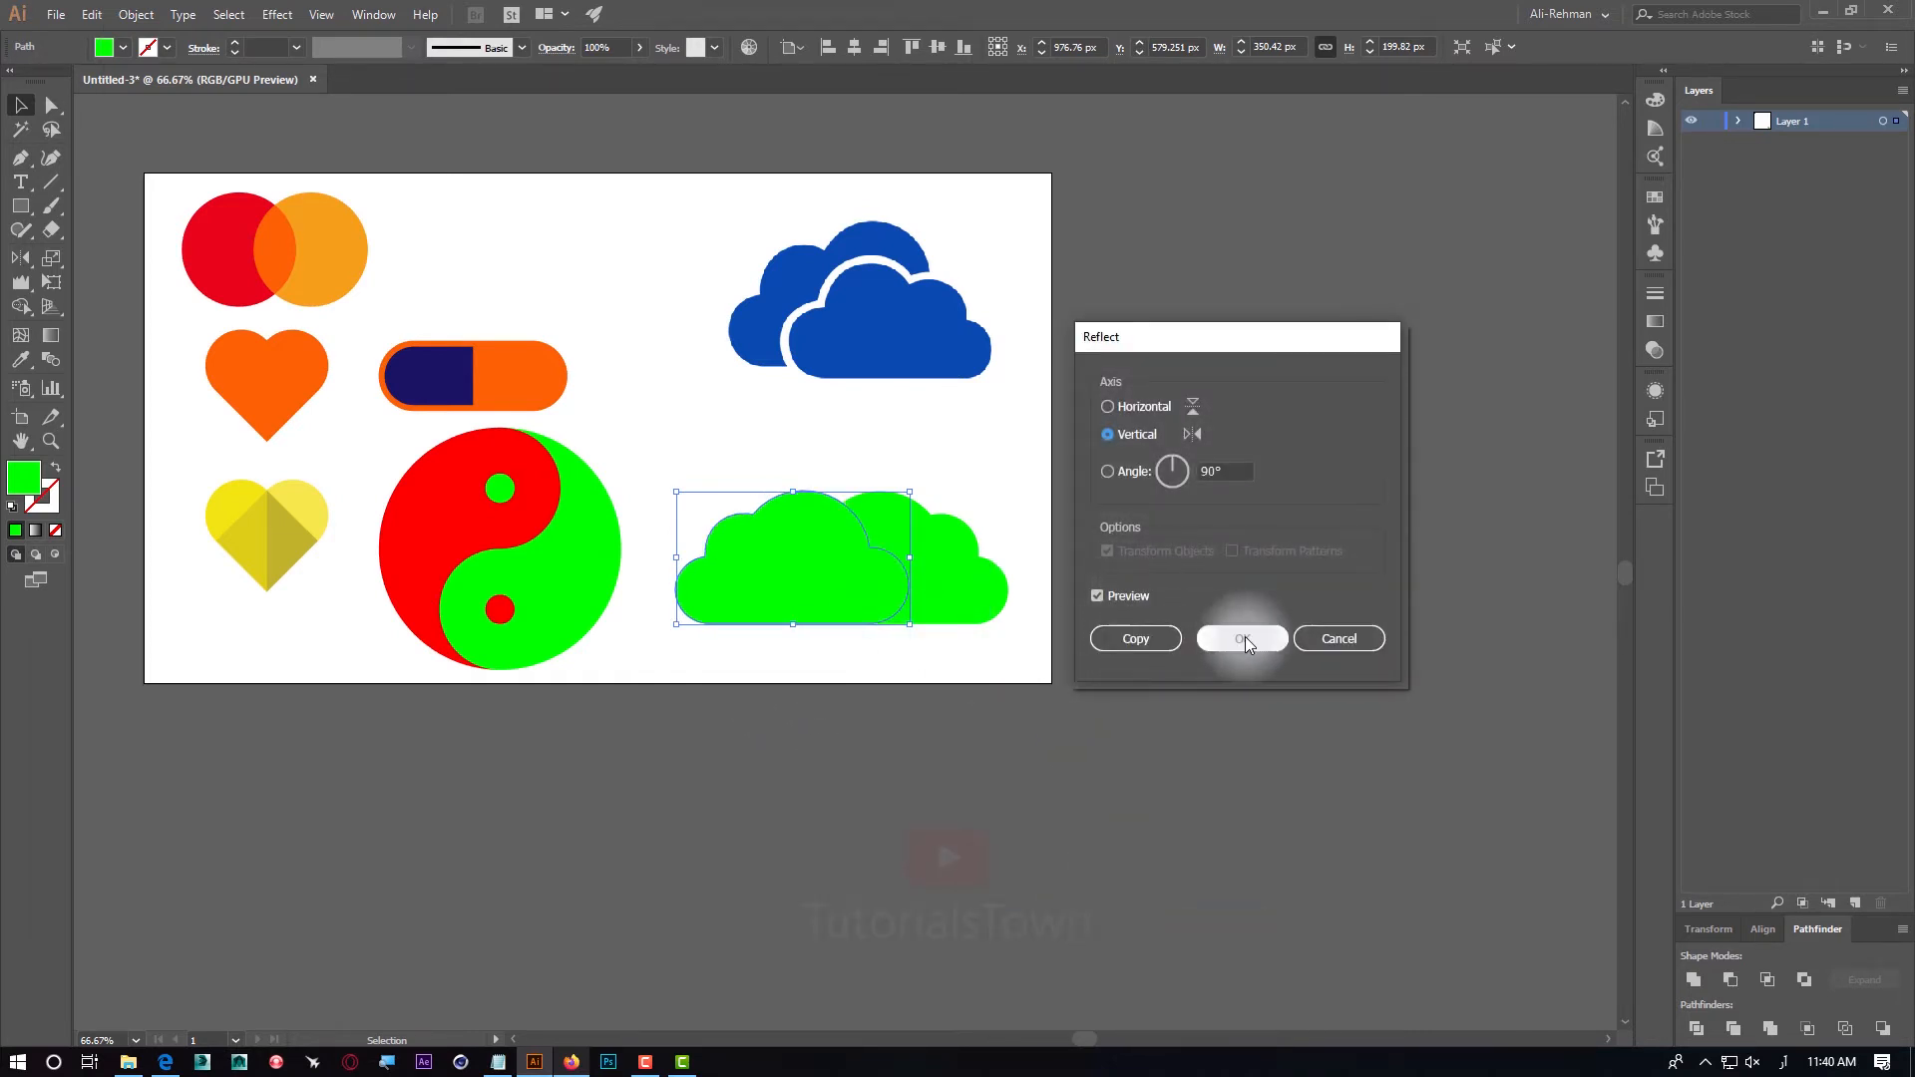
left_click(1245, 637)
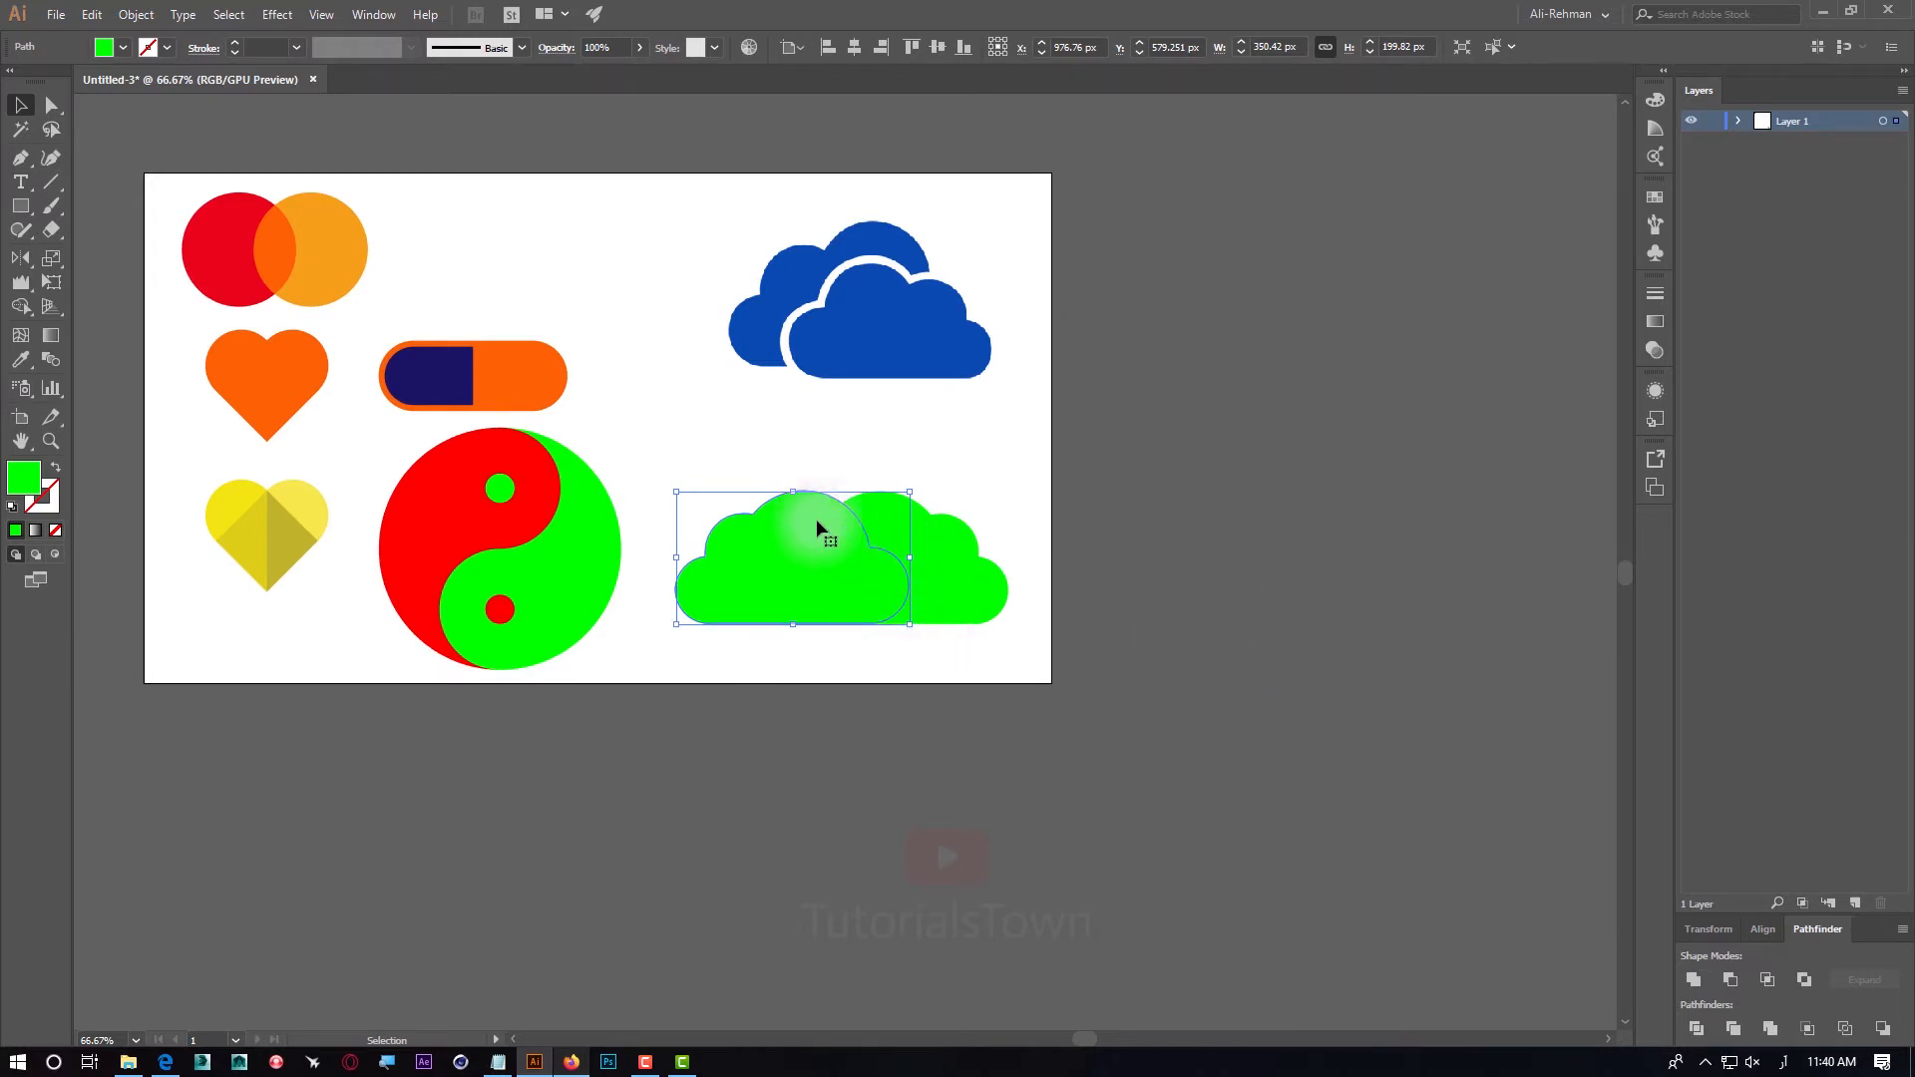
mouse_move(798, 491)
left_mouse_down()
mouse_move(795, 445)
mouse_move(795, 464)
left_mouse_up()
left_click_drag(836, 545, 838, 552)
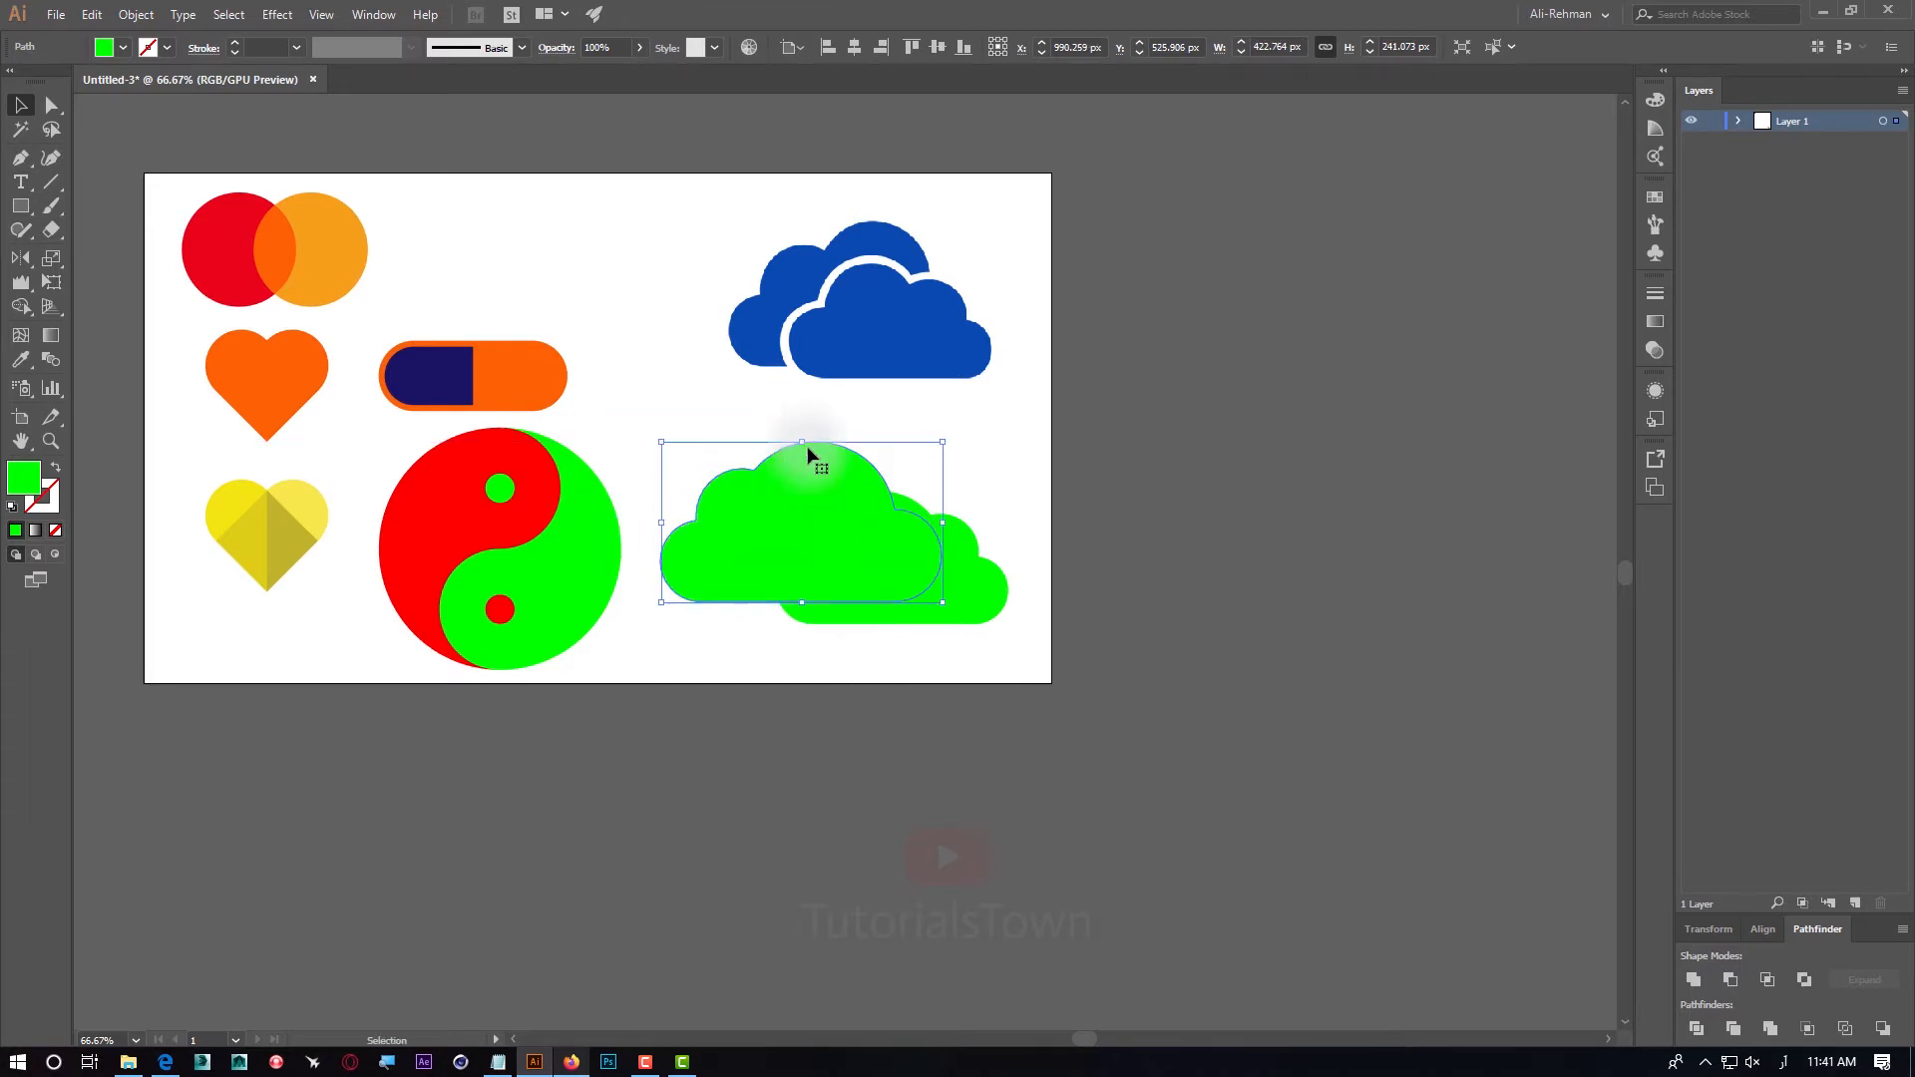
Fill the larger reflected cloud with pure blue and send it behind the green cloud
left_click(123, 47)
left_click(126, 82)
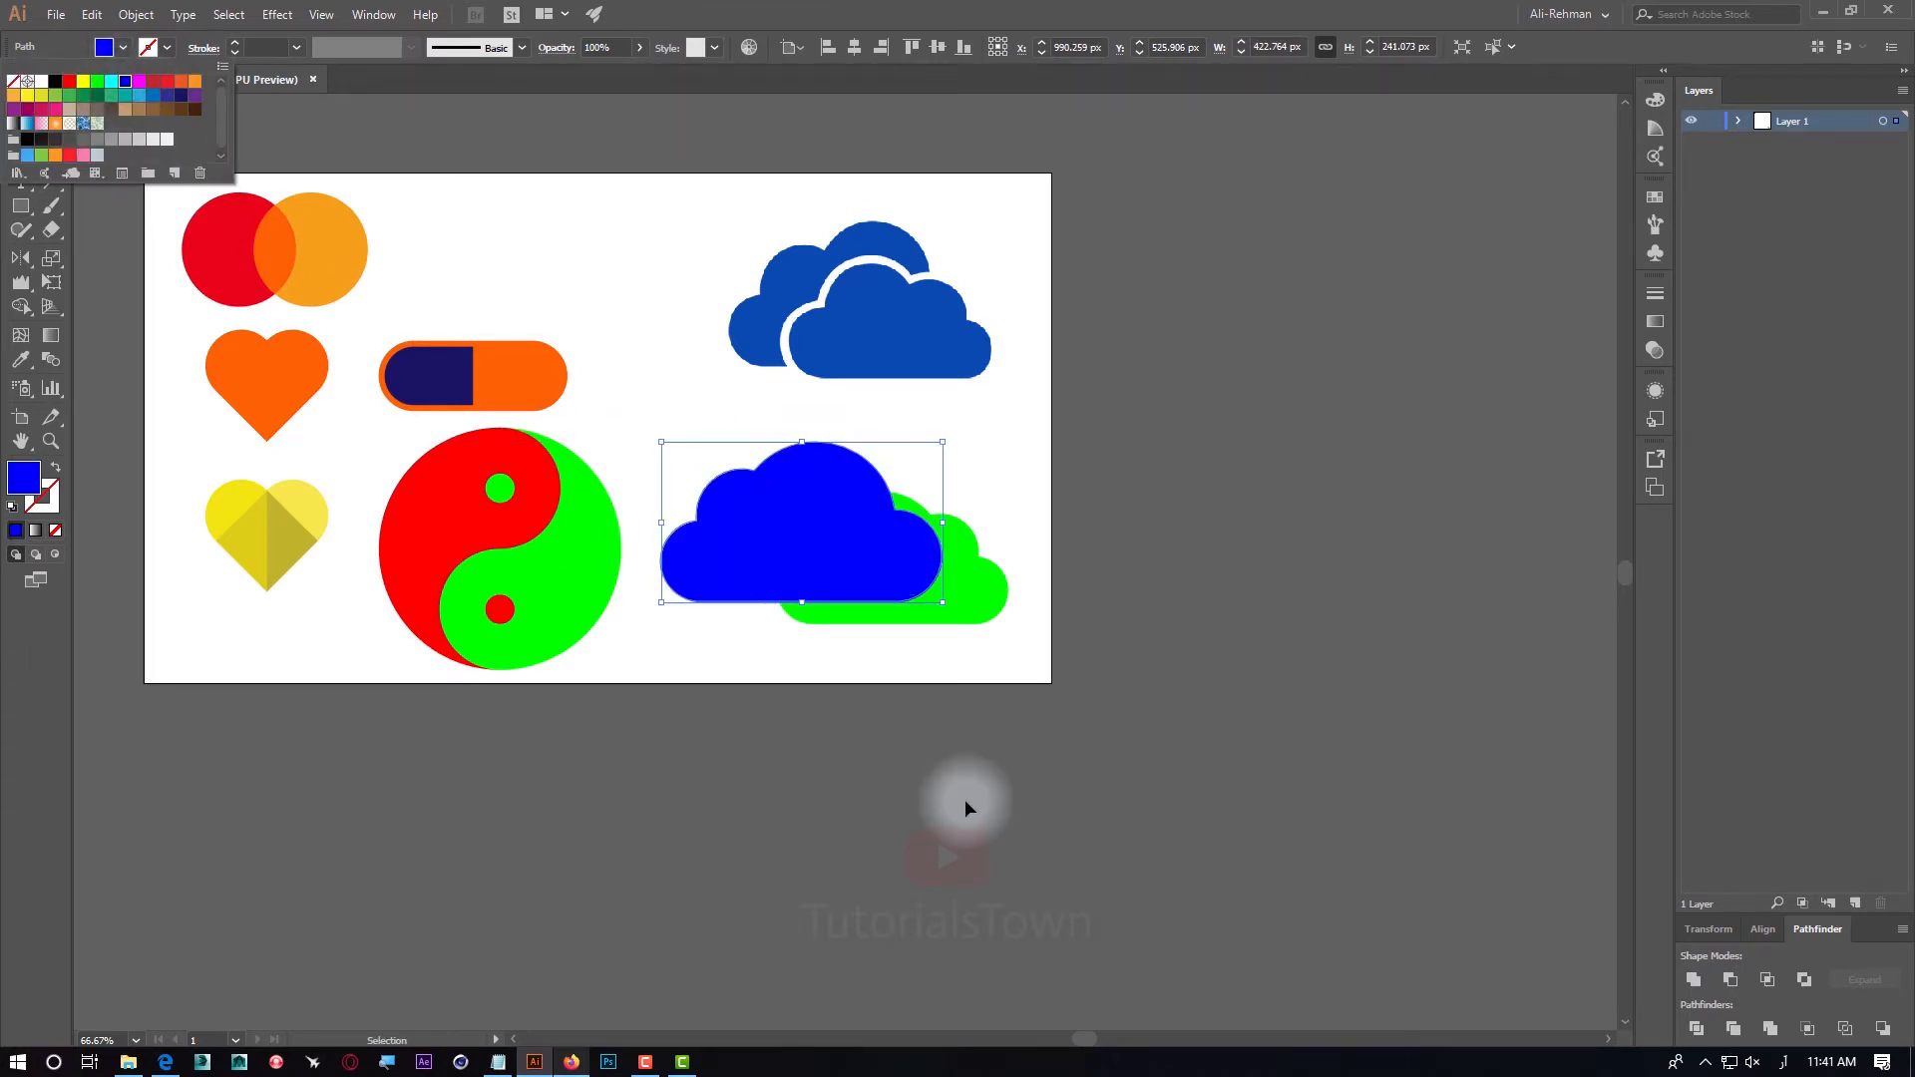
key("ctrl")
key("ctrl+[")
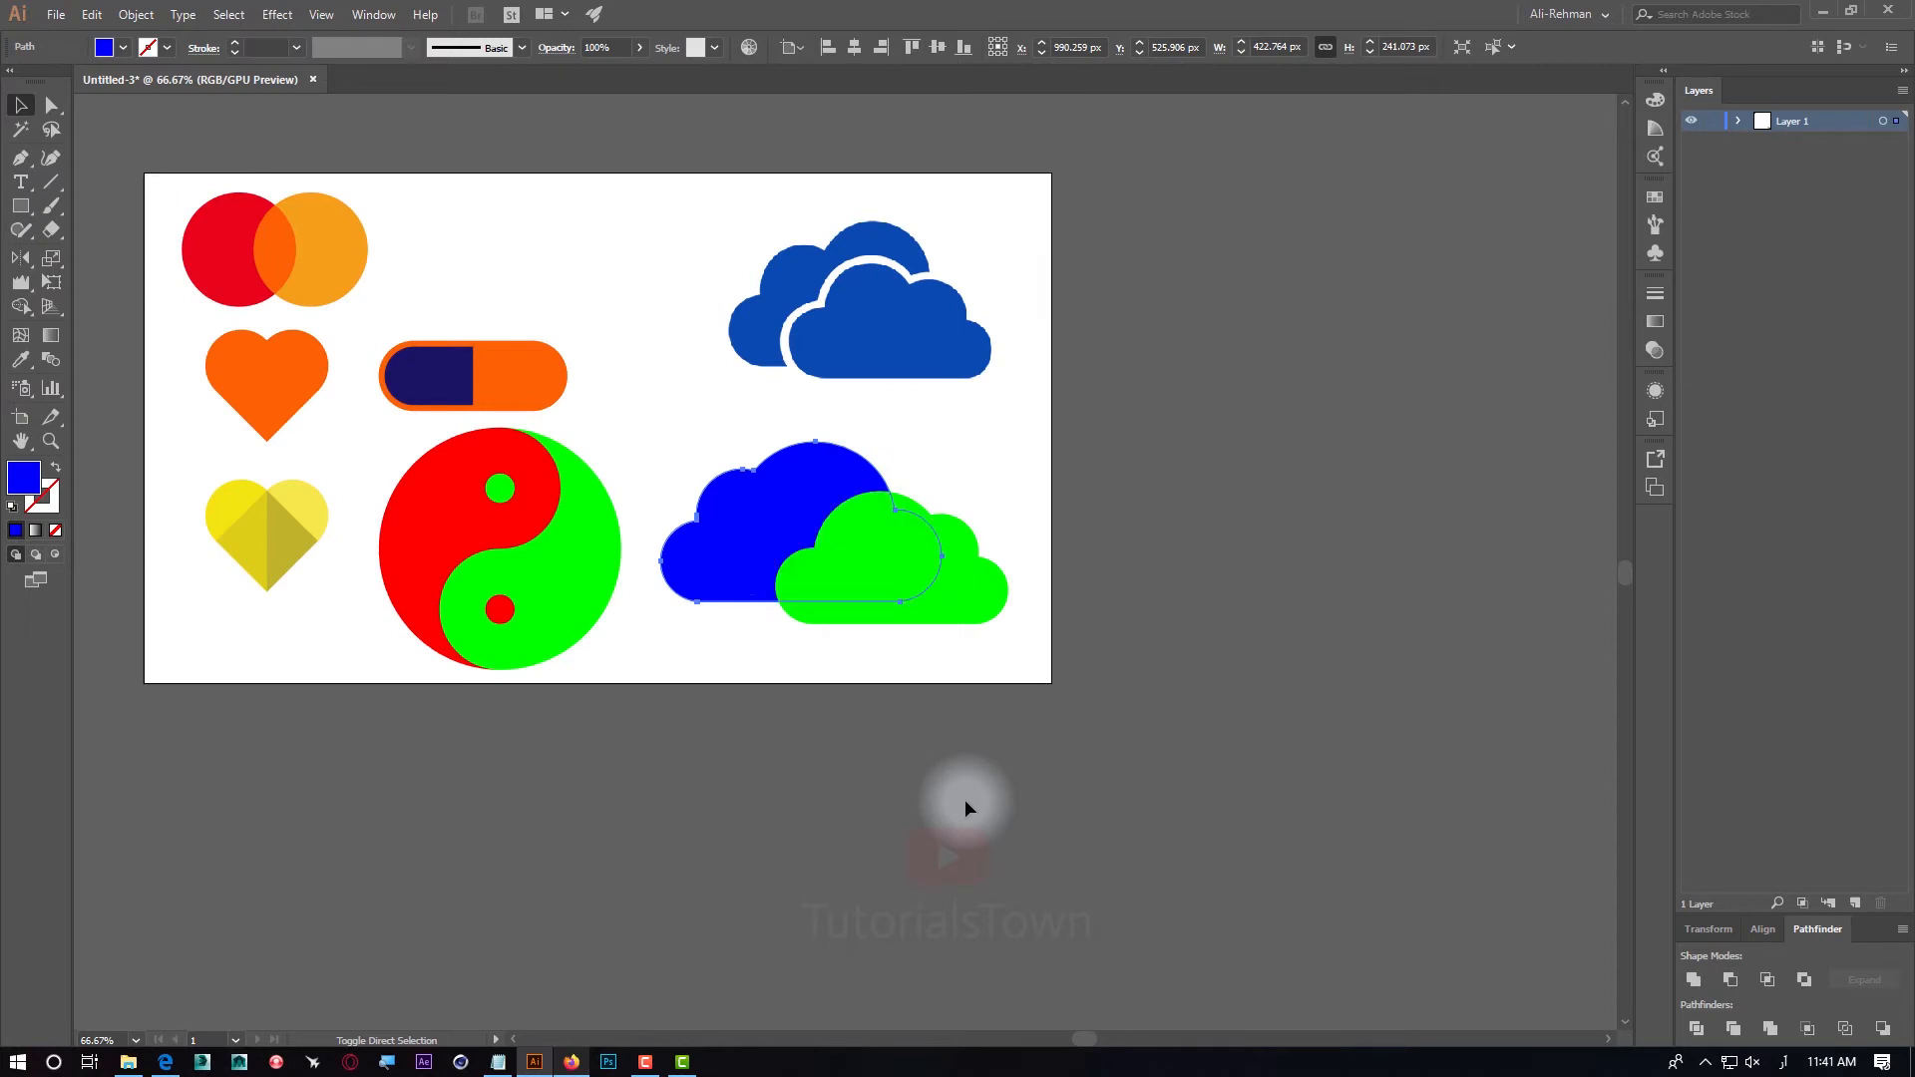
left_click(1323, 634)
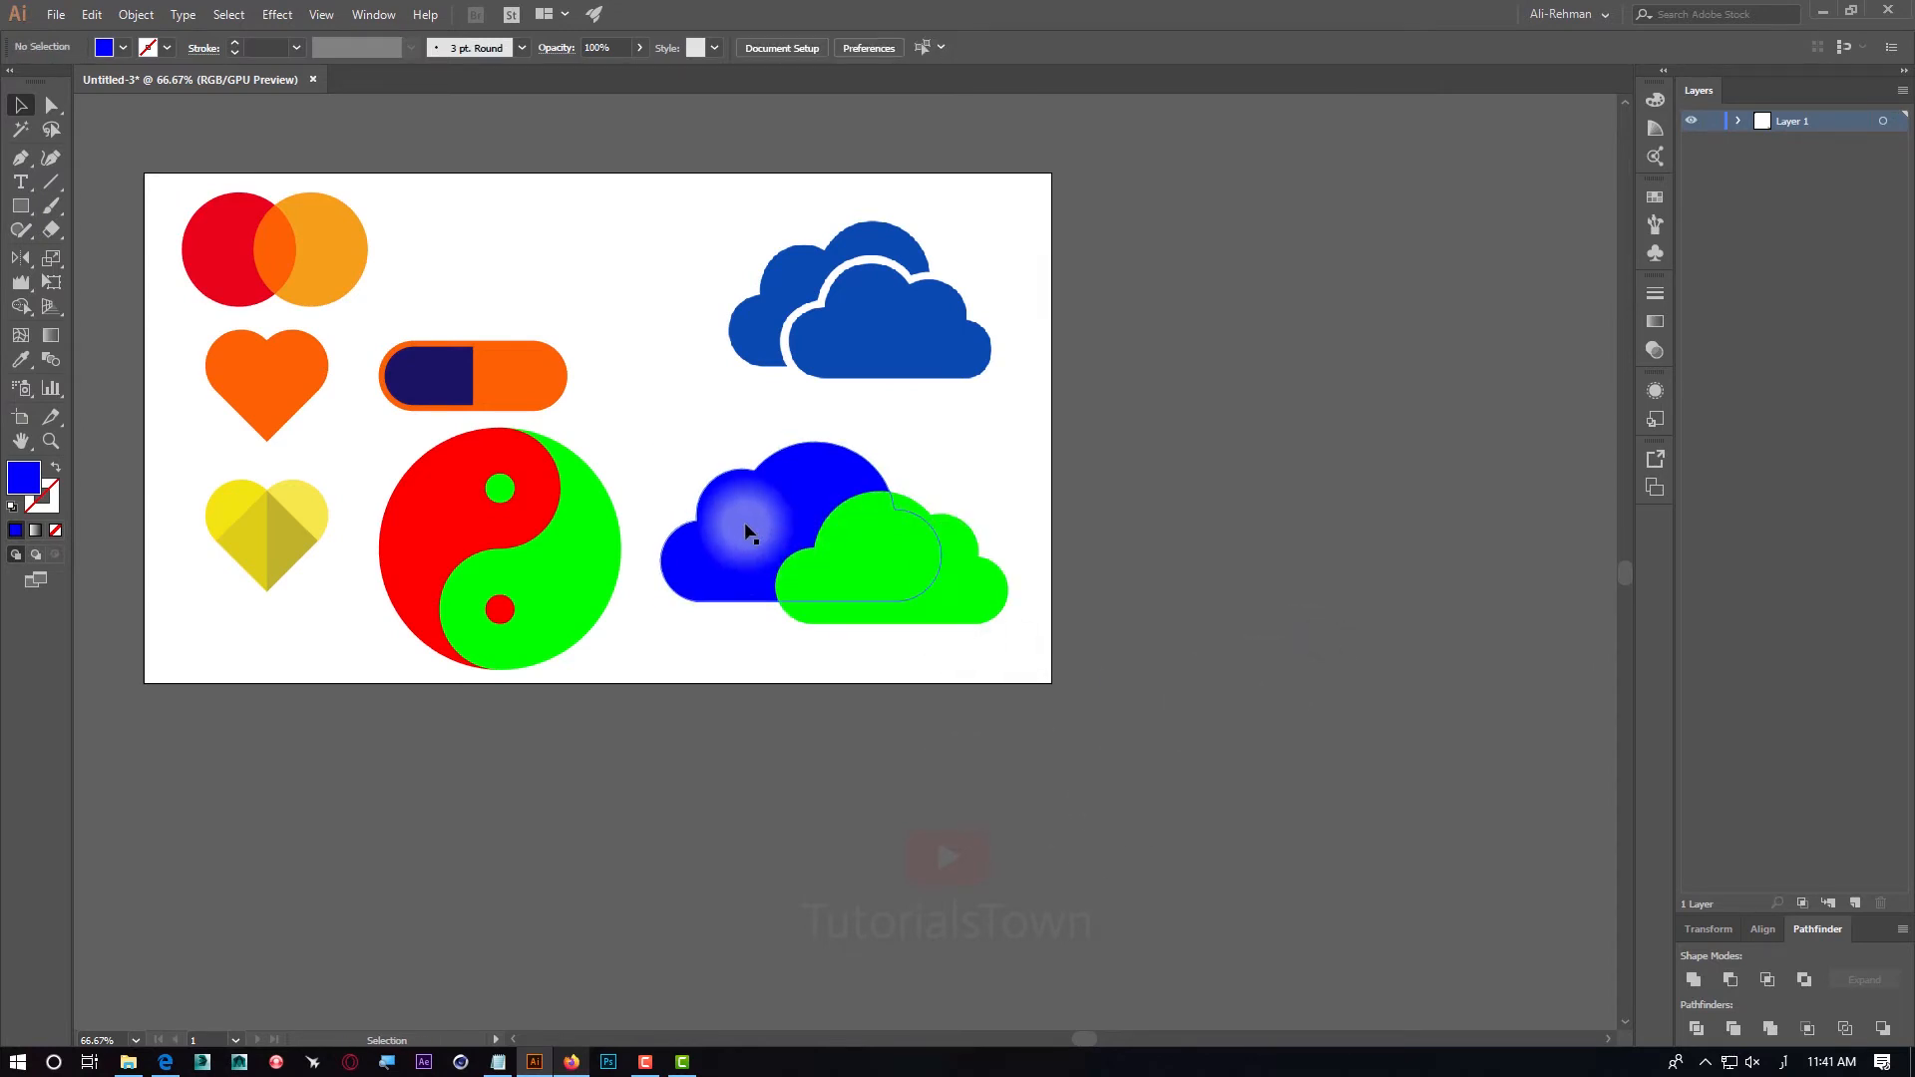
Move the blue cloud right so it sits further behind the green one, and shift the green cloud about 7 px right
left_click_drag(748, 522, 784, 530)
left_click(1151, 538)
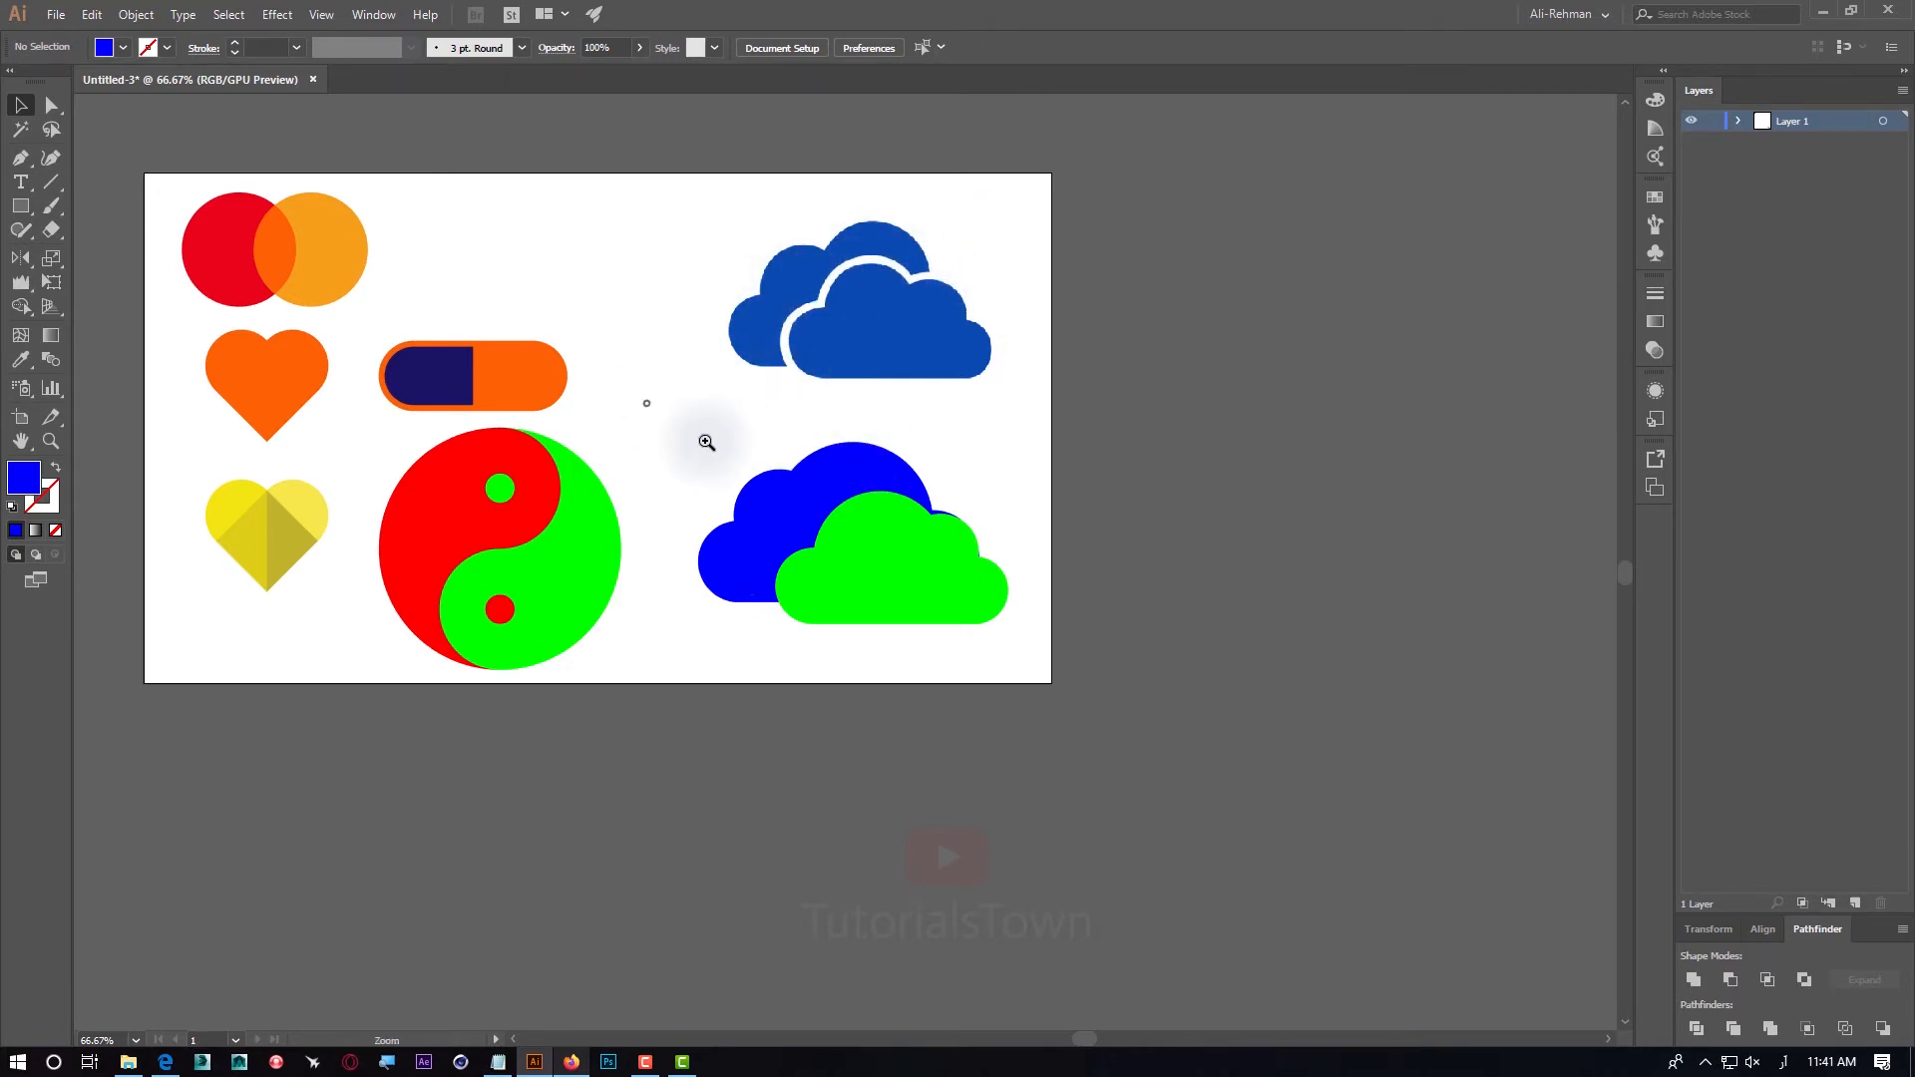
left_click(646, 403, "ctrl")
left_click_drag(1037, 377, 680, 543)
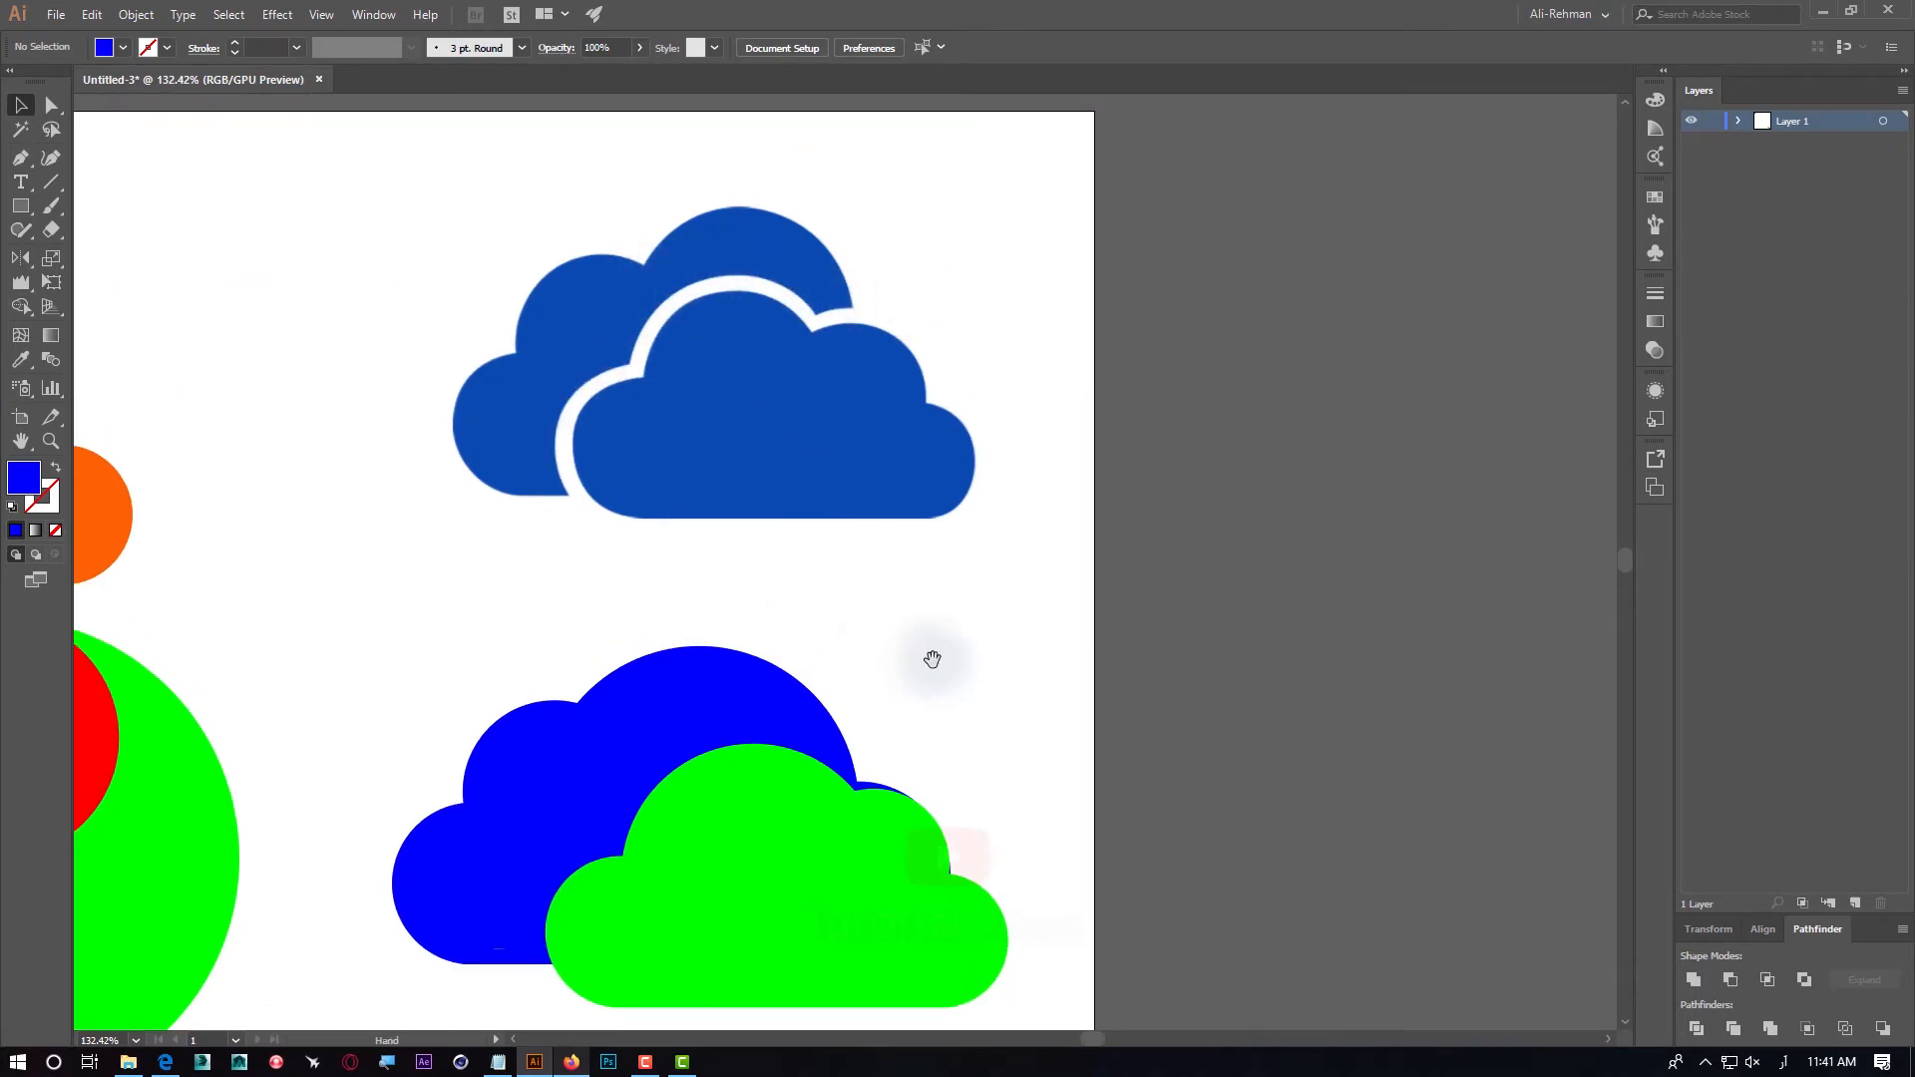
left_click_drag(932, 654, 892, 463)
left_click(758, 739)
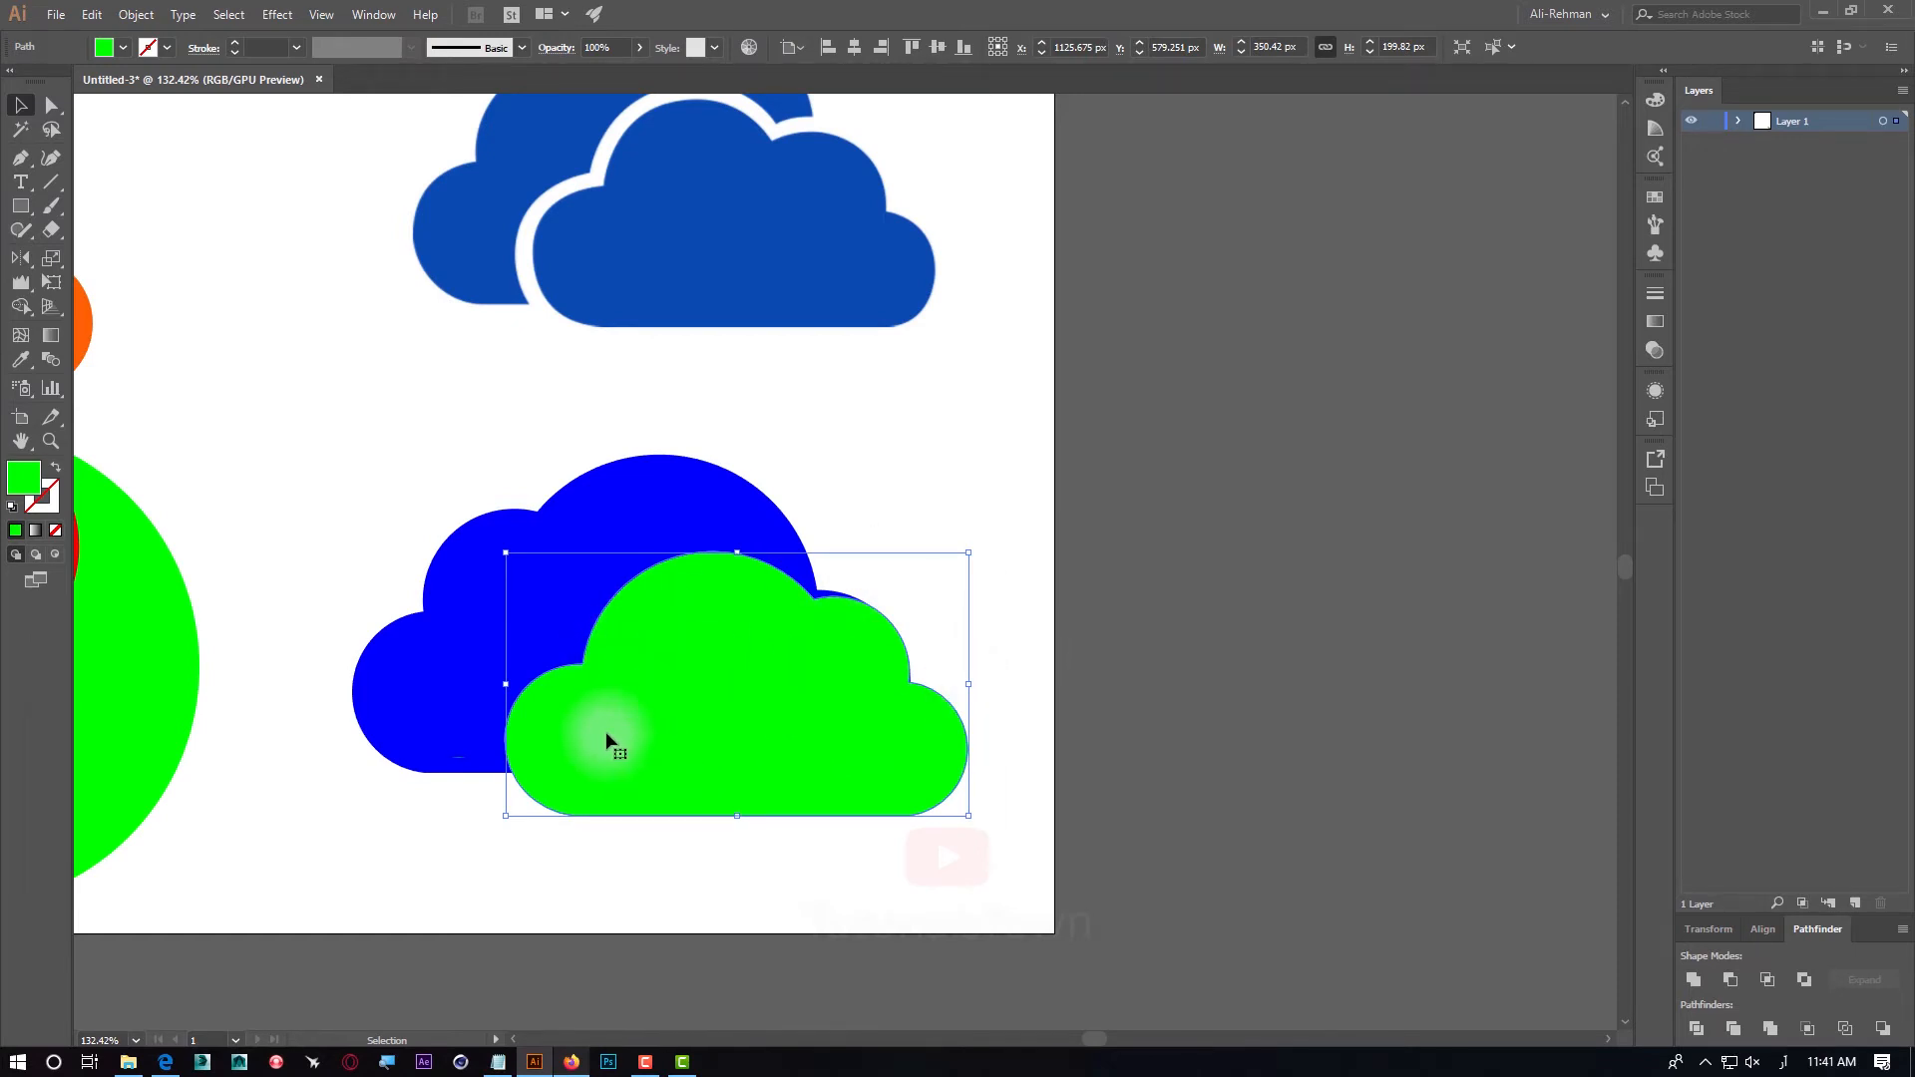
left_click_drag(762, 719, 839, 644)
left_click(826, 640)
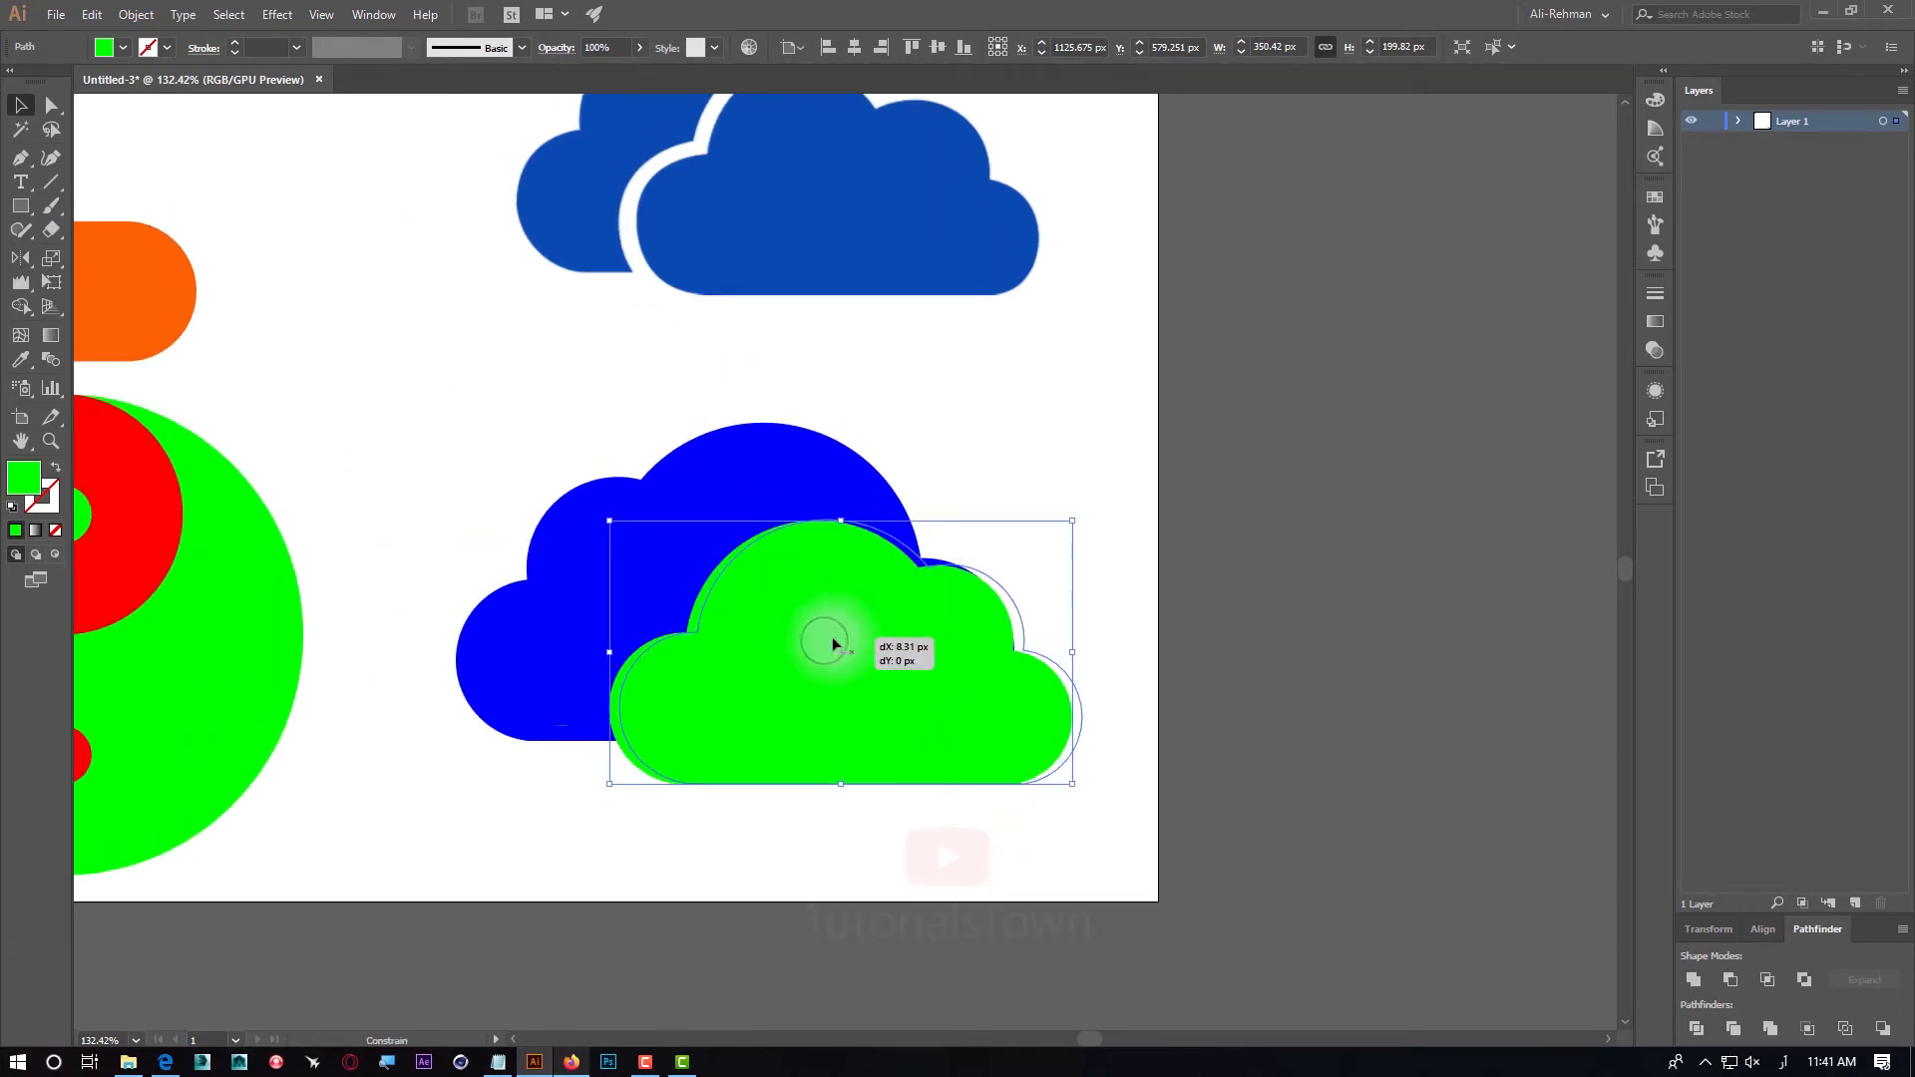
left_click(1024, 431)
left_click(874, 668)
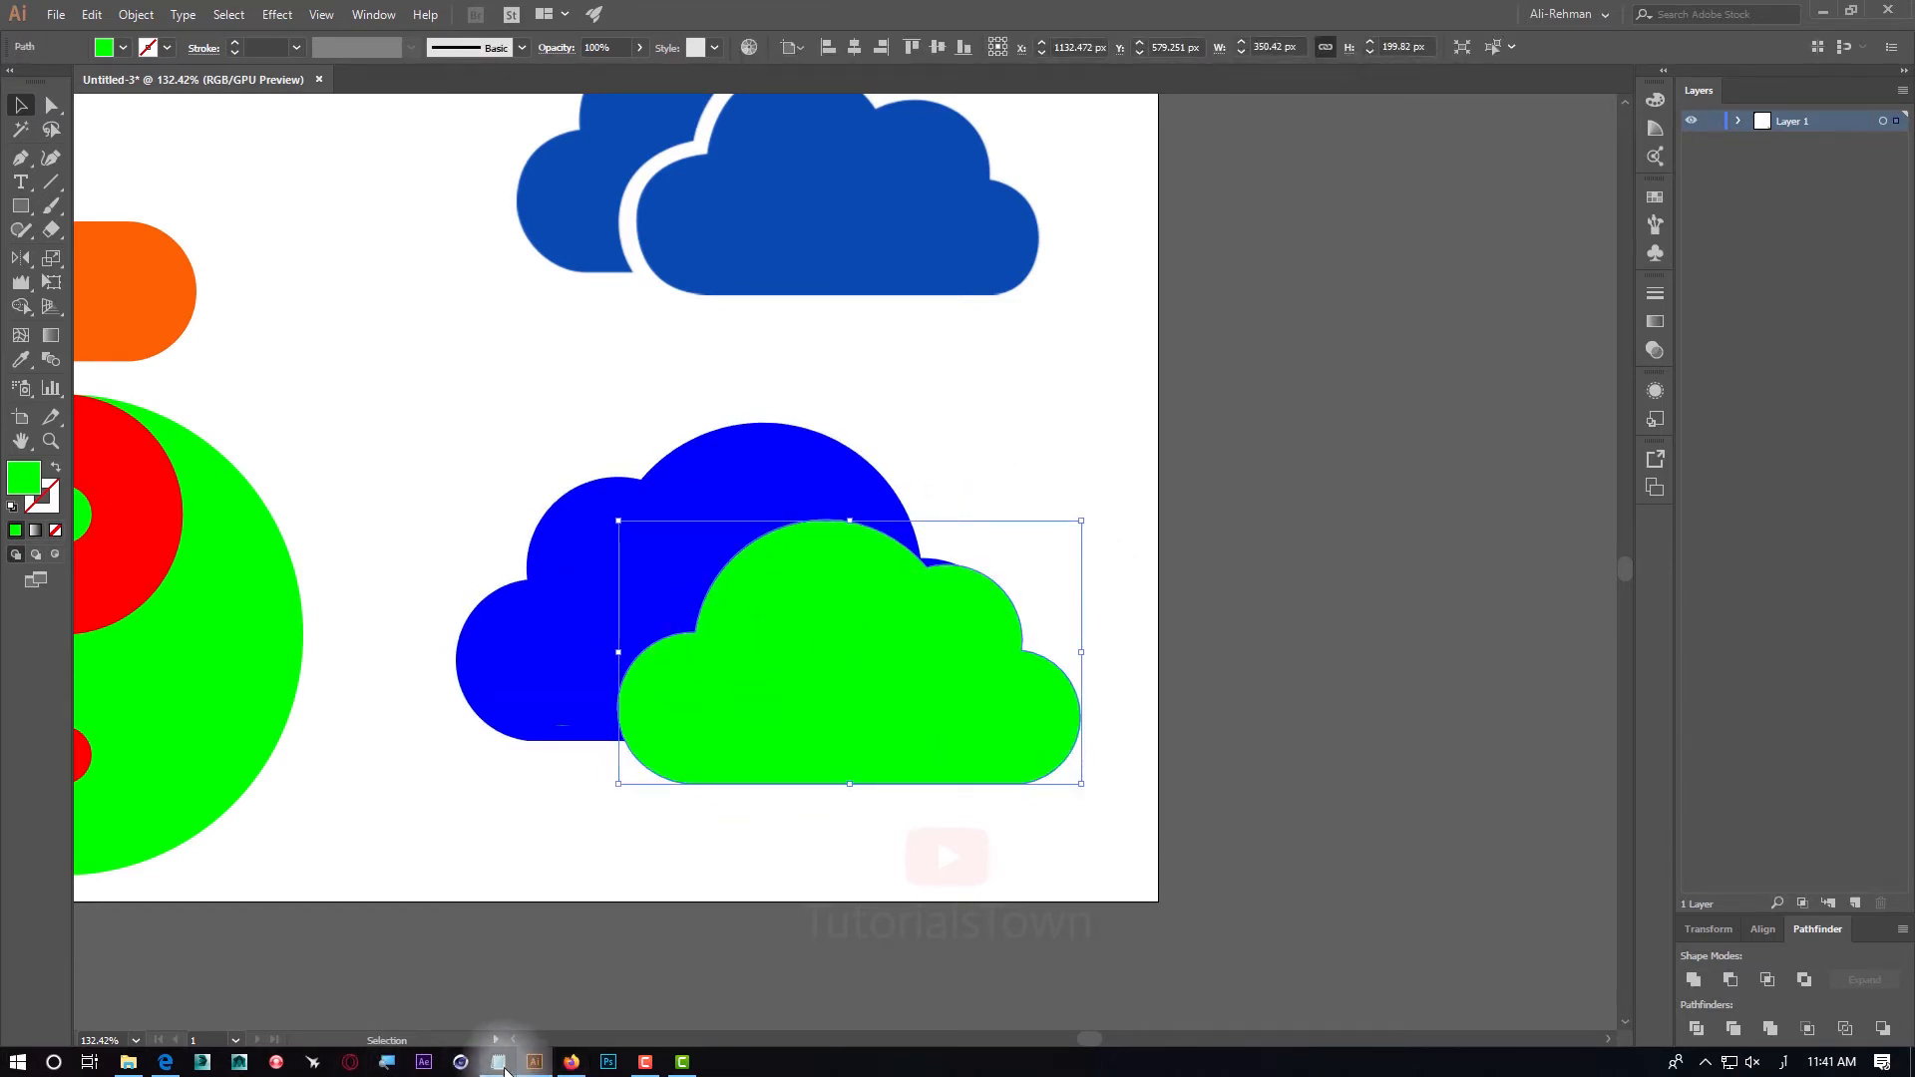
left_click(879, 631)
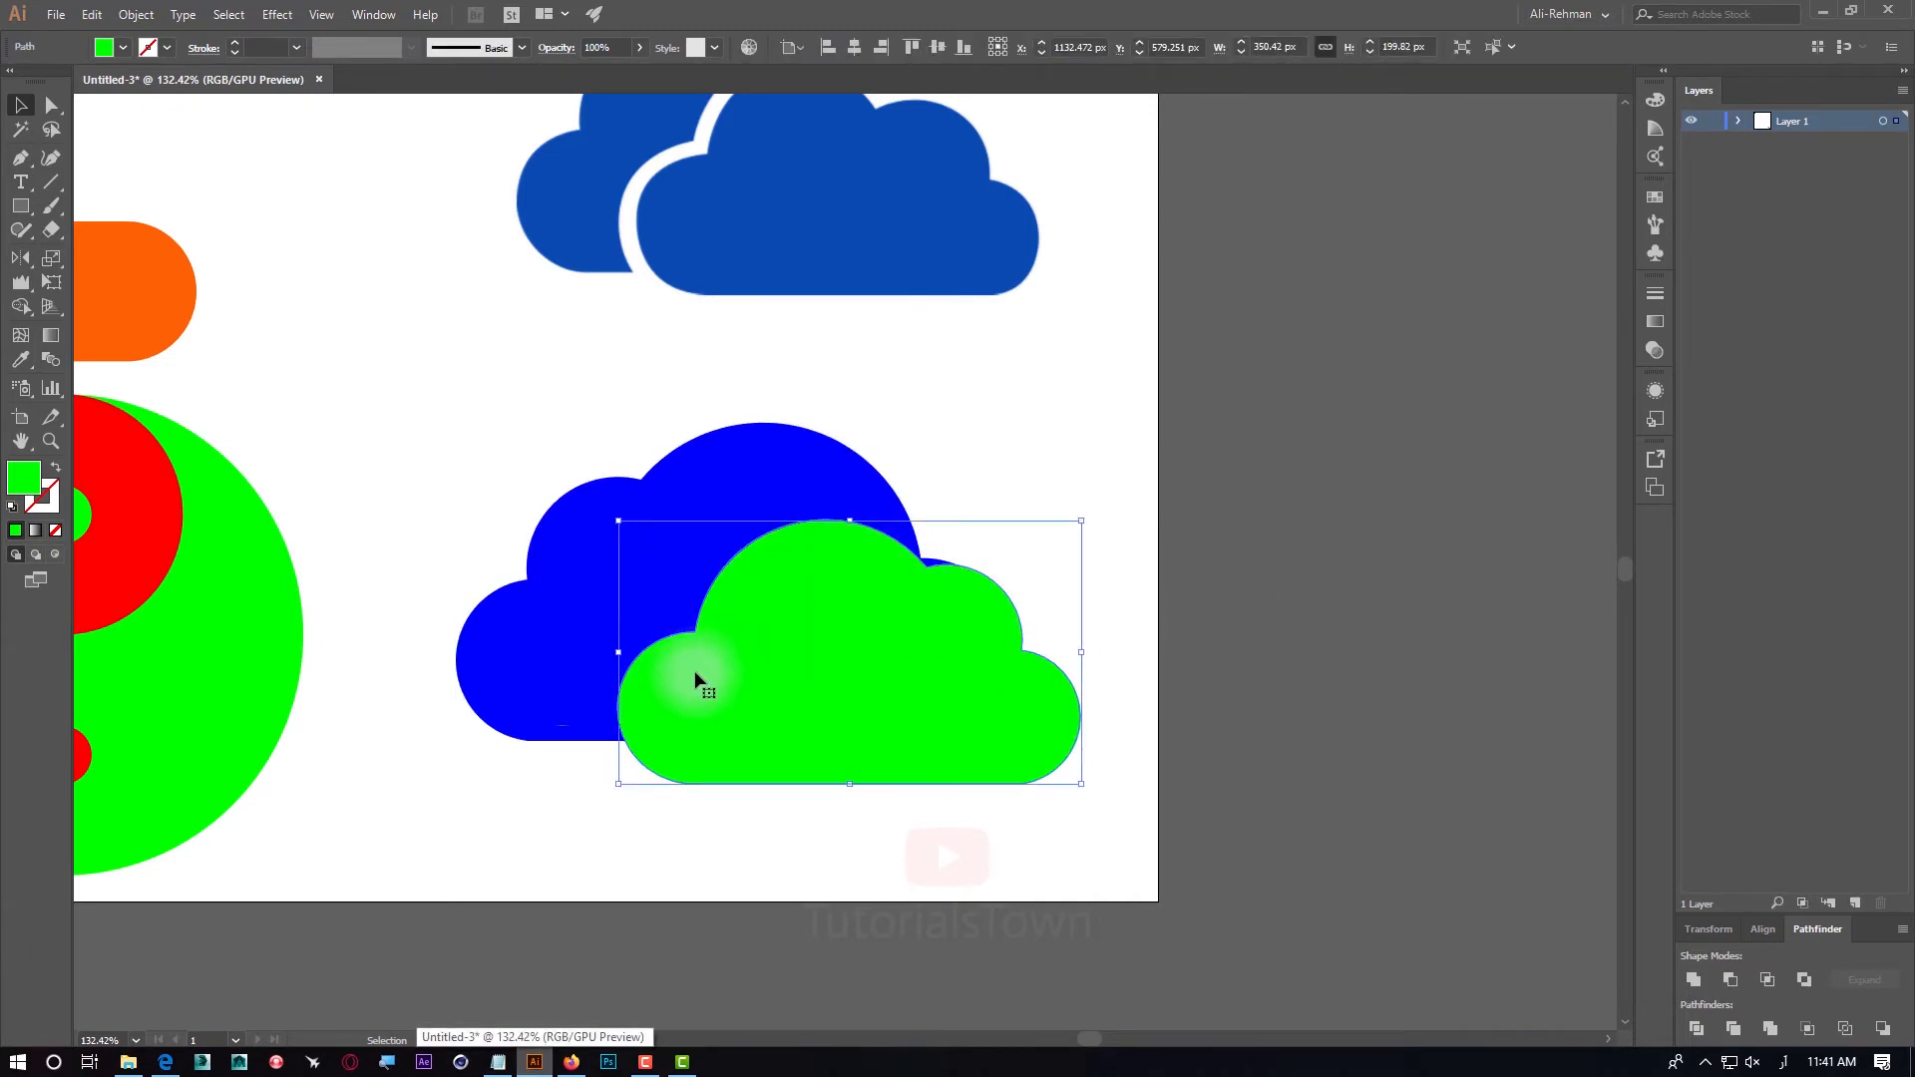
Open Offset Path for the green cloud, enable the preview and move the dialog clear of the artwork
scroll(740, 244, "up", 2)
scroll(898, 265, "down", 3)
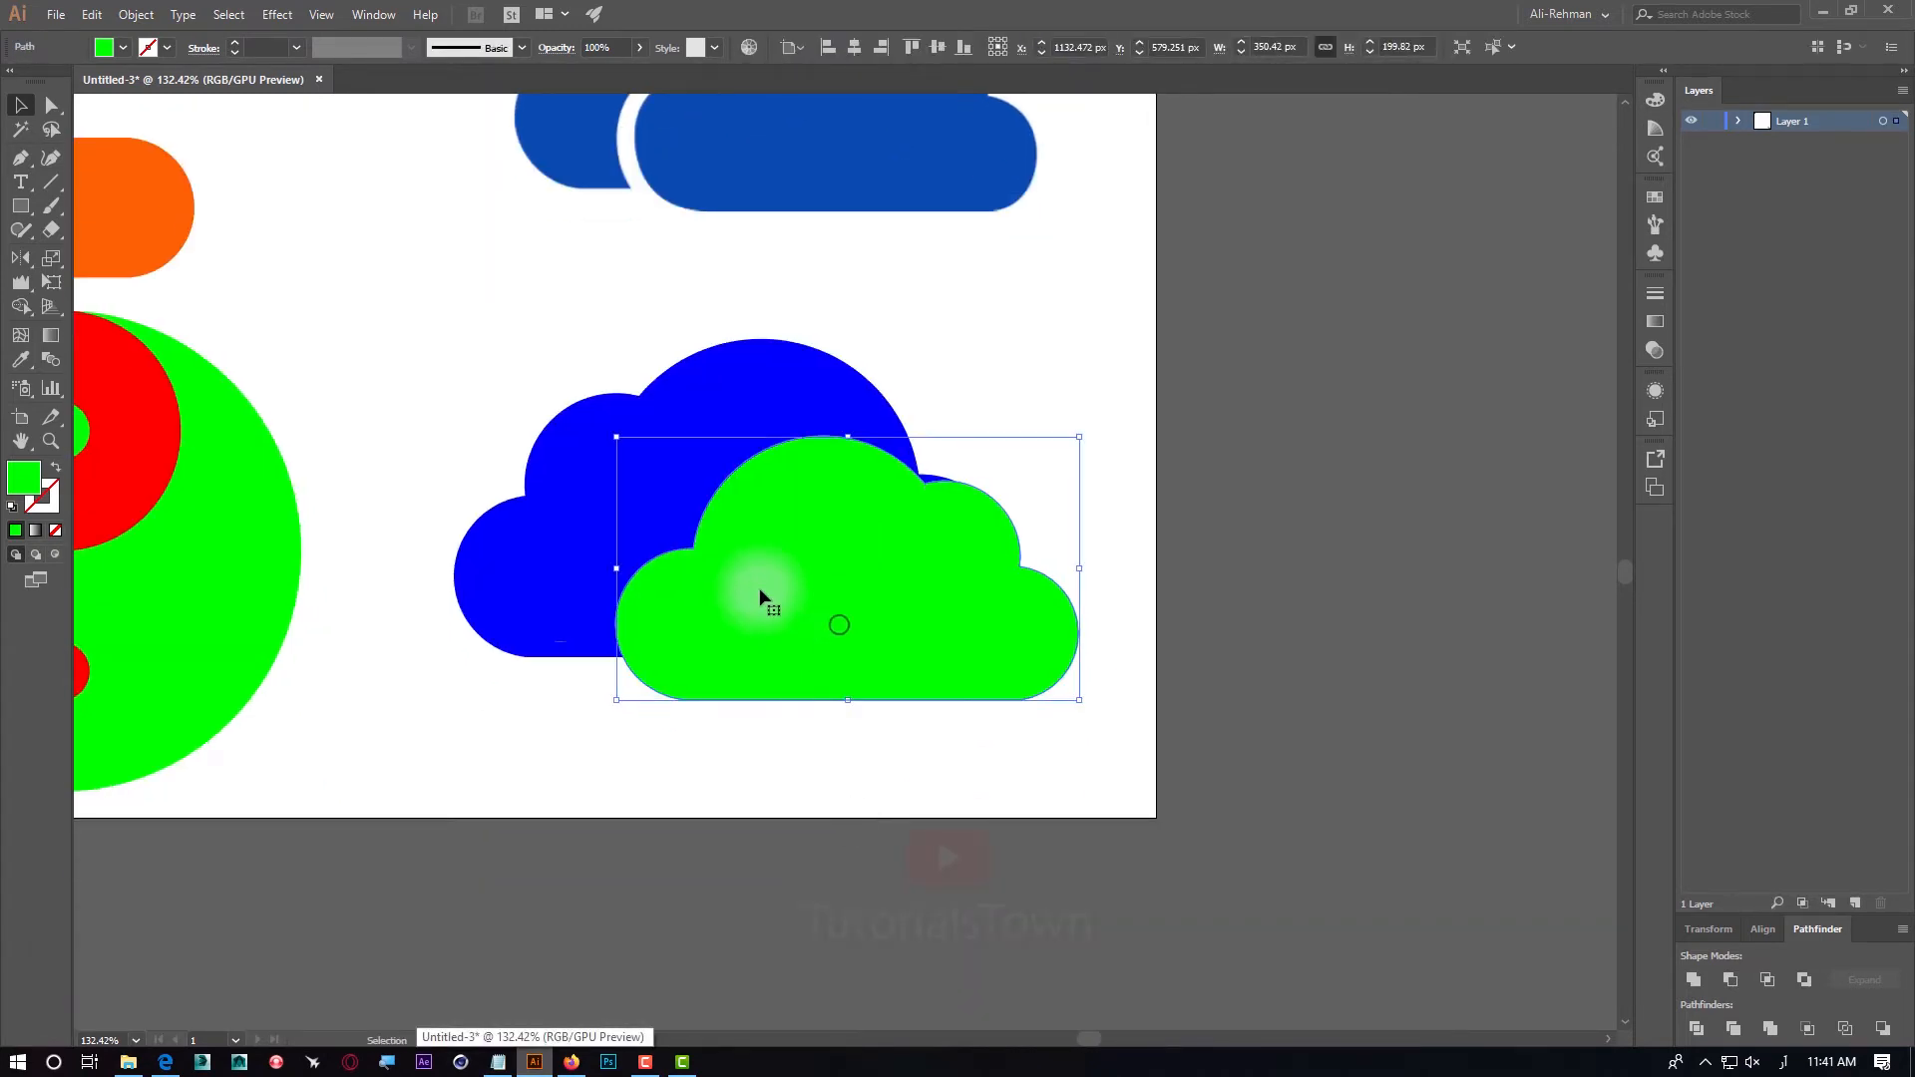
left_click(134, 16)
mouse_move(147, 445)
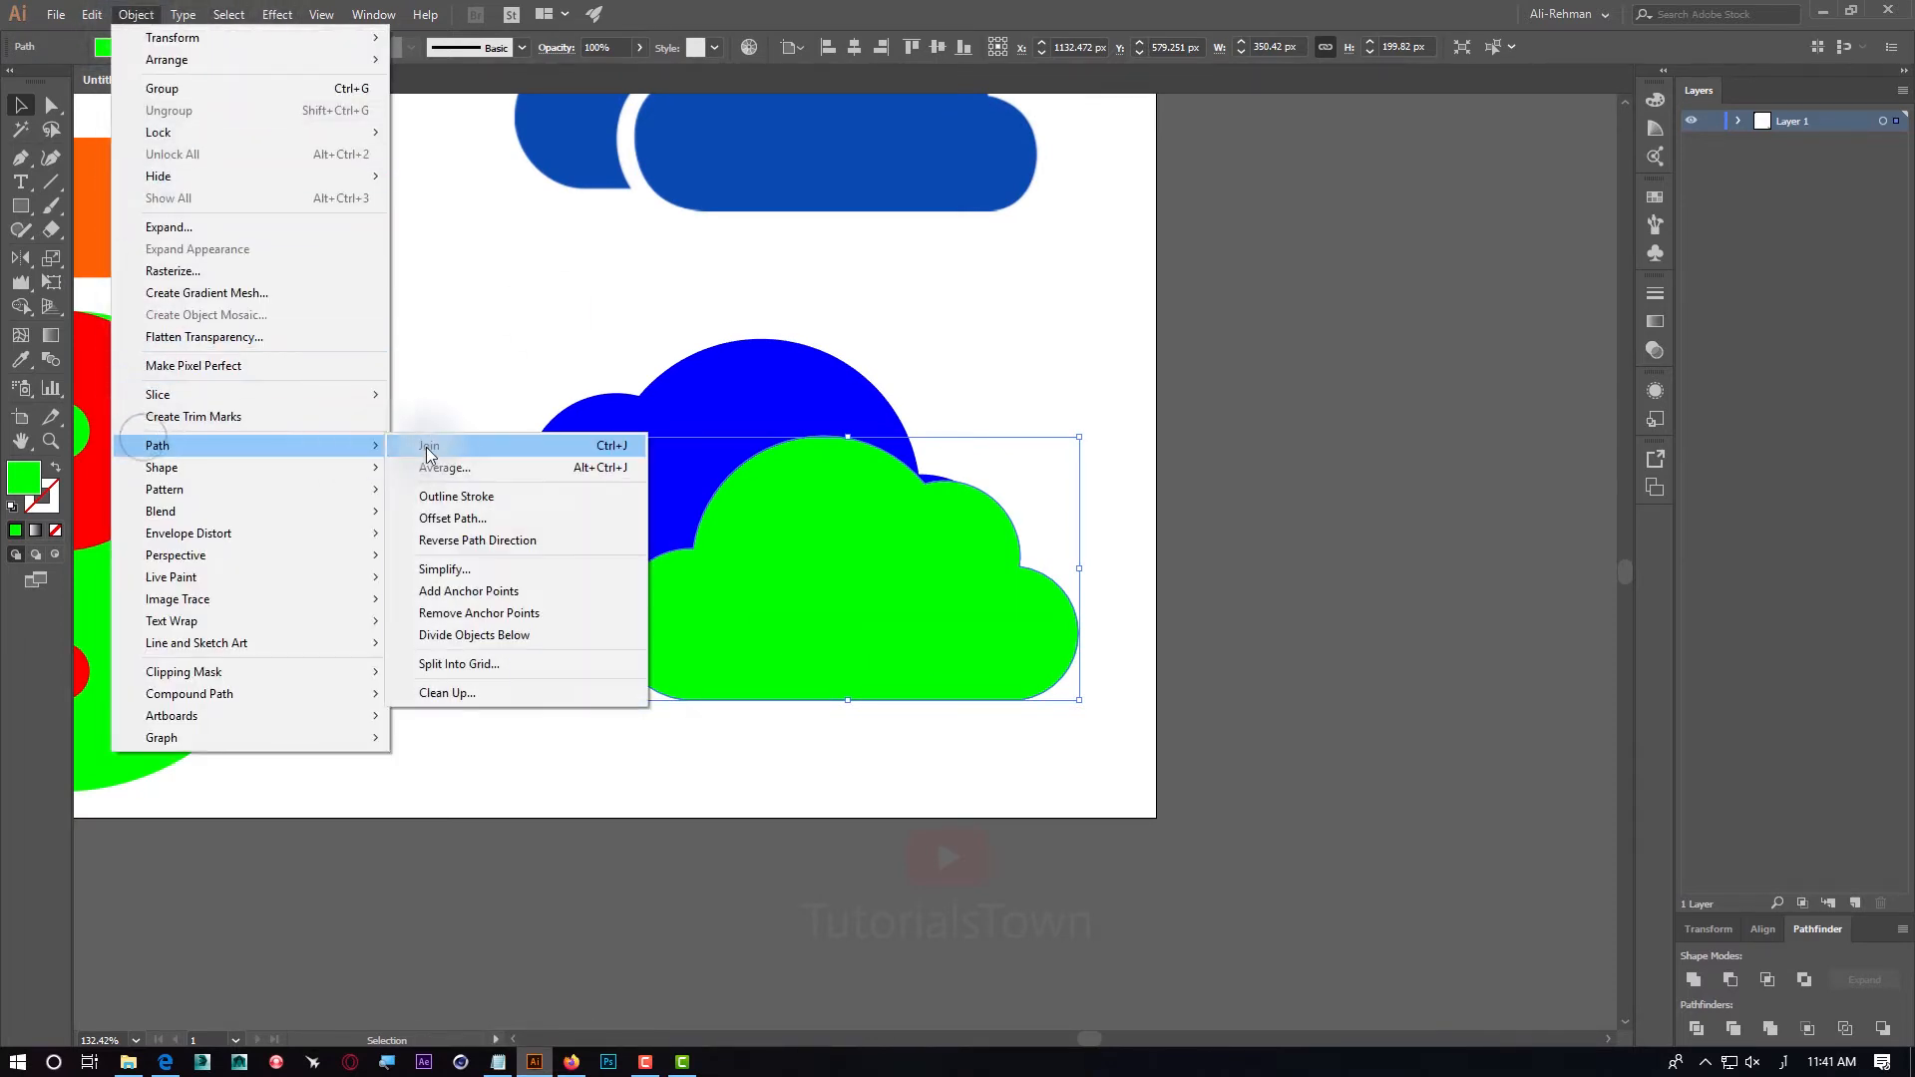
left_click(441, 521)
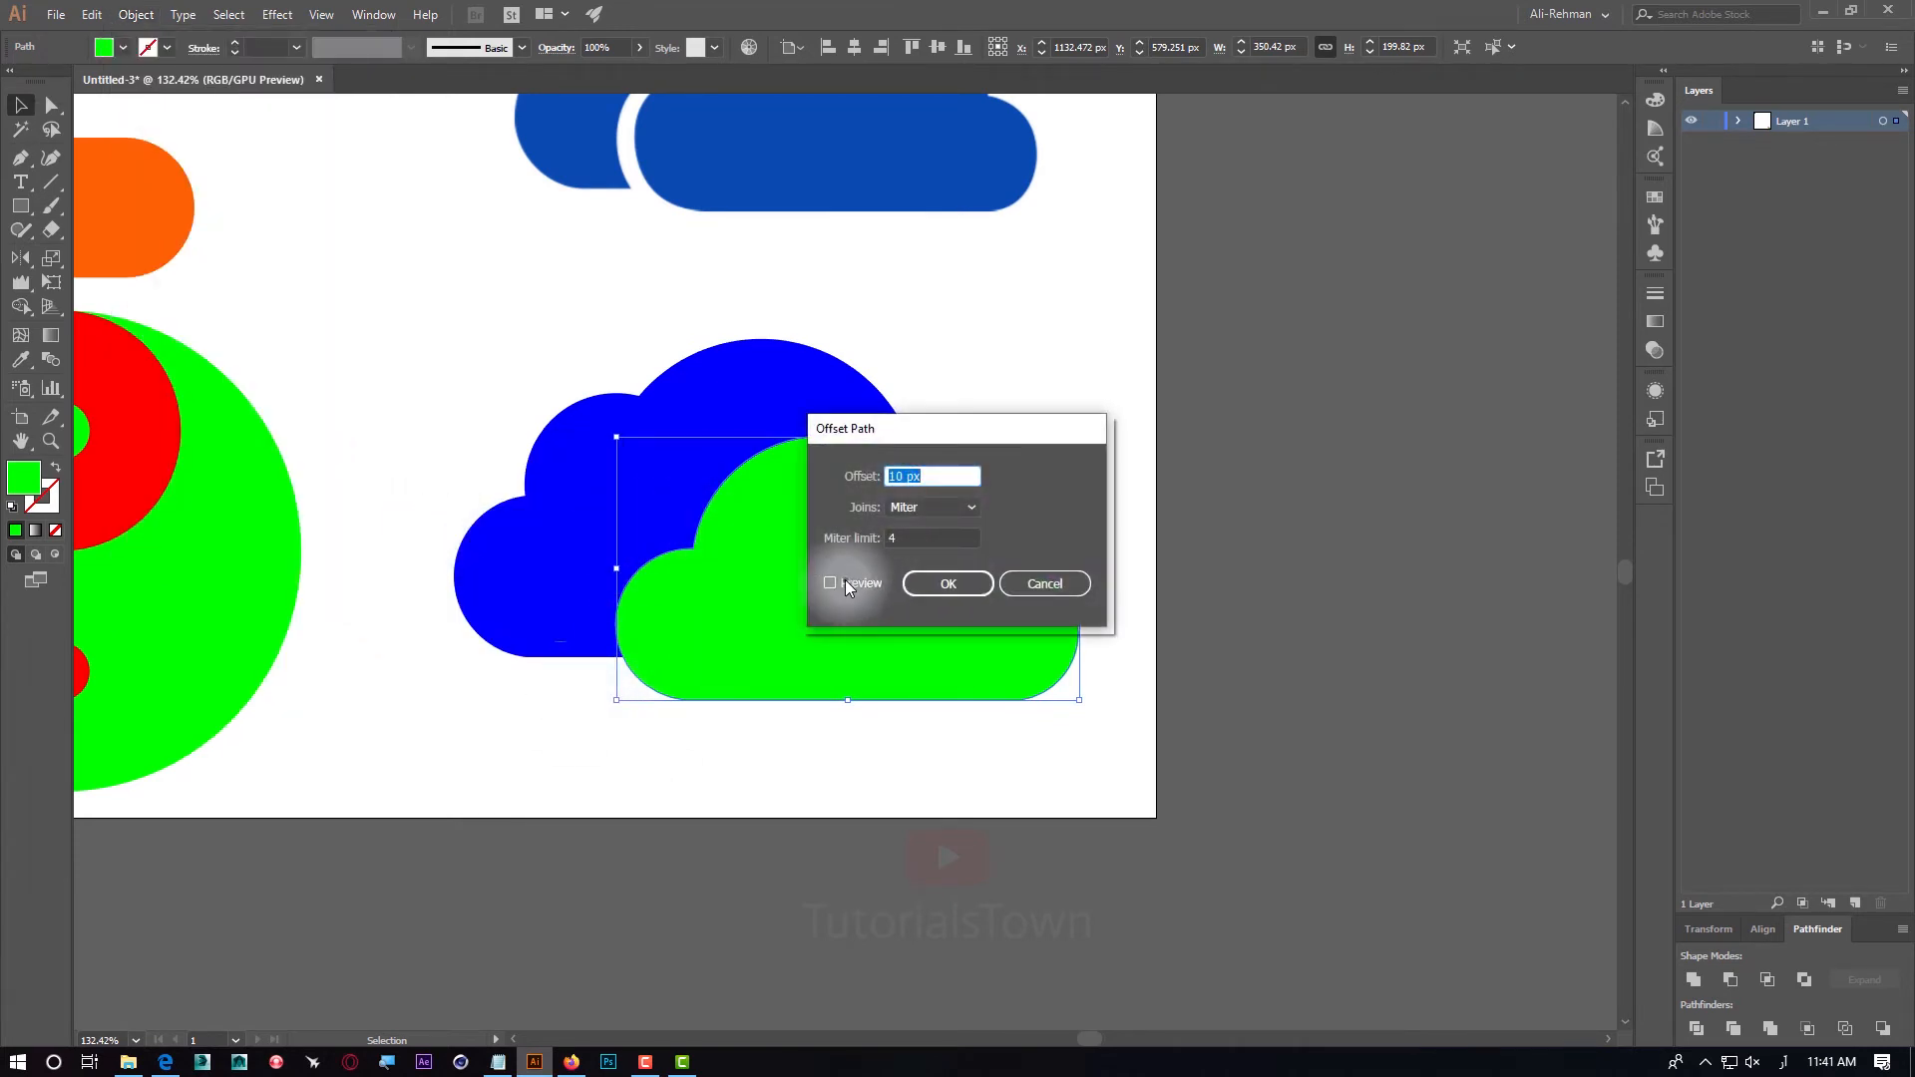
left_click(846, 585)
left_click_drag(949, 434, 1238, 251)
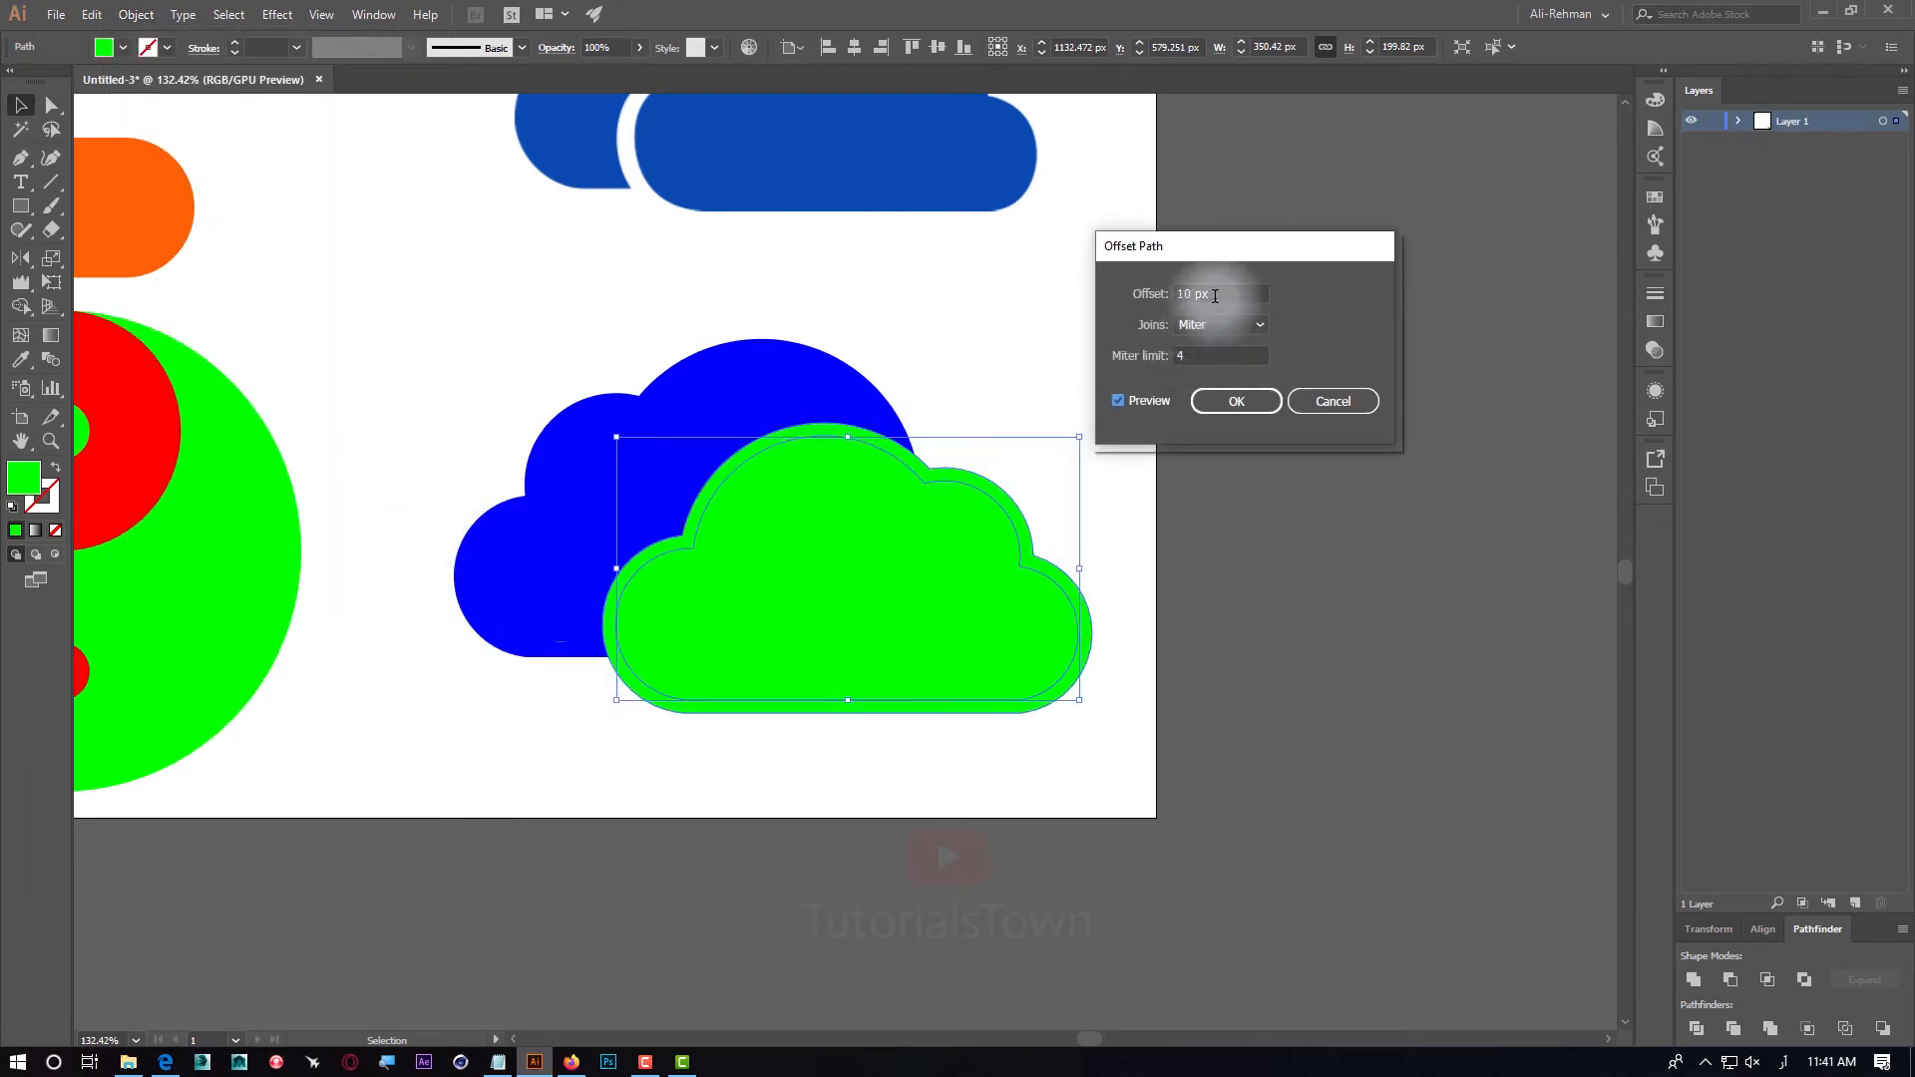
Try larger offset values and then reduce the offset to -9 px to compare outward and inward outlines
key("Up")
key("Up")
key("Up")
key("Up")
key("Up")
key("Up")
key("Up")
key("Up")
key("Up")
key("Up")
key("Up")
key("Up")
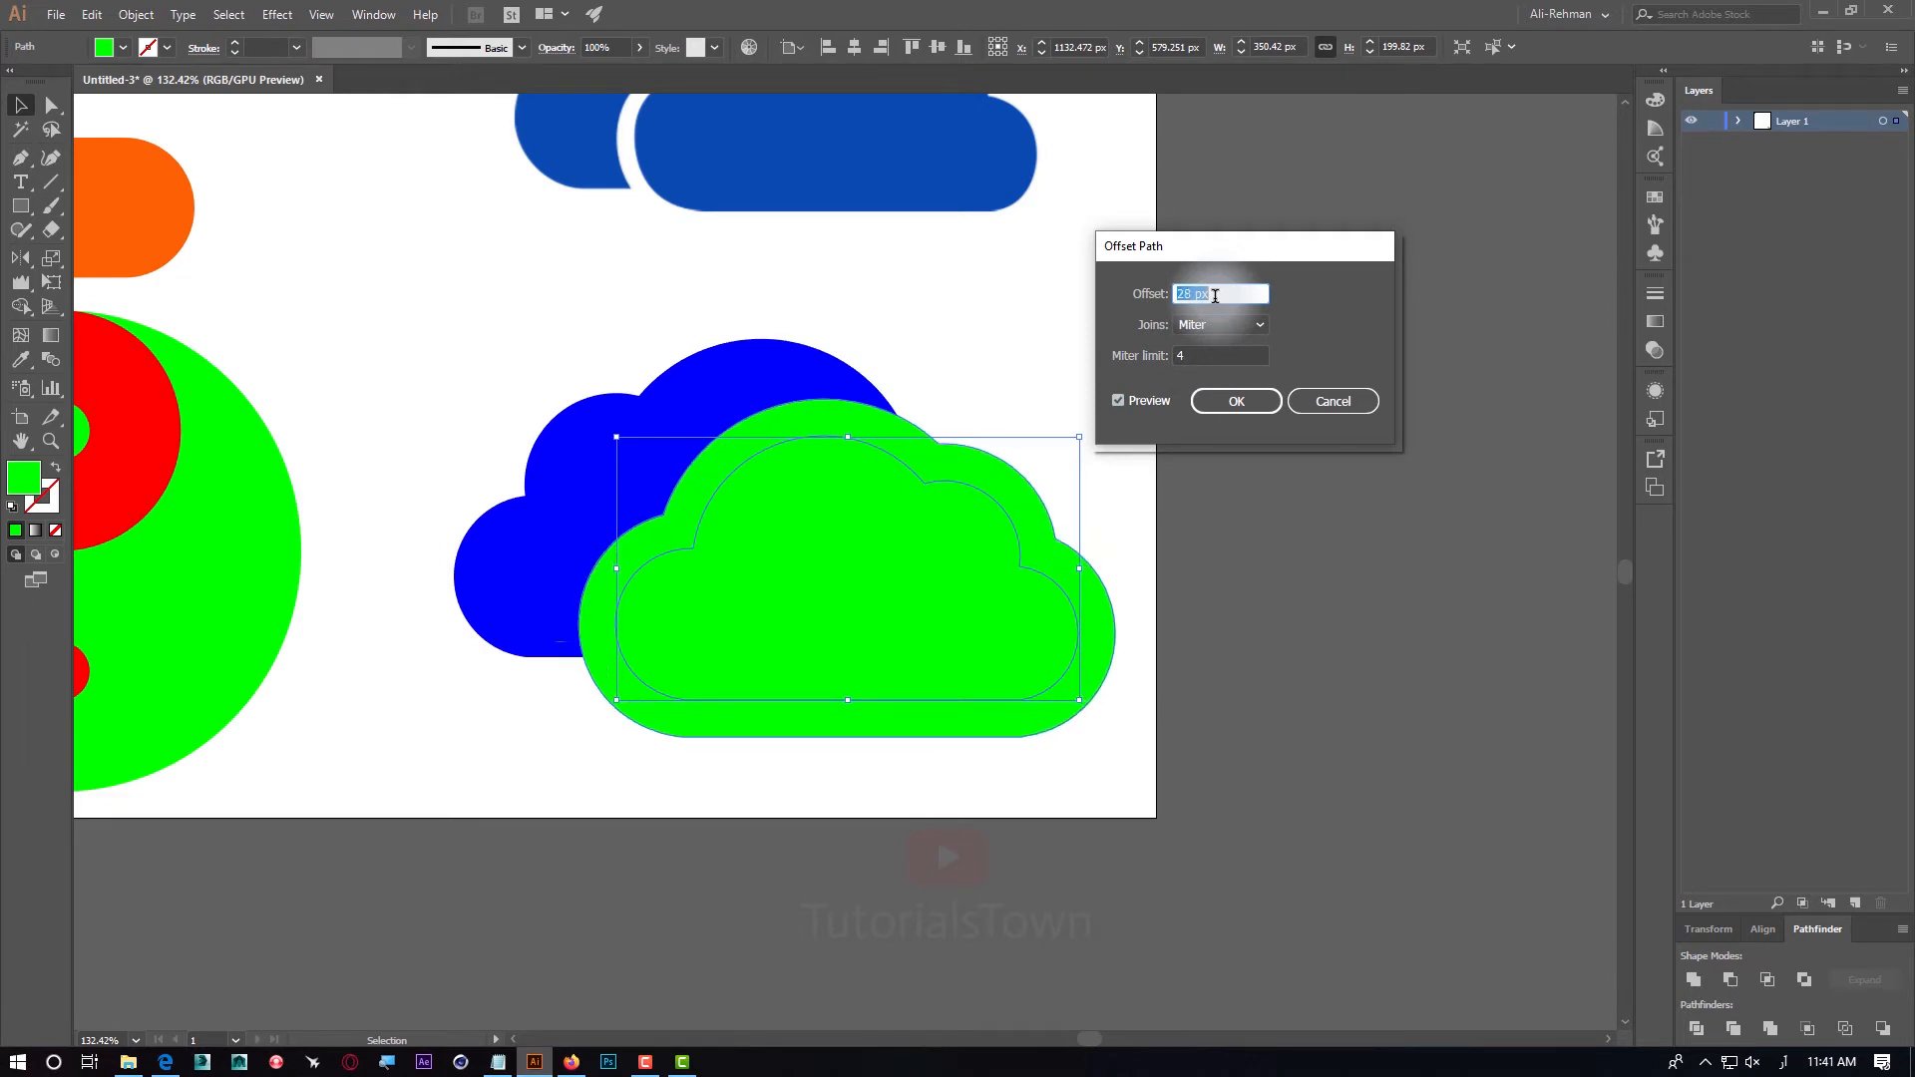
key("Down")
key("Down")
key("Down")
key("Down")
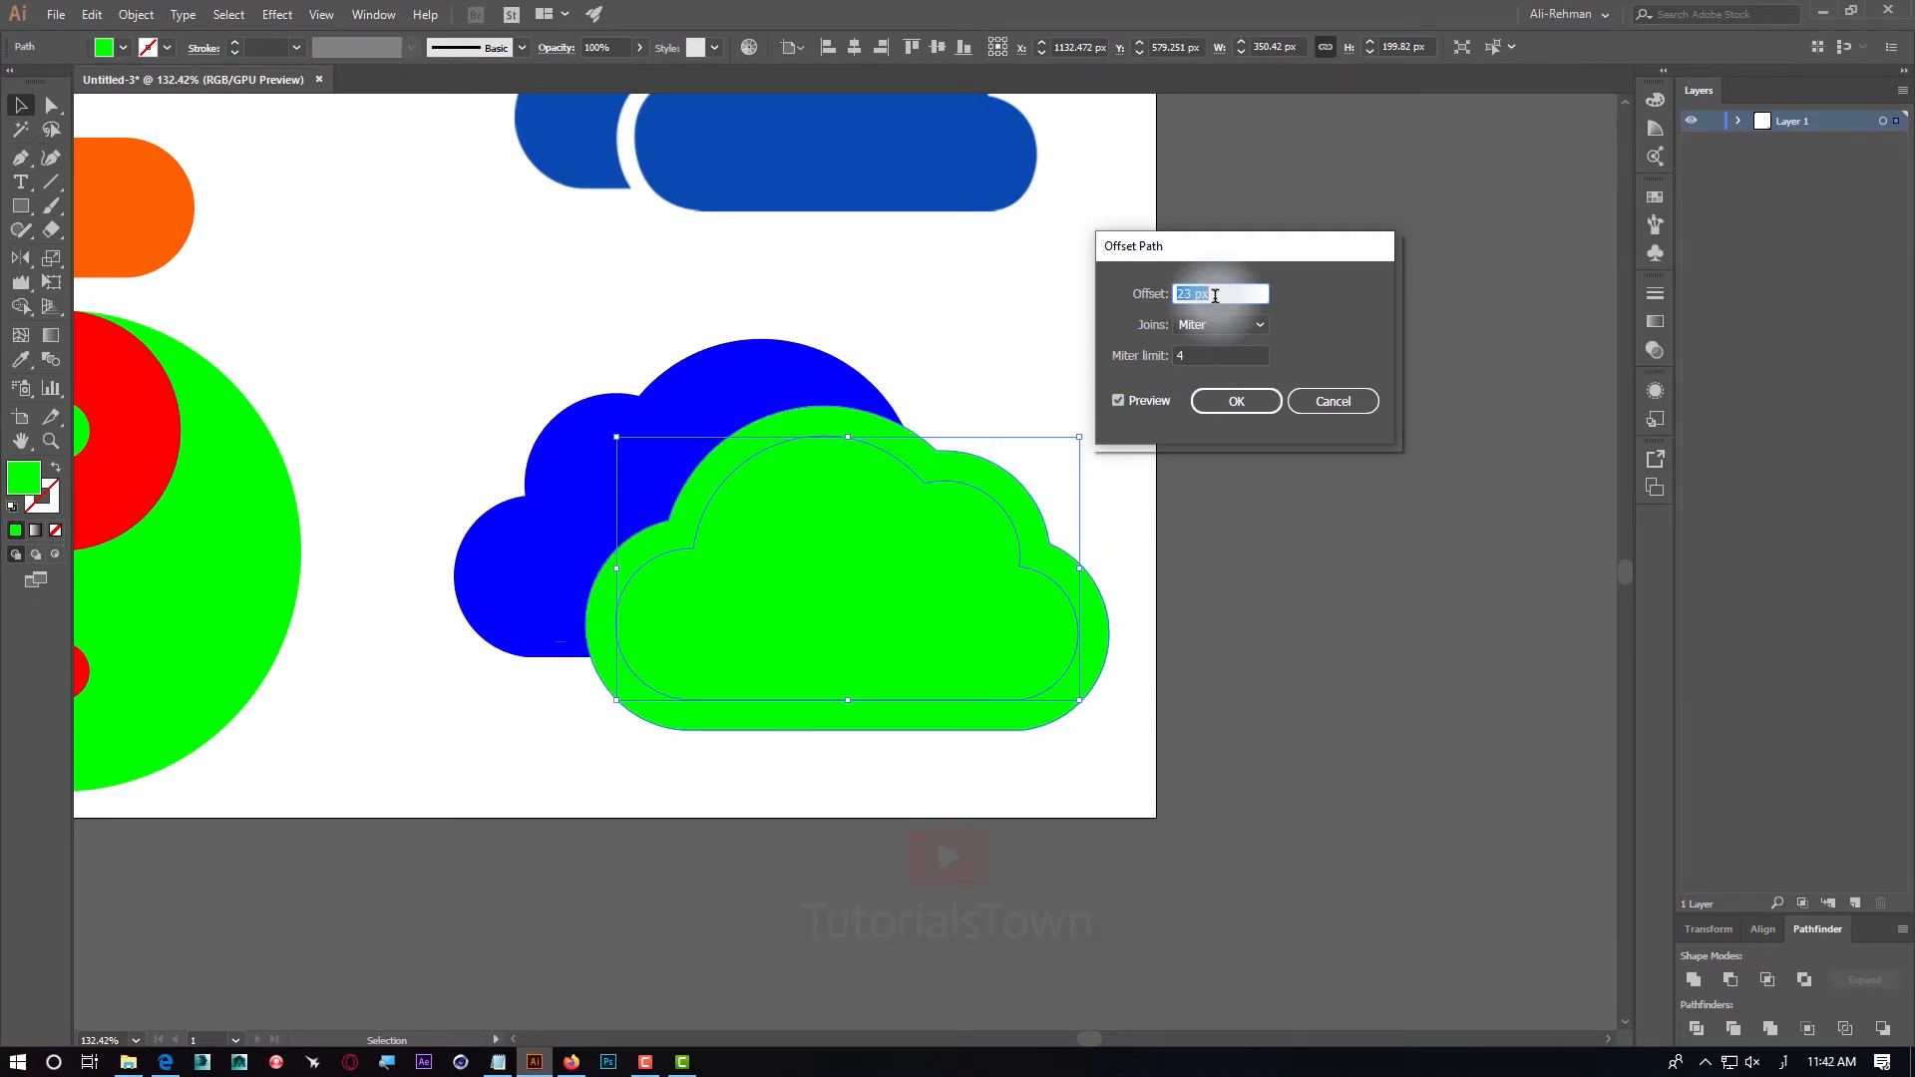
key("Down")
key("Down")
key("Down")
key("Down")
key("Down")
key("Down")
key("Down")
key("Down")
key("Down")
key("Down")
key("Down")
key("Down")
key("Down")
key("Down")
key("Down")
key("Down")
key("Down")
key("Down")
key("Down")
key("Down")
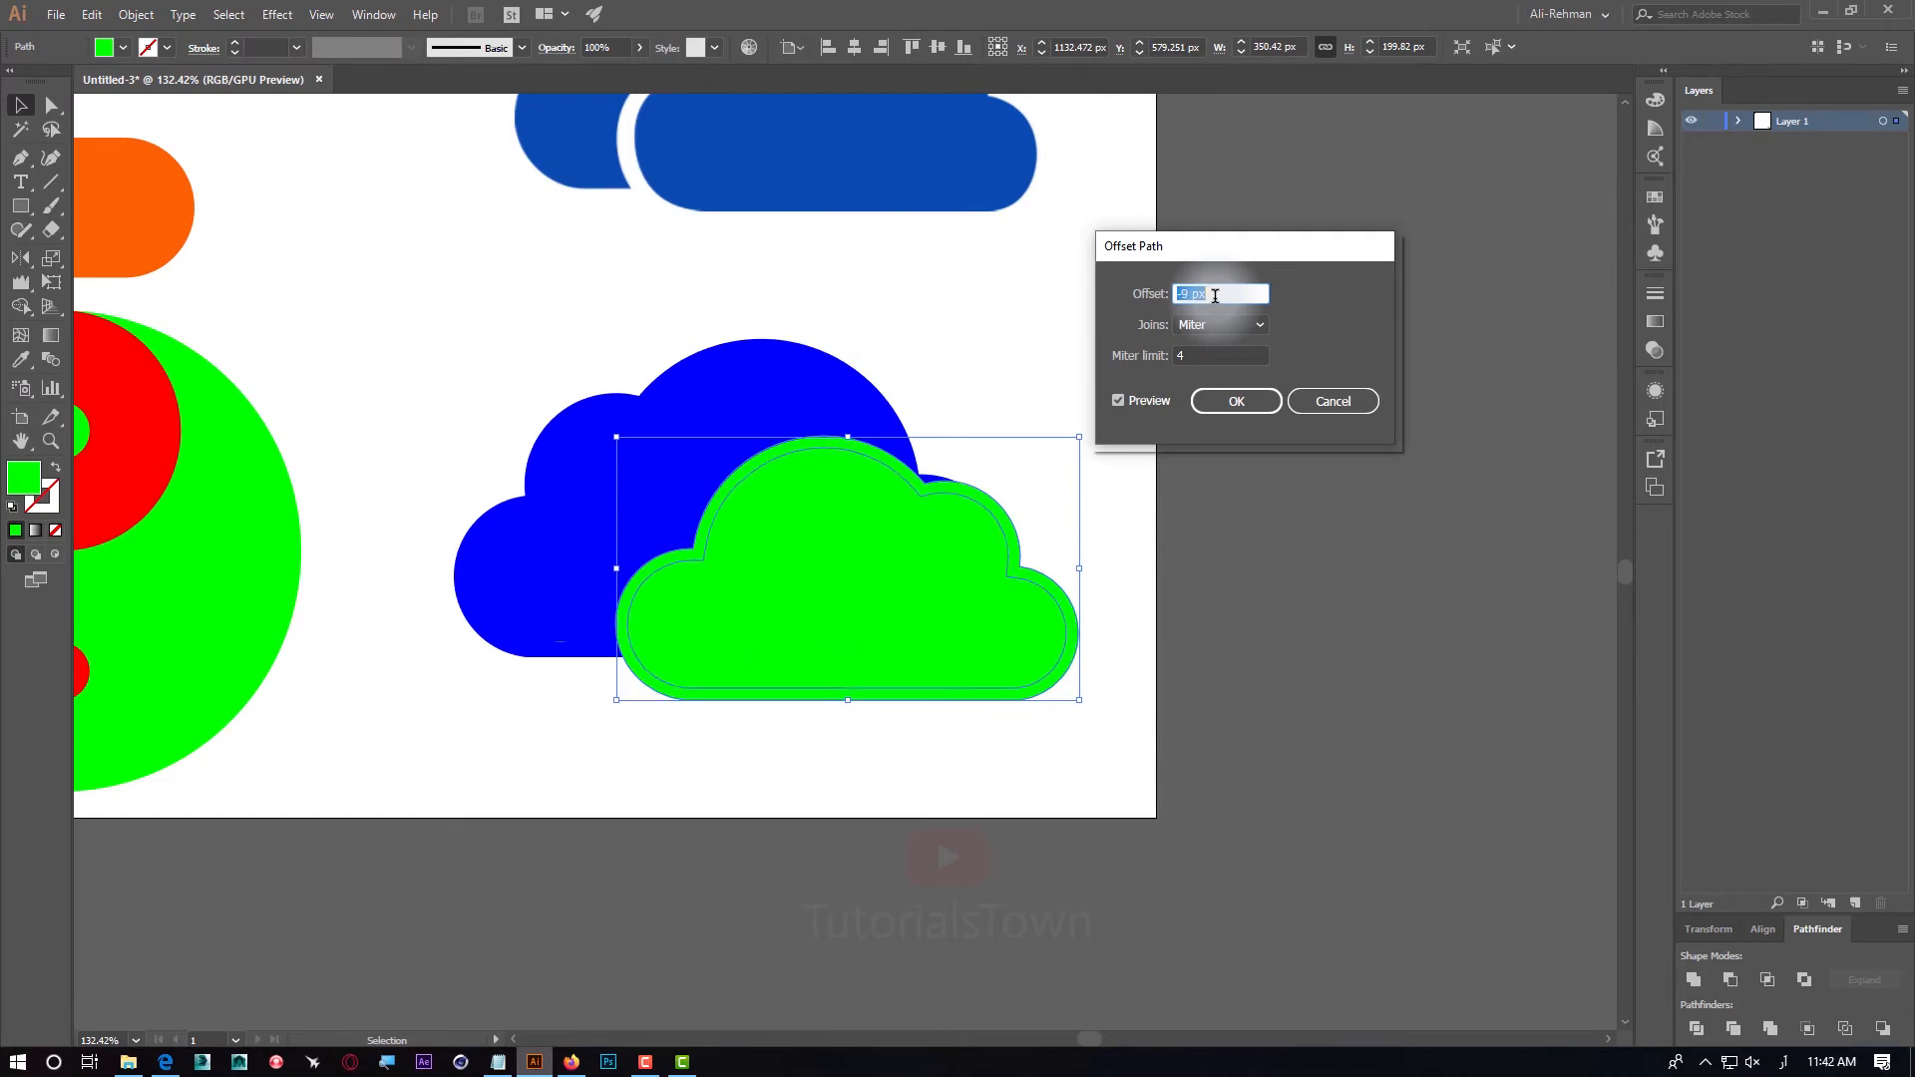
Set the green cloud's path offset to 16 px
key("Up")
key("Up")
key("Up")
key("Up")
key("Up")
key("Up")
key("Up")
key("Up")
key("Up")
key("Up")
key("Up")
key("Up")
key("Up")
key("Up")
key("Up")
key("Up")
key("Up")
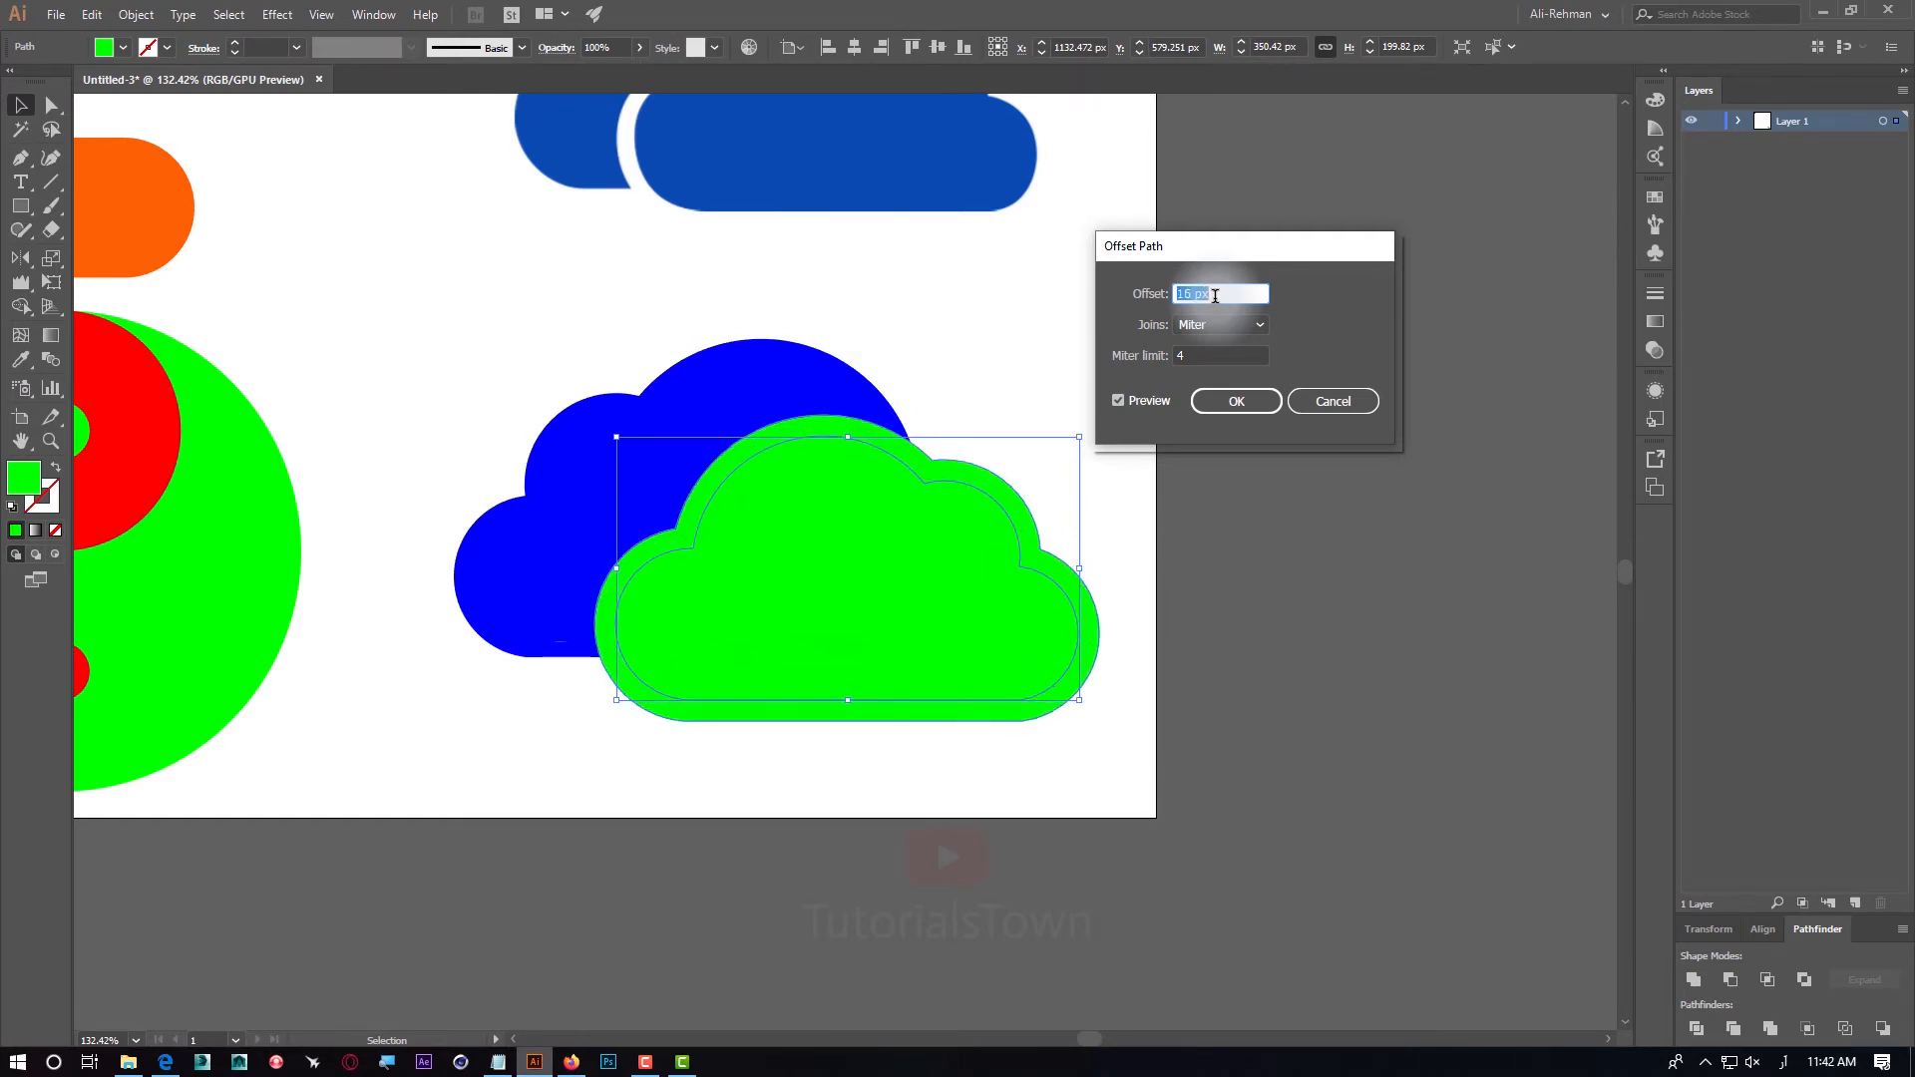
Apply a 17 px offset path to the green front cloud, try moving the enlarged copy aside, and undo the move
left_click(1235, 401)
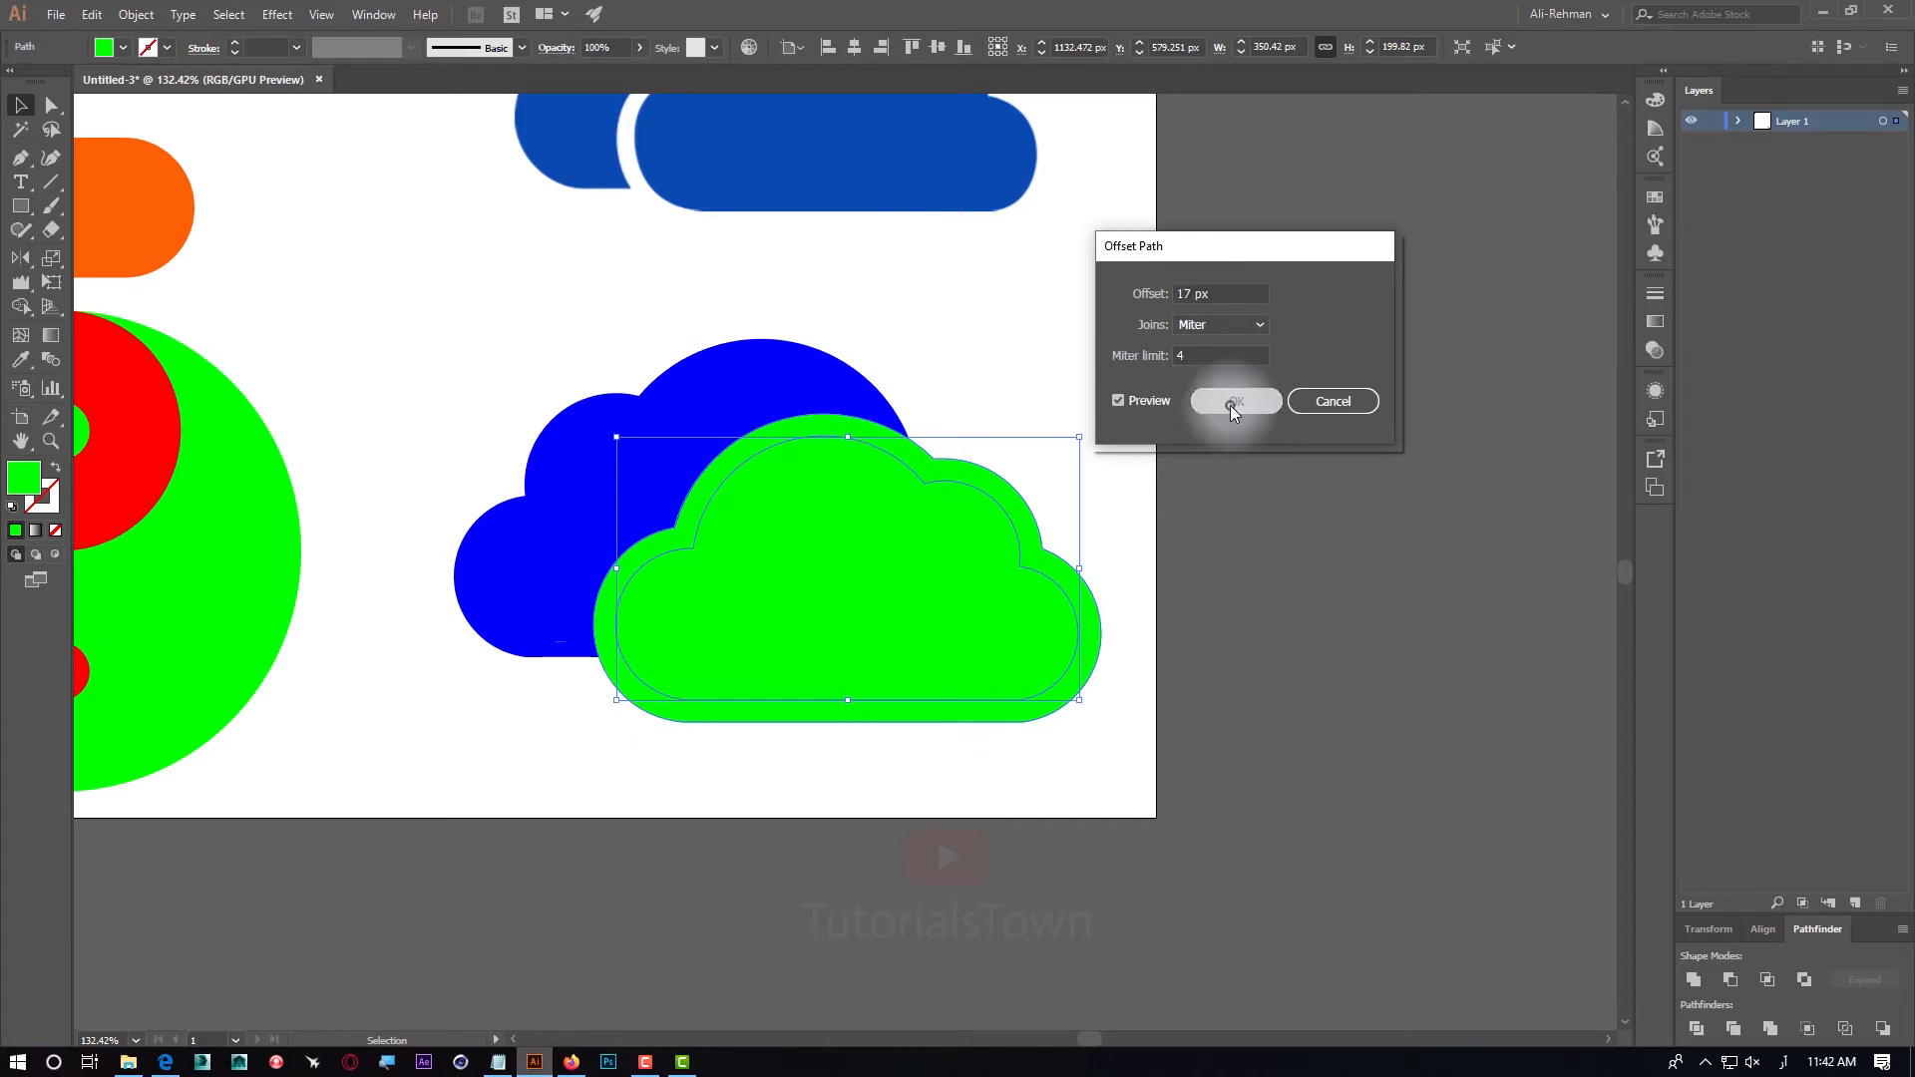
left_click(25, 110)
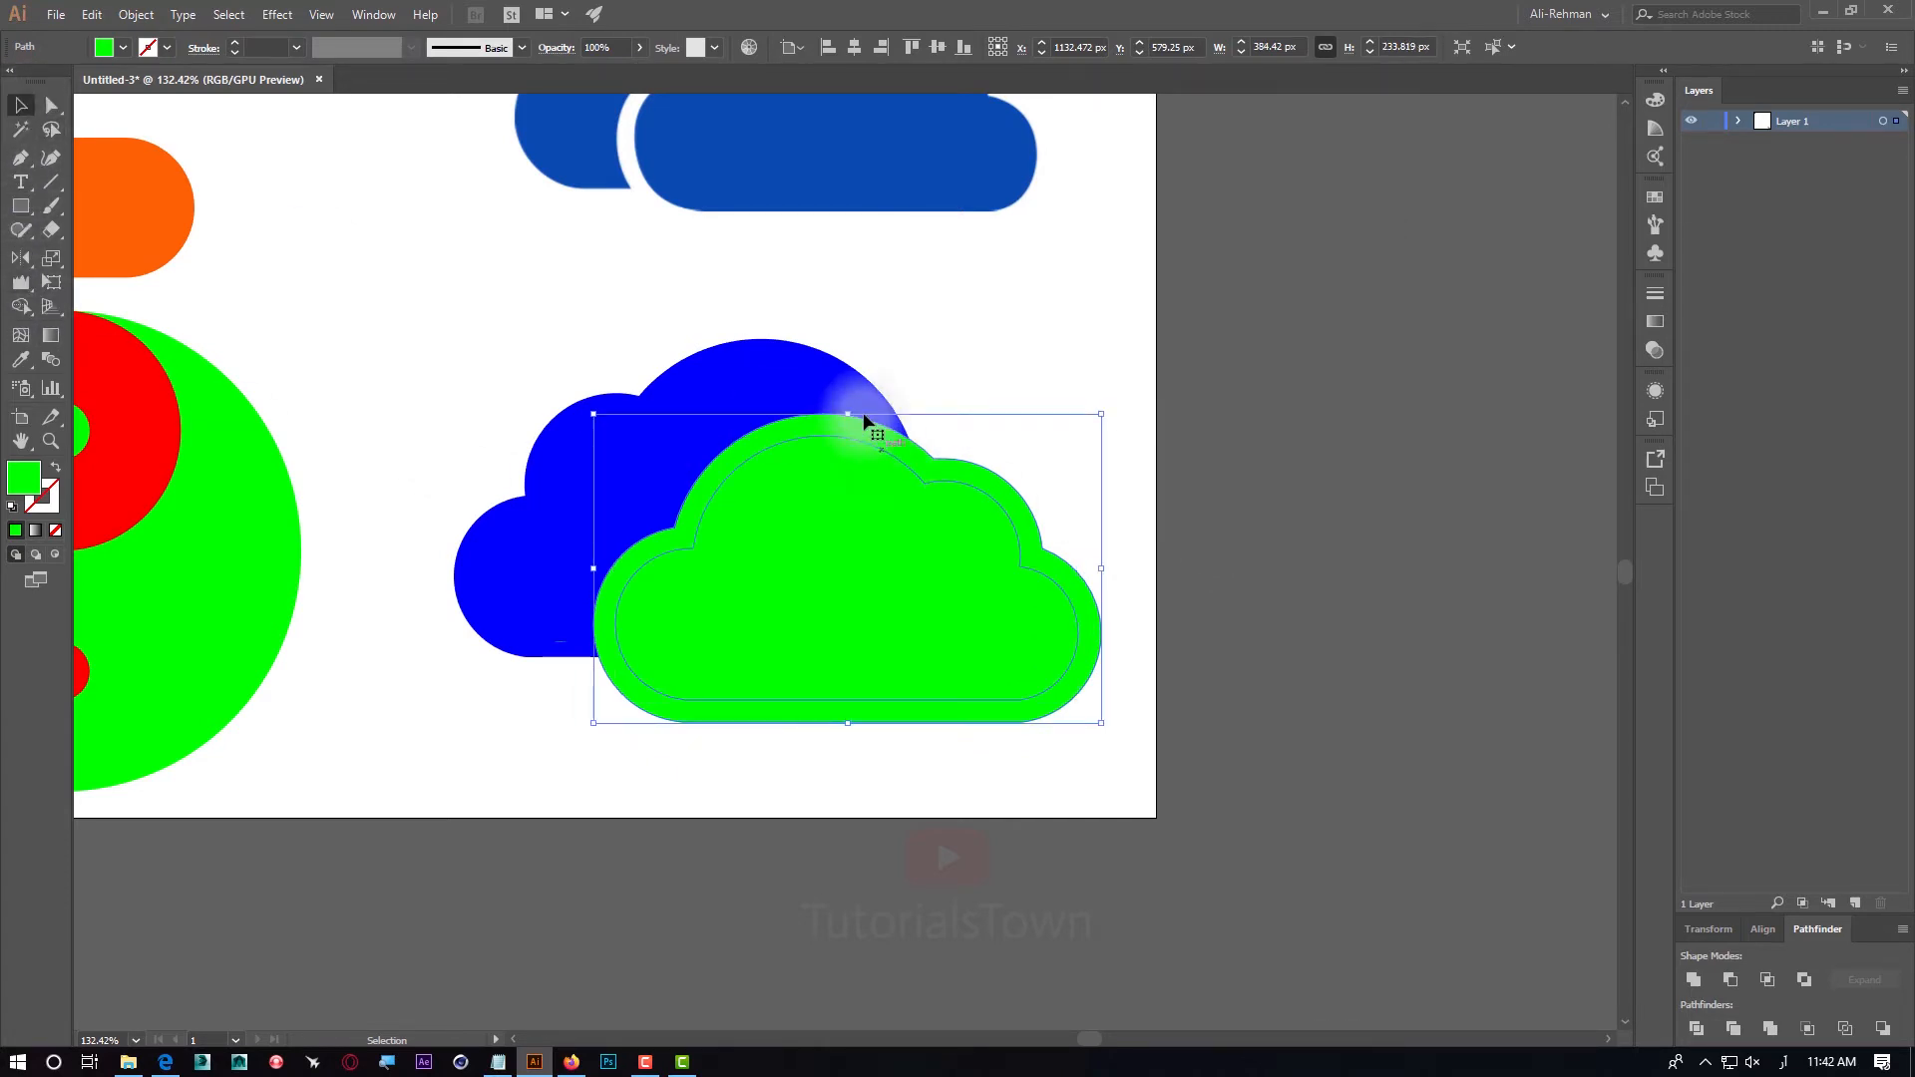
left_click_drag(858, 432, 1286, 415)
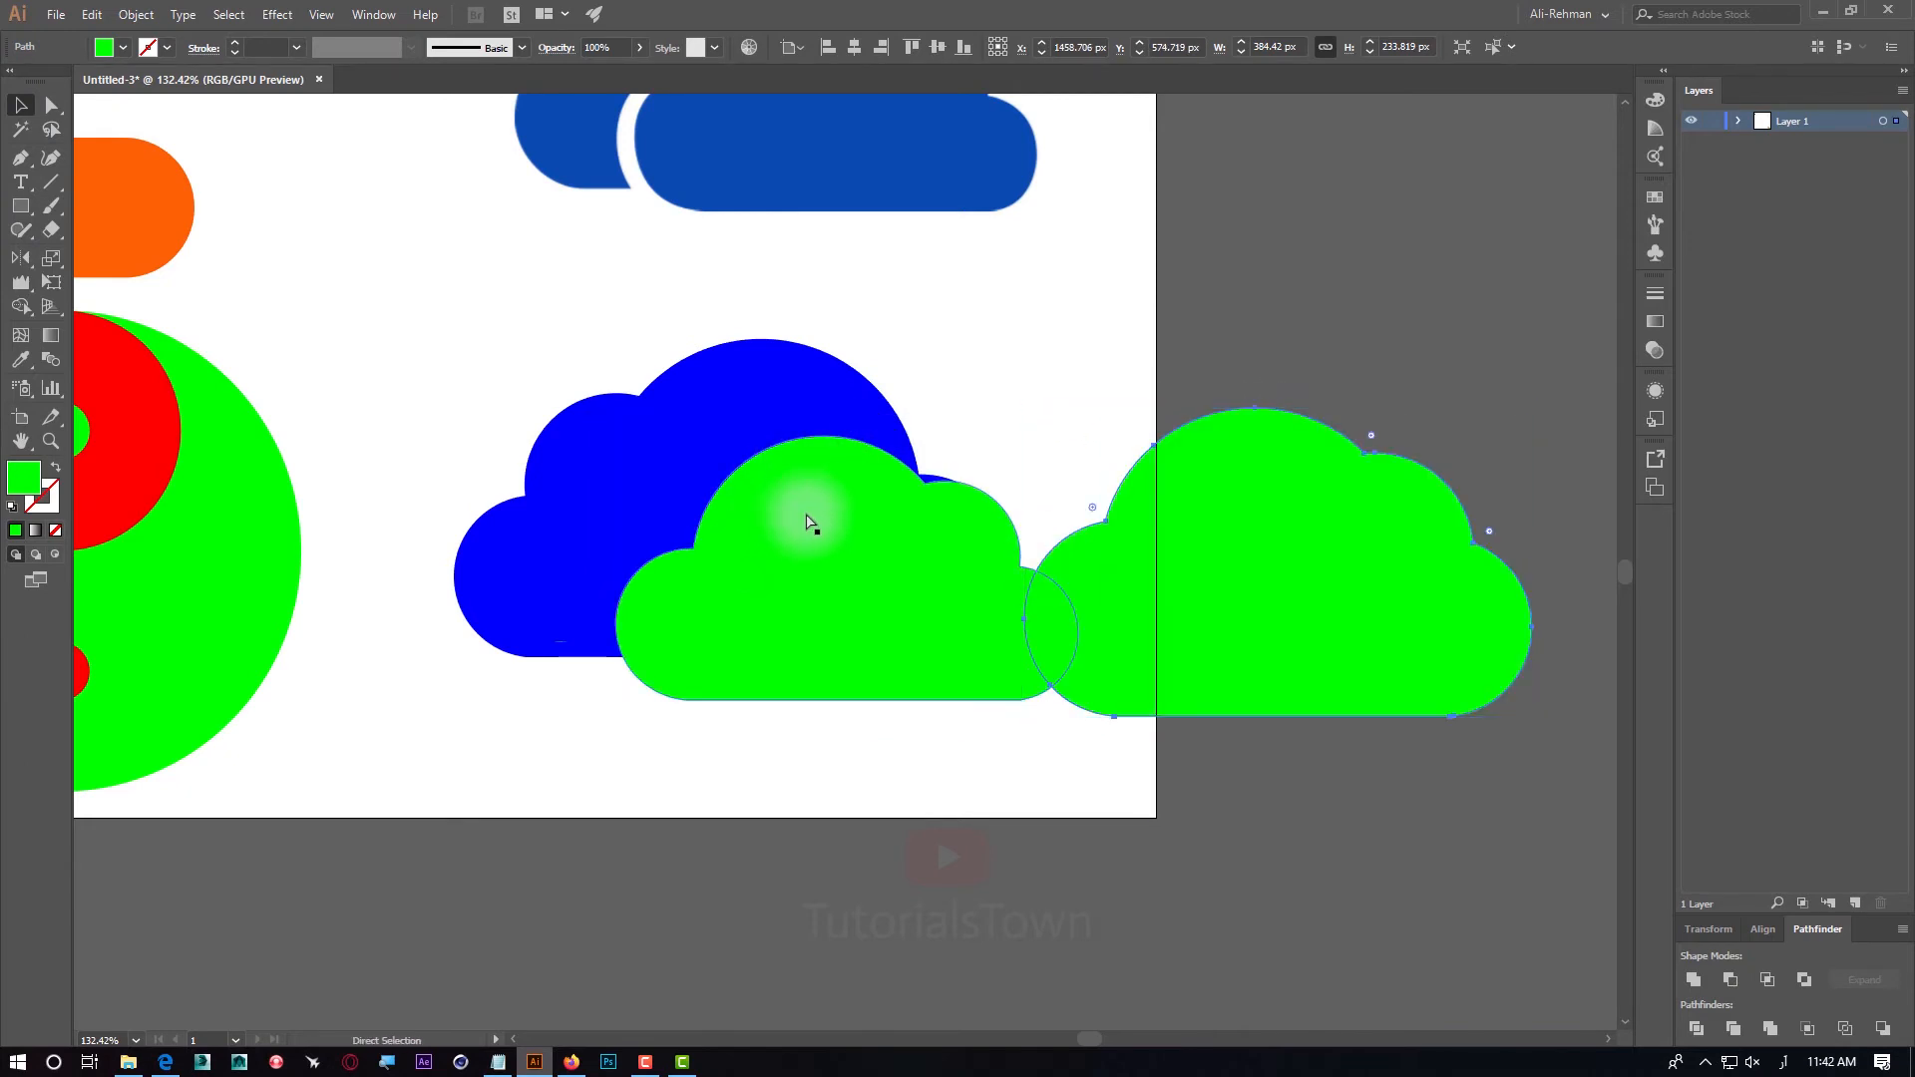
key("ctrl+z")
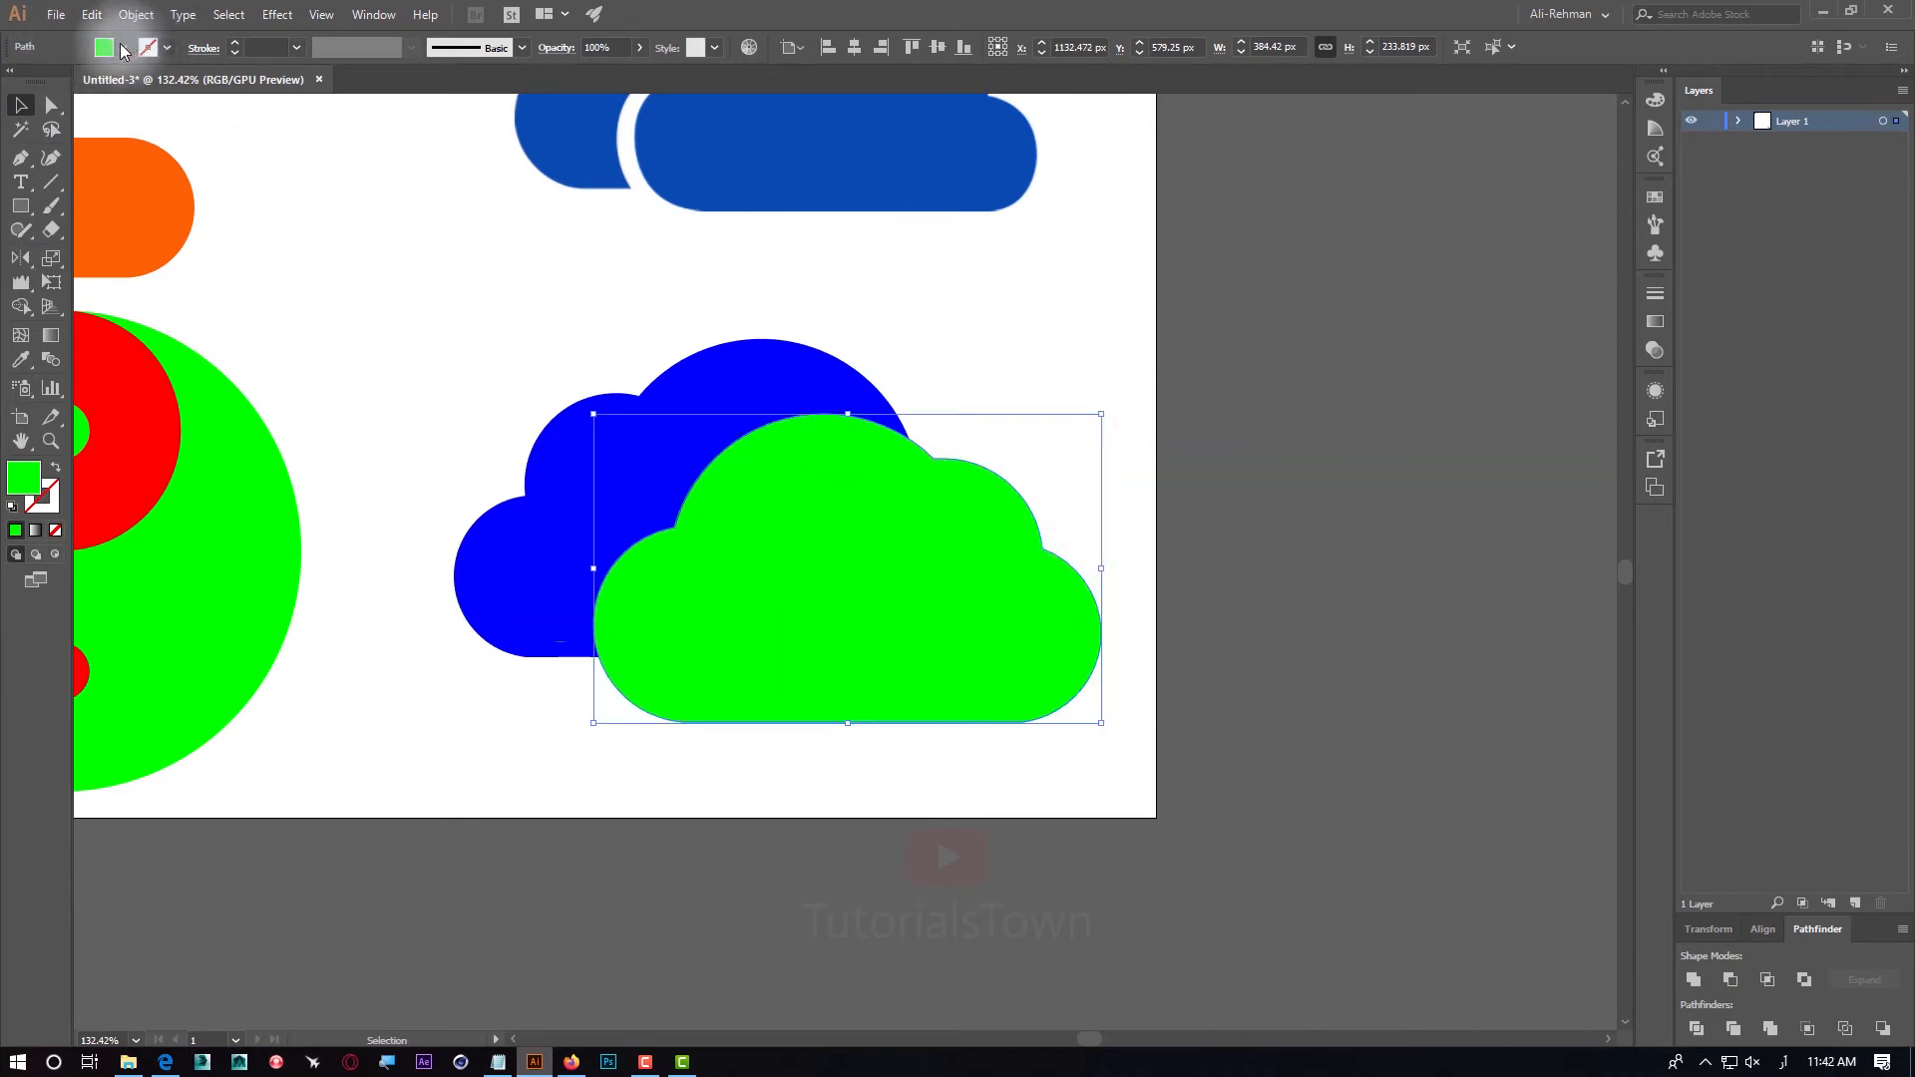
Fill the enlarged offset cloud behind the green one with orange
left_click(122, 48)
left_click(112, 81)
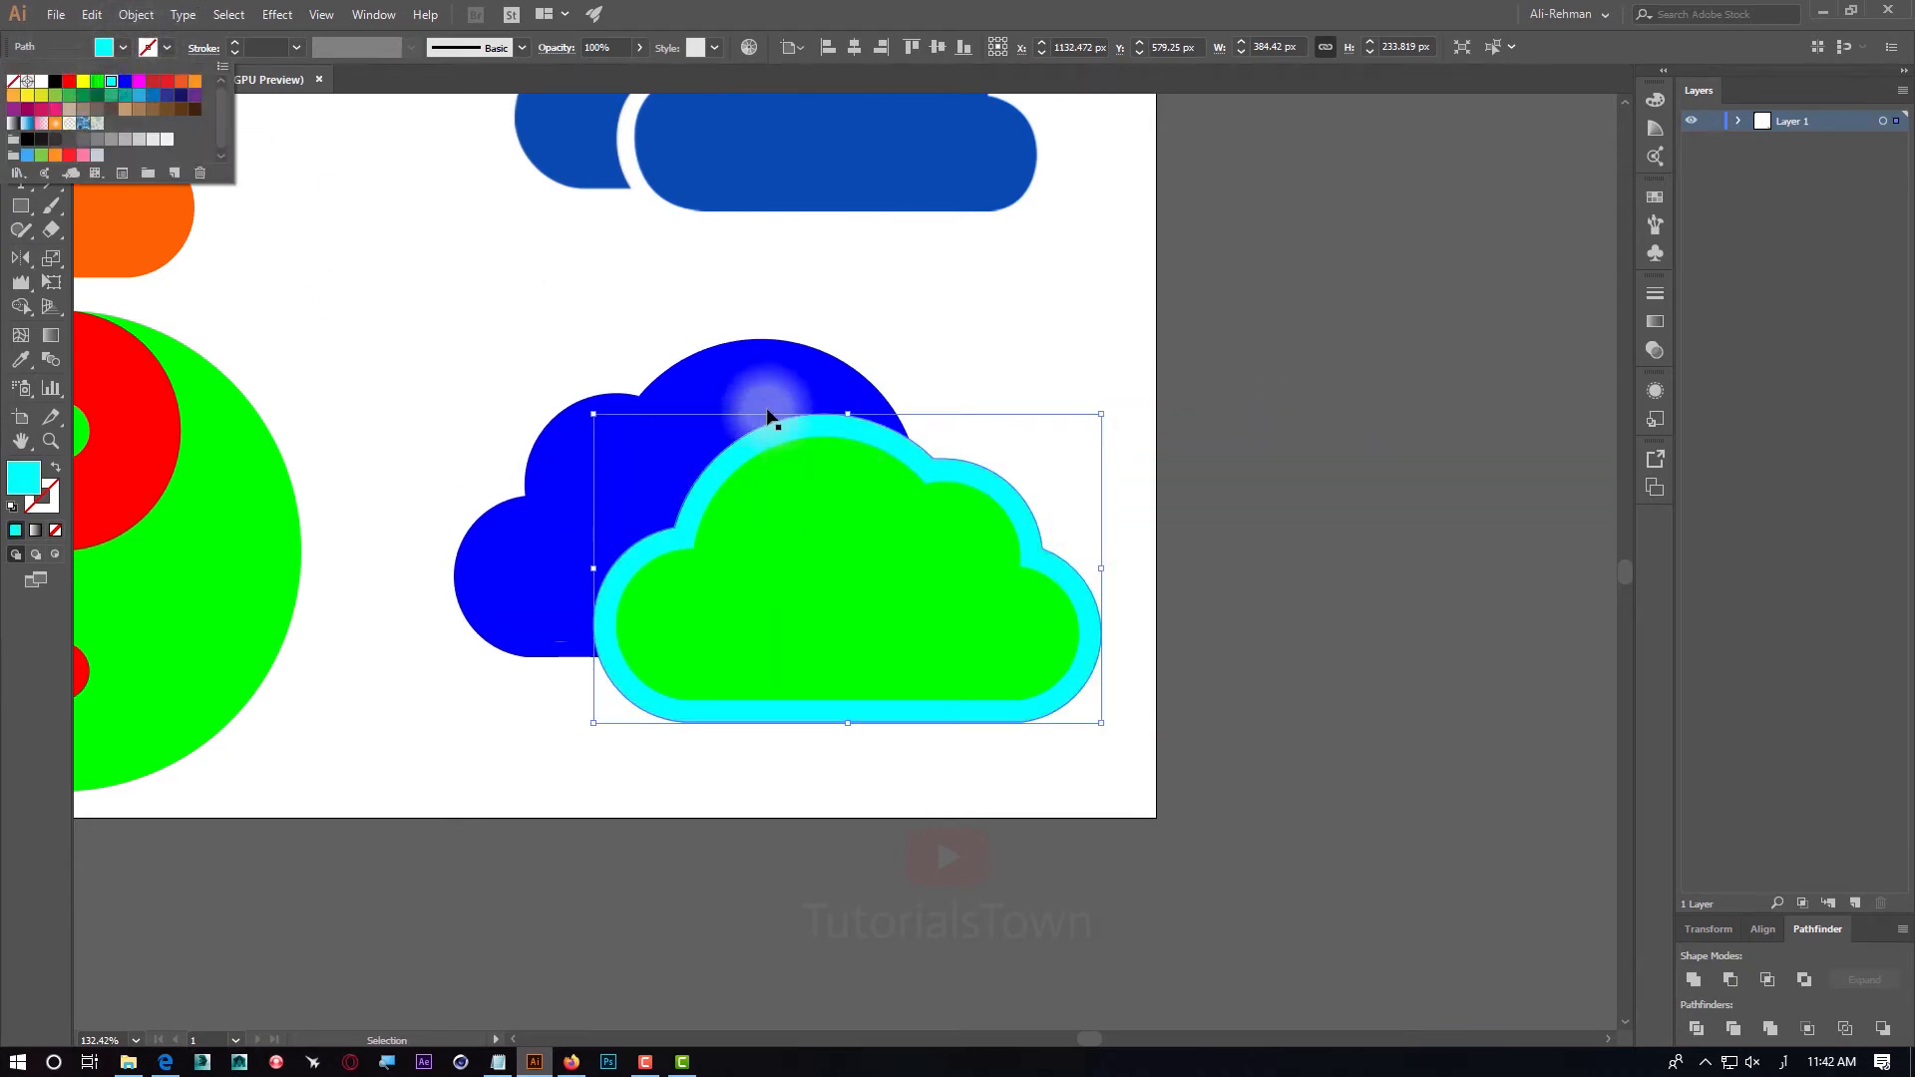
left_click(192, 85)
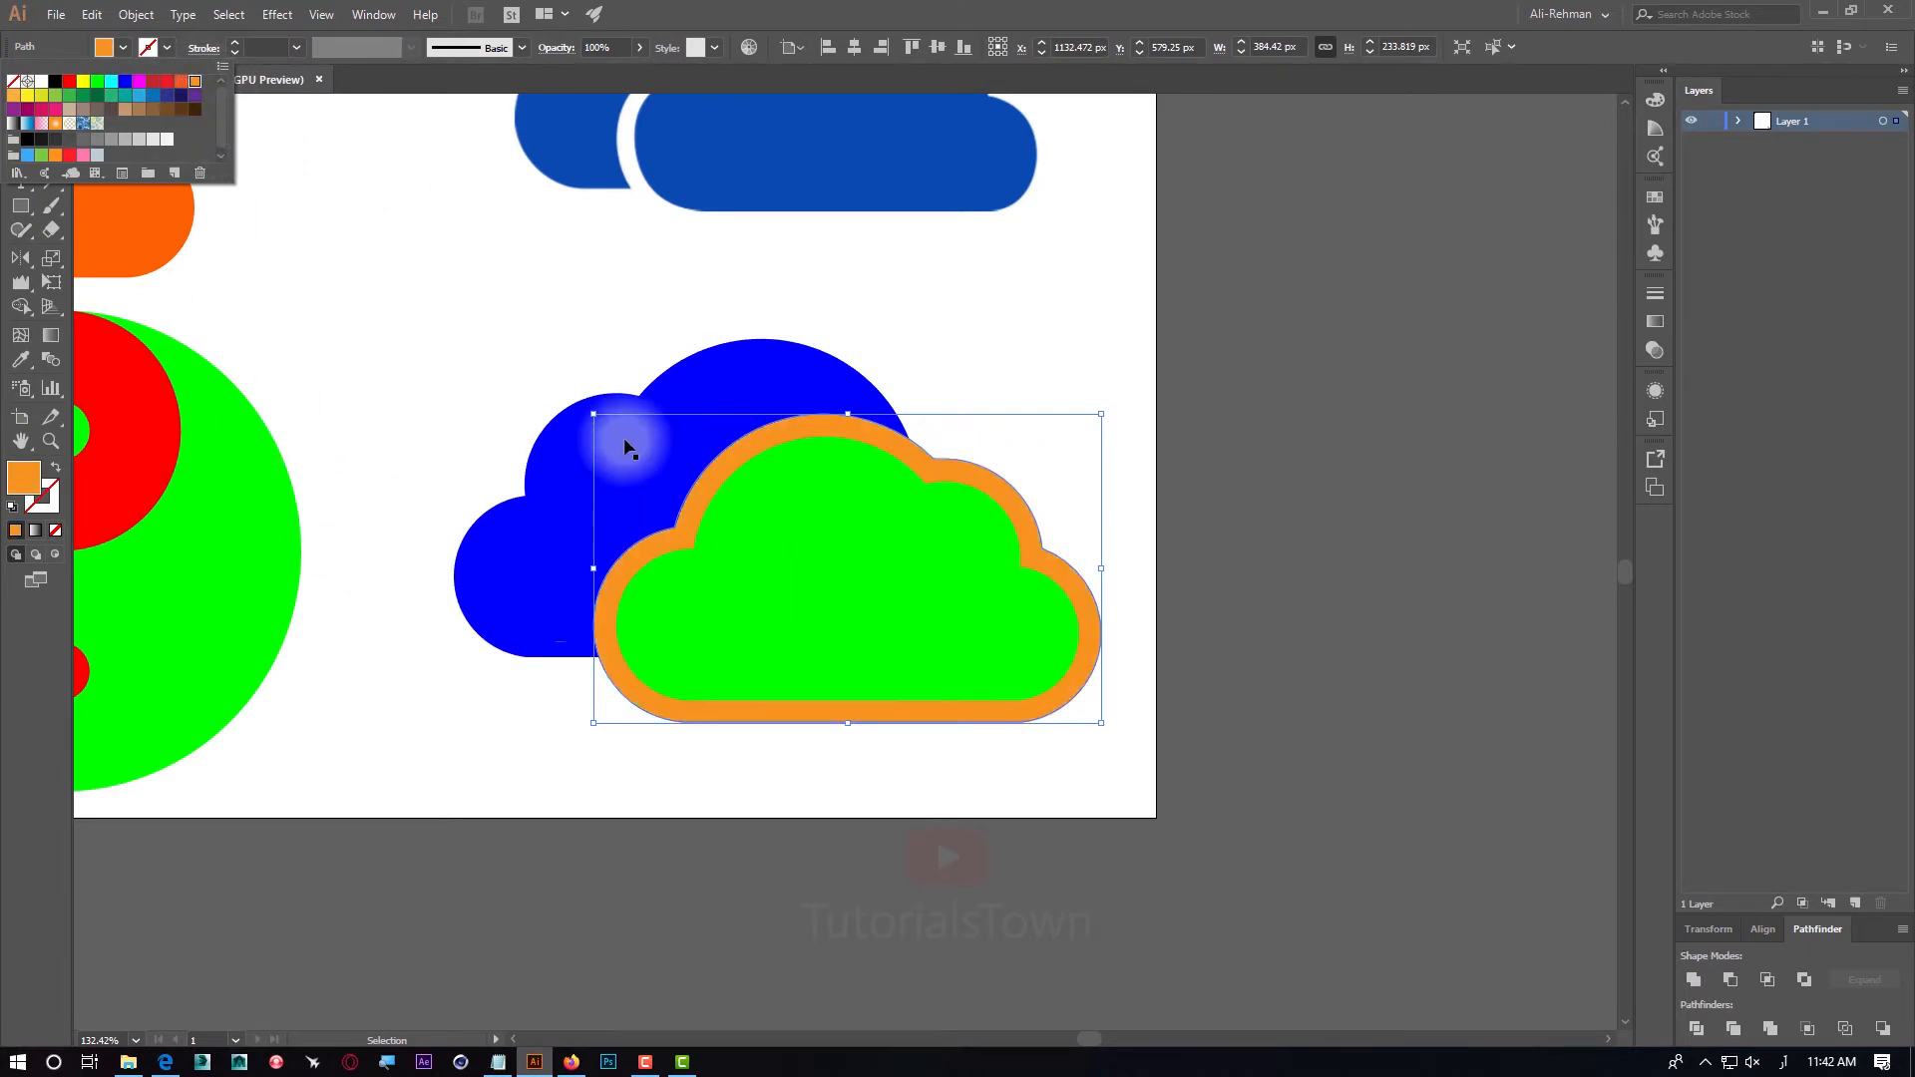
left_click(1072, 407)
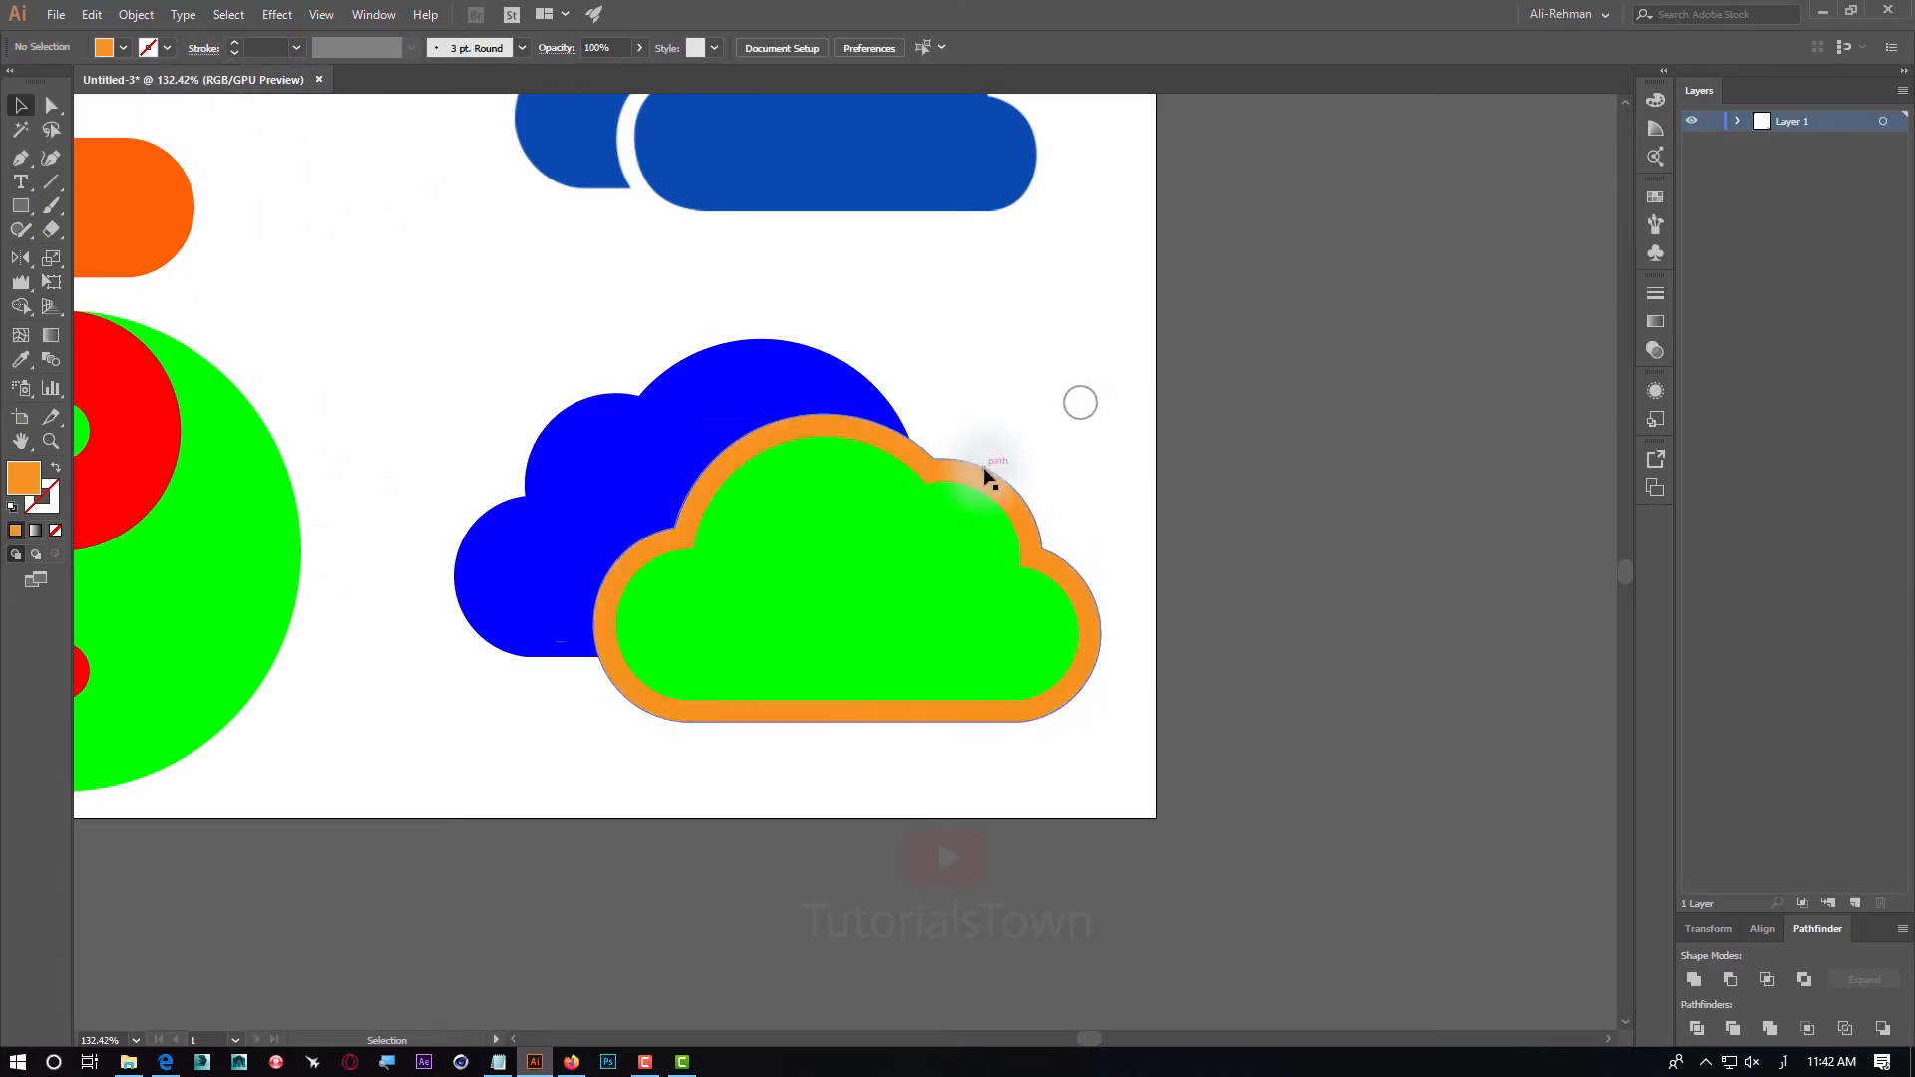
Try moving the orange offset cloud and the green cloud individually, undoing each move
left_click_drag(982, 473, 1056, 297)
key("ctrl+z")
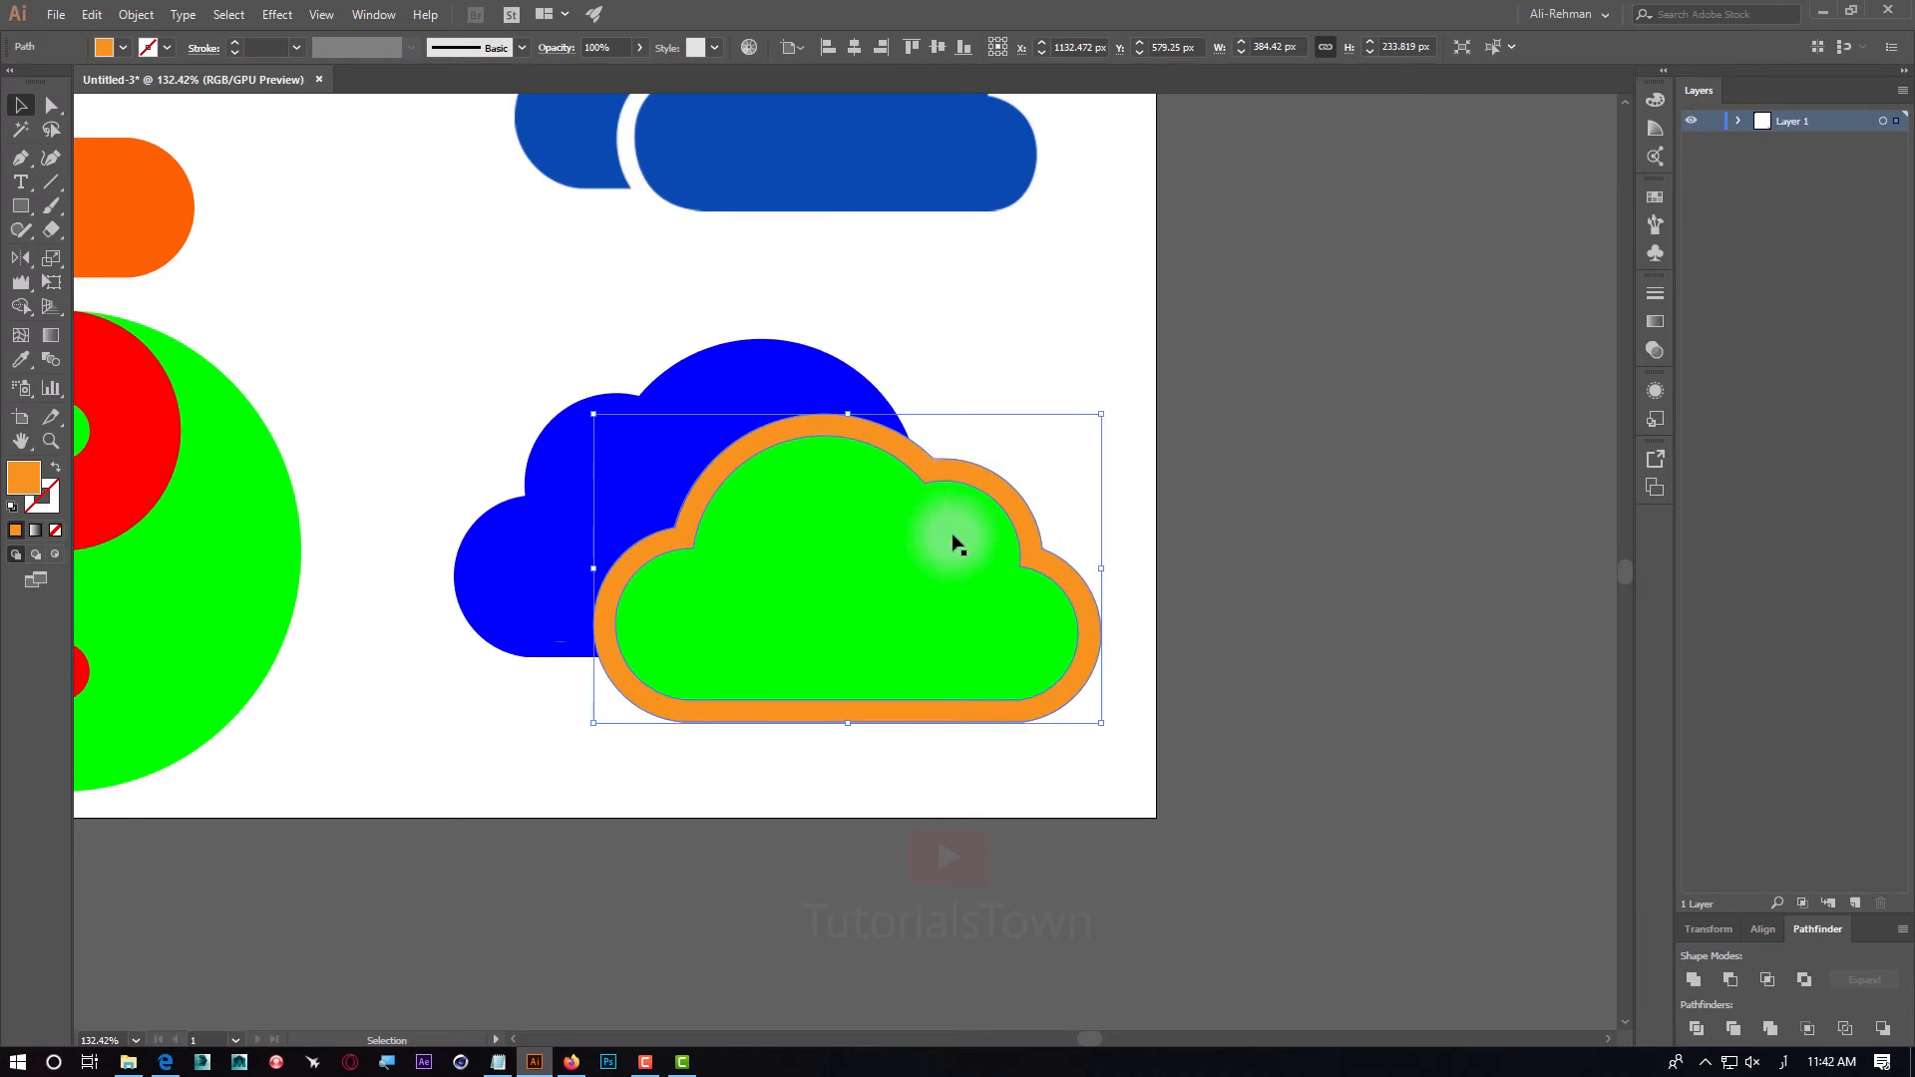
left_click_drag(949, 564, 1113, 438)
key("ctrl+z")
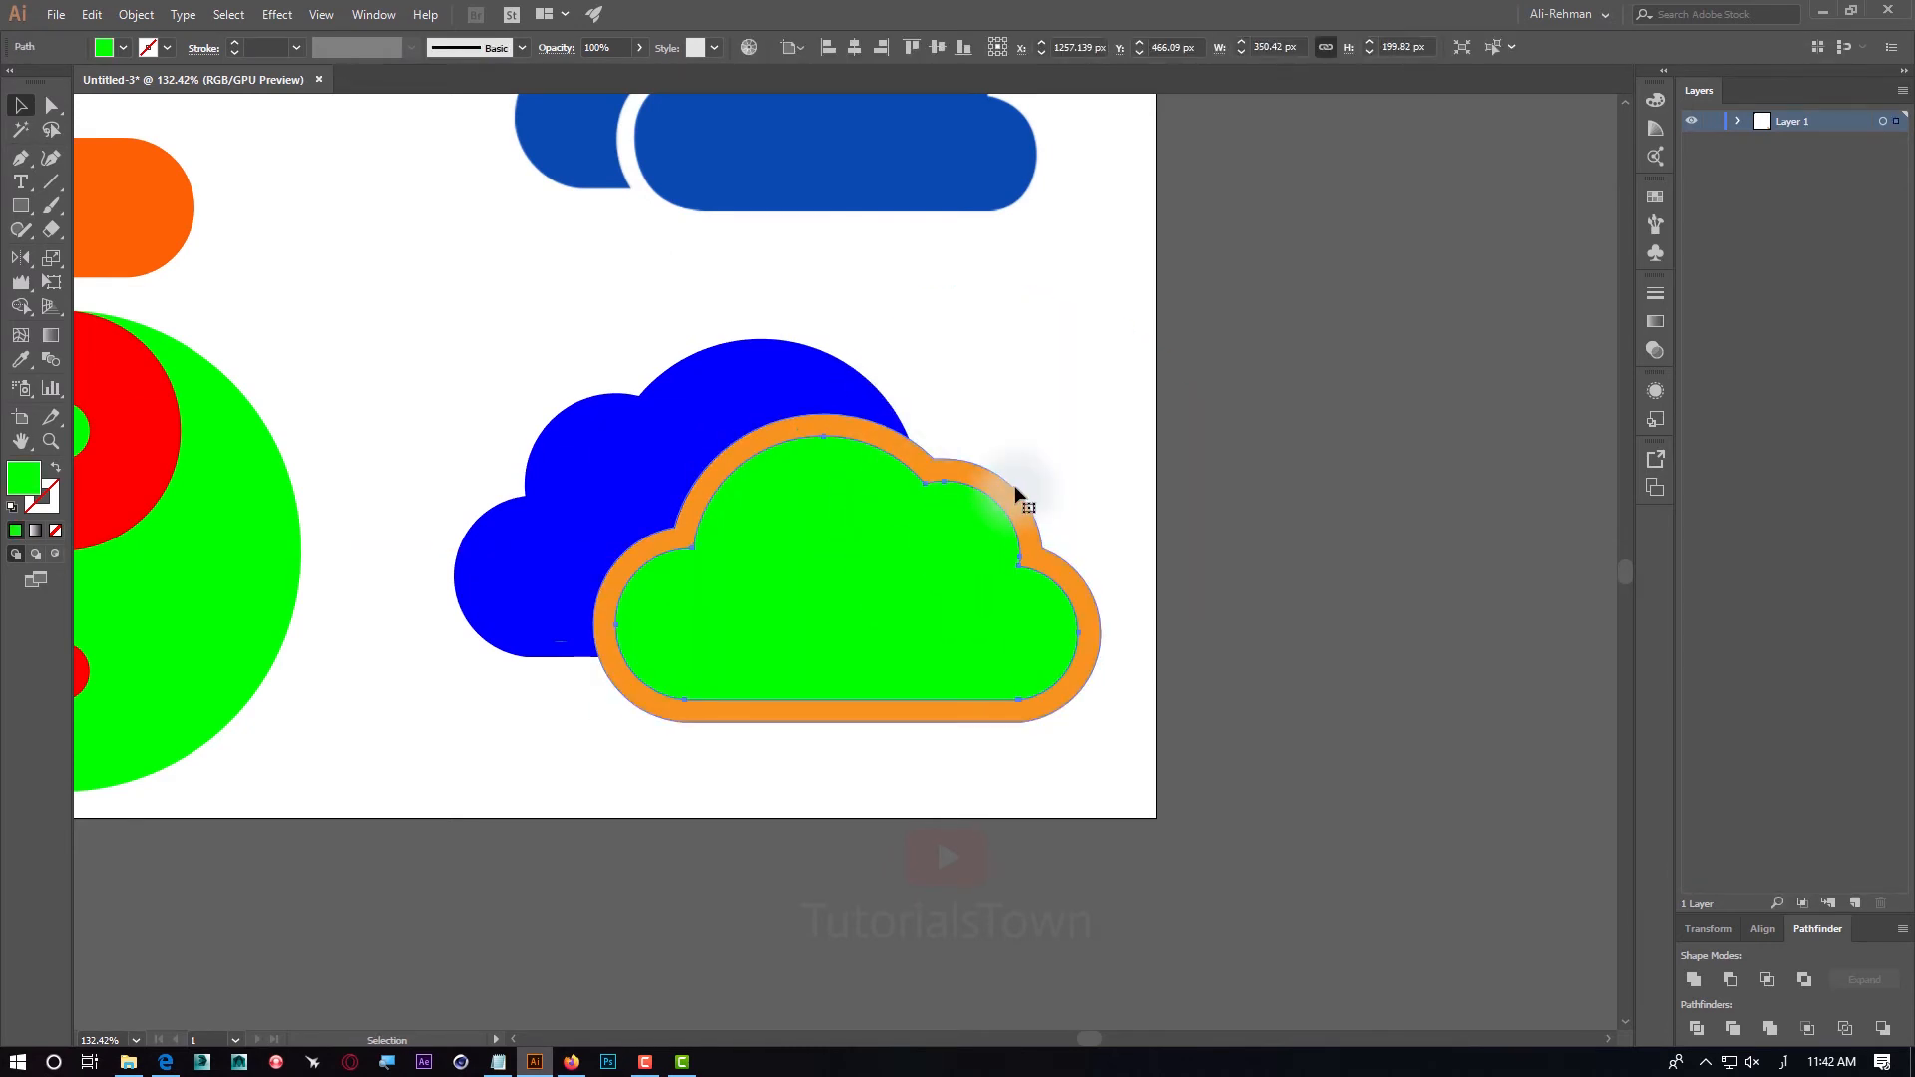
left_click(1233, 388)
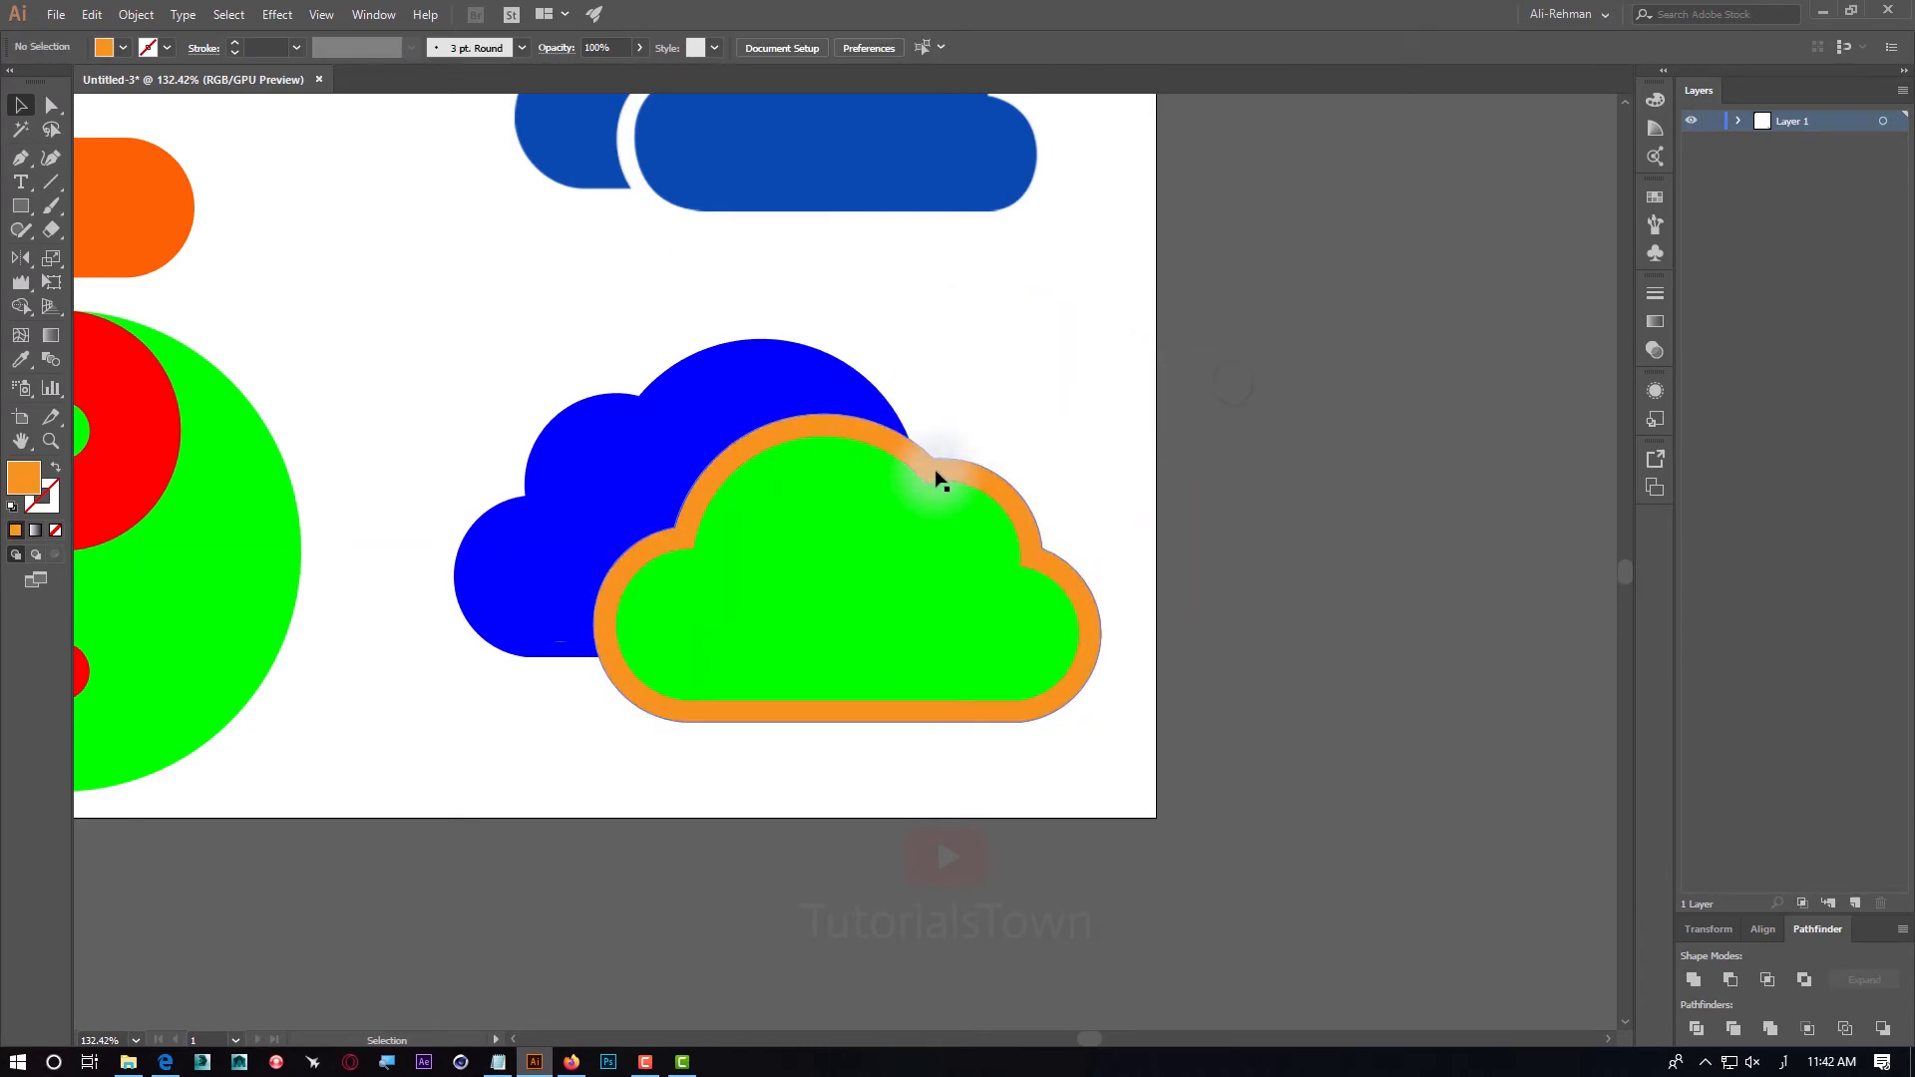
Select the orange and blue clouds and subtract the orange shape from the blue one with the Shape Builder tool
left_click(951, 477)
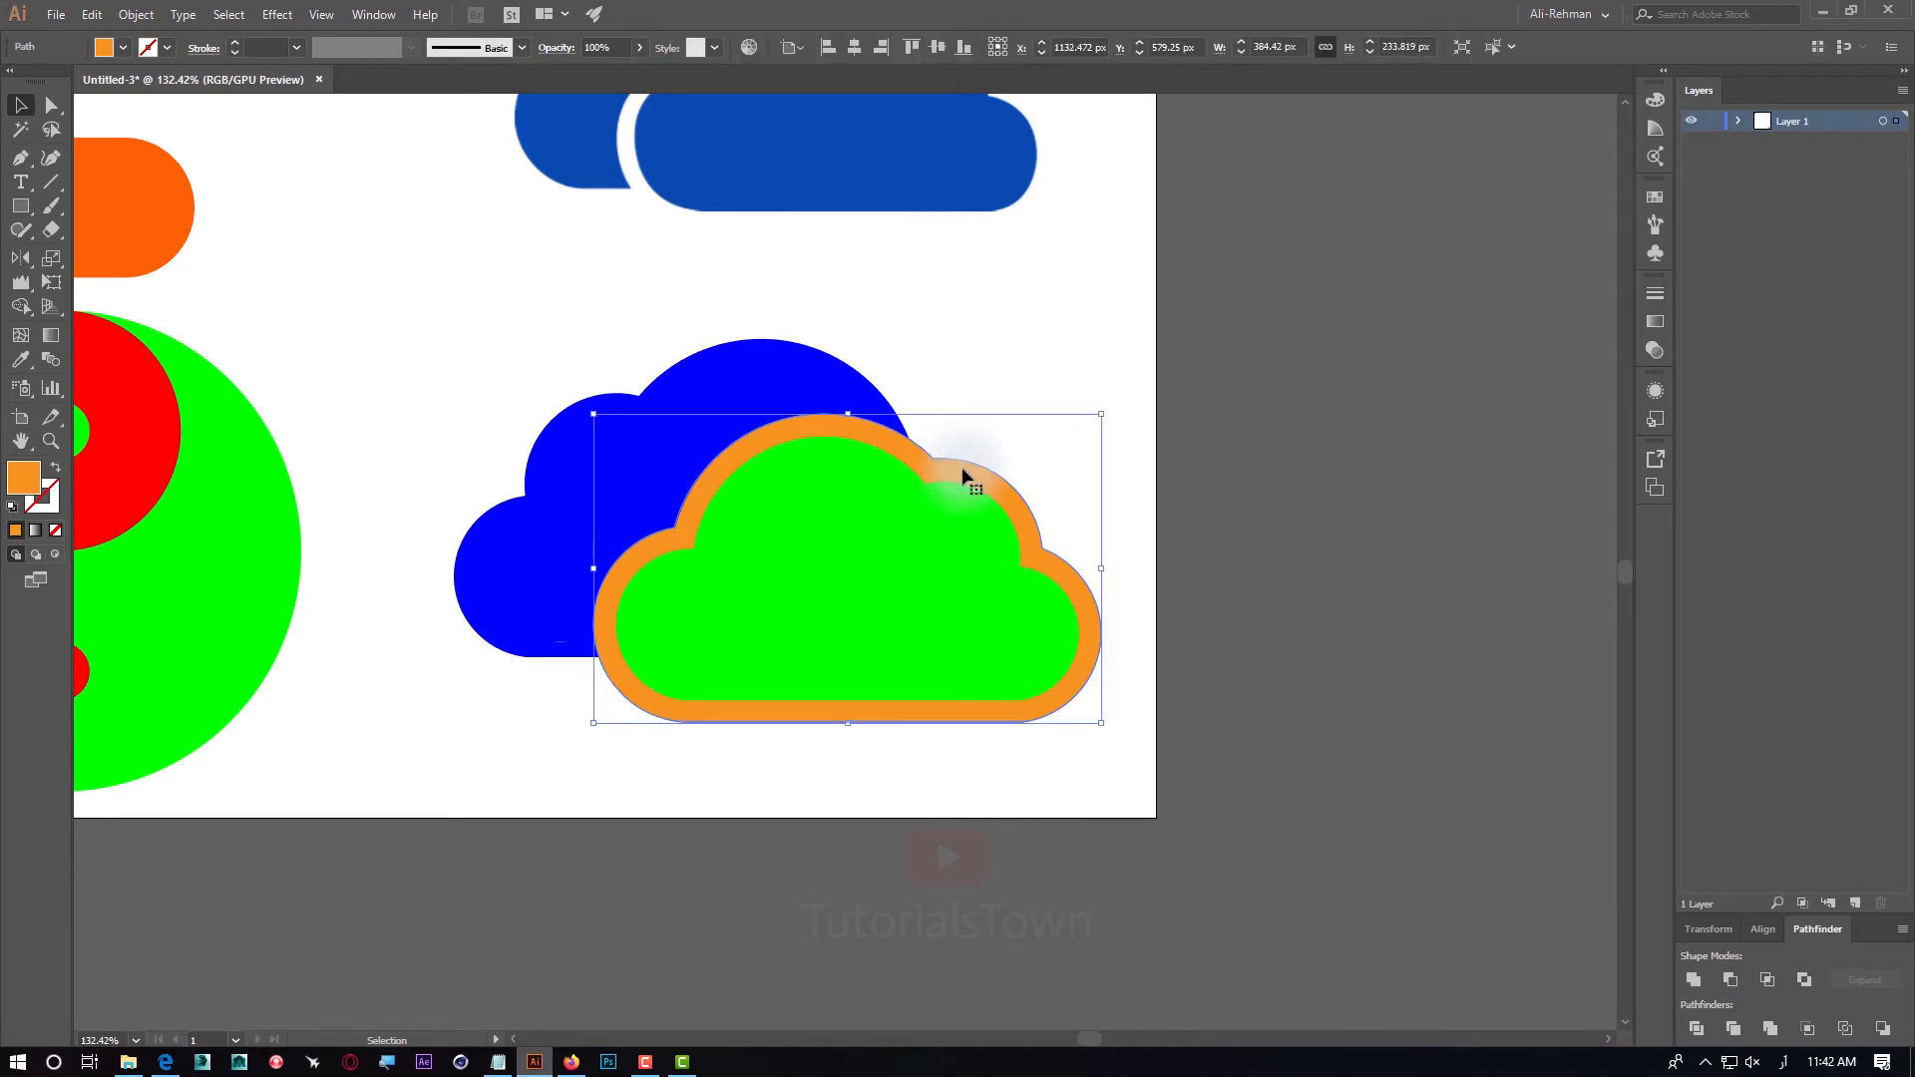
left_click(774, 386, "shift")
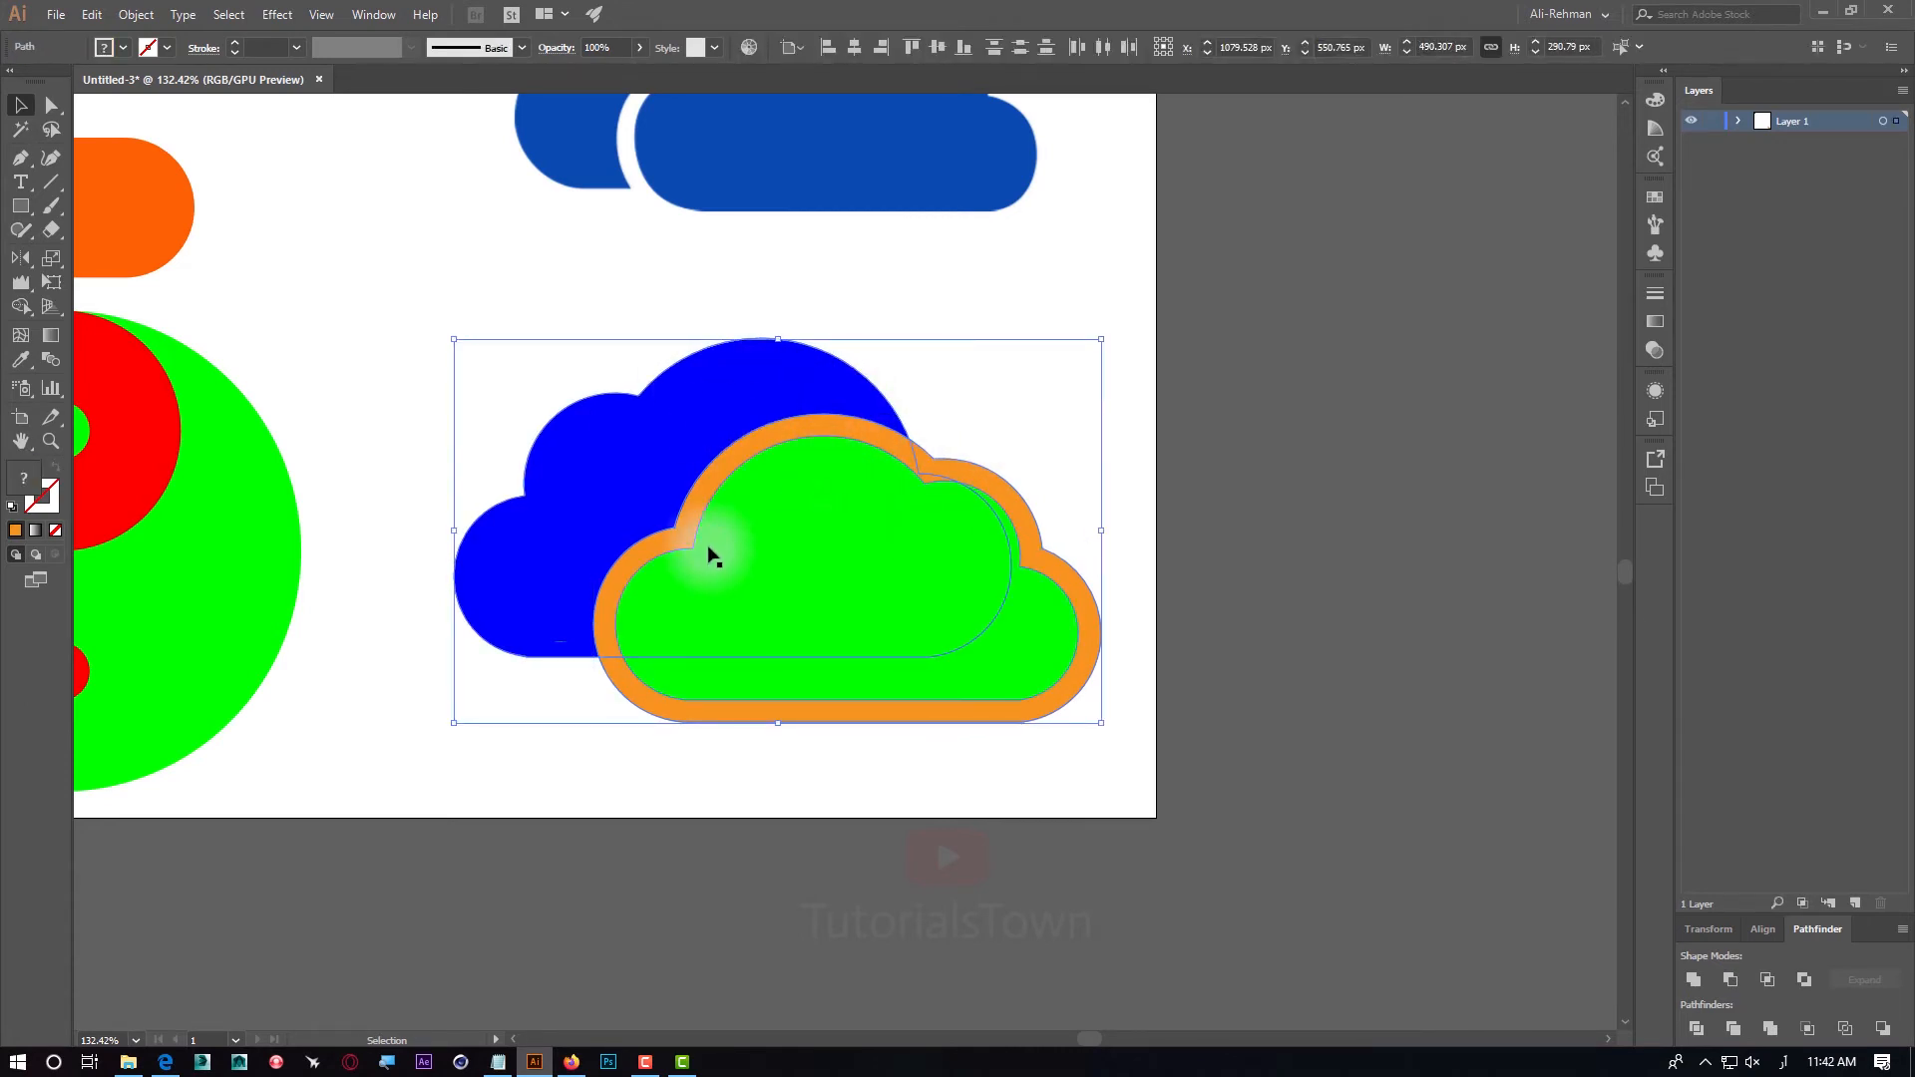
left_click_drag(761, 499, 902, 569)
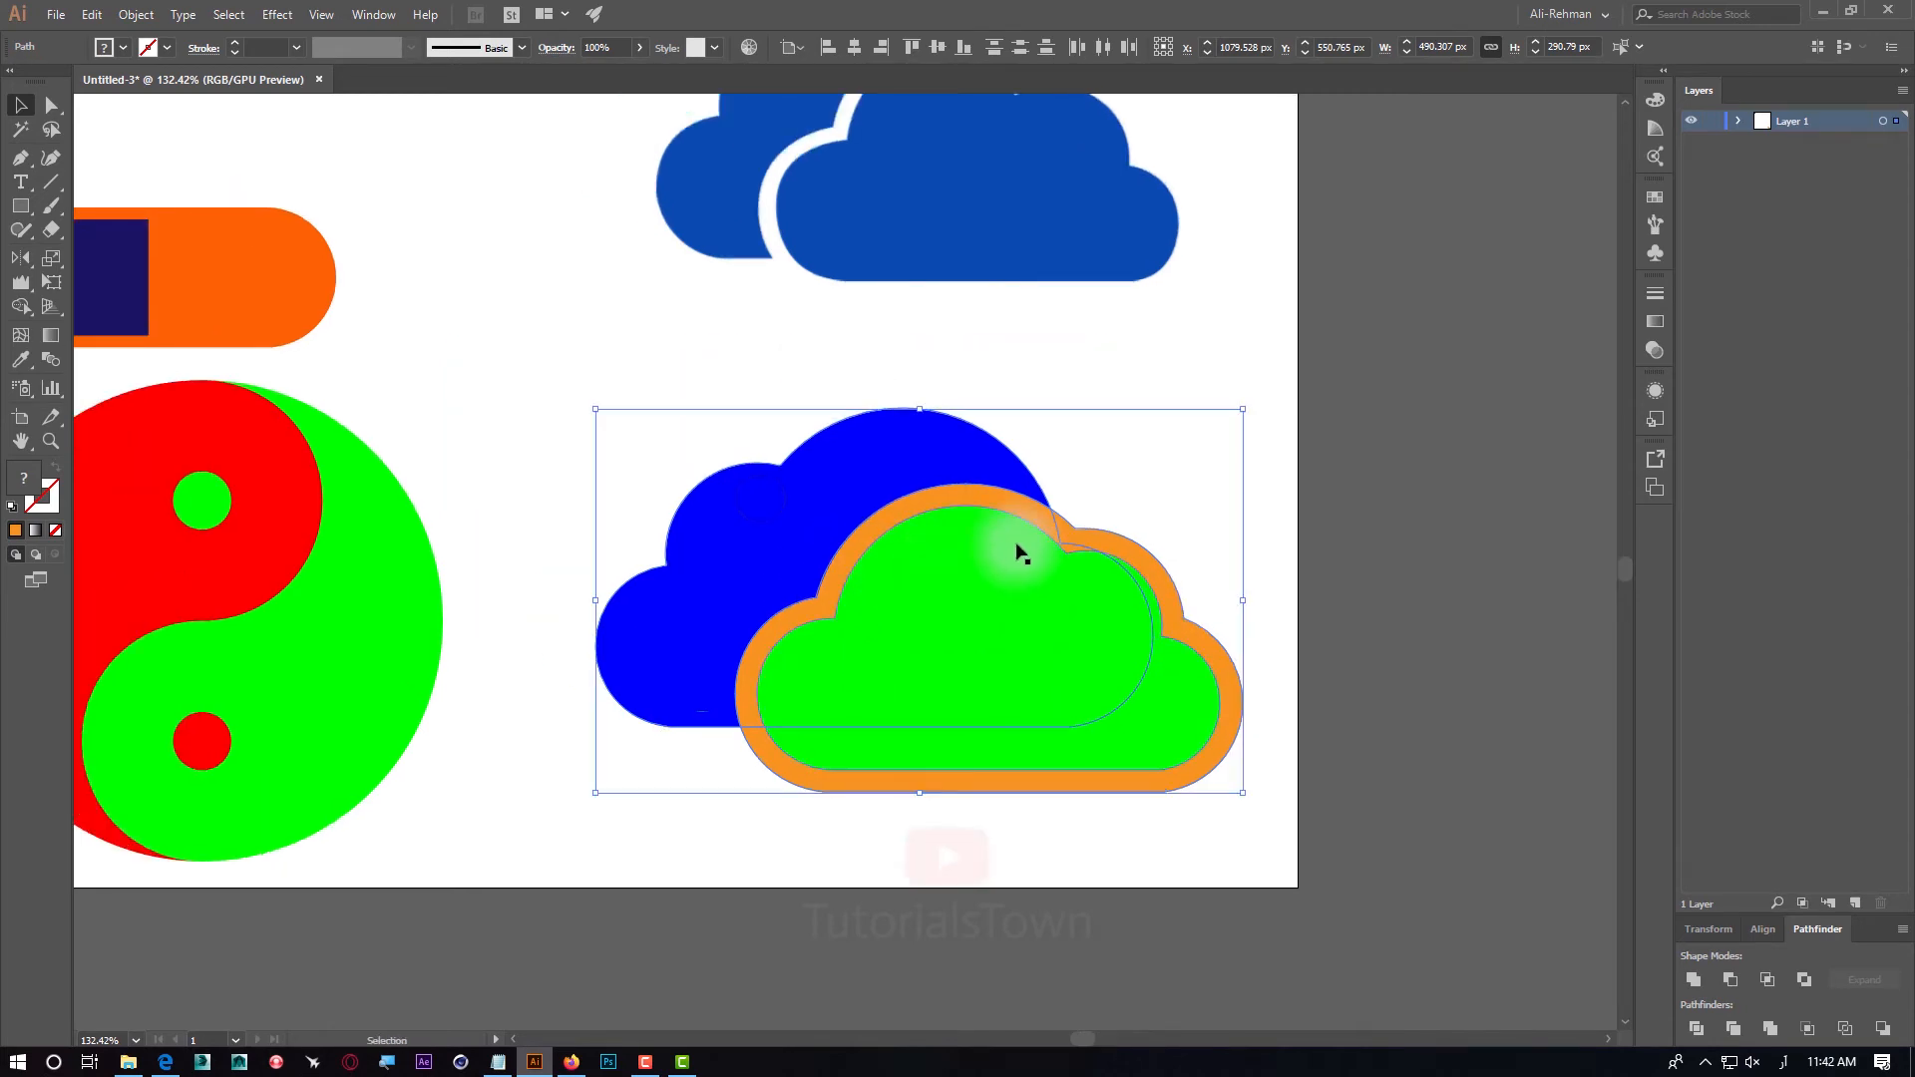
left_click(1167, 458)
left_click(1107, 533)
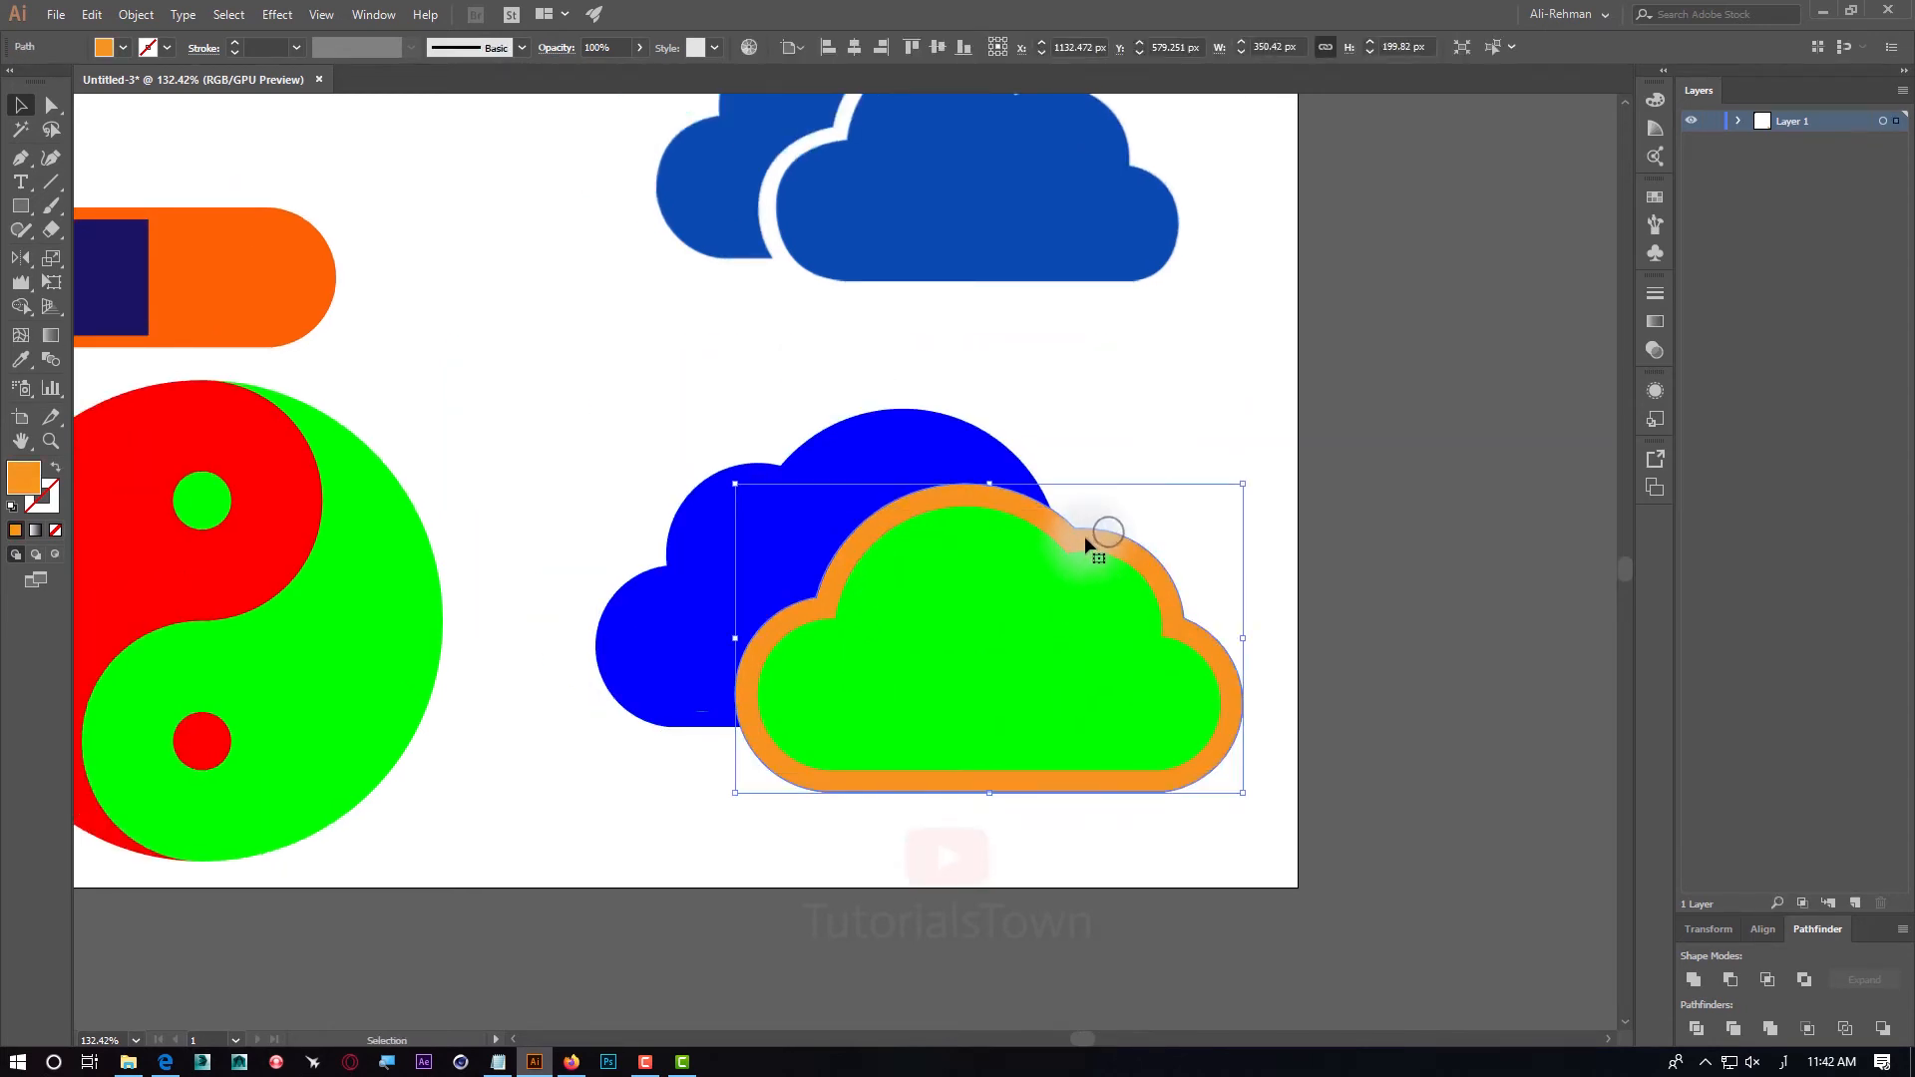
left_click(866, 451, "shift")
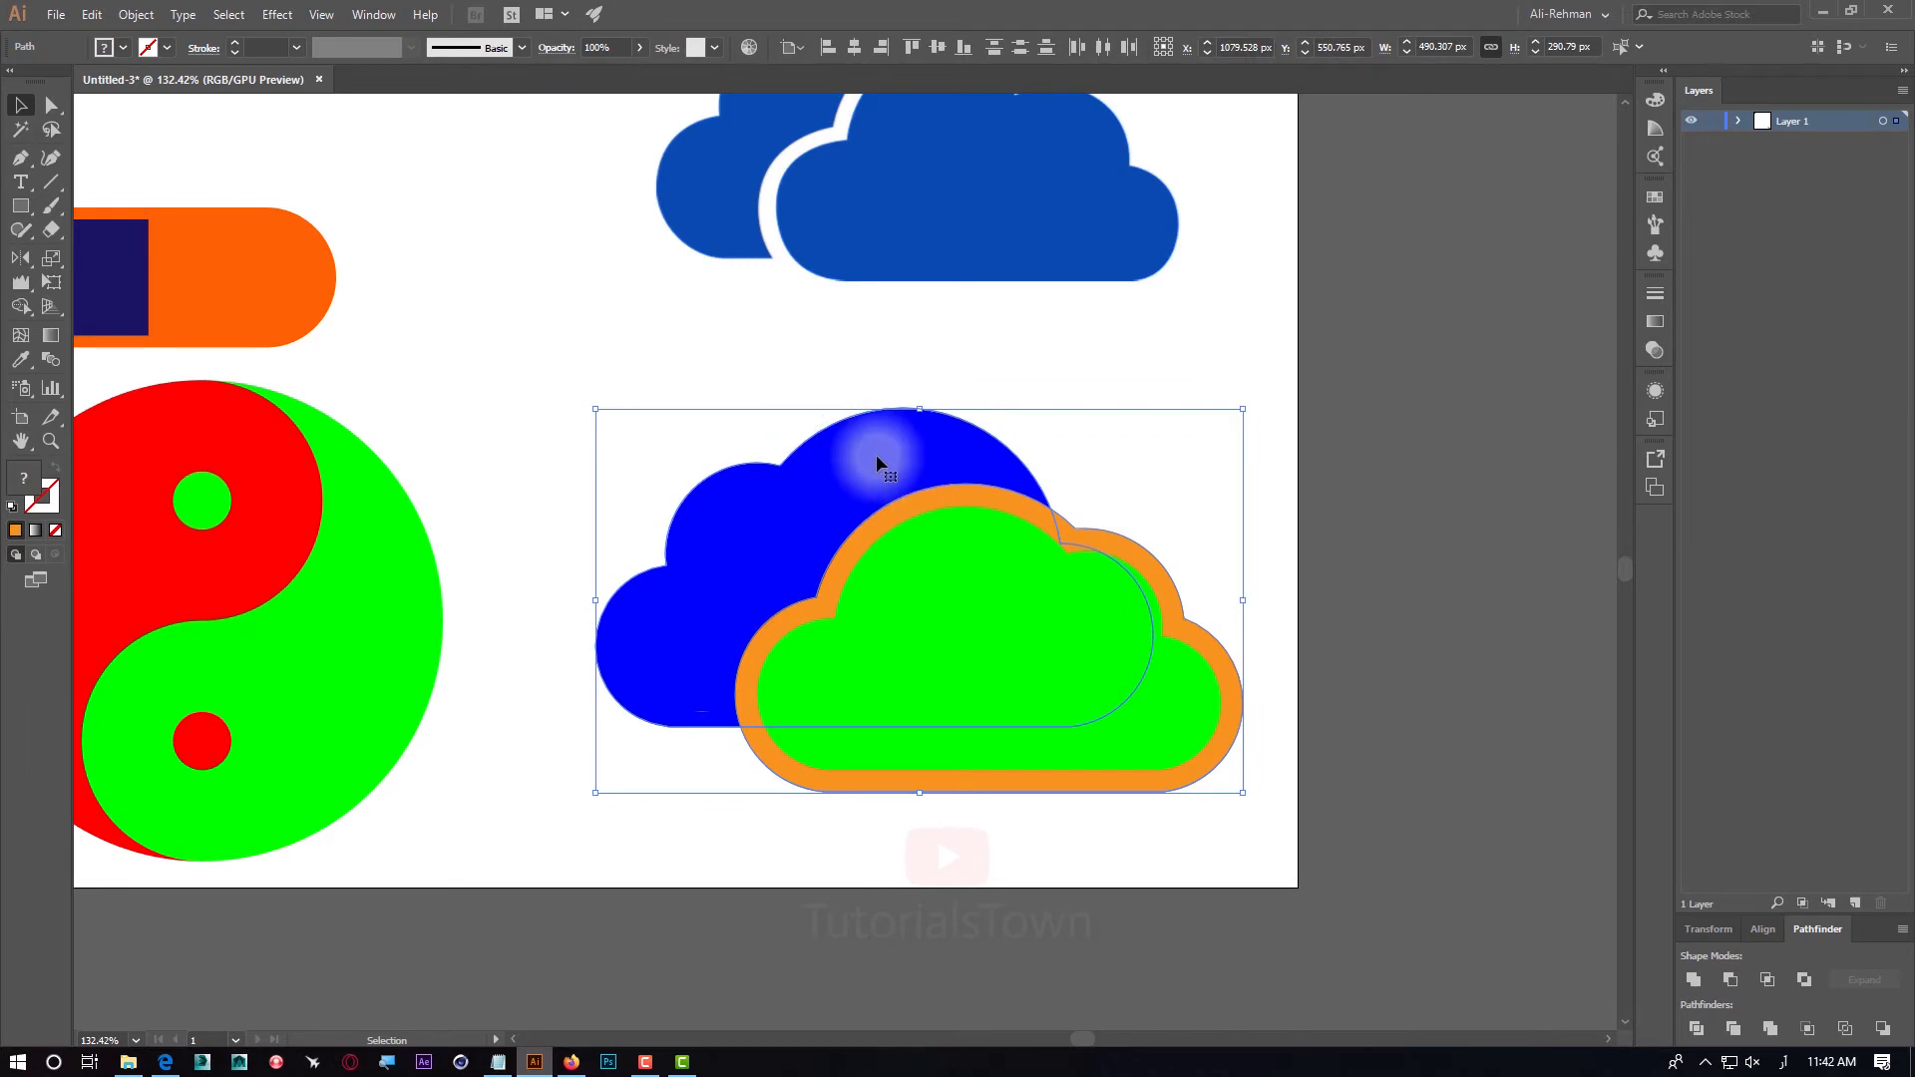
left_click(20, 306)
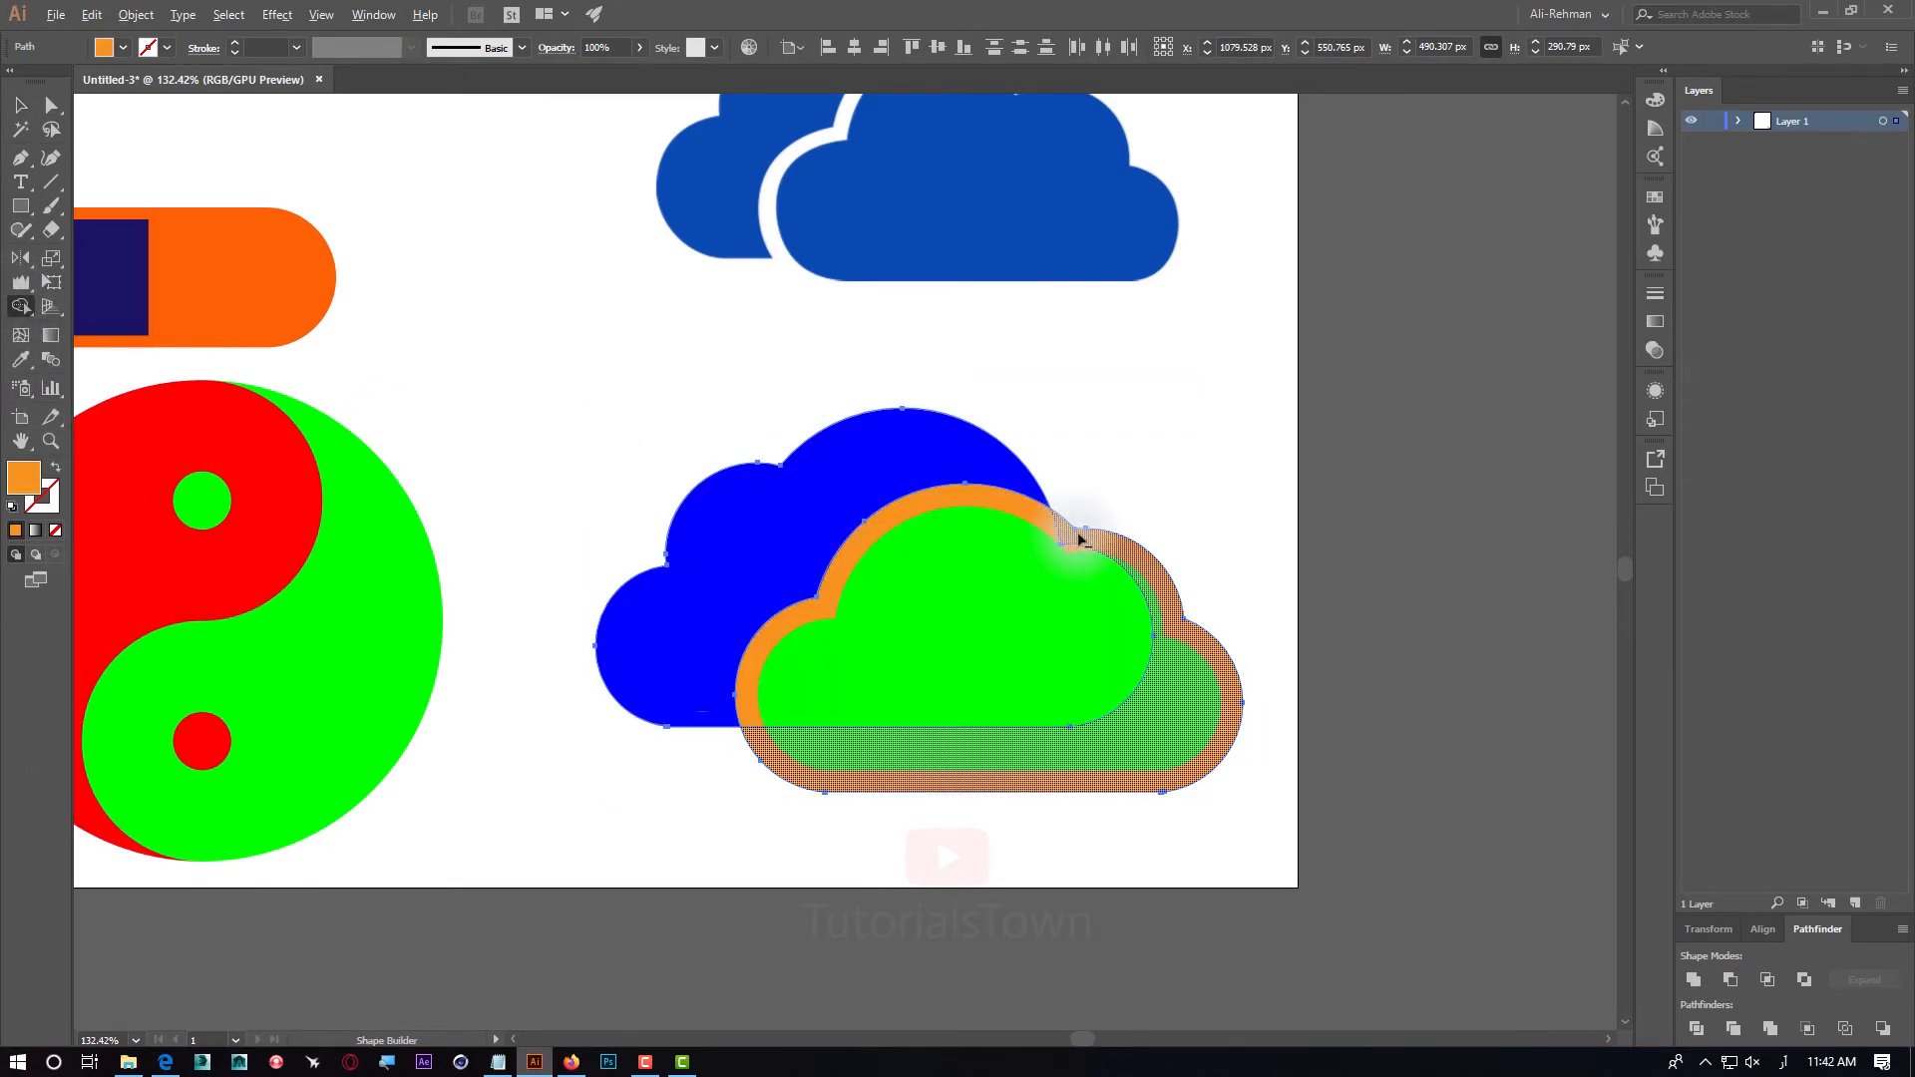
left_click_drag(1069, 544, 998, 816)
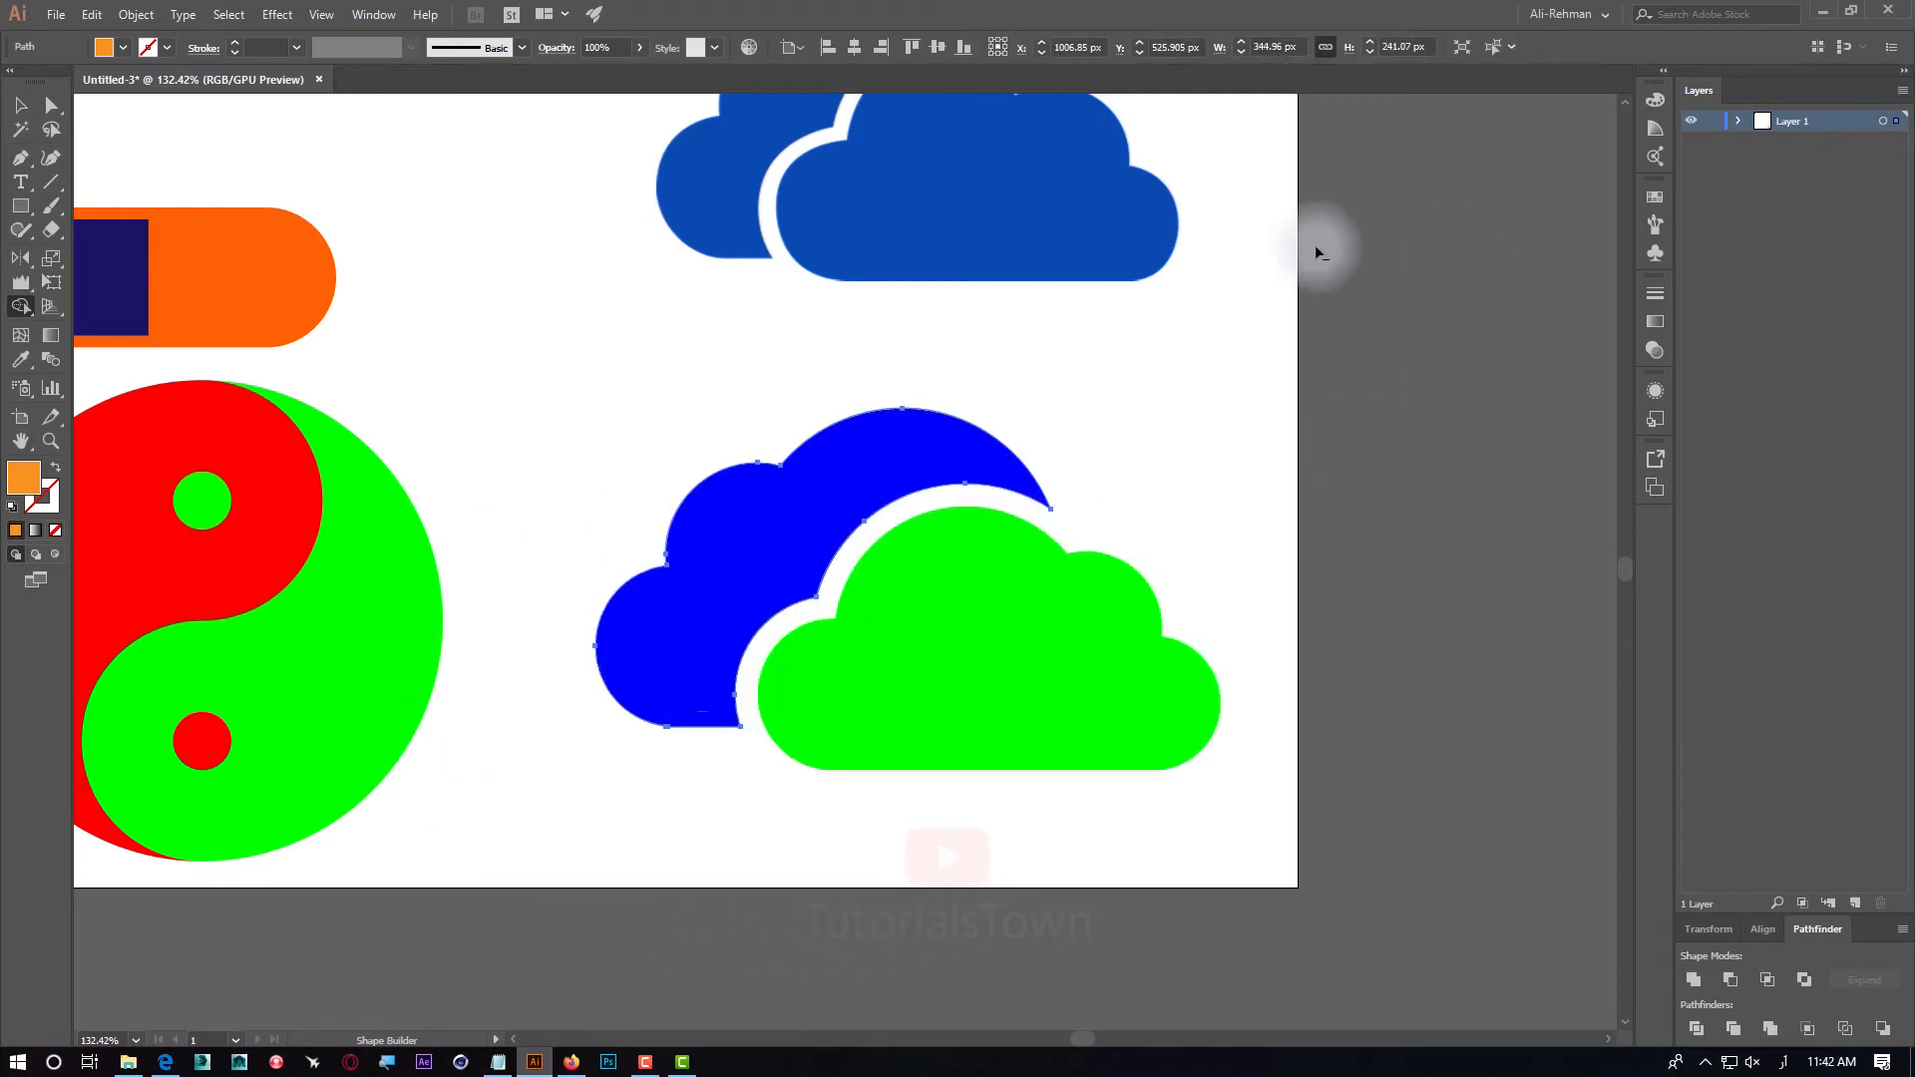
left_click(1383, 378)
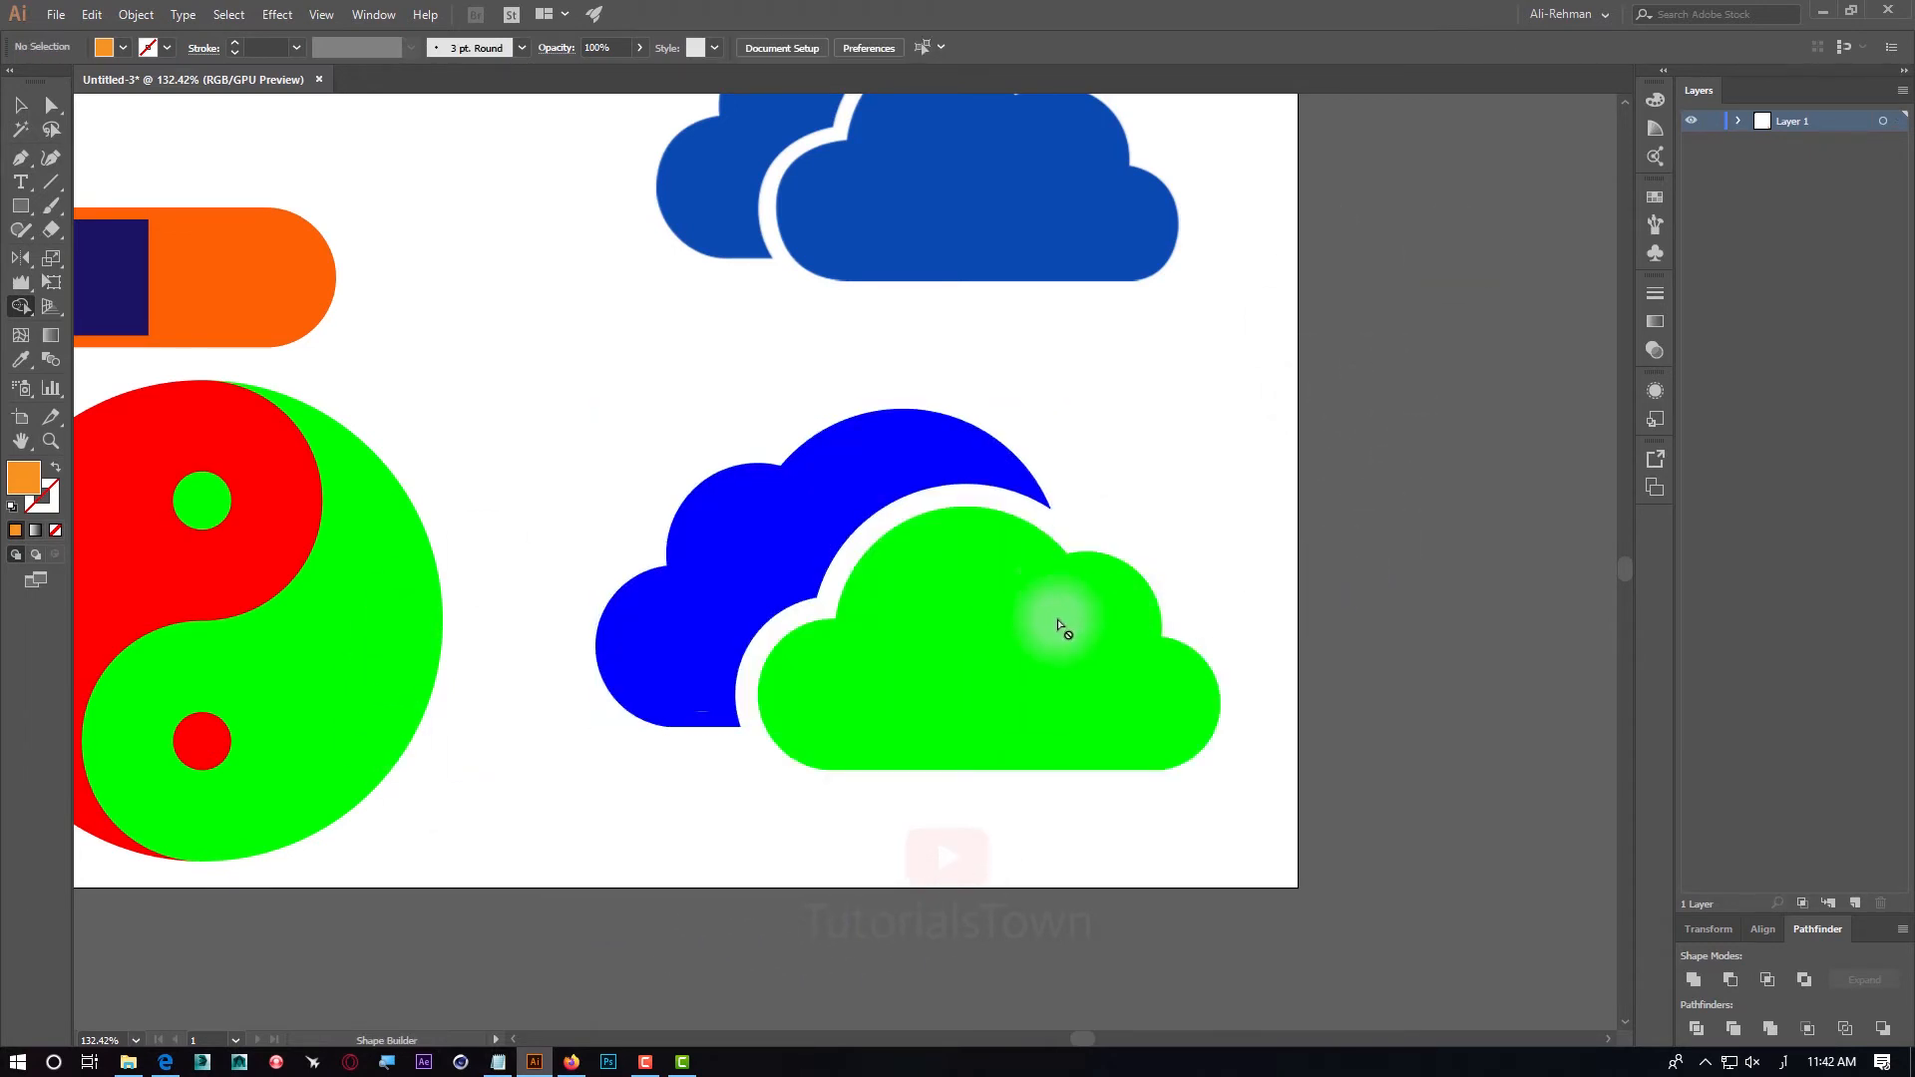
Try the Shape Builder subtraction with the green cloud also included in the selection, and undo it
left_click(1129, 647)
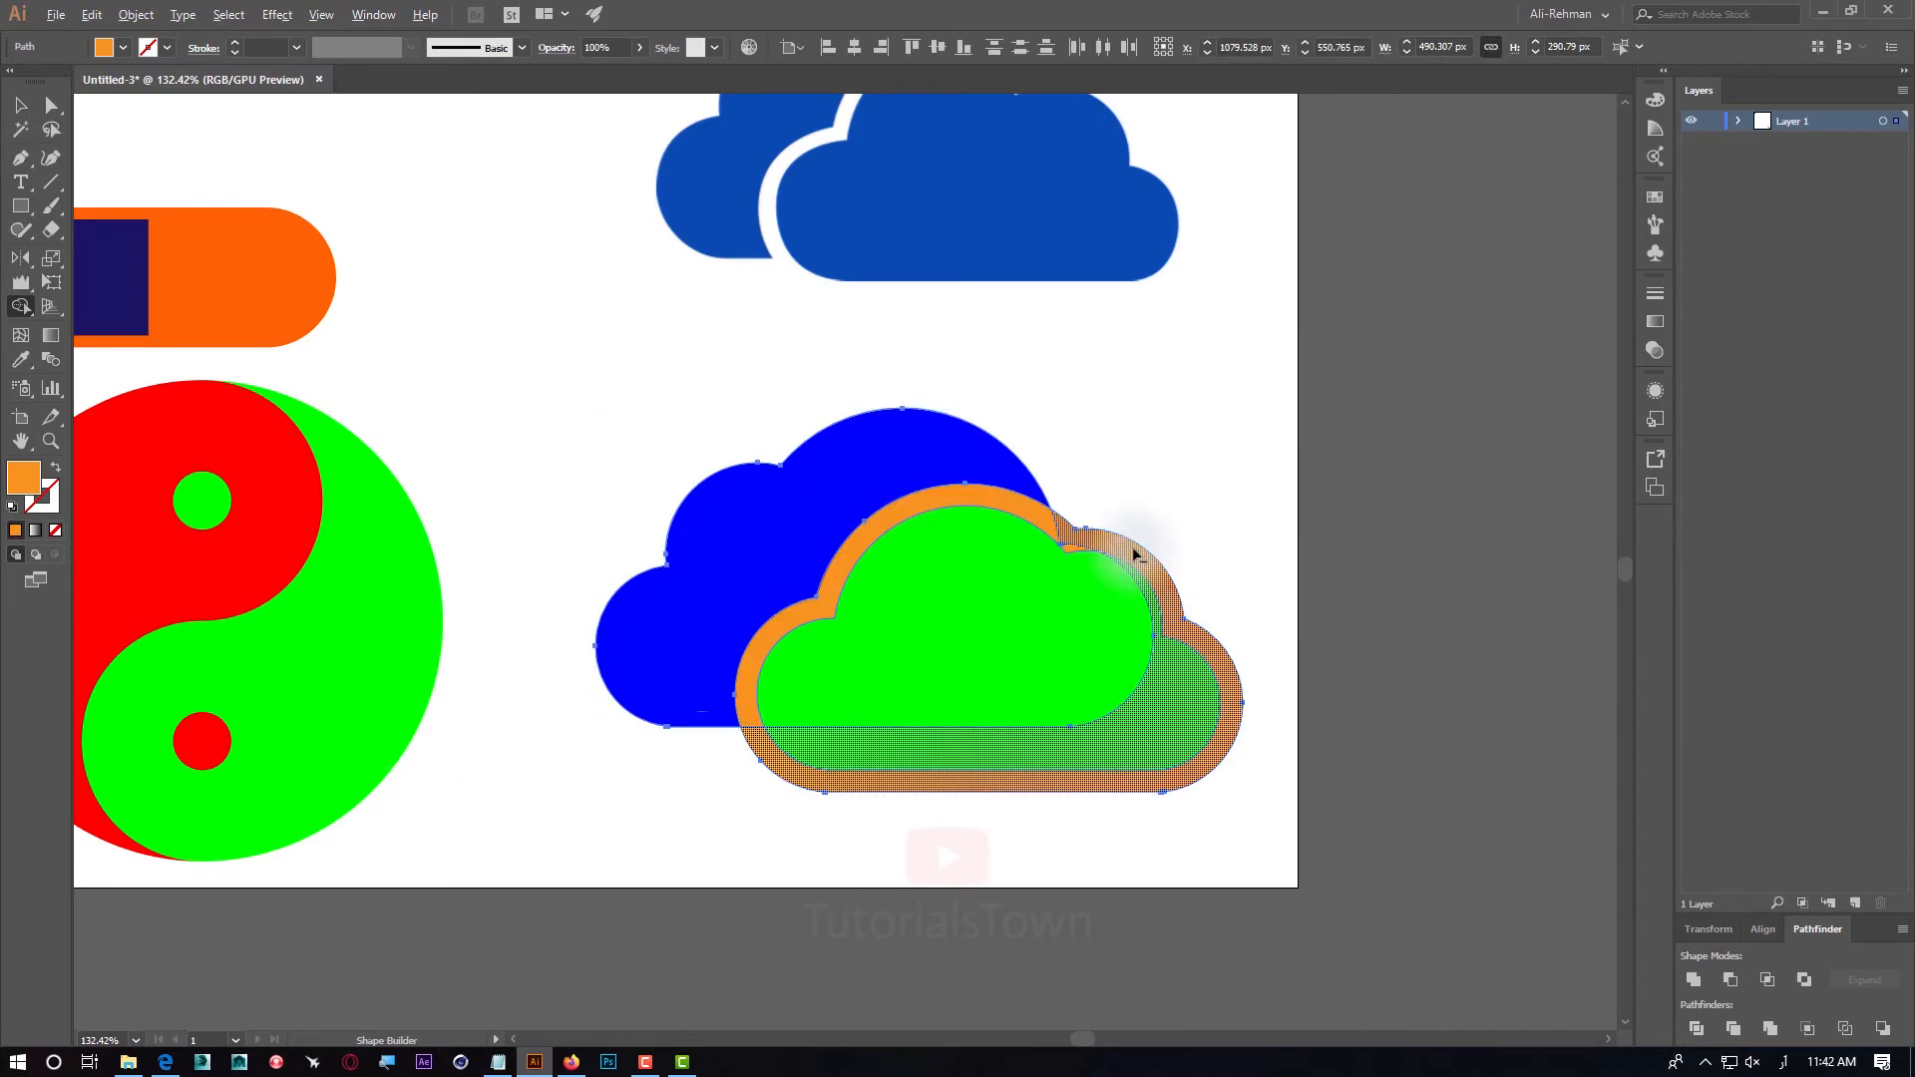
left_click_drag(1146, 510, 1049, 674)
key("ctrl+z")
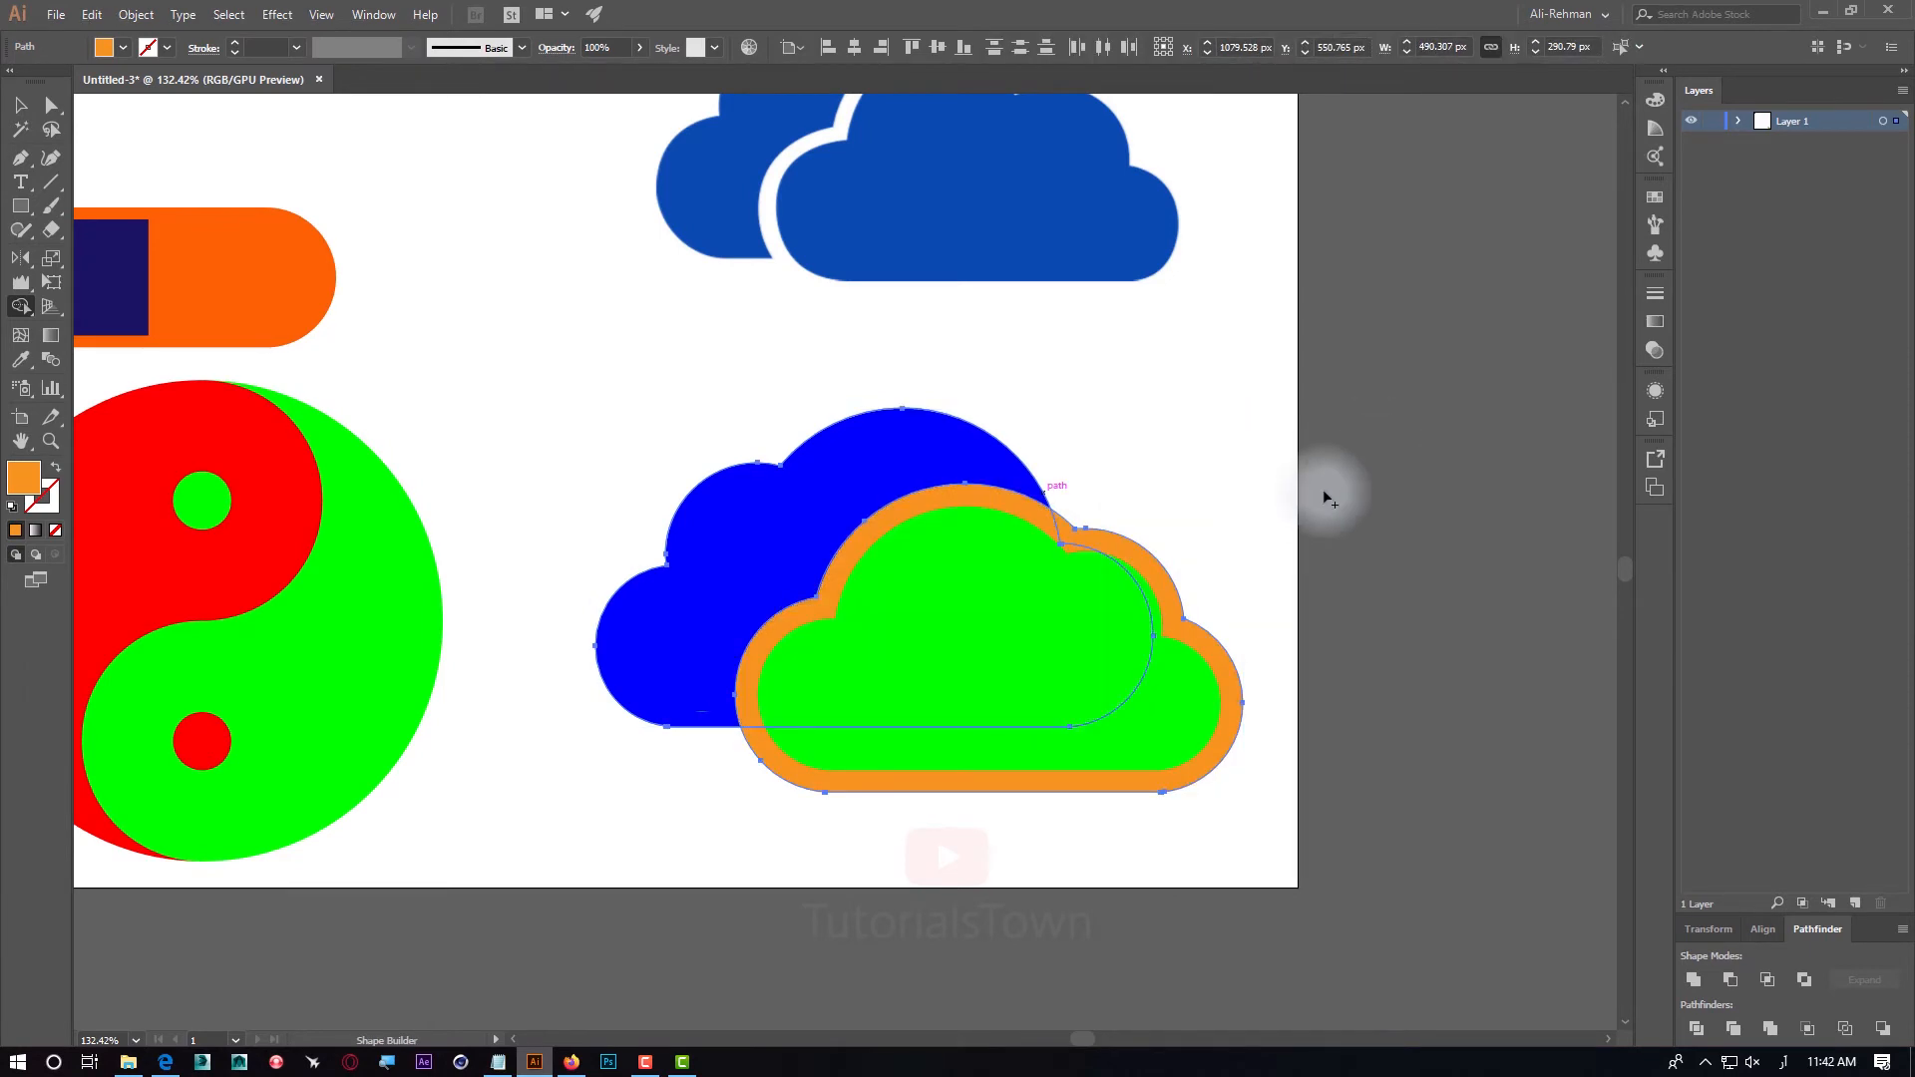
Reselect only the orange and blue clouds and cut the orange shape out of the blue cloud with Shape Builder
left_click(1445, 350)
left_click(1134, 544, "ctrl")
left_click(911, 427, "ctrl+shift")
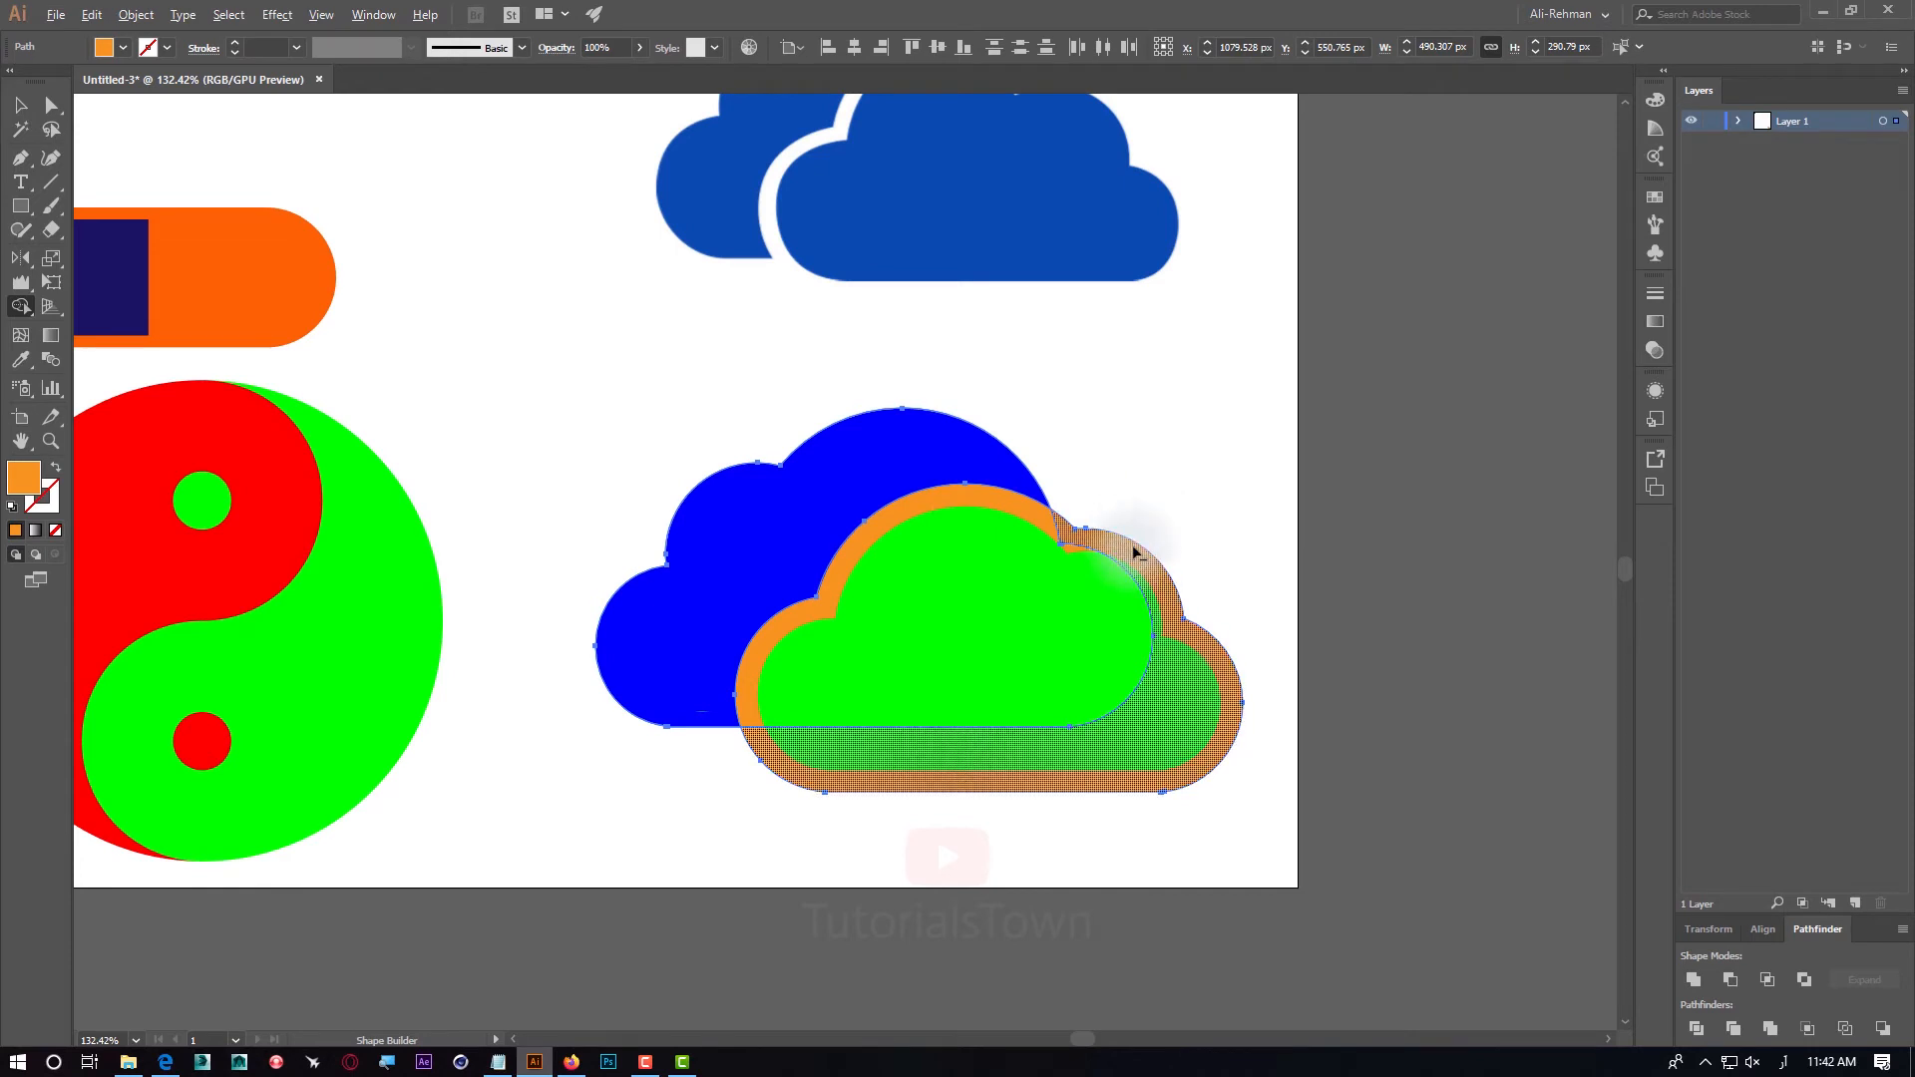
left_click_drag(1117, 536, 1012, 658)
Recolor both cloud shapes with the medium blue sampled from the reference cloud icon above, leaving nothing selected
key("i")
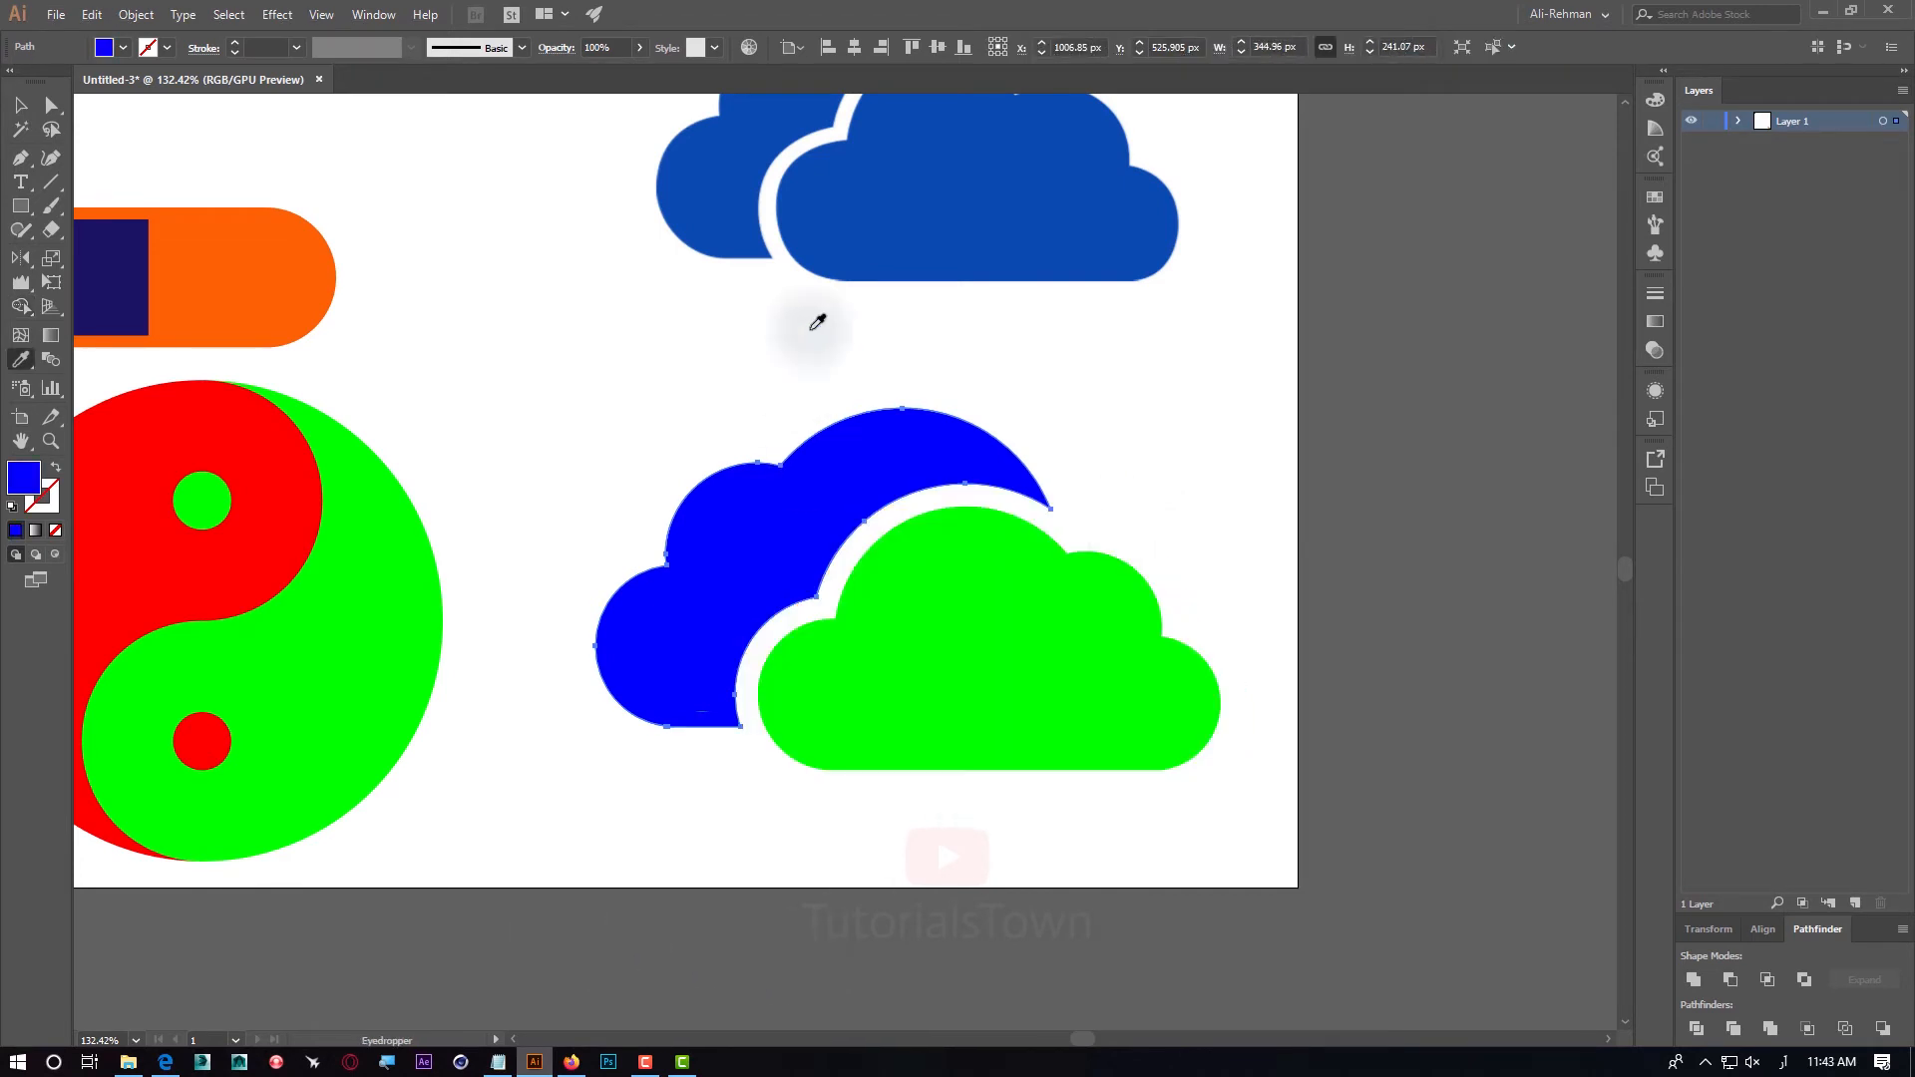
left_click(746, 136)
left_click(1009, 176)
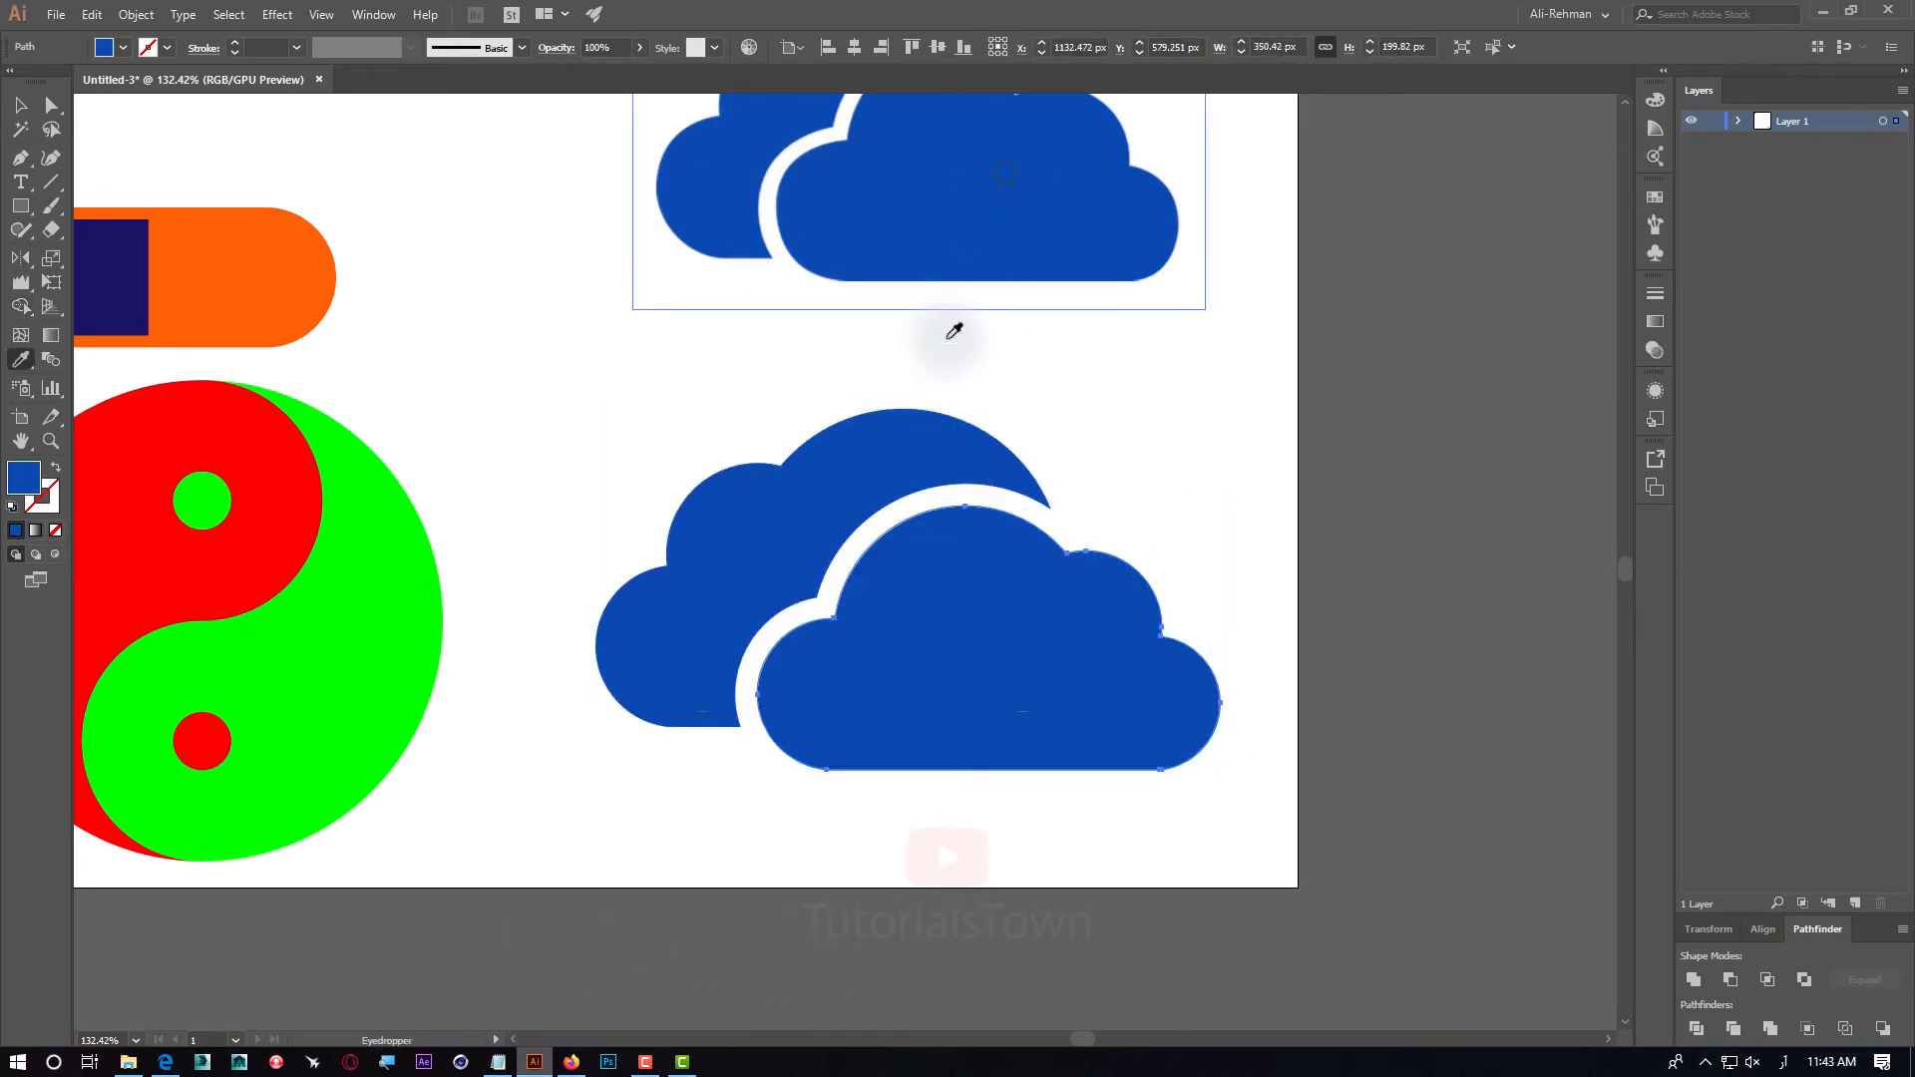
key("ctrl+shift+a")
key("ctrl+minus")
key("ctrl+minus")
key("v")
left_click_drag(1089, 668, 868, 553)
left_click(1167, 571)
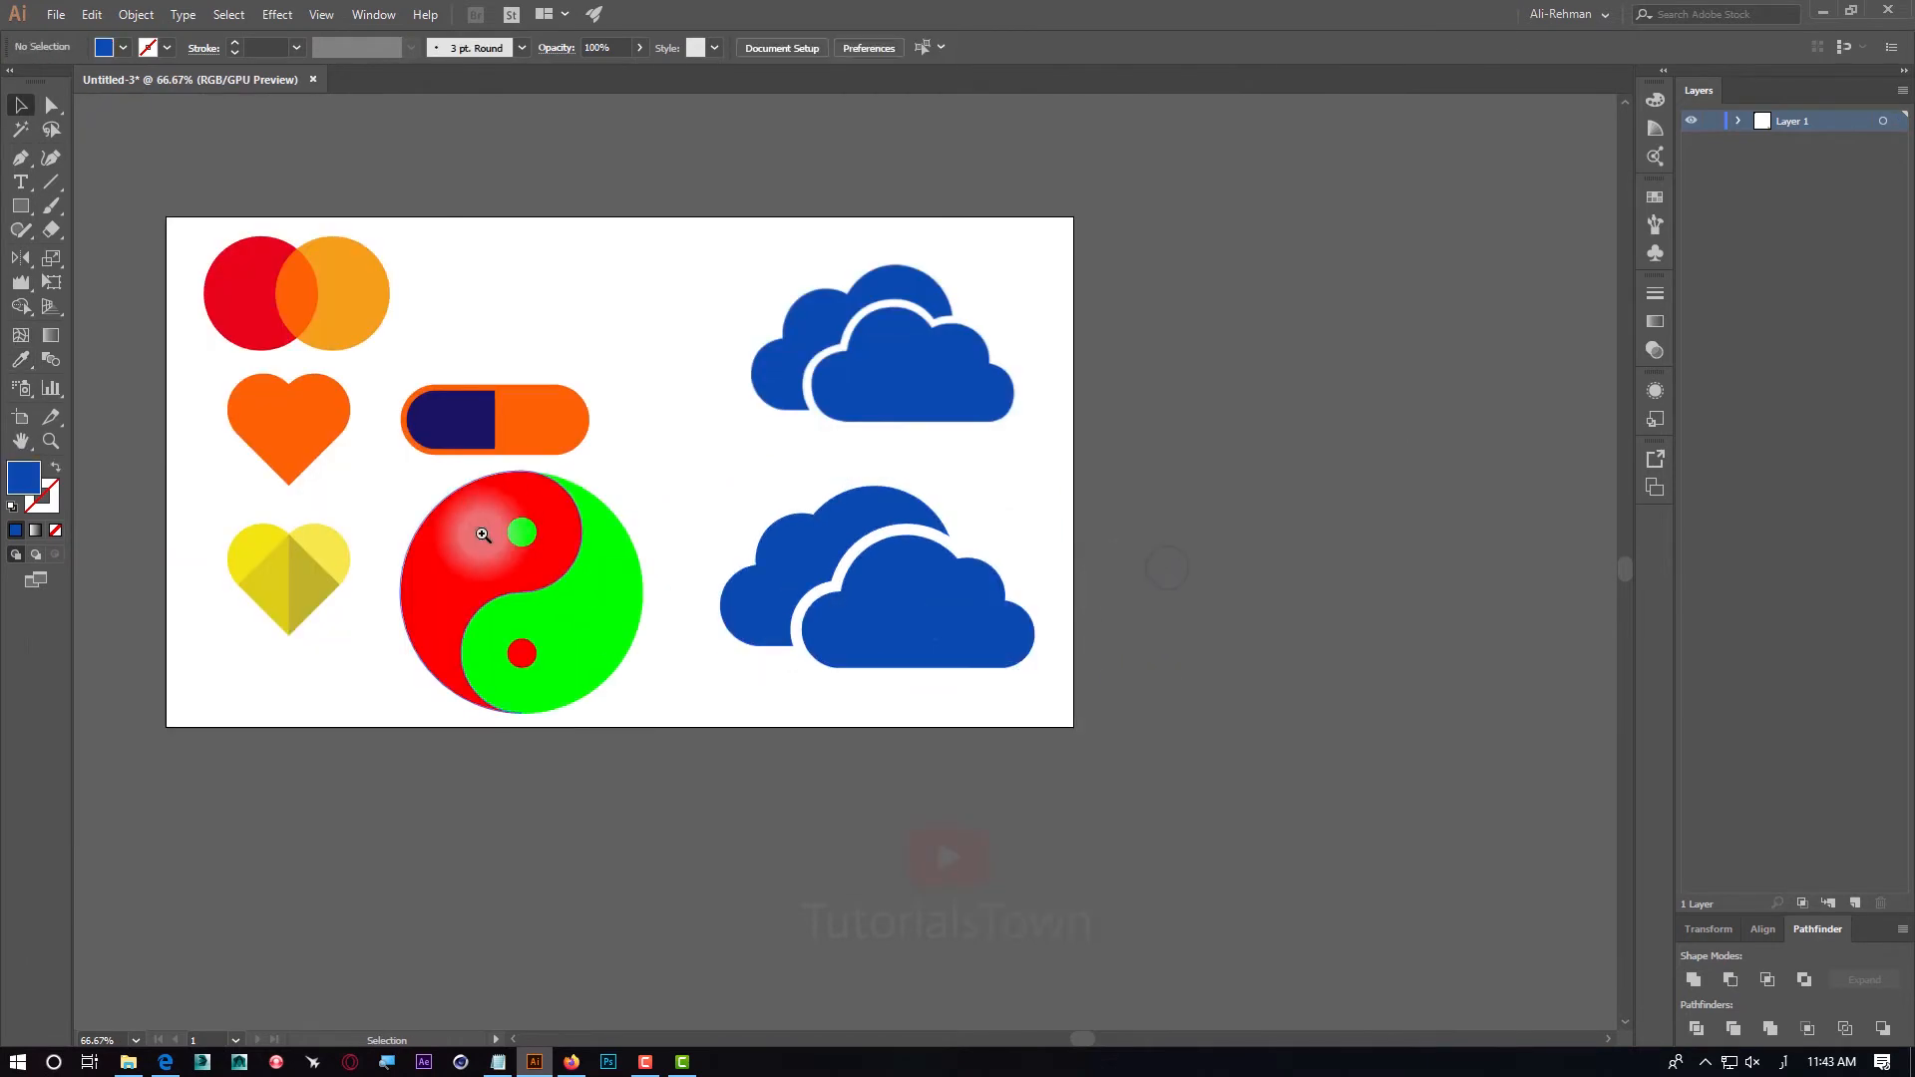
Fill the green half of the yin-yang symbol with light gray
key("ctrl+space")
left_click_drag(382, 367, 581, 492)
key("space")
left_click_drag(1167, 754, 1130, 694)
key("space")
left_click_drag(736, 523, 989, 508)
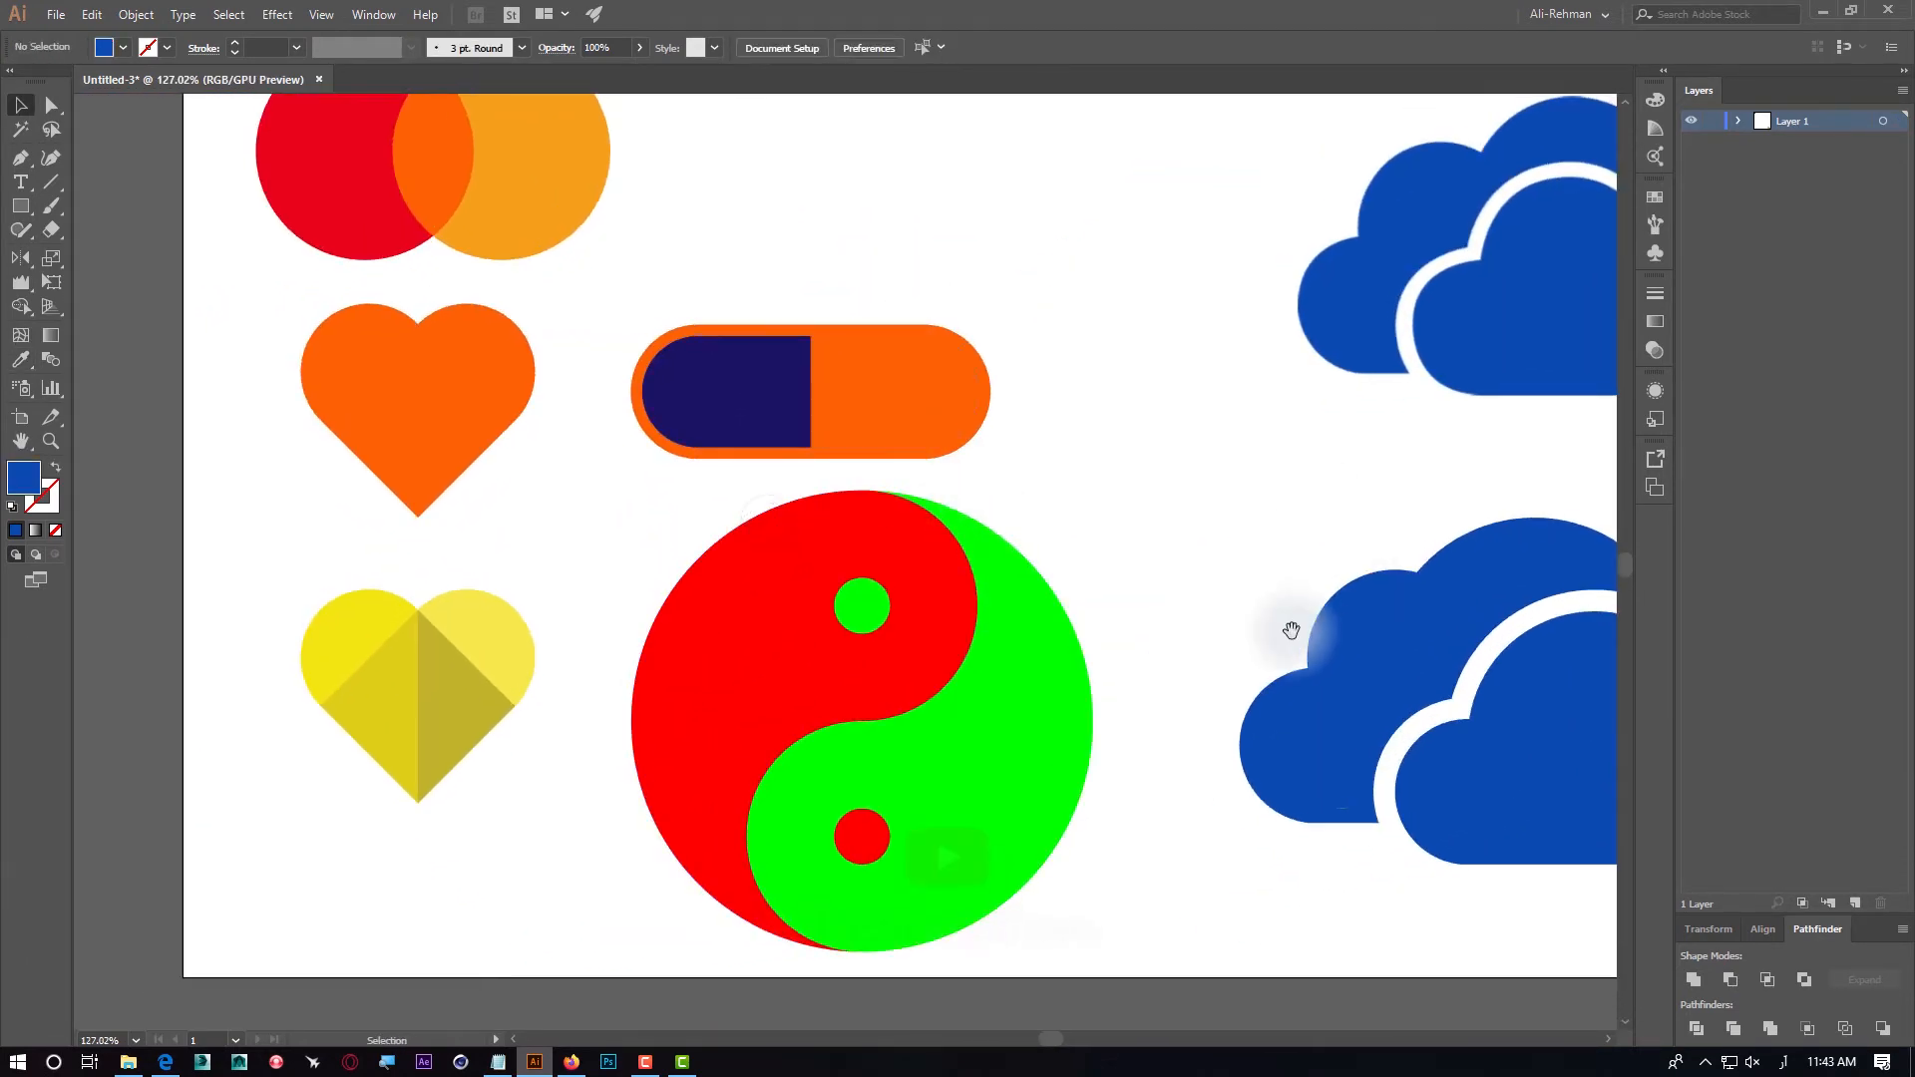
left_click_drag(1223, 634, 1064, 637)
left_click(910, 649)
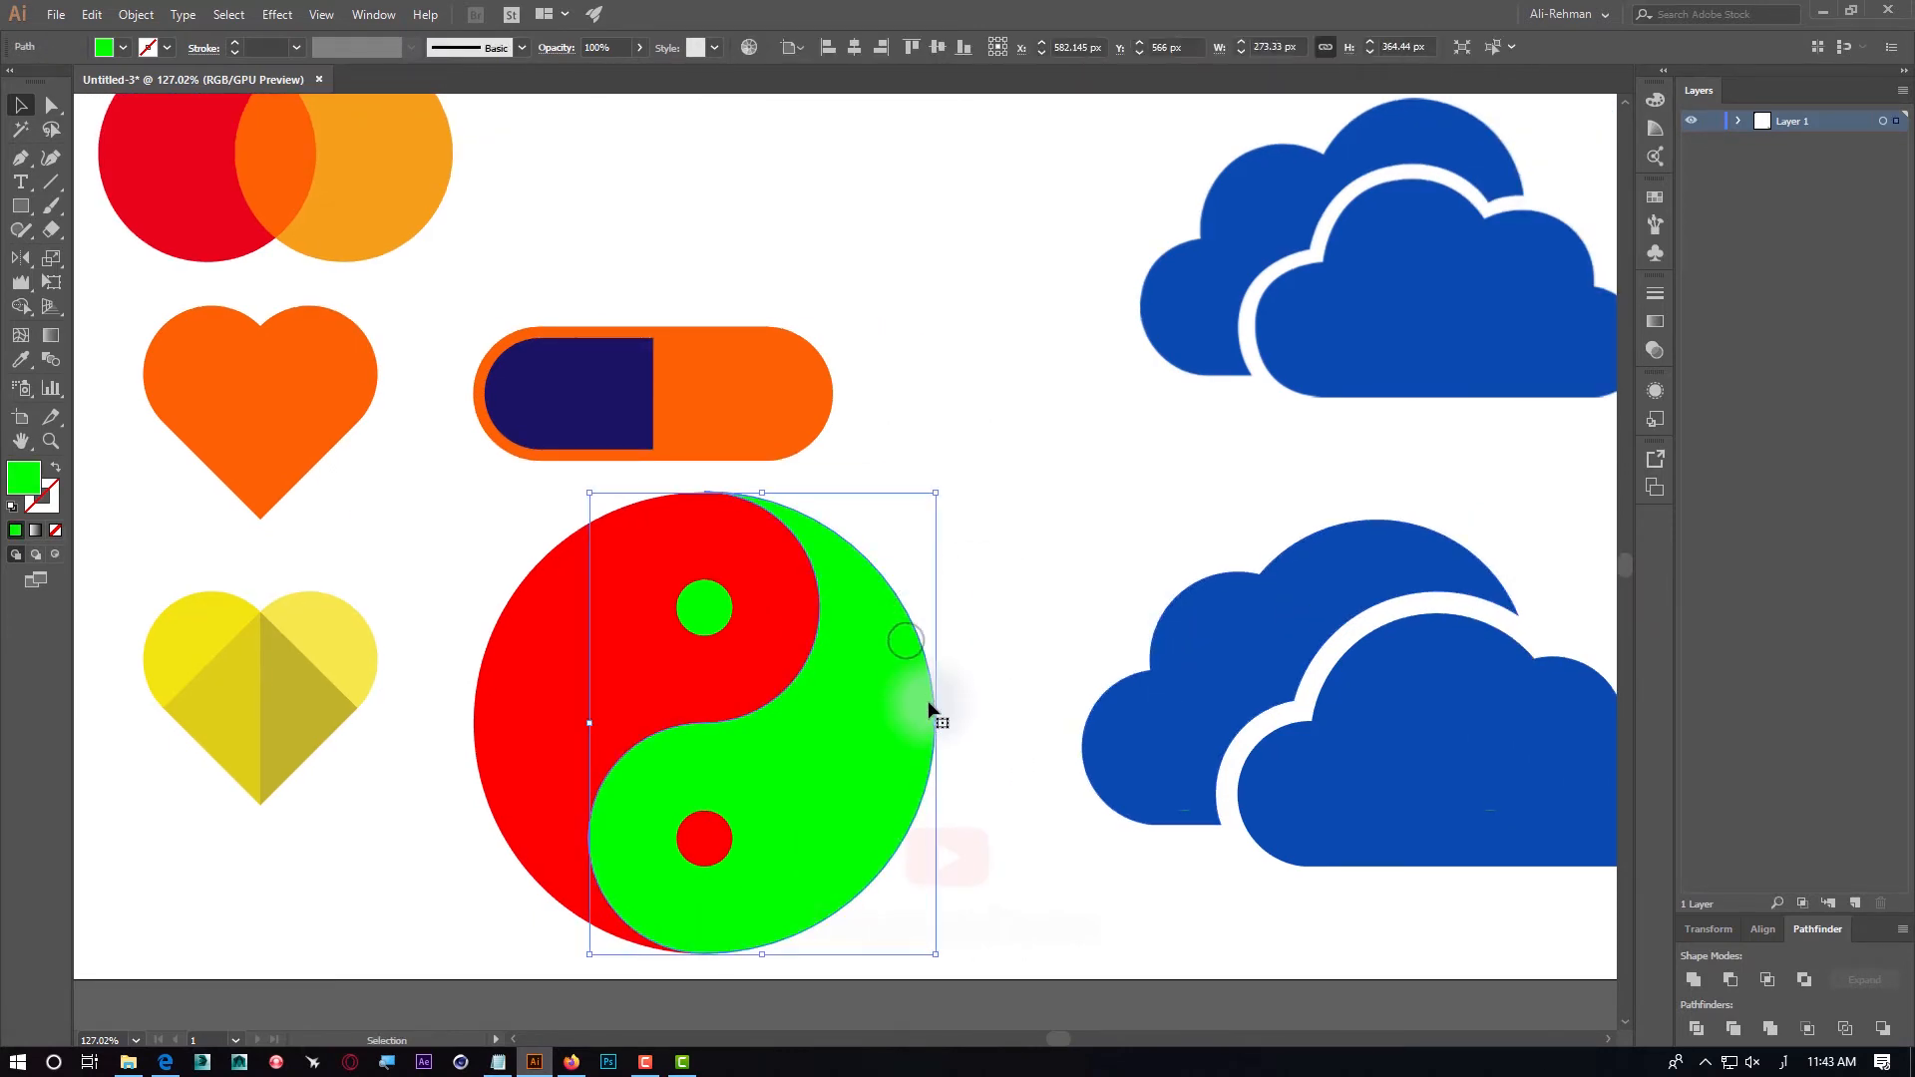
left_click(121, 47)
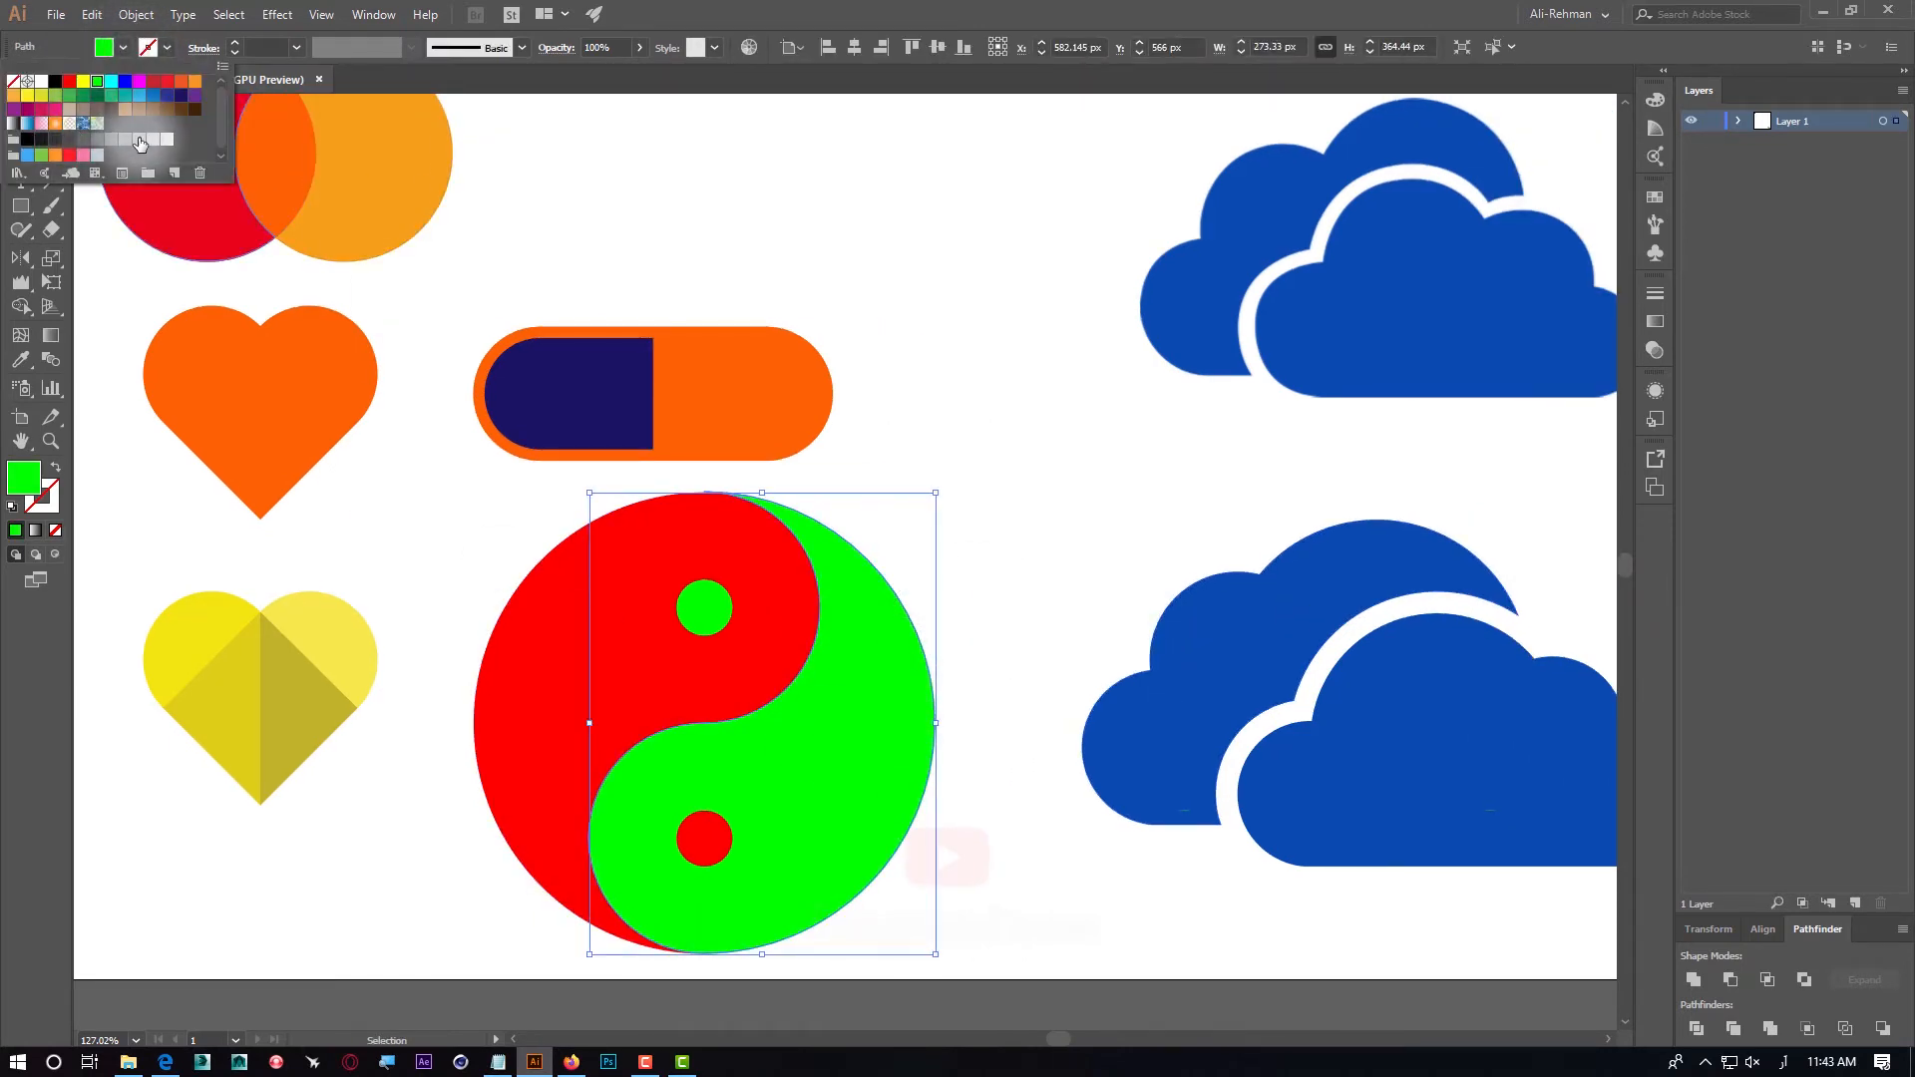
left_click(151, 143)
Fill the red half of the yin-yang symbol with near-black dark gray
left_click(528, 636)
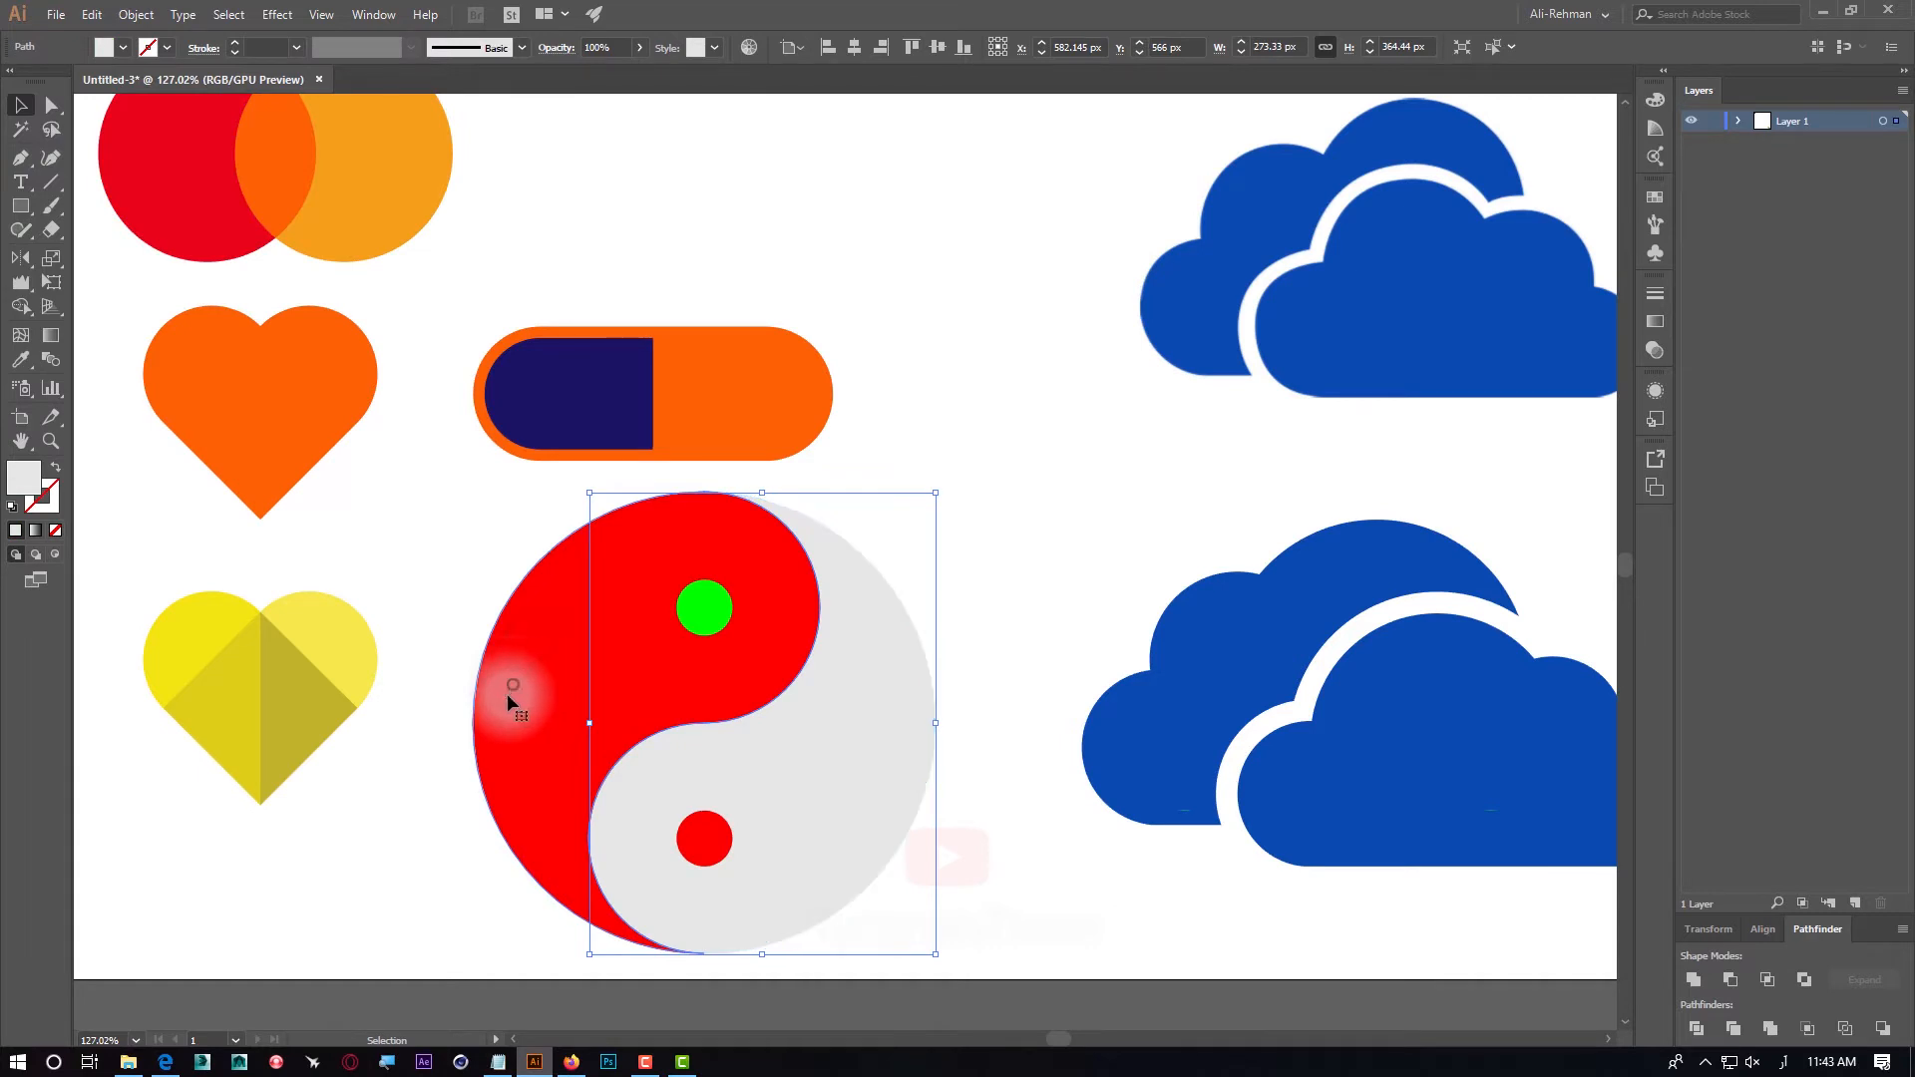
left_click(507, 697)
left_click(124, 48)
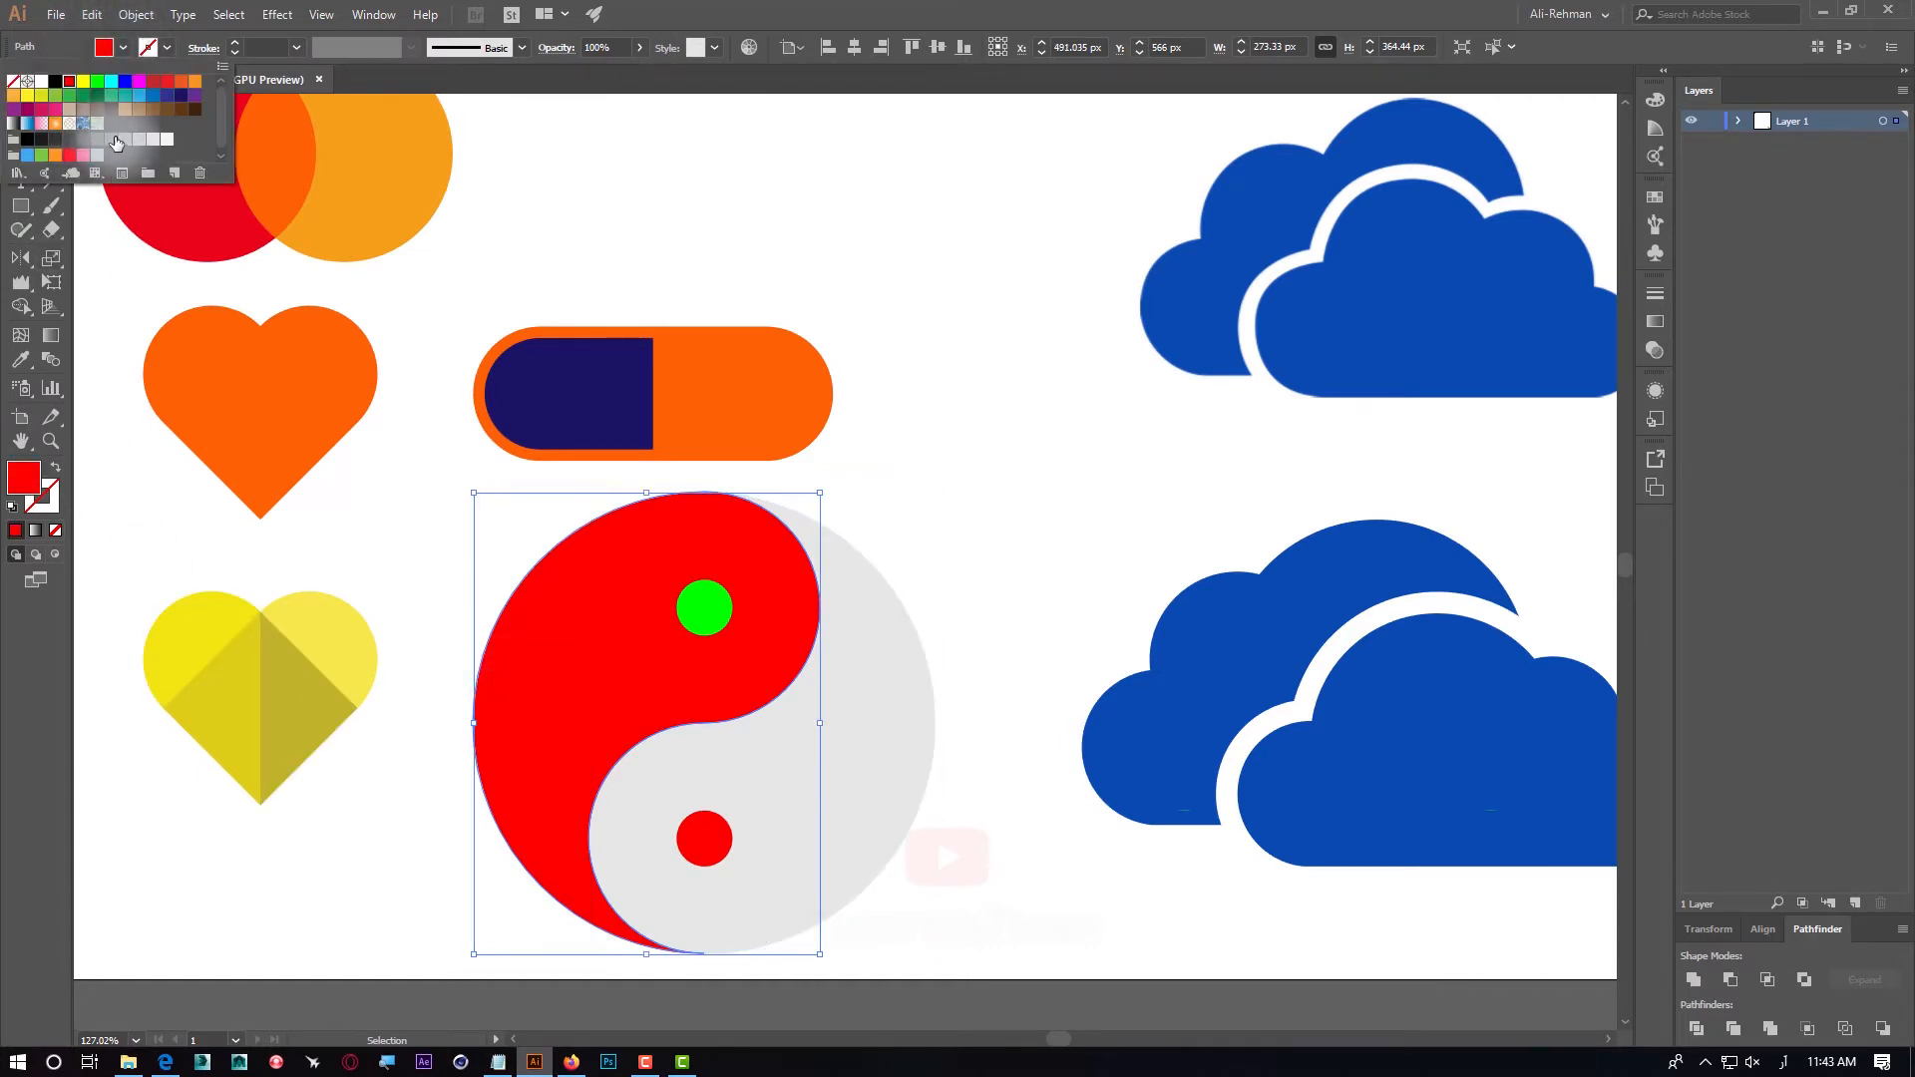
left_click(44, 146)
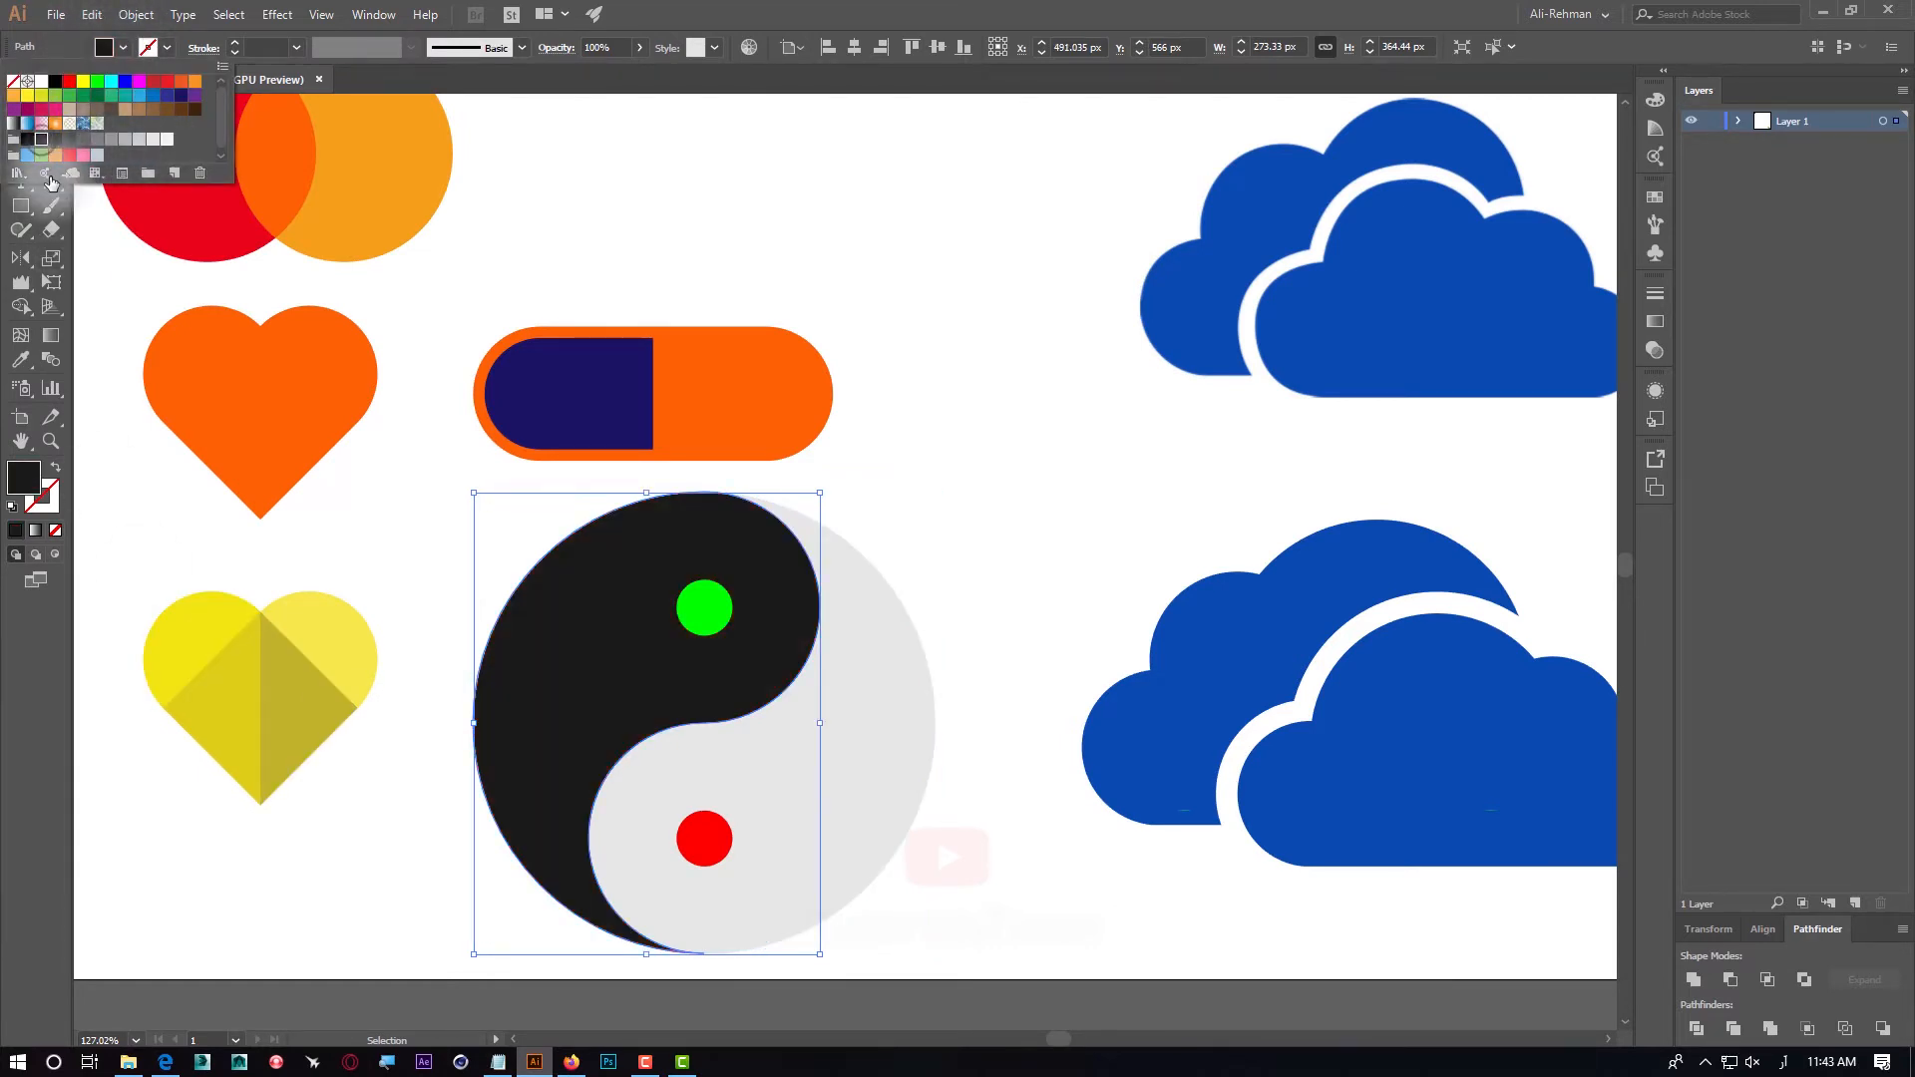
left_click(1101, 544)
Match the yin-yang dots to the opposite halves using the Eyedropper: light gray for the green dot, near-black for the red dot
left_click(695, 604)
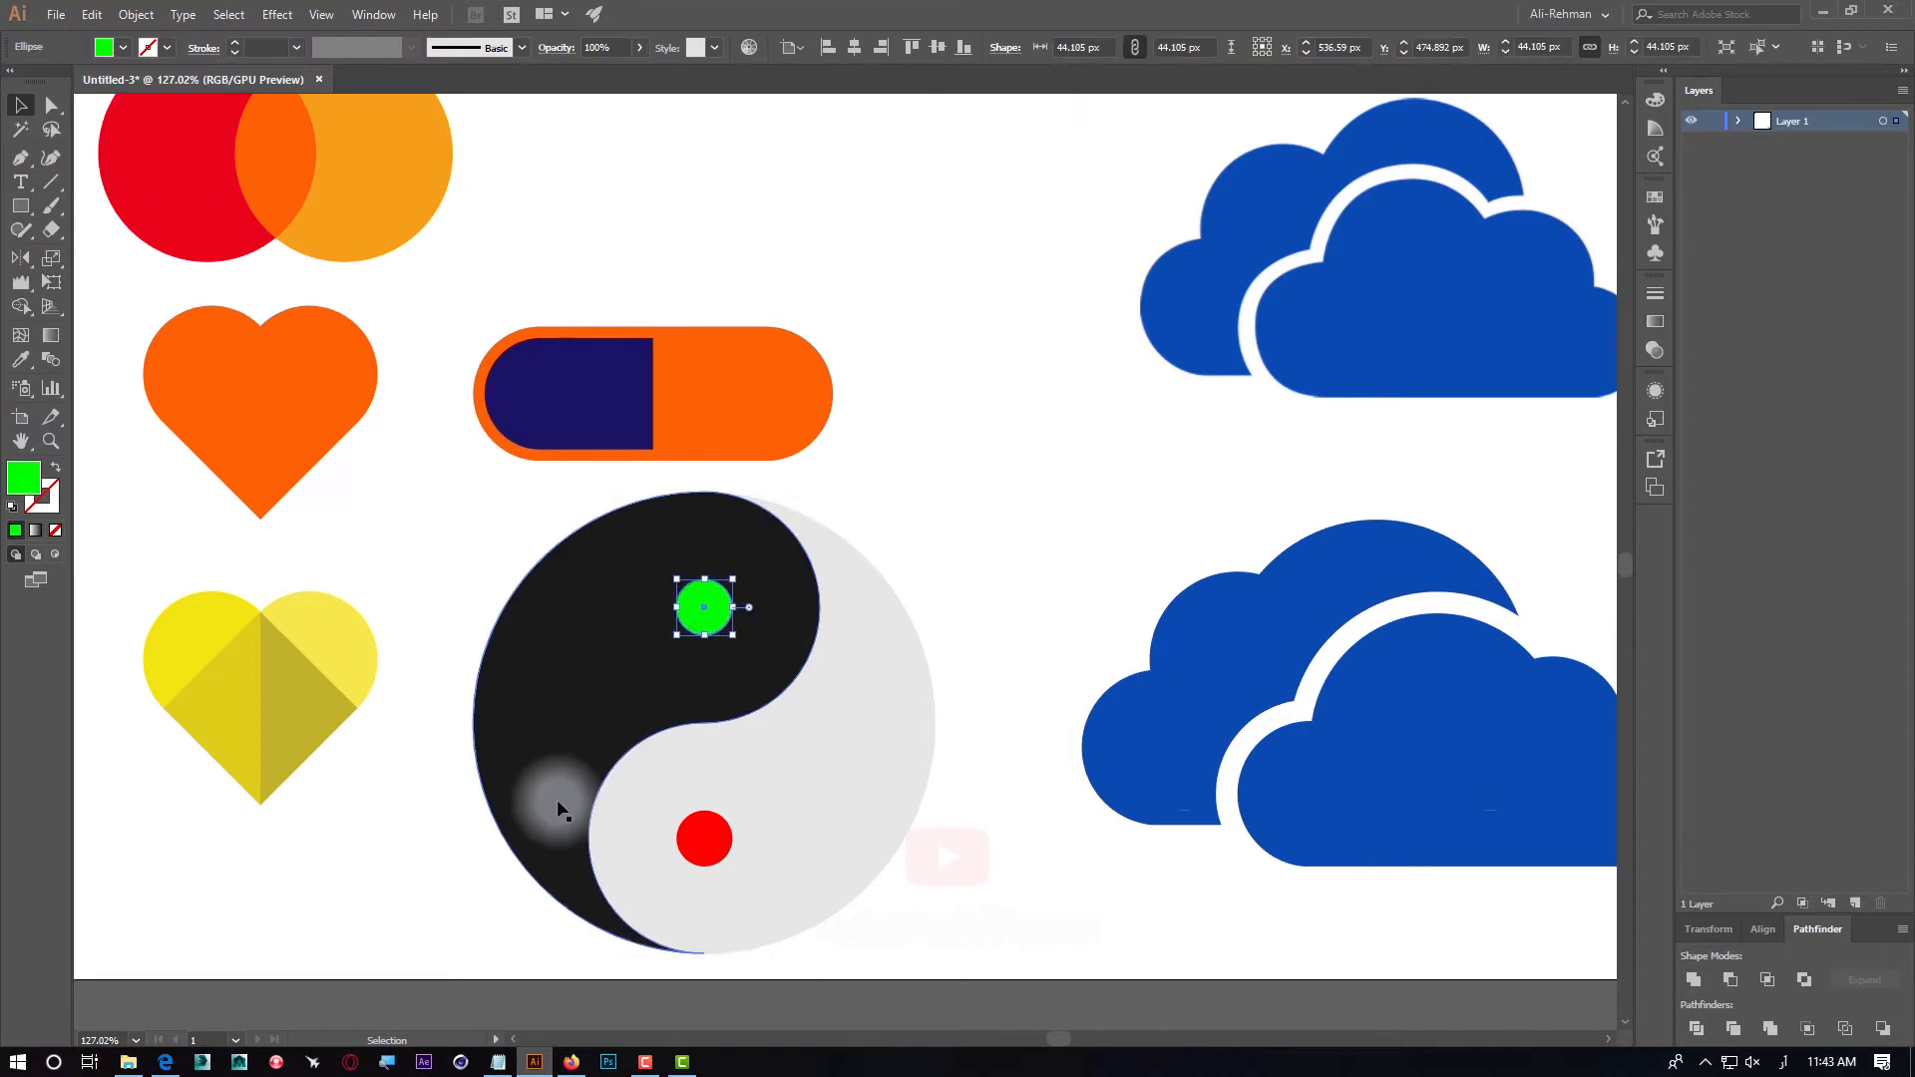
key("i")
left_click(638, 818)
left_click(705, 845, "ctrl")
left_click(659, 702)
left_click(1018, 602, "ctrl")
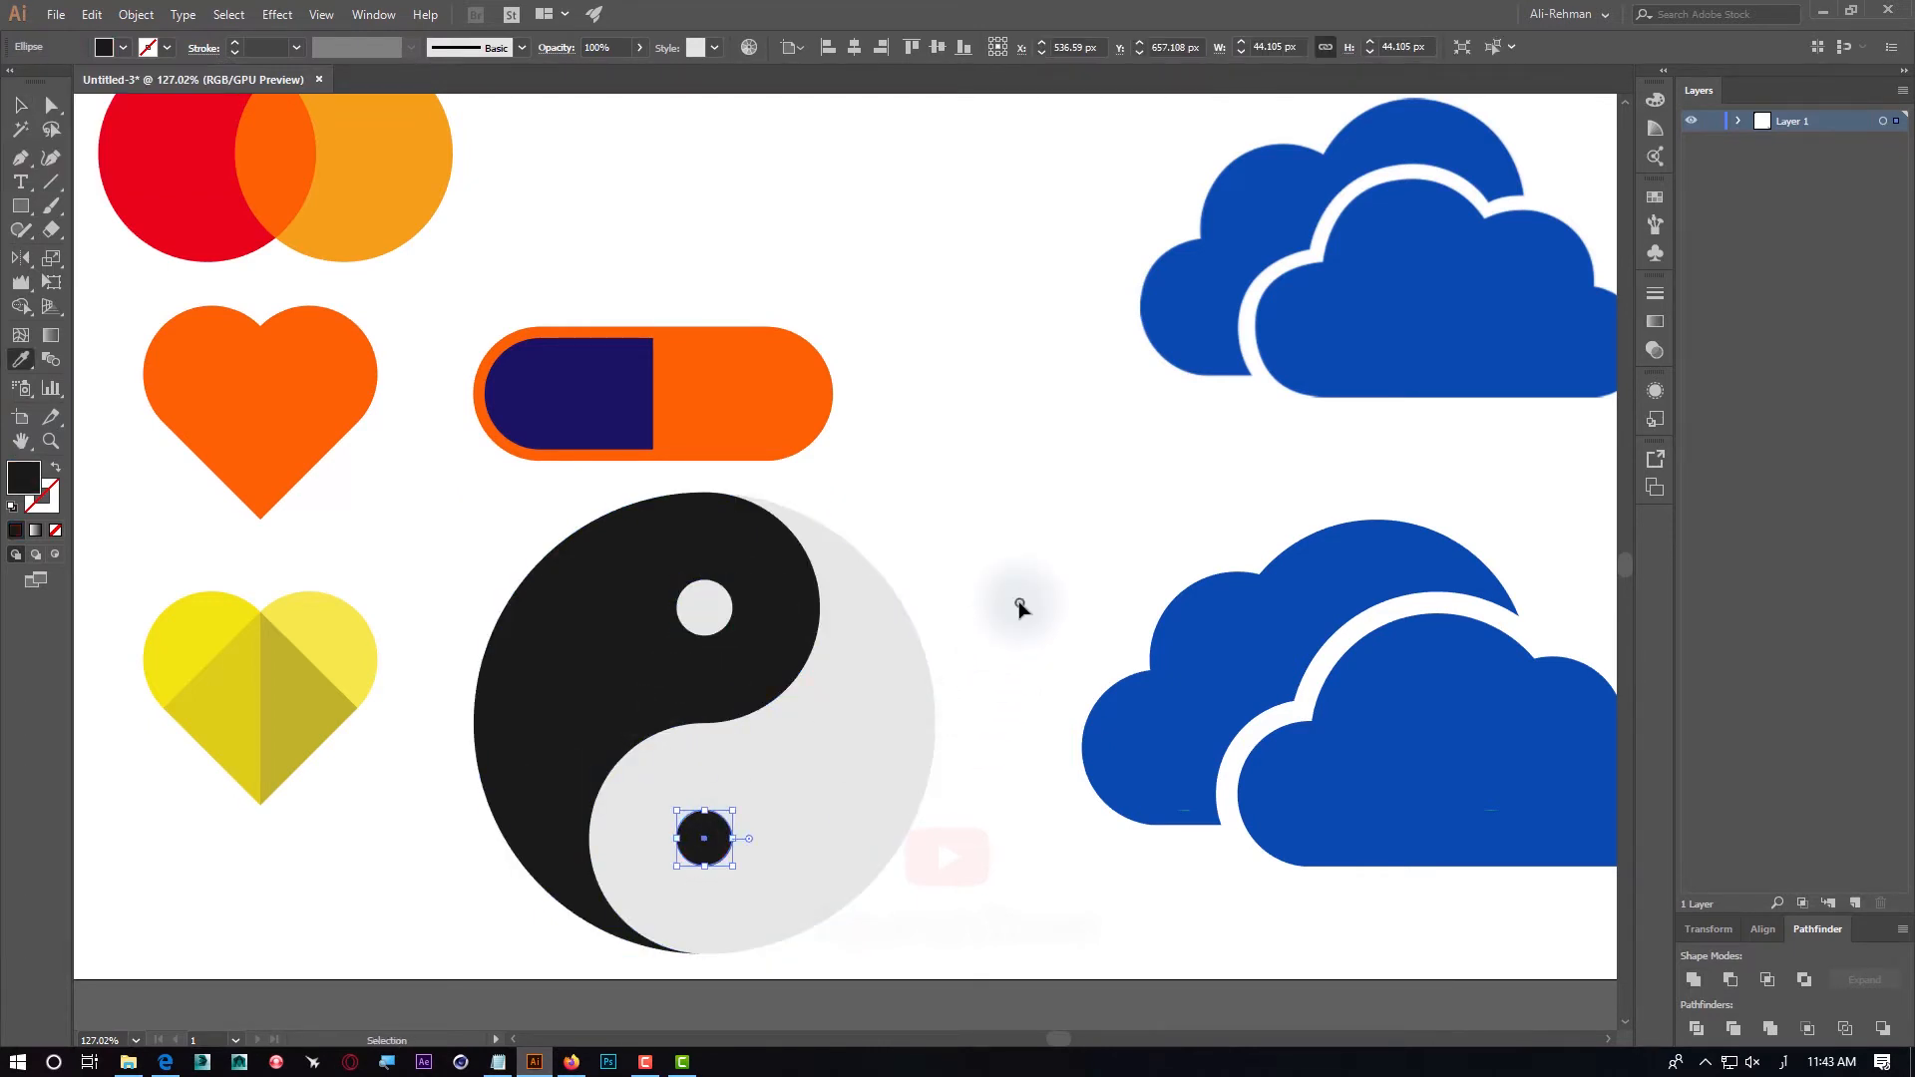
key("ctrl+1")
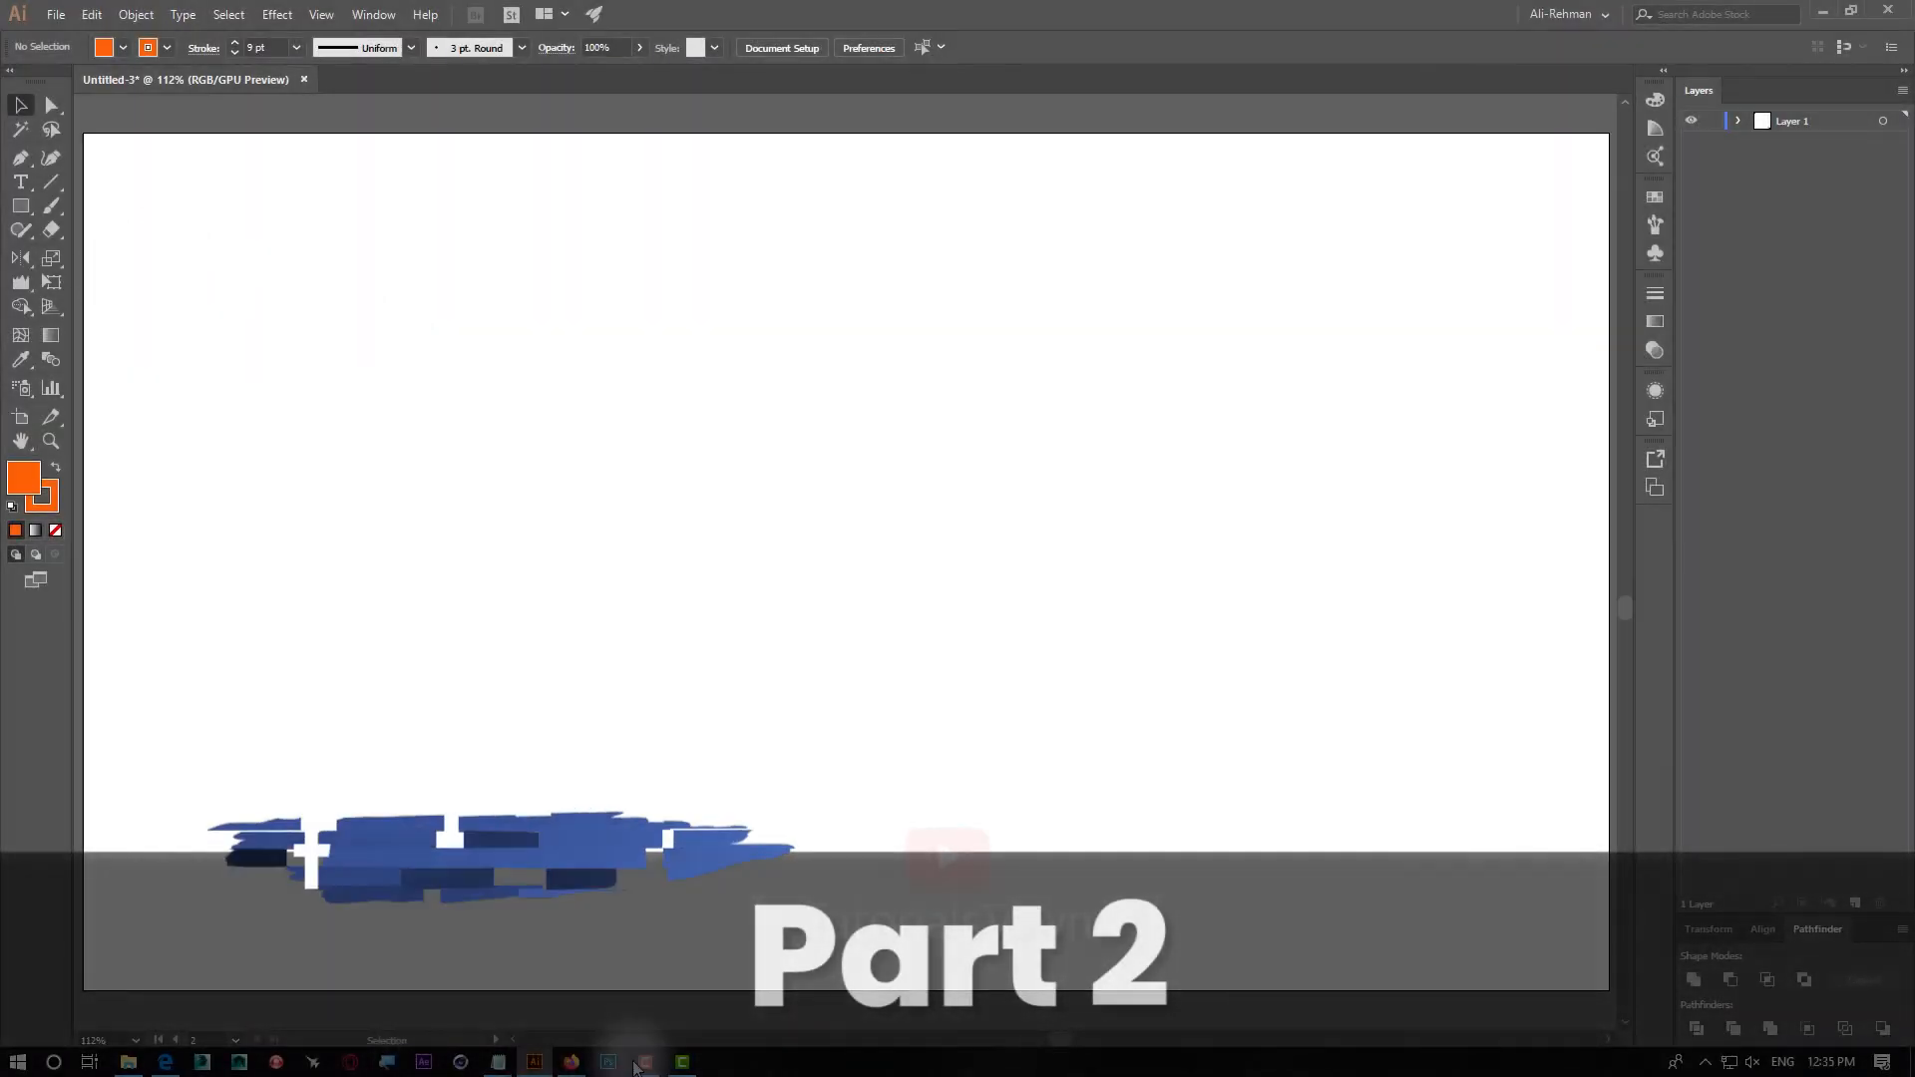
Switch to the Notepad notes and, below the Shape Builder's "Divide = Click" line, add "Shapes" and begin the "Text" line
key("alt+Tab")
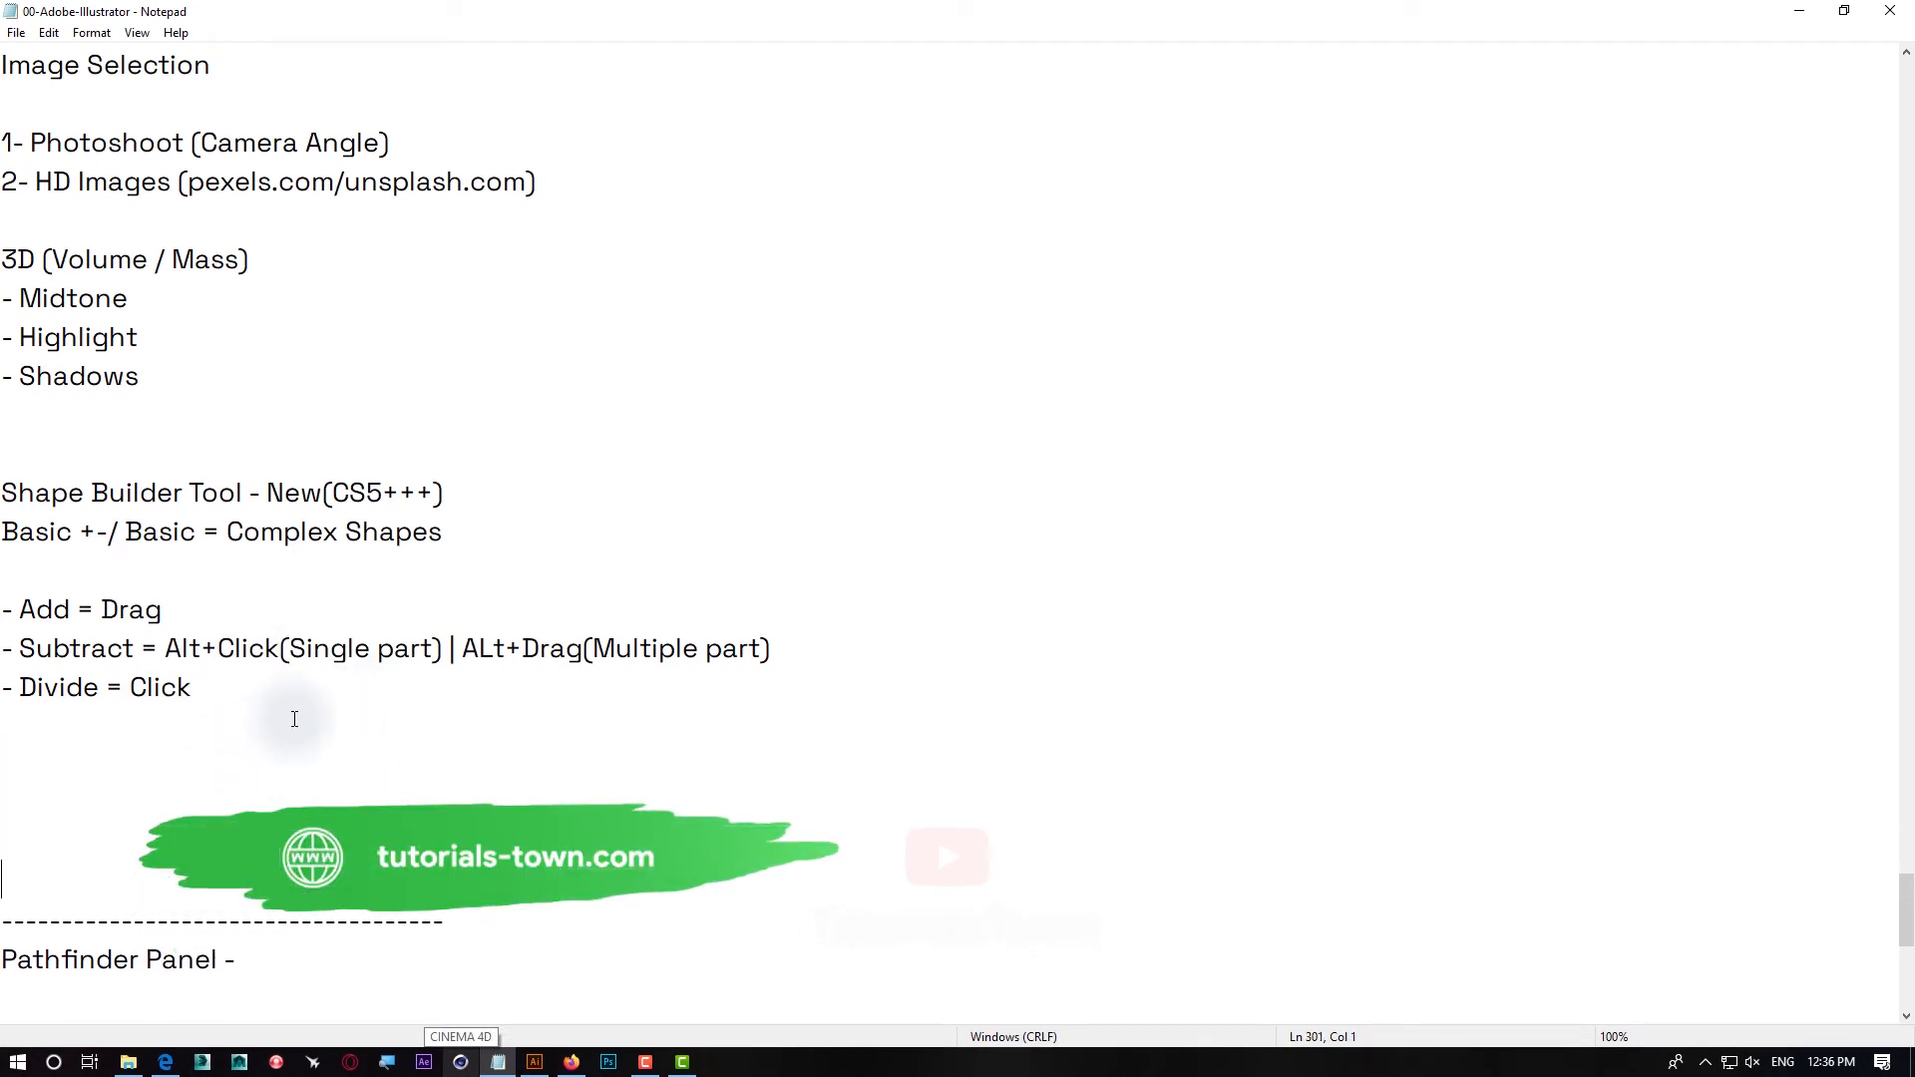
scroll(294, 718, "down", 1)
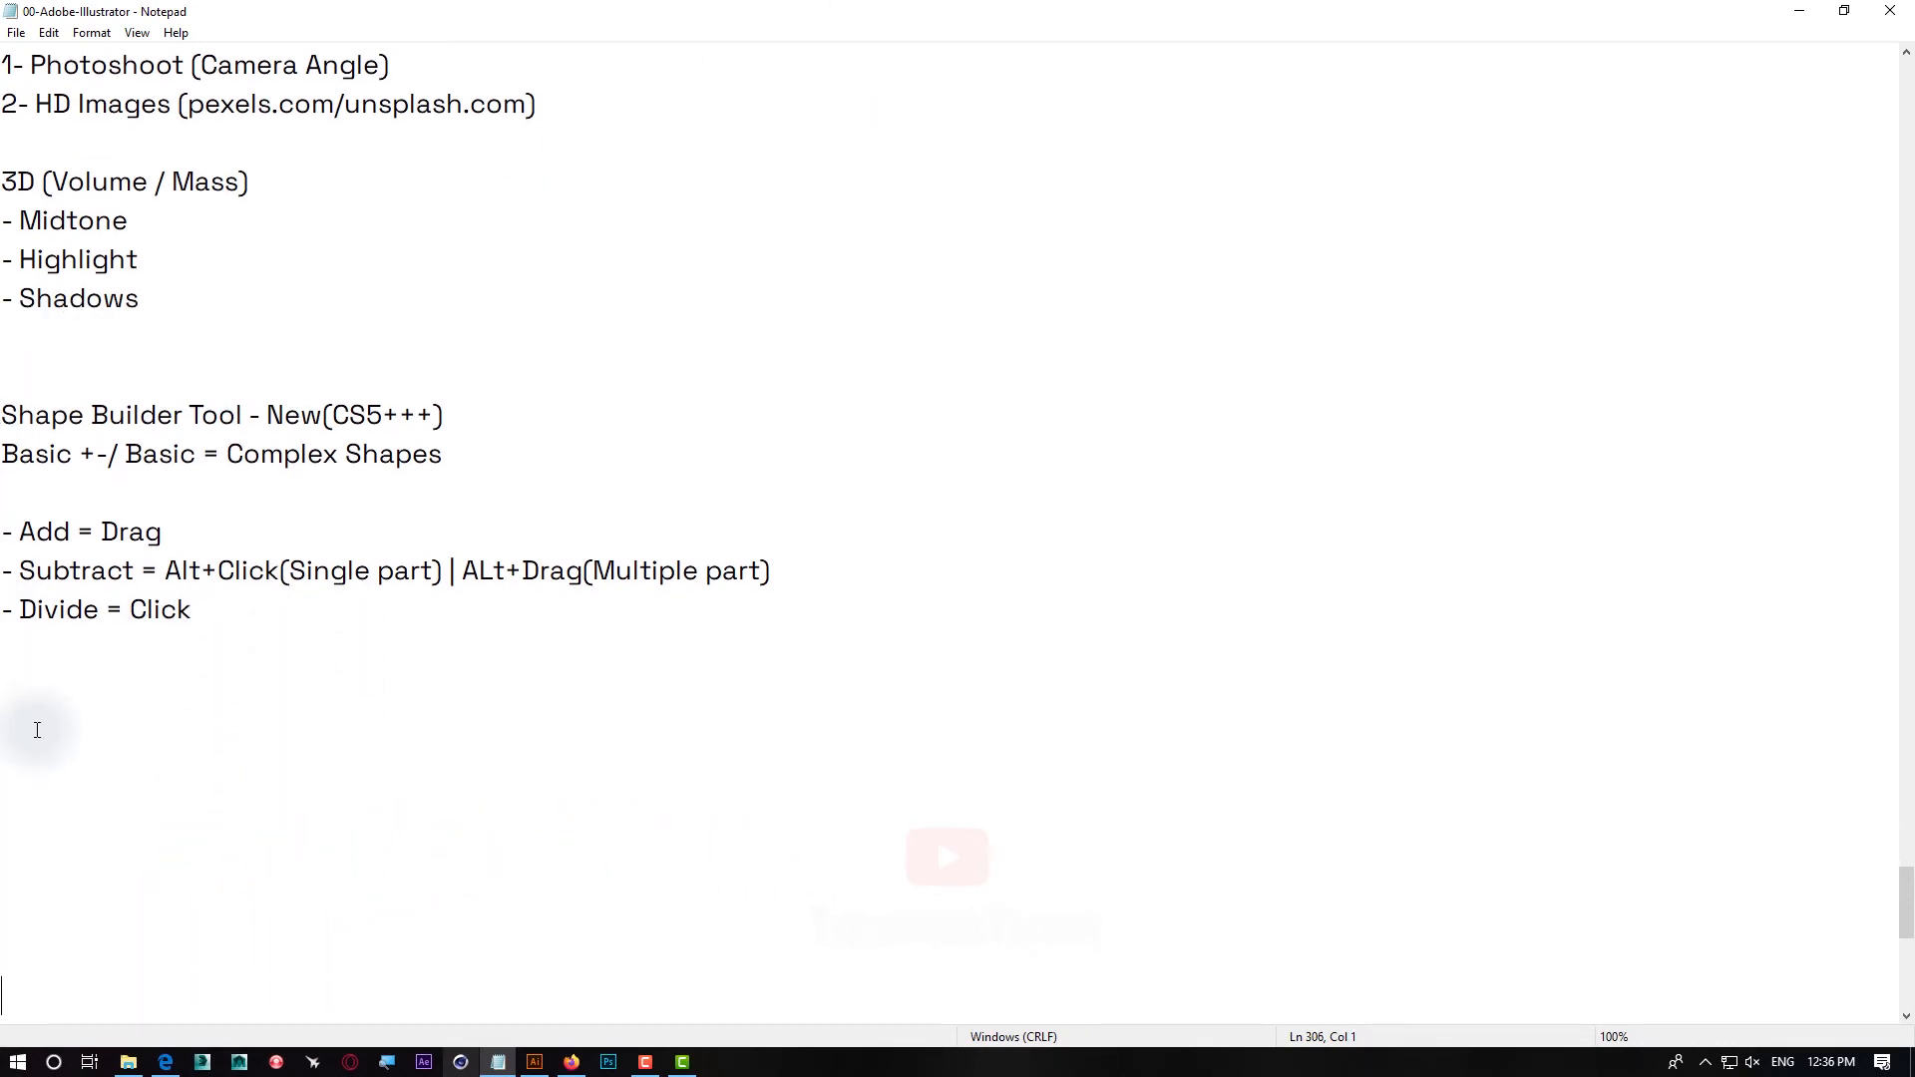
left_click(50, 681)
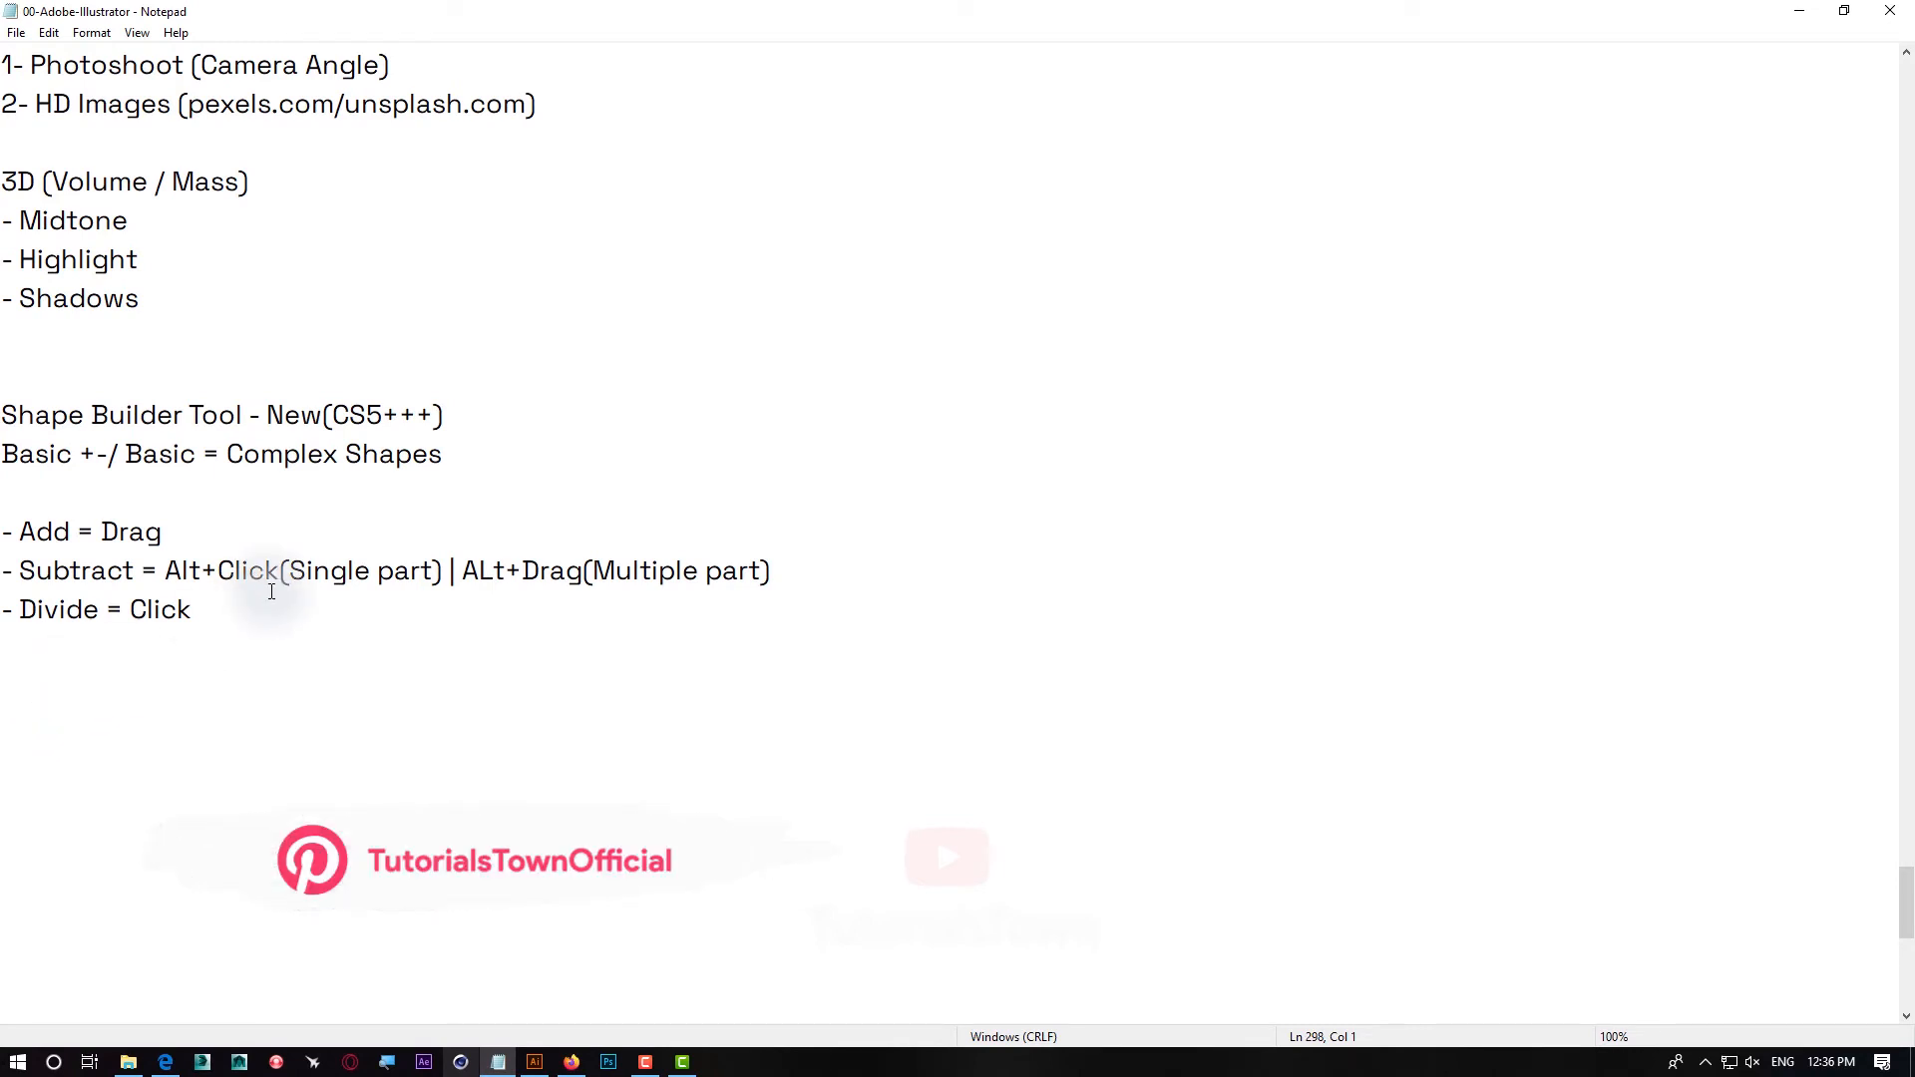
type("Shapes")
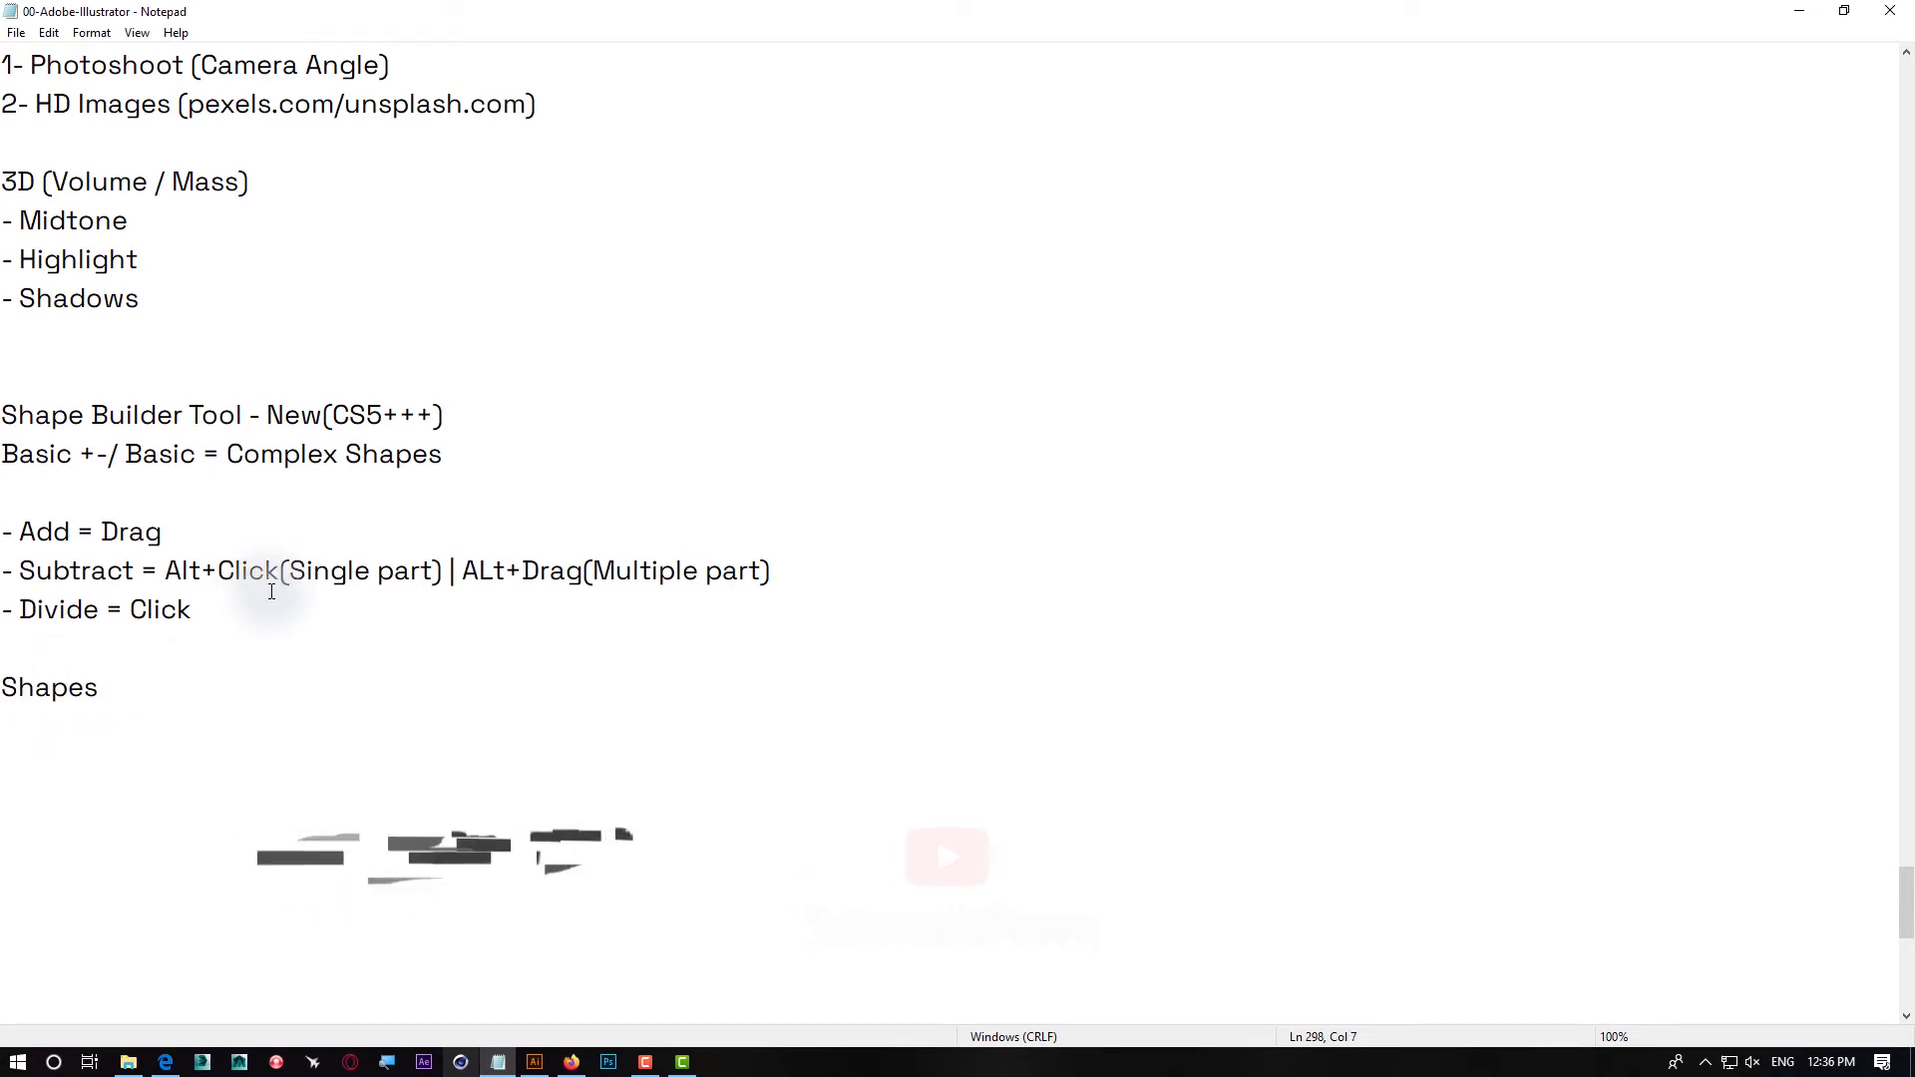
key("Return")
type("T")
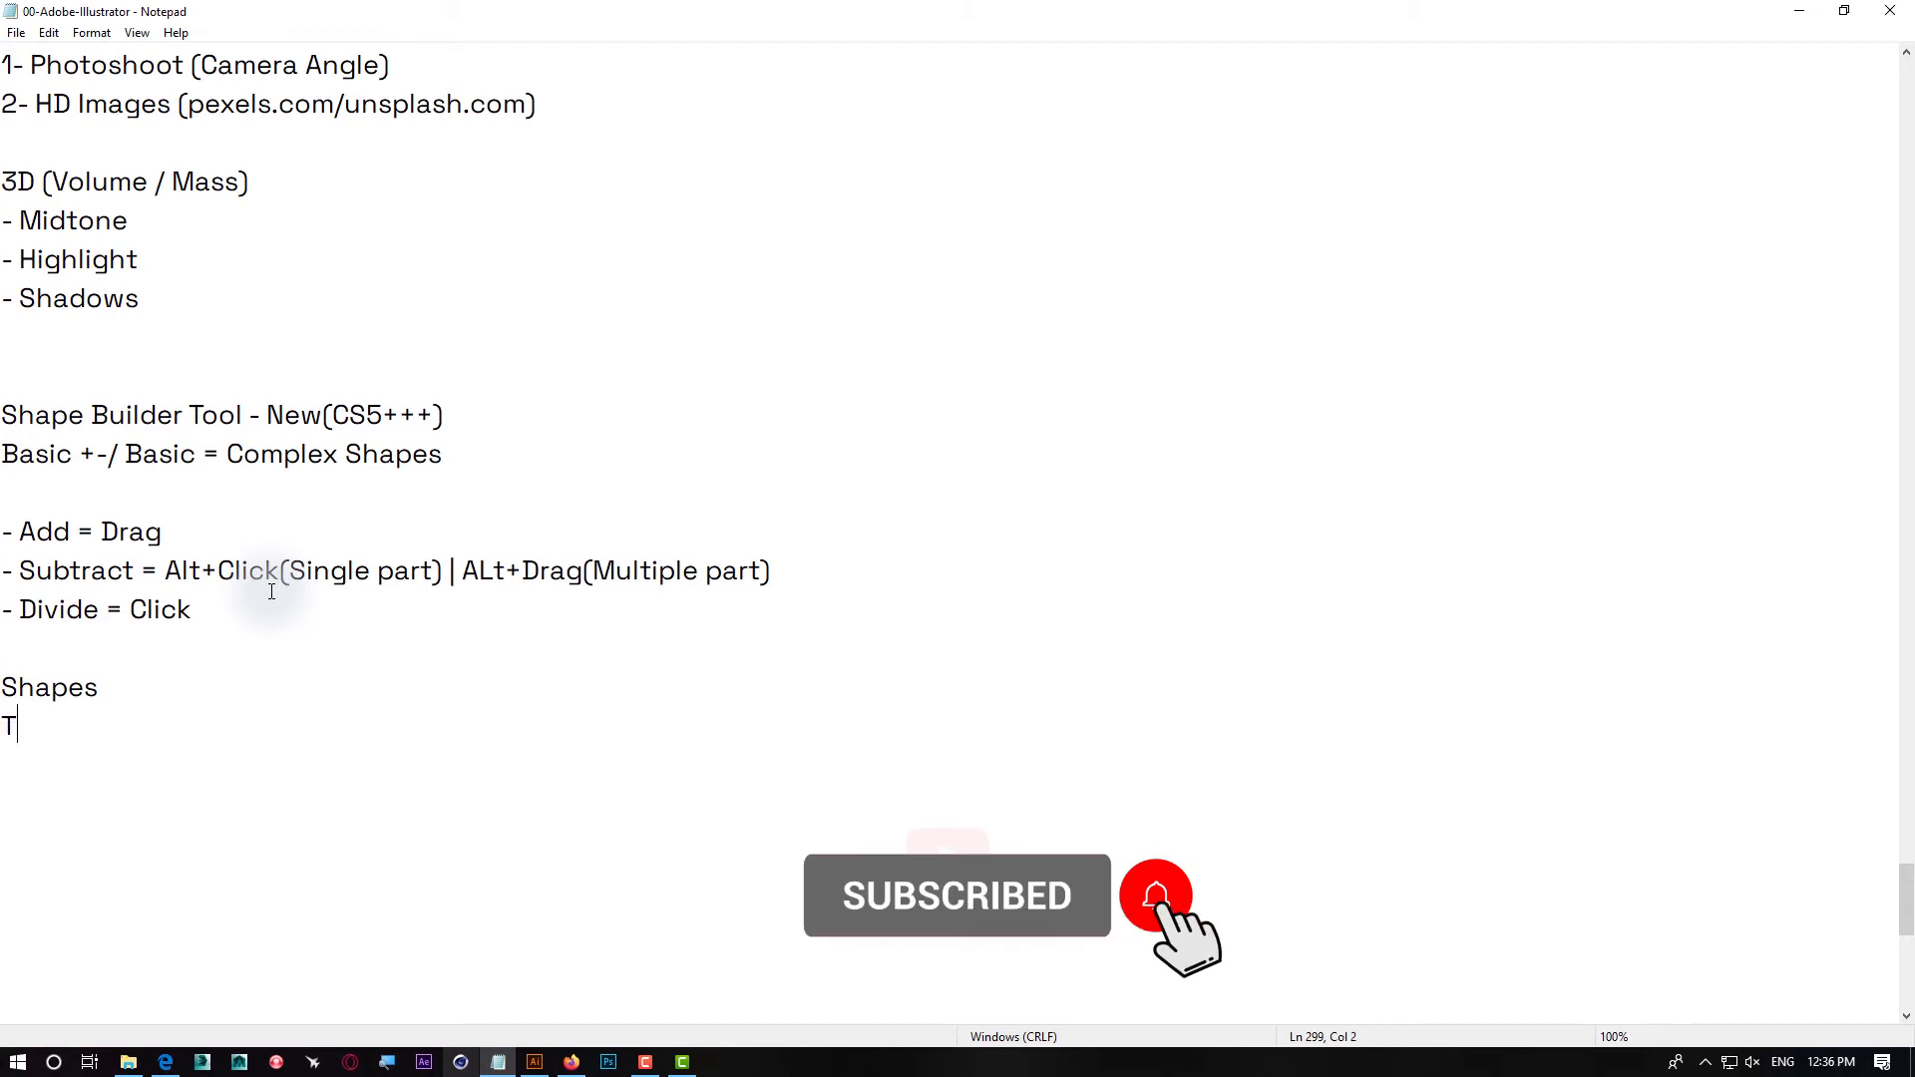
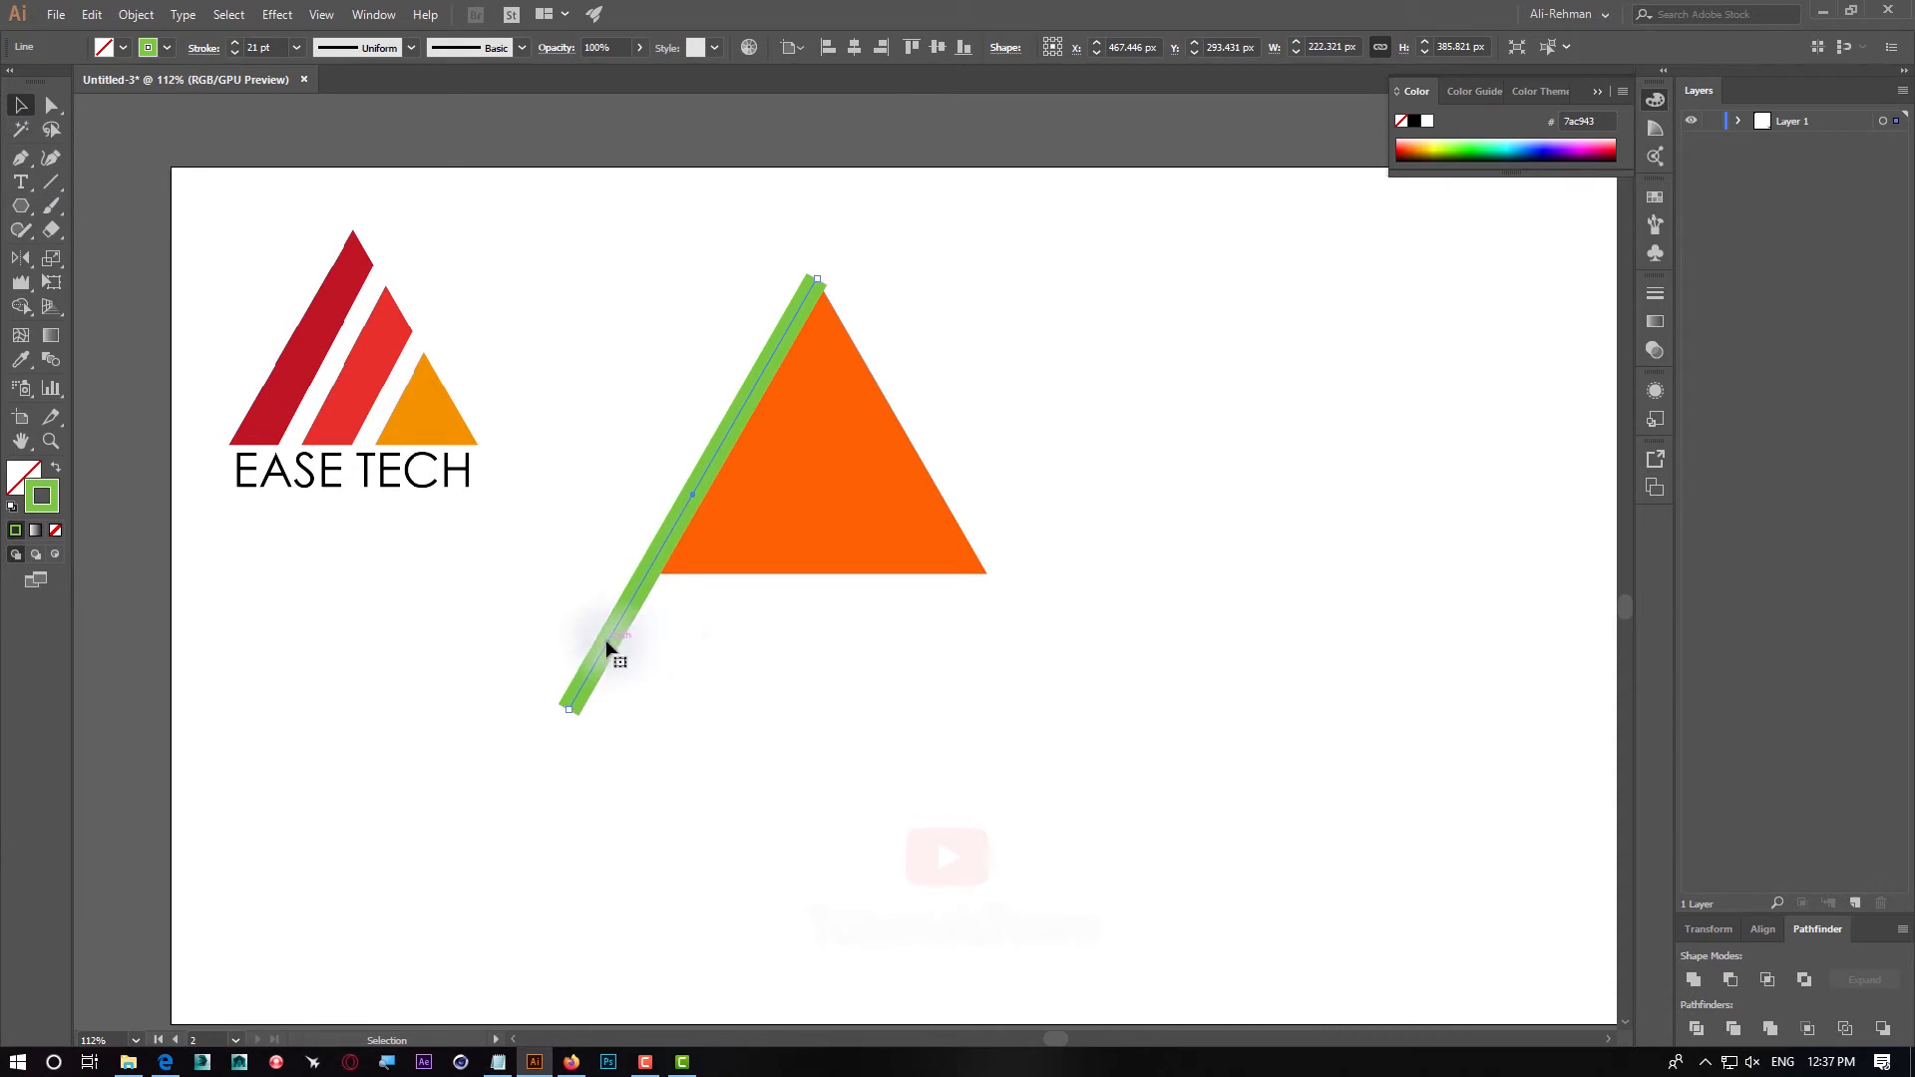
Place the parallel green diagonal lines across the orange triangle and set the stroke weight of both to 25 pt
left_click_drag(607, 646, 809, 665)
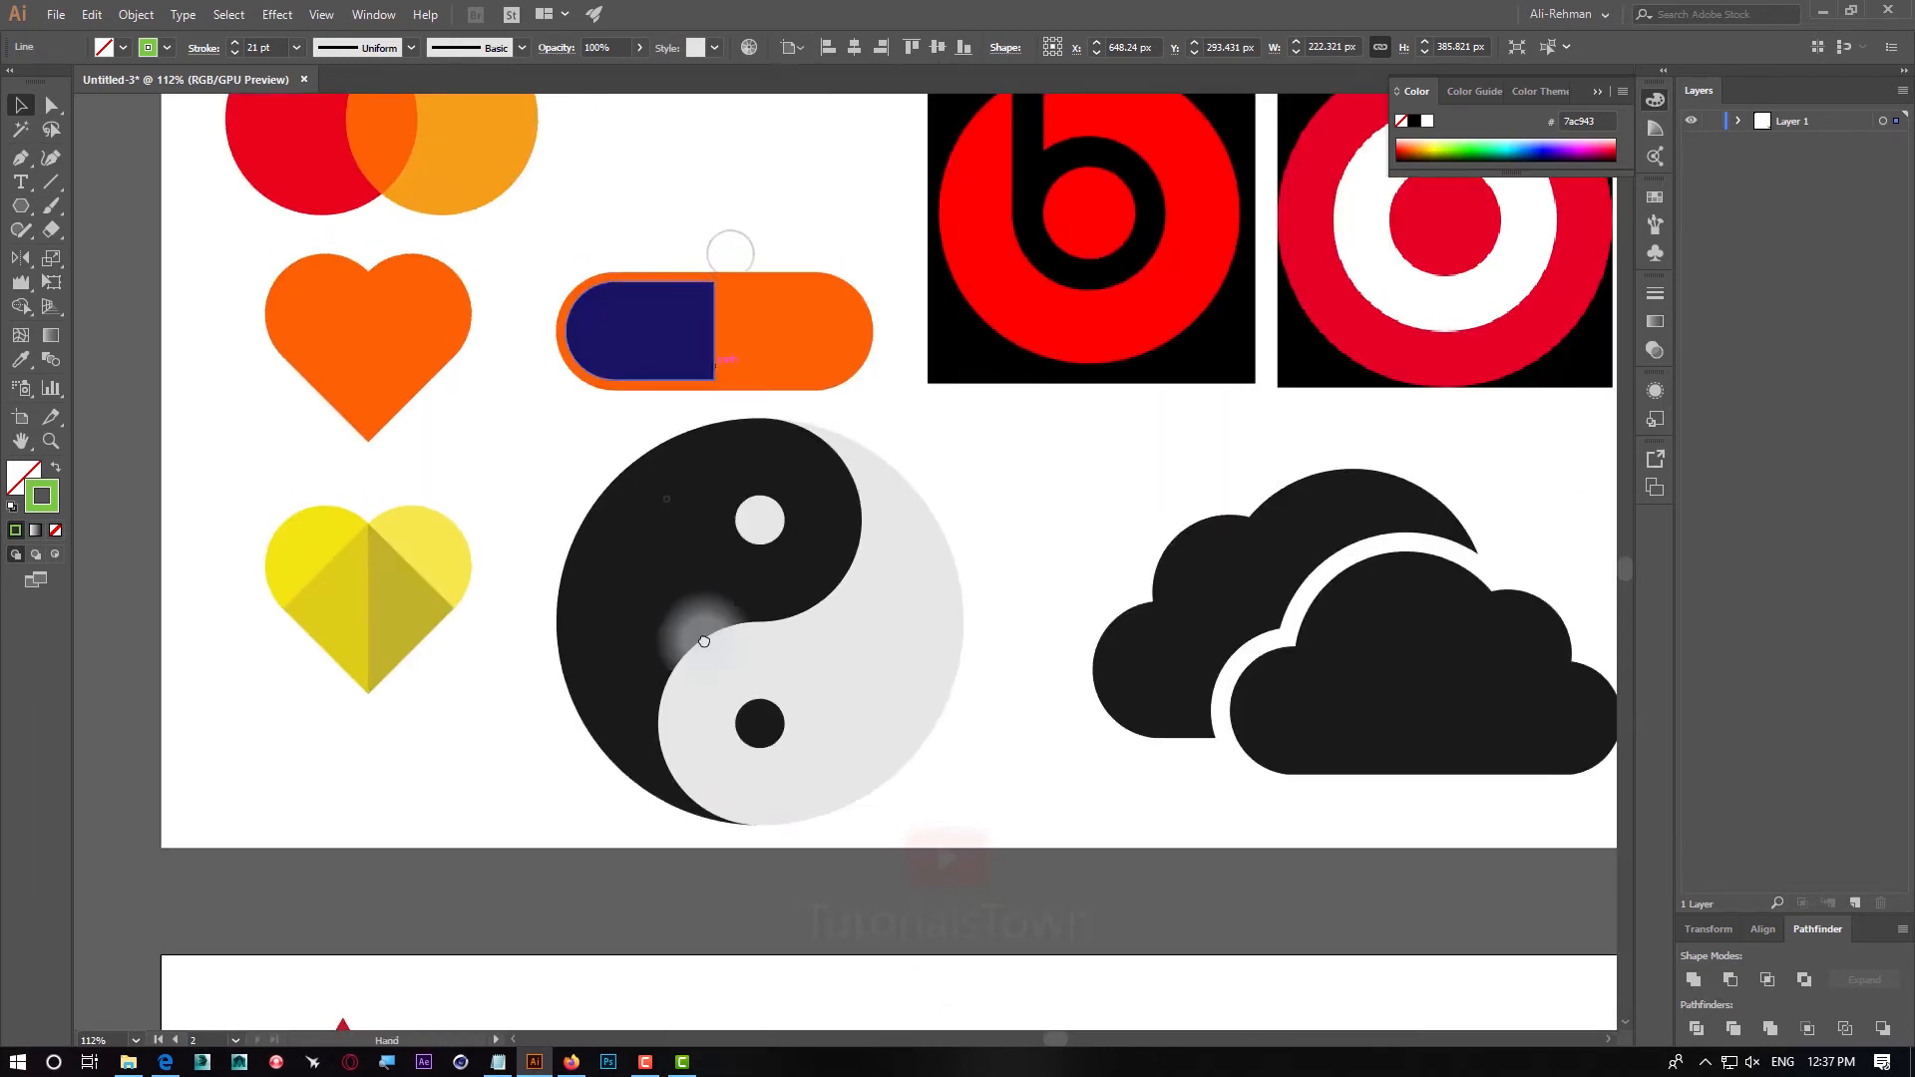
left_click_drag(704, 641, 788, 892)
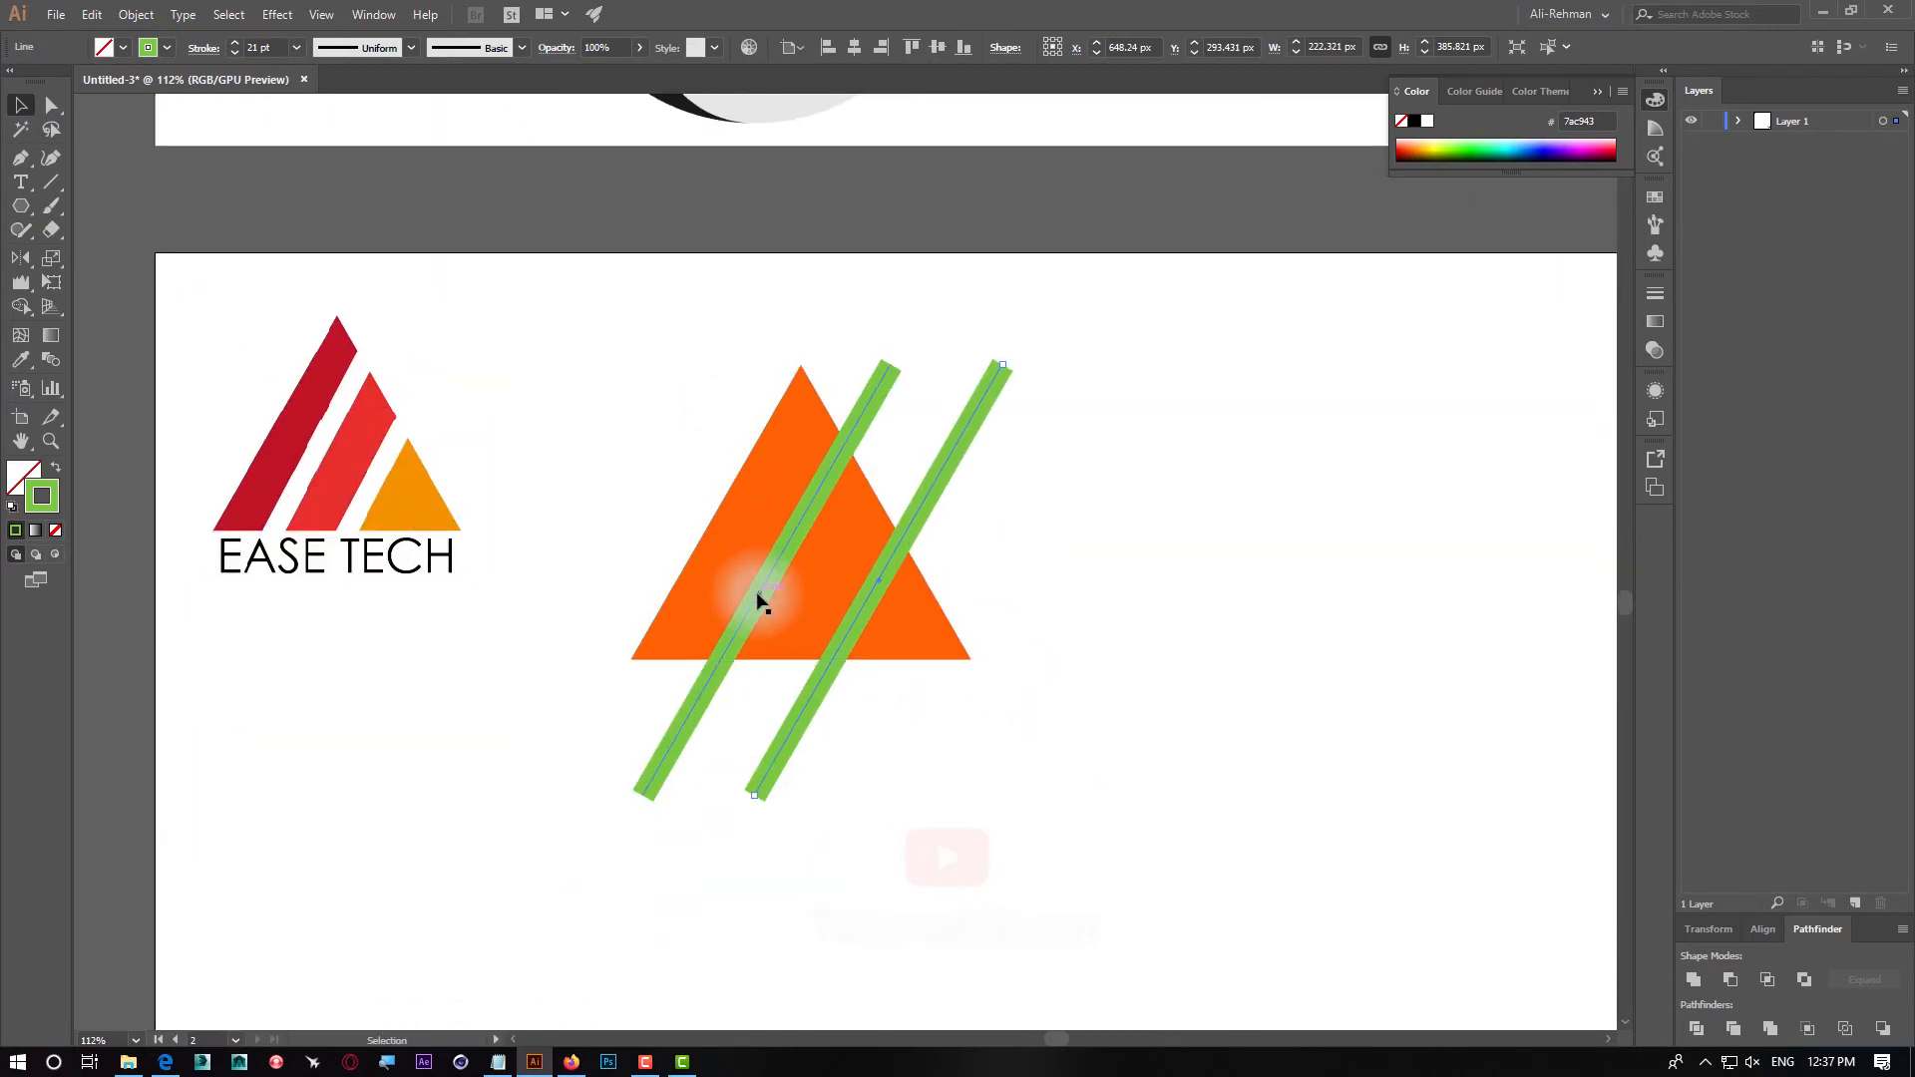
left_click(758, 599, "shift")
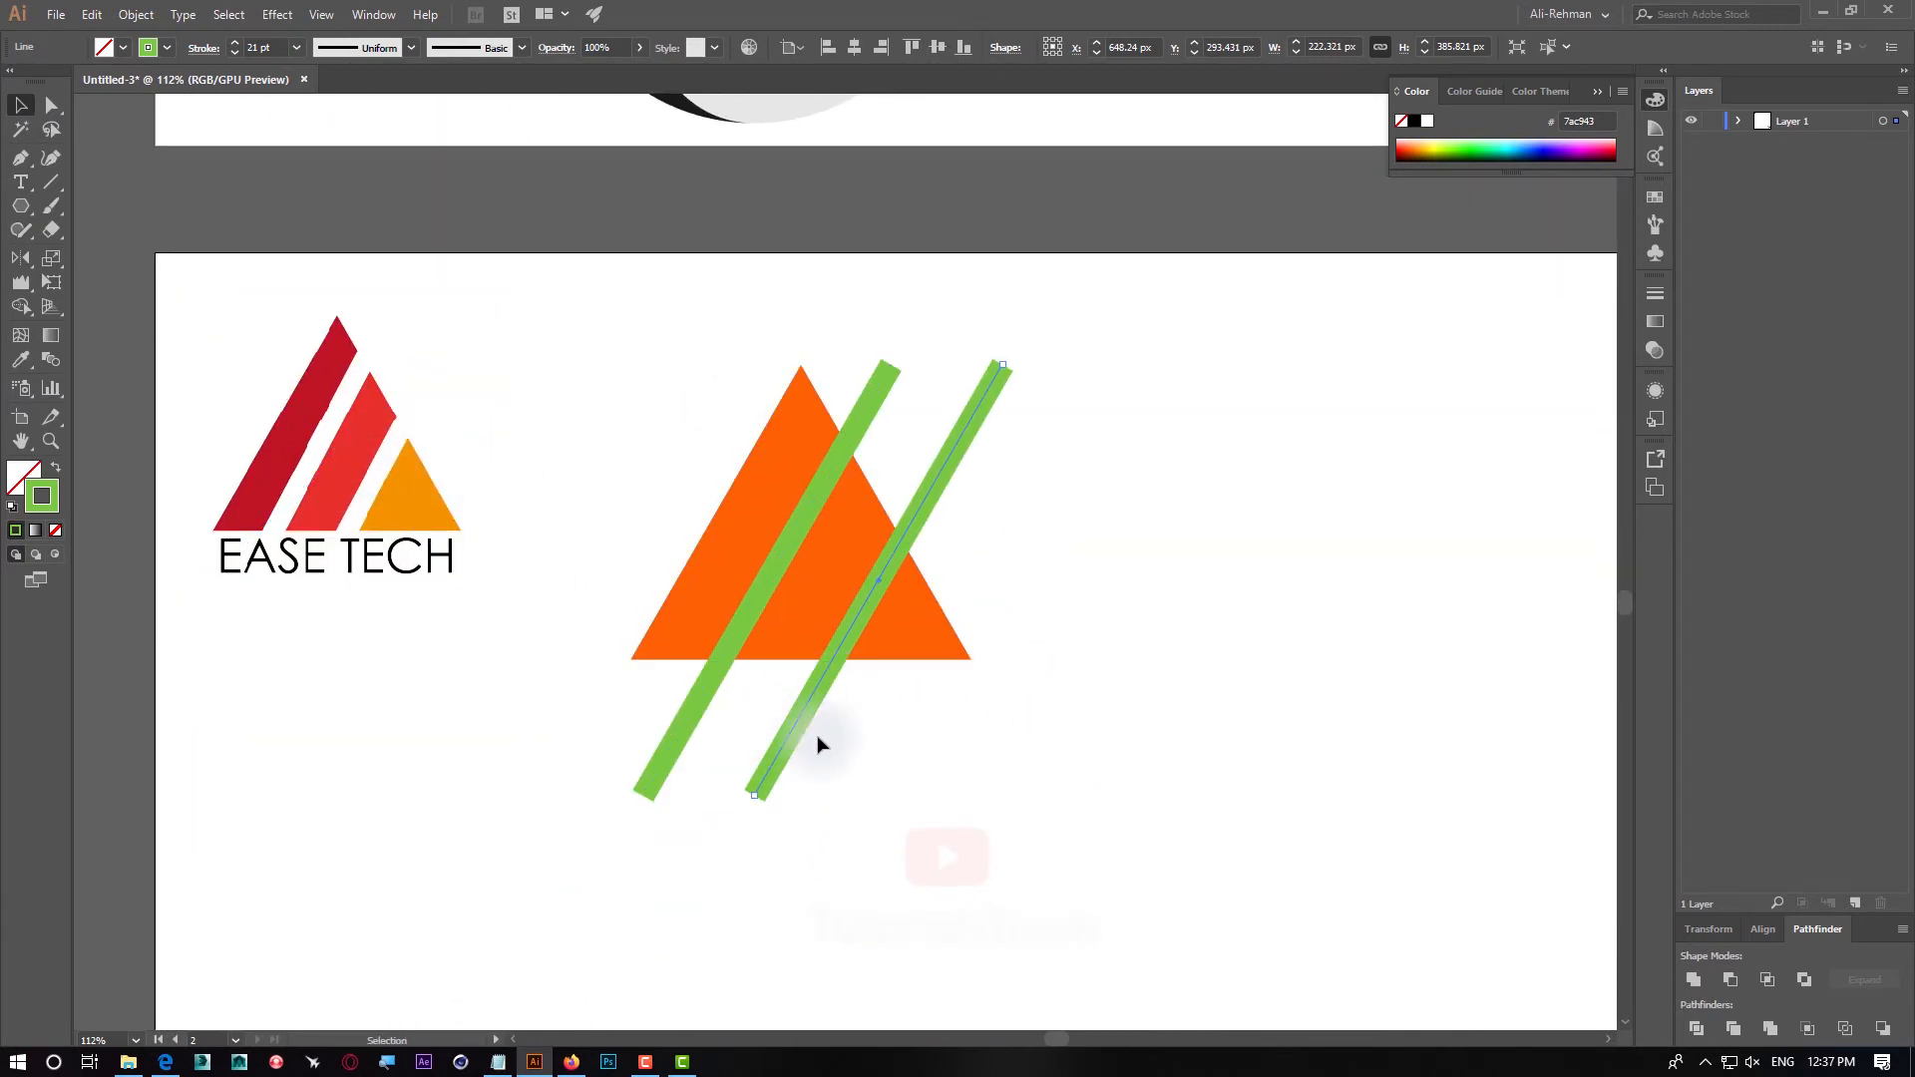
left_click(710, 699, "shift")
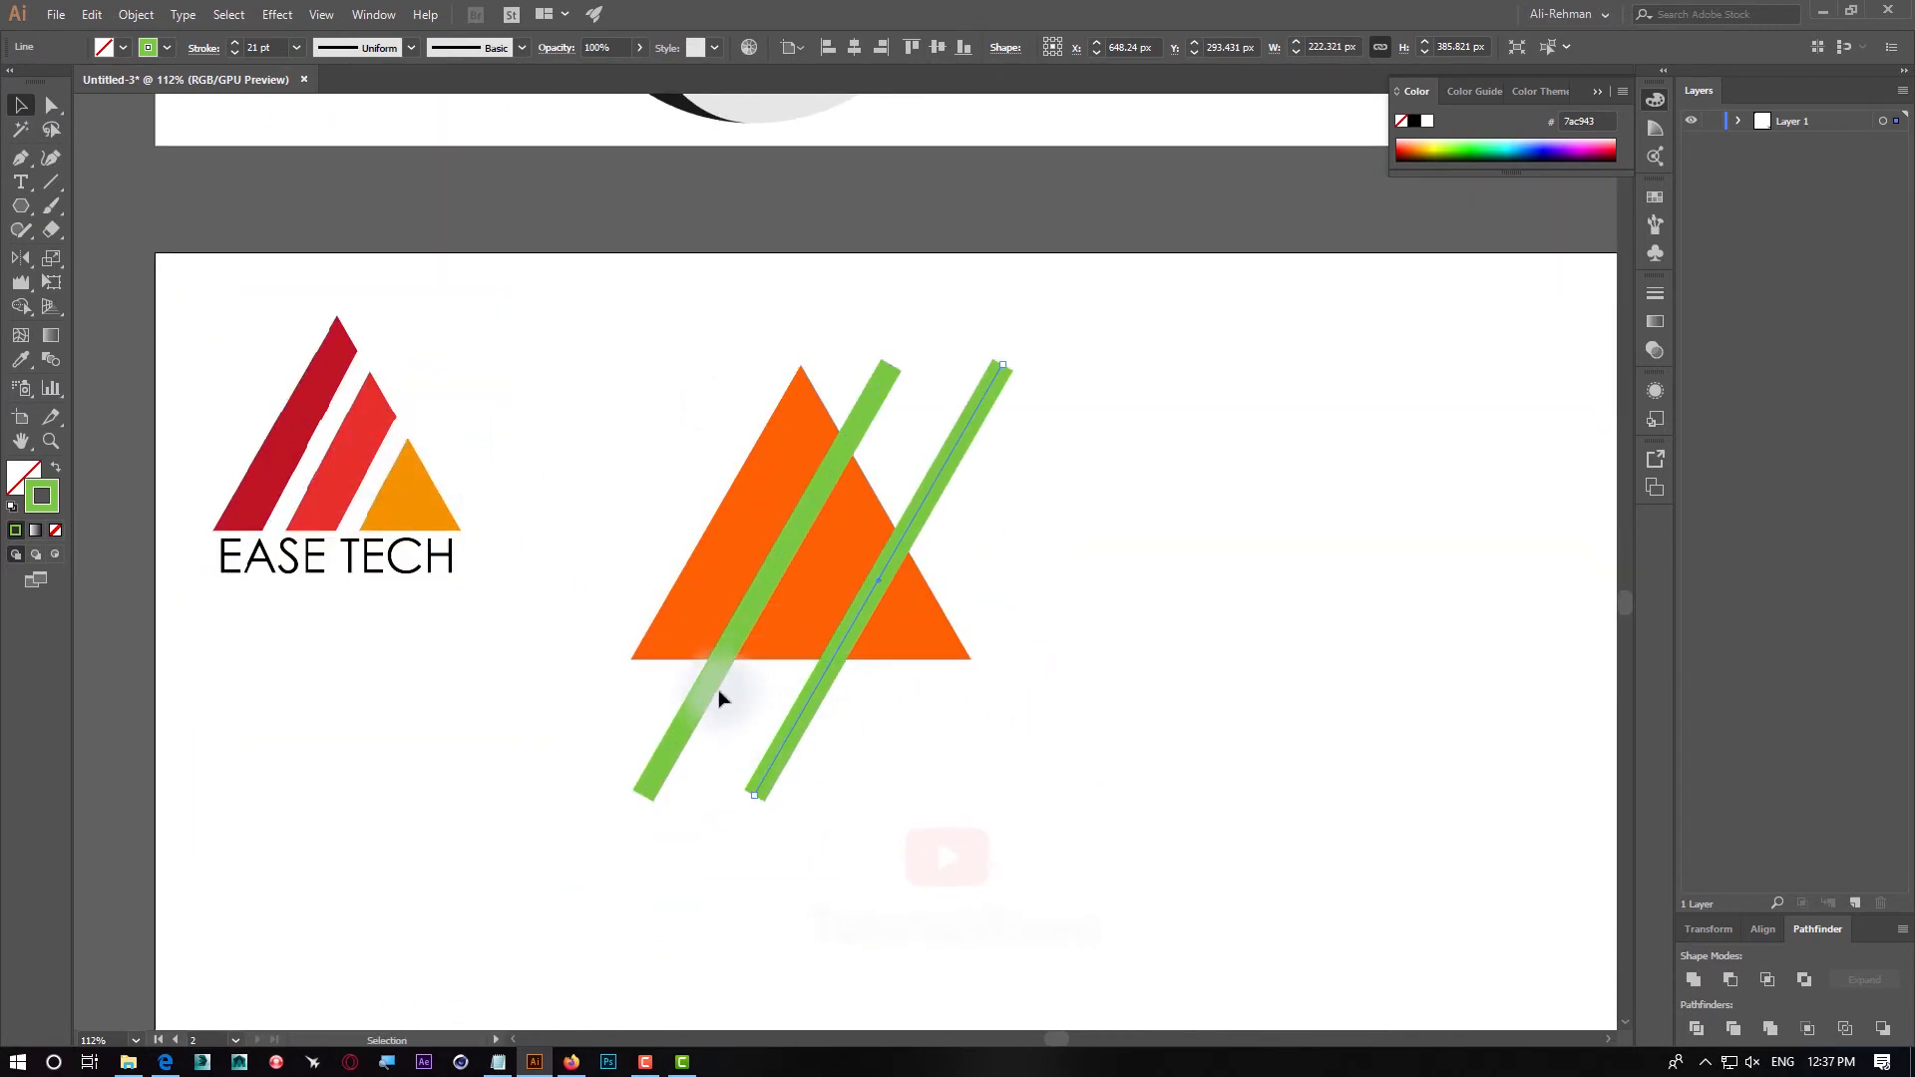
left_click(275, 47)
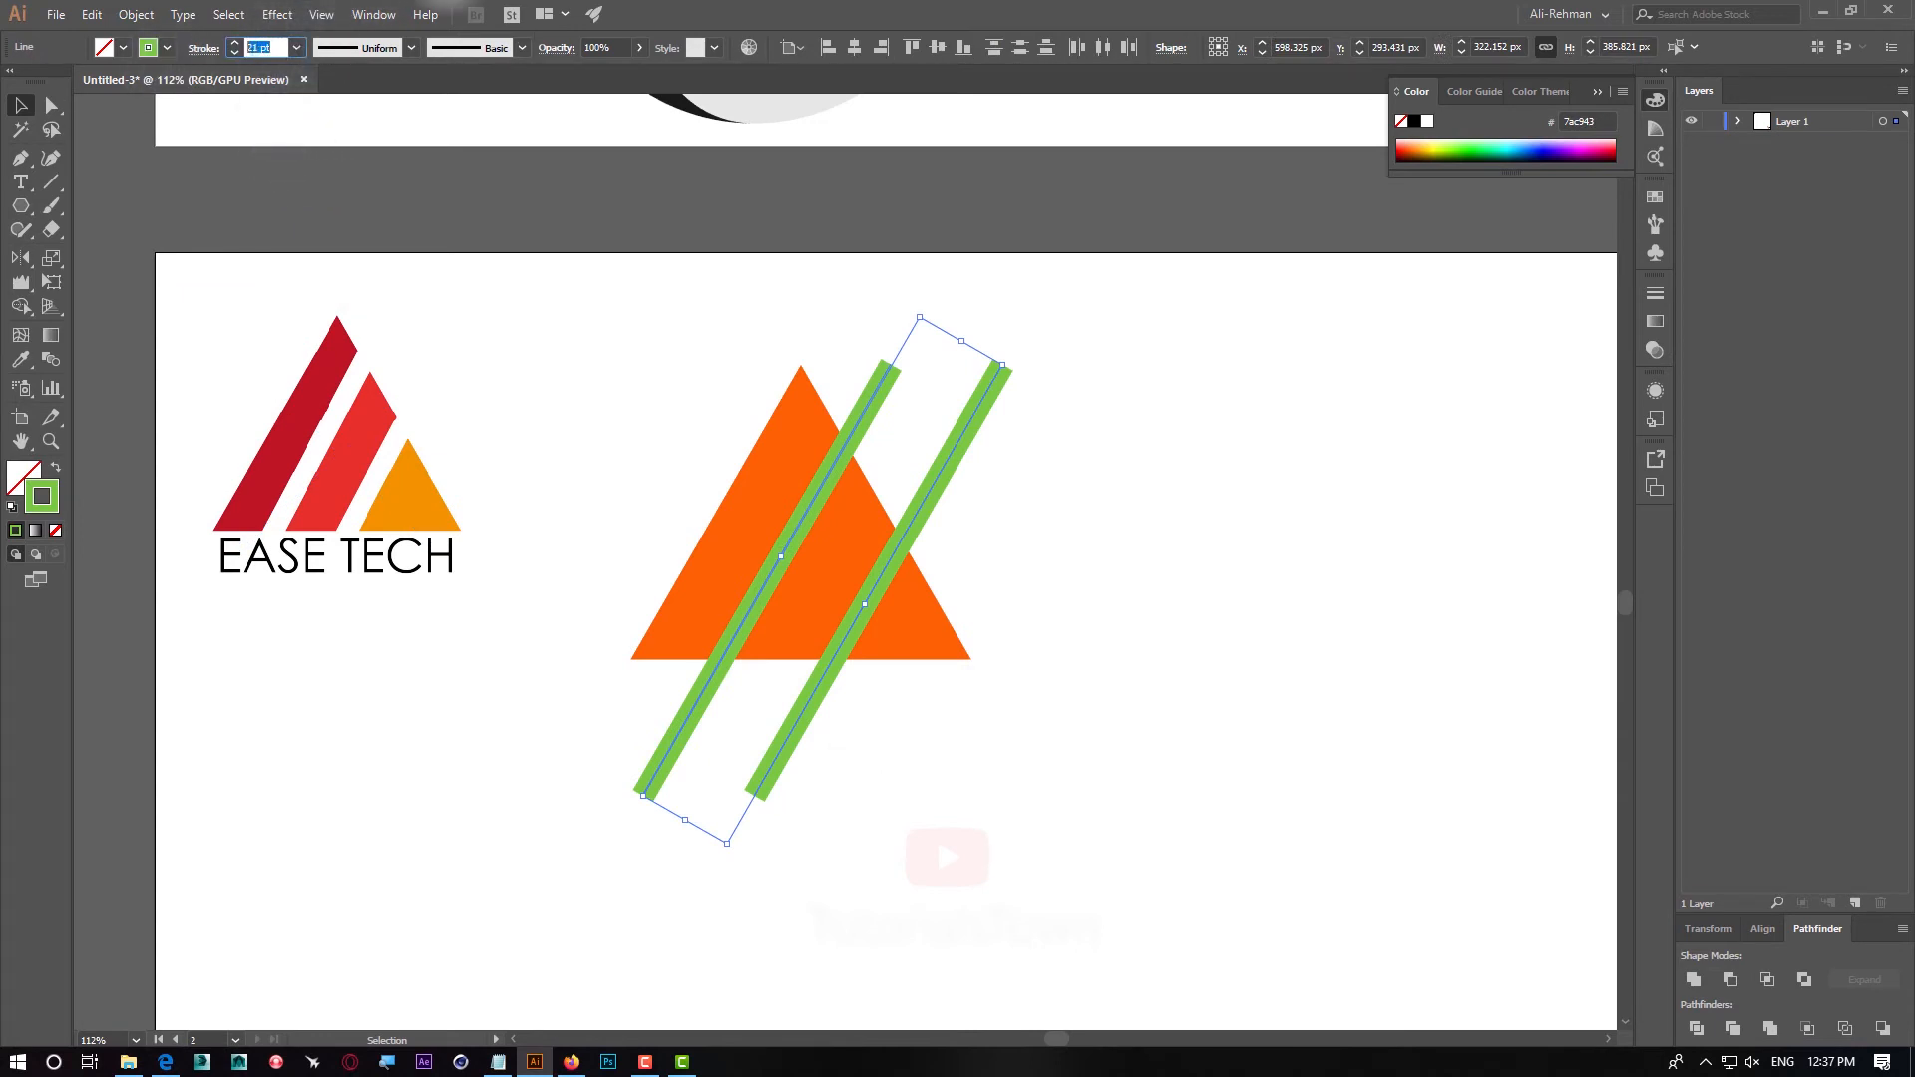
type("25")
key("Return")
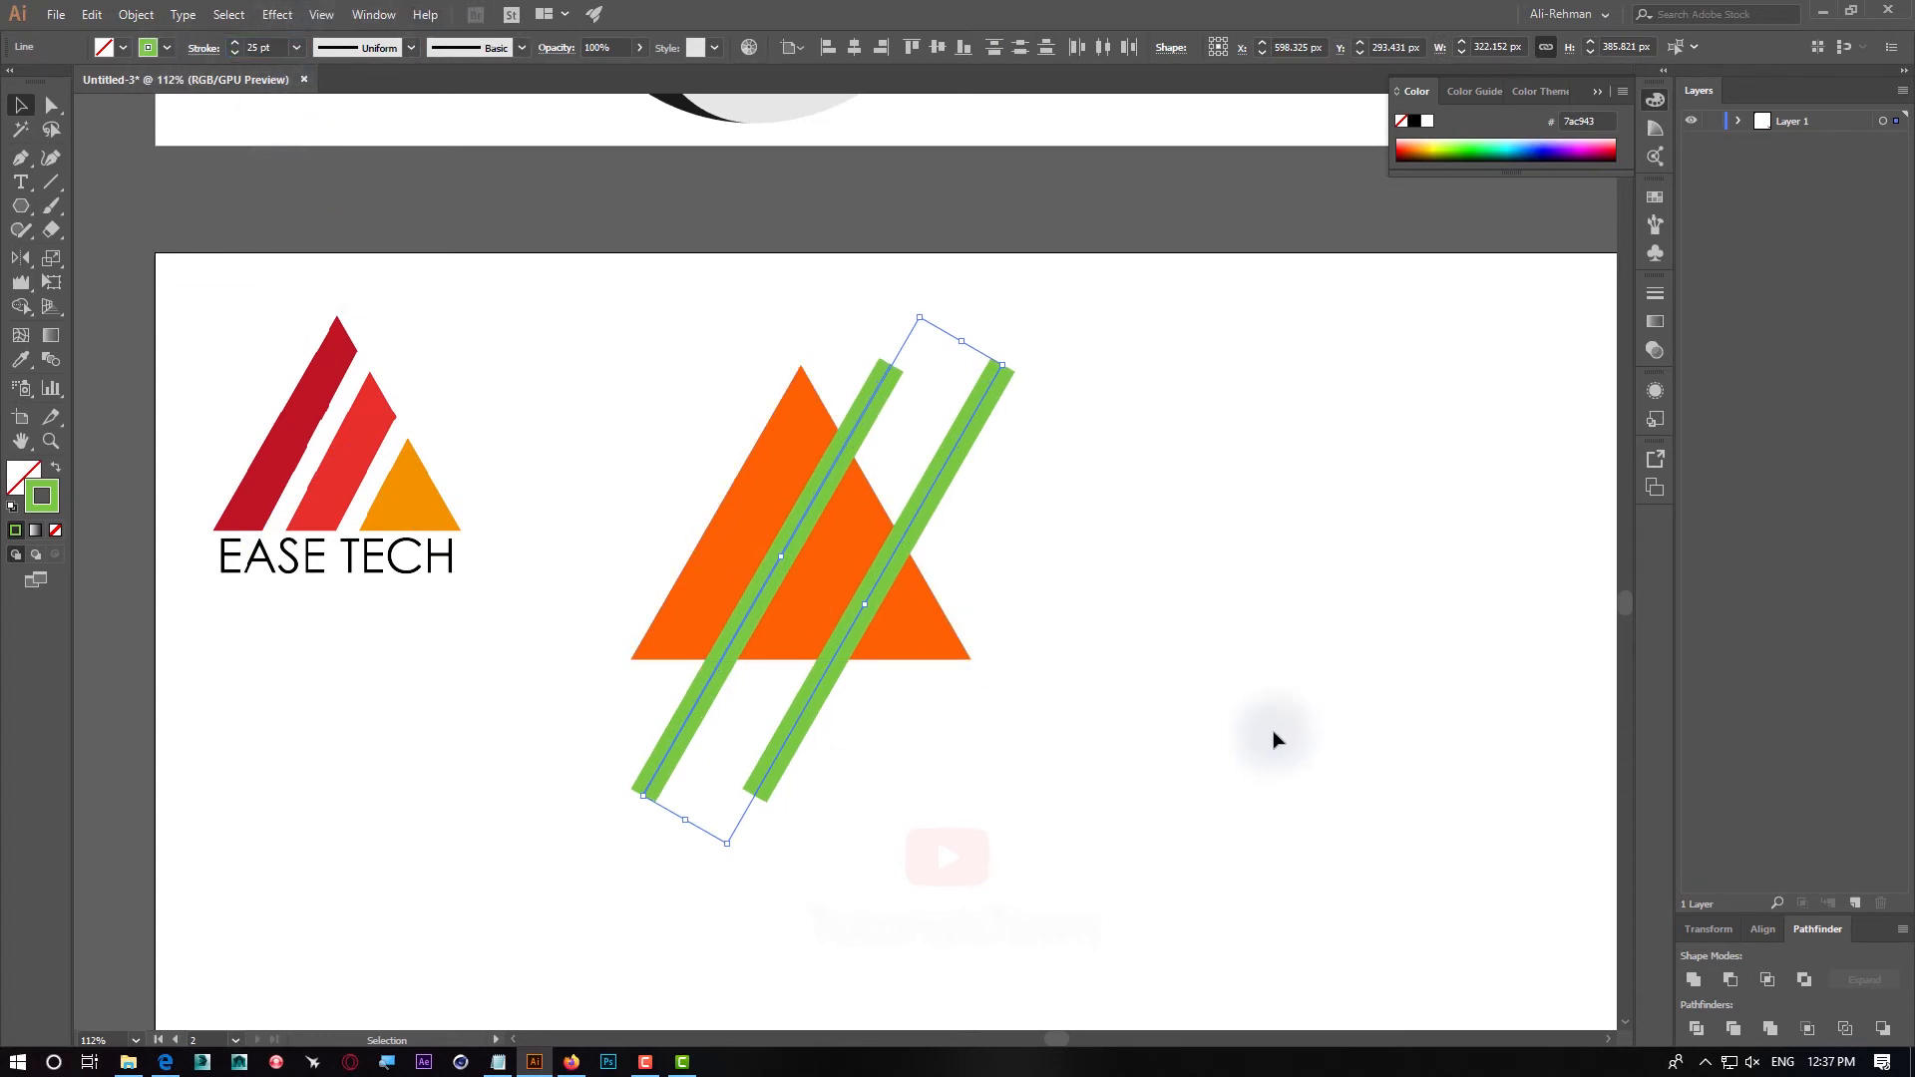
left_click(1109, 773)
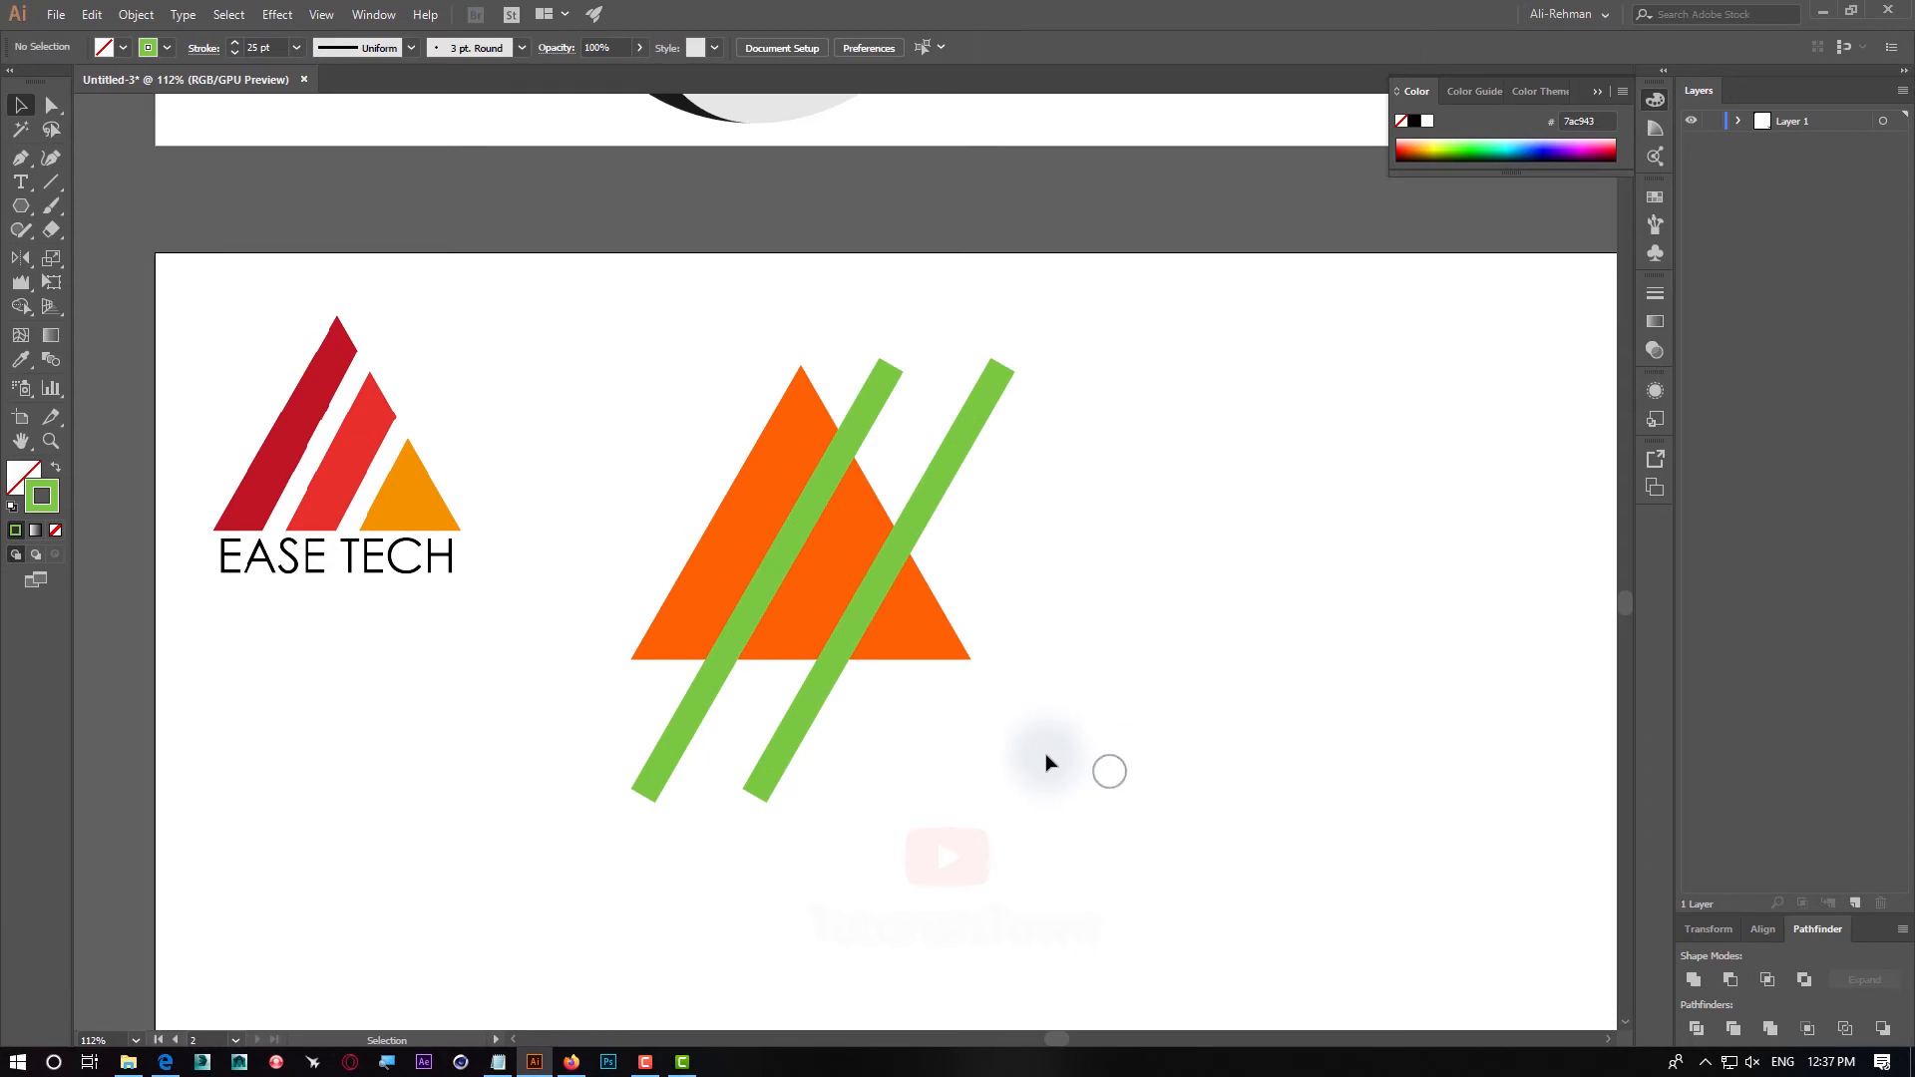
Switch to Notepad, complete the note "Object > Expand/ Expand Apperance" below "{line > Shape}", and begin another "Object" line
left_click(498, 1061)
left_click(151, 774)
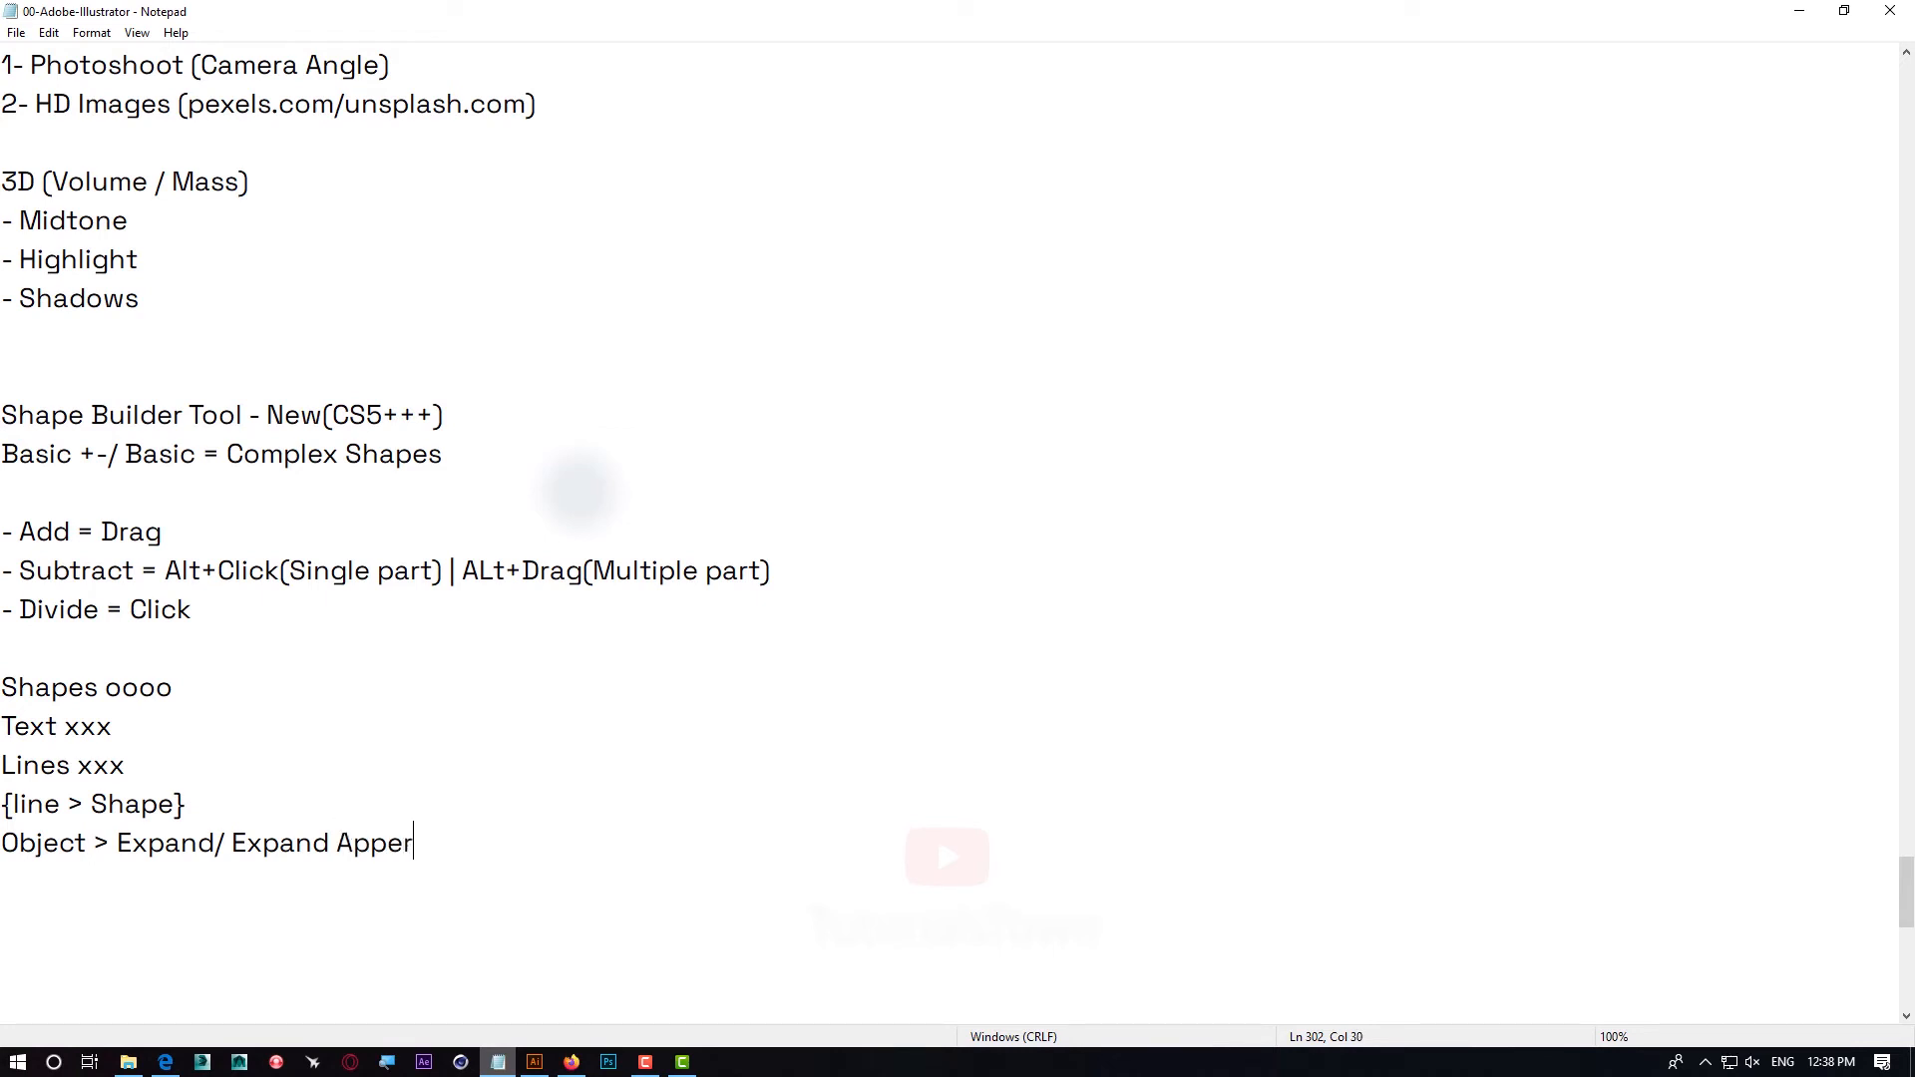
type("ance")
scroll(804, 705, "down", 2)
key("Return")
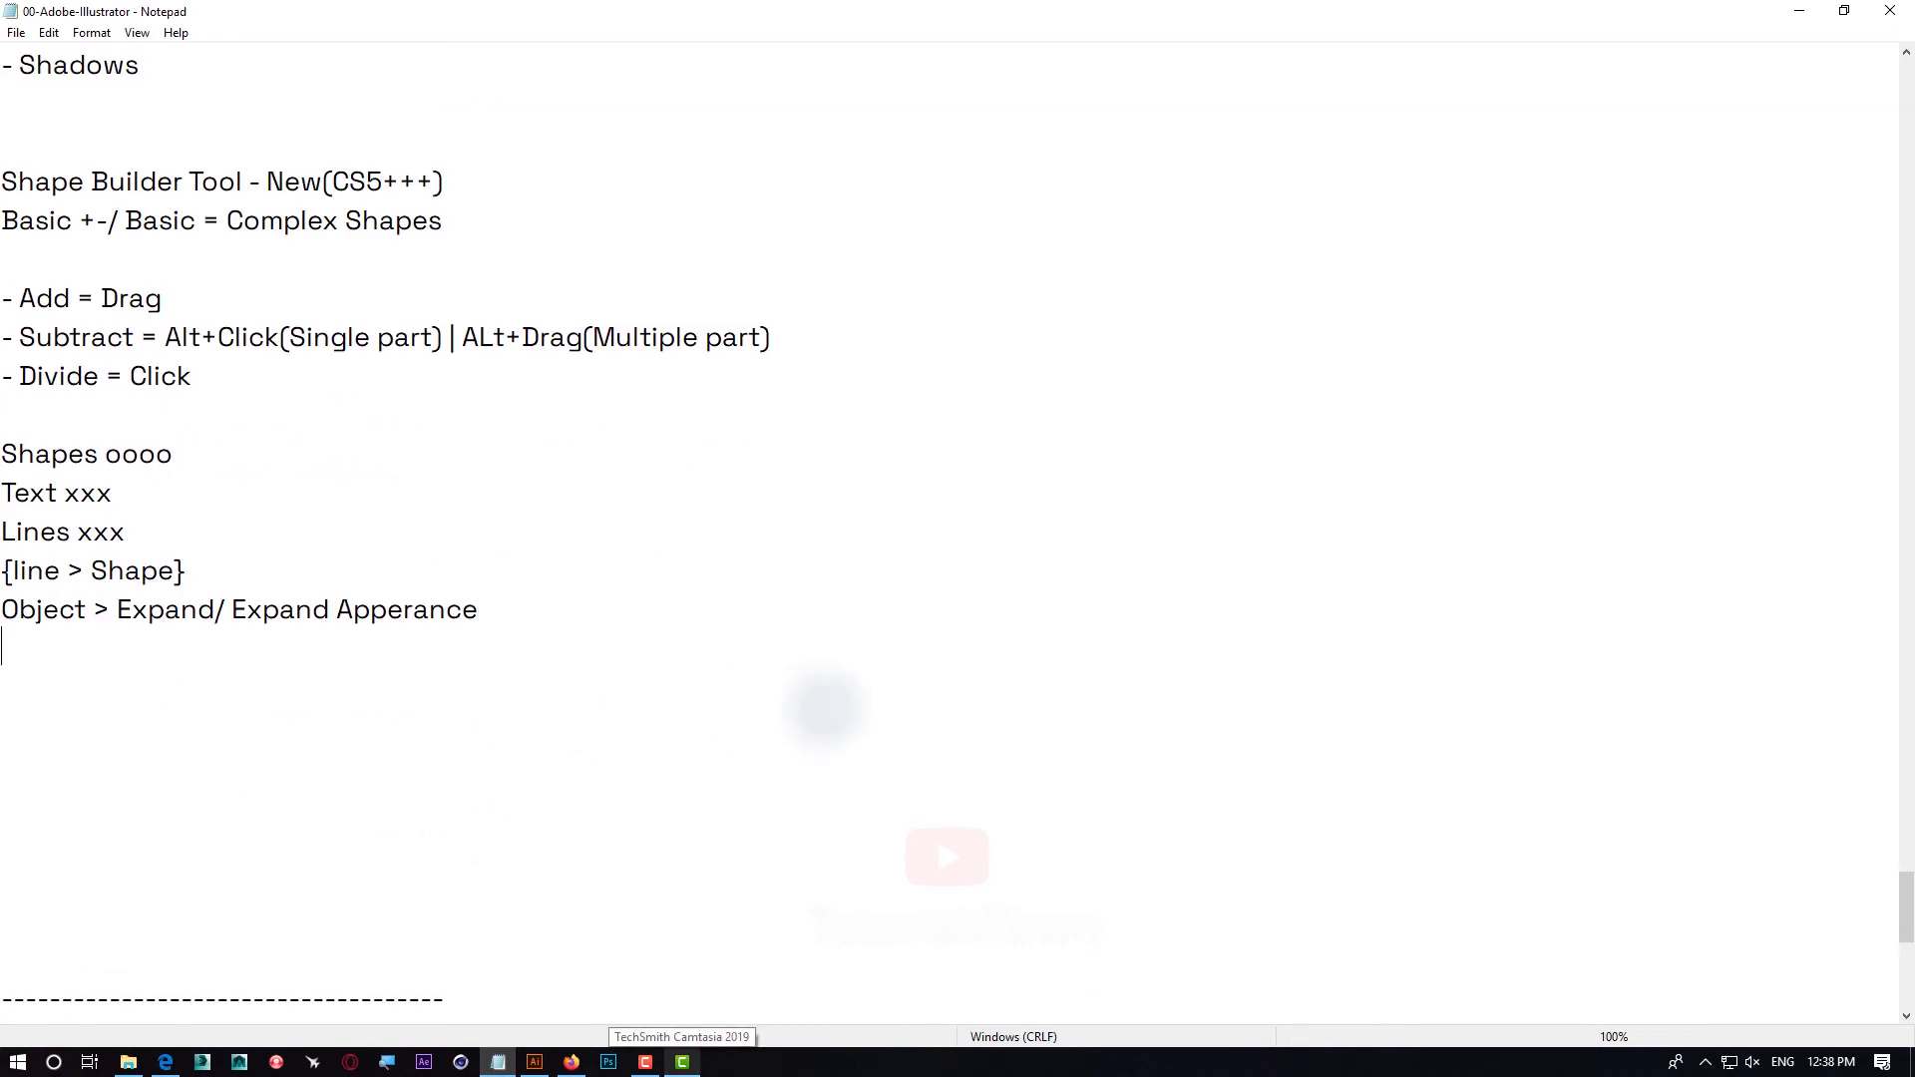
type("Object")
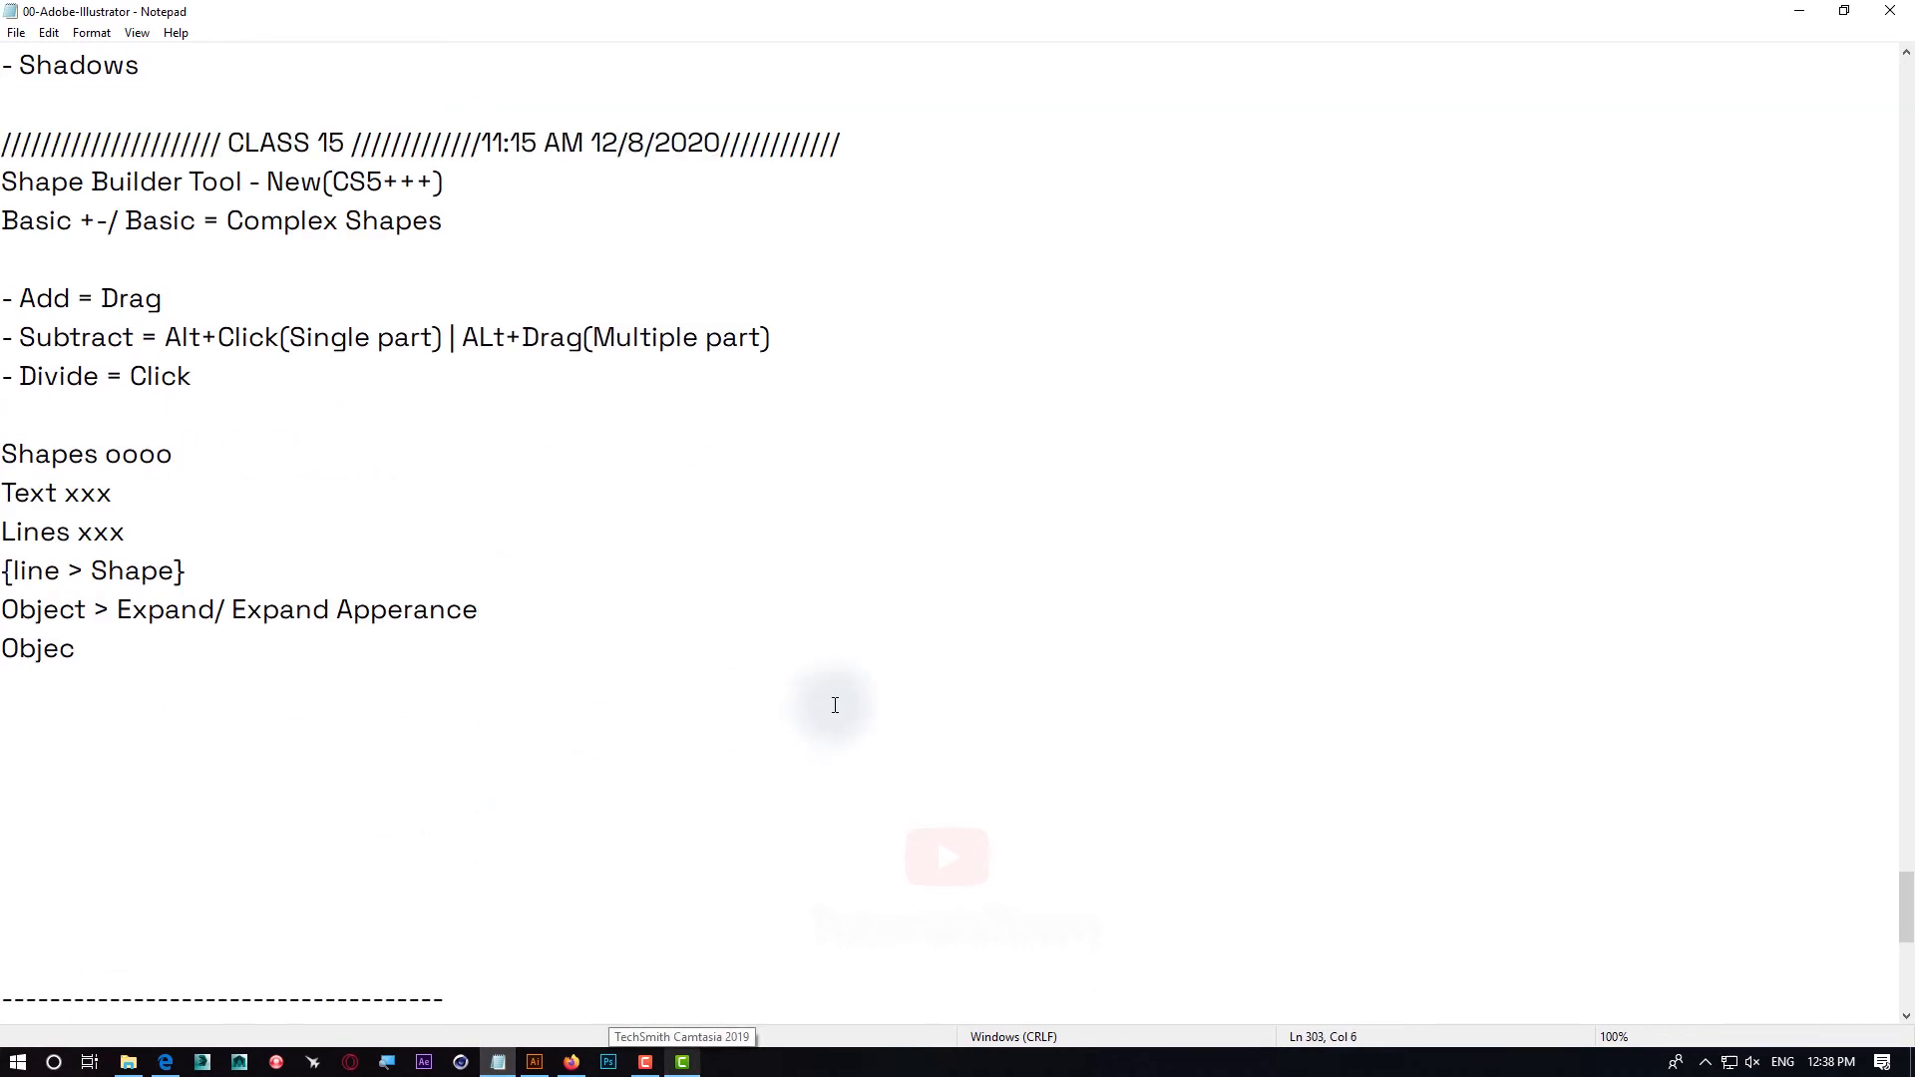
Switch to Illustrator, expand the fill and stroke of the first green line into a shape, and check it in outline view
left_click(534, 1062)
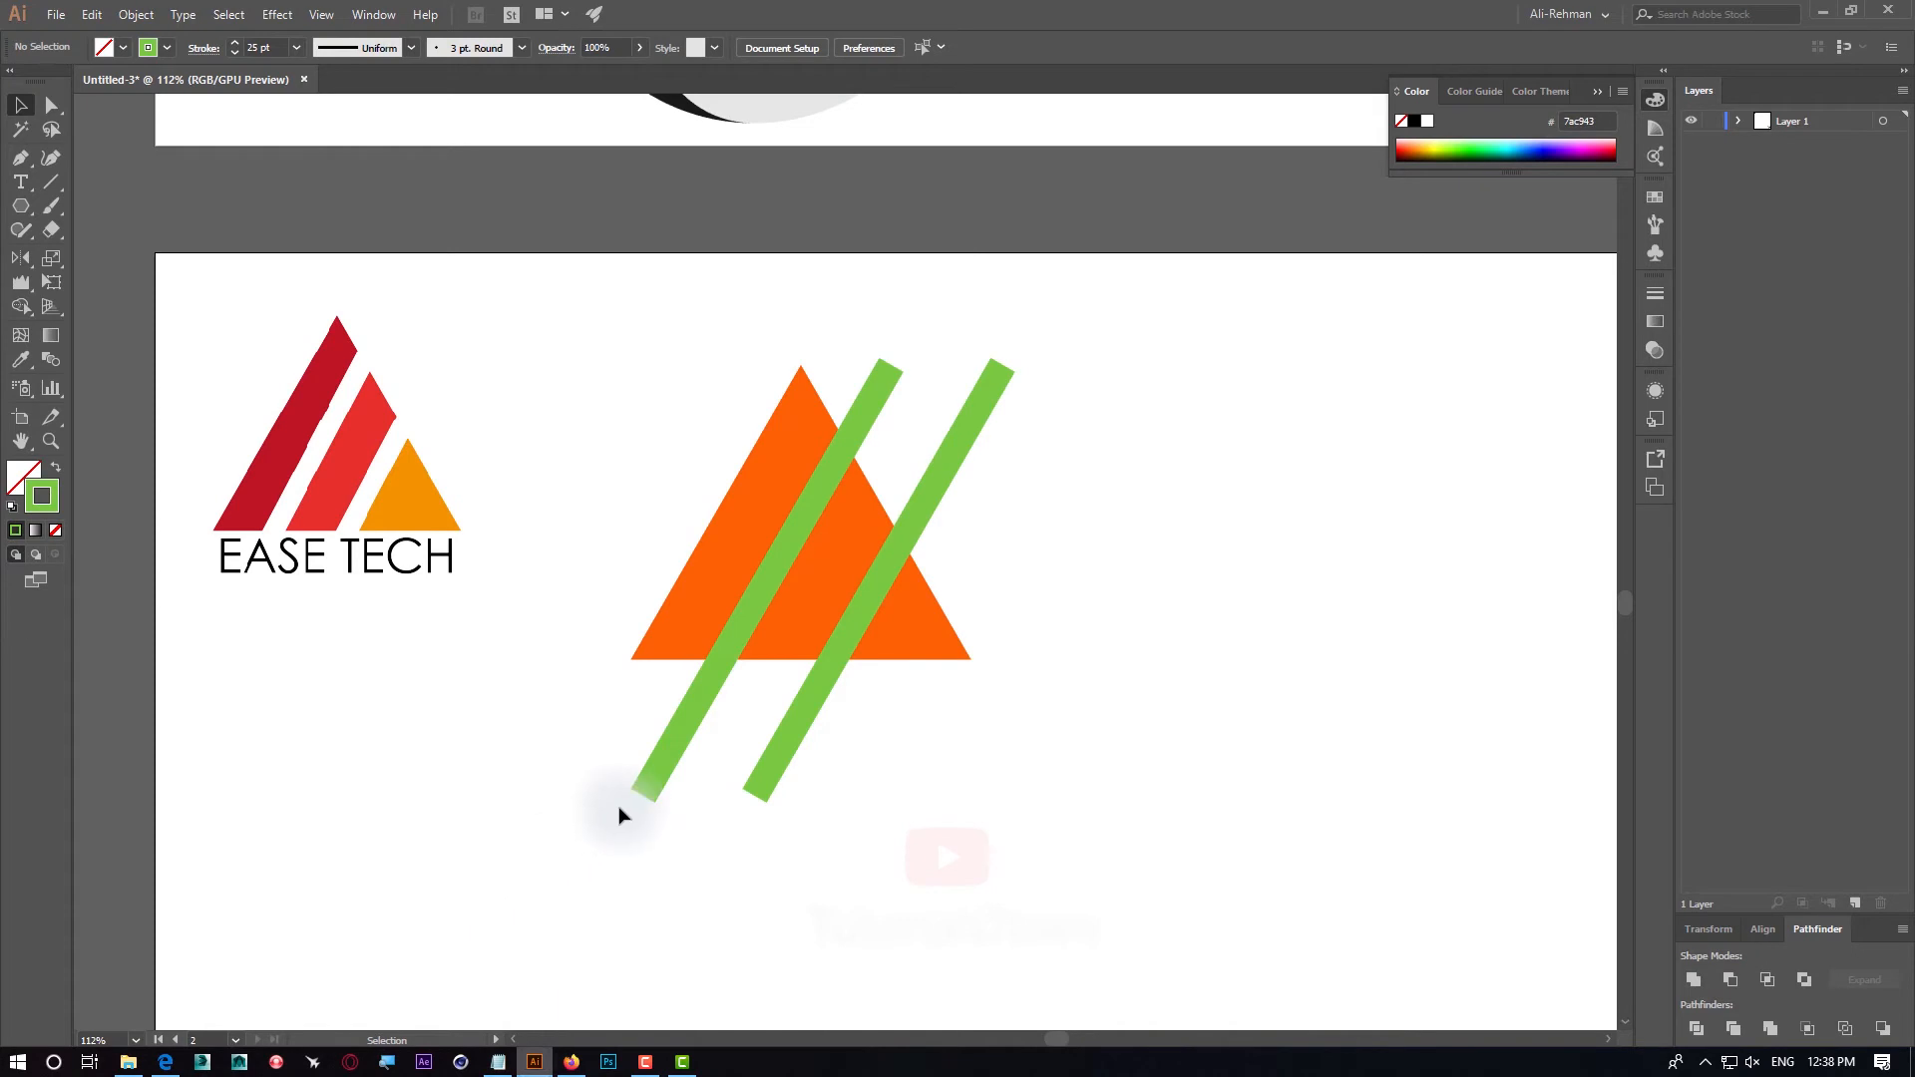
left_click(670, 760)
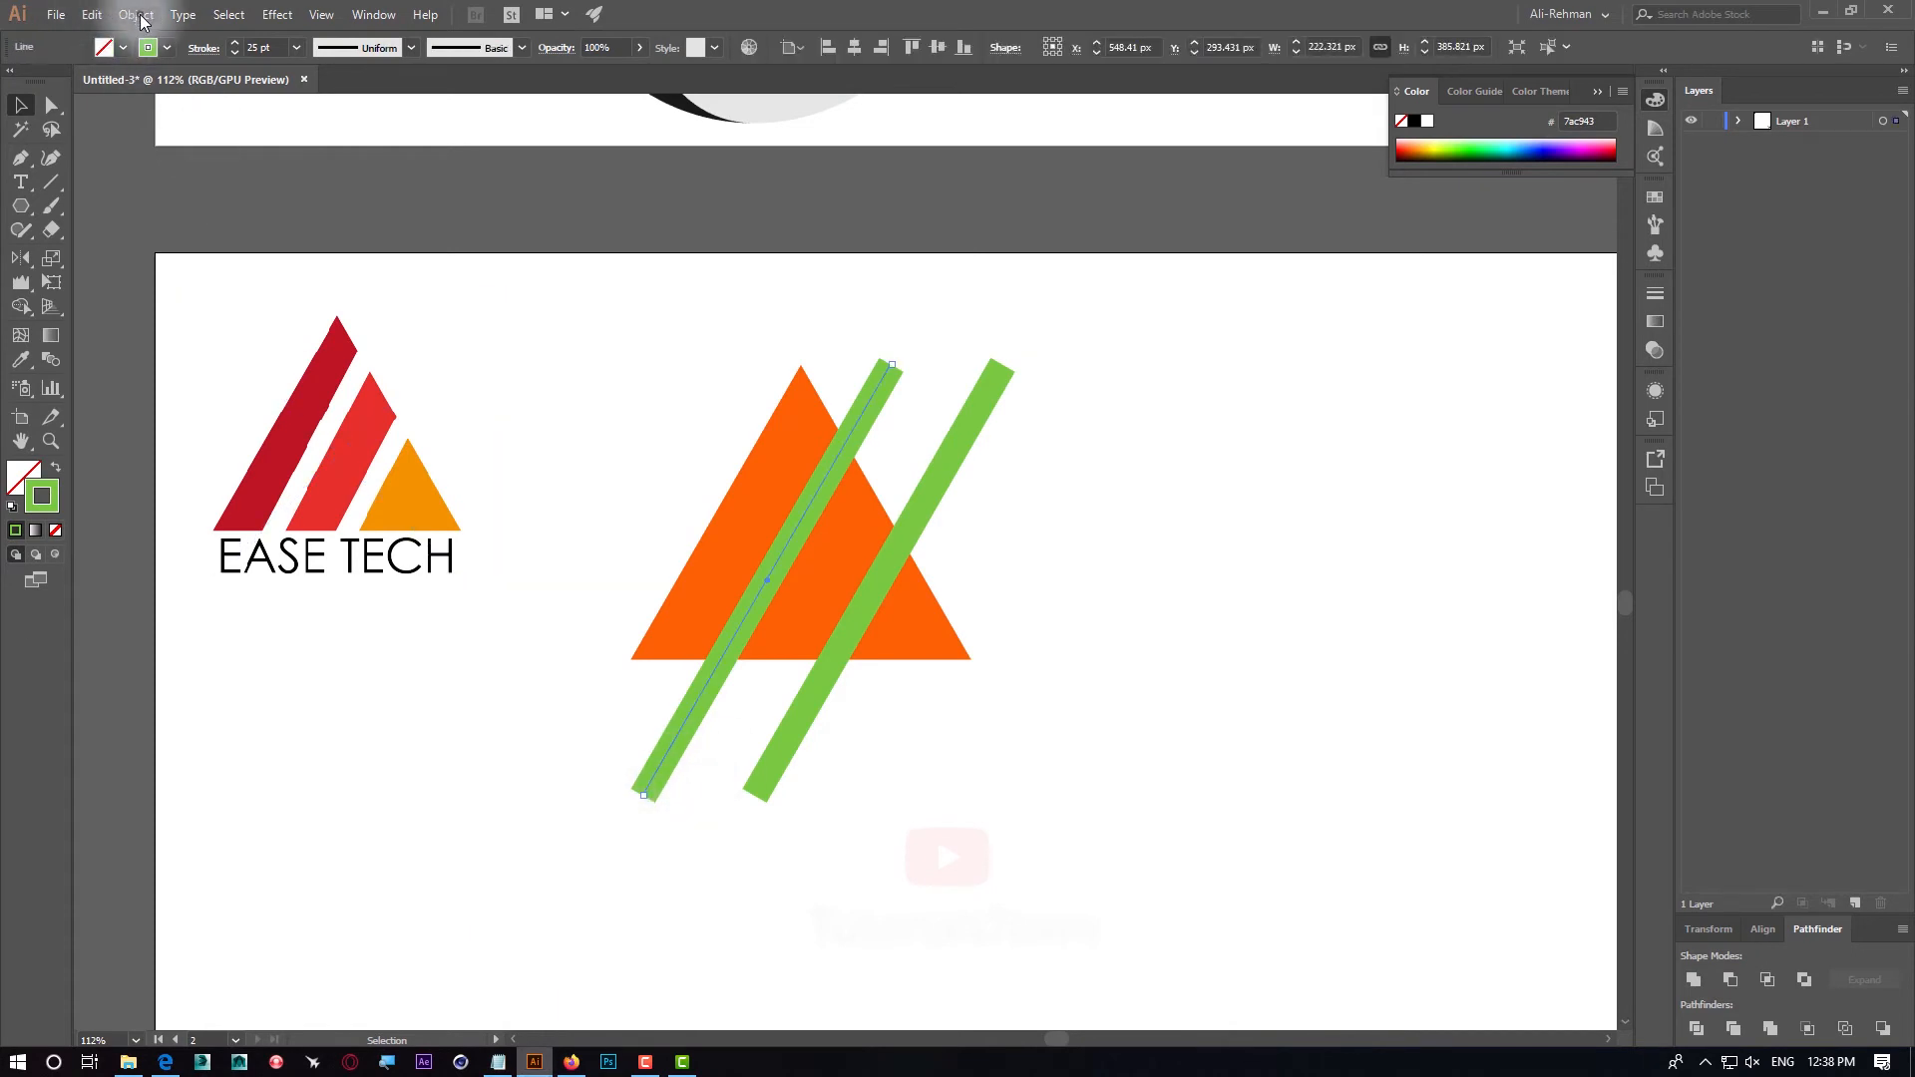
left_click(135, 14)
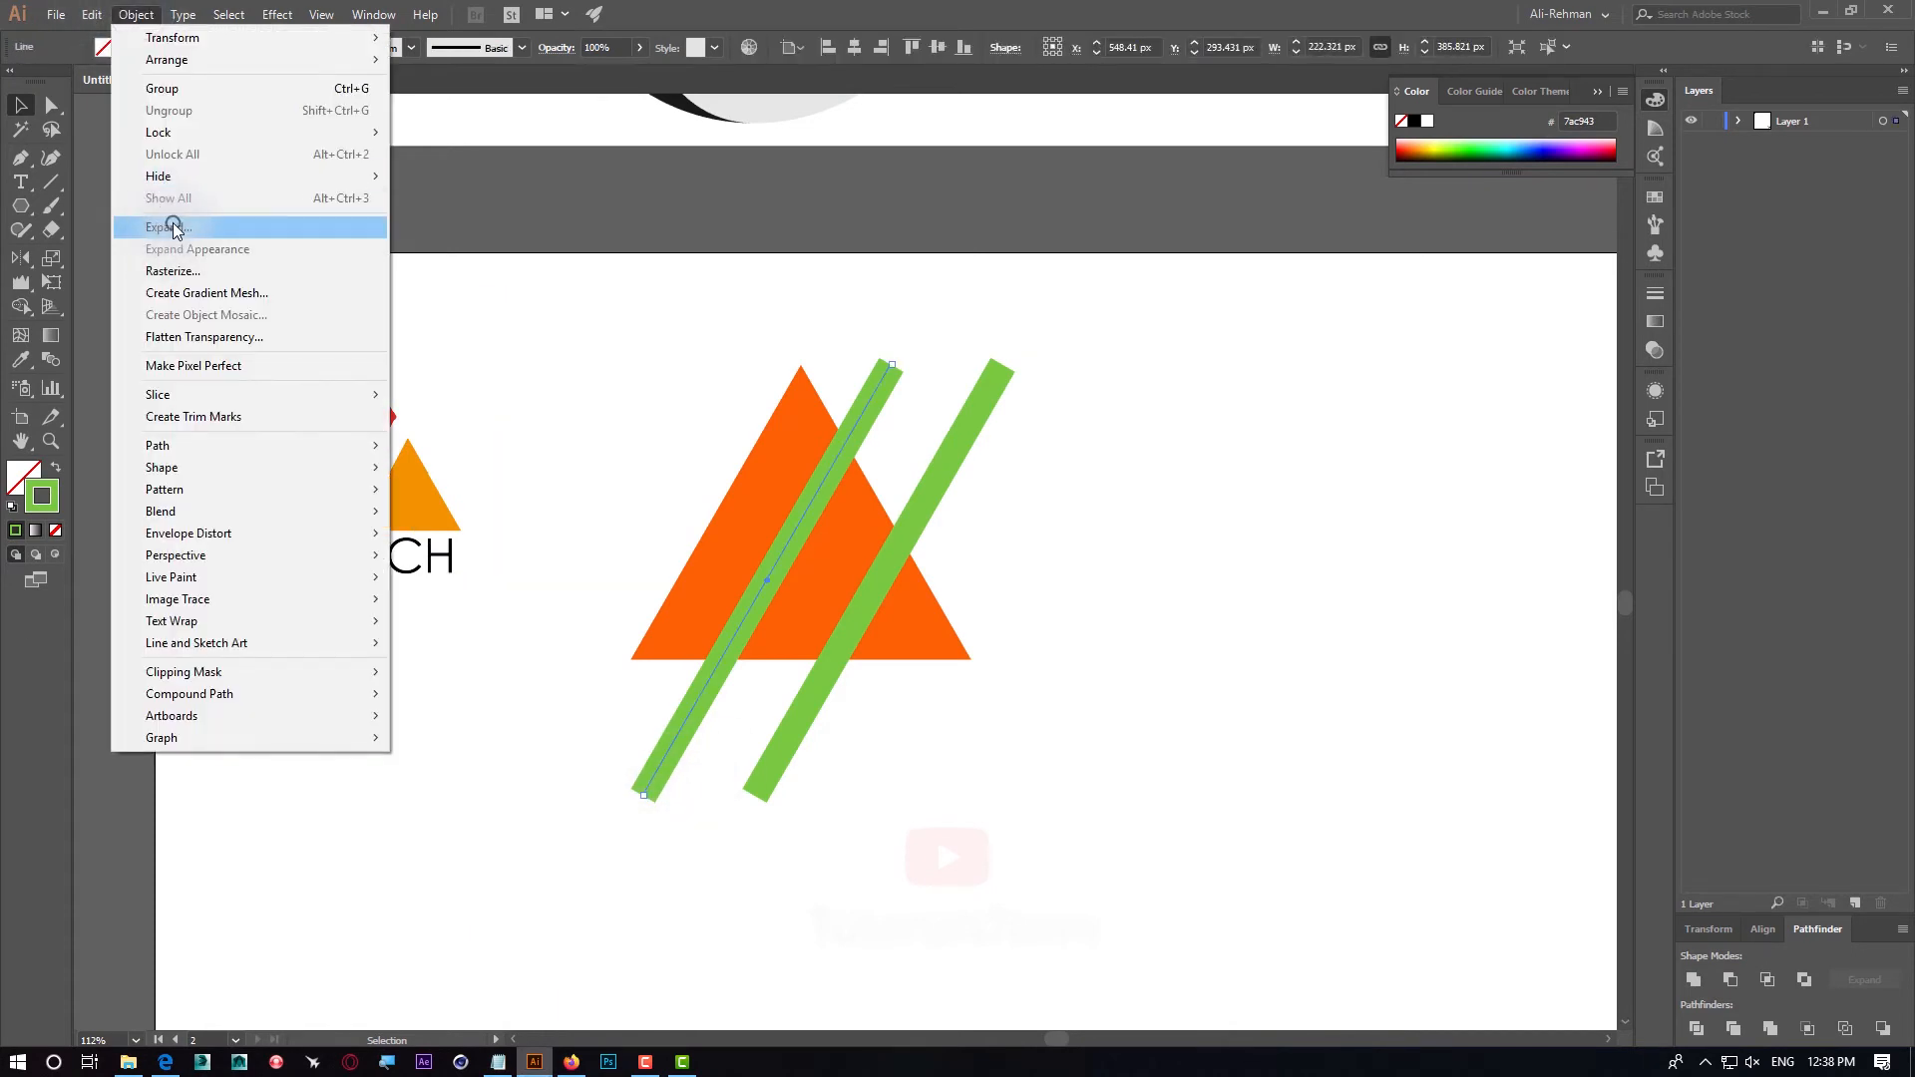
left_click(175, 227)
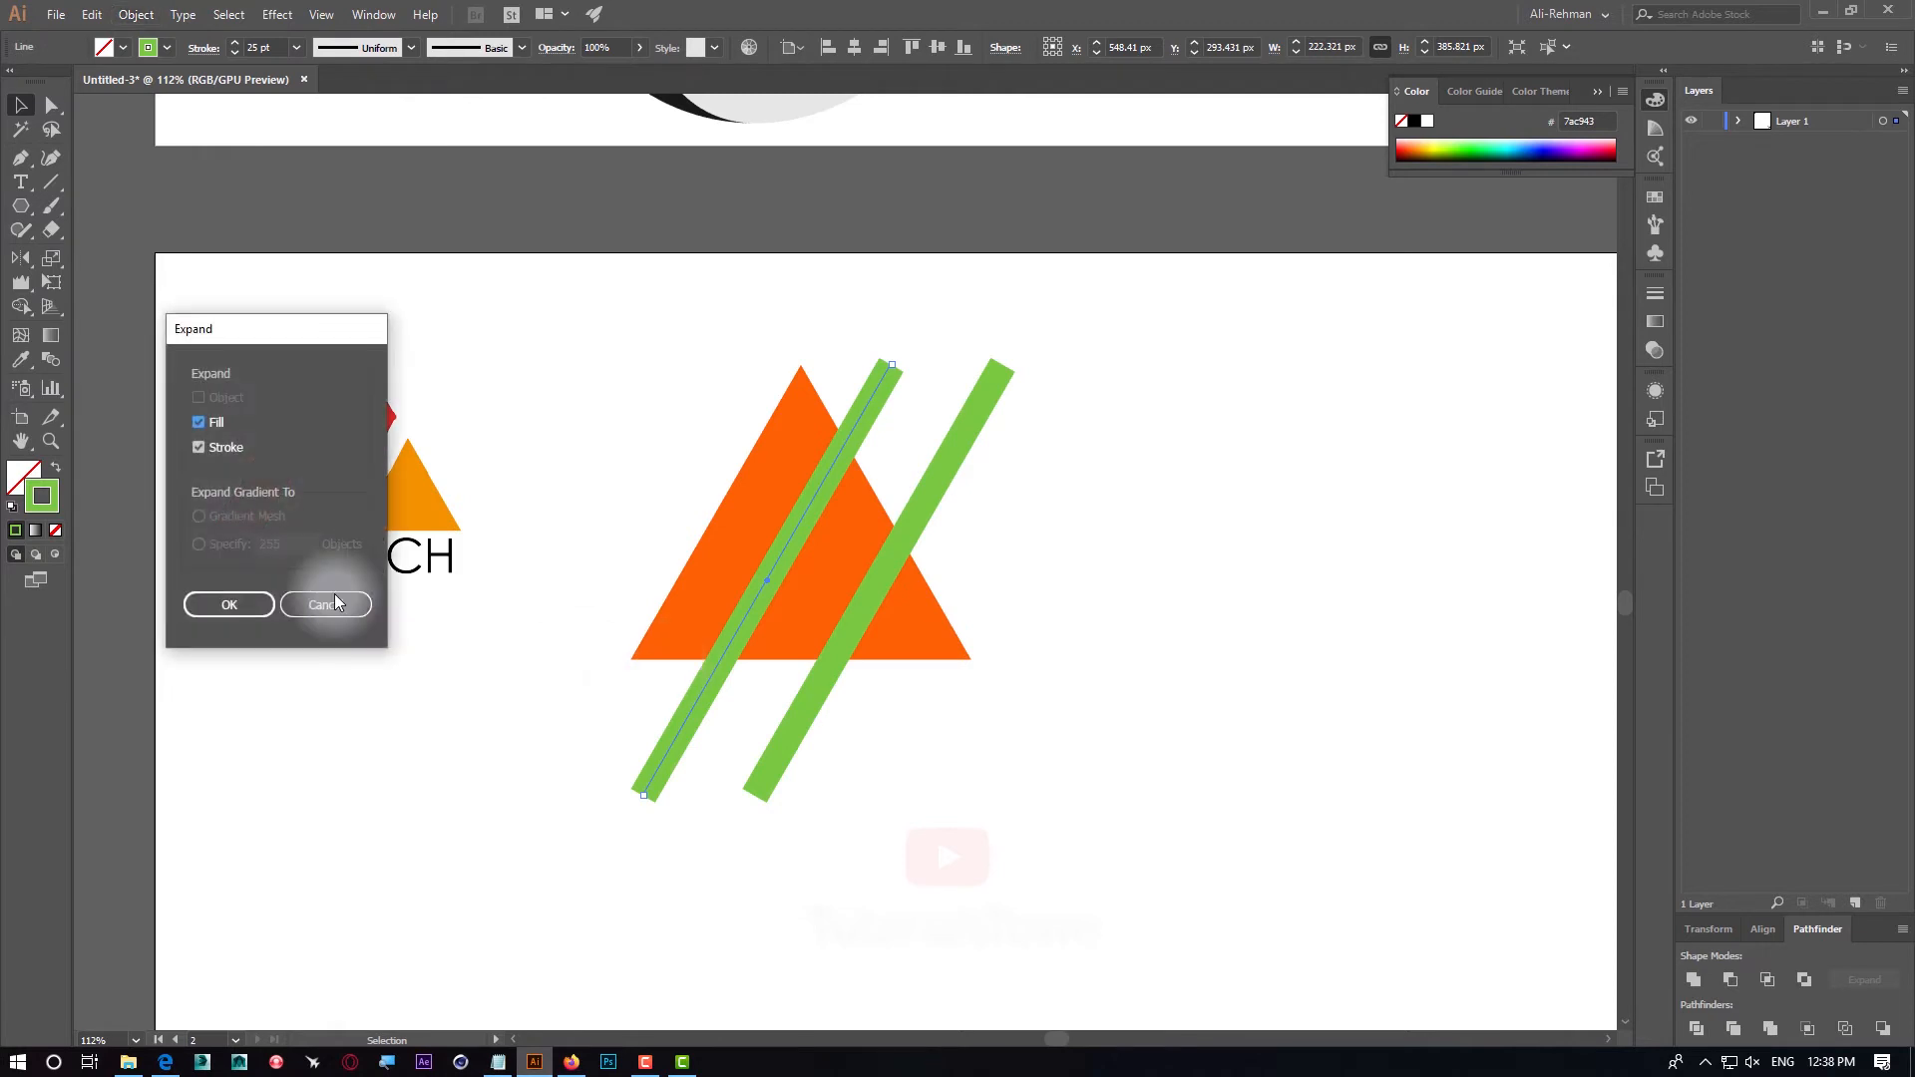
left_click(227, 605)
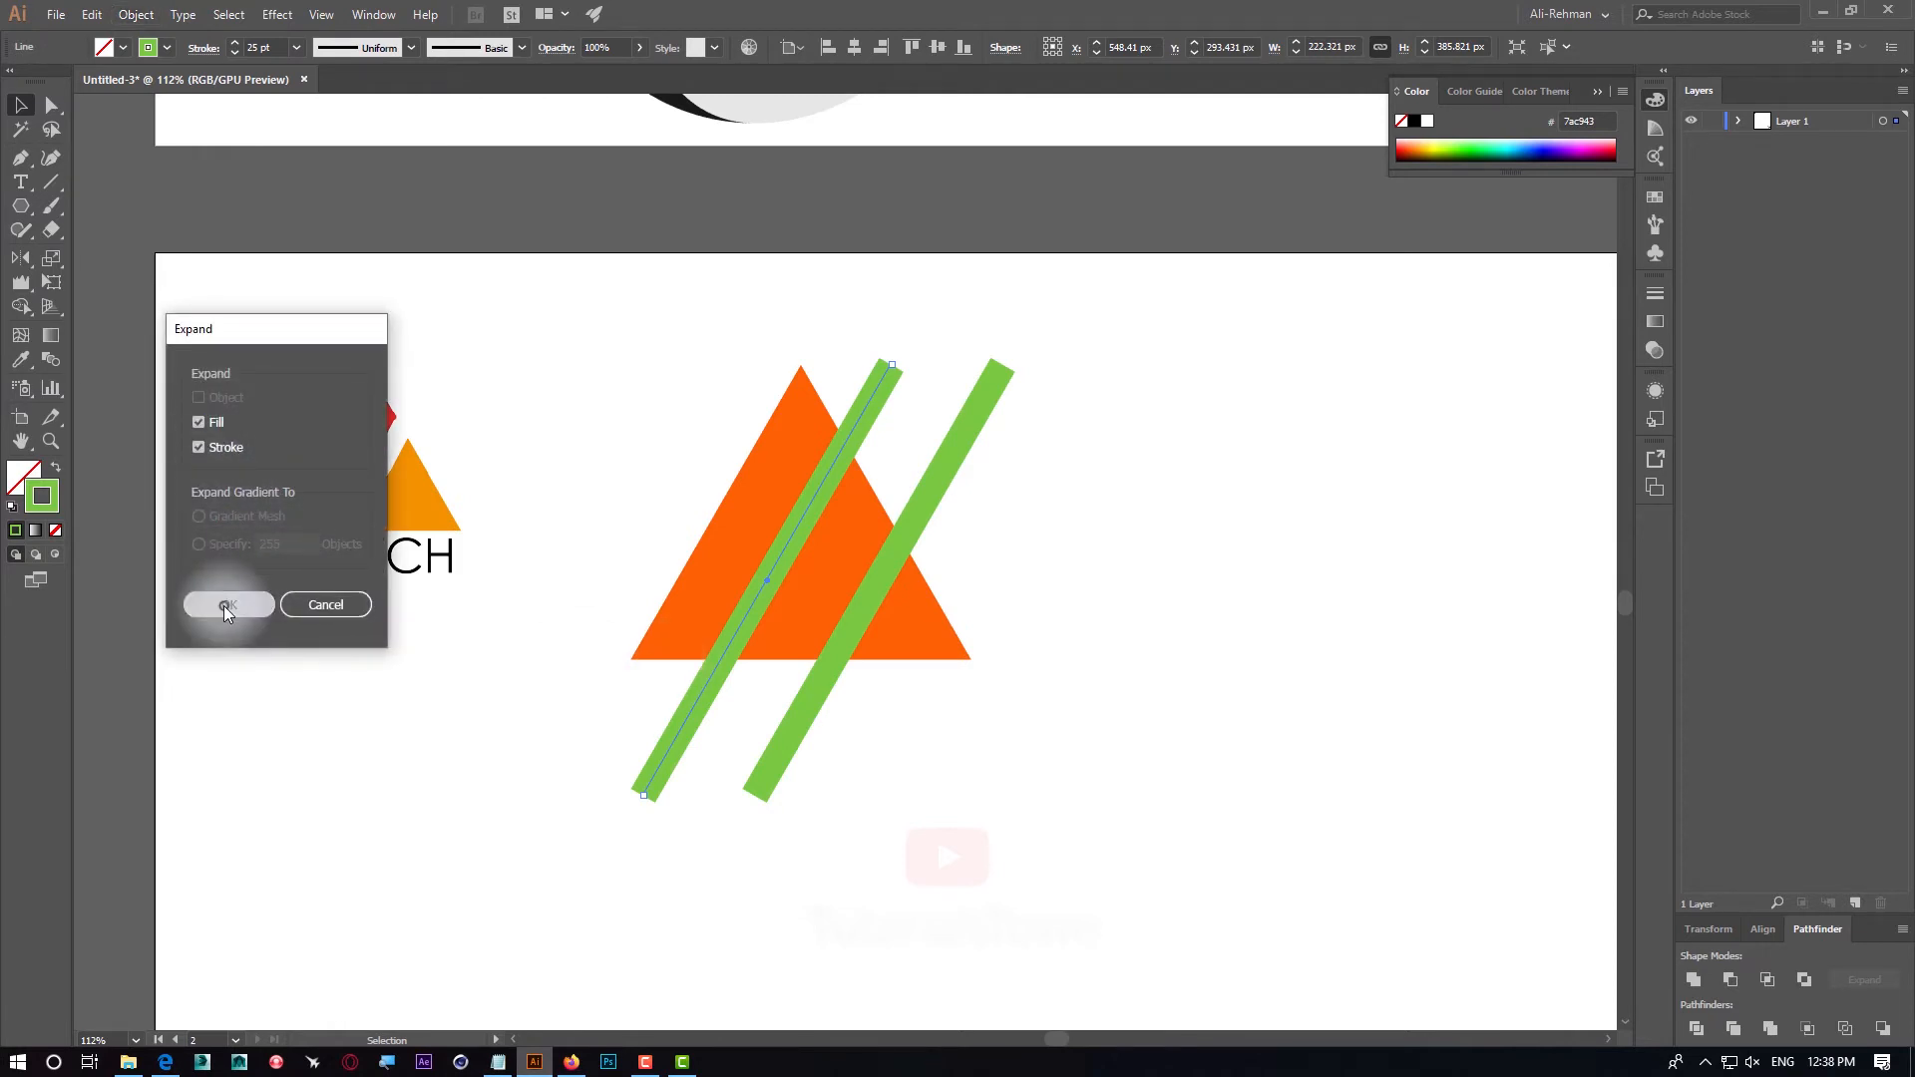
key("ctrl+y")
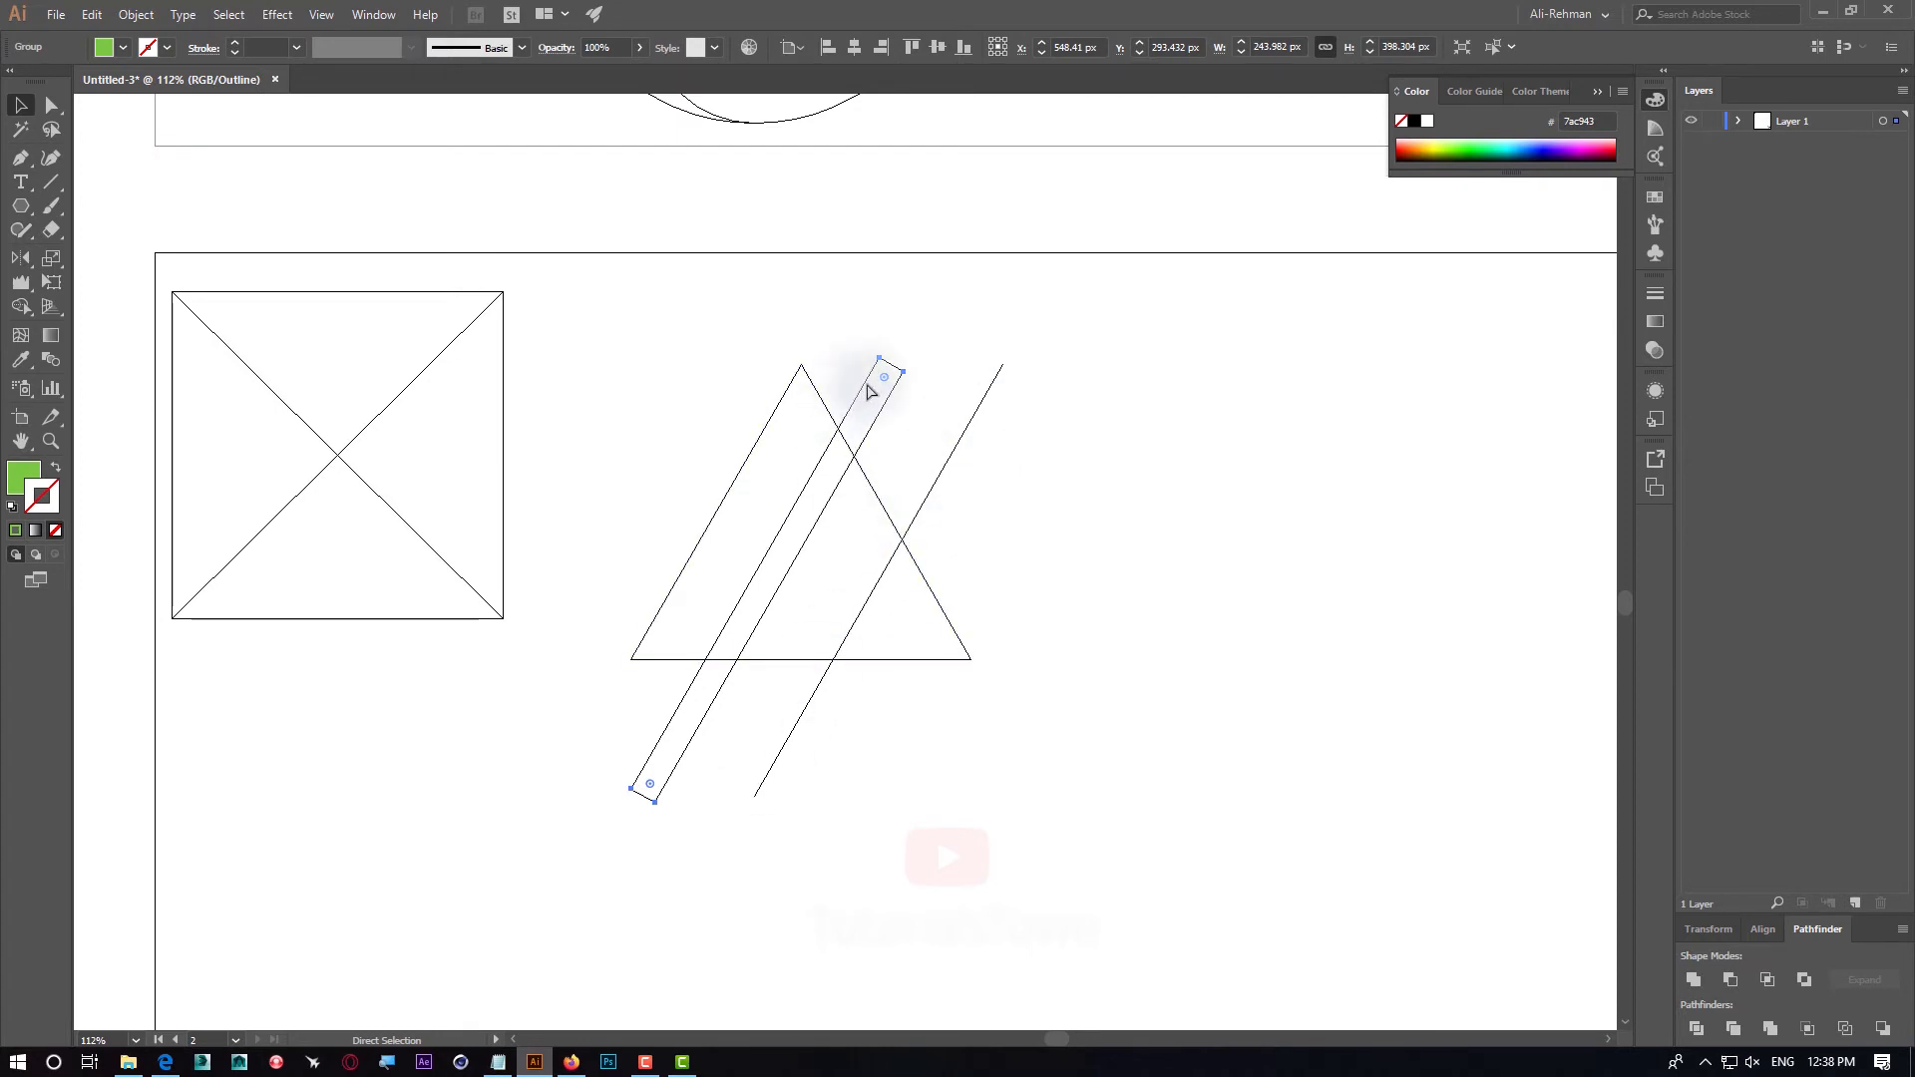
key("ctrl+y")
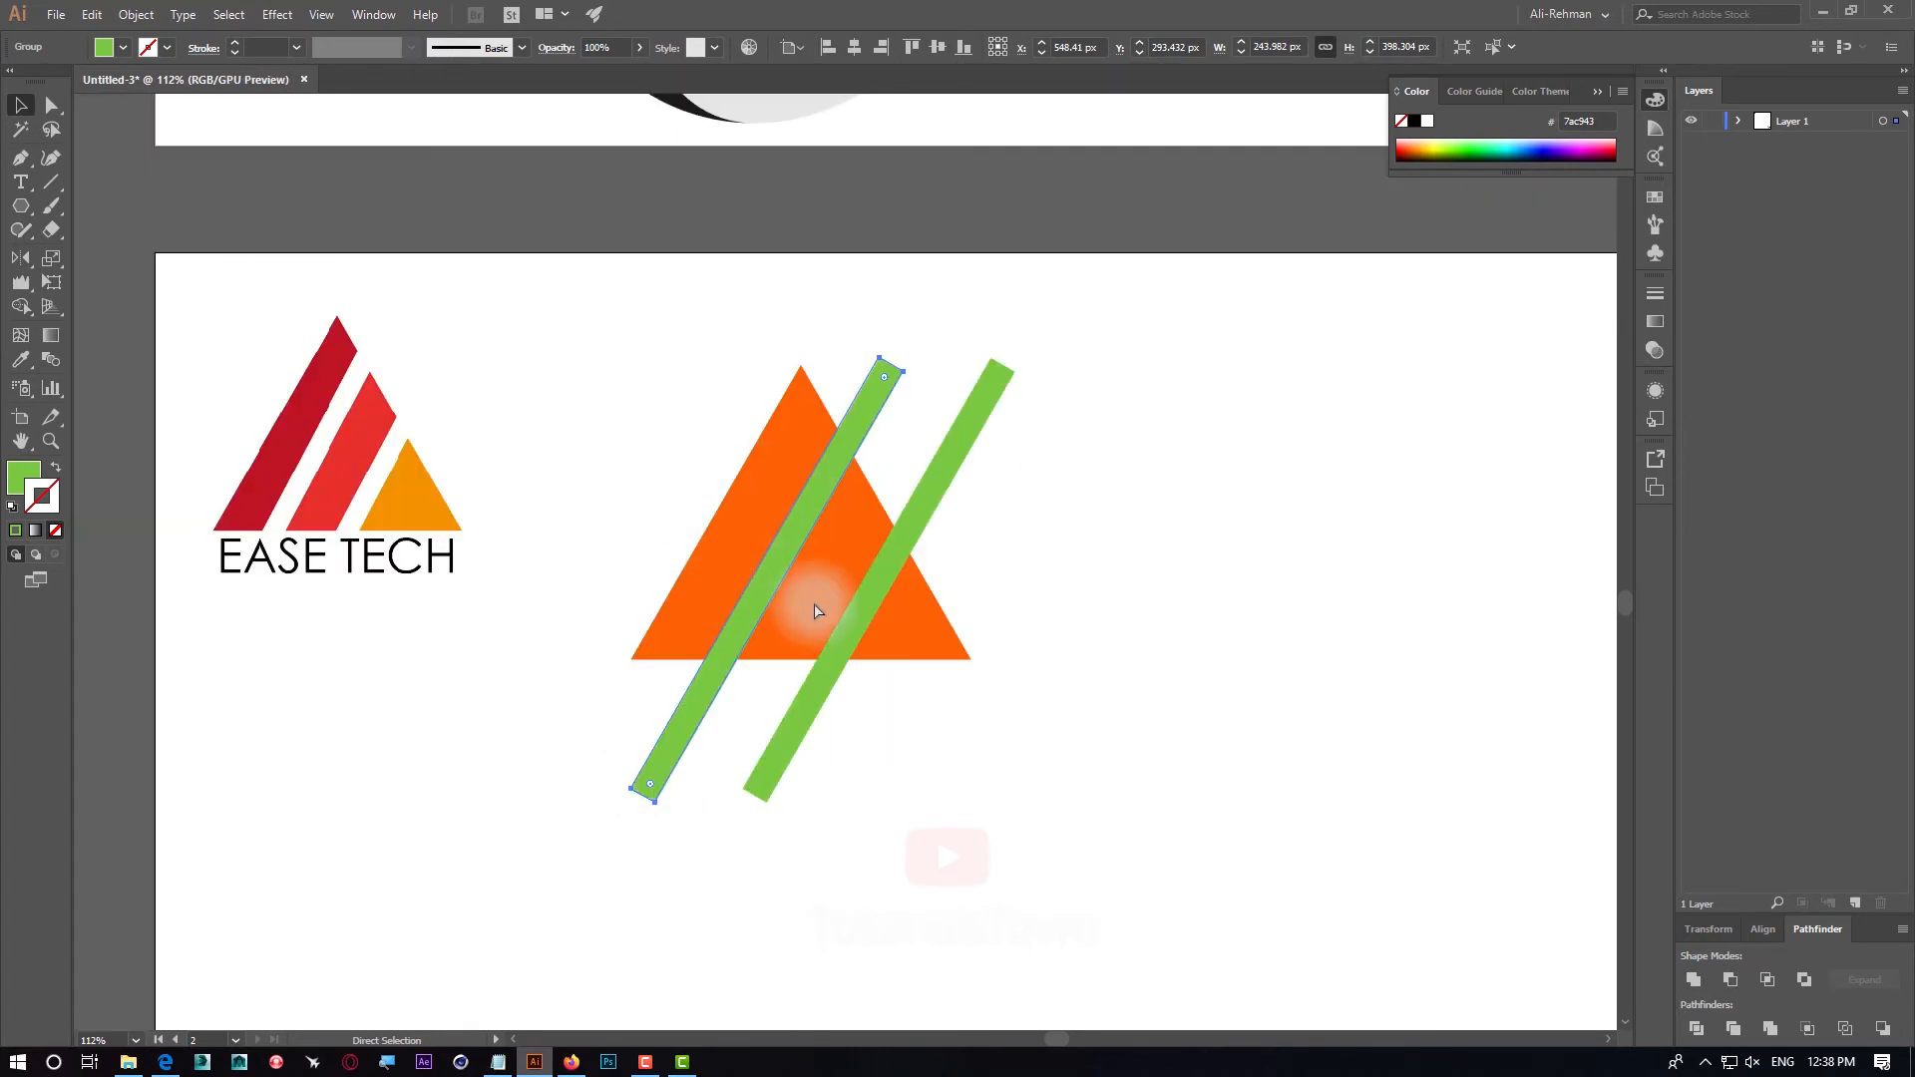
Select the triangle and the expanded green bar, and subtract the bar's end protruding above the triangle with Shape Builder
left_click_drag(694, 477, 792, 569)
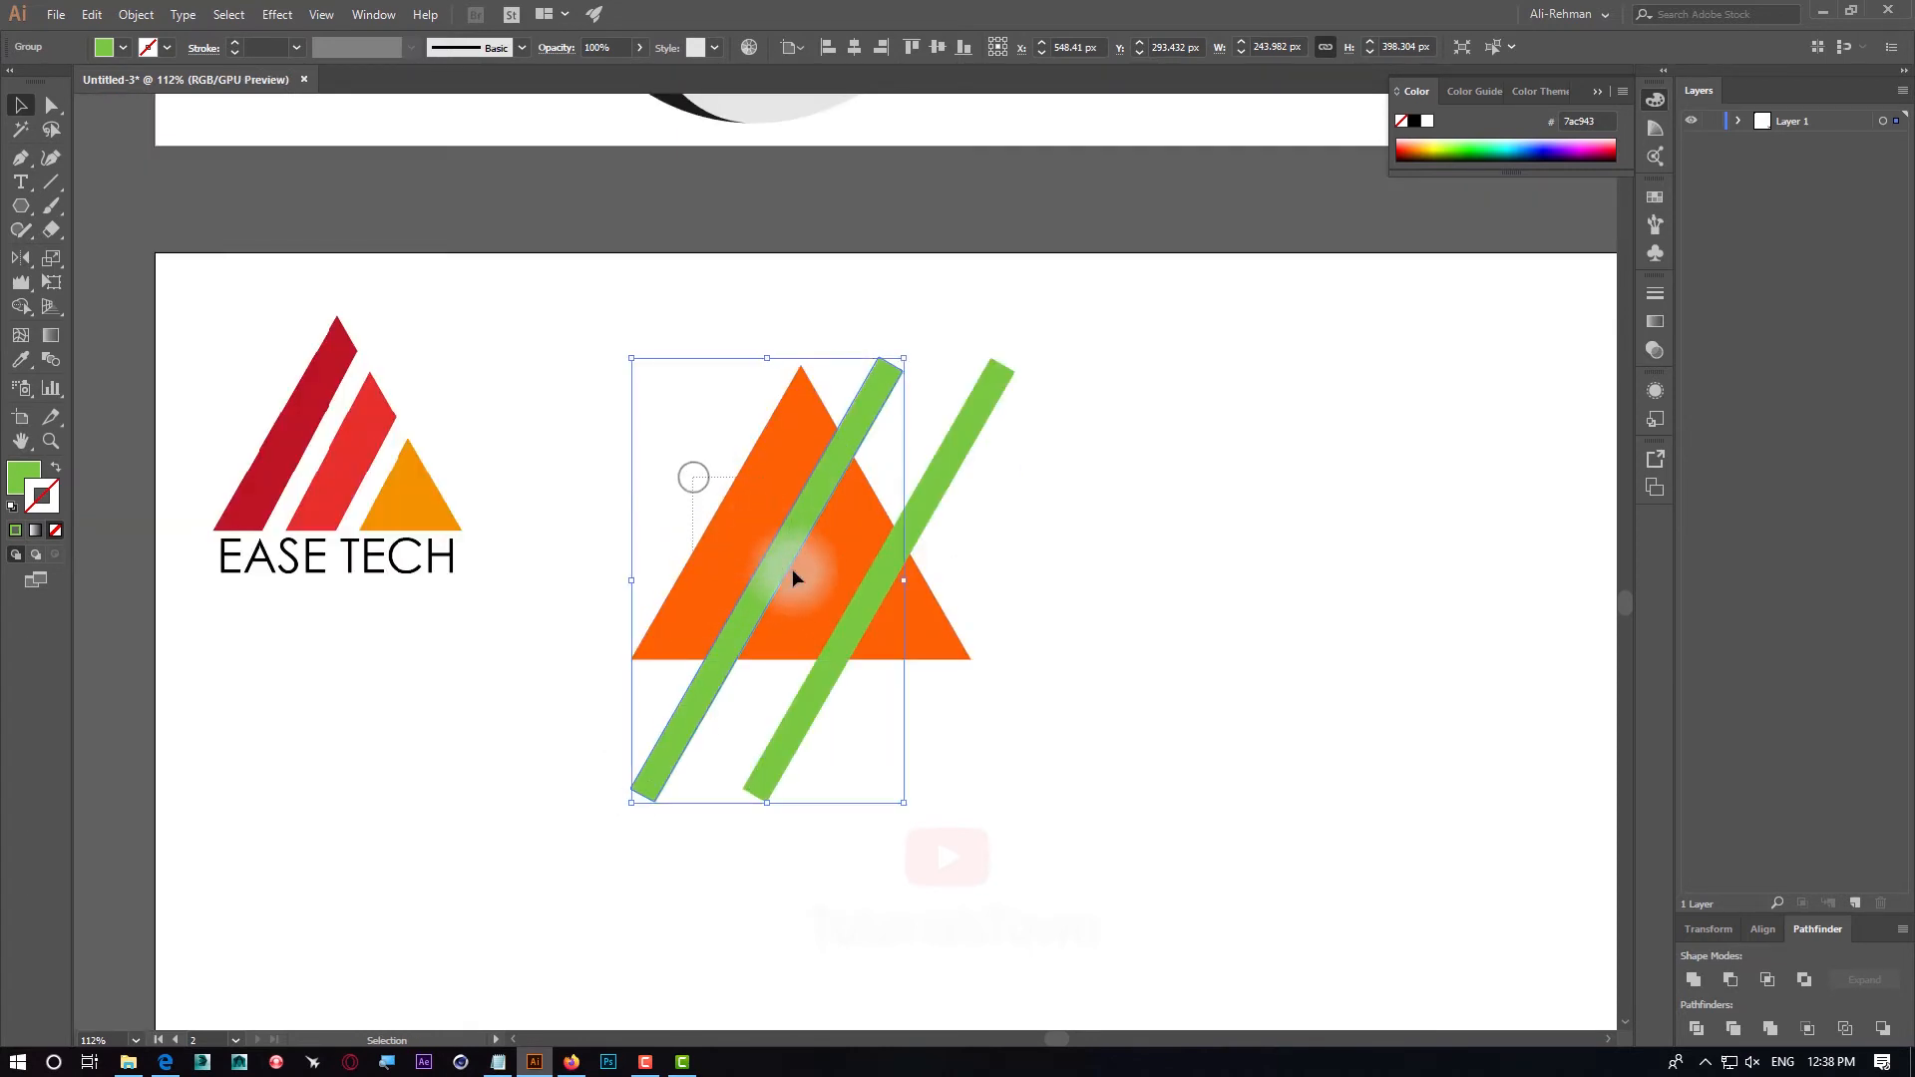
left_click(21, 306)
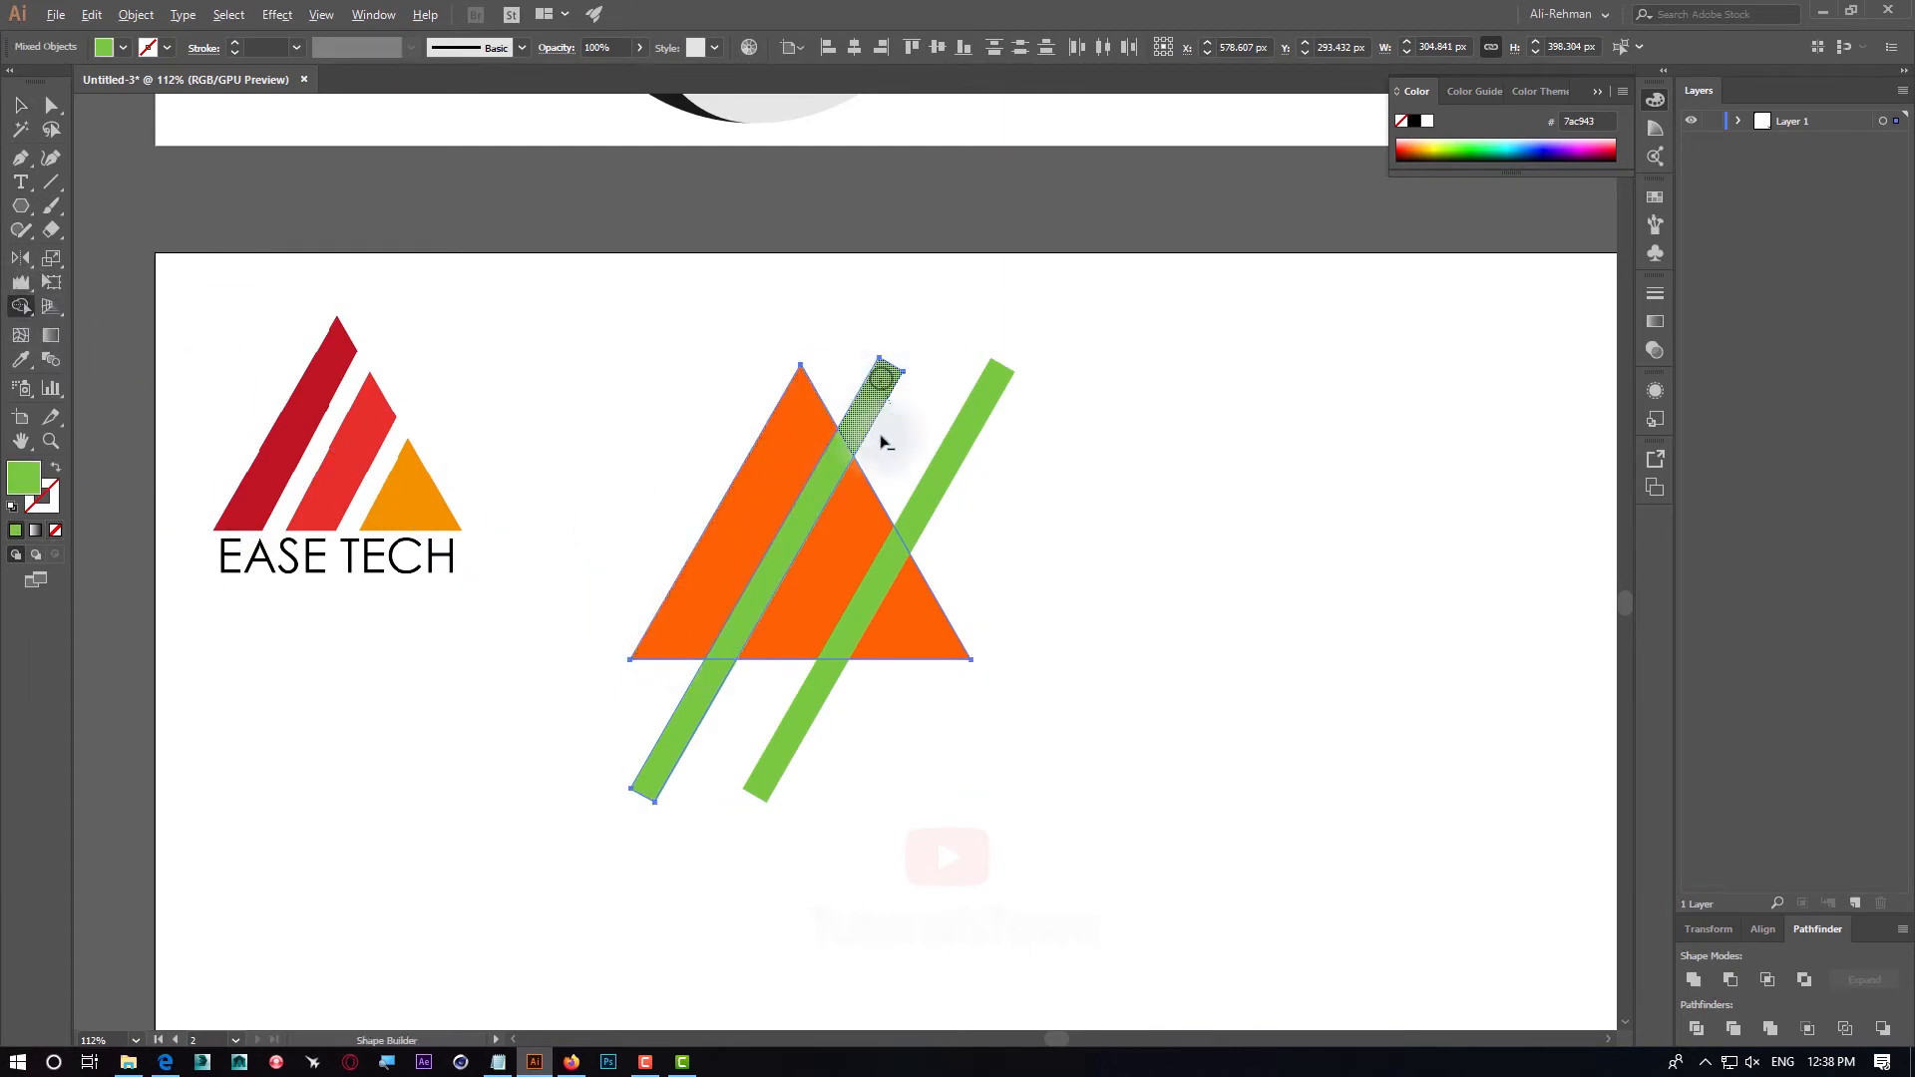
left_click(880, 384, "alt")
Try subtracting the expanded bar's parts inside and below the triangle one by one, and undo those removals
left_click(795, 535, "alt")
left_click(699, 701, "alt")
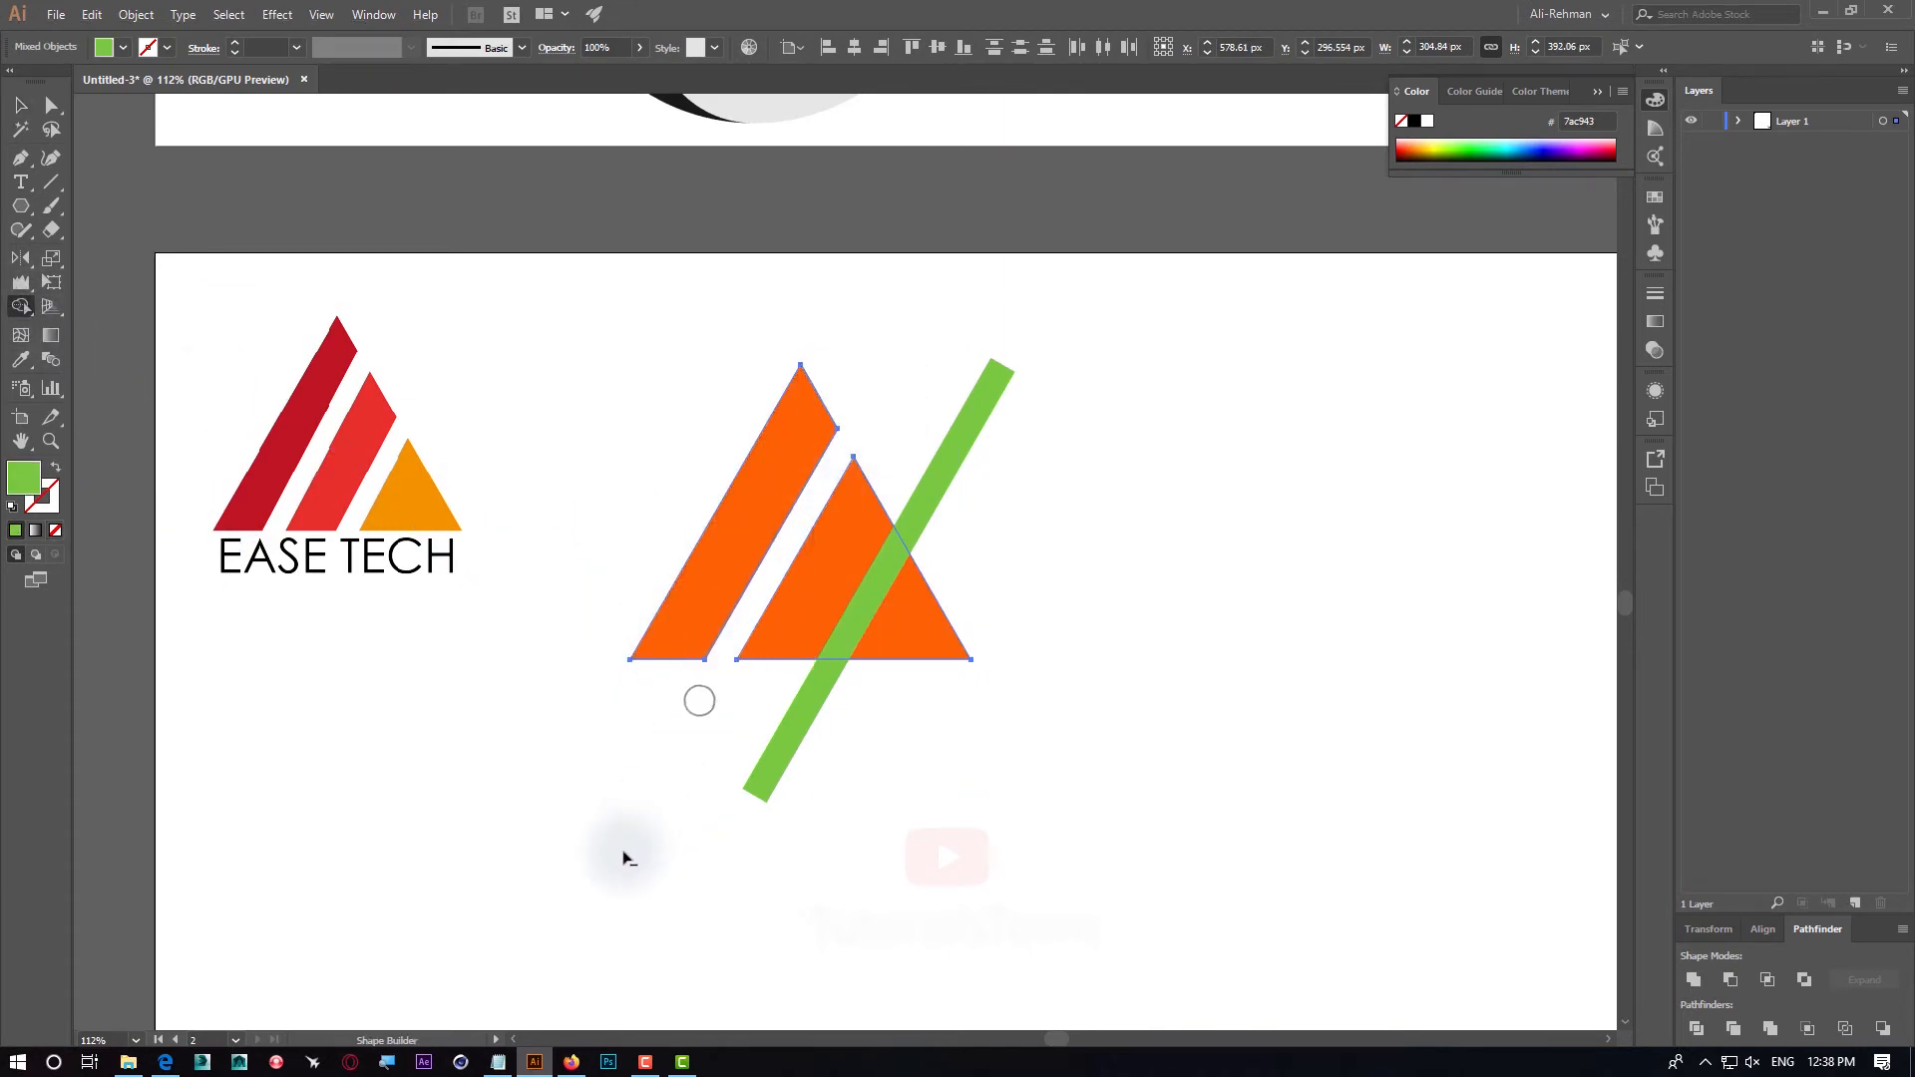
key("ctrl+z")
key("ctrl+z")
key("ctrl+z")
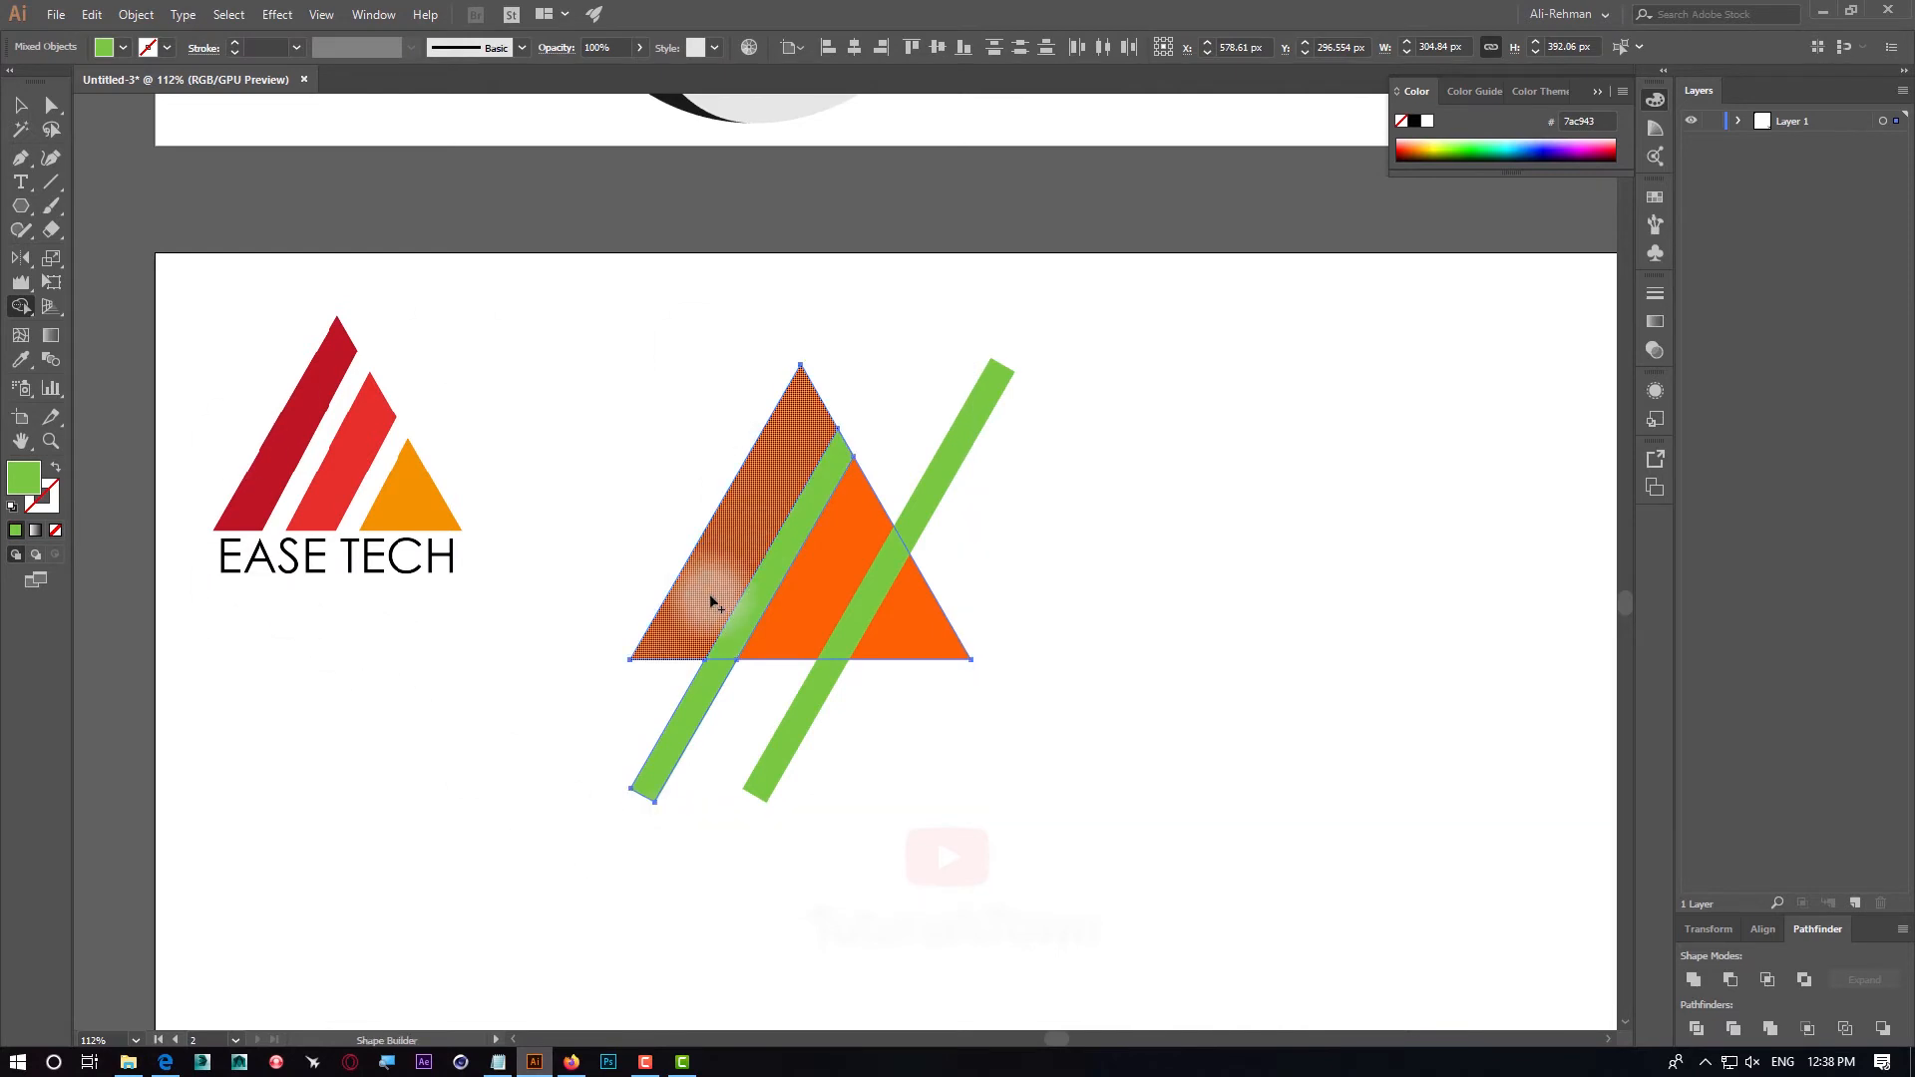
left_click(51, 183)
left_click_drag(704, 315, 1157, 836)
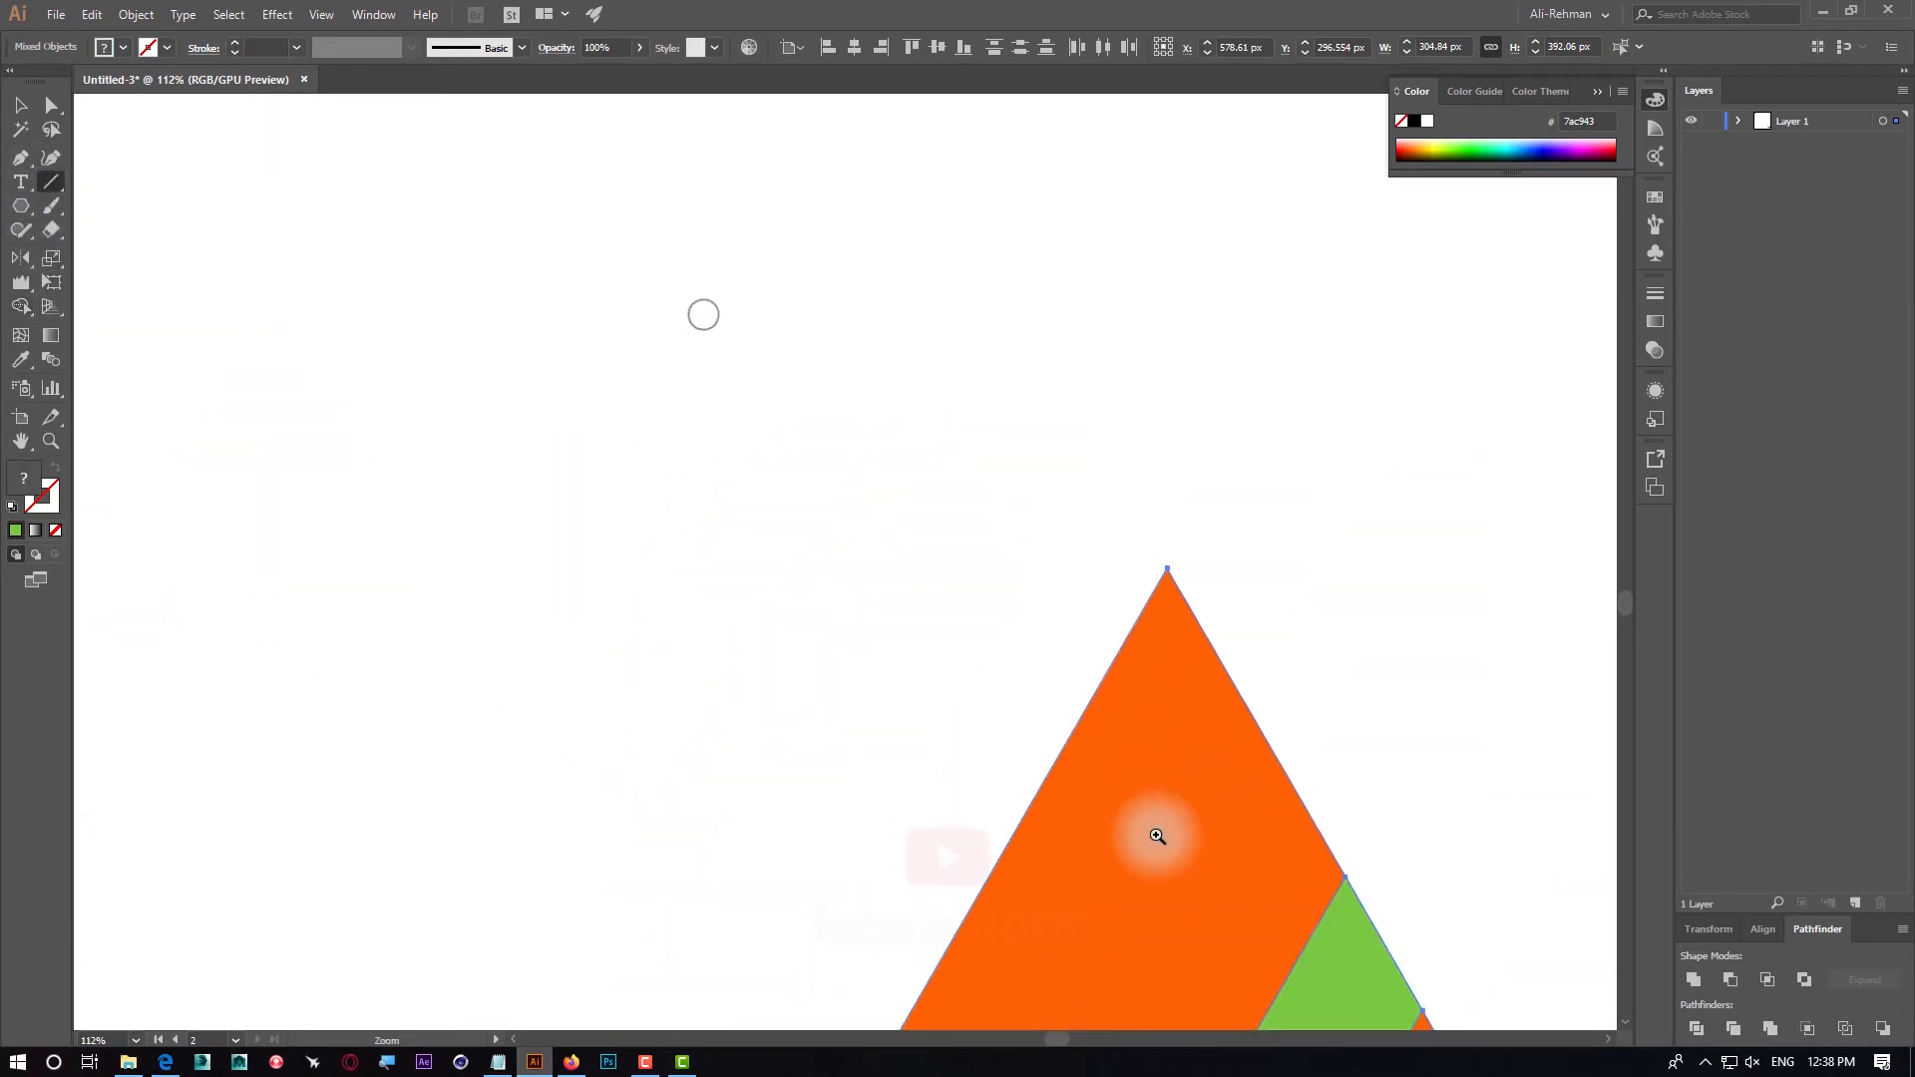
left_click_drag(984, 761, 889, 132)
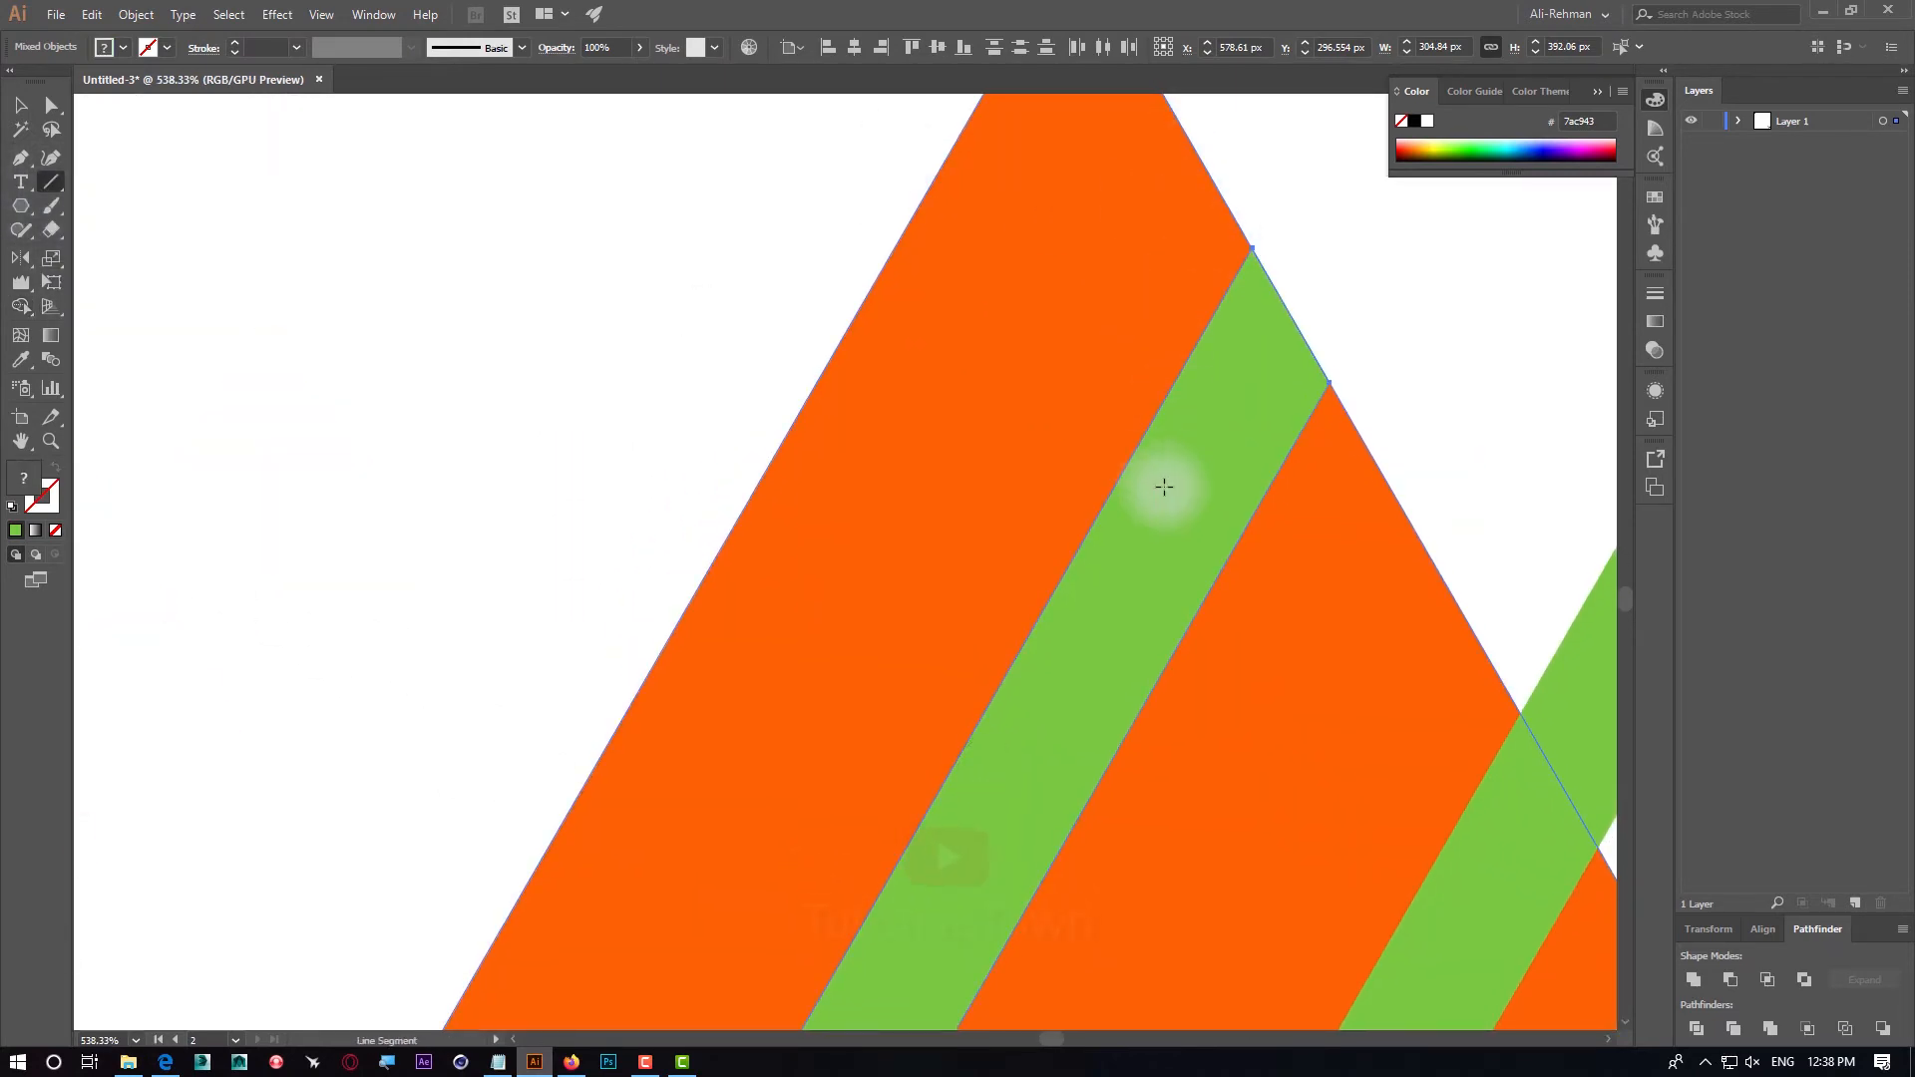
key("ctrl+minus")
key("ctrl+minus")
key("ctrl+minus")
key("ctrl+minus")
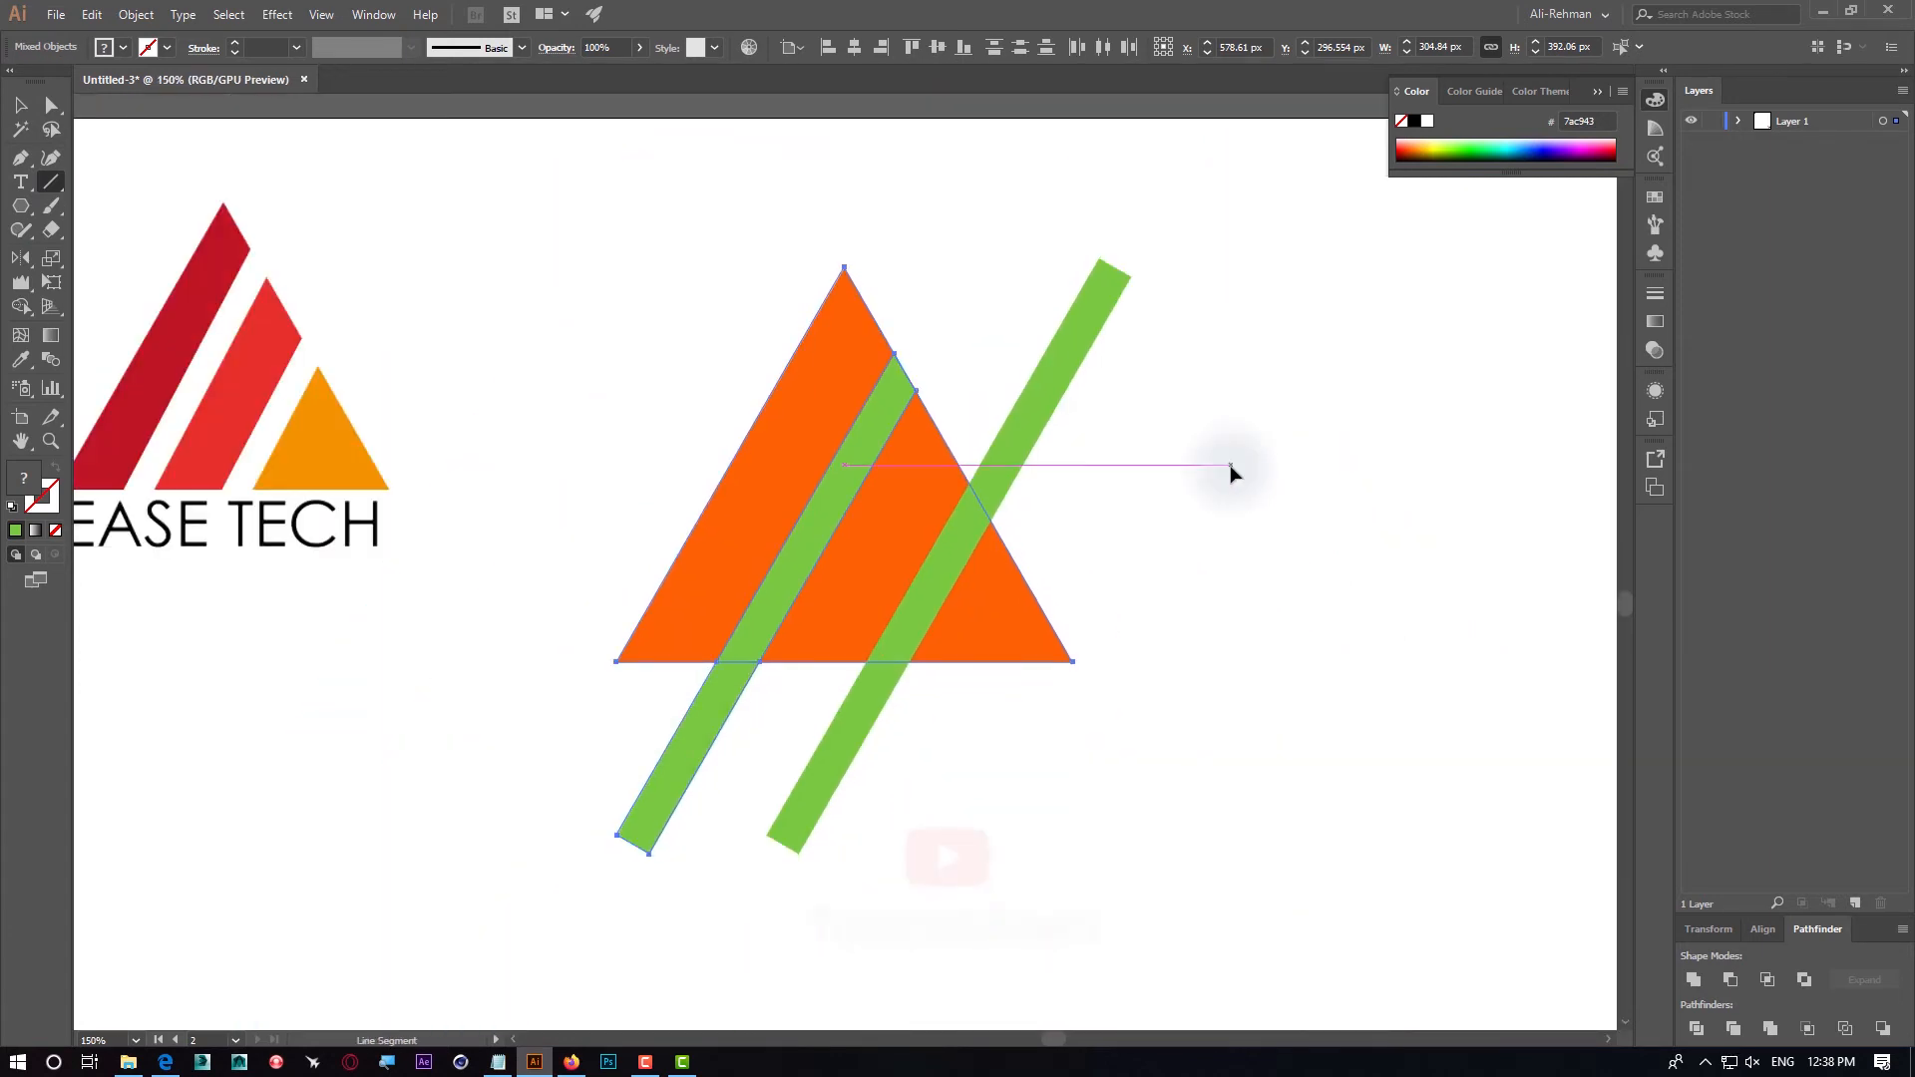
Subtract the rest of the expanded green bar inside and below the triangle with Shape Builder, and select the remaining green line
left_click(19, 311)
left_click_drag(843, 444, 933, 342)
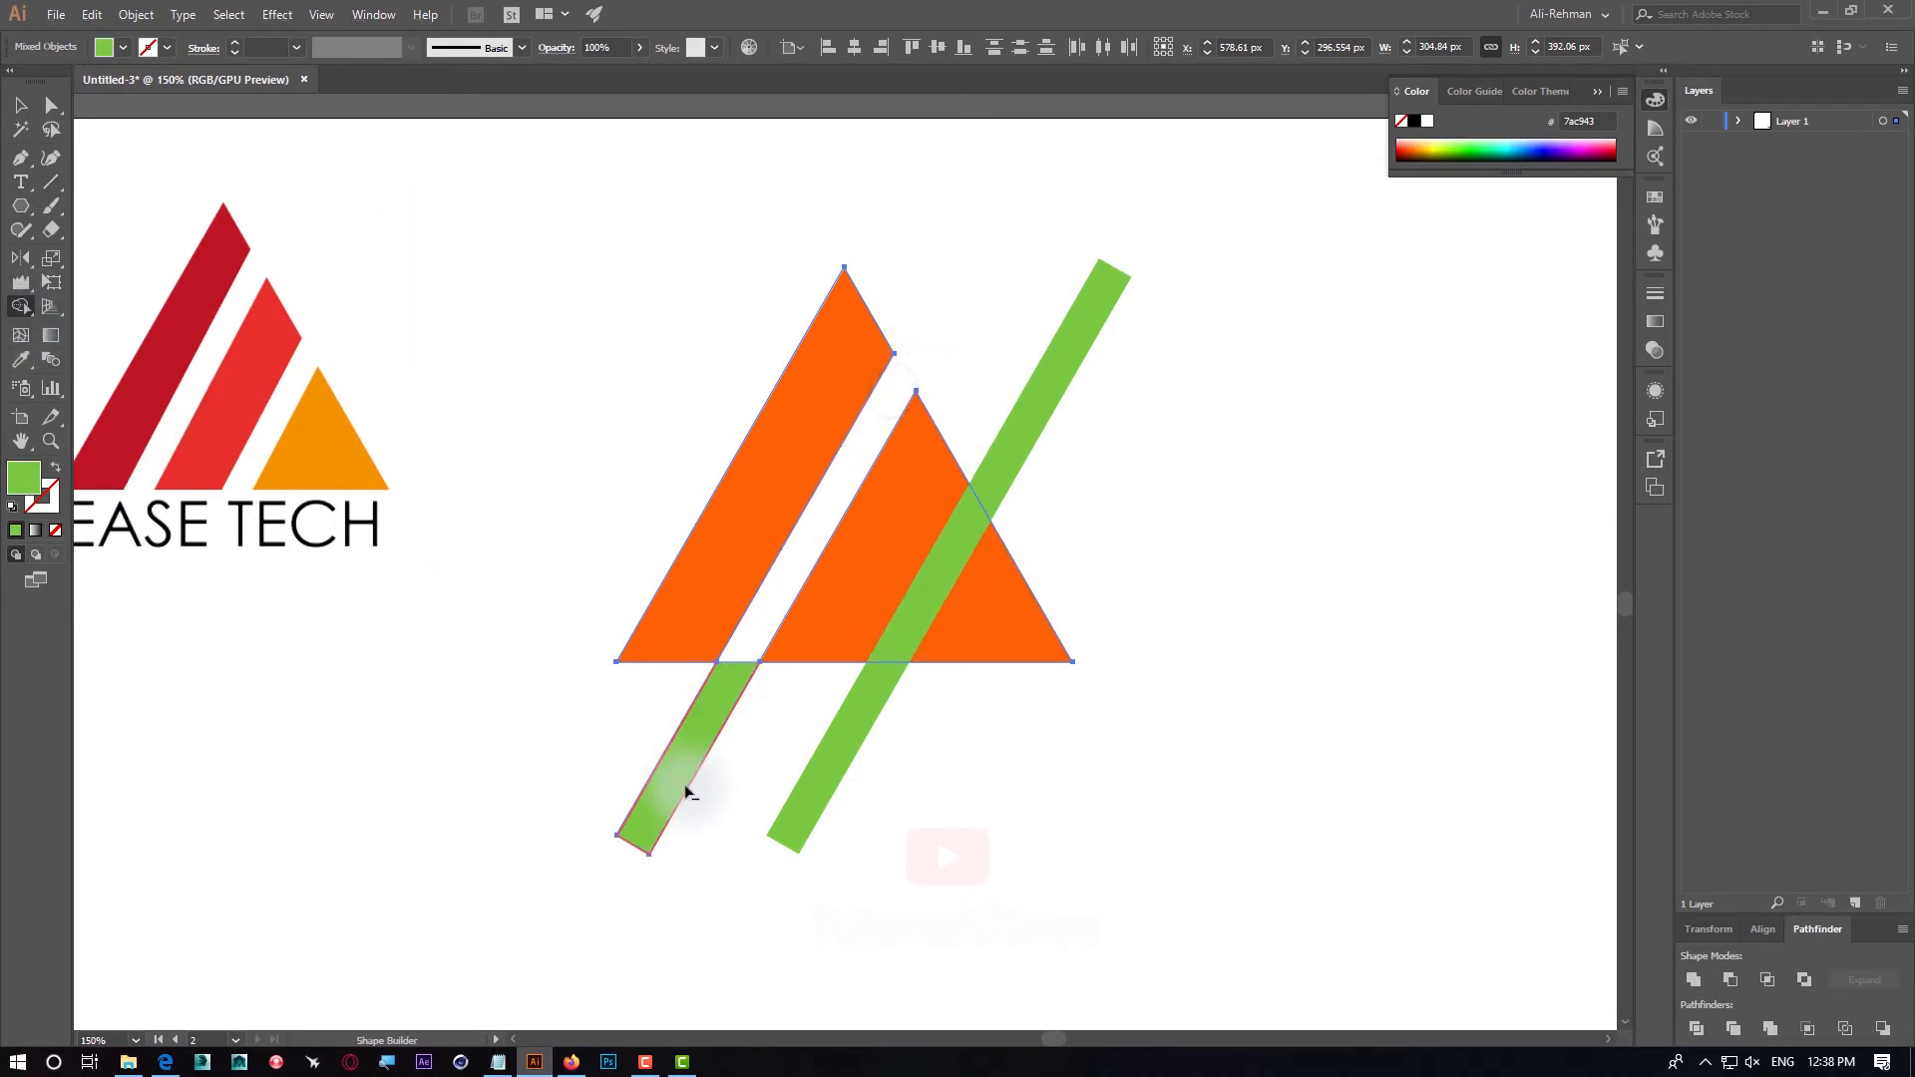
left_click(713, 780, "alt")
left_click(20, 103)
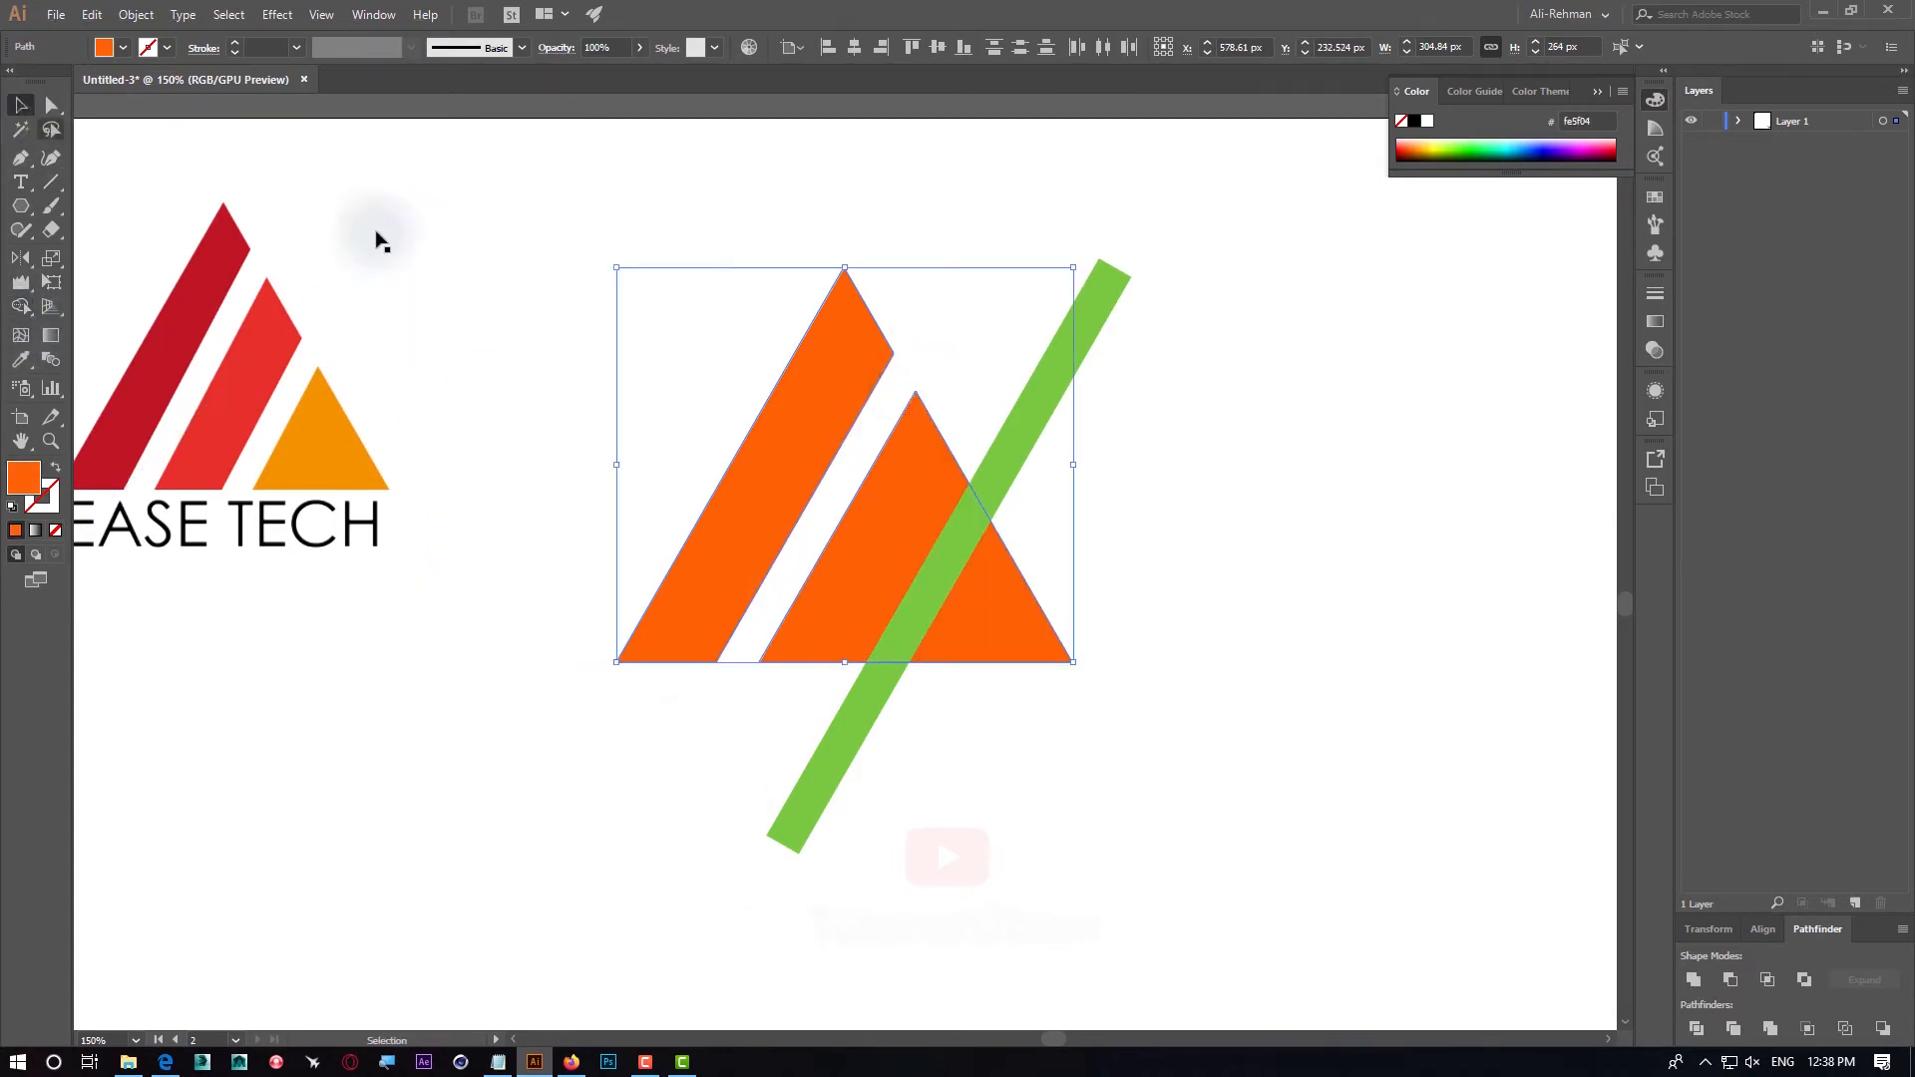
left_click(649, 234)
left_click_drag(1061, 659, 1019, 593)
left_click_drag(764, 676, 830, 725)
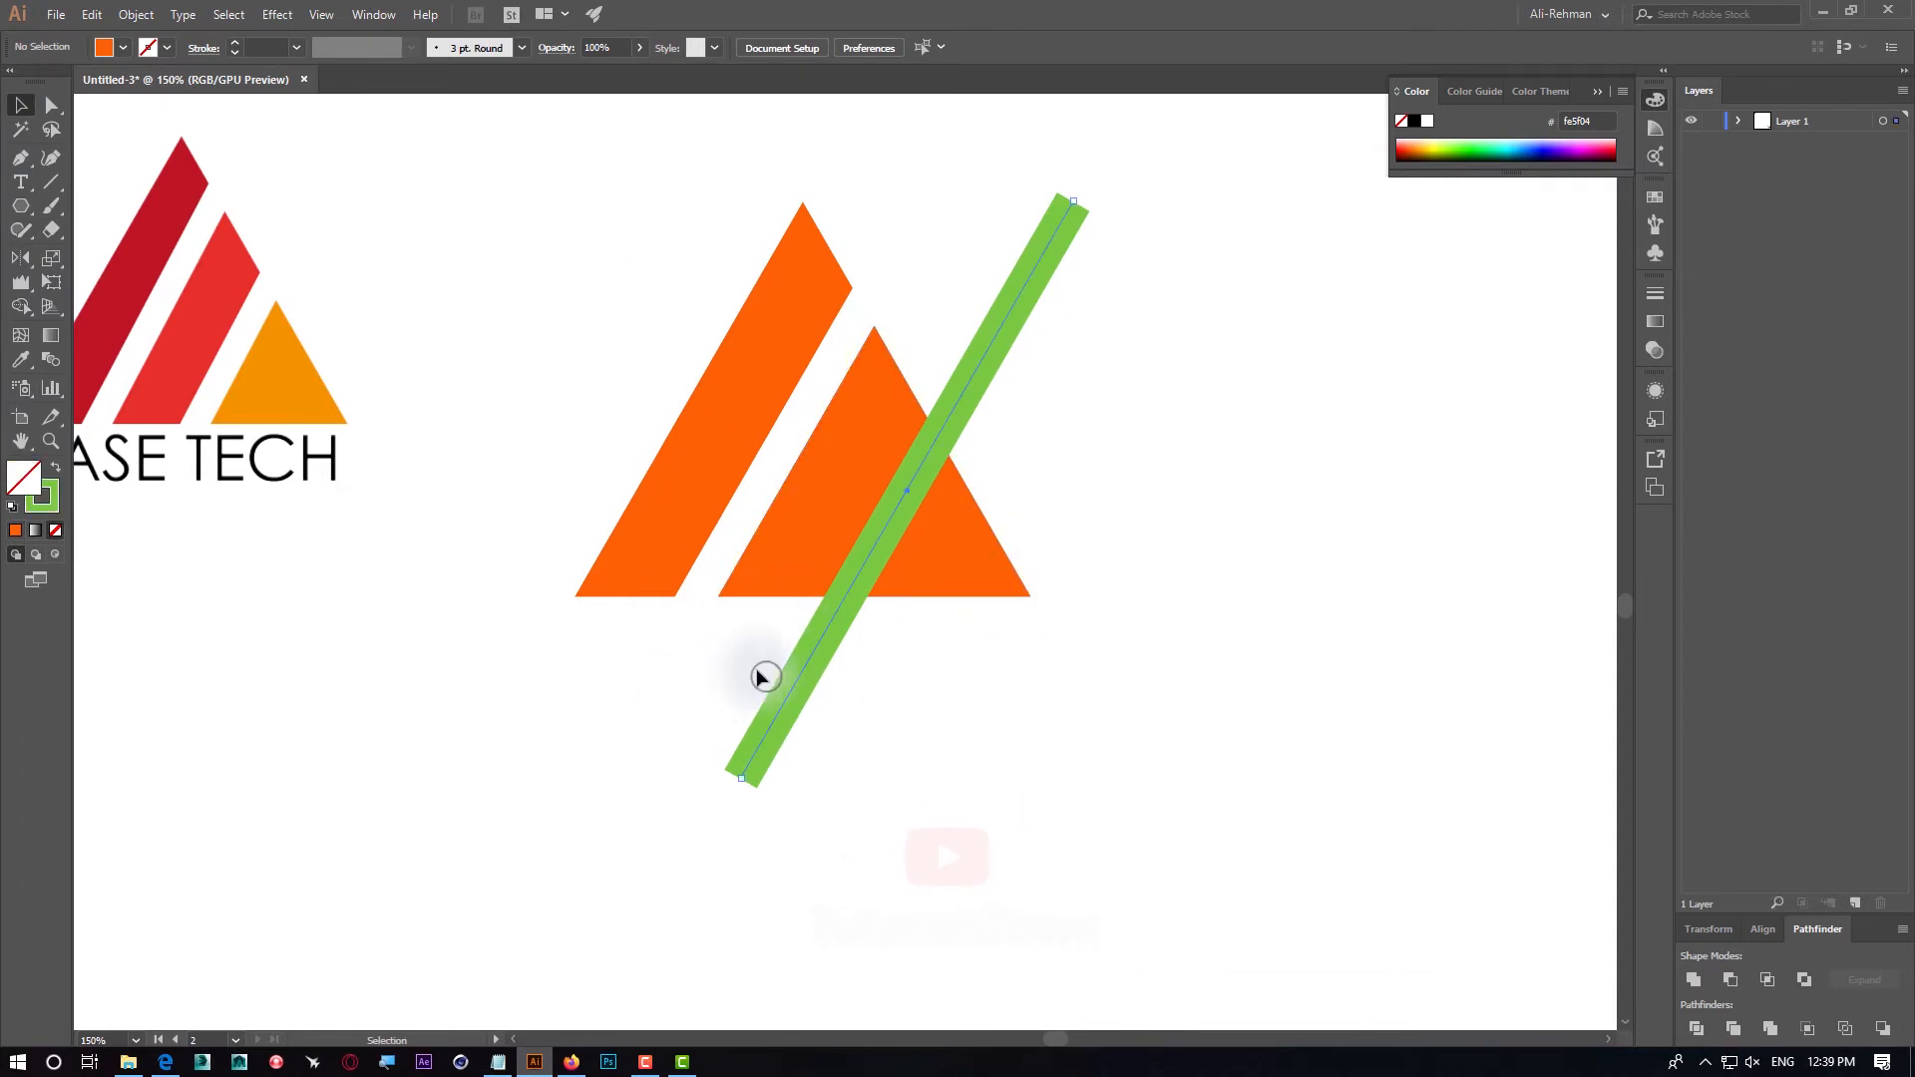
Switch to Notepad and review the note on converting lines to shapes, highlighting the word "Expand"
left_click(497, 1061)
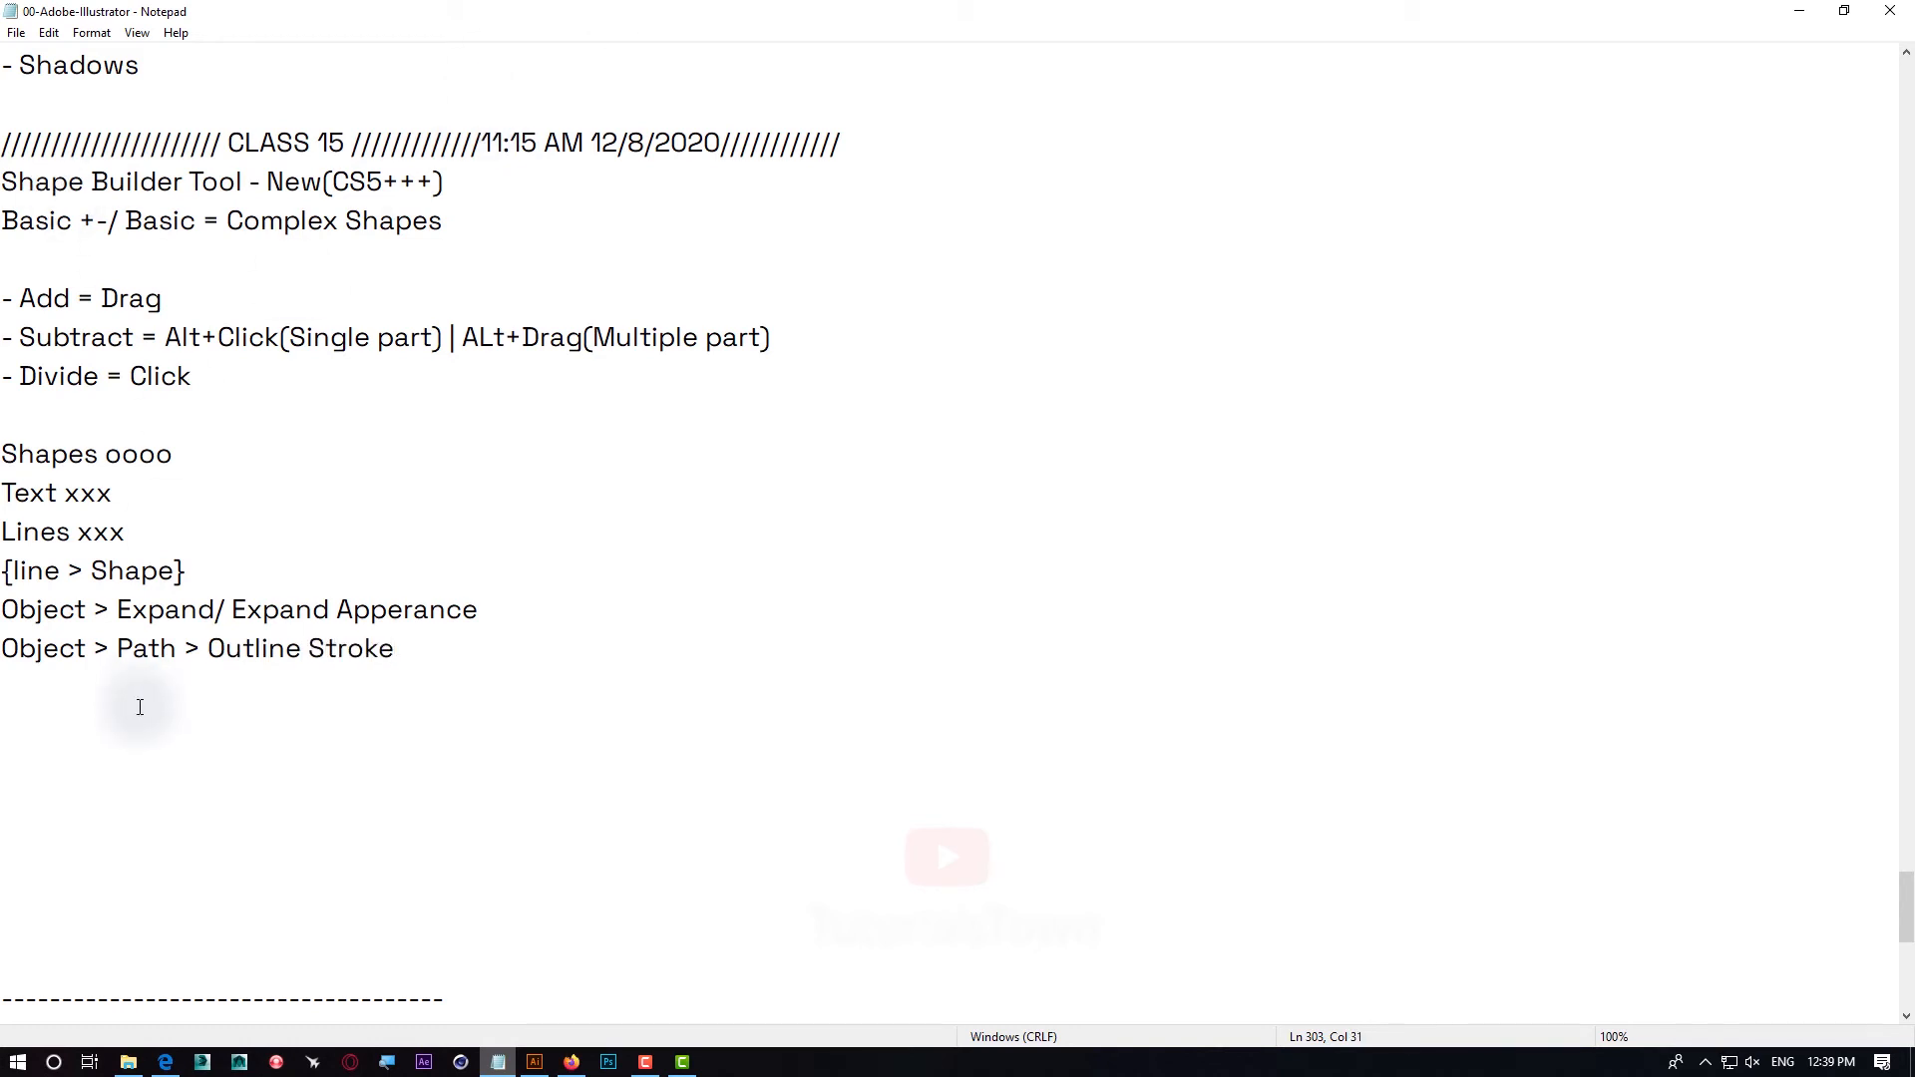
left_click_drag(4, 613, 487, 616)
left_click(130, 608)
double_click(129, 609)
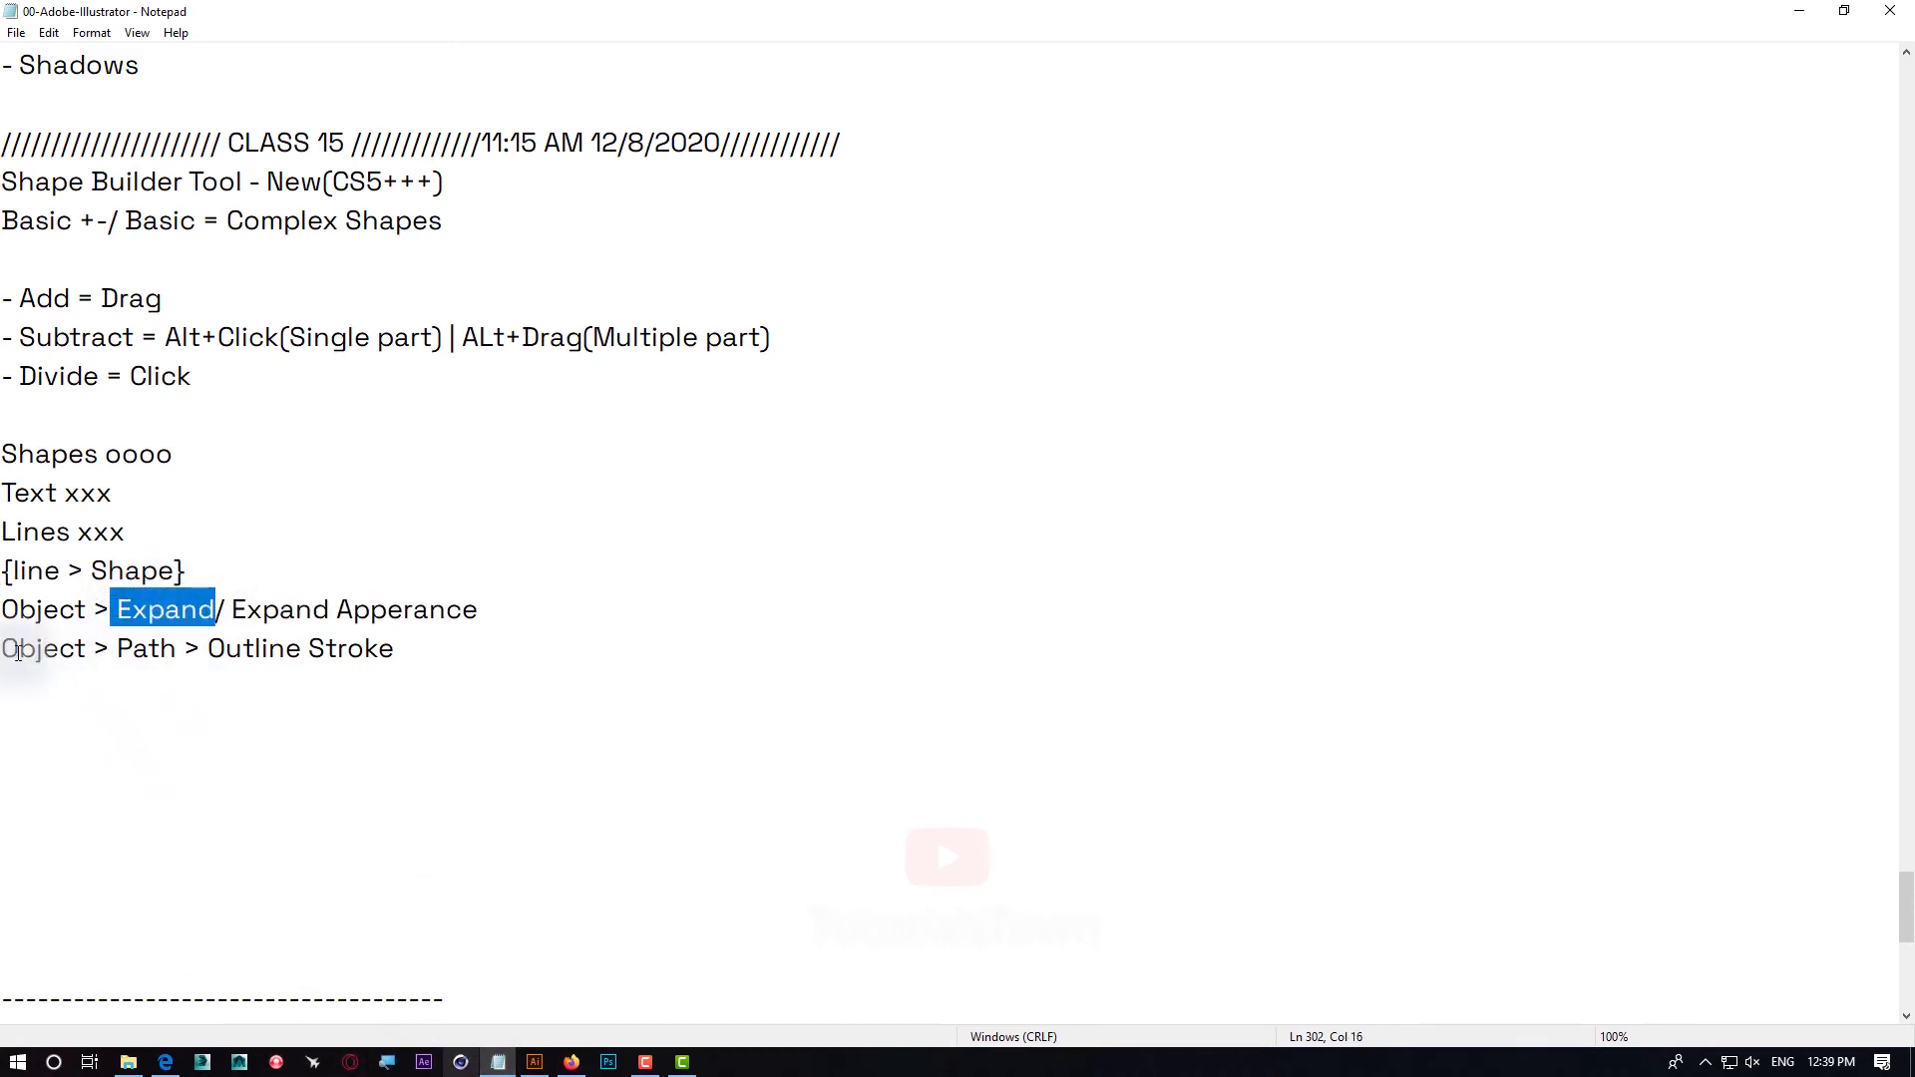
Highlight the Outline Stroke note, switch to Illustrator, and convert the remaining green line into a shape with Outline Stroke
left_click_drag(4, 651, 401, 651)
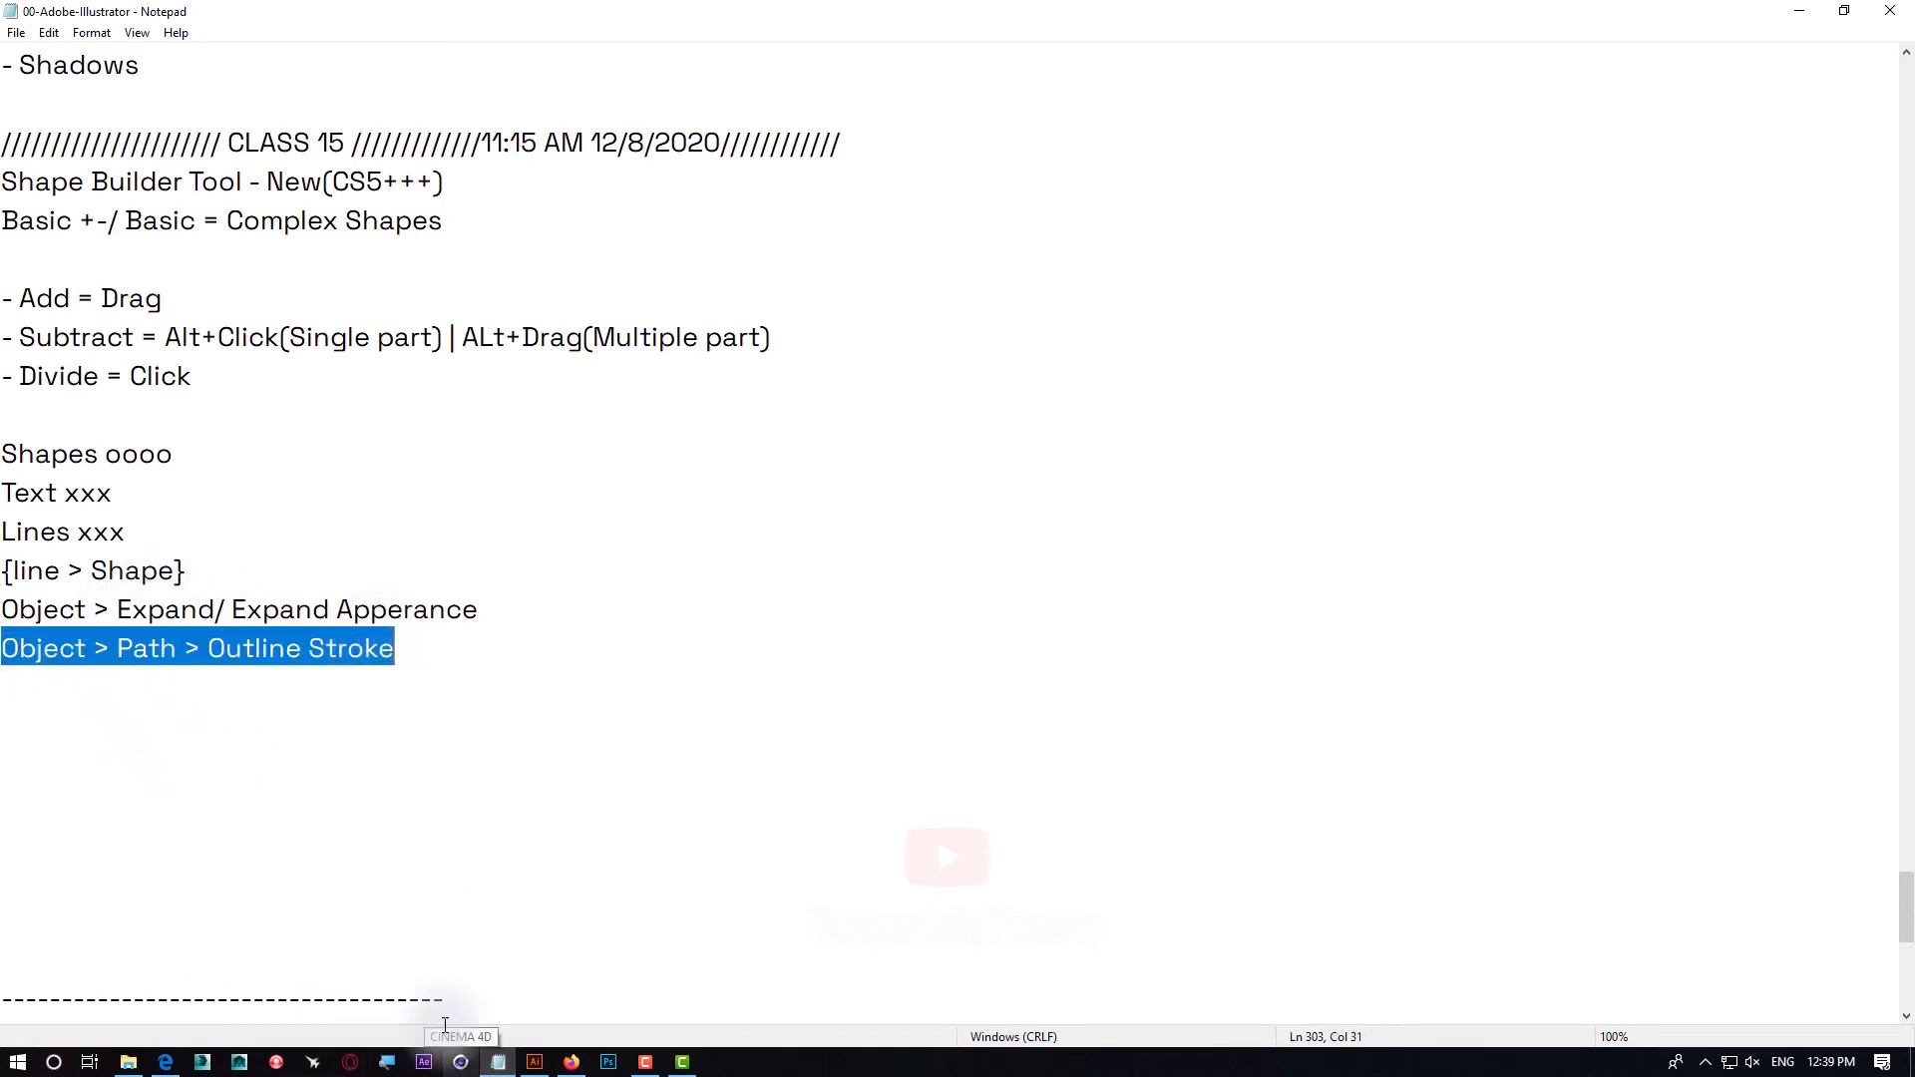
left_click(534, 1062)
left_click(136, 13)
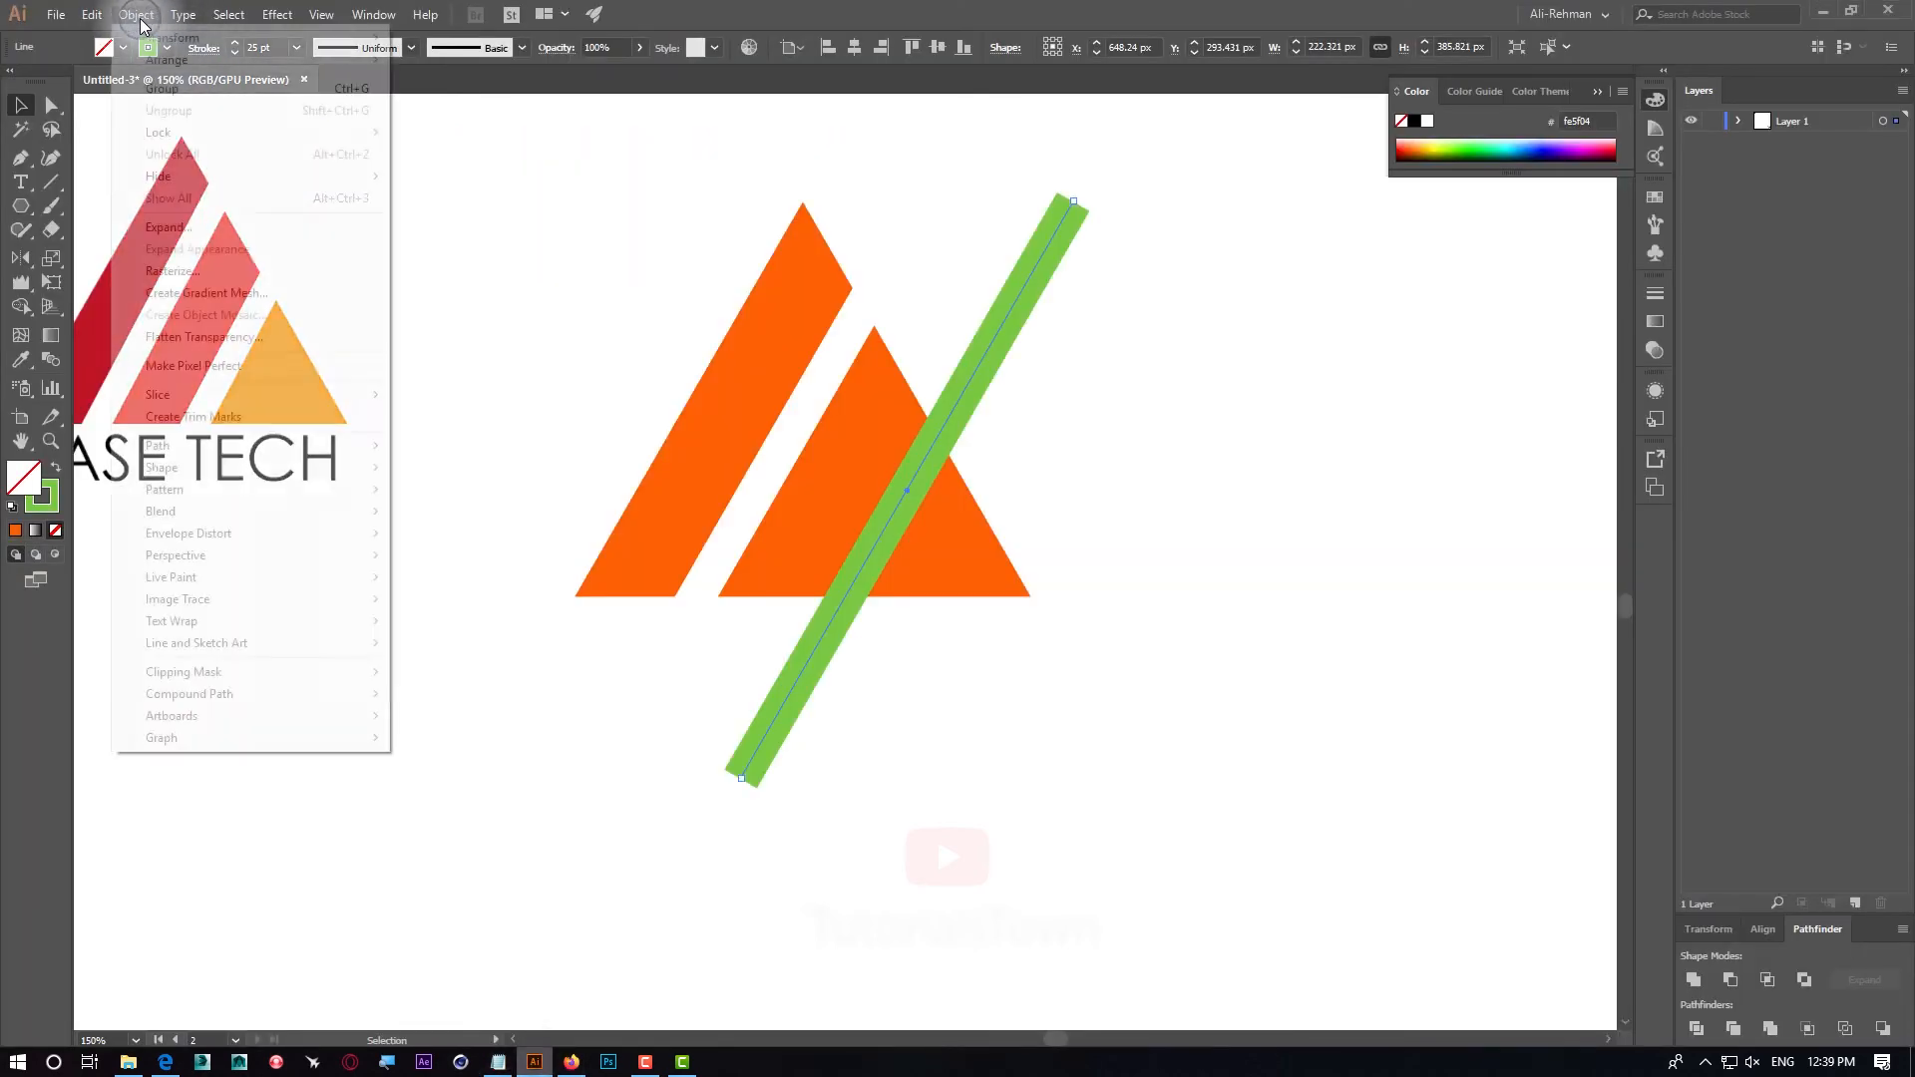
left_click(205, 440)
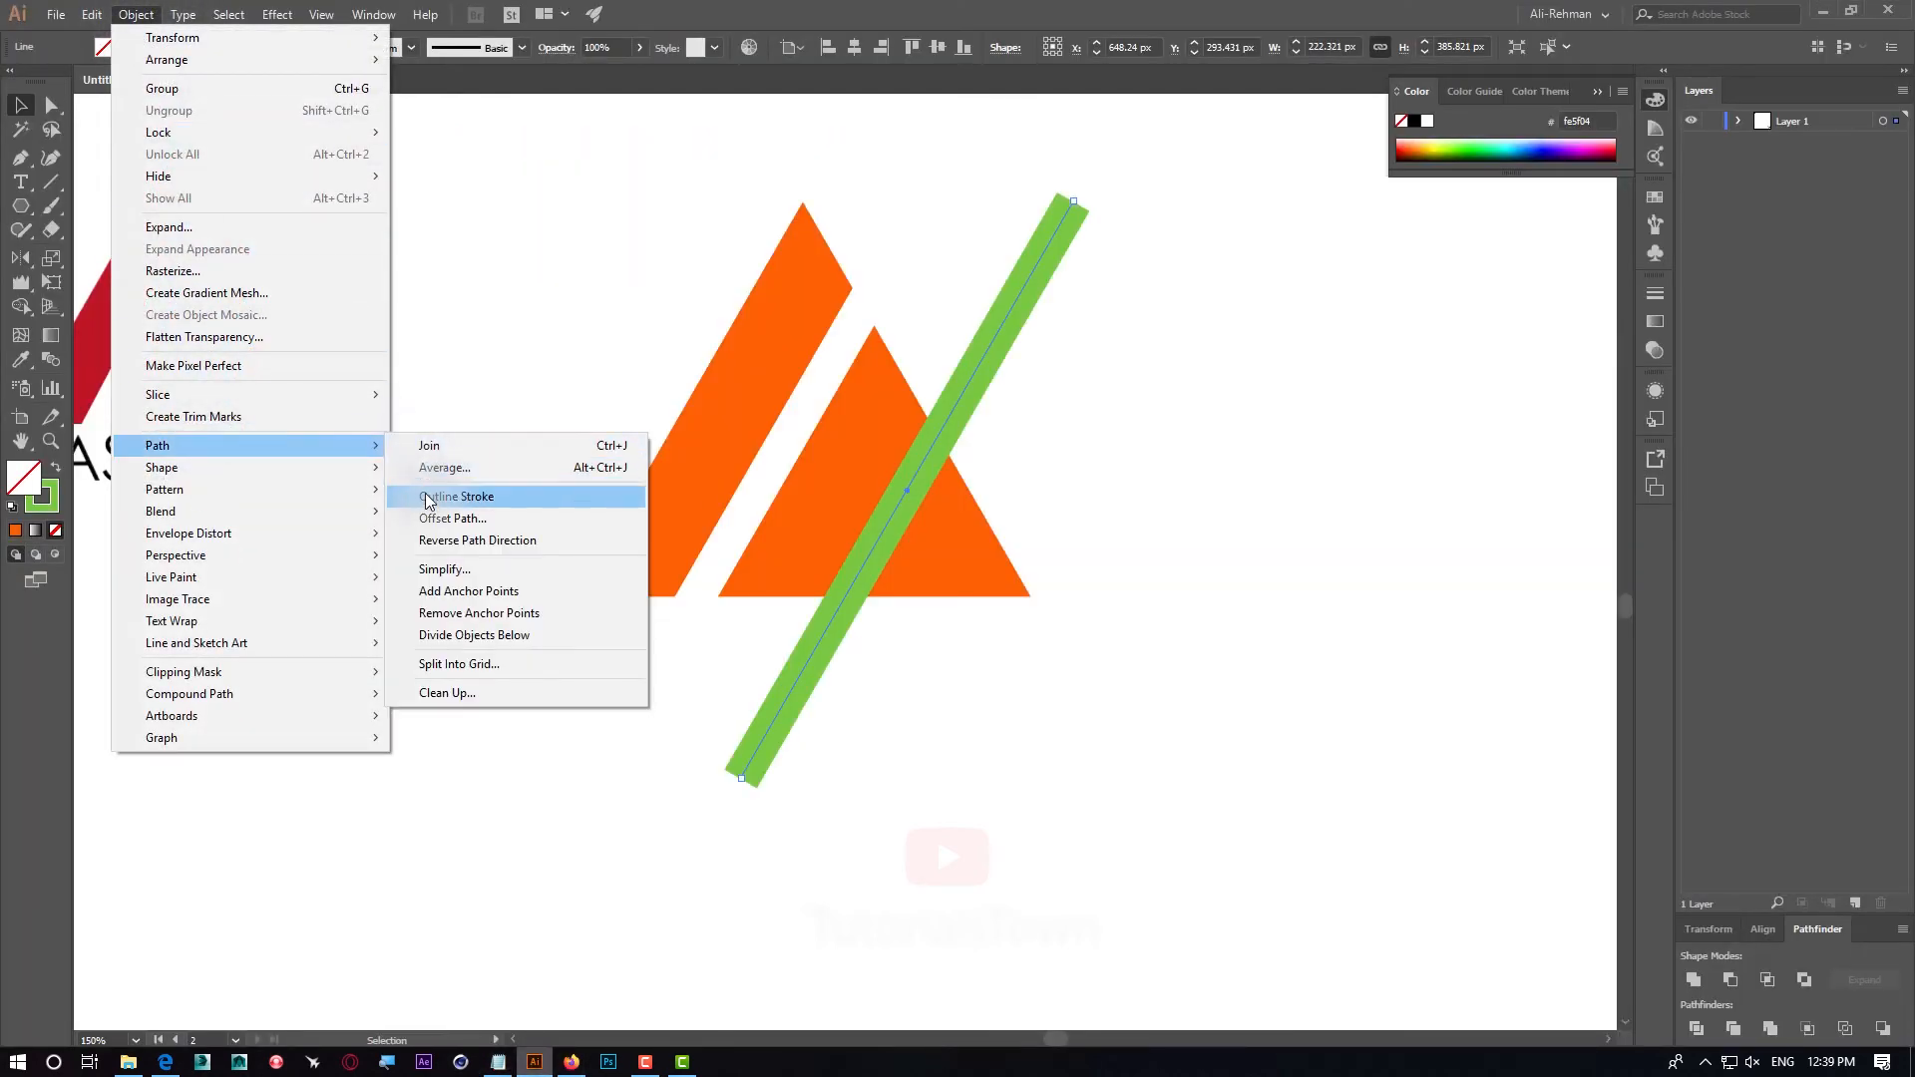
left_click(439, 504)
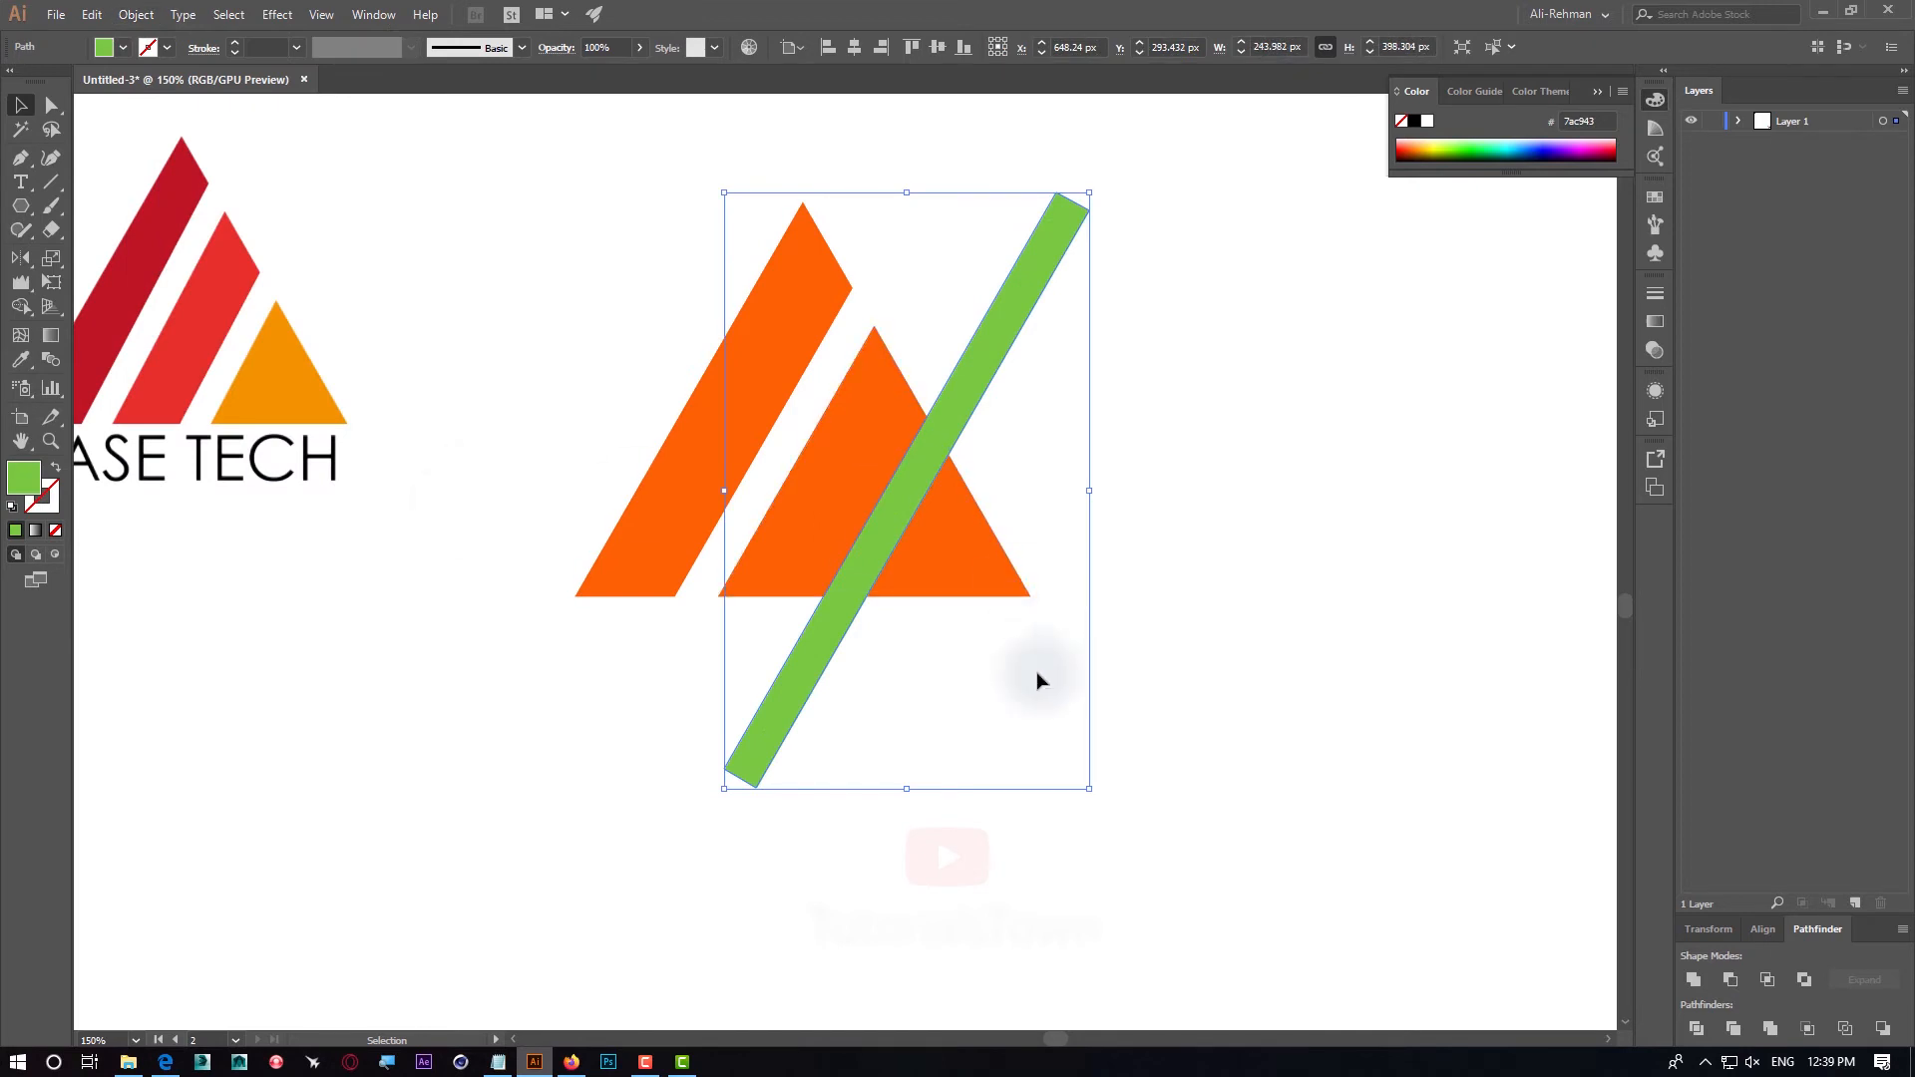
key("a")
key("ctrl+y")
key("ctrl+y")
key("v")
Select the orange pieces and the outlined green bar, and subtract the whole bar with Shape Builder
left_click_drag(1168, 377, 666, 650)
left_click(20, 307)
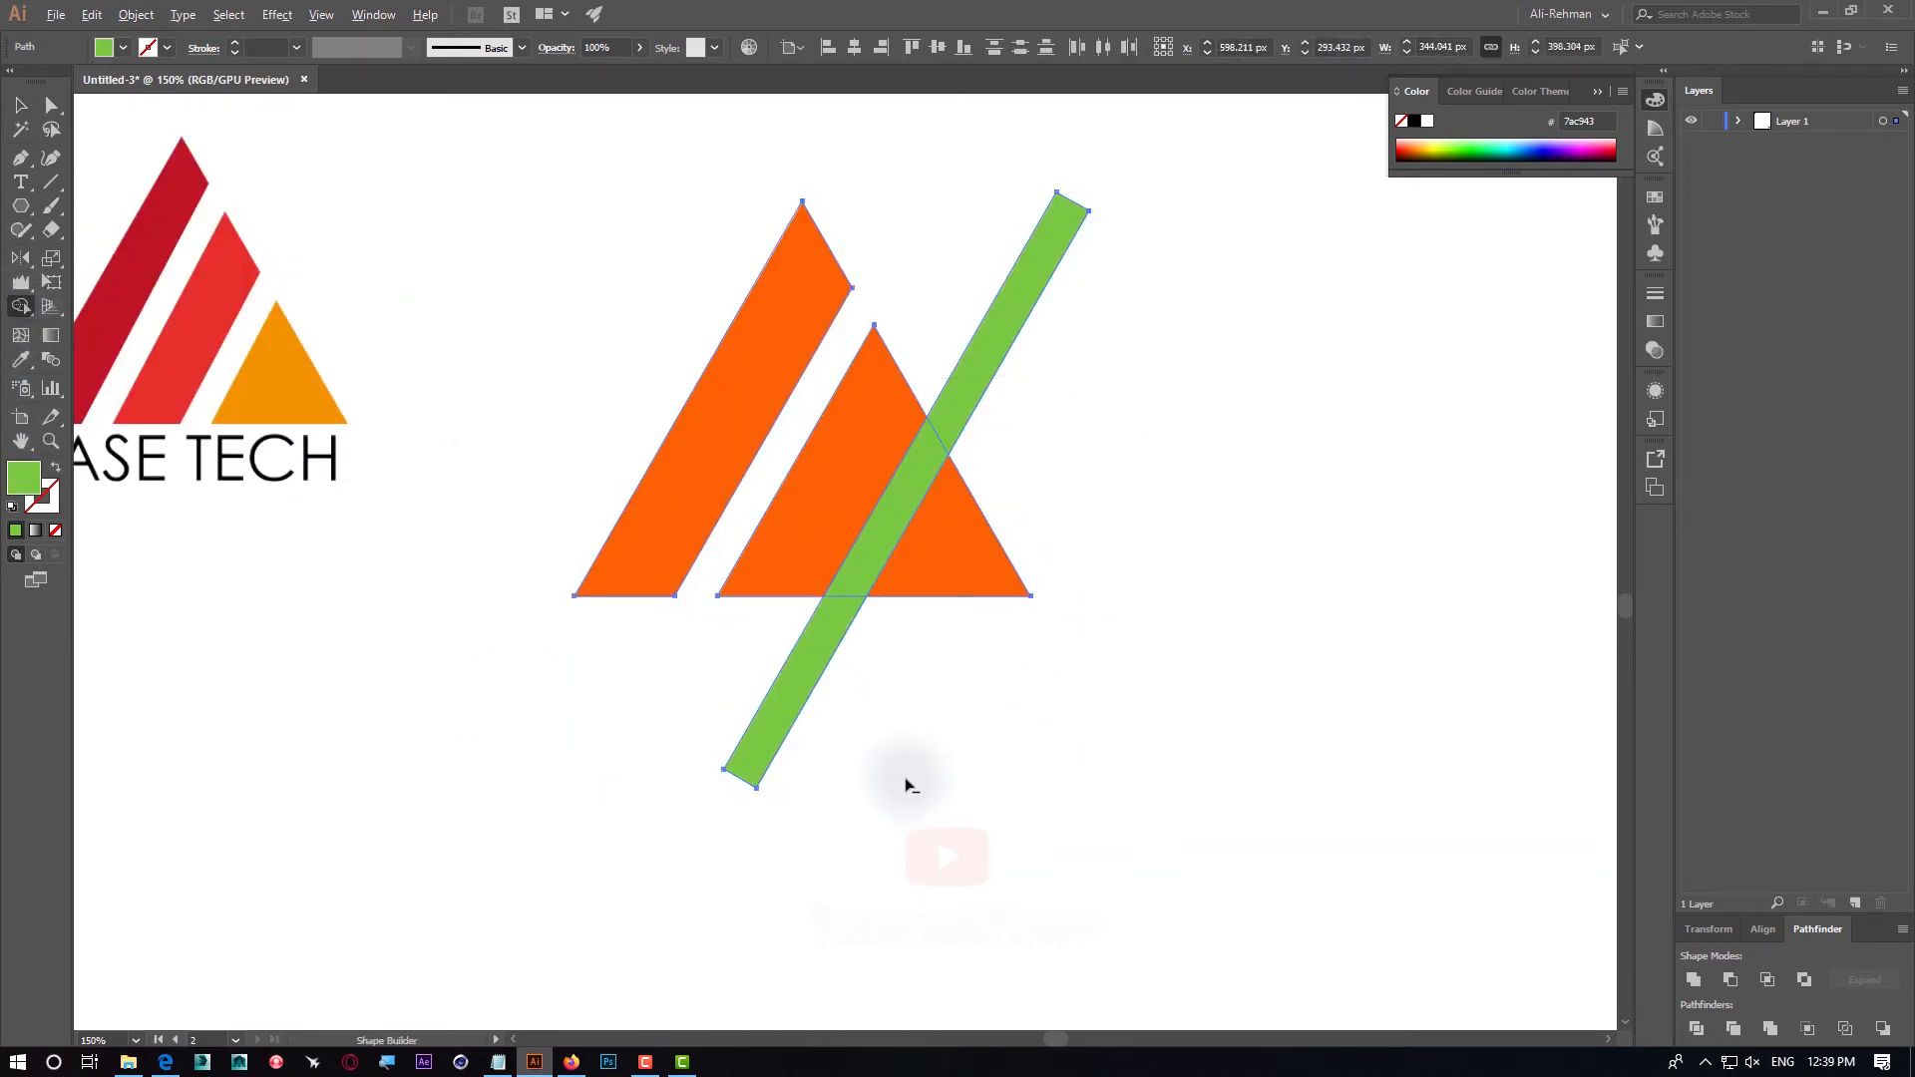
mouse_move(859, 558)
left_mouse_down()
mouse_move(919, 449)
mouse_move(1013, 478)
left_mouse_up()
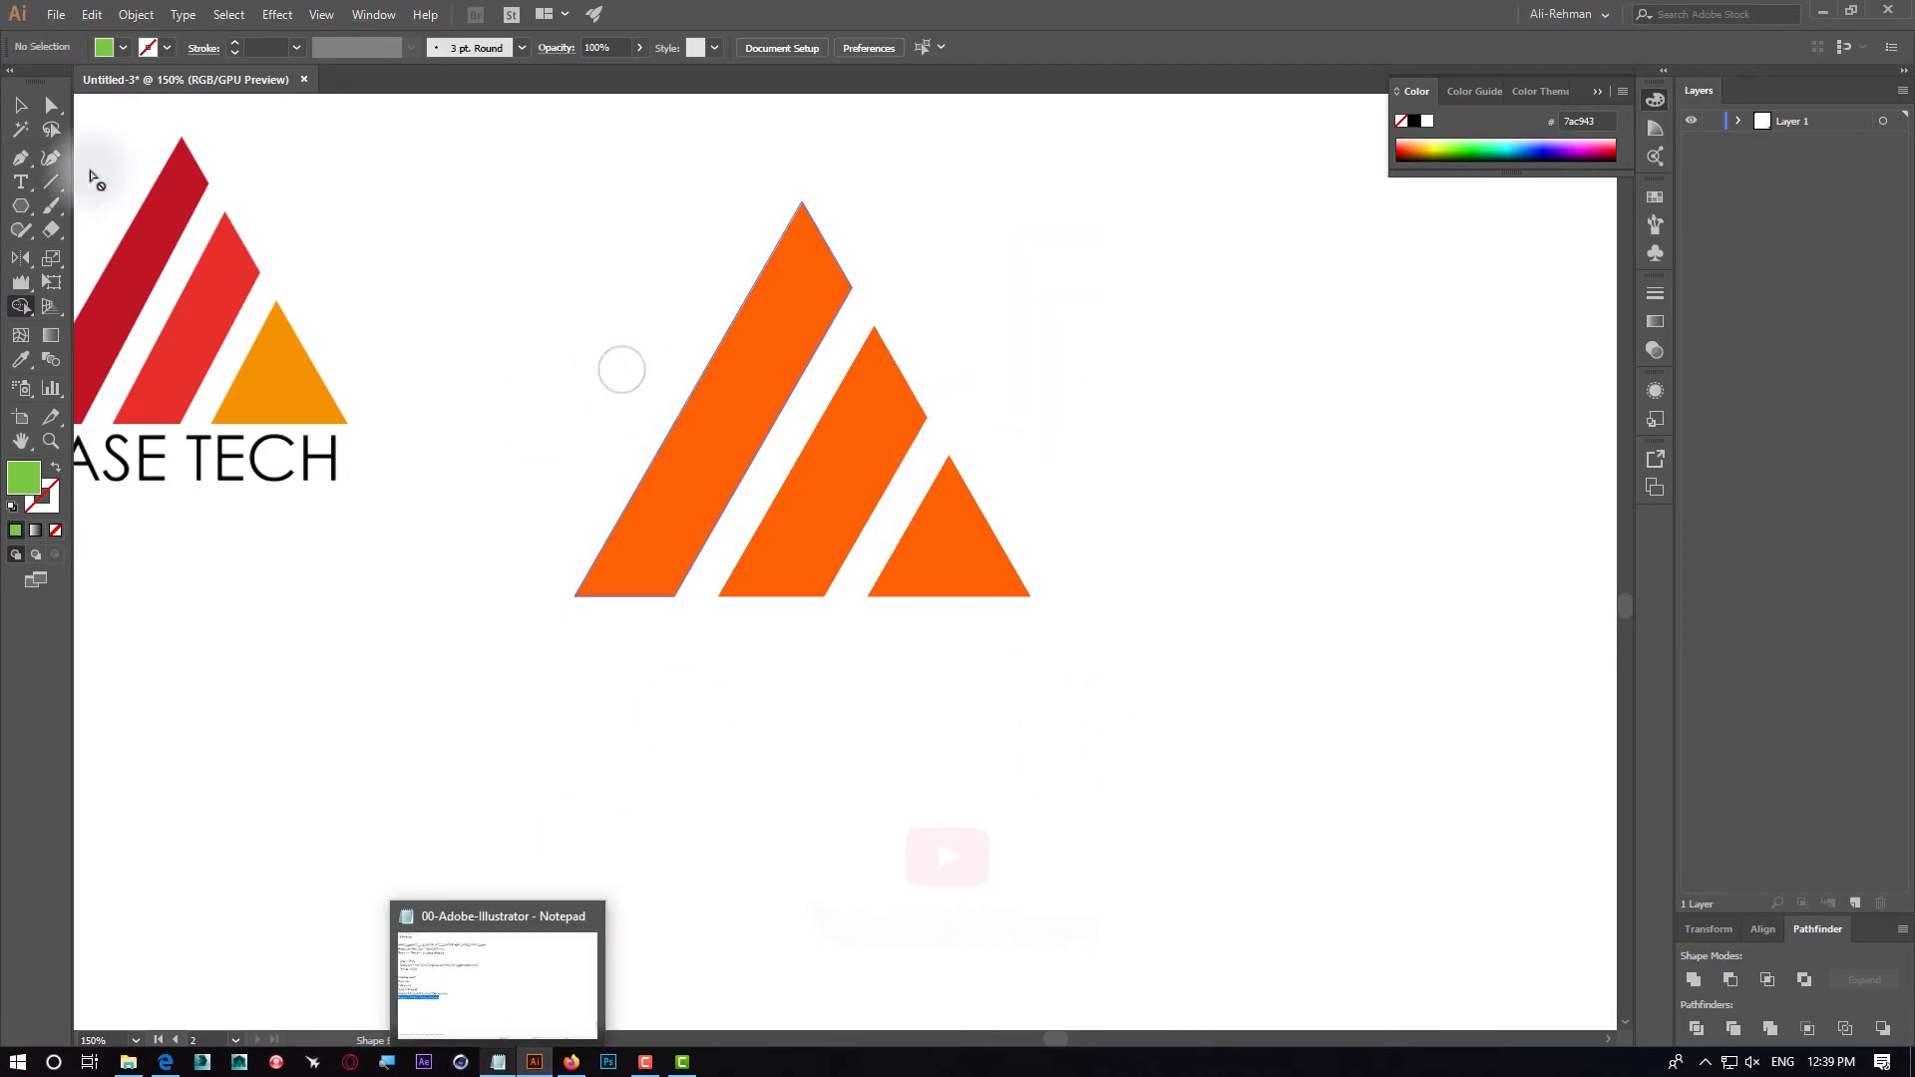
left_click(50, 105)
key("v")
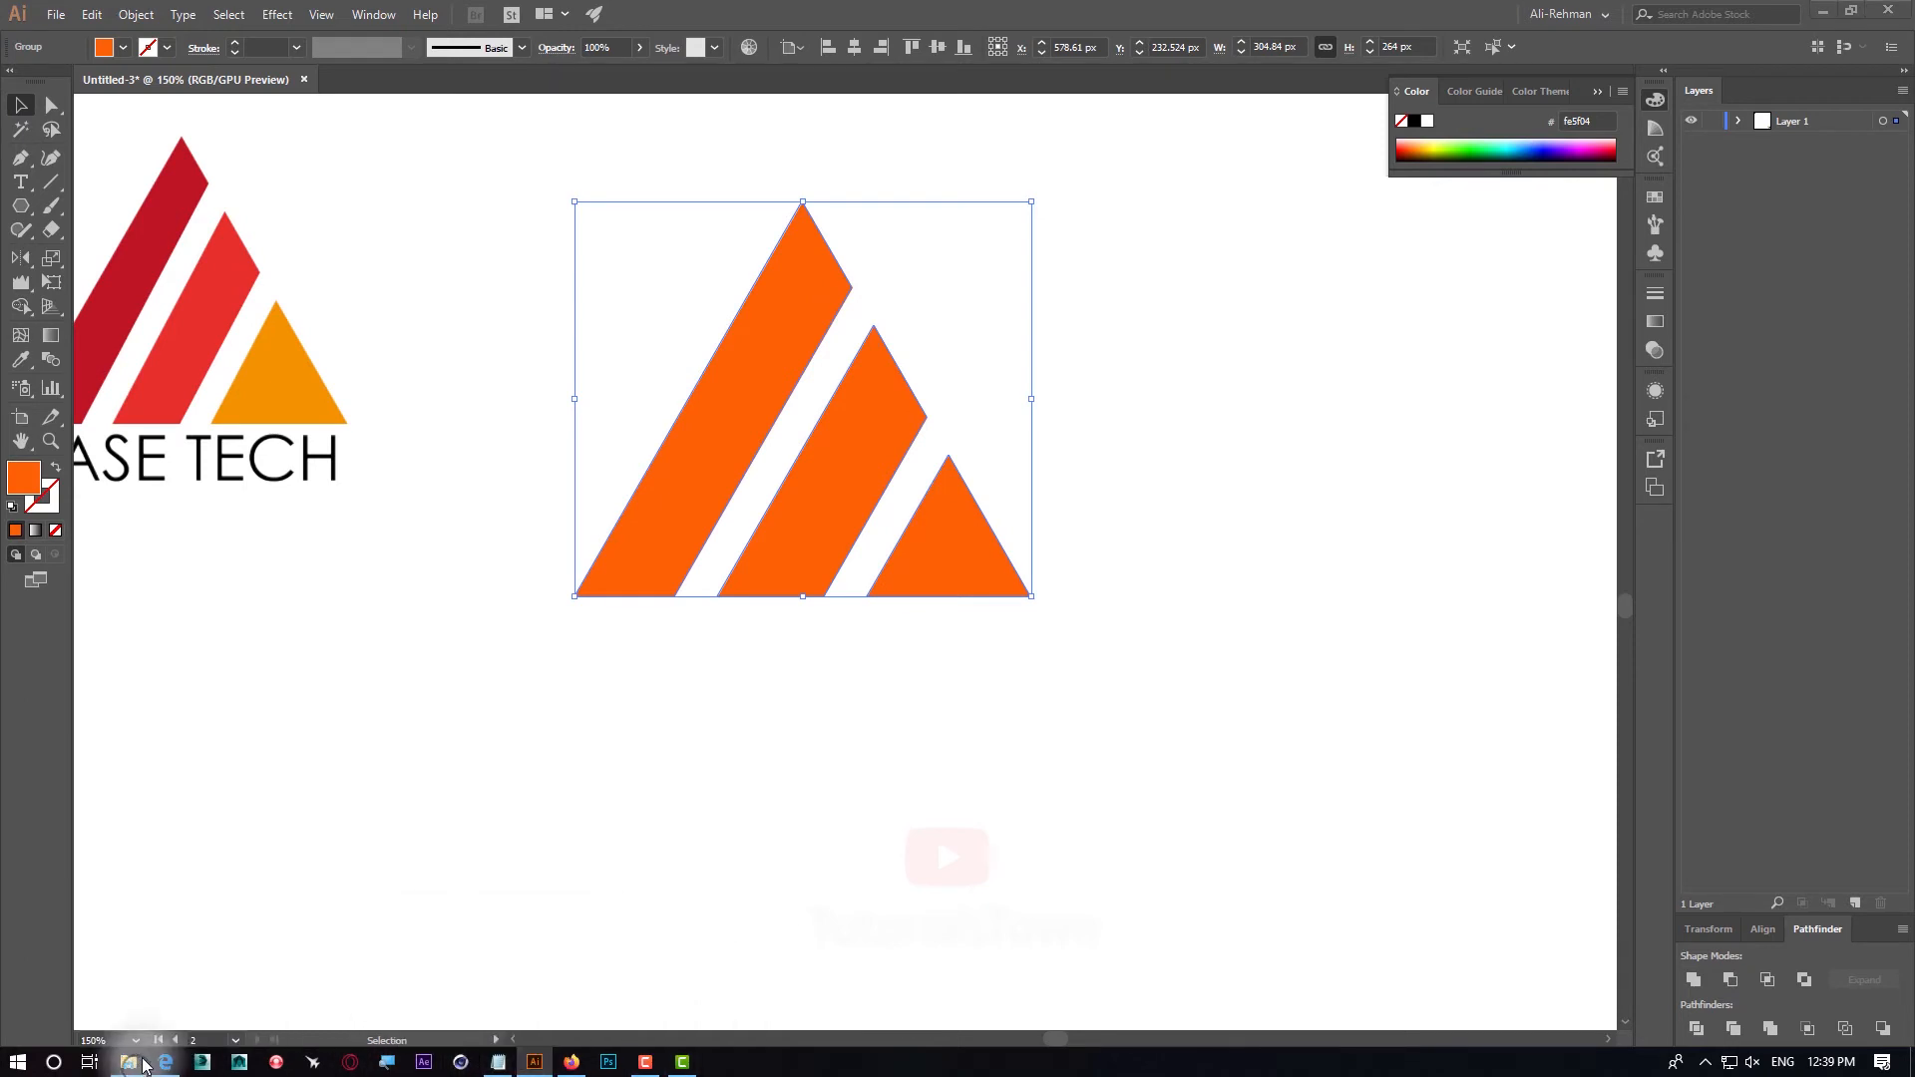
Place the reference image sb-05.jpg, scale it to about 305 × 235 px, and position it below the Ease Tech logo
left_click(128, 1061)
left_click_drag(1173, 670, 334, 850)
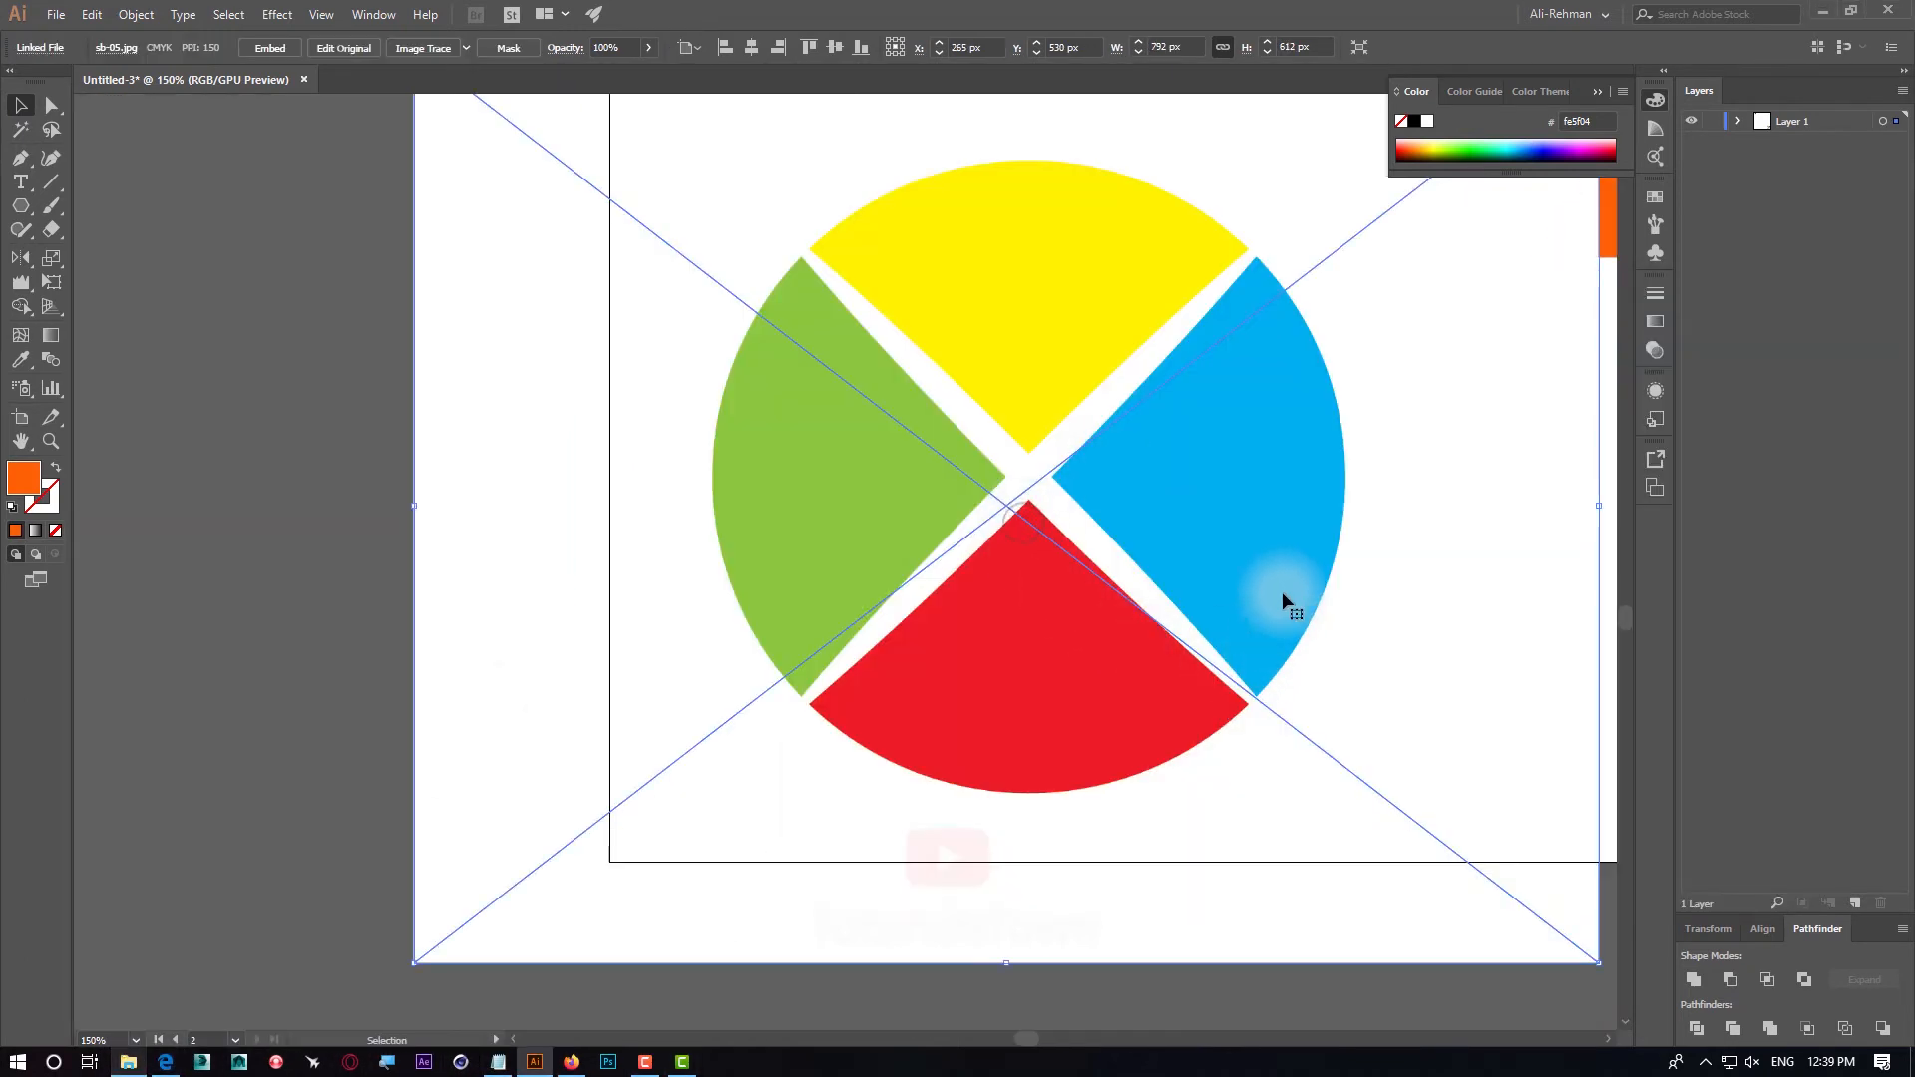
left_click_drag(1150, 462, 1056, 550)
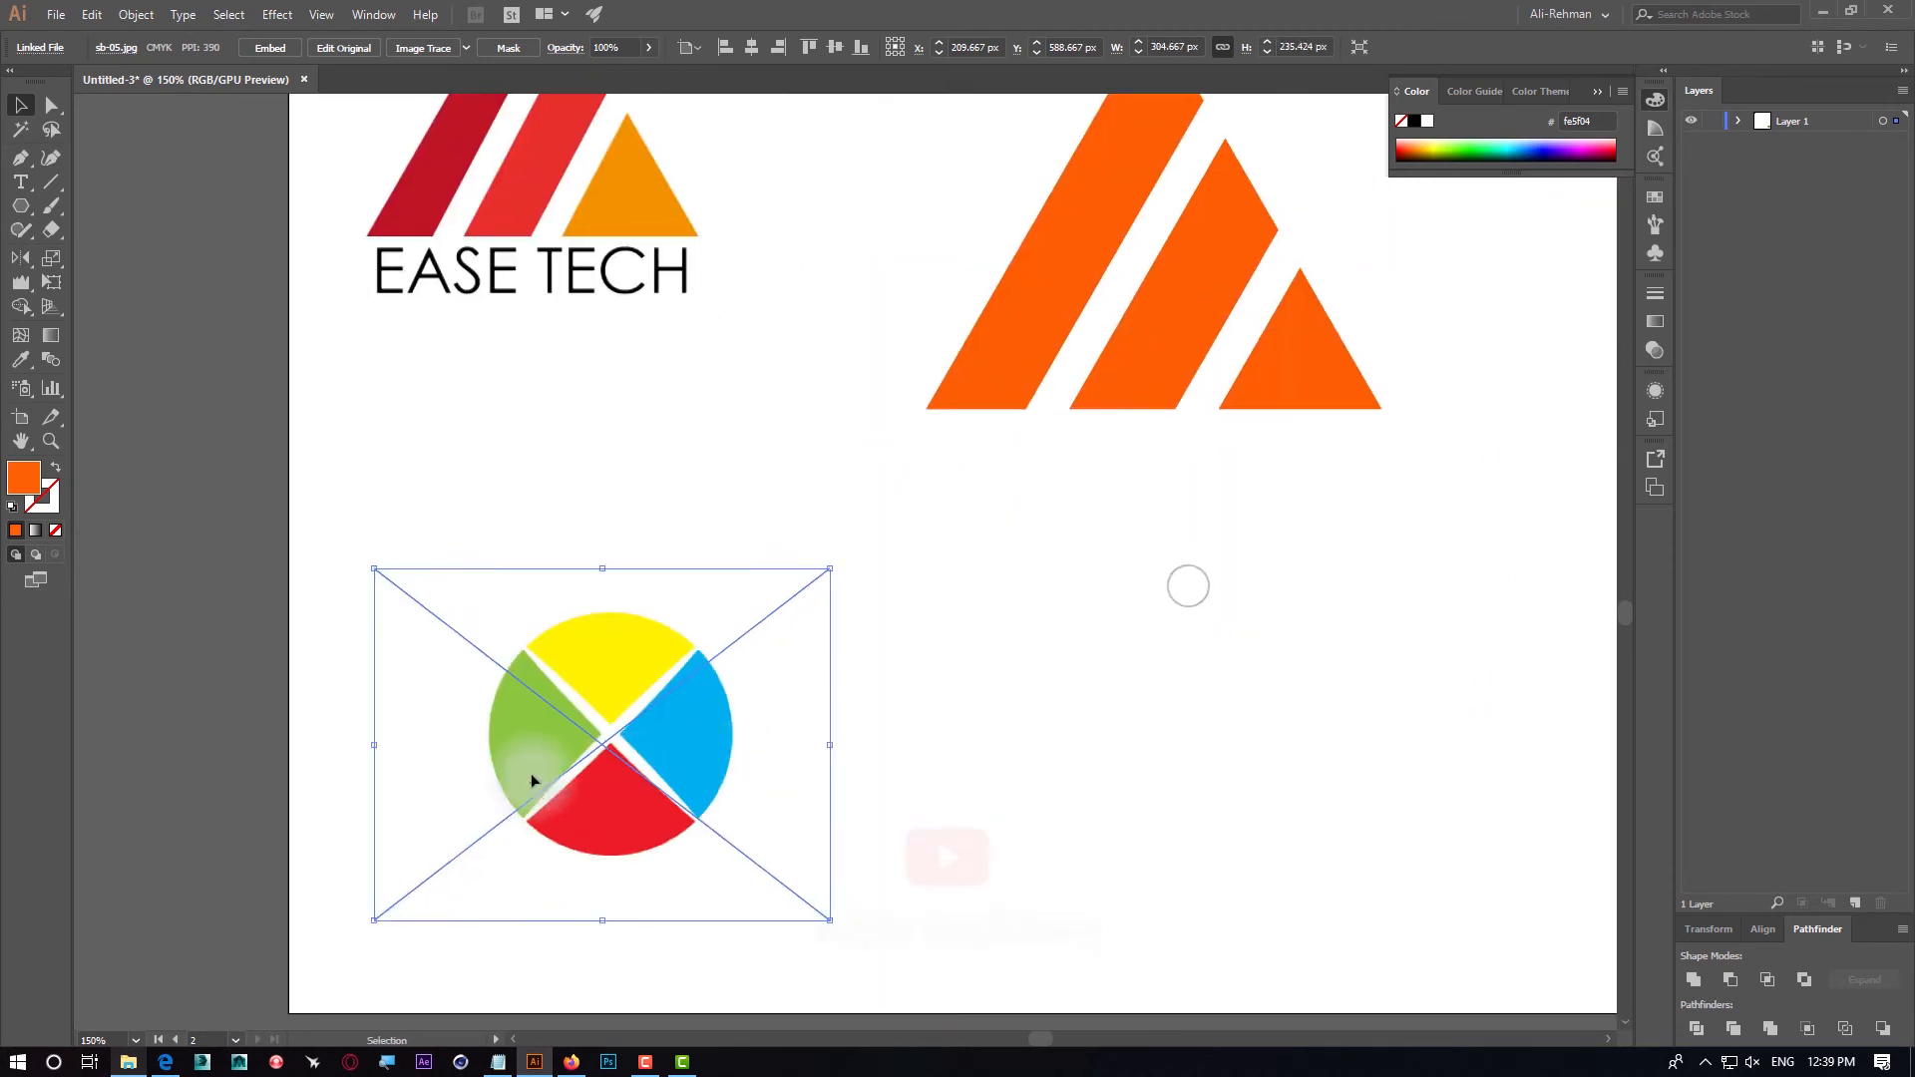
left_click_drag(531, 774, 536, 639)
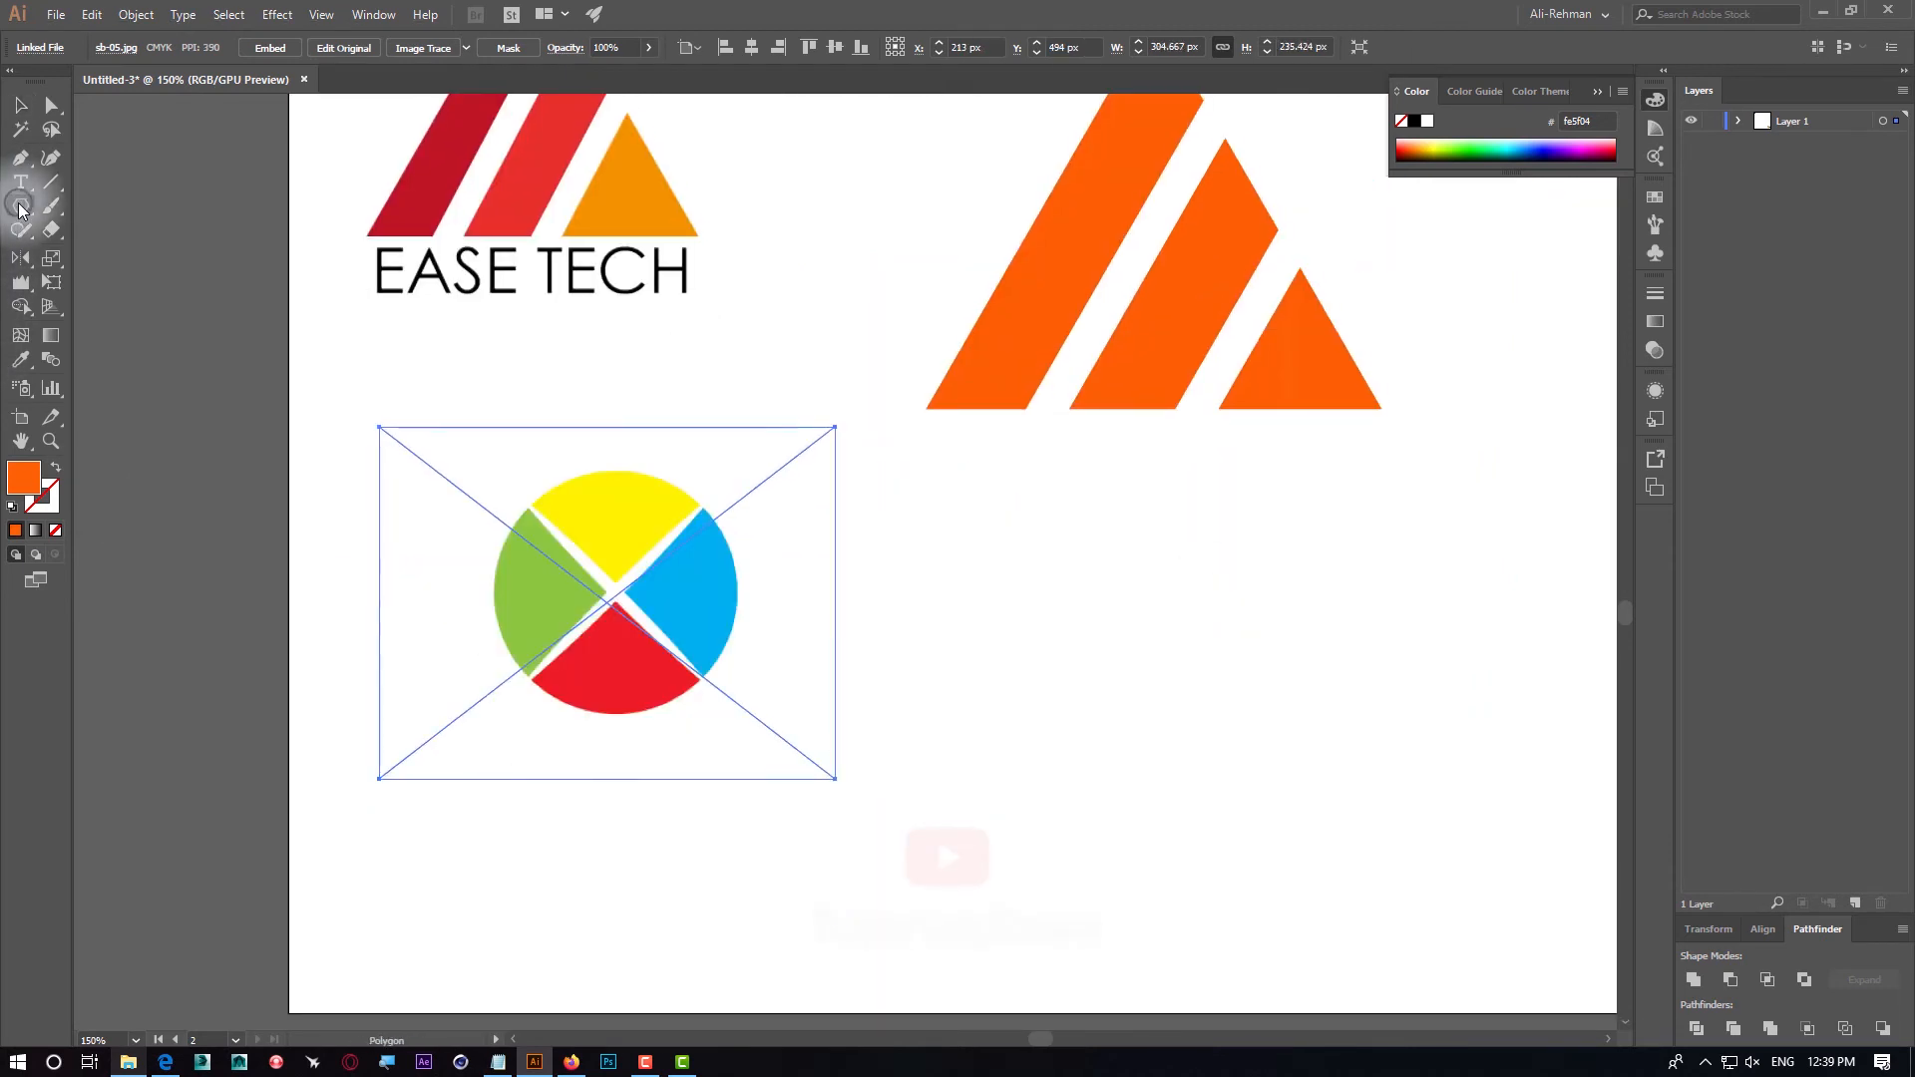
Draw an orange circle about 294 px in diameter beside the four-colour reference image
left_click(20, 207)
left_click(106, 253)
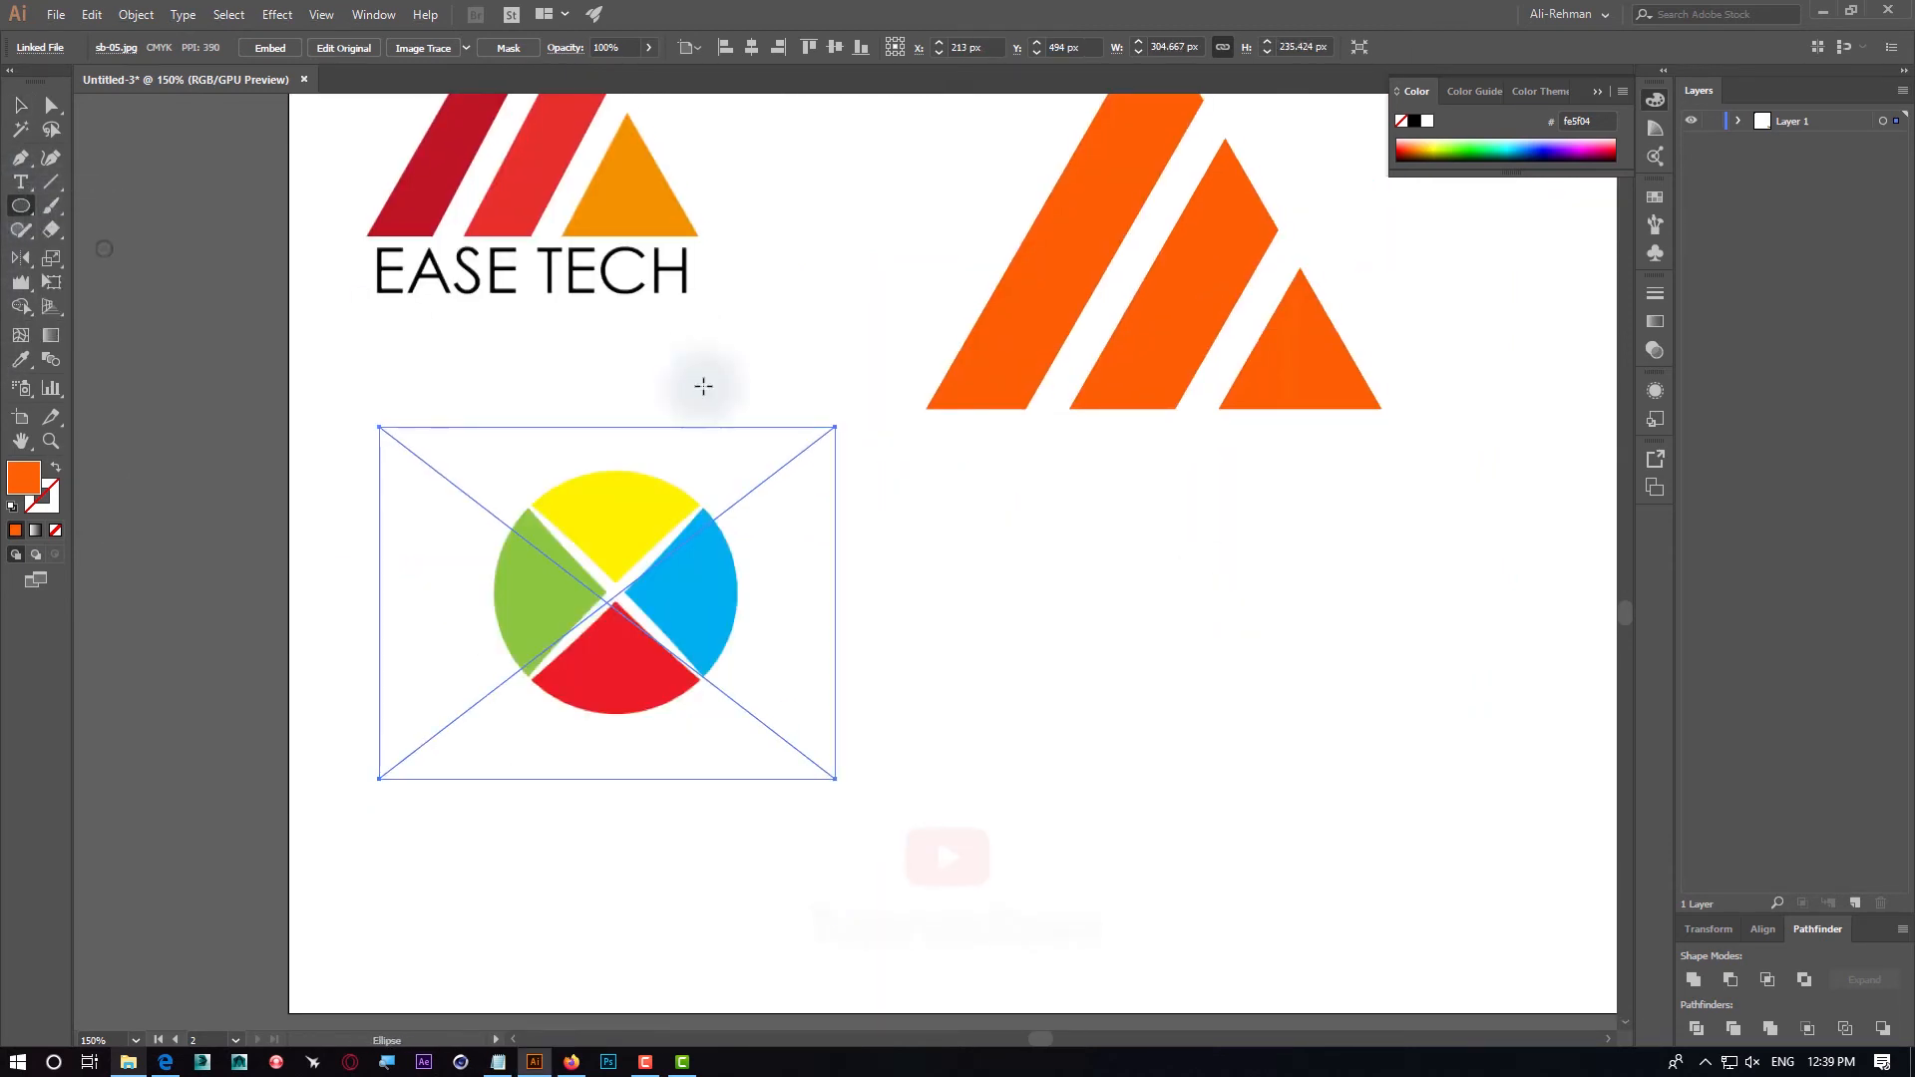
left_click_drag(938, 486, 1378, 885)
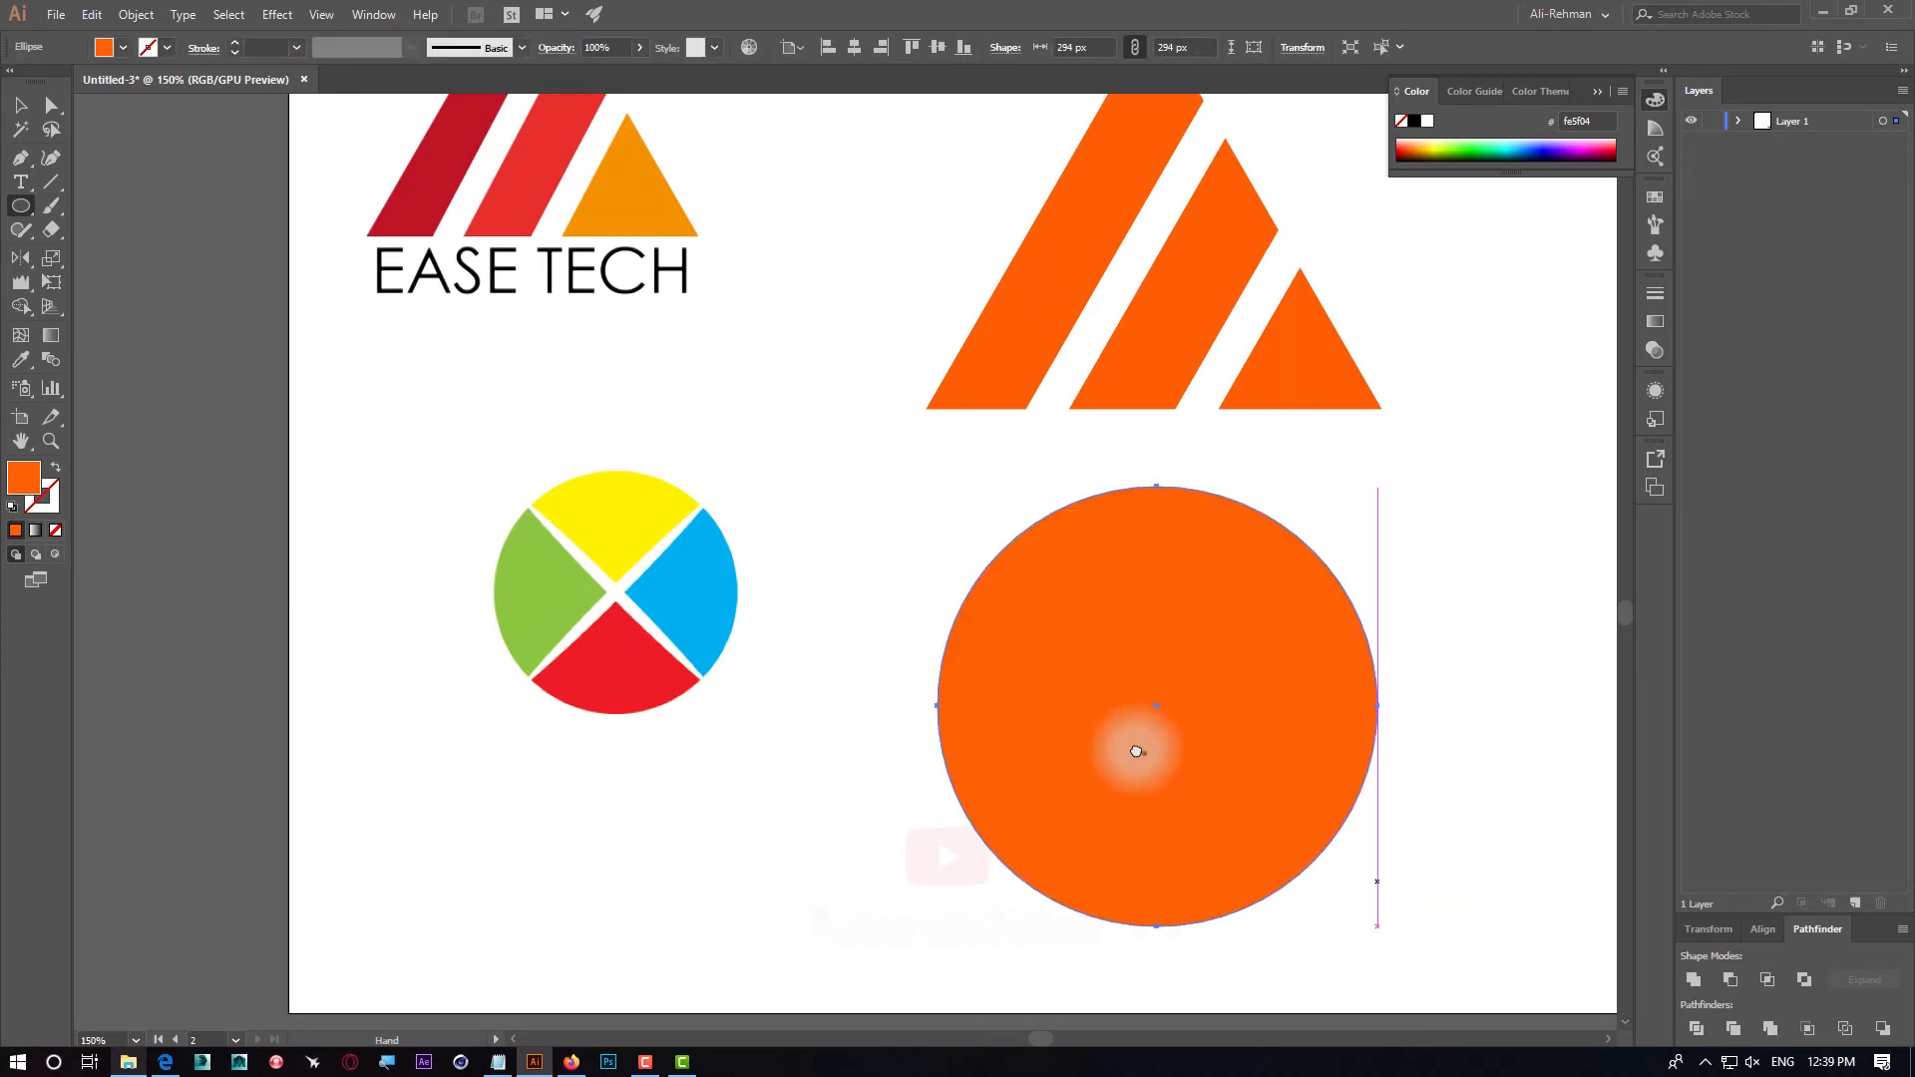
left_click_drag(1137, 750, 1053, 681)
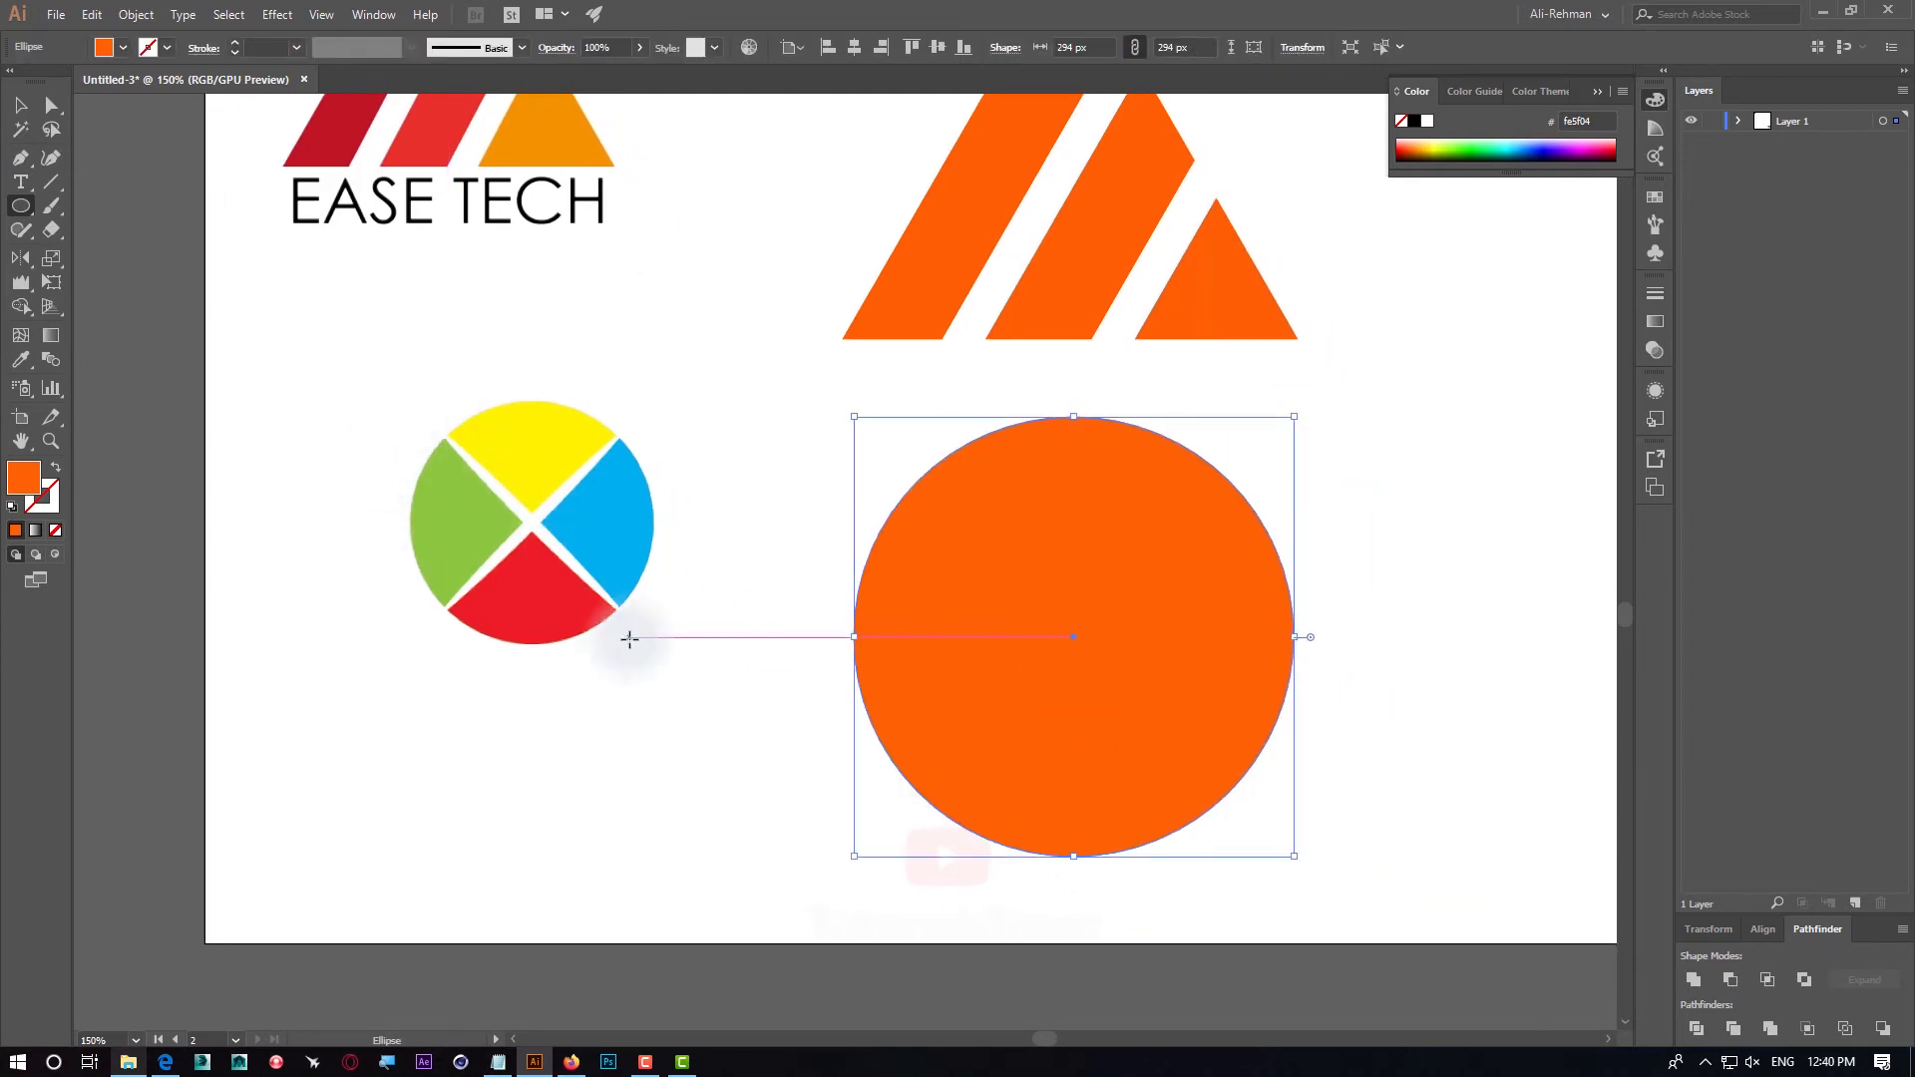
Draw a 45-degree diagonal line across the circle and give it a green 12 pt stroke with the width profile tapering at both ends
left_click(51, 181)
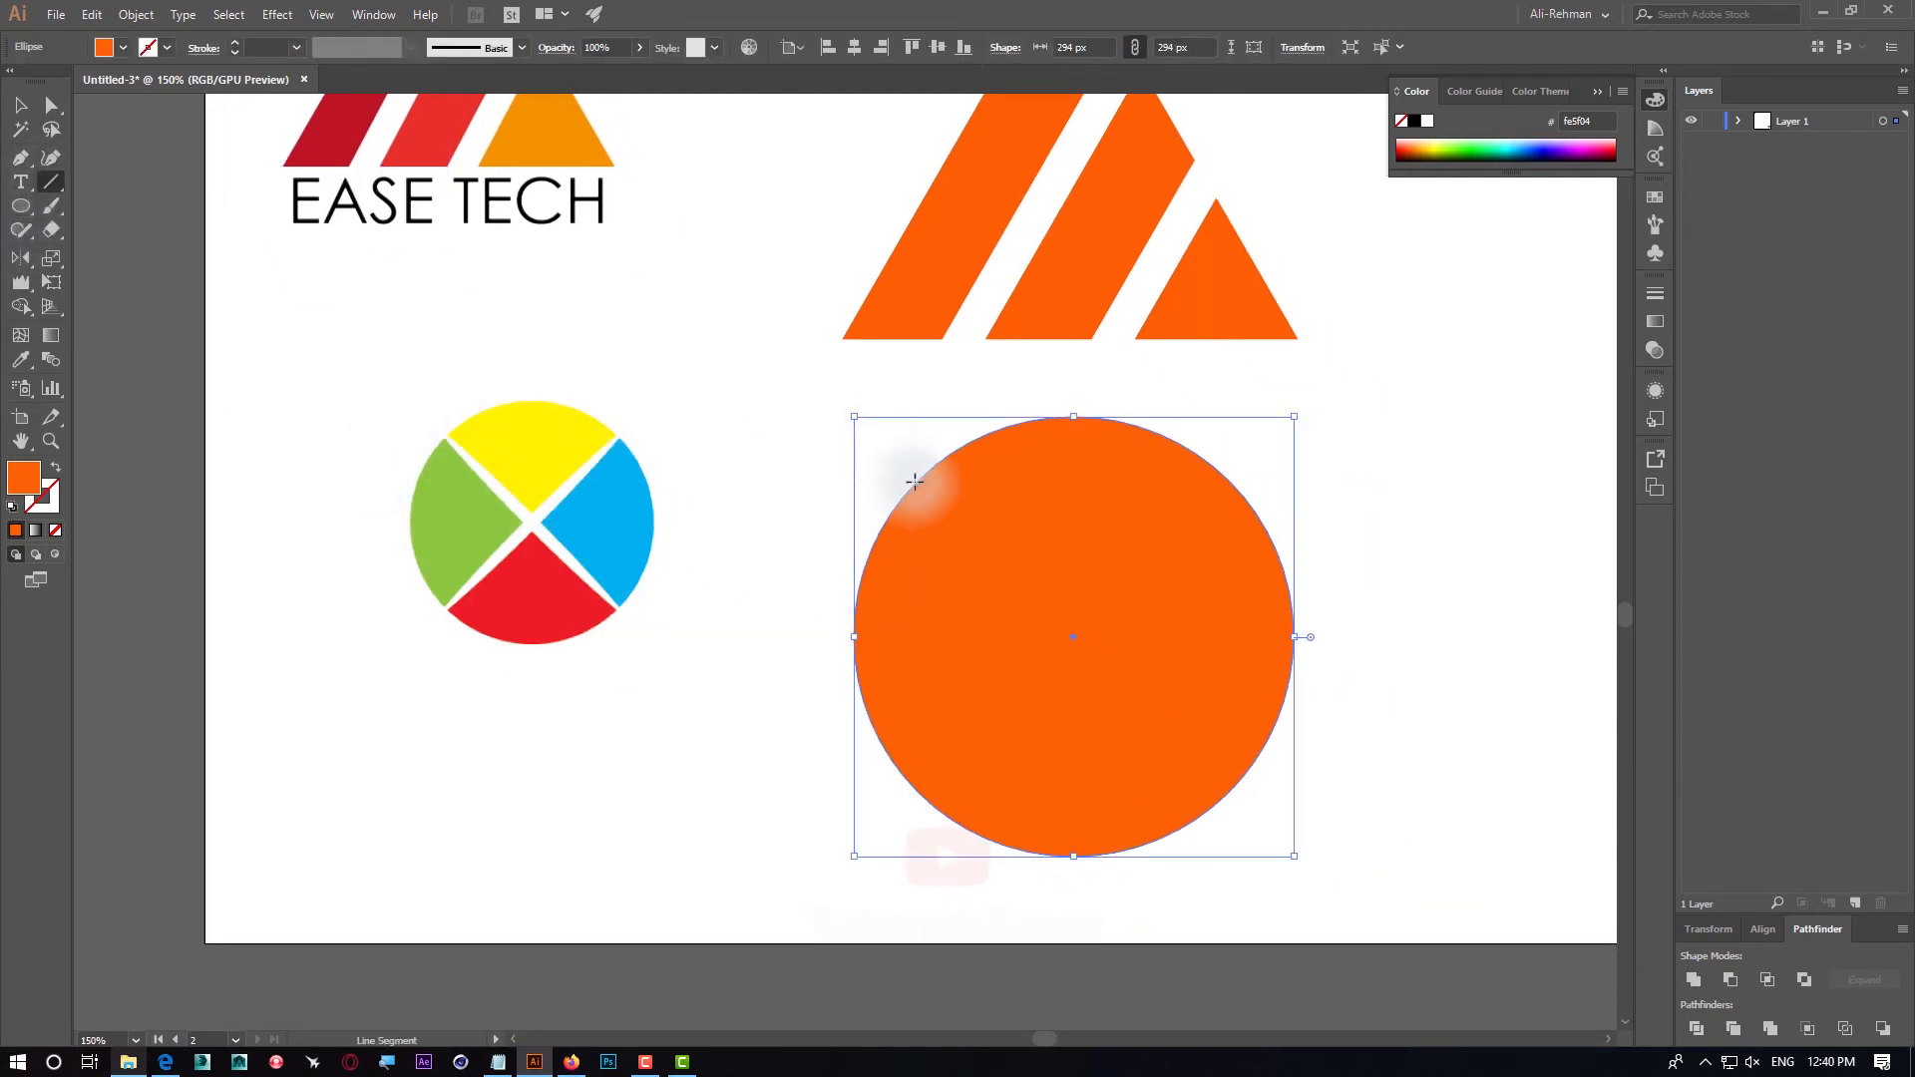
mouse_move(918, 429)
left_mouse_down()
mouse_move(690, 362)
mouse_move(1069, 732)
left_mouse_up()
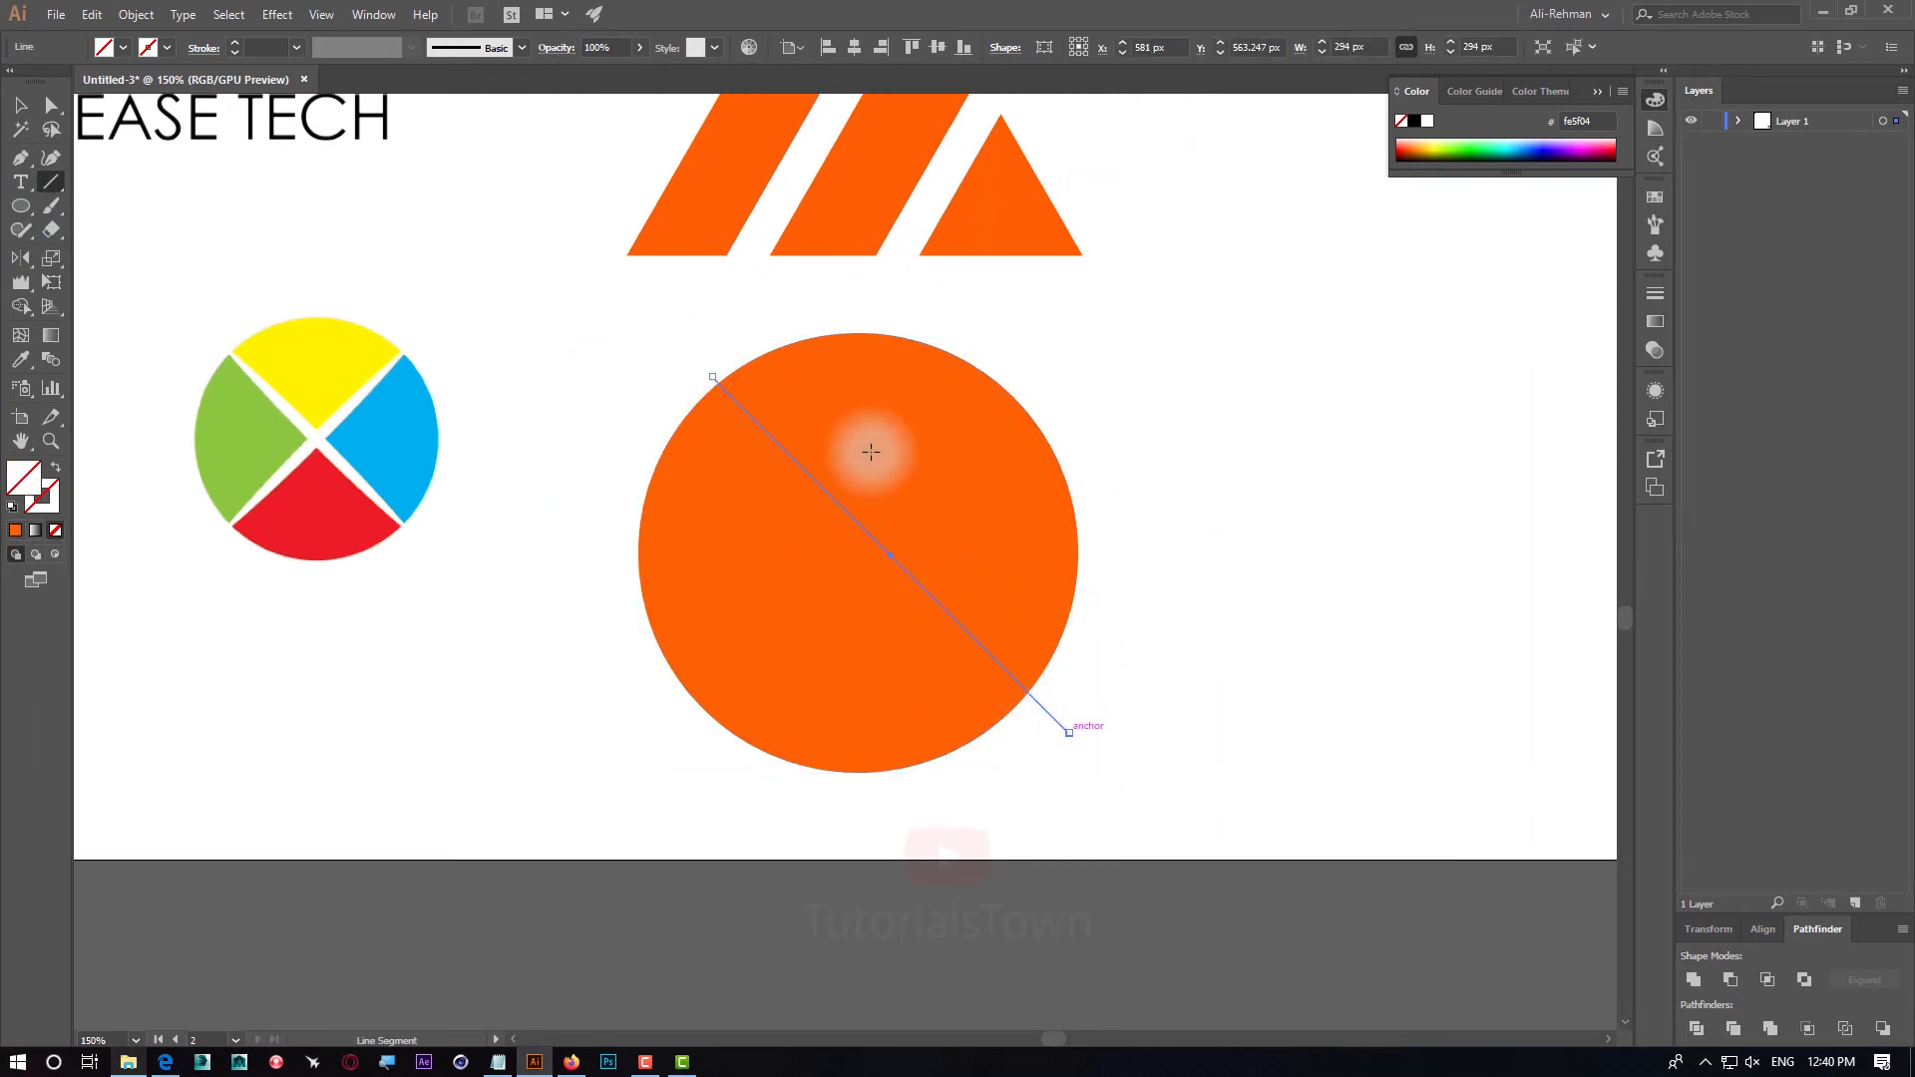
left_click(276, 47)
scroll(275, 47, "up", 4)
scroll(275, 47, "up", 8)
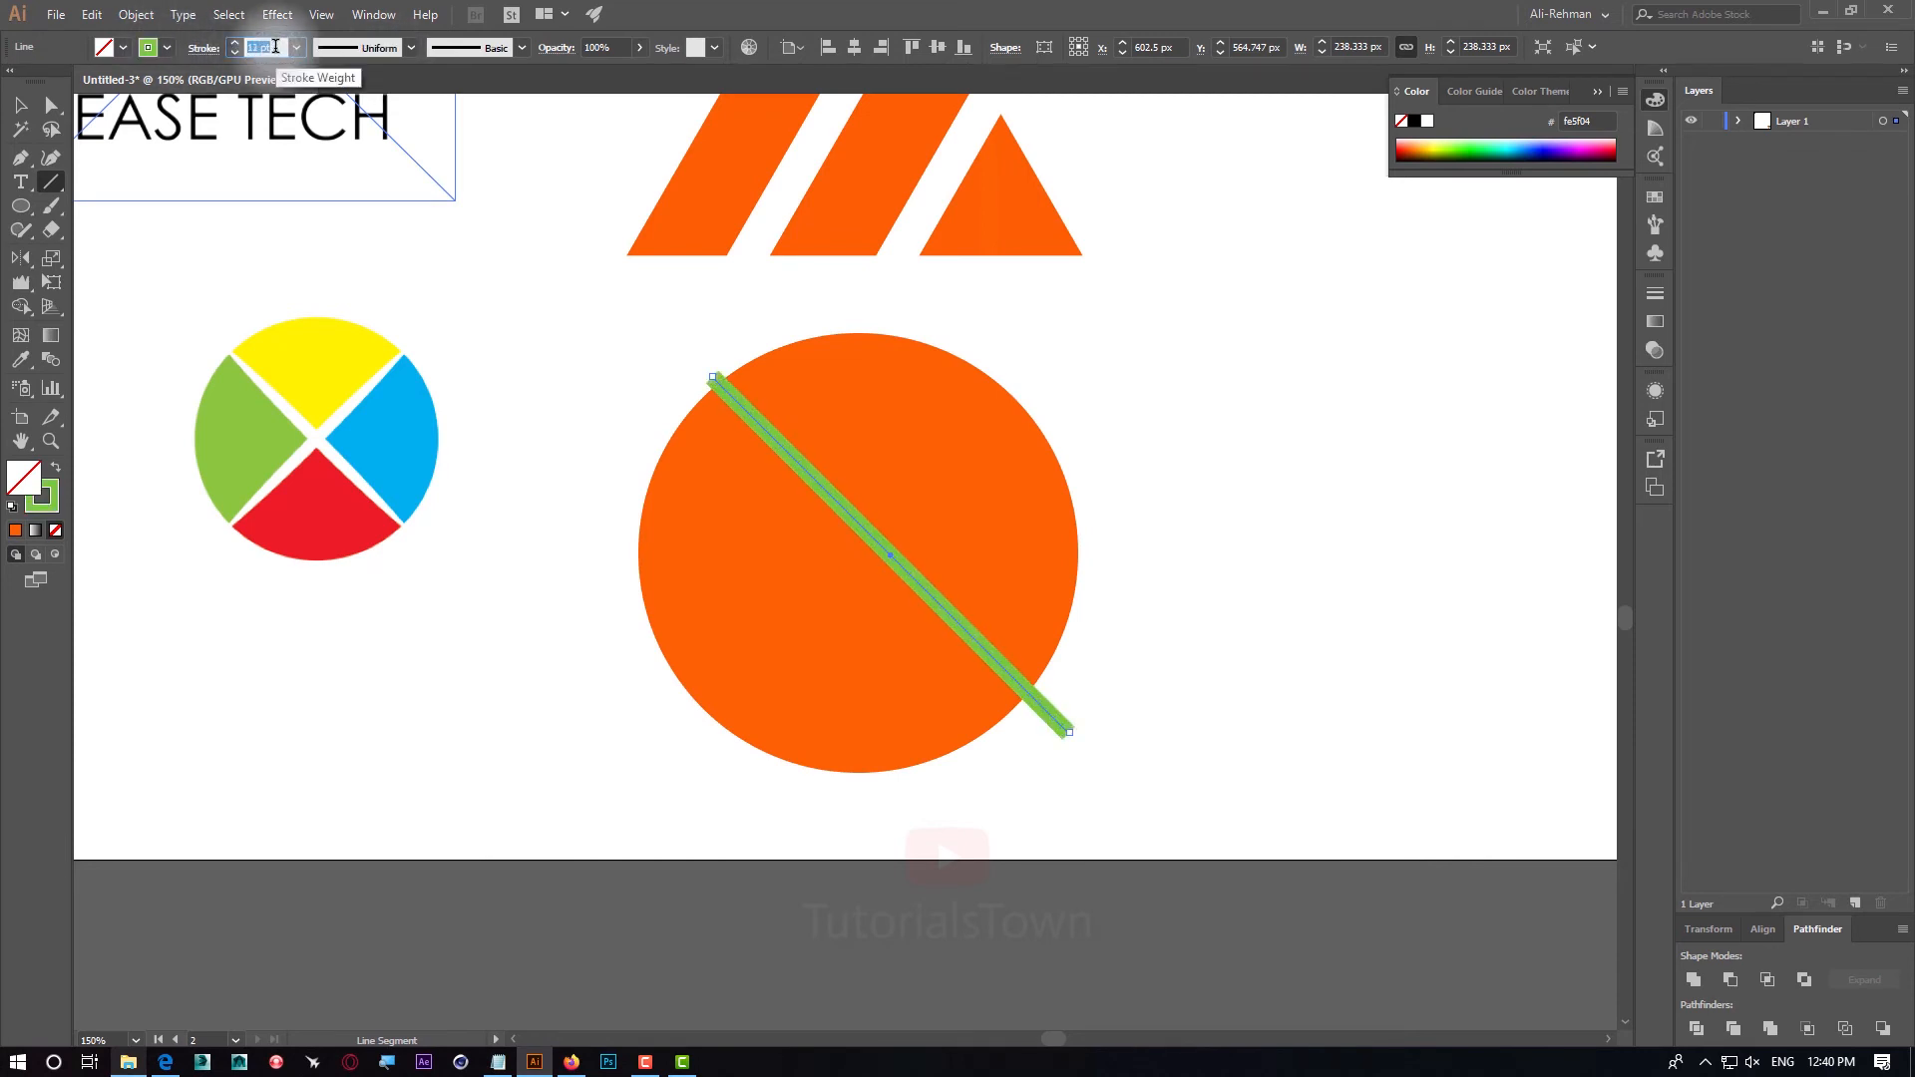
left_click(413, 47)
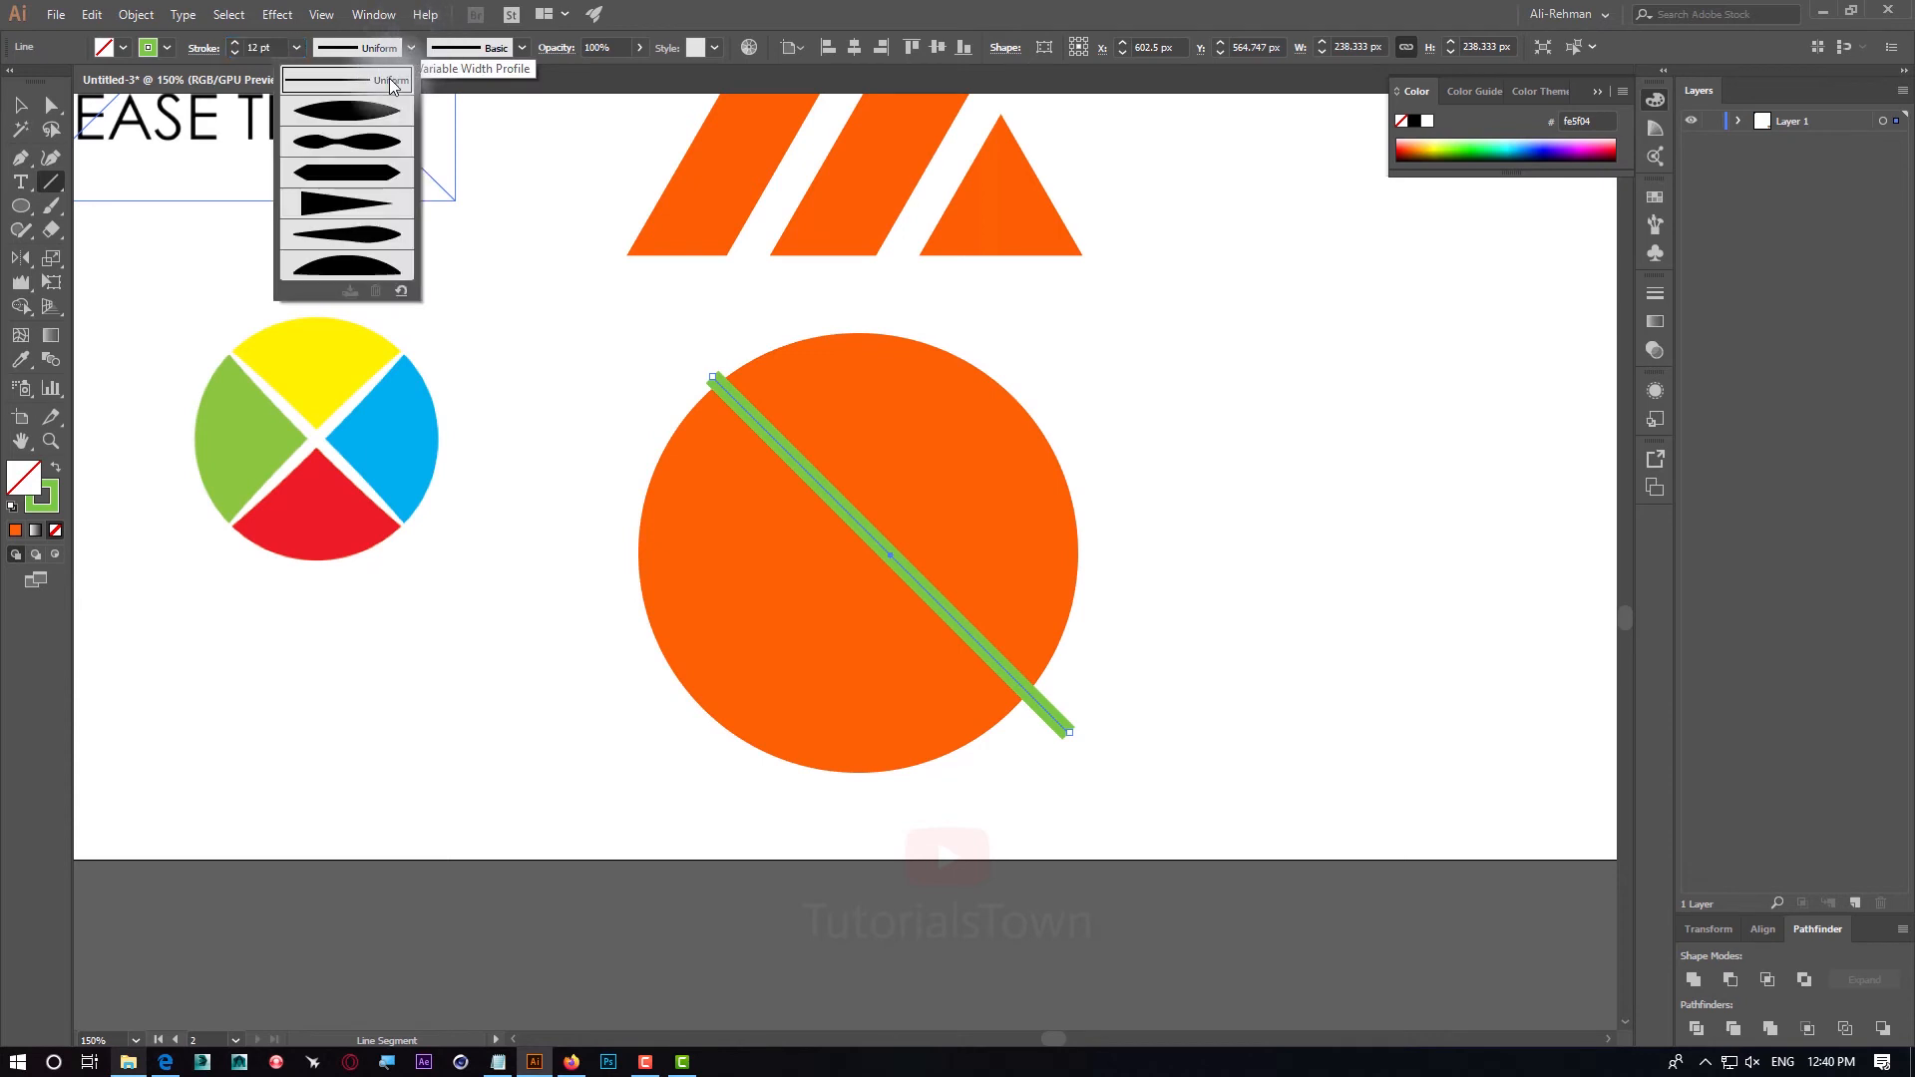
left_click(371, 102)
left_click(20, 104)
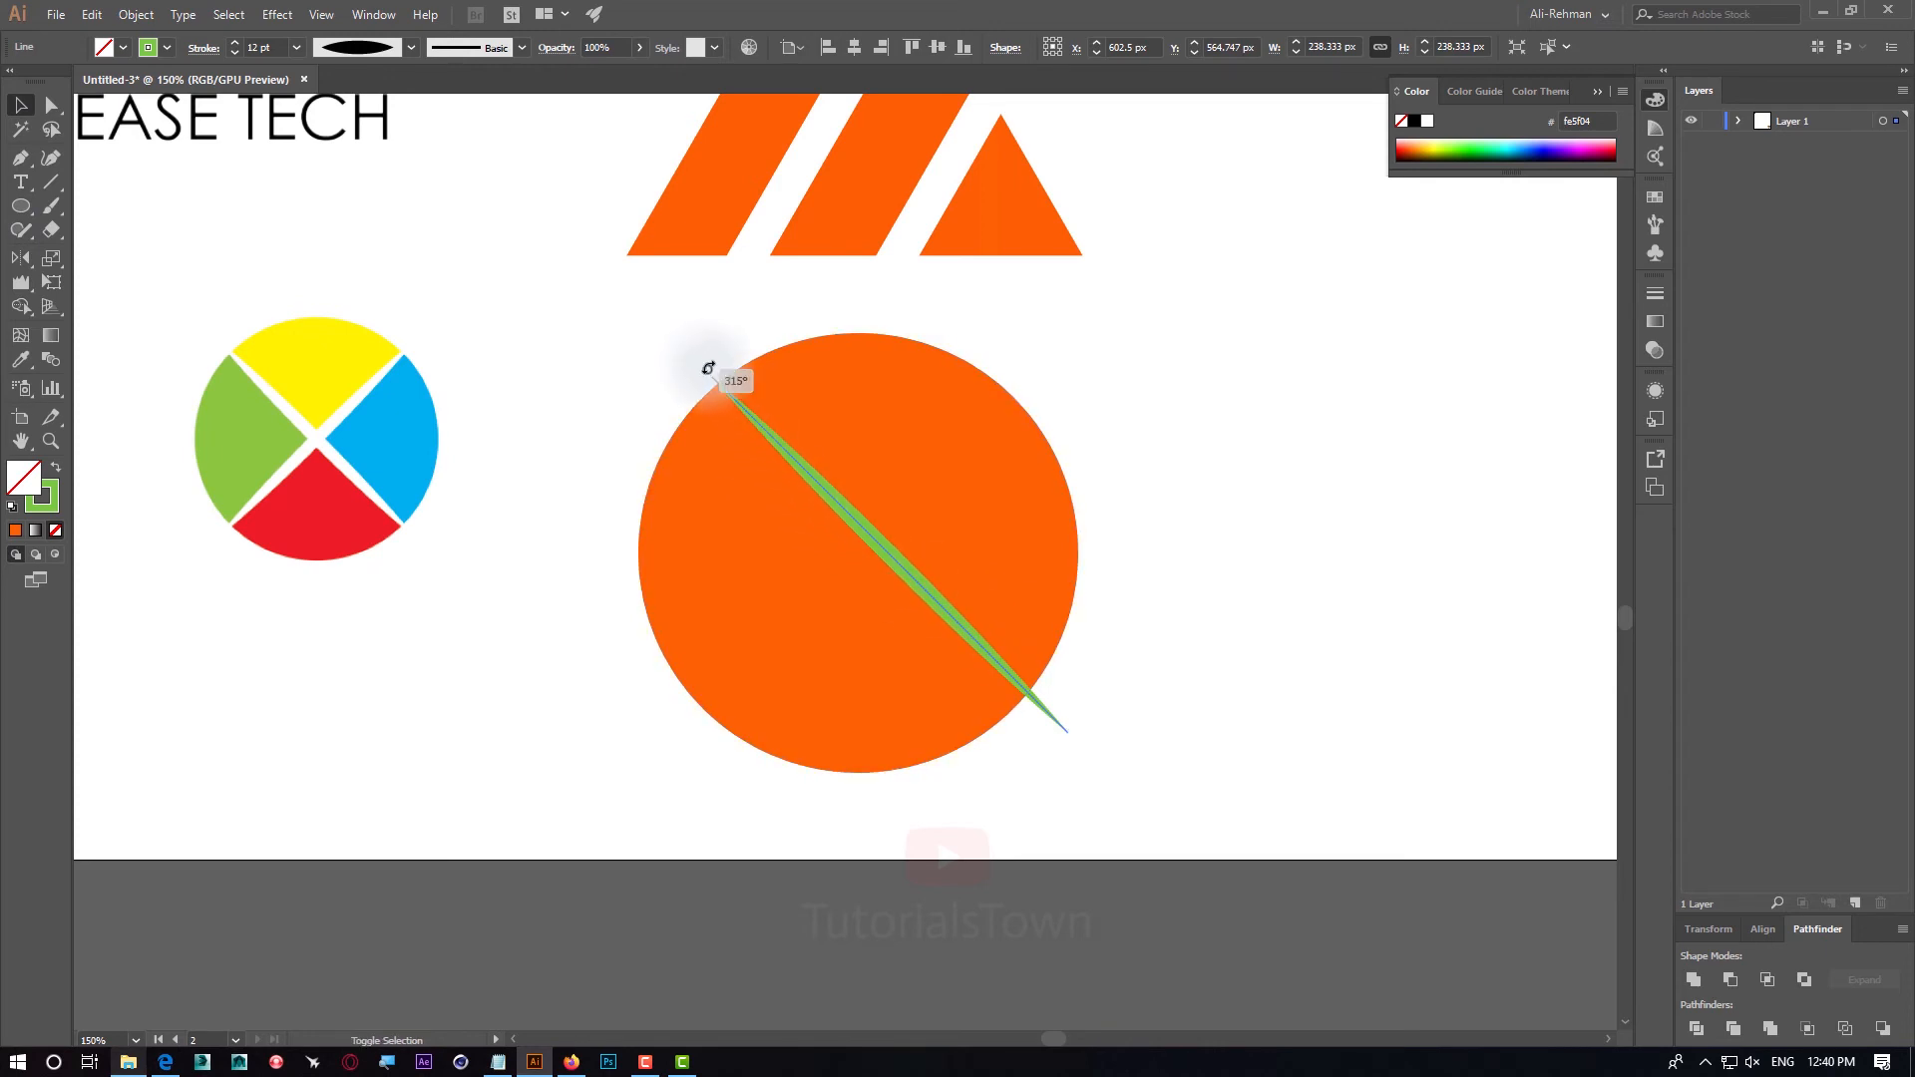
Duplicate the green line rotated 90 degrees to form a grouped cross, and centre the cross on the circle horizontally and vertically
left_click_drag(709, 368, 1045, 456)
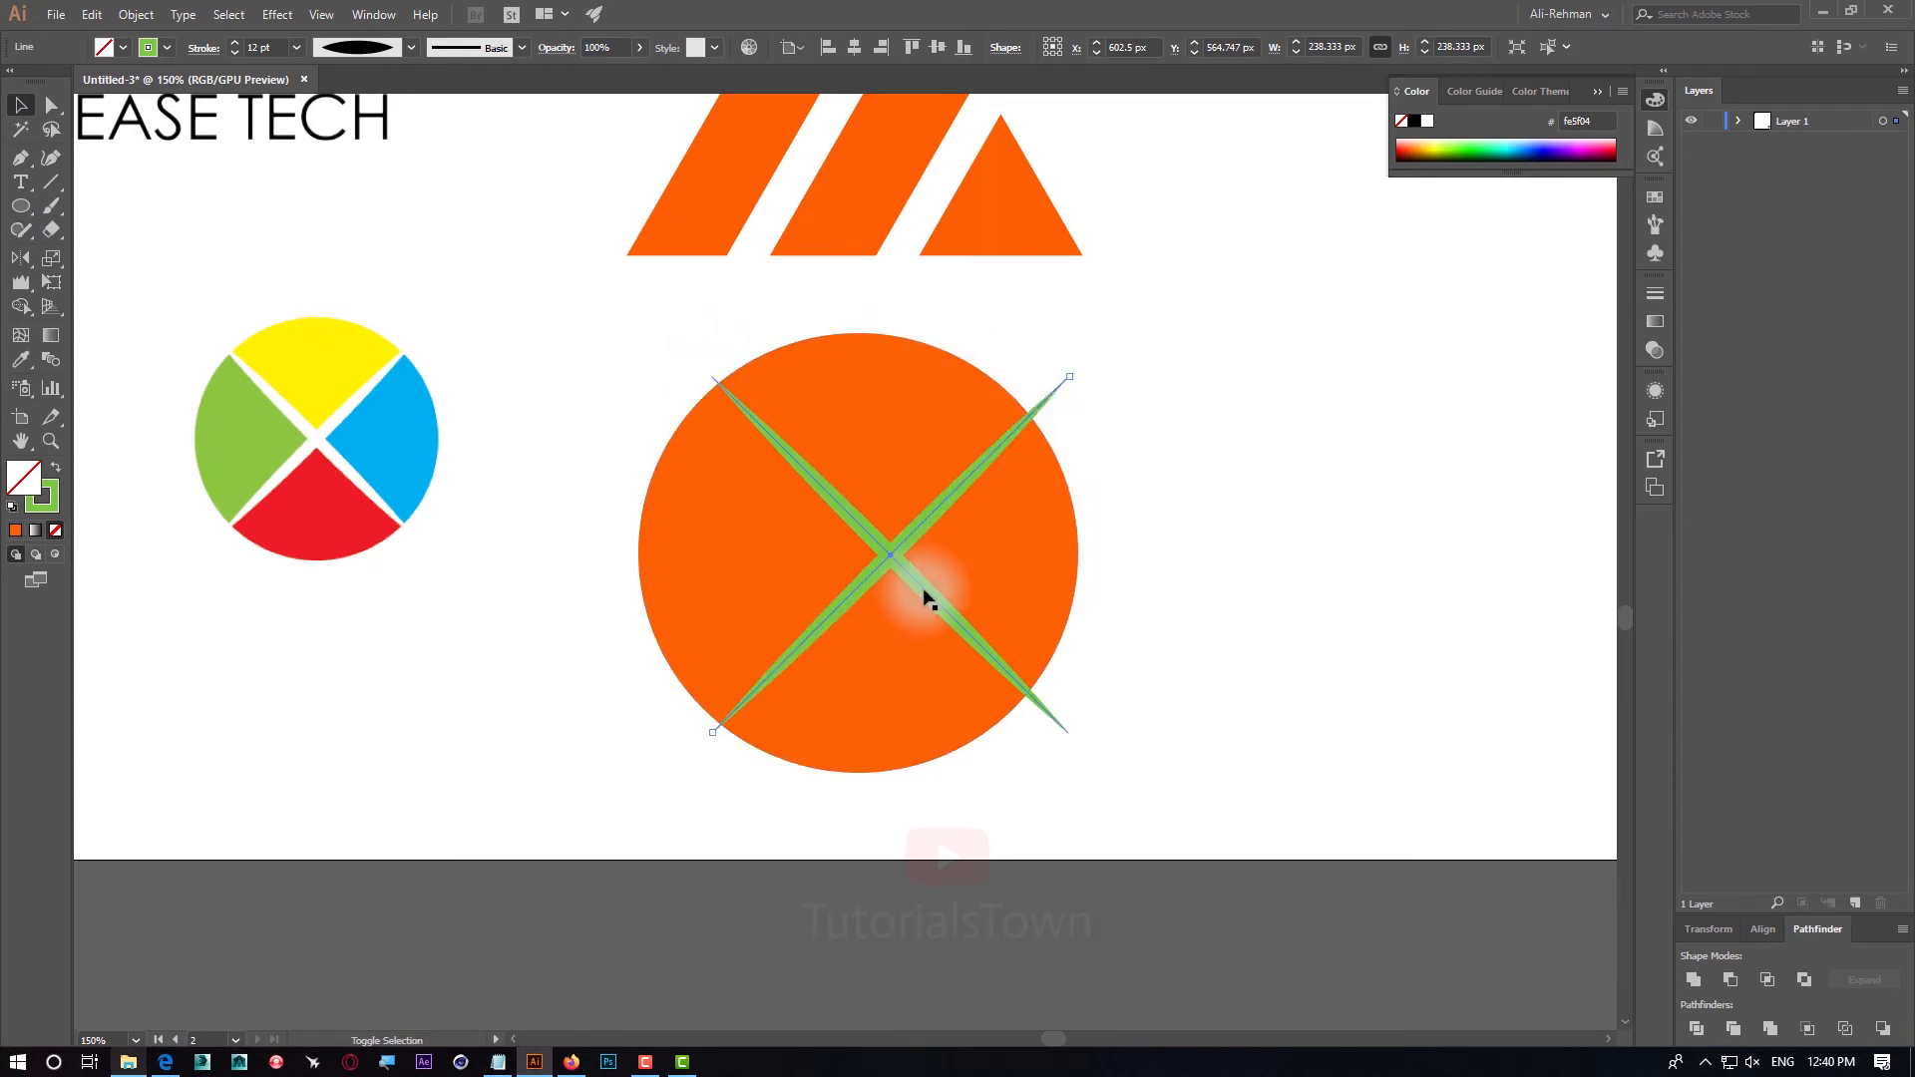
left_click(924, 596, "shift")
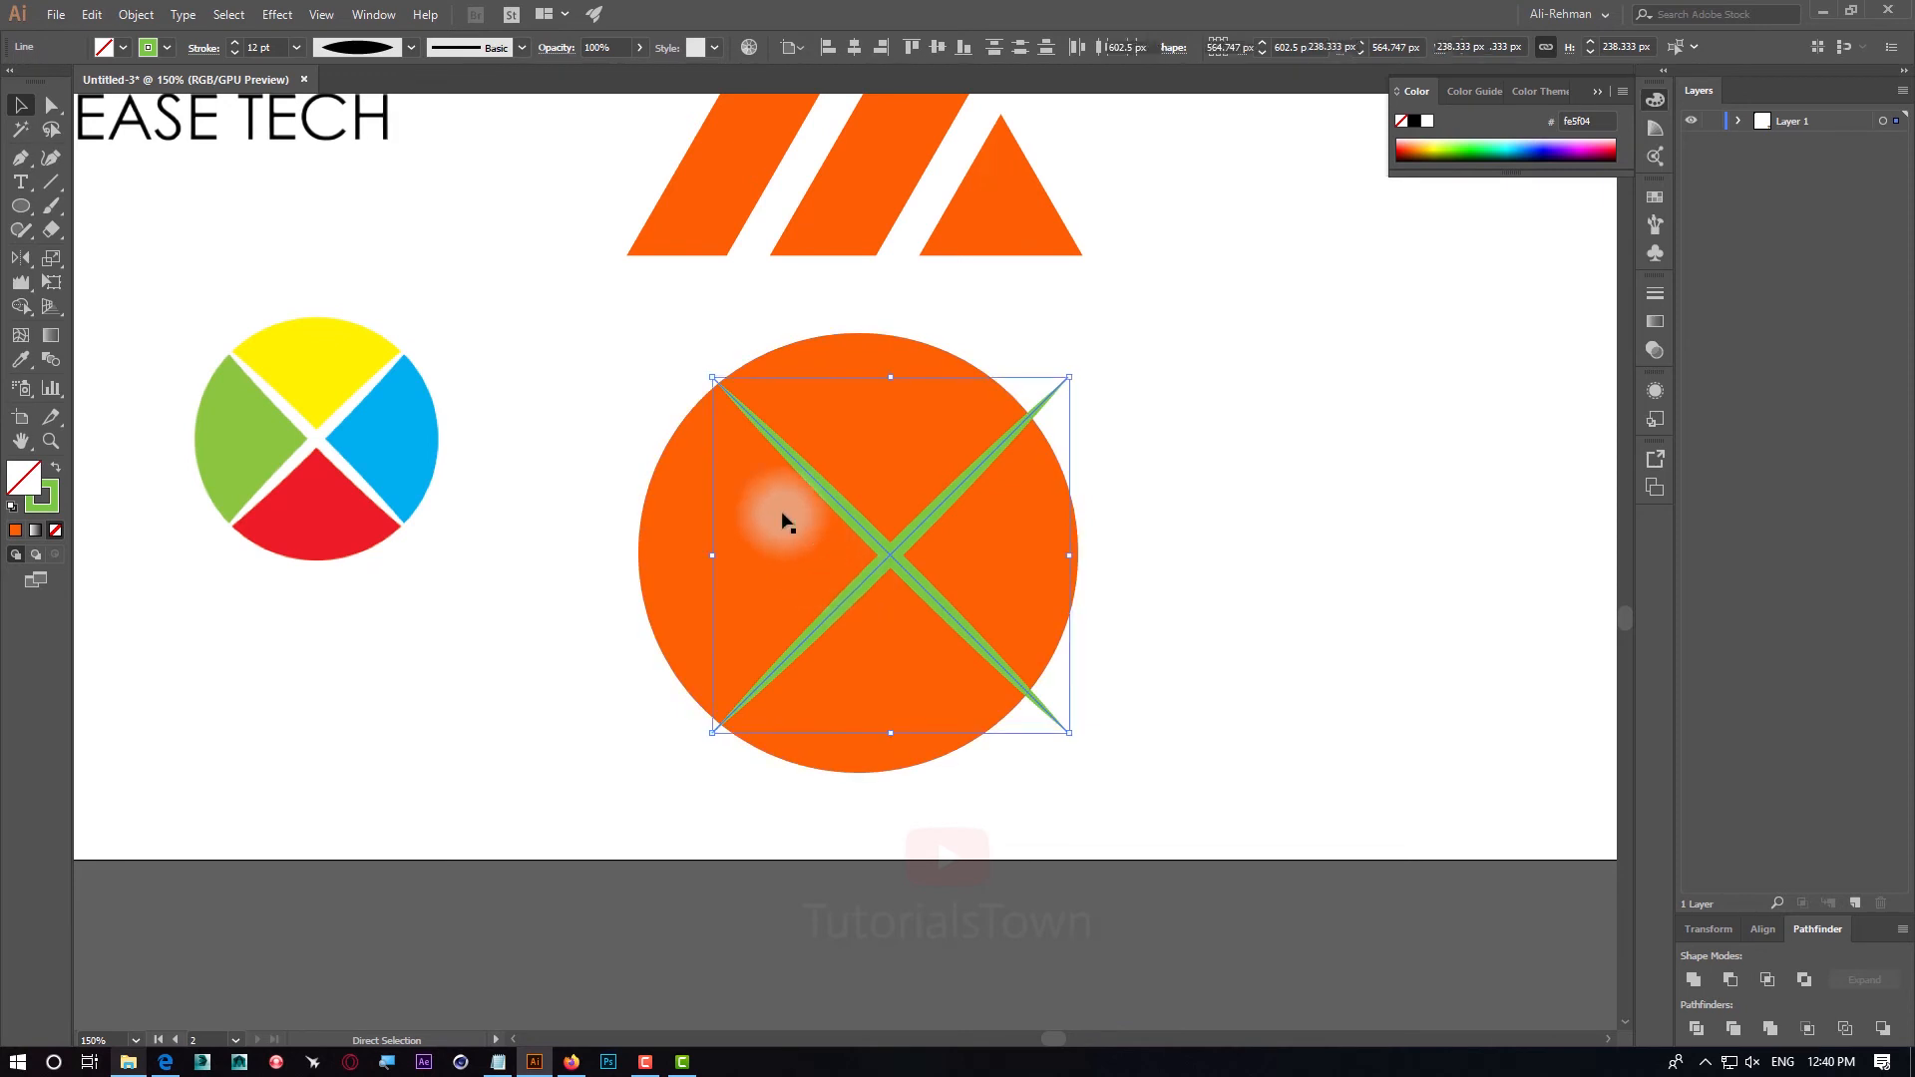
left_click(887, 444, "shift")
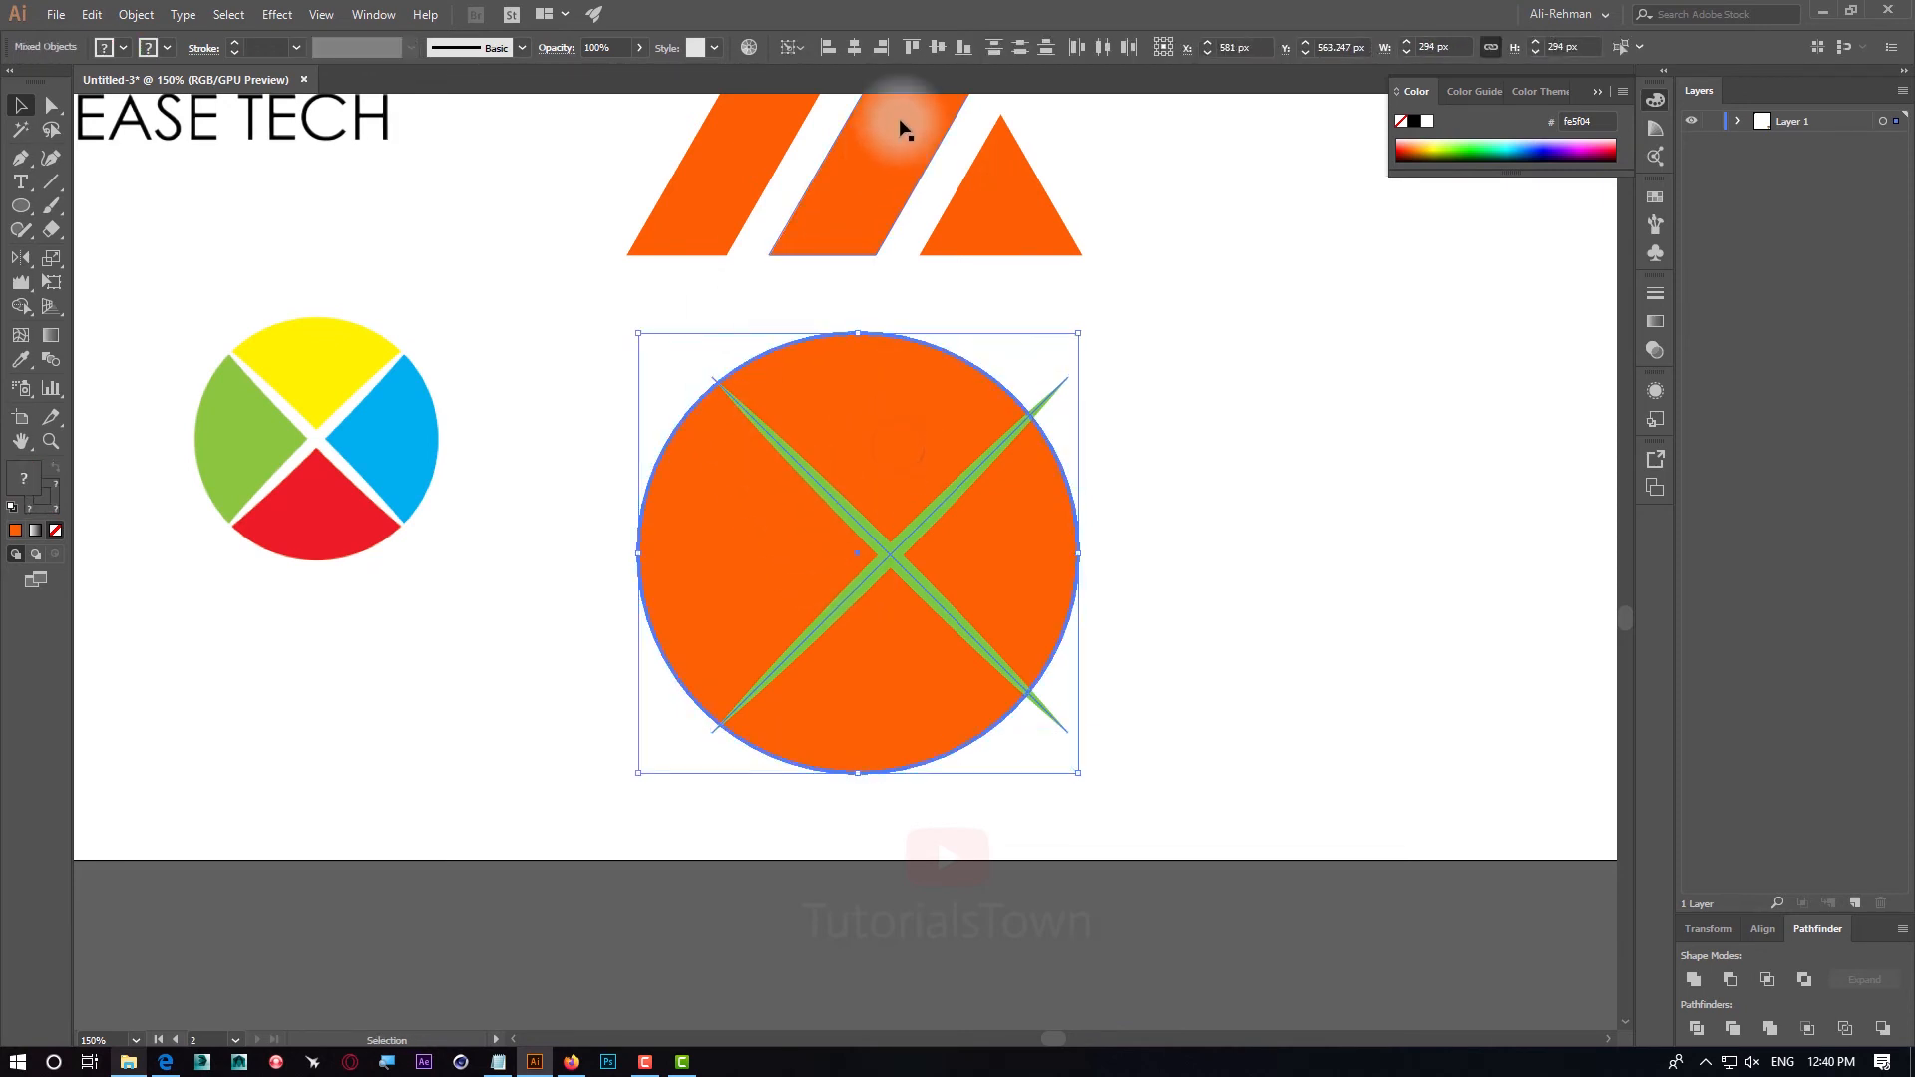
left_click(854, 47)
left_click(923, 50)
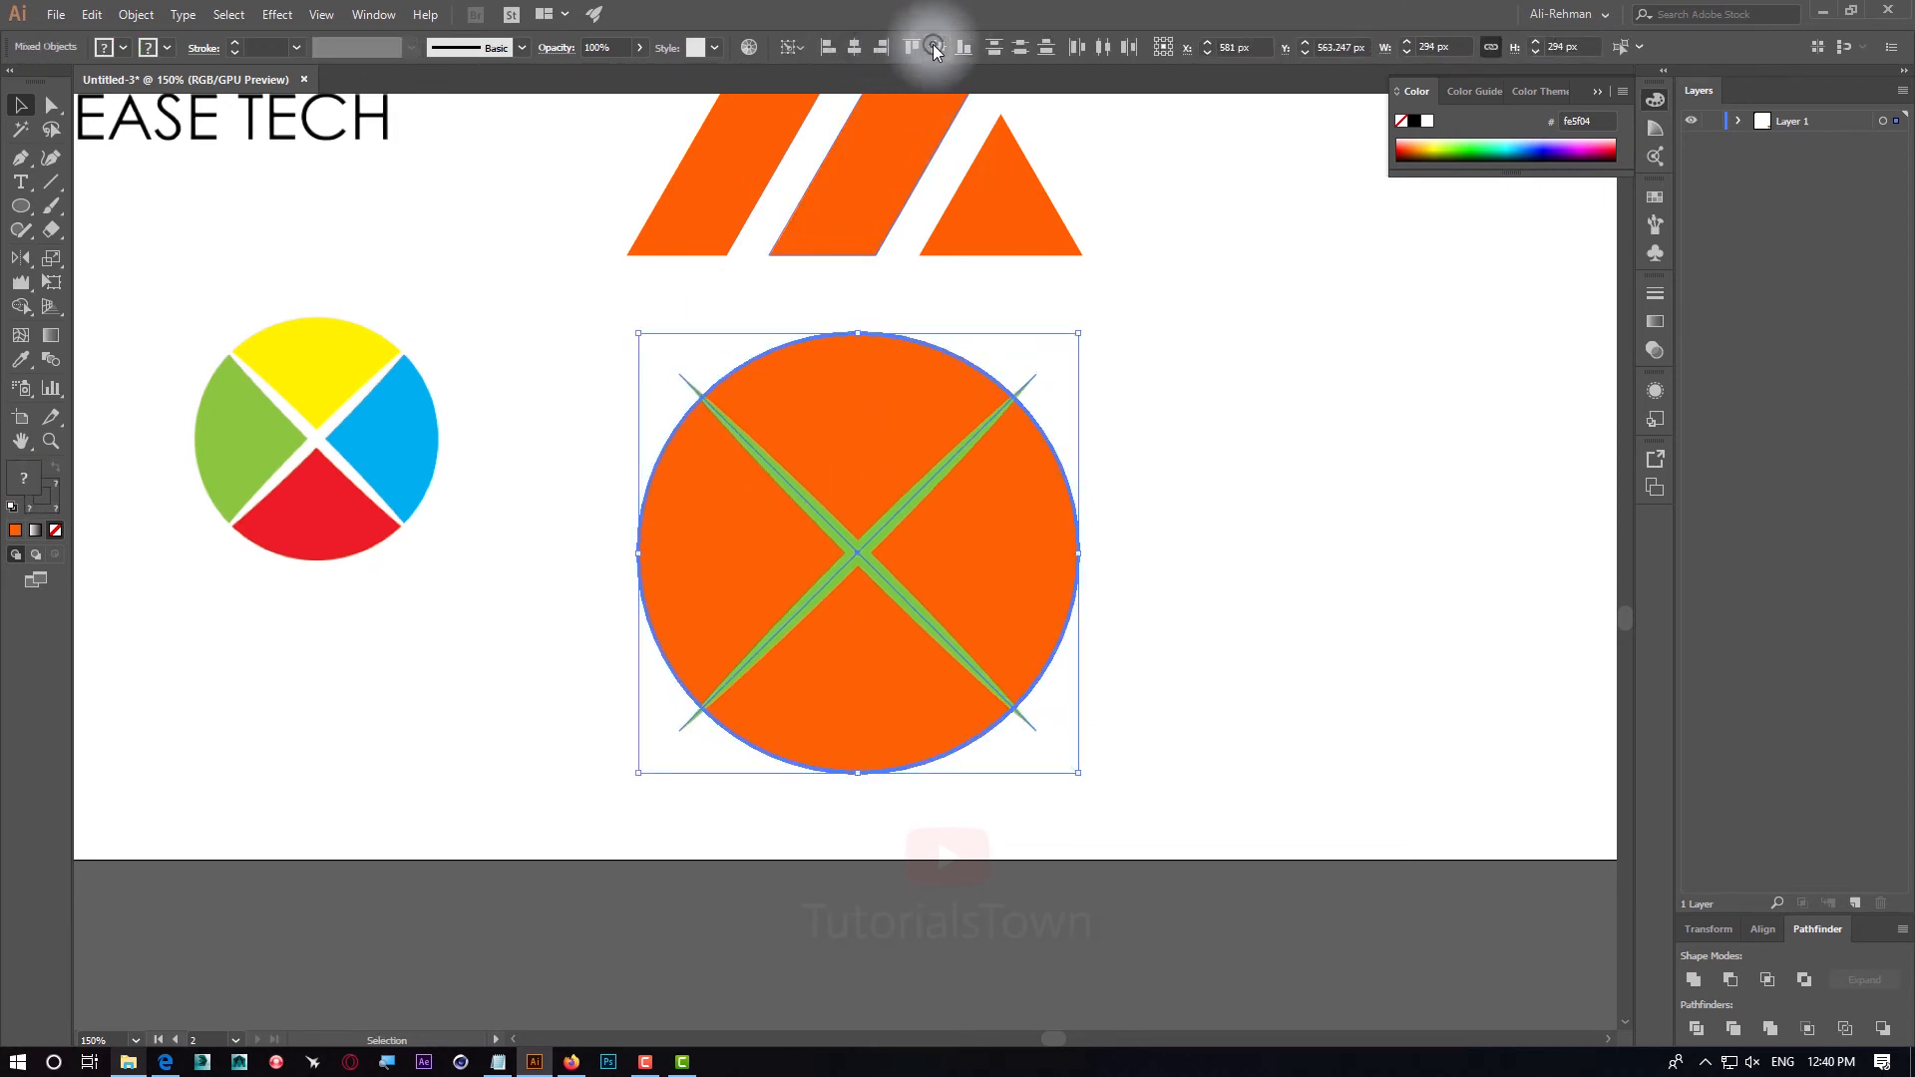
Scale the green cross proportionally from its centre to about 211 px so its tips meet the circle's edge
left_click(1243, 355)
left_click(1025, 394)
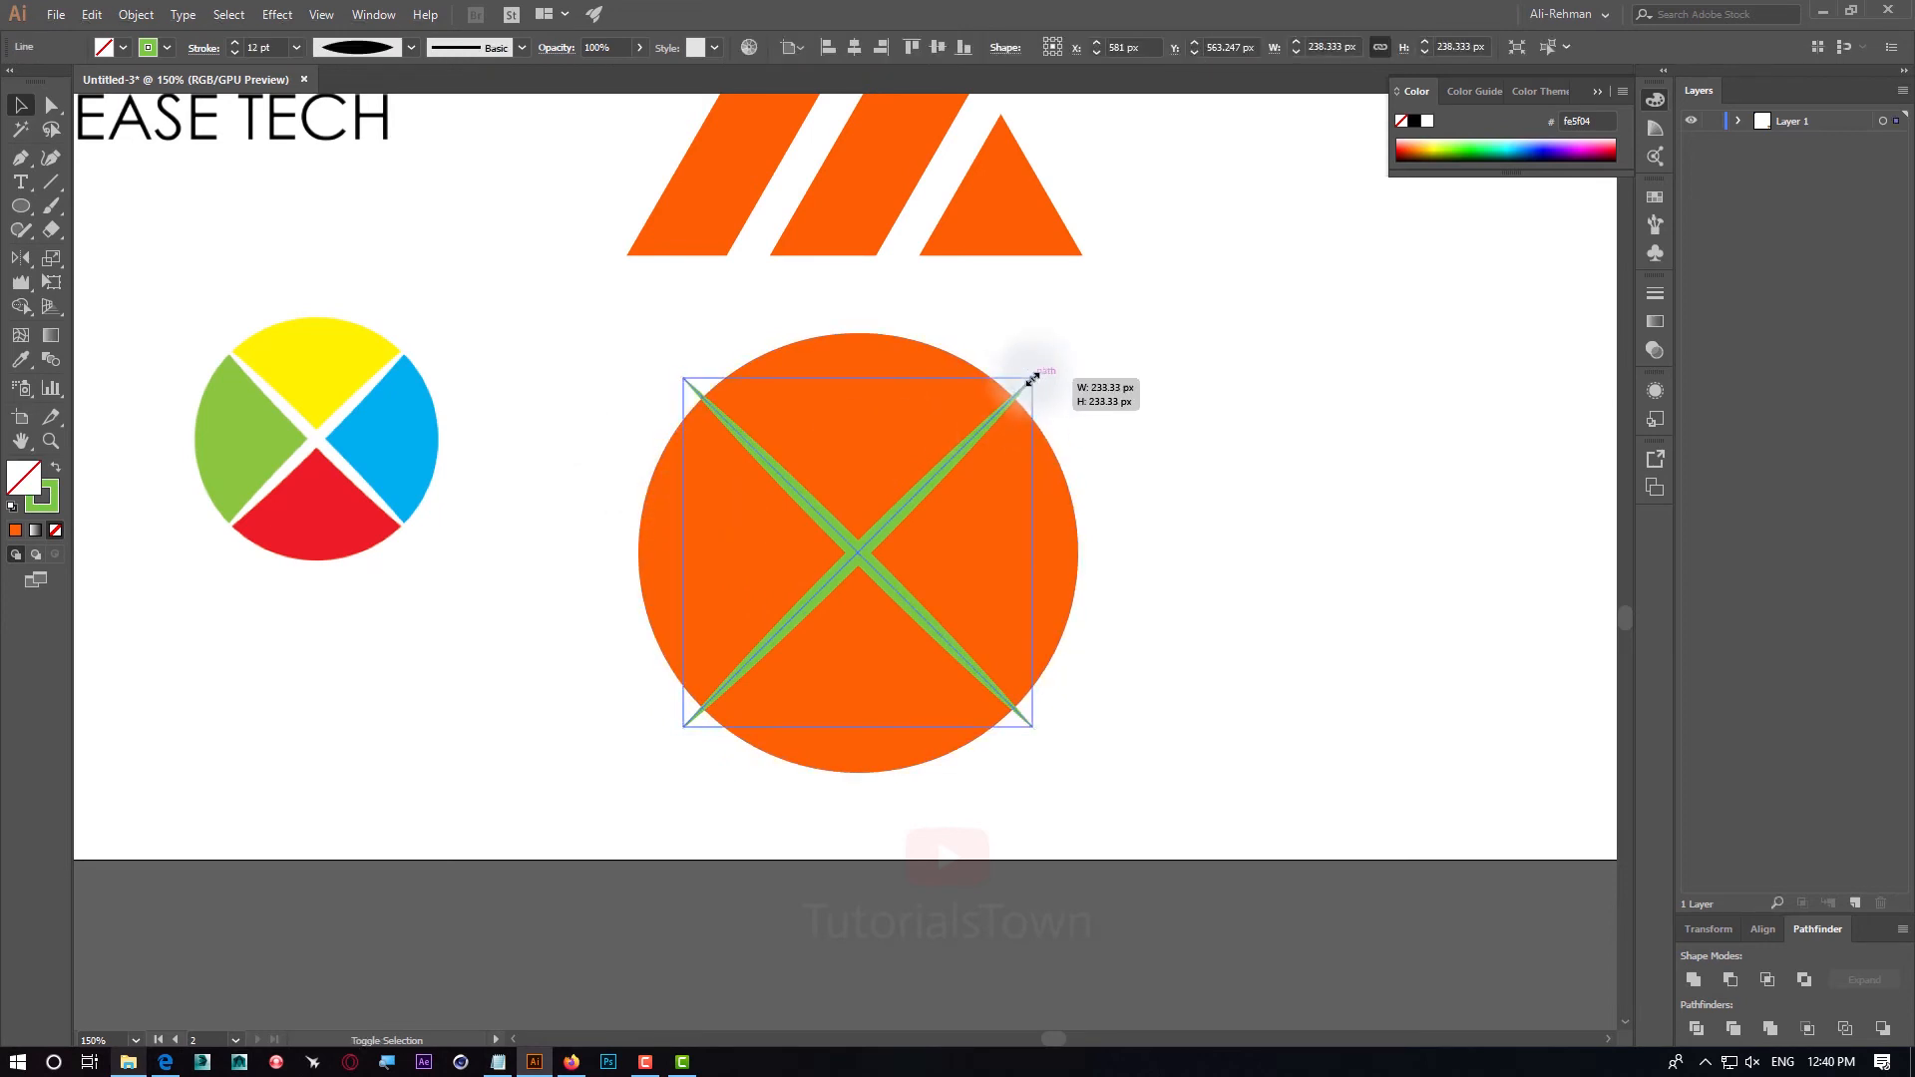
left_click_drag(1034, 379, 1016, 393)
left_click(1197, 379)
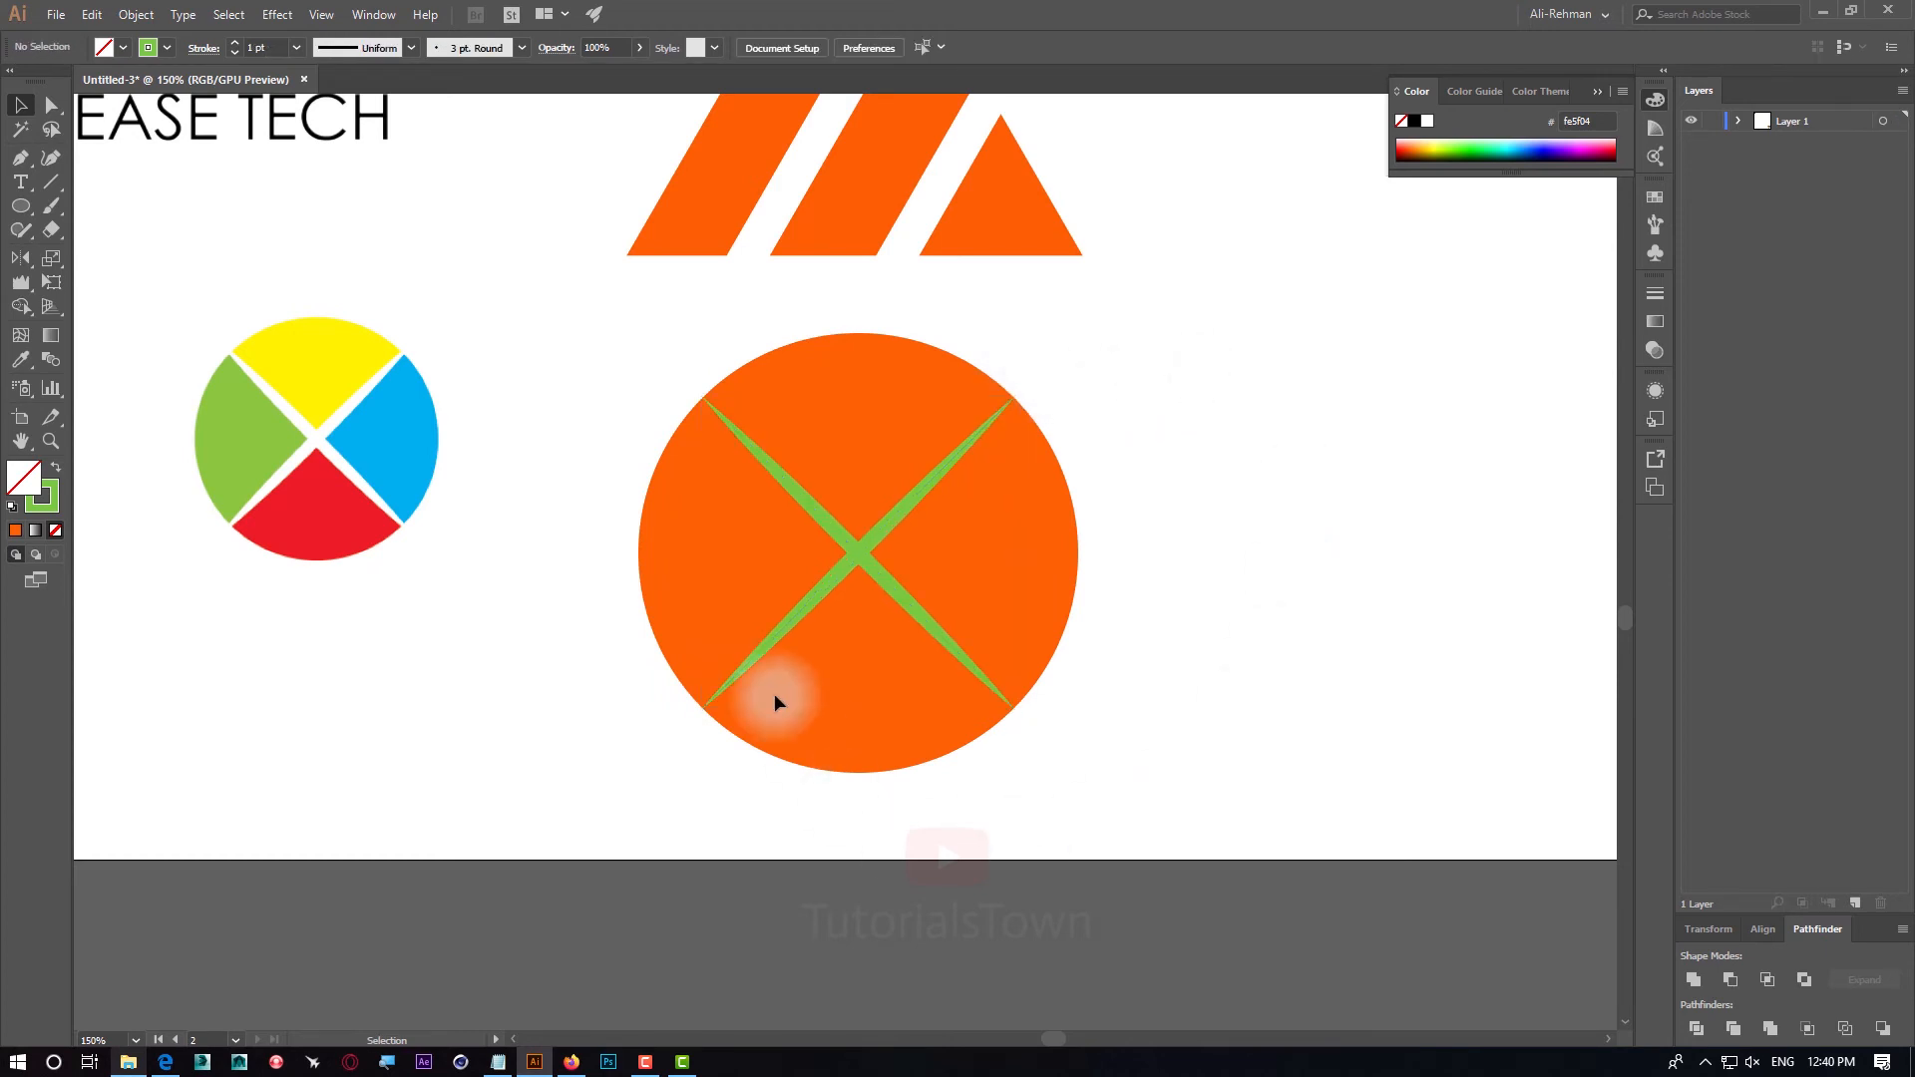
left_click(801, 502)
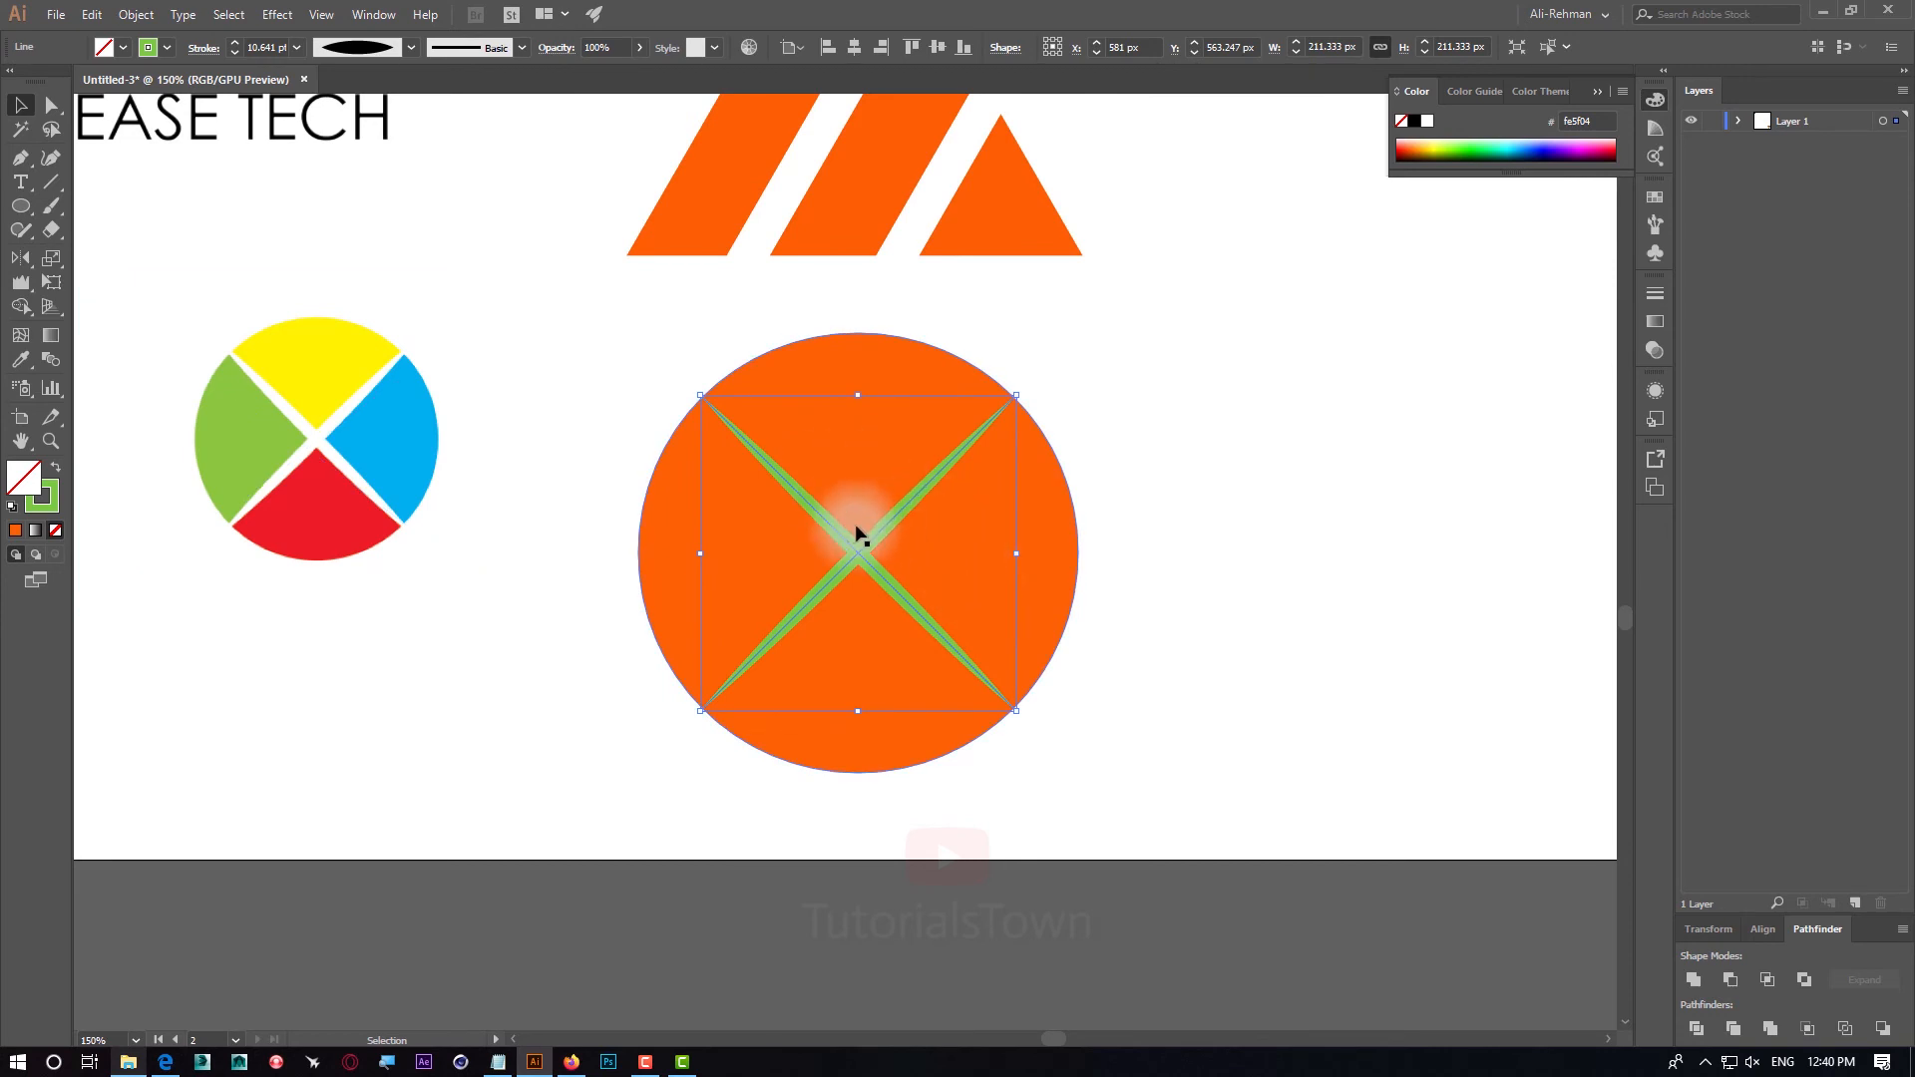
left_click_drag(1214, 401, 746, 672)
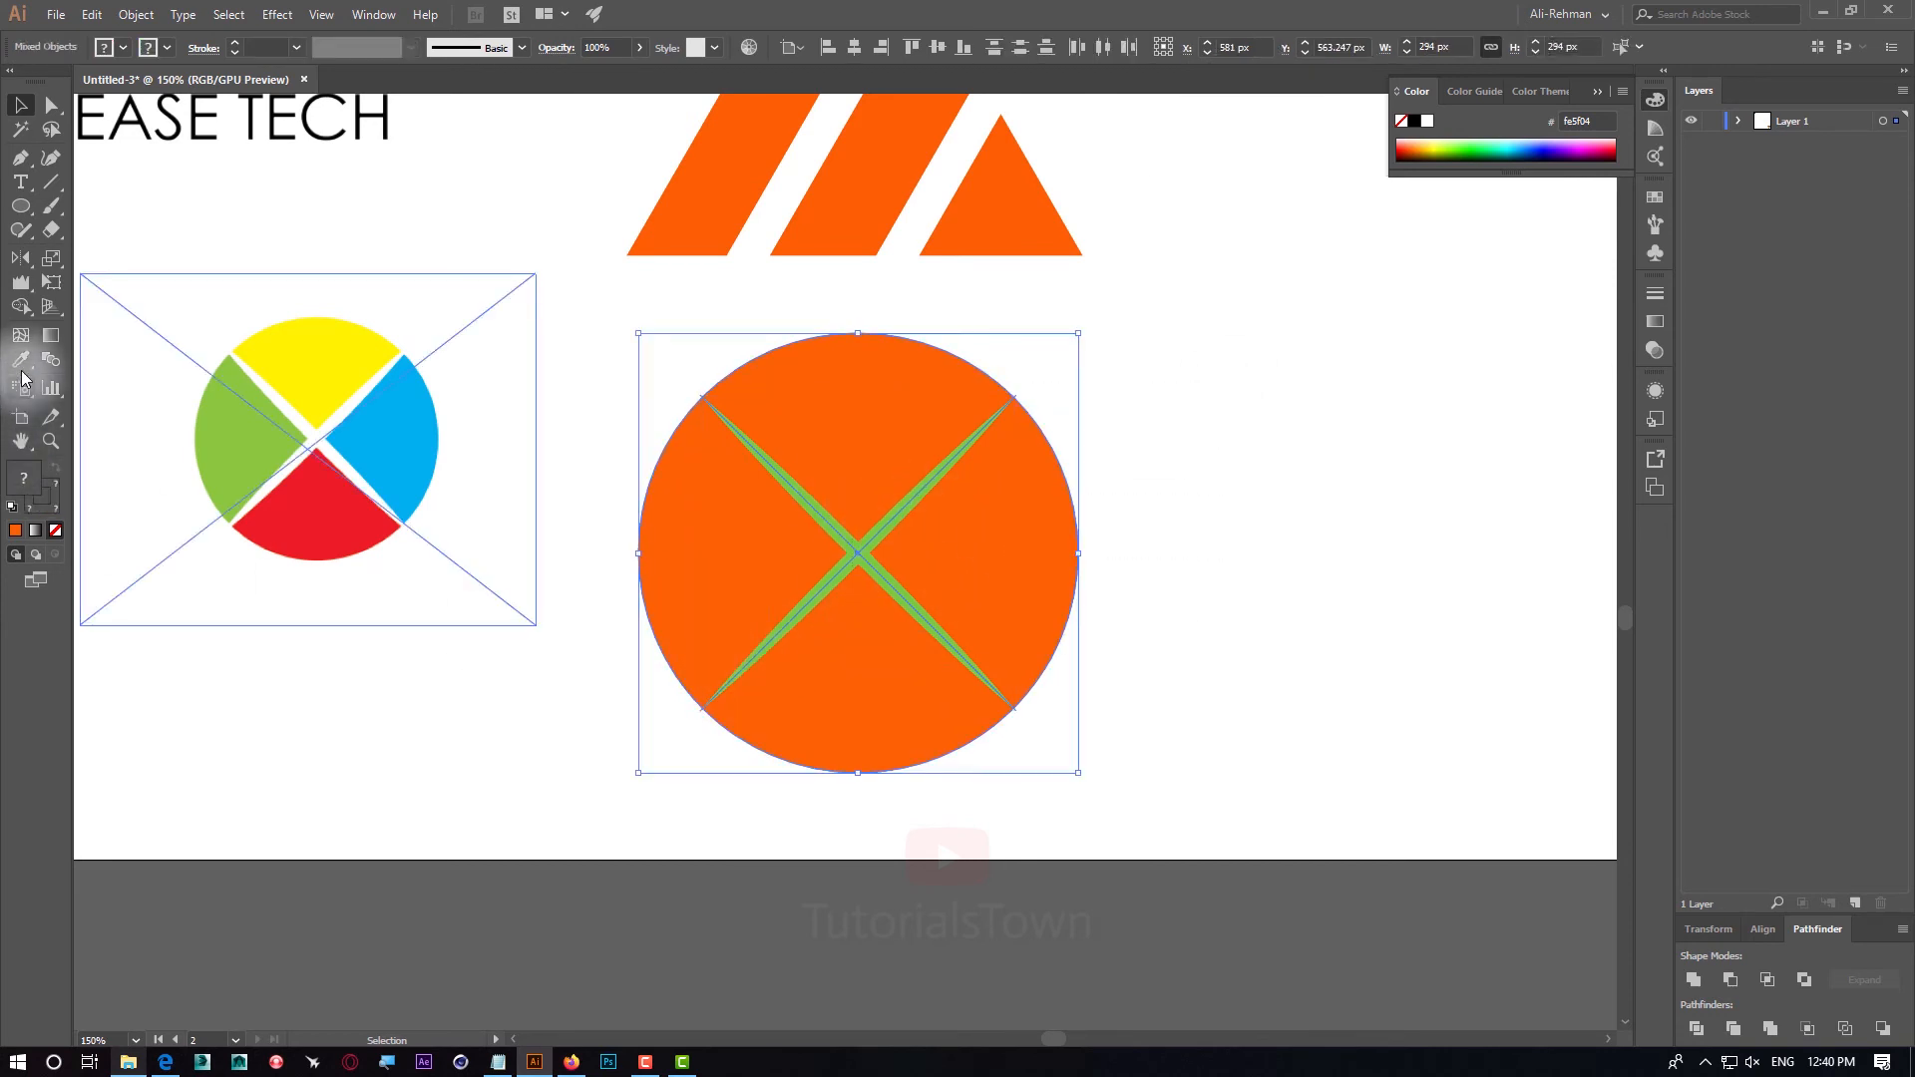
left_click(20, 310)
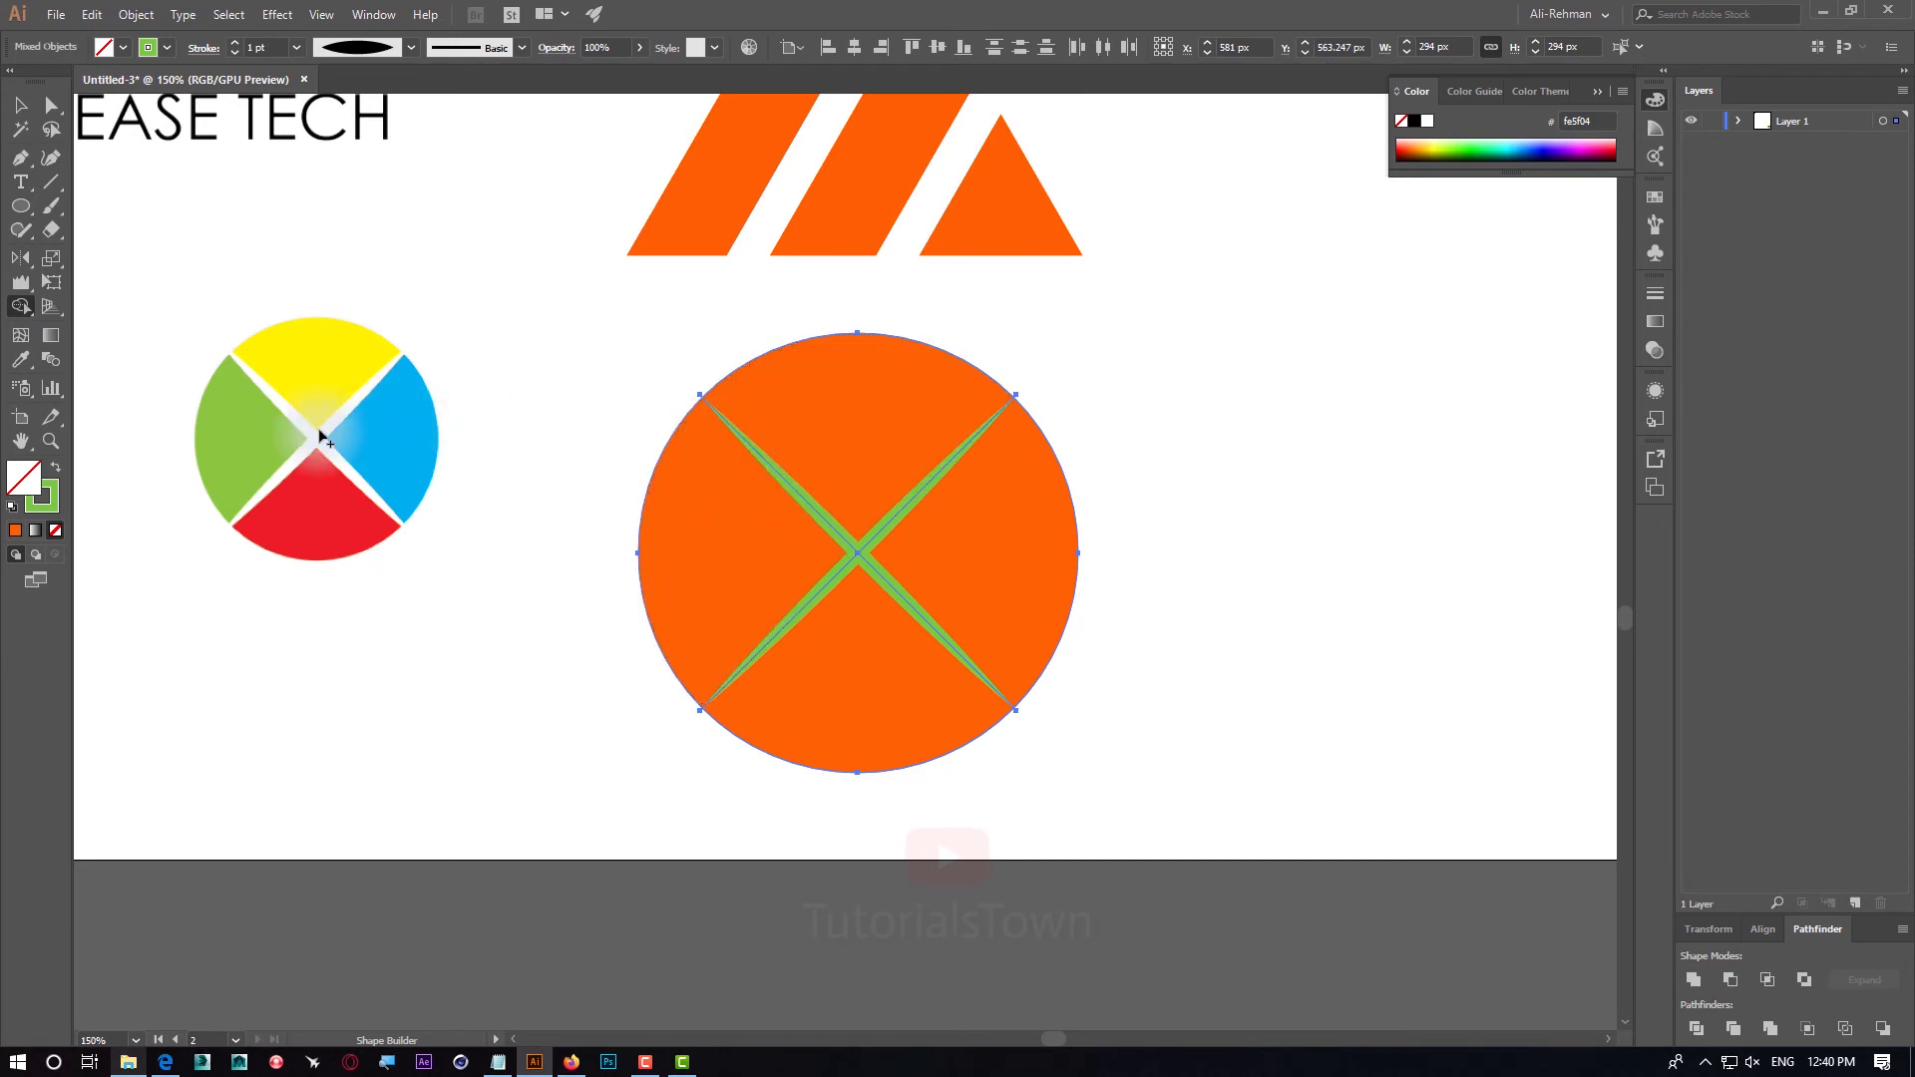
left_click(20, 105)
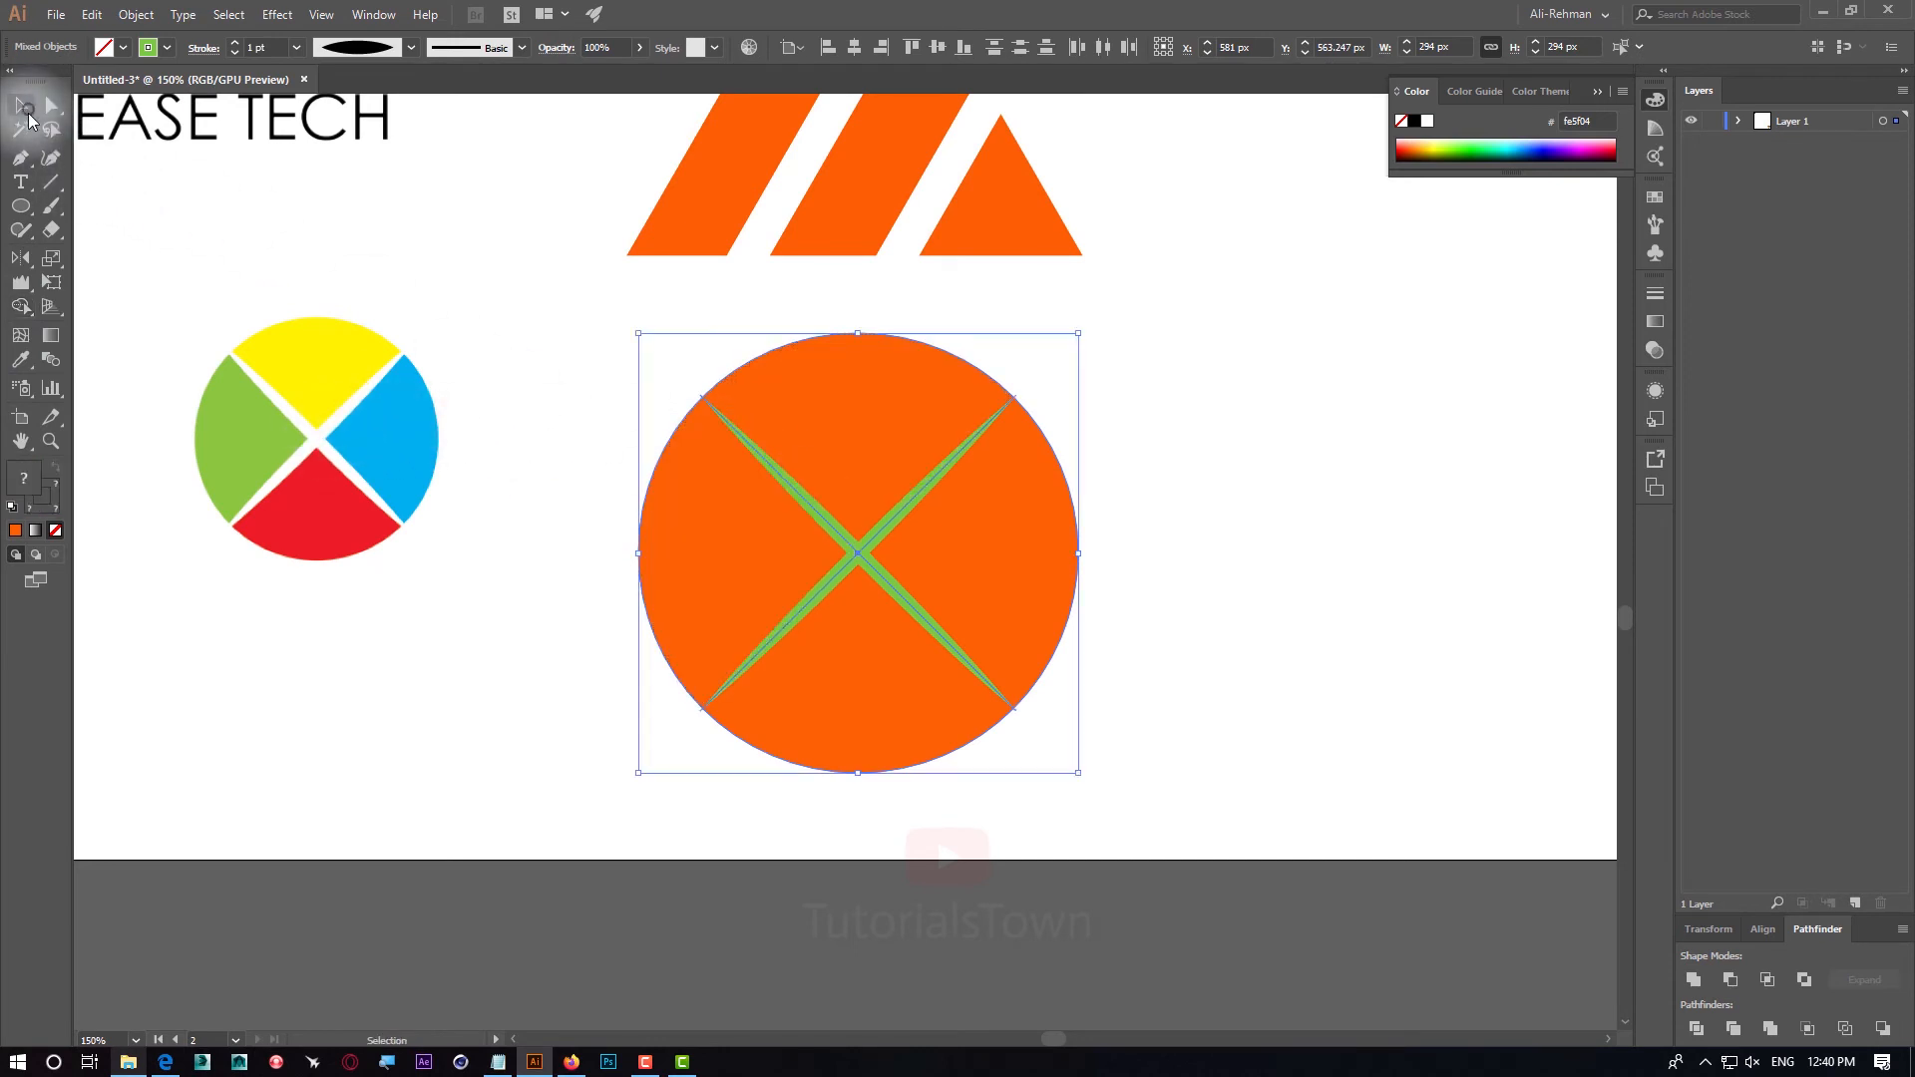
left_click(1176, 557)
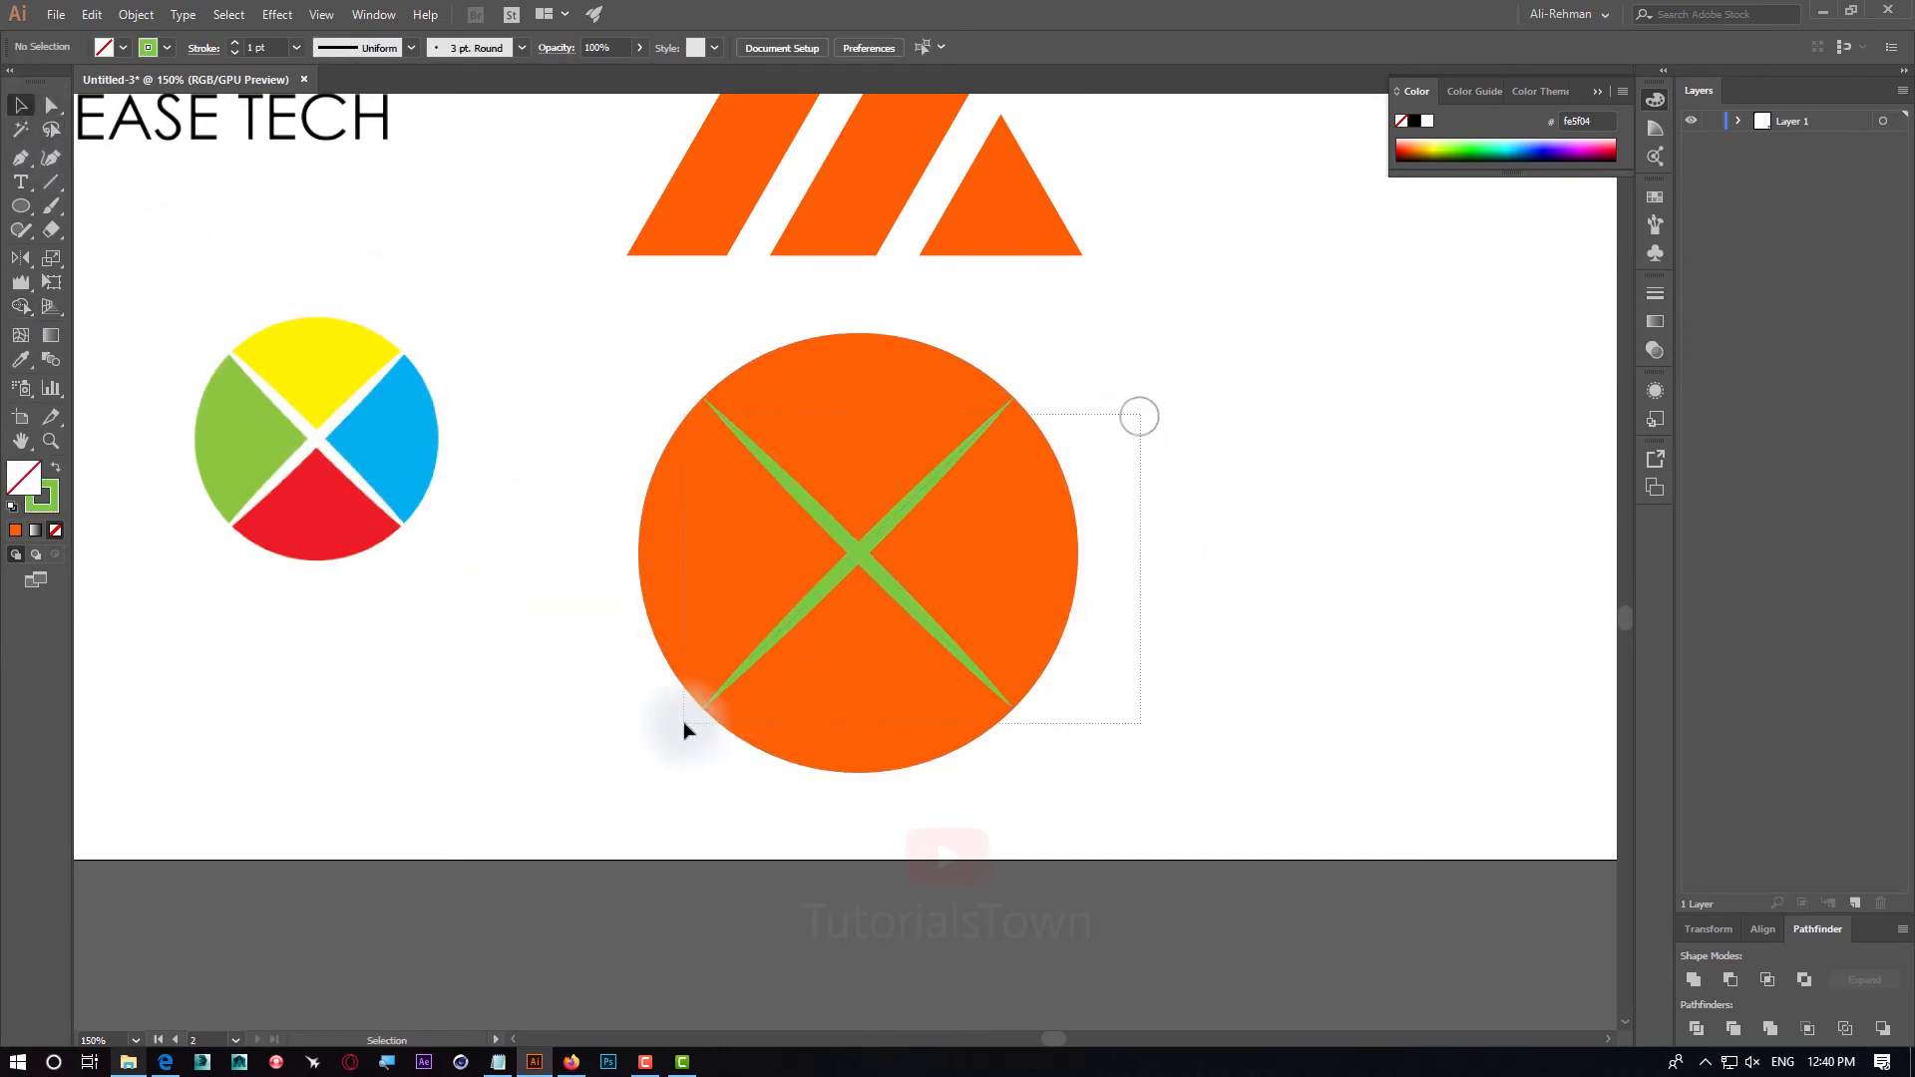
left_click_drag(683, 724, 686, 724)
left_click(1226, 635)
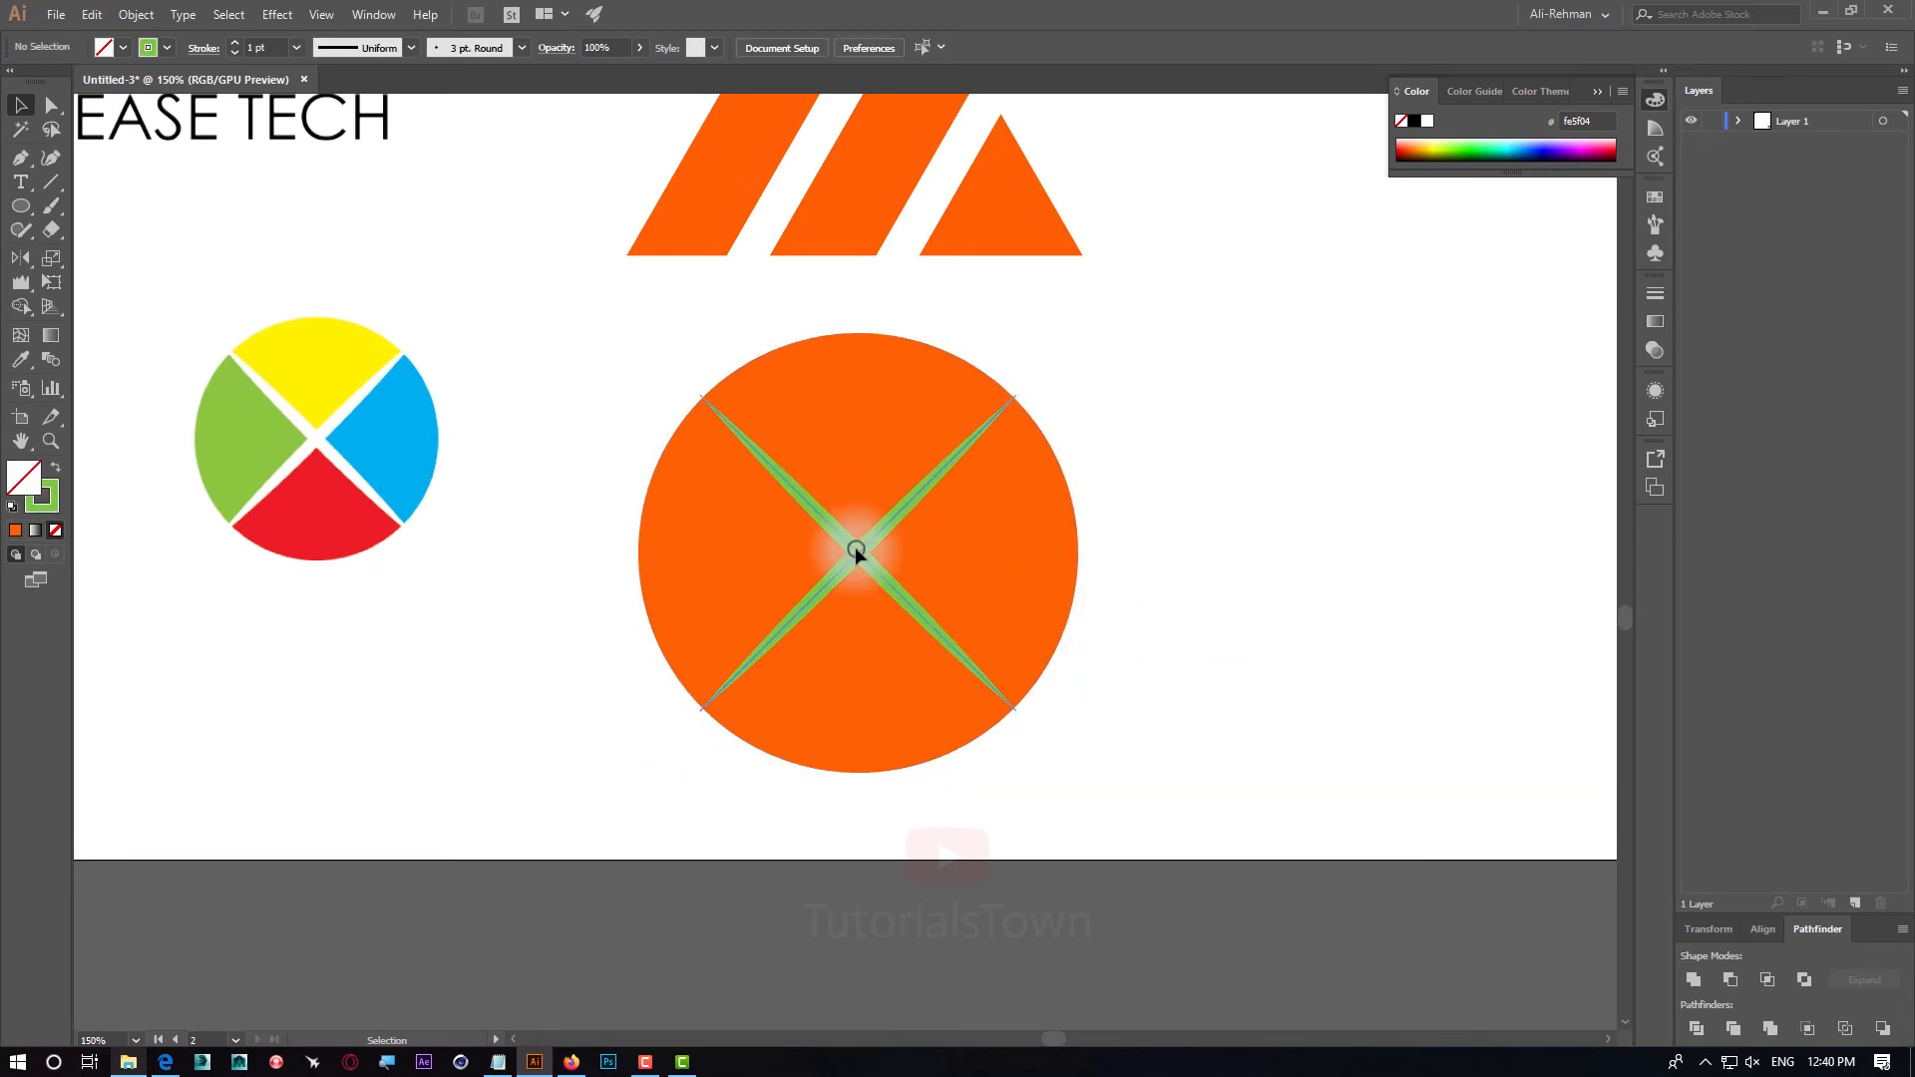
Select the green cross and convert its tapered lines into shapes with Outline Stroke
left_click(856, 551)
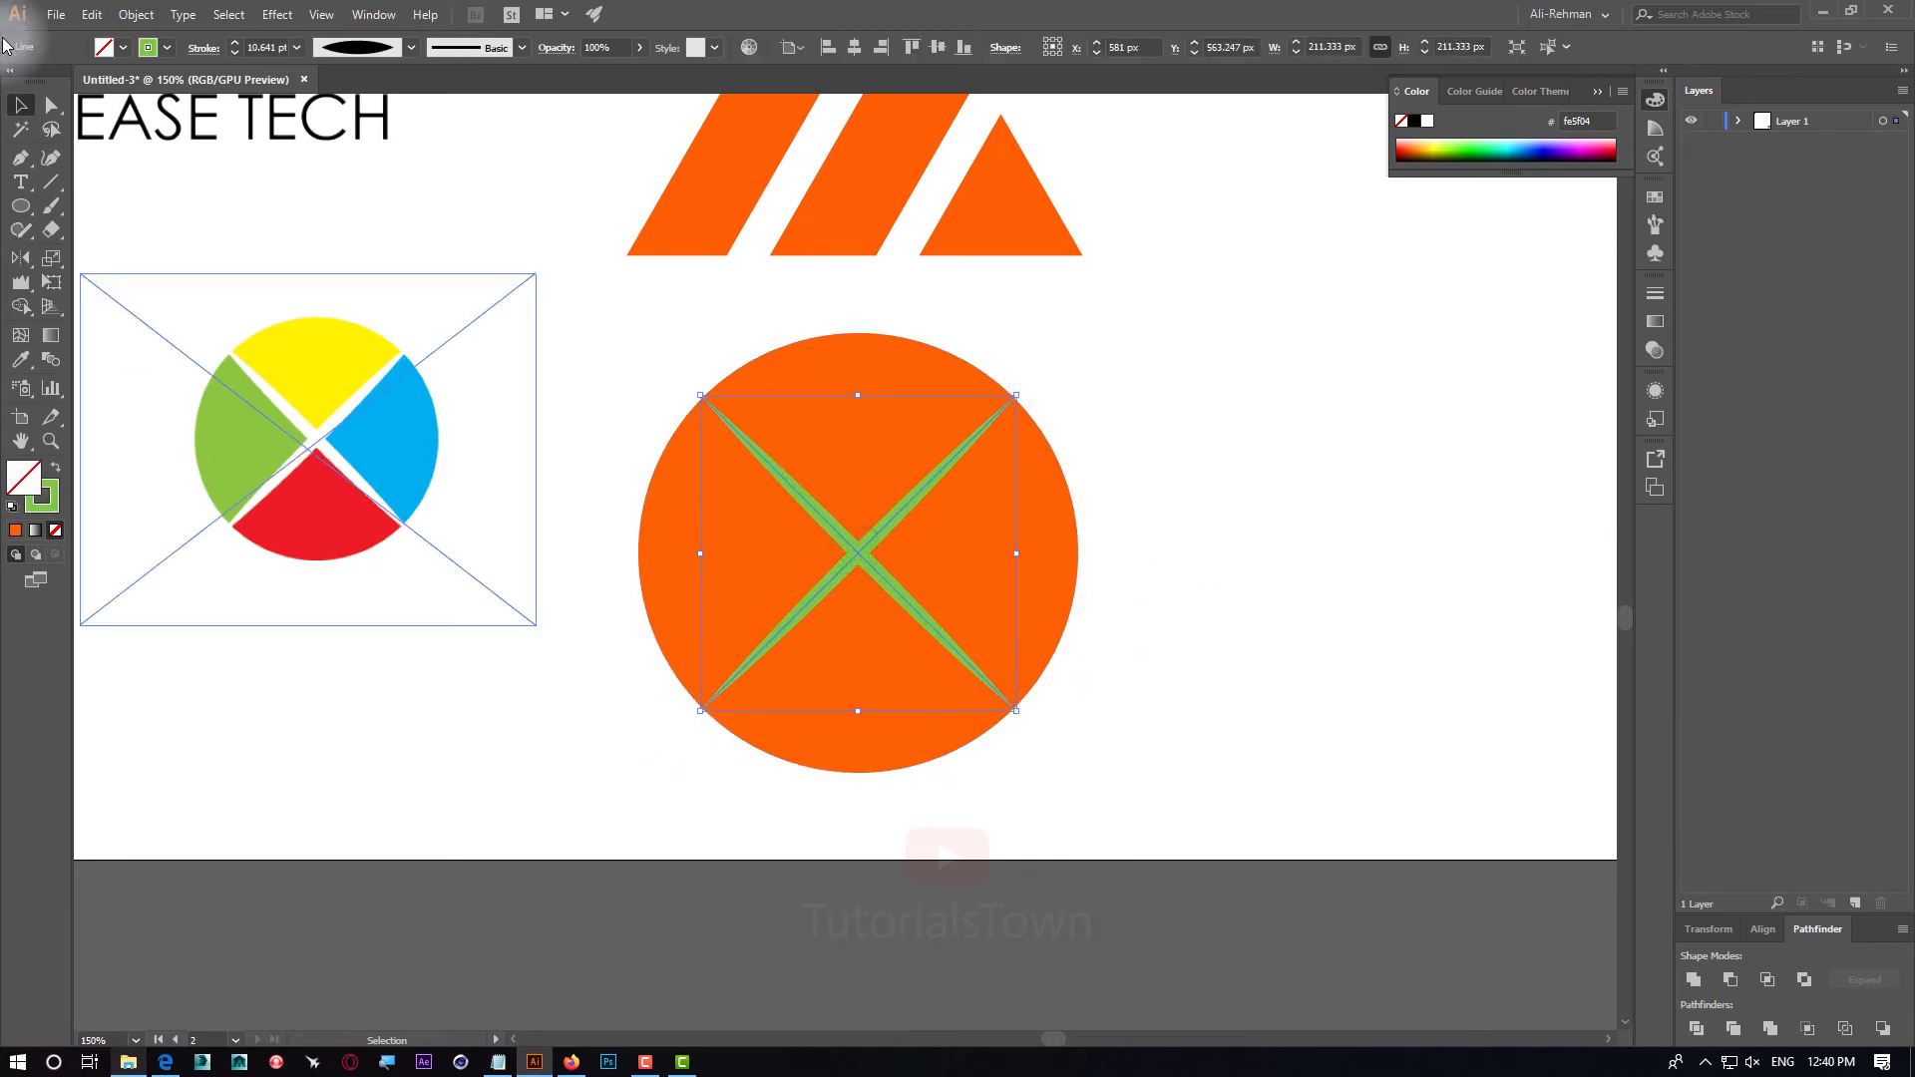
left_click(136, 14)
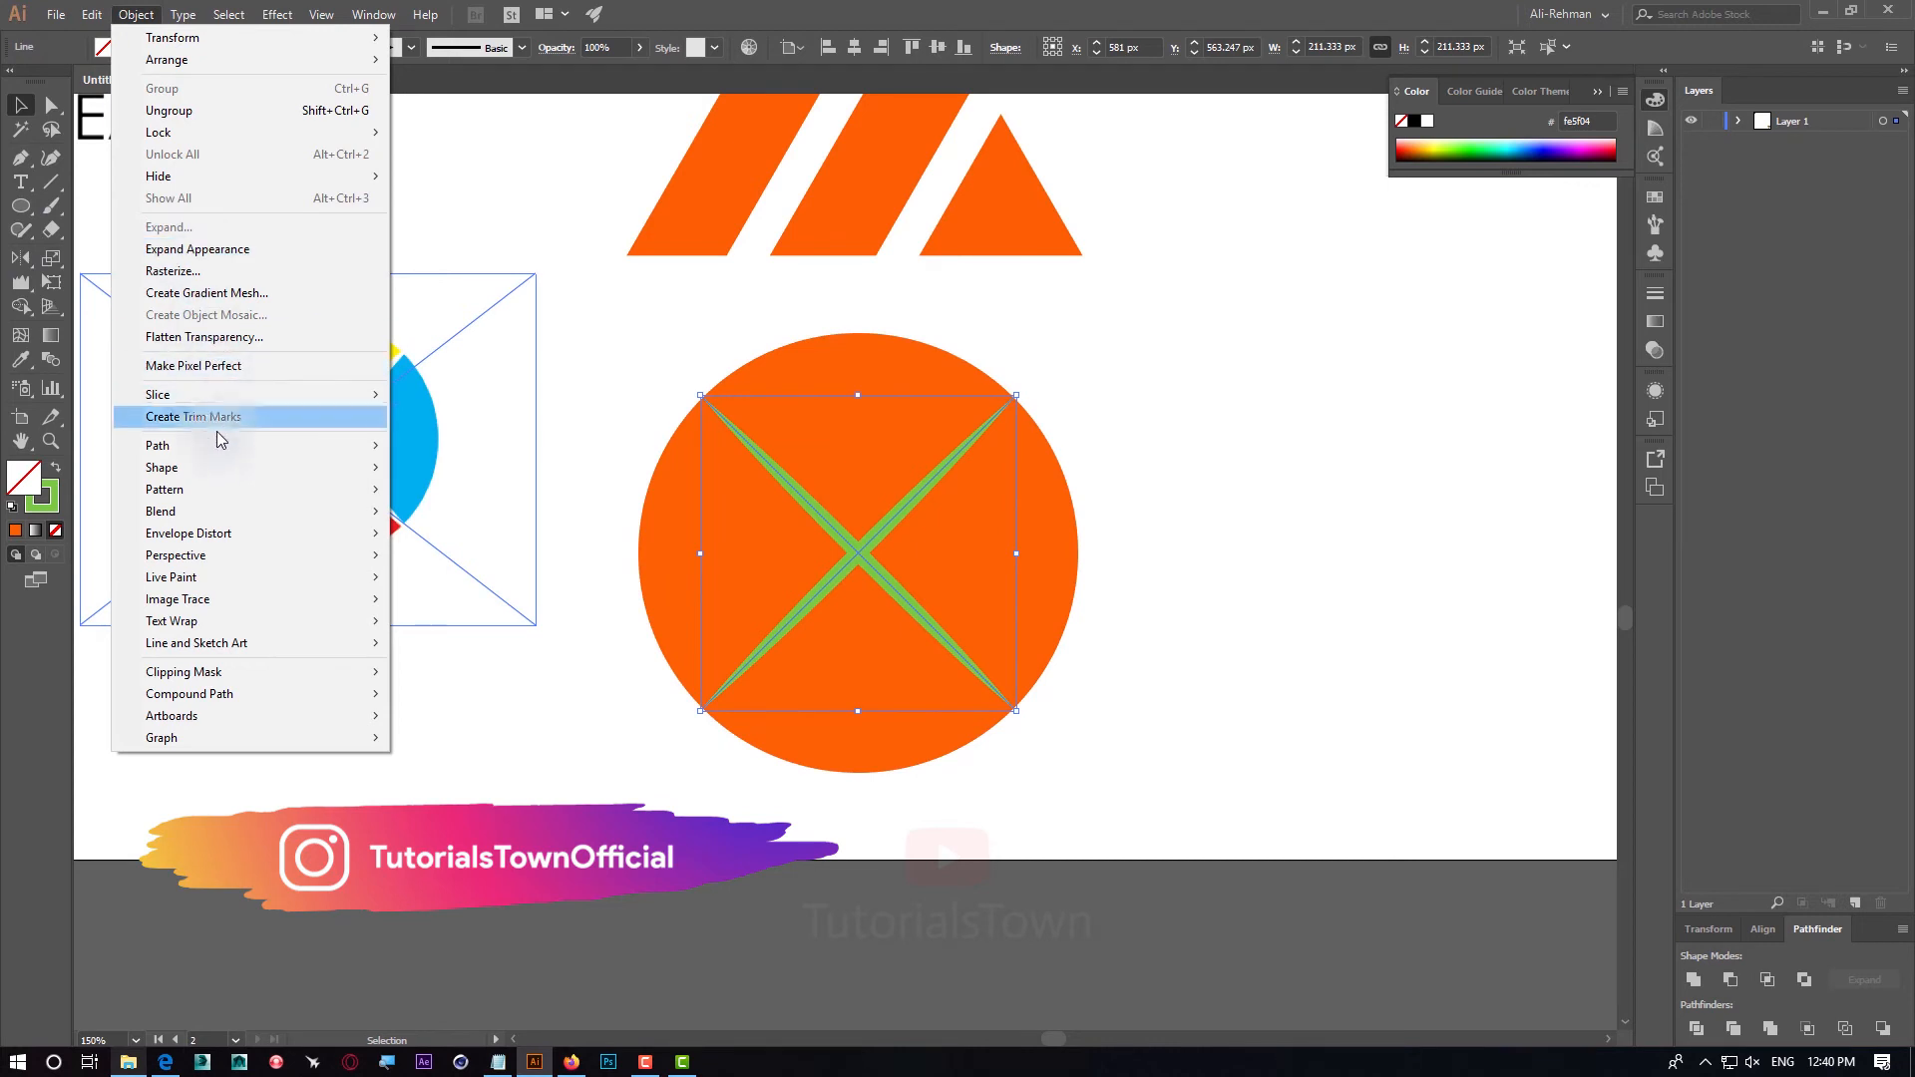
mouse_move(222, 449)
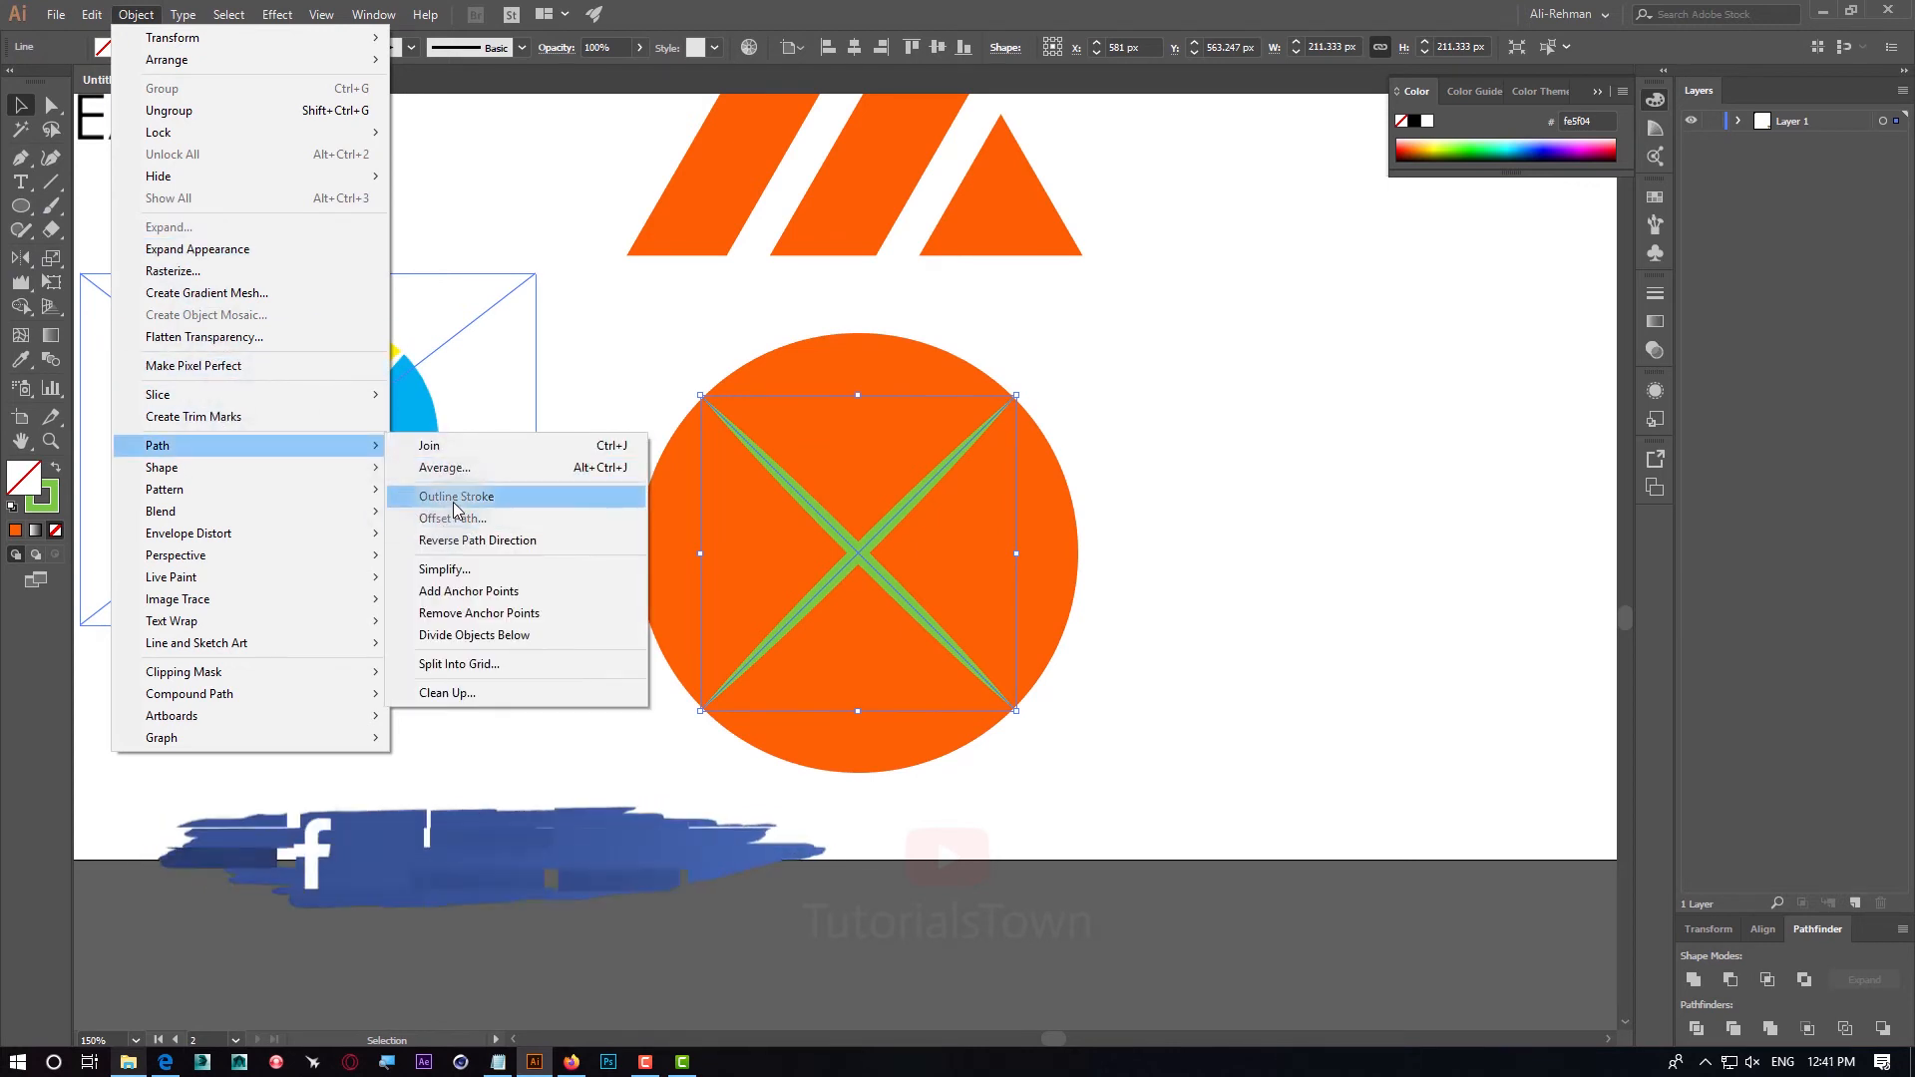
left_click(451, 519)
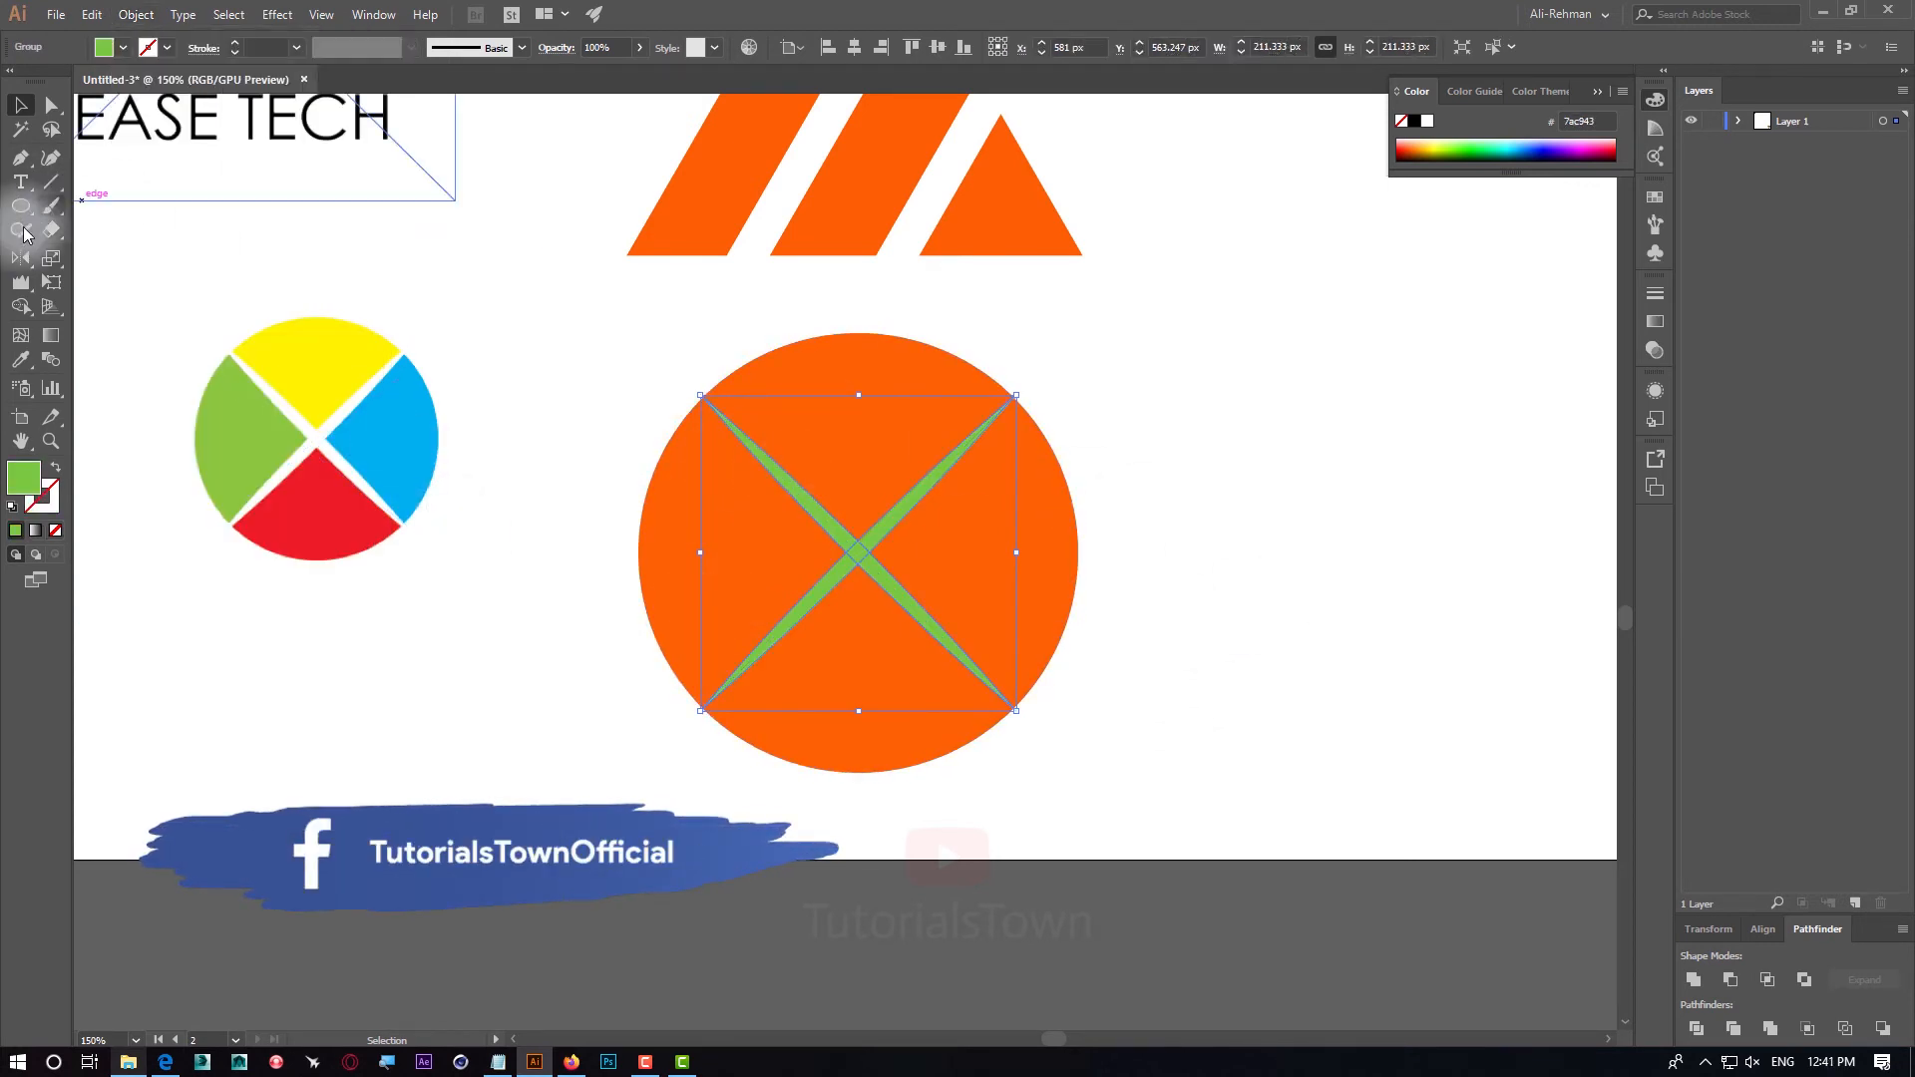
Select the circle together with the green cross and delete the cross's arms and centre with the Shape Builder tool
left_click(20, 307)
left_click_drag(668, 373, 1005, 671)
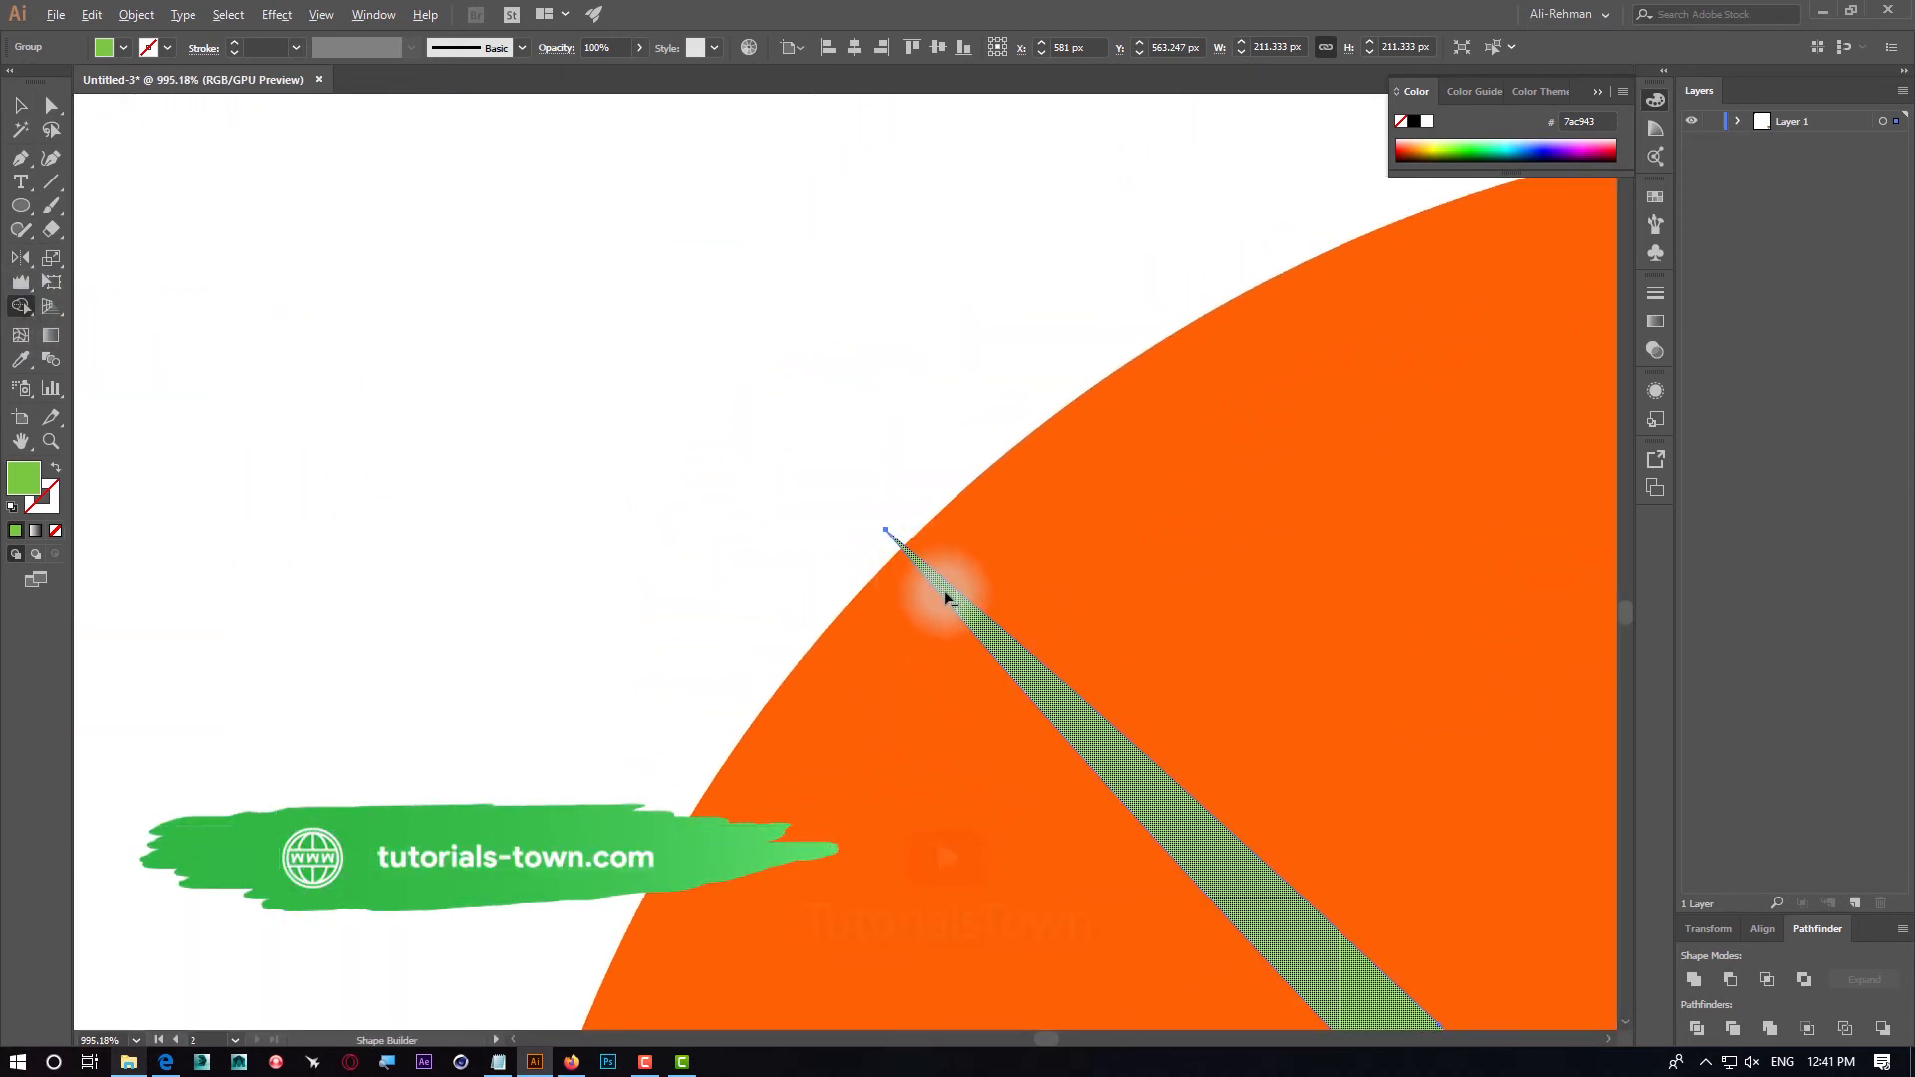
left_click(976, 635, "alt")
key("ctrl+z")
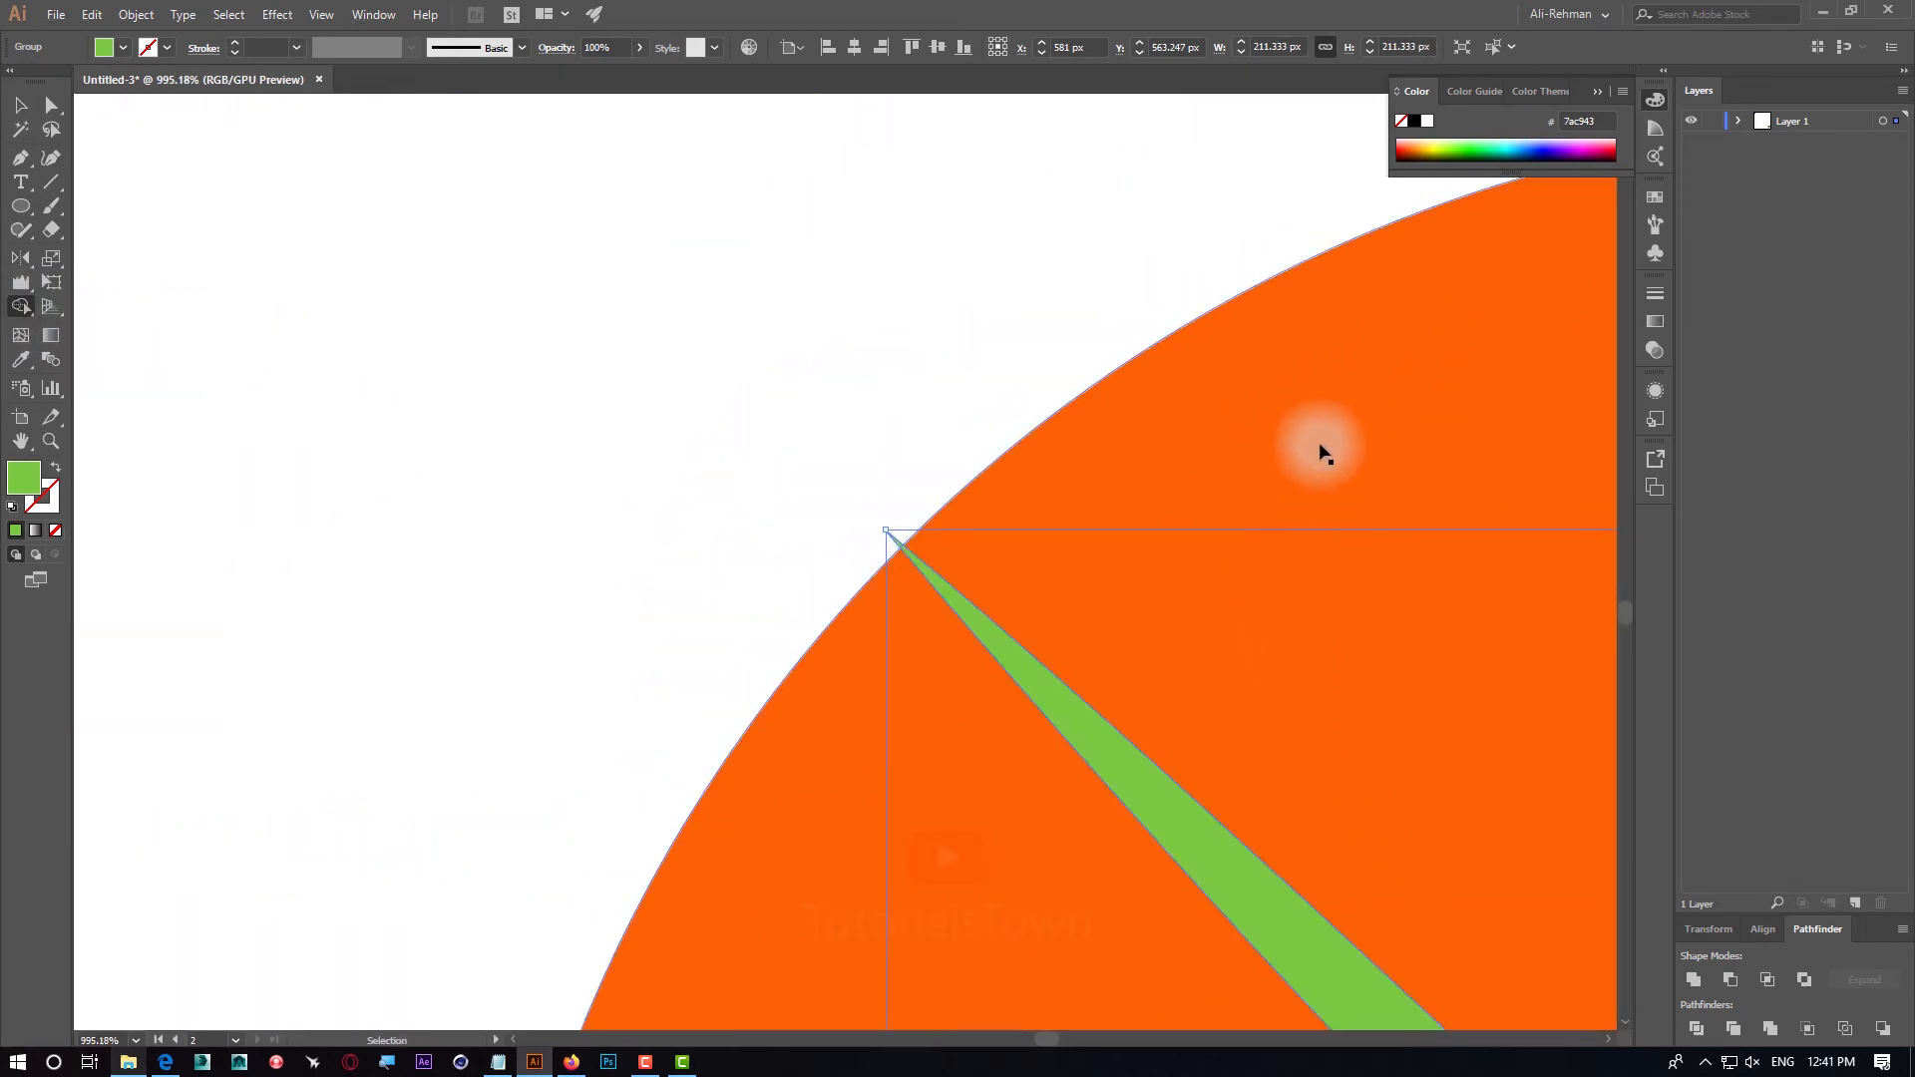
left_click(1344, 387, "ctrl")
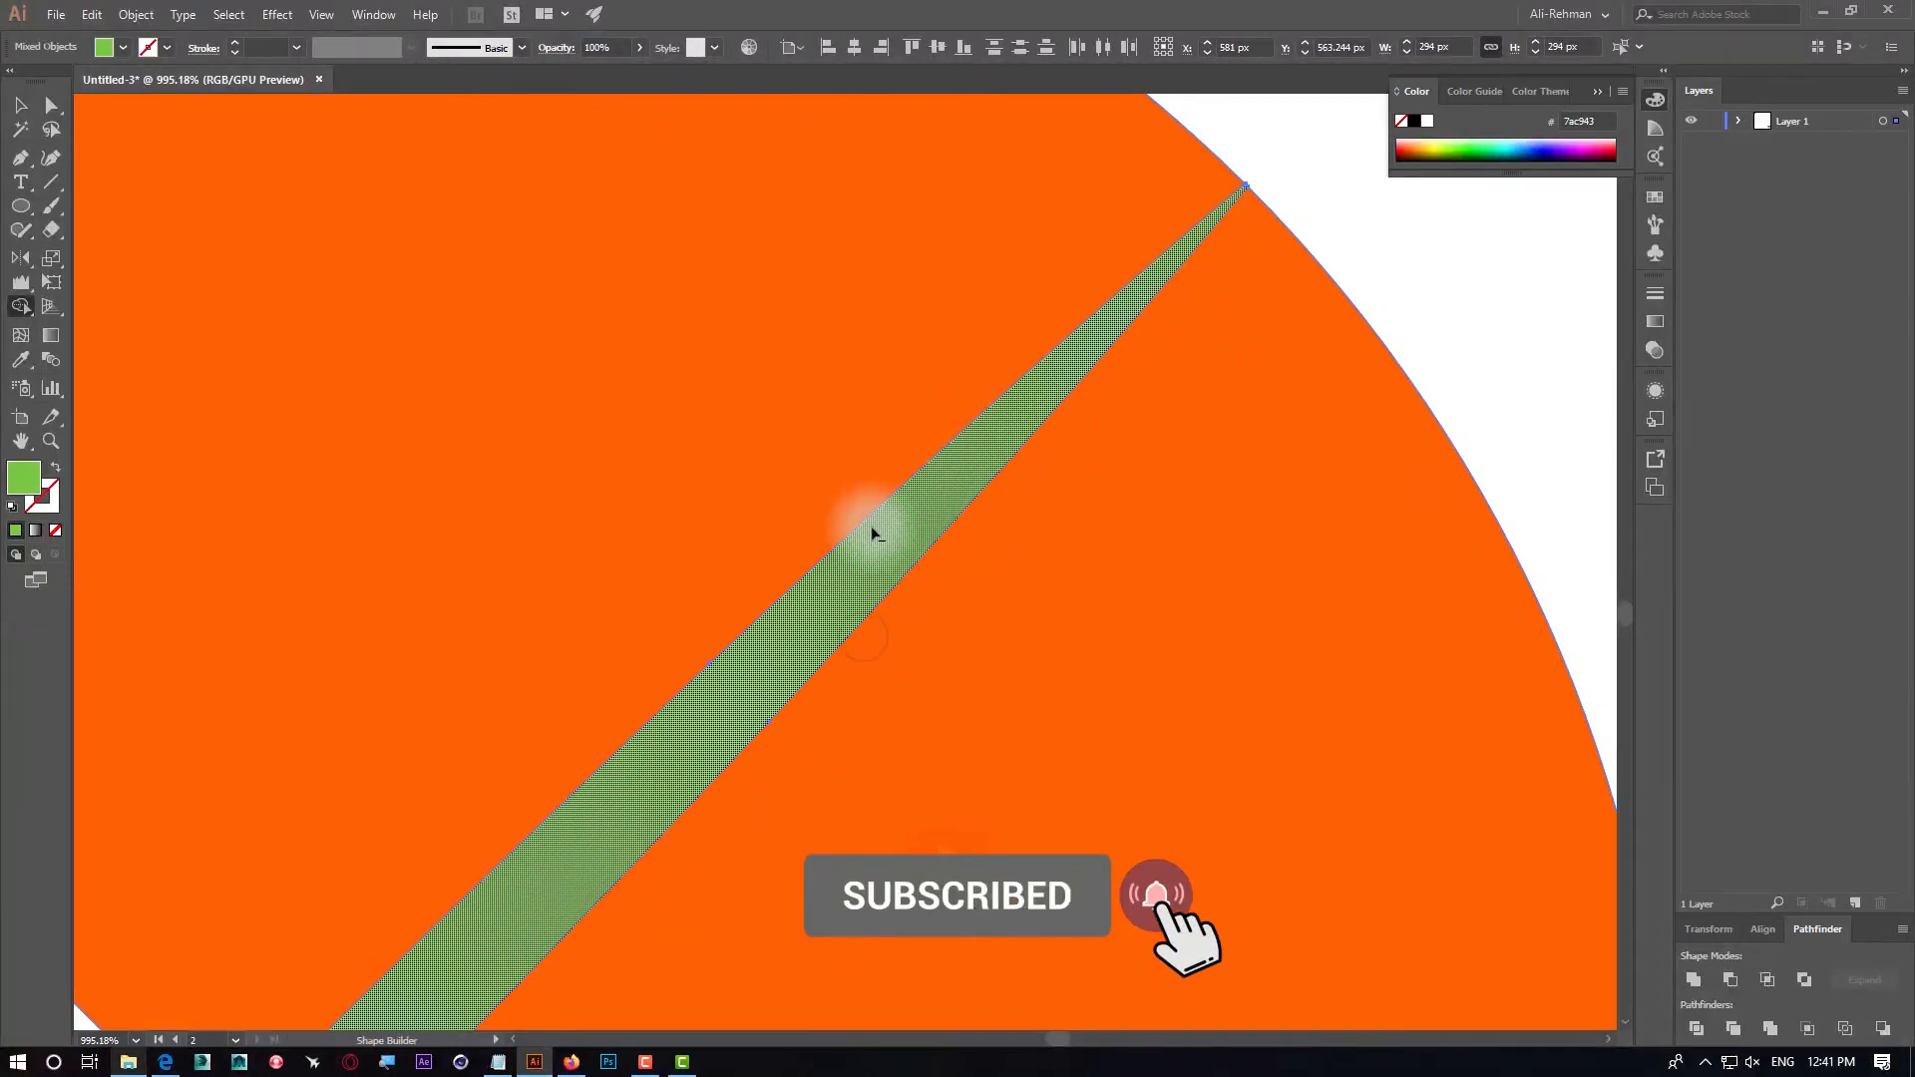
left_click(873, 534, "alt")
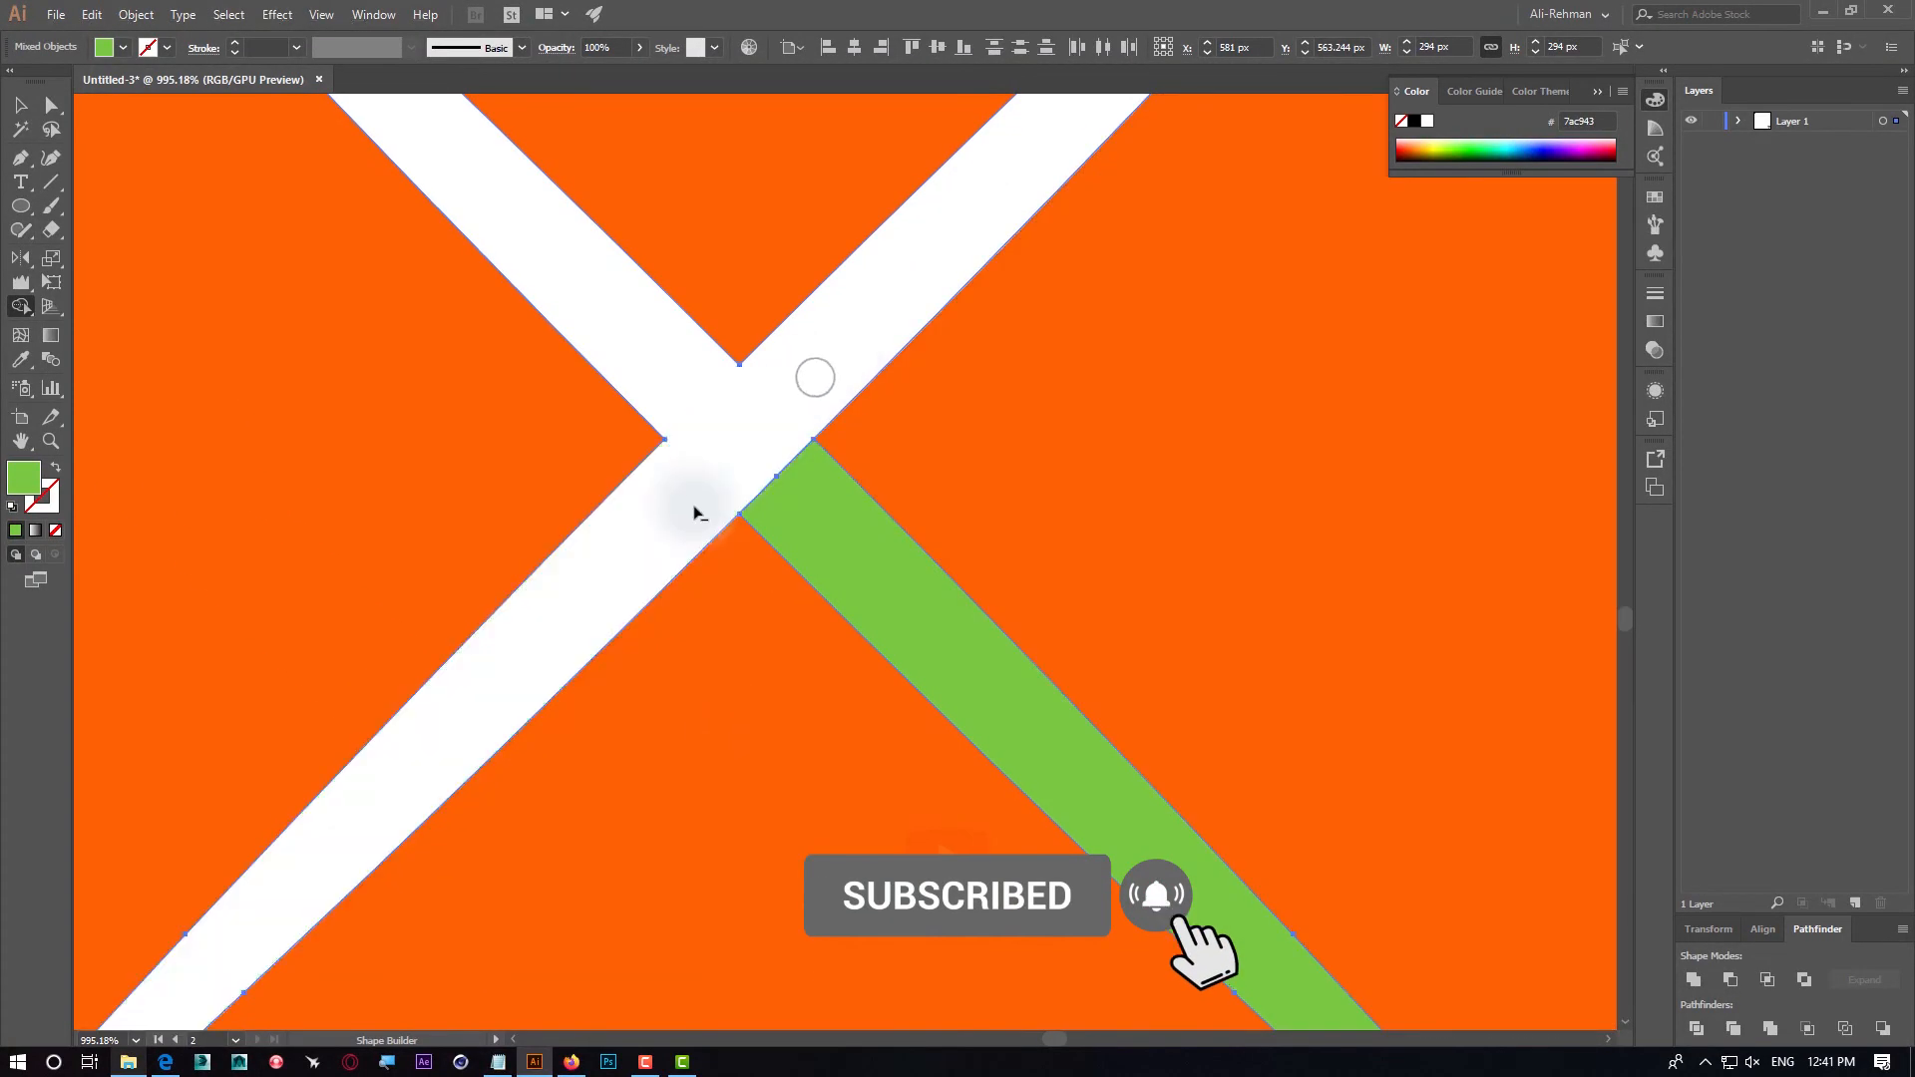
left_click_drag(774, 471, 804, 529)
left_click_drag(799, 602, 838, 225)
Delete the leftover cross tip that sticks out past the circle's lower-left edge with the Shape Builder tool
left_click_drag(543, 599, 1656, 40)
left_click_drag(859, 605, 720, 609)
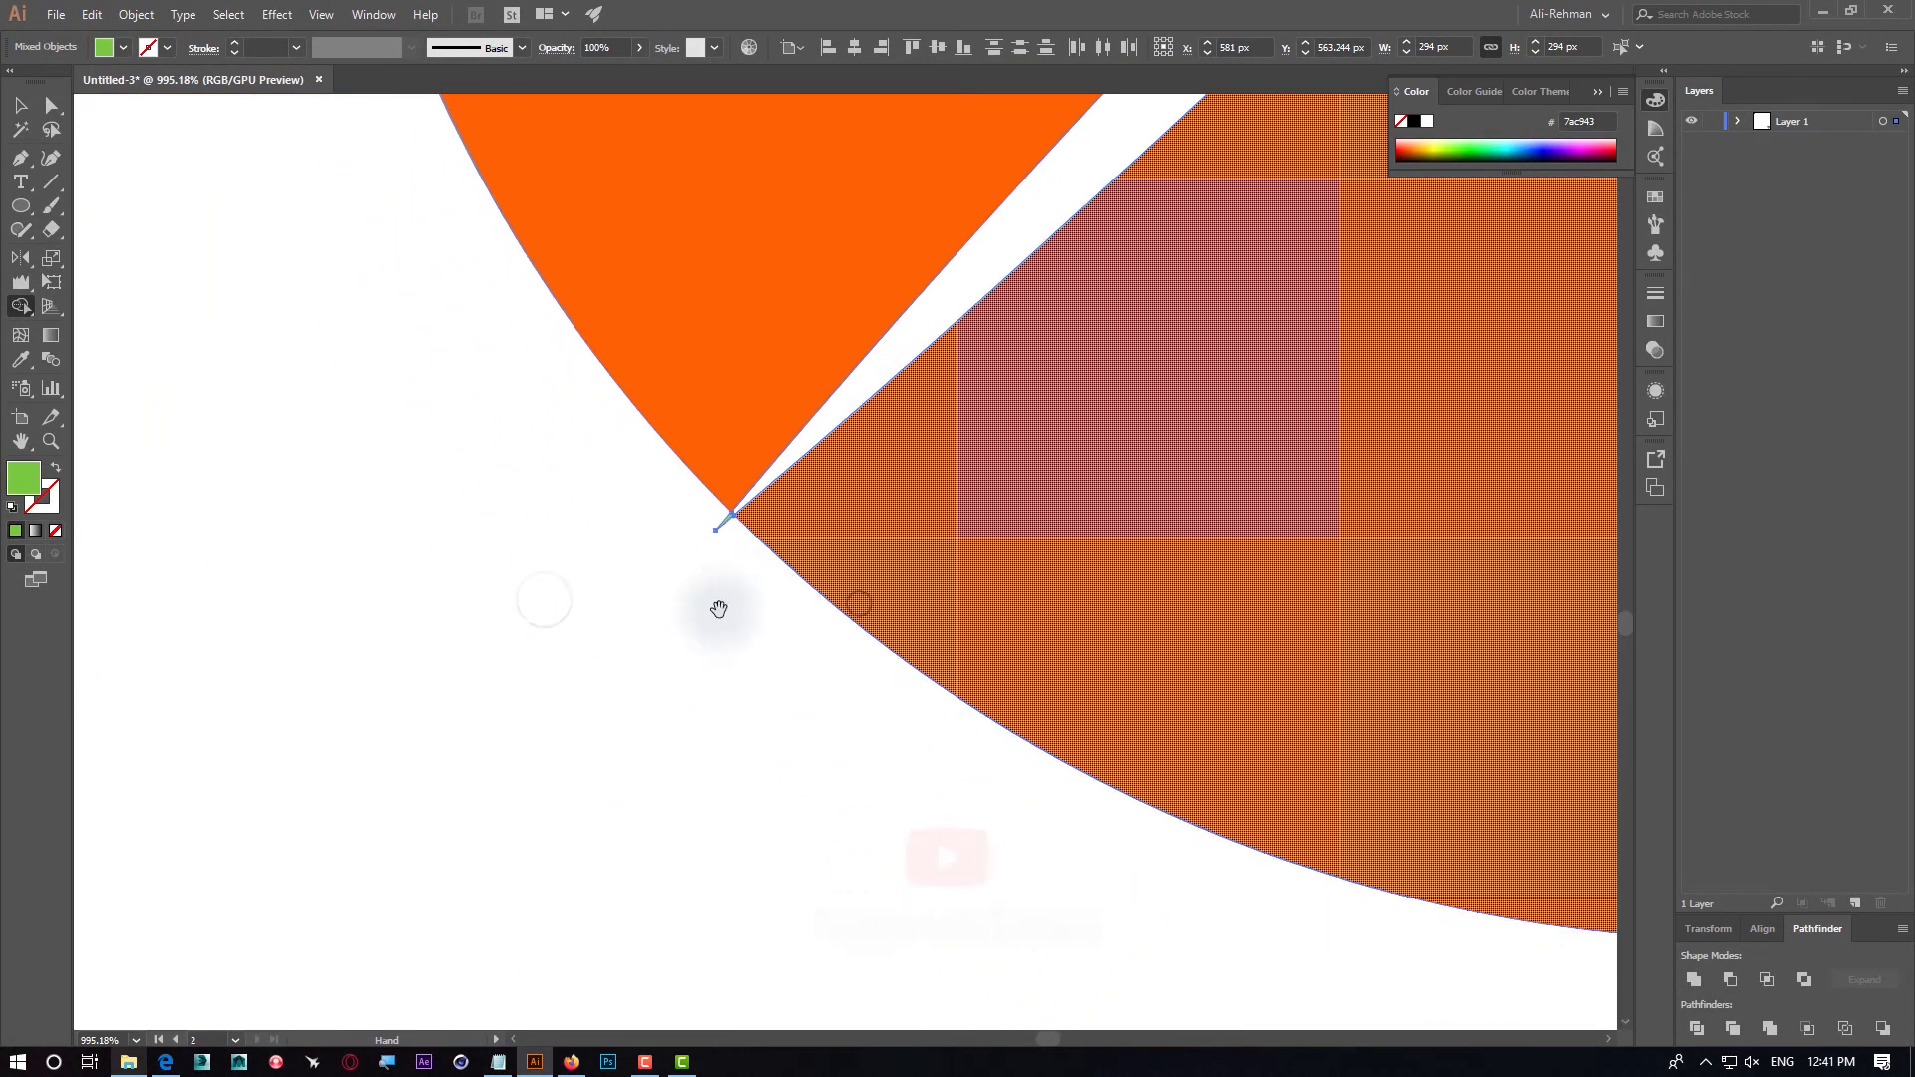
left_click(716, 519, "alt")
left_click_drag(1102, 622, 299, 548)
left_click_drag(1075, 567, 499, 566)
mouse_move(813, 529)
left_mouse_down()
mouse_move(702, 524)
mouse_move(647, 639)
left_mouse_up()
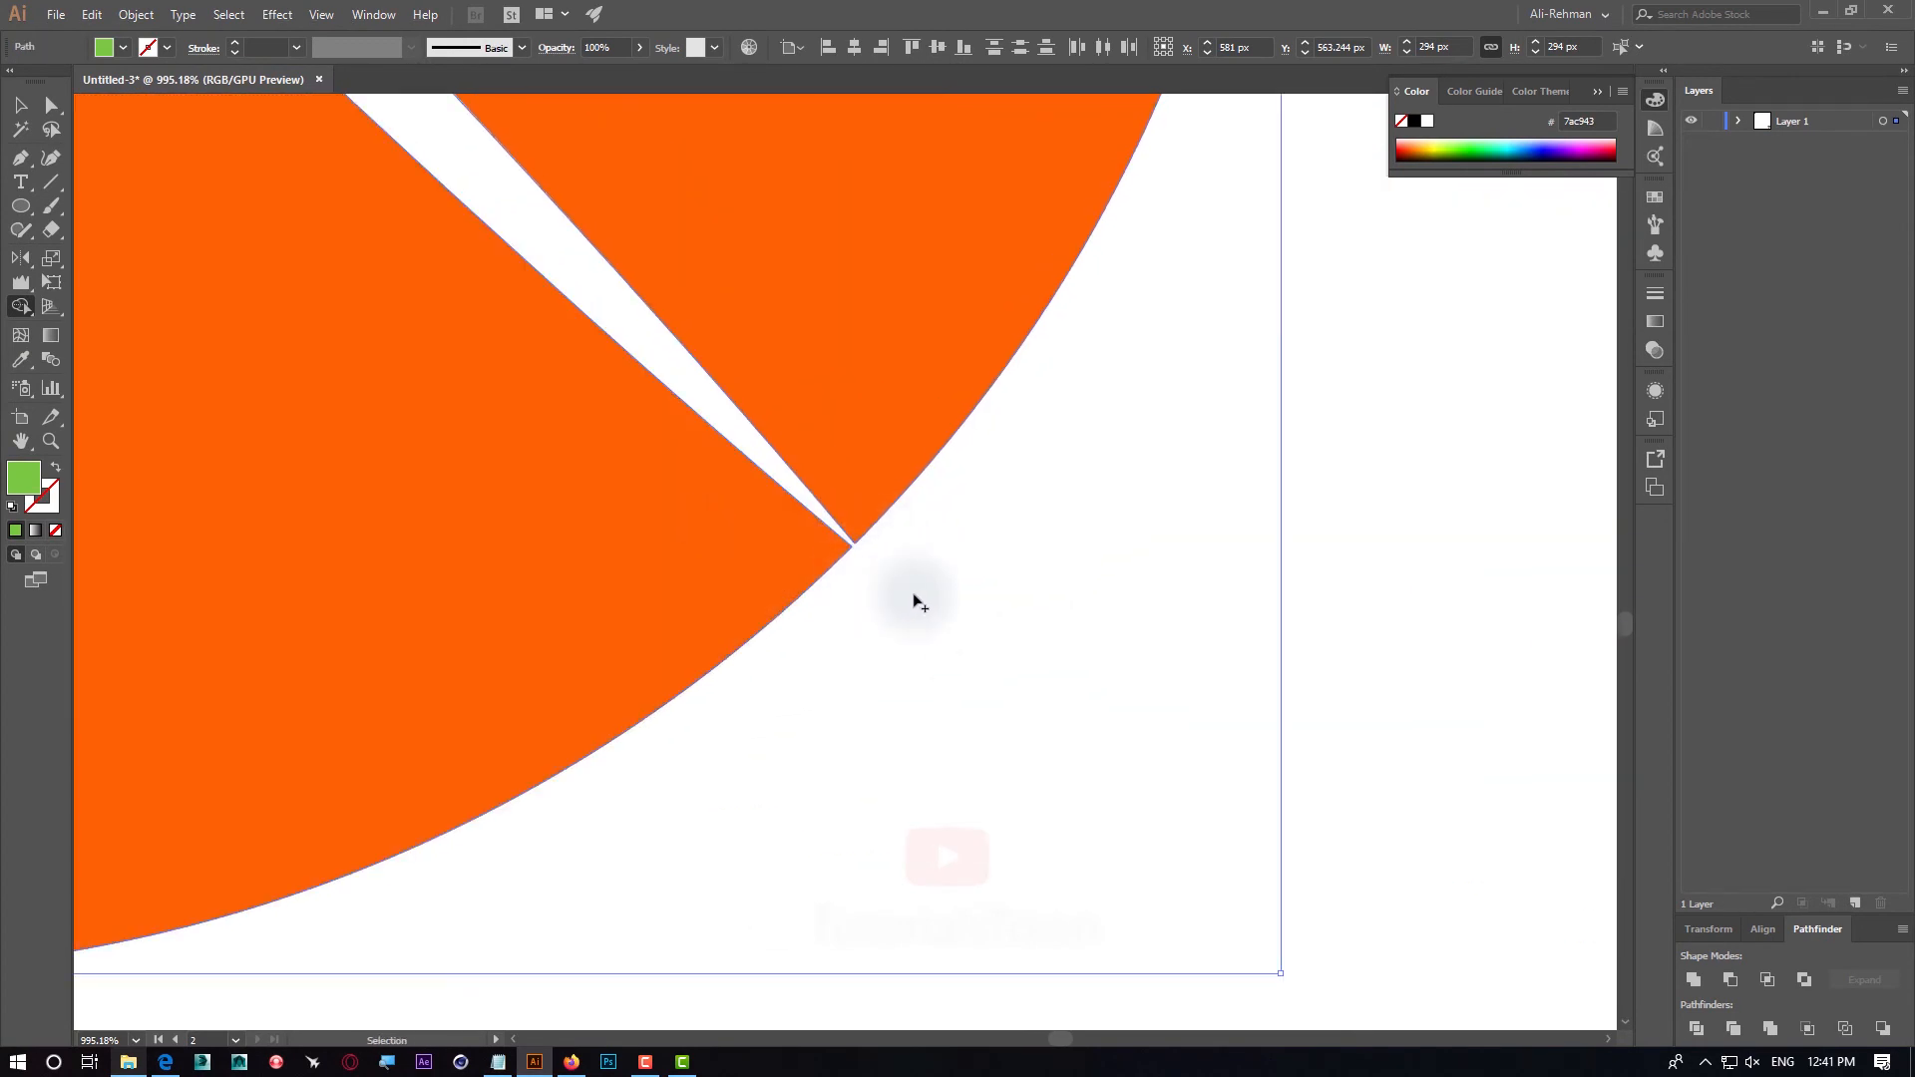
key("ctrl+minus")
key("ctrl+minus")
key("ctrl+minus")
key("ctrl+minus")
key("ctrl+minus")
key("ctrl+minus")
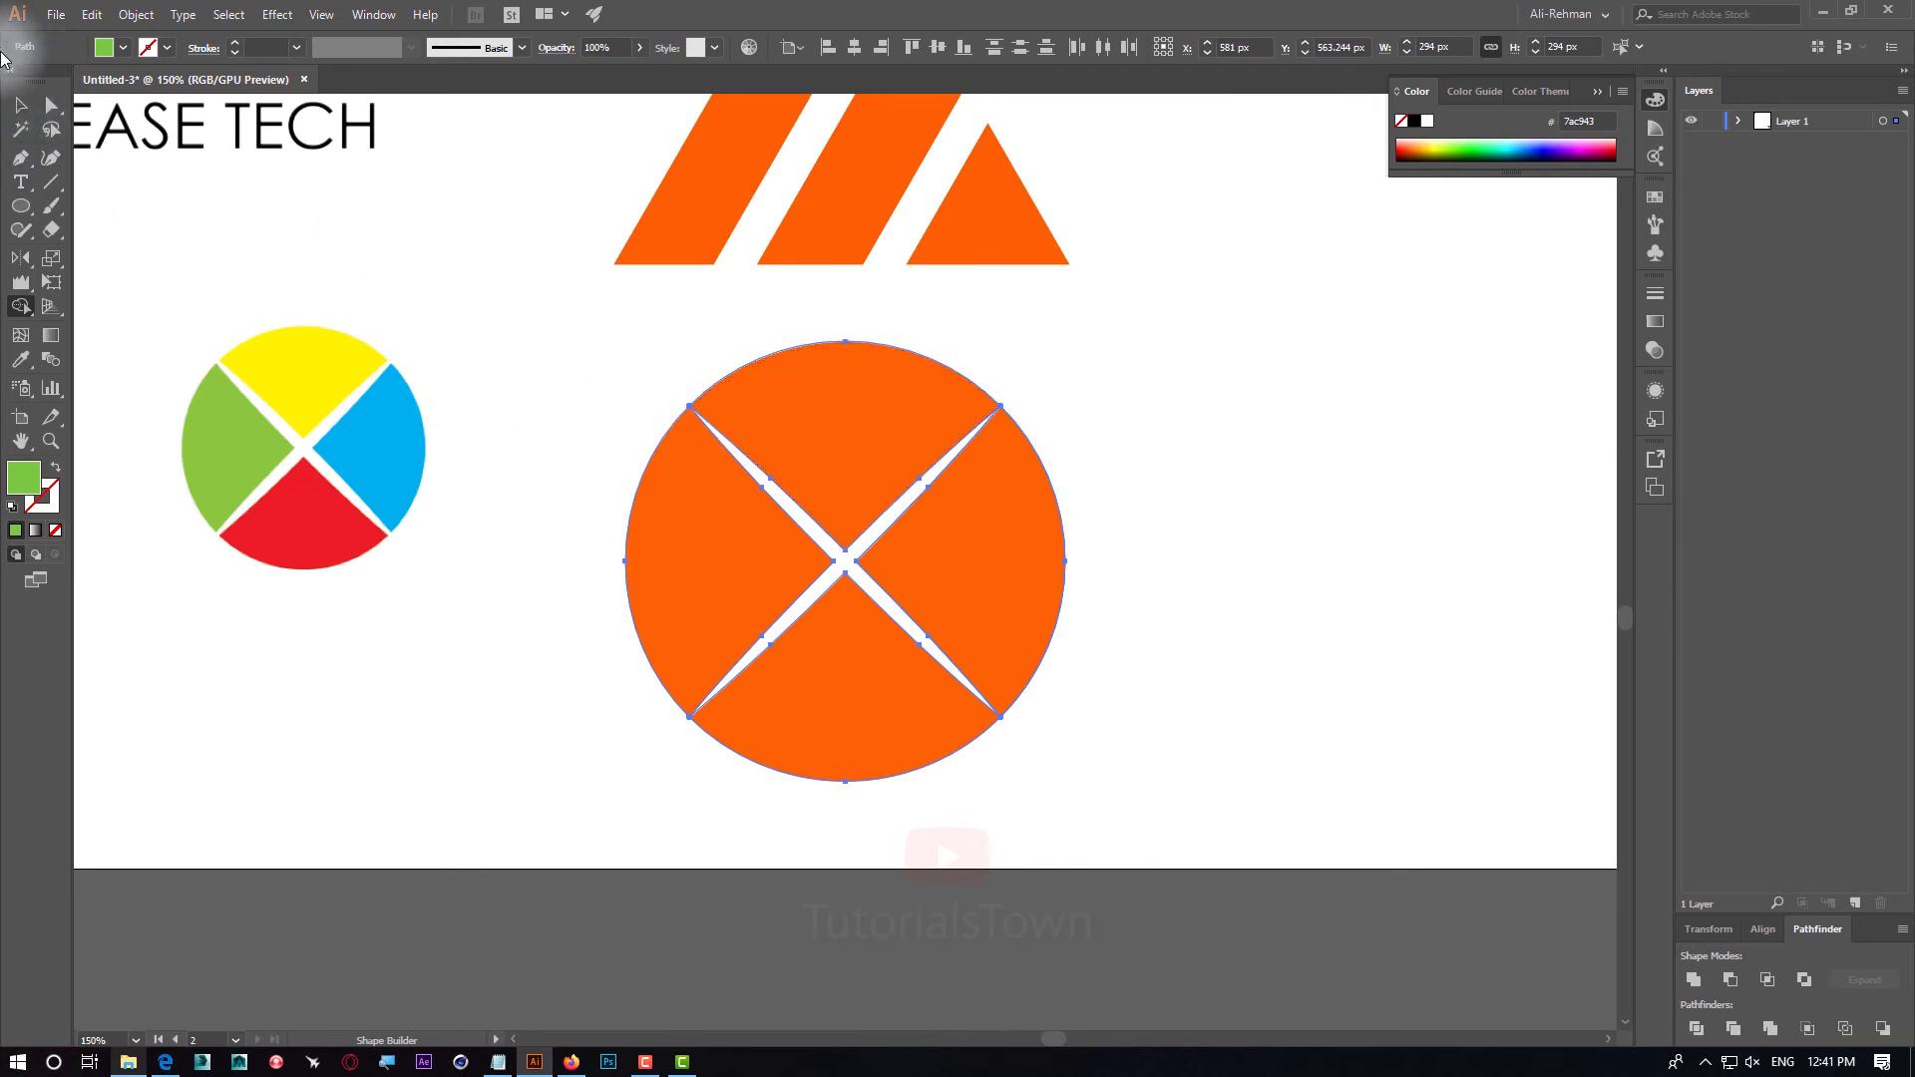
Pull the circle's four segments apart to test that they are separate pieces, and undo the moves
left_click(18, 104)
left_click(928, 316)
left_click_drag(852, 430, 852, 371)
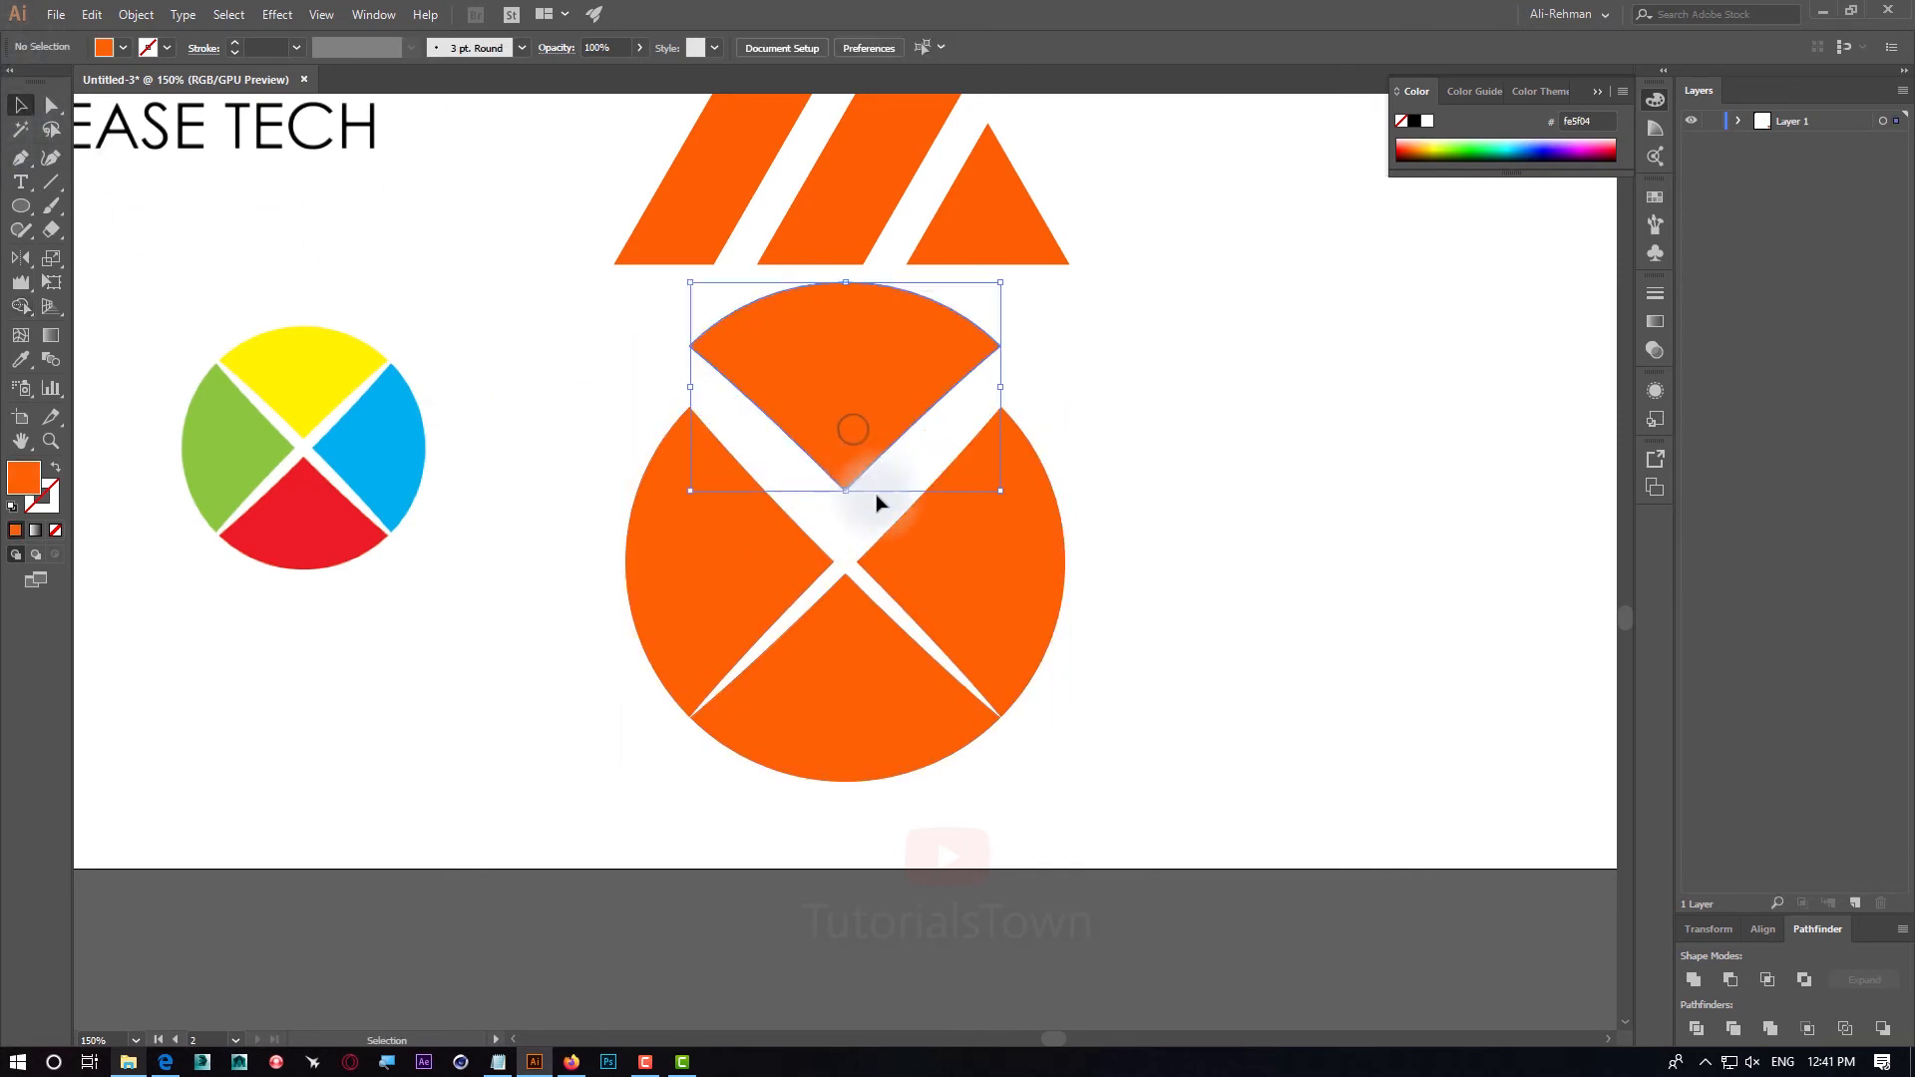
left_click_drag(1025, 546, 1106, 559)
left_click_drag(855, 718, 895, 805)
left_click_drag(736, 638, 633, 676)
key("ctrl+z")
key("ctrl+z")
key("ctrl+z")
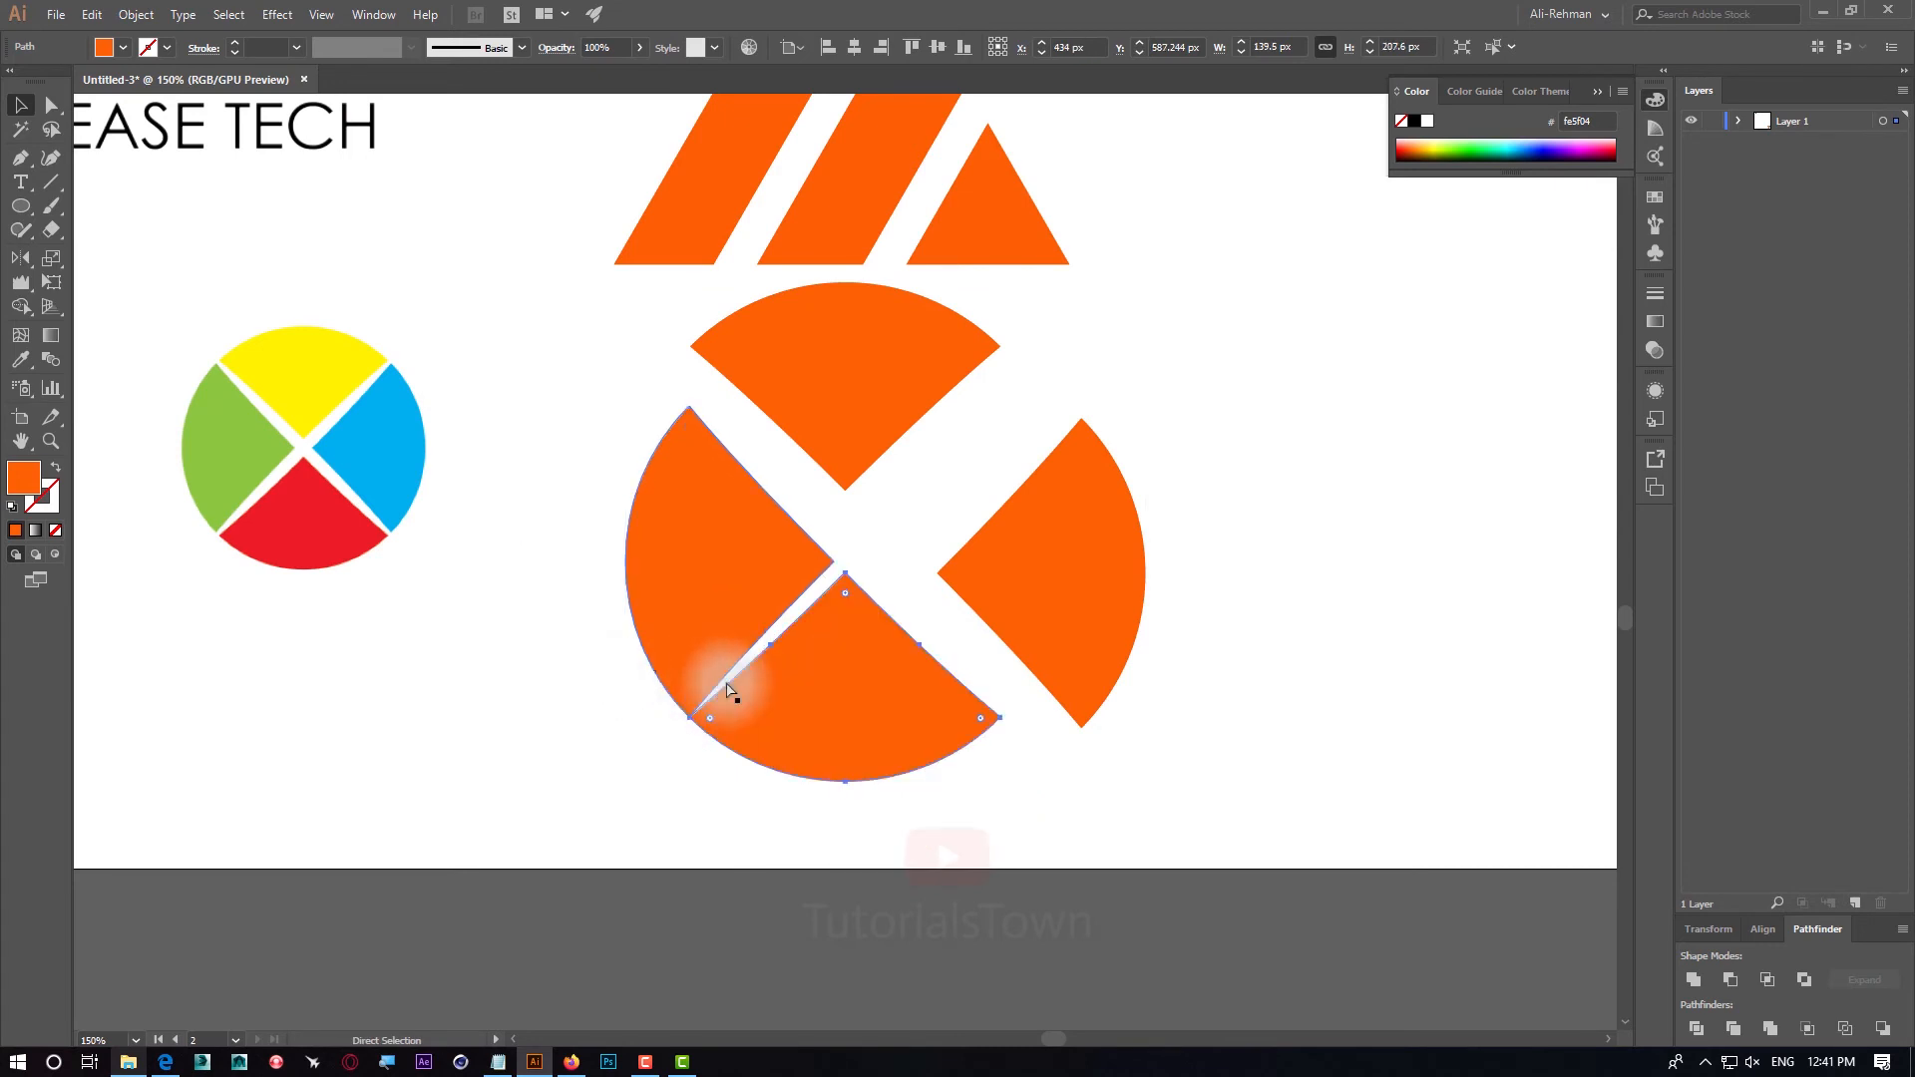
key("ctrl+z")
key("ctrl+z")
left_click(1163, 611)
left_click_drag(1184, 415, 691, 758)
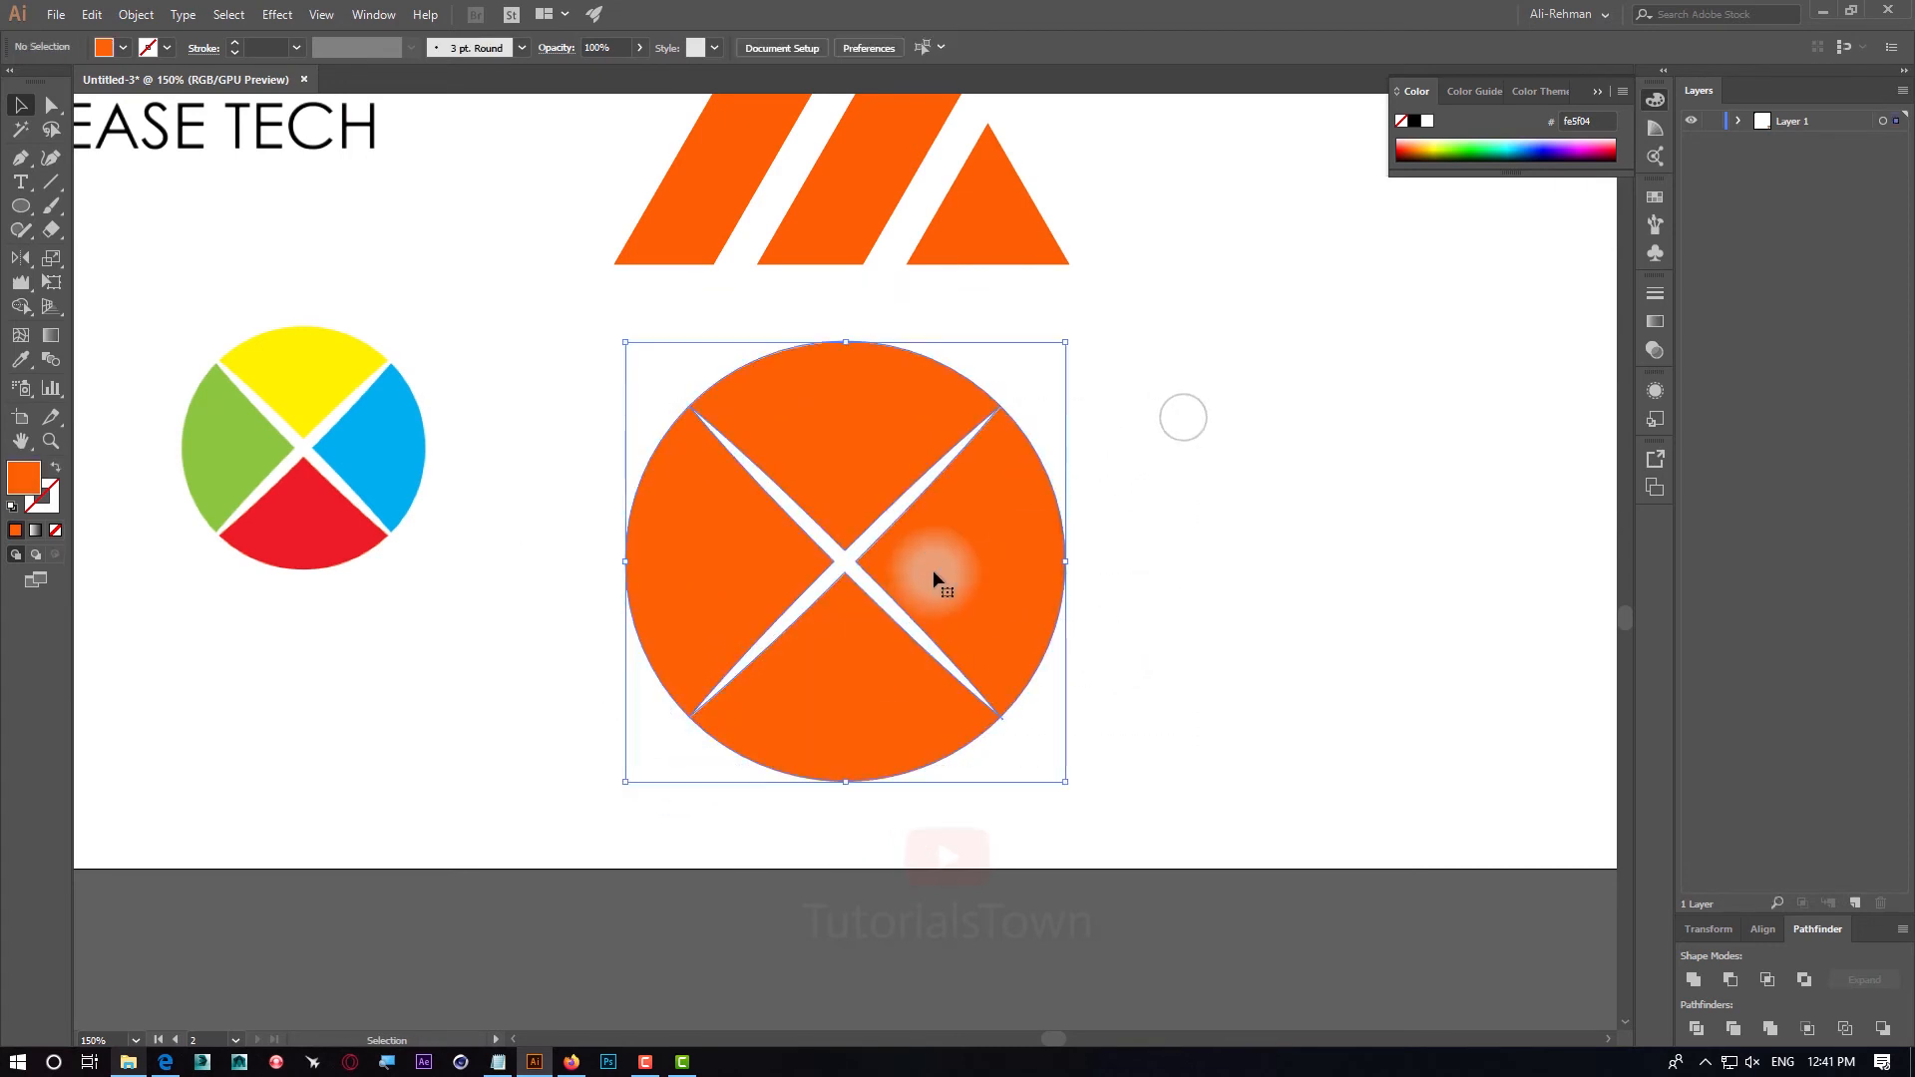
left_click(1203, 552)
left_click_drag(1203, 552, 718, 715)
Switch to the Notepad notes, insert blank lines below "Text xxx" and add the line "{Text > Shape}" there
left_click(495, 1064)
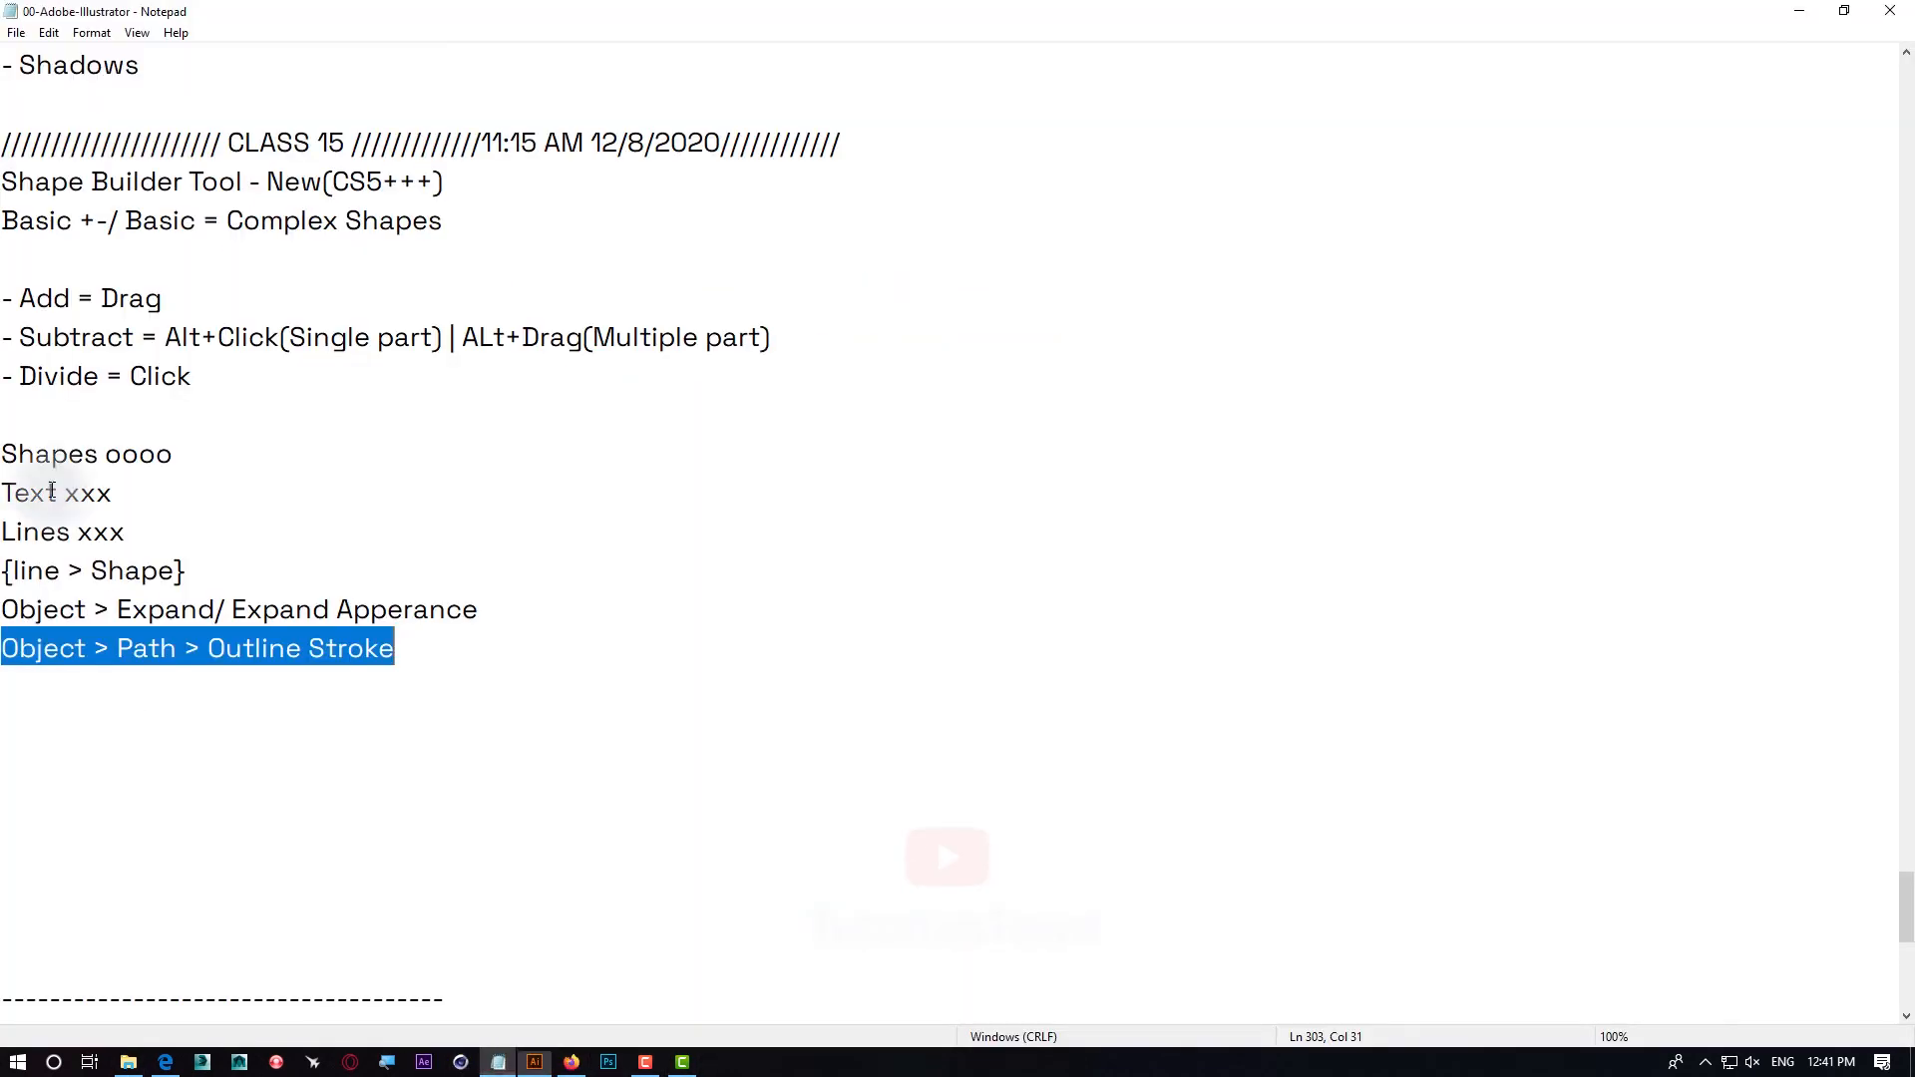
left_click(166, 481)
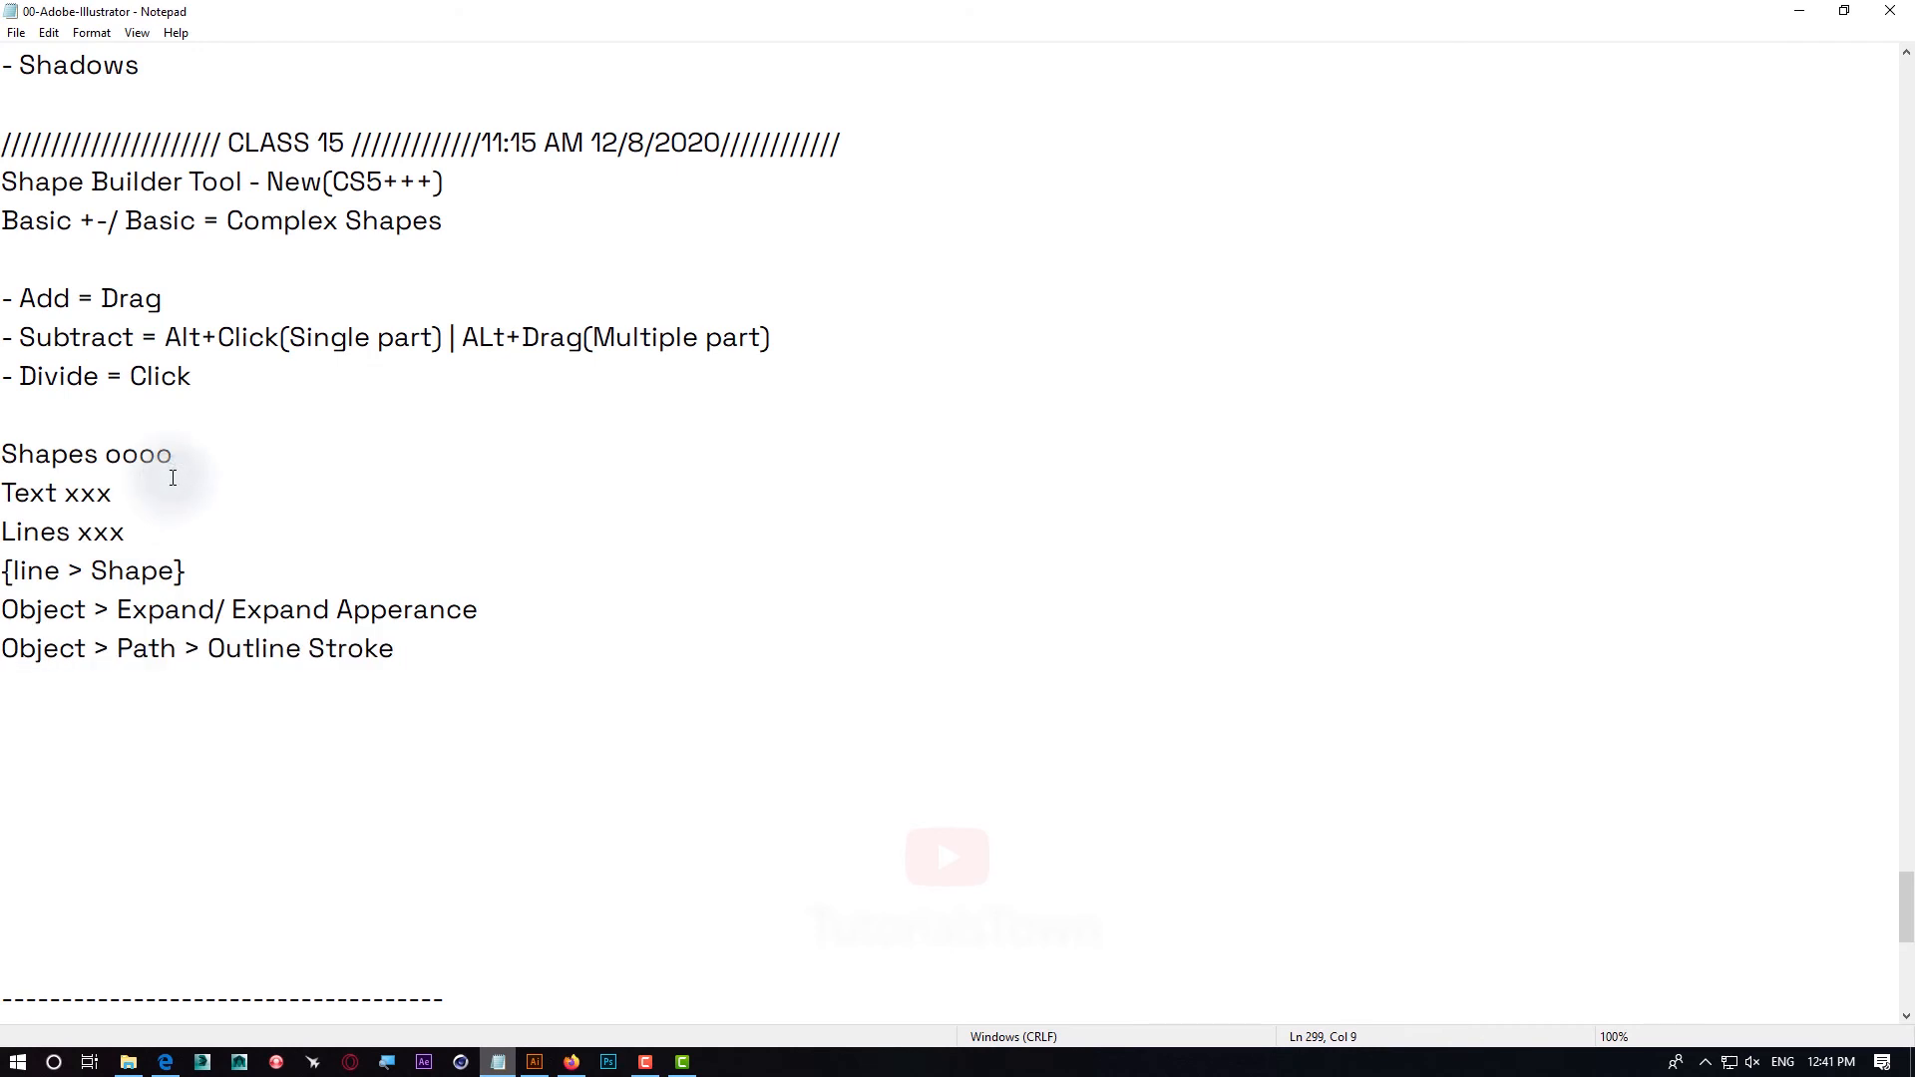
key("Return")
key("Return")
key("Return")
key("Return")
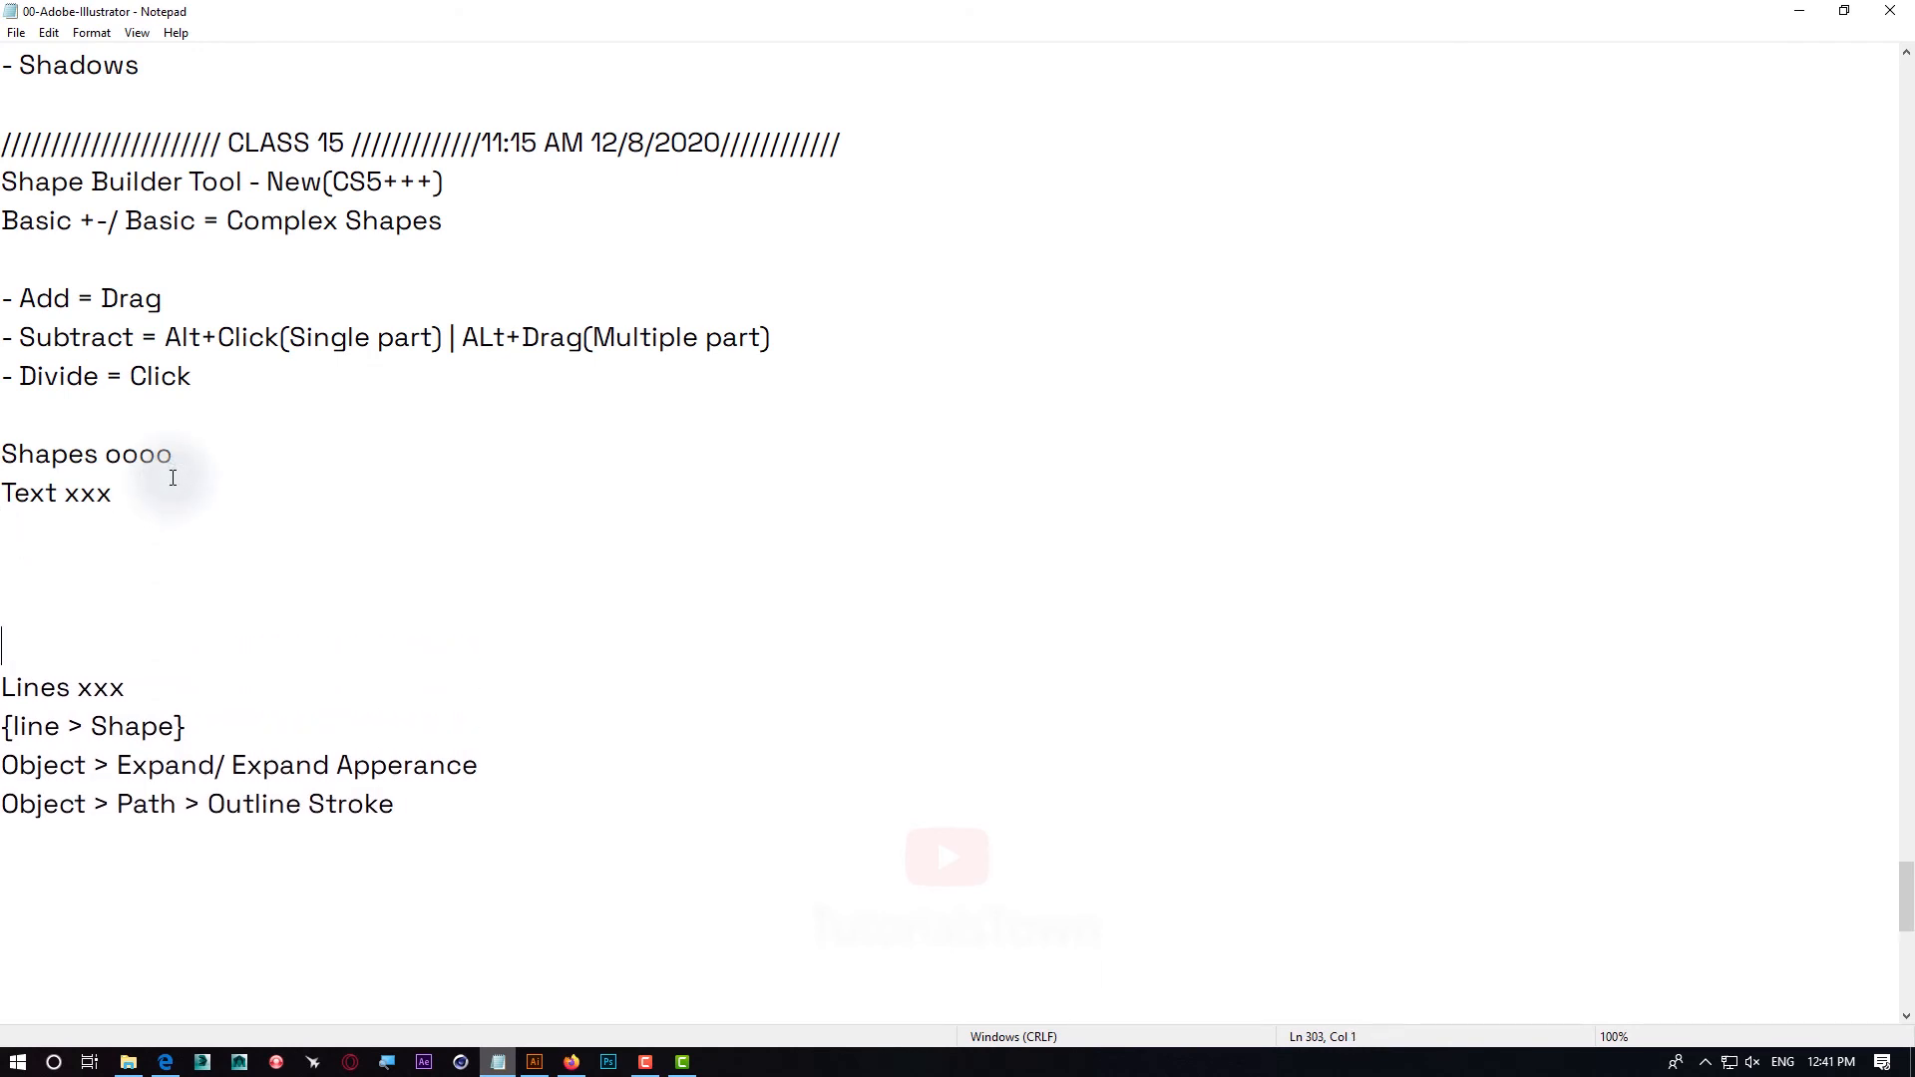
left_click_drag(3, 746, 15, 731)
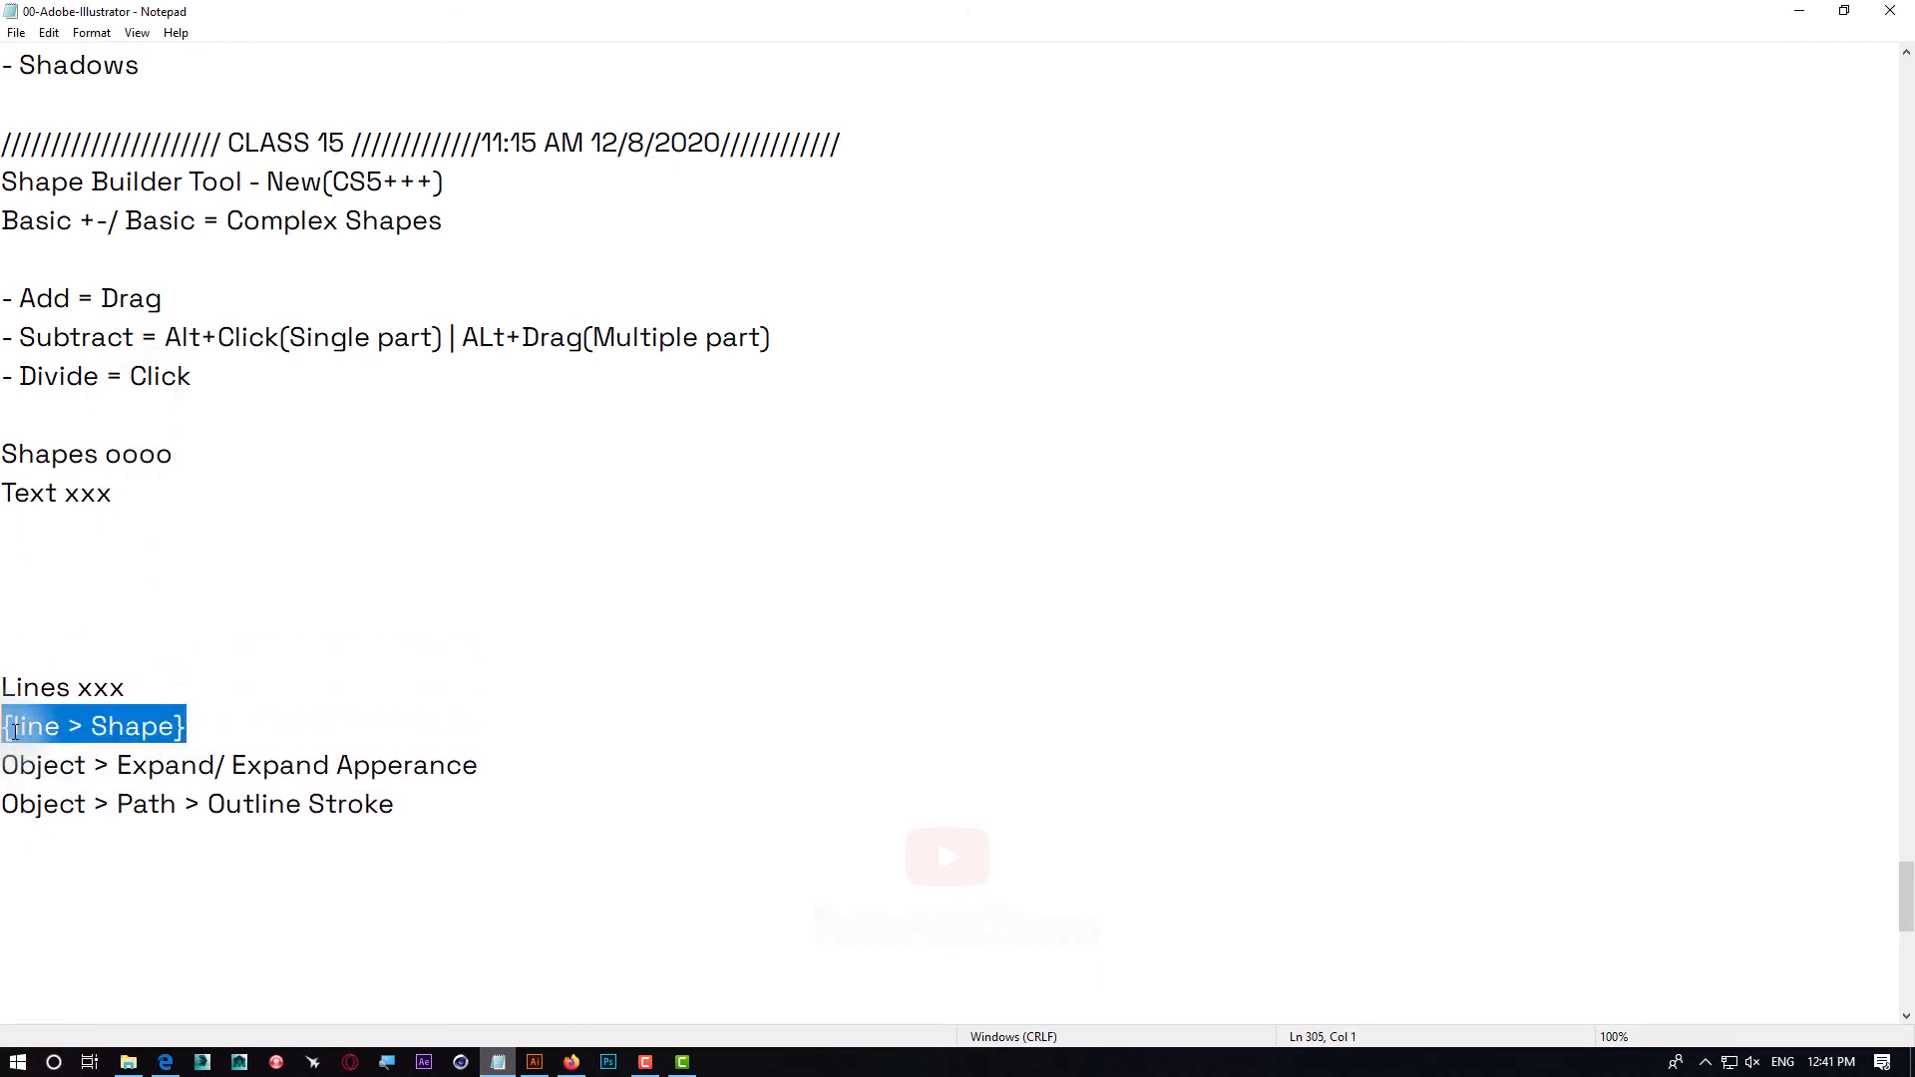
Copy the "Object > Expand/ Expand Apperance" line below "{Text > Shape}" and shorten the copy to "Object > Expand"
left_click_drag(481, 765, 3, 760)
key("ctrl+c")
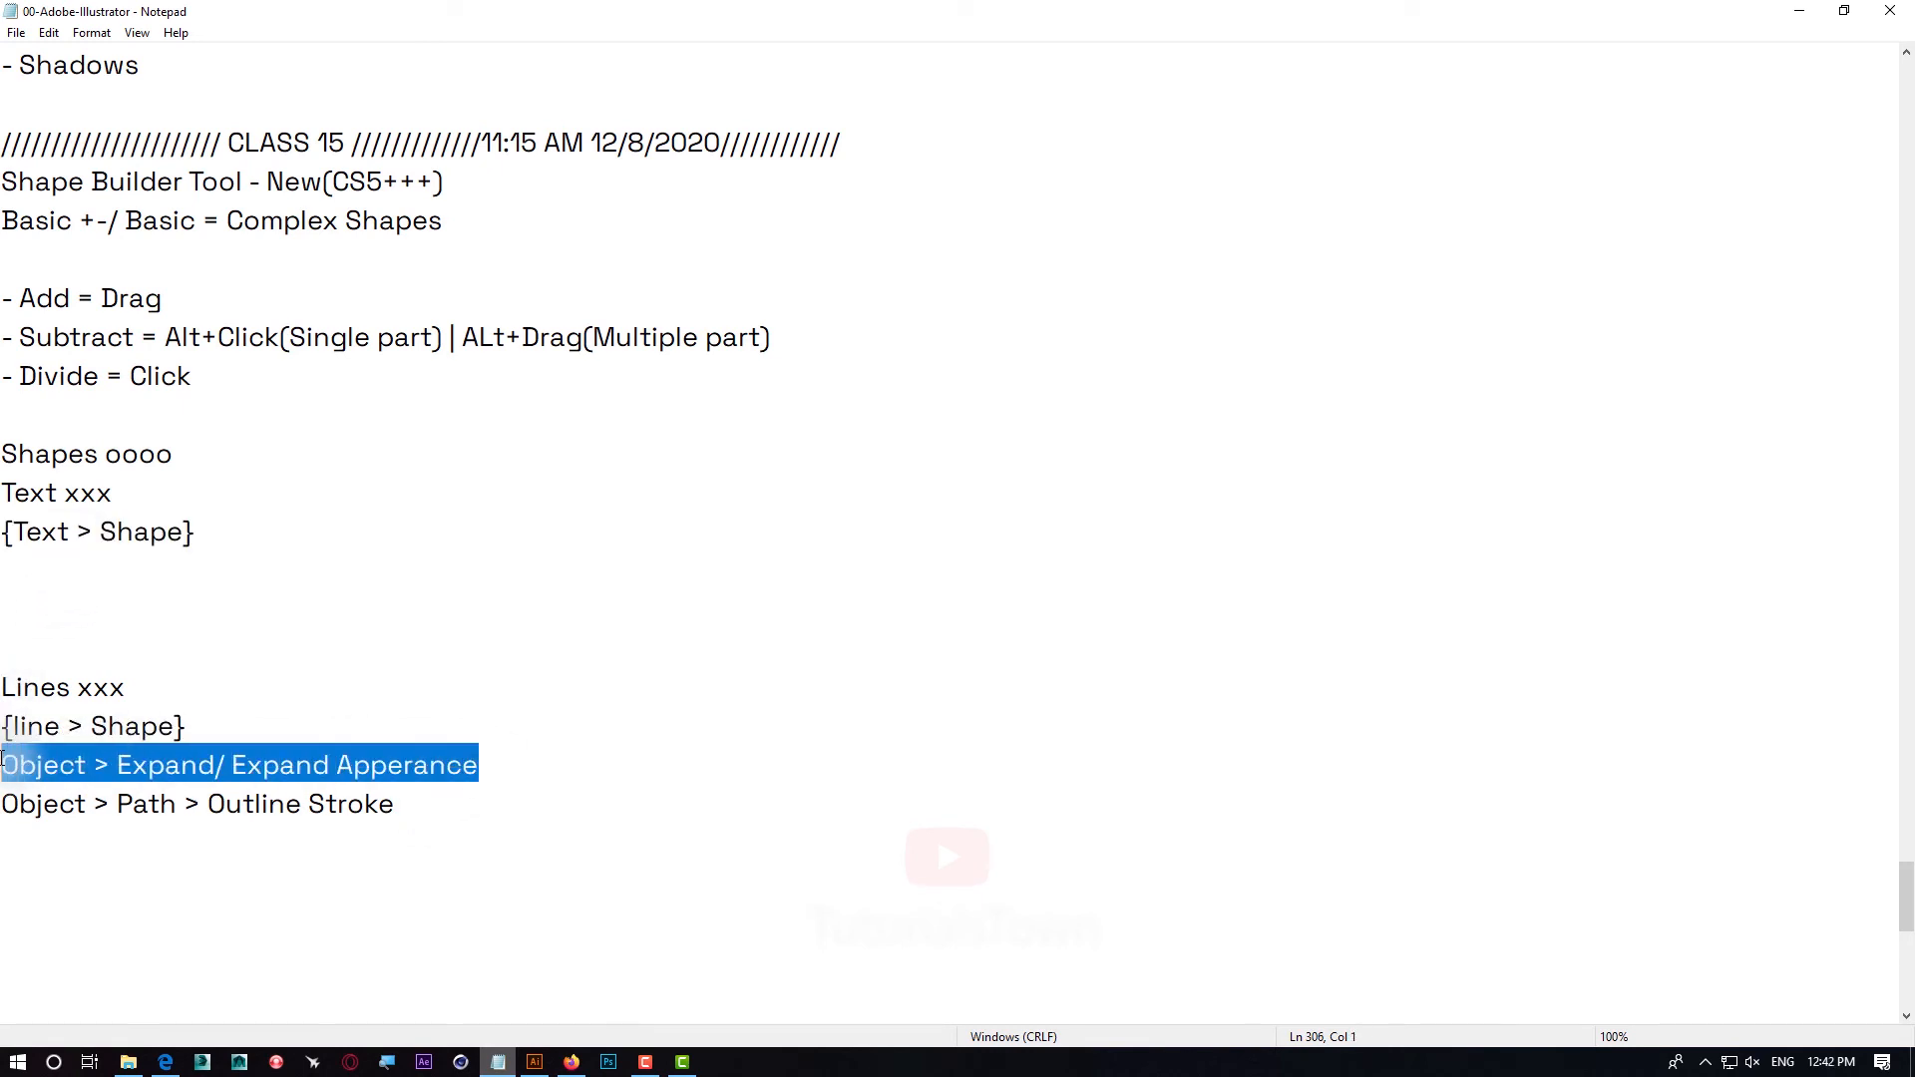
left_click(81, 571)
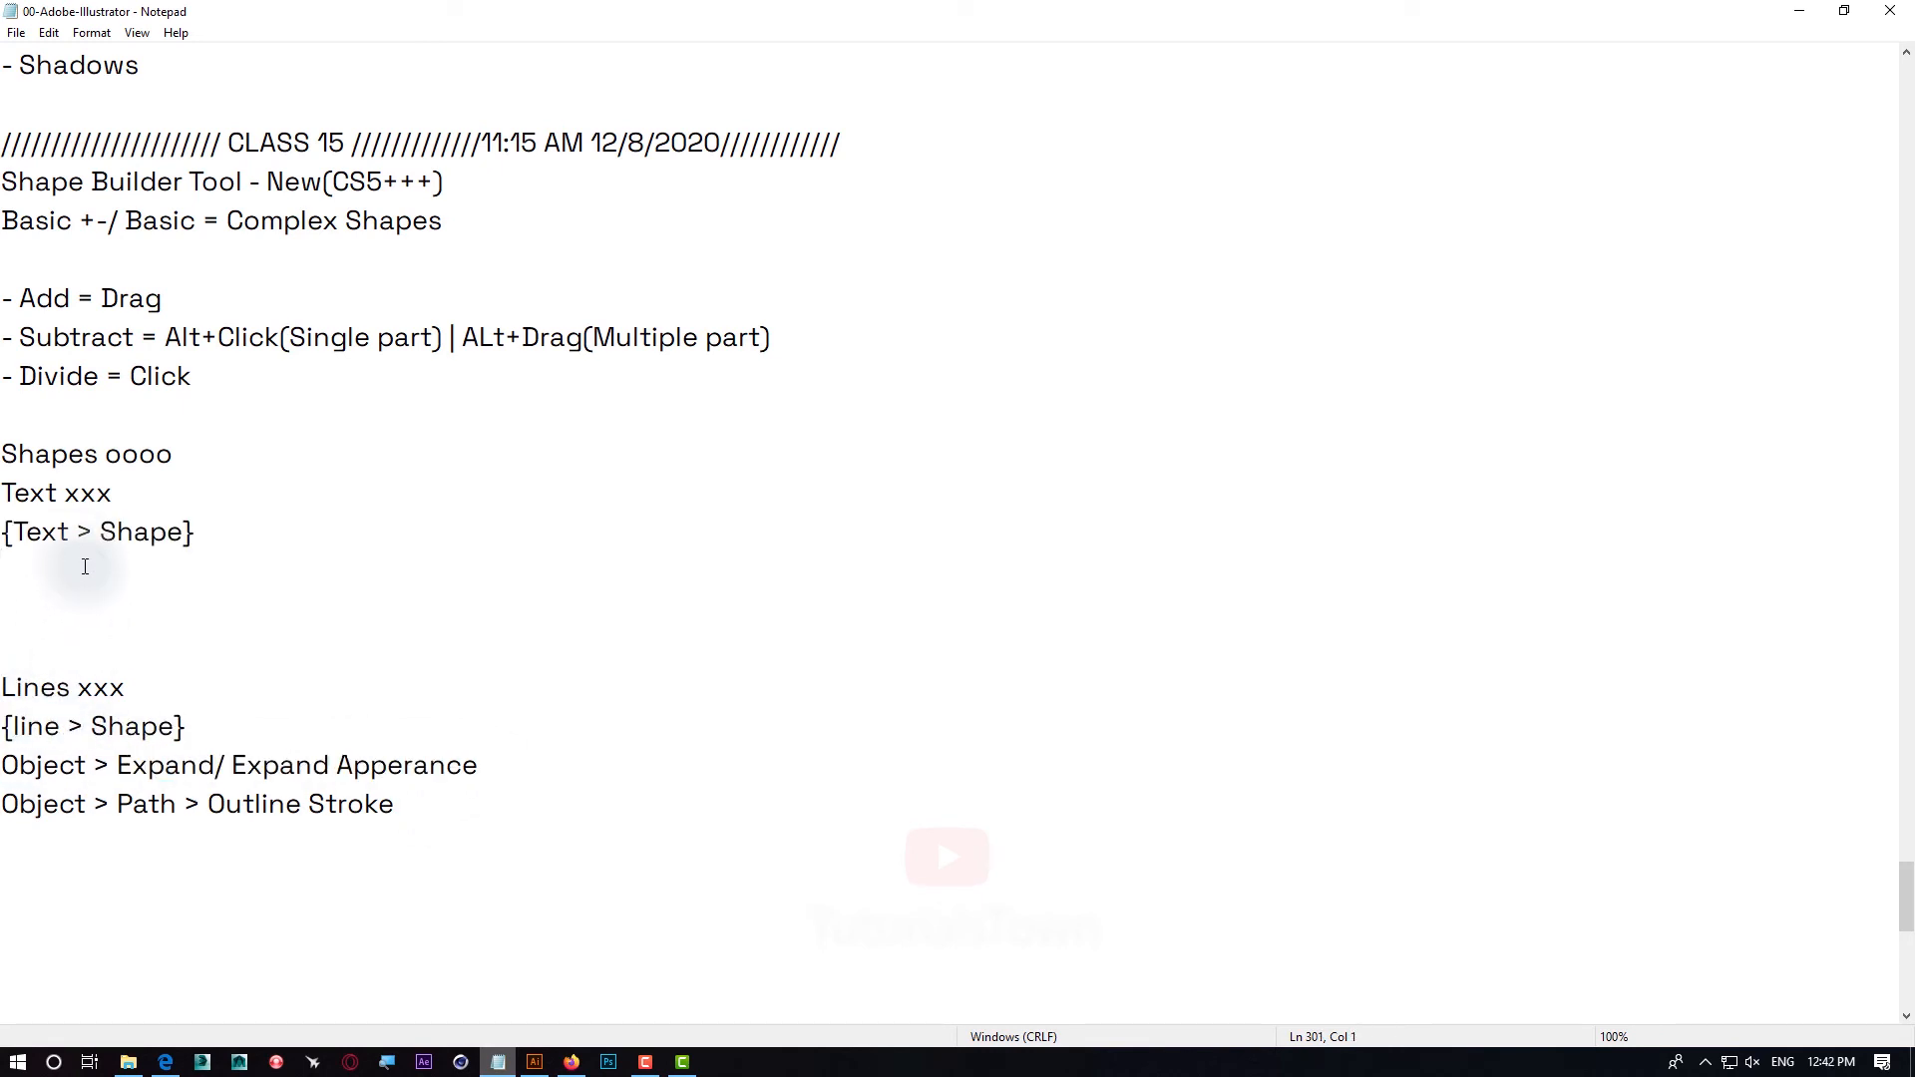
key("ctrl+v")
left_click_drag(215, 570, 527, 561)
key("BackSpace")
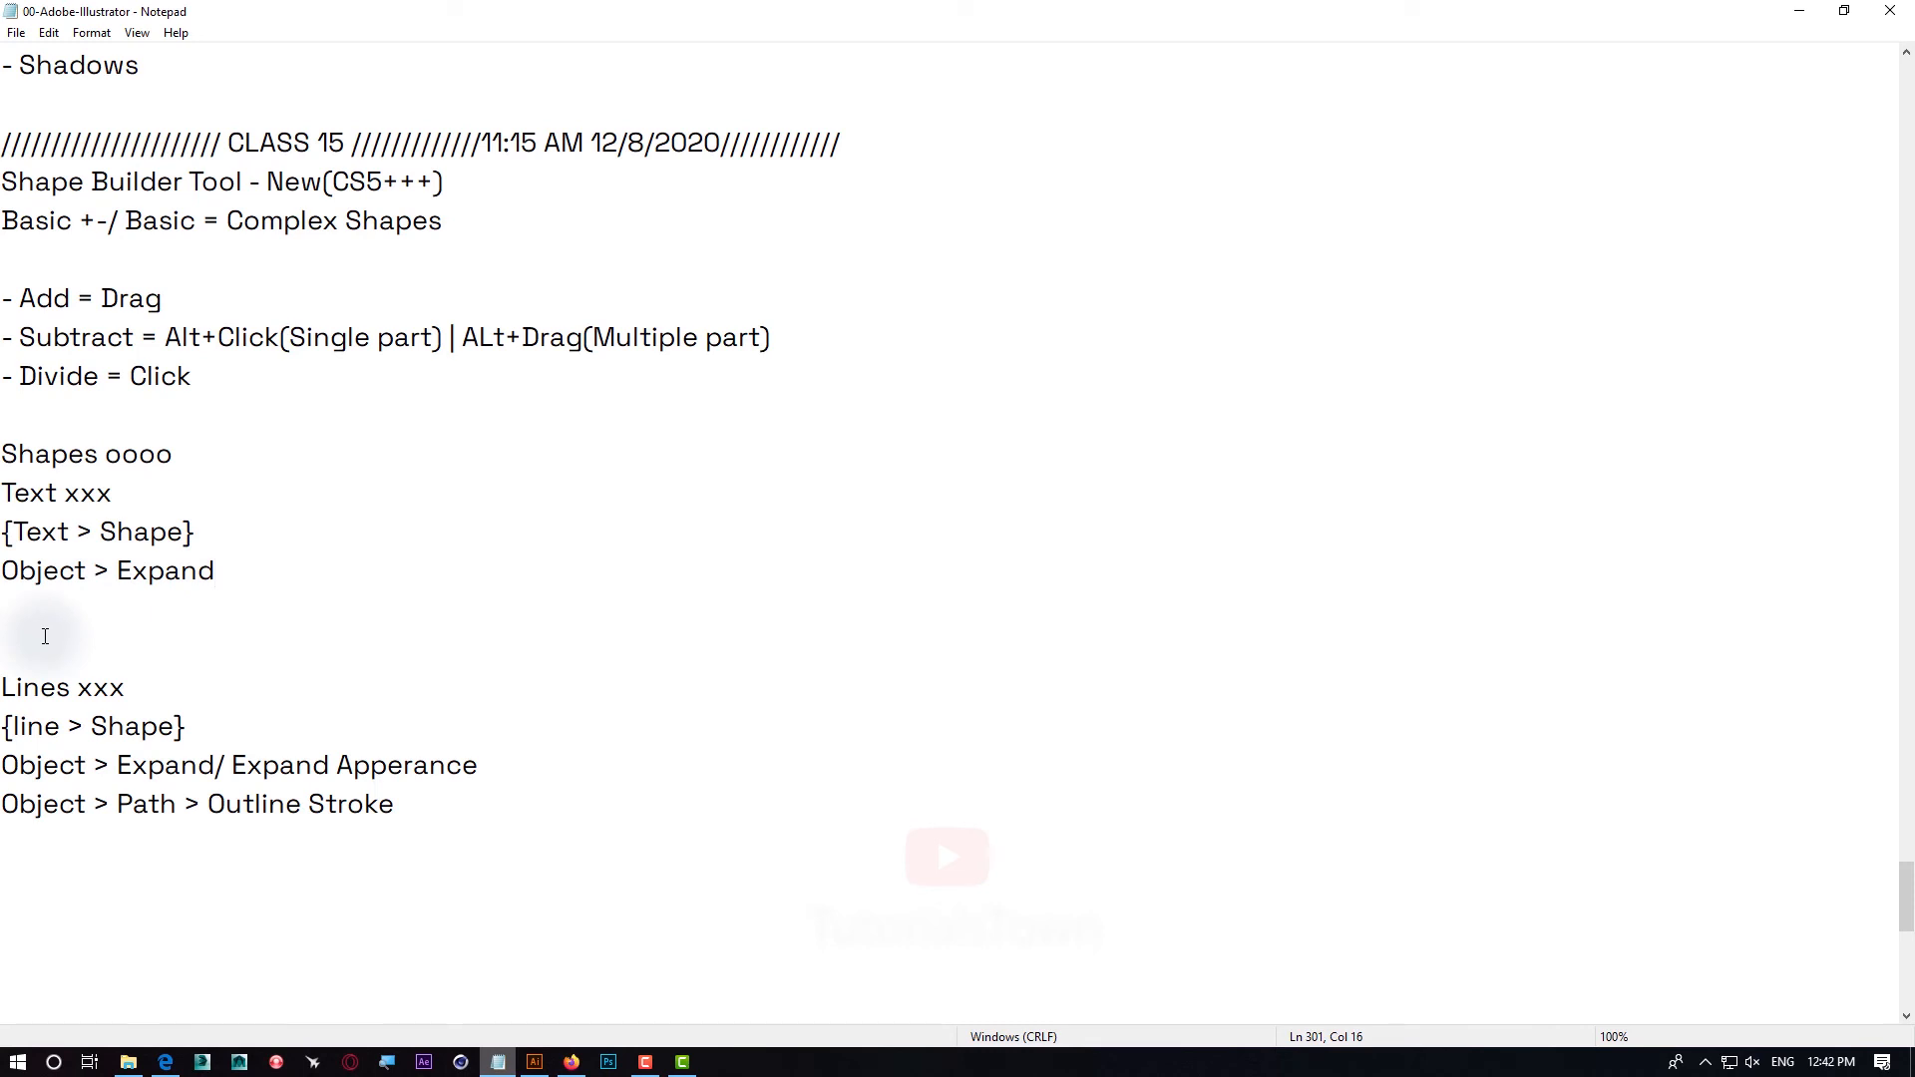
Switch back to Illustrator and move the reference image down and to the left to clear space above it
left_click(200, 1062)
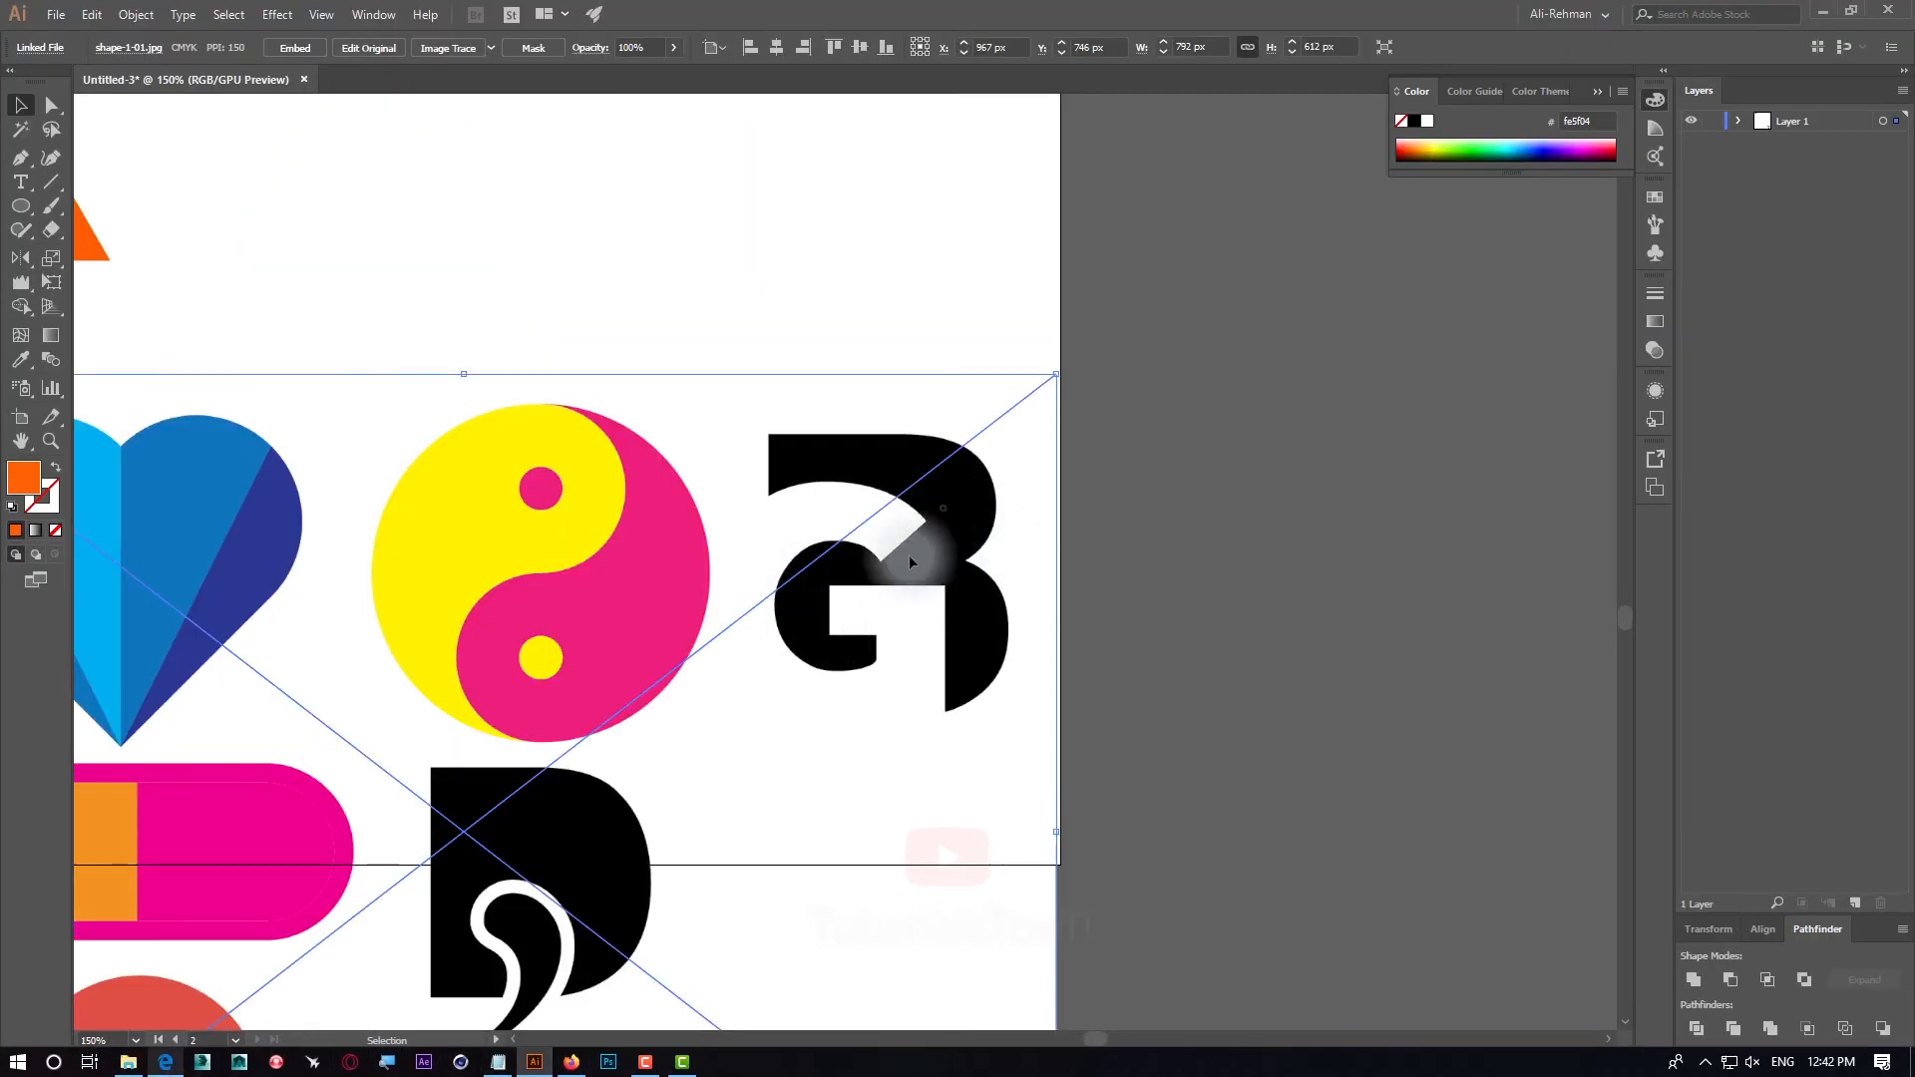
left_click_drag(907, 555, 941, 505)
left_click_drag(895, 439, 904, 595)
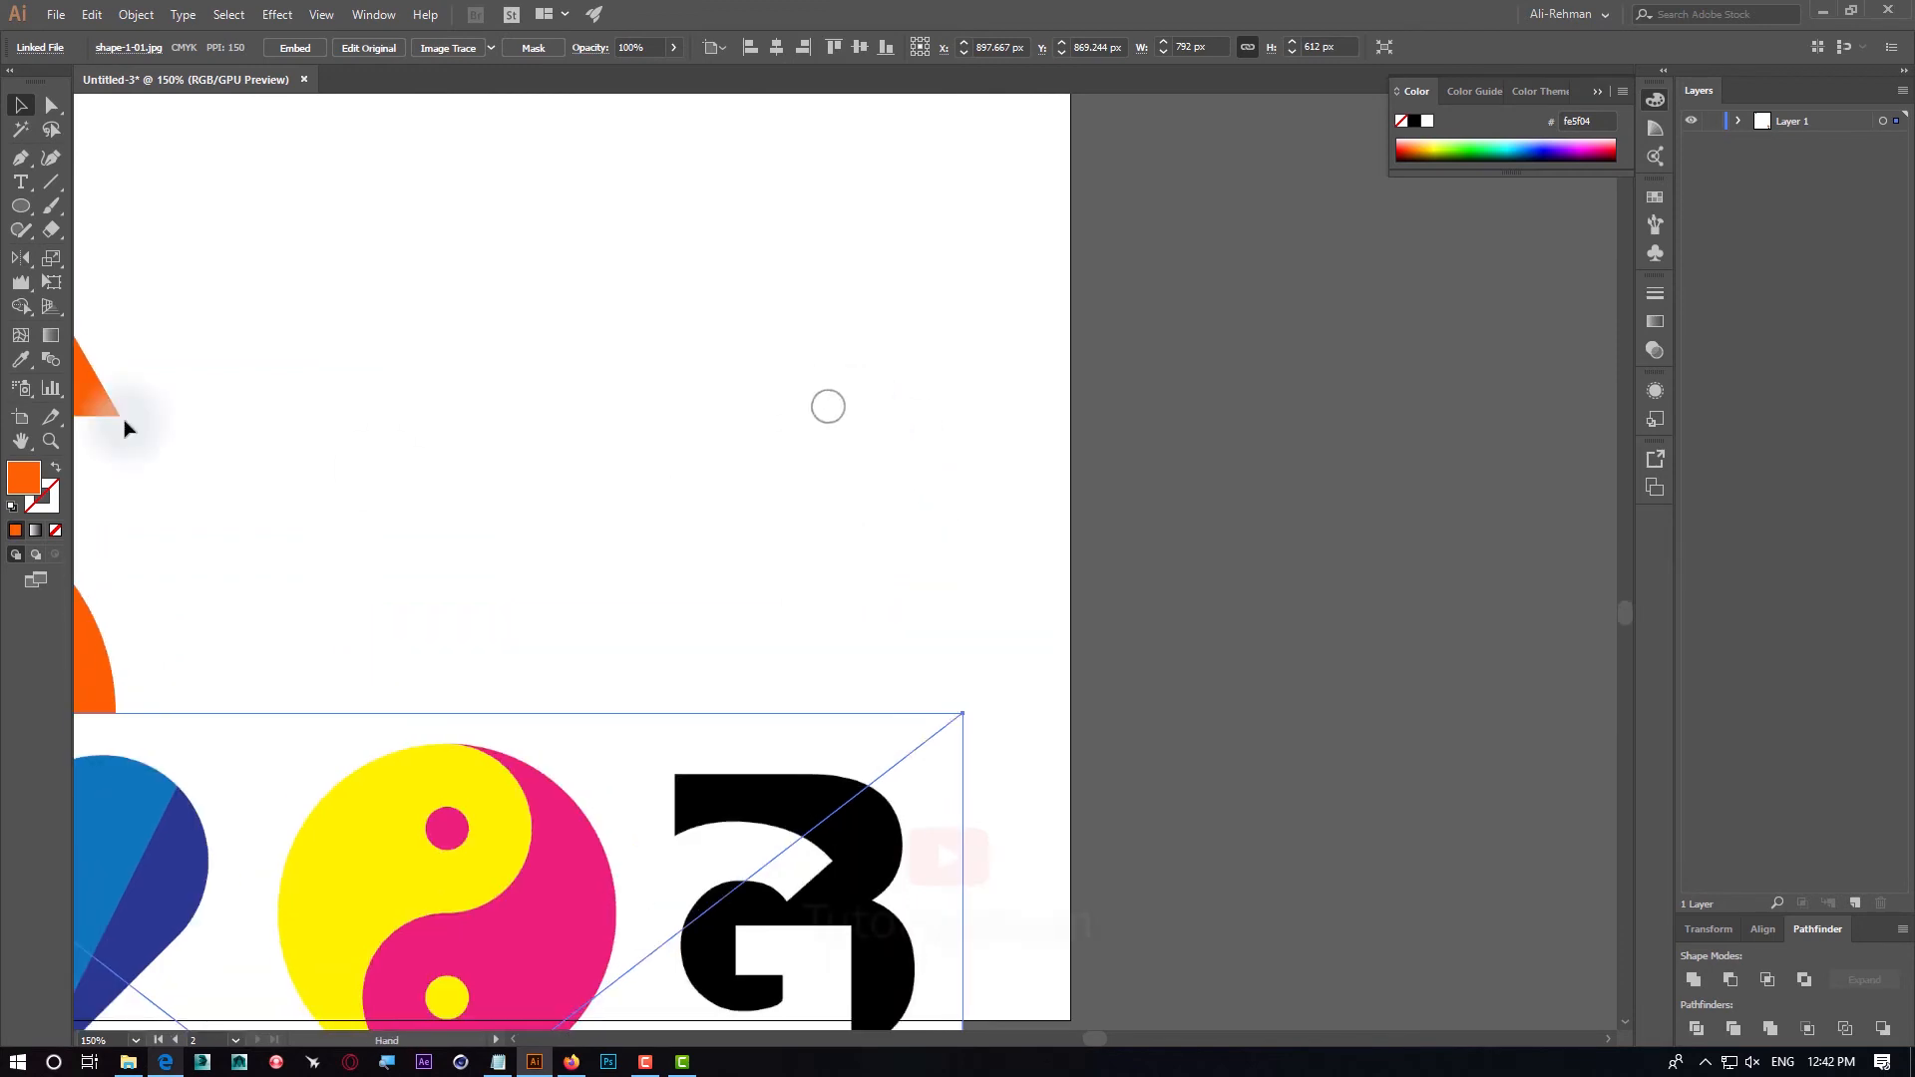
Add the text "B" in the empty area, scale it to about 275 pt and place it above the black reference logo
left_click(16, 207)
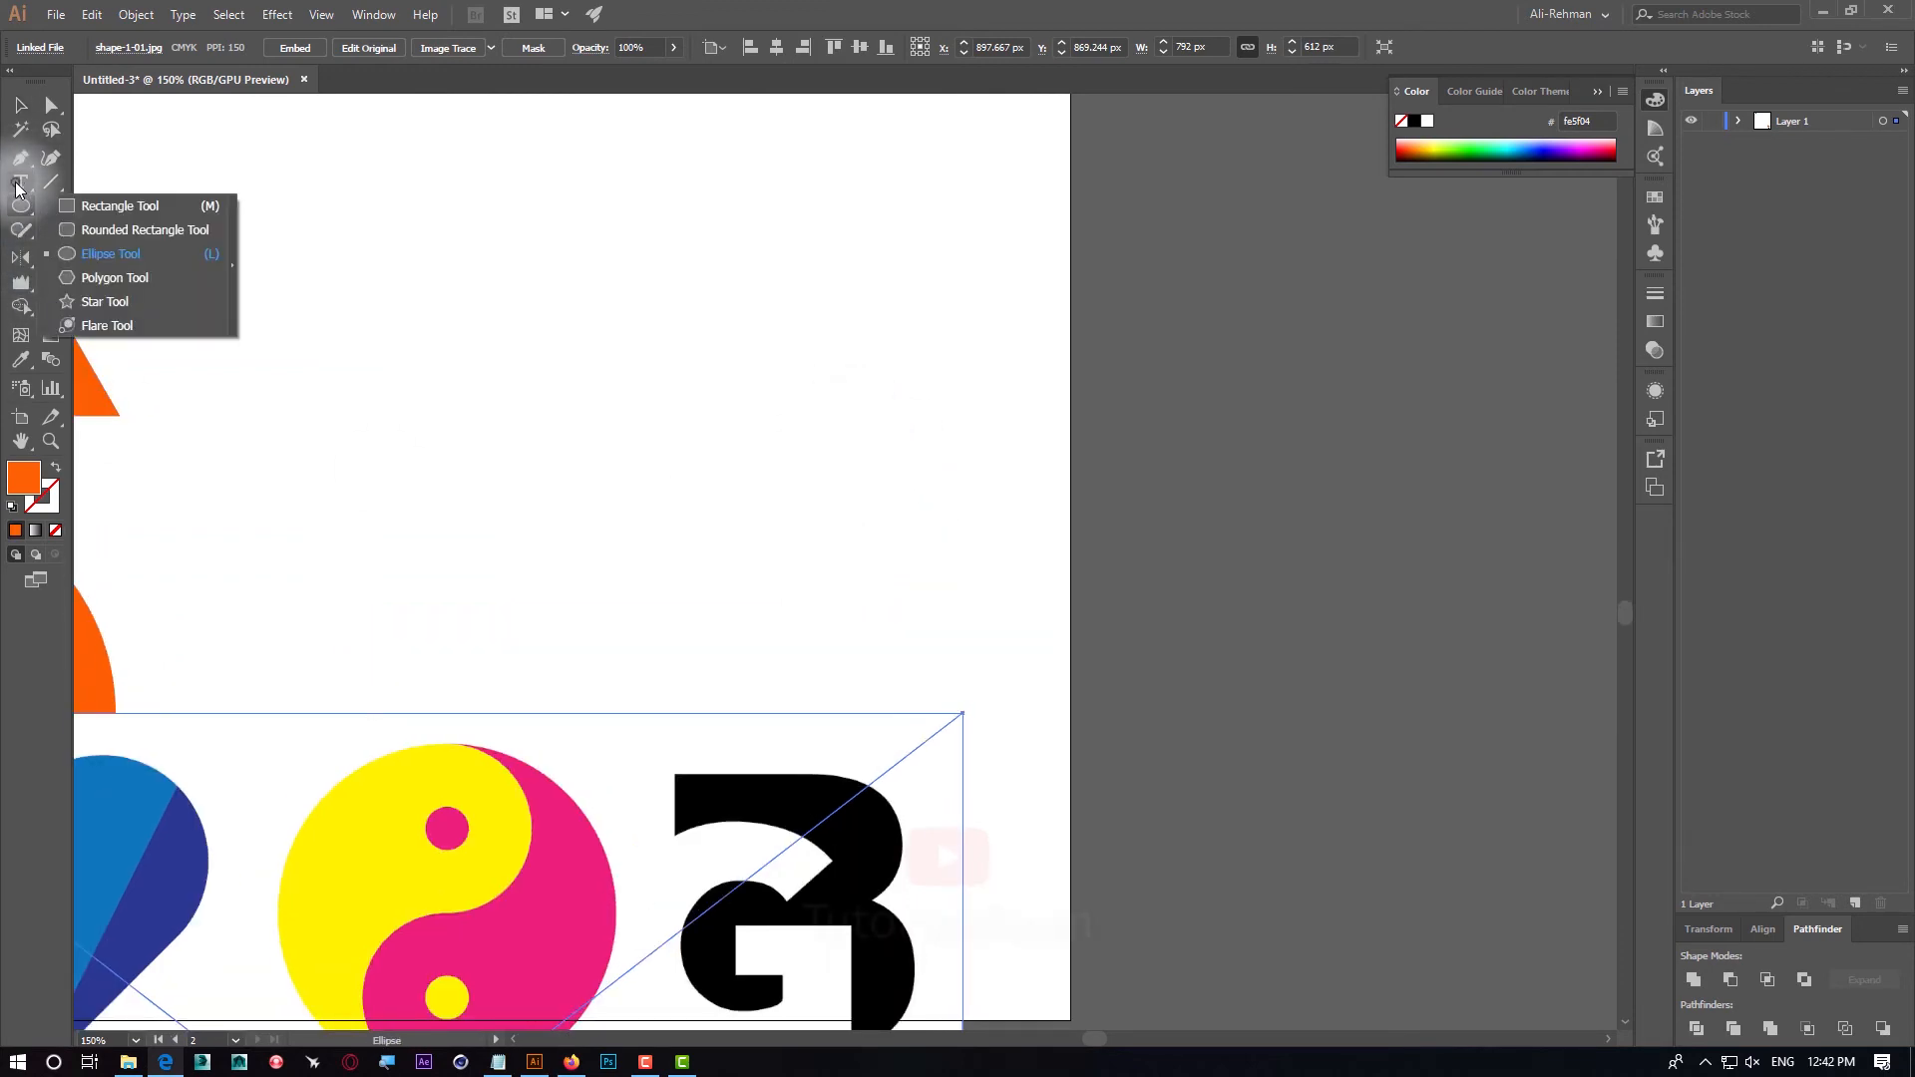
left_click(15, 189)
left_click(554, 324)
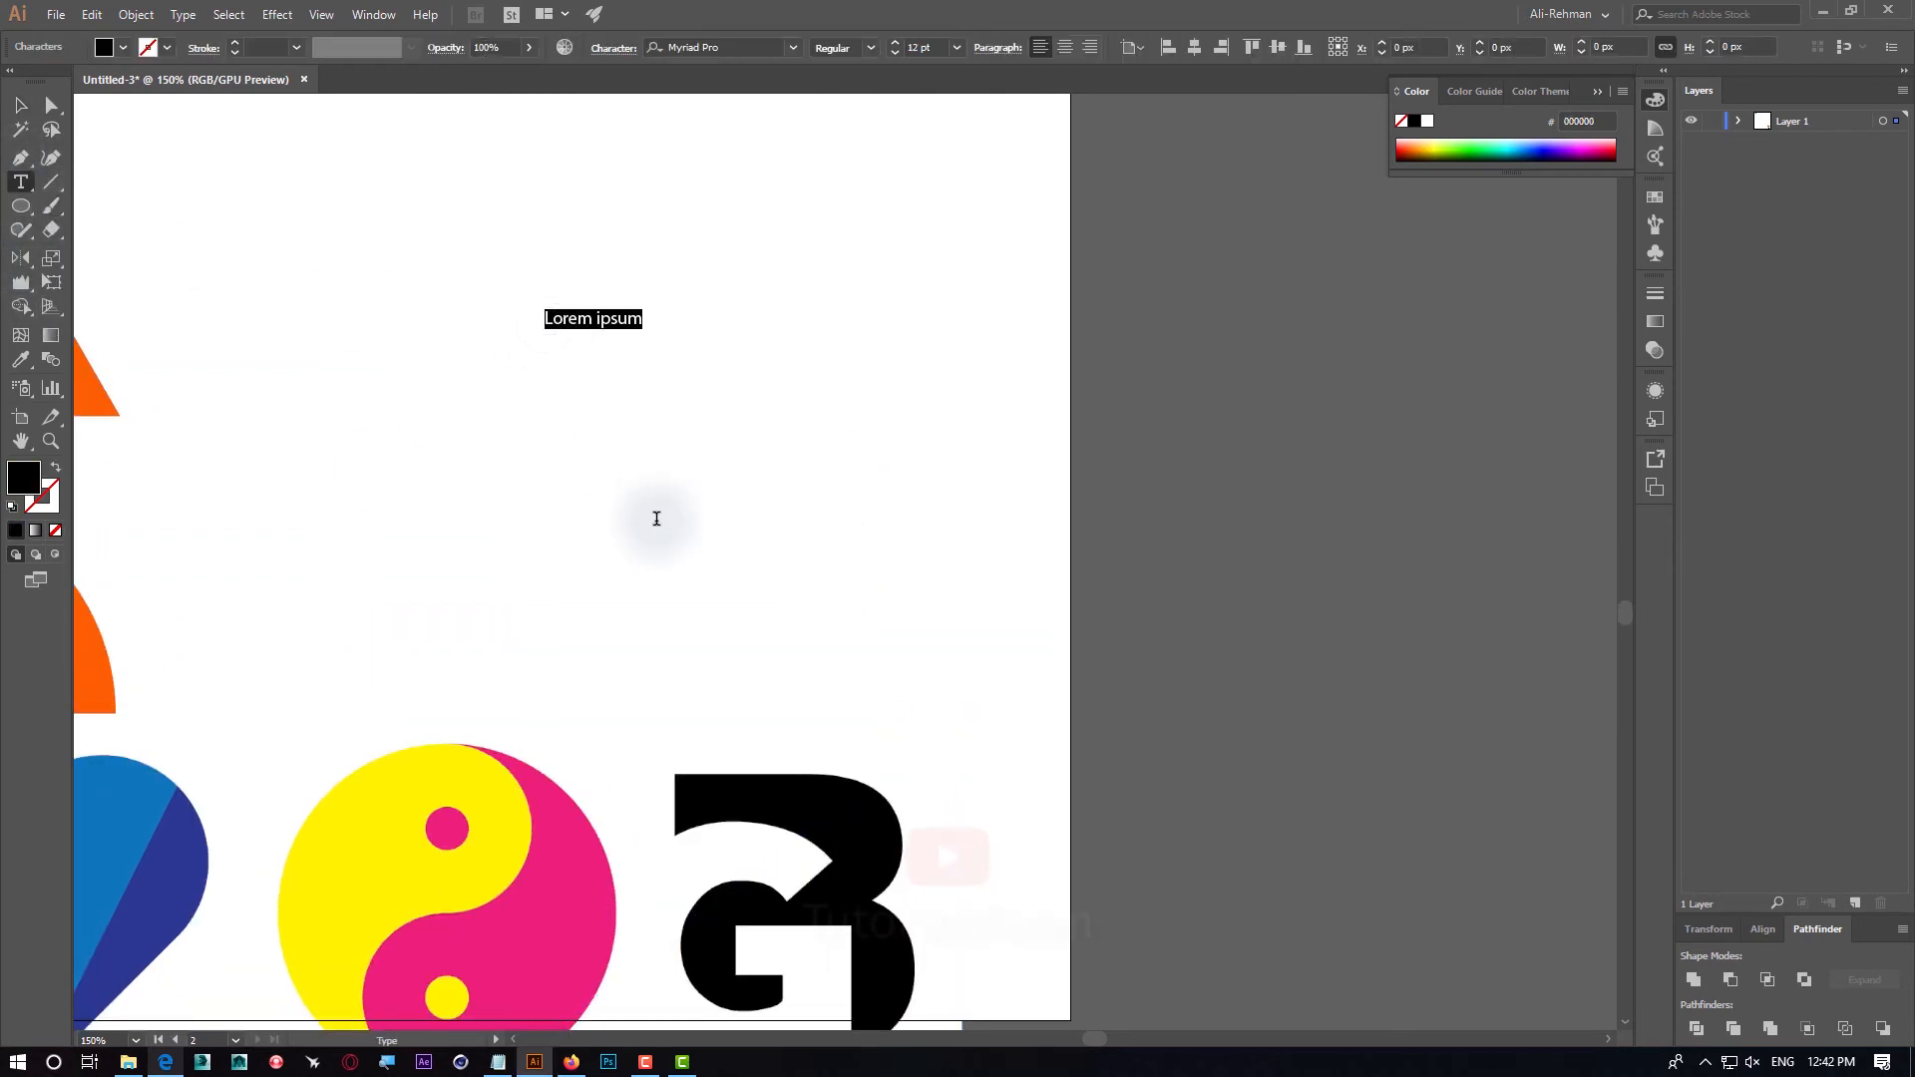
type("B")
key("ctrl")
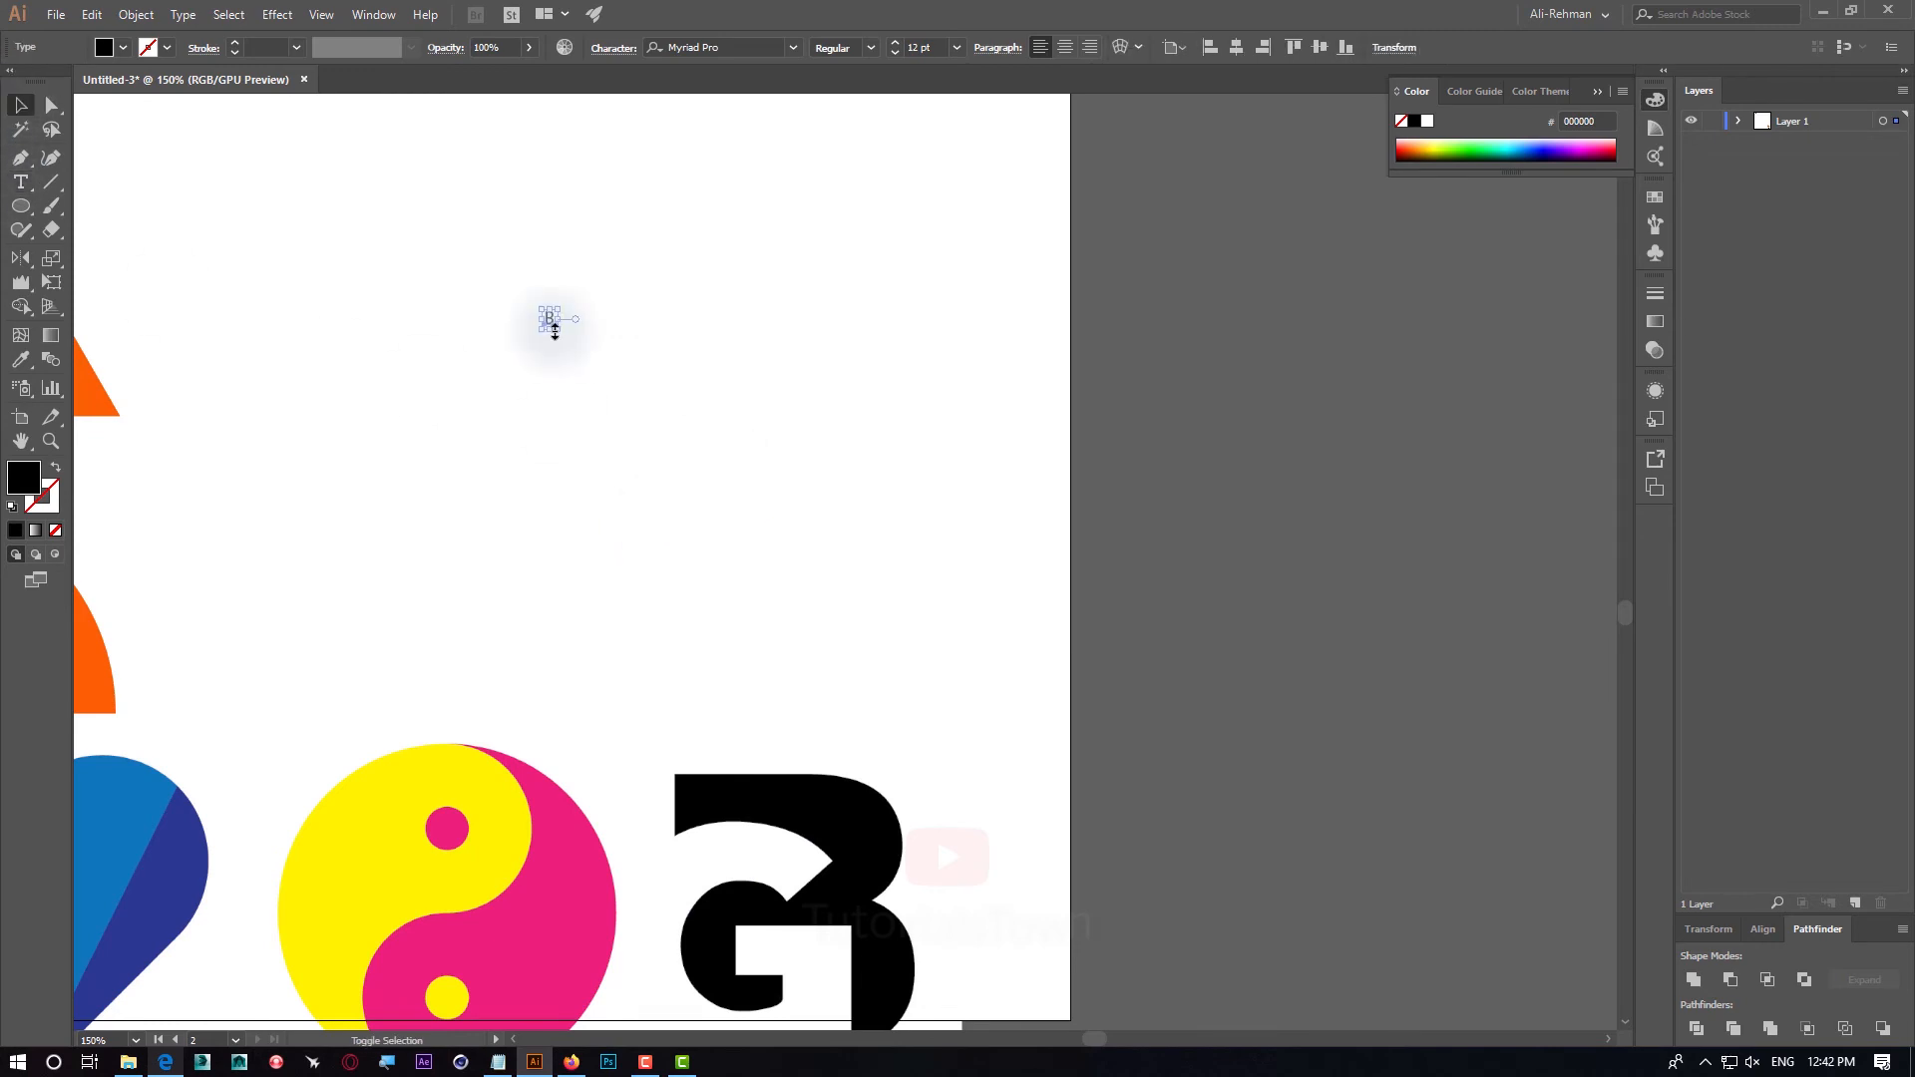
left_click_drag(564, 331, 868, 608)
left_click_drag(761, 543, 806, 393)
Set the letter B's font to Arial Bold
left_click(727, 45)
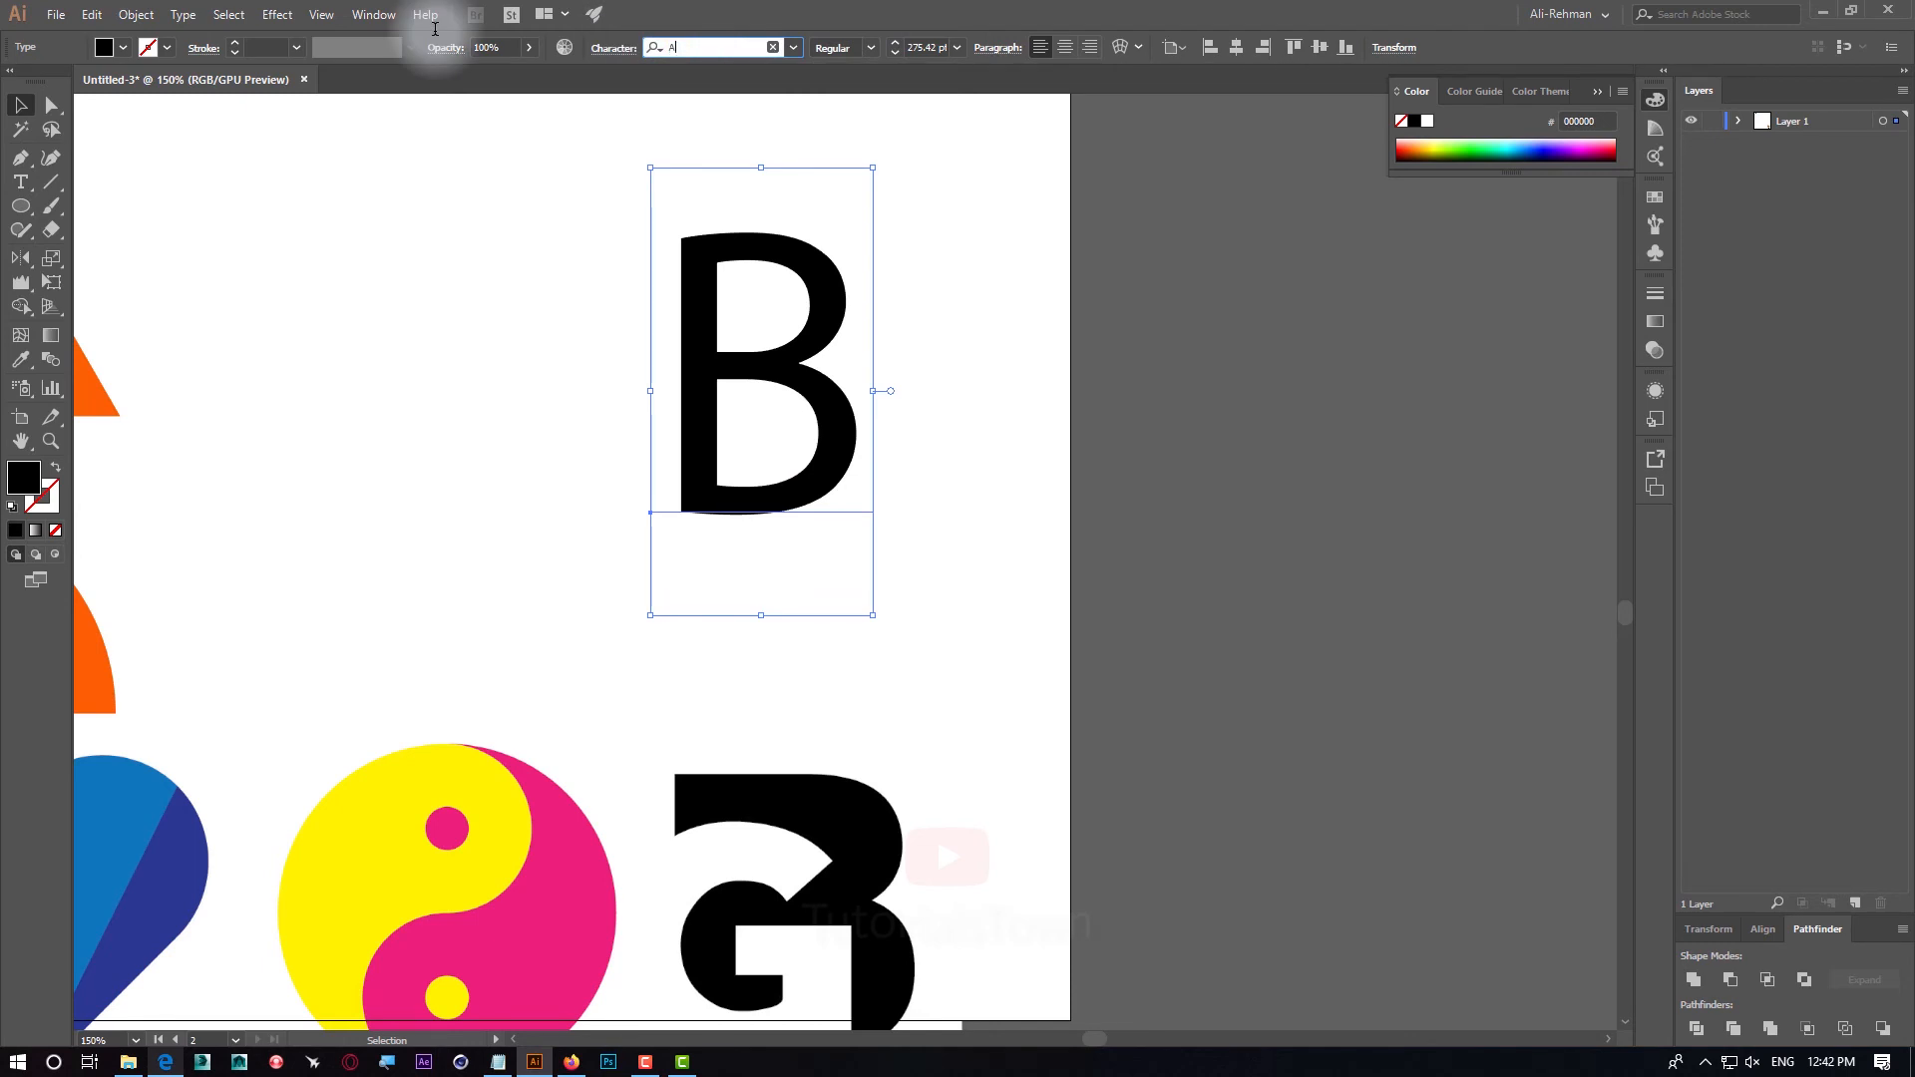
type("ARIAL")
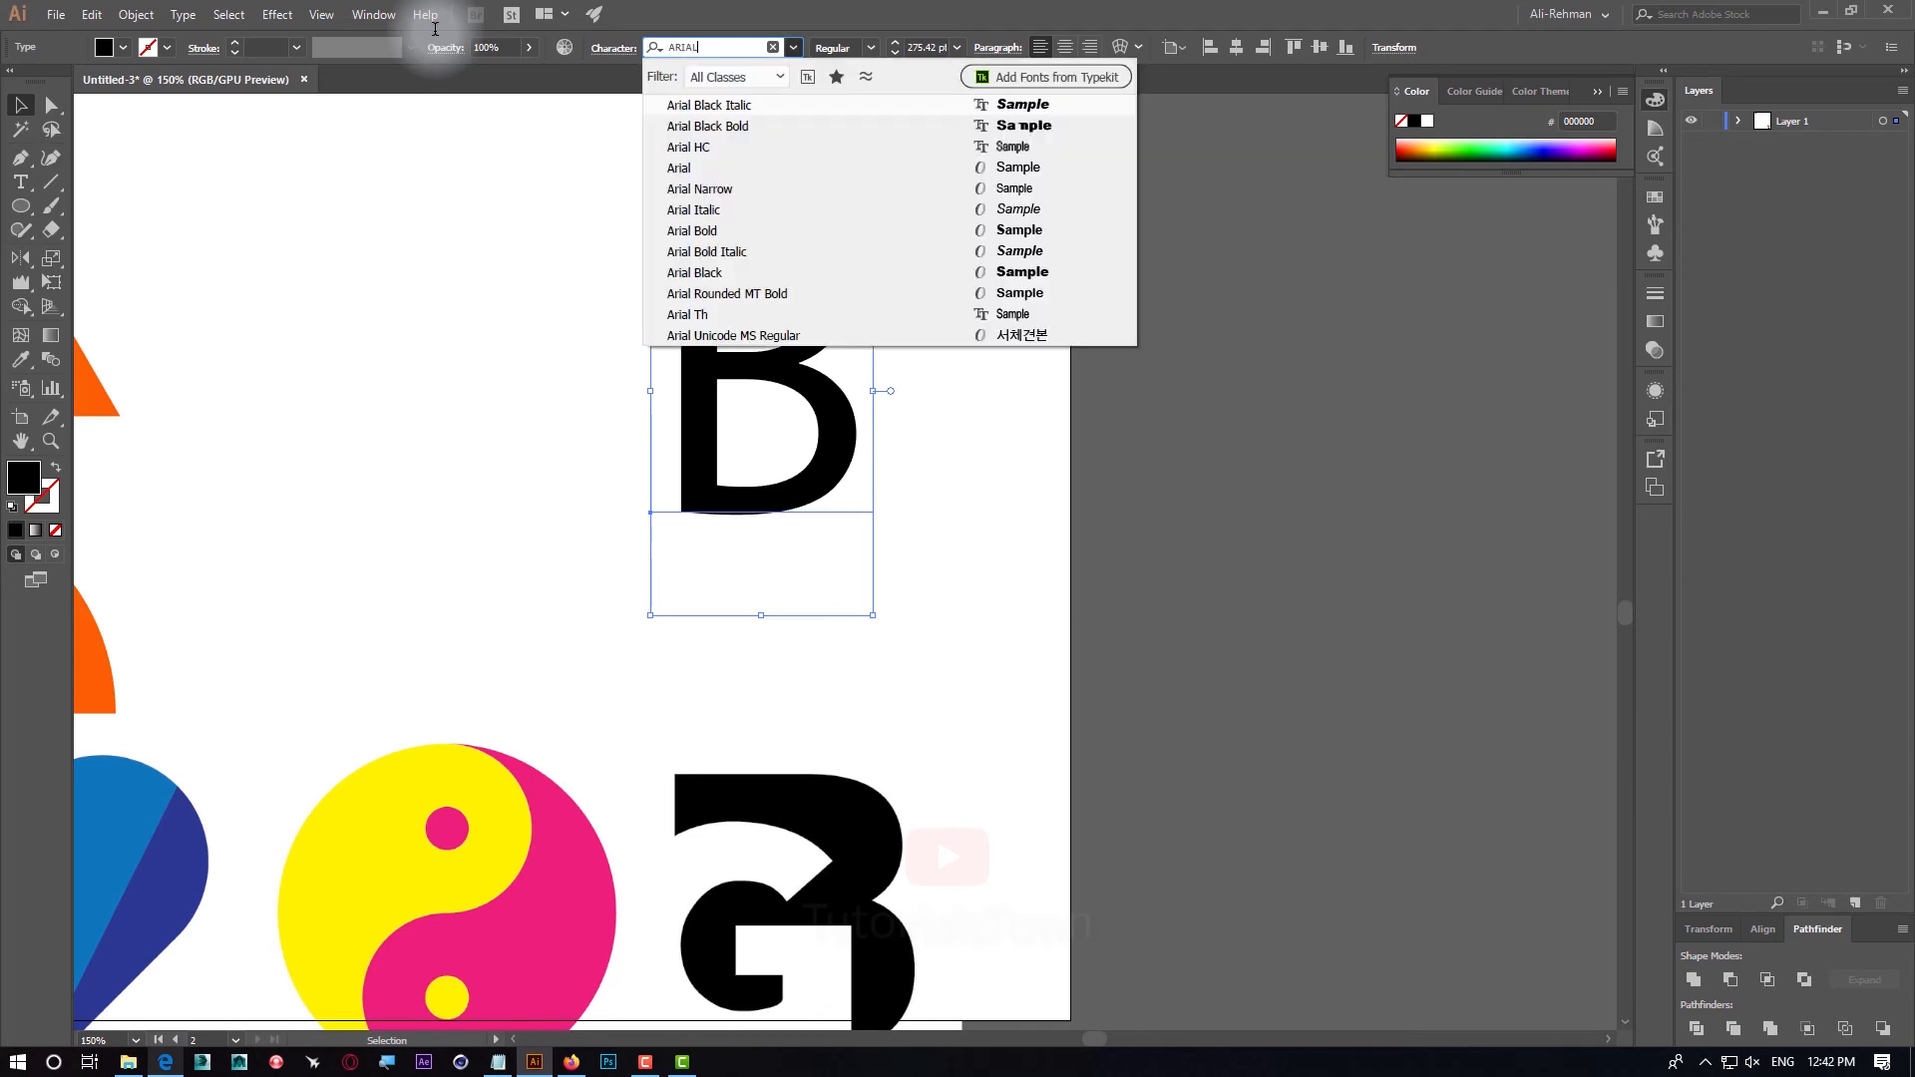
left_click(703, 231)
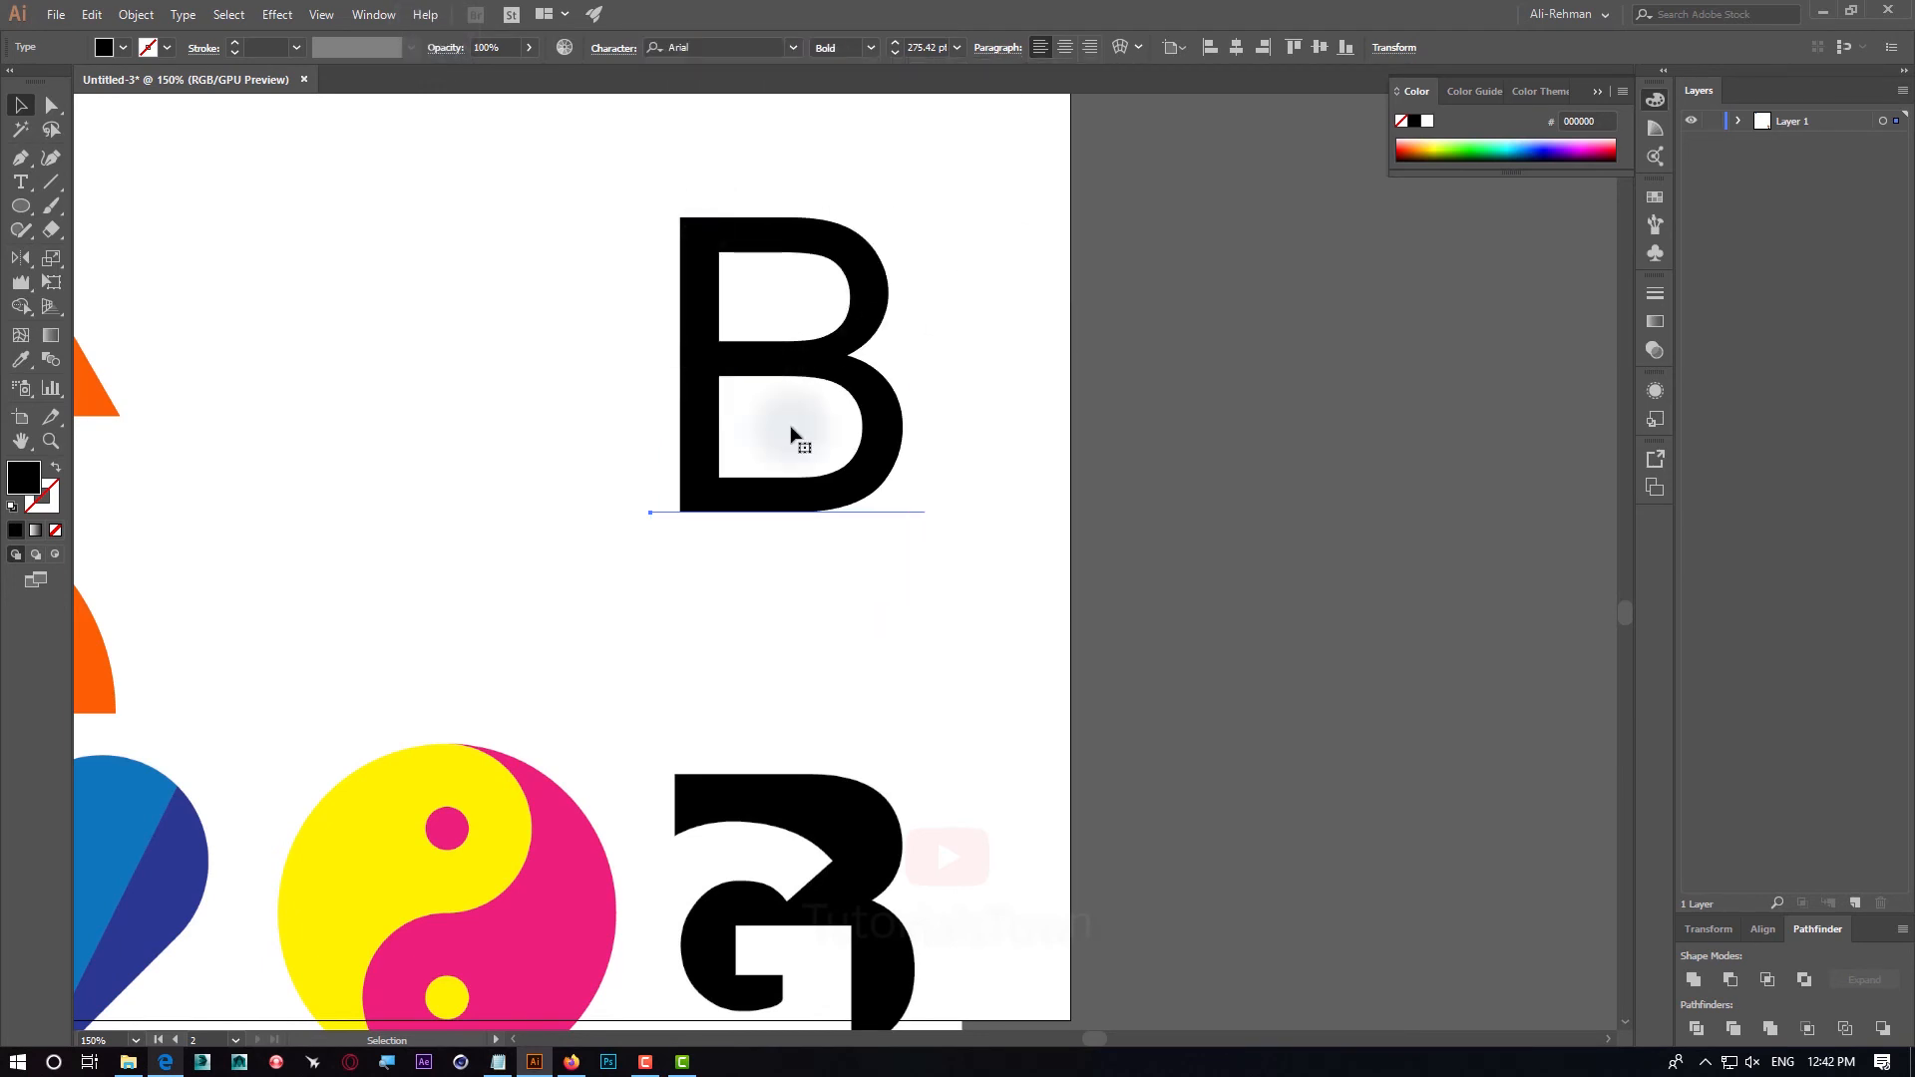
Duplicate the letter B to its left and replace the copy's text with a capital "G"
left_click_drag(883, 816, 895, 613)
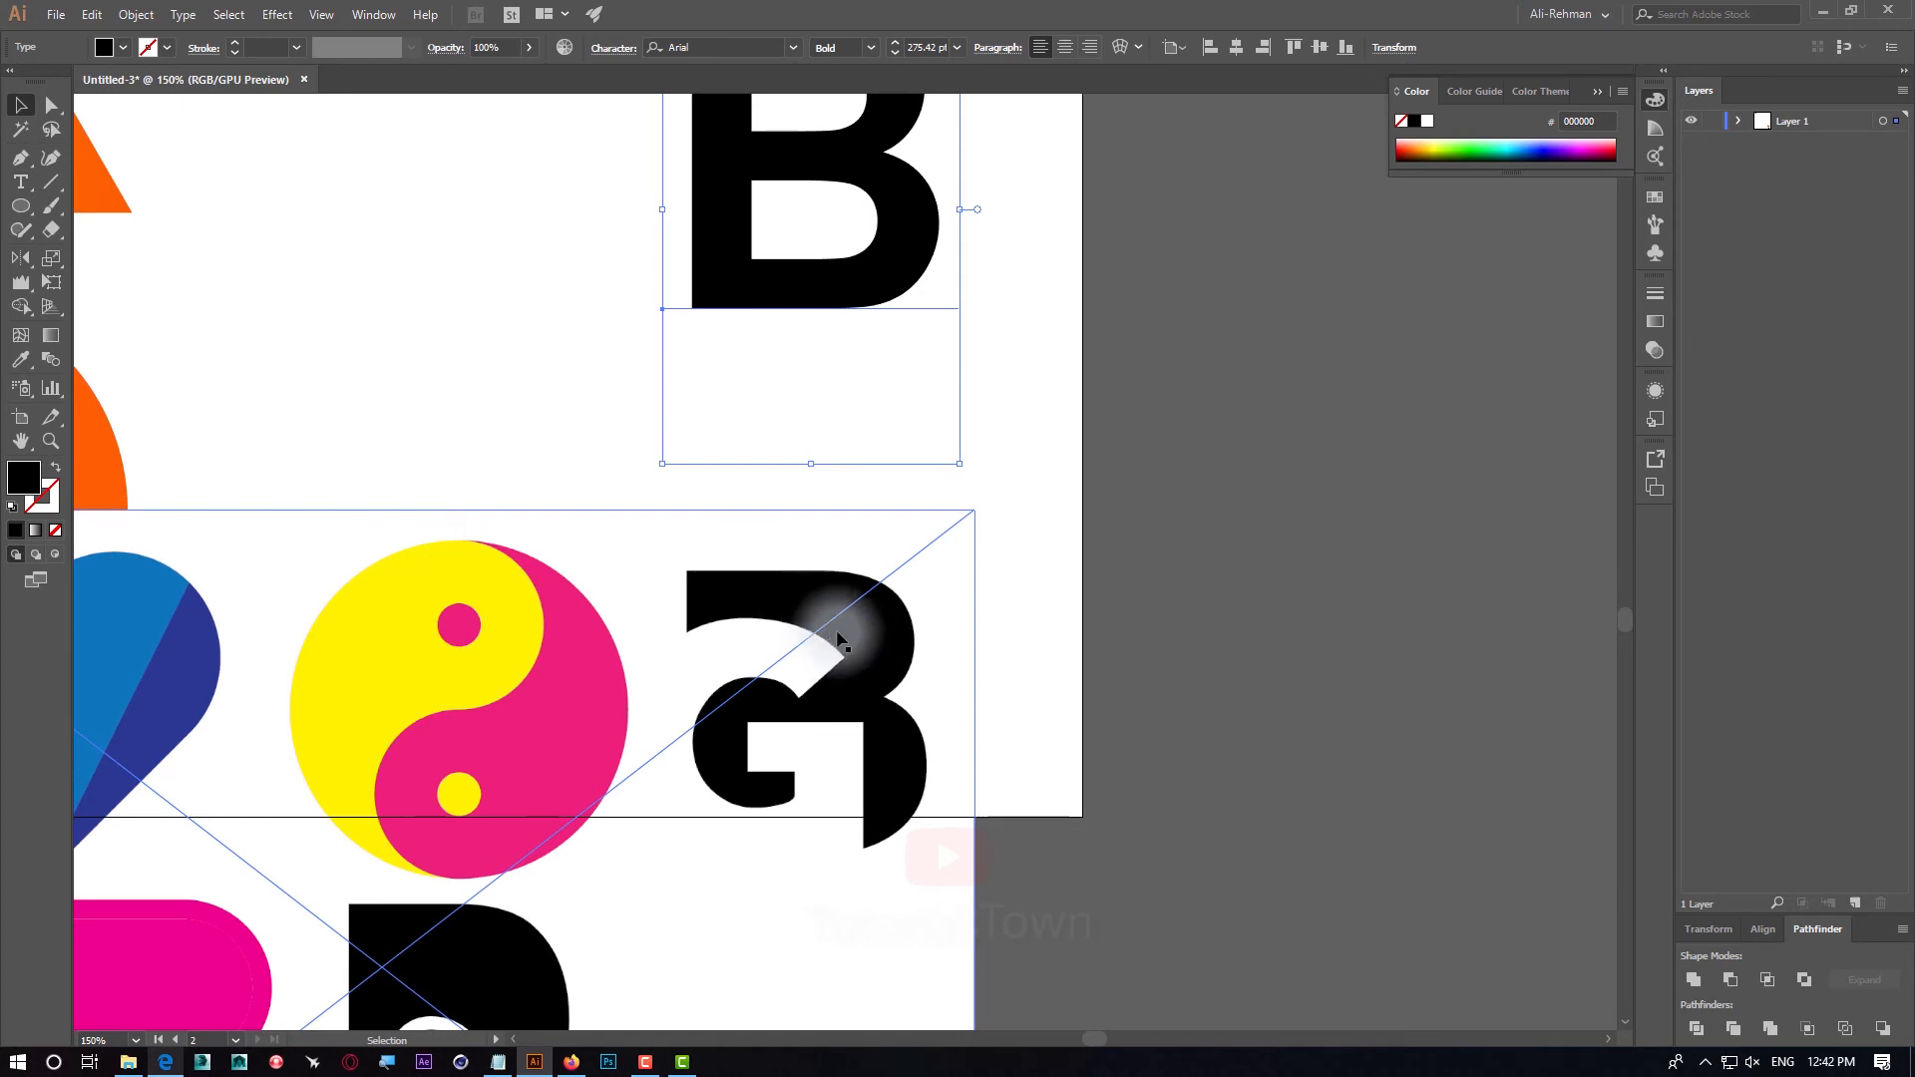
key("space")
left_click_drag(801, 352, 821, 565)
left_click_drag(882, 485, 554, 429)
key("t")
left_click_drag(402, 363, 559, 360)
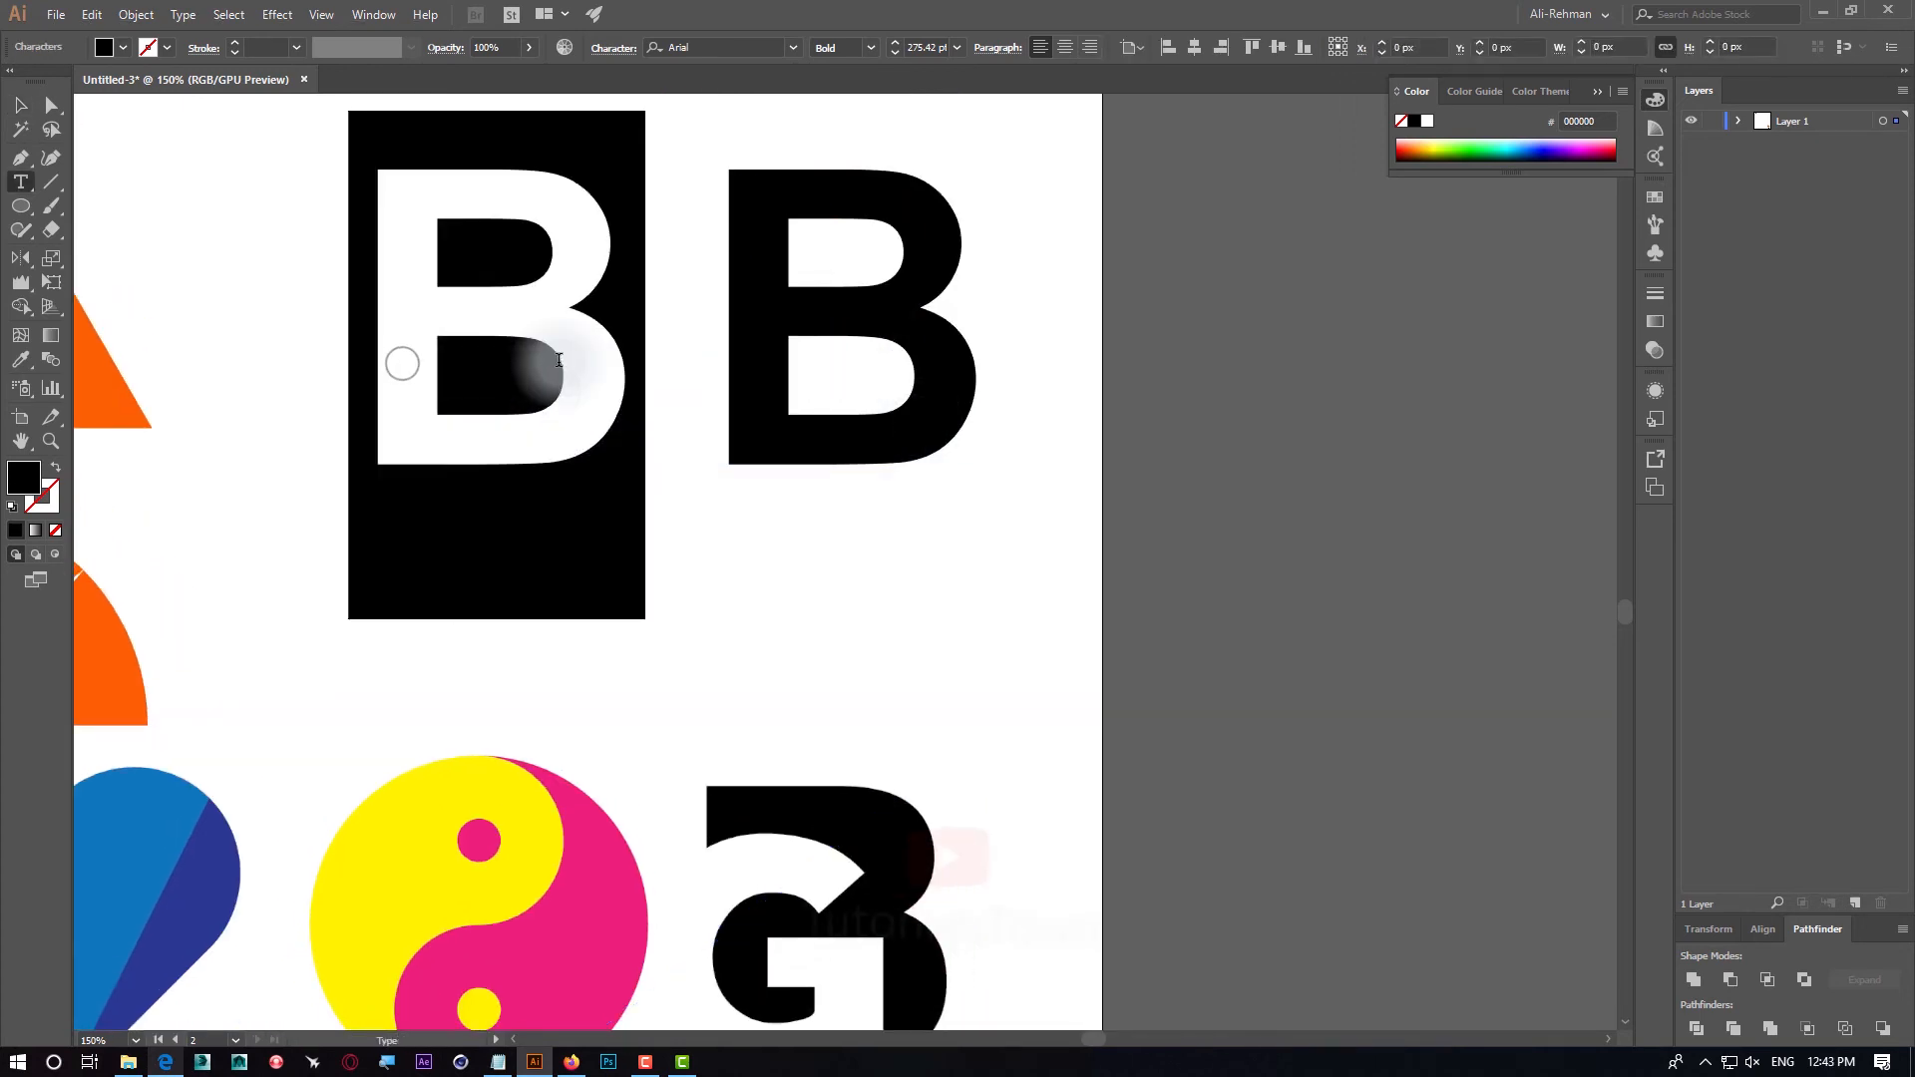
type("g")
key("ctrl+z")
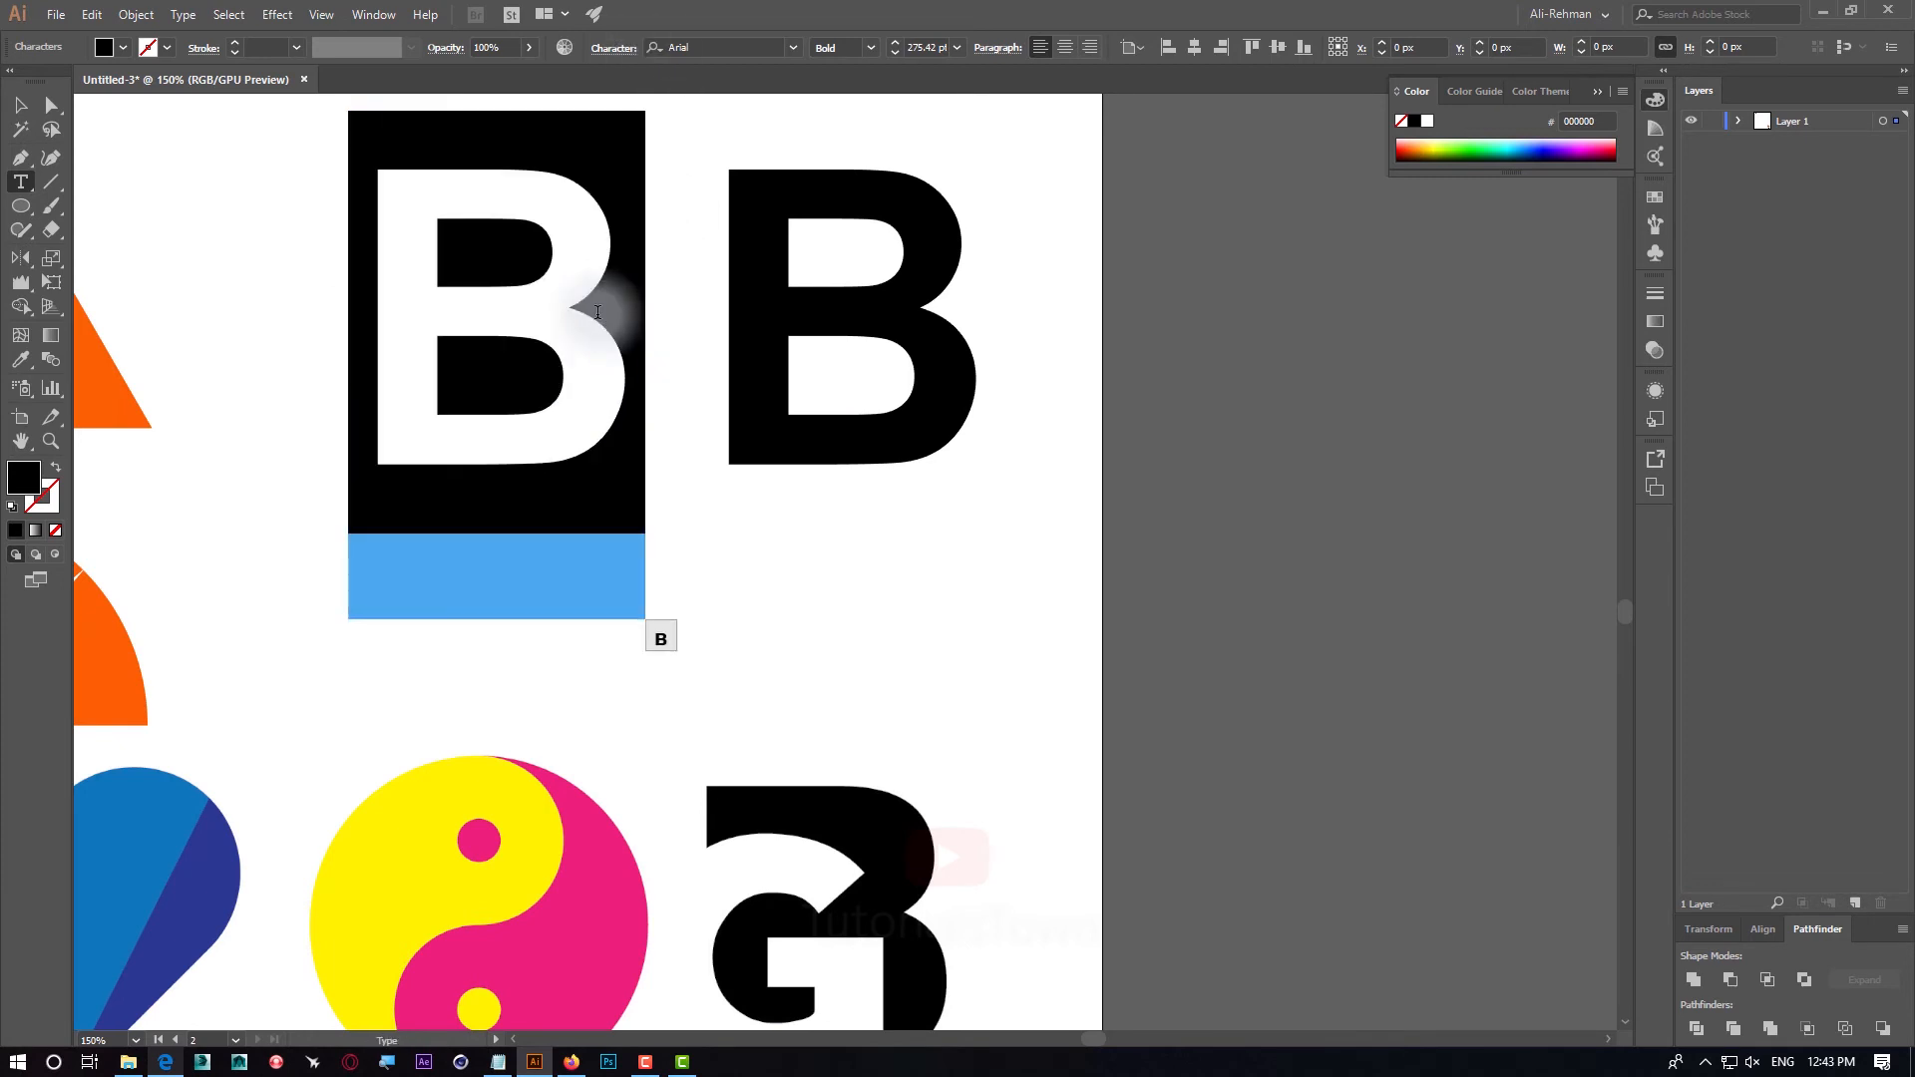
type("G")
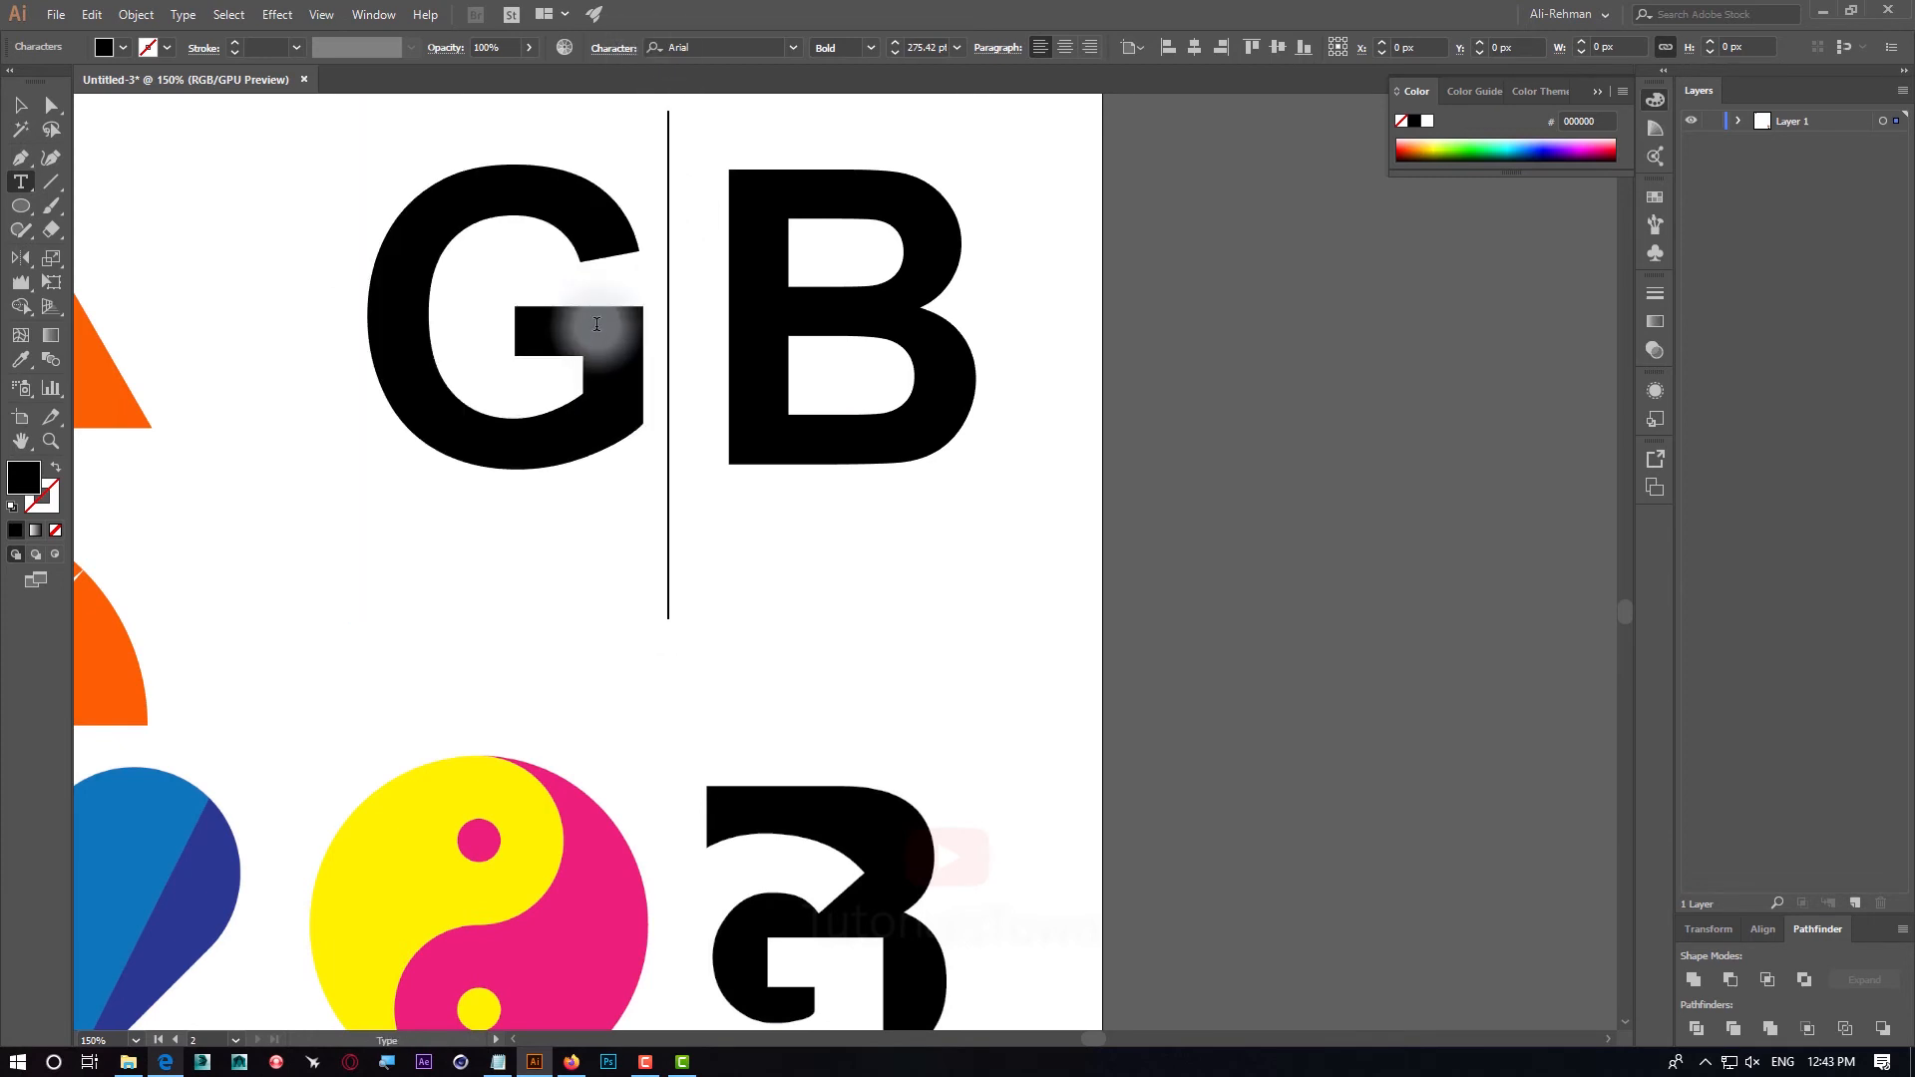
Change the letter G's font style to Bold Italic and select the letter B
left_click(875, 52)
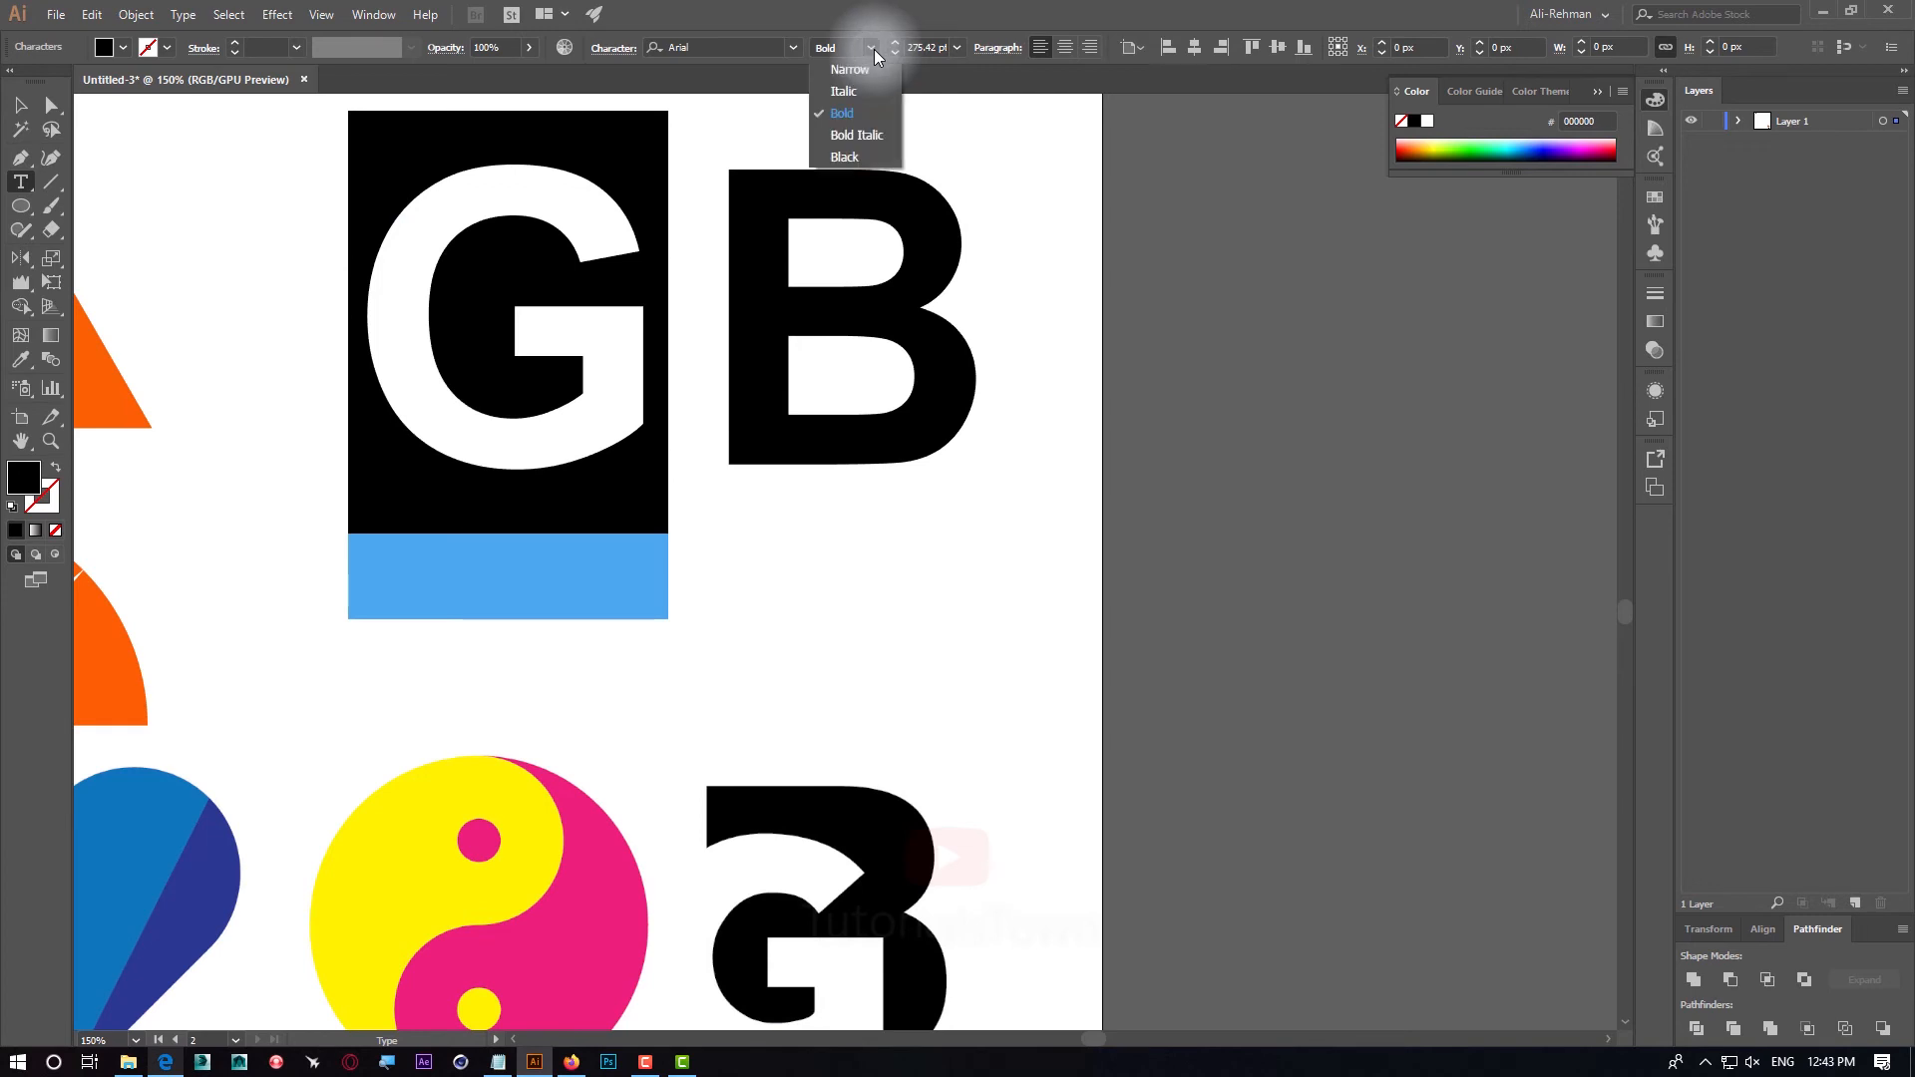
left_click(850, 137)
key("Escape")
left_click(774, 247)
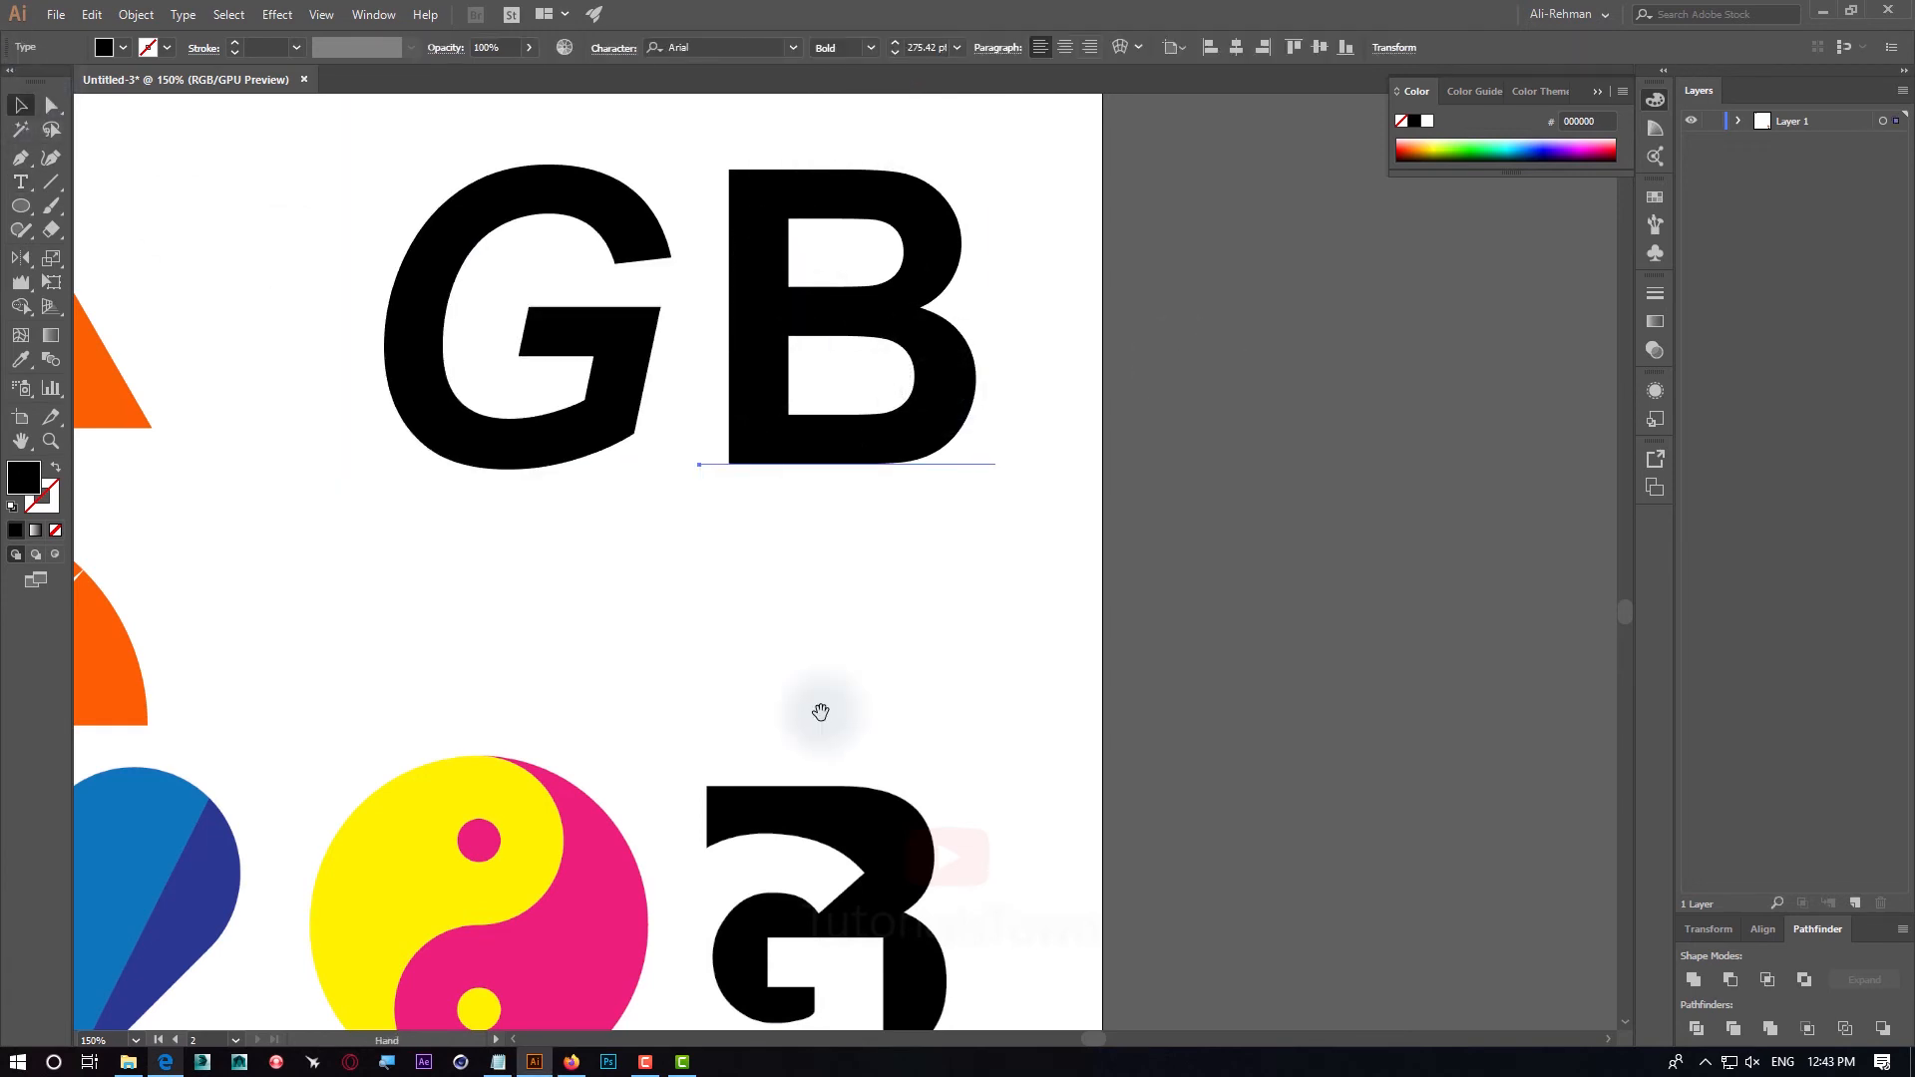
Draw a closed black polygon with the Pen tool inside the letter B so that it covers both of its holes
scroll(821, 709, "down", 3)
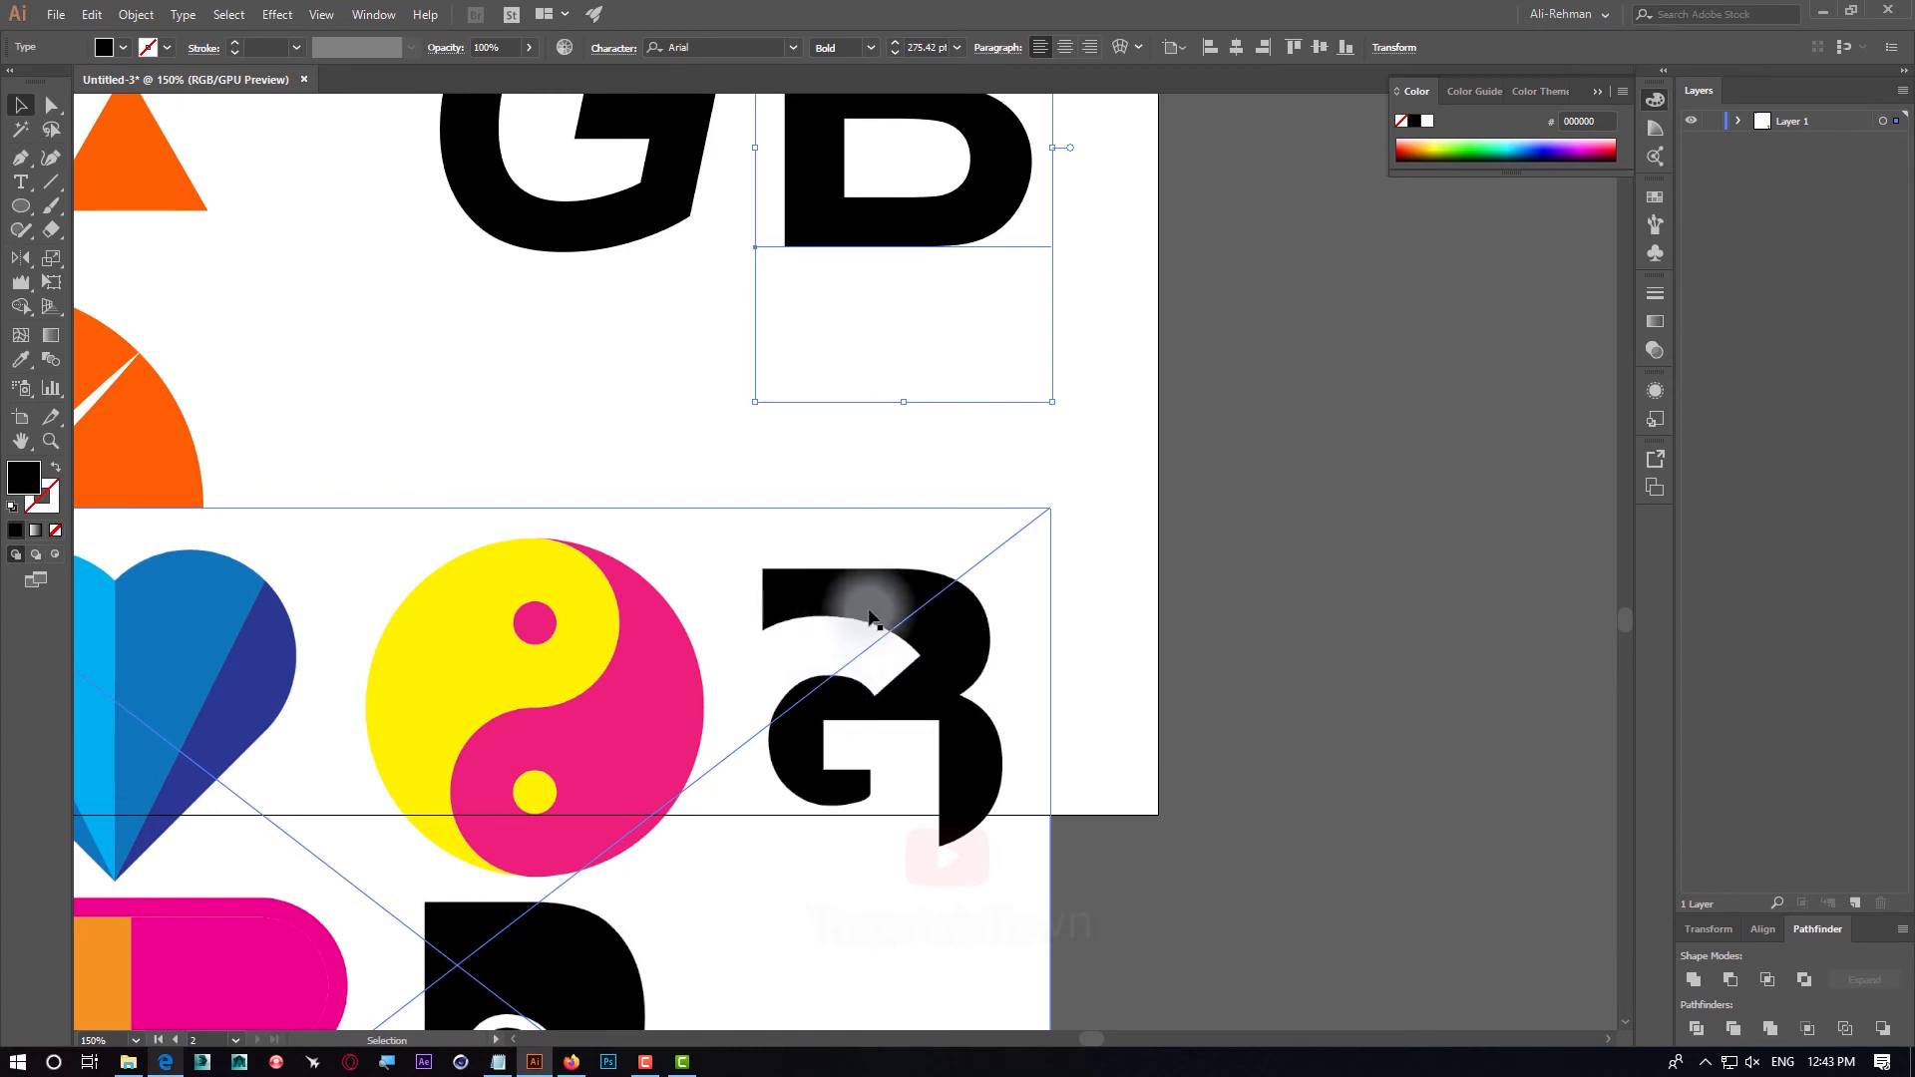
key("space")
left_click_drag(796, 283, 735, 693)
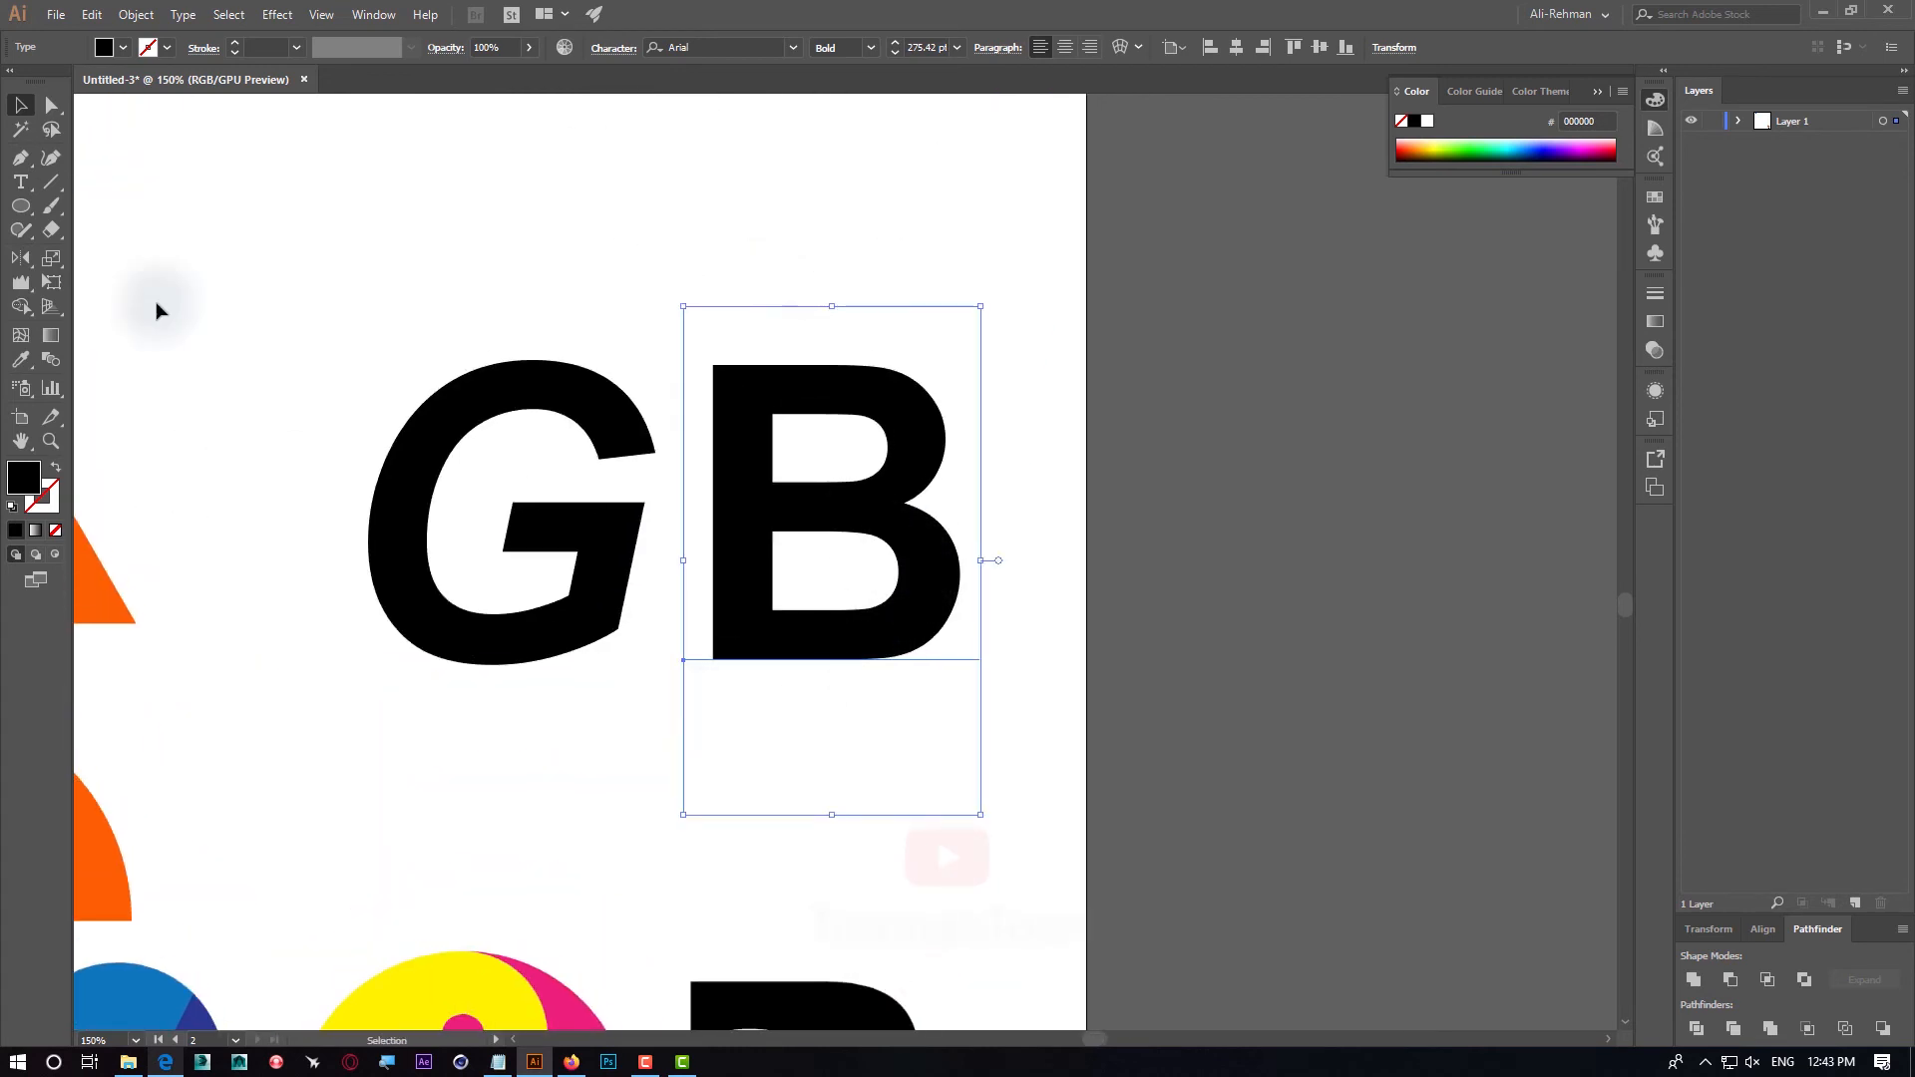
left_click(23, 158)
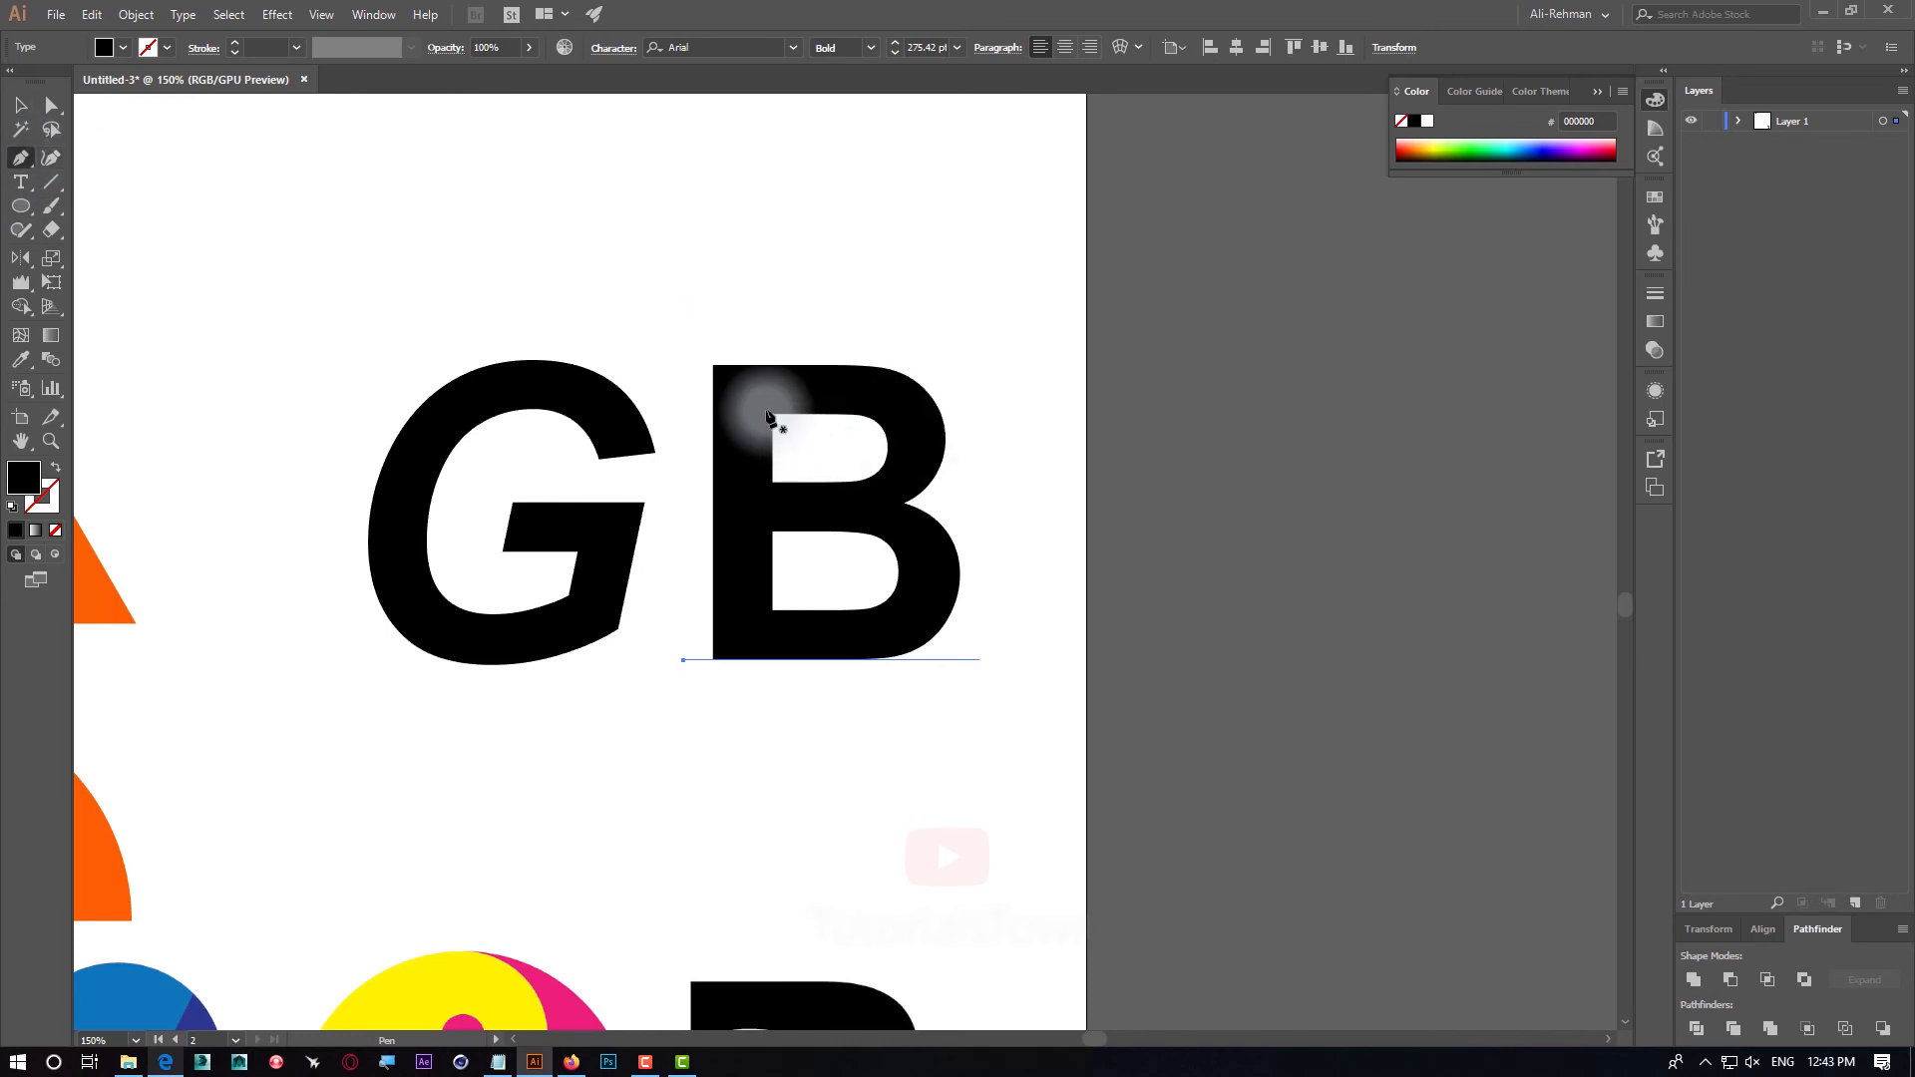
left_click(760, 632)
left_click(886, 623)
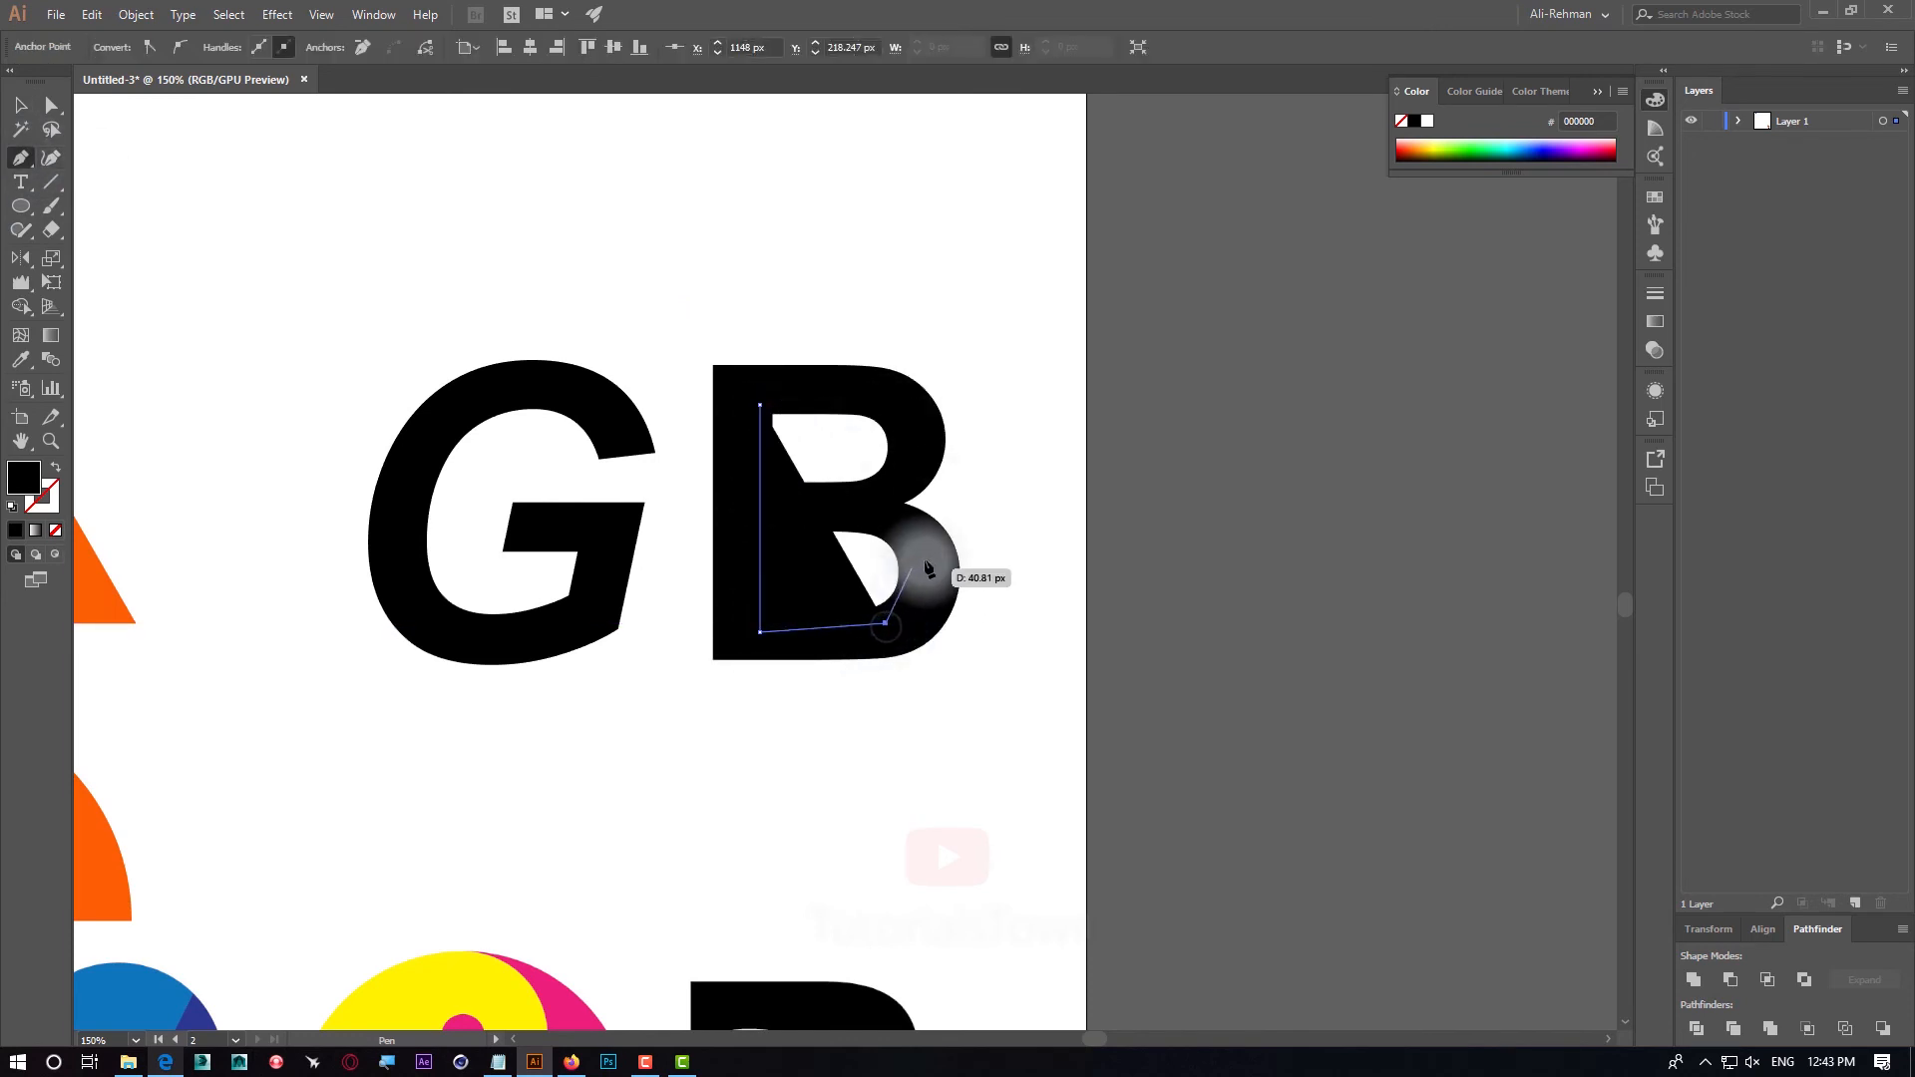
left_click(925, 561)
left_click(878, 518)
left_click(912, 433)
left_click(847, 397)
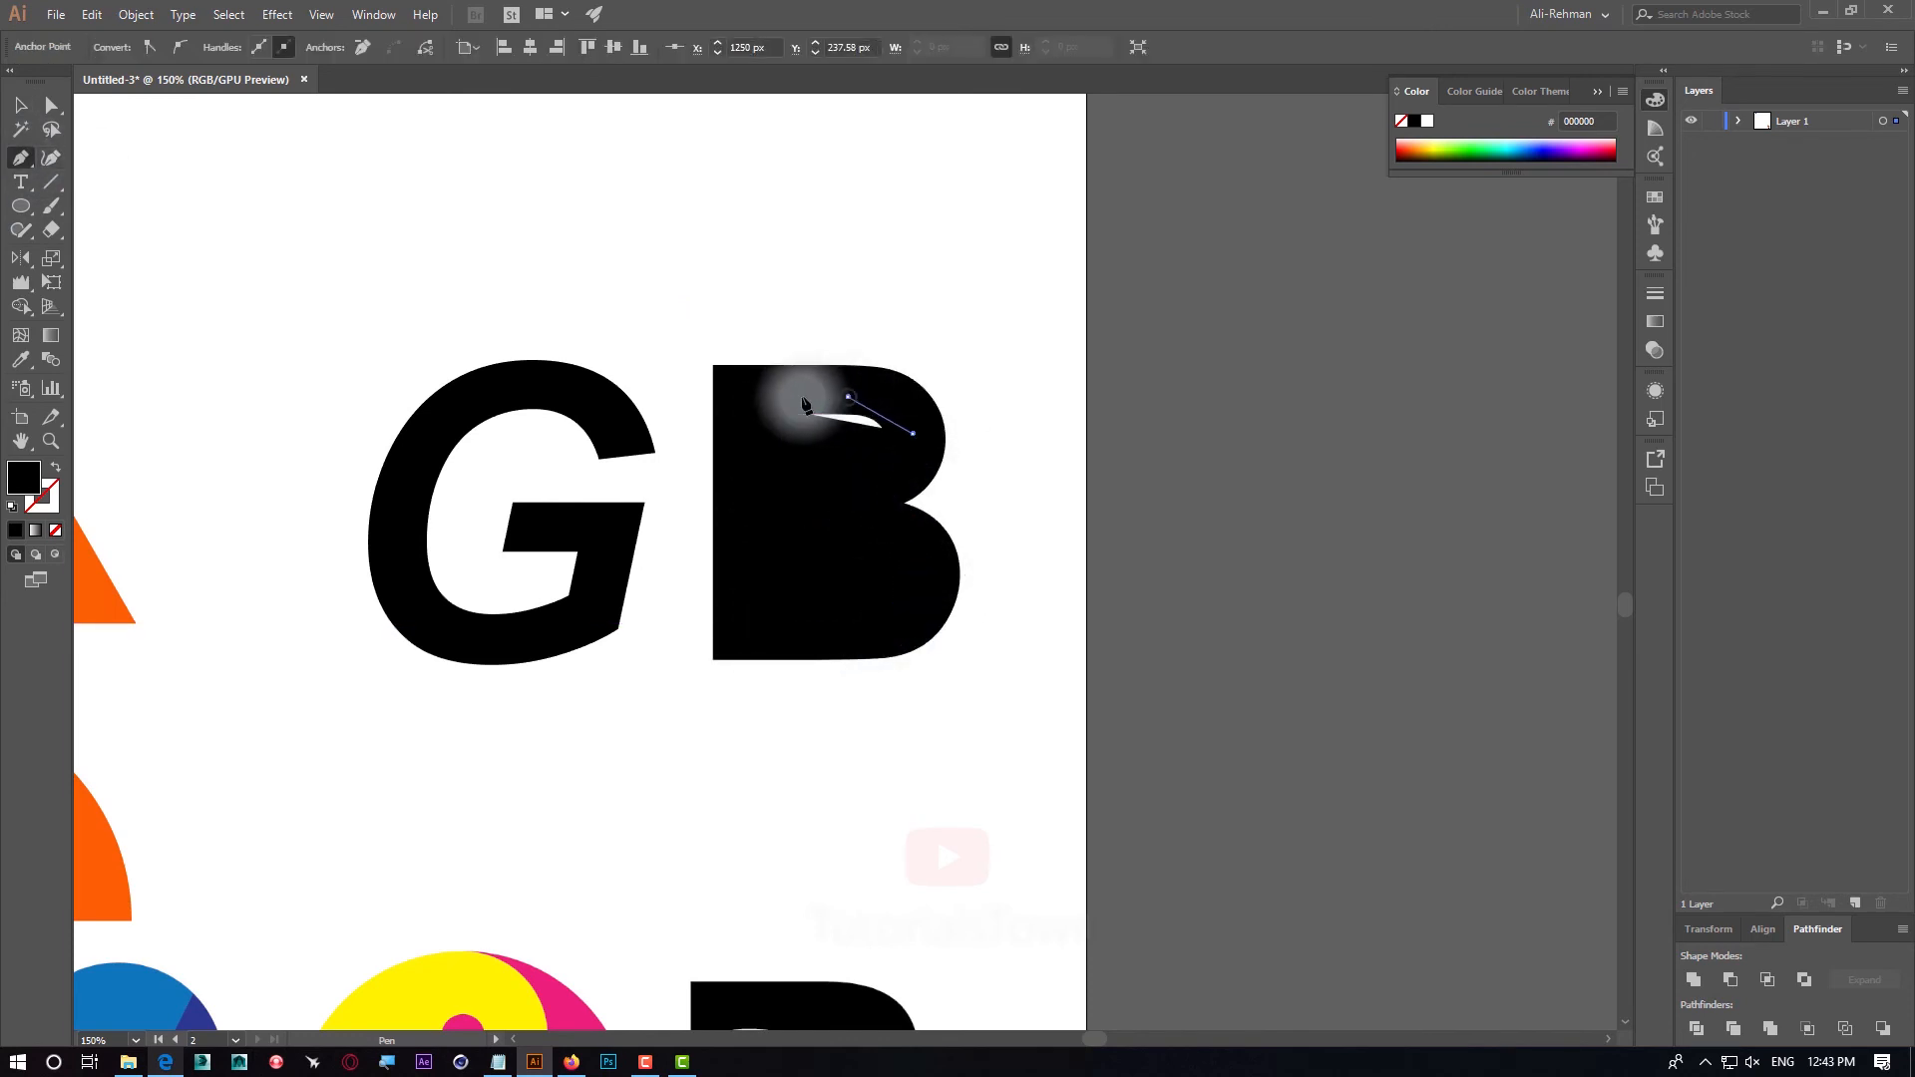
left_click(761, 404)
left_click(20, 104)
left_click(1233, 547)
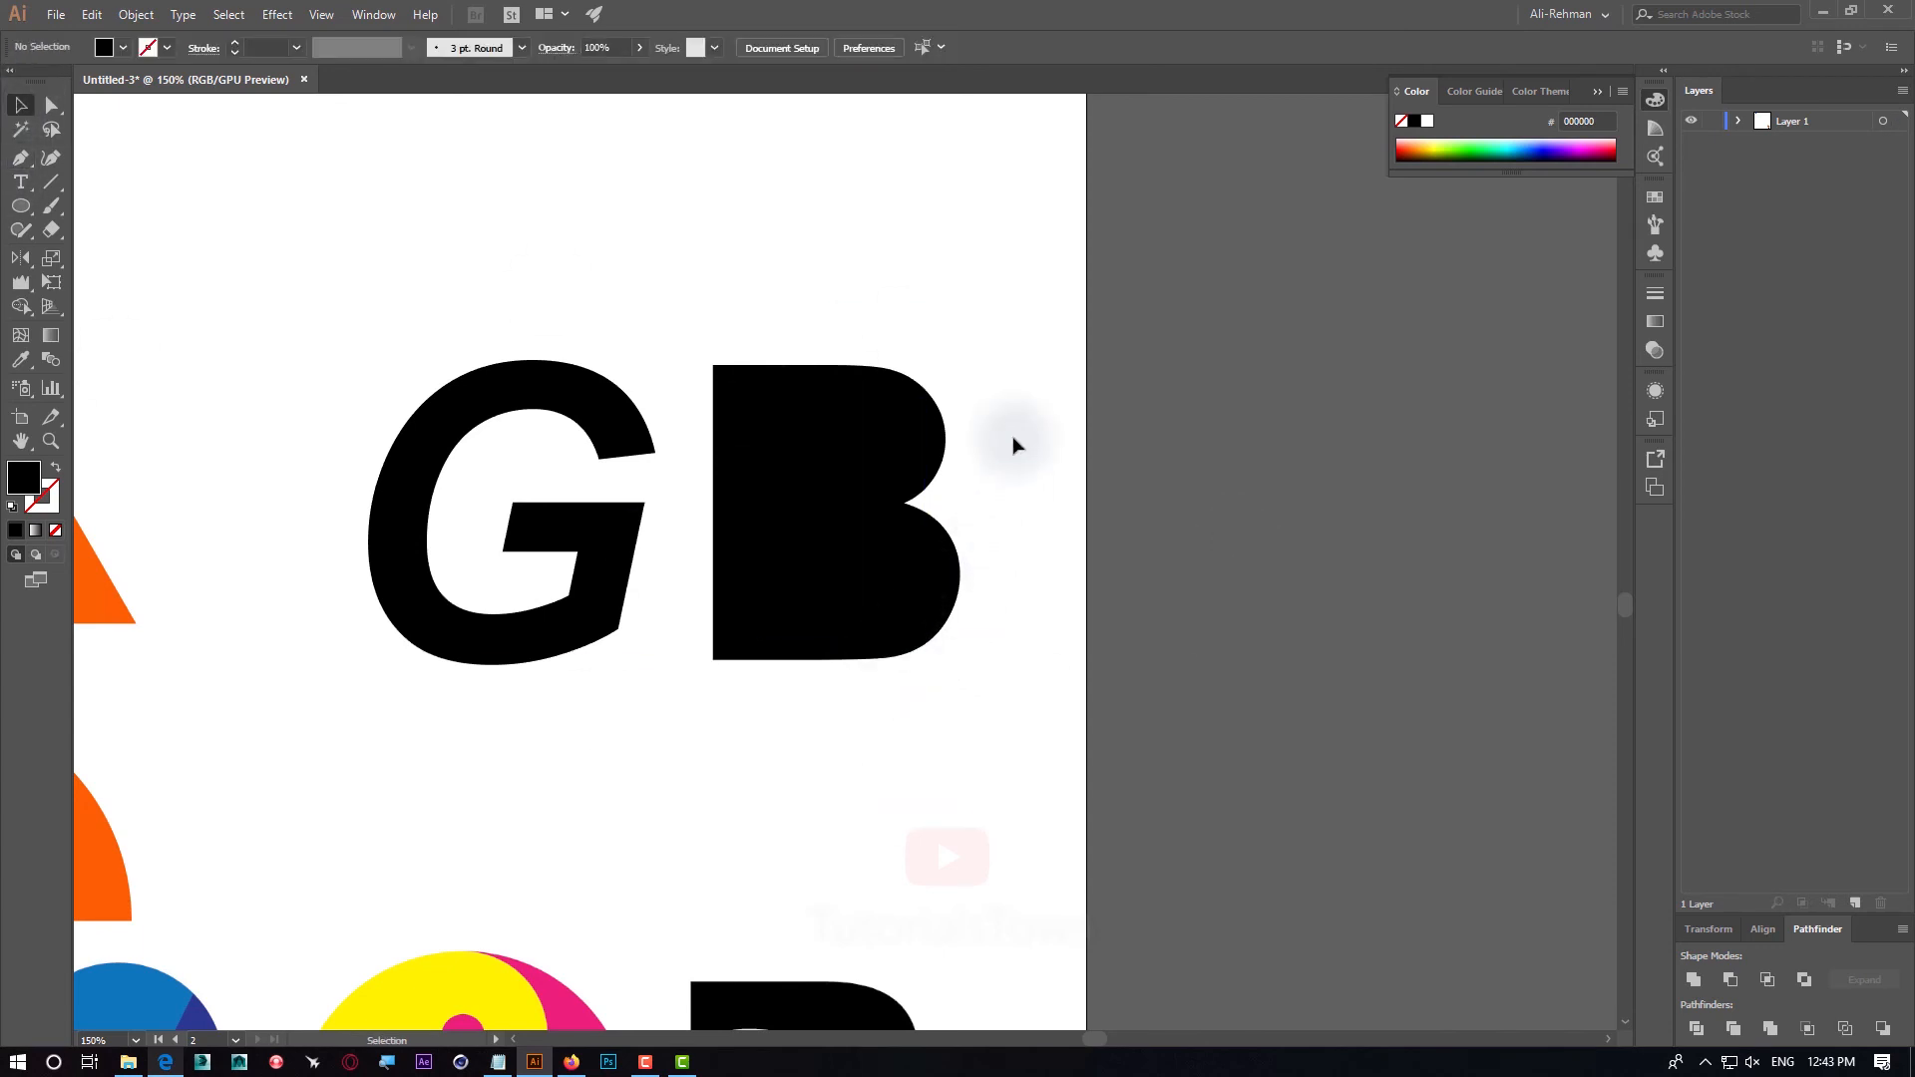
Try to merge the live-text B with the drawn polygon using Shape Builder, and undo the test move of the polygon
left_click_drag(1038, 384, 824, 711)
left_click(20, 306)
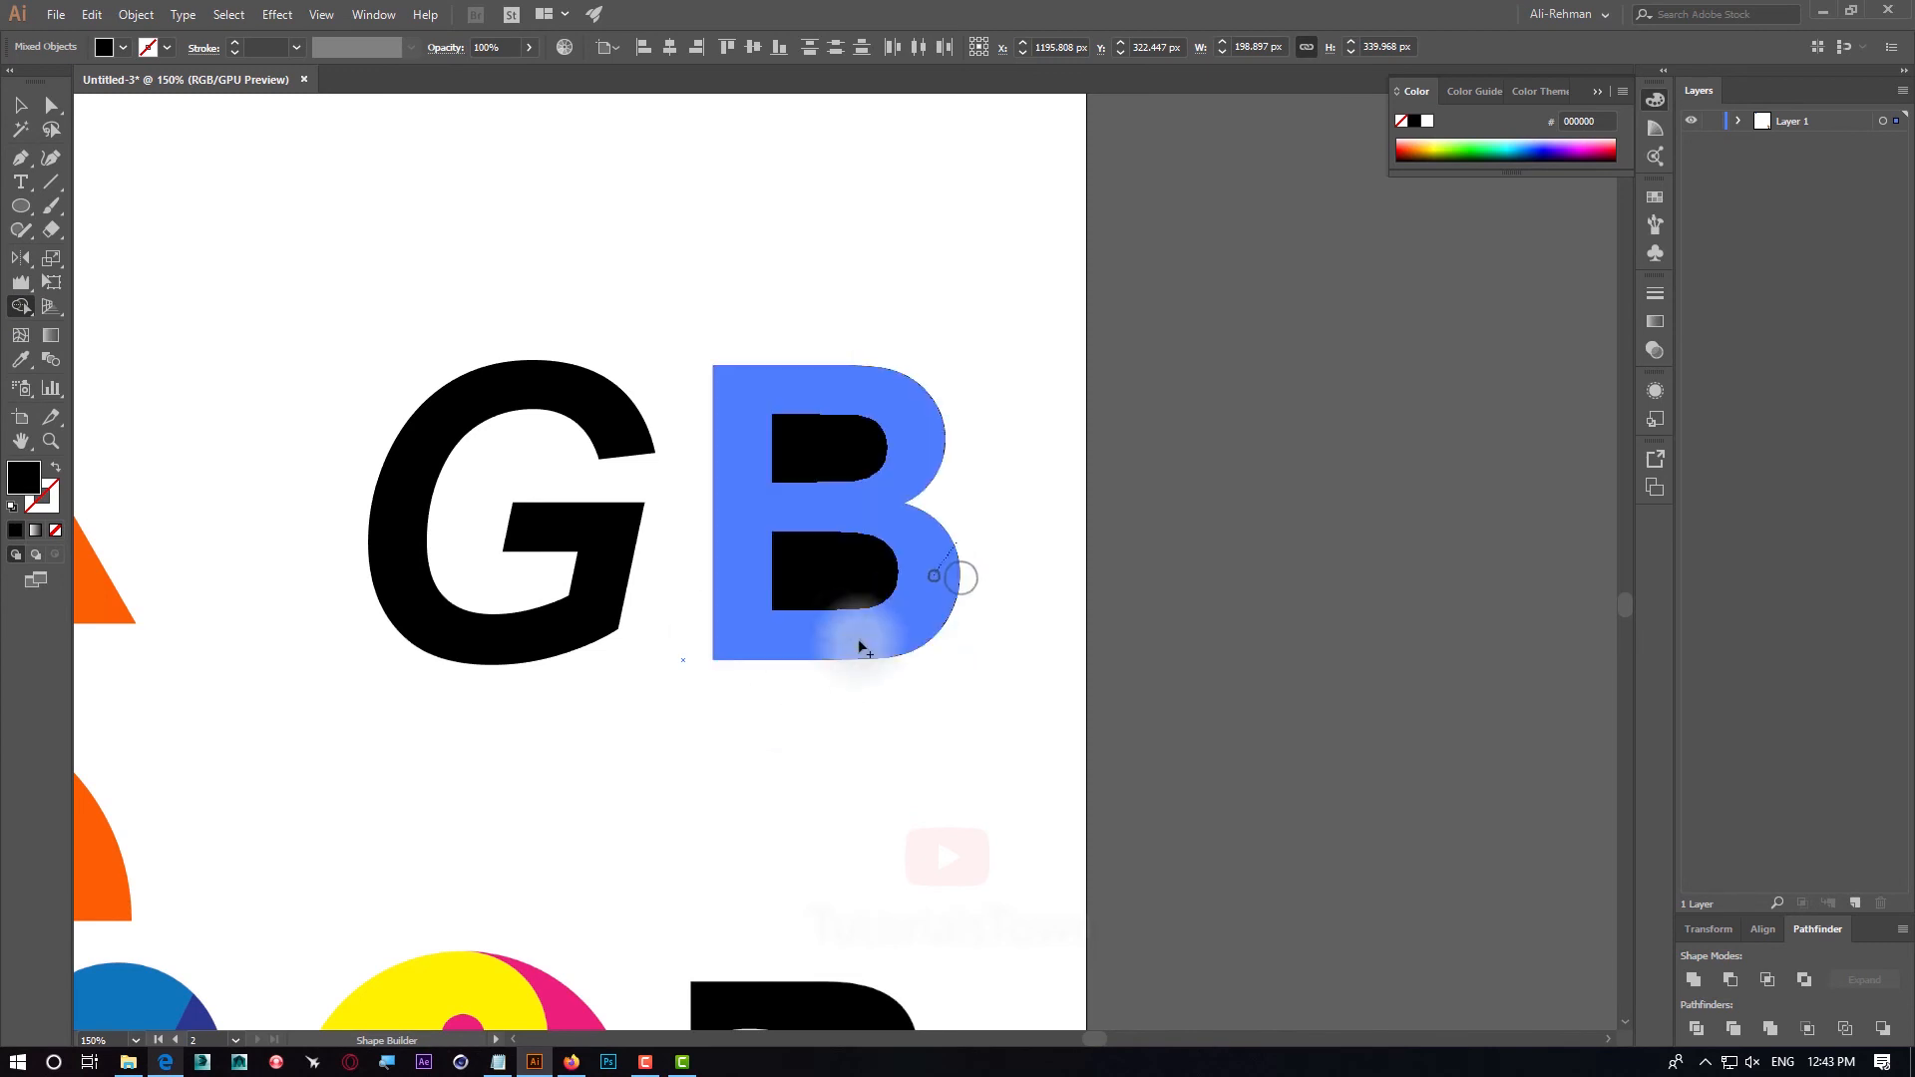
left_click(936, 575)
key("v")
left_click(832, 238)
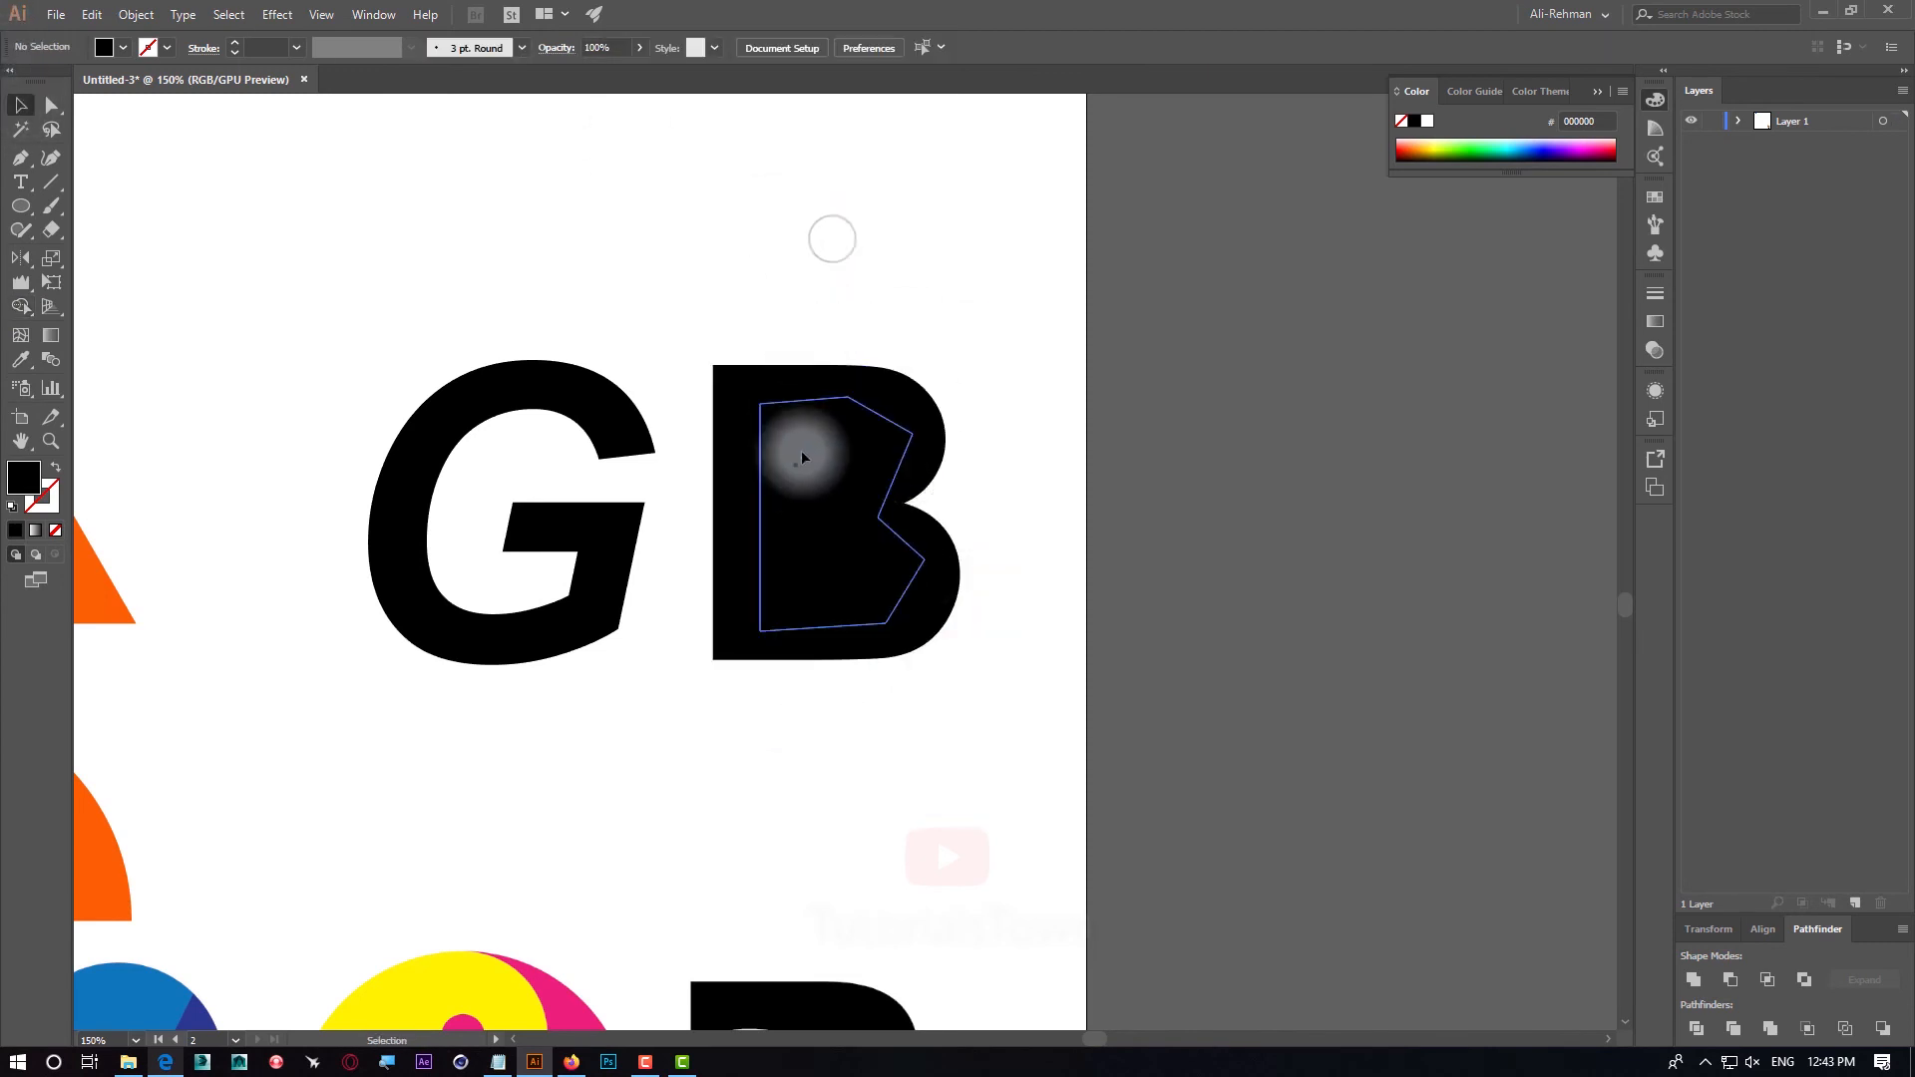
left_click_drag(795, 466, 1028, 258)
key("ctrl+z")
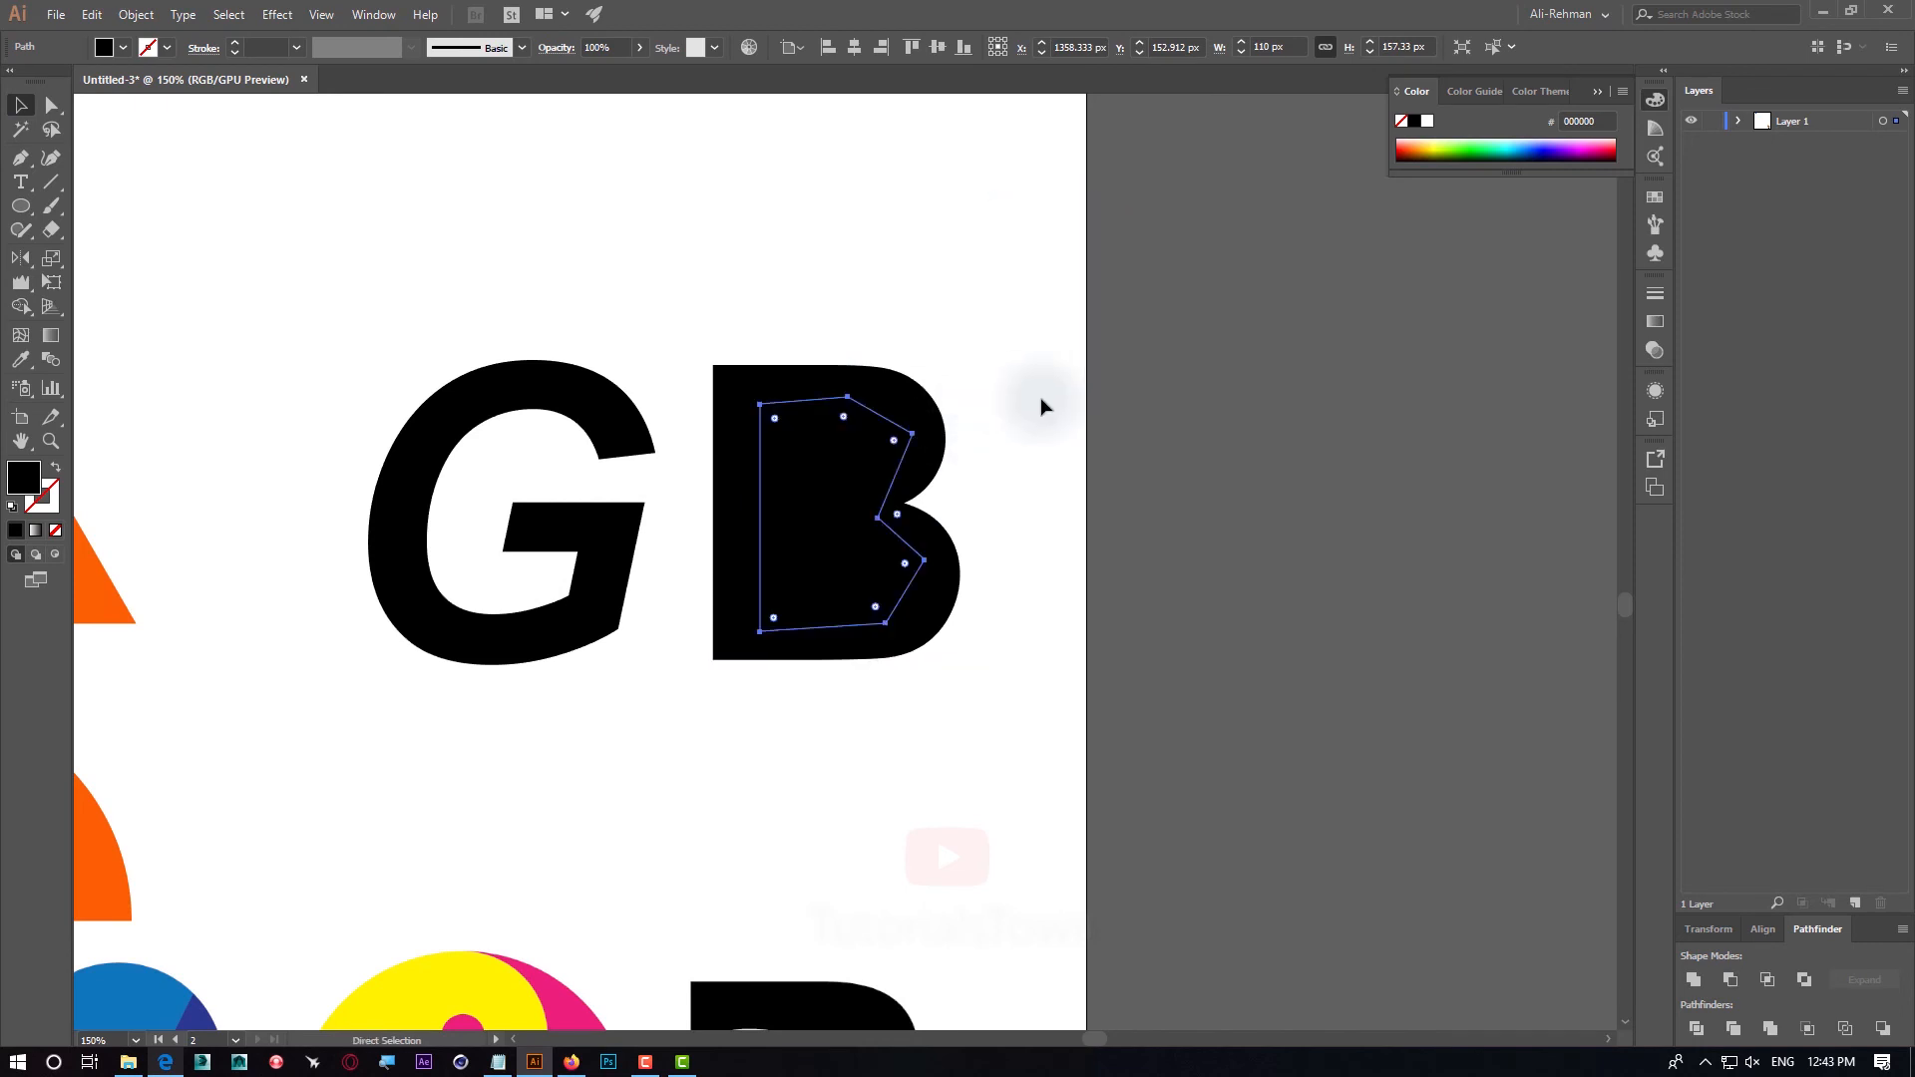
Expand the letter B text into a shape with the Object and Fill options enabled
left_click(1070, 419)
left_click(945, 629)
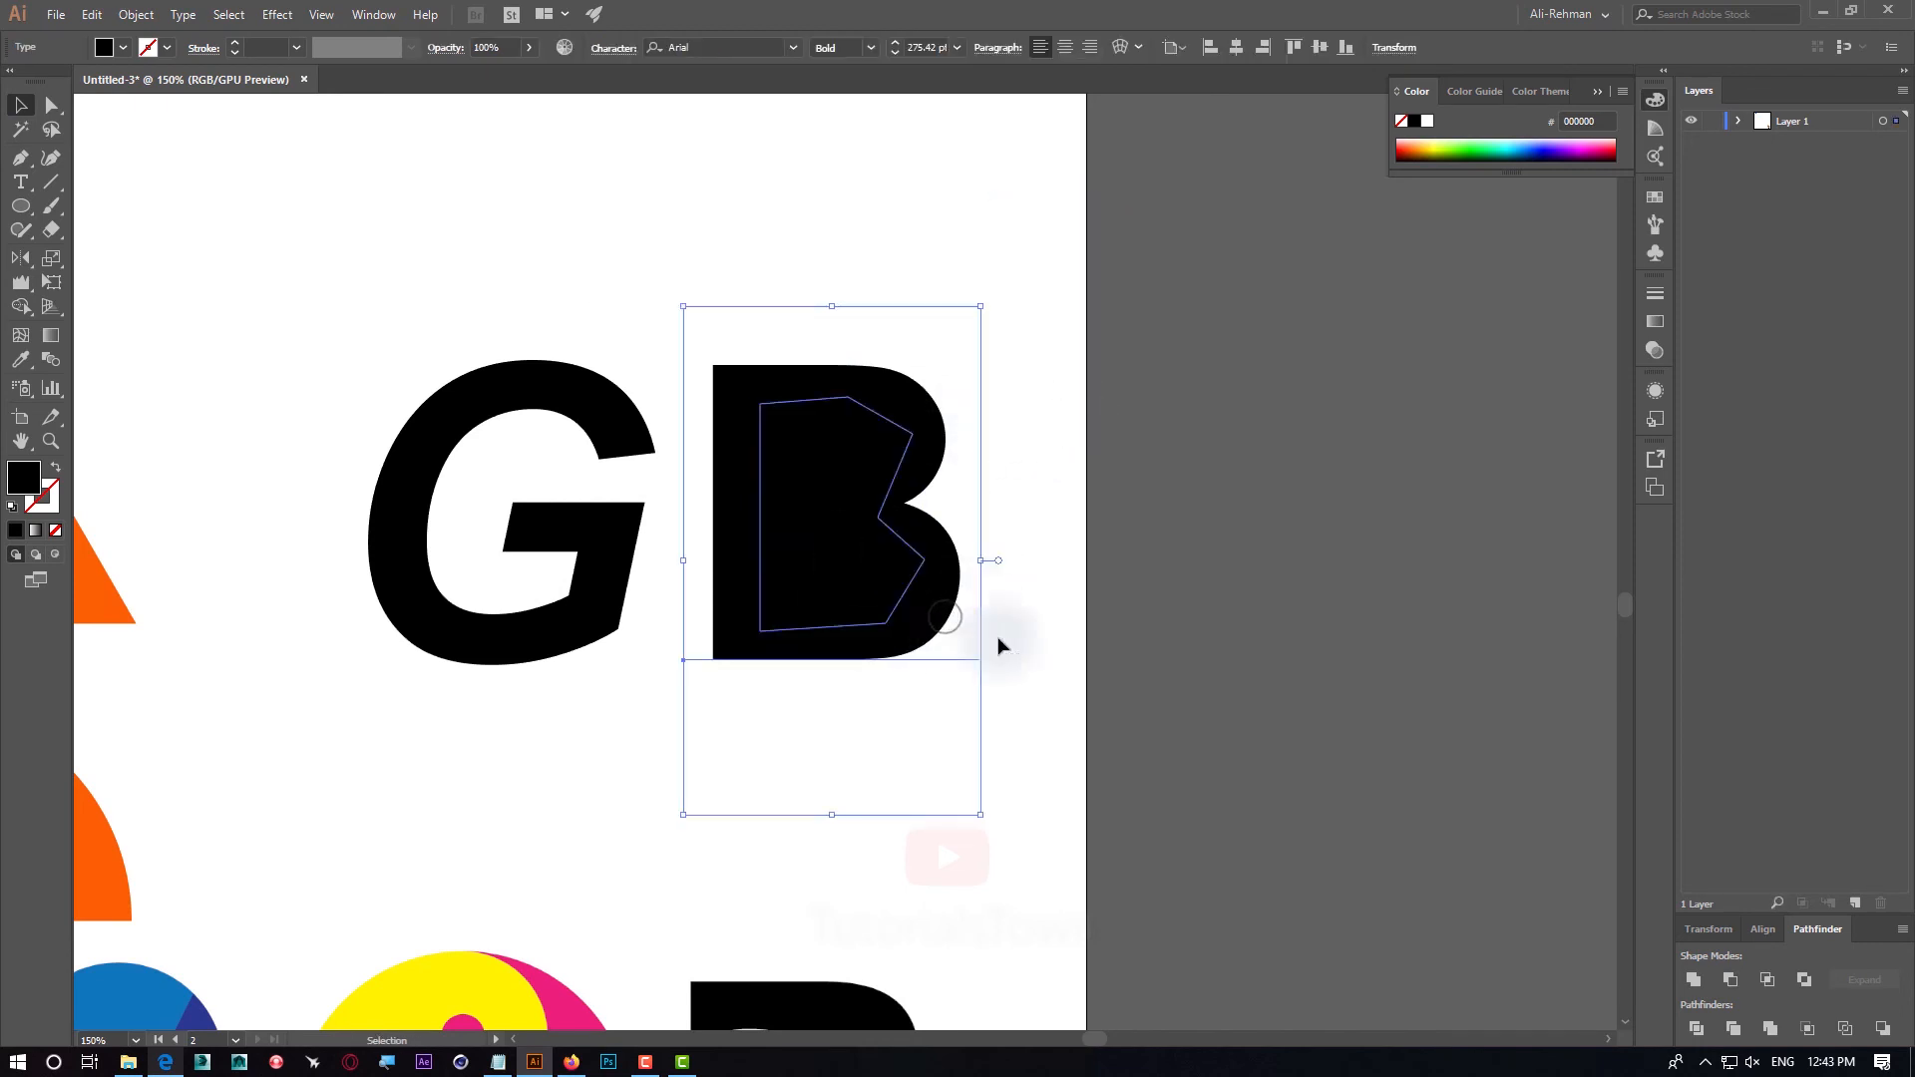
left_click(140, 15)
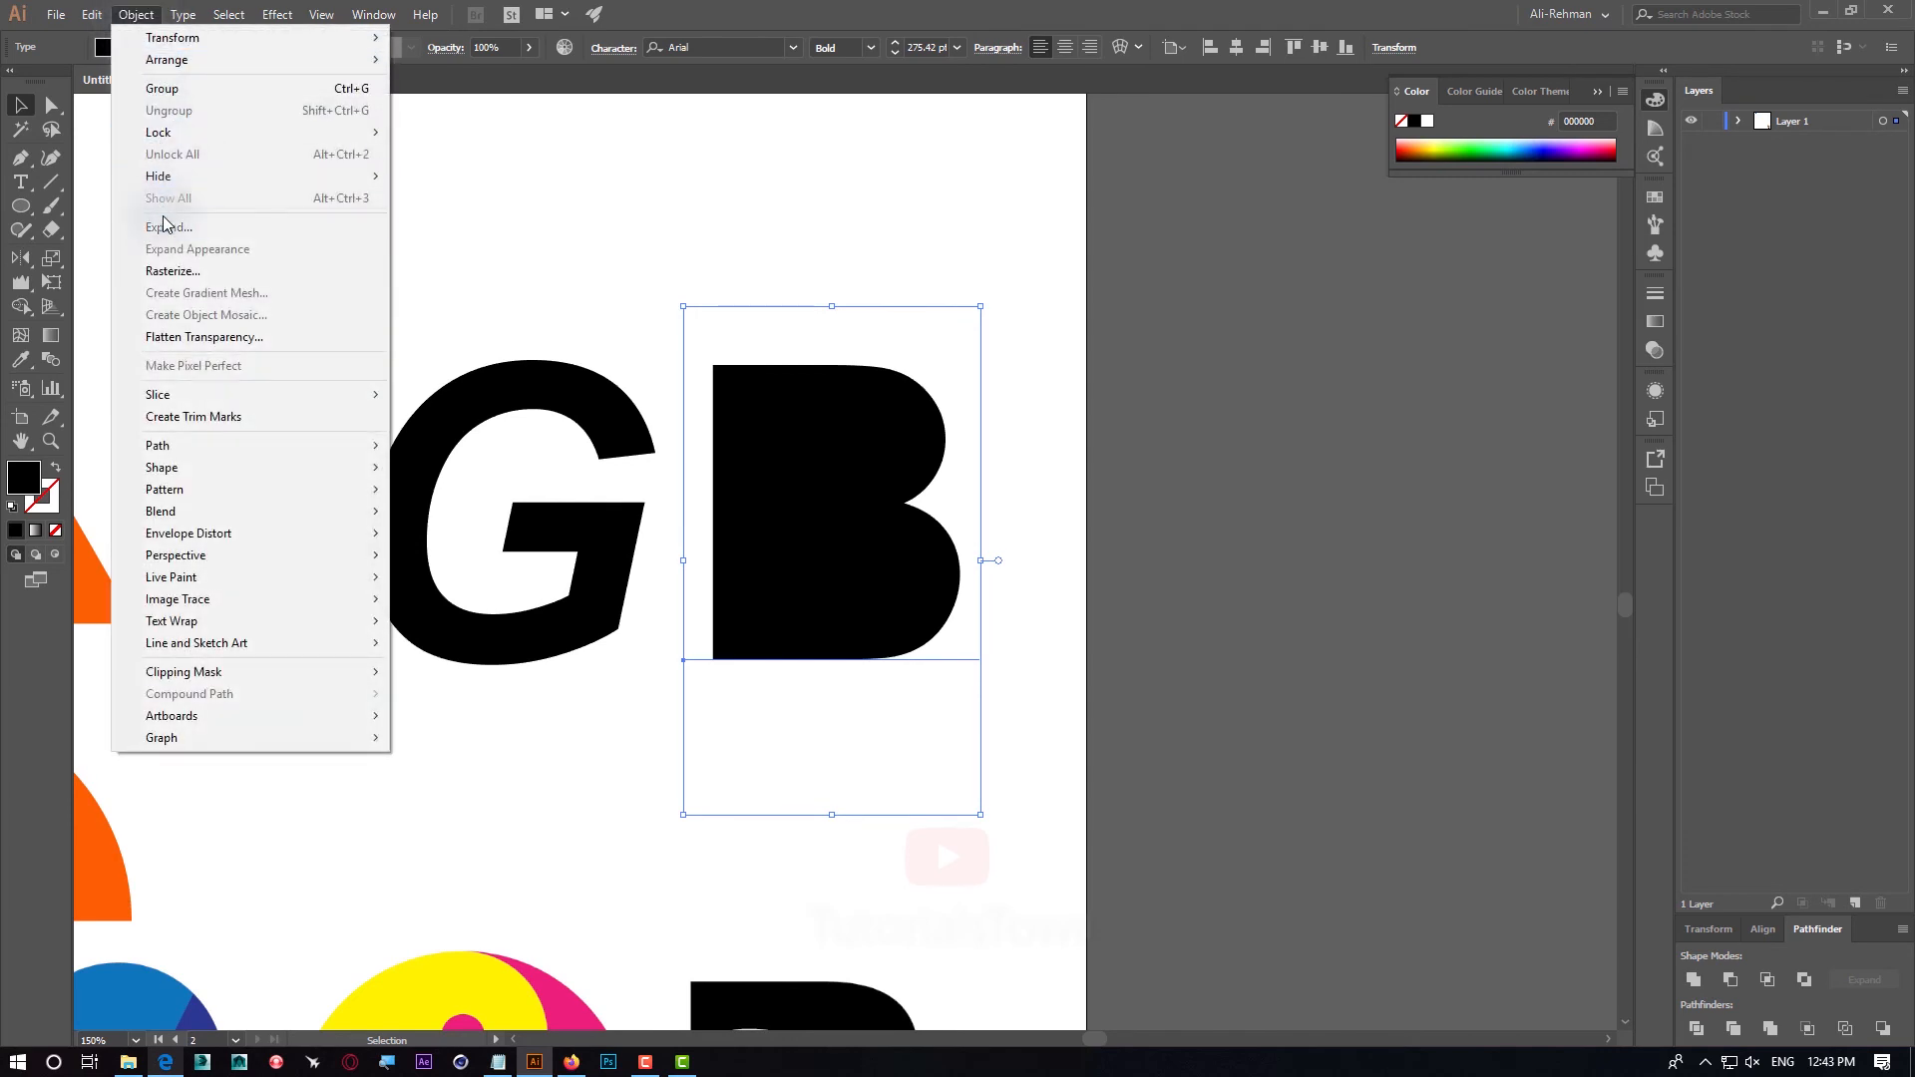
left_click(164, 227)
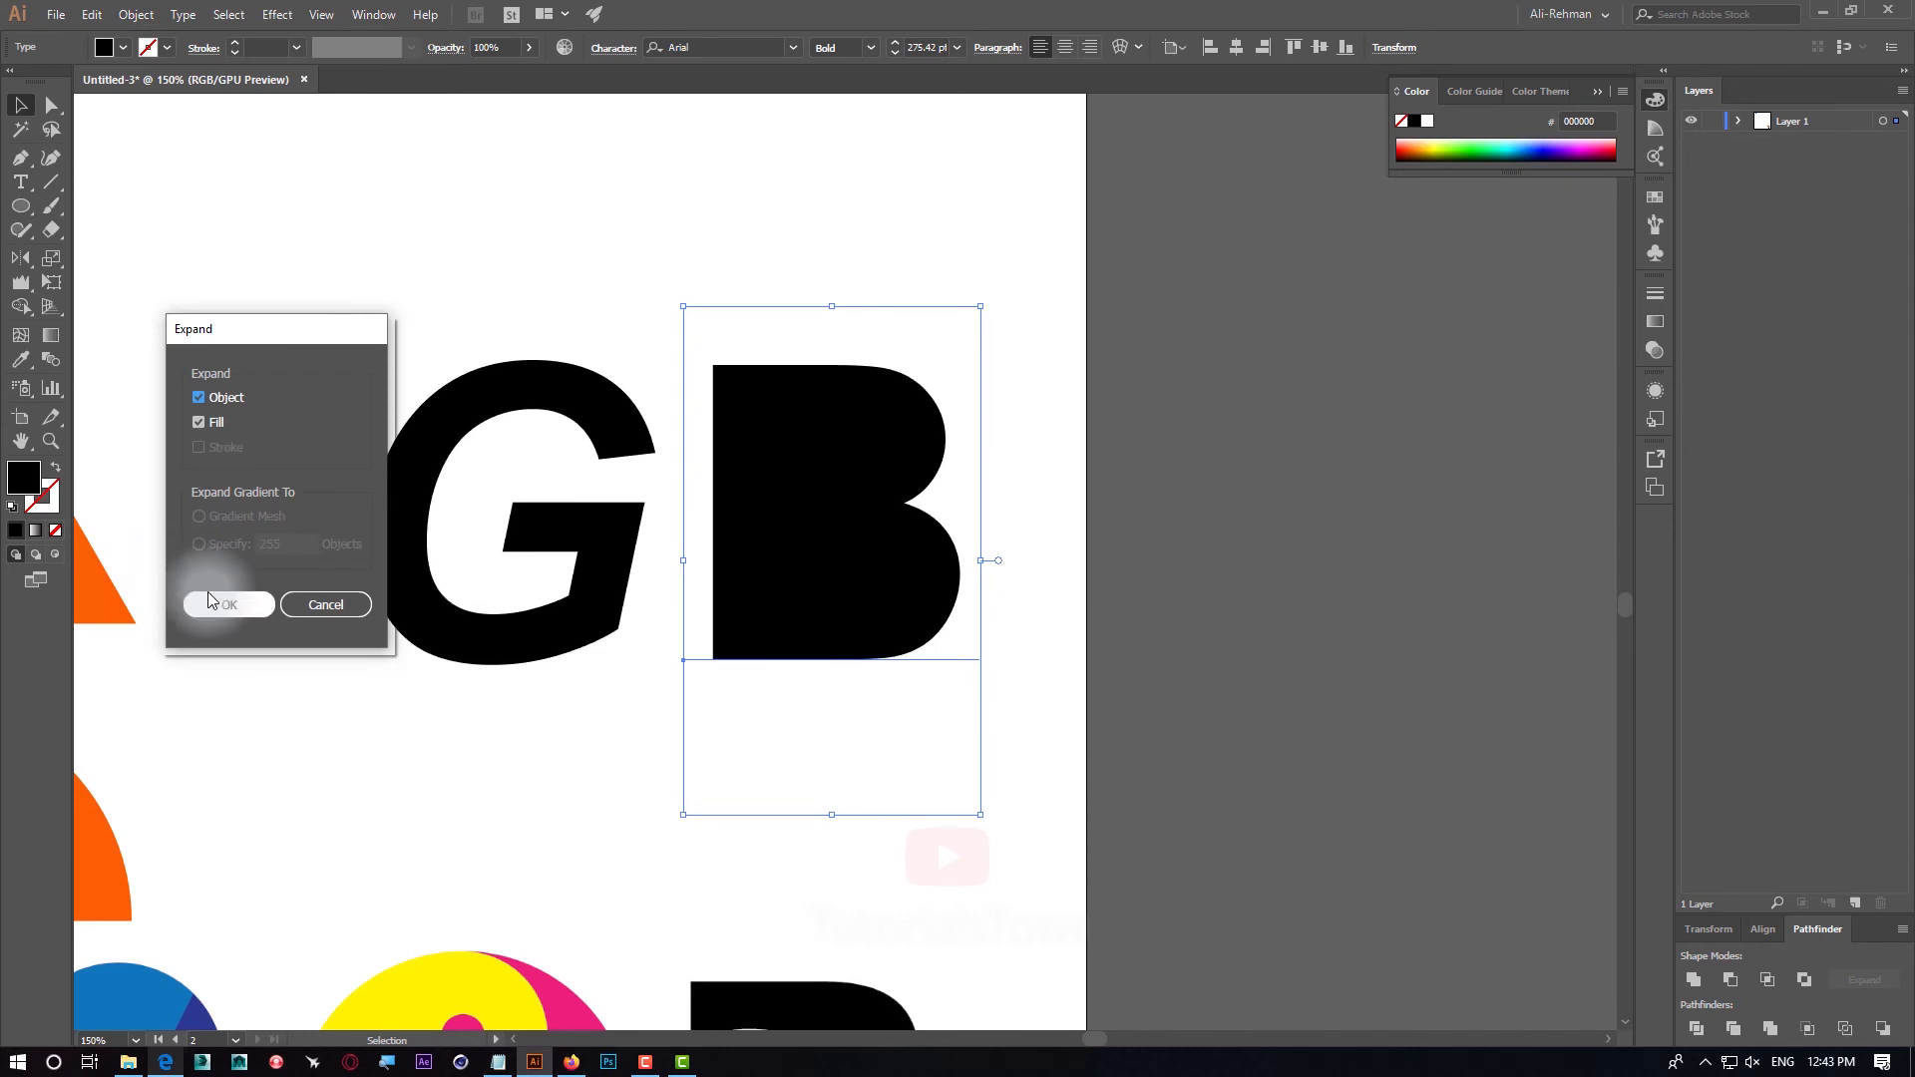
left_click(209, 602)
left_click(956, 451)
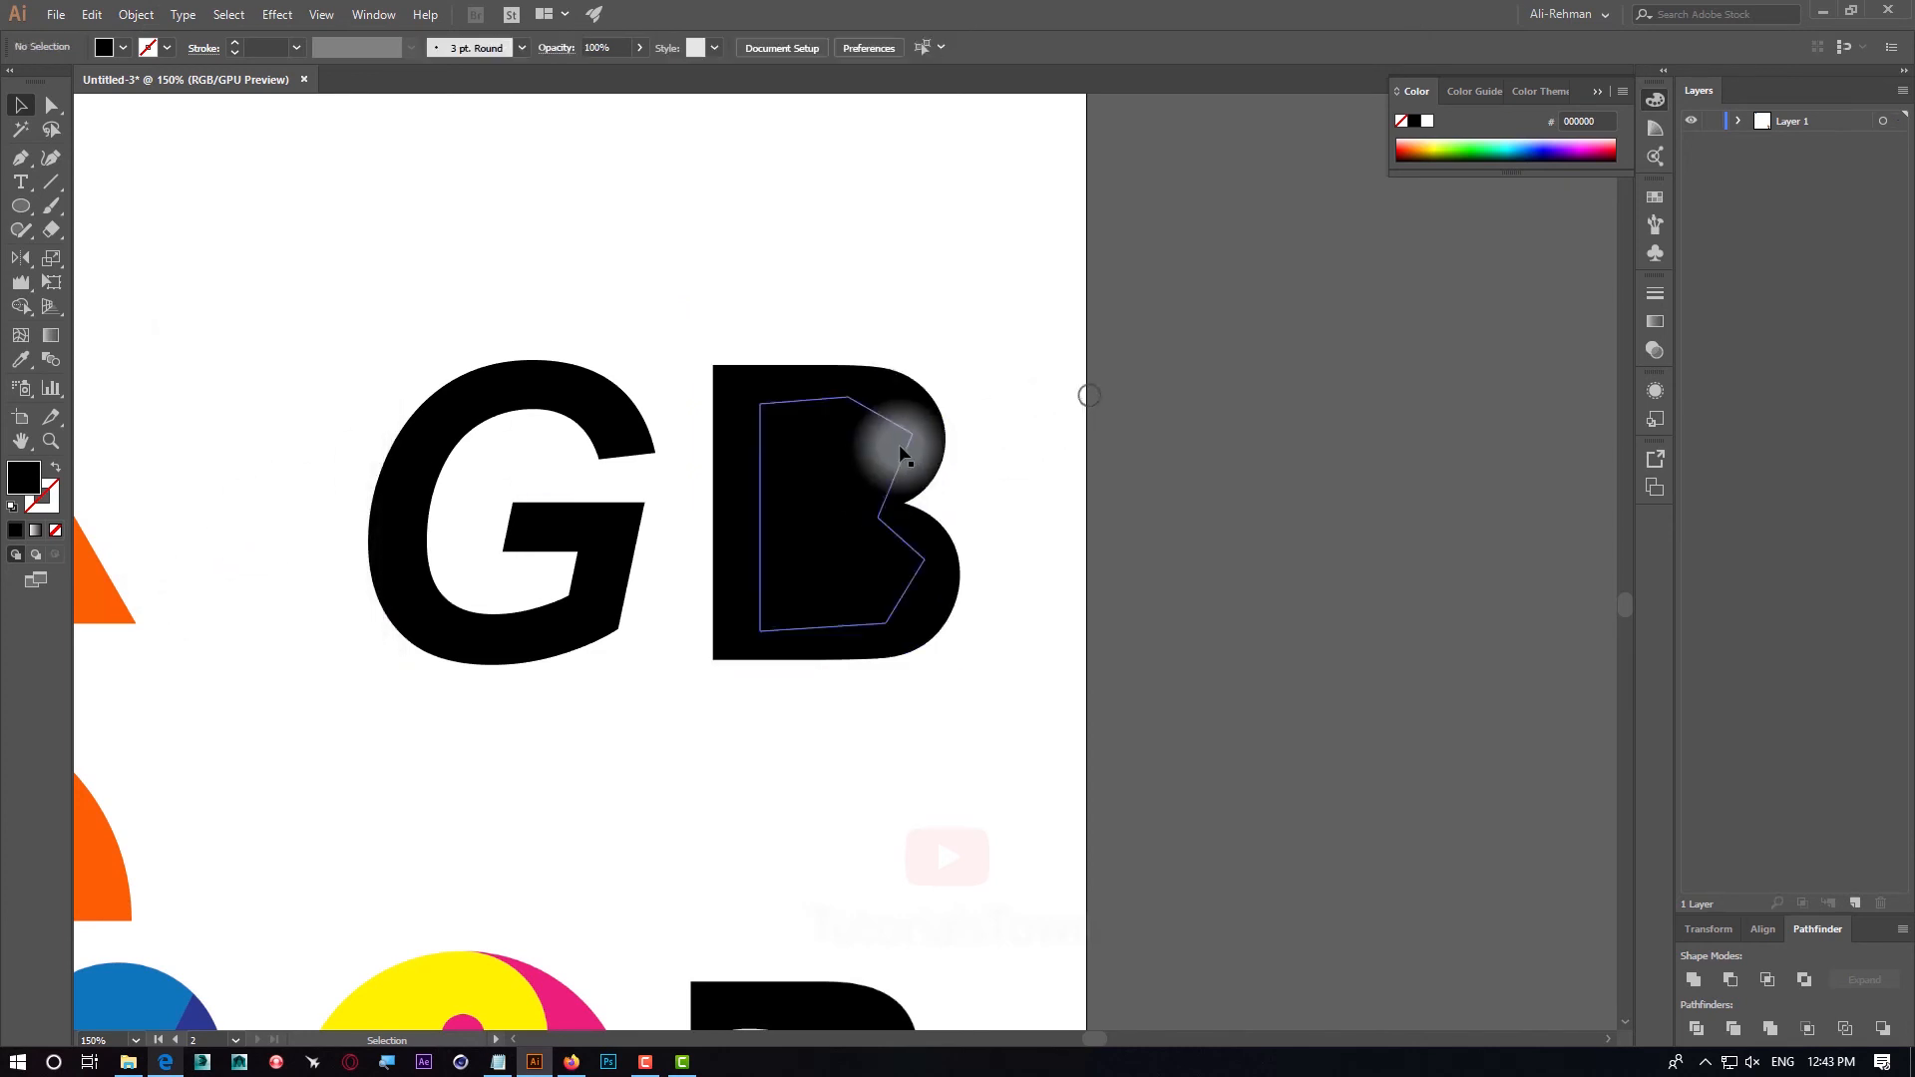
Merge the expanded letter B and the polygon inside it into one solid shape with the Shape Builder tool
left_click_drag(988, 324, 718, 663)
left_click(20, 307)
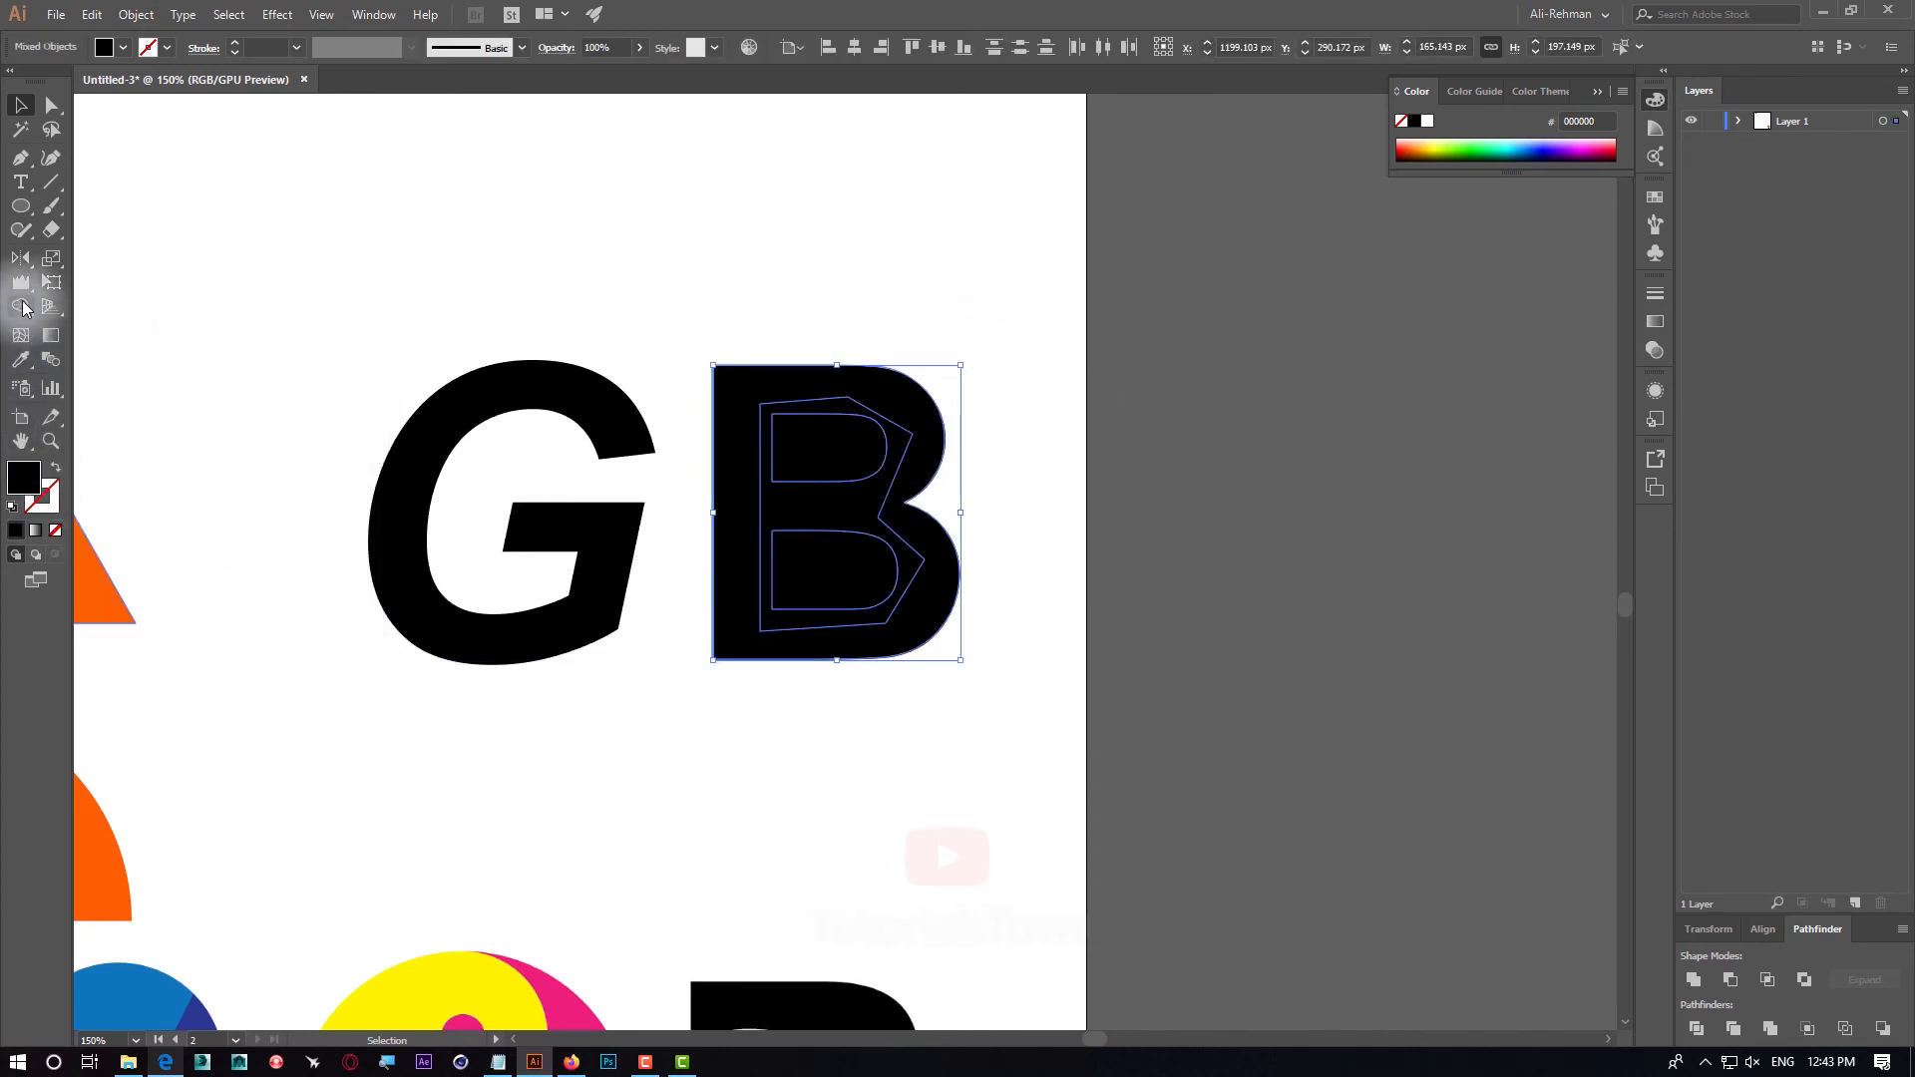
mouse_move(761, 398)
left_mouse_down()
mouse_move(804, 556)
mouse_move(782, 660)
mouse_move(897, 568)
mouse_move(659, 248)
left_mouse_up()
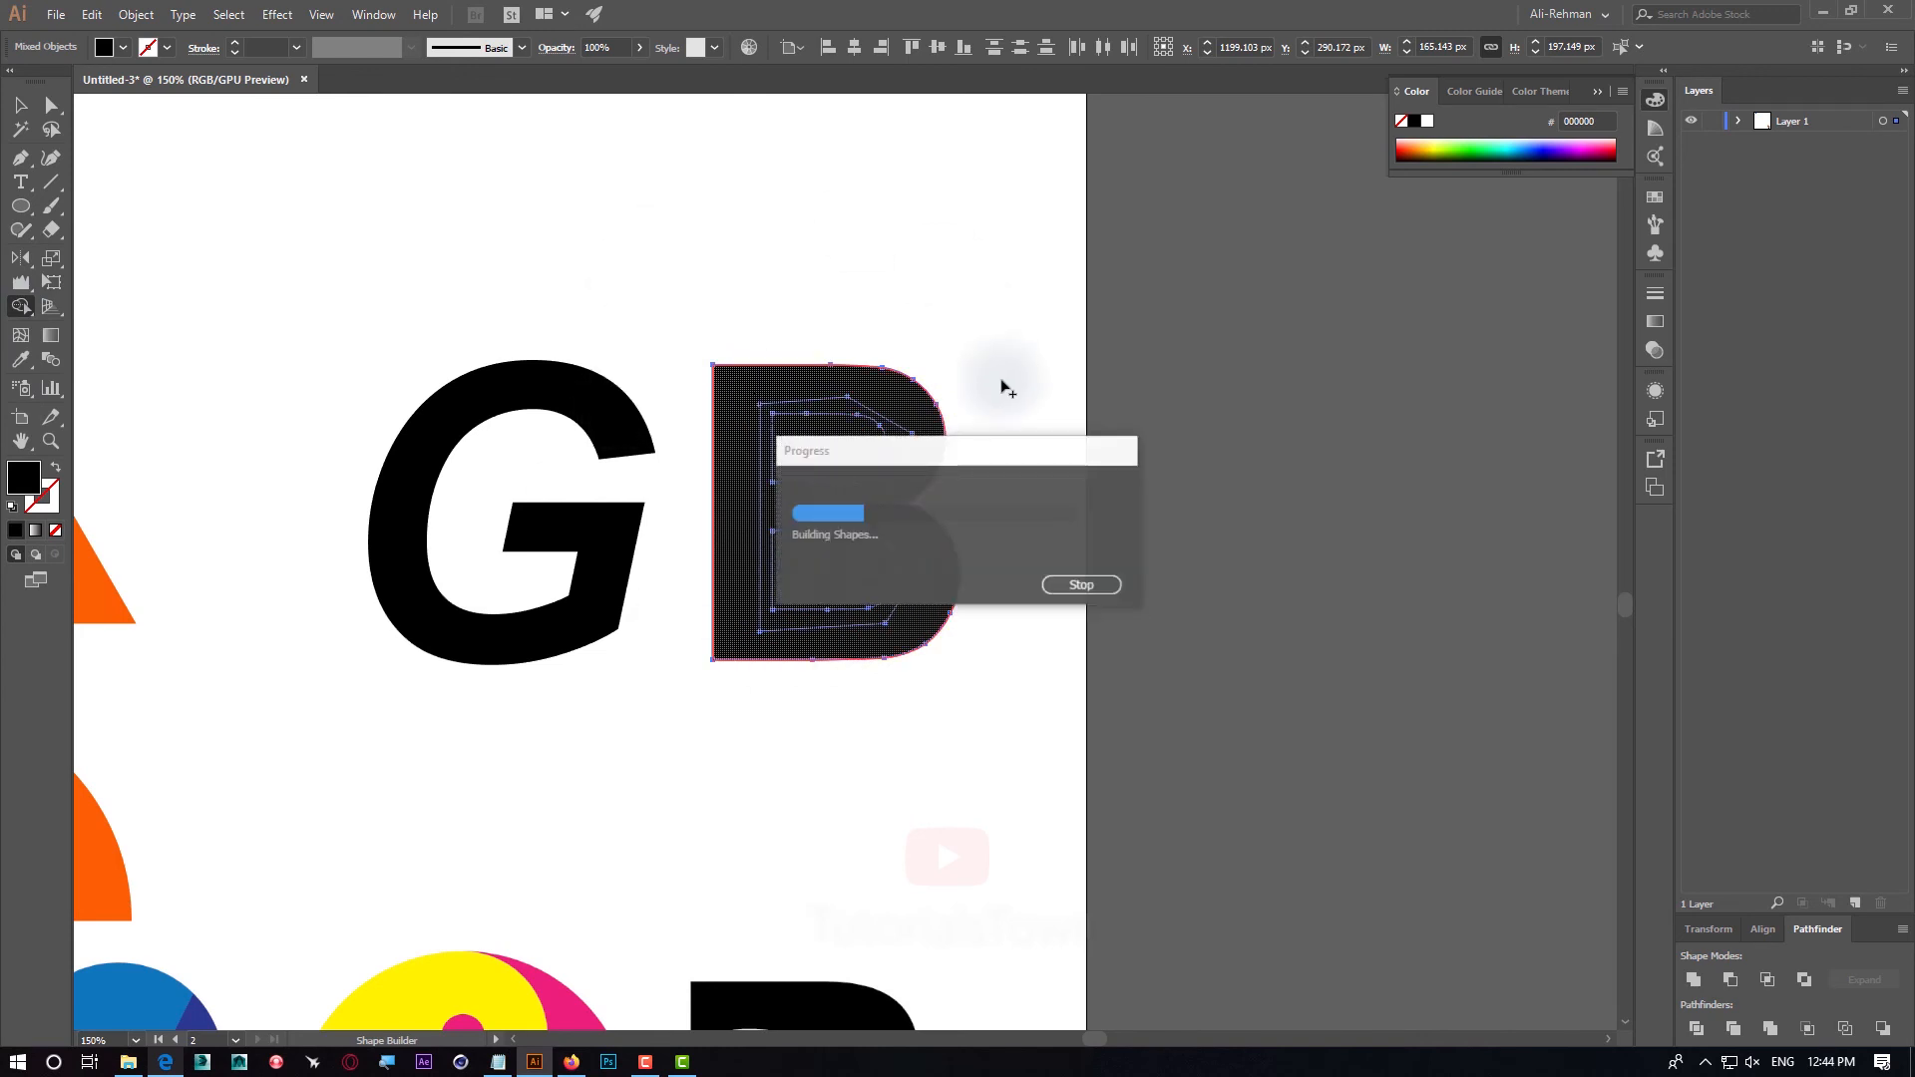
left_click(1072, 459)
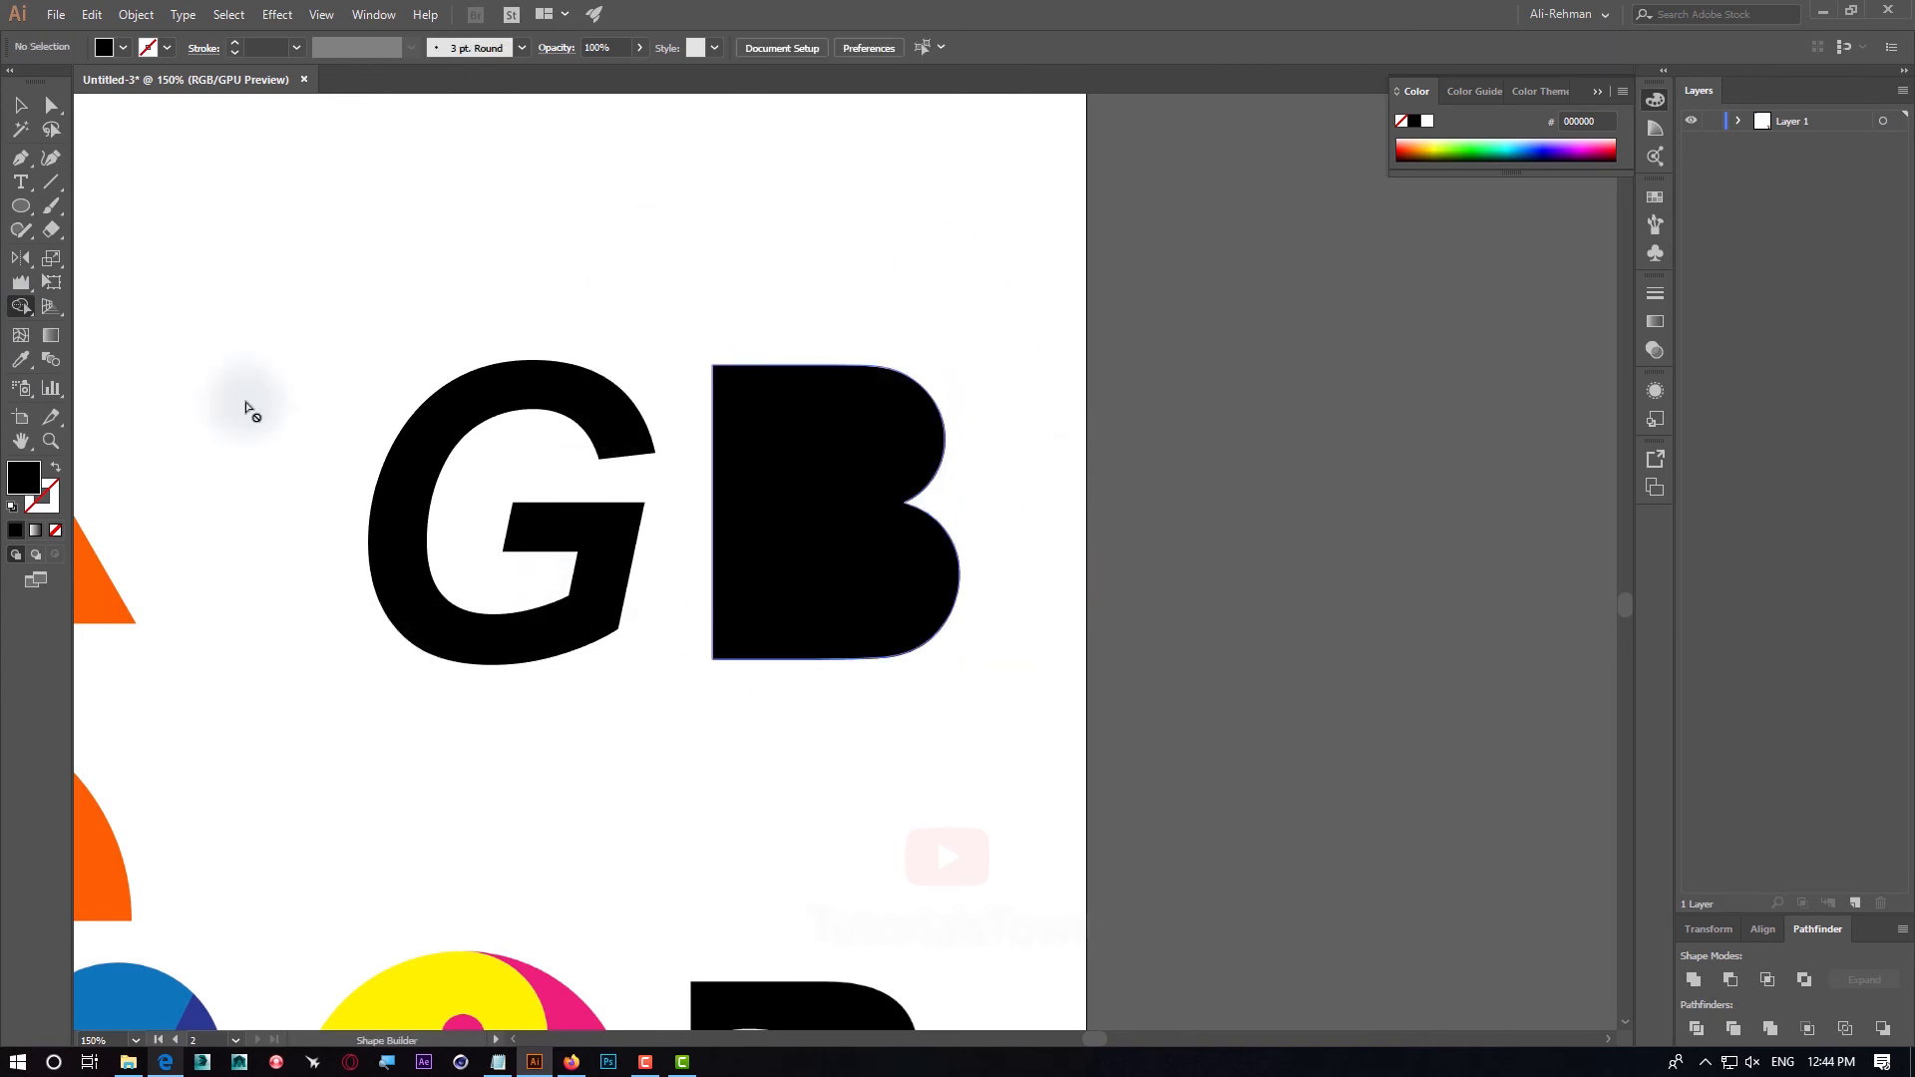
left_click(20, 106)
left_click(662, 309)
Move the letter G so it overlaps the left part of the solid B and fill it with yellow
left_click(587, 433)
key("space")
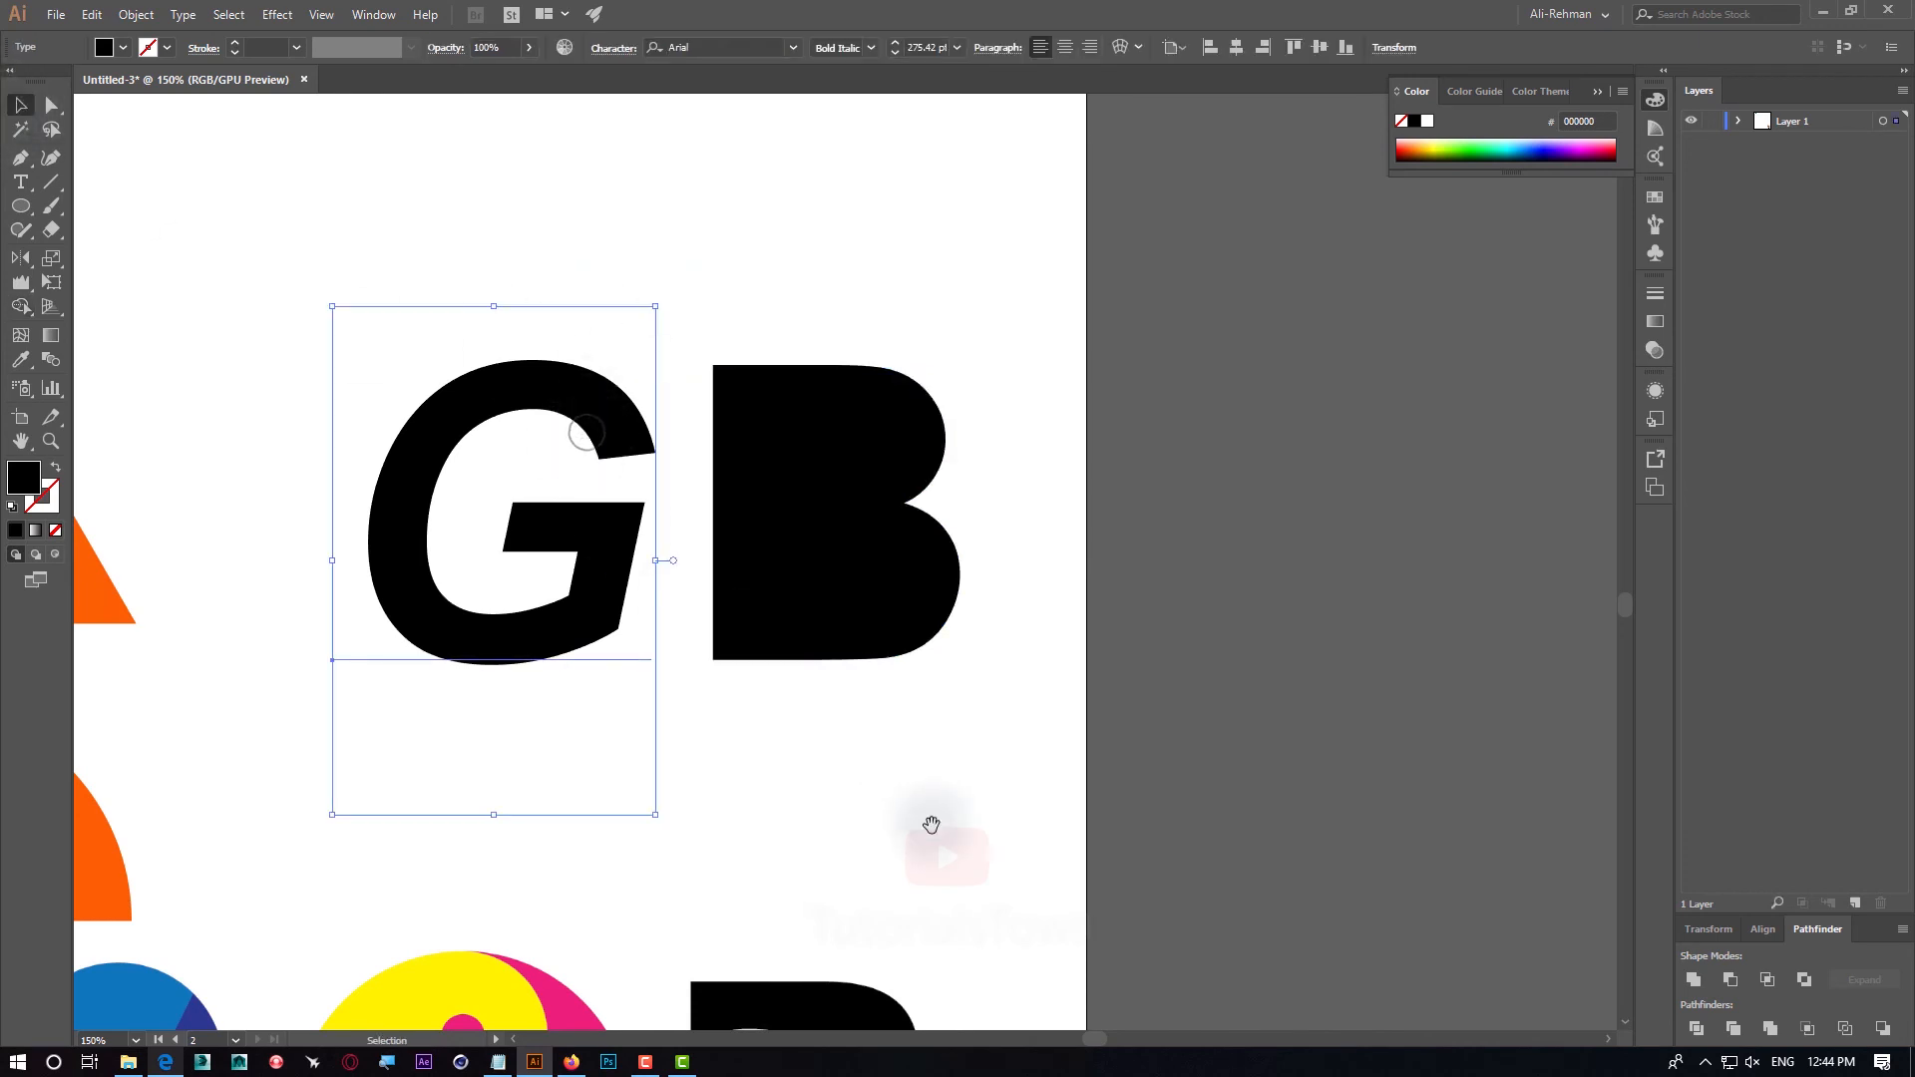
left_click_drag(933, 831, 1015, 349)
left_click_drag(781, 361, 761, 795)
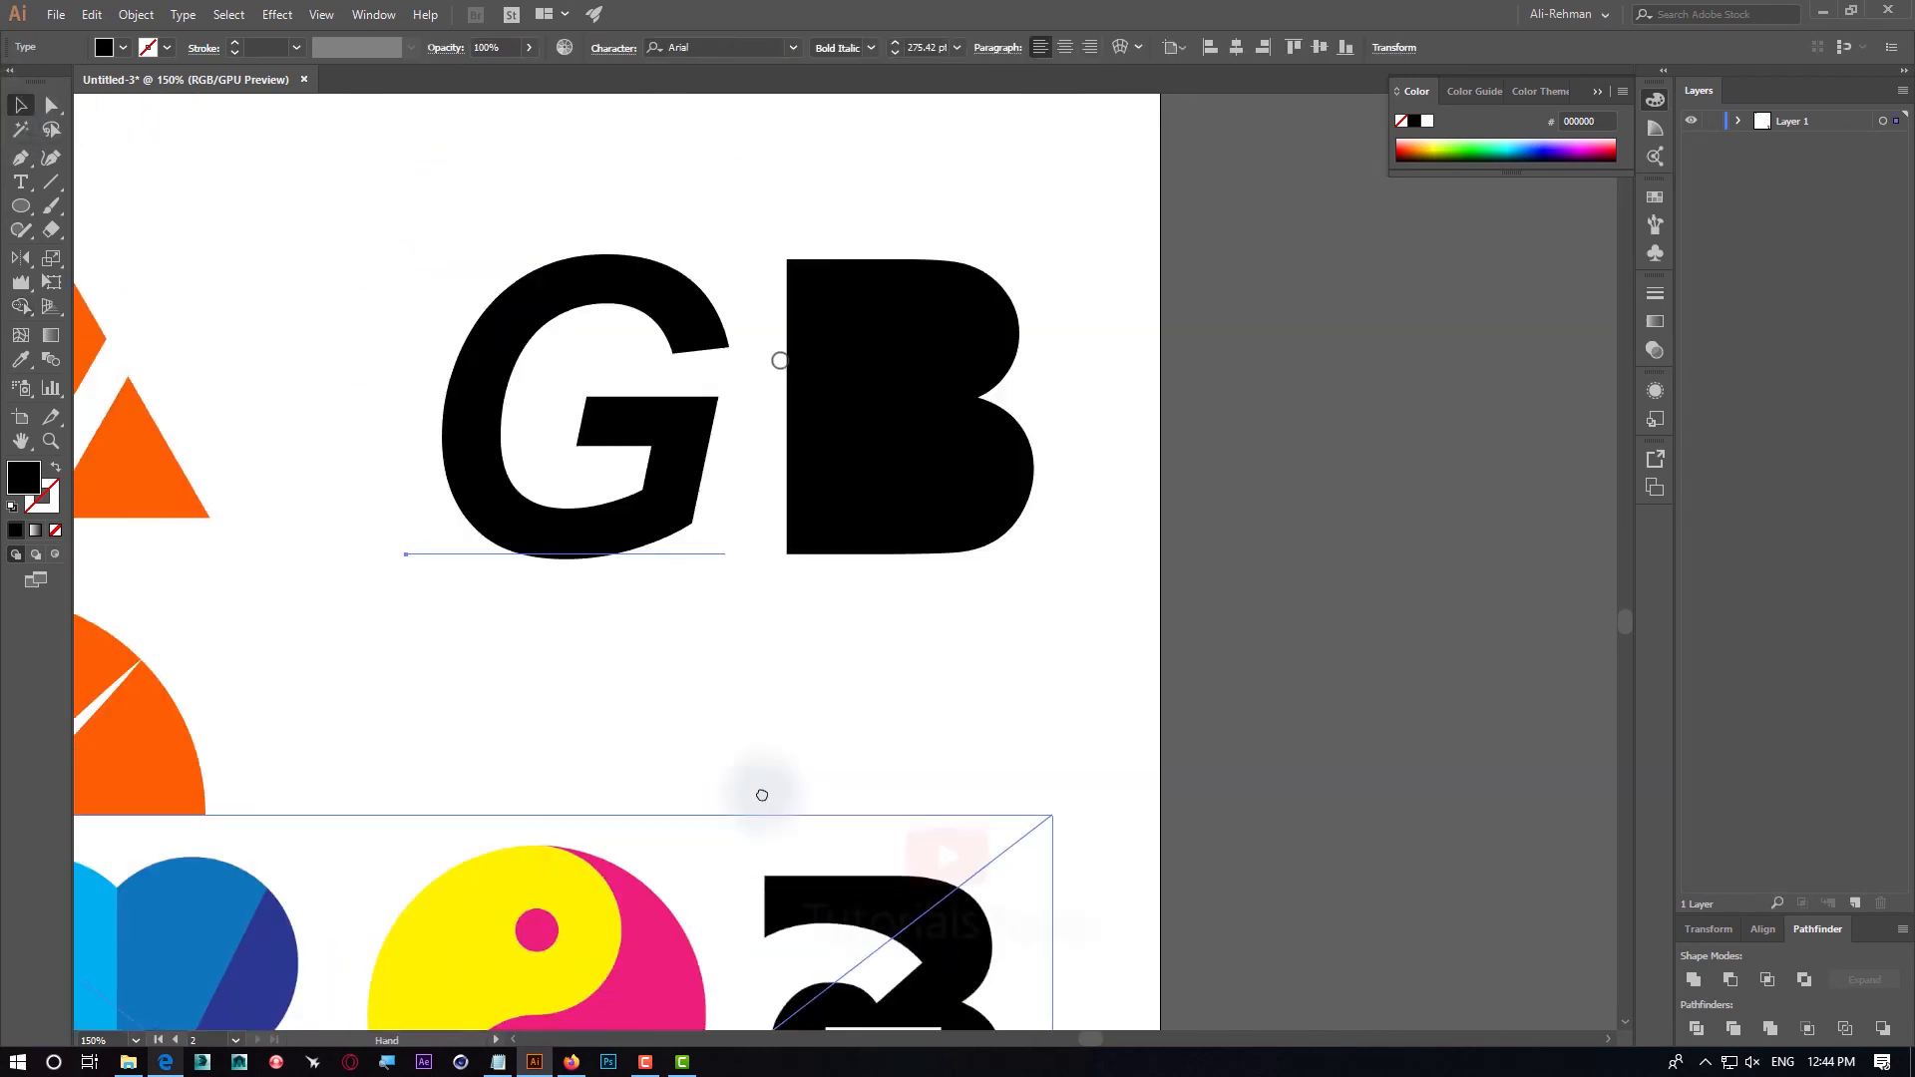
left_click_drag(635, 570, 857, 618)
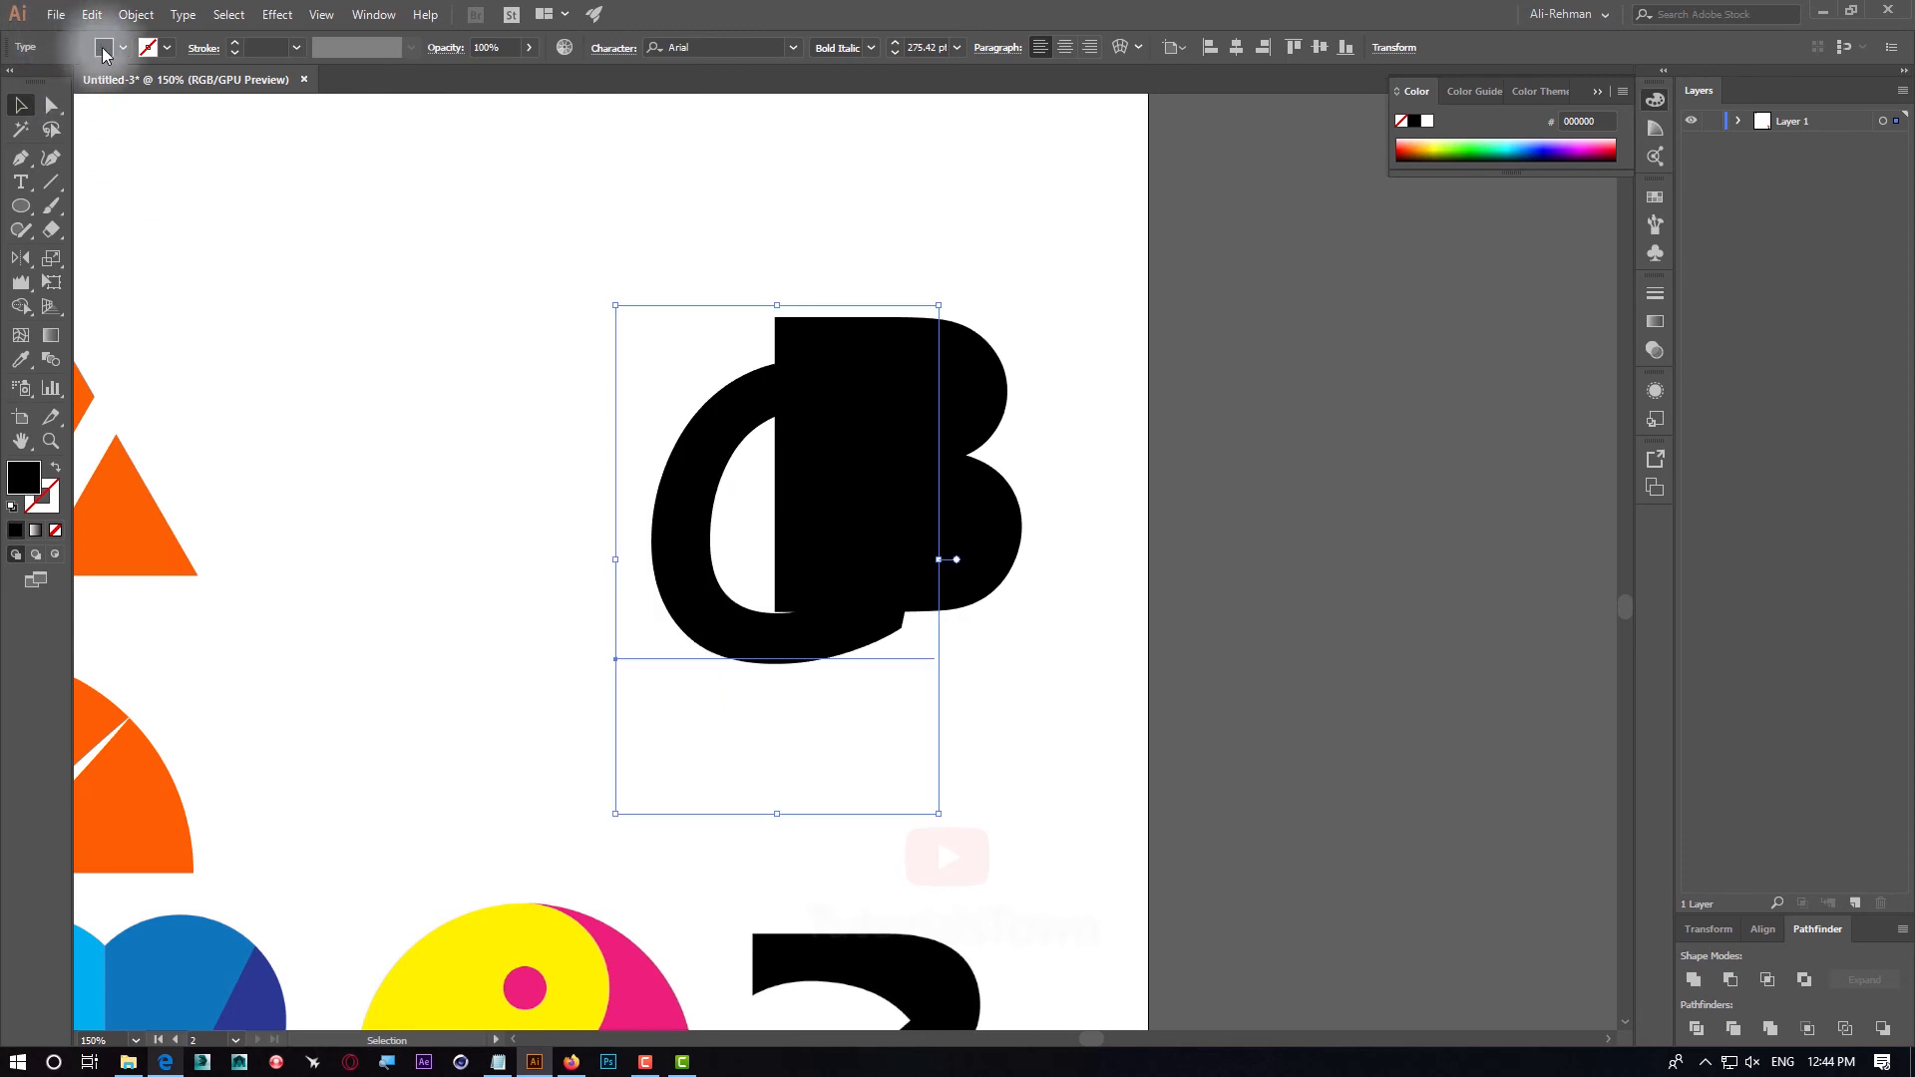
left_click(122, 47)
left_click(82, 81)
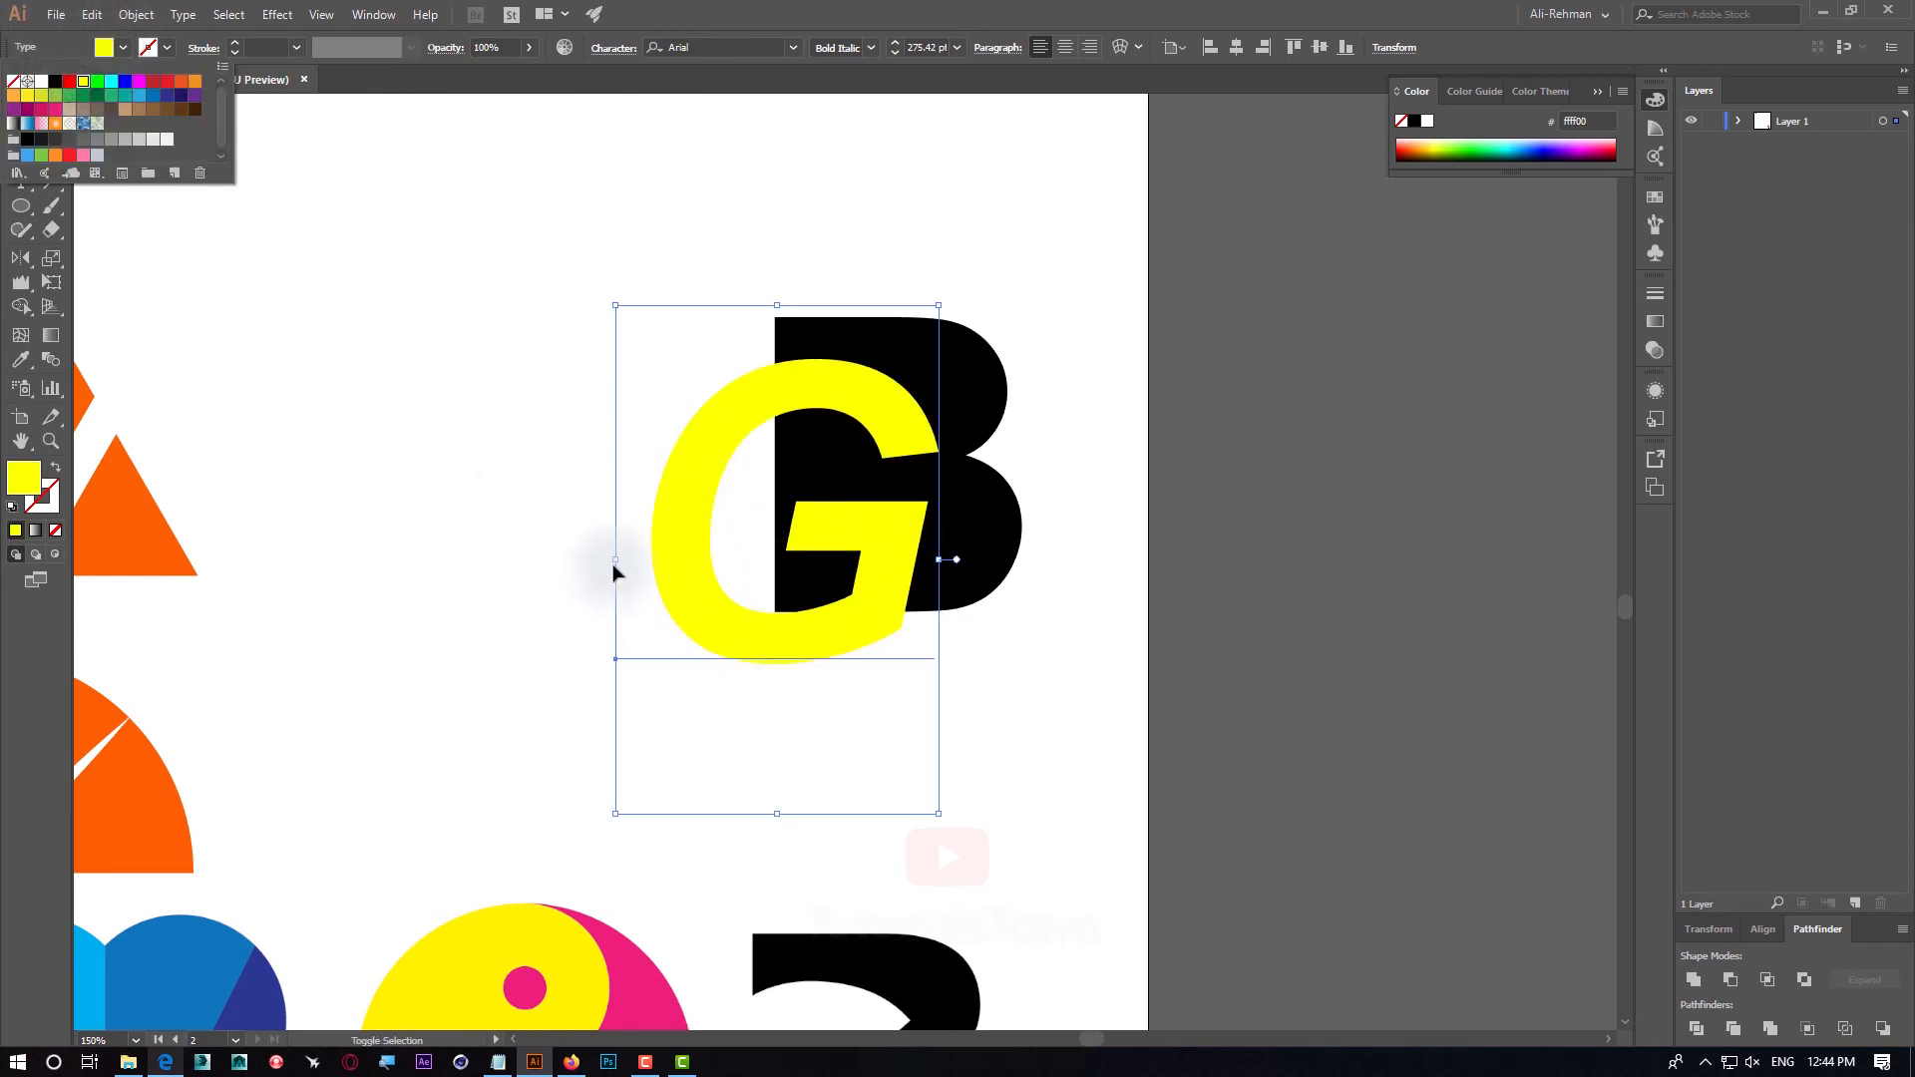
Scale the yellow G to about 267.5 pt and reposition it so its open end sits near the B's waist
left_click(669, 565)
left_click_drag(618, 561, 674, 560)
left_click_drag(938, 352, 985, 277)
left_click_drag(896, 549, 888, 548)
left_click_drag(916, 429, 922, 419)
left_click(1137, 403)
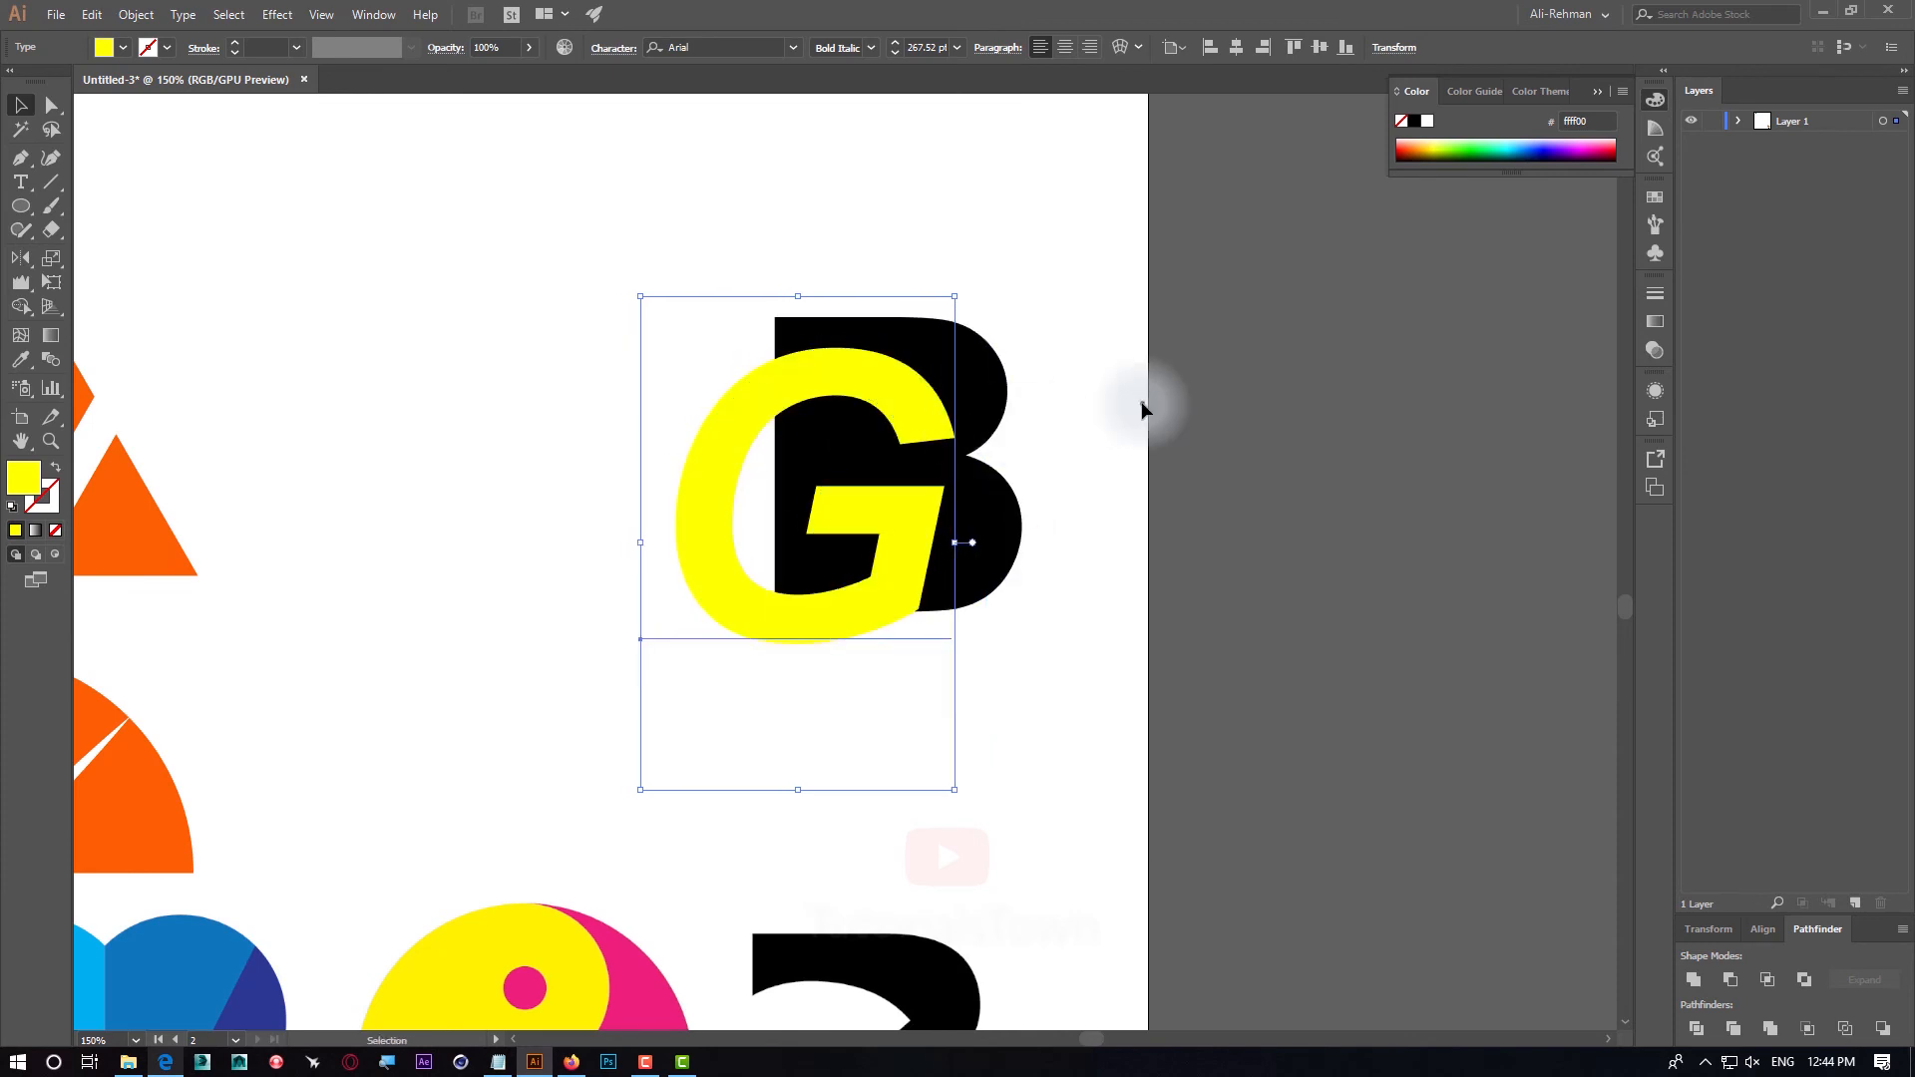
Try to subtract the live-text G from the solid B with the Shape Builder tool
left_click(924, 535)
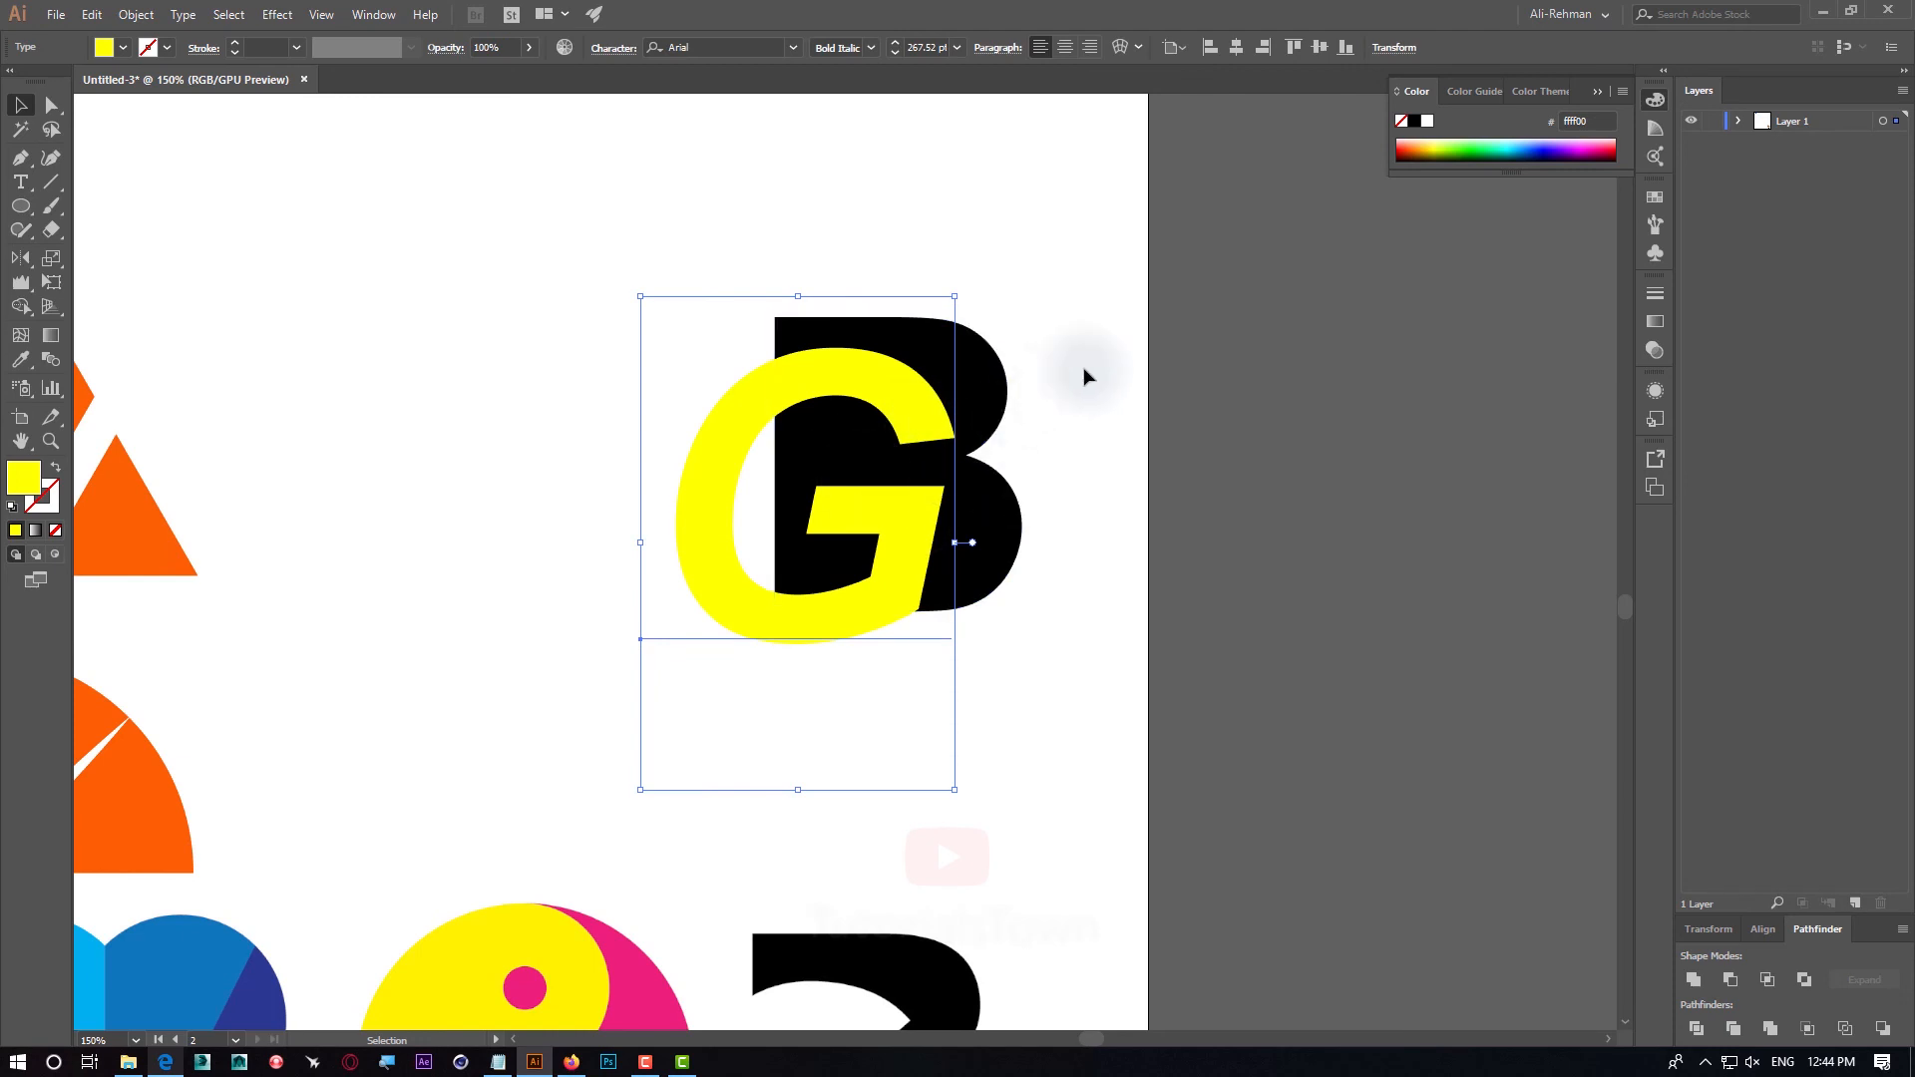
left_click(843, 567, "shift")
left_click(21, 309)
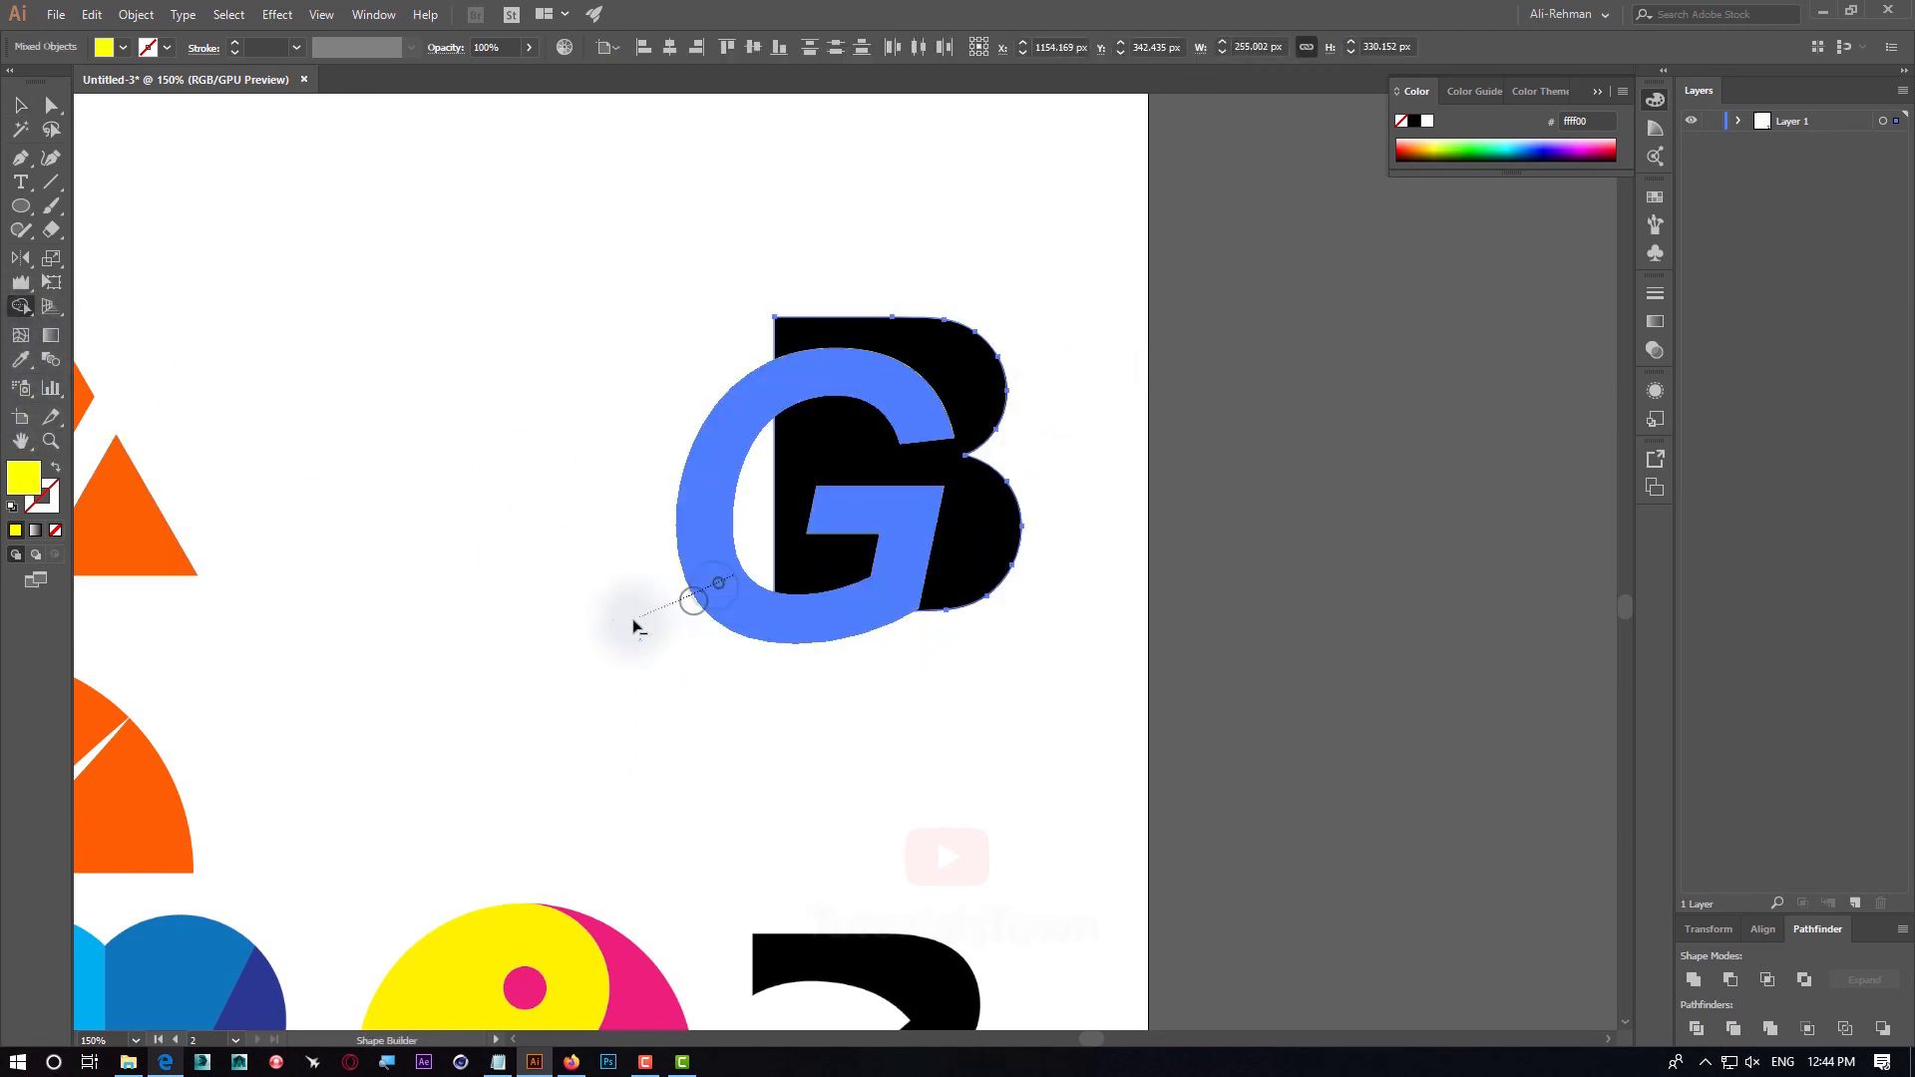
left_click(688, 611)
key("v")
left_click(506, 217)
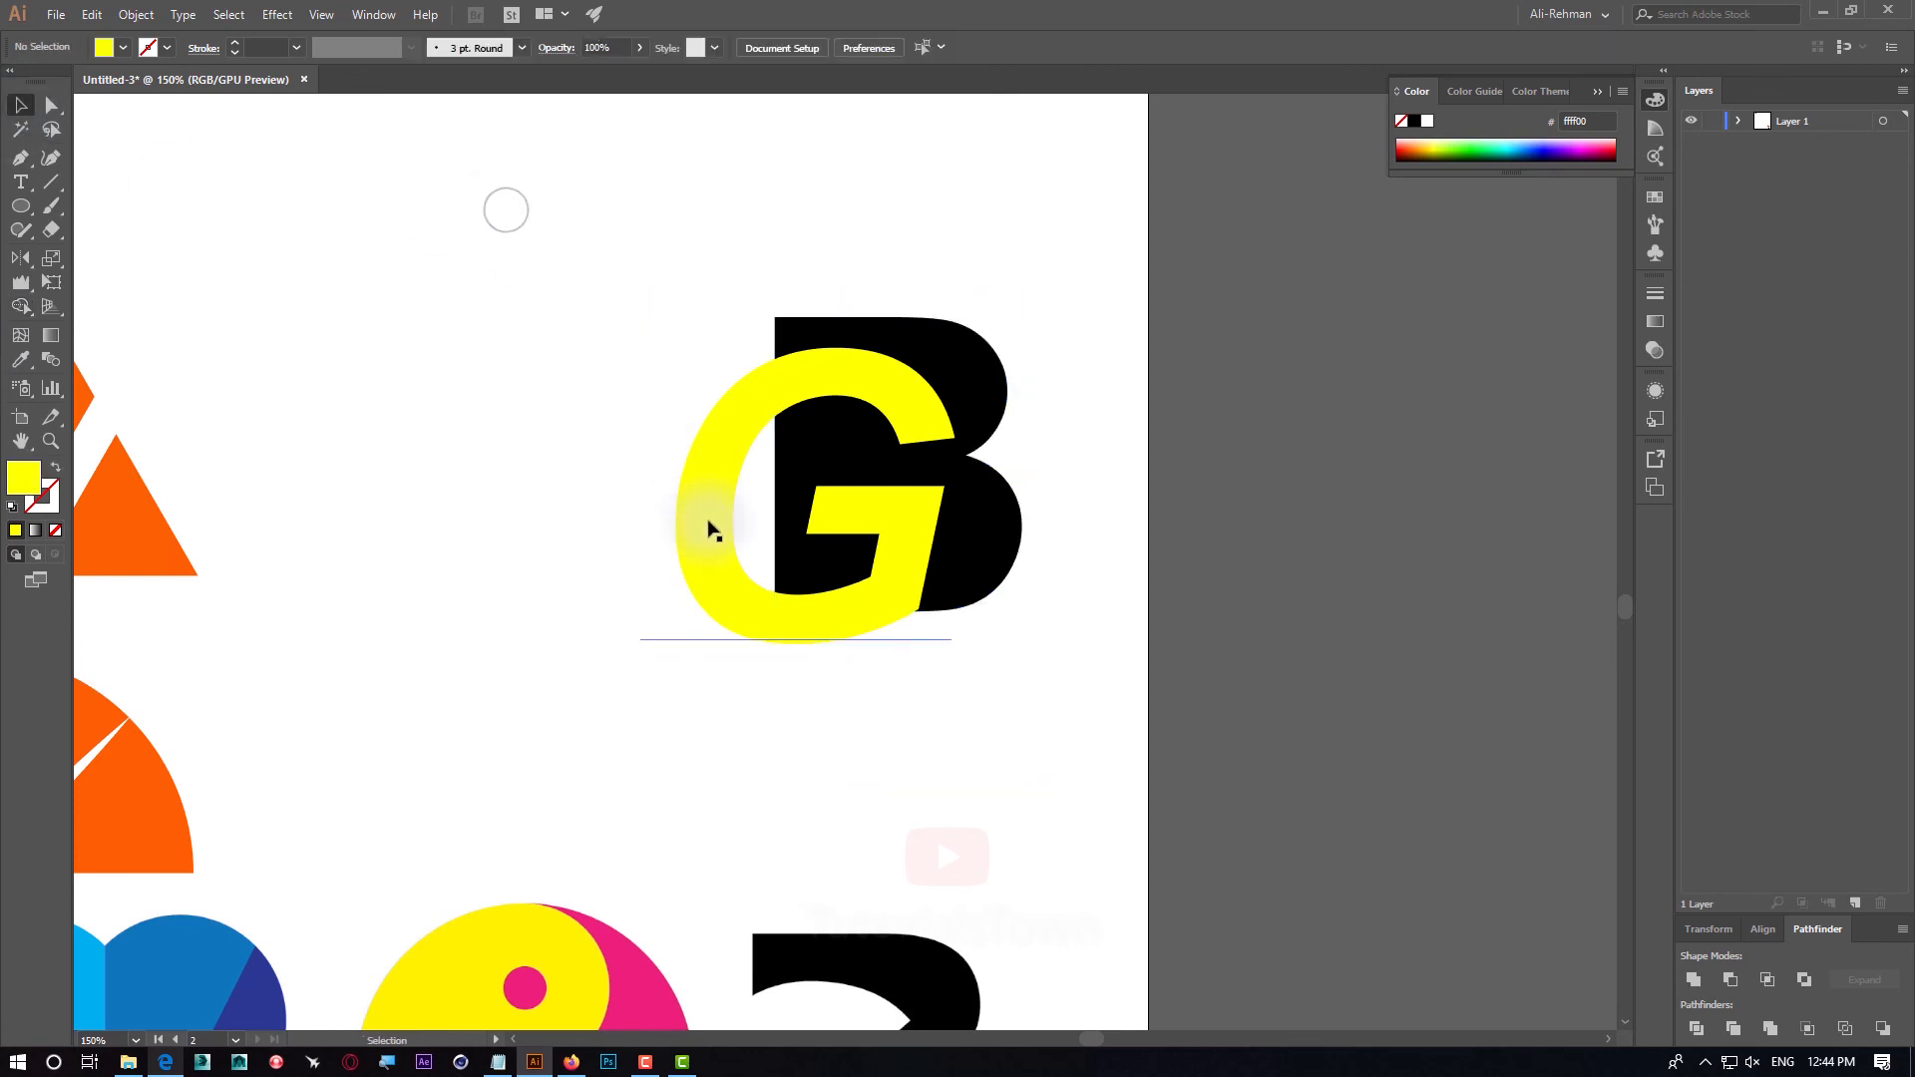
Check the text-to-shape notes in Notepad, return to Illustrator and convert the yellow letter G to outlines
left_click(708, 520)
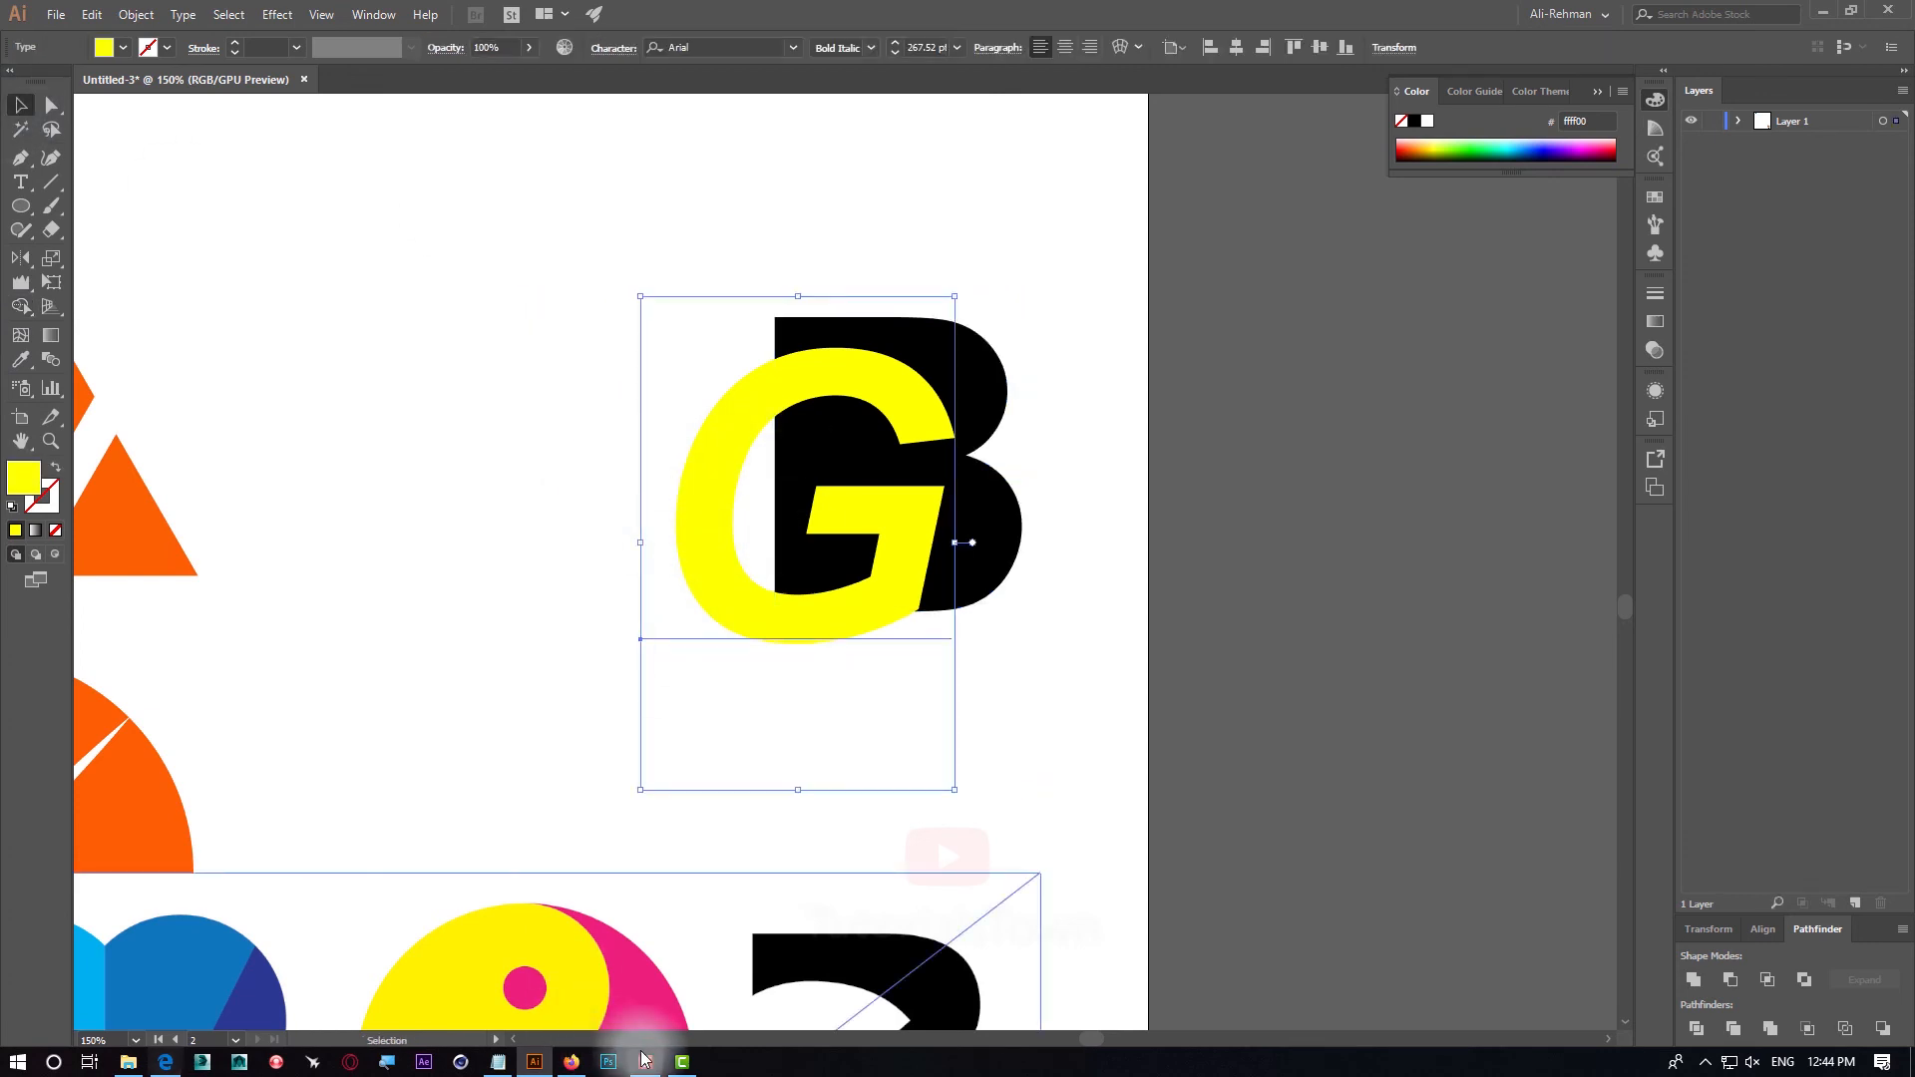
left_click(498, 1062)
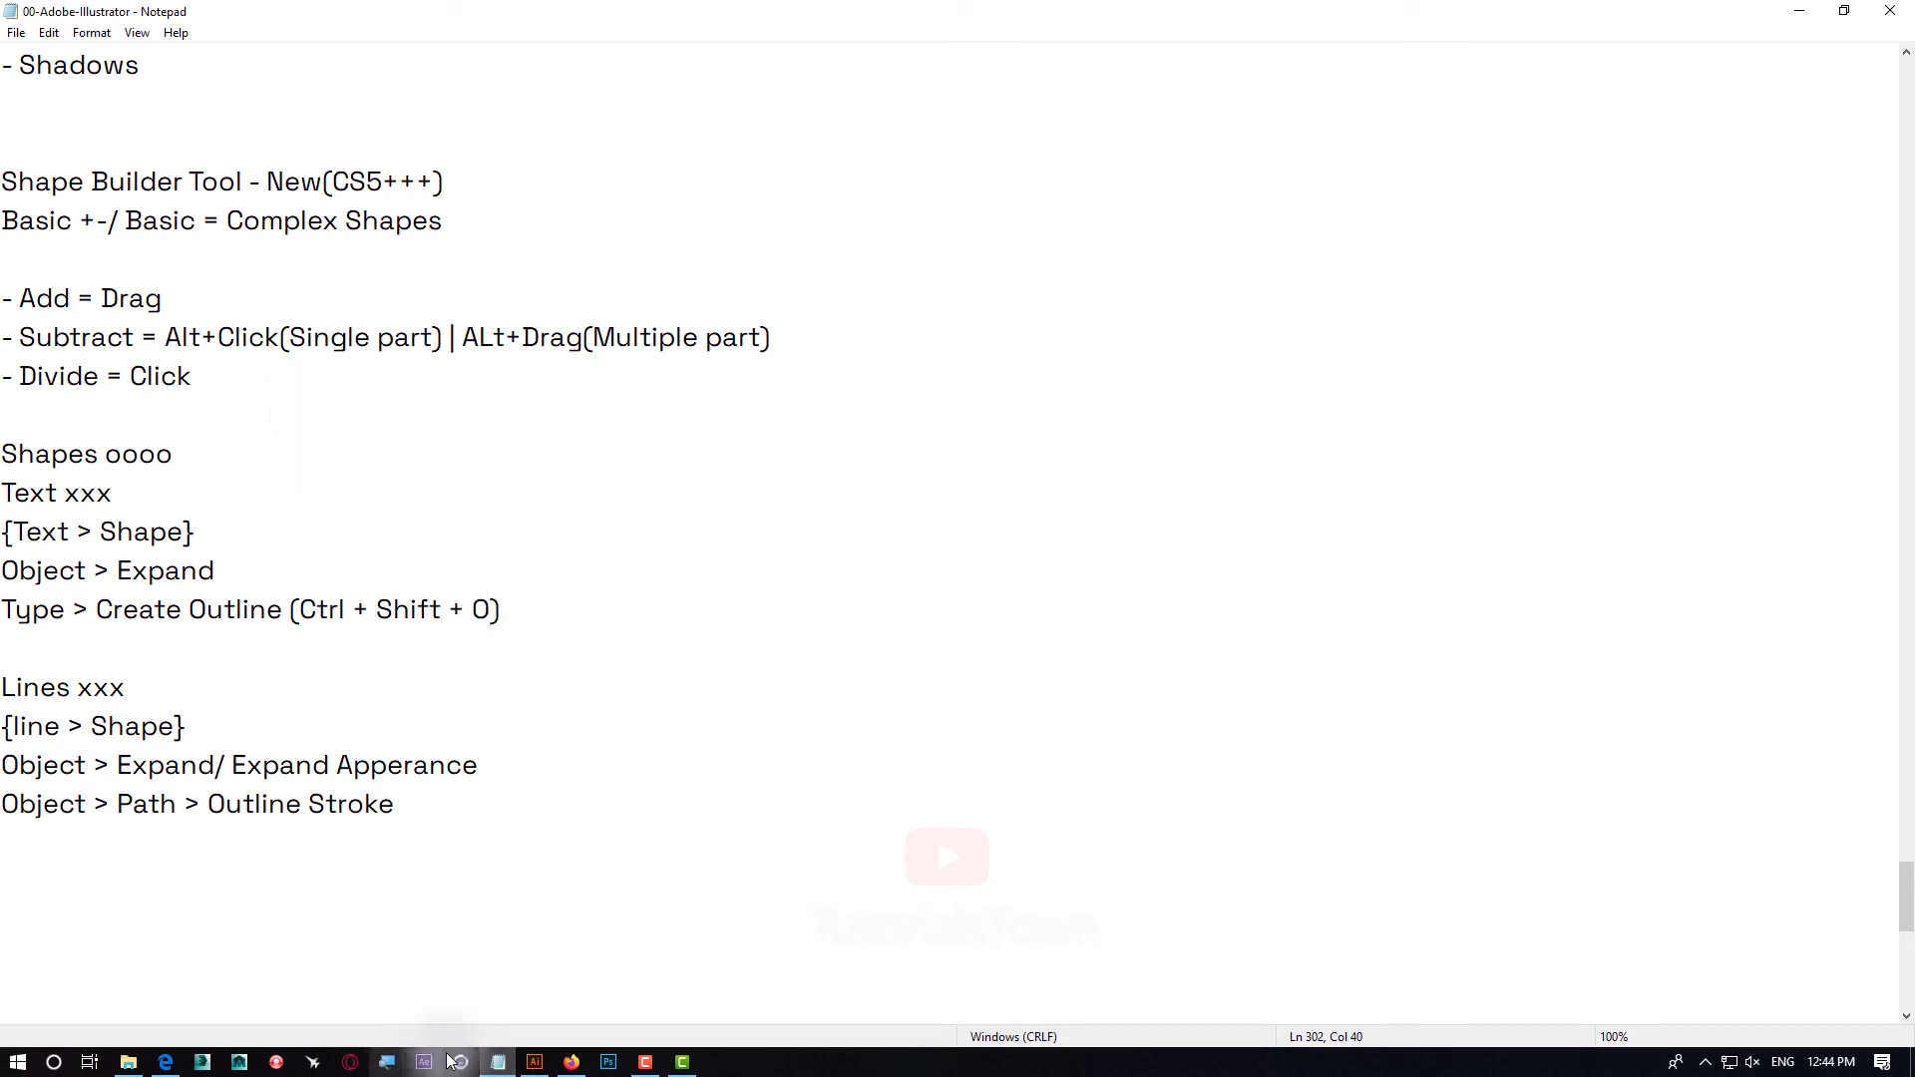
left_click(537, 1063)
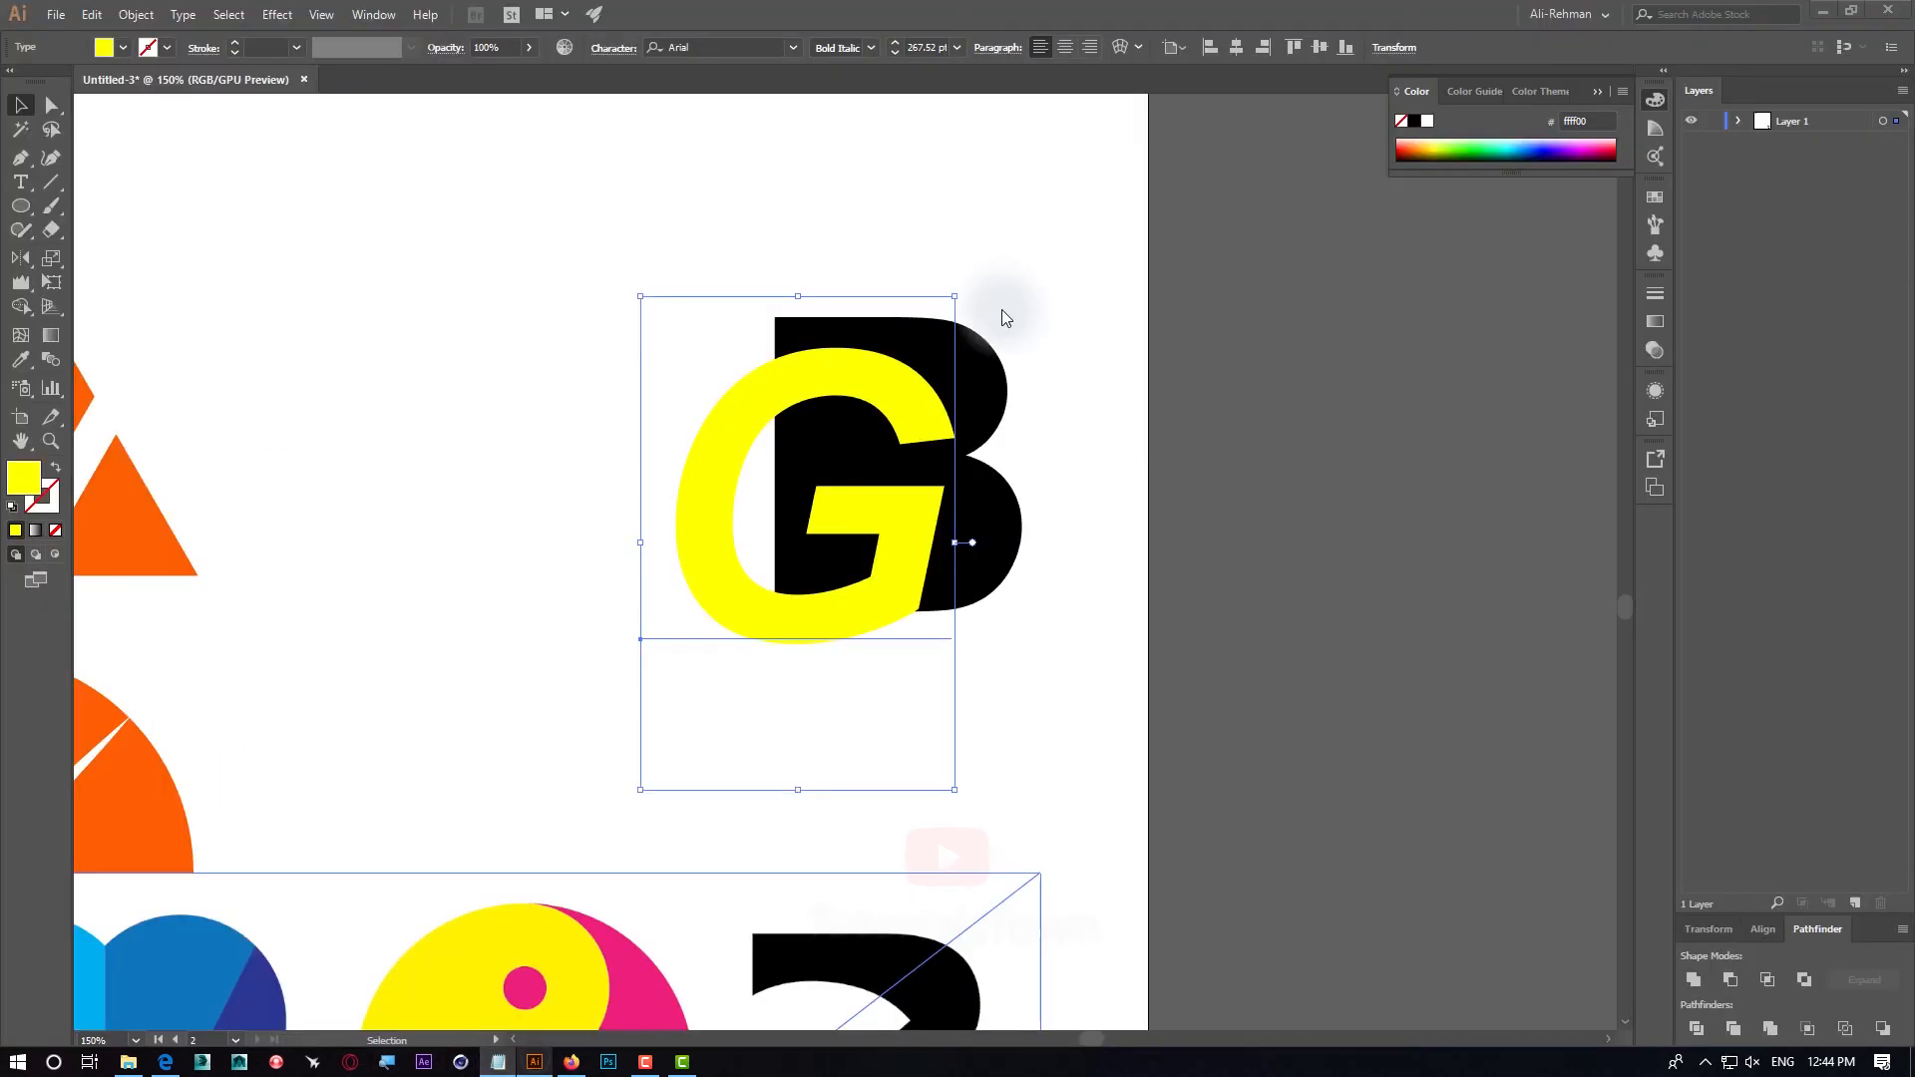
right_click(718, 502)
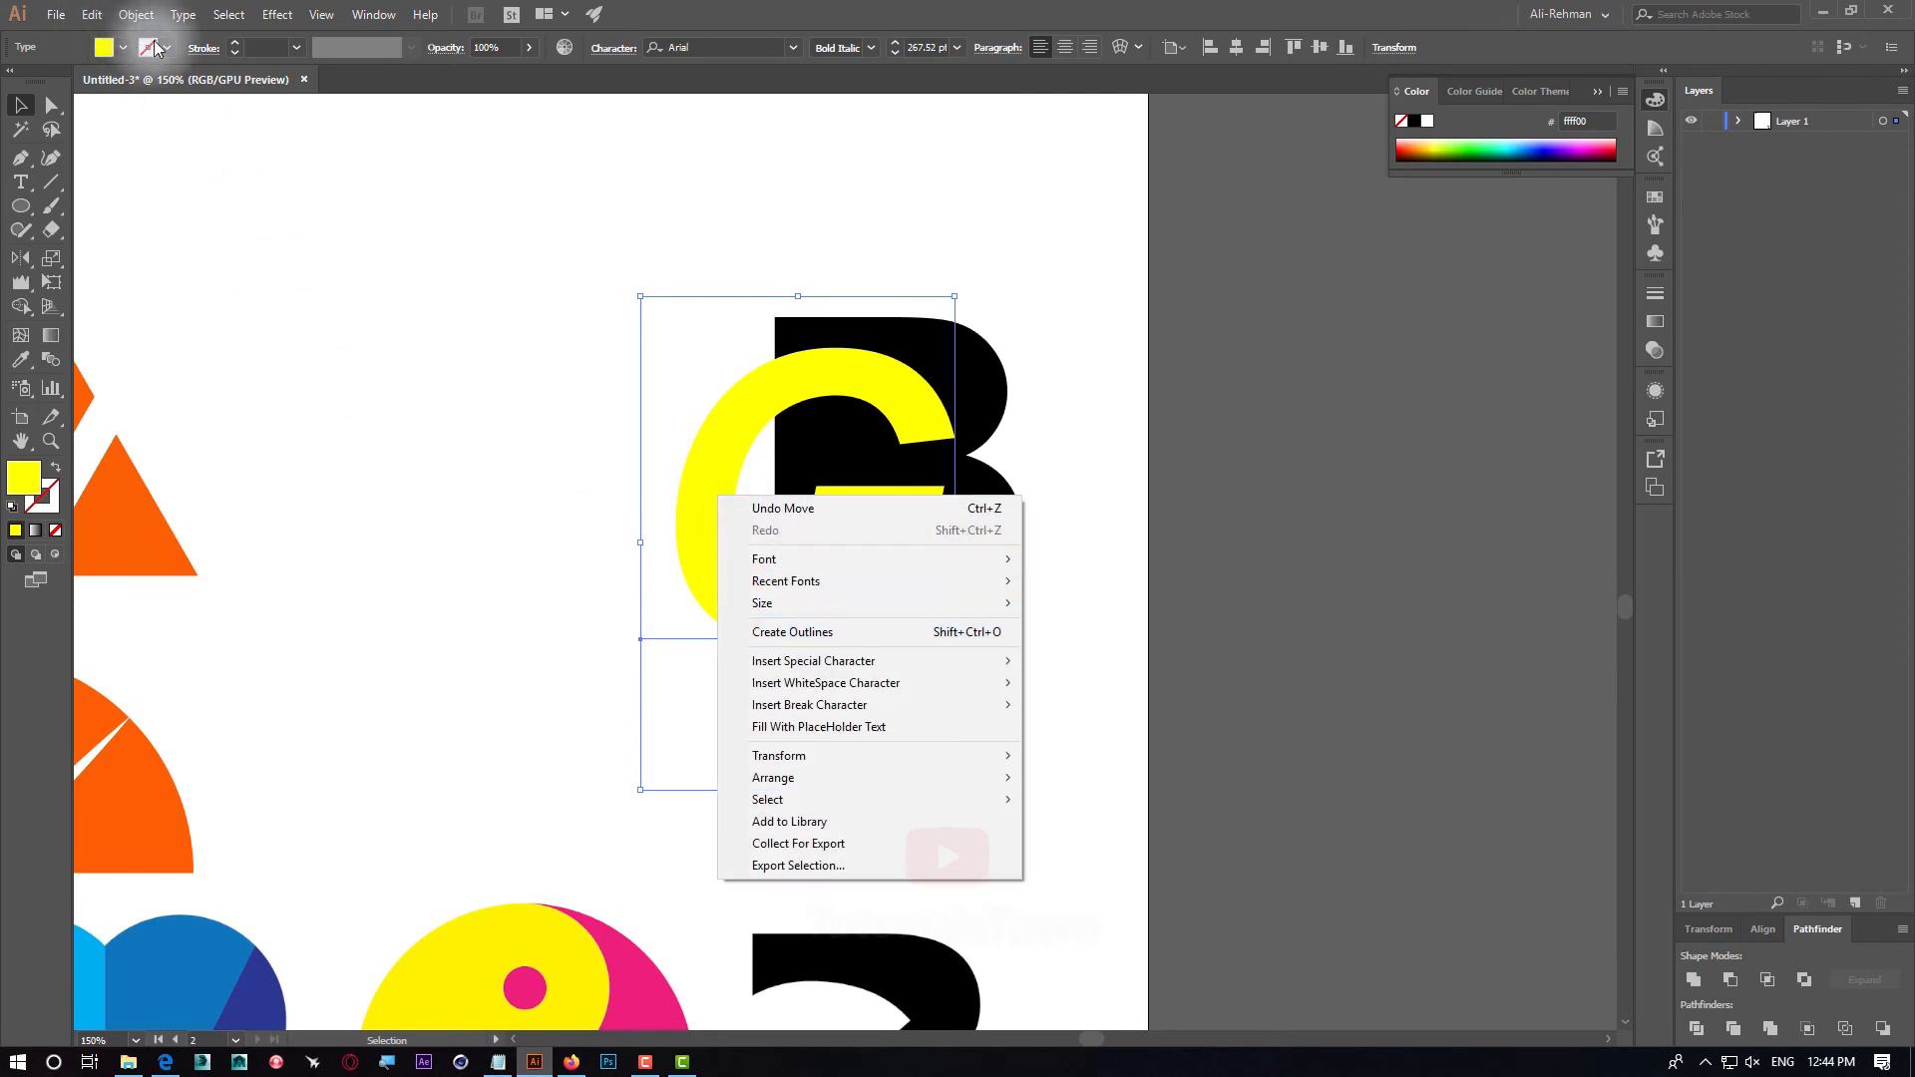
left_click(182, 18)
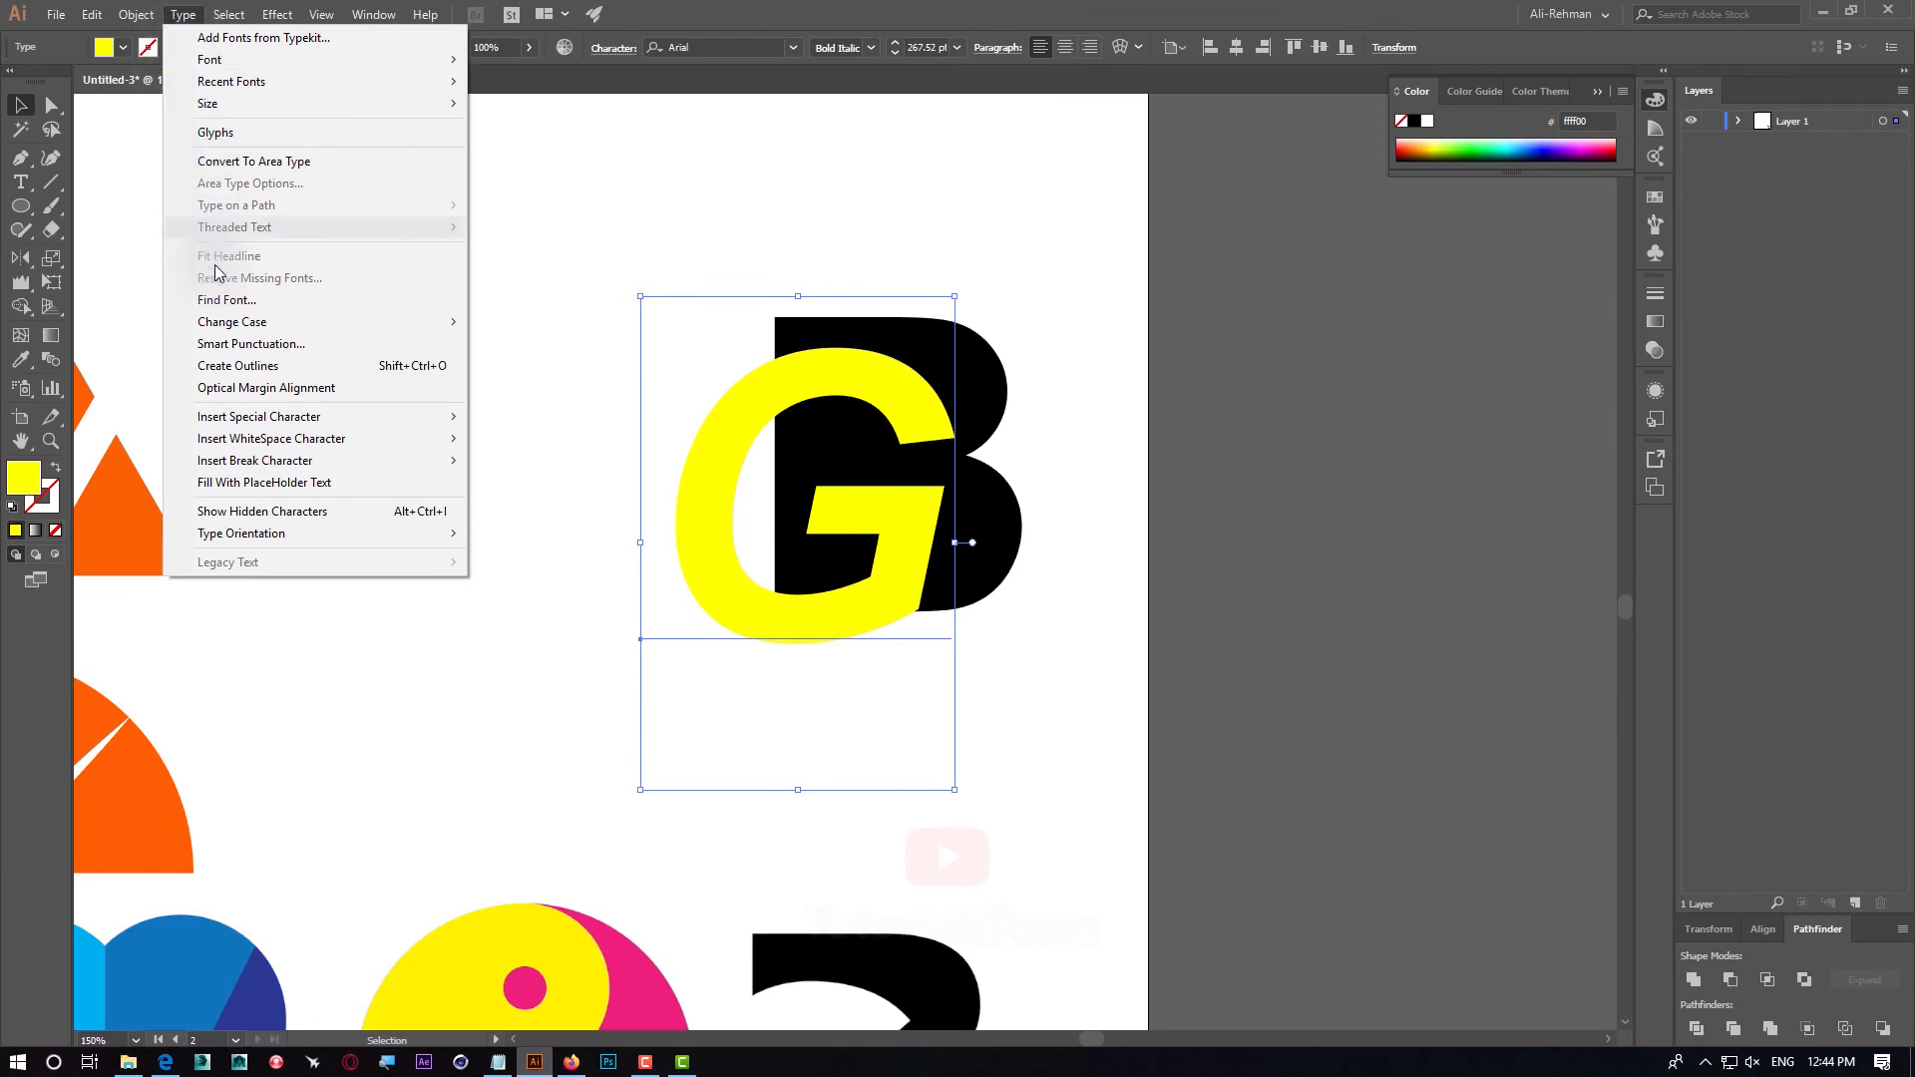
left_click(397, 366)
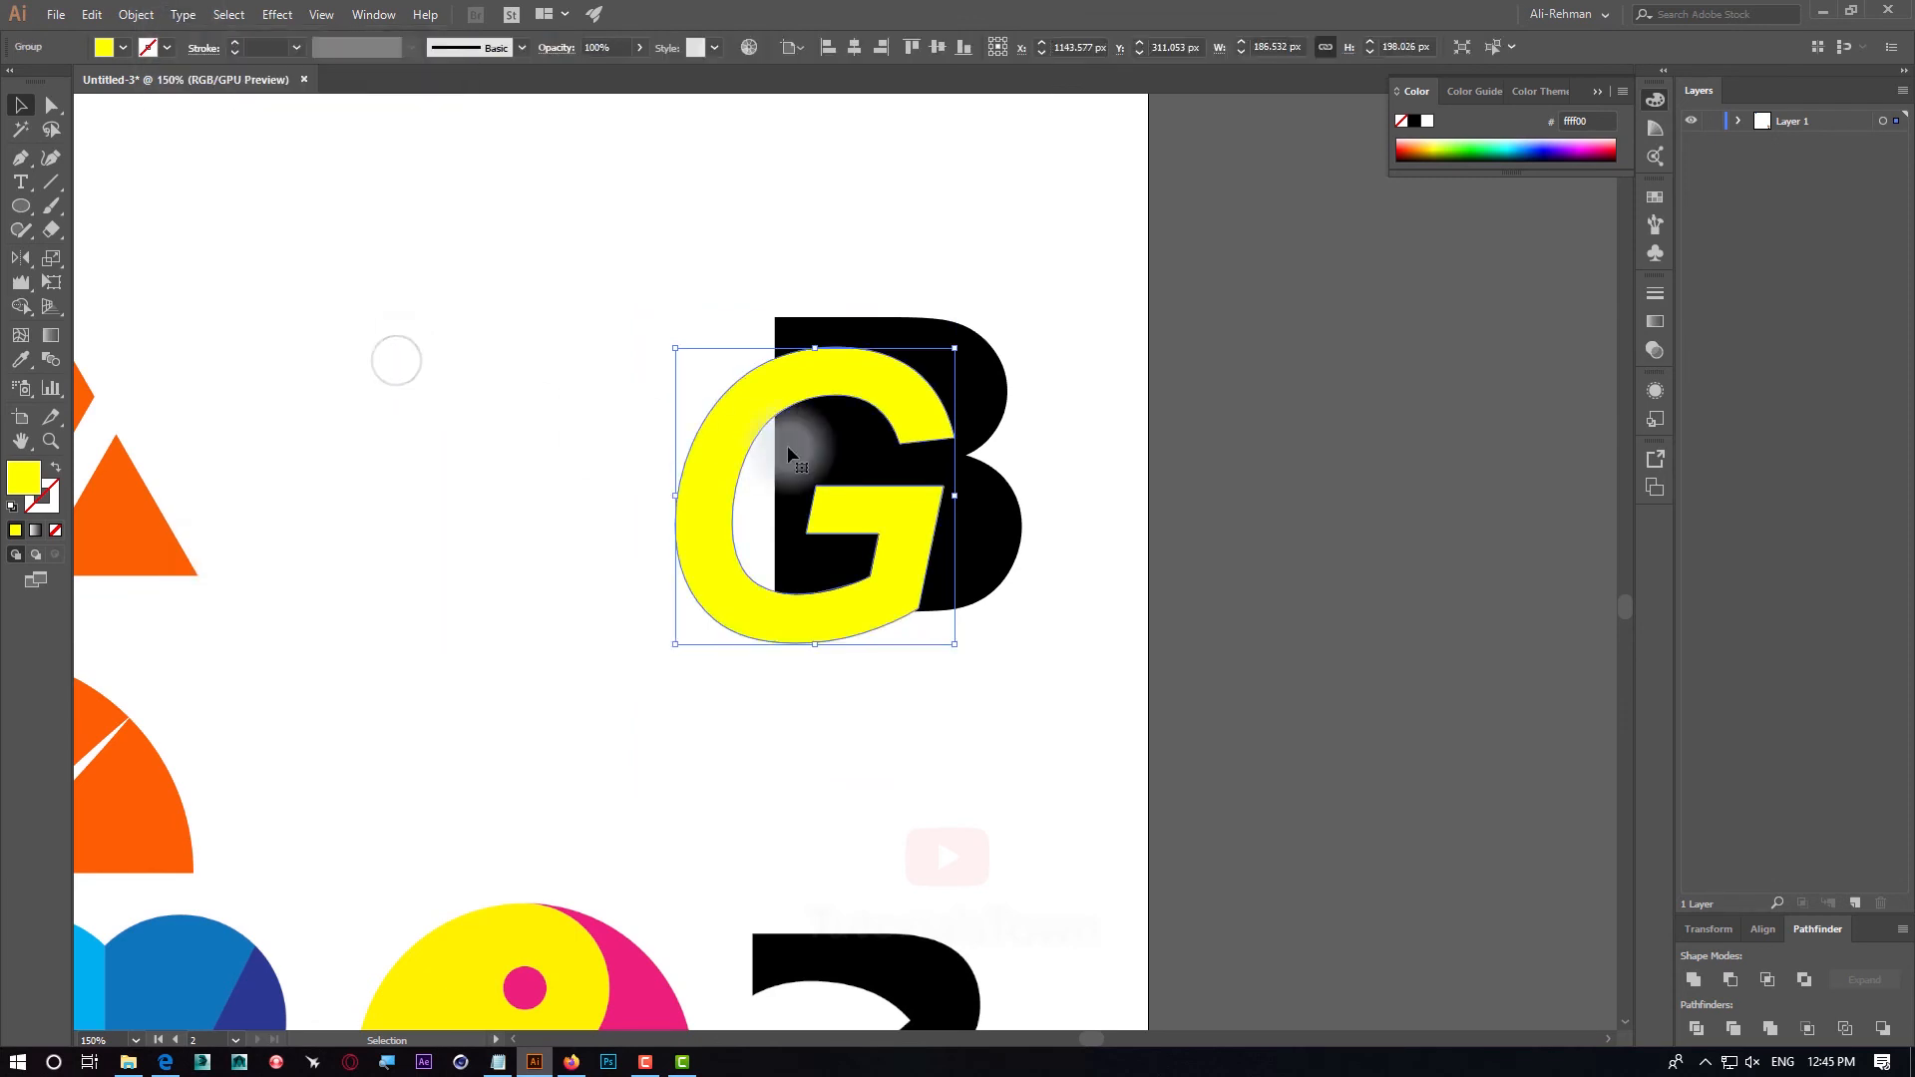
left_click(1054, 308)
Subtract all yellow G areas from the B with the Shape Builder tool and move the resulting logo left into the empty area
left_click_drag(1034, 346, 877, 512)
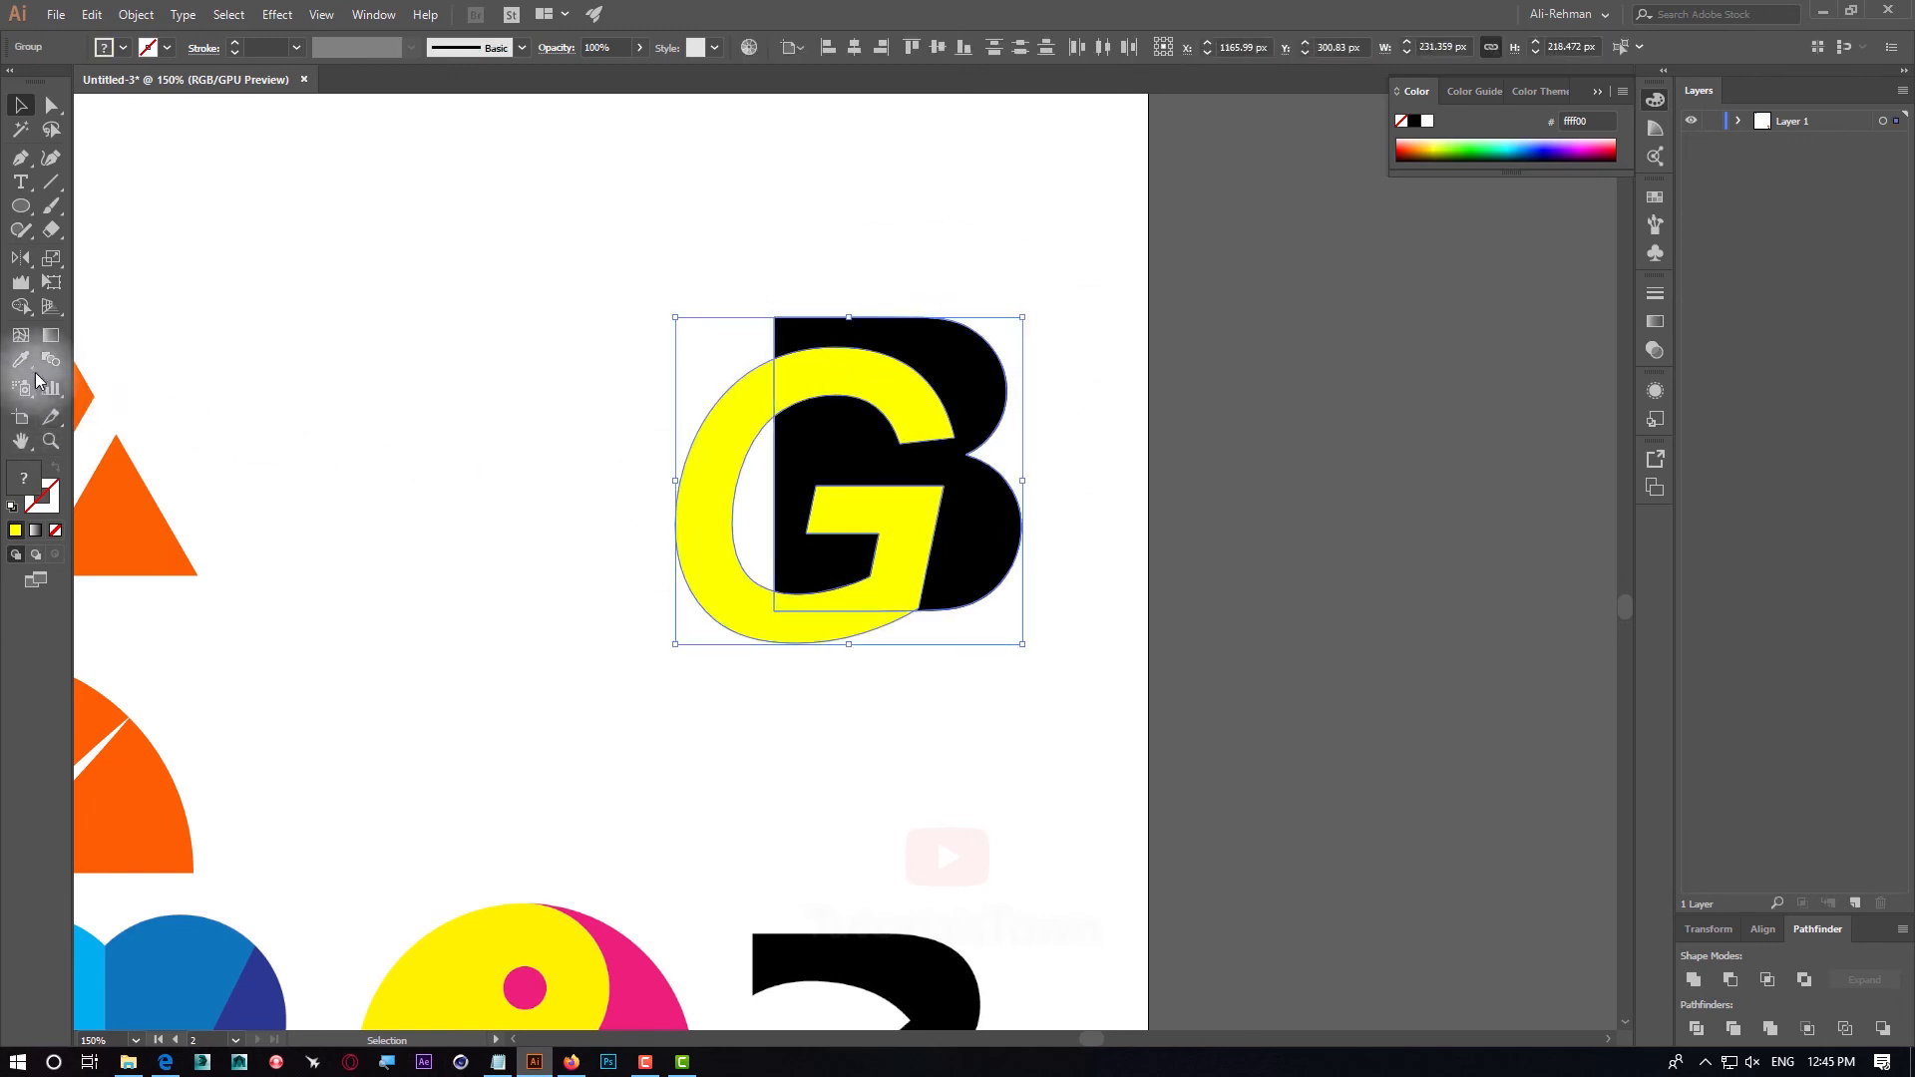
left_click(27, 311)
left_click_drag(817, 376, 695, 464)
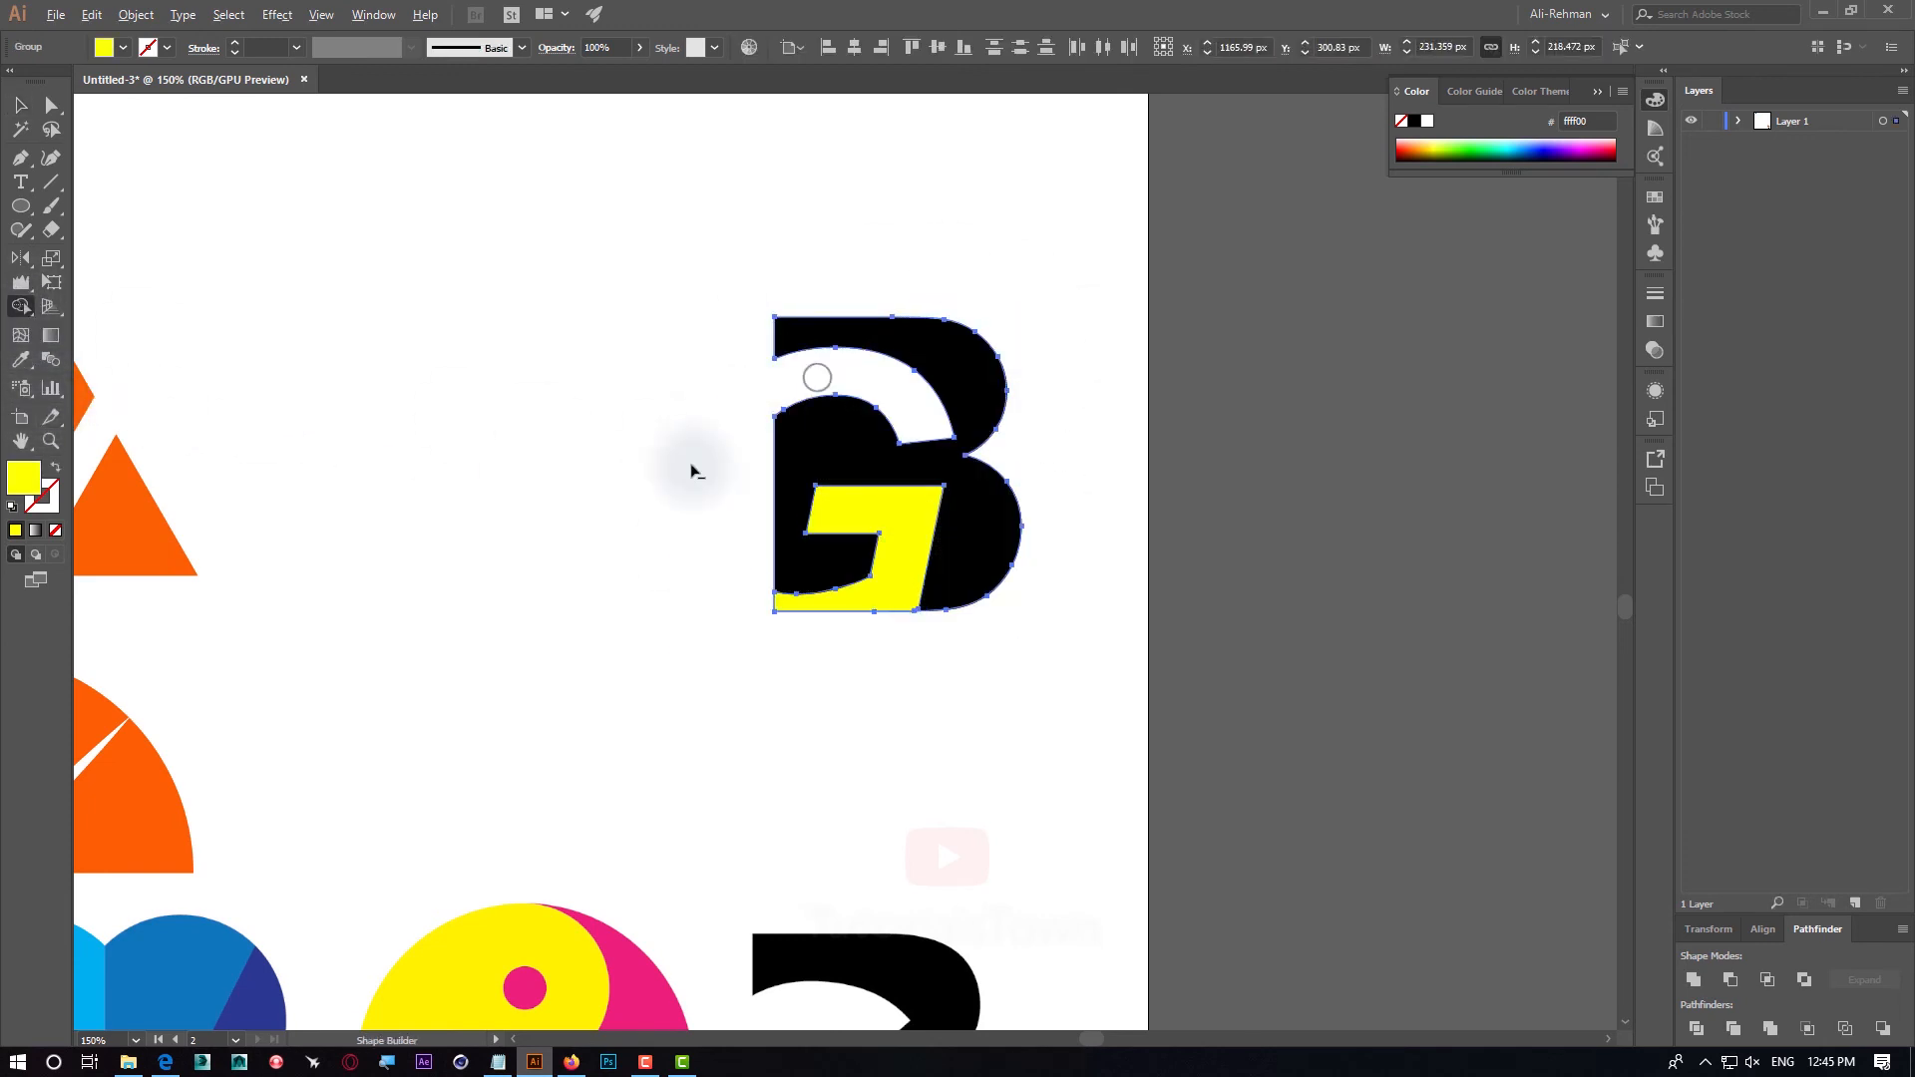
left_click(882, 583, "alt")
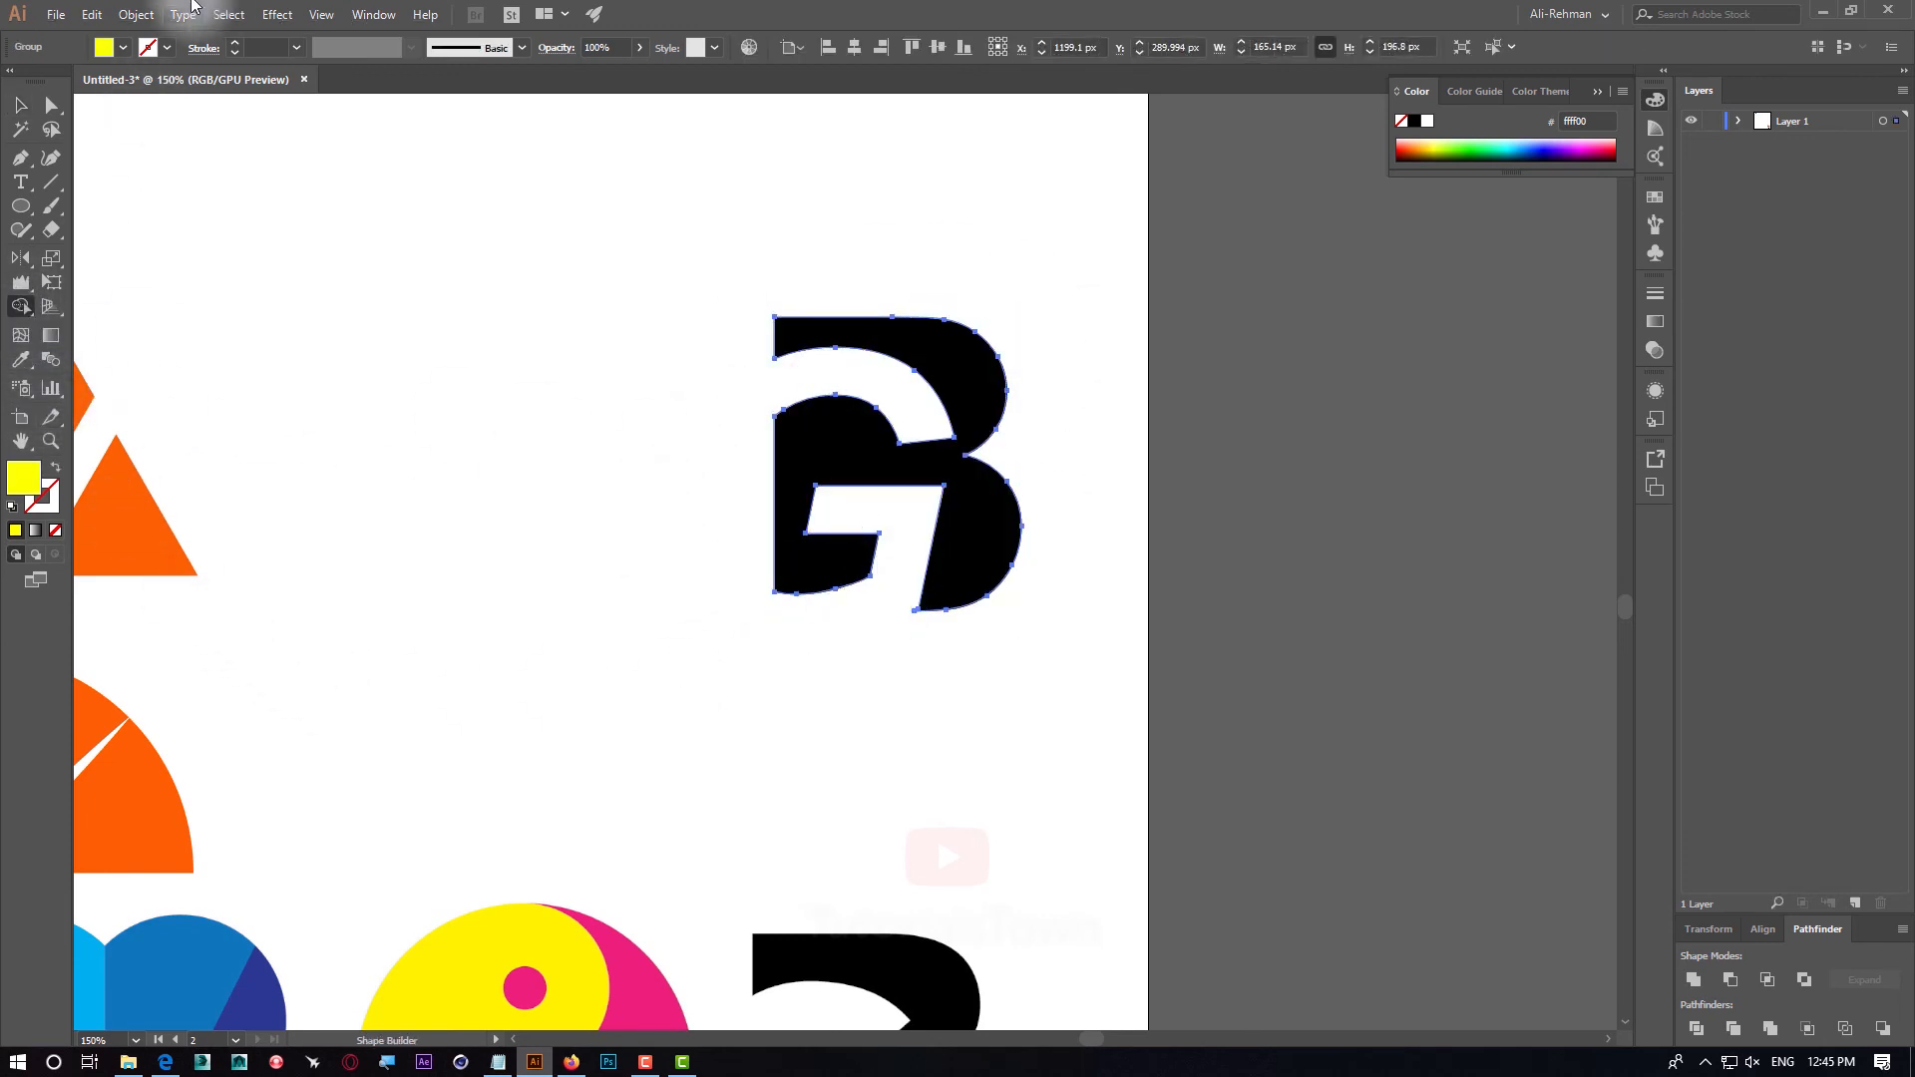
left_click(17, 103)
left_click(769, 261)
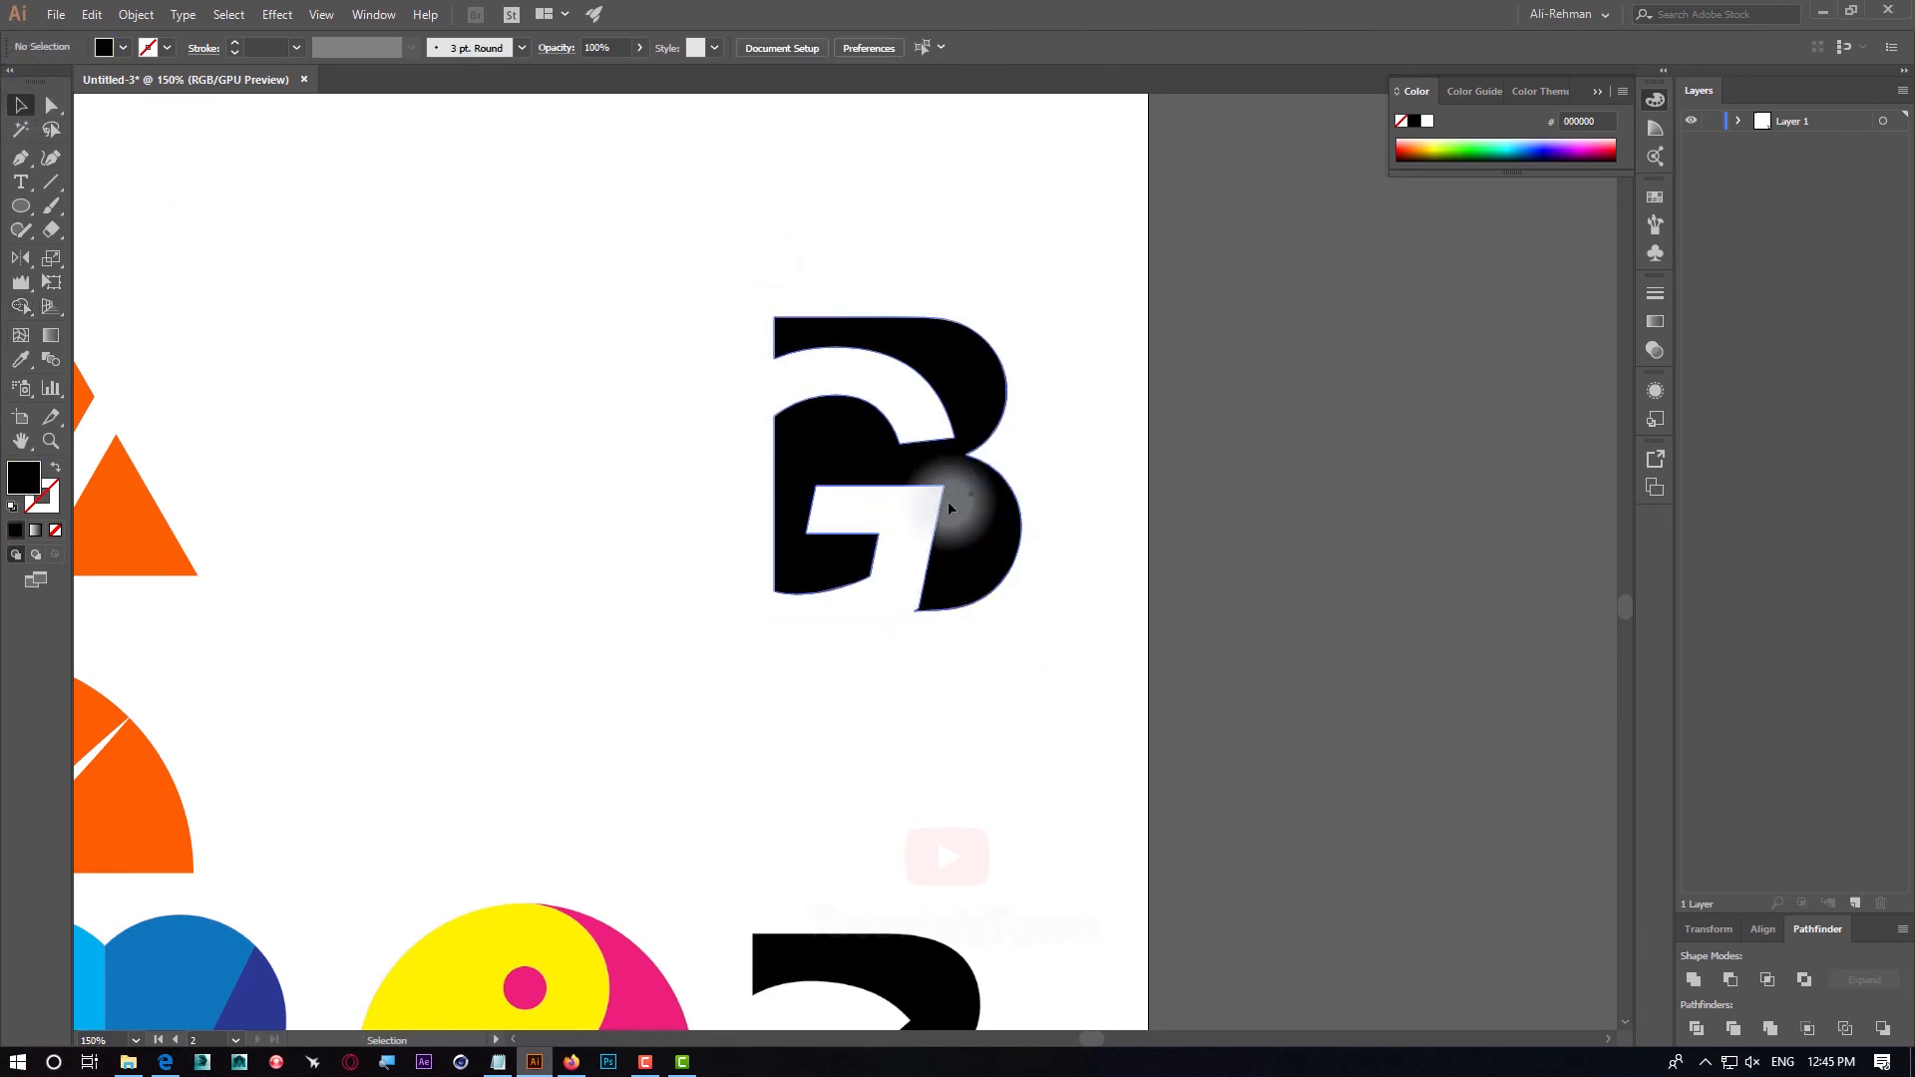
left_click_drag(908, 499, 437, 487)
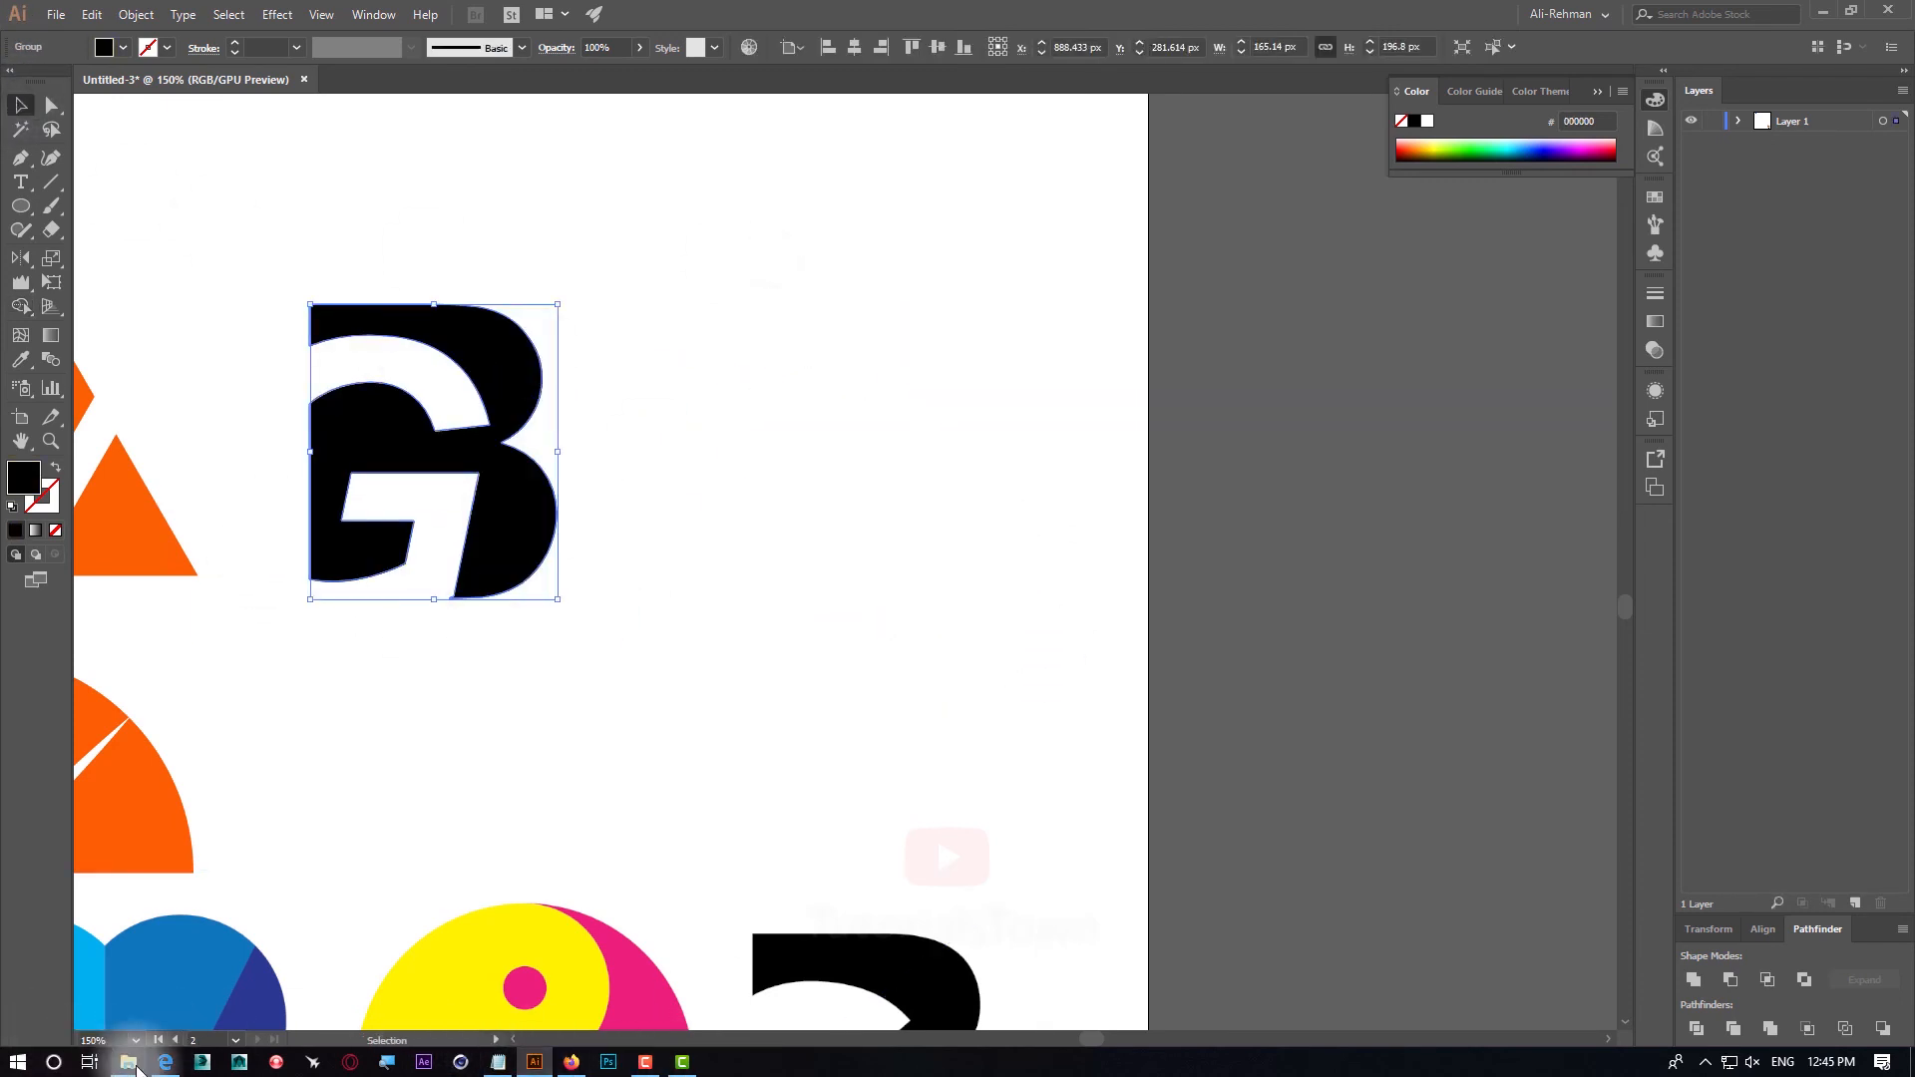
Place the lunar image from the shape builder folder into the document and move it beside the second artboard as a reference
left_click(128, 1061)
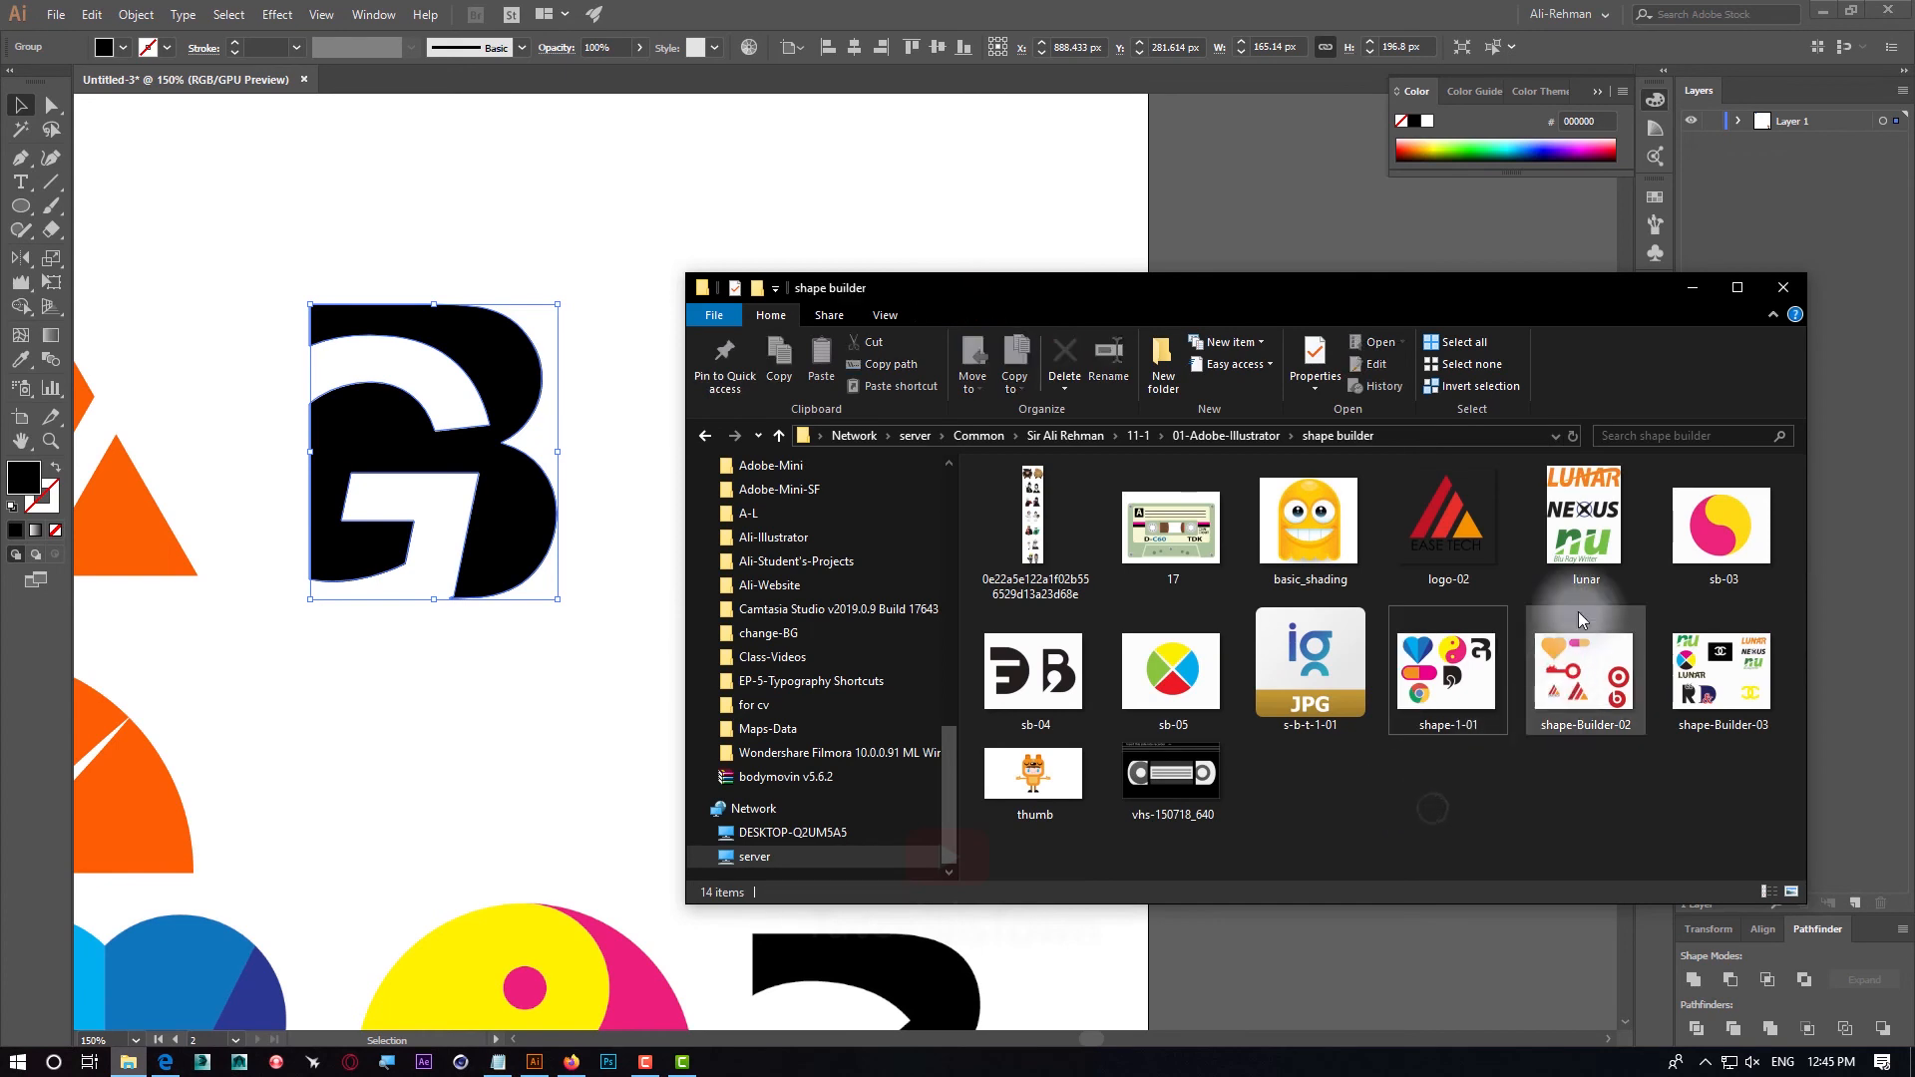
left_click(1584, 523)
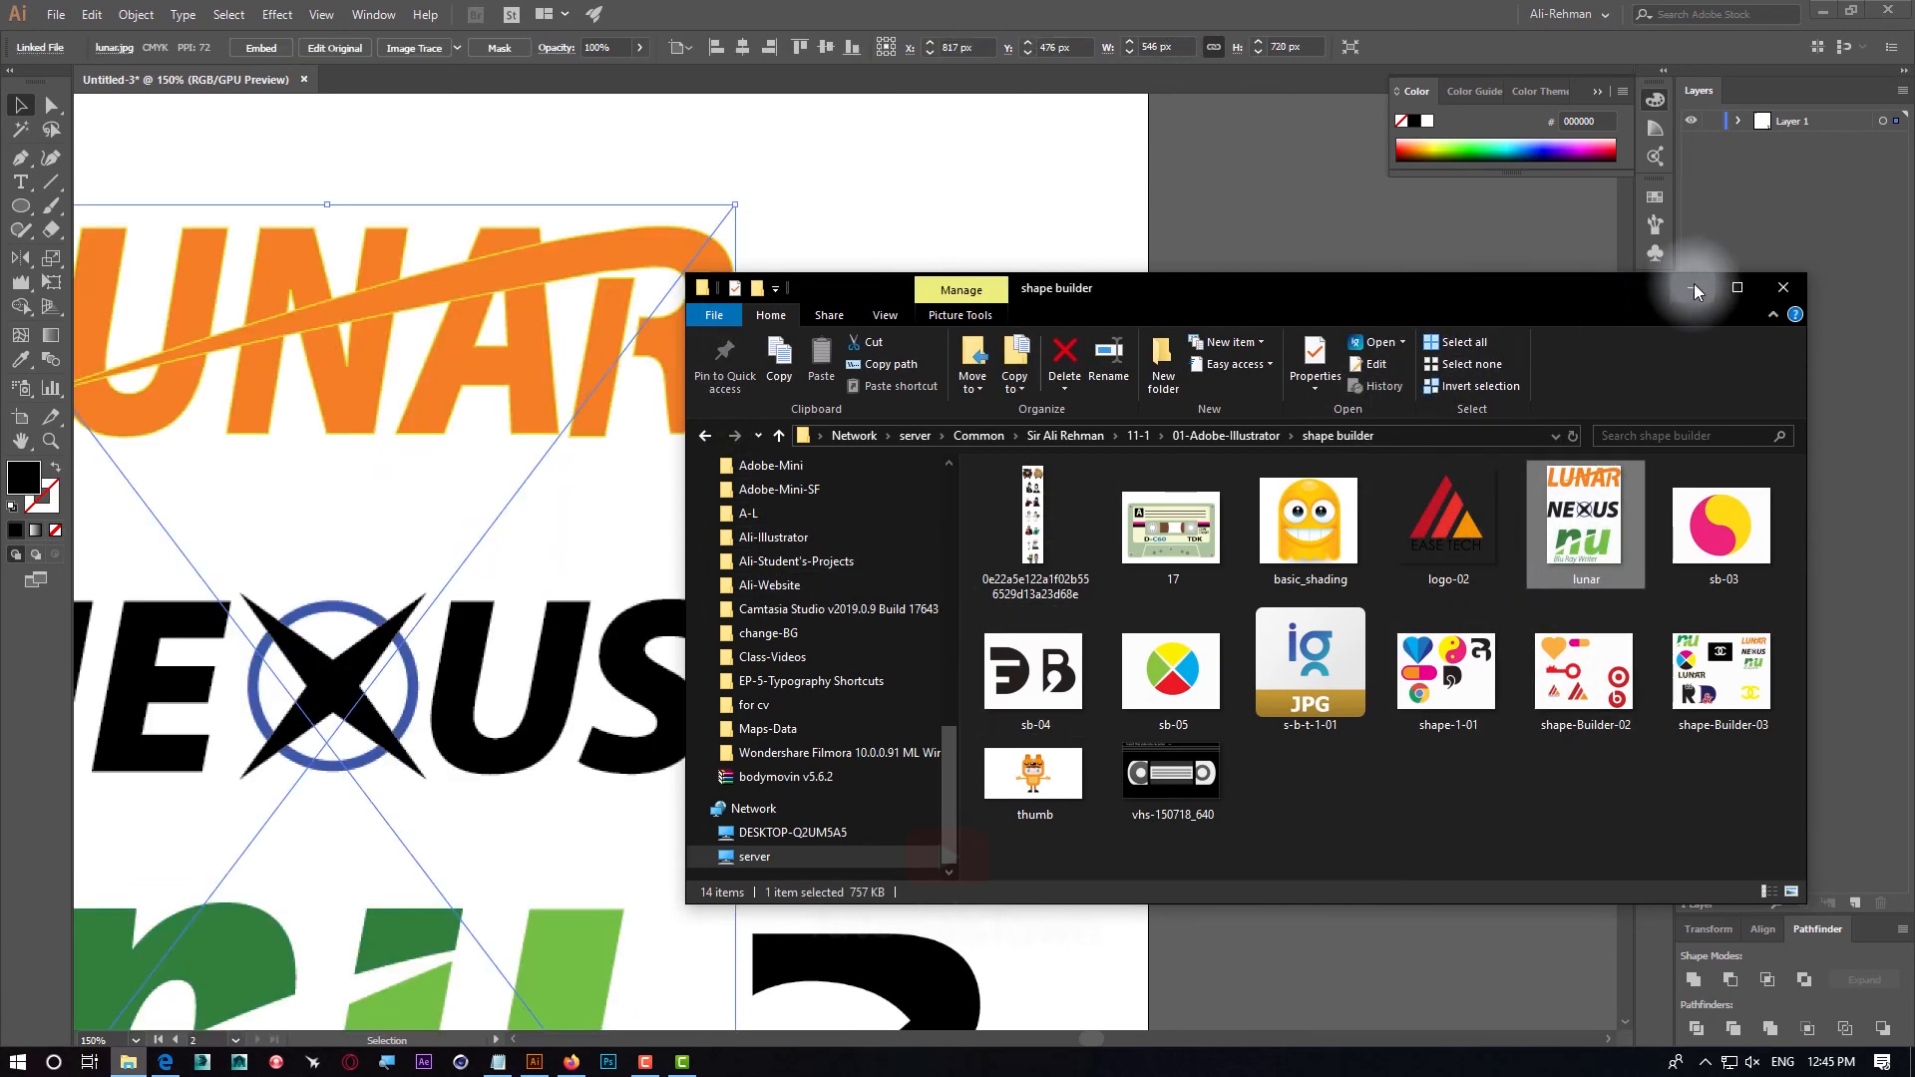
left_click(1693, 287)
left_click_drag(255, 946, 1038, 547)
left_click_drag(1121, 369, 1241, 500)
left_click_drag(1215, 313, 816, 876)
left_click_drag(1052, 491, 993, 648)
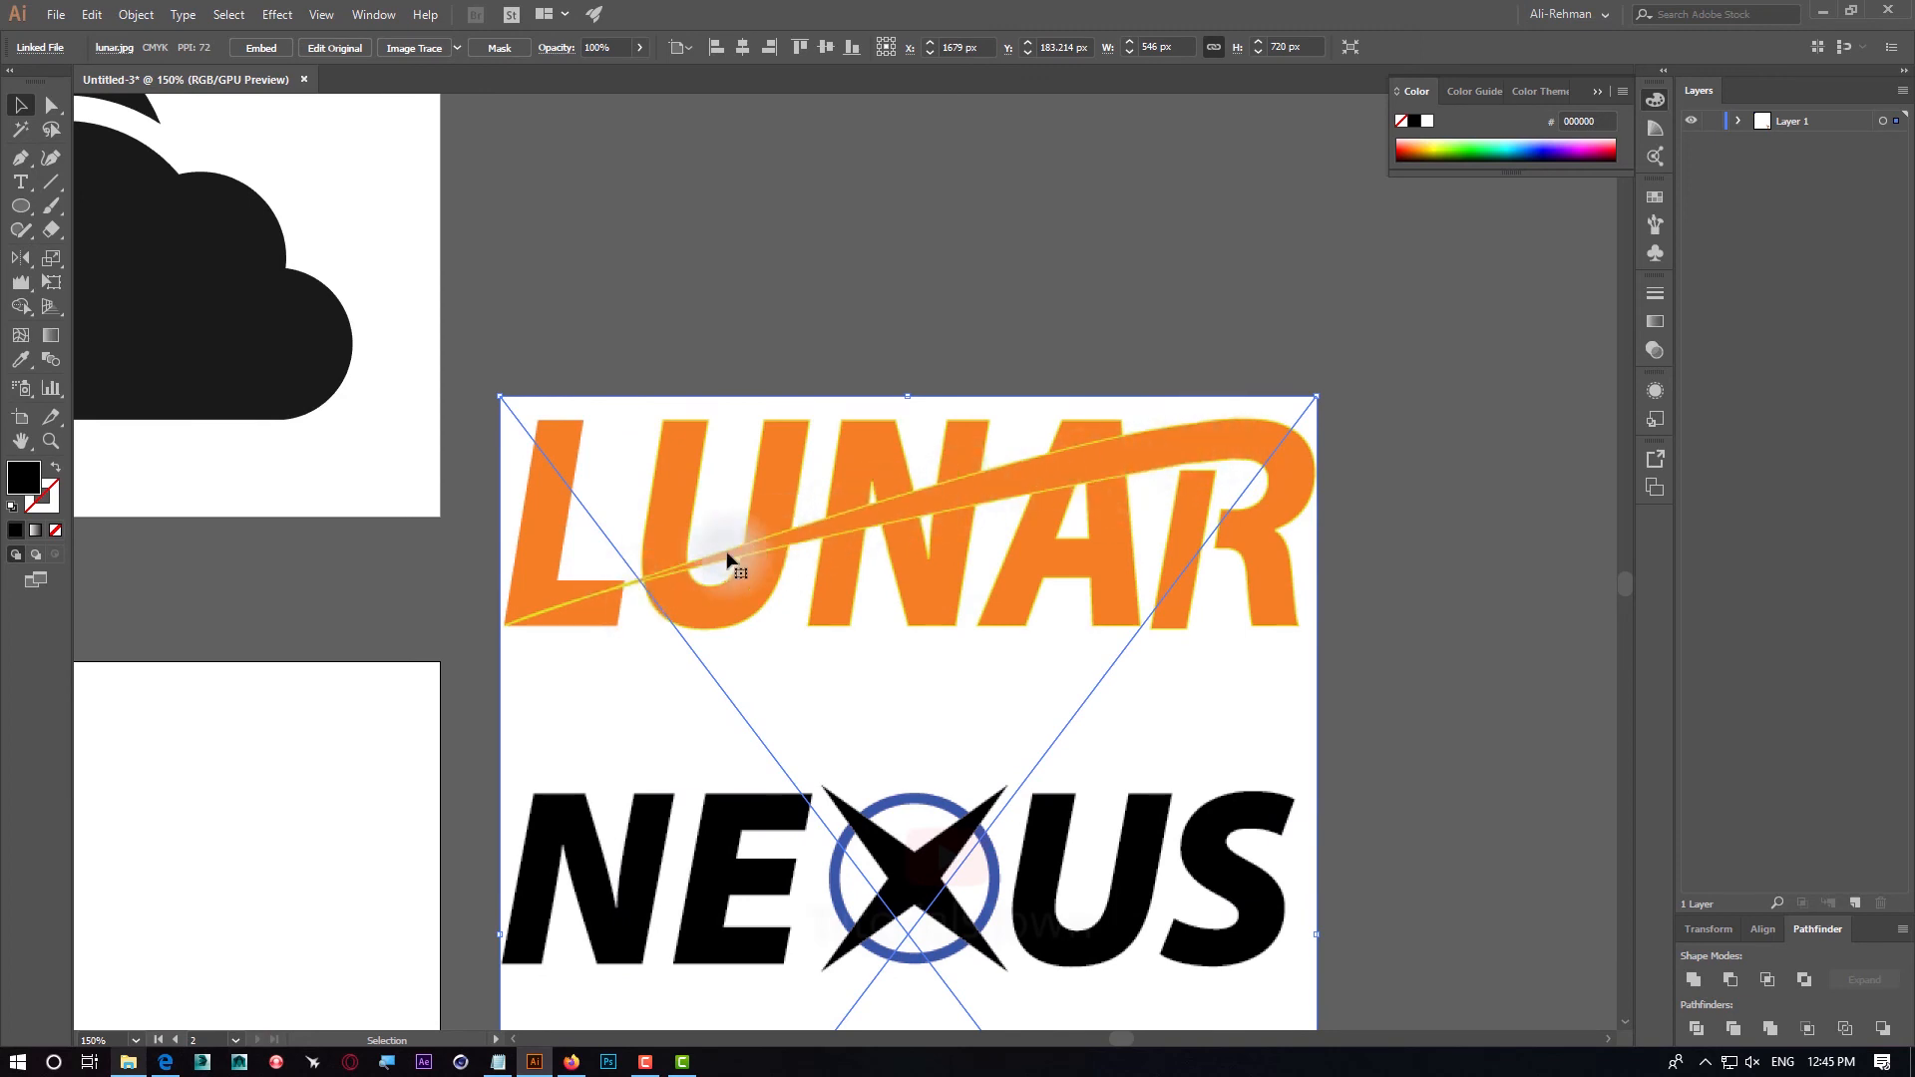
left_click_drag(859, 876, 1194, 344)
left_click_drag(910, 676, 1128, 526)
left_click_drag(1321, 537, 1134, 391)
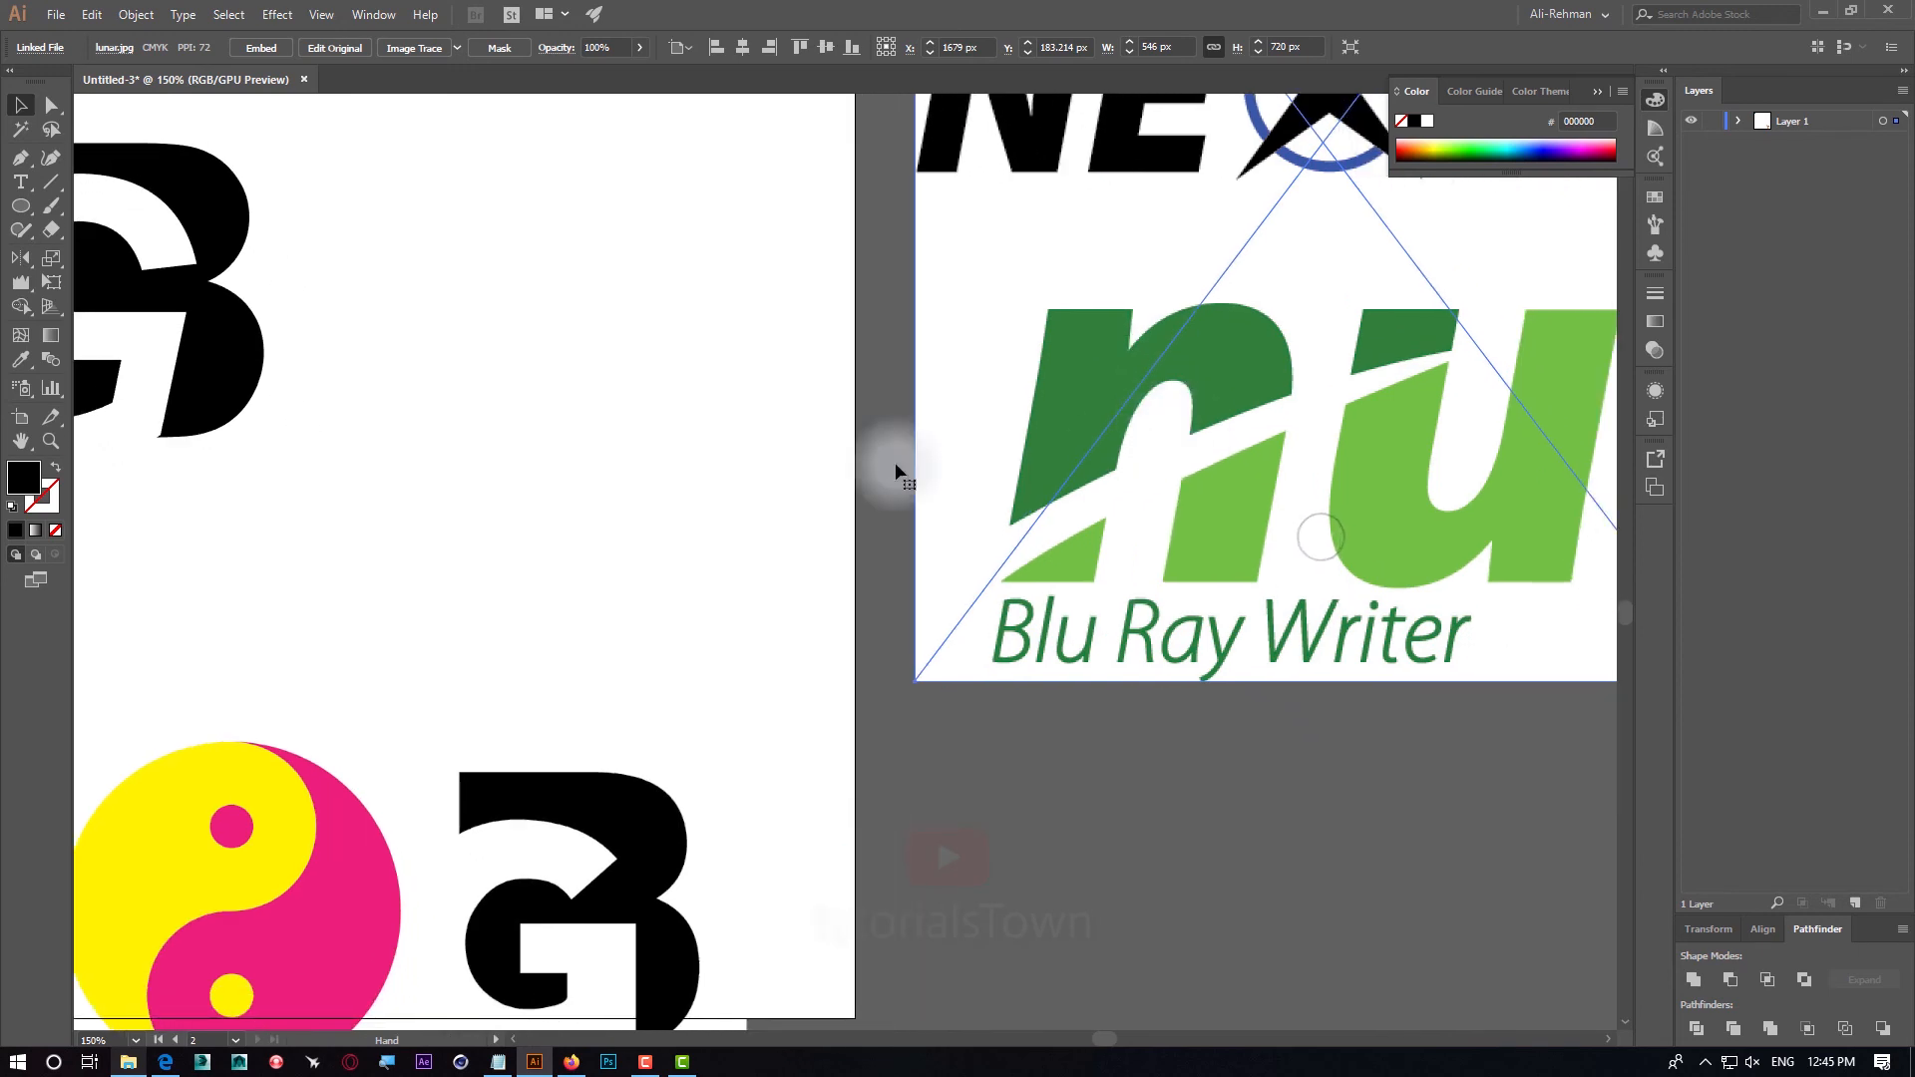
Add the text "nu" in Arial Bold Italic beside the GB logo and scale it to about 274.5 pt
left_click_drag(453, 325, 542, 349)
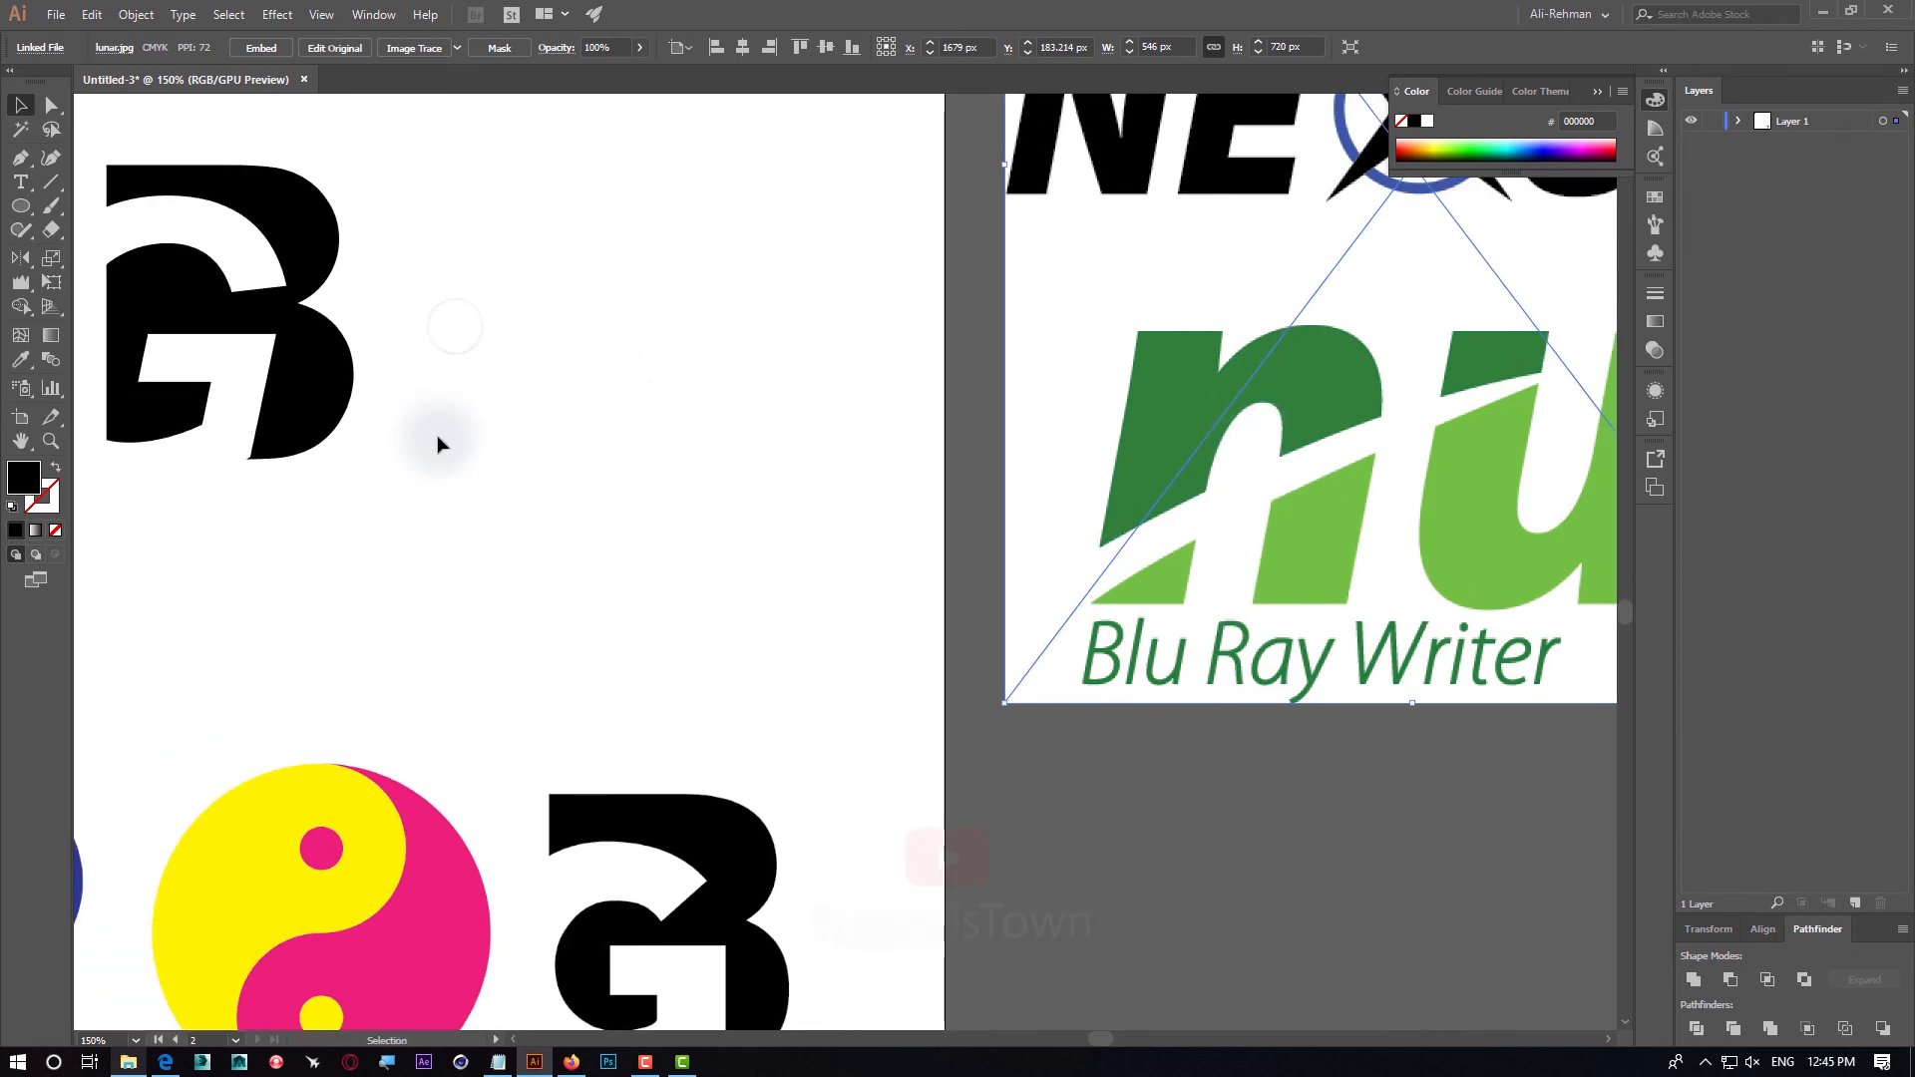
left_click(20, 183)
left_click(513, 523)
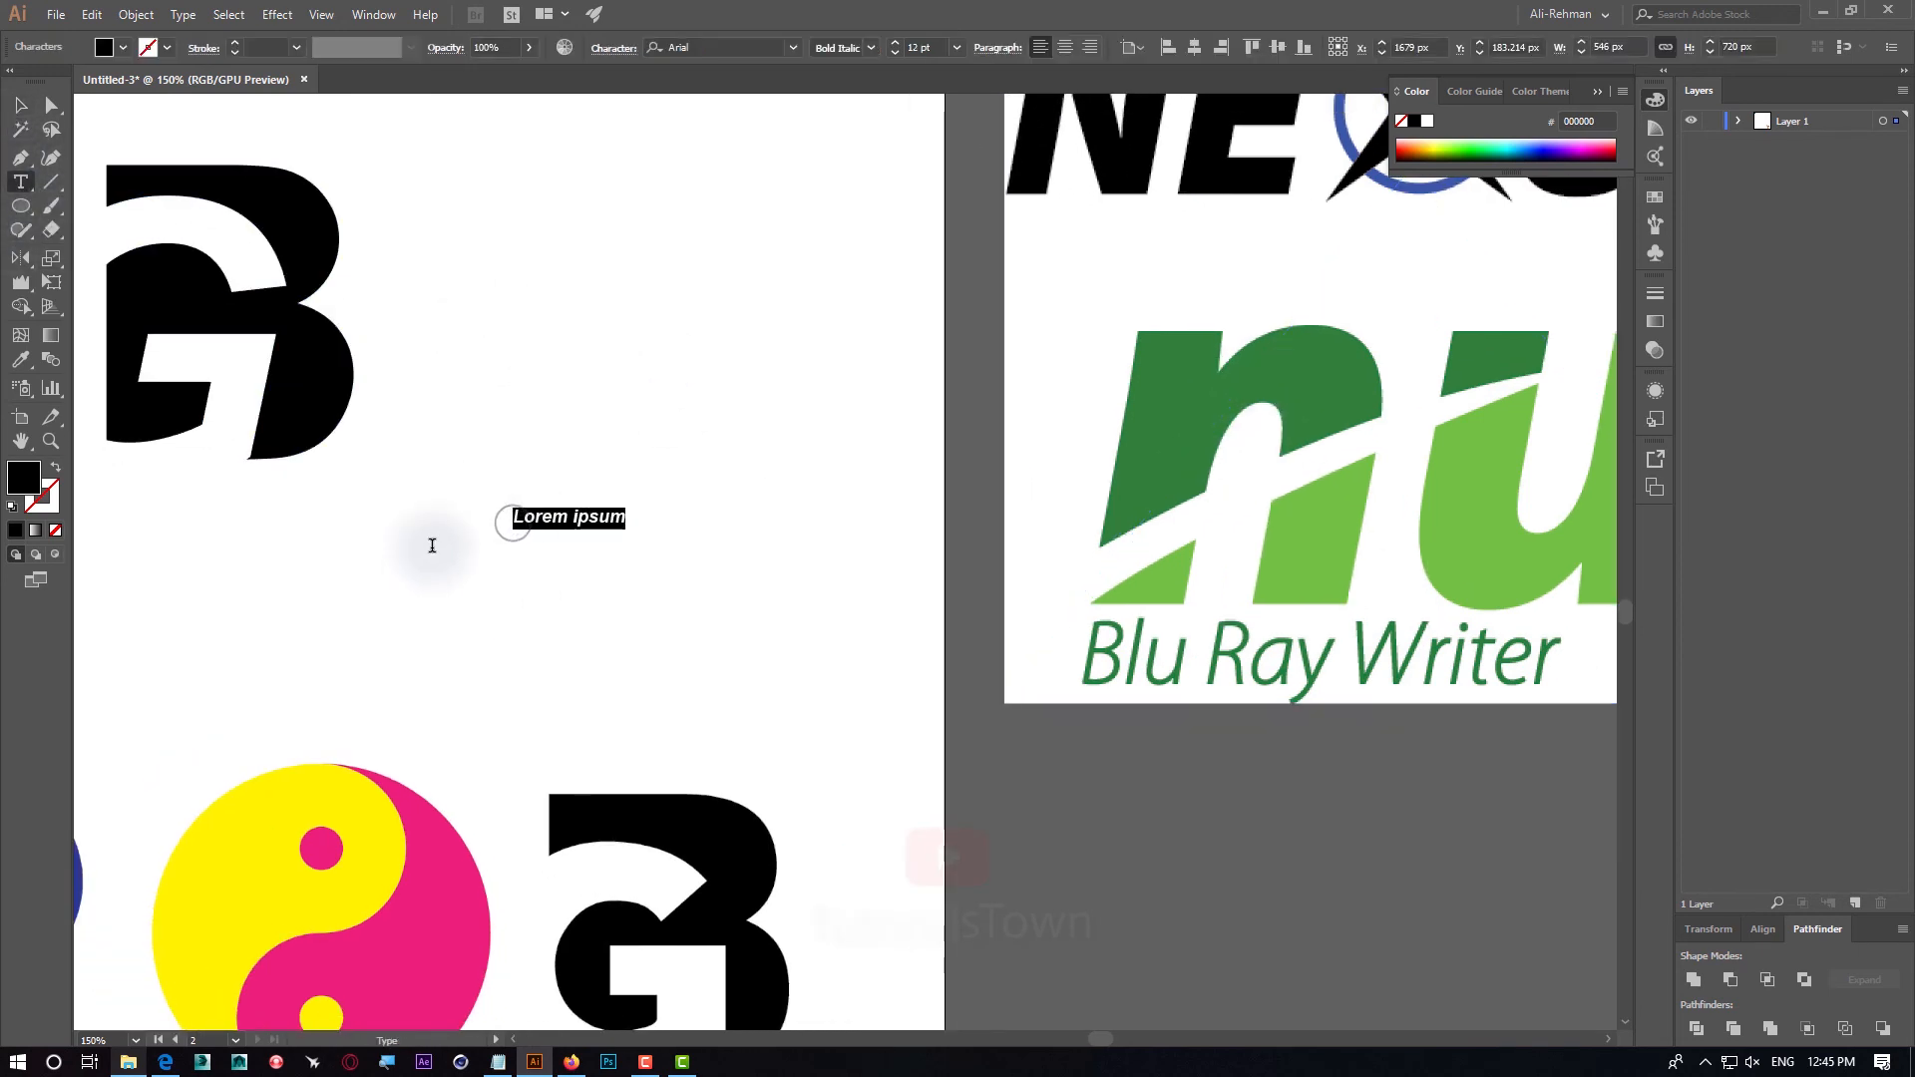
type("nu")
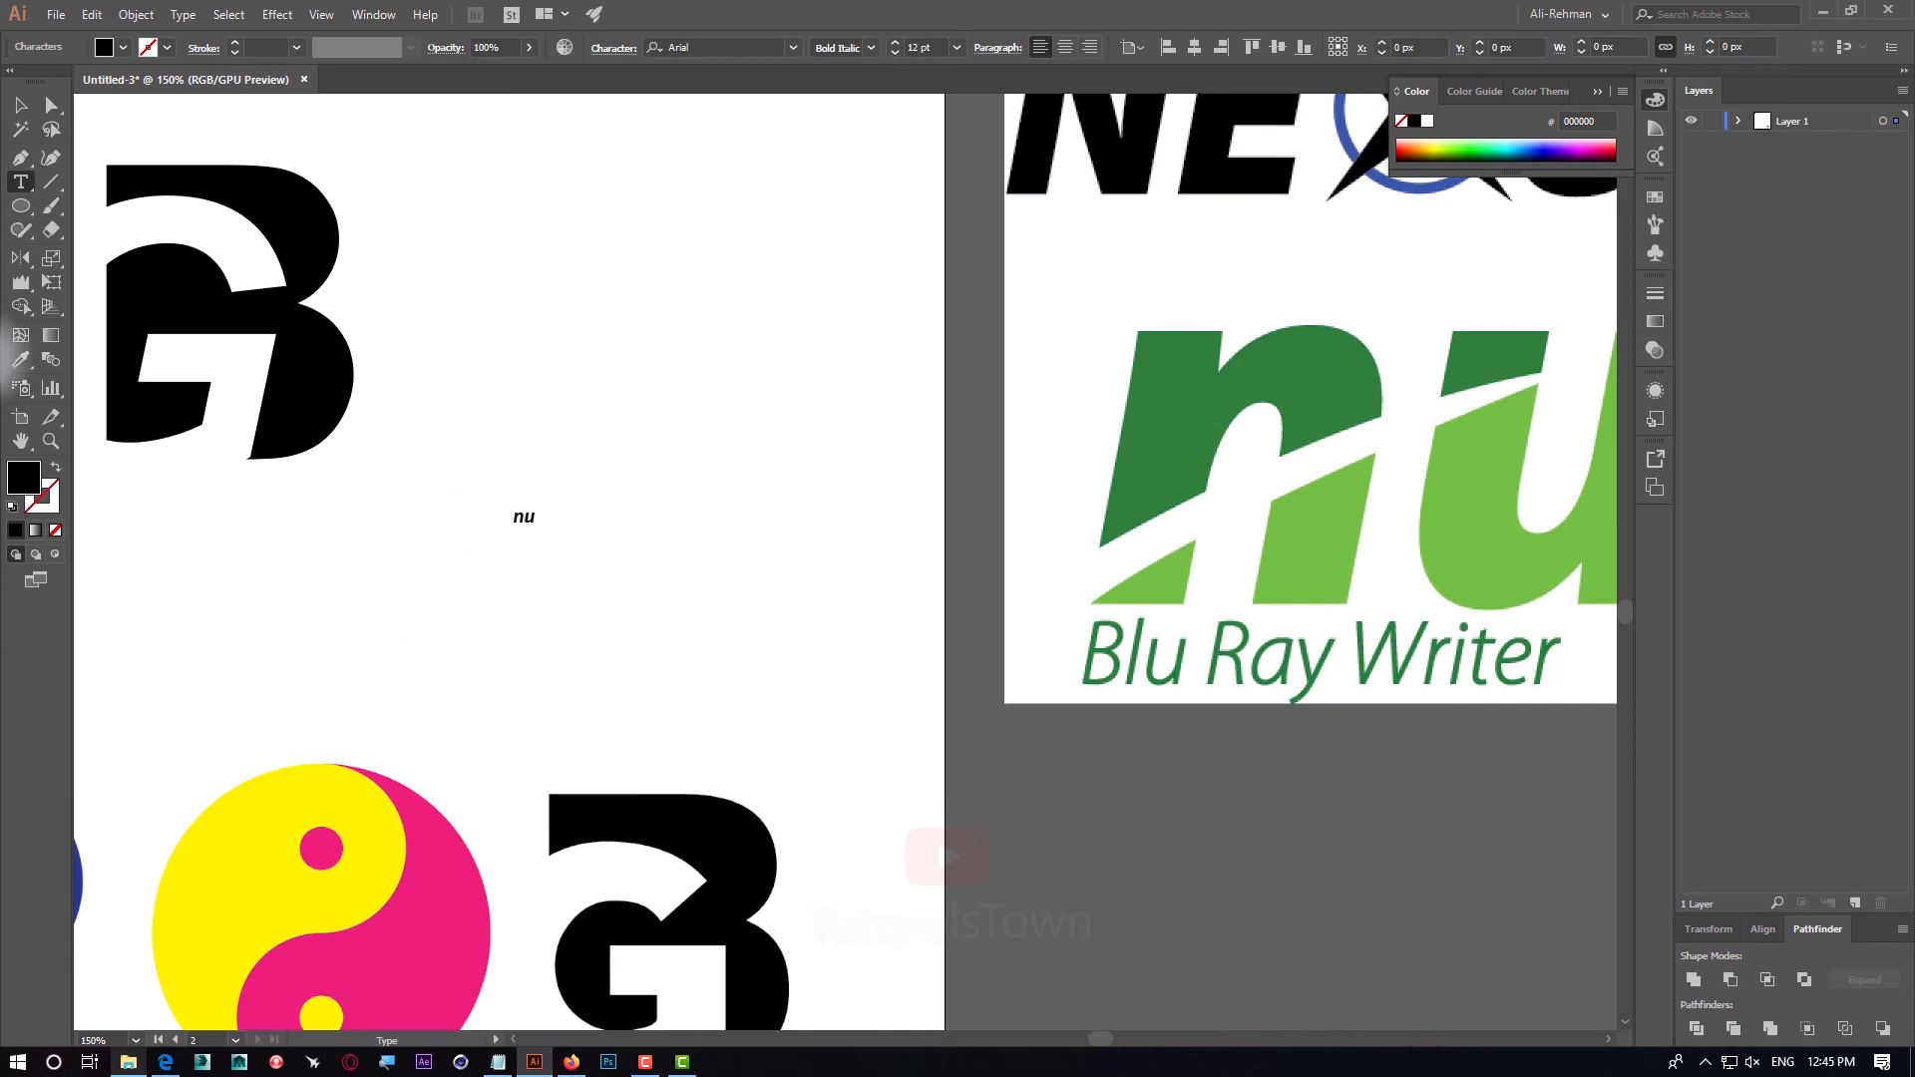
key("Escape")
left_click_drag(536, 518, 860, 576)
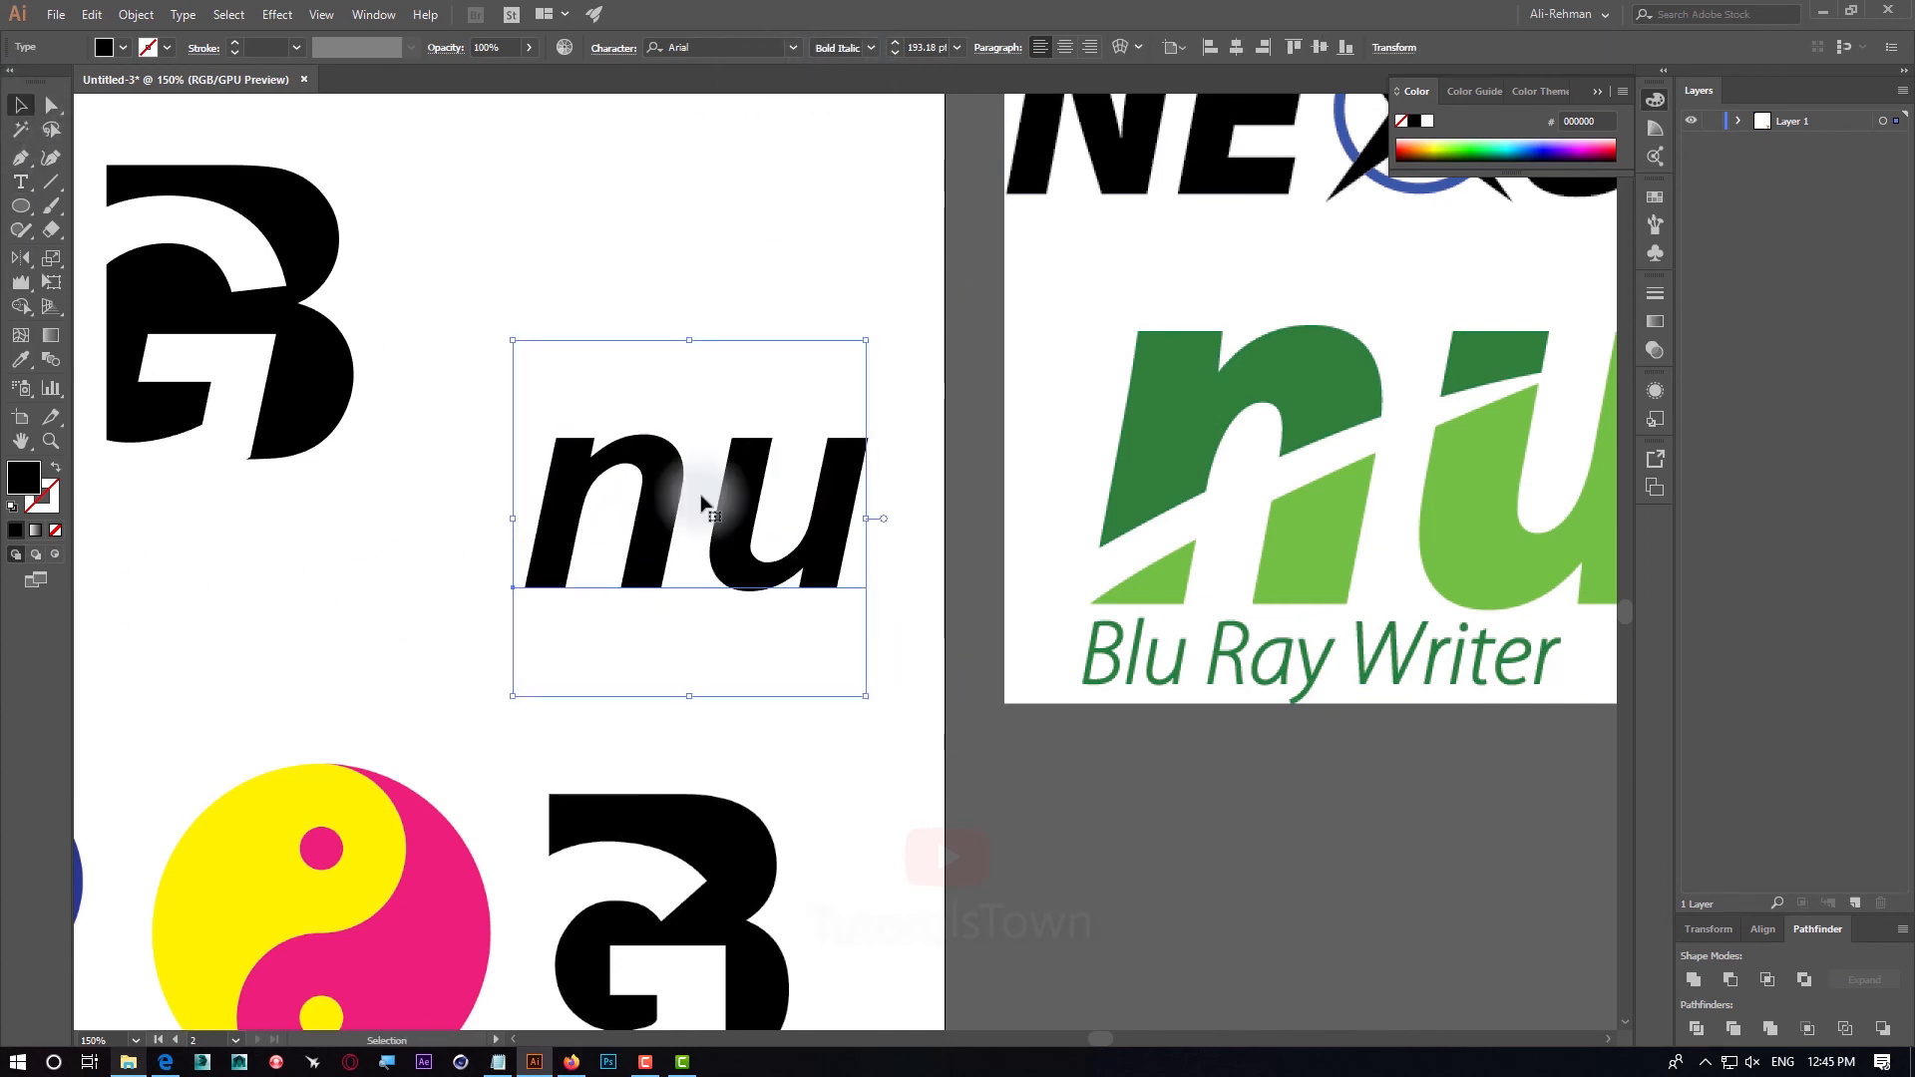
left_click_drag(722, 522, 692, 515)
left_click_drag(483, 510, 334, 511)
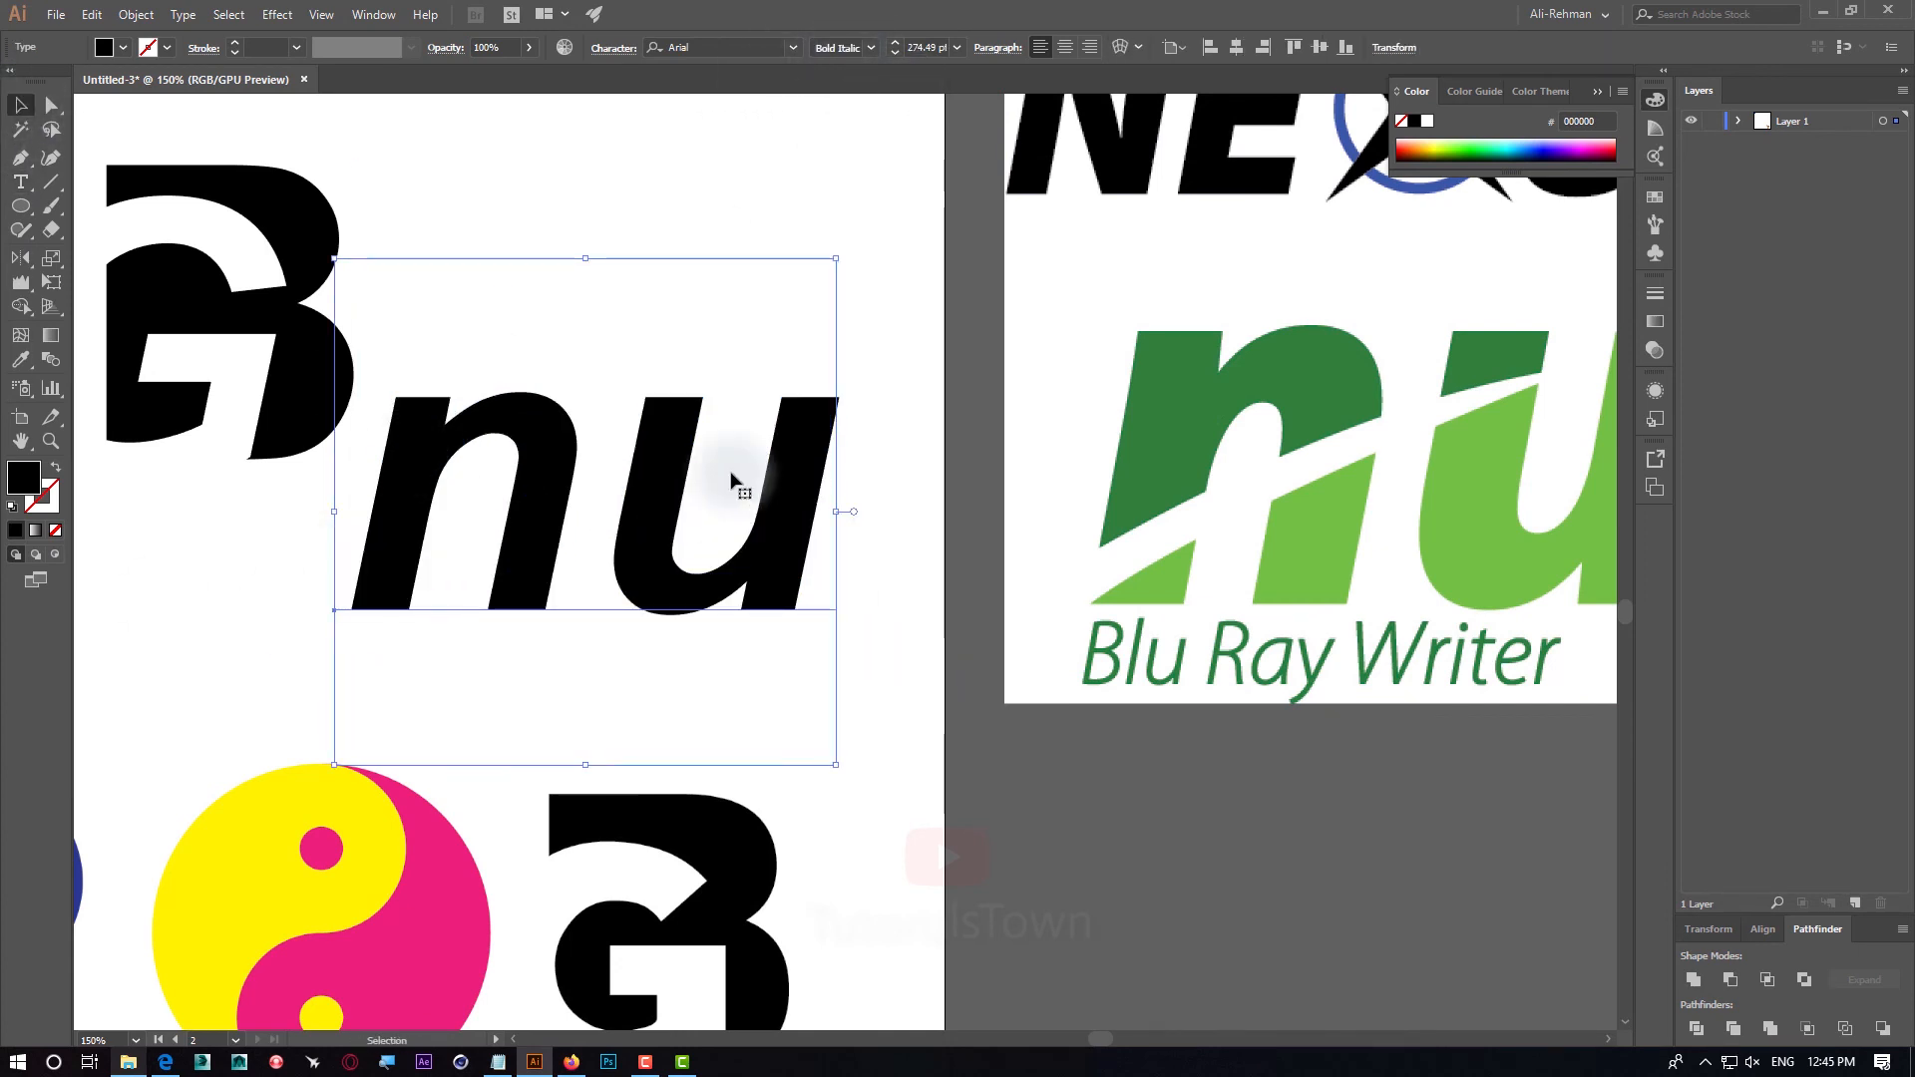
Convert the nu text into separate, ungrouped outlined letters and move the u closer to the n
right_click(685, 460)
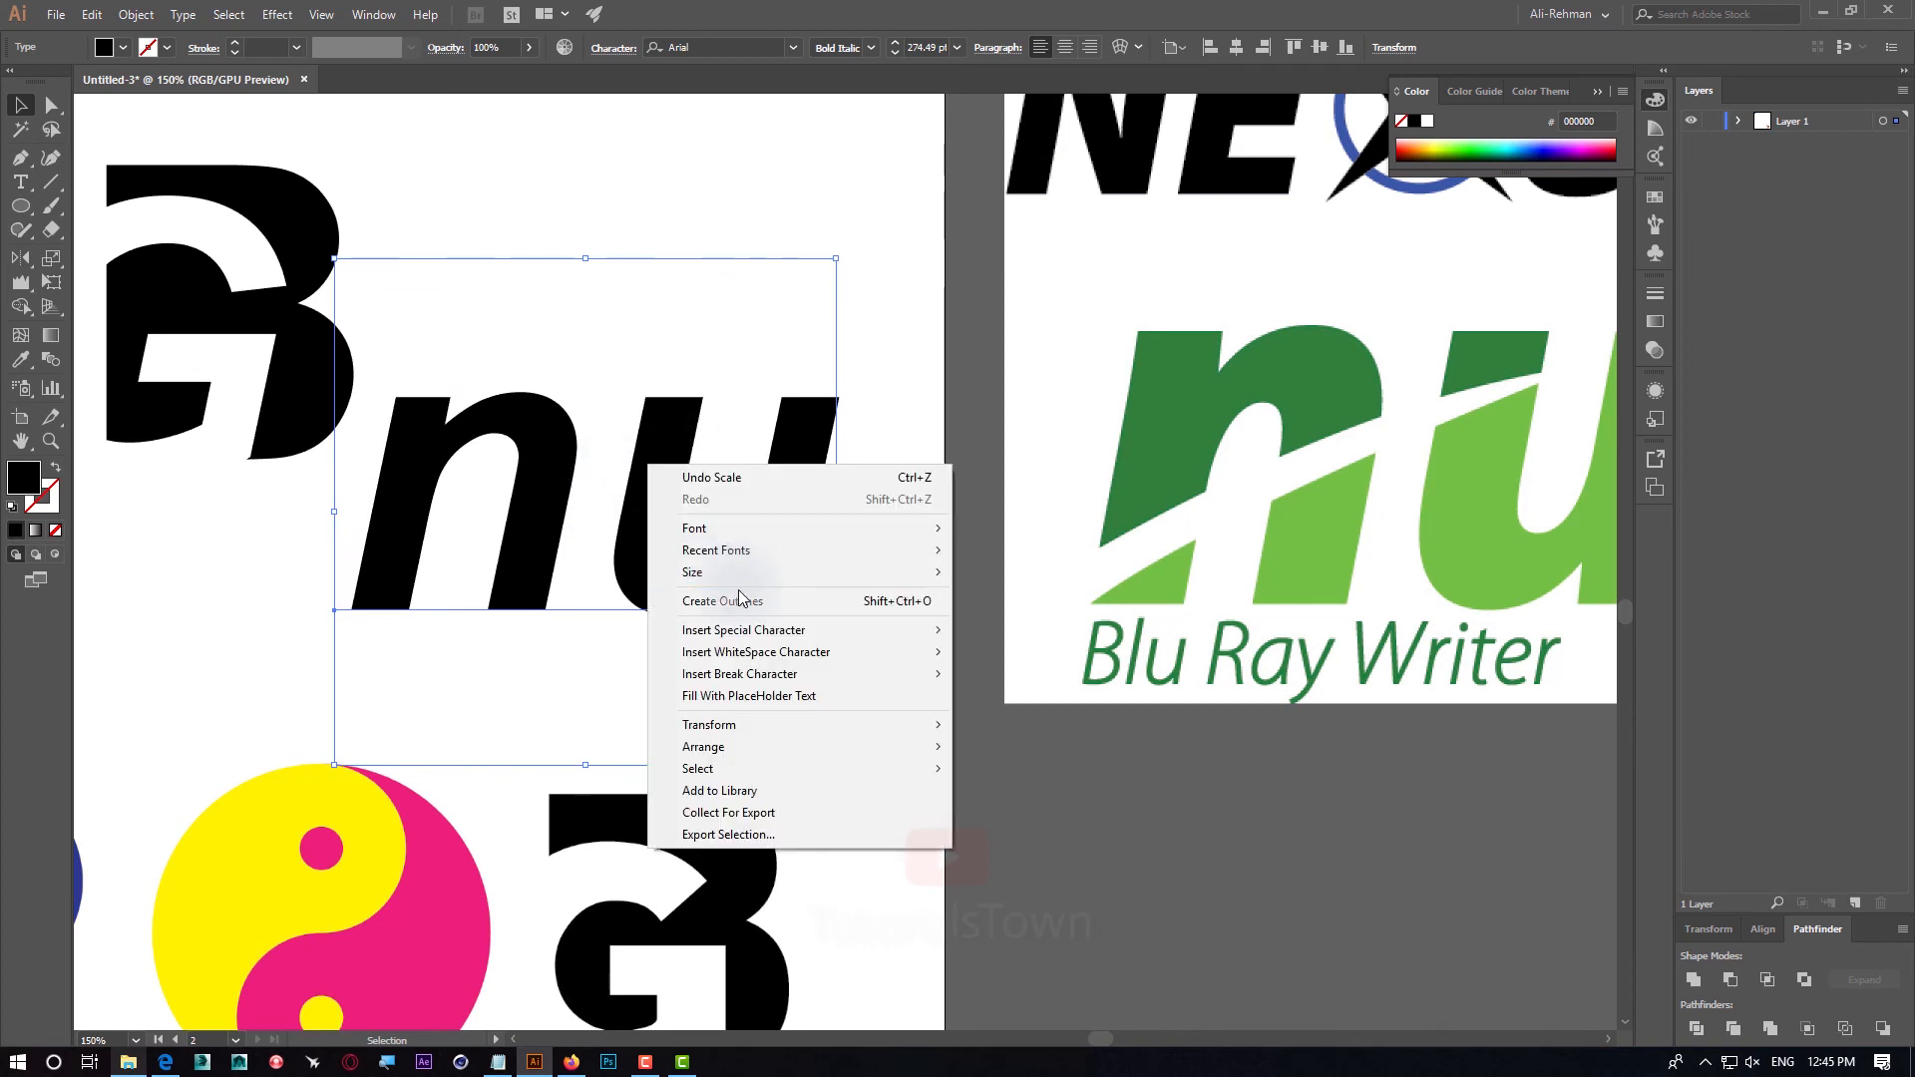
left_click(712, 604)
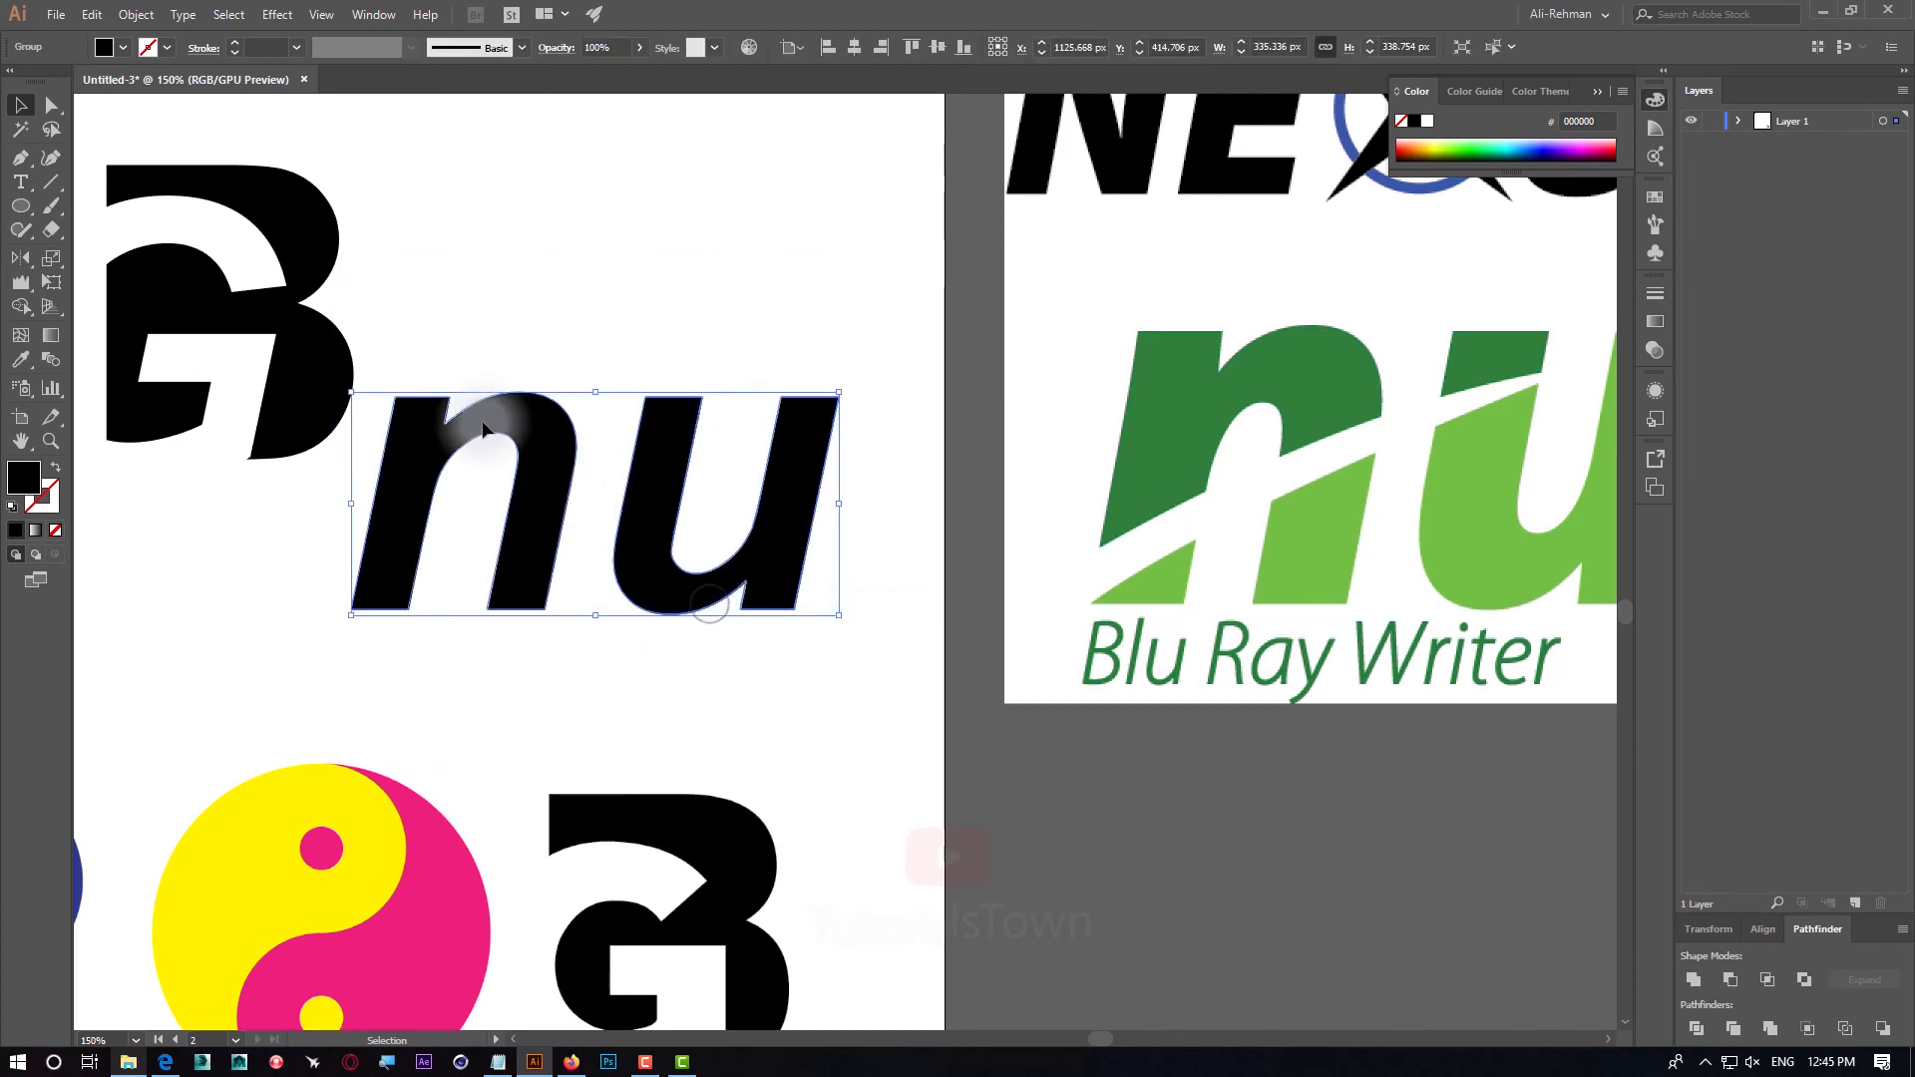
right_click(649, 536)
left_click(709, 678)
left_click(907, 666)
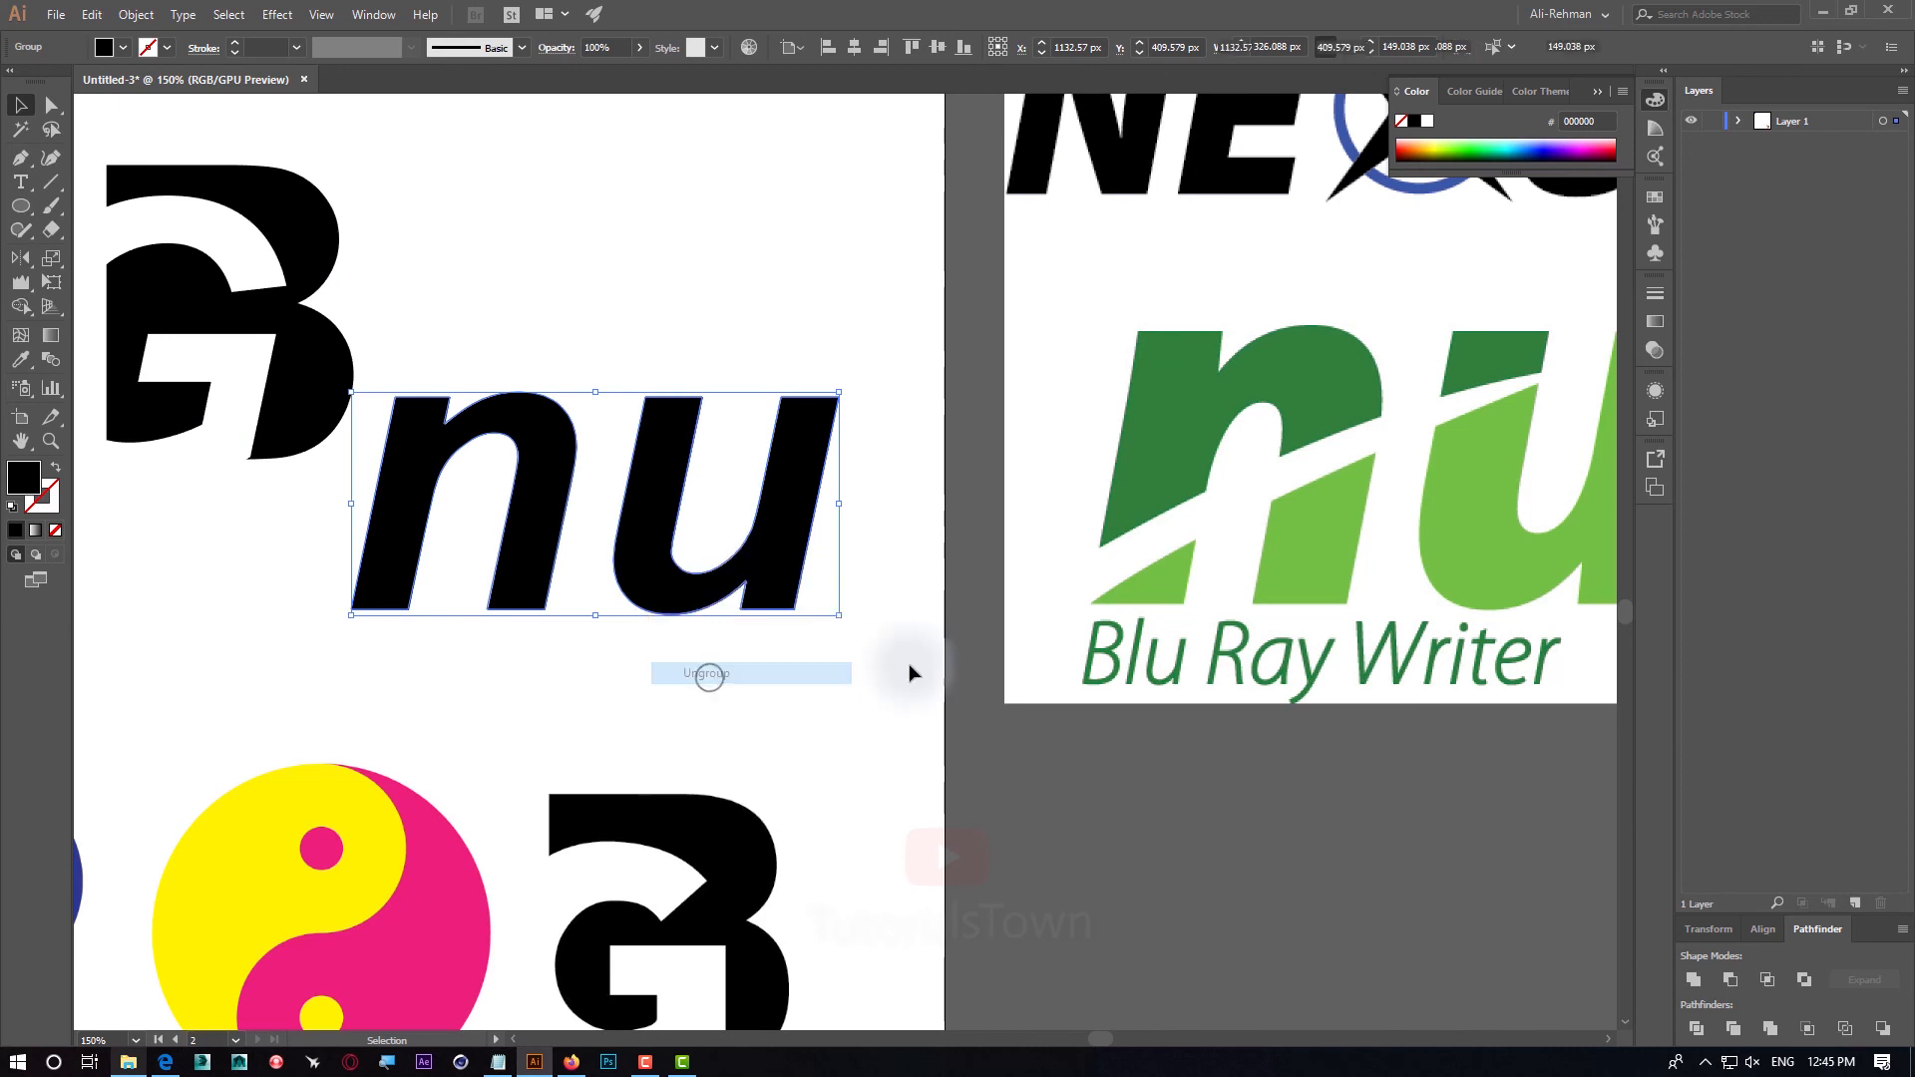
left_click_drag(724, 603, 598, 556)
left_click(883, 557)
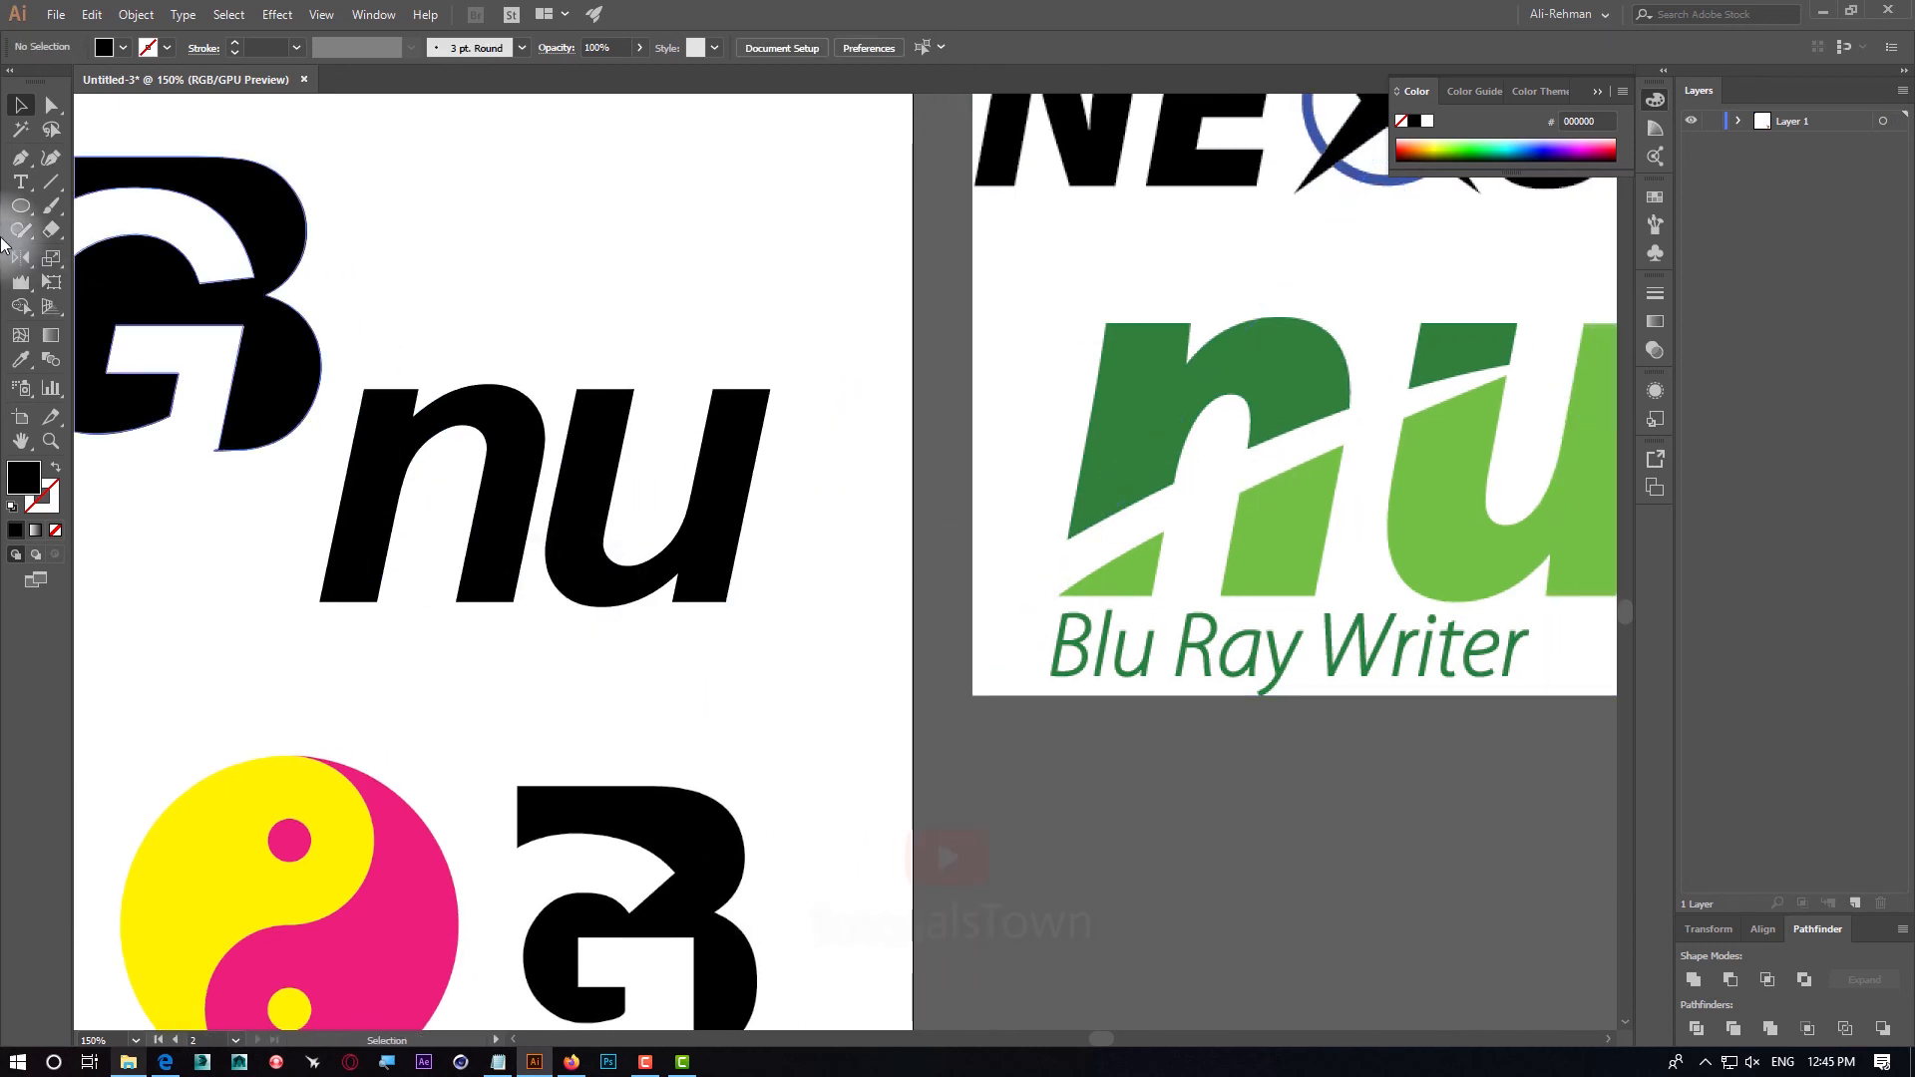
Draw a closed tapered swoosh with the Pen tool, curving up across the n and u, and fill it with yellow edd815
left_click(20, 157)
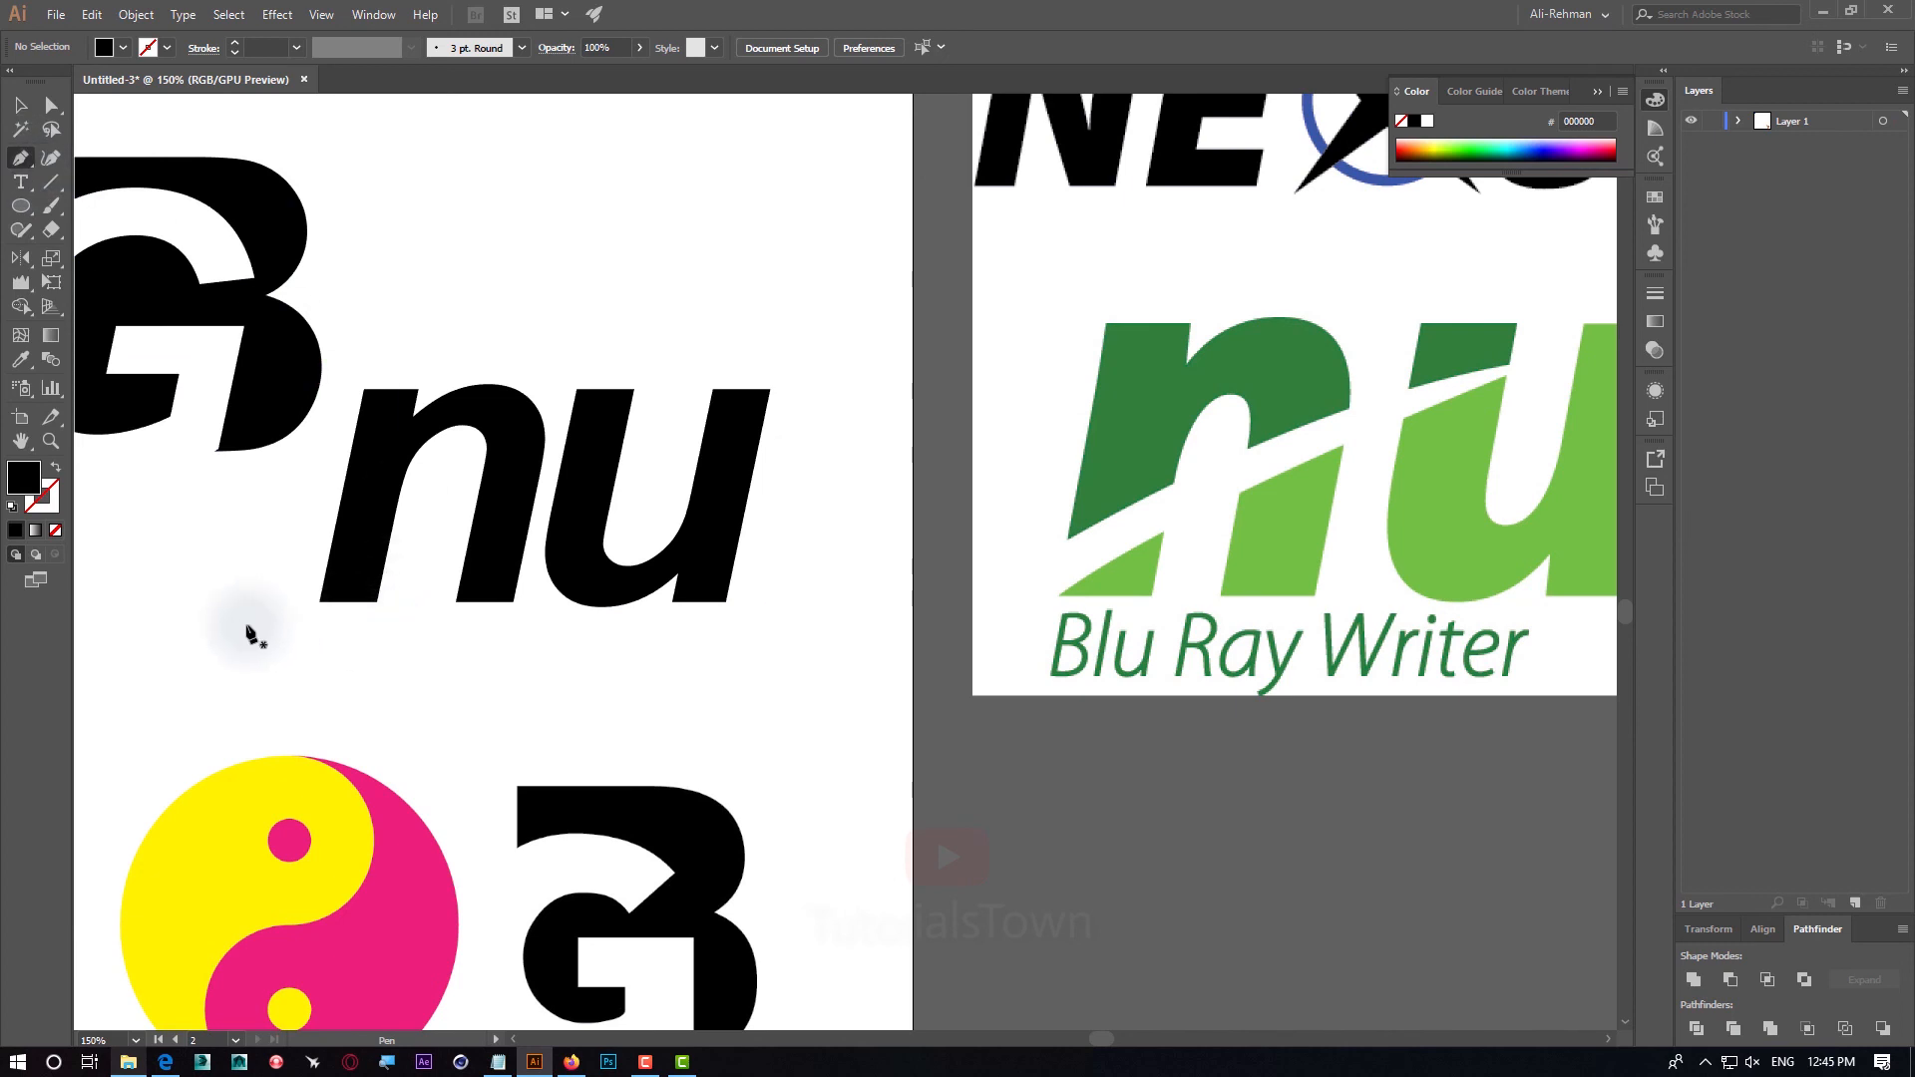
left_click(256, 634)
left_click_drag(318, 601, 842, 423)
left_click(668, 433)
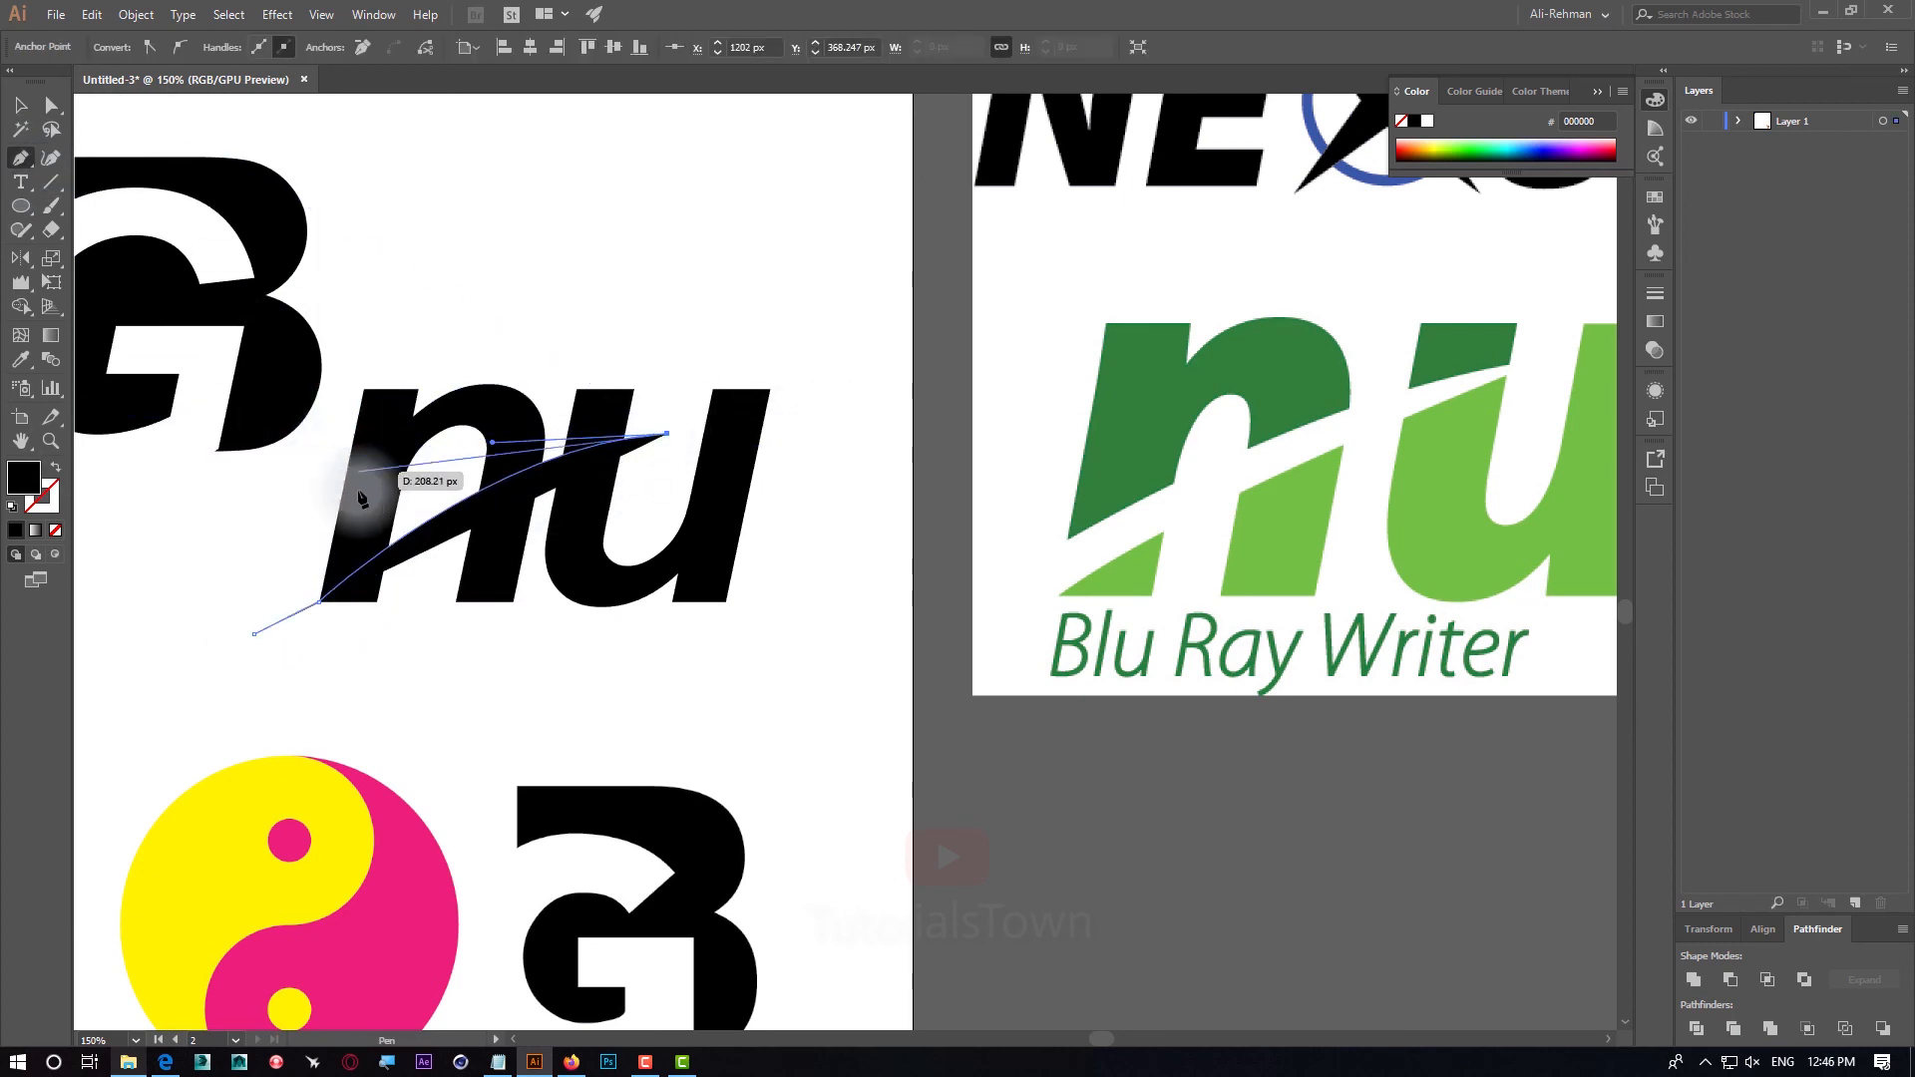
left_click_drag(311, 559, 105, 715)
left_click(343, 560)
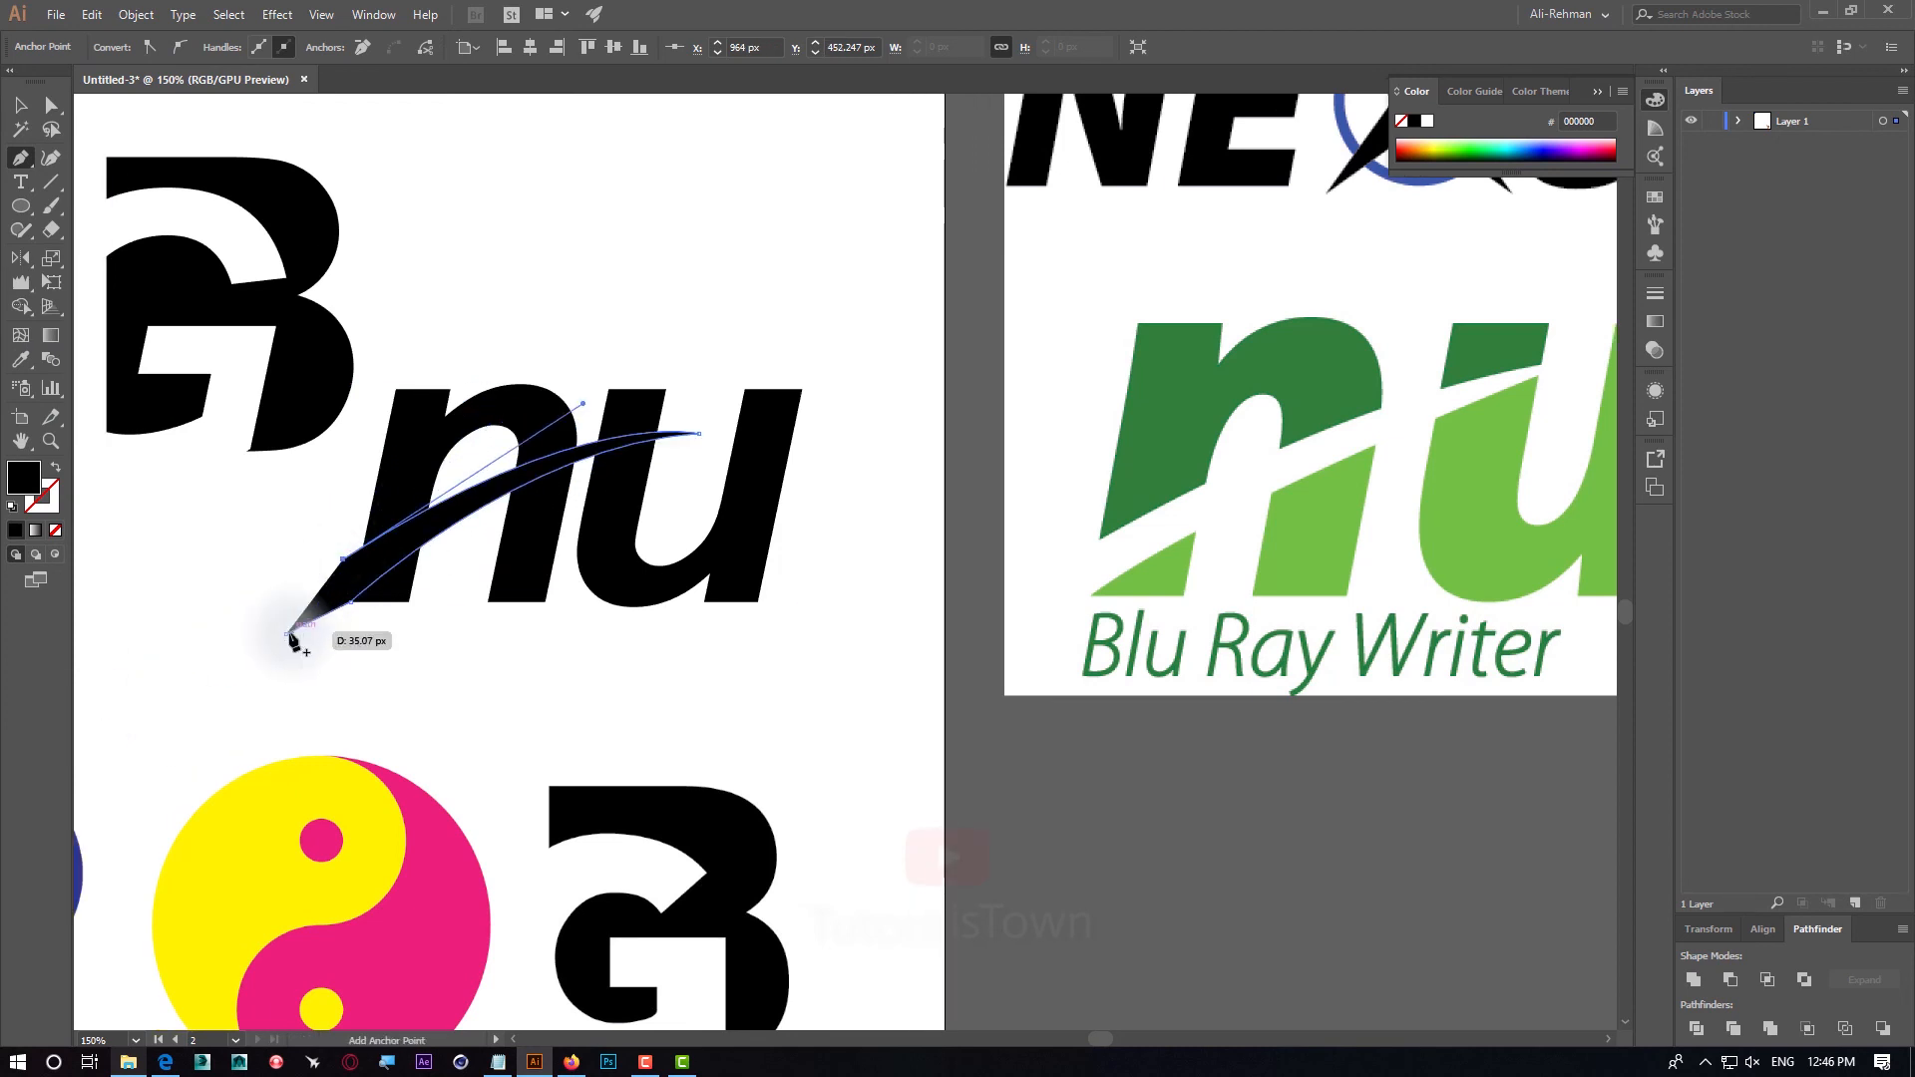
left_click(288, 633)
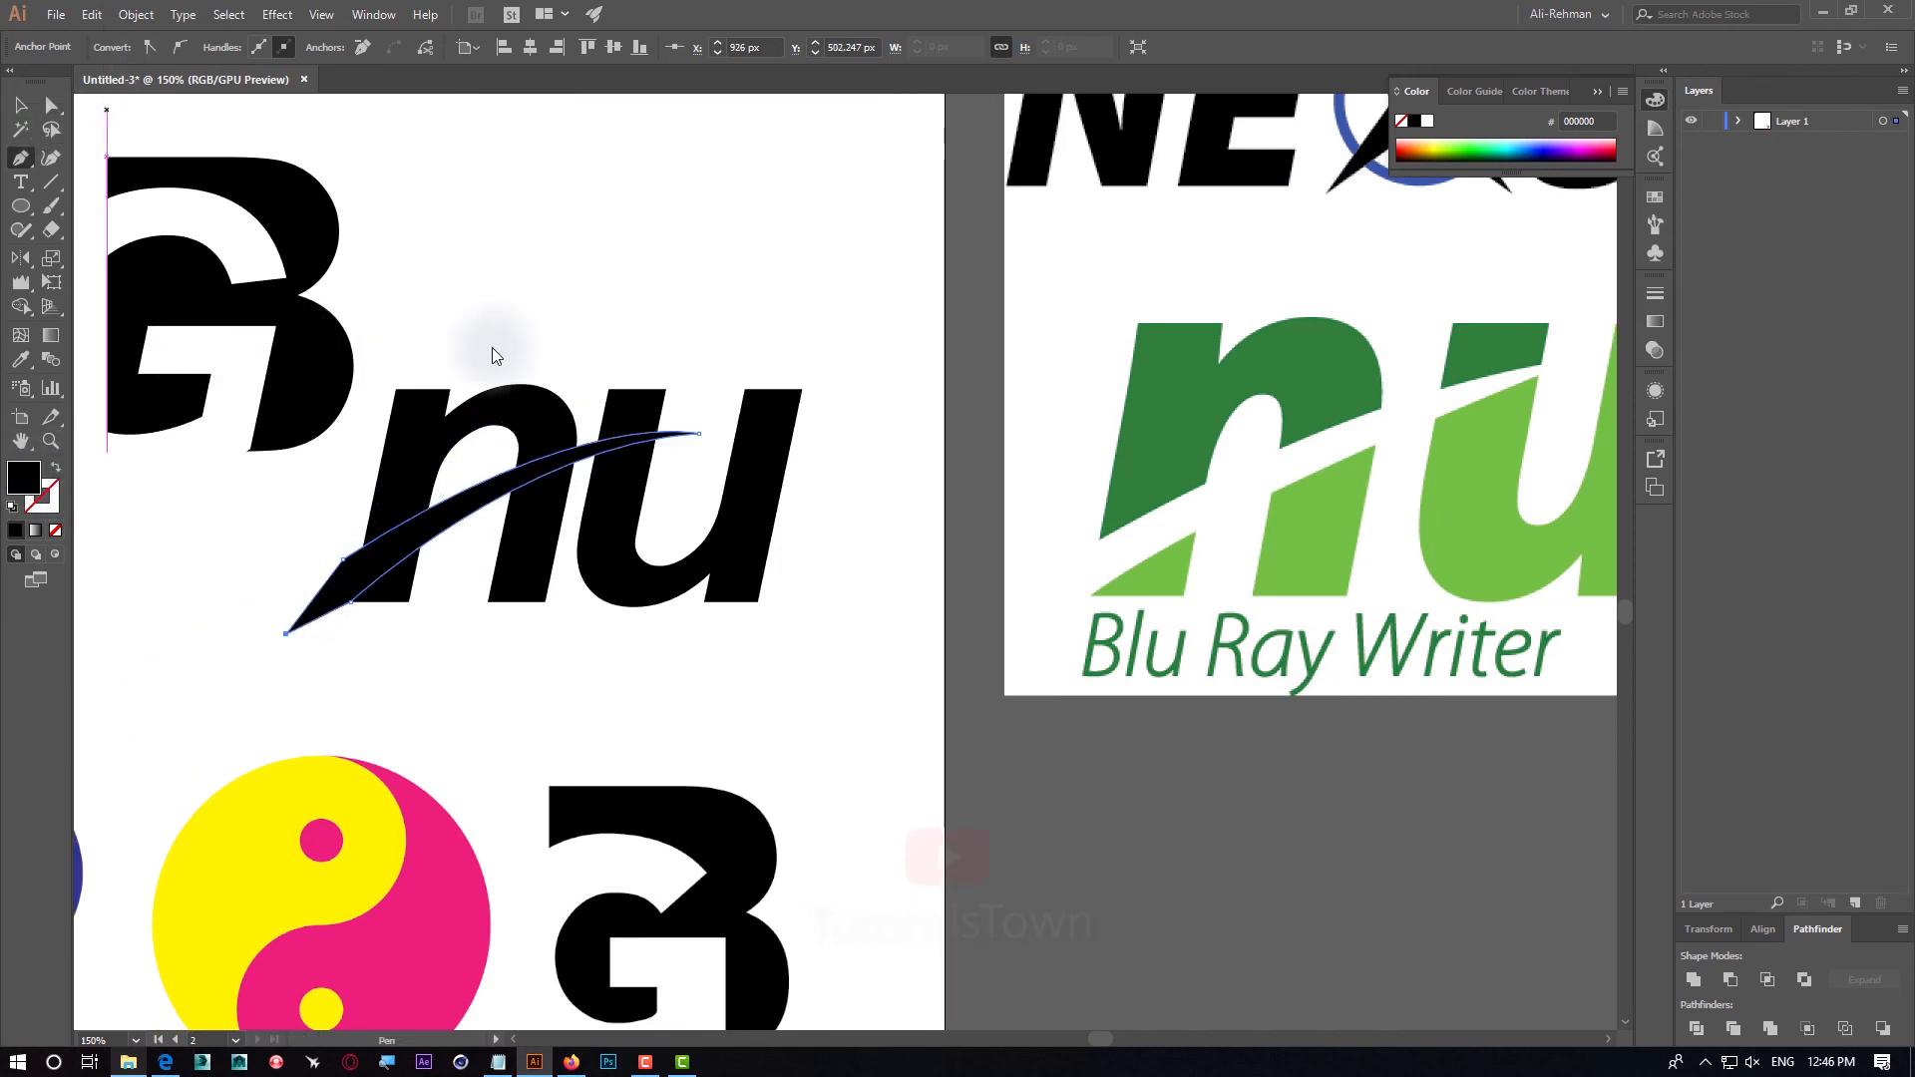
double_click(23, 478)
left_click(590, 205)
left_click(833, 198)
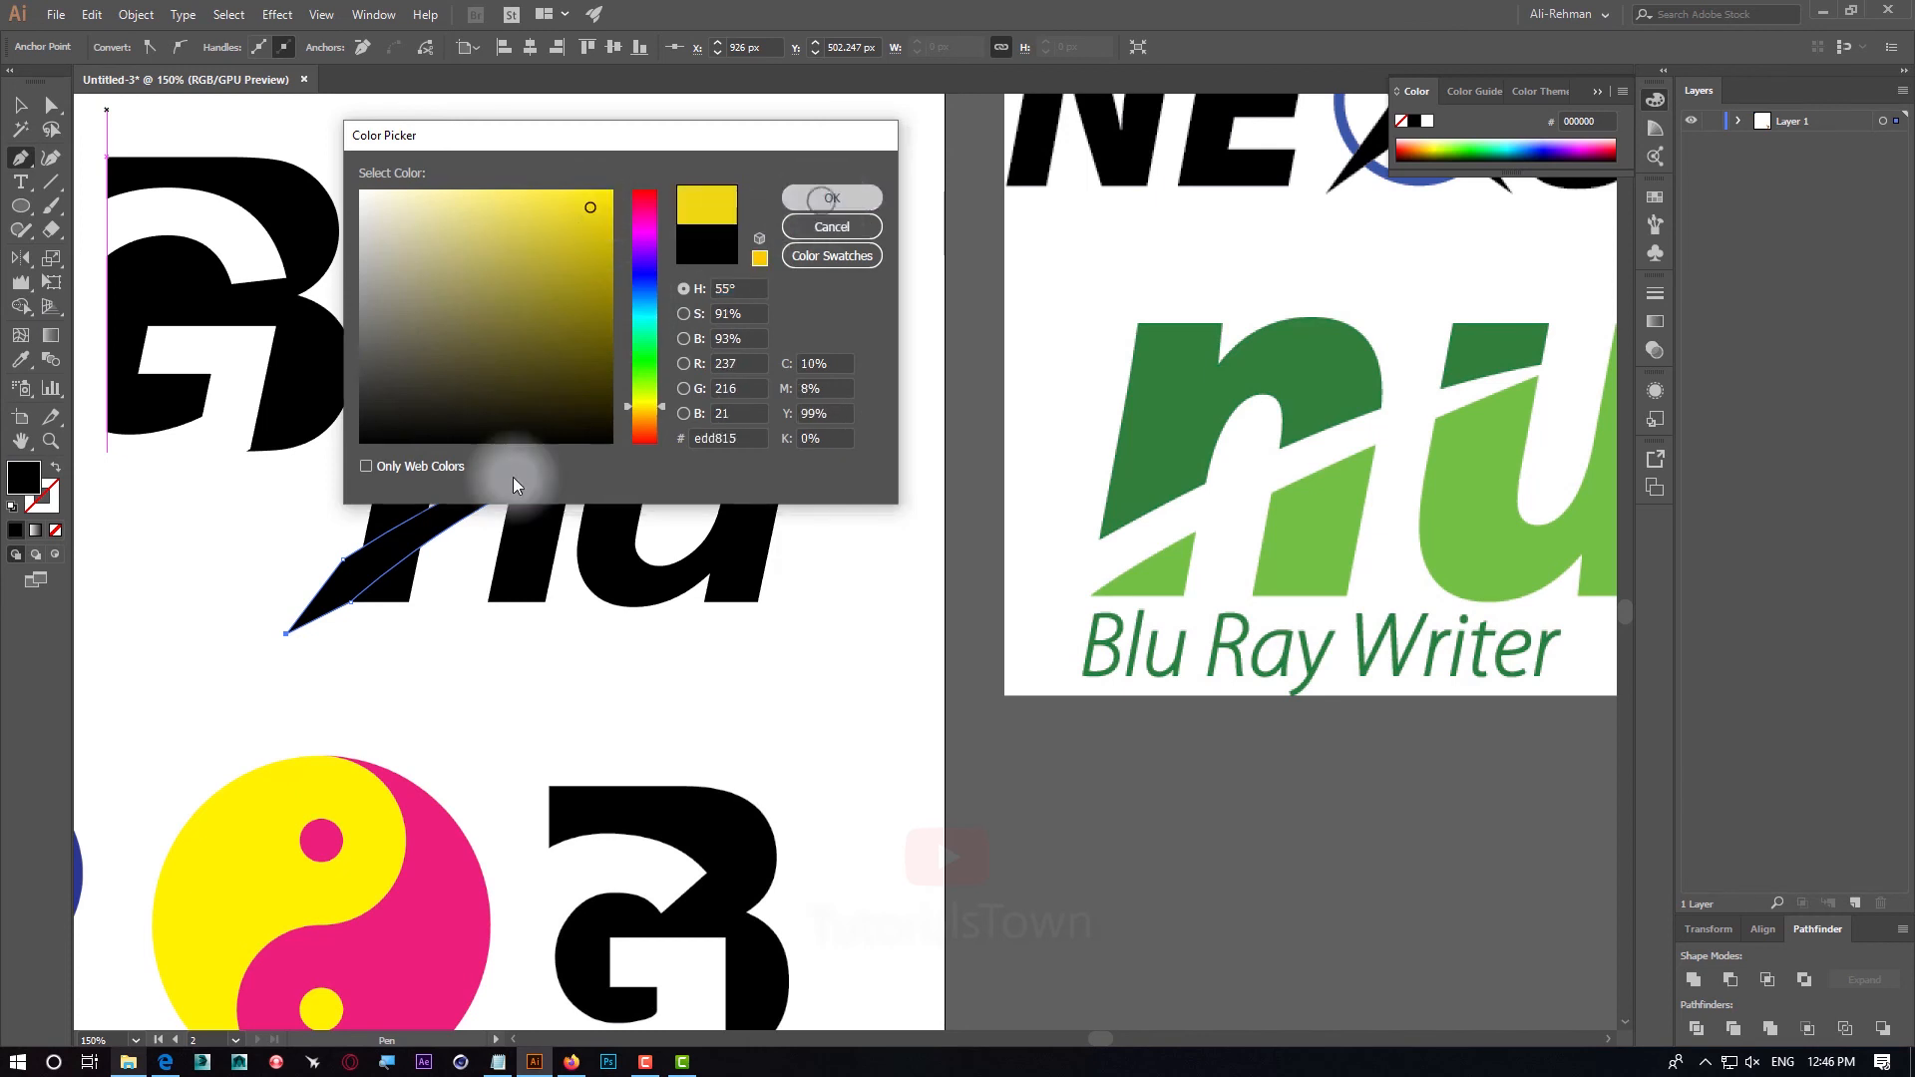
Select the swoosh with both letters and subtract all swoosh areas from the n and u with the Shape Builder tool
left_click(20, 106)
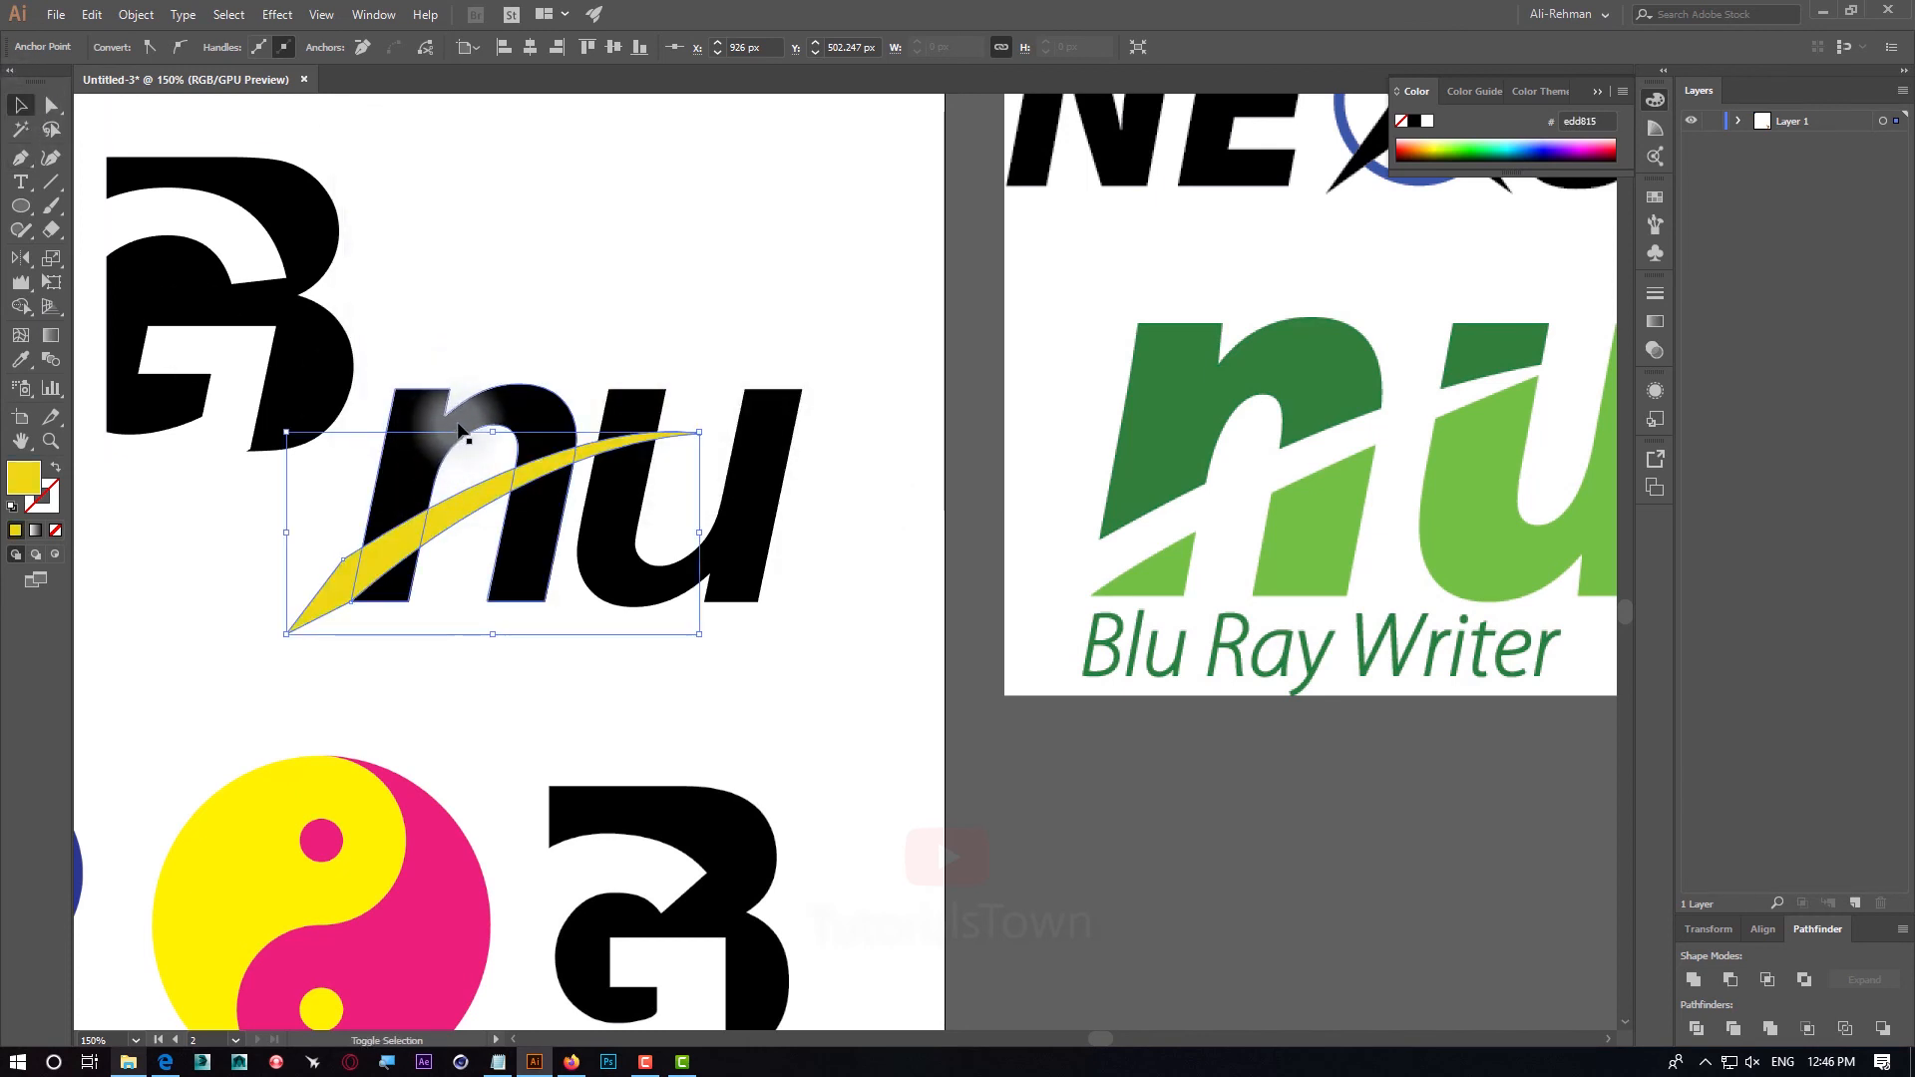
left_click(581, 408, "shift")
left_click(616, 404, "shift")
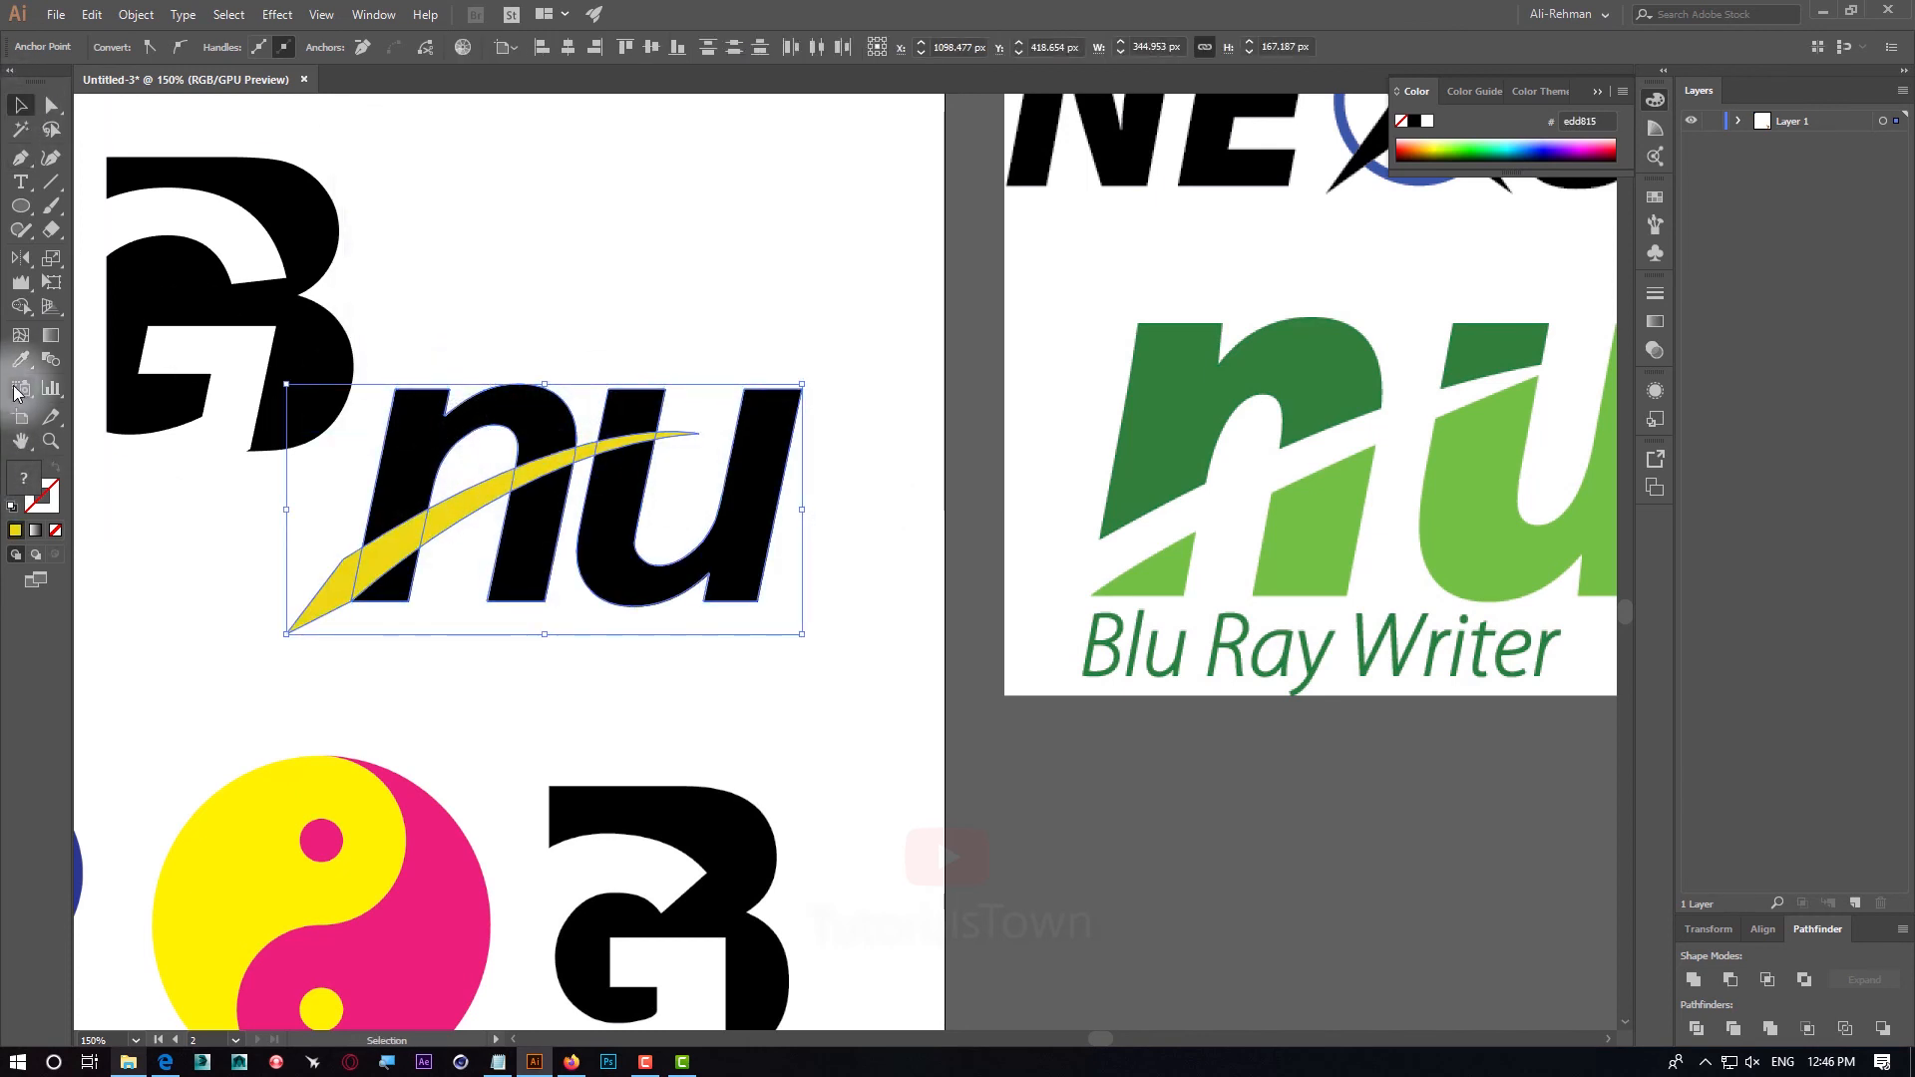
left_click(22, 308)
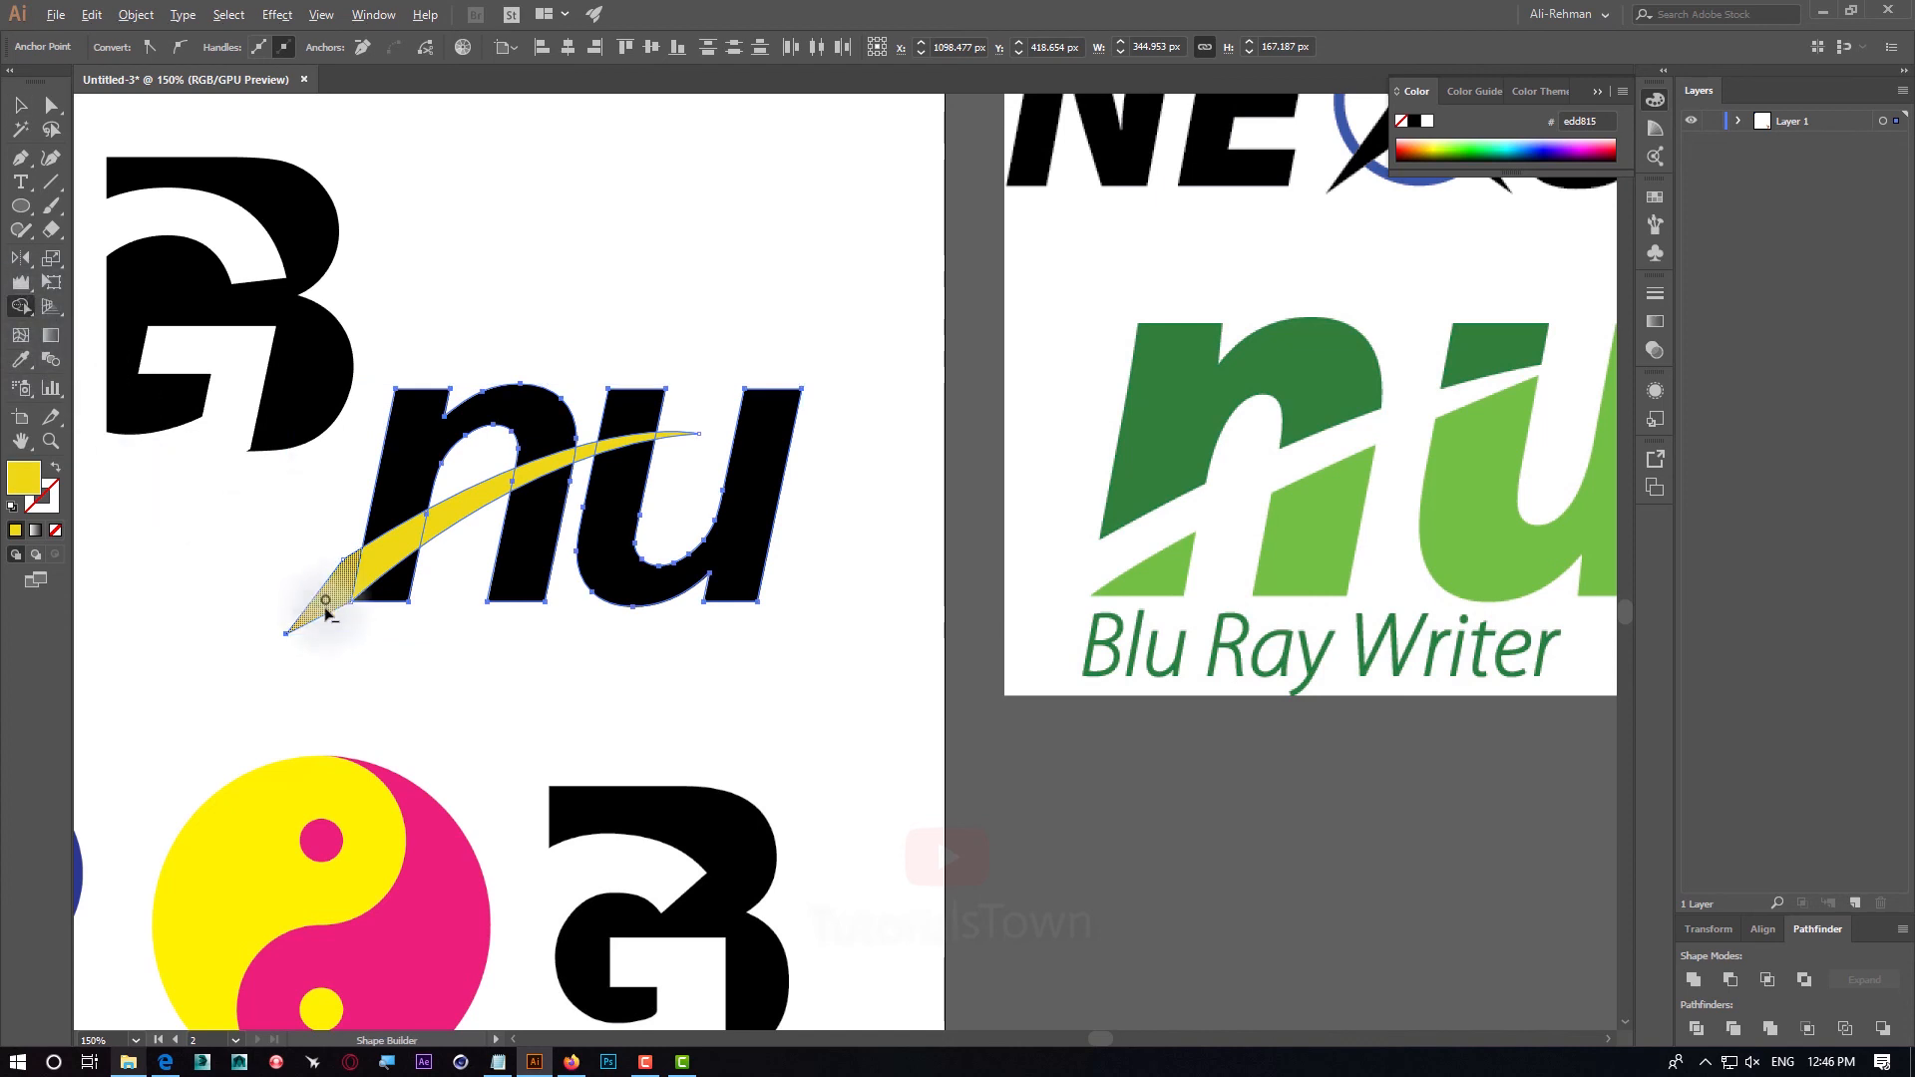
left_click(325, 604, "alt")
left_click(358, 573, "alt")
left_click(445, 518, "alt")
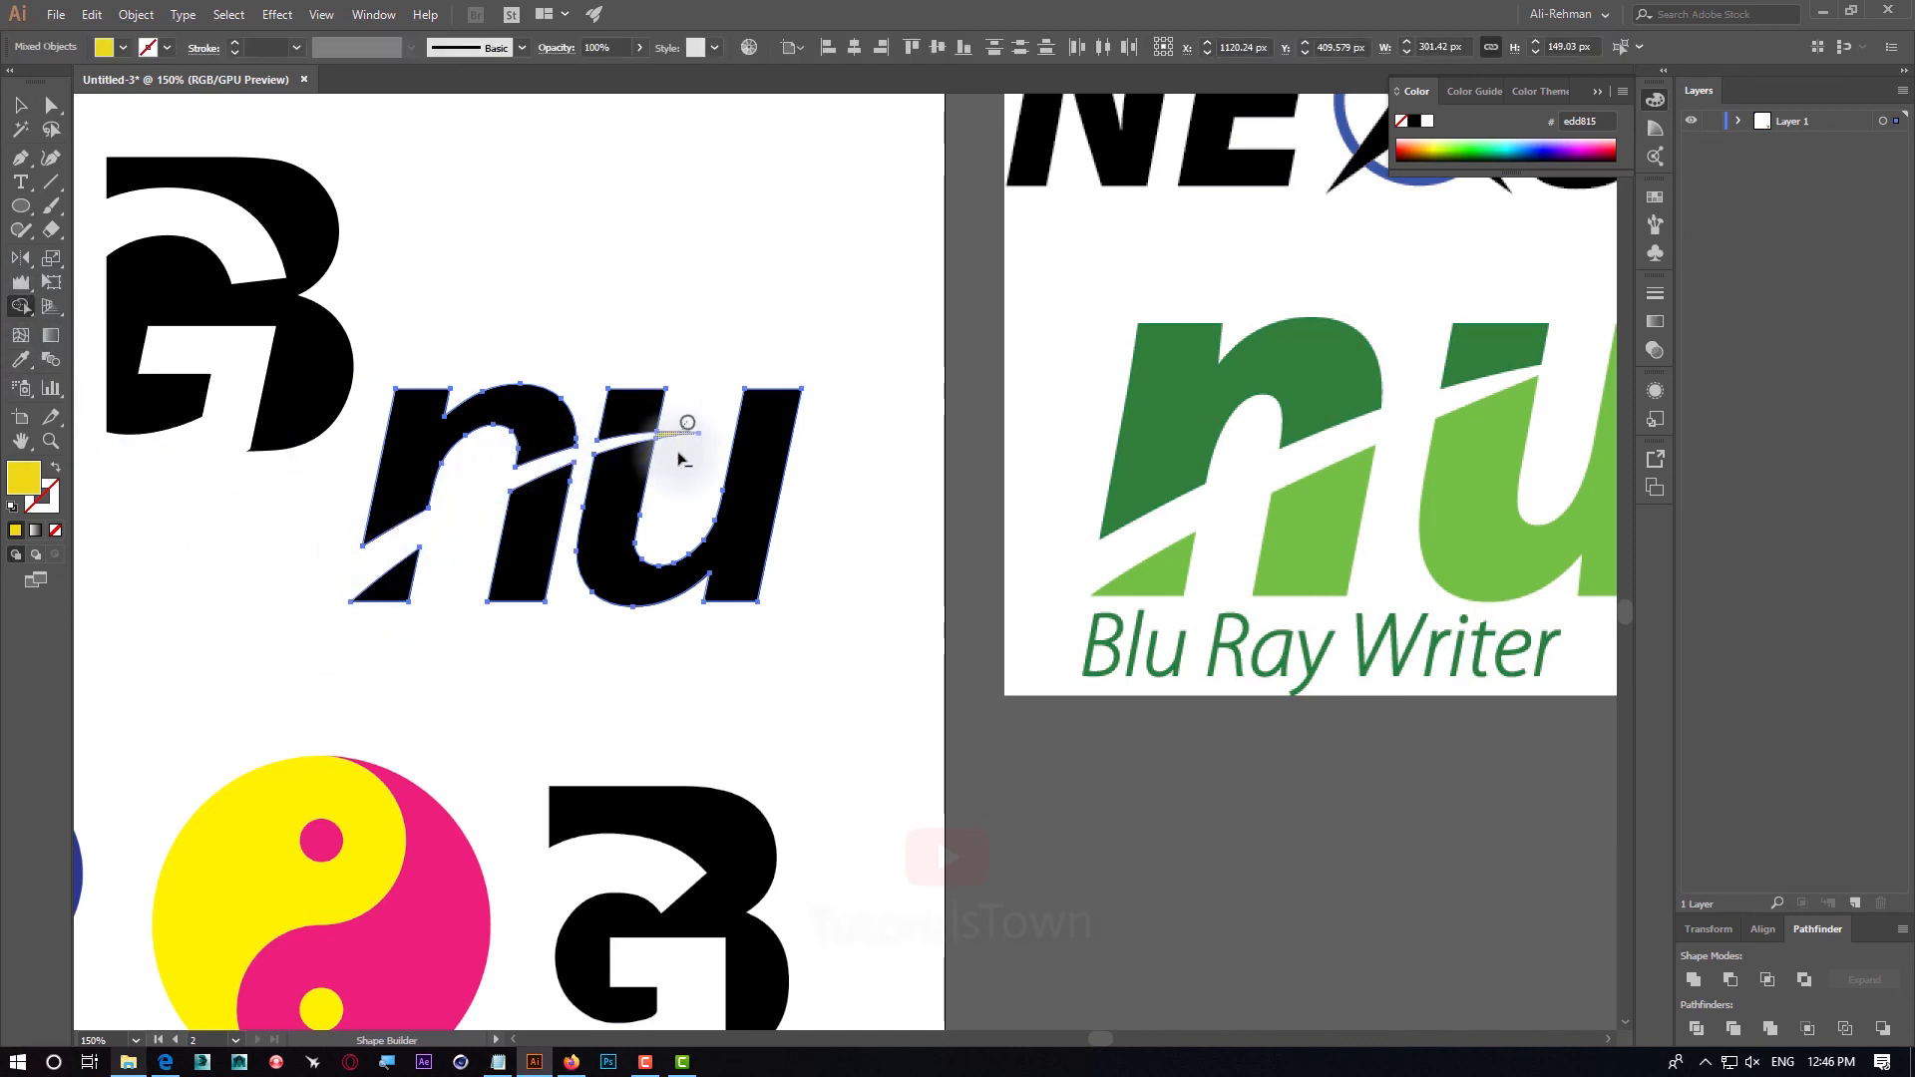
left_click(678, 457, "alt")
Release the compound paths of the cut u and n so their upper and lower pieces become separate
key("v")
left_click(646, 511)
right_click(641, 512)
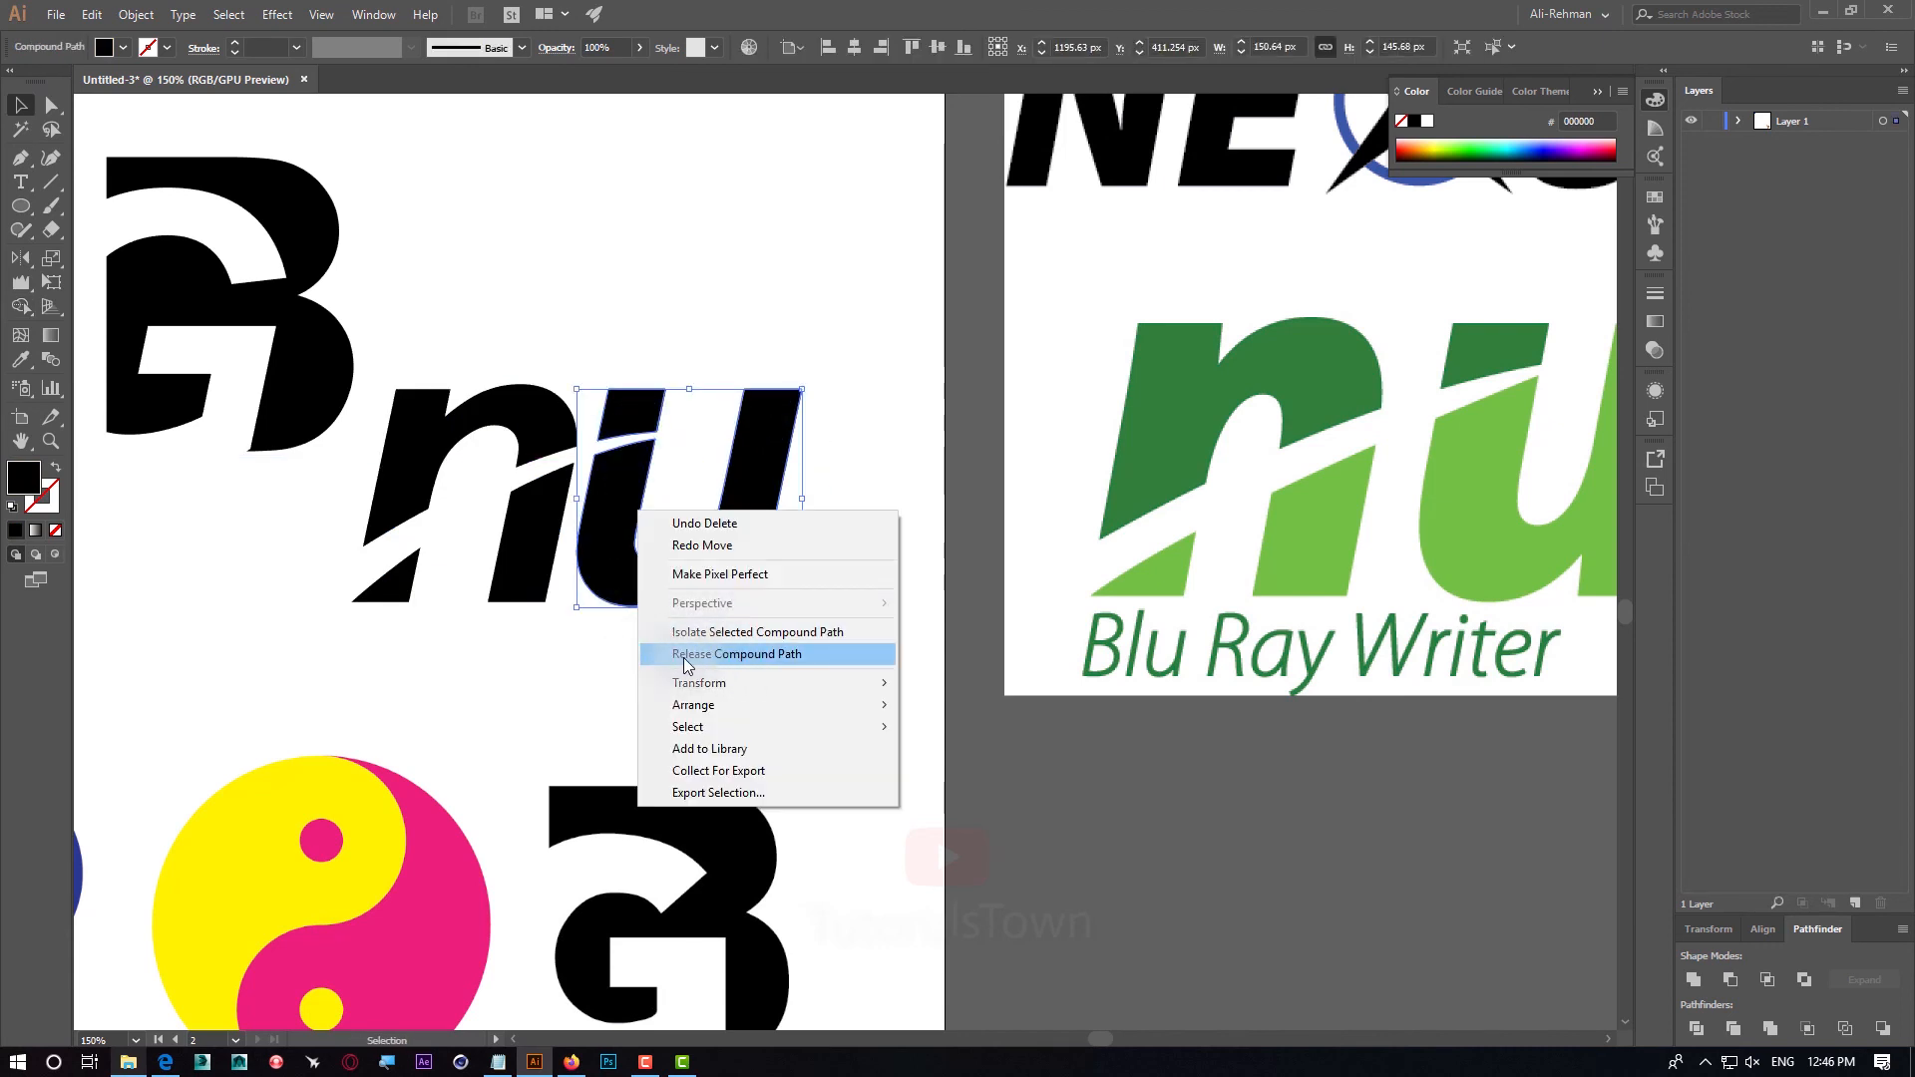
left_click(736, 654)
left_click(864, 592)
left_click(540, 566)
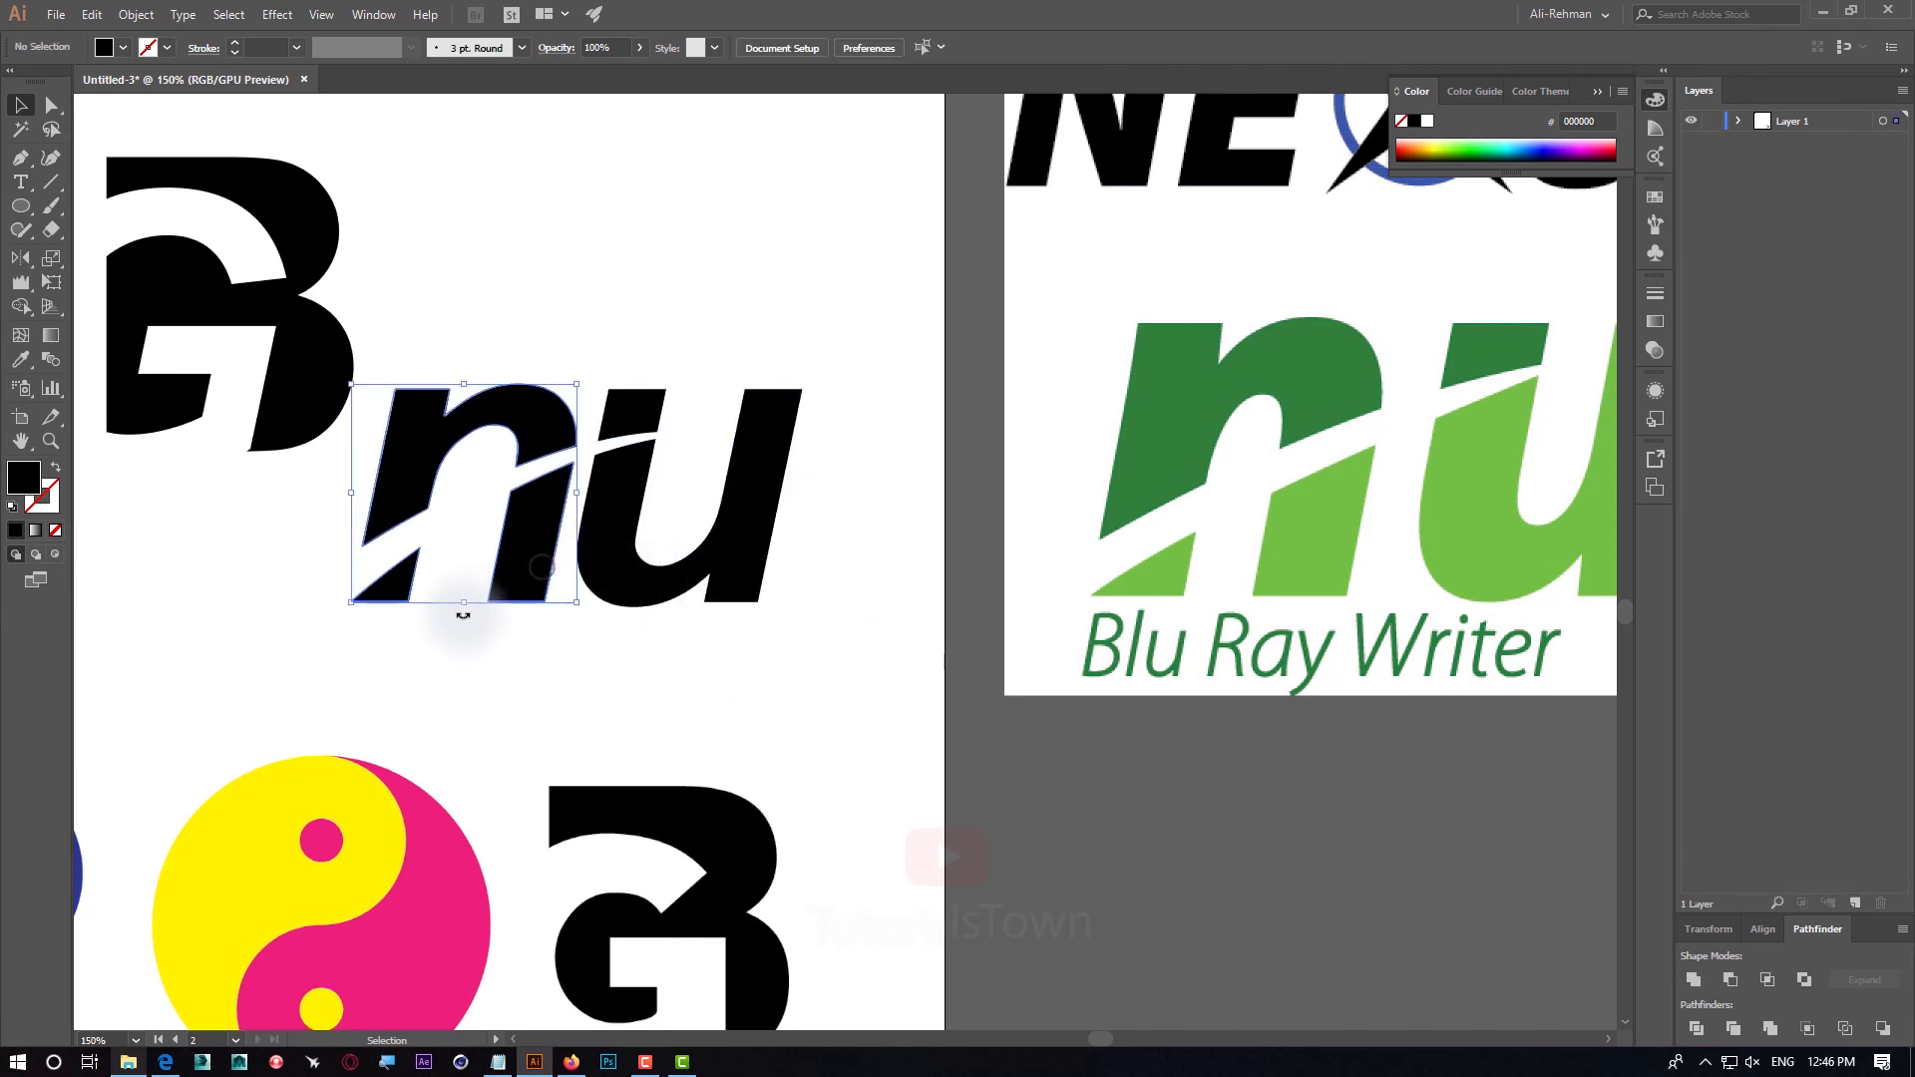
right_click(494, 563)
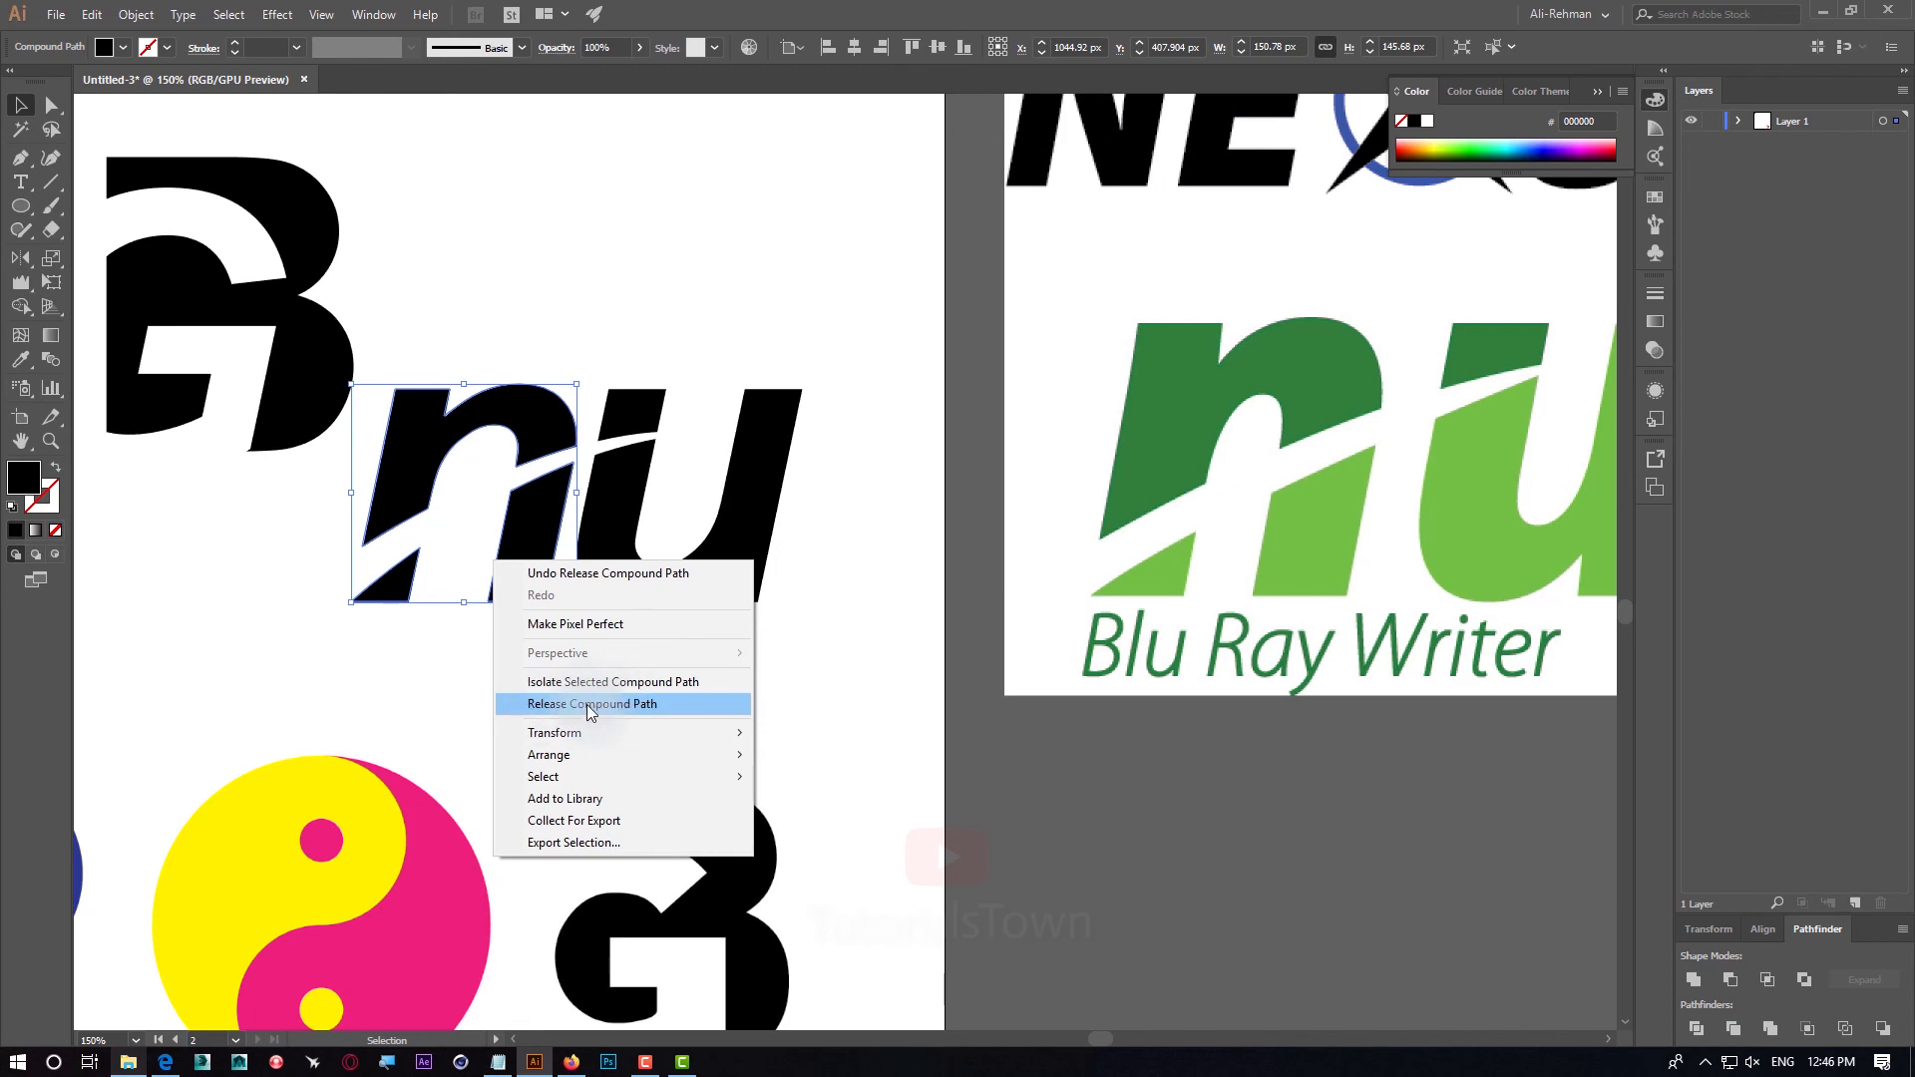
left_click(619, 704)
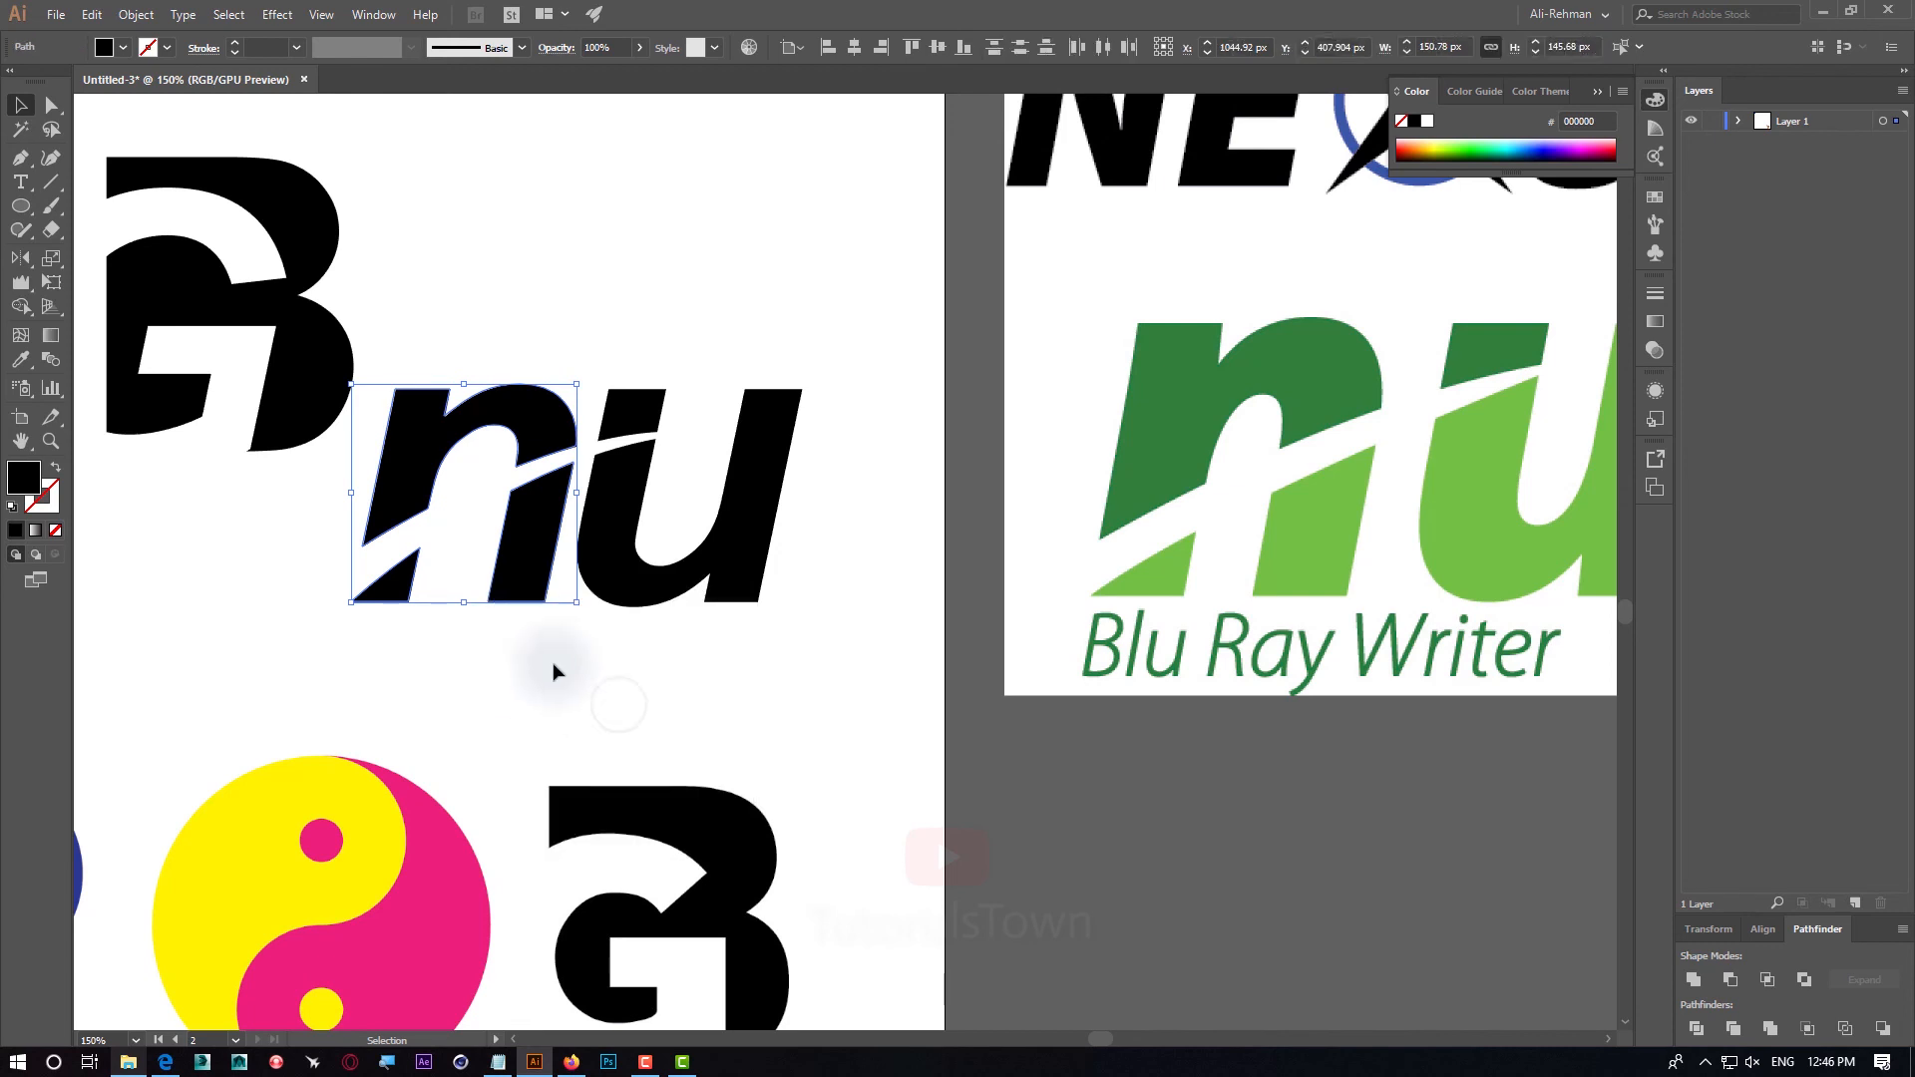
left_click(567, 684)
Group the lower pieces of the n with the lower piece of the u
left_click(392, 597)
left_click(543, 554, "shift")
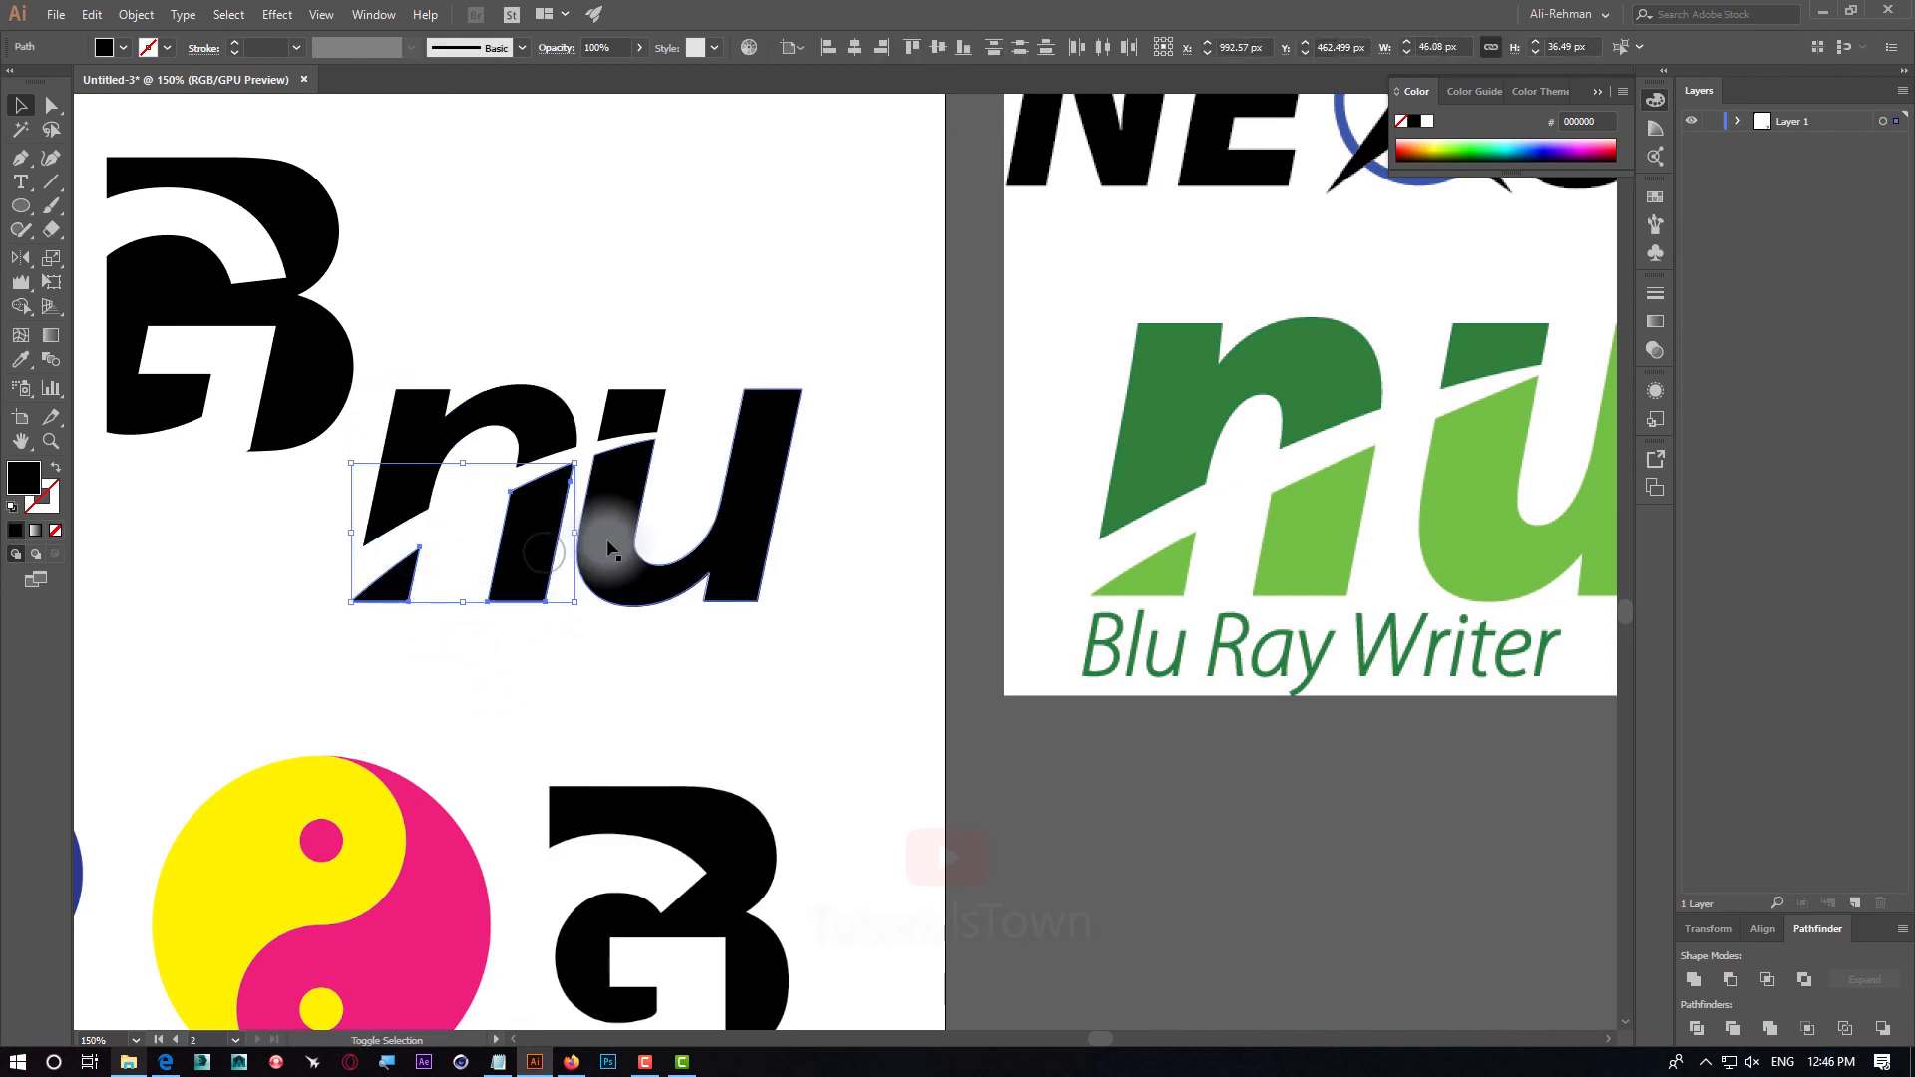
left_click_drag(617, 552, 780, 633)
key("ctrl+z")
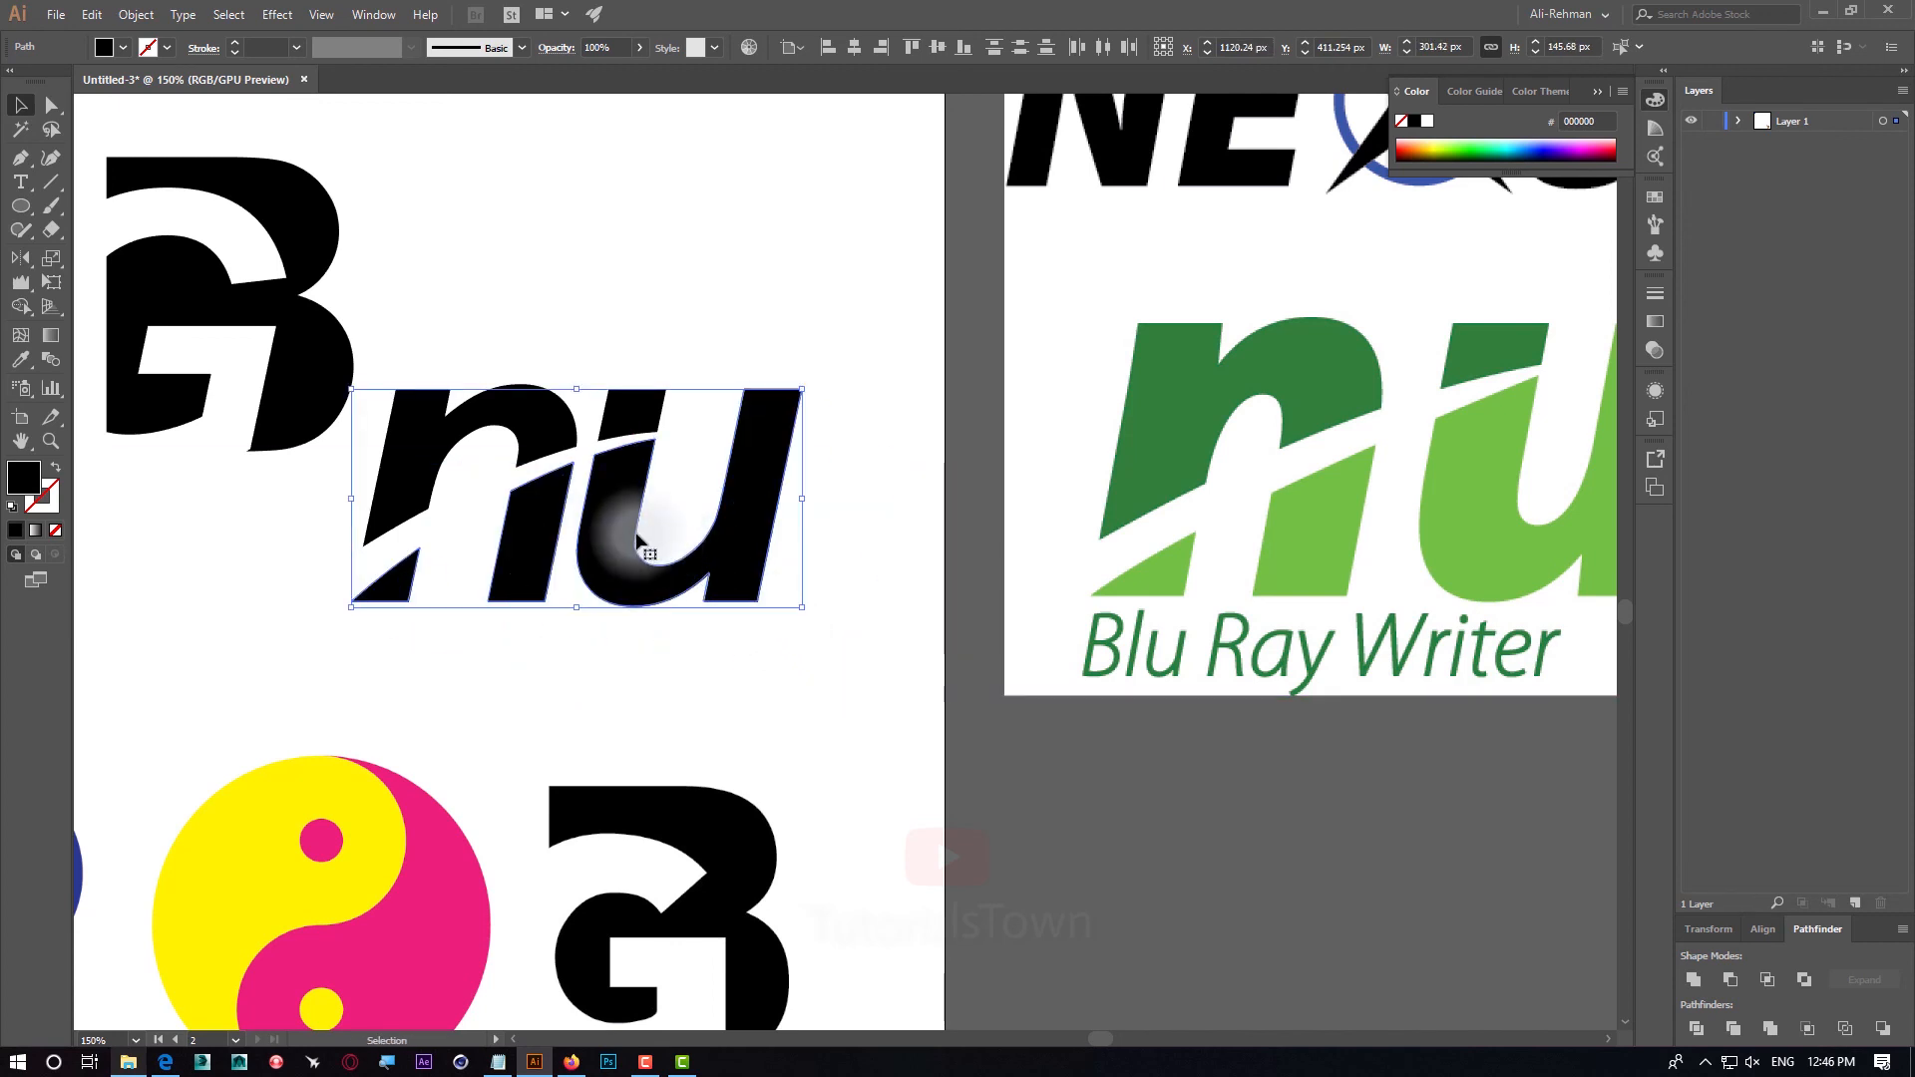
right_click(635, 534)
left_click(718, 656)
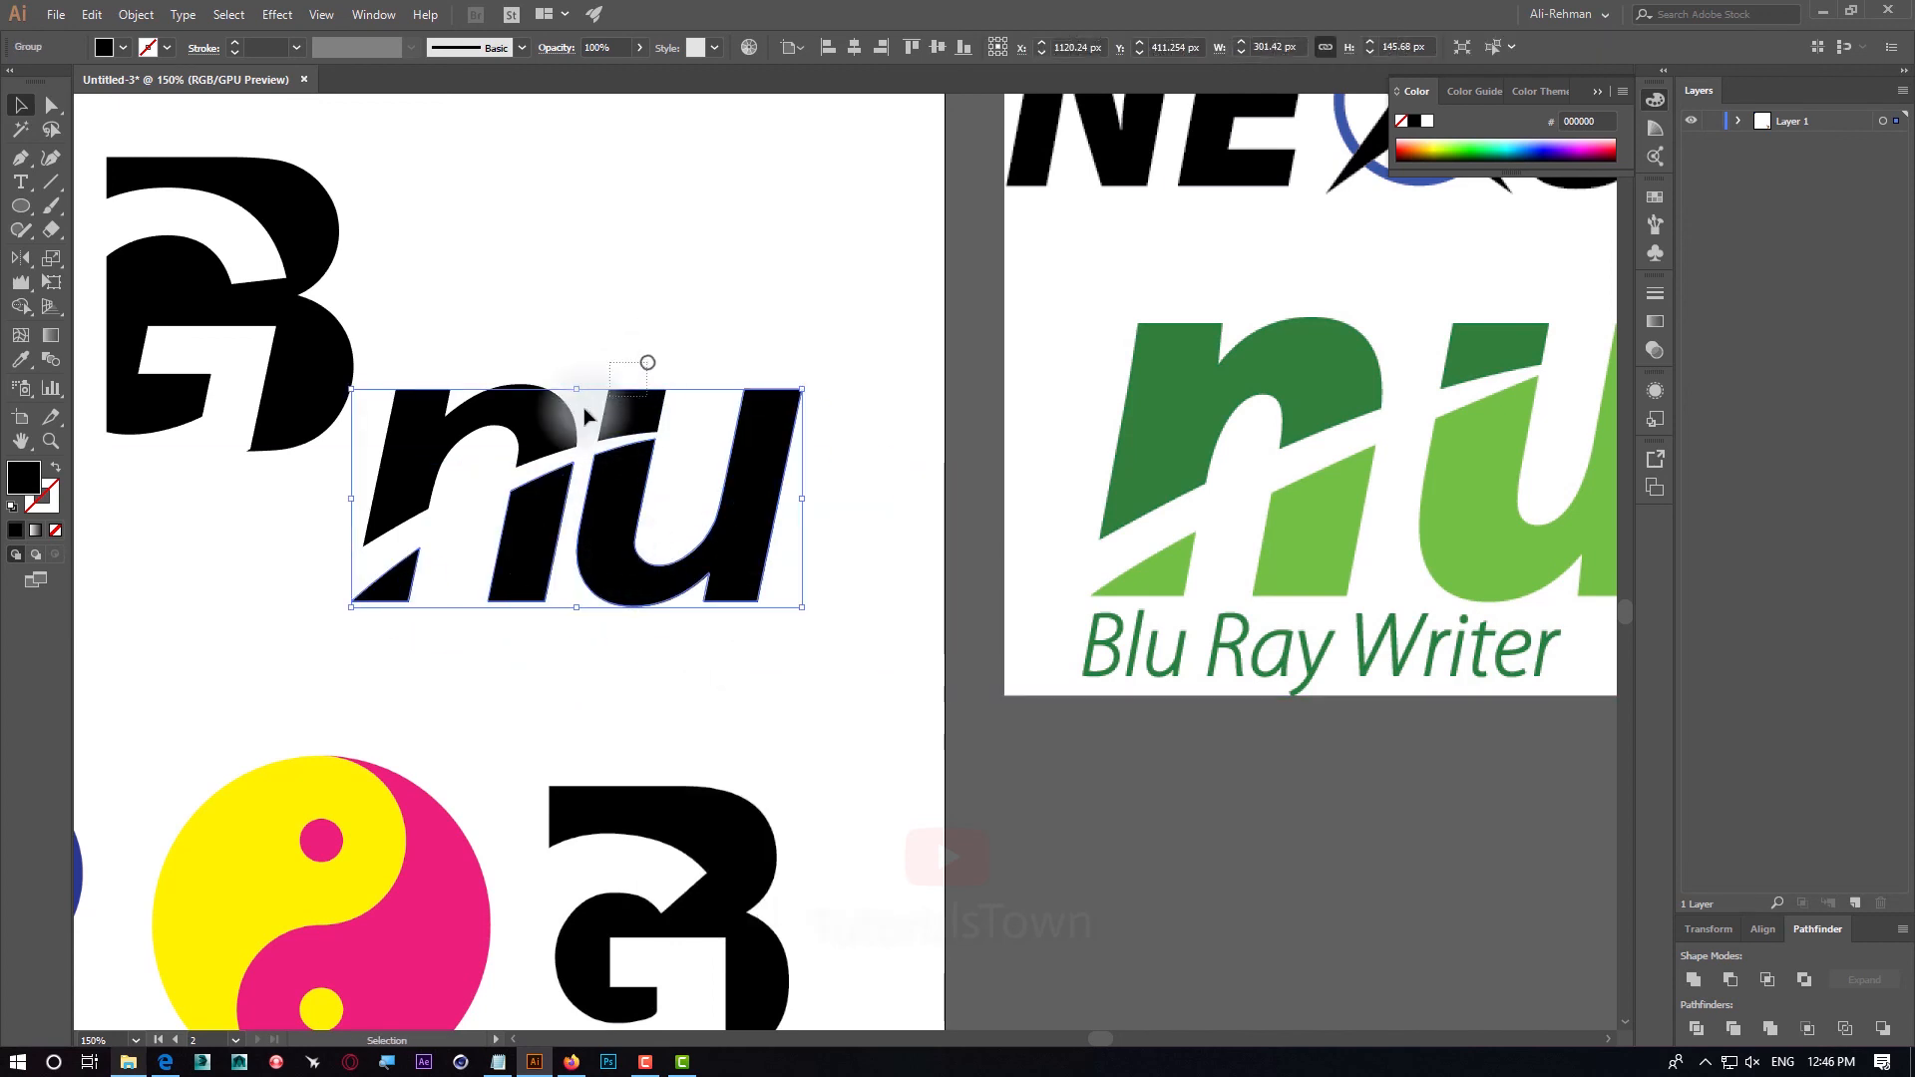
Group the upper pieces of the n and u
left_click_drag(645, 363, 522, 431)
right_click(521, 429)
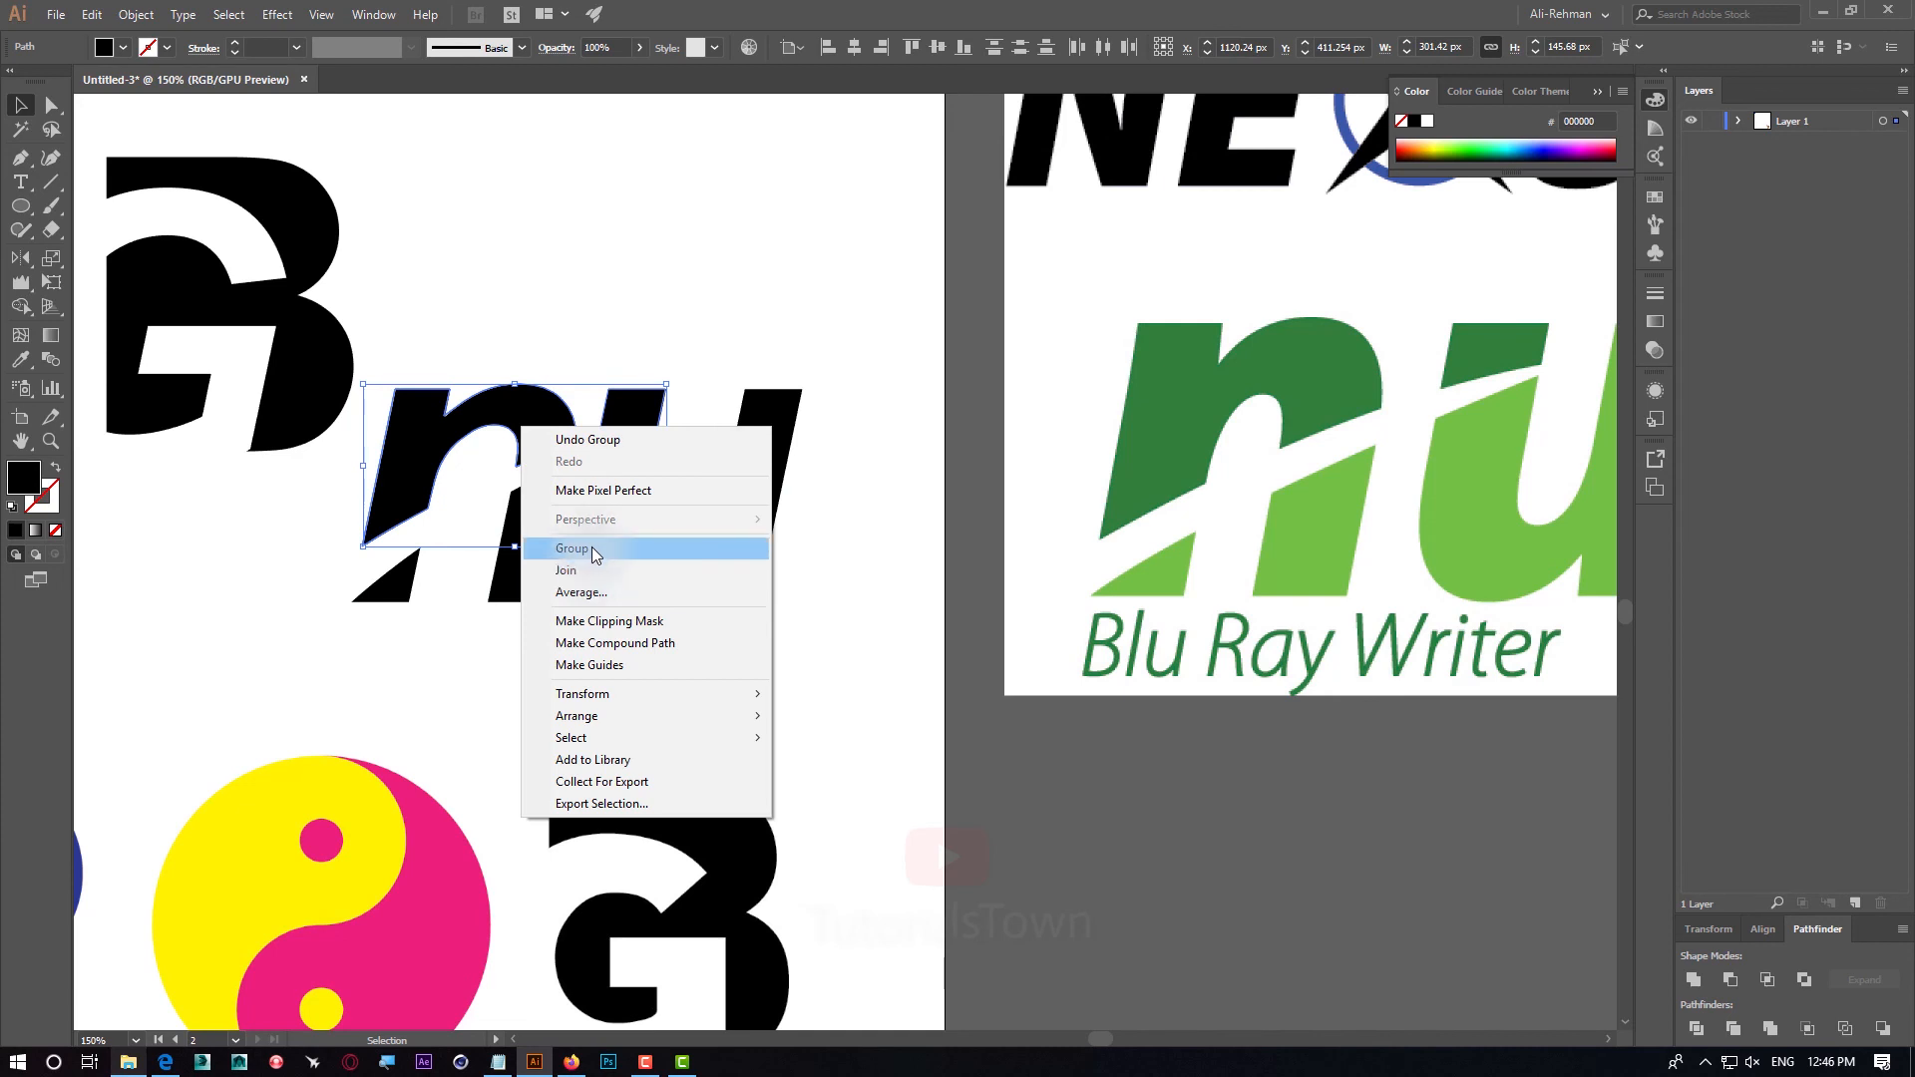
left_click(591, 546)
left_click(798, 576)
Colour the lower group light green 73bf43 and the upper group dark green 30803d, sampled from the reference nu logo
left_click(614, 518)
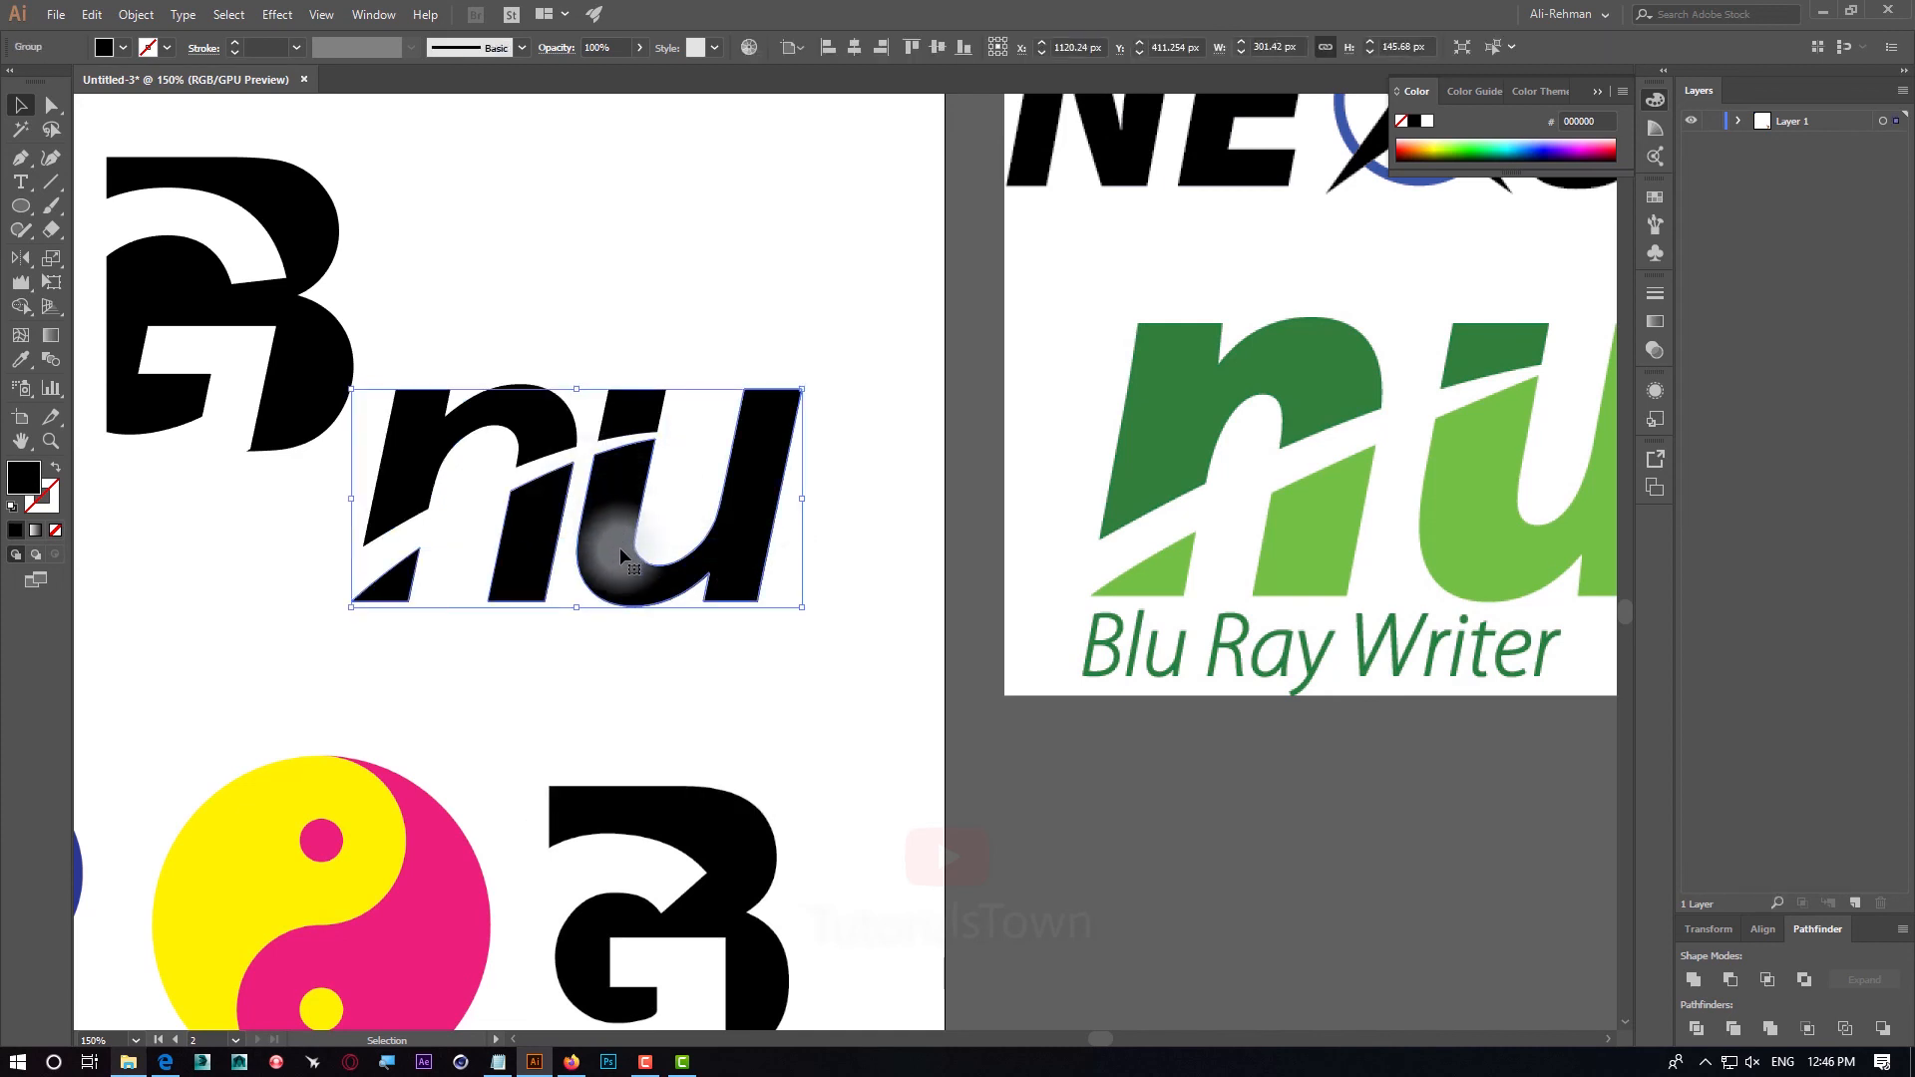
key("i")
left_click(1286, 502)
left_click(664, 394, "ctrl")
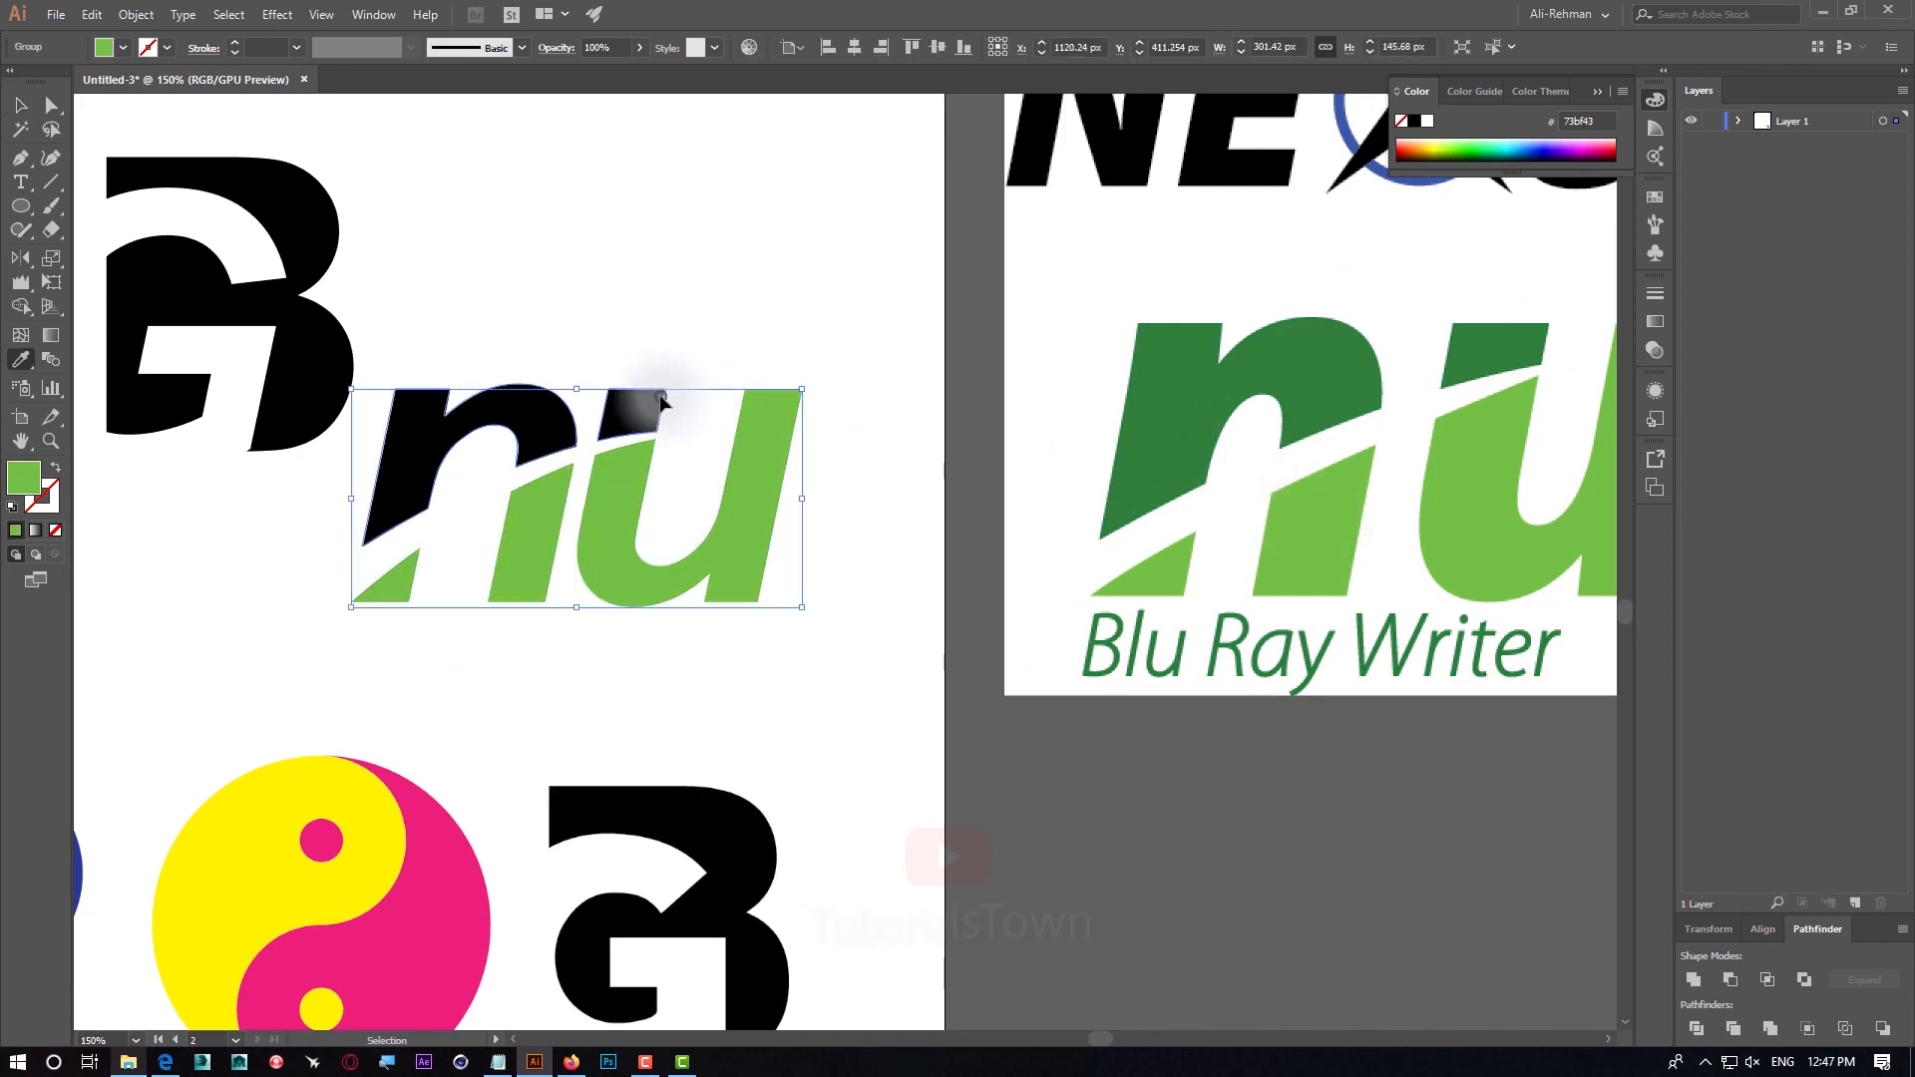
left_click(1186, 373)
Group all green pieces of the nu logo together
left_click_drag(878, 379, 350, 604)
right_click(581, 541)
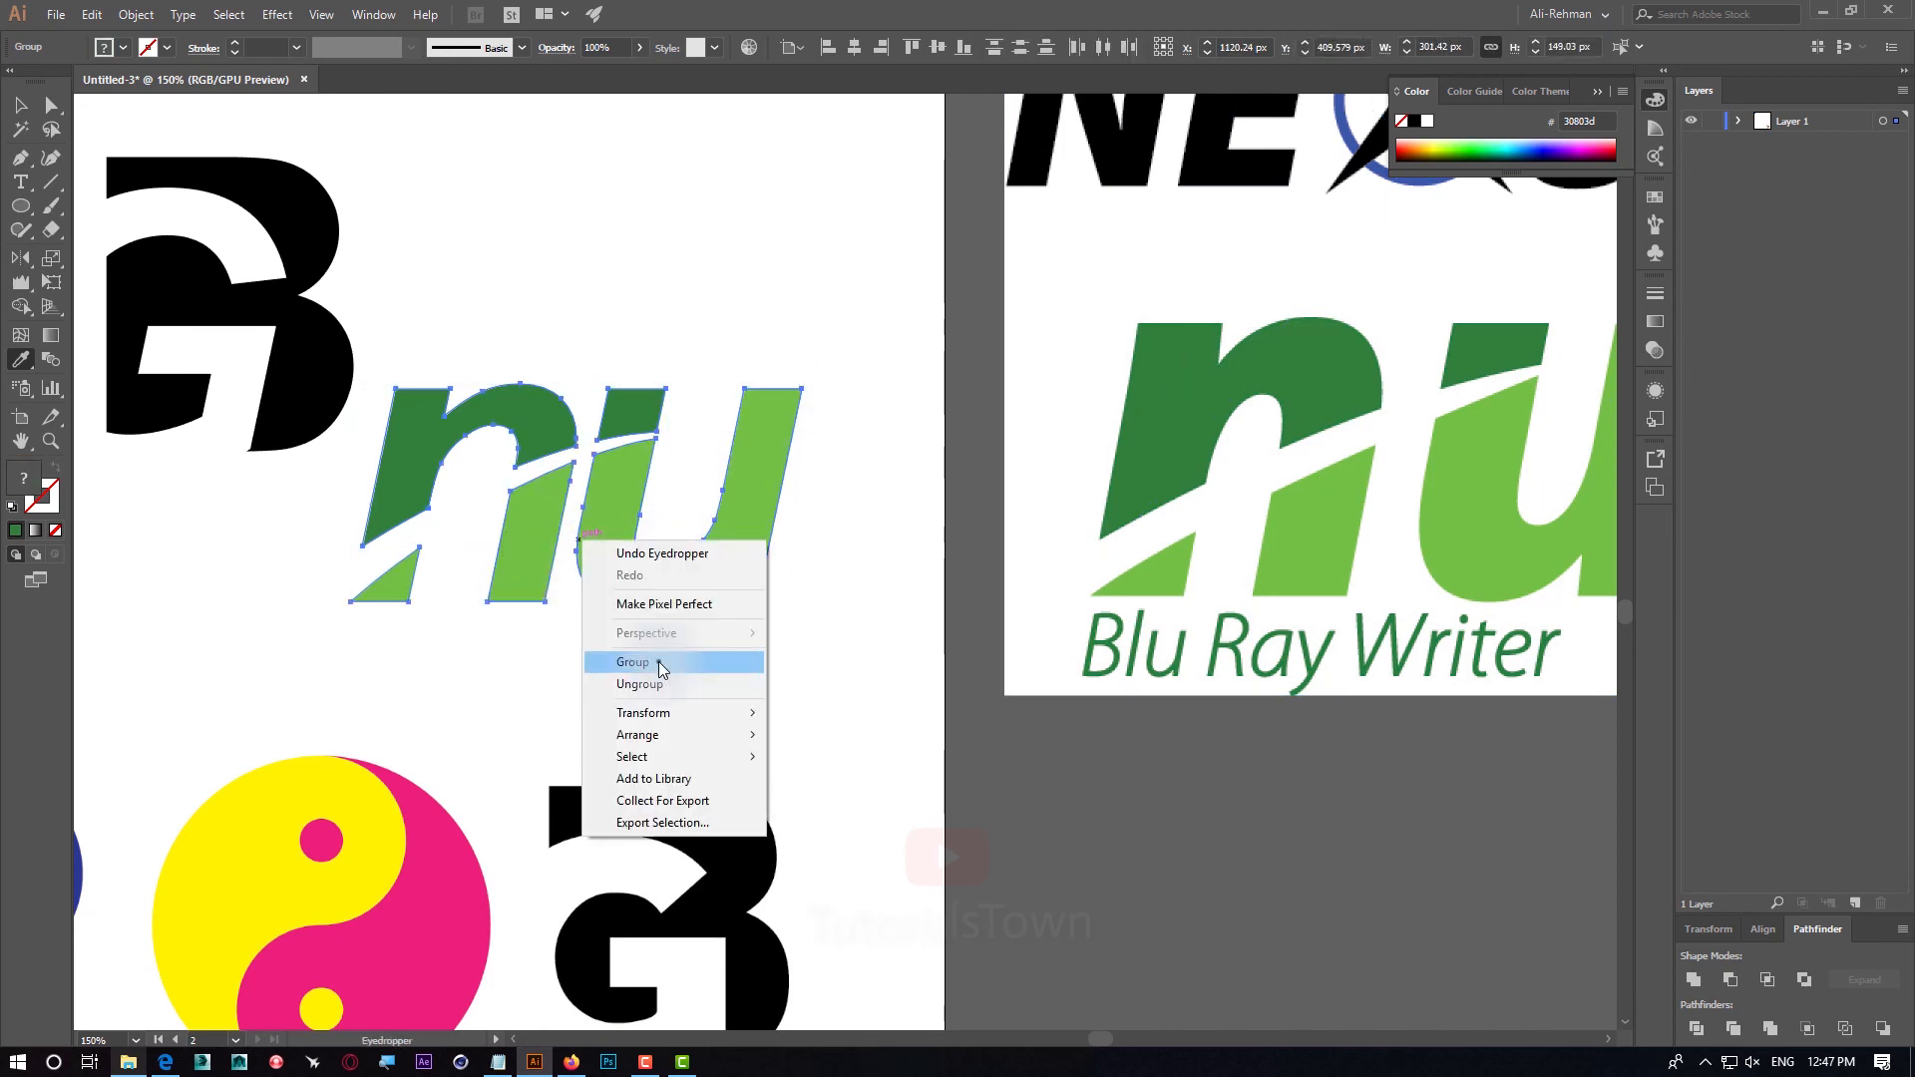
left_click(661, 663)
left_click(876, 663, "ctrl")
Move the shape-1-01 reference image off the artboard to the empty area below the lunar reference image
key("ctrl+minus")
key("ctrl+minus")
key("ctrl+minus")
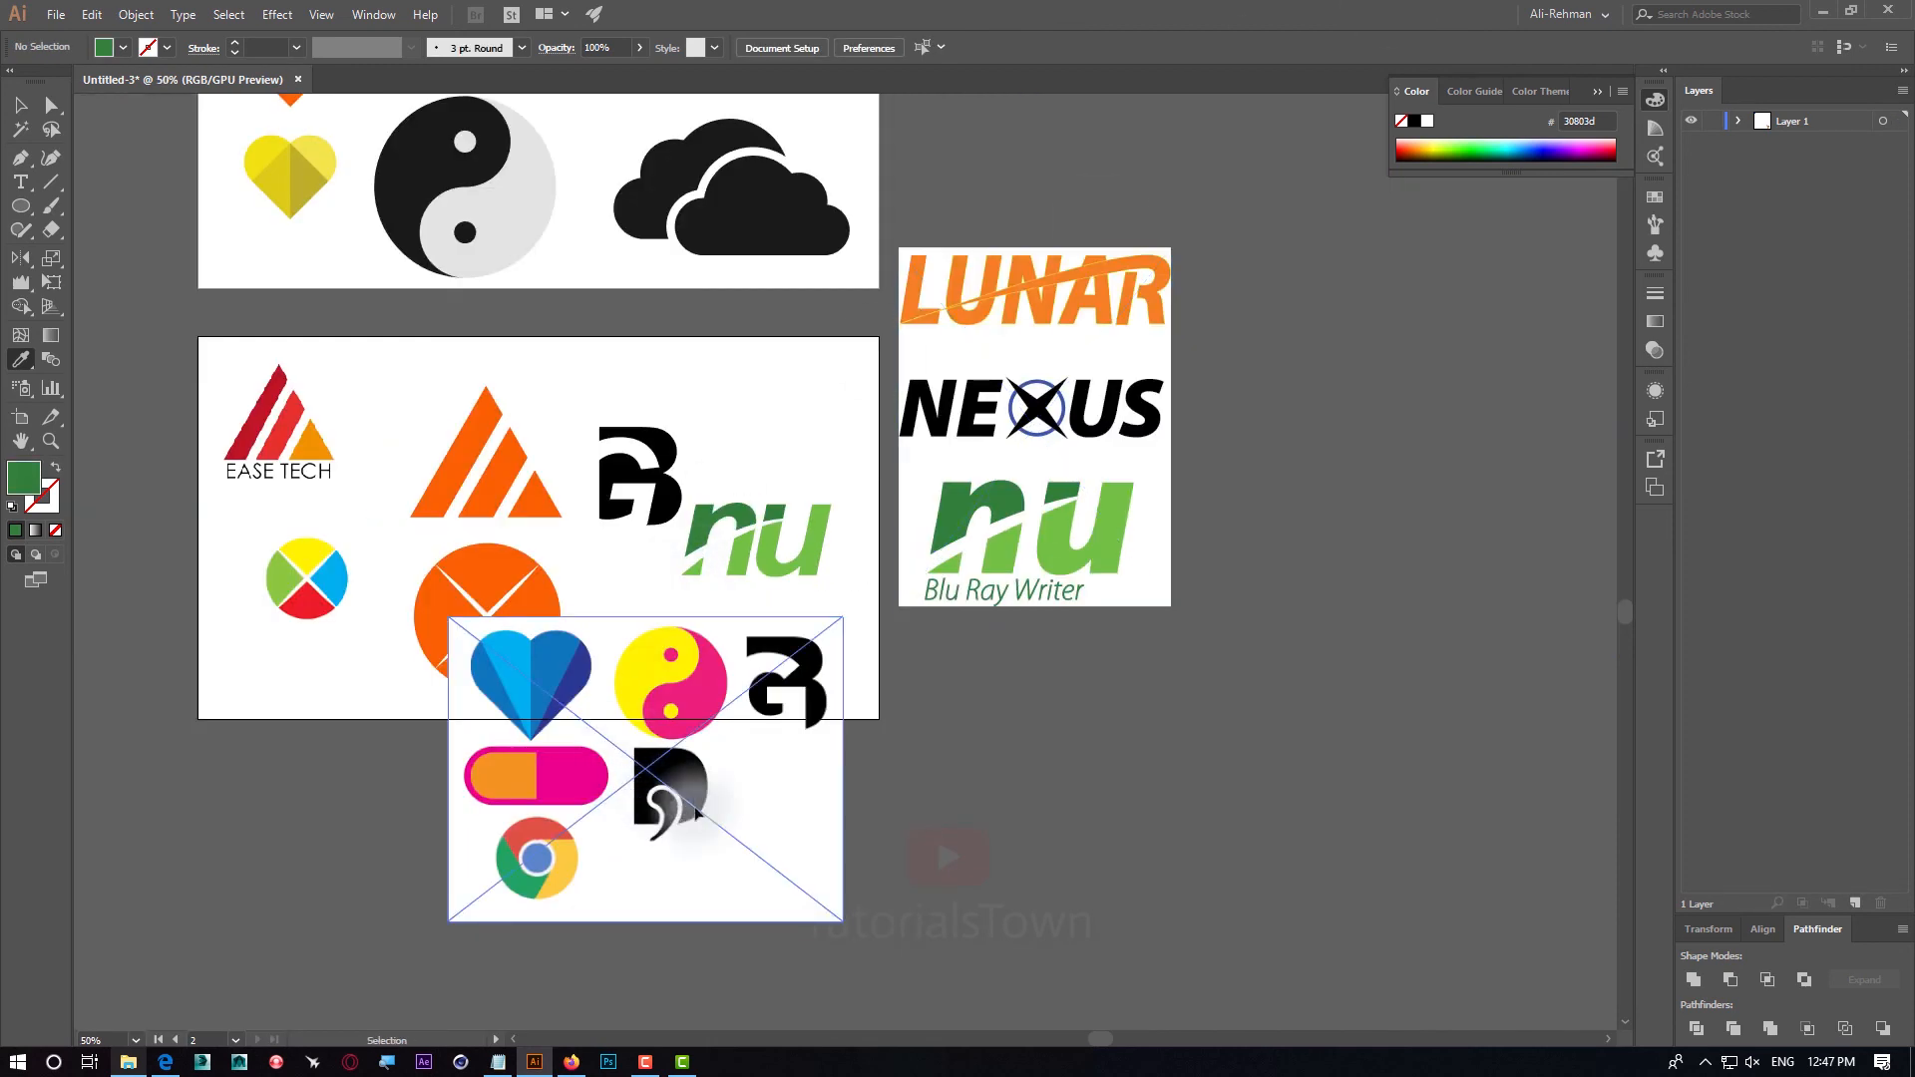
left_click_drag(695, 813, 1185, 843)
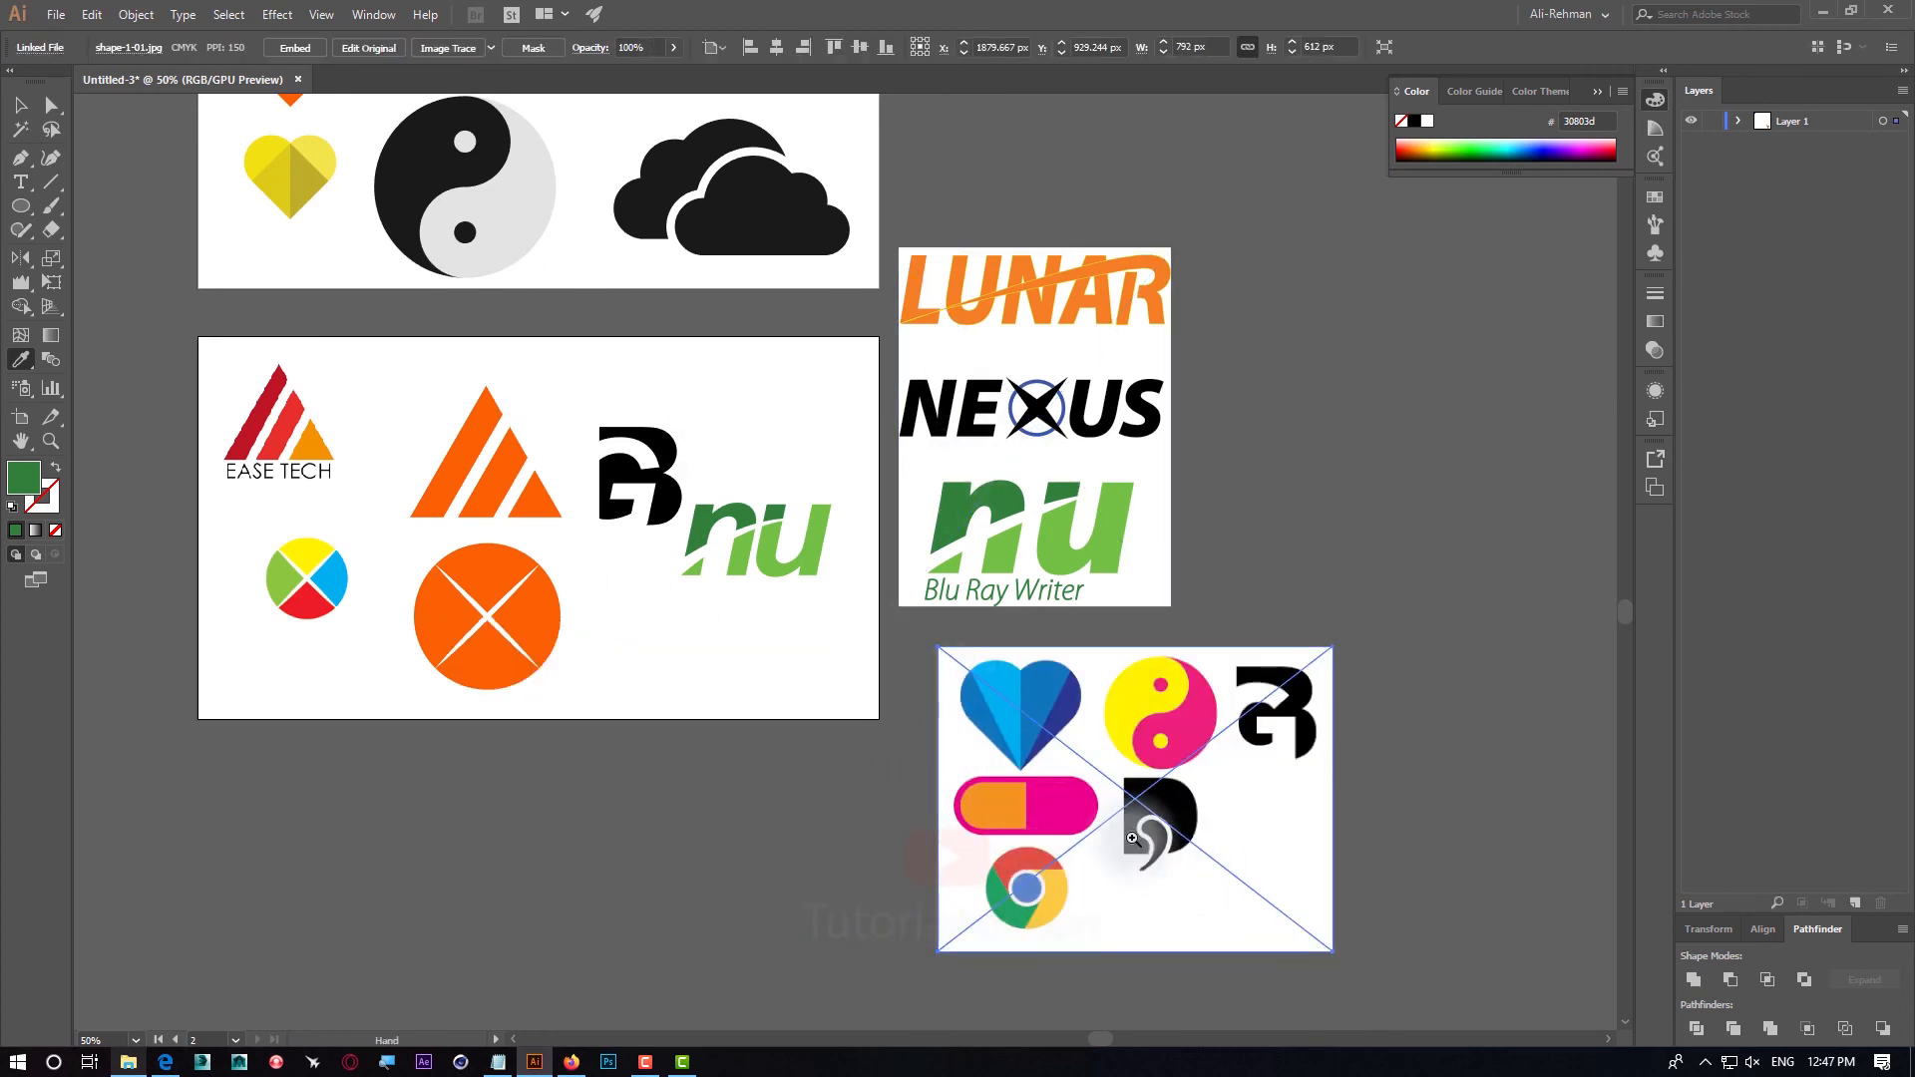
Add a capital D in Arial Bold Italic on the artboard and enlarge it to about 242 pt
key("ctrl+space")
left_click_drag(1132, 824, 1376, 966)
key("space")
left_click_drag(1201, 825, 1131, 702)
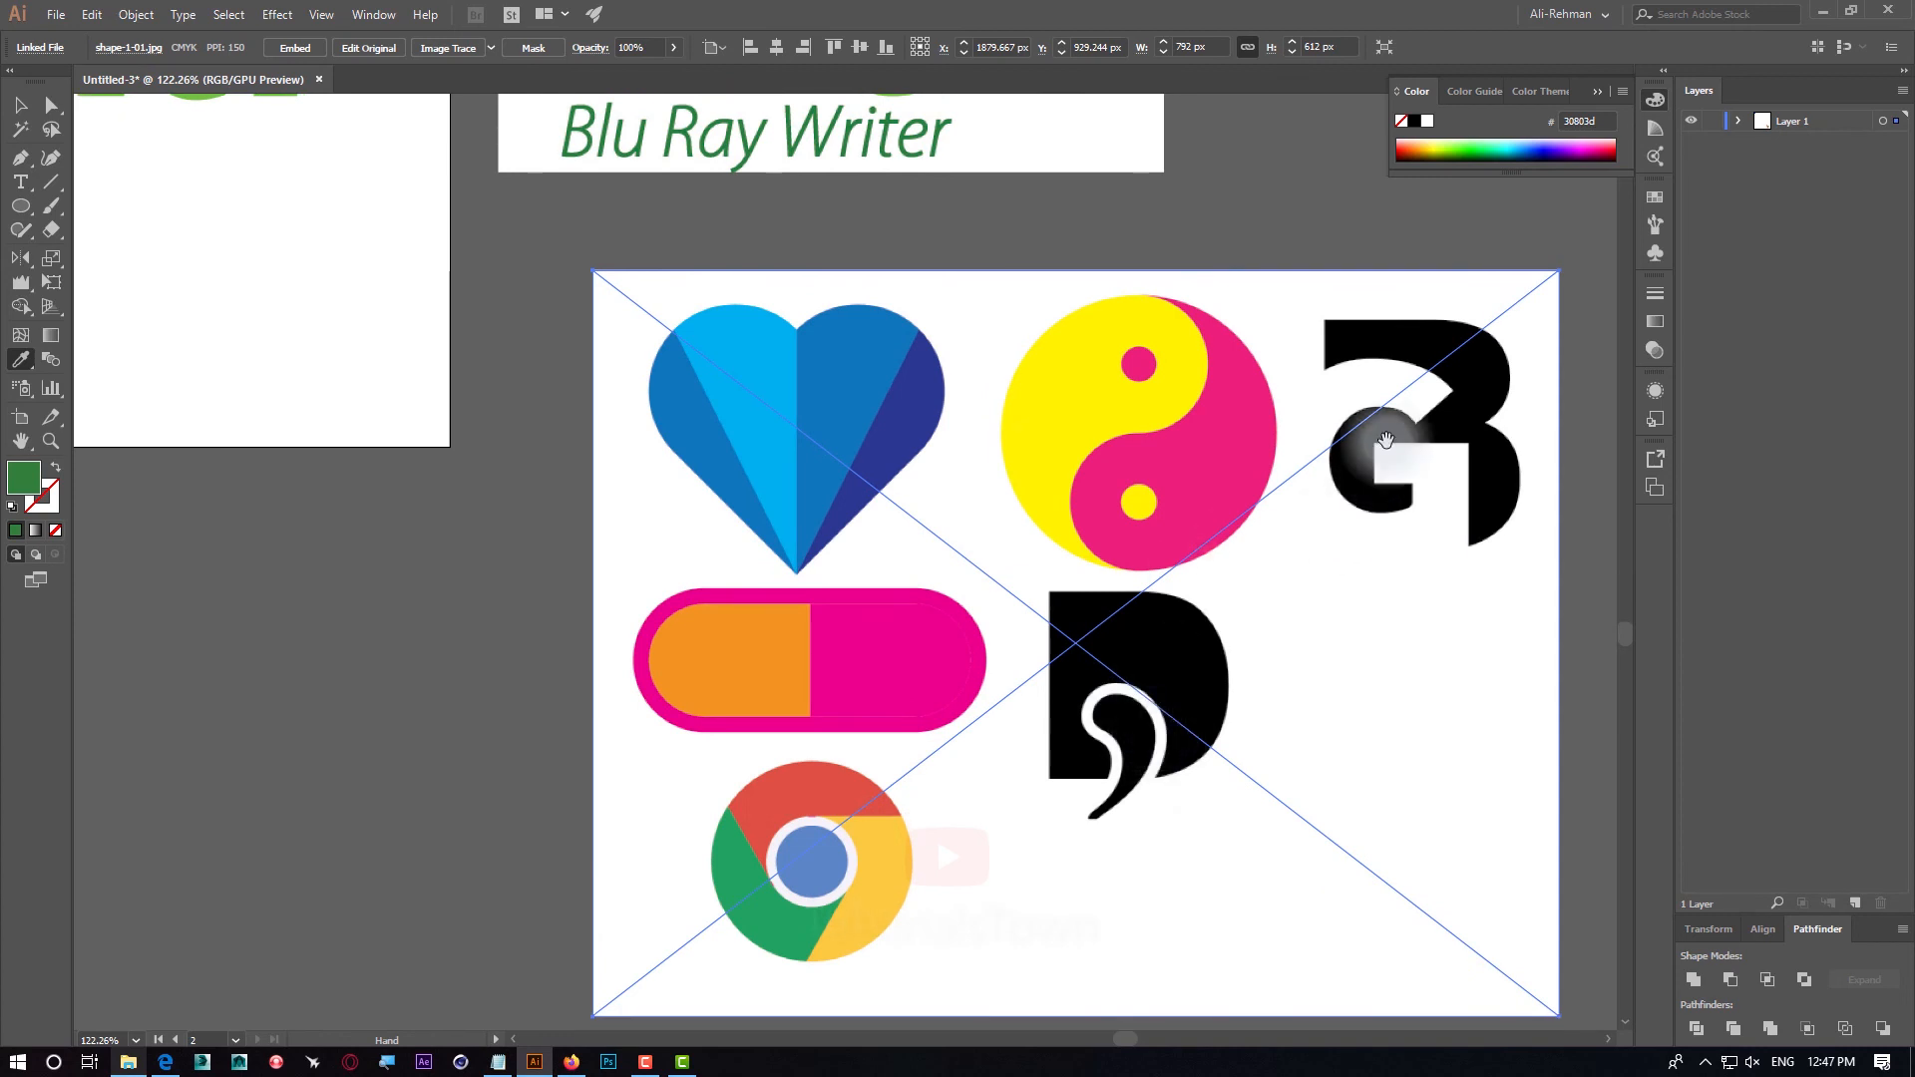
left_click_drag(755, 614, 880, 605)
left_click(12, 182)
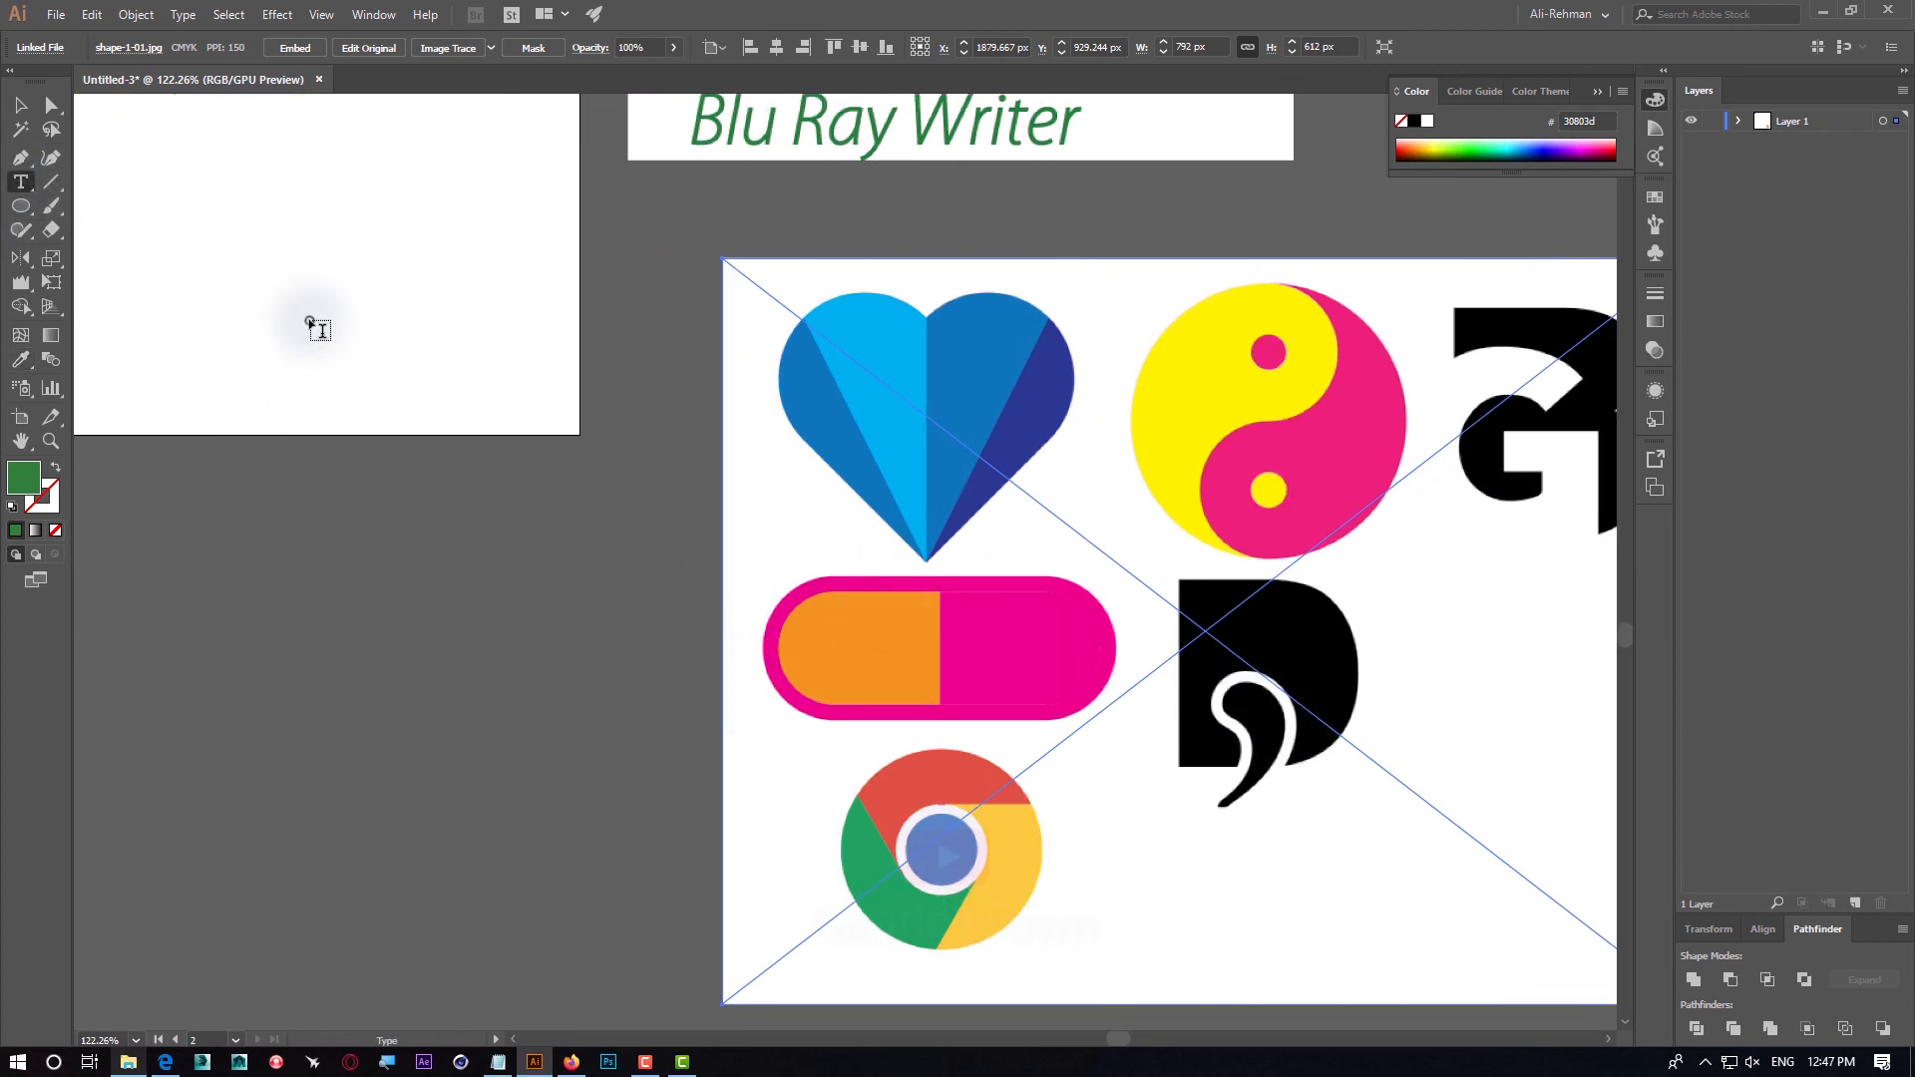
left_click(312, 321)
type("D")
key("Escape")
left_click_drag(322, 326, 543, 499)
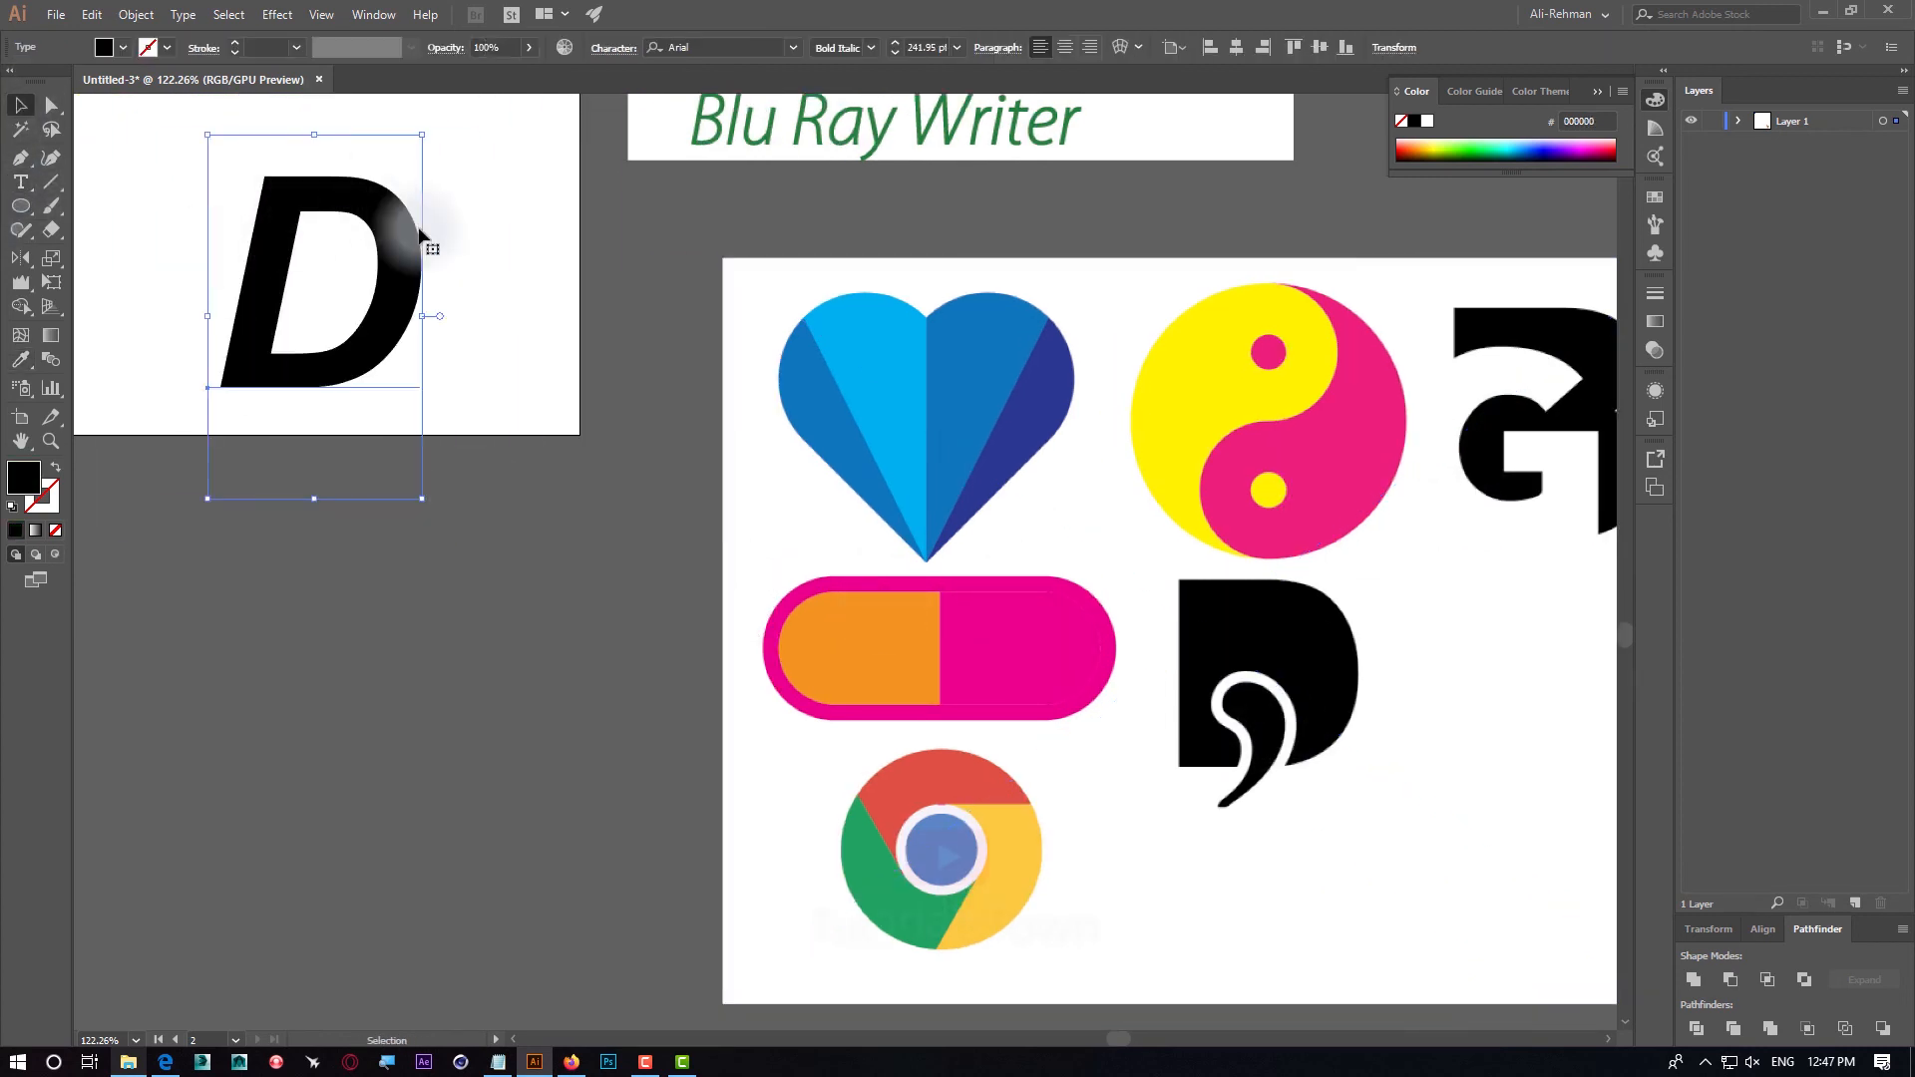
Draw a closed black Pen shape that completely covers the hollow counter of the D
left_click(22, 158)
left_click(293, 198)
left_click(261, 374)
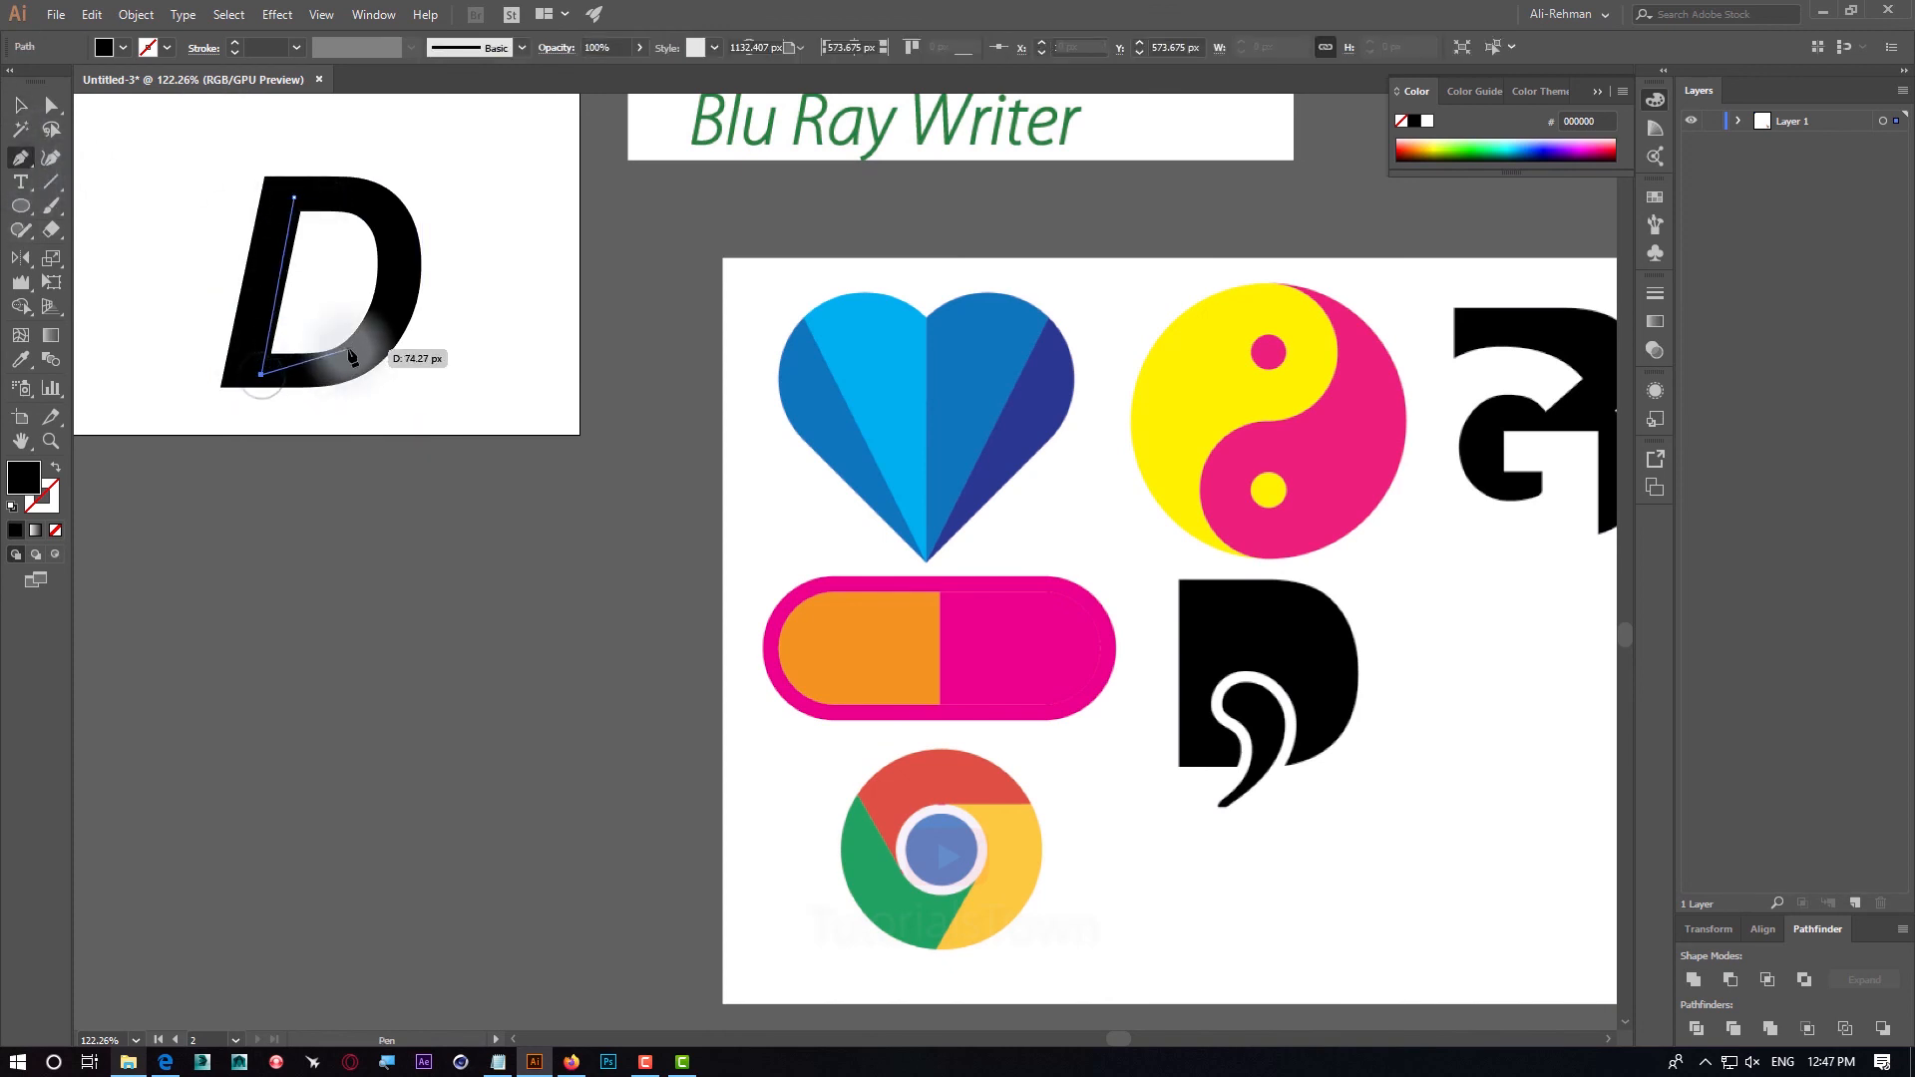
left_click(348, 349)
left_click(389, 292)
left_click(389, 227)
left_click(358, 198)
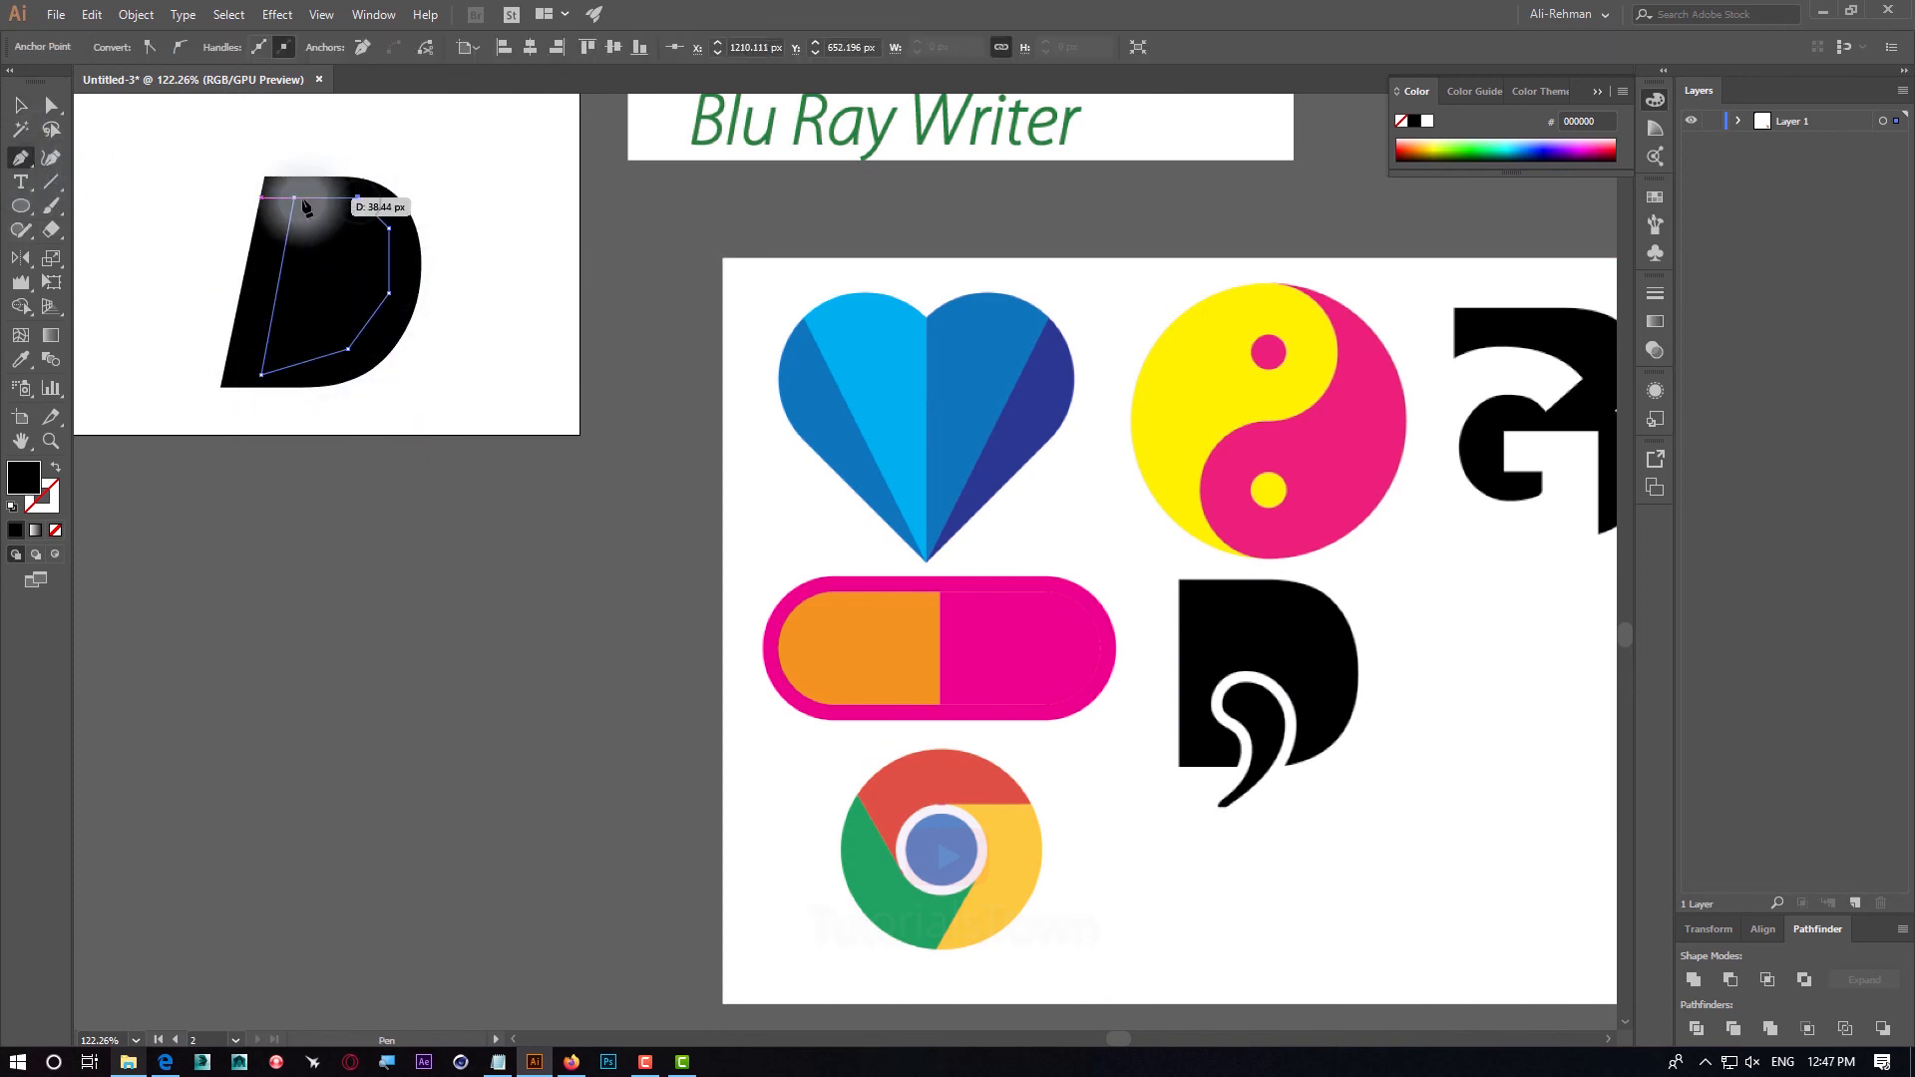
left_click(295, 198)
left_click(21, 104)
left_click(421, 193)
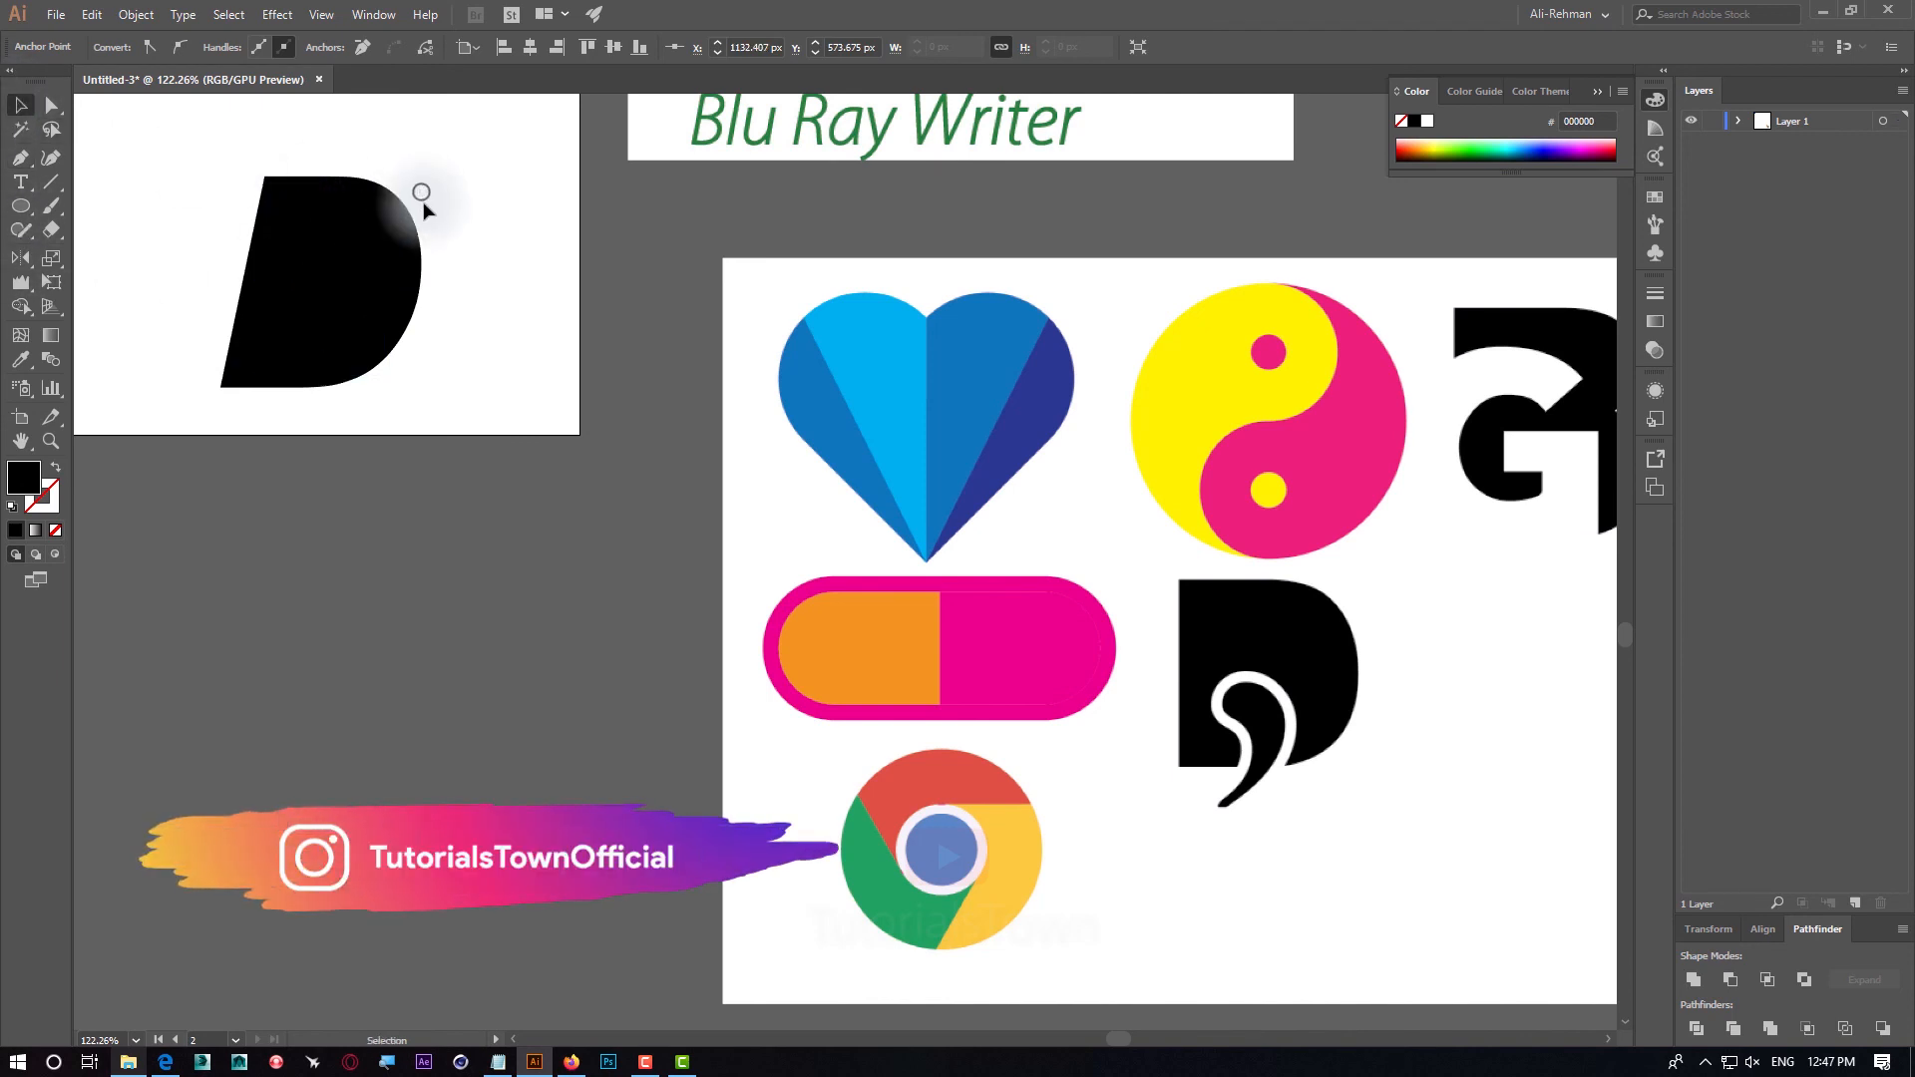
Duplicate the D text to its lower right and replace the copy's character with a comma
left_click_drag(419, 257, 586, 383)
double_click(519, 417)
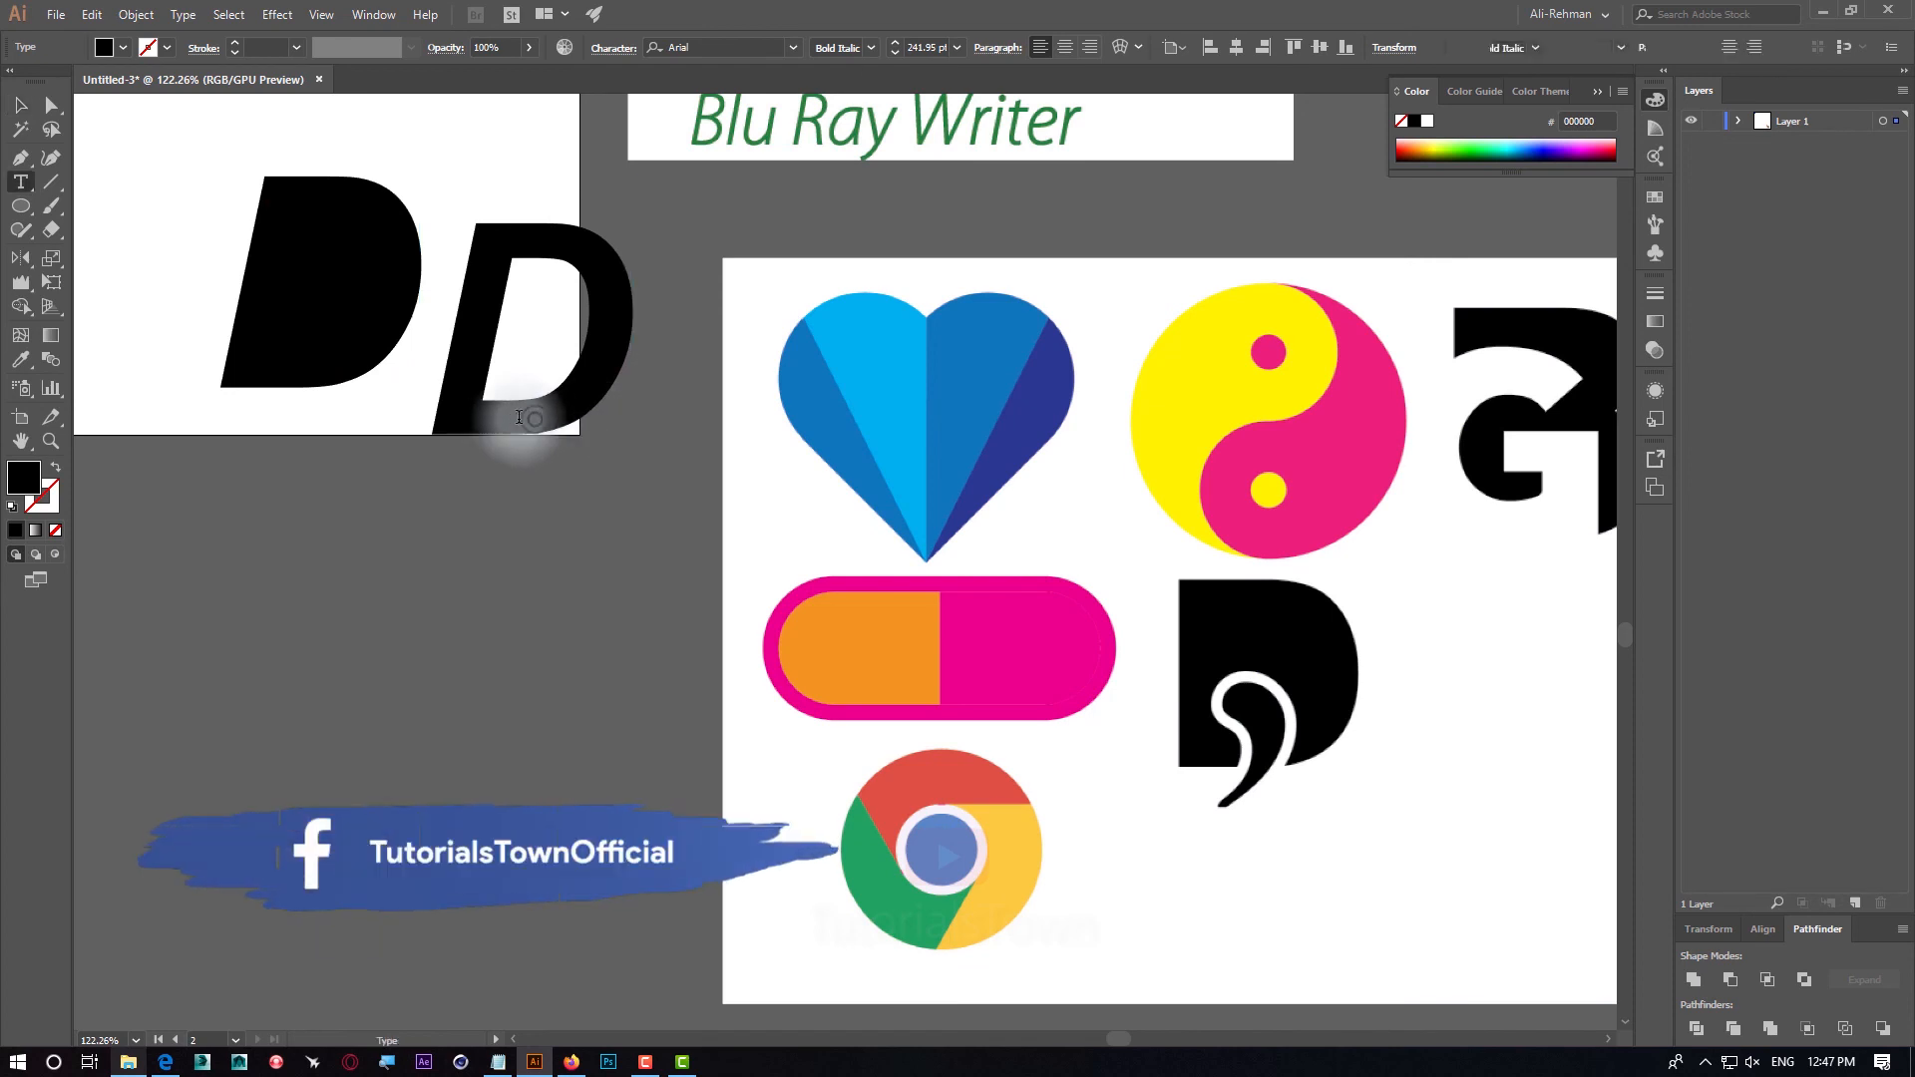
left_click_drag(466, 402, 608, 397)
type(",")
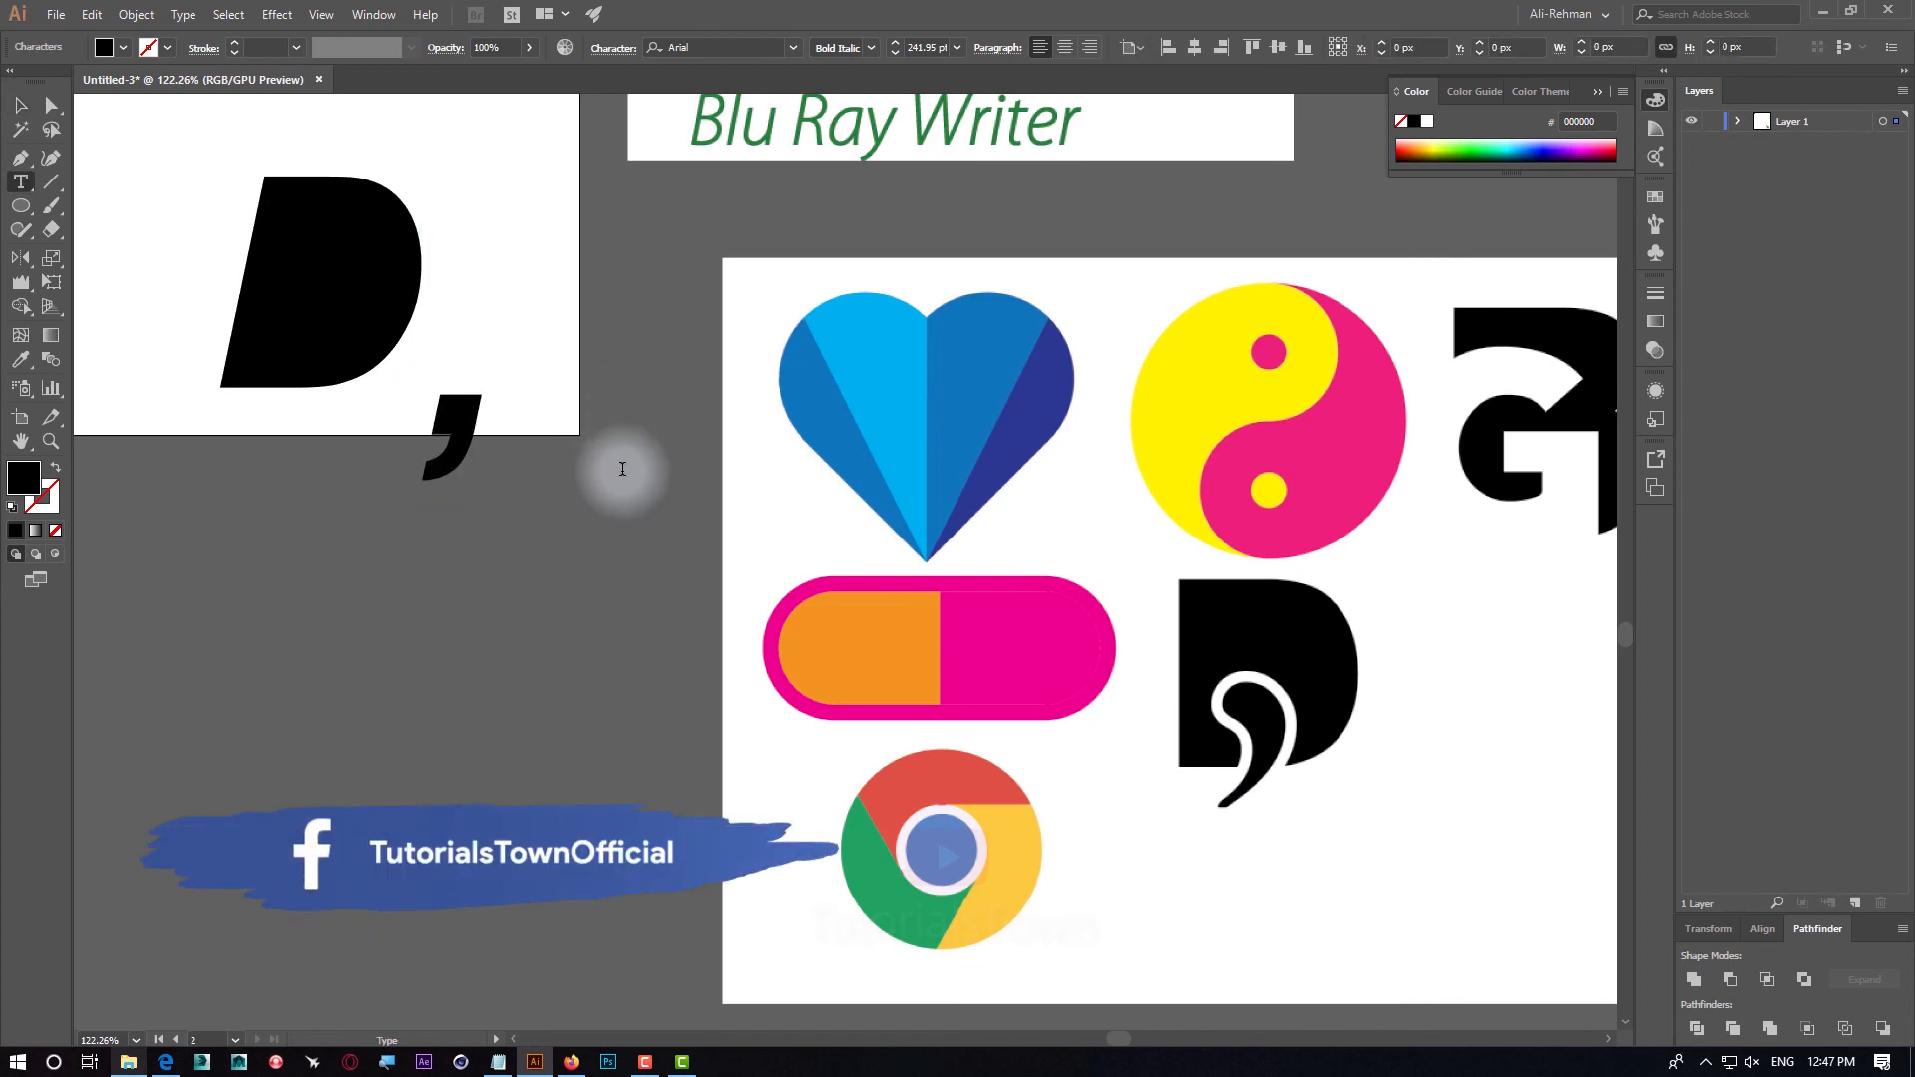
key("Escape")
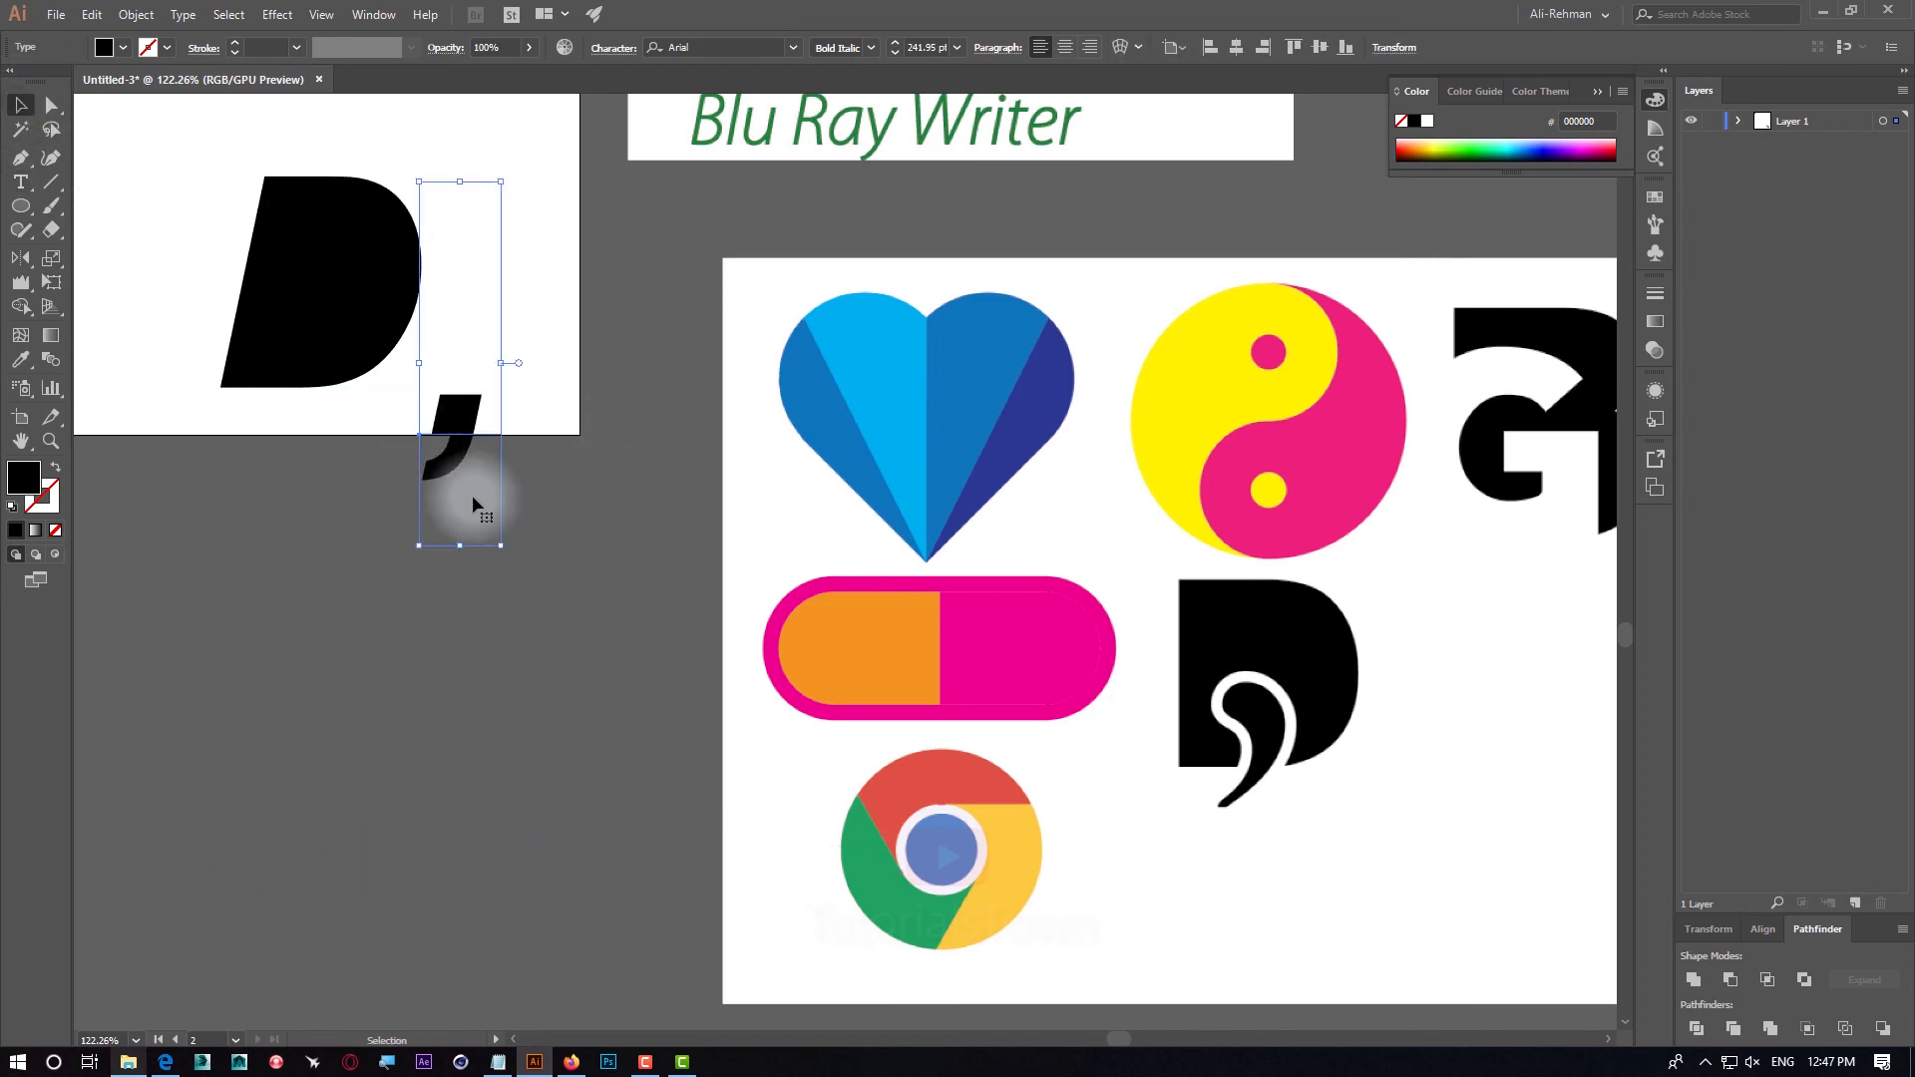
Convert the comma and the D from text to outlines
right_click(457, 424)
left_click(534, 561)
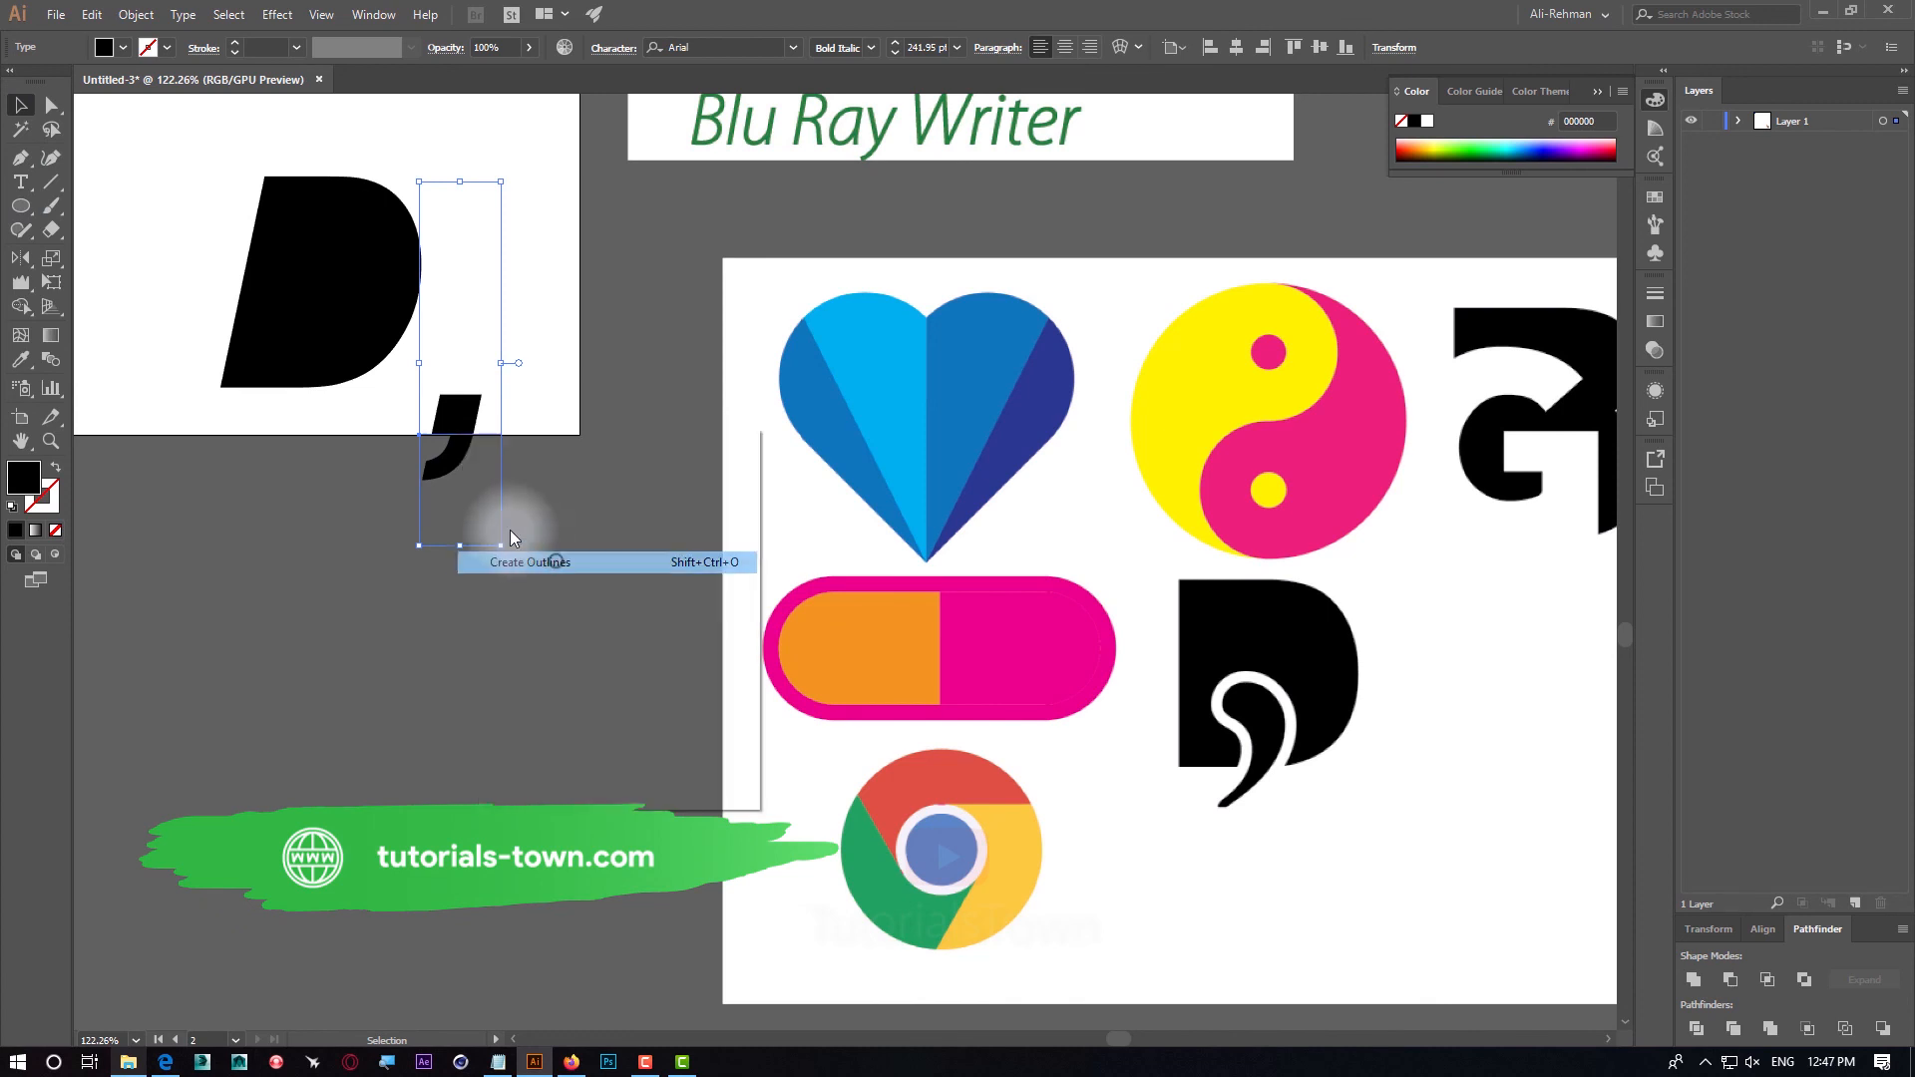
right_click(378, 338)
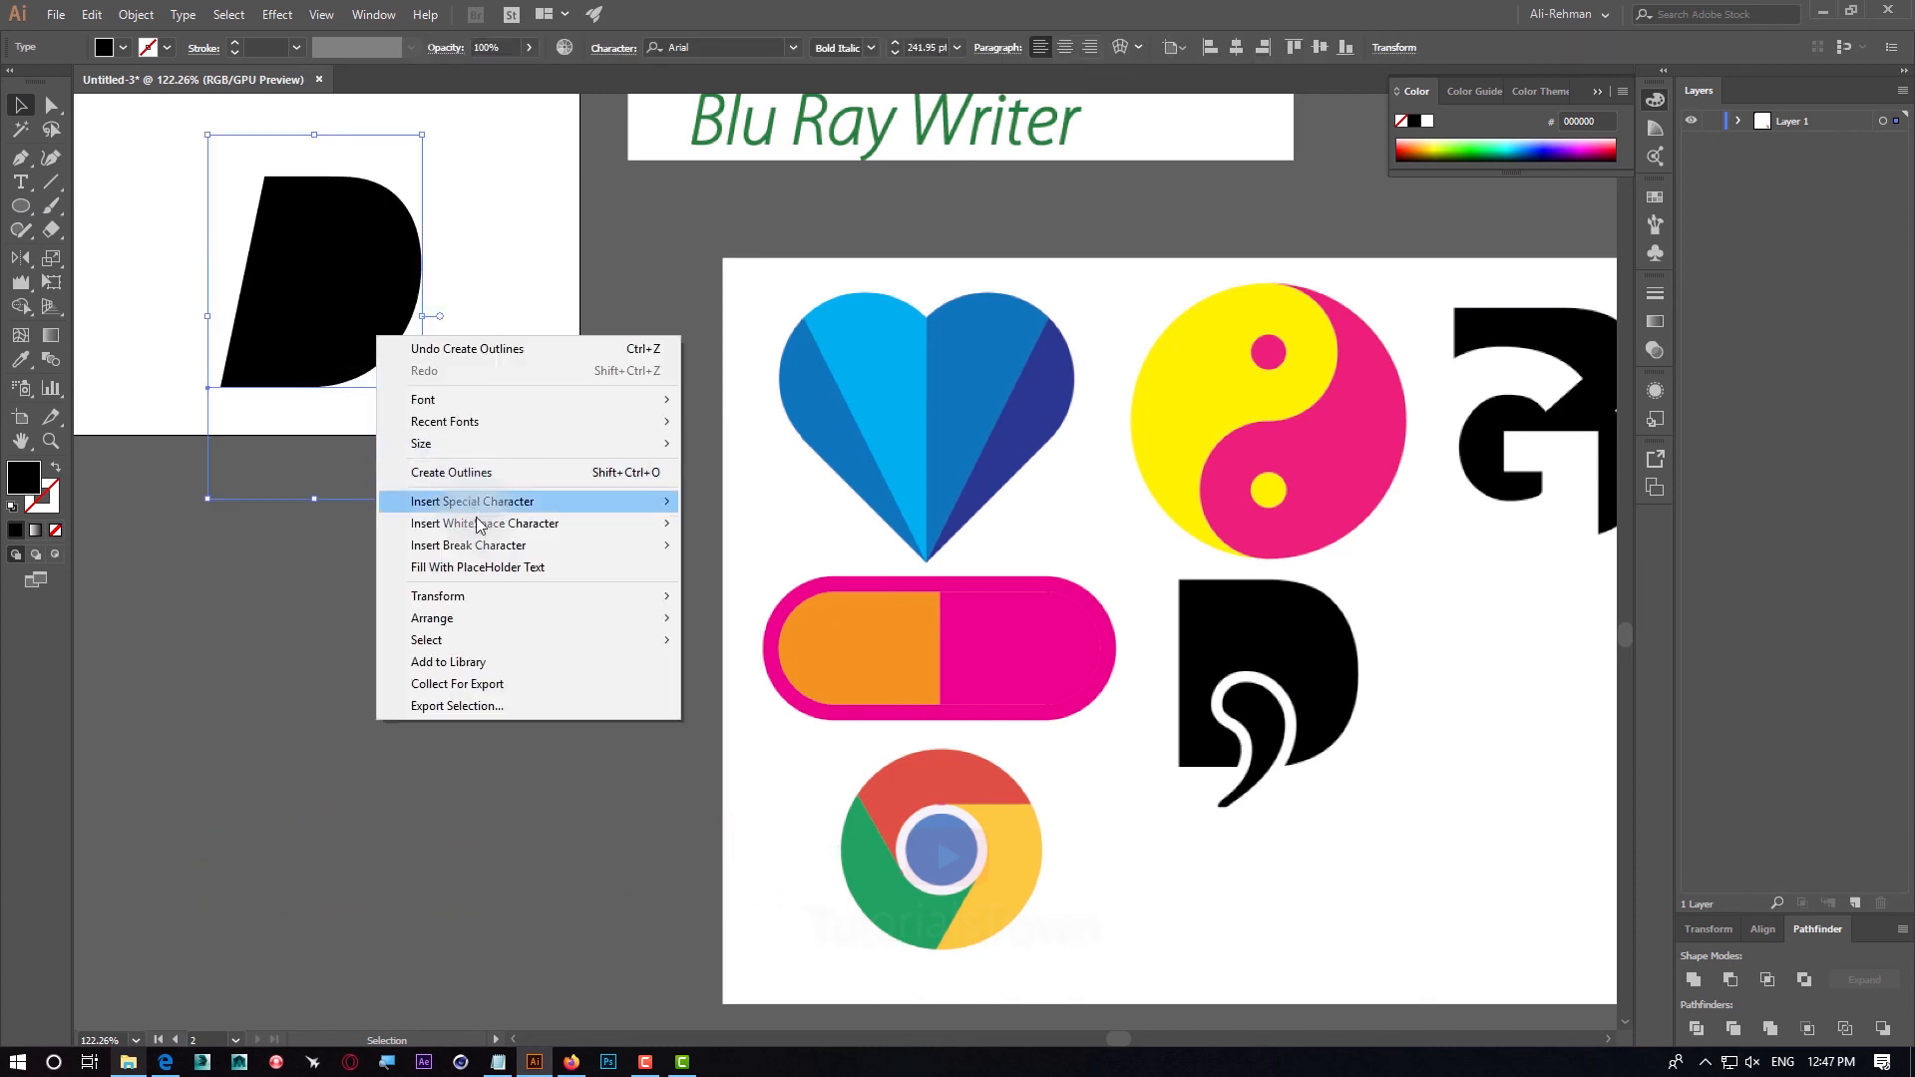
left_click(449, 473)
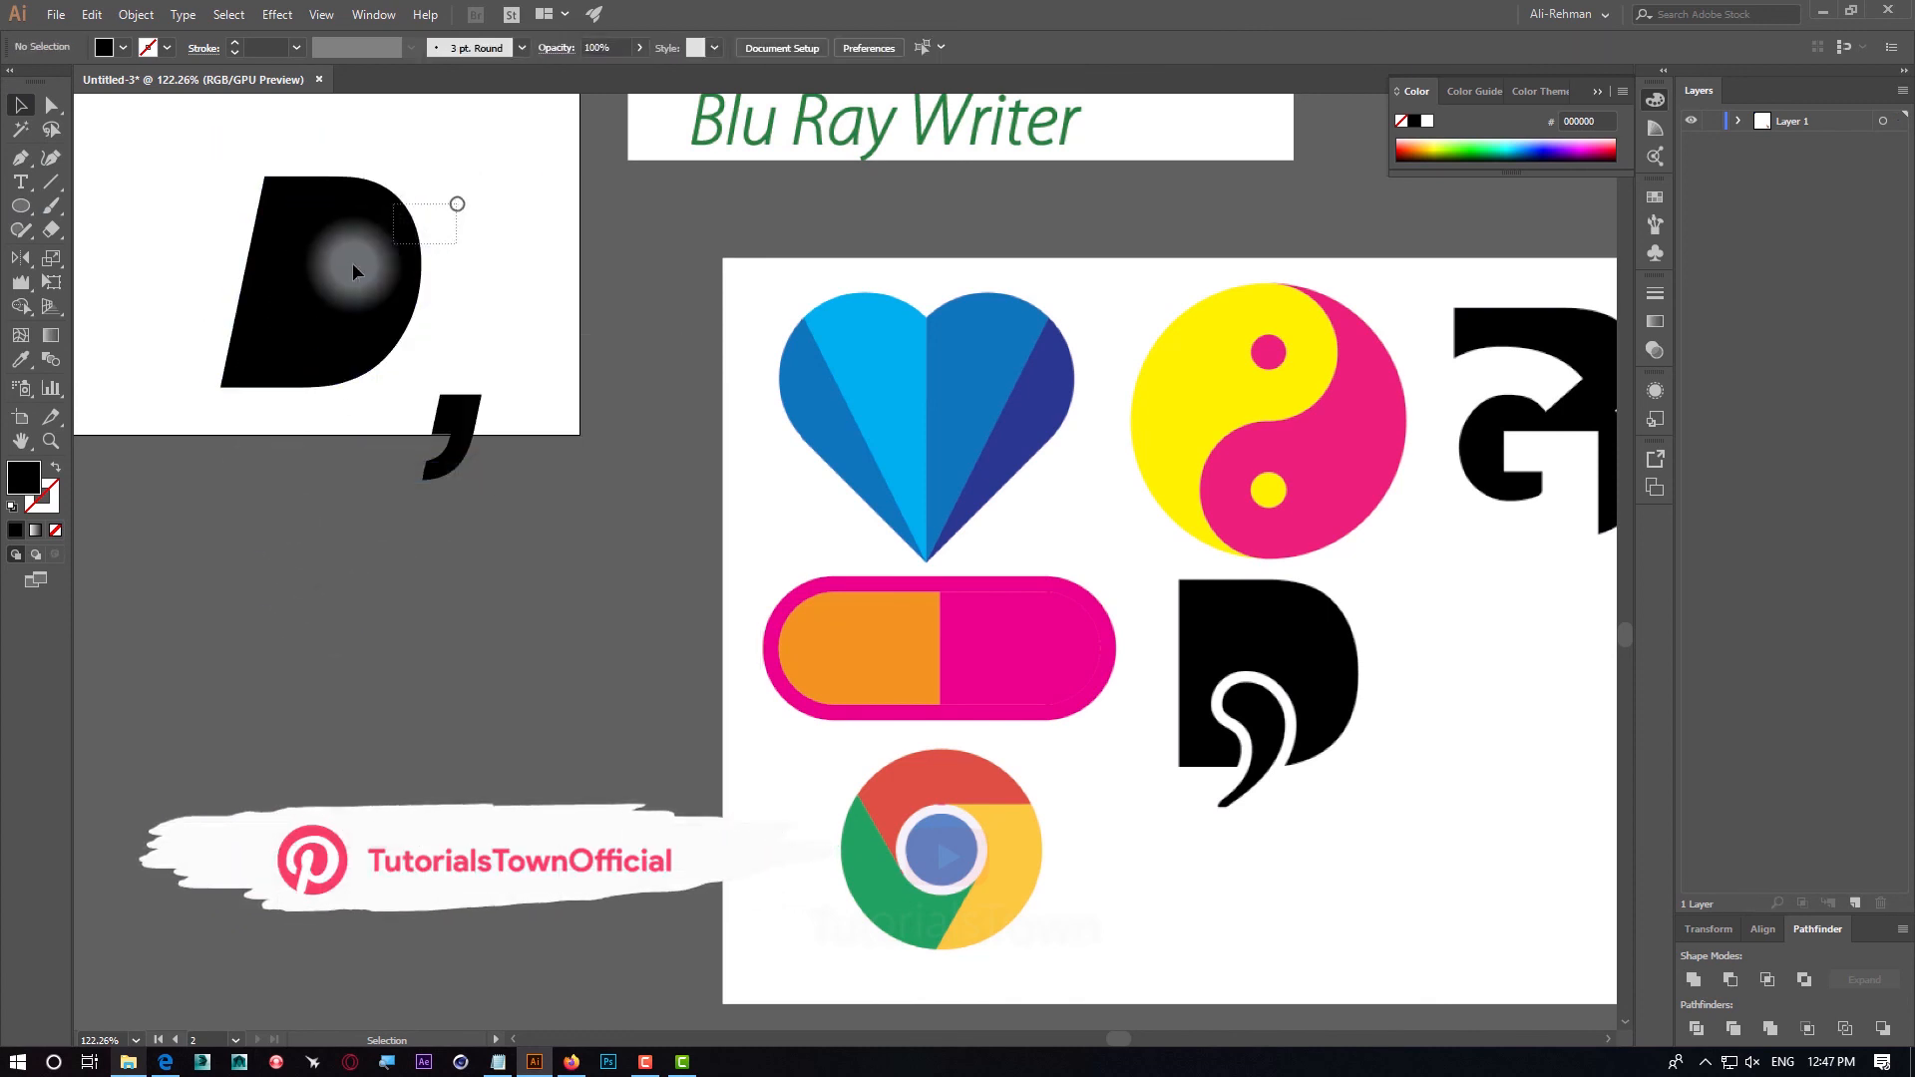
Merge the outlined D and its filler shape into one solid shape with Shape Builder, and check it in outline view
left_click(20, 307)
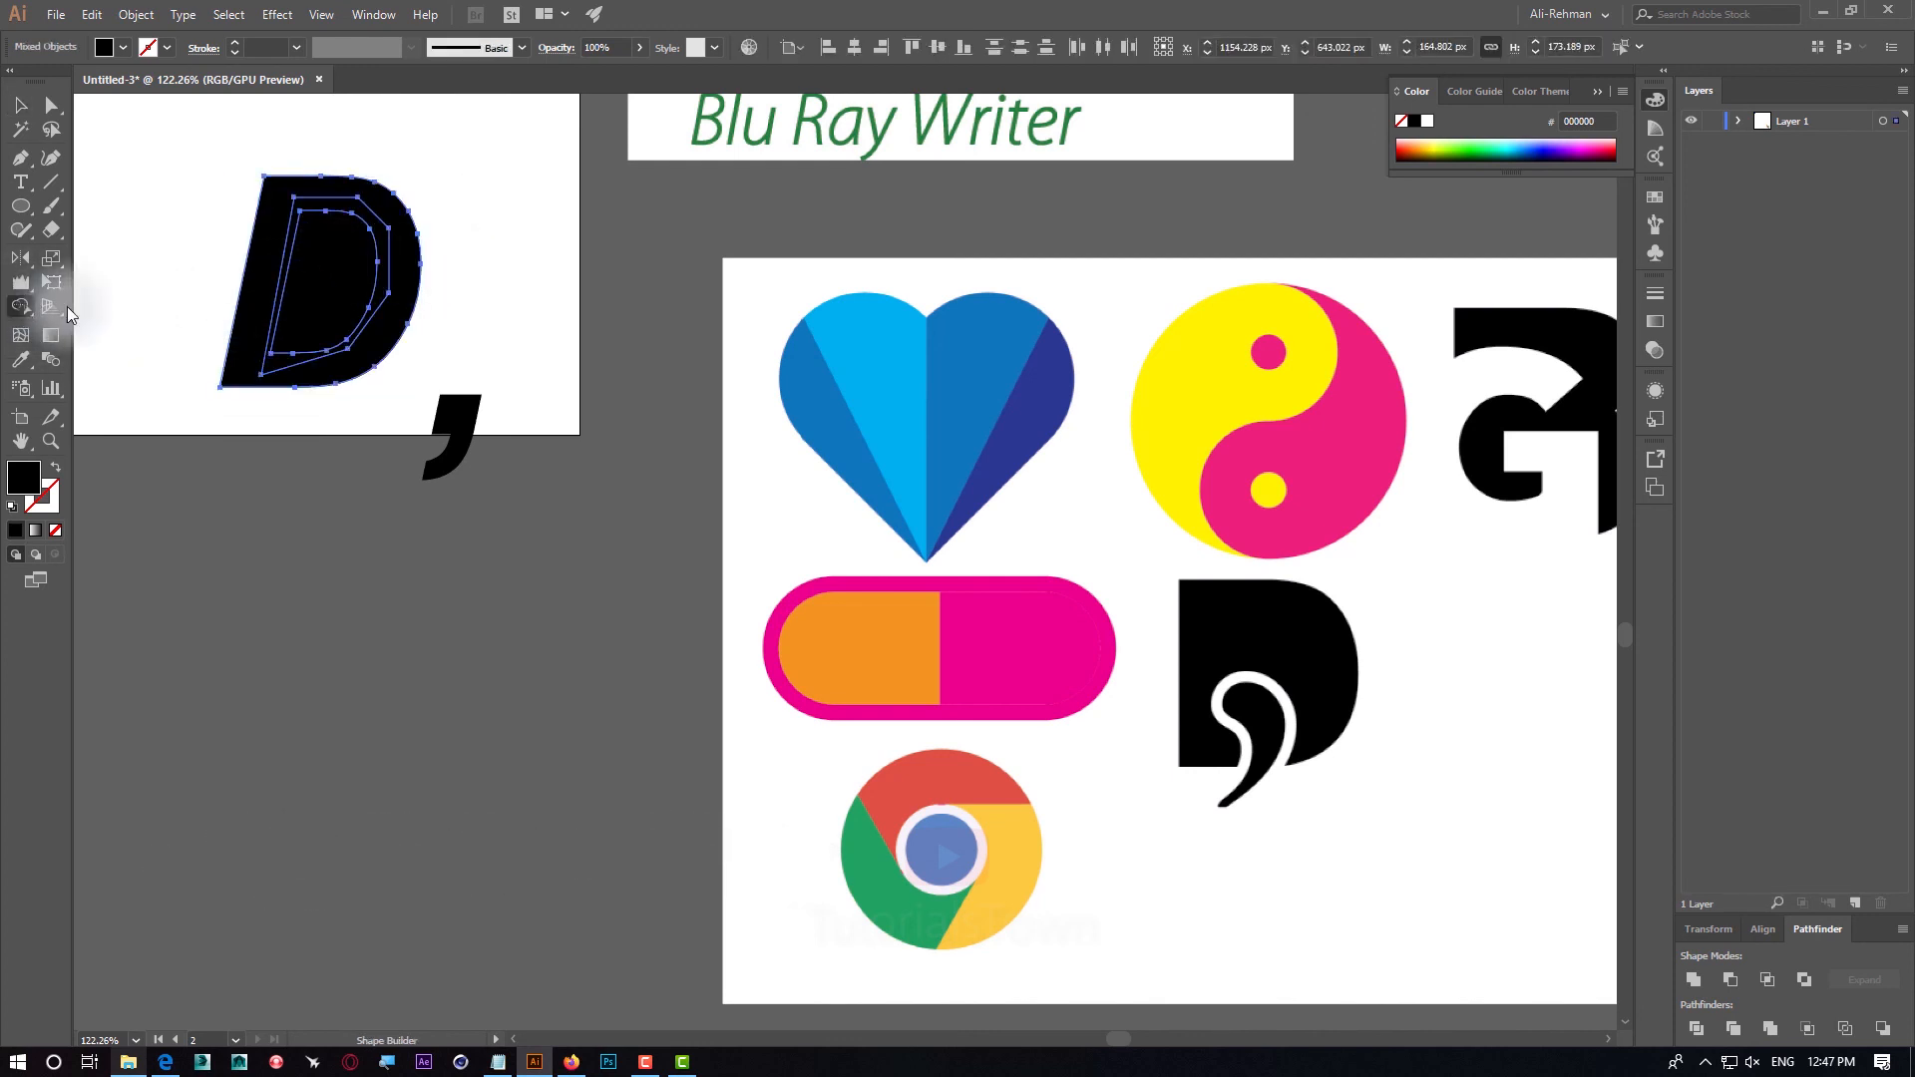
left_click(257, 286)
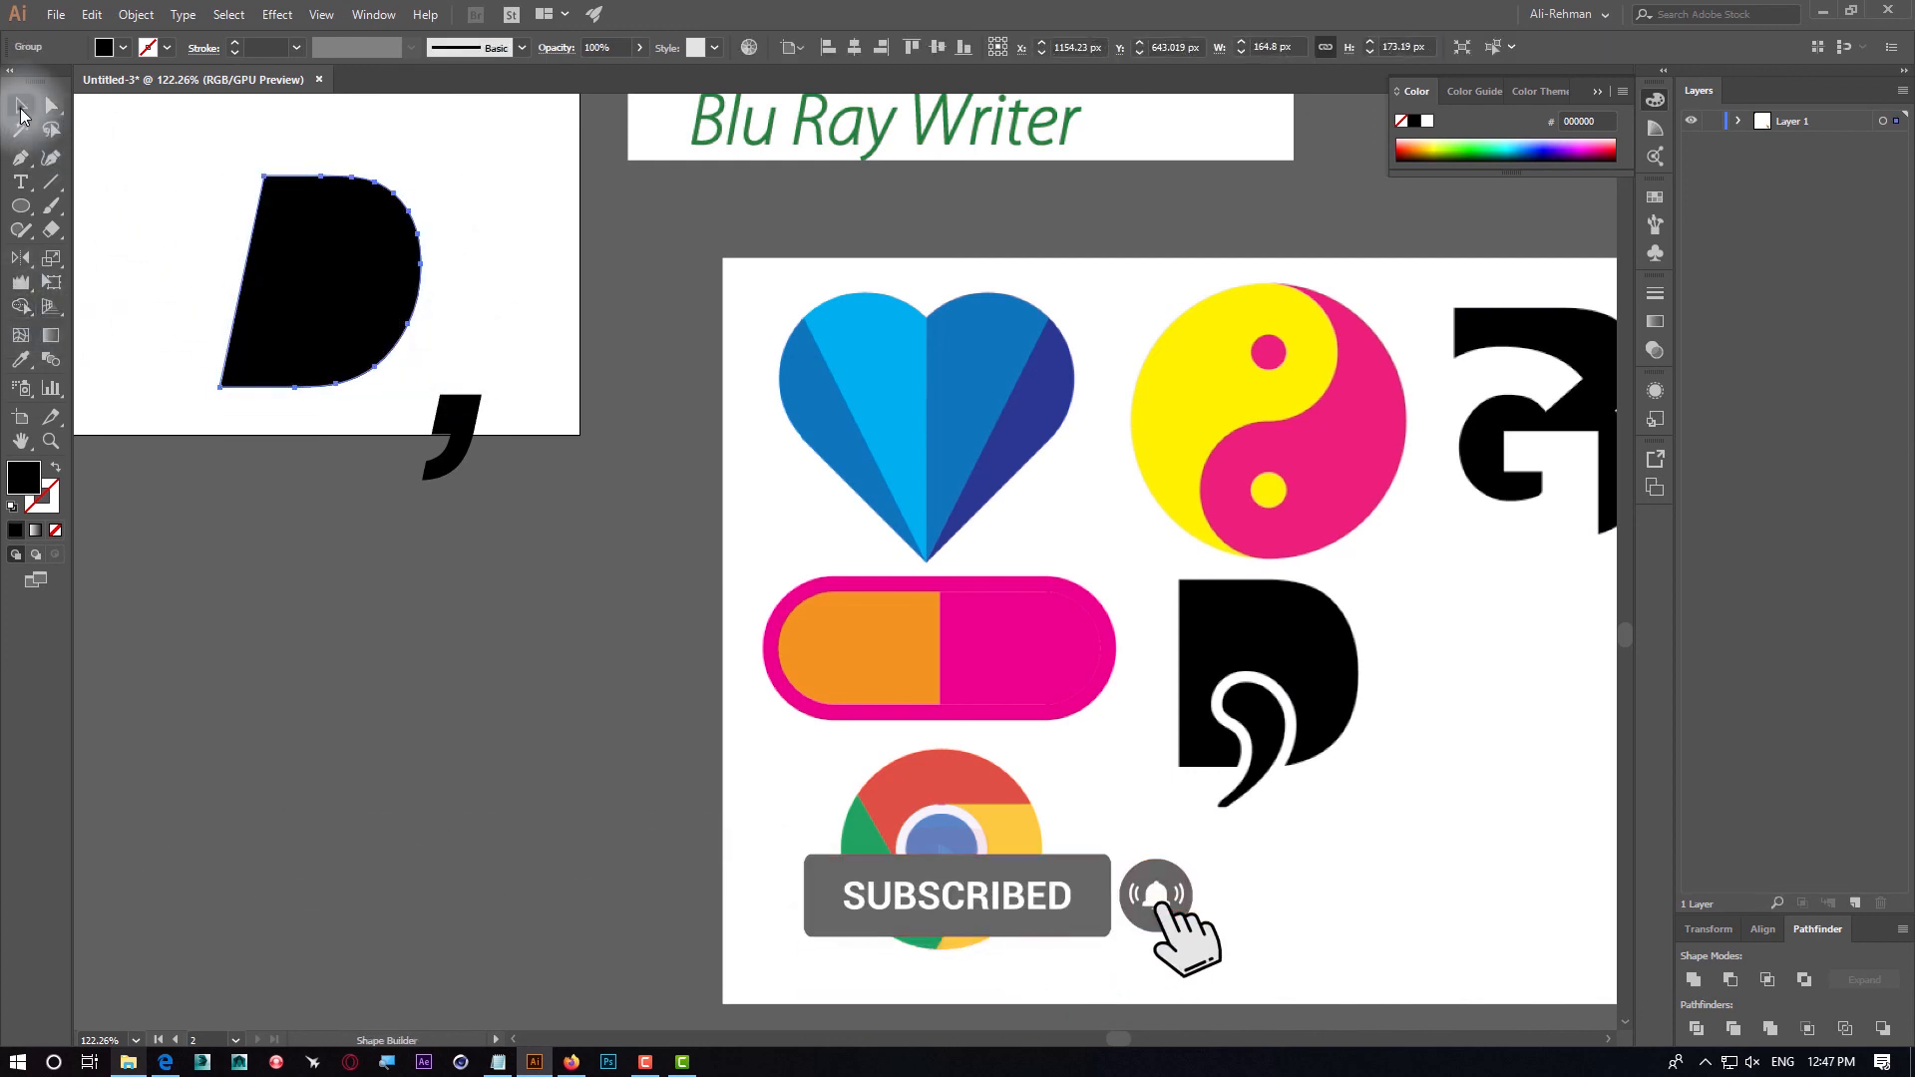
left_click(22, 106)
key("a")
key("ctrl+y")
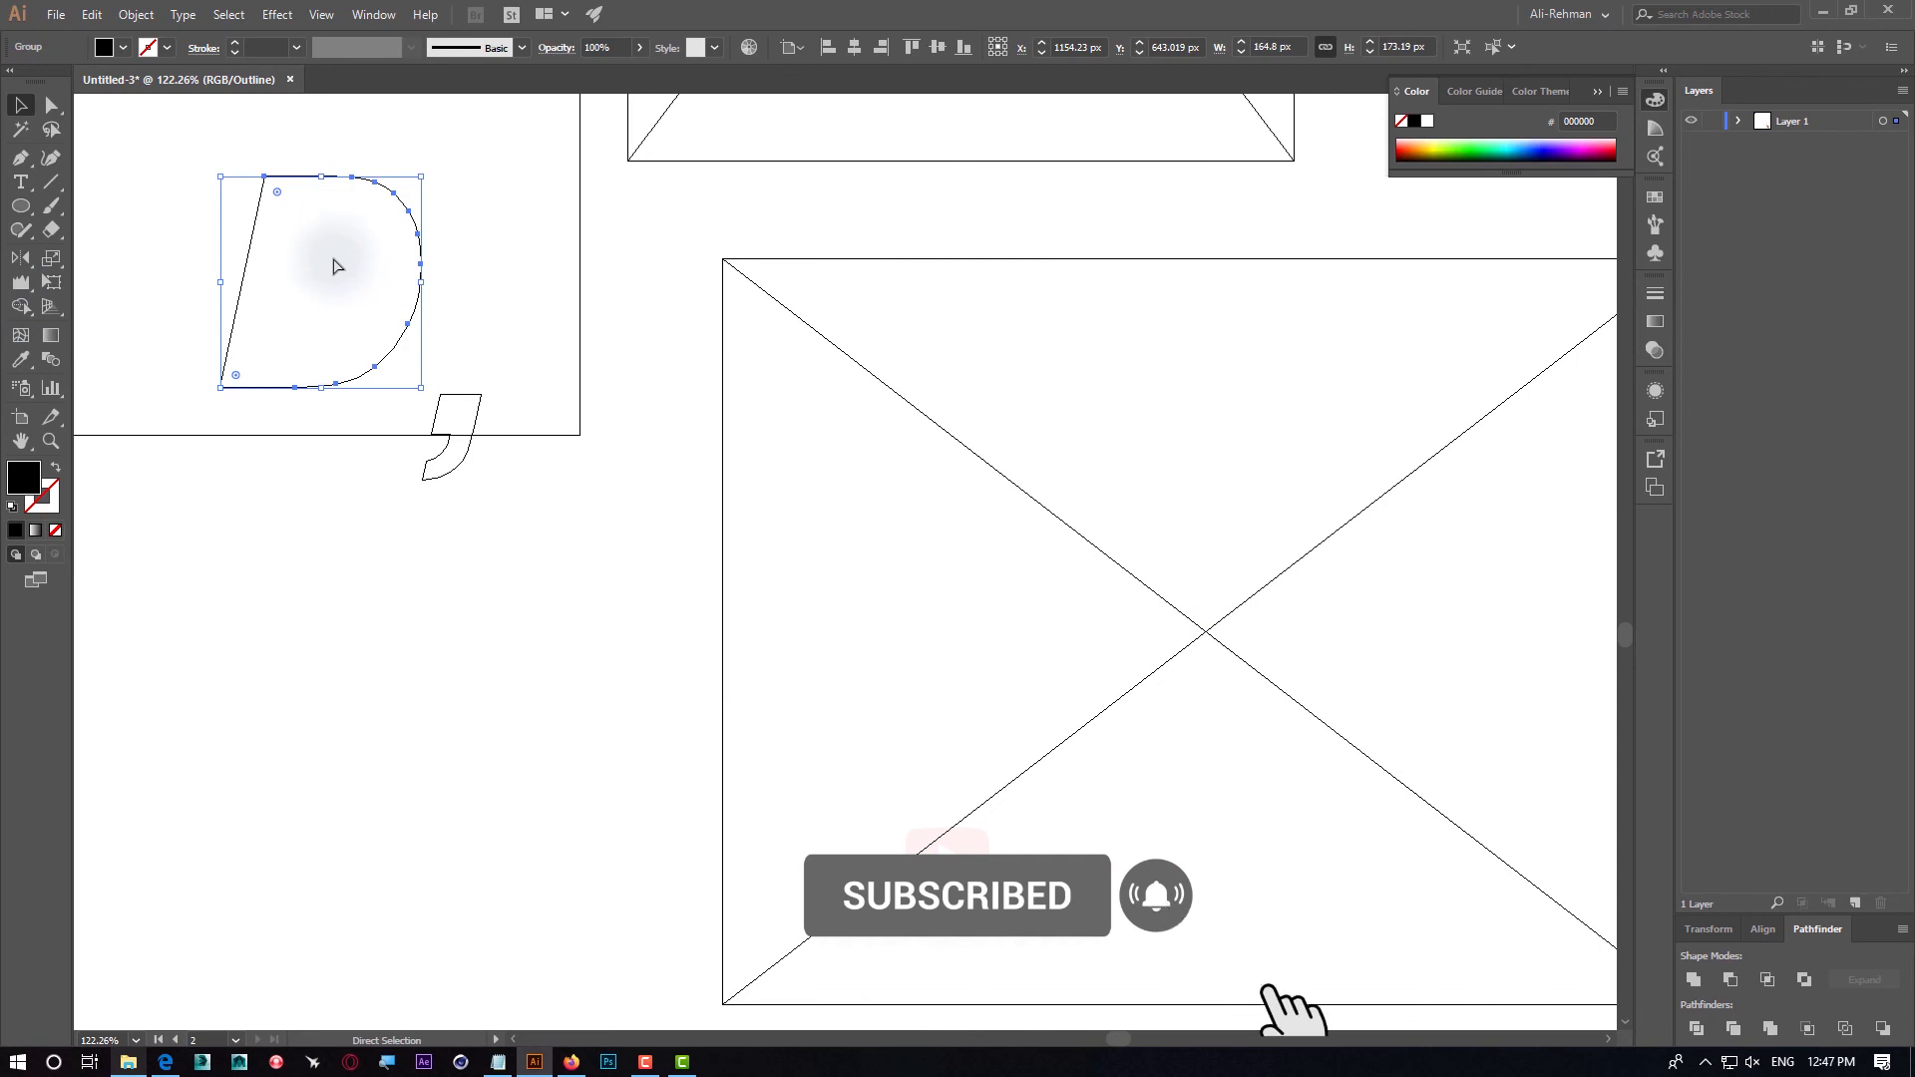
key("ctrl+y")
key("v")
Fill the comma with the light green swatch 89c33f
left_click(451, 433)
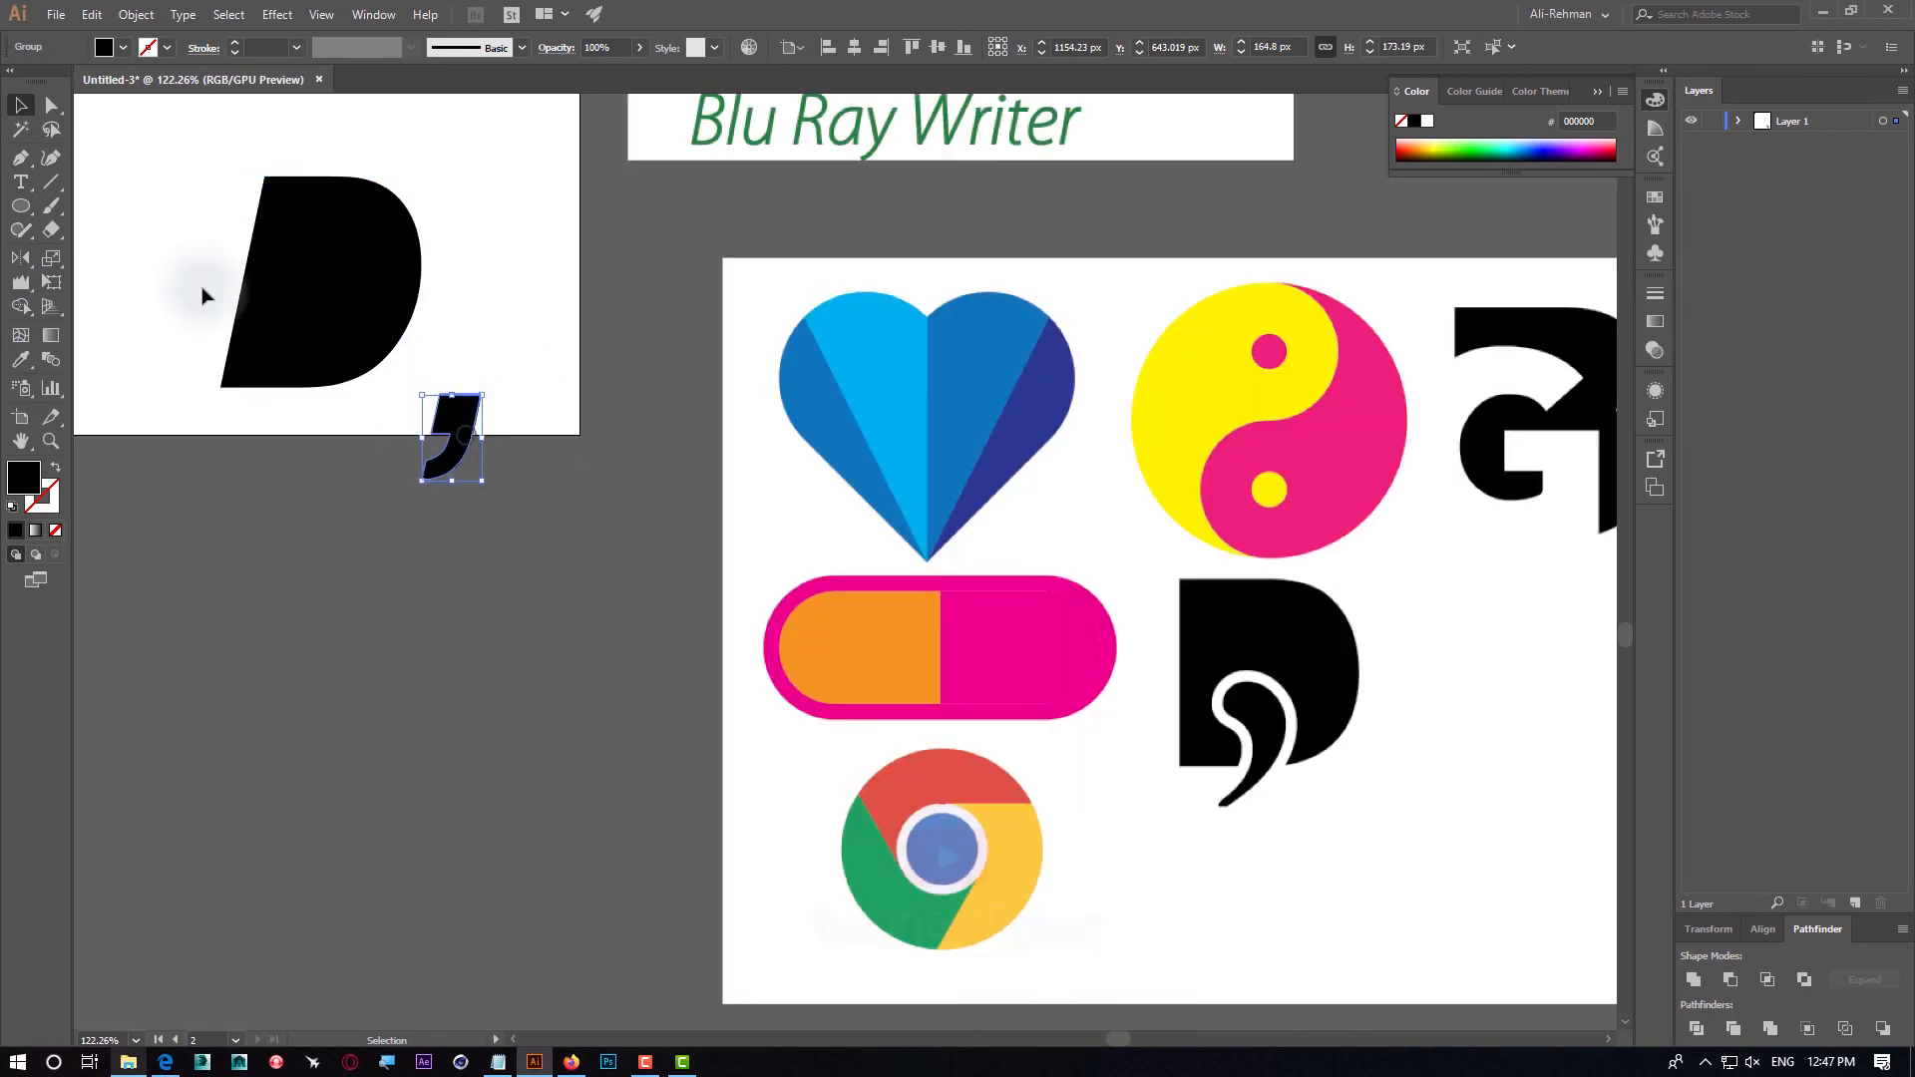
left_click(123, 47)
left_click(55, 95)
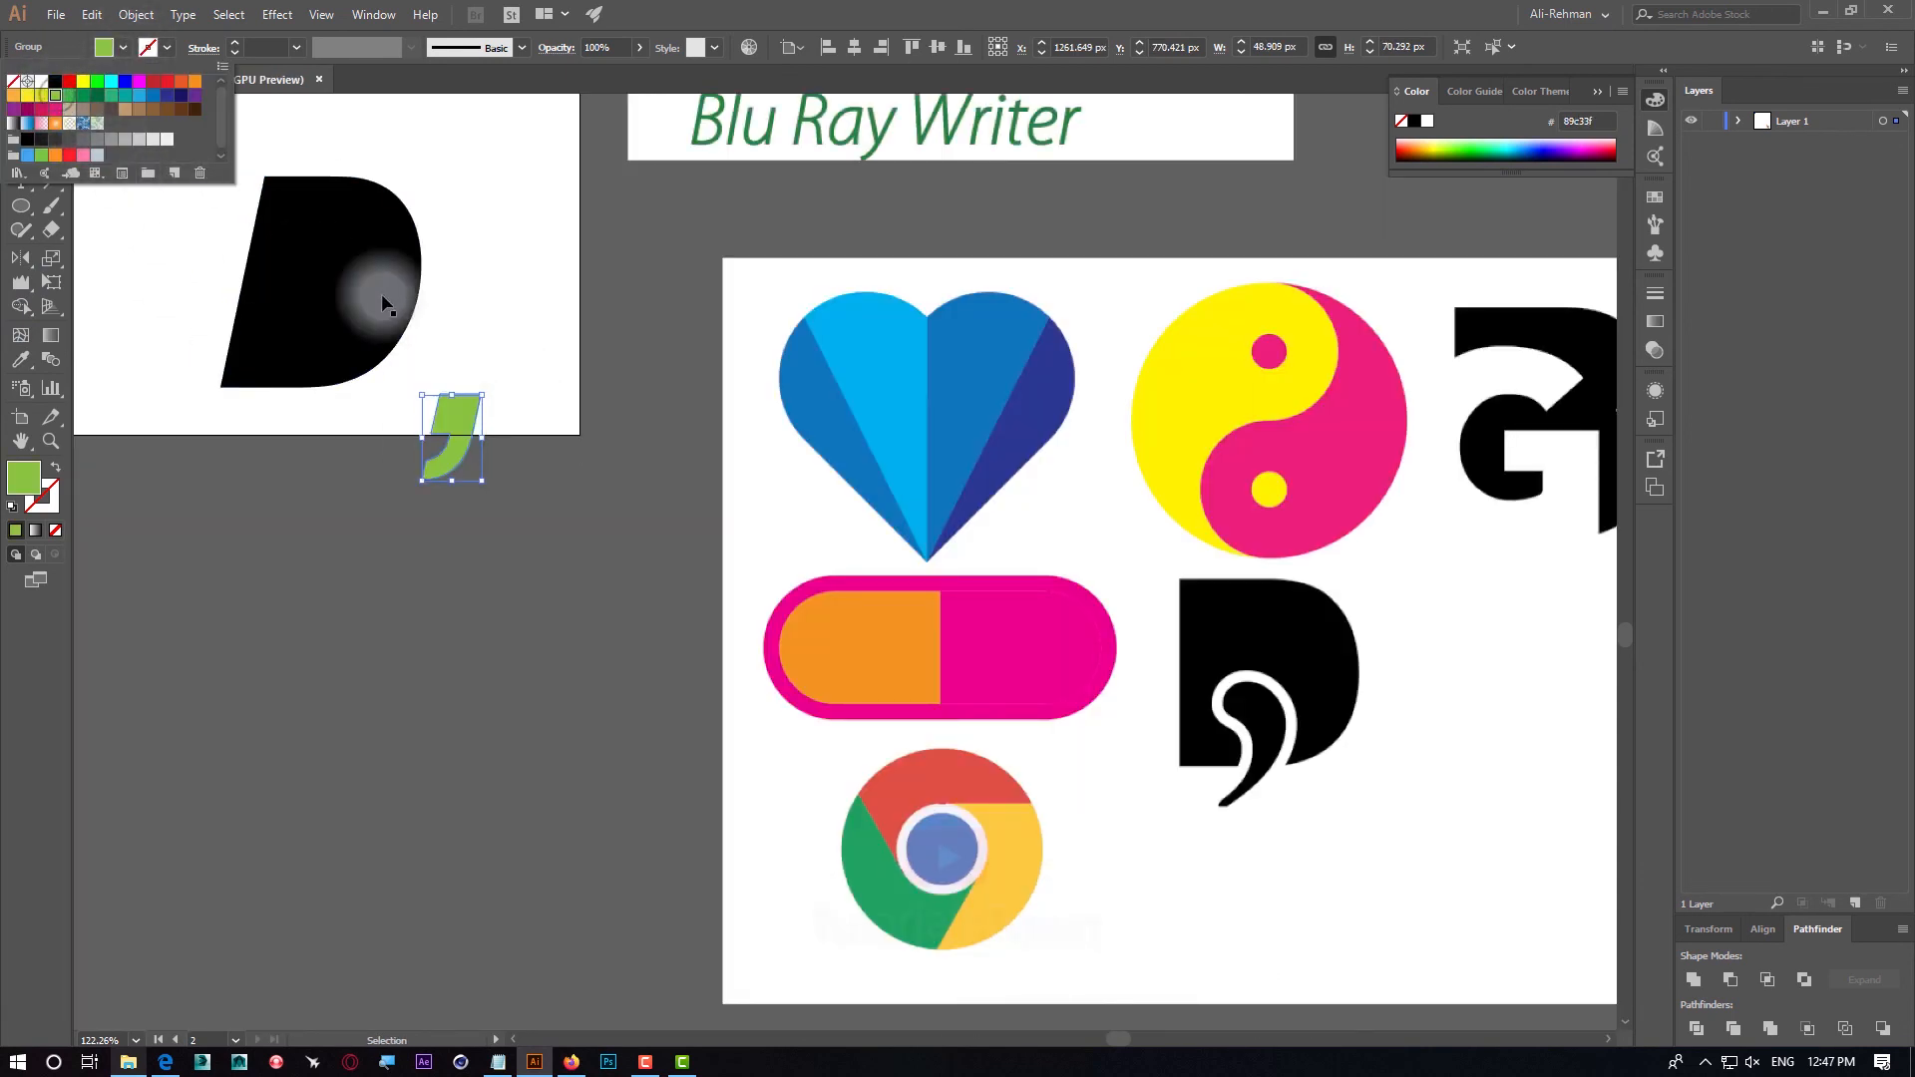
left_click(457, 321)
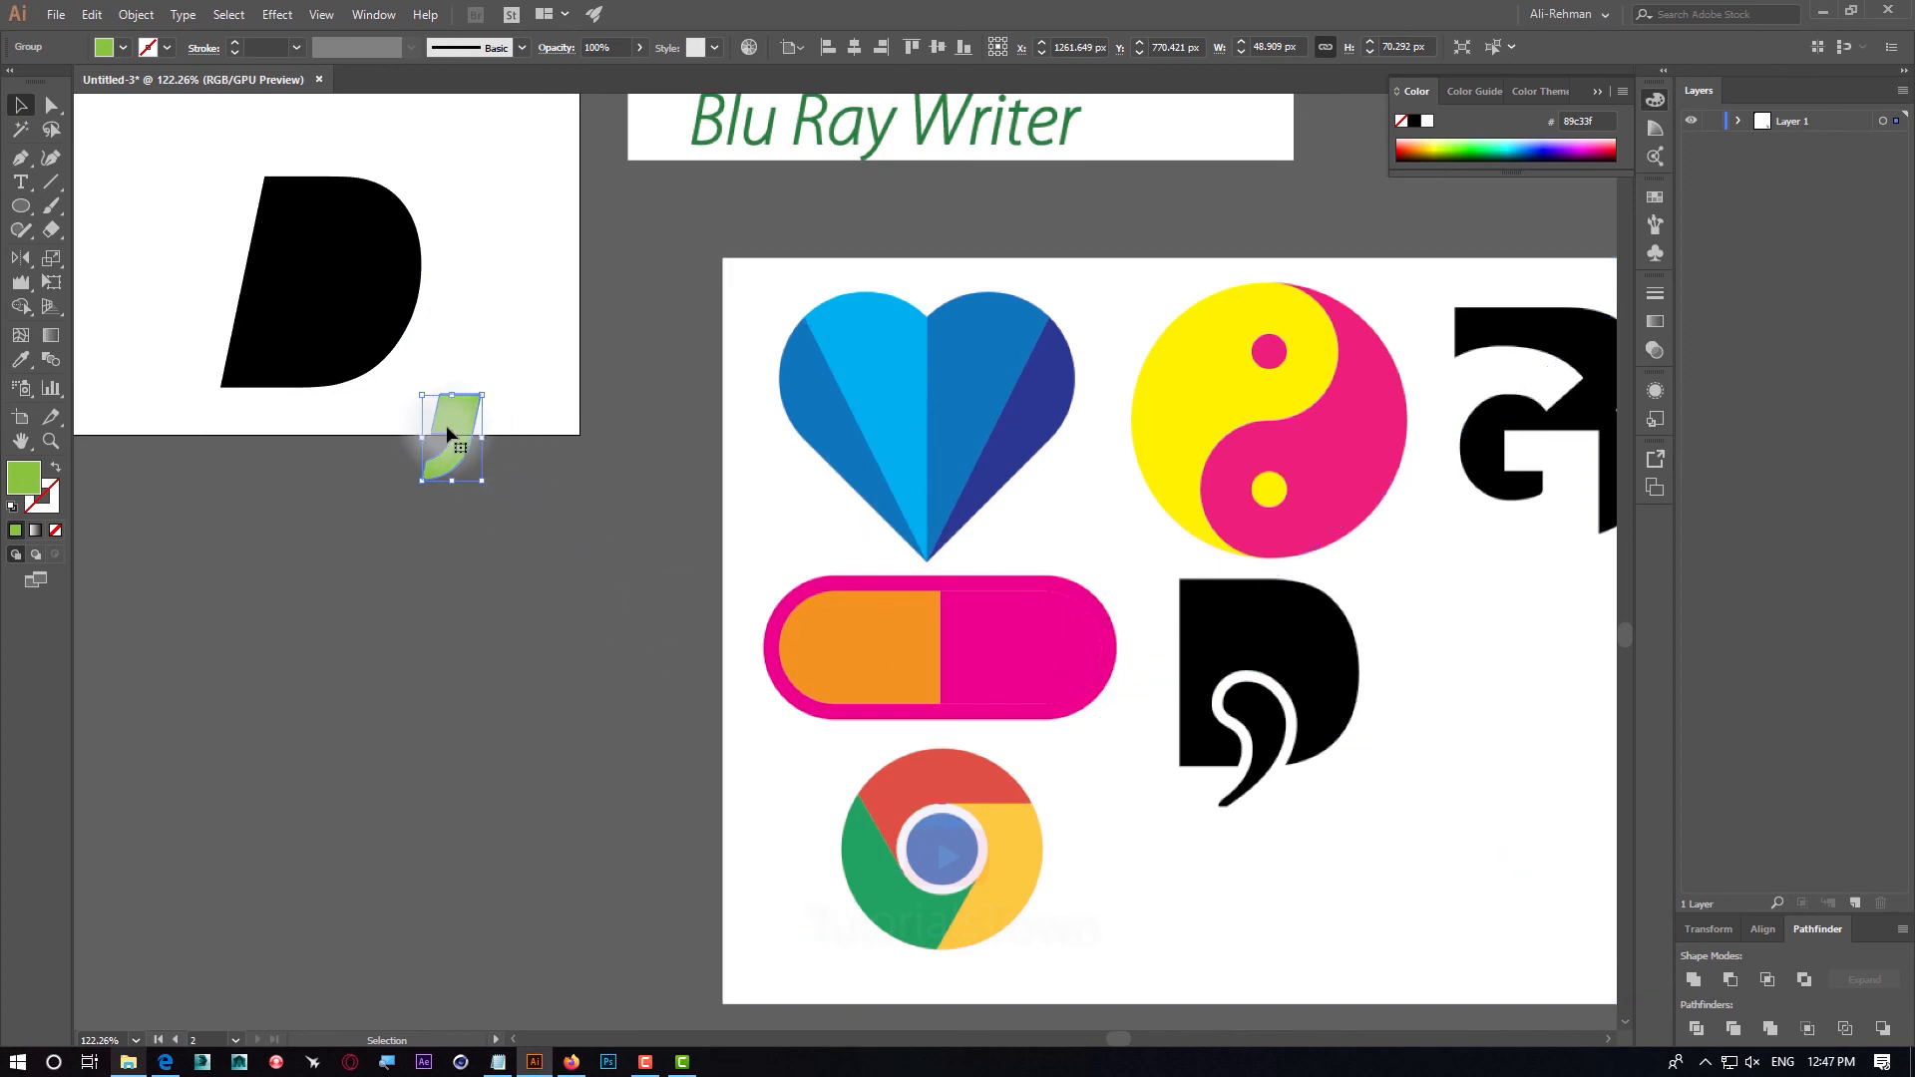
Position the green comma across the D's lower edge and enlarge it proportionally to about 58 by 84 px
left_click_drag(447, 434, 303, 375)
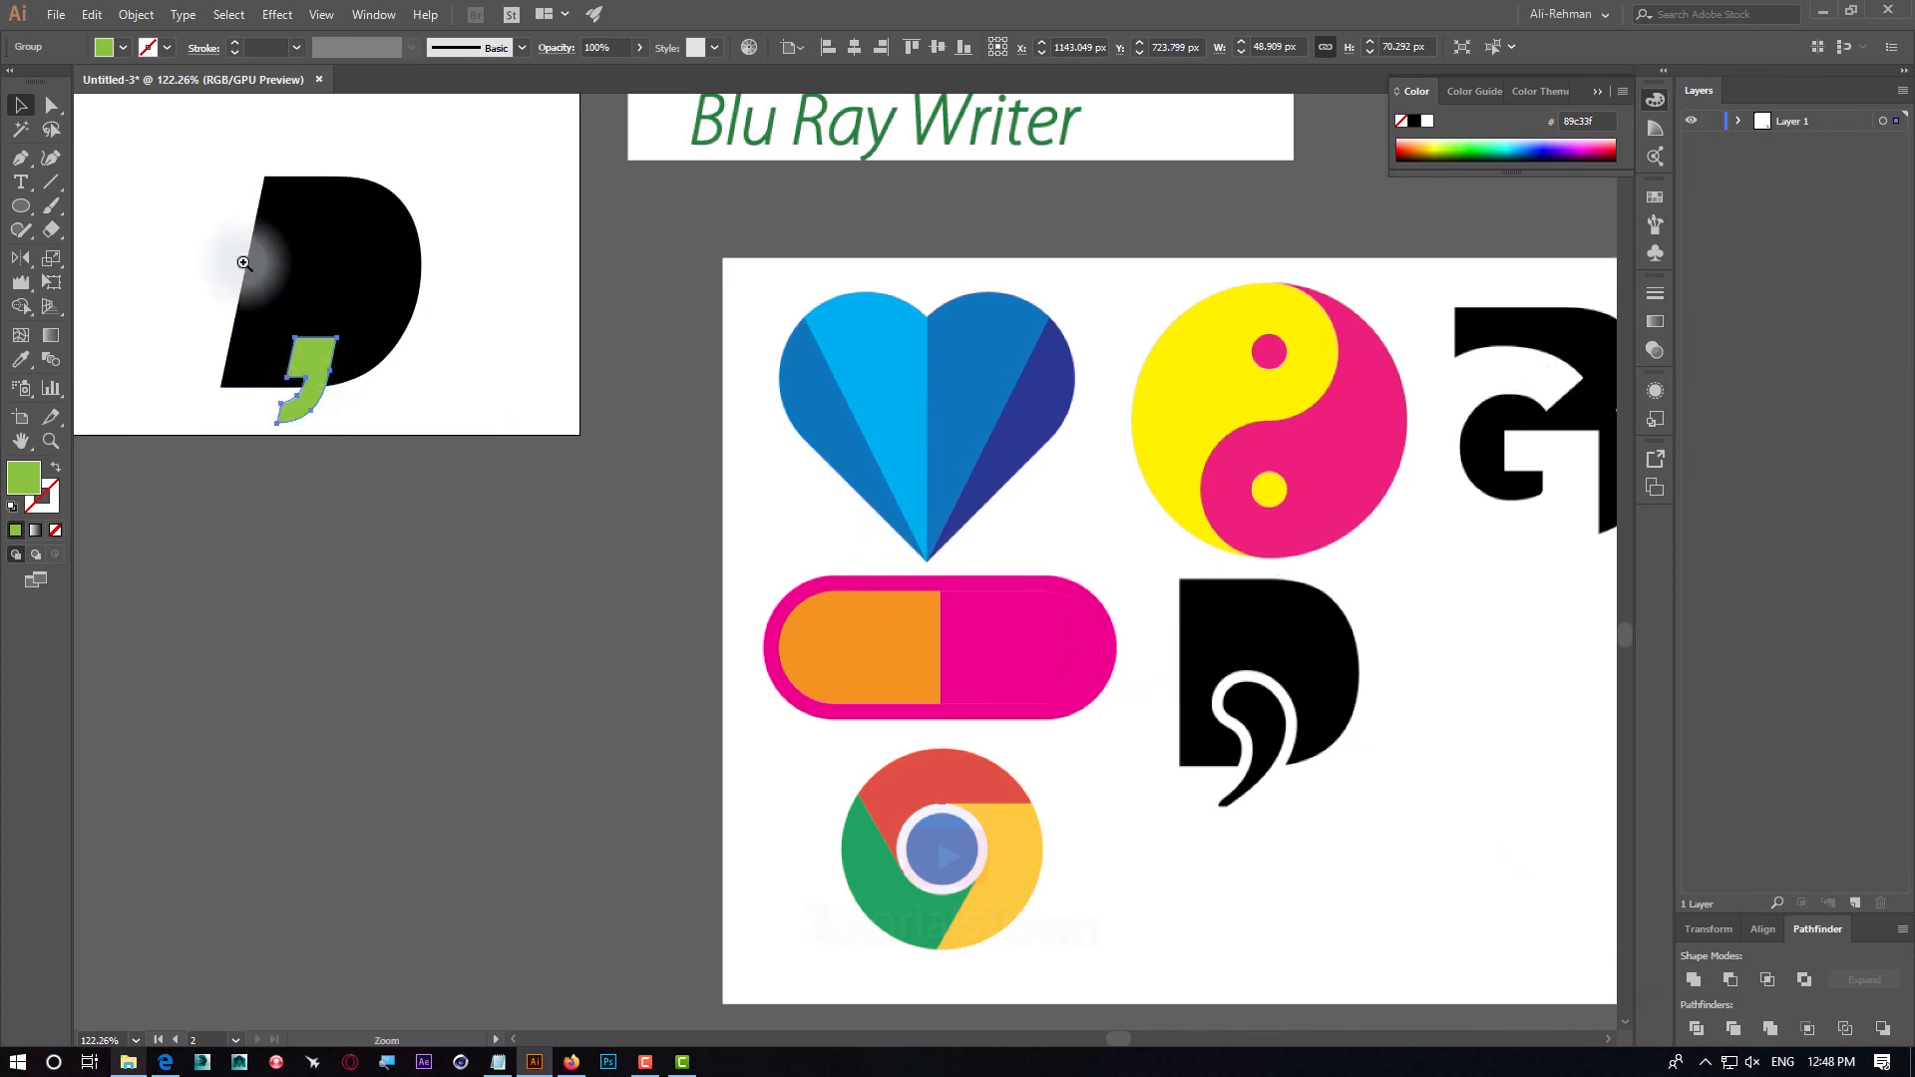
left_click_drag(244, 262, 244, 262)
mouse_move(438, 555)
left_mouse_down()
mouse_move(427, 507)
mouse_move(411, 565)
left_mouse_up()
left_click(644, 622)
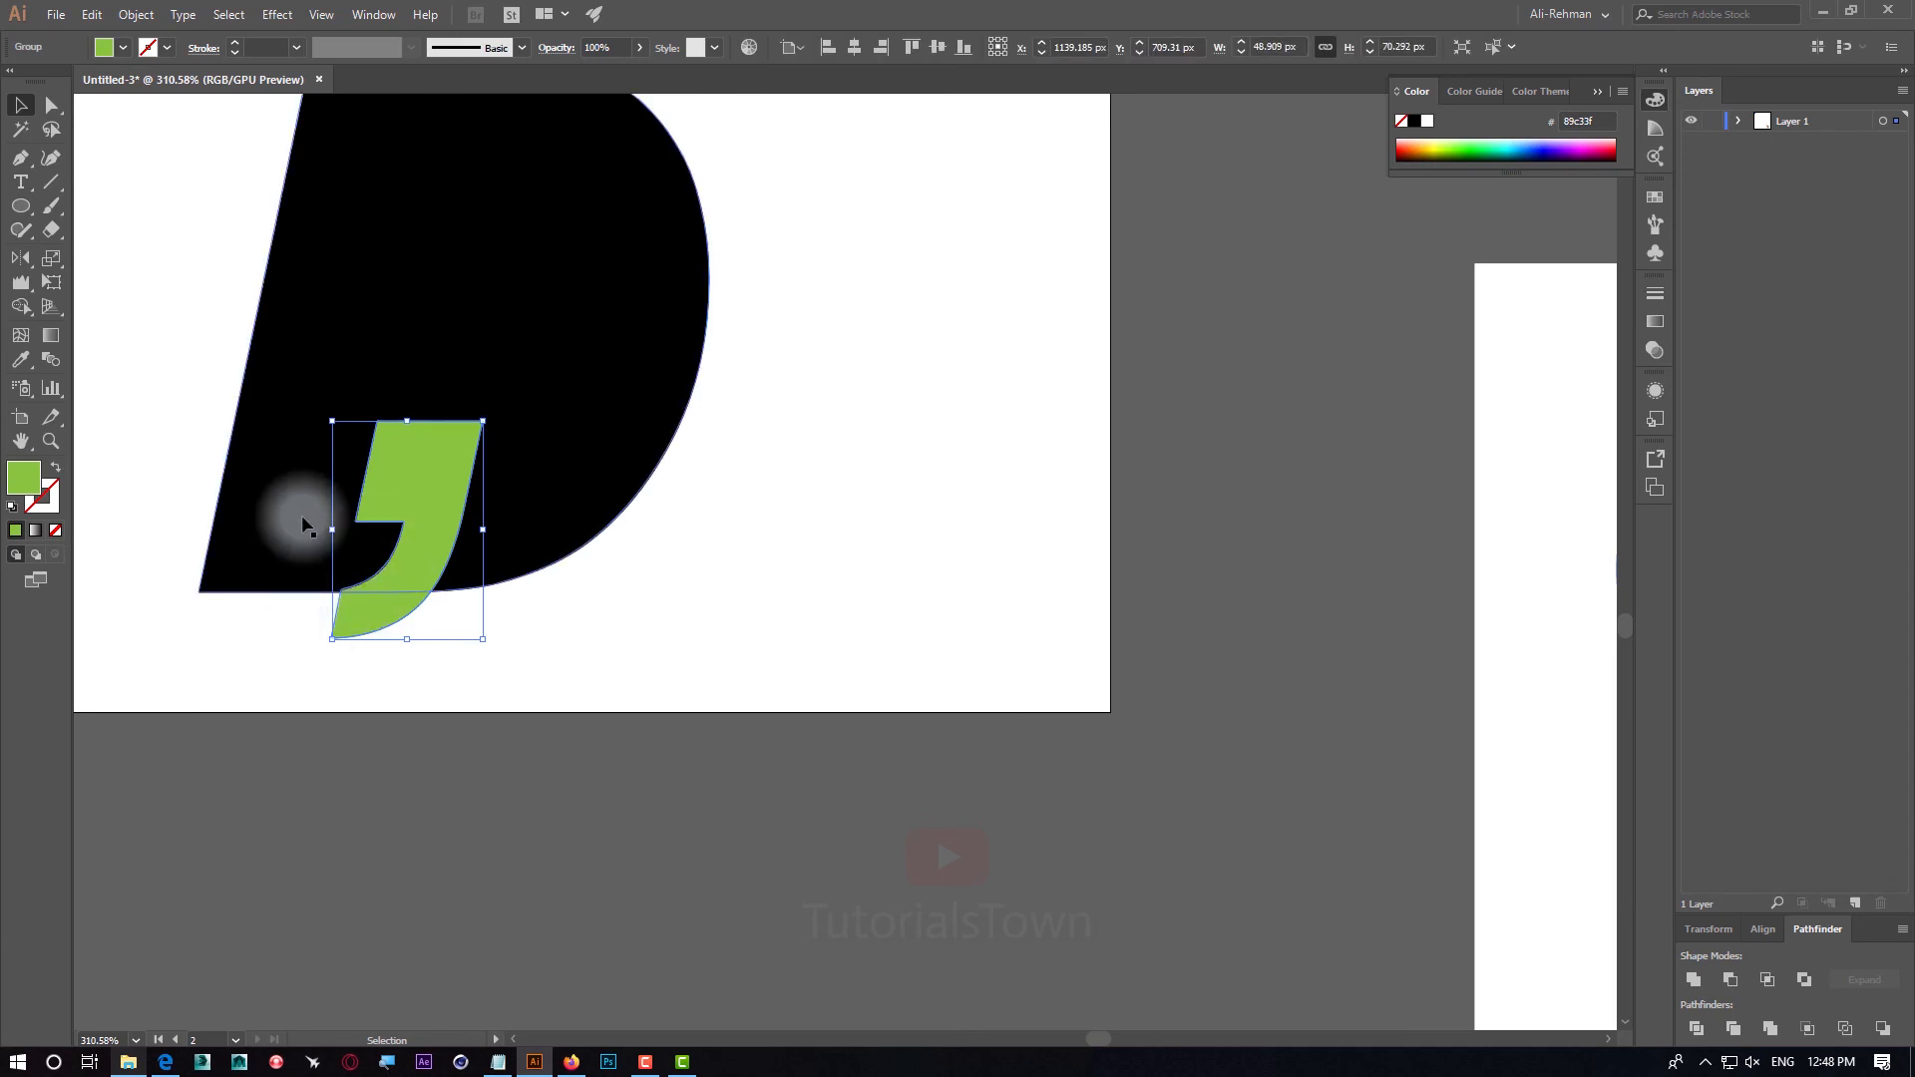
scroll(611, 641, "up", 2)
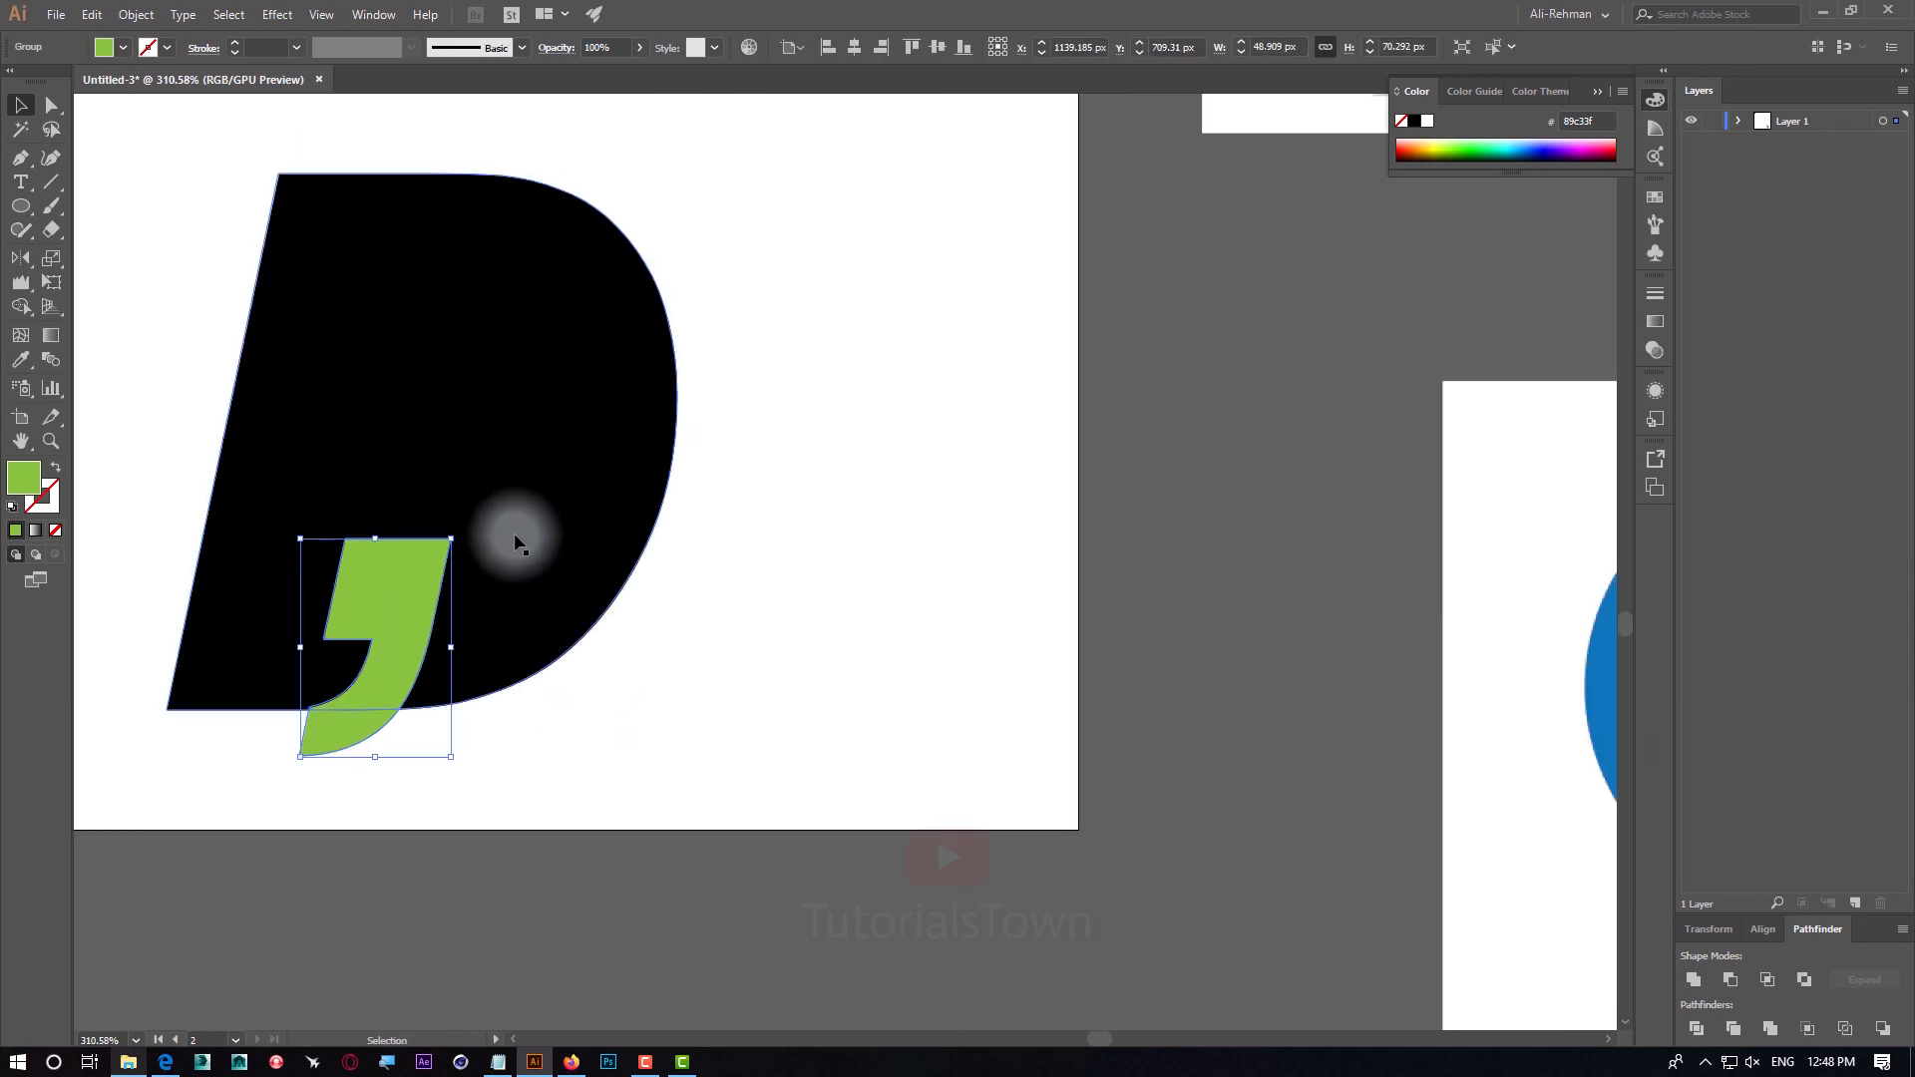
left_click_drag(451, 539, 466, 516)
left_click_drag(421, 637, 421, 616)
Offset the green comma's path by 5 px with Round joins, using the preview
left_click(134, 16)
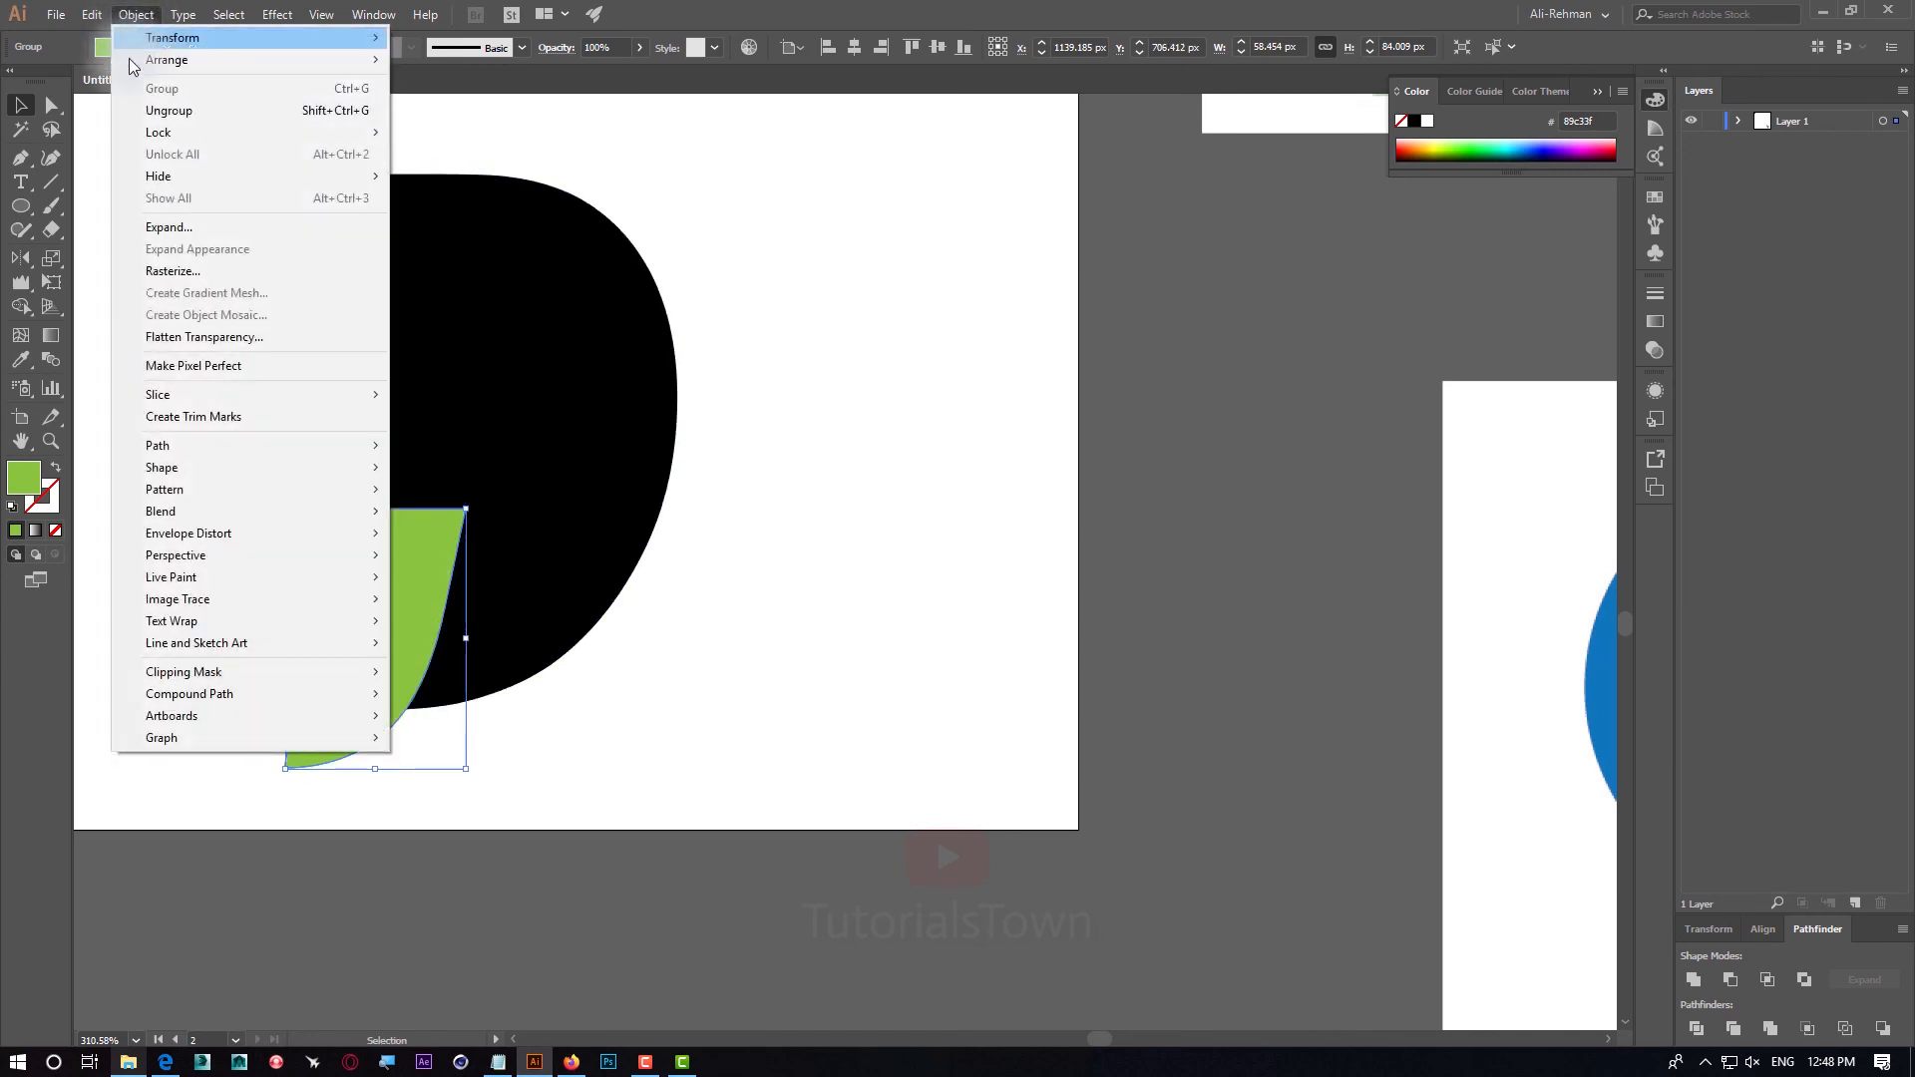
mouse_move(272, 443)
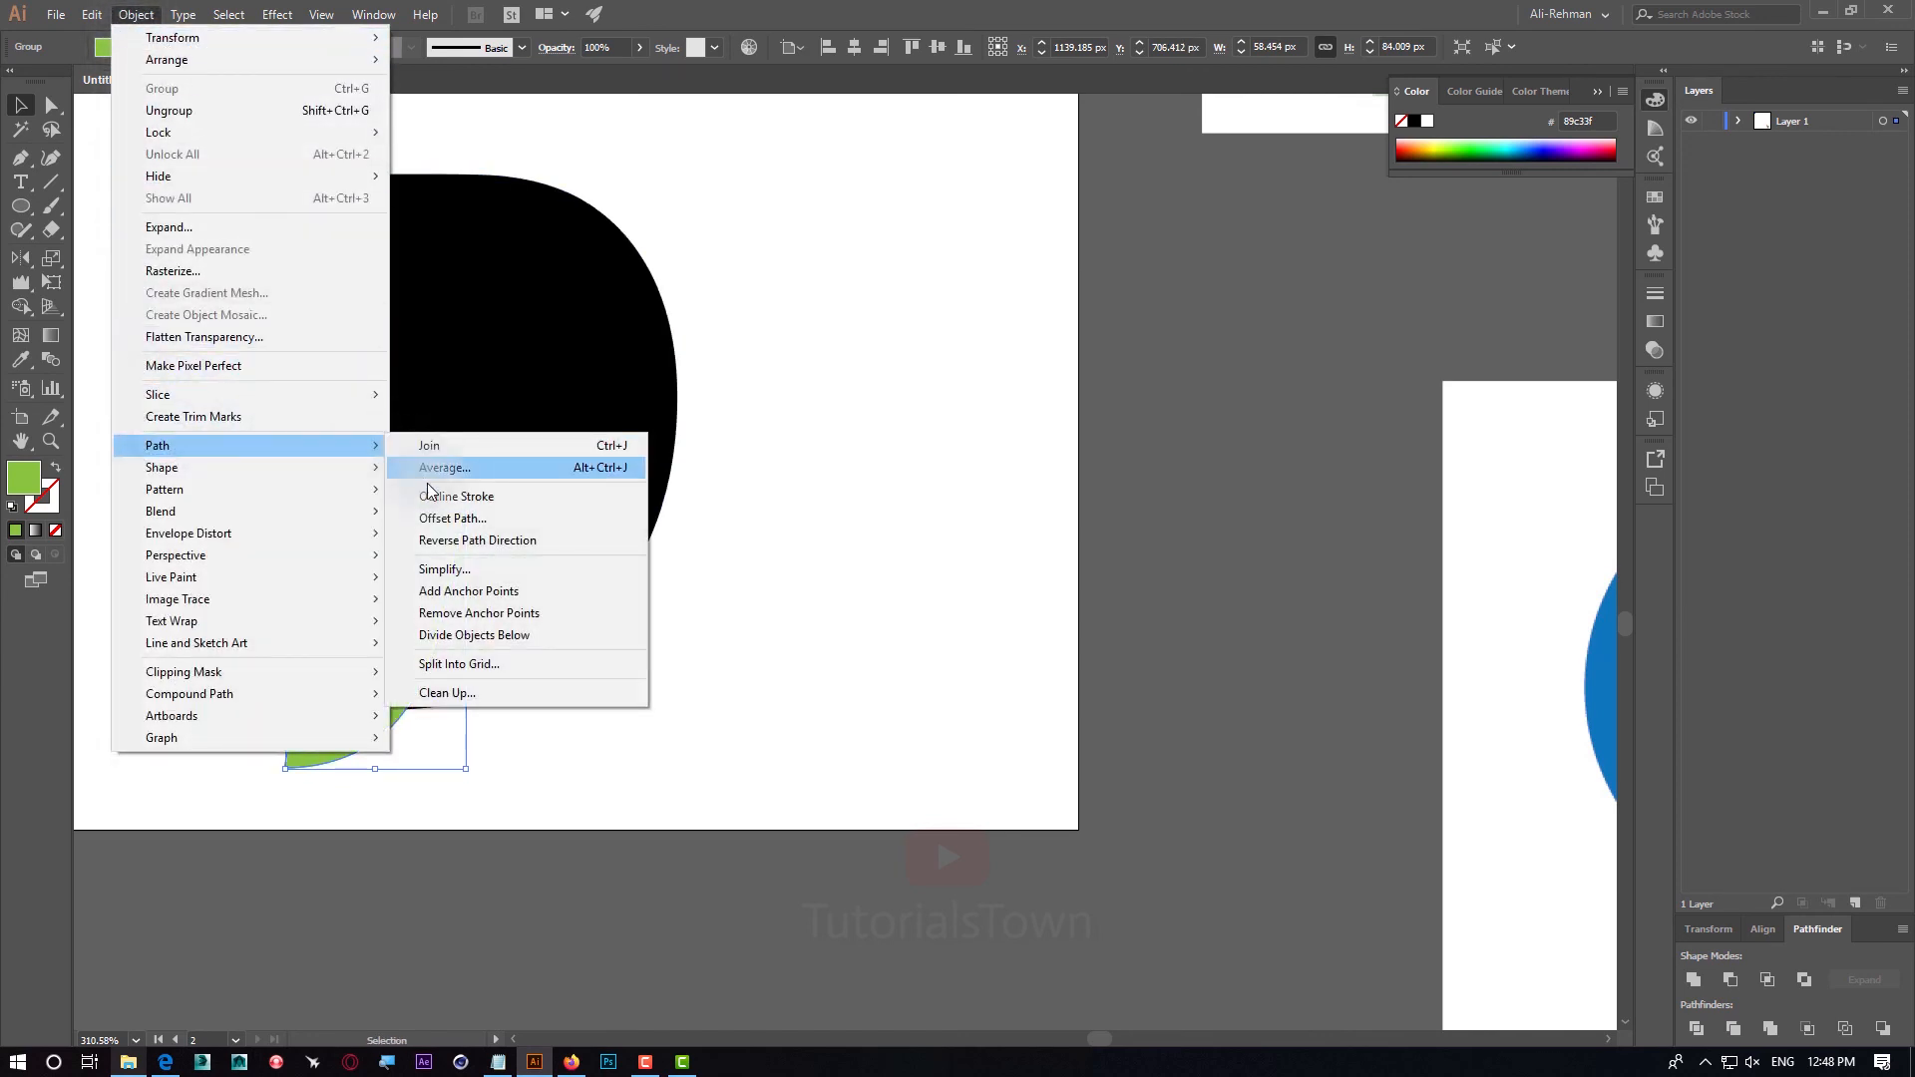
left_click(467, 517)
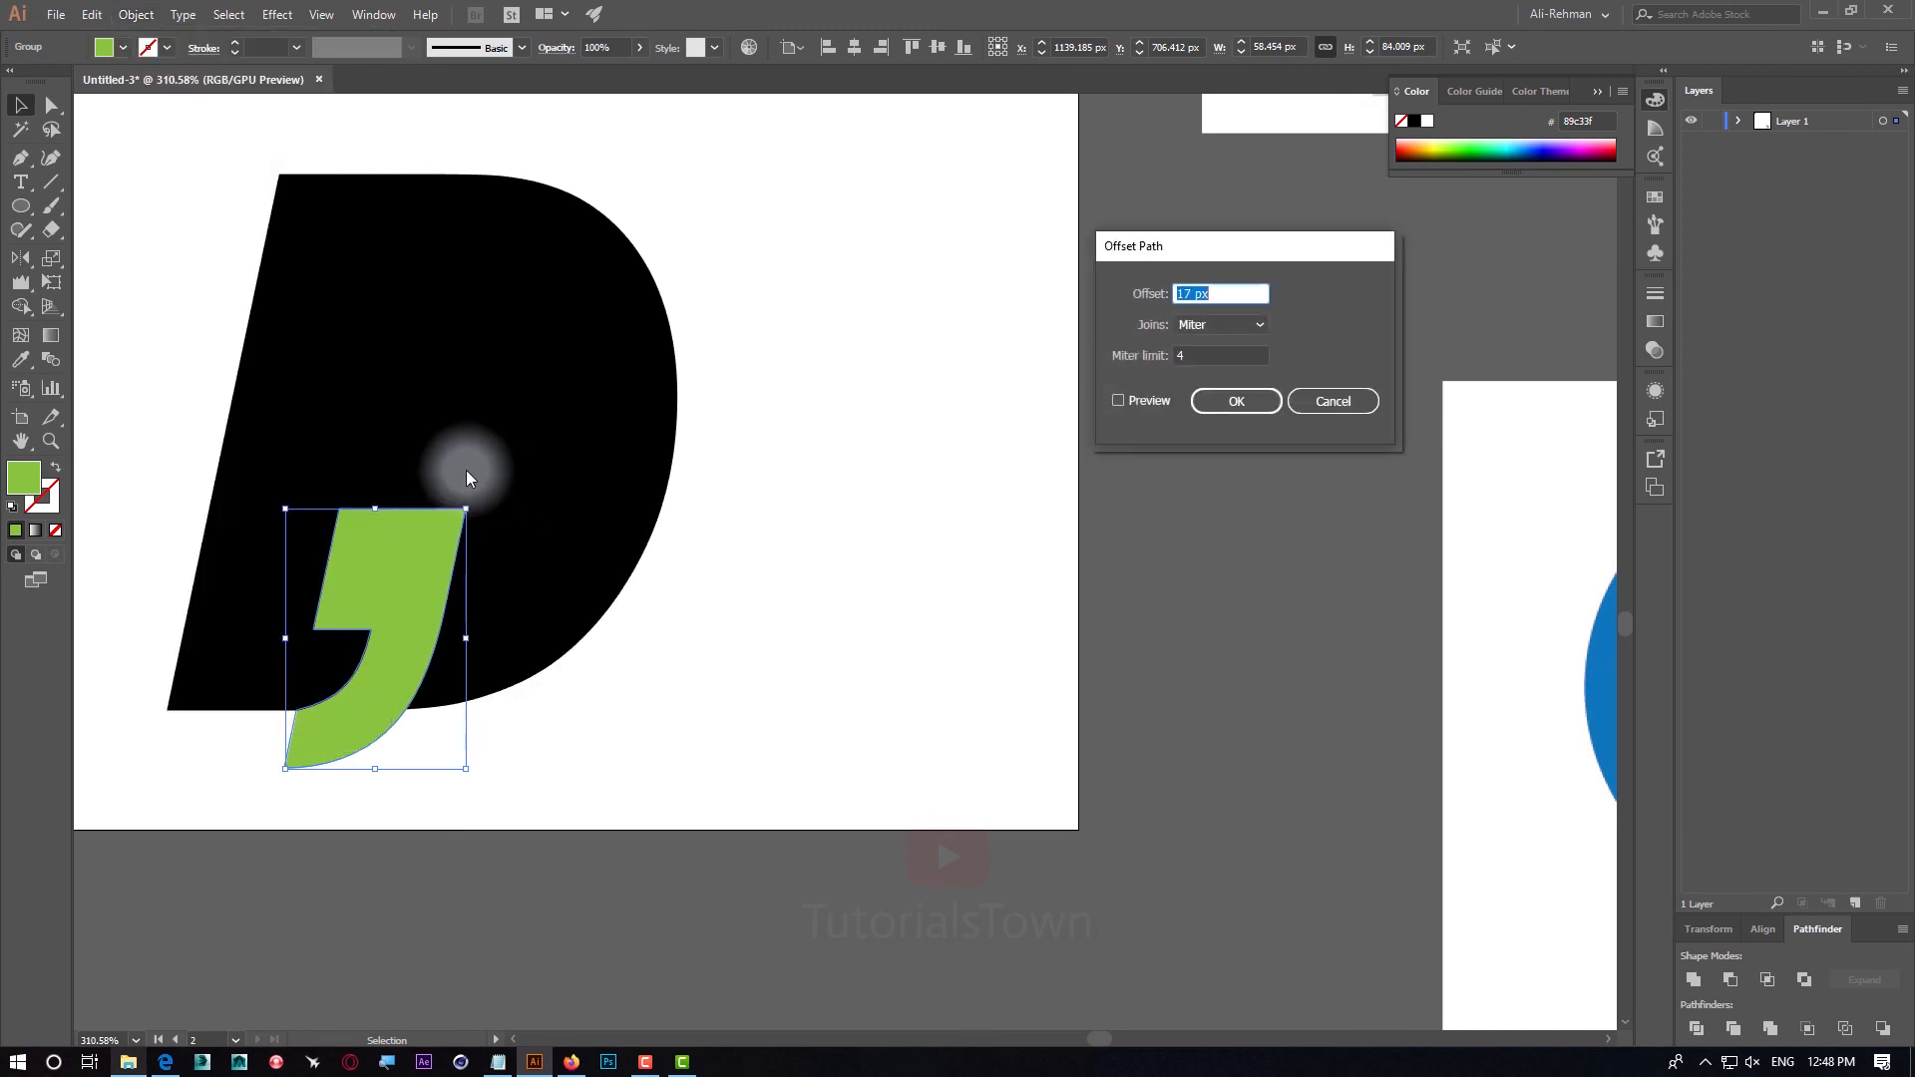
left_click(1118, 401)
left_click(1222, 294)
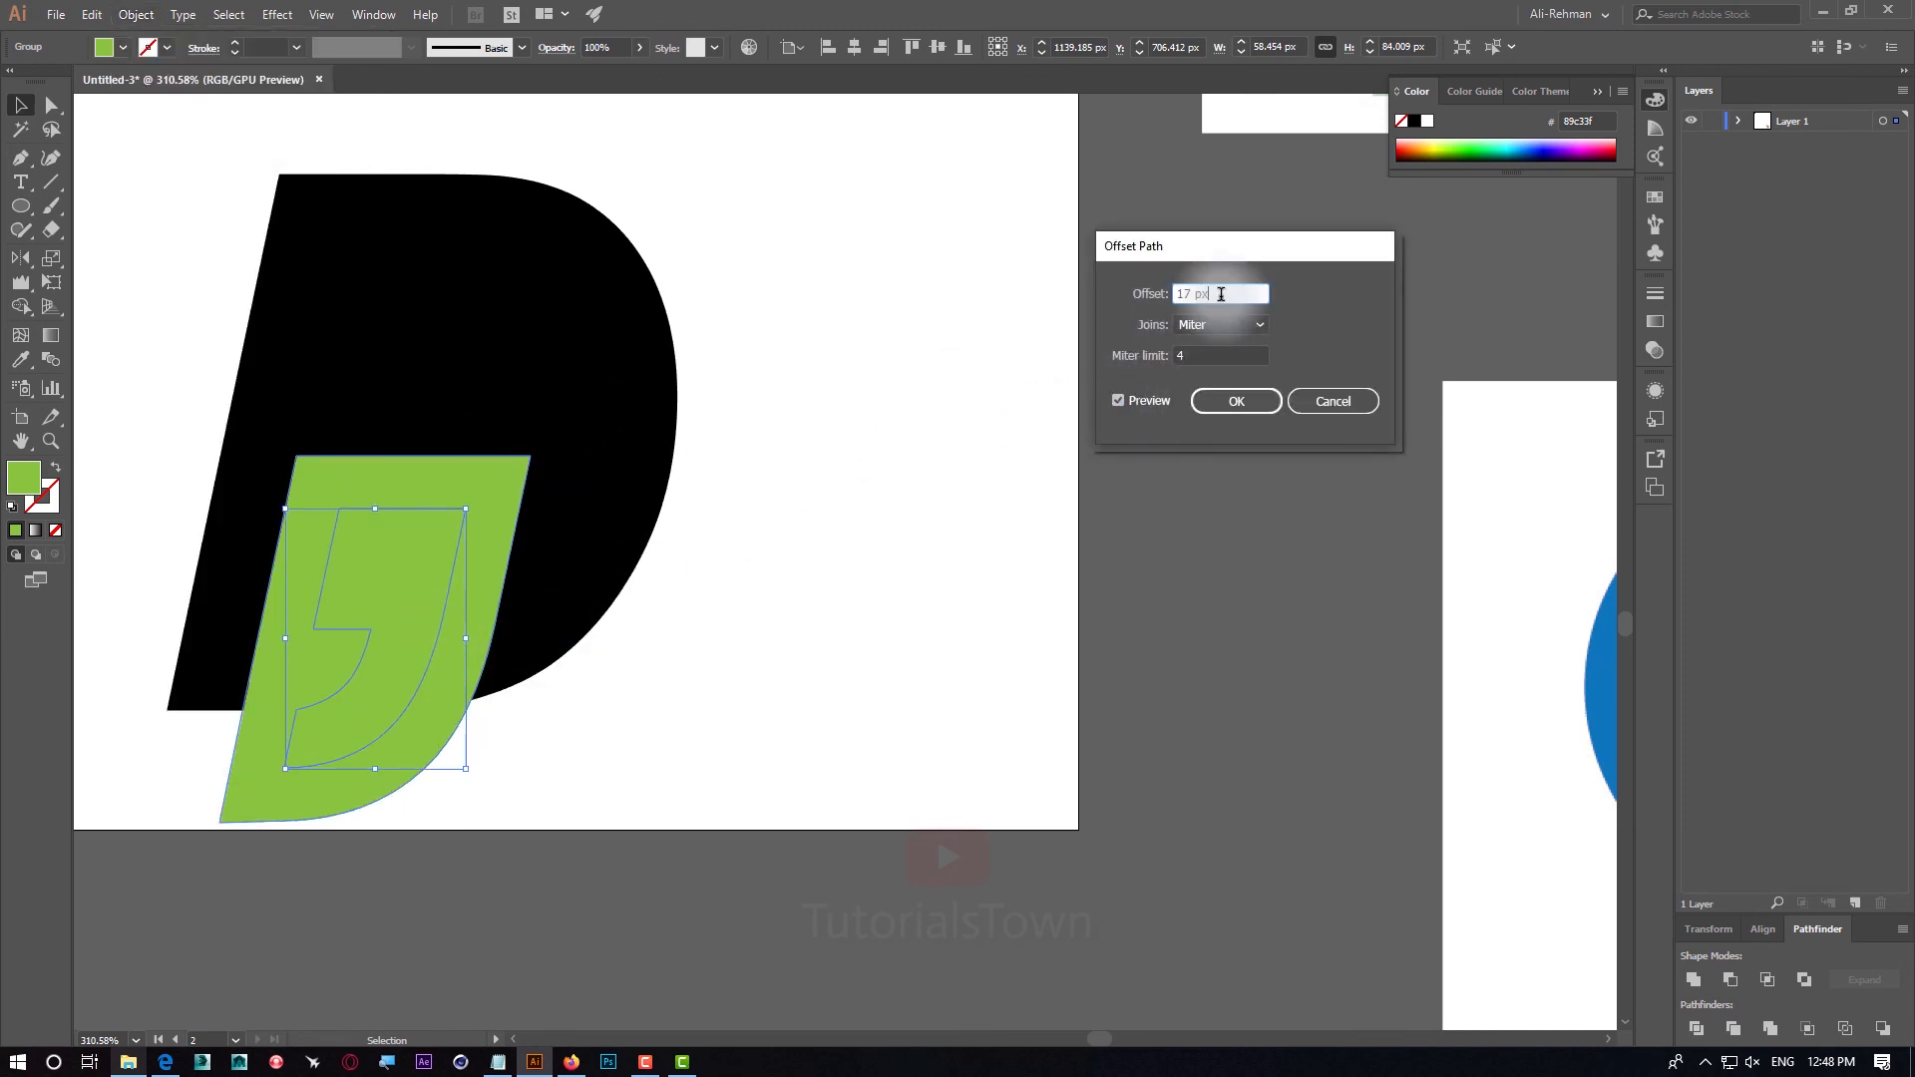
key("Down")
key("Down")
key("Down")
key("Down")
key("Down")
key("Down")
key("Down")
key("Down")
key("Down")
key("Down")
key("Down")
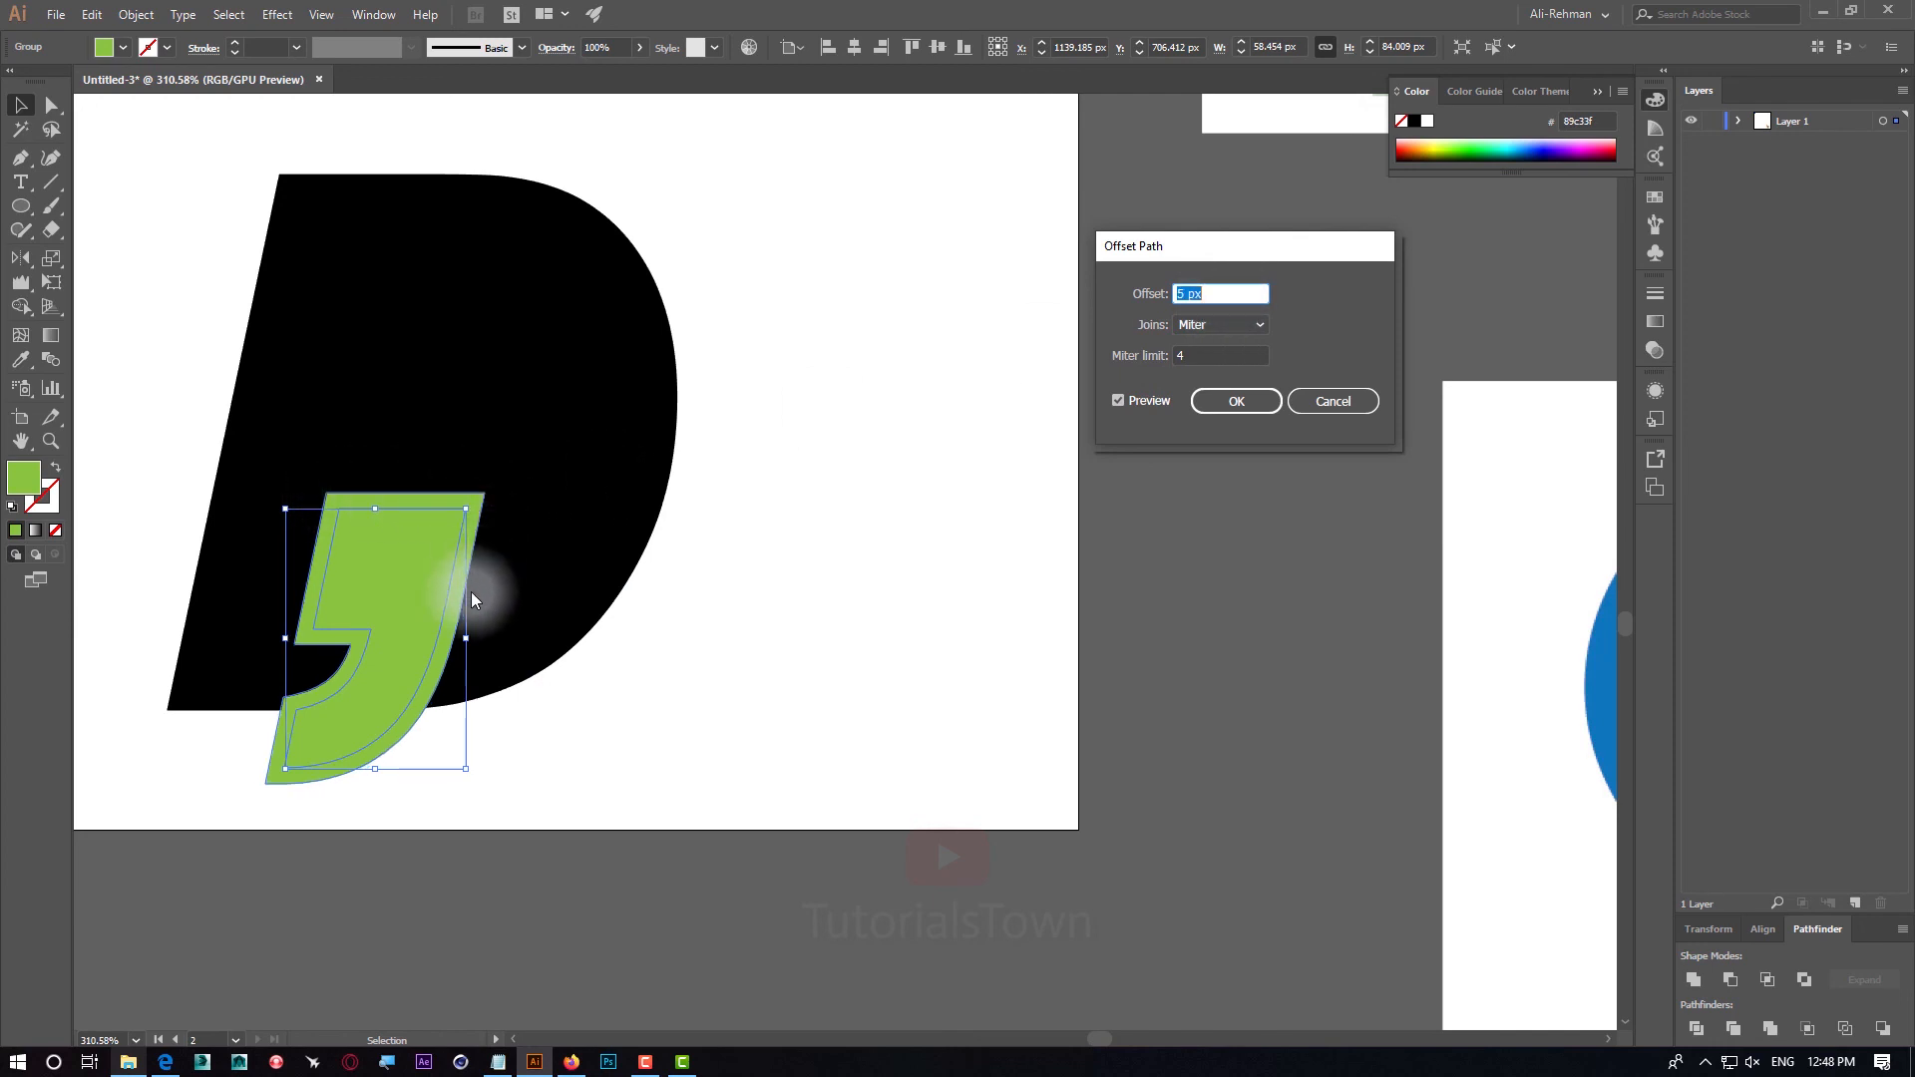
left_click(1193, 325)
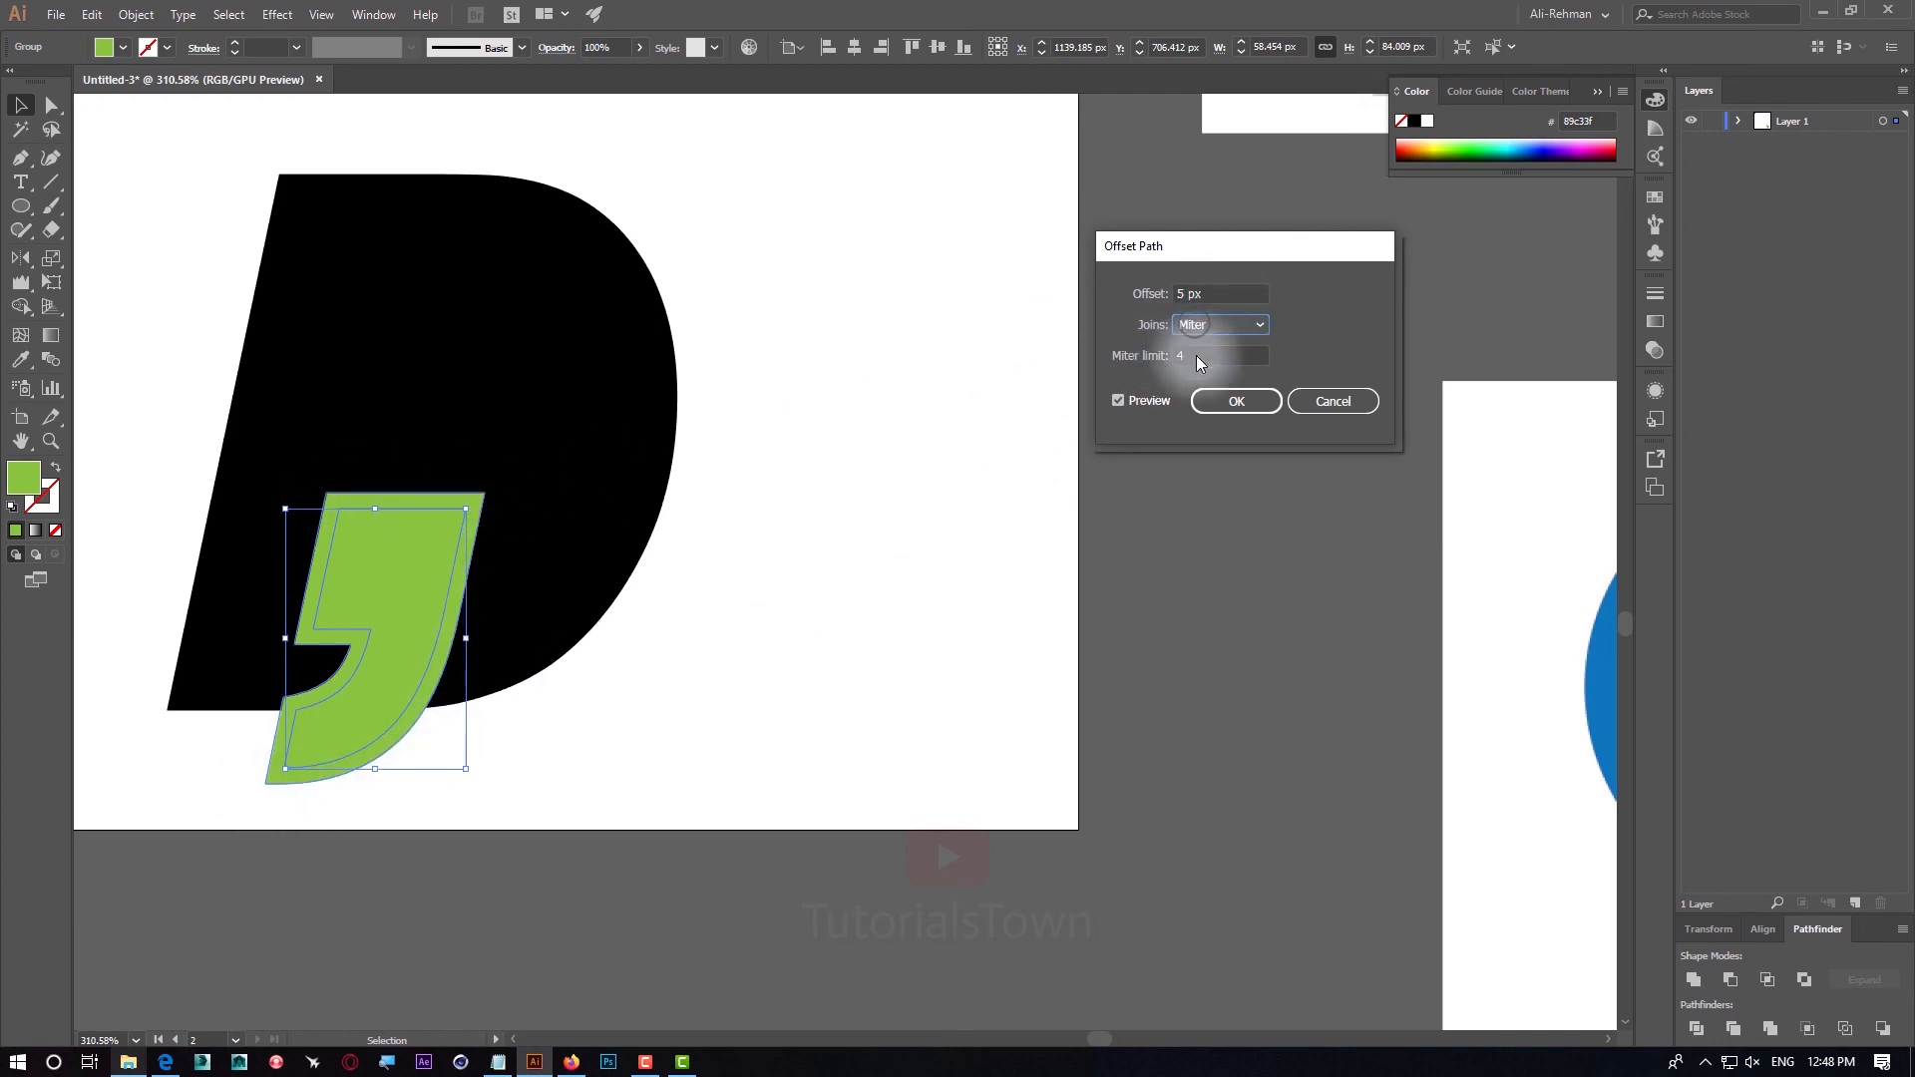
left_click(1200, 371)
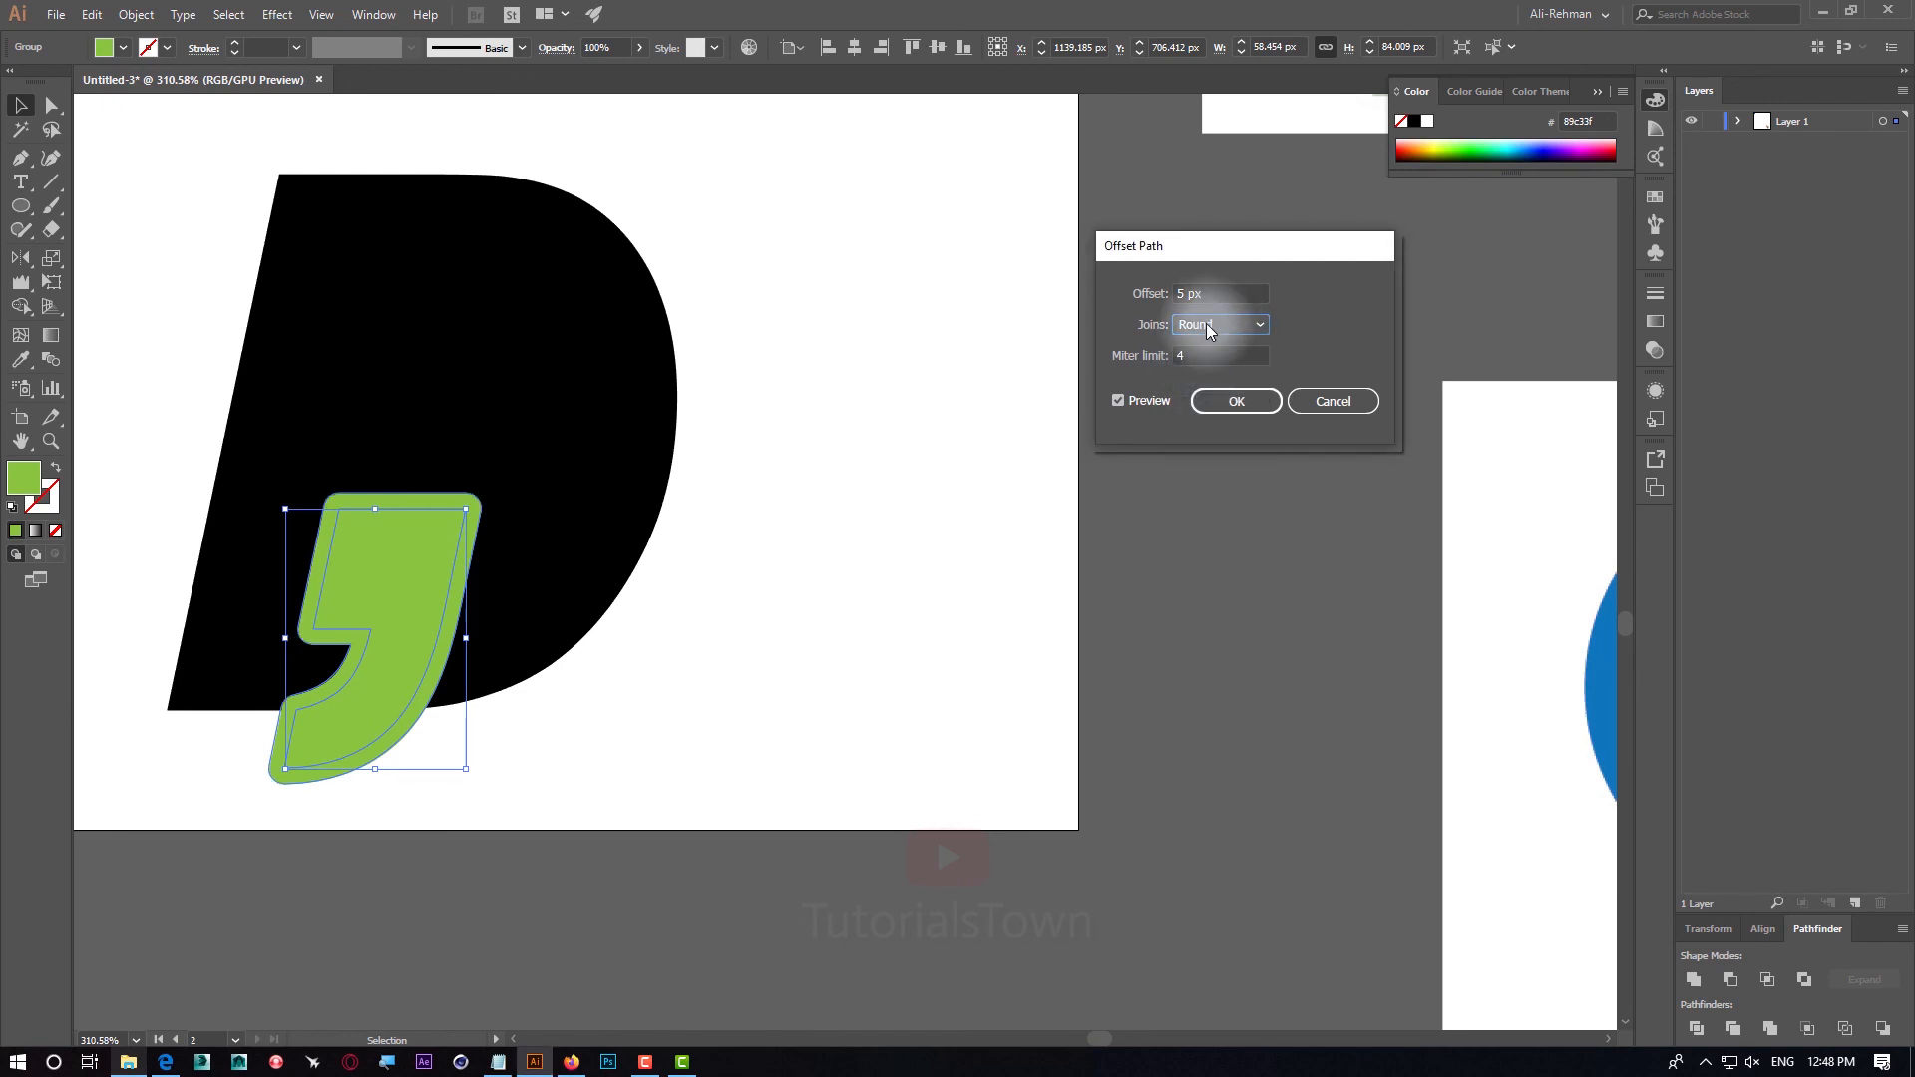
left_click(1206, 324)
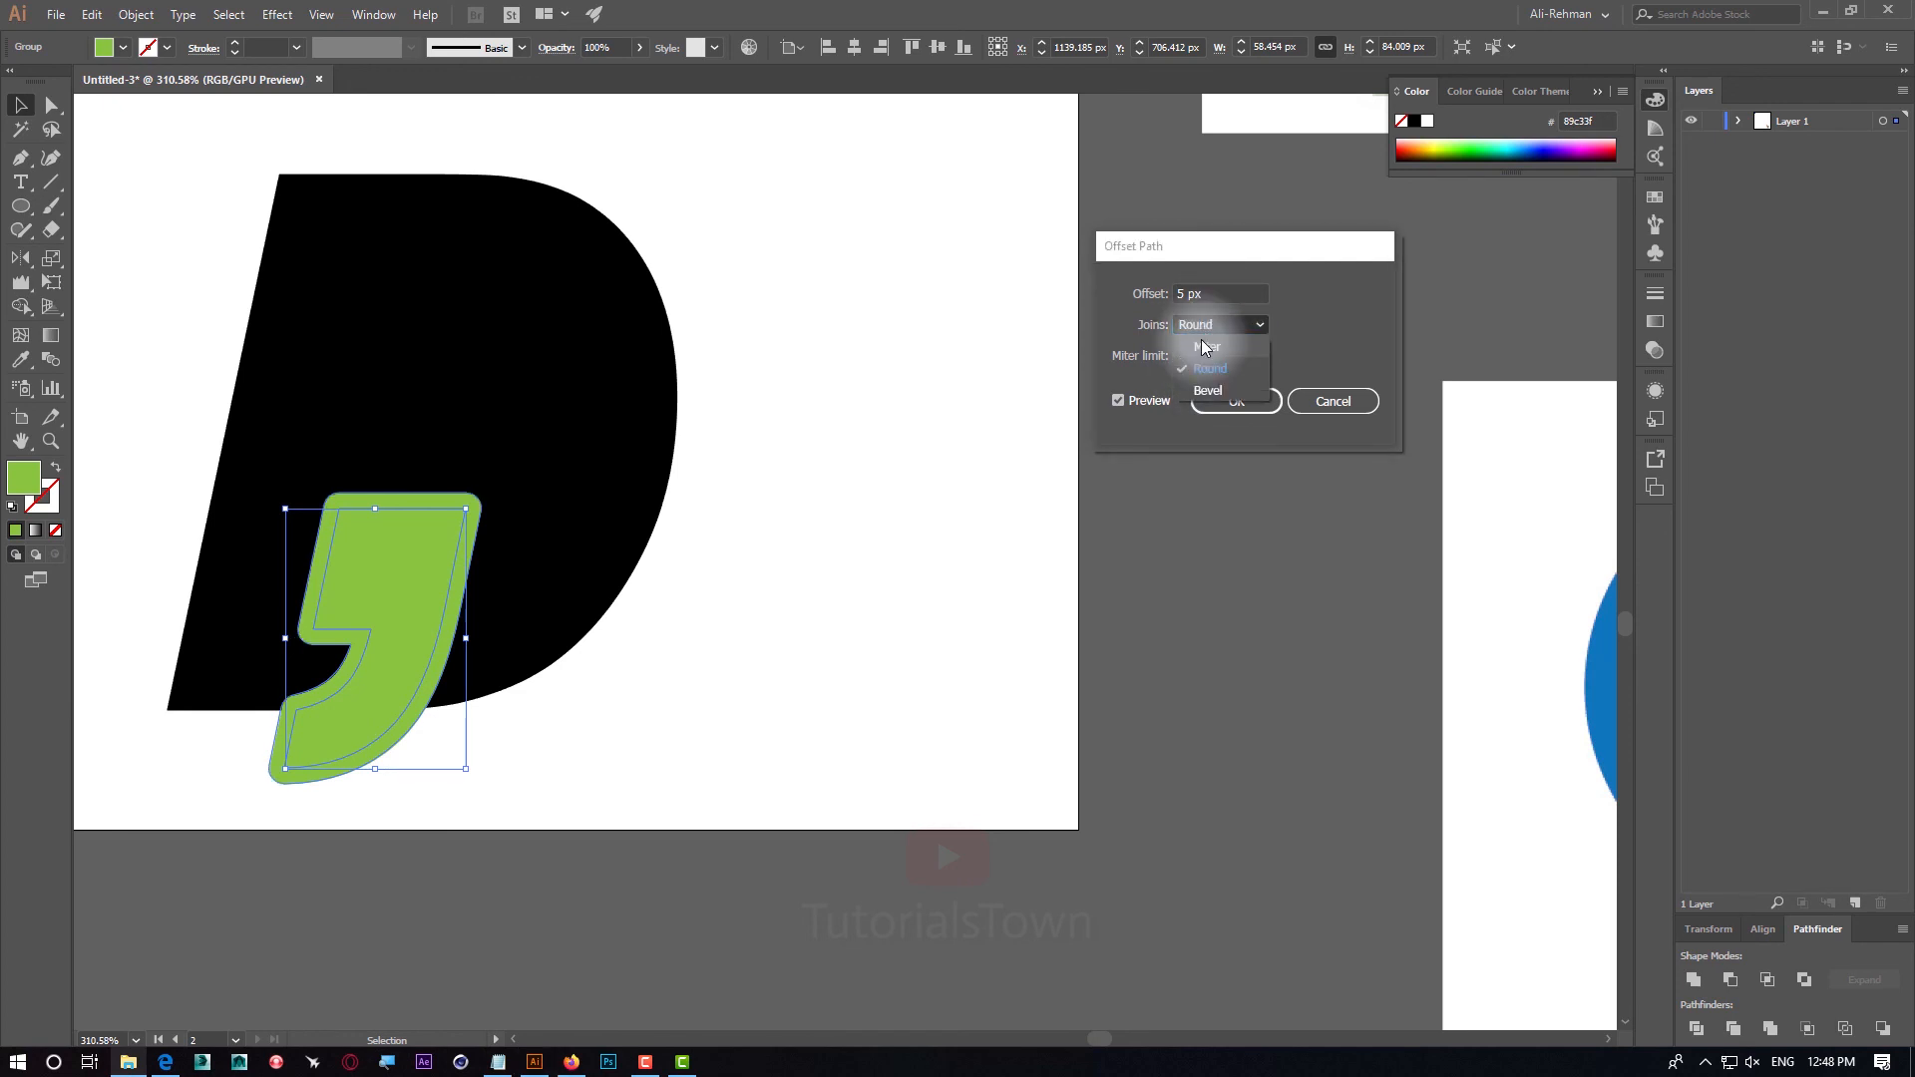
left_click(1262, 400)
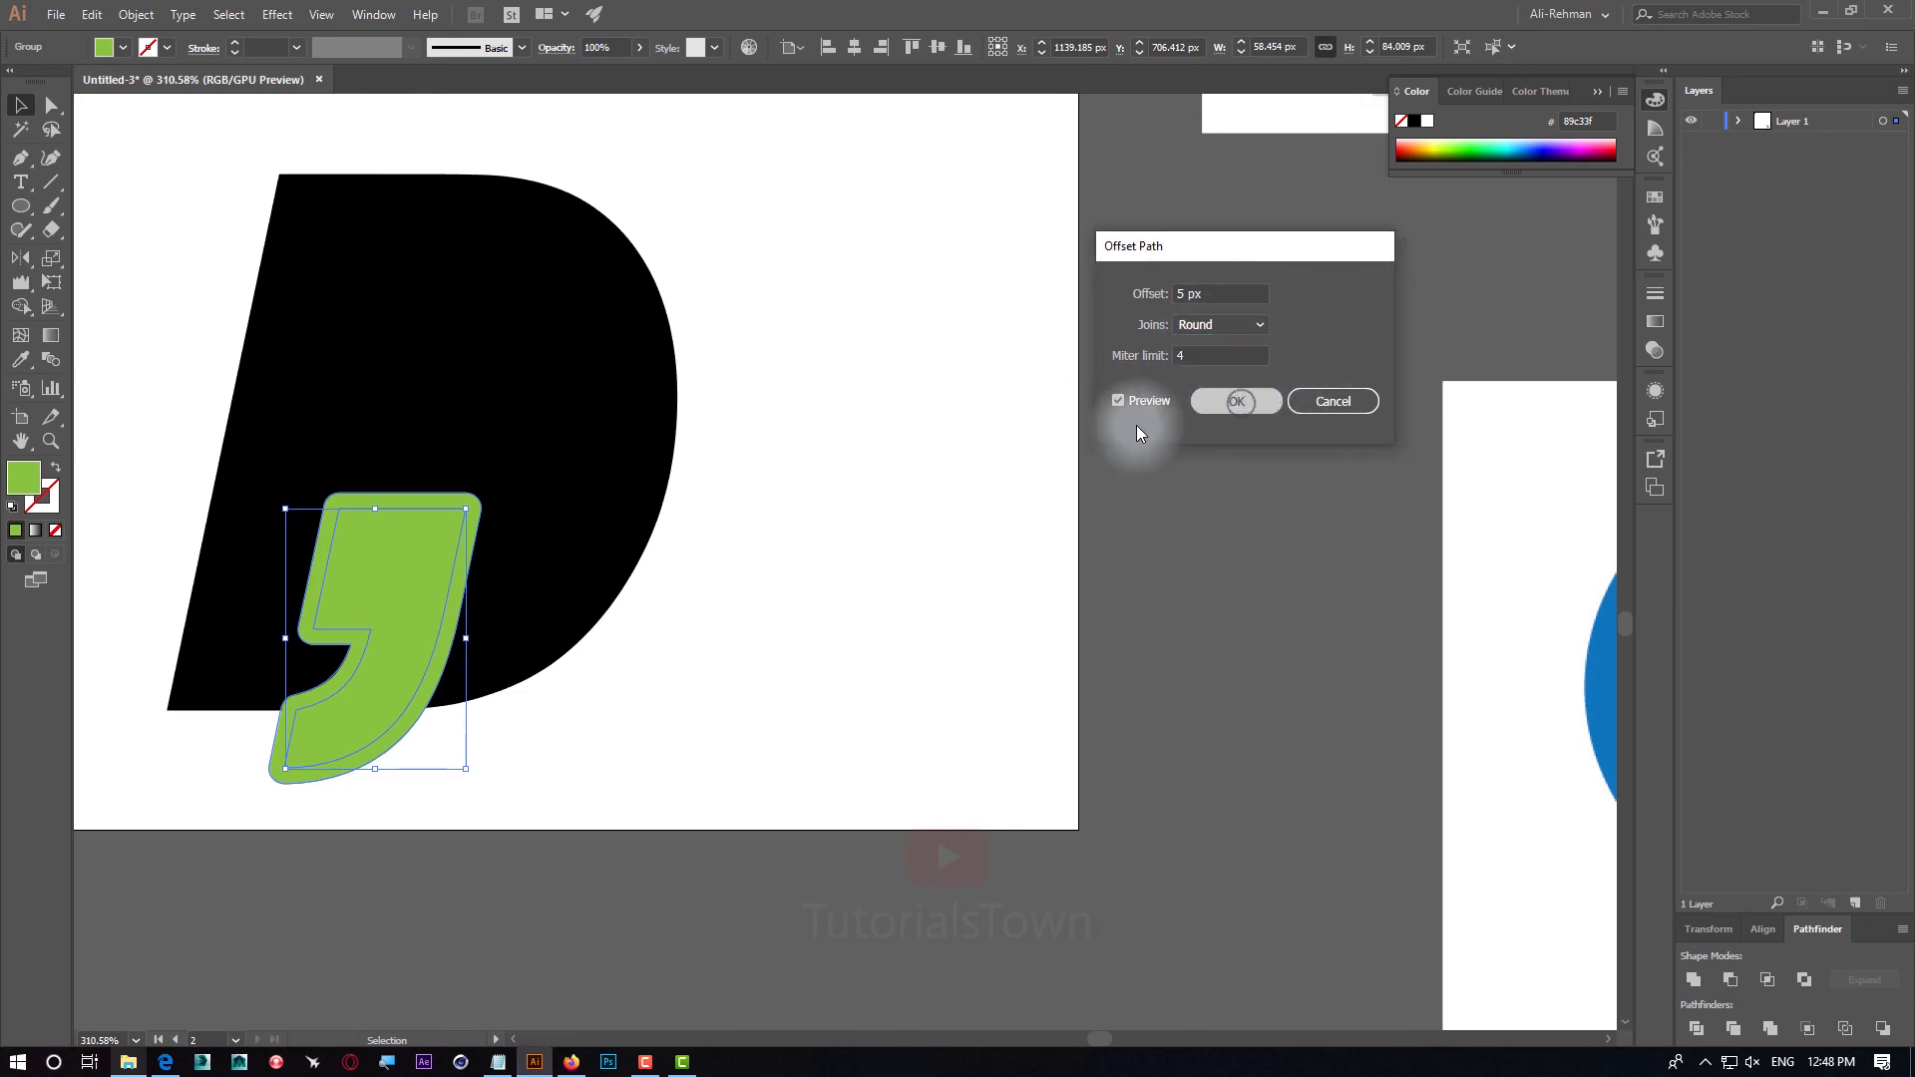
Fill the offset comma outline with red ff0000
left_click(124, 47)
left_click(68, 84)
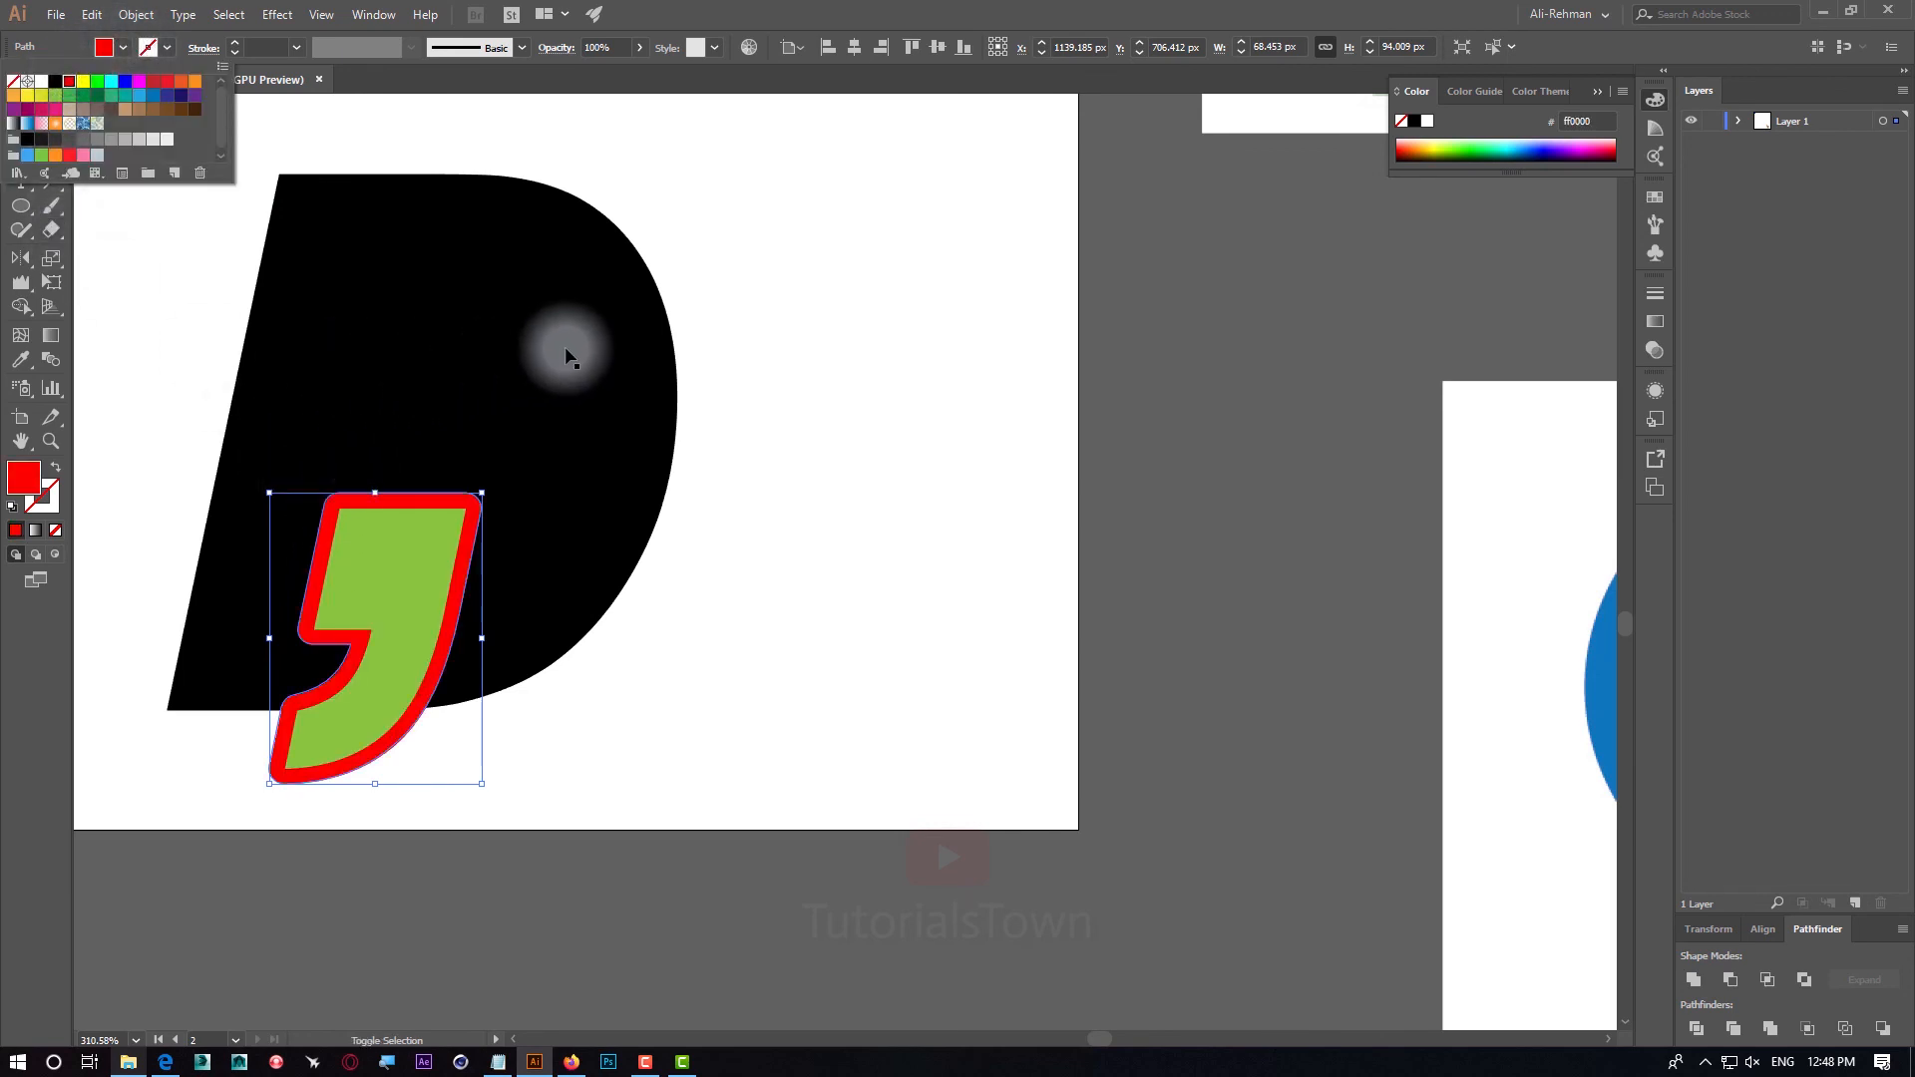
left_click(566, 379)
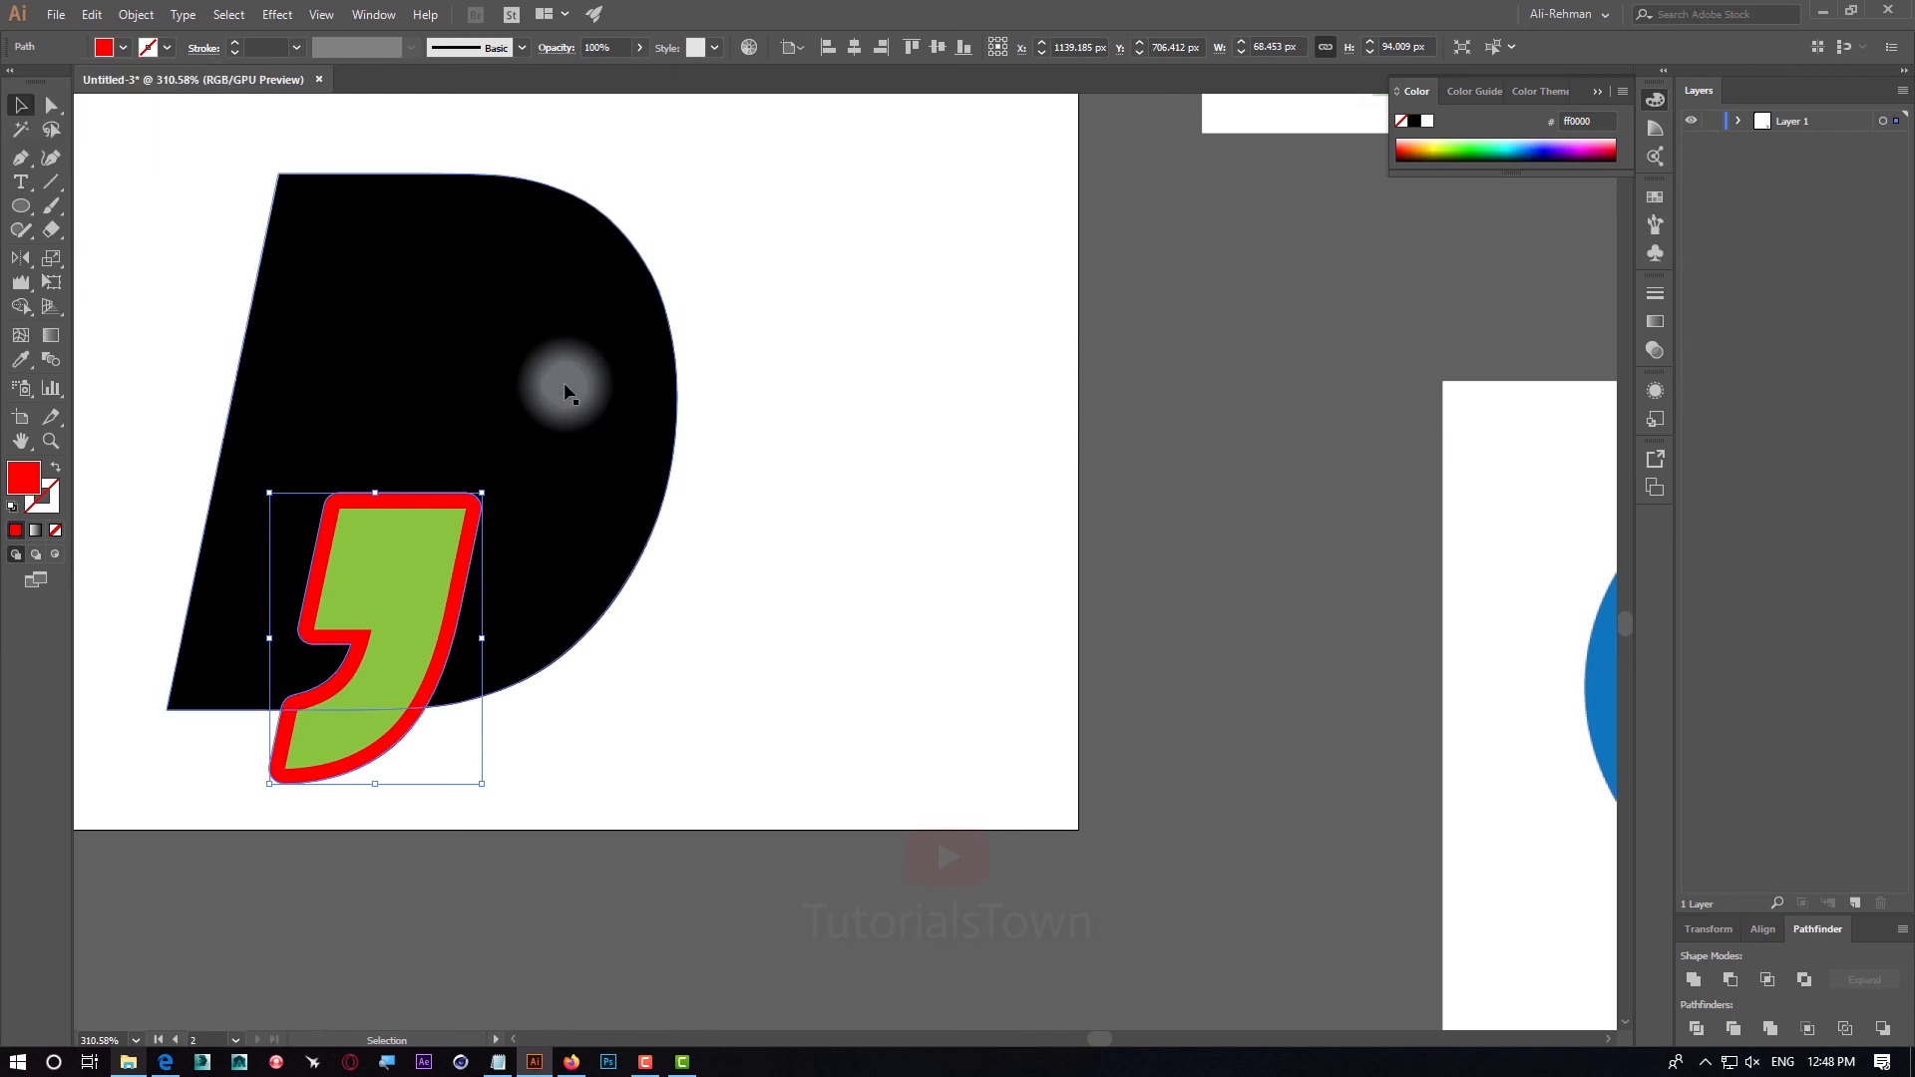
Cut the red offset comma outline out of the black D with the Shape Builder tool, keeping the green comma
left_click(21, 304)
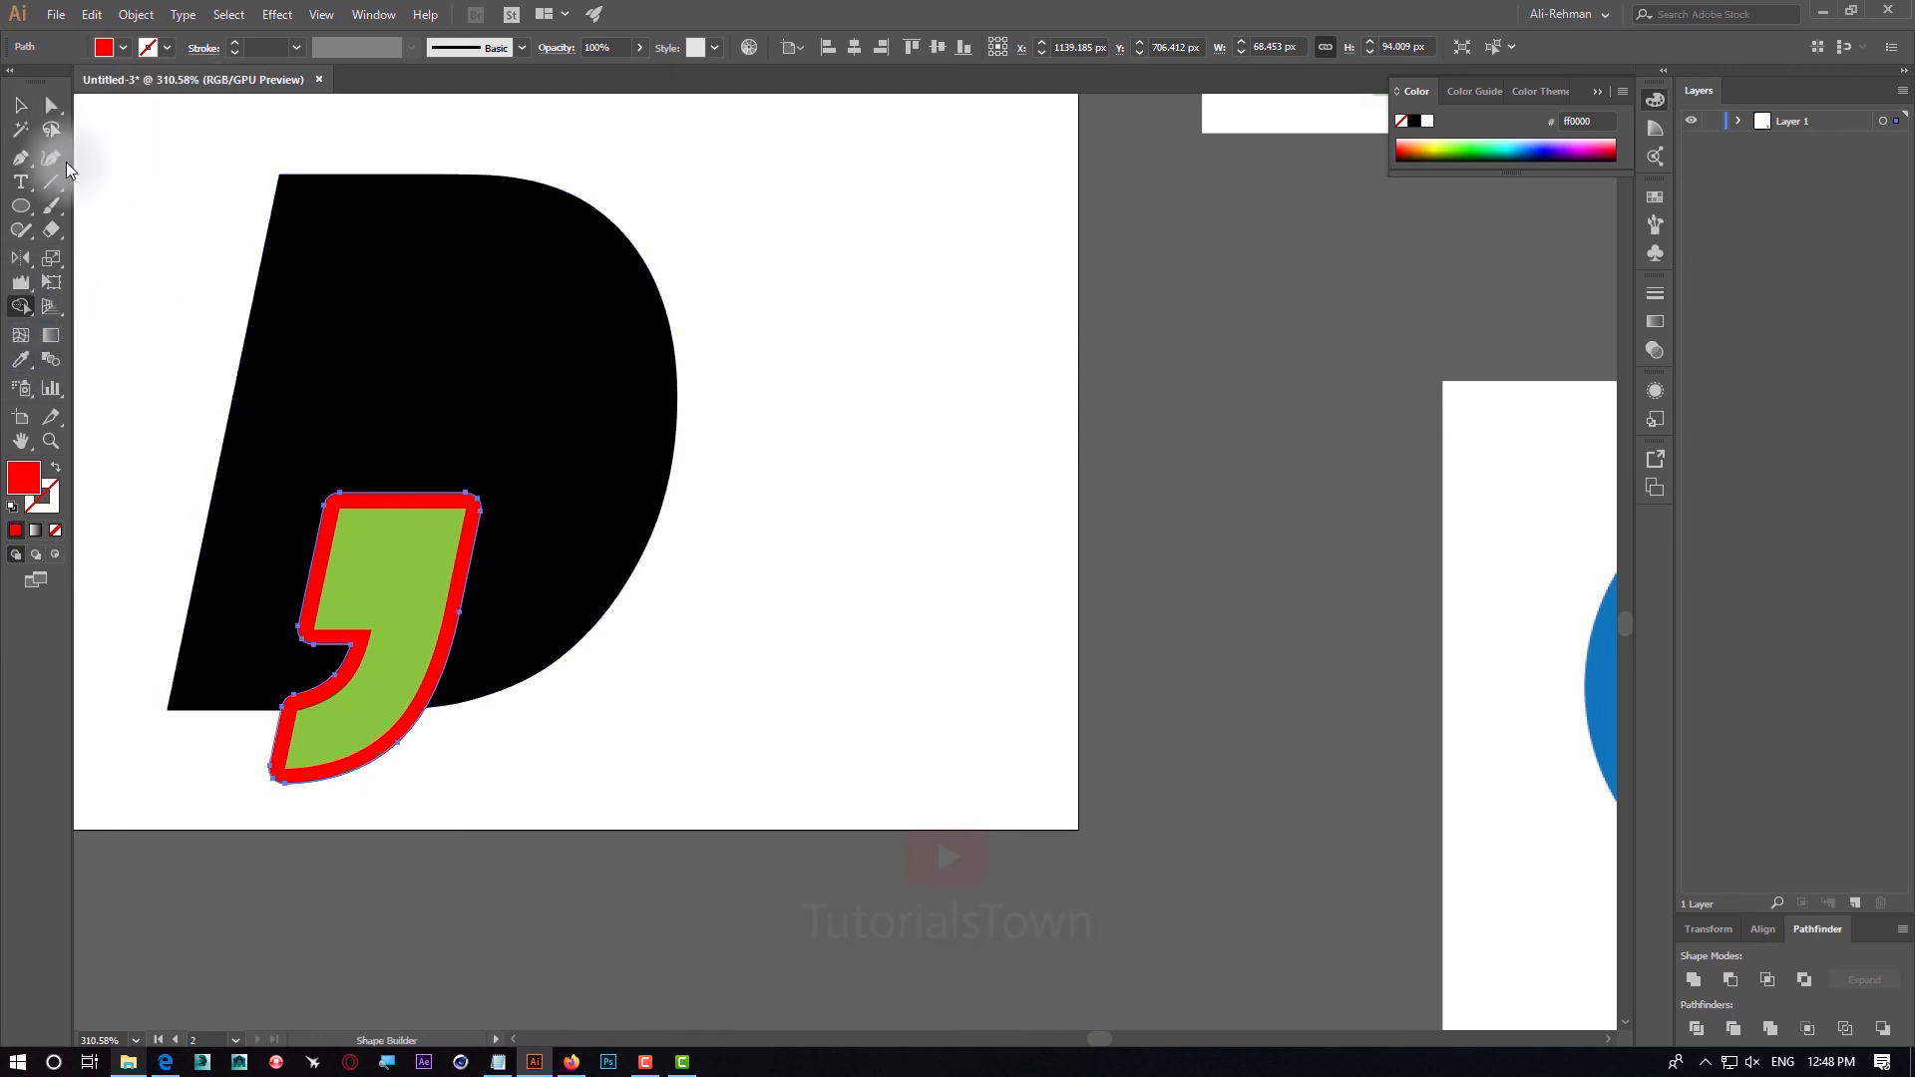
left_click(20, 106)
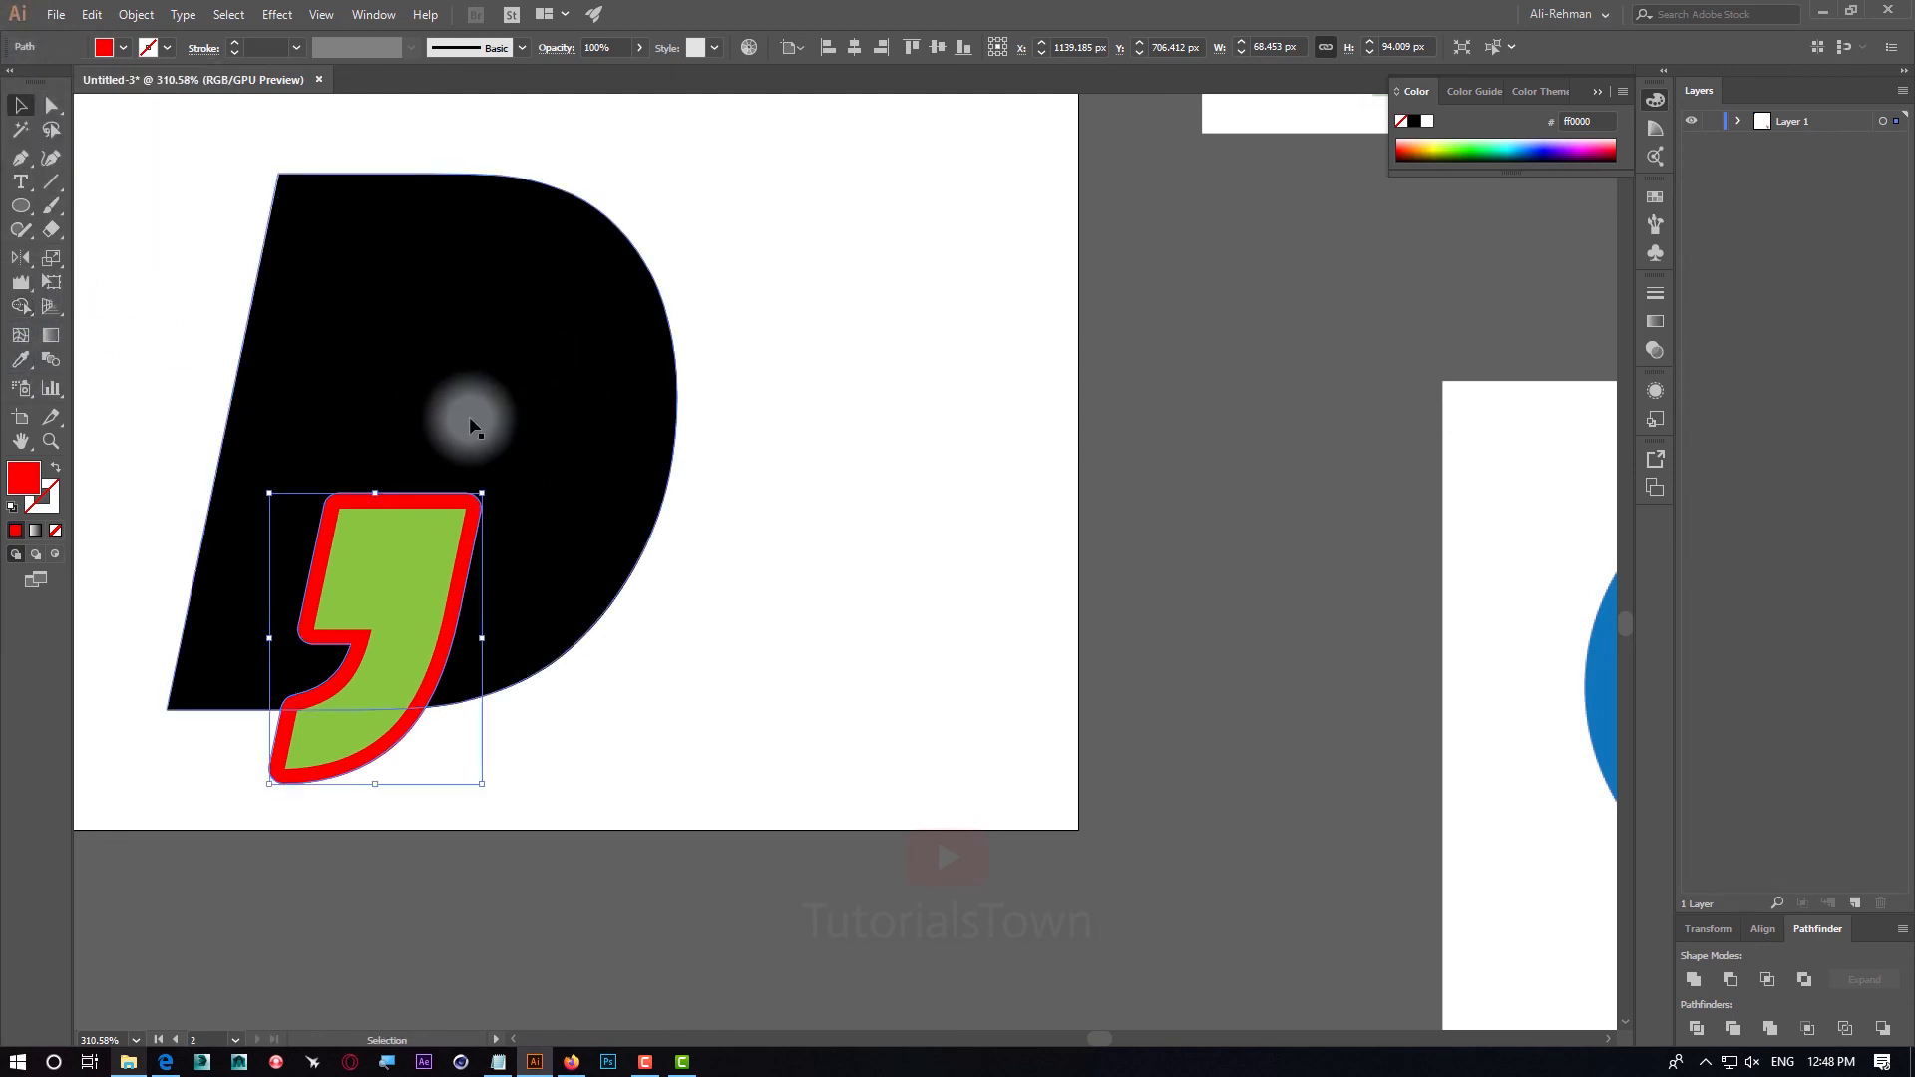
left_click(502, 341, "shift")
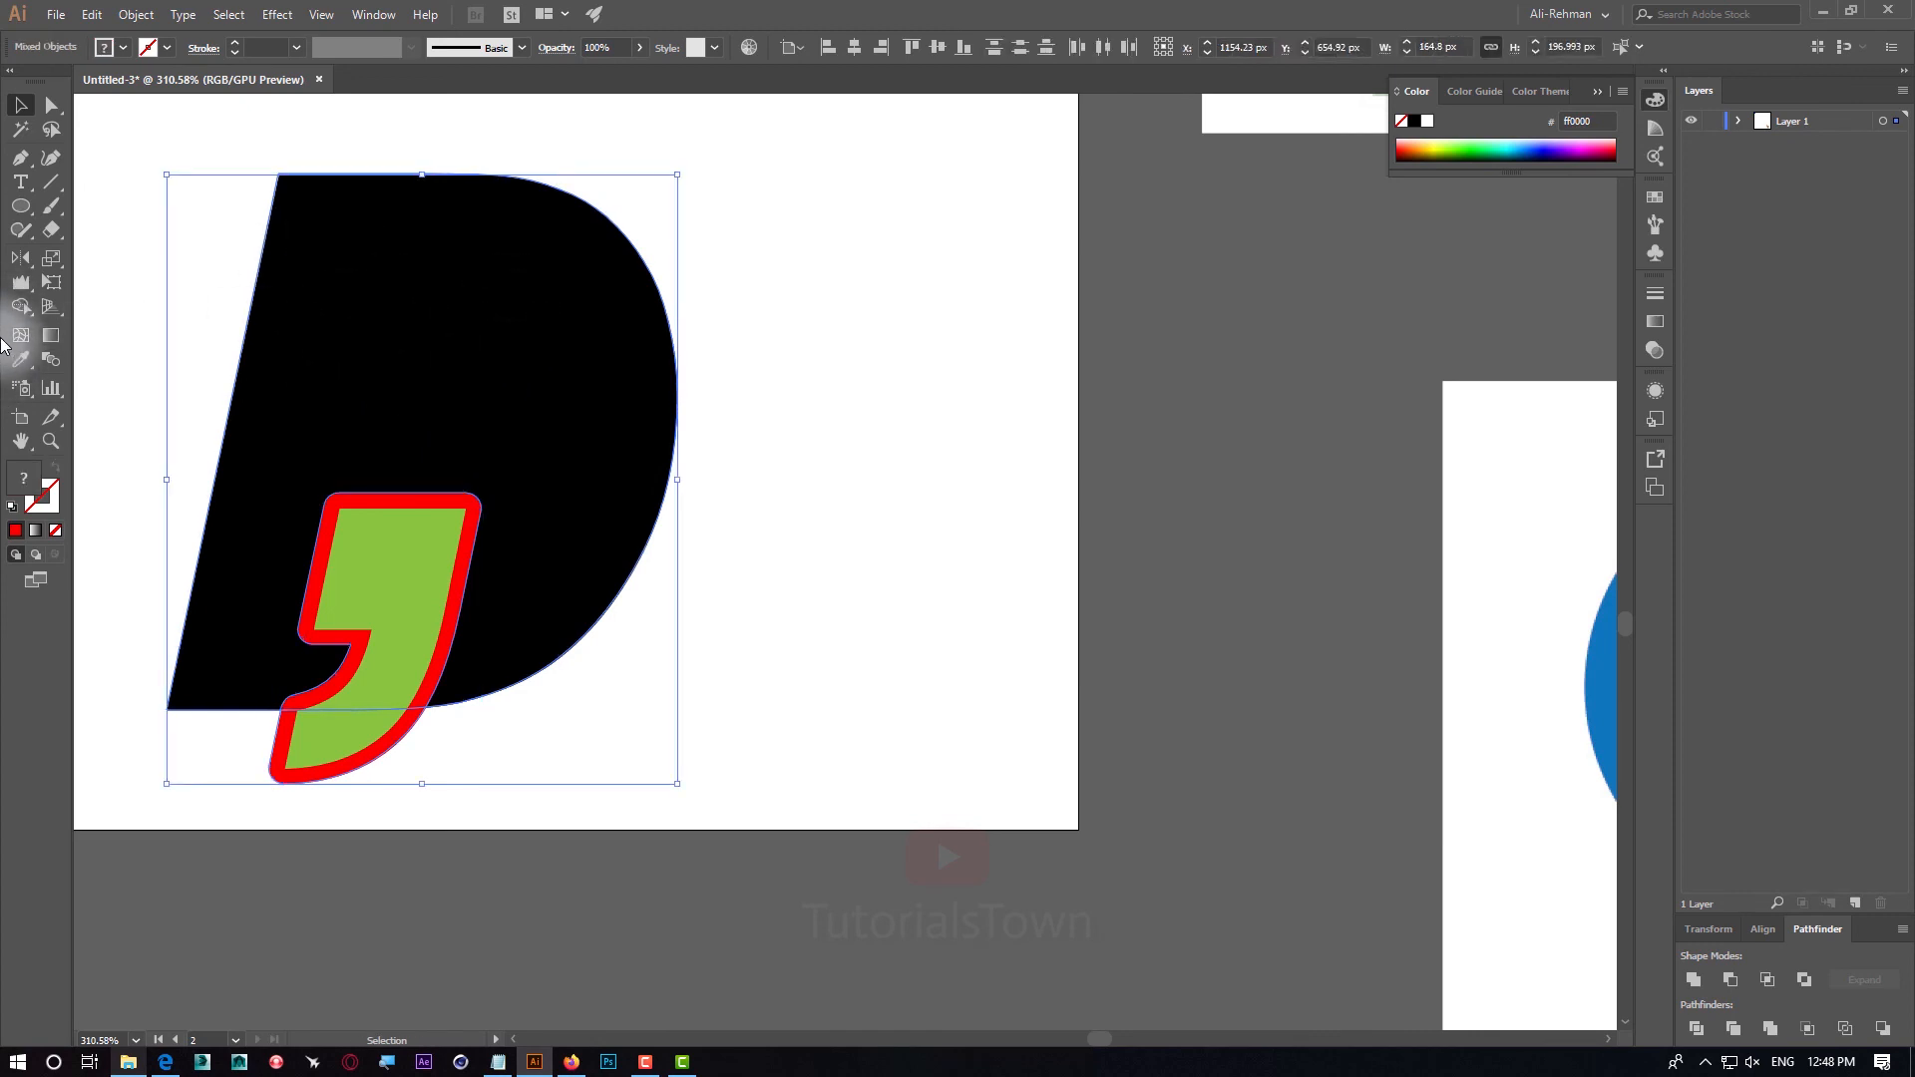
left_click(19, 309)
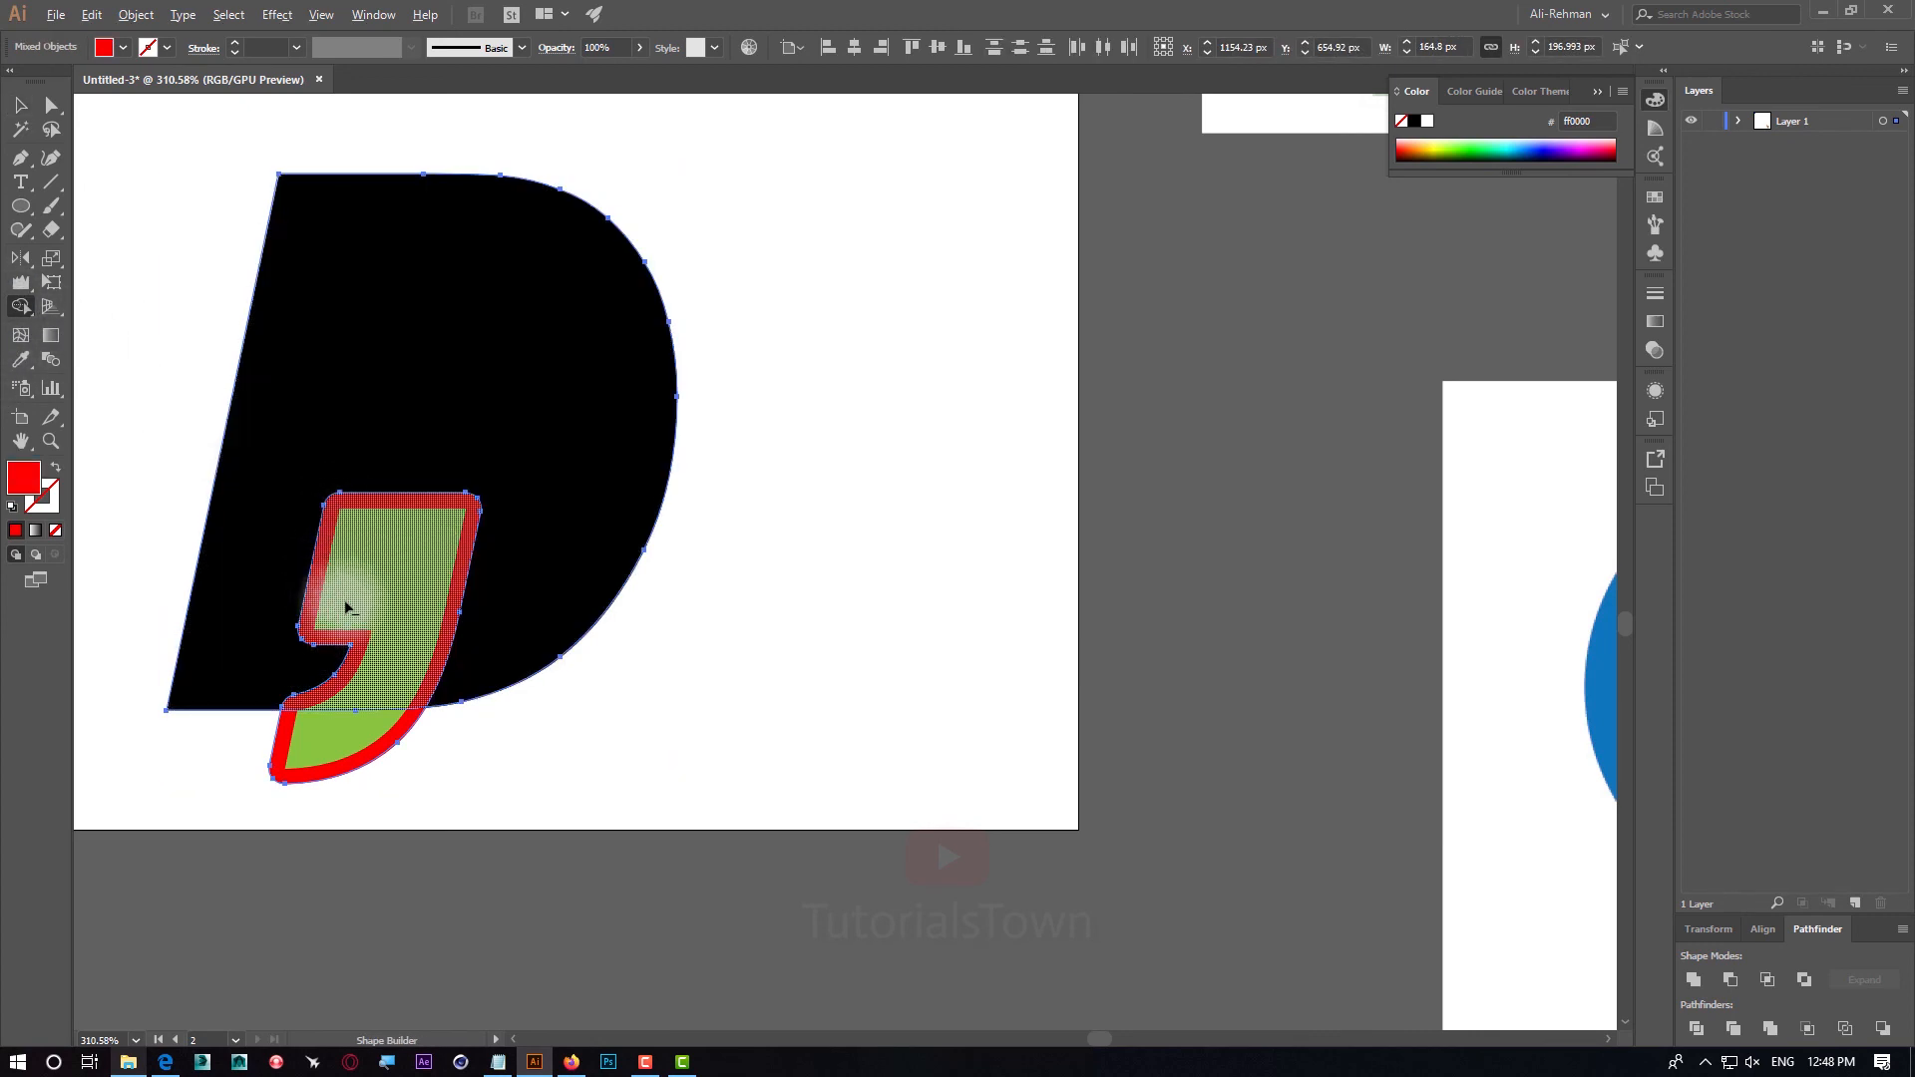
left_click(320, 779, "alt")
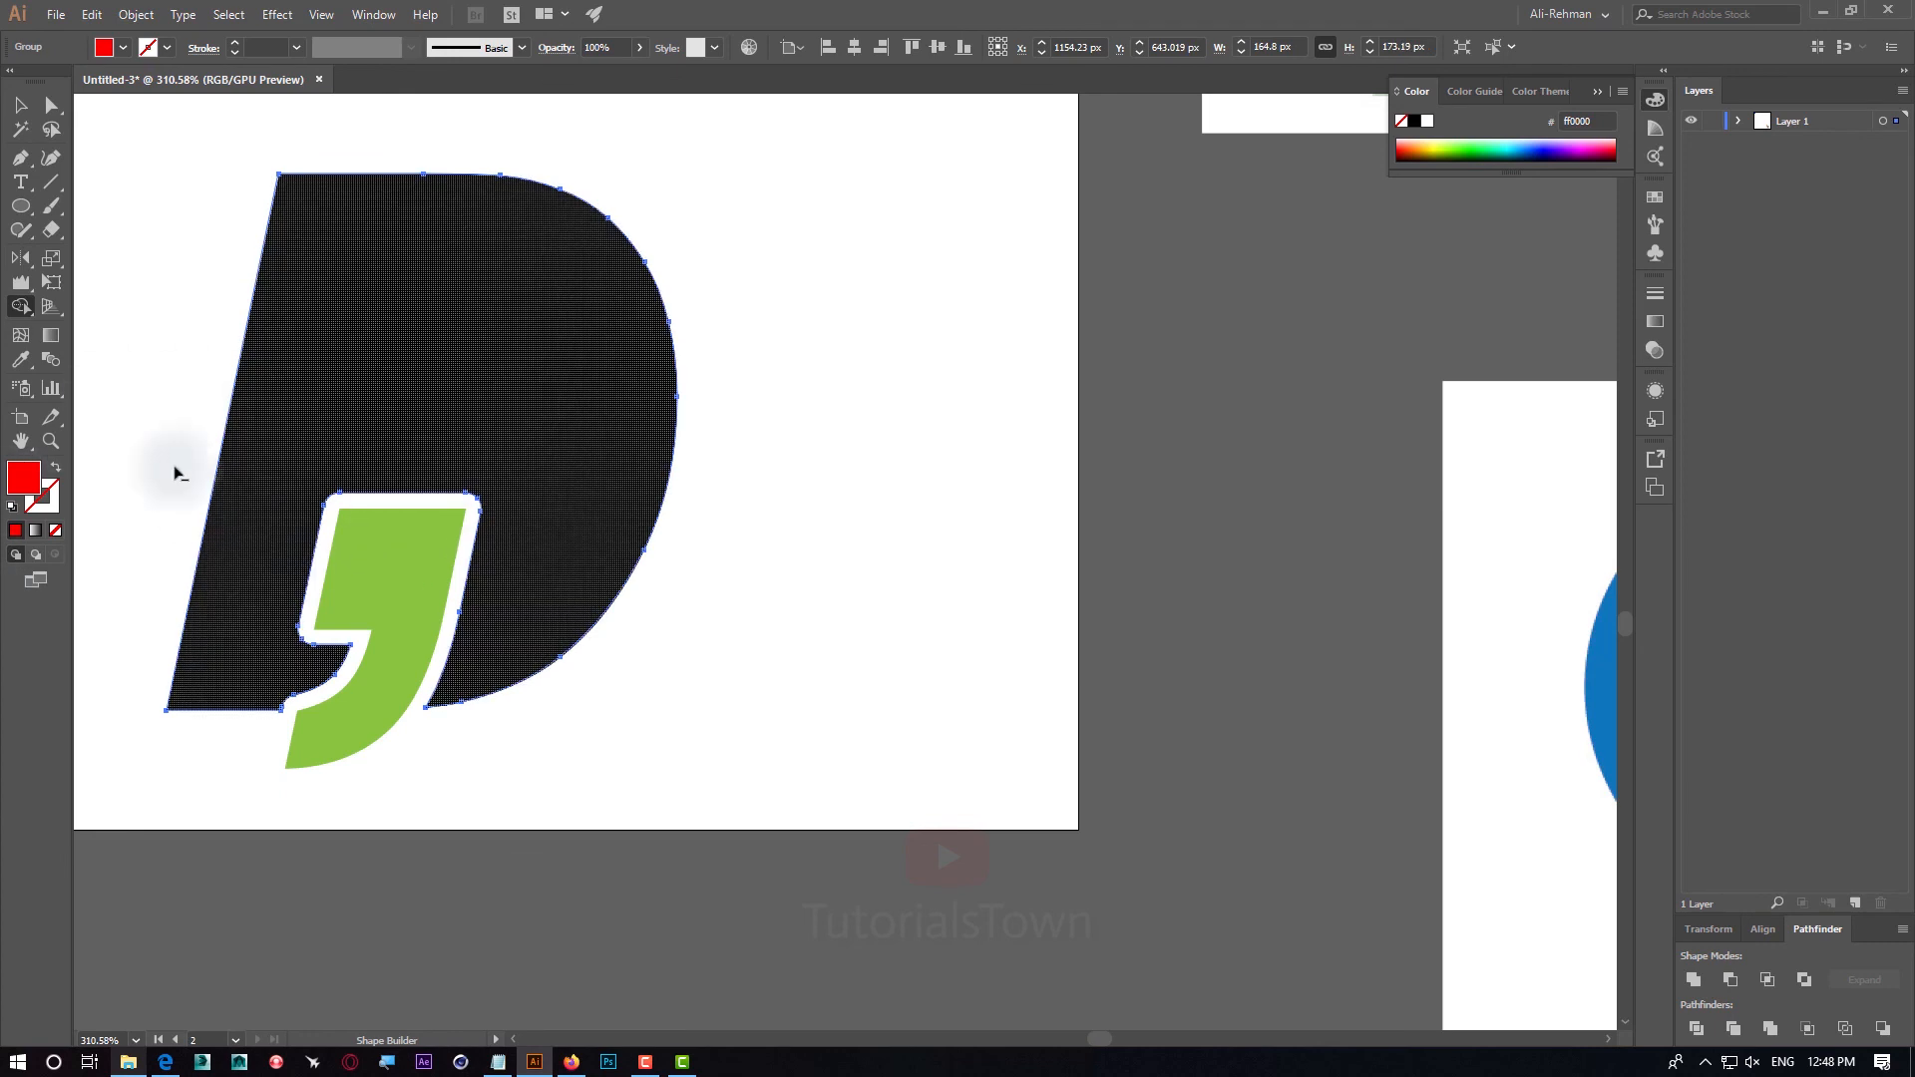
left_click(21, 105)
left_click(410, 150)
left_click(652, 154)
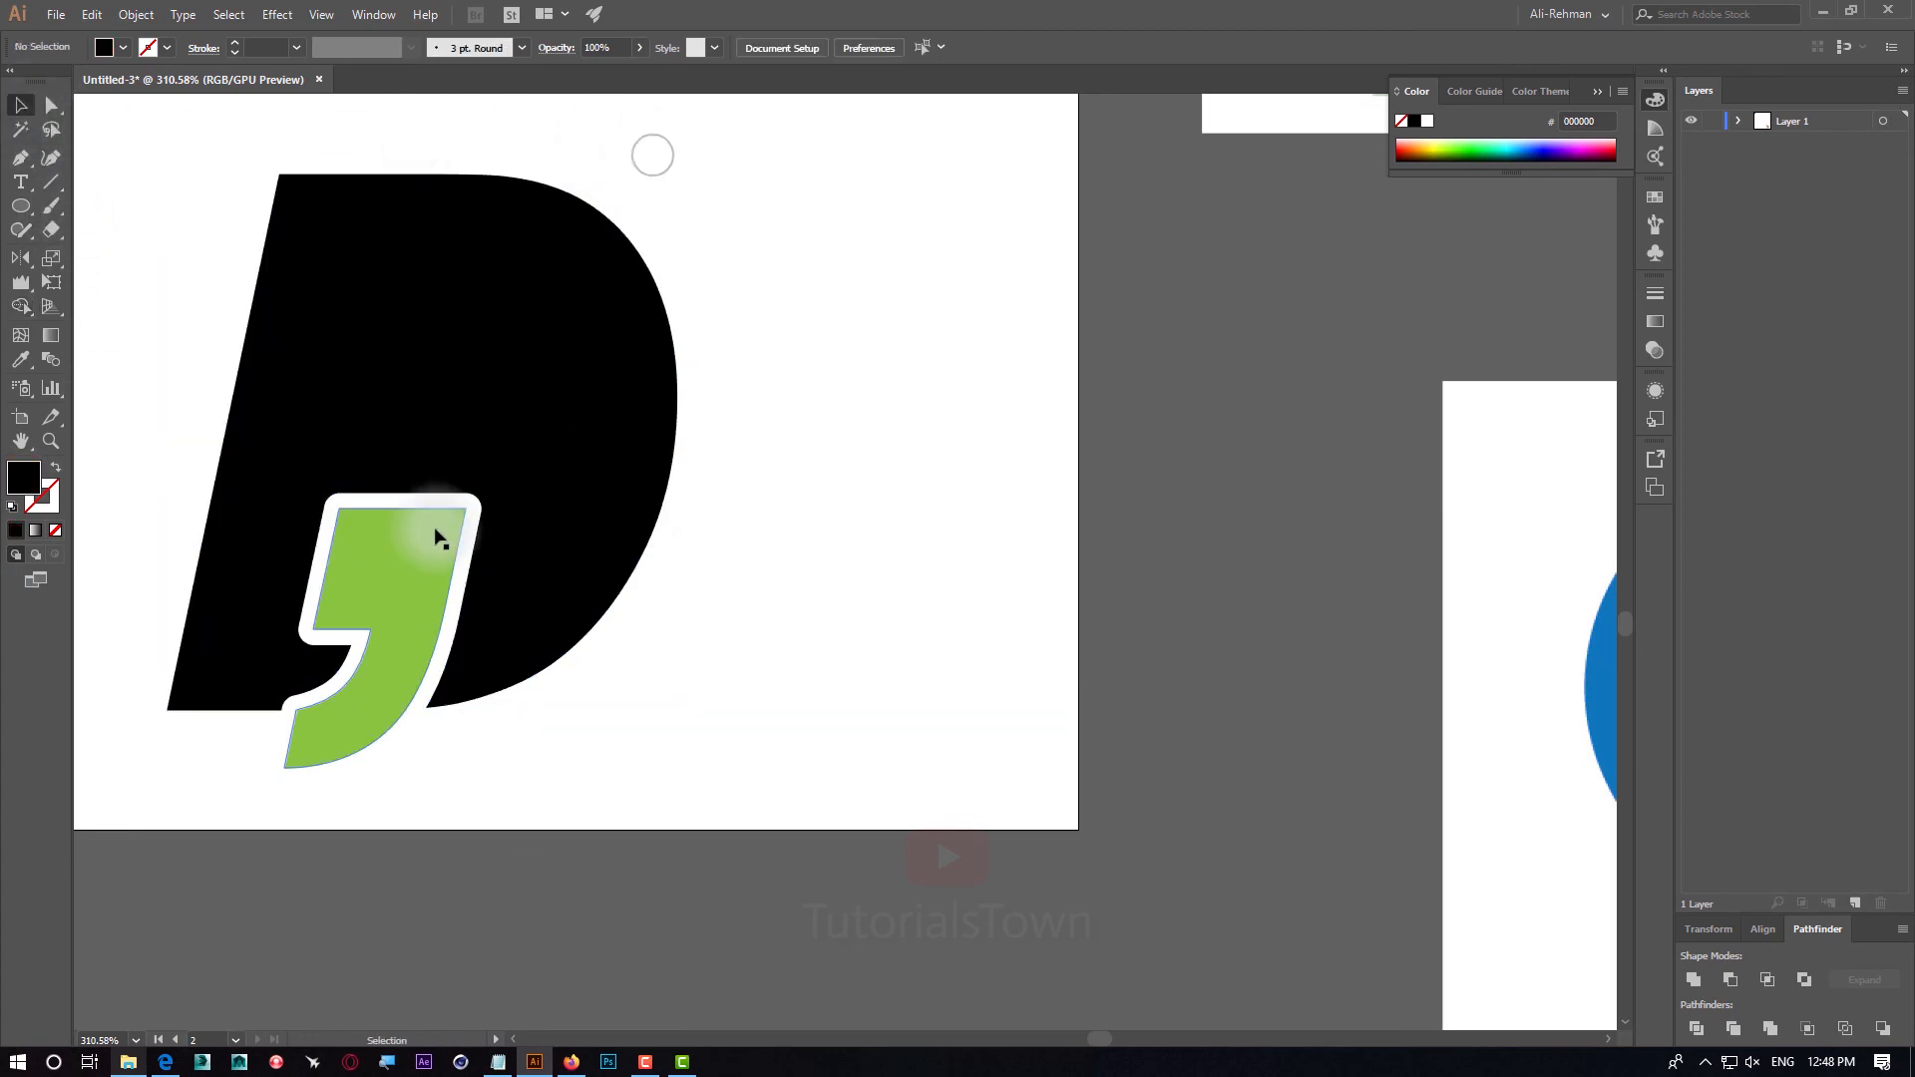
Fill the cut-out D shape with dark green 008f45
left_click(429, 544)
left_click(457, 325)
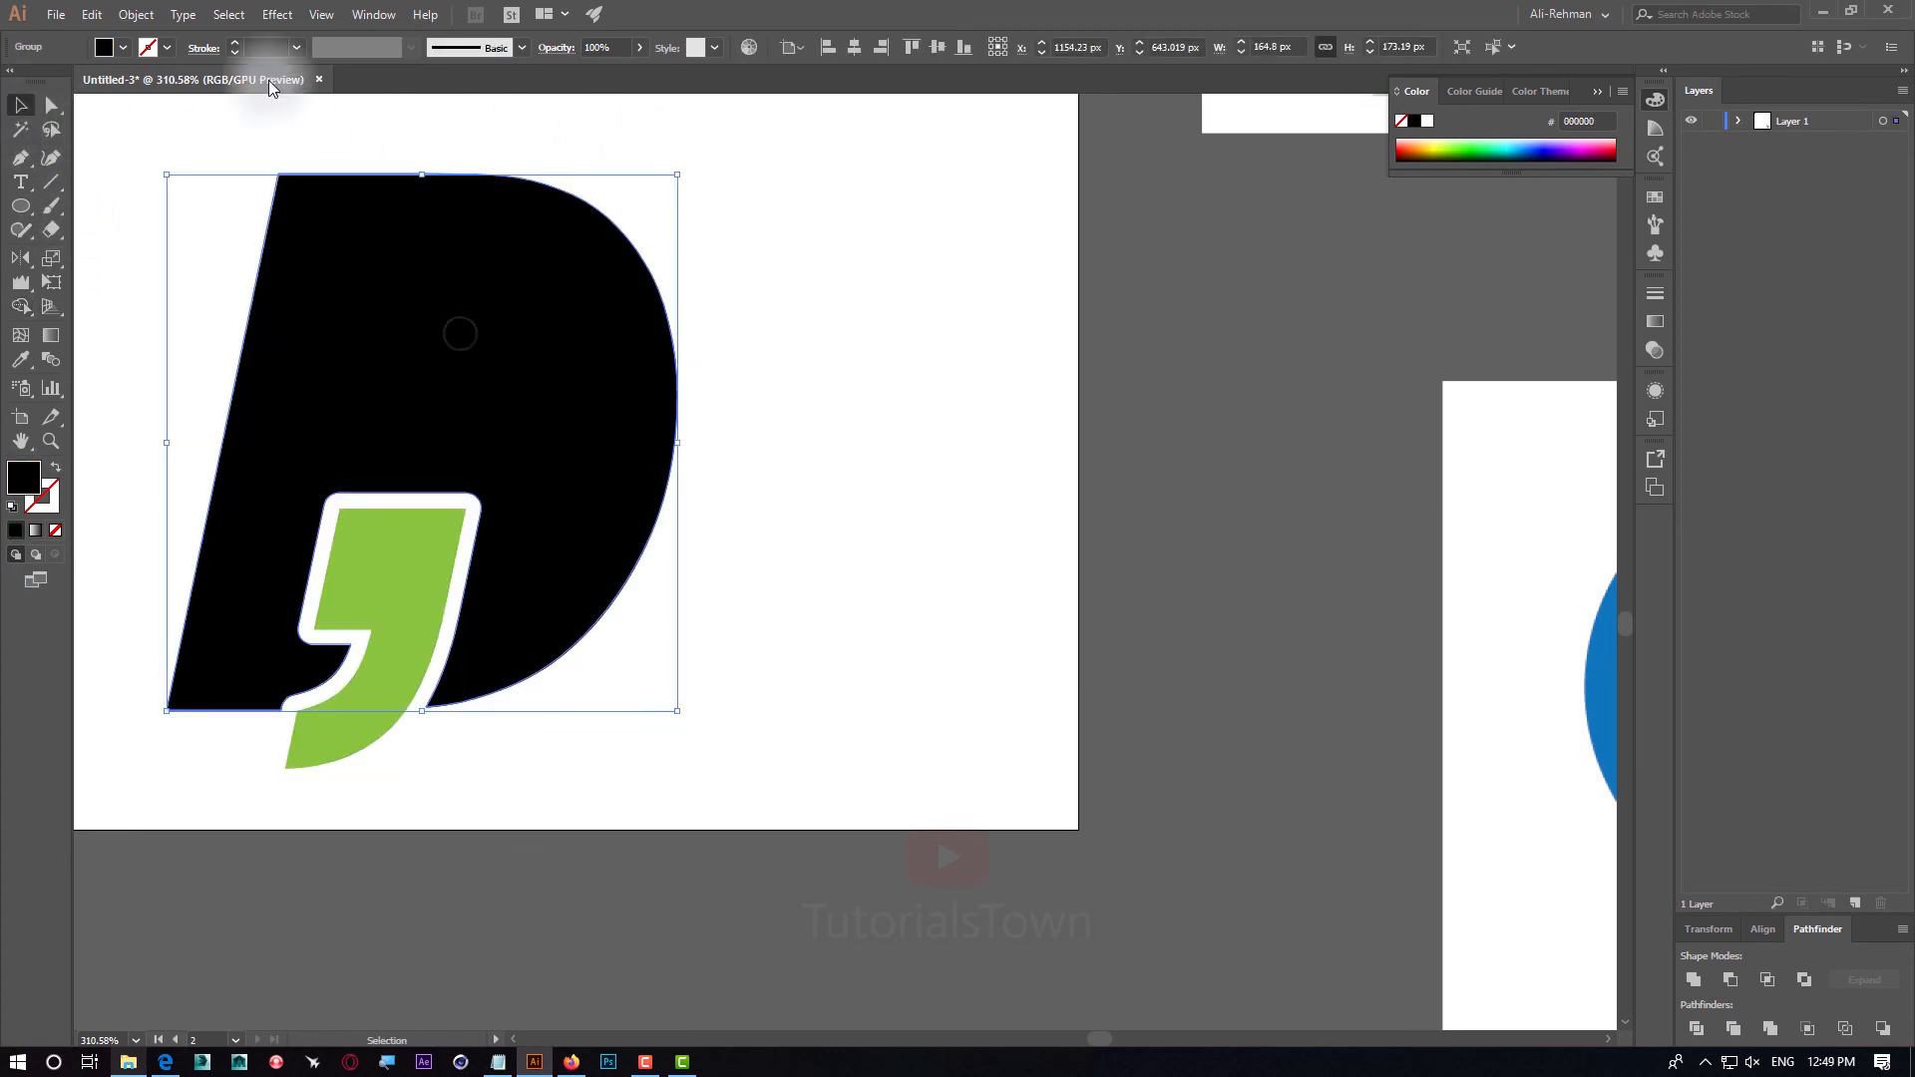
left_click(121, 48)
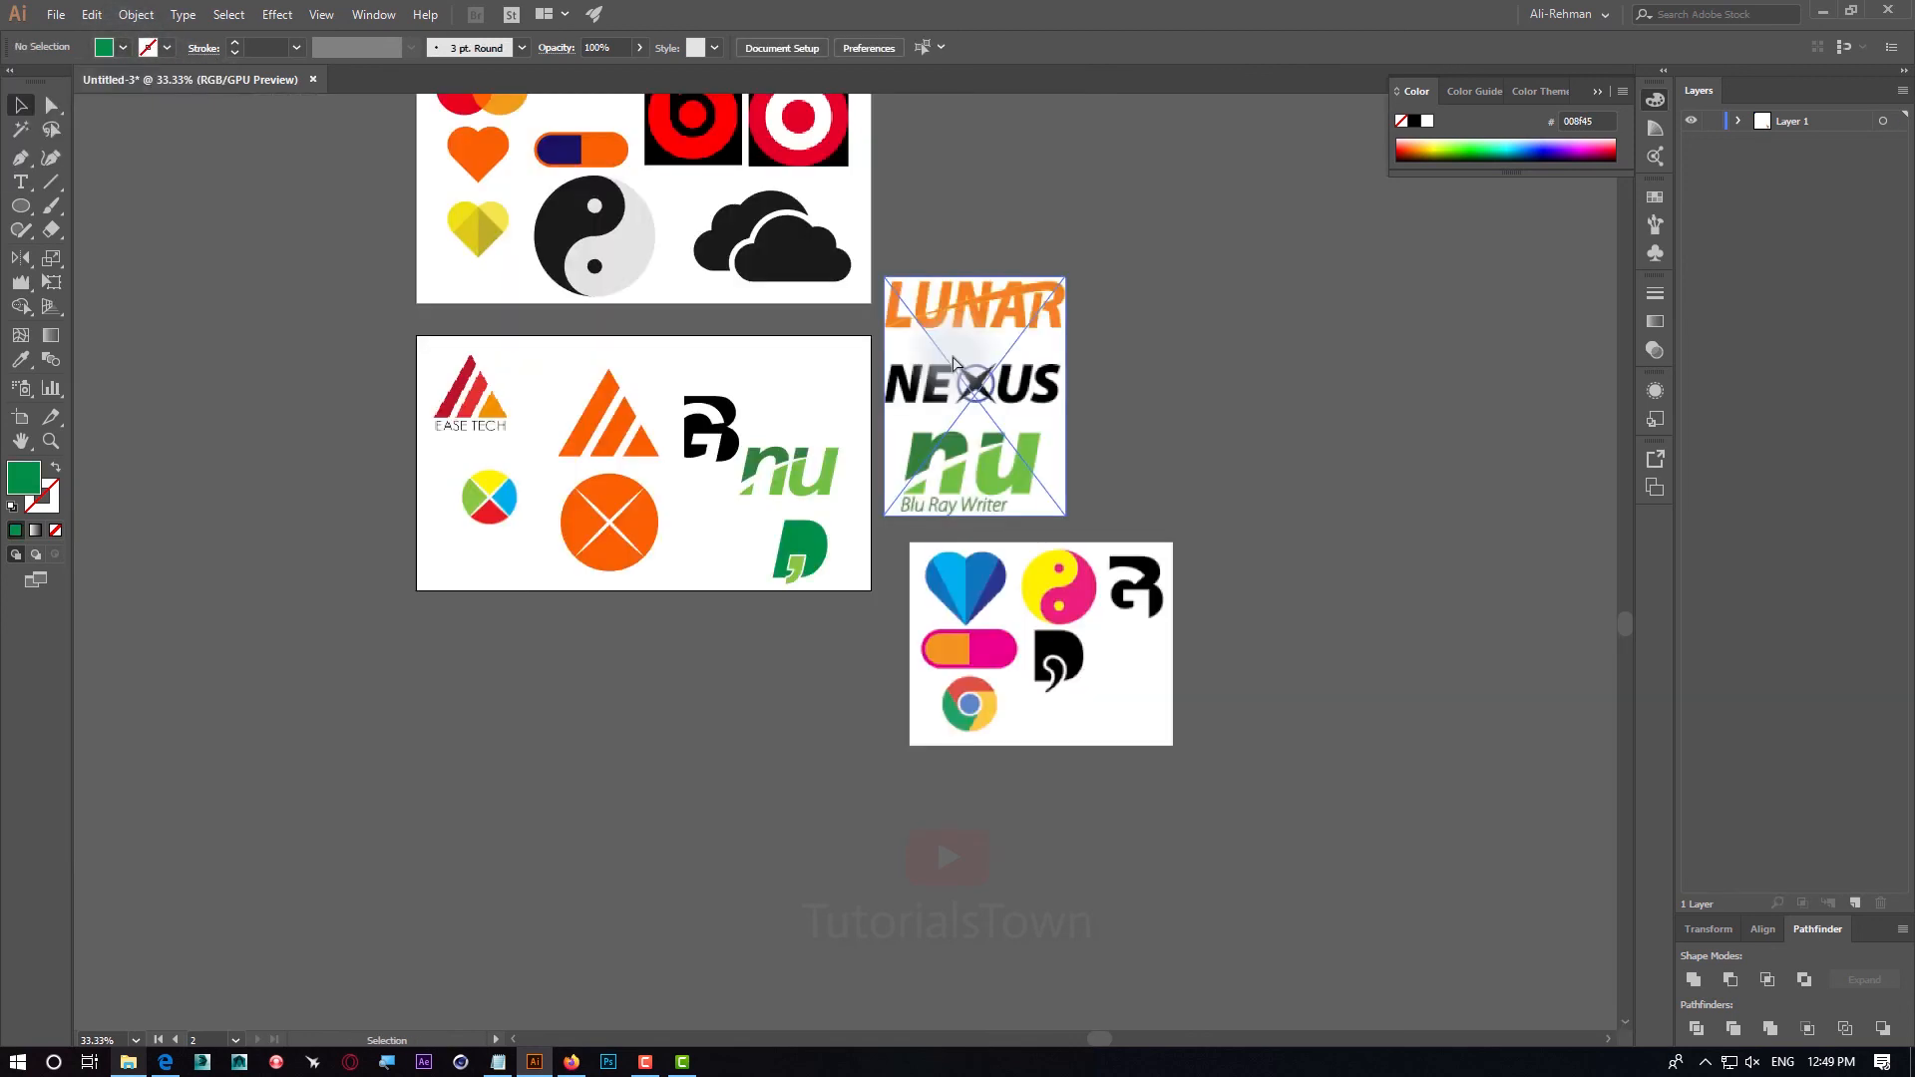
left_click_drag(539, 257, 394, 387)
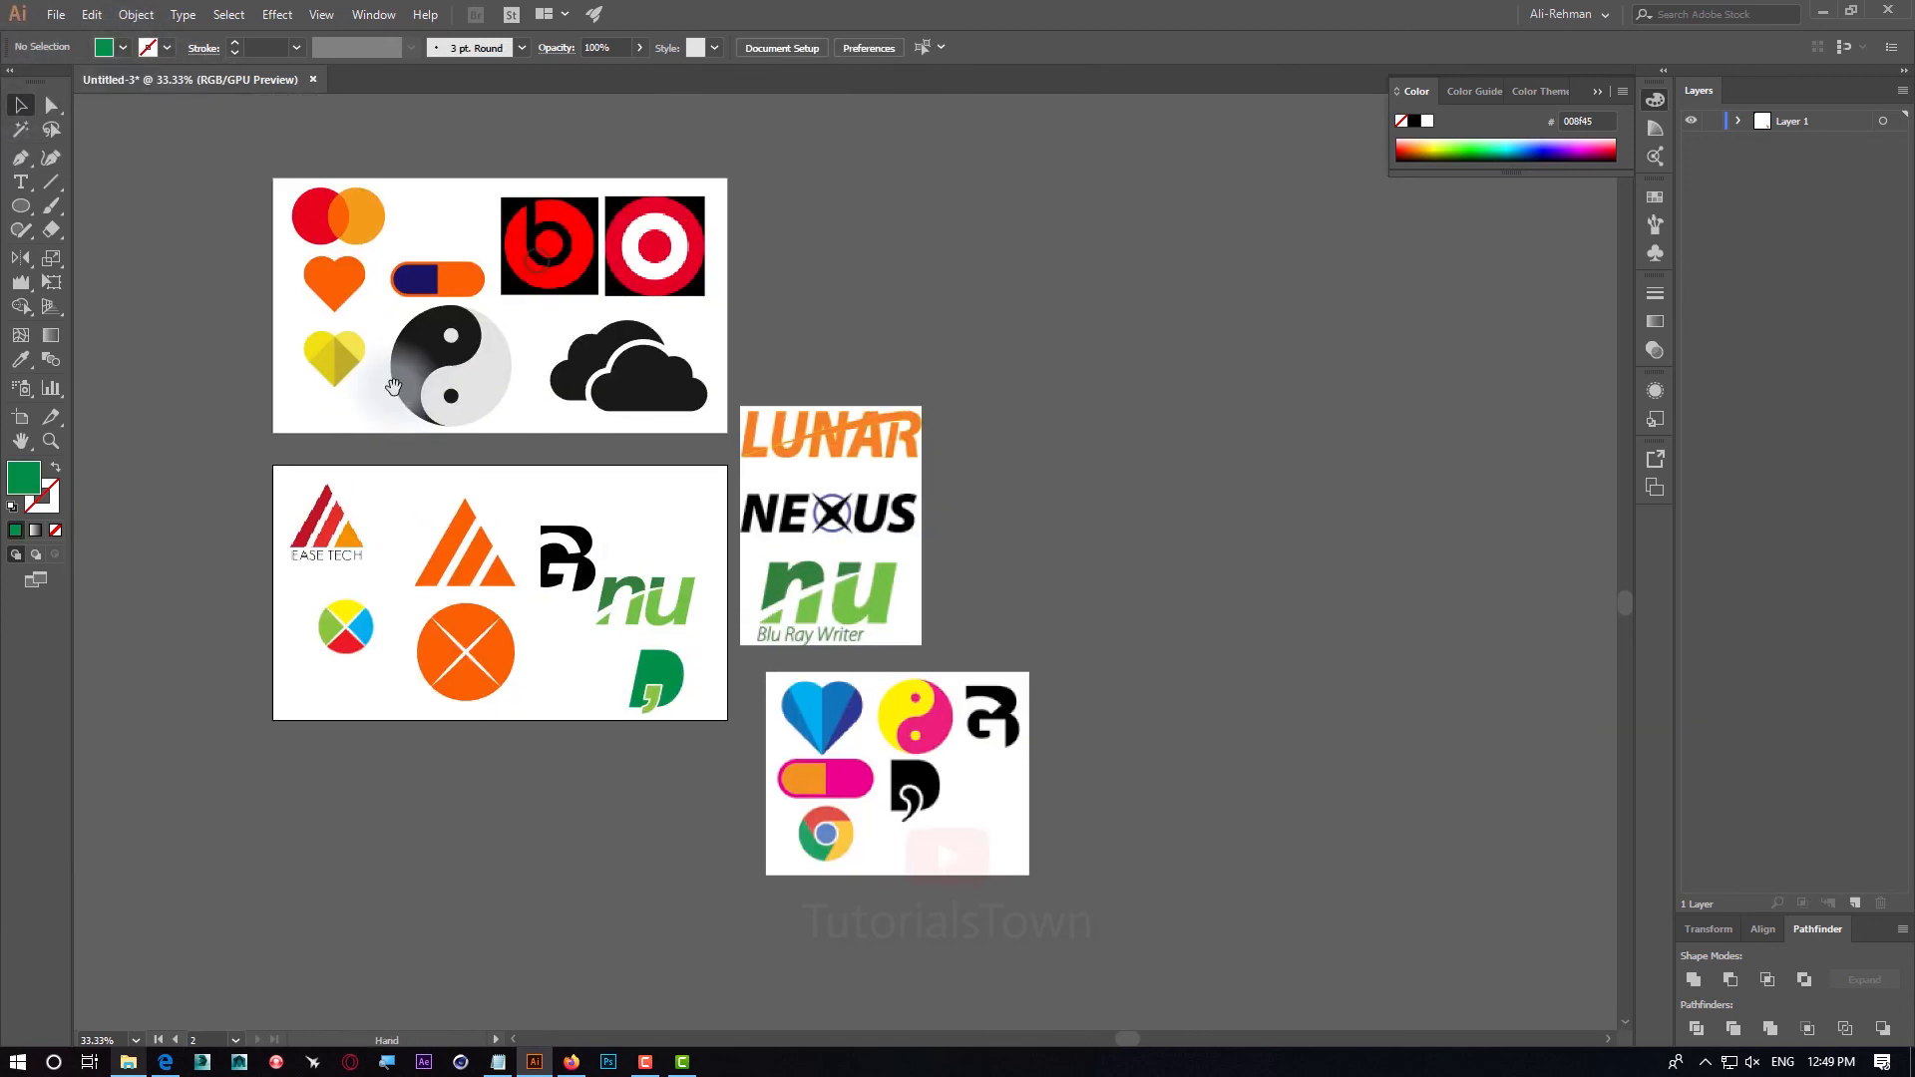
scroll(236, 154, "up", 5)
scroll(236, 154, "down", 3)
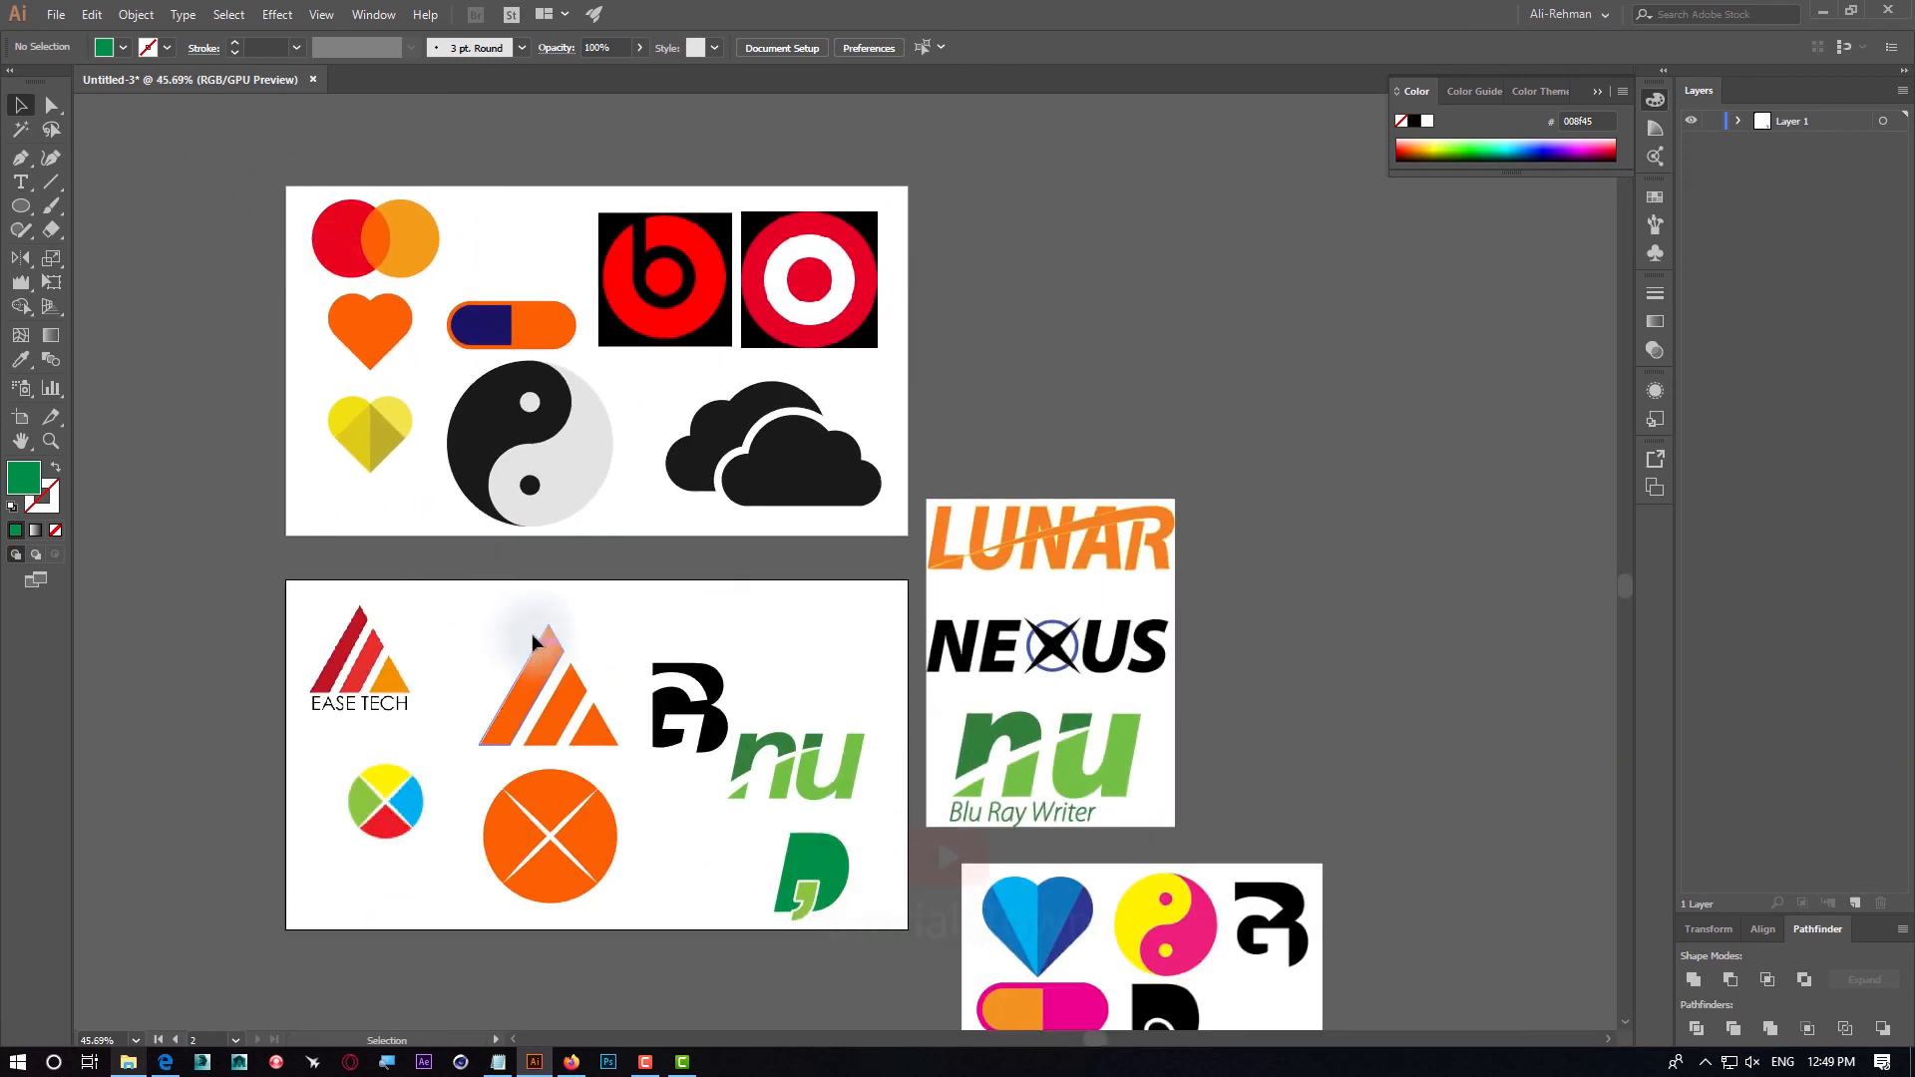